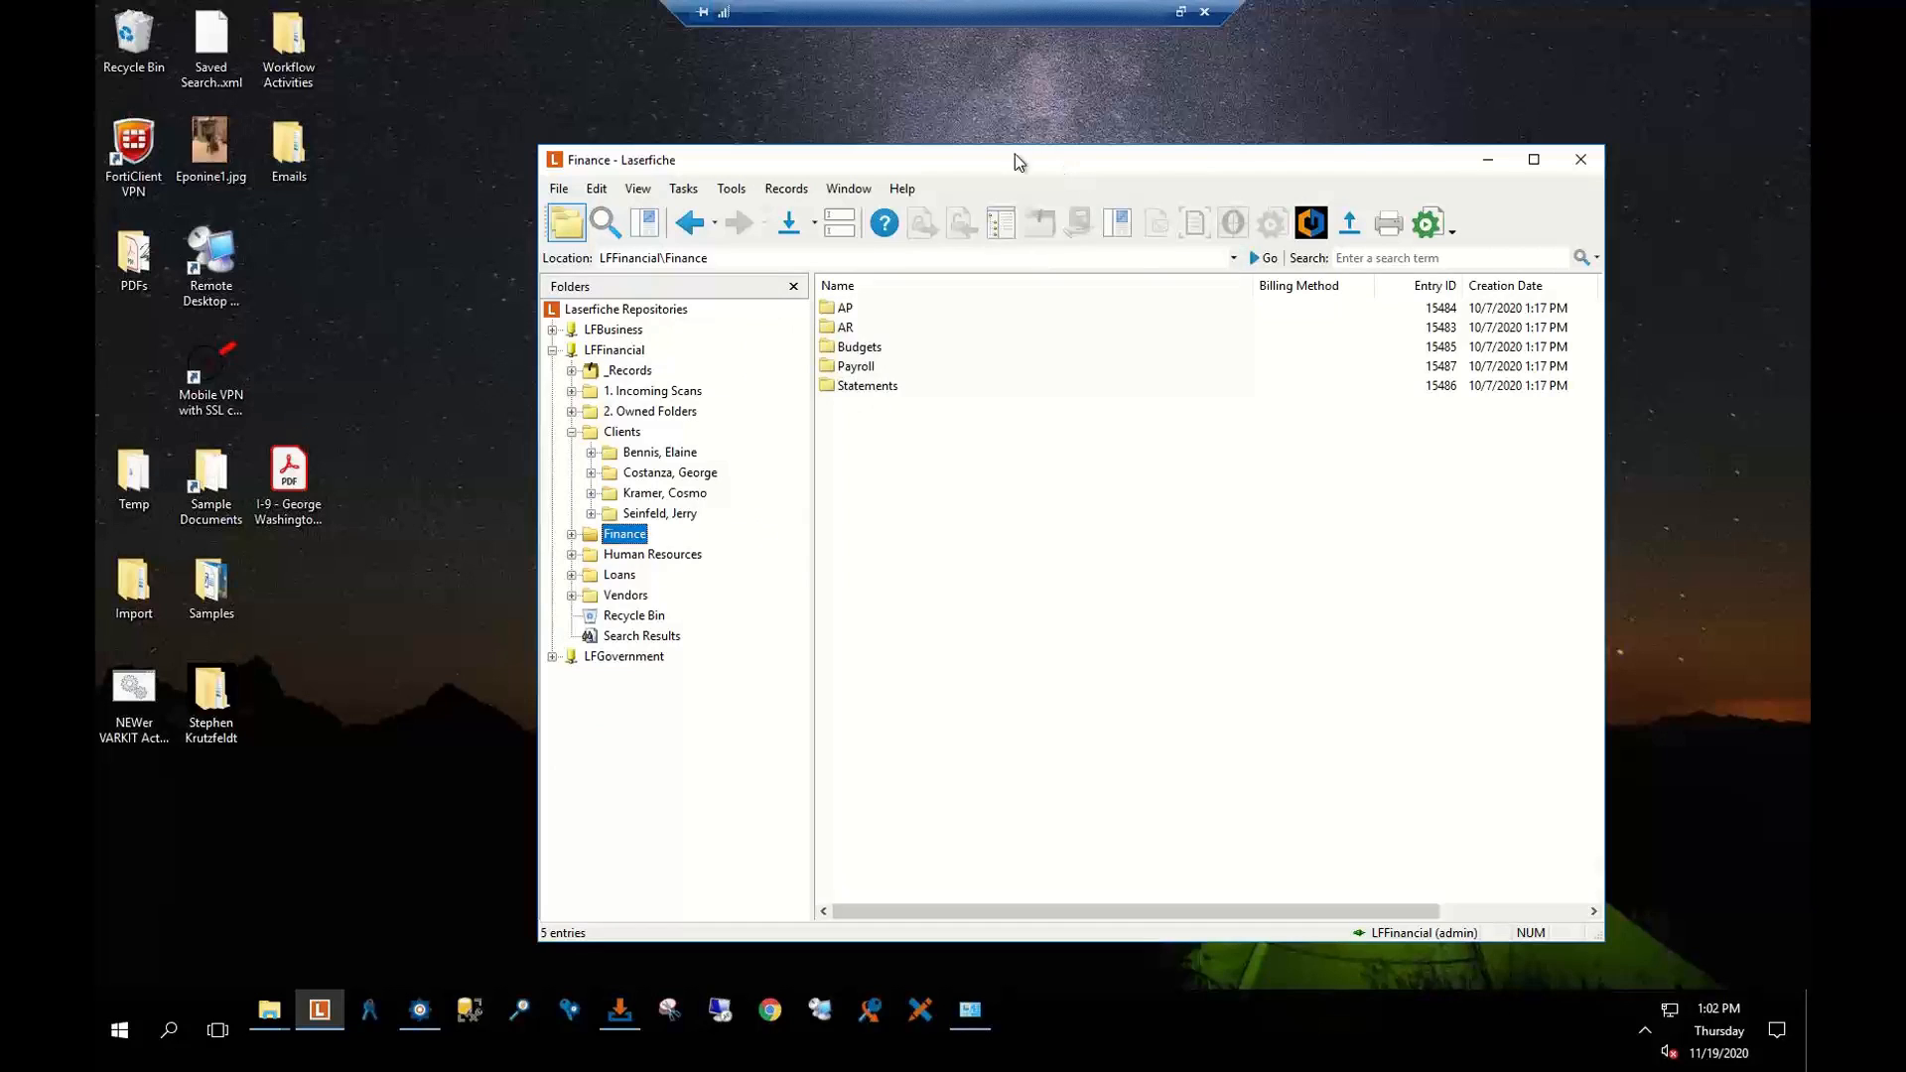
# Move the repository window up-left, browse Finance, then return to the Clients folder's four client folders
pyautogui.moveTo(954, 161); pyautogui.dragTo(864, 102)
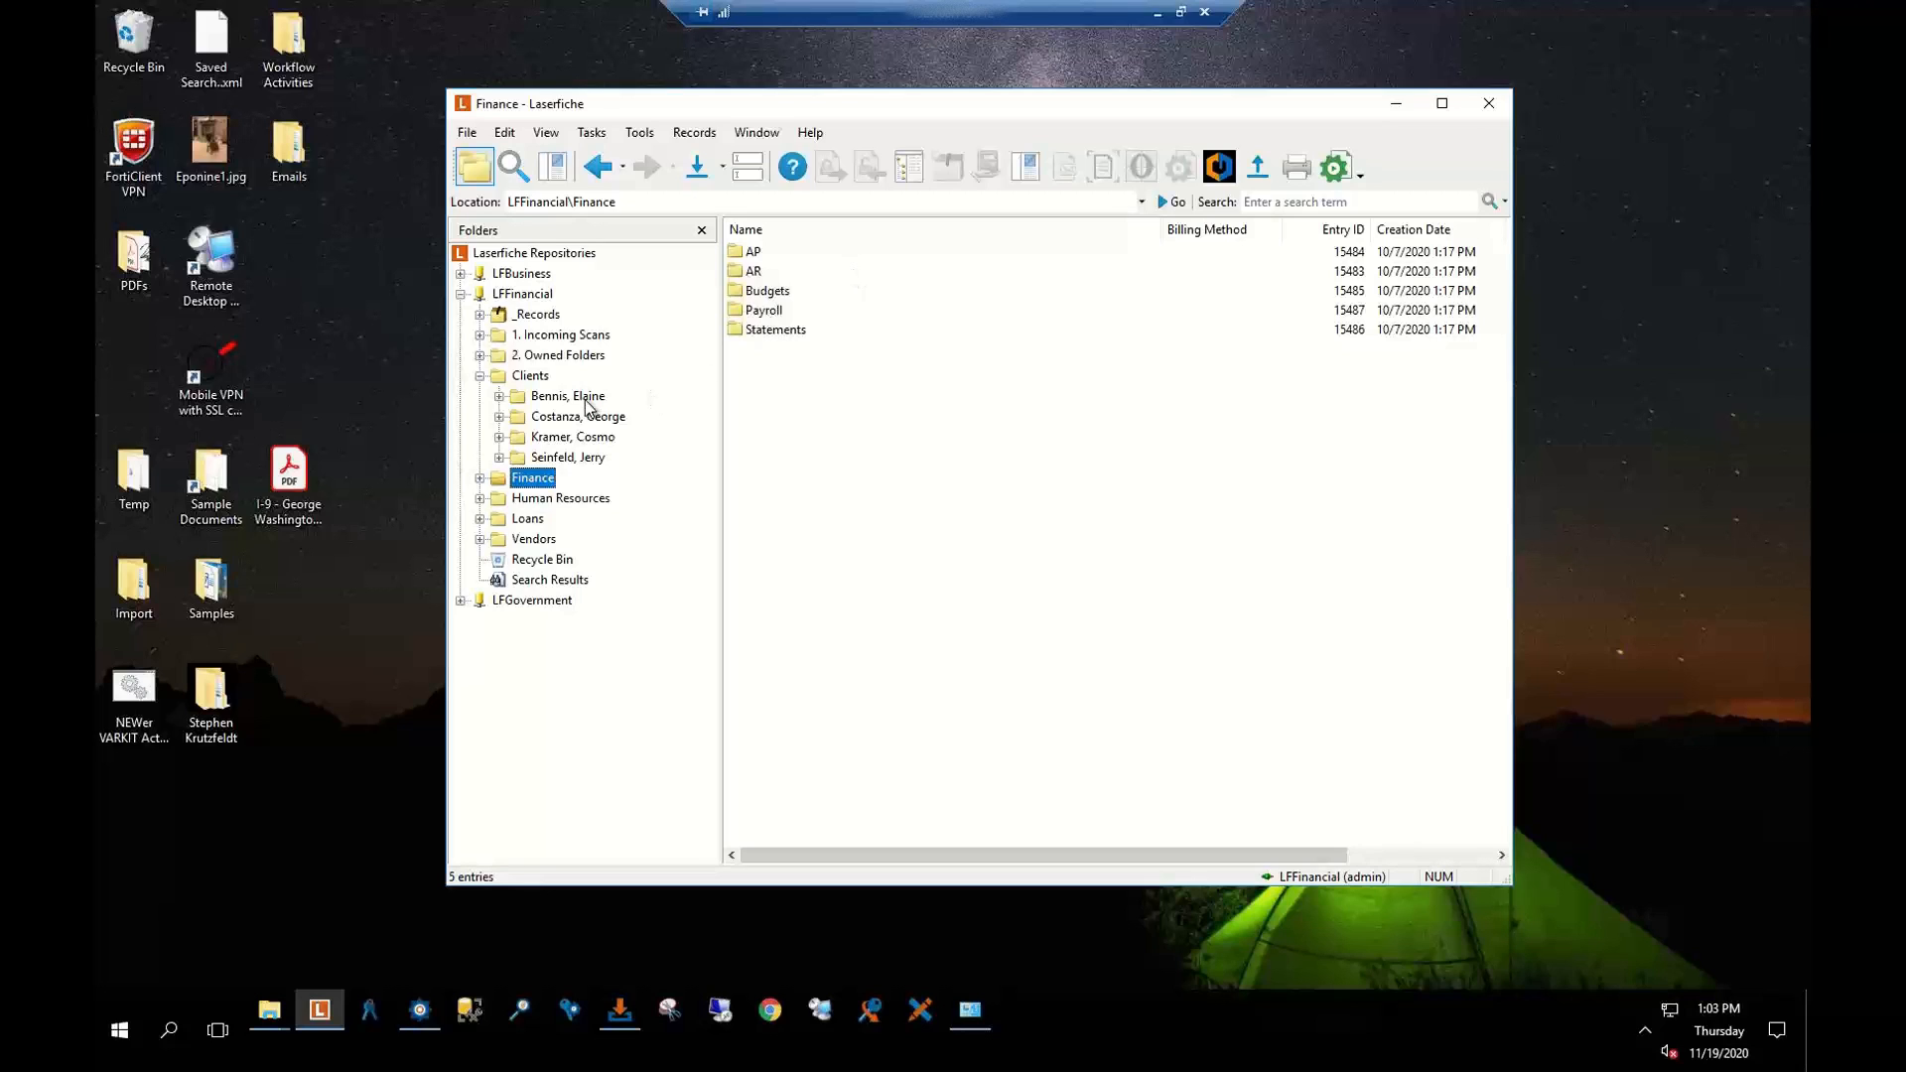
pyautogui.click(534, 378)
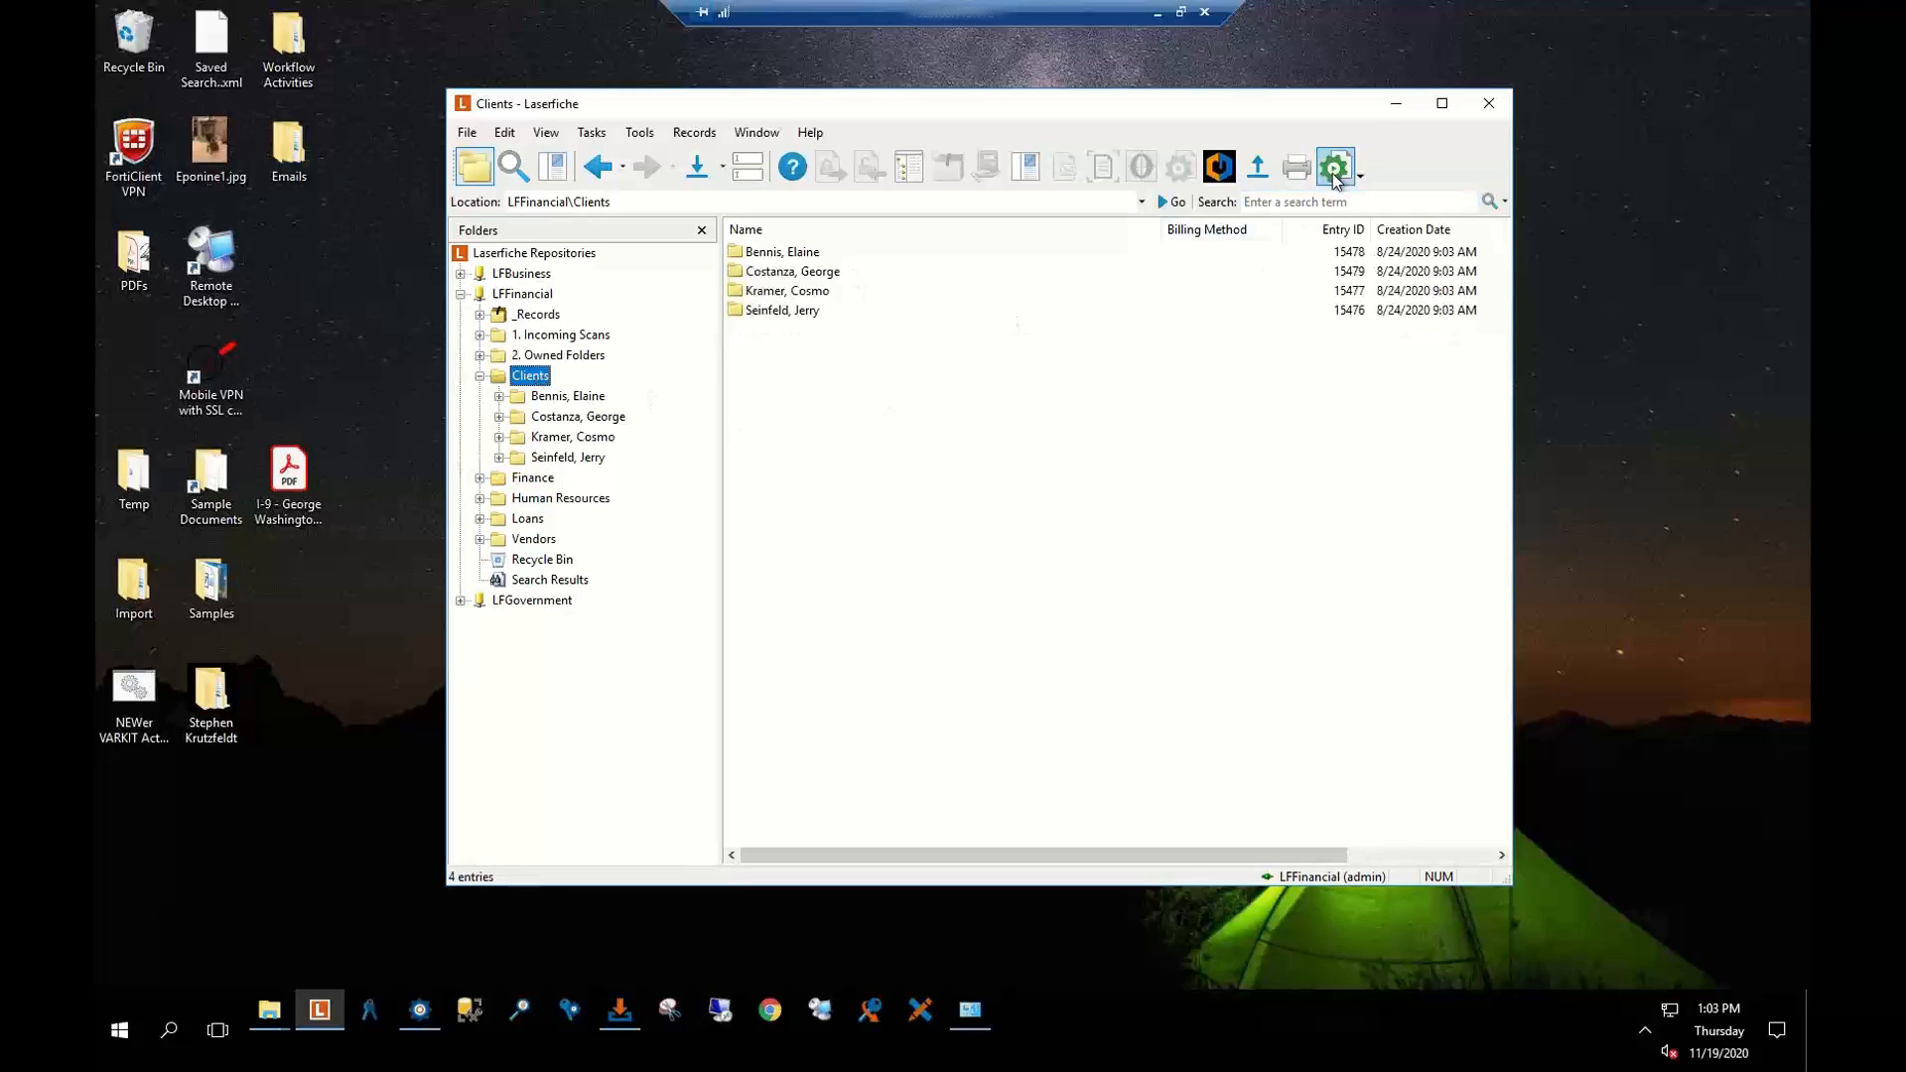
pyautogui.click(479, 375)
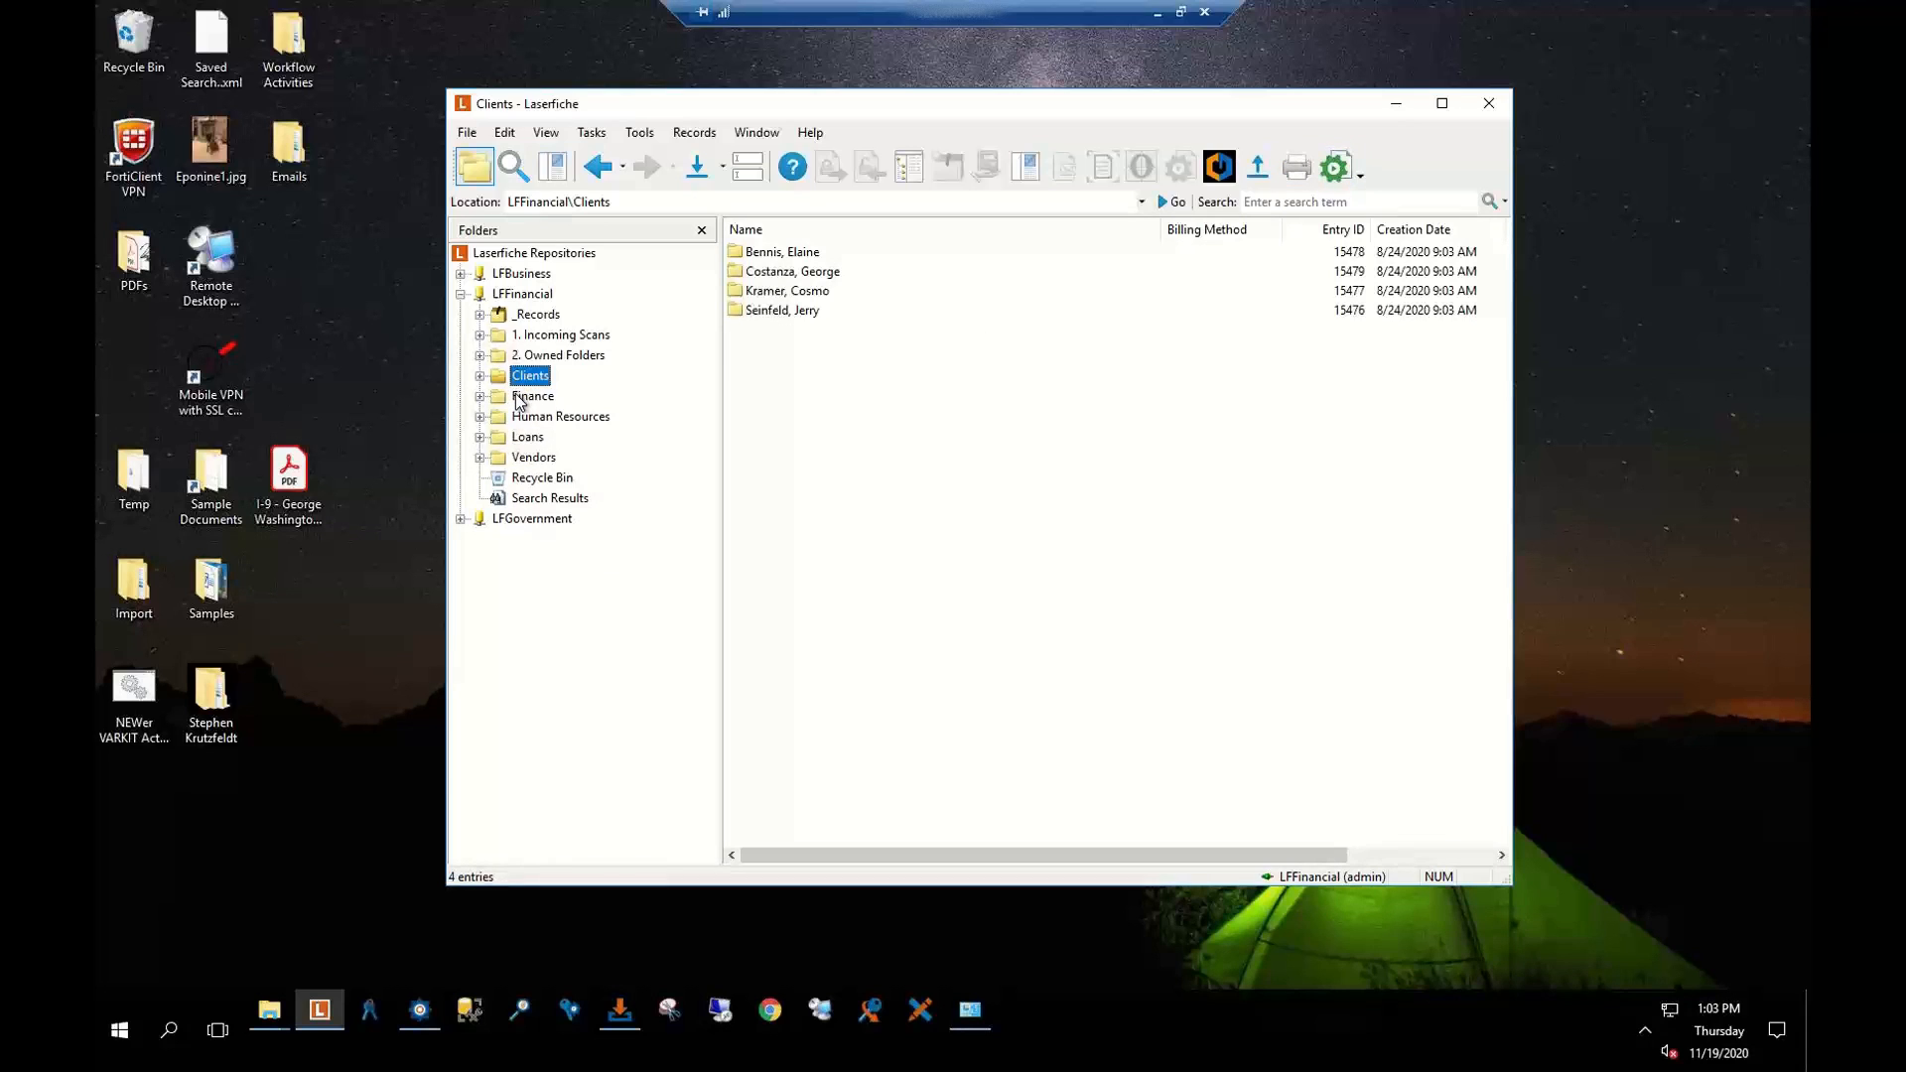
pyautogui.click(521, 397)
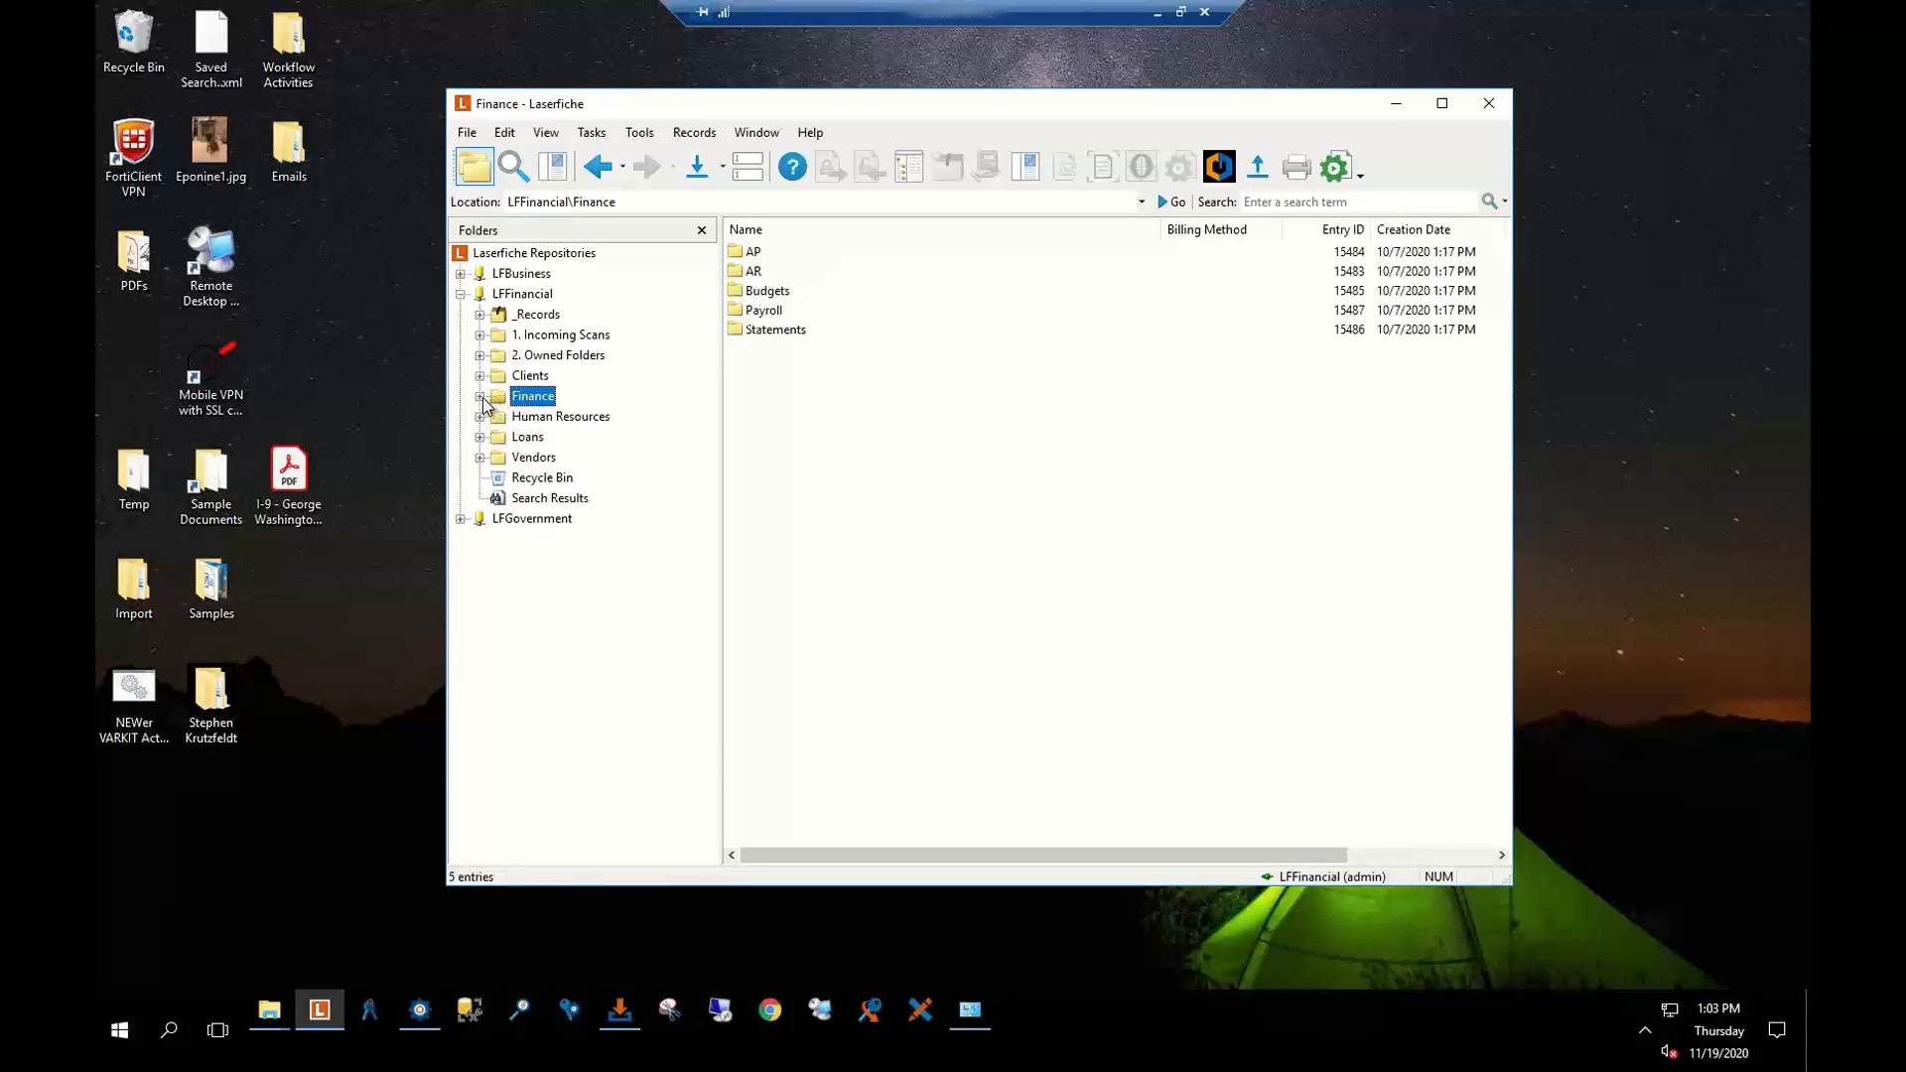
pyautogui.click(516, 379)
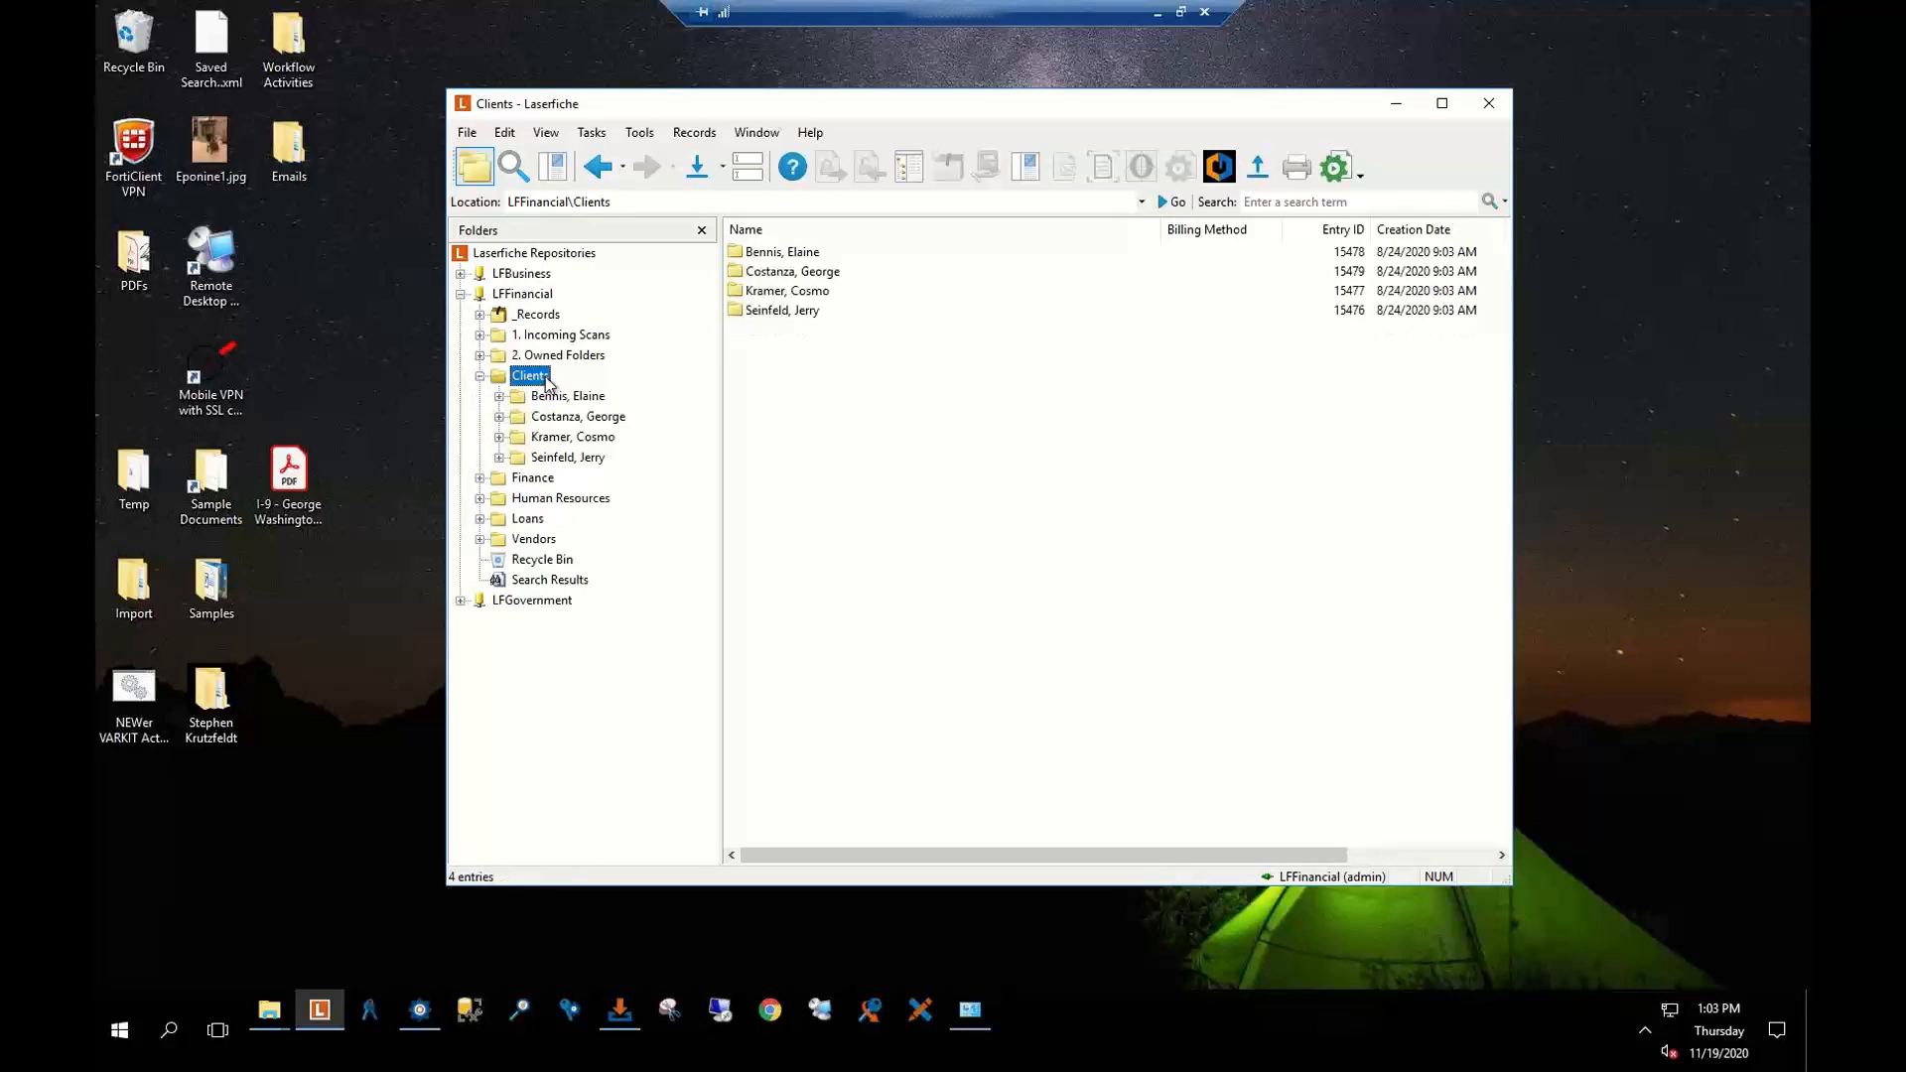
pyautogui.click(756, 278)
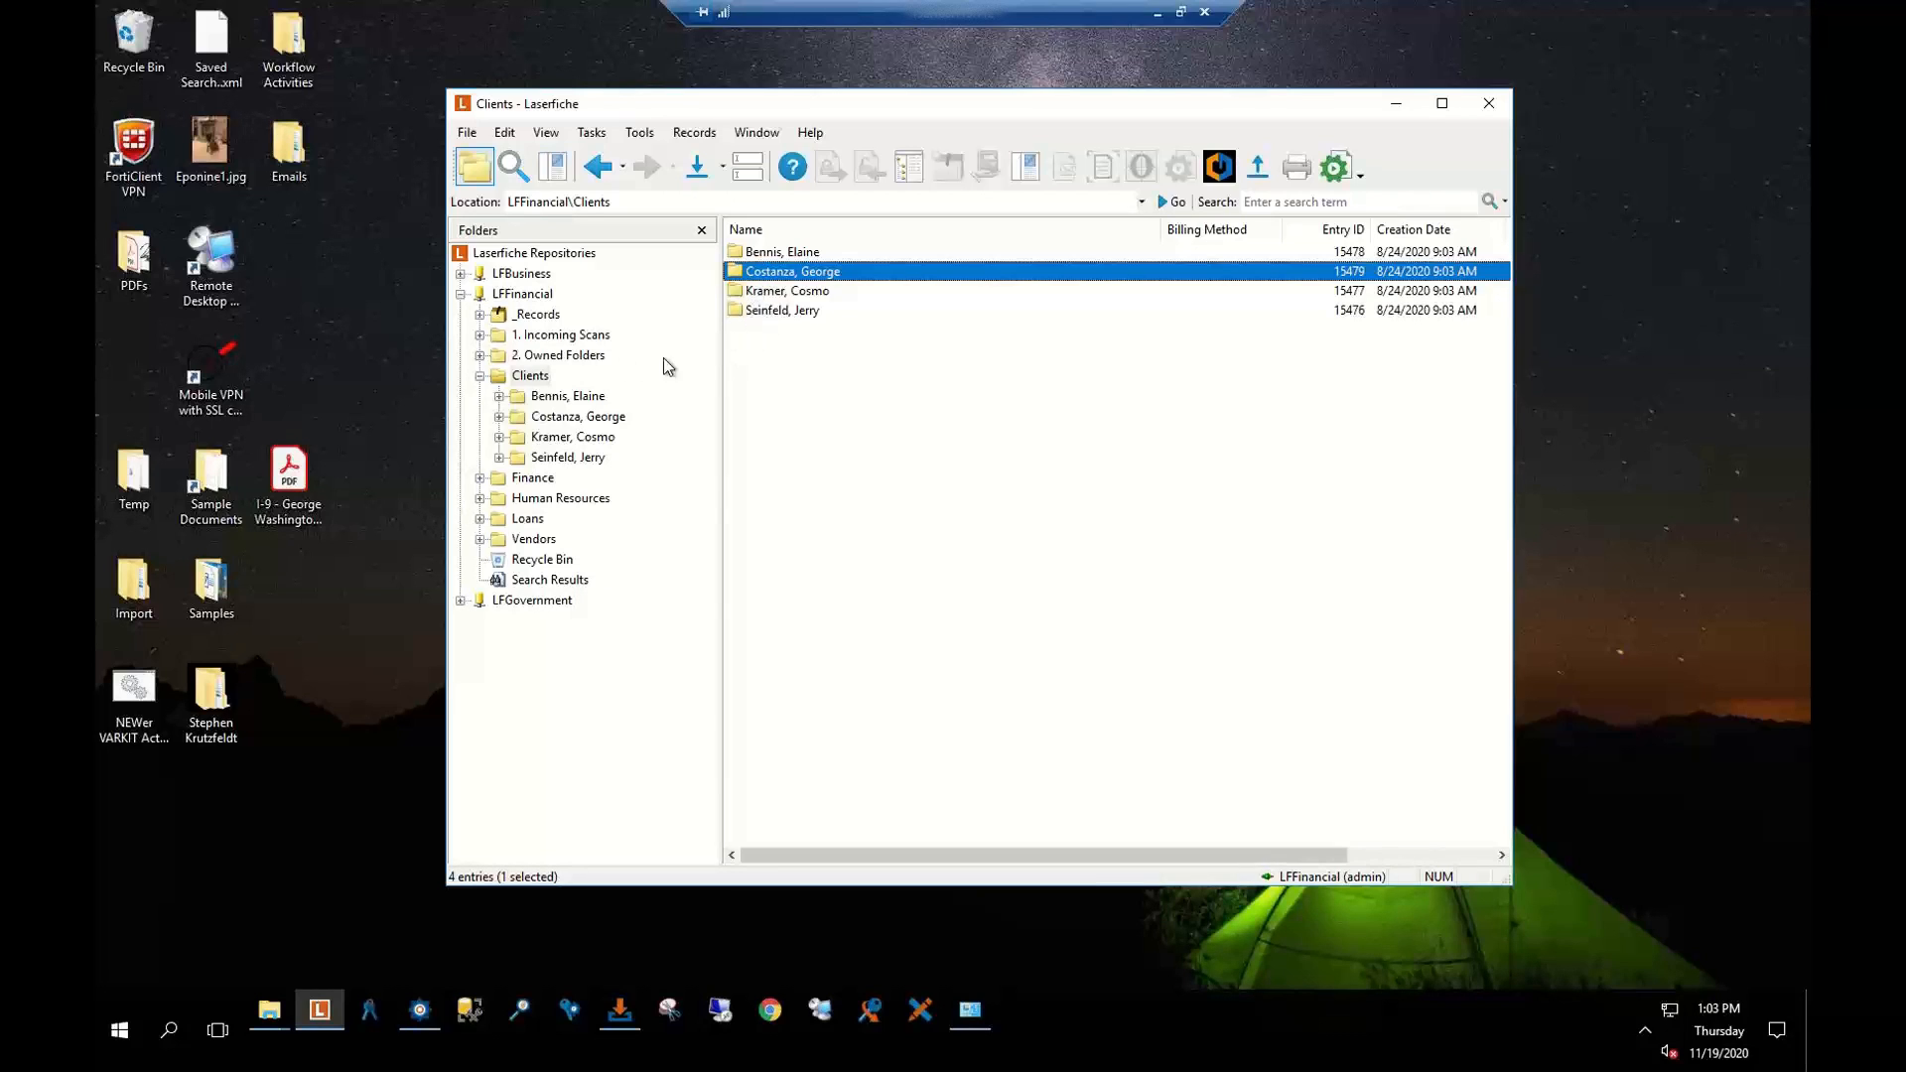
# Run the AR - 1. Generate Invoices business process on the repository
pyautogui.click(480, 377)
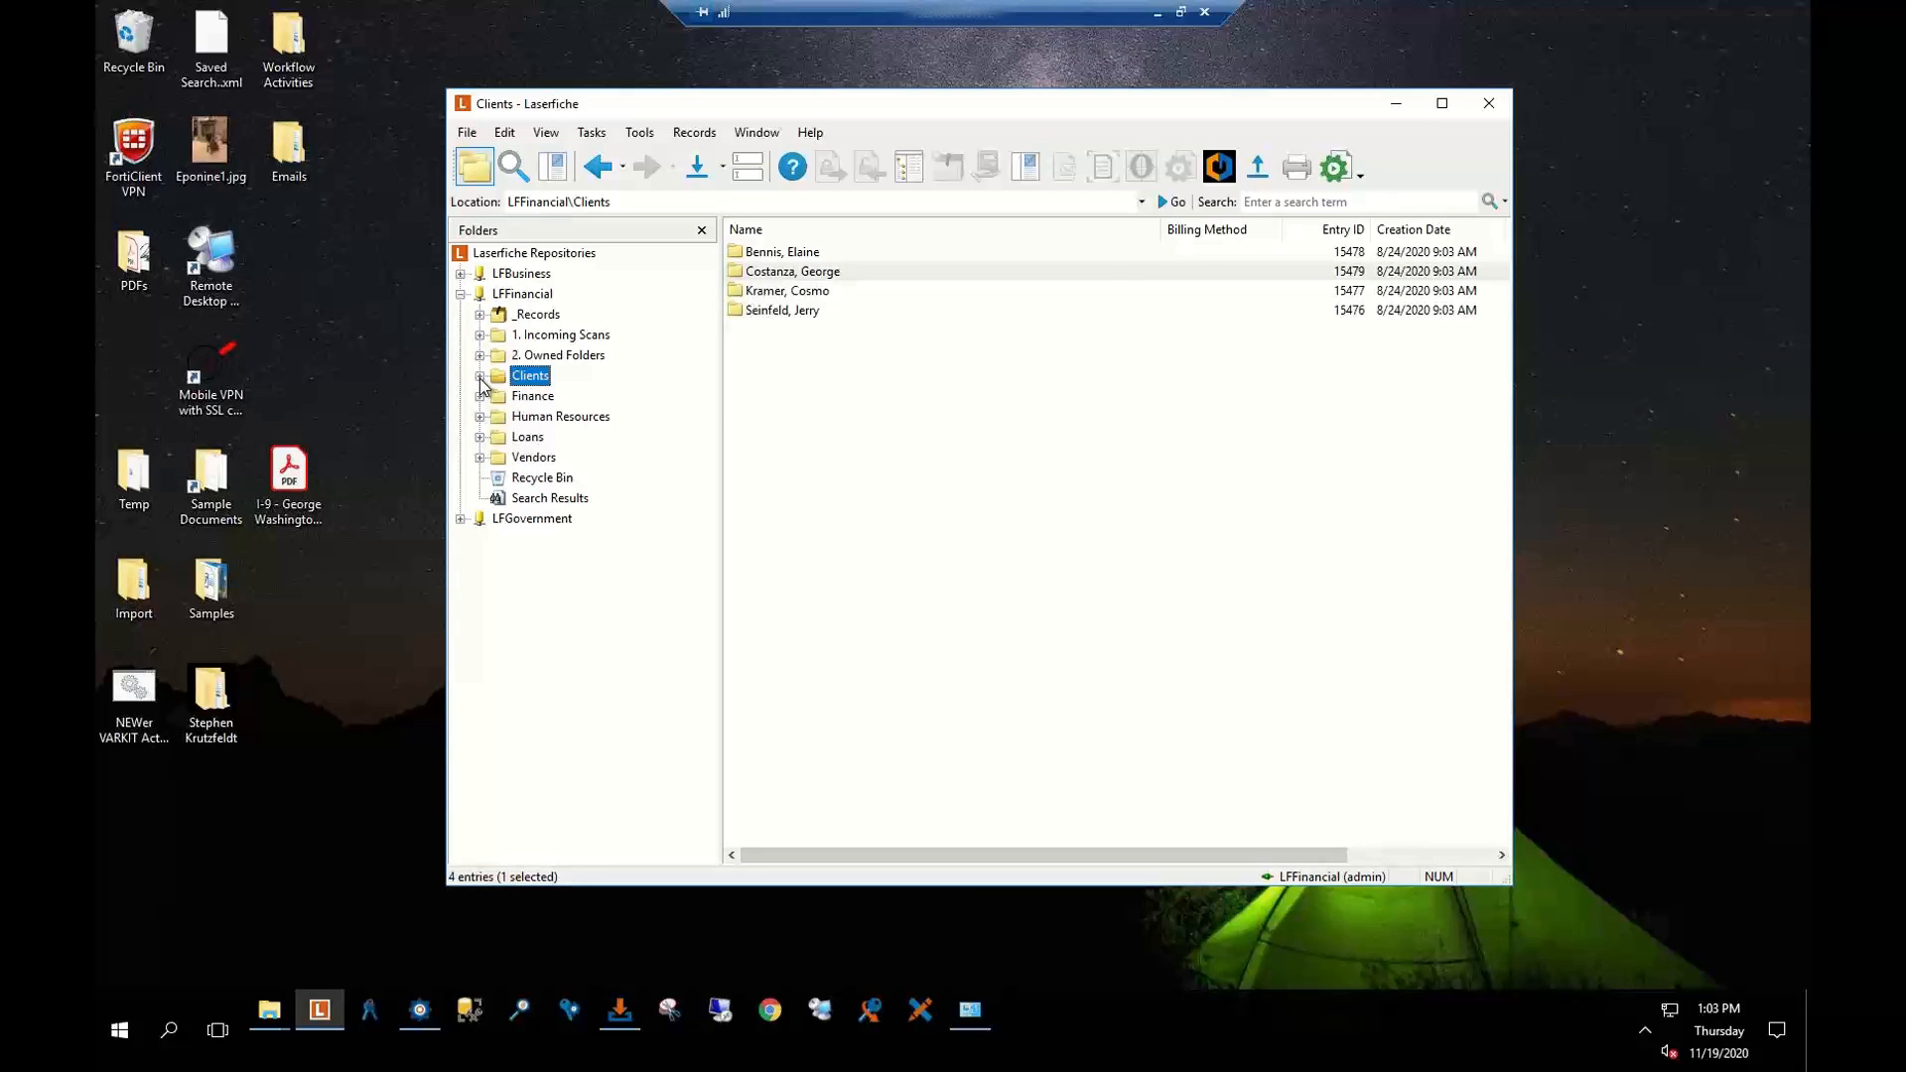
pyautogui.click(1335, 166)
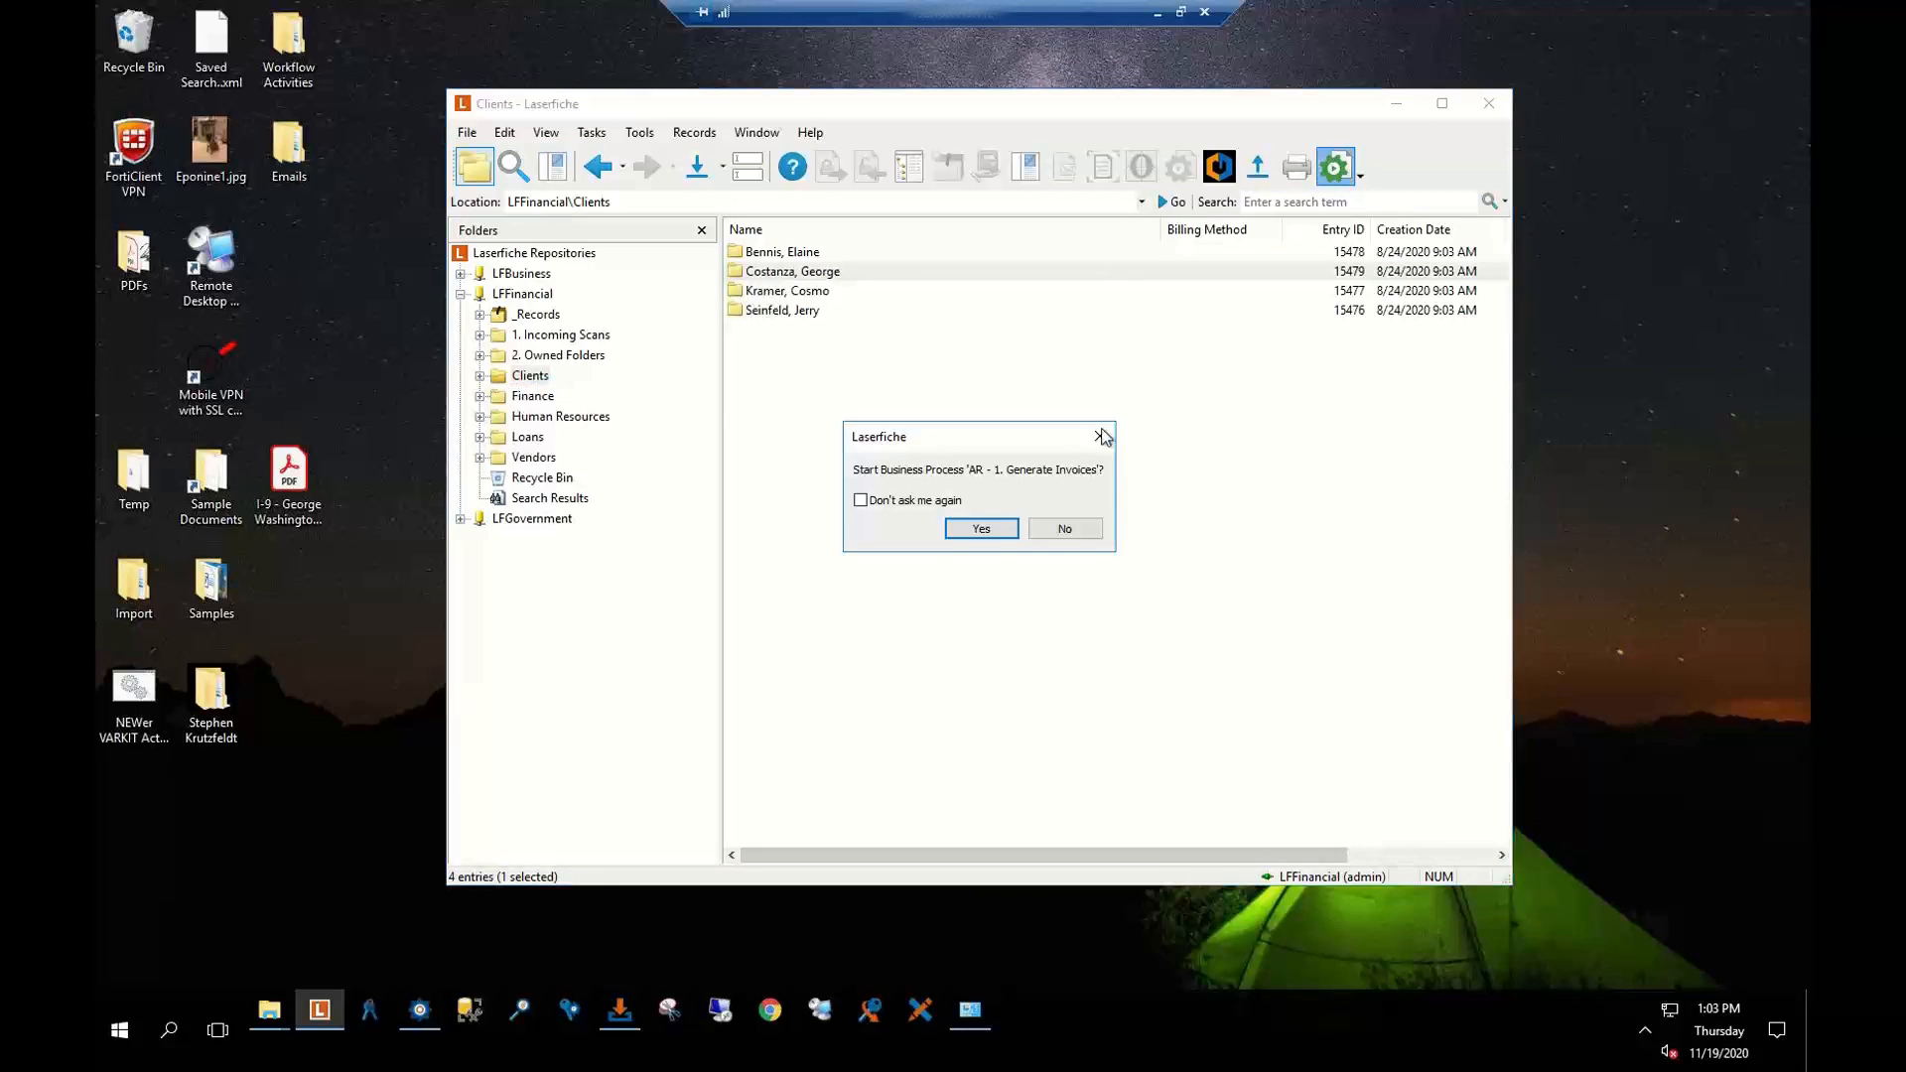
pyautogui.click(980, 526)
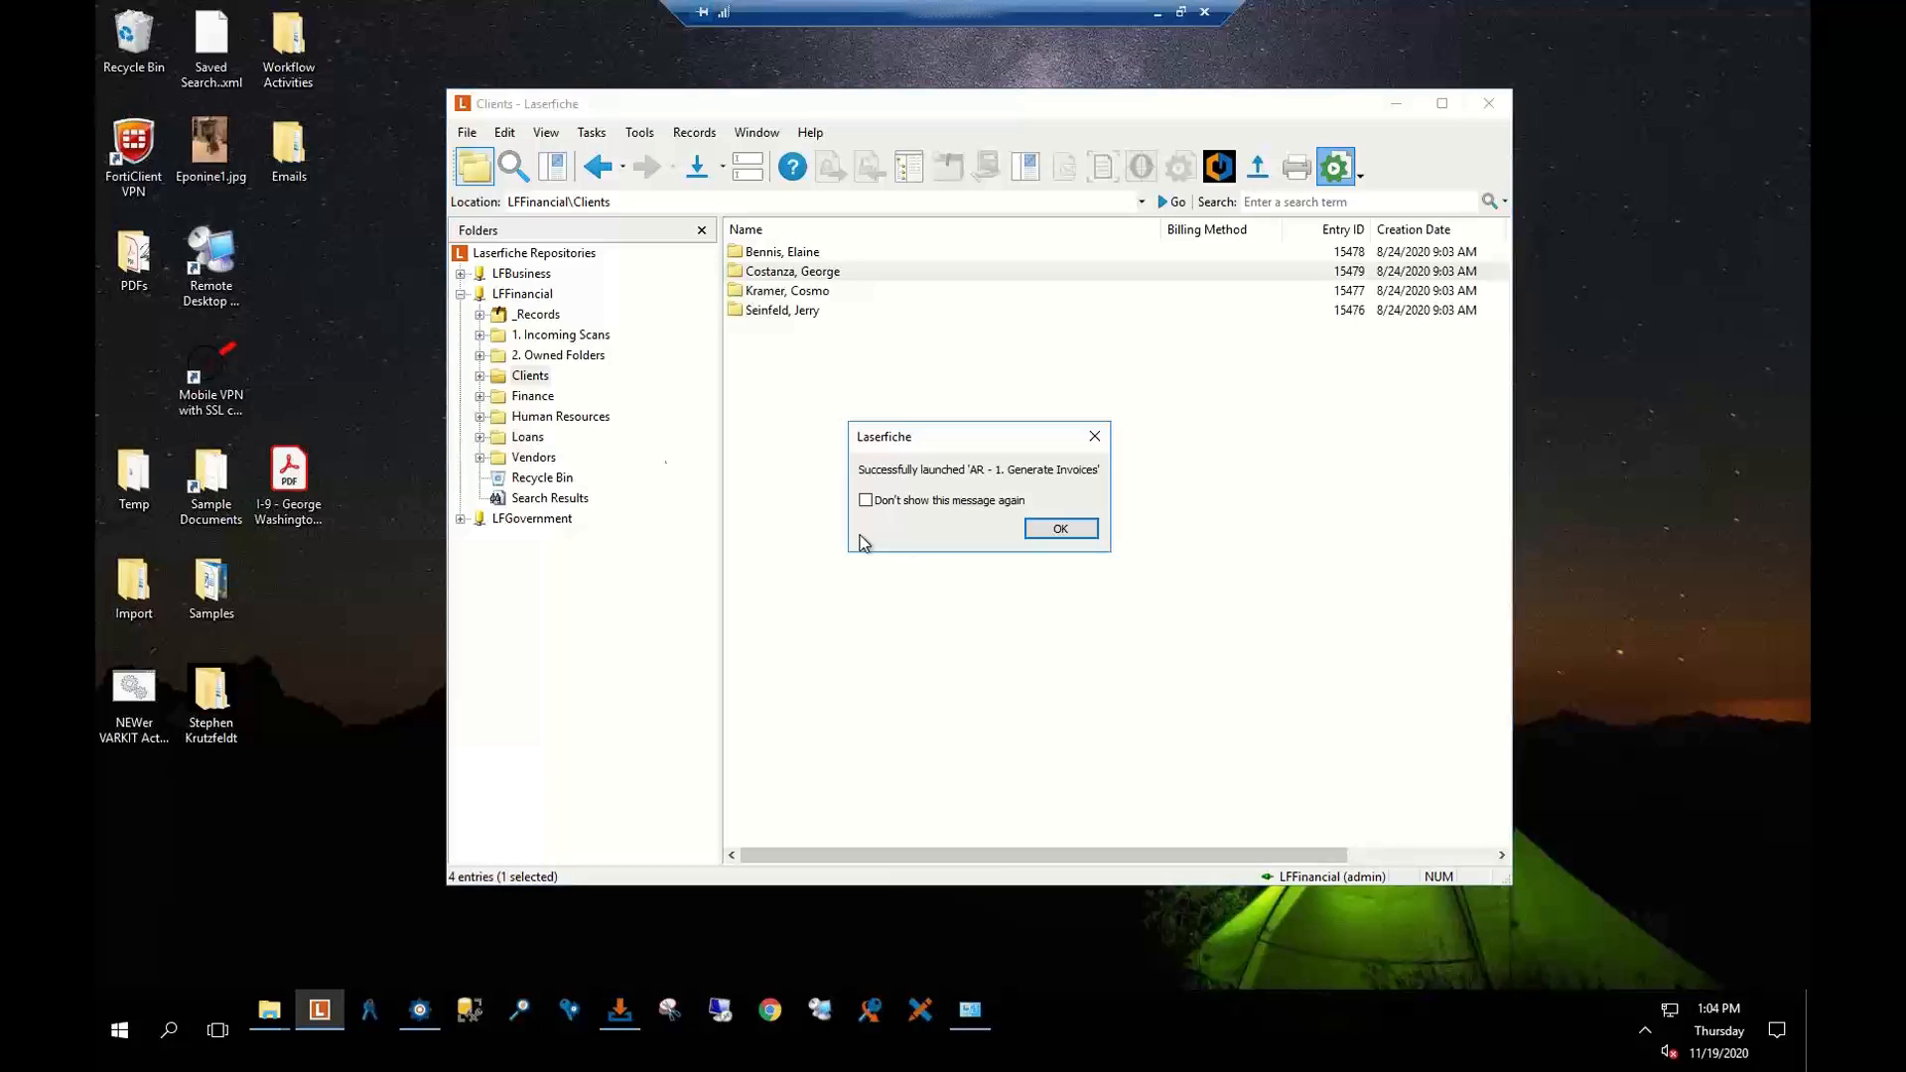
pyautogui.click(1073, 536)
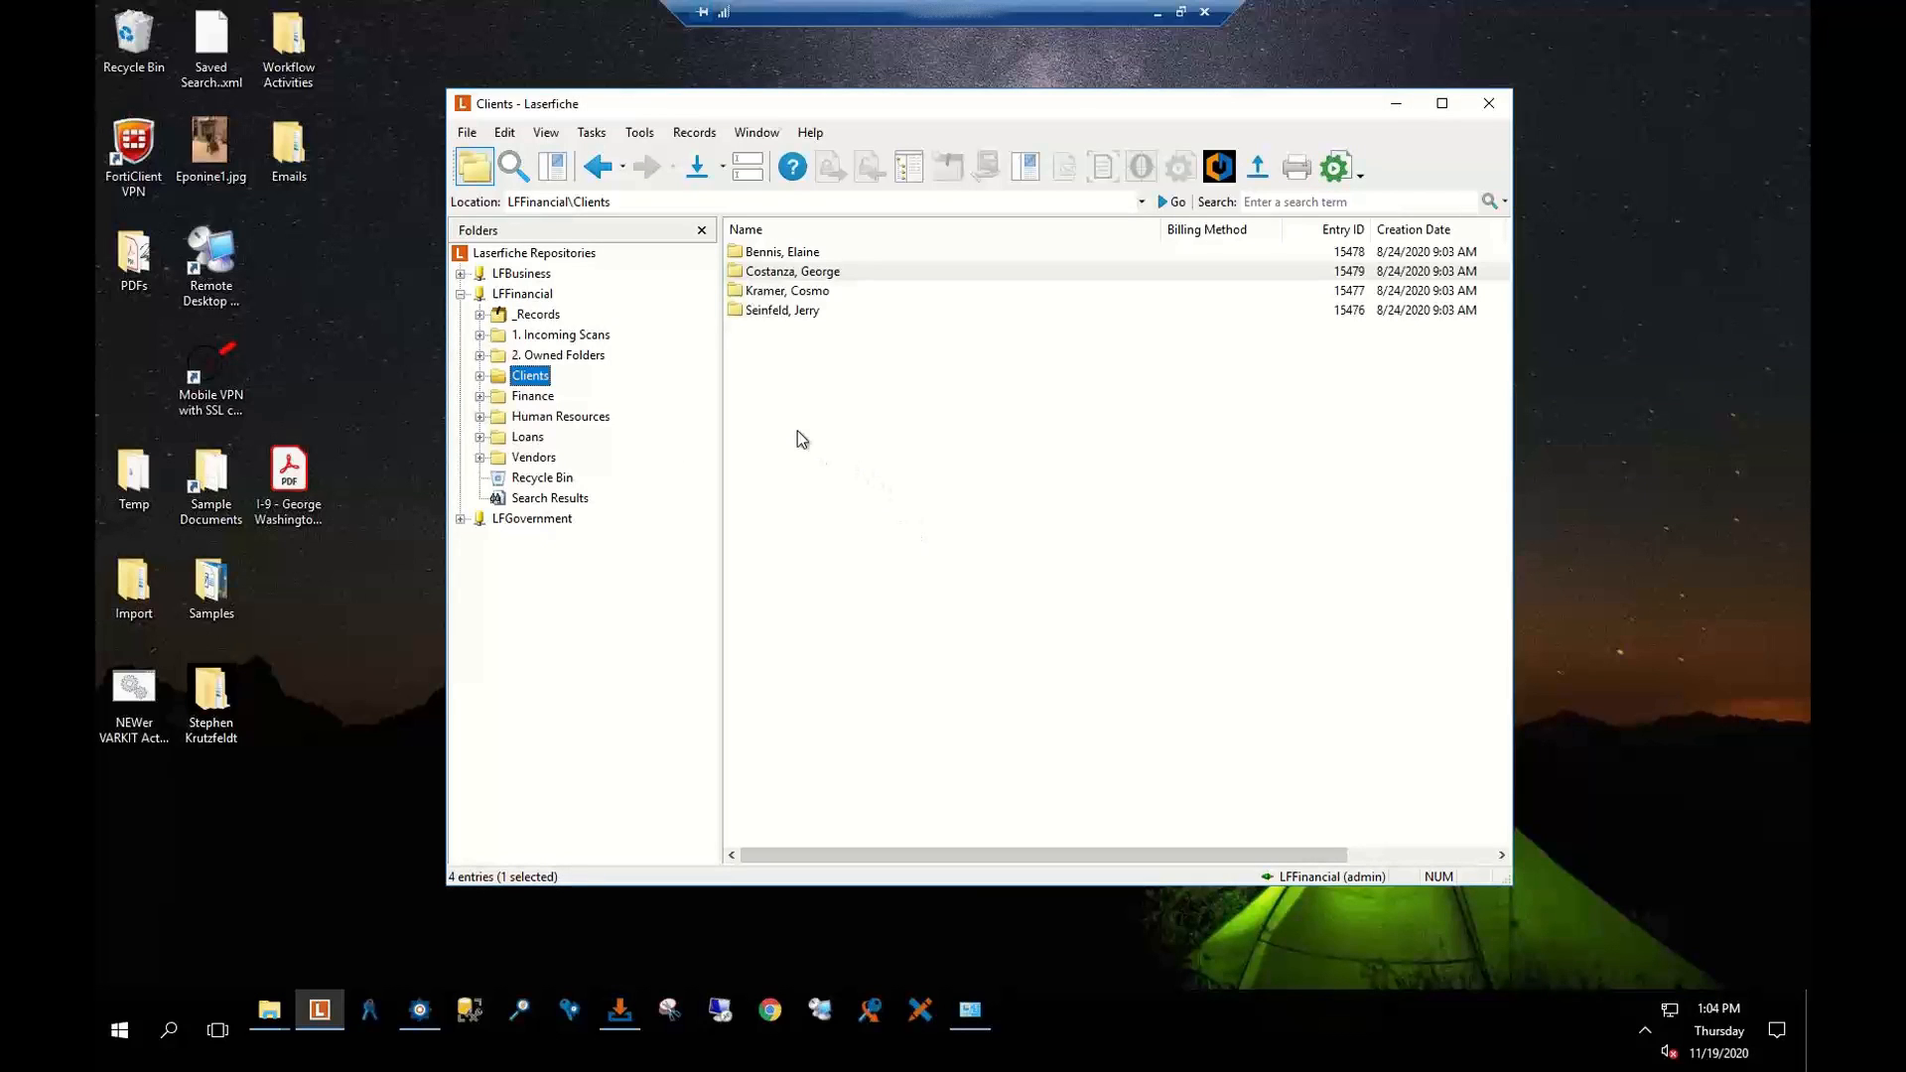
# Open the Finance > AR > 1. Review folder to see the four new 2020.11.19 invoices
pyautogui.click(480, 397)
pyautogui.click(538, 436)
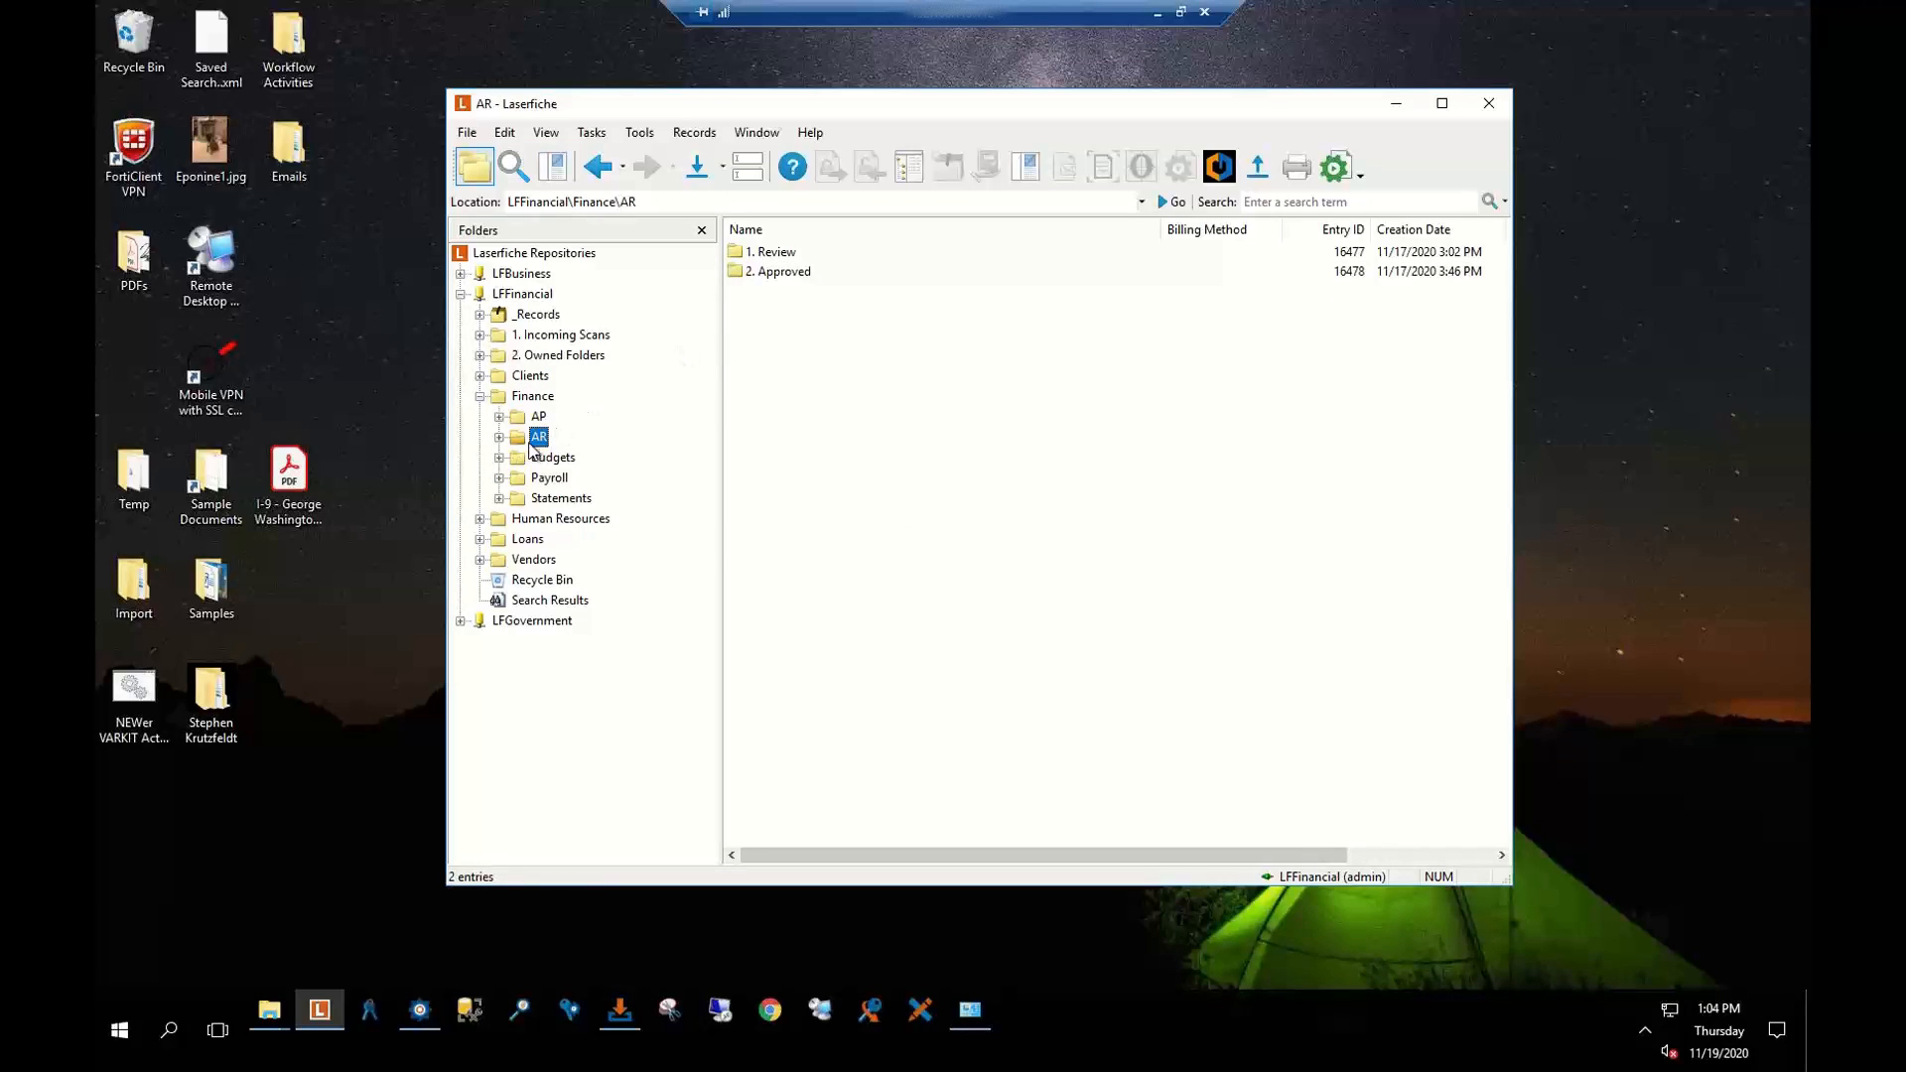
pyautogui.click(788, 258)
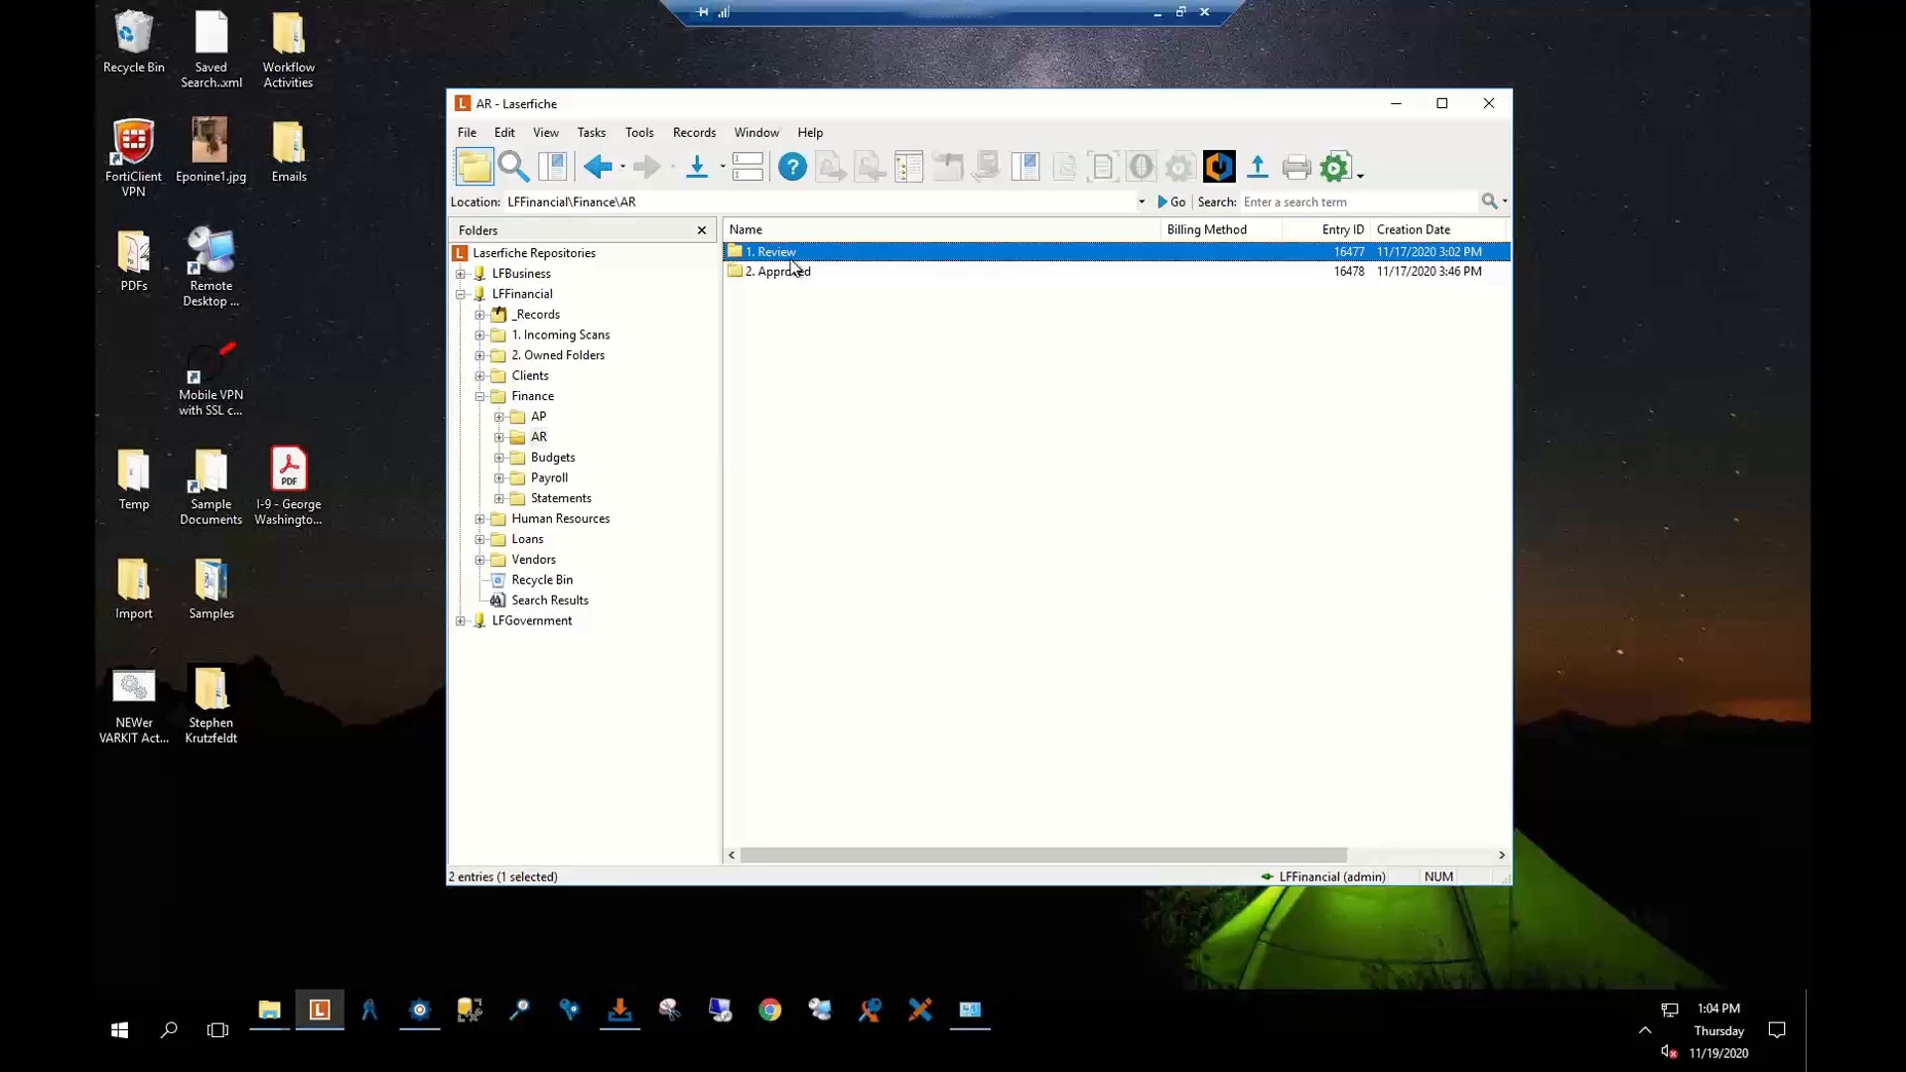
pyautogui.doubleClick(788, 256)
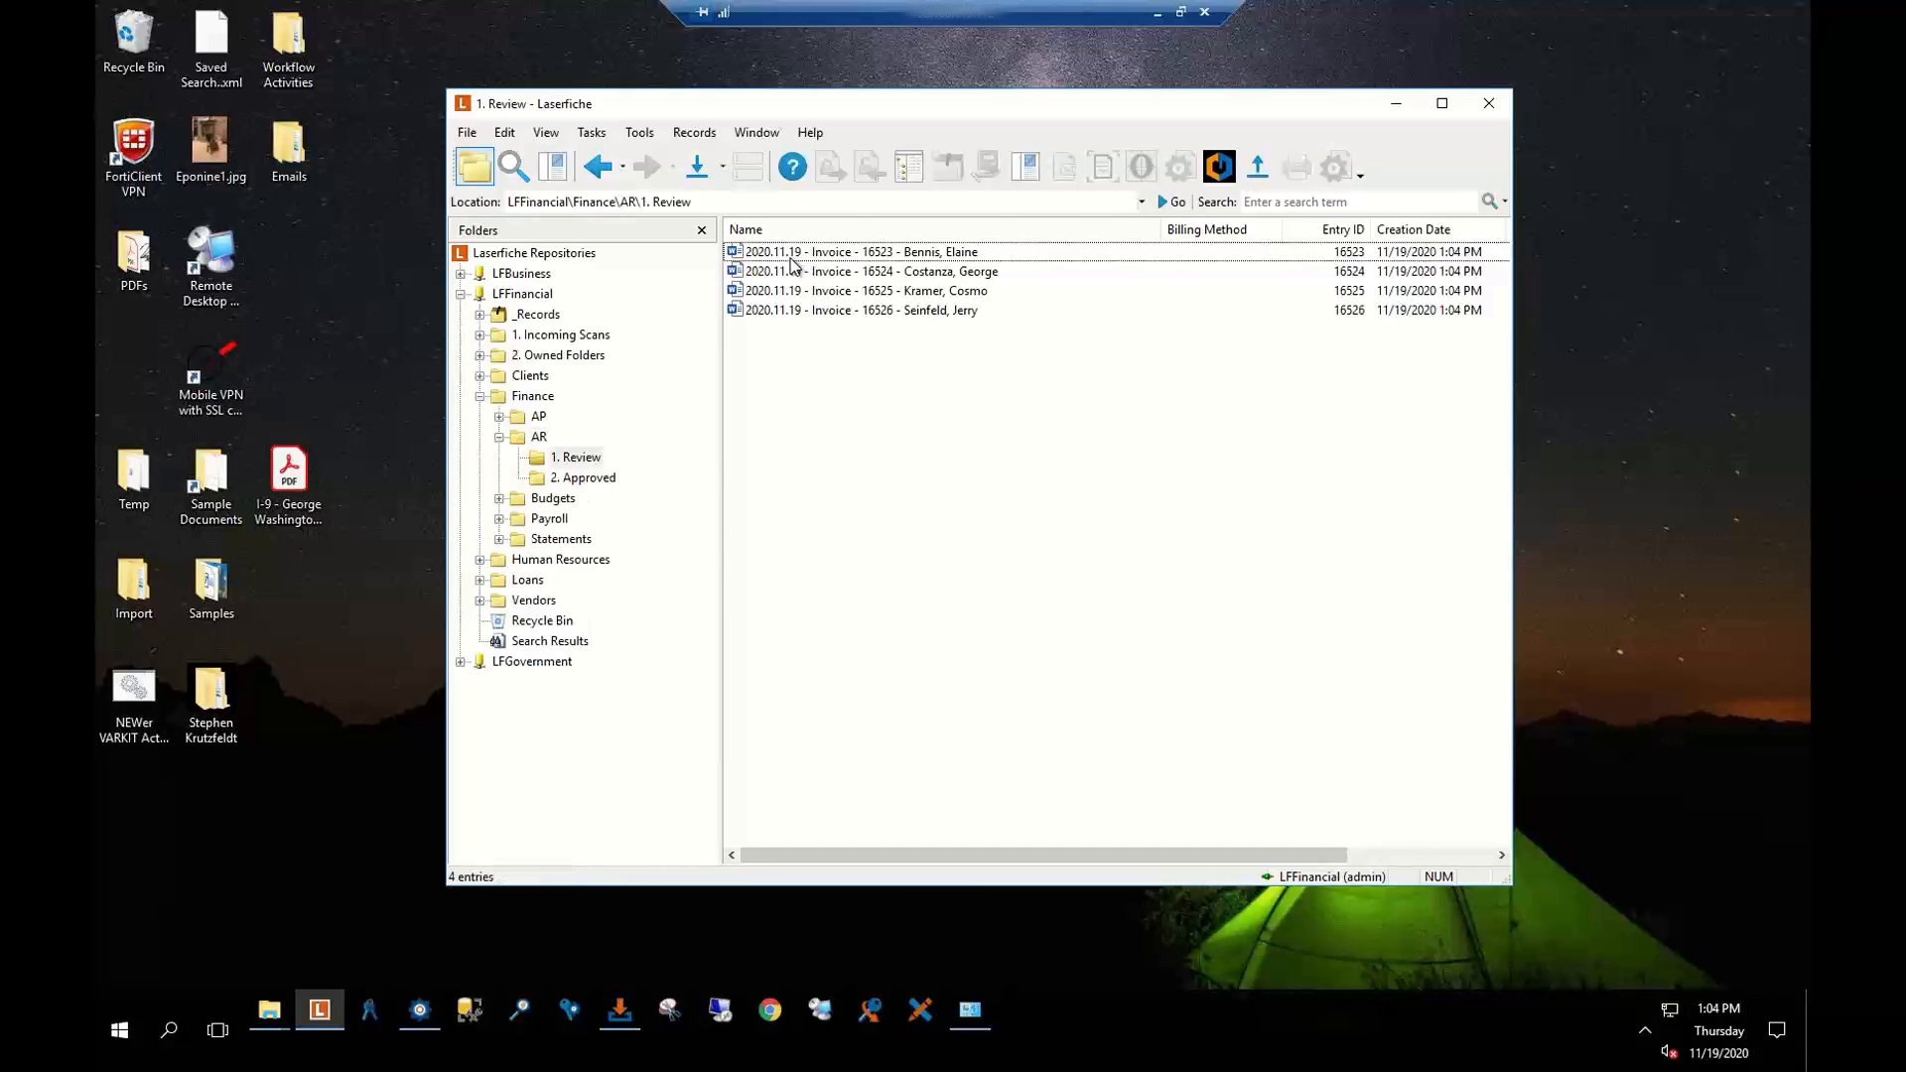
pyautogui.click(575, 477)
# Return to the AR 1. Review folder listing the four 2020.11.19 invoices
pyautogui.click(573, 457)
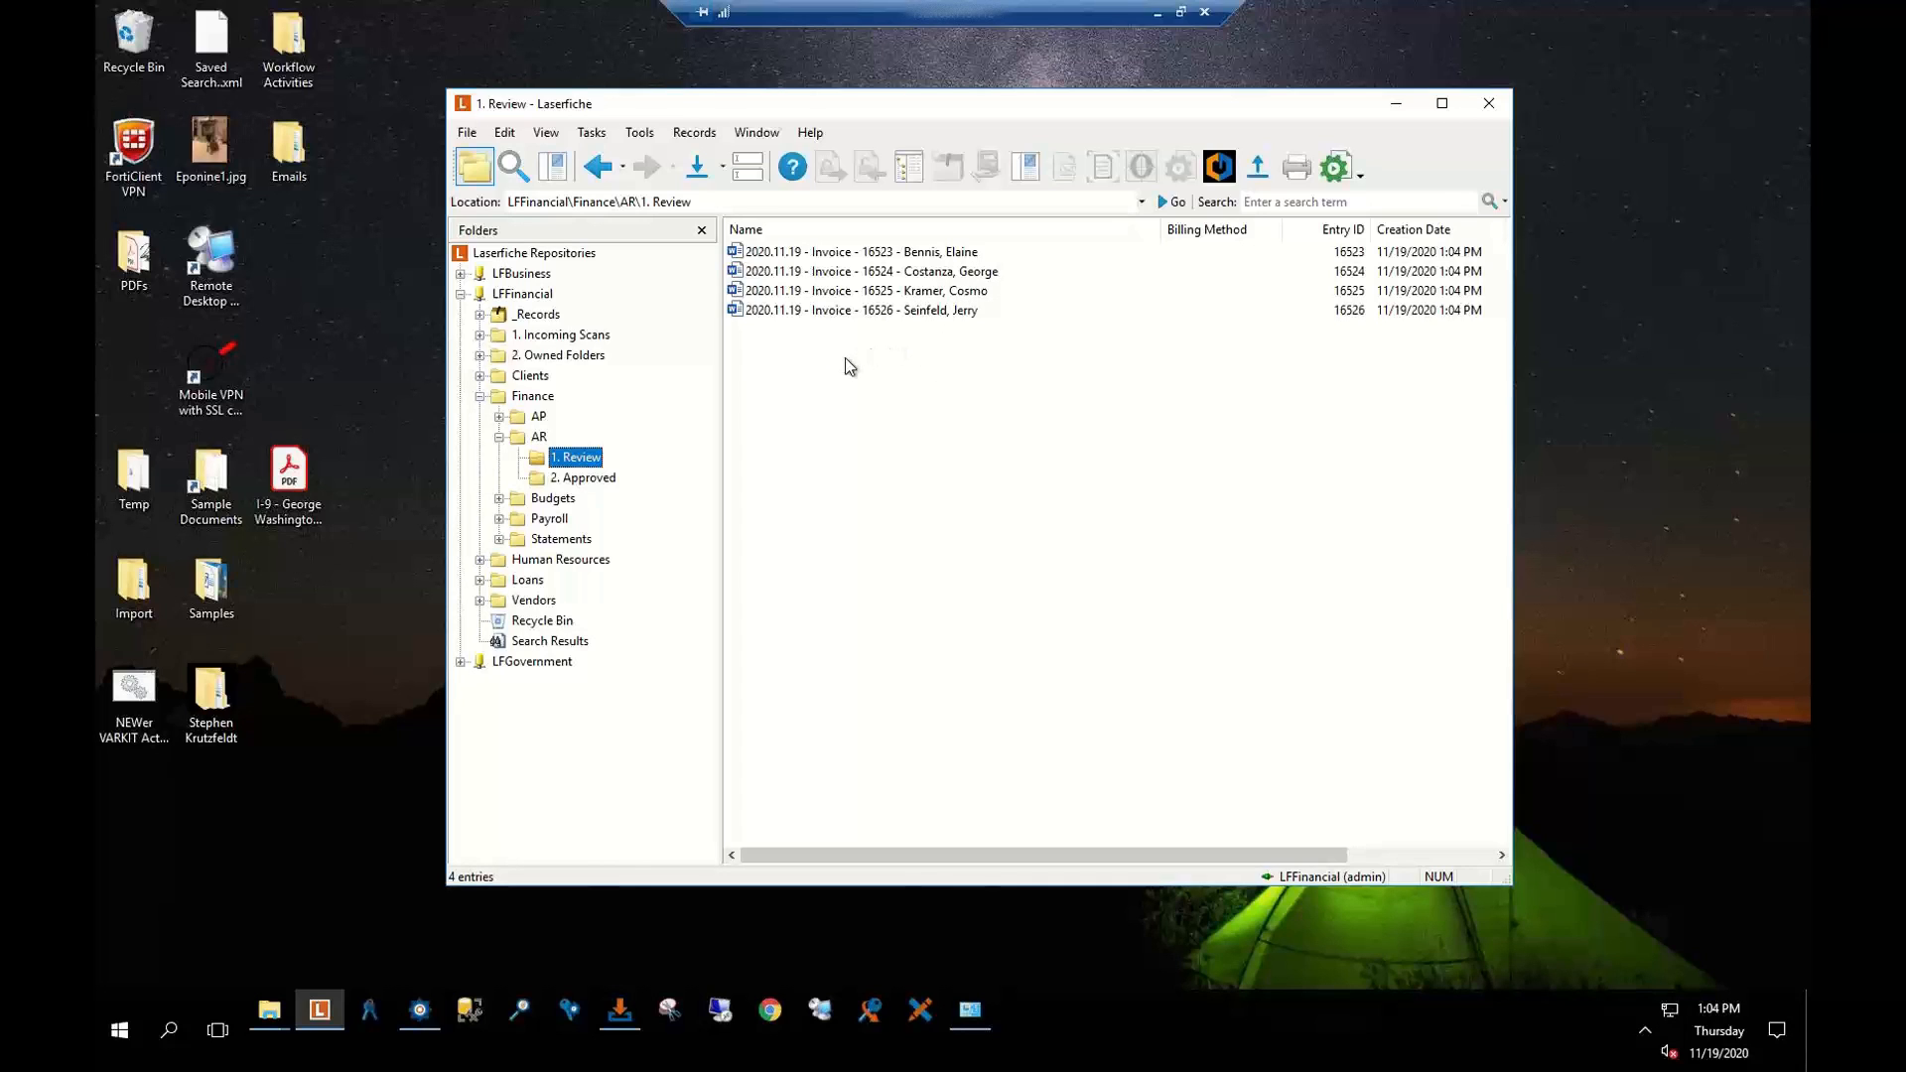
# View the second 2020.11.19 invoice in Word, then close Word
pyautogui.doubleClick(809, 274)
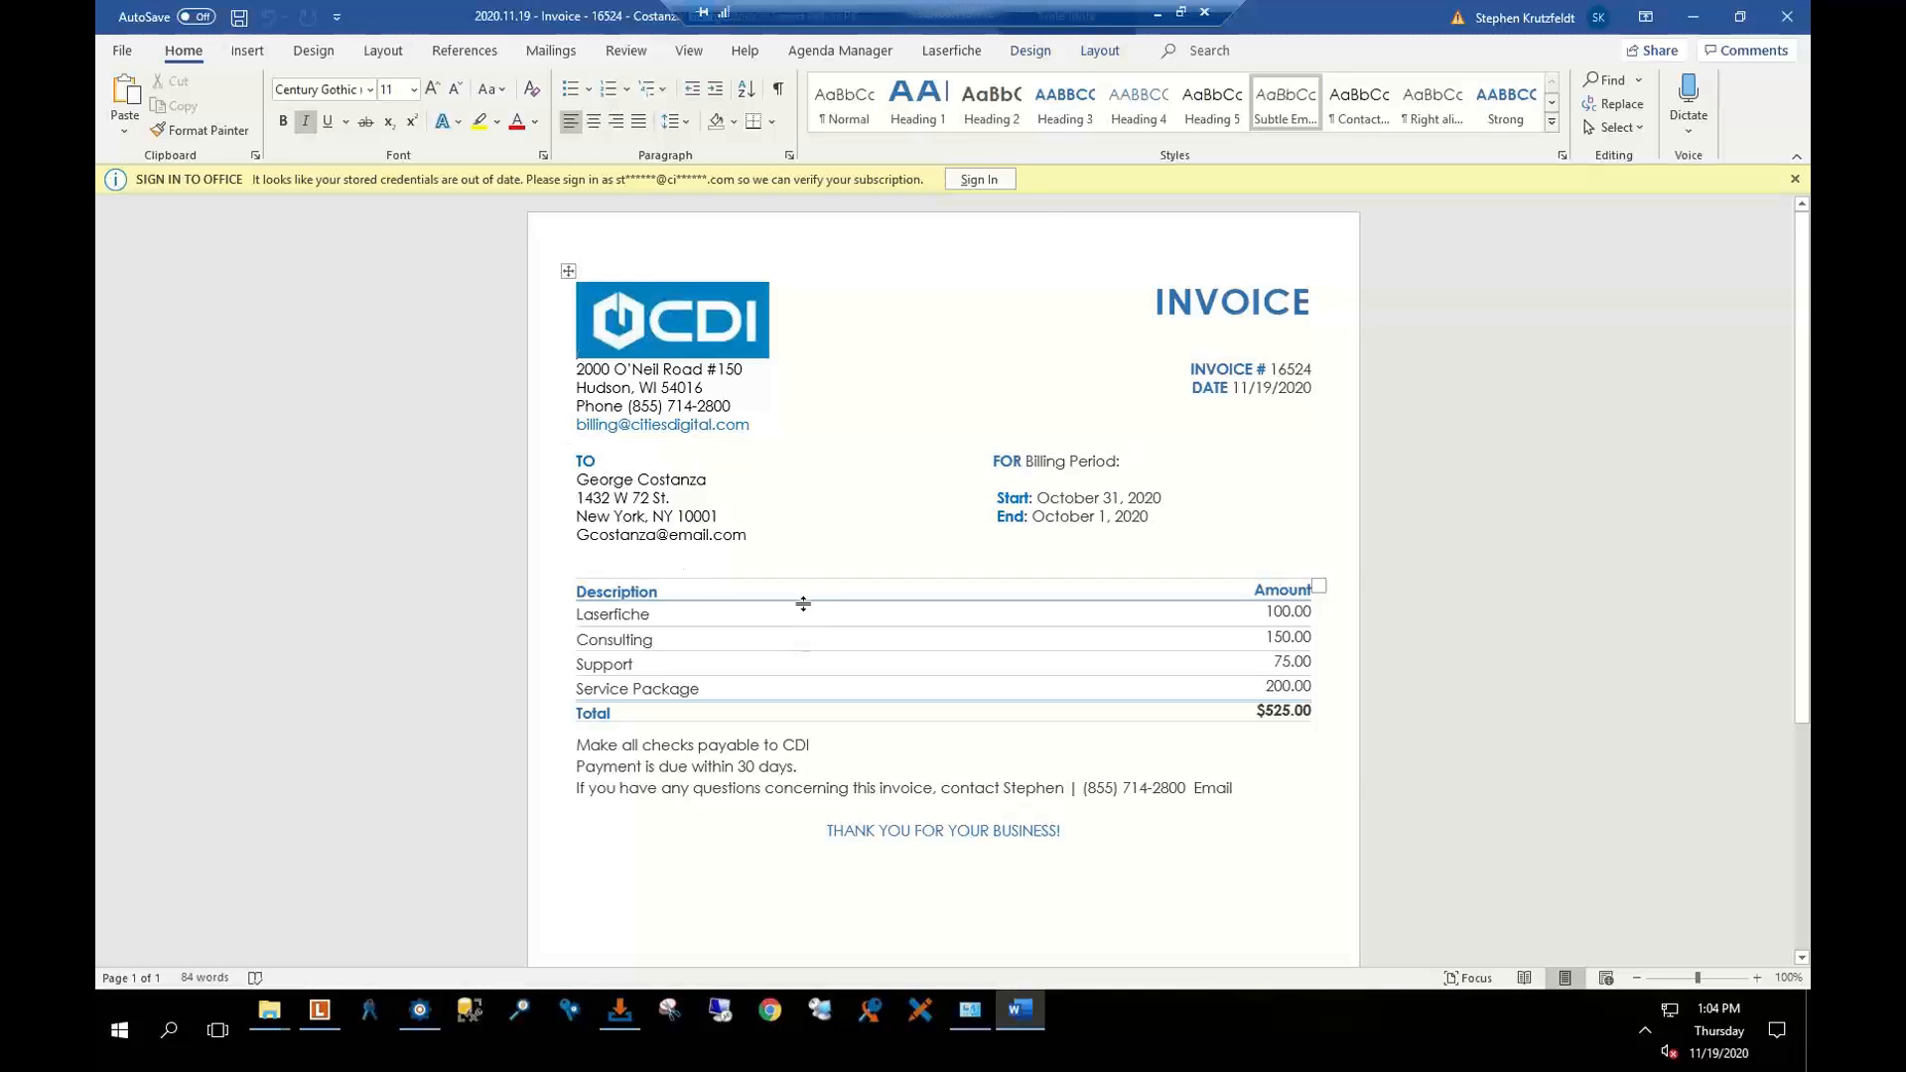
pyautogui.click(1794, 180)
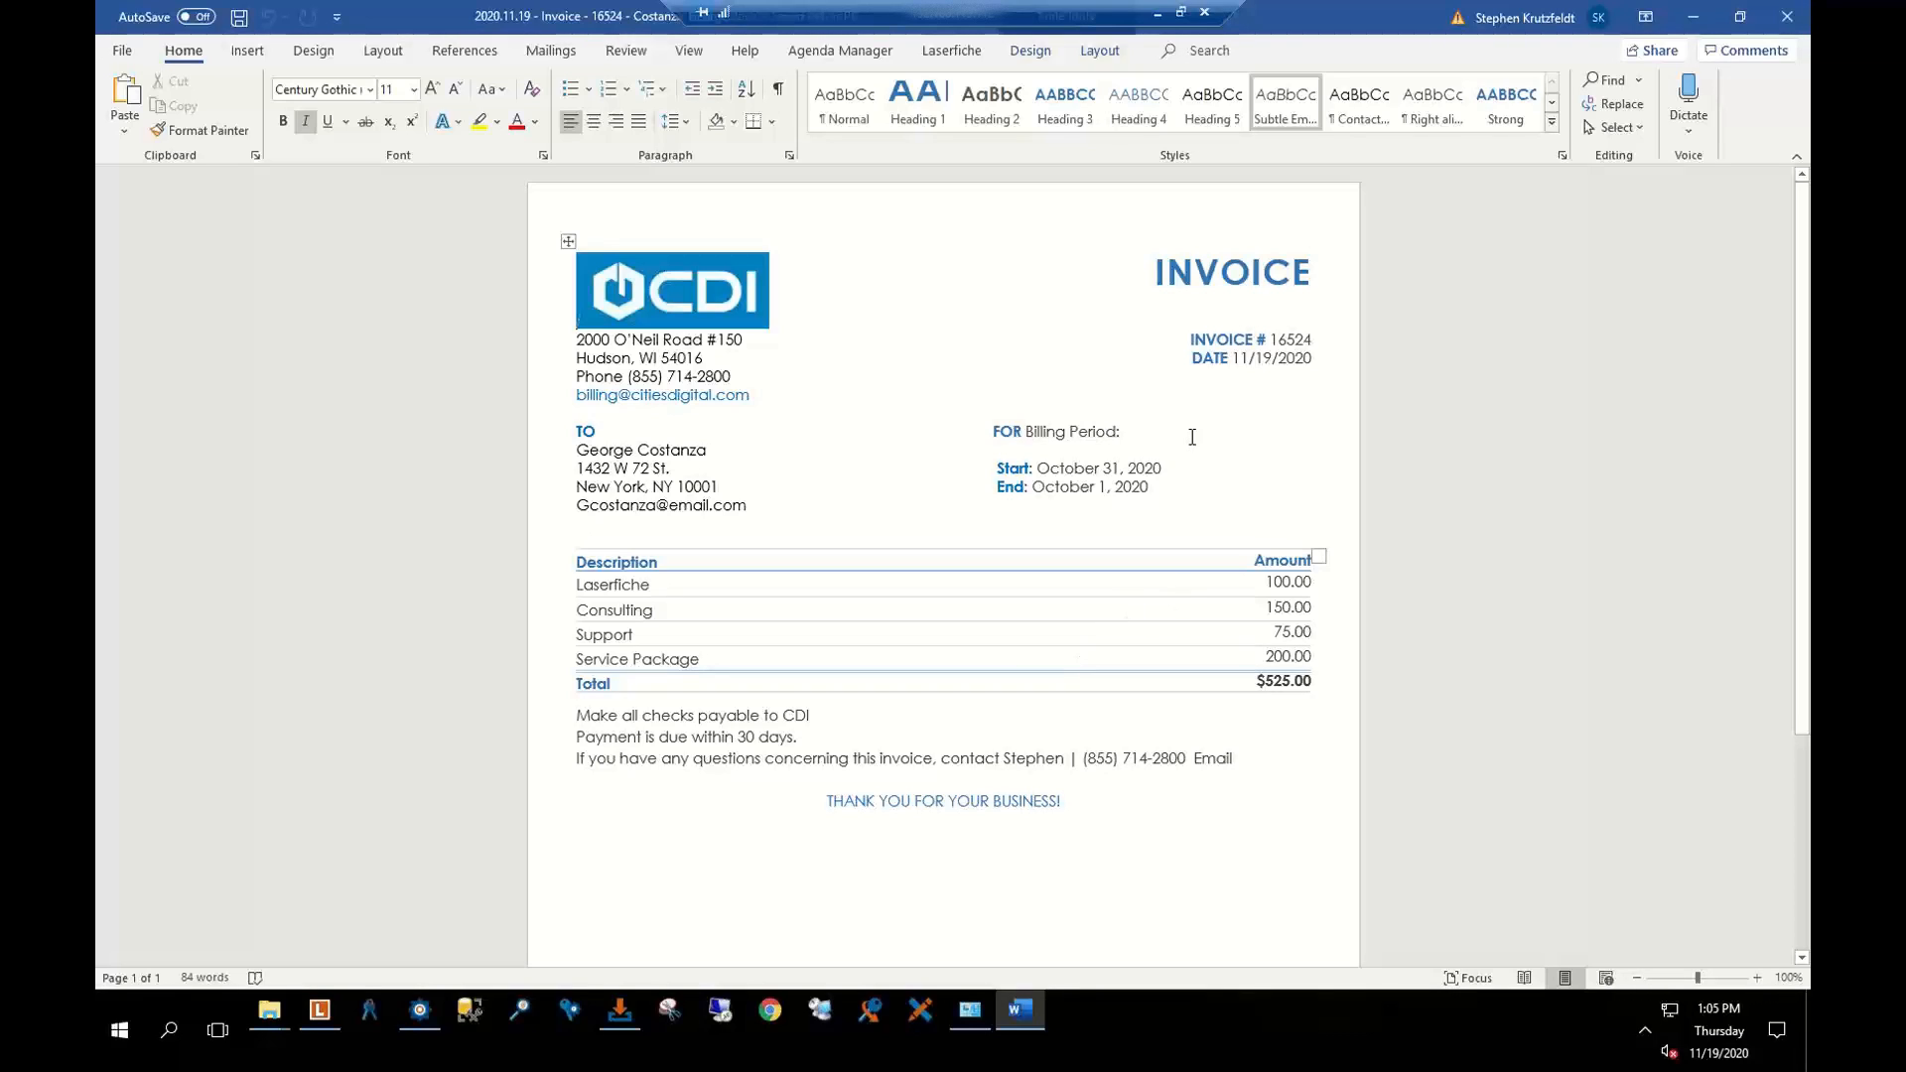
pyautogui.click(1787, 17)
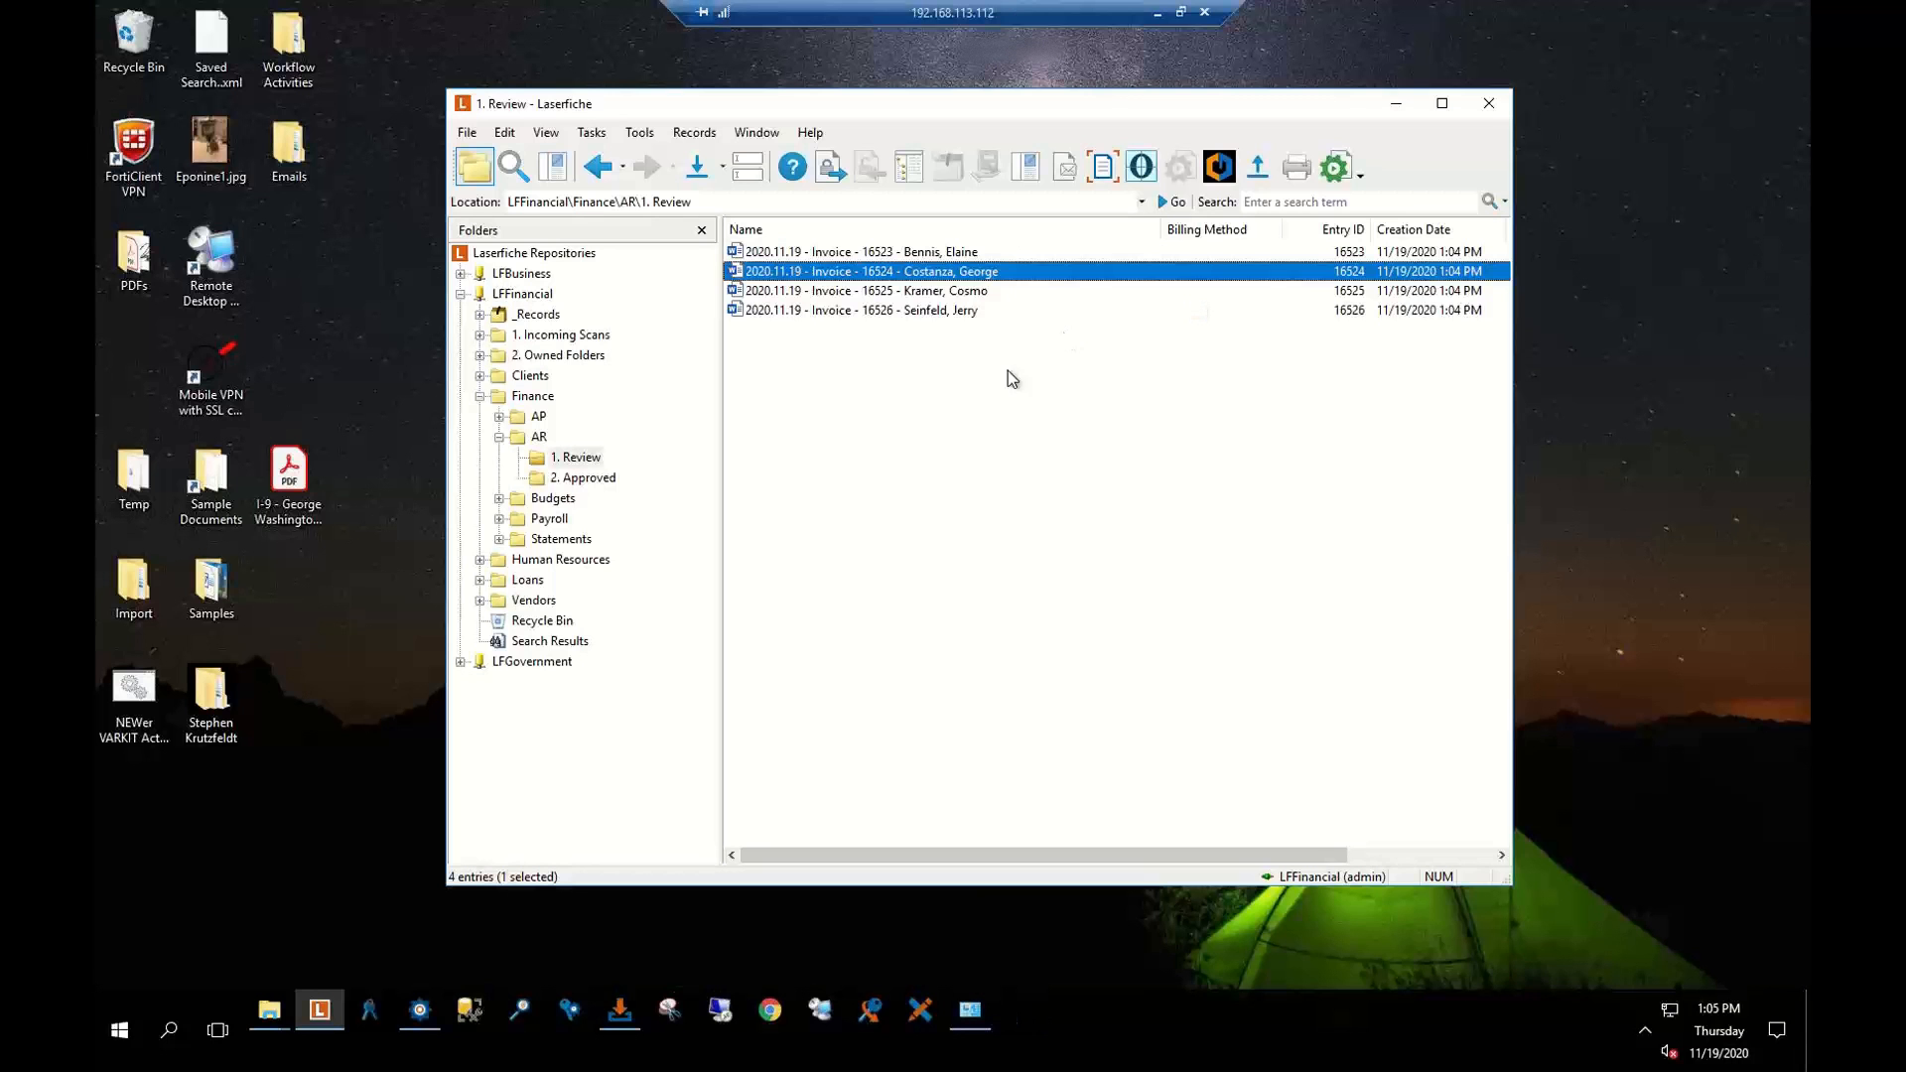
# Set Invoice Status to Approved on all four 1. Review invoices at once through their fields
pyautogui.click(811, 257)
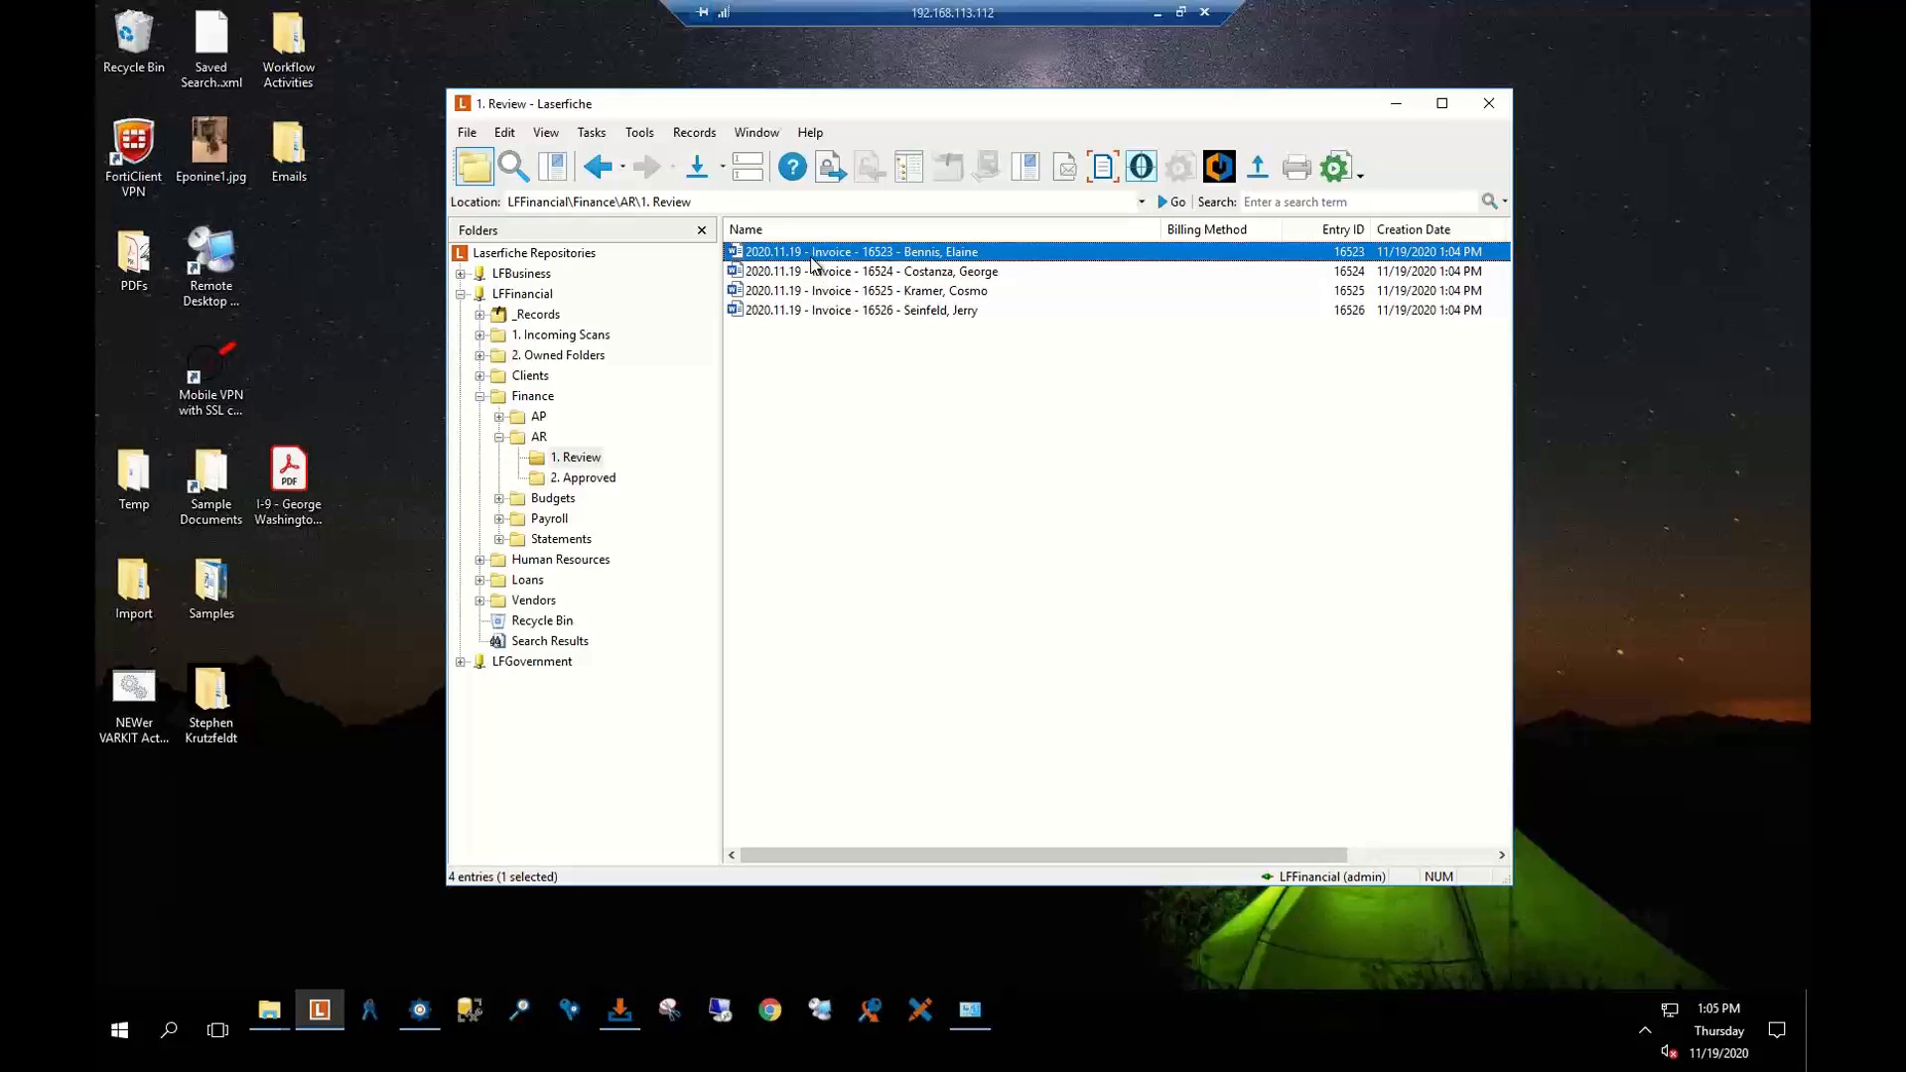
pyautogui.hotkey('ctrl', 'a')
pyautogui.rightClick(808, 258)
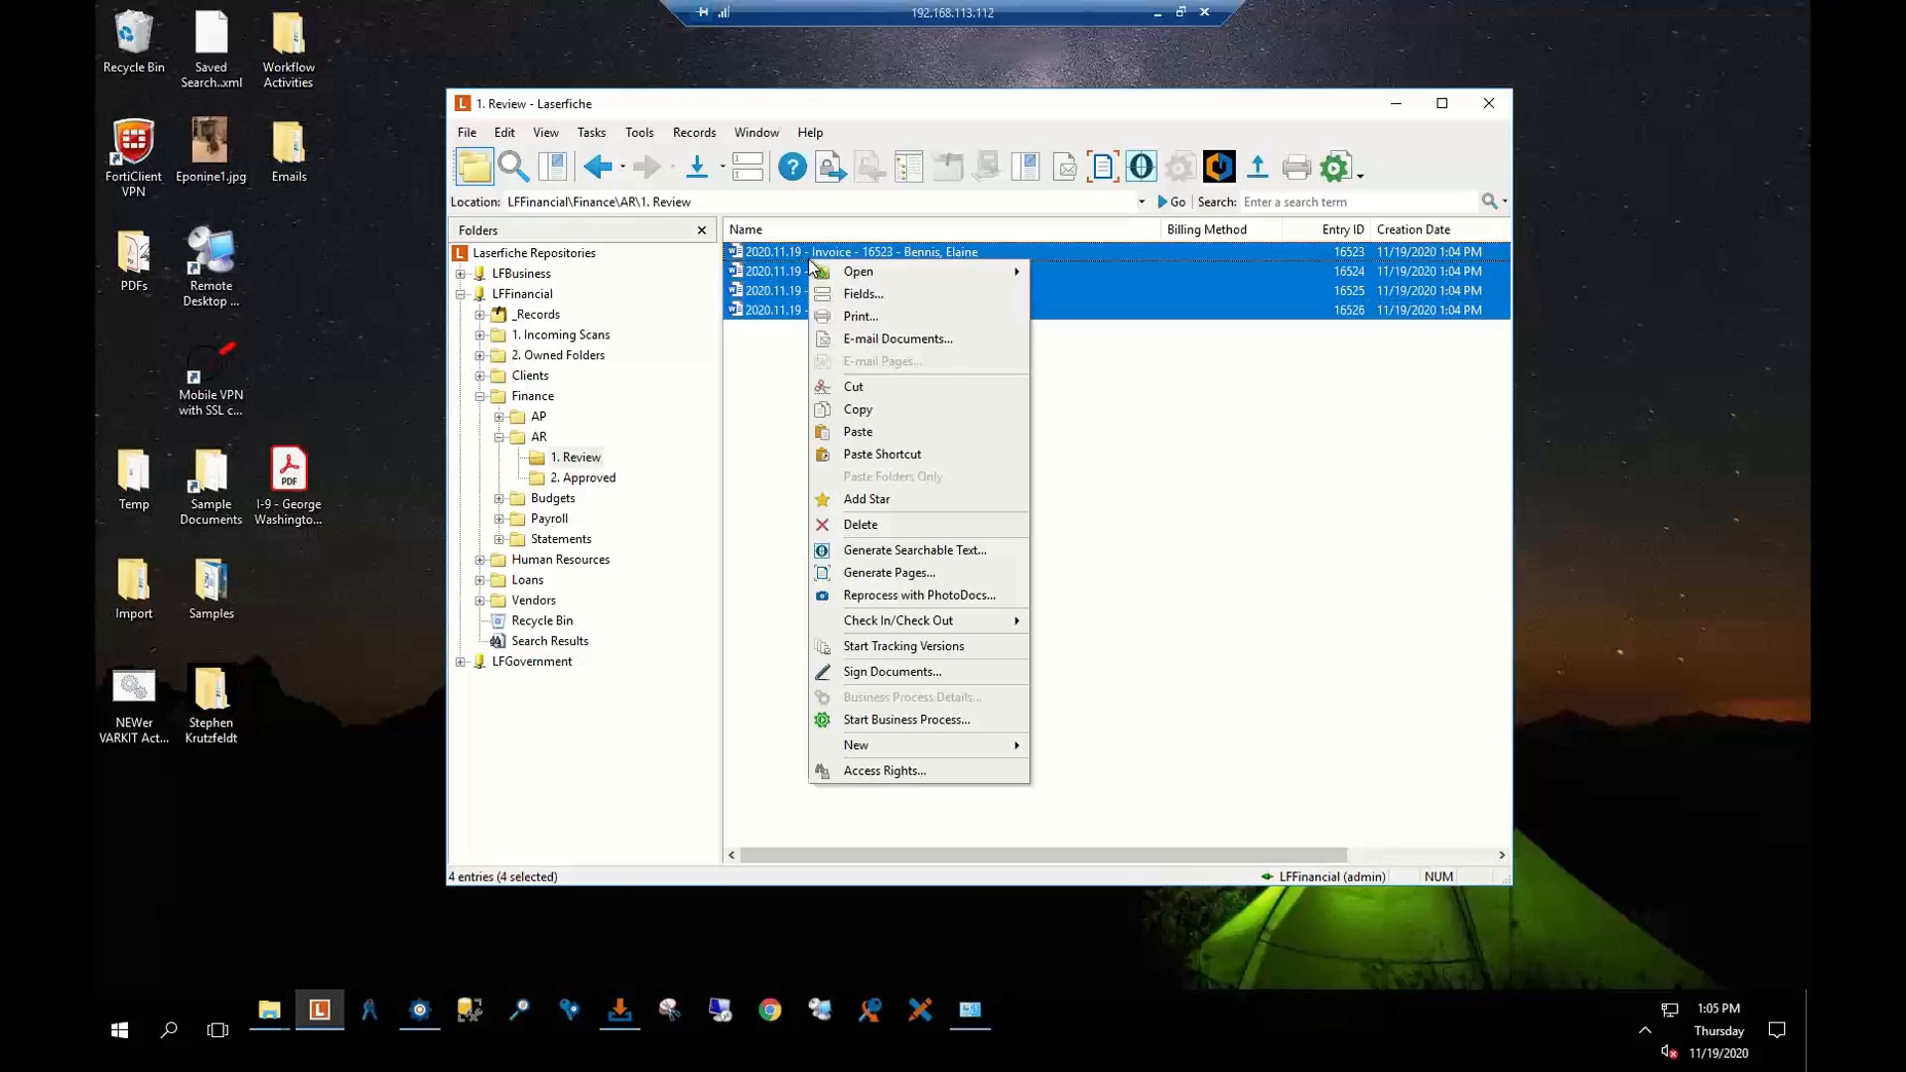
pyautogui.click(887, 300)
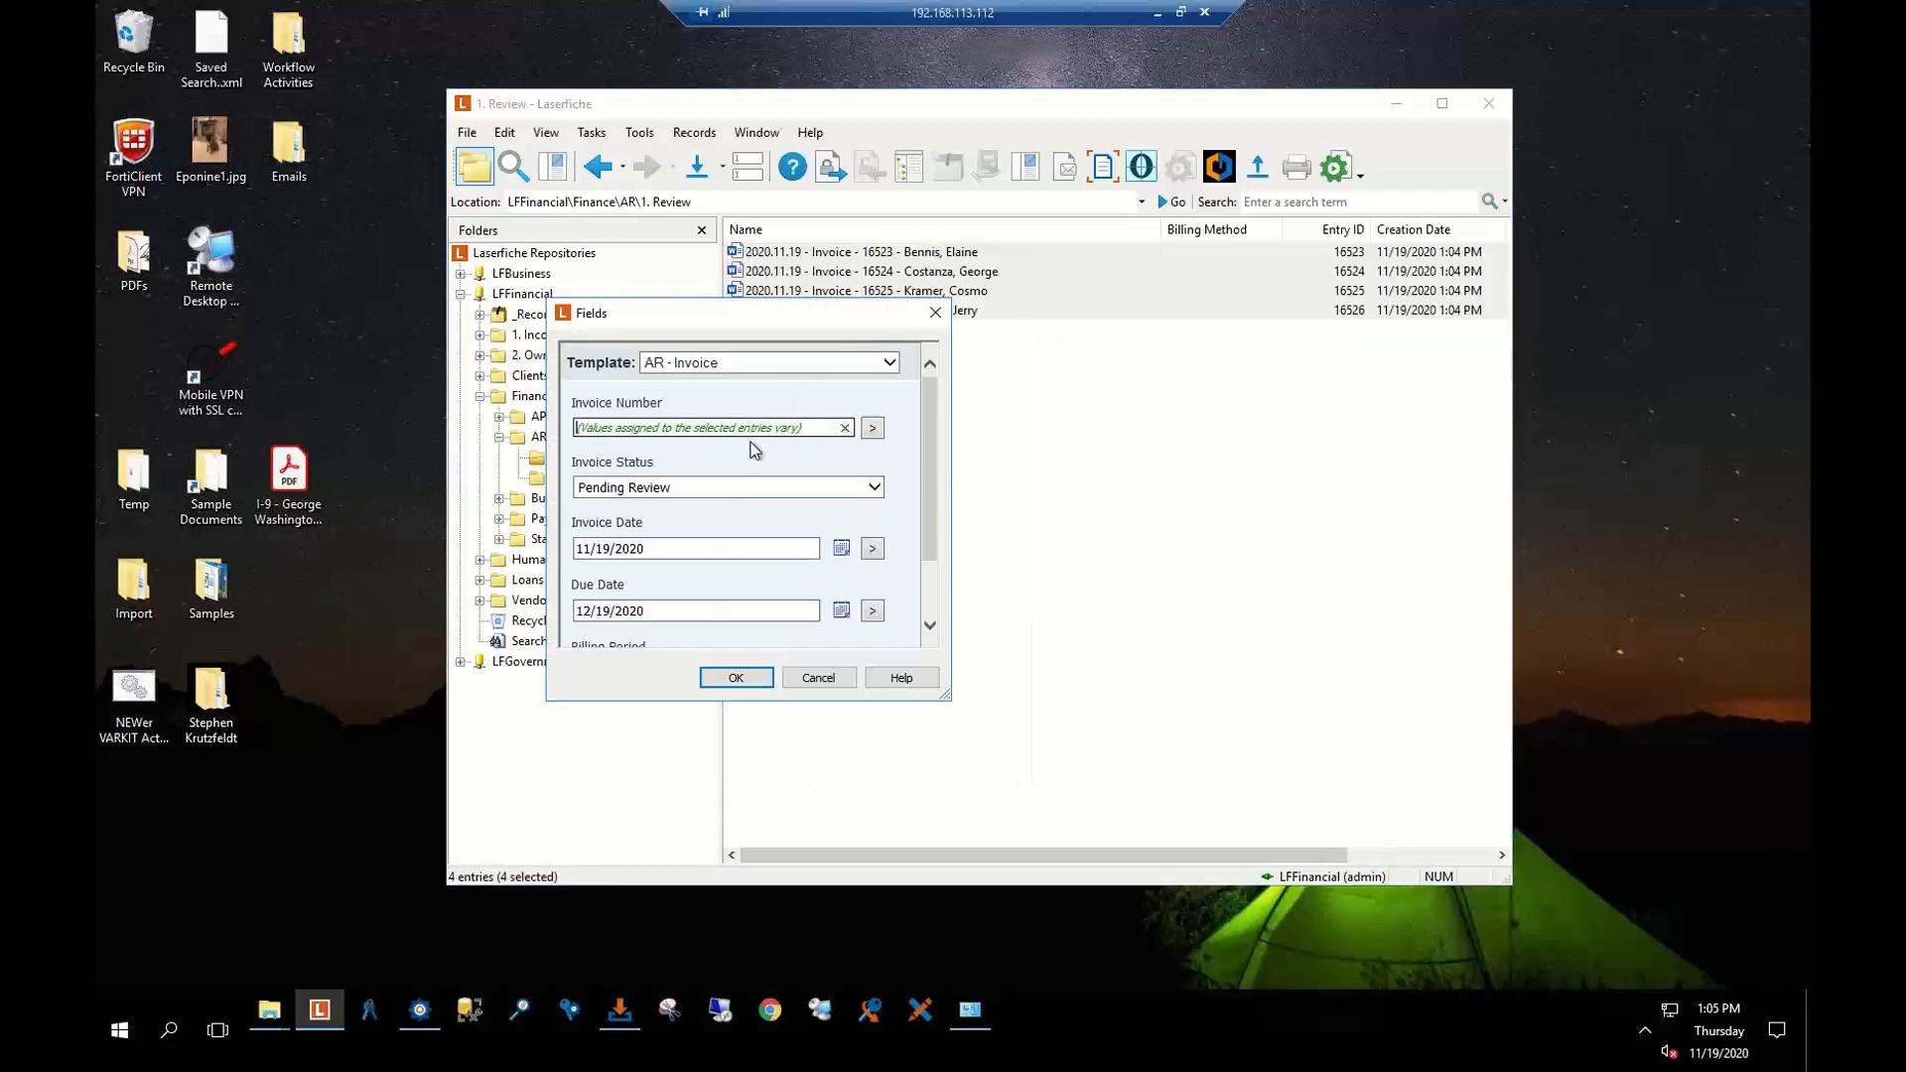
pyautogui.scroll(-1, 650, 484)
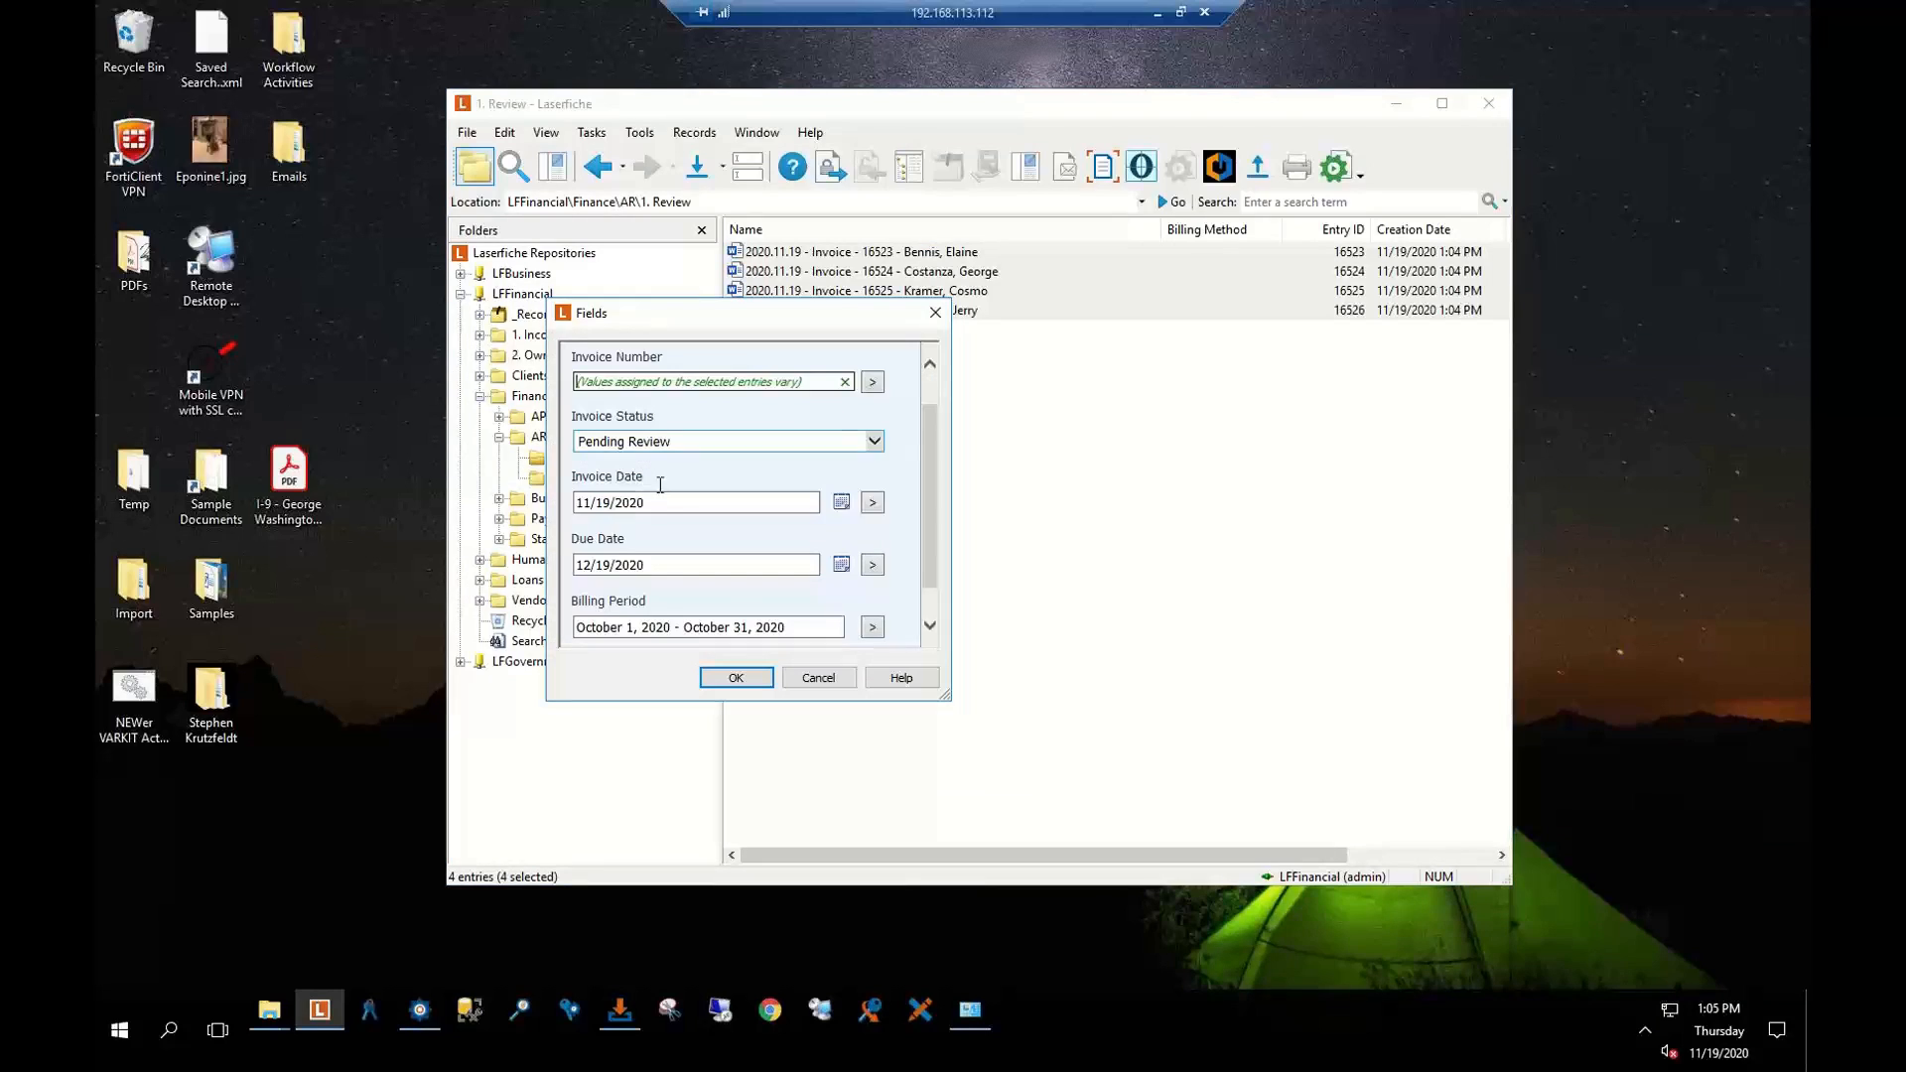
pyautogui.scroll(-1, 675, 536)
pyautogui.scroll(2, 655, 516)
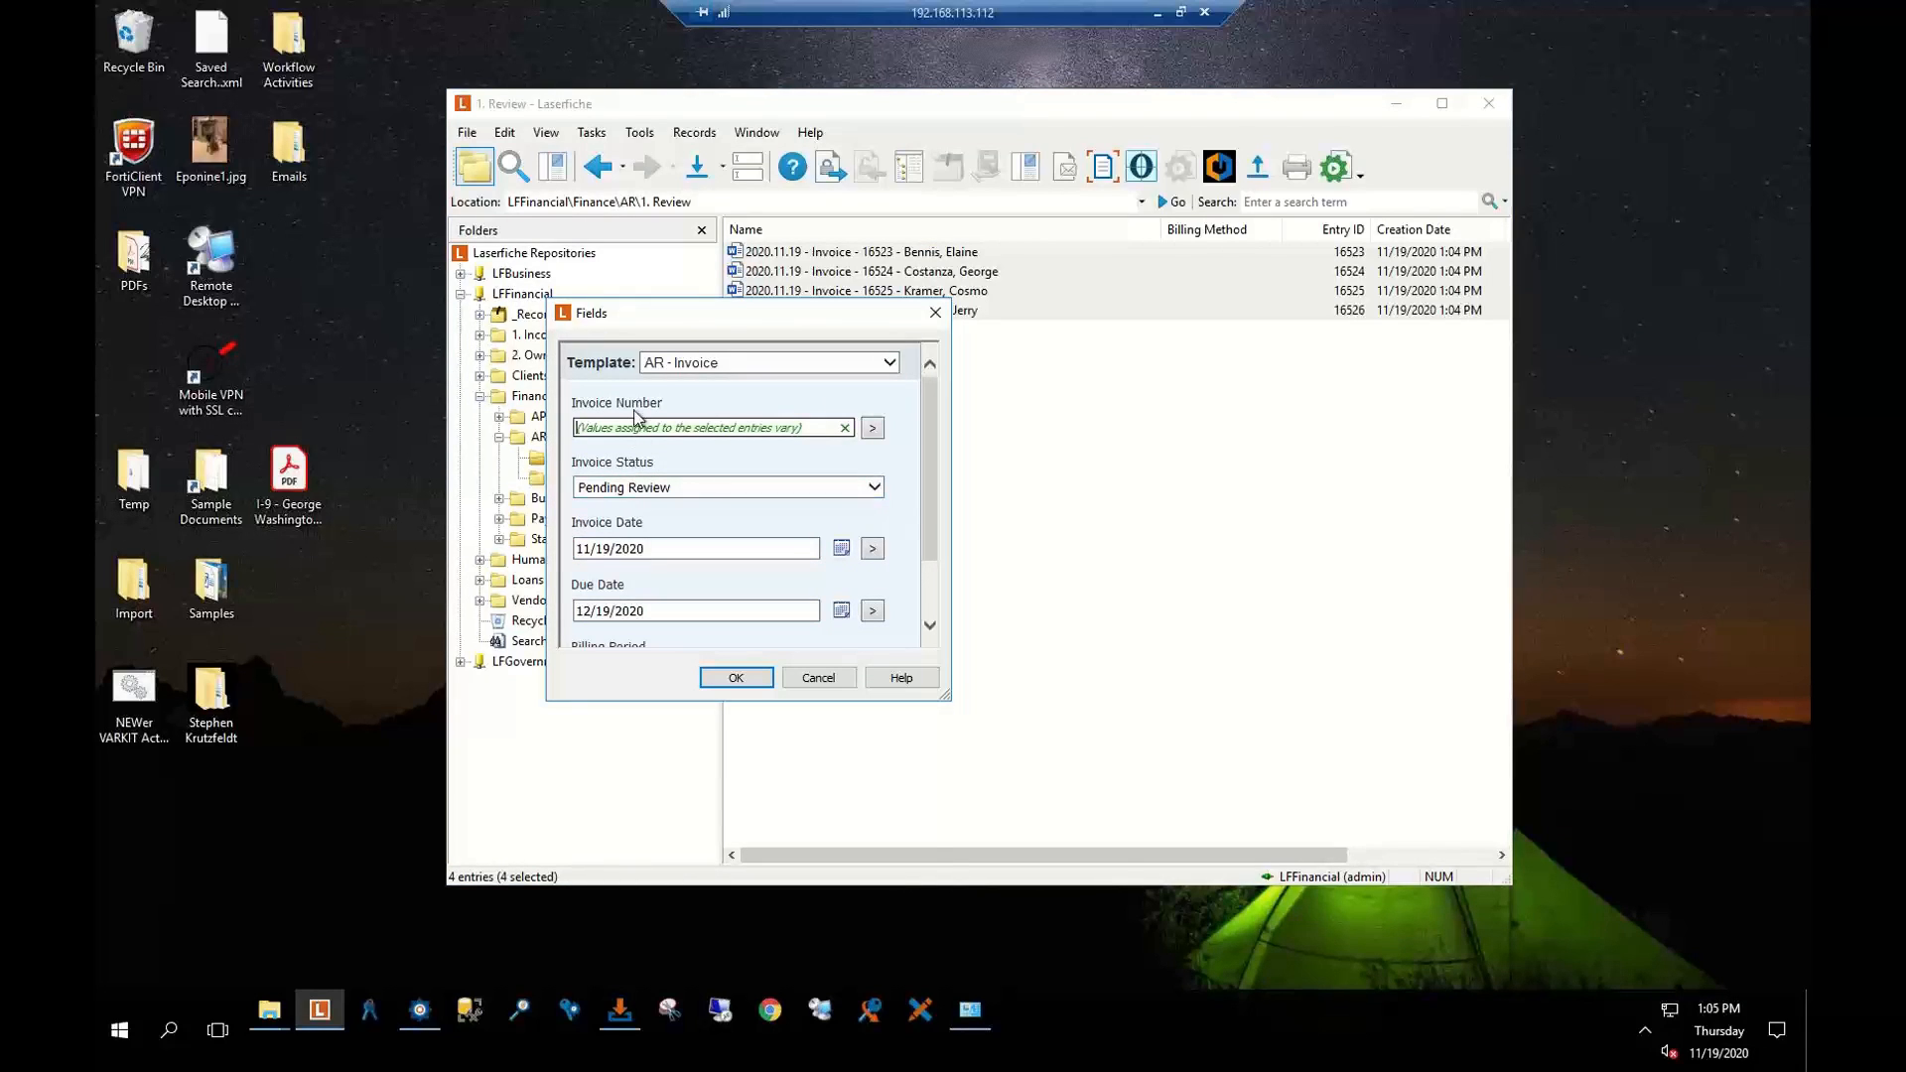
pyautogui.click(874, 486)
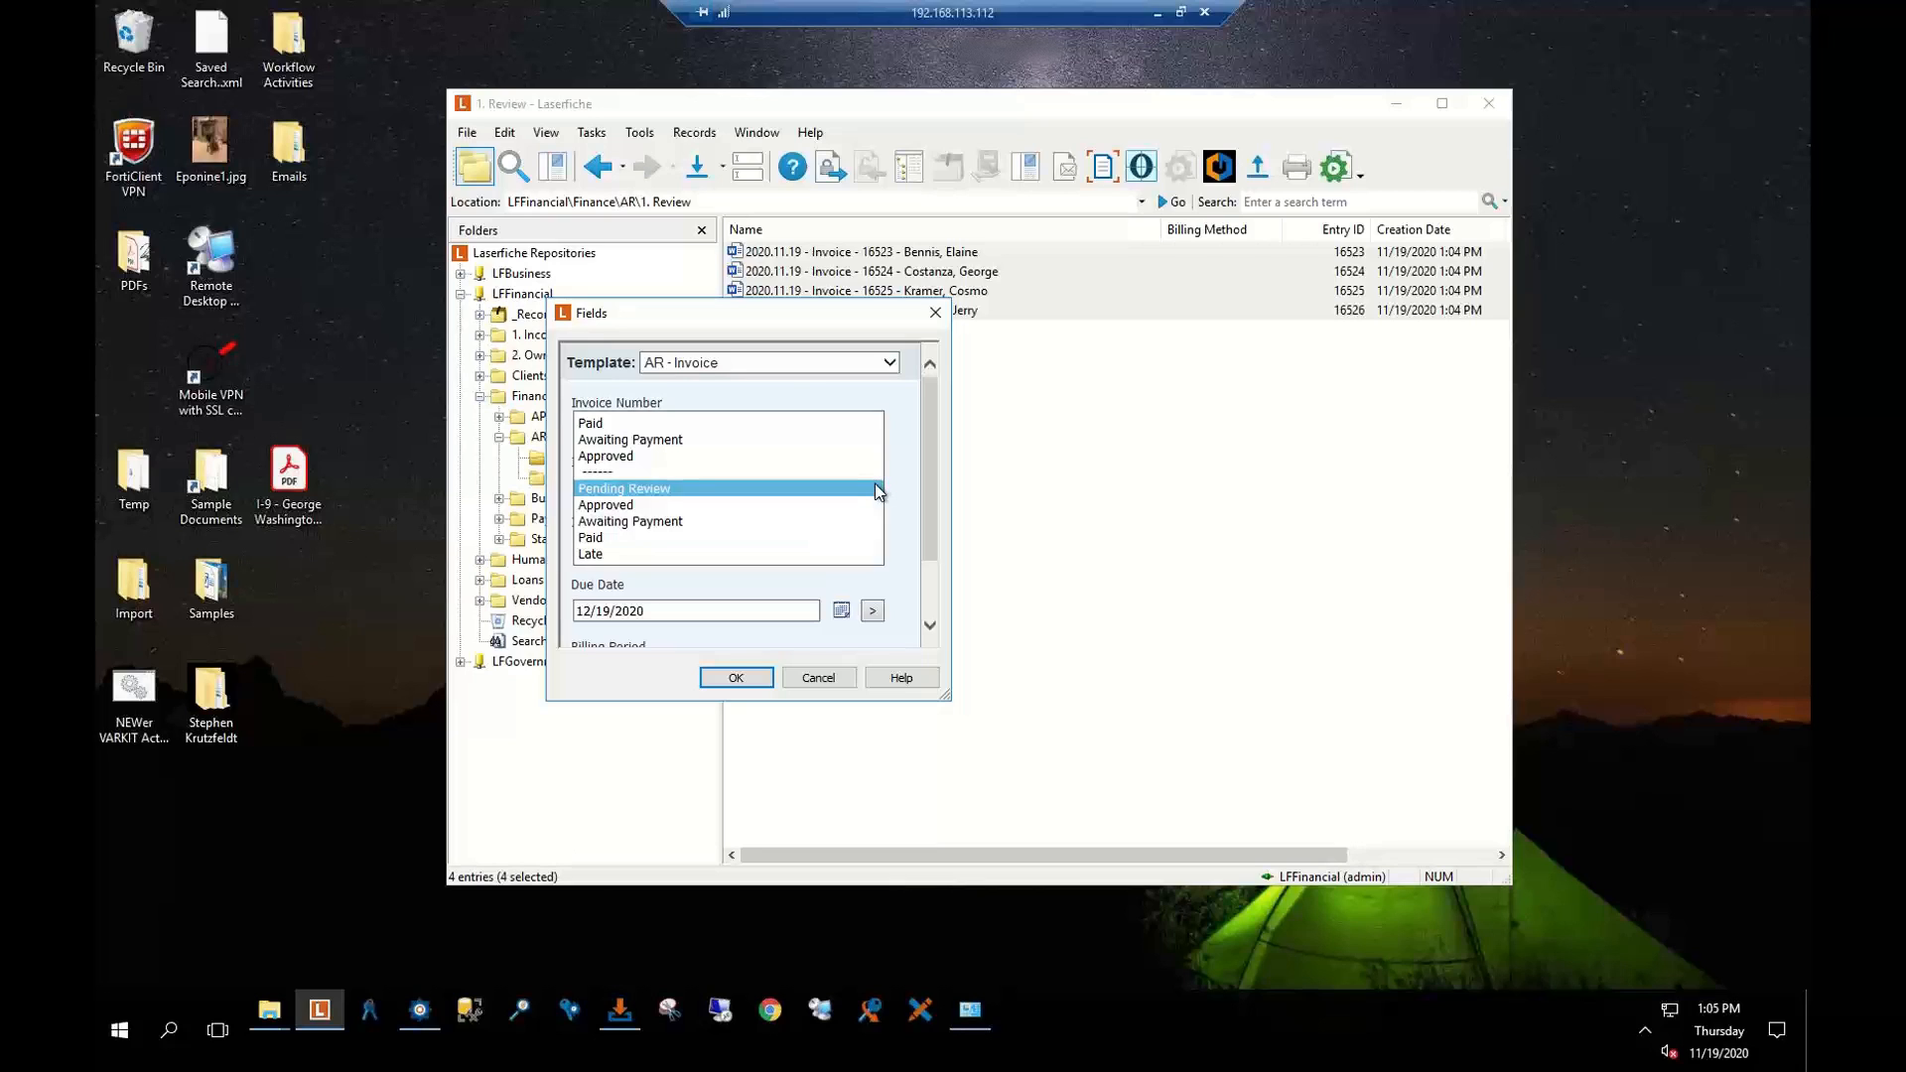
pyautogui.click(623, 507)
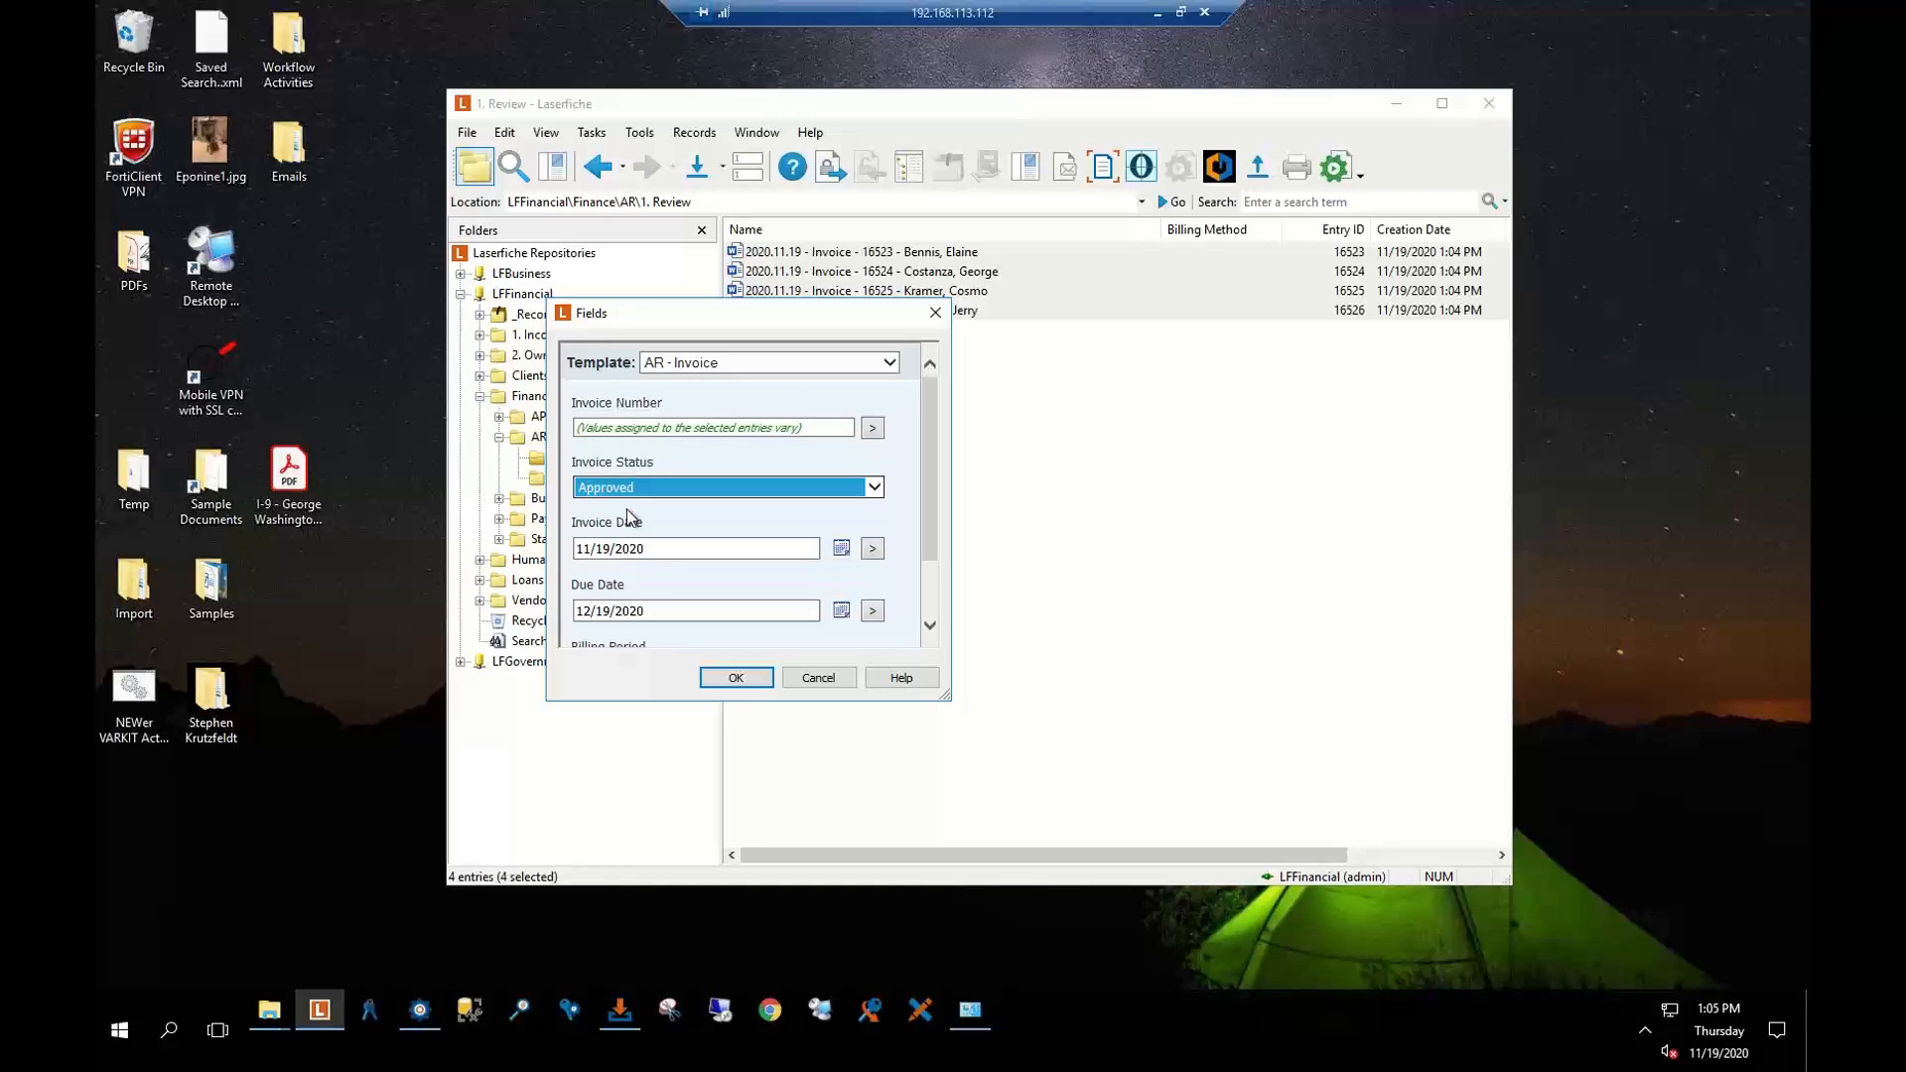
pyautogui.click(735, 678)
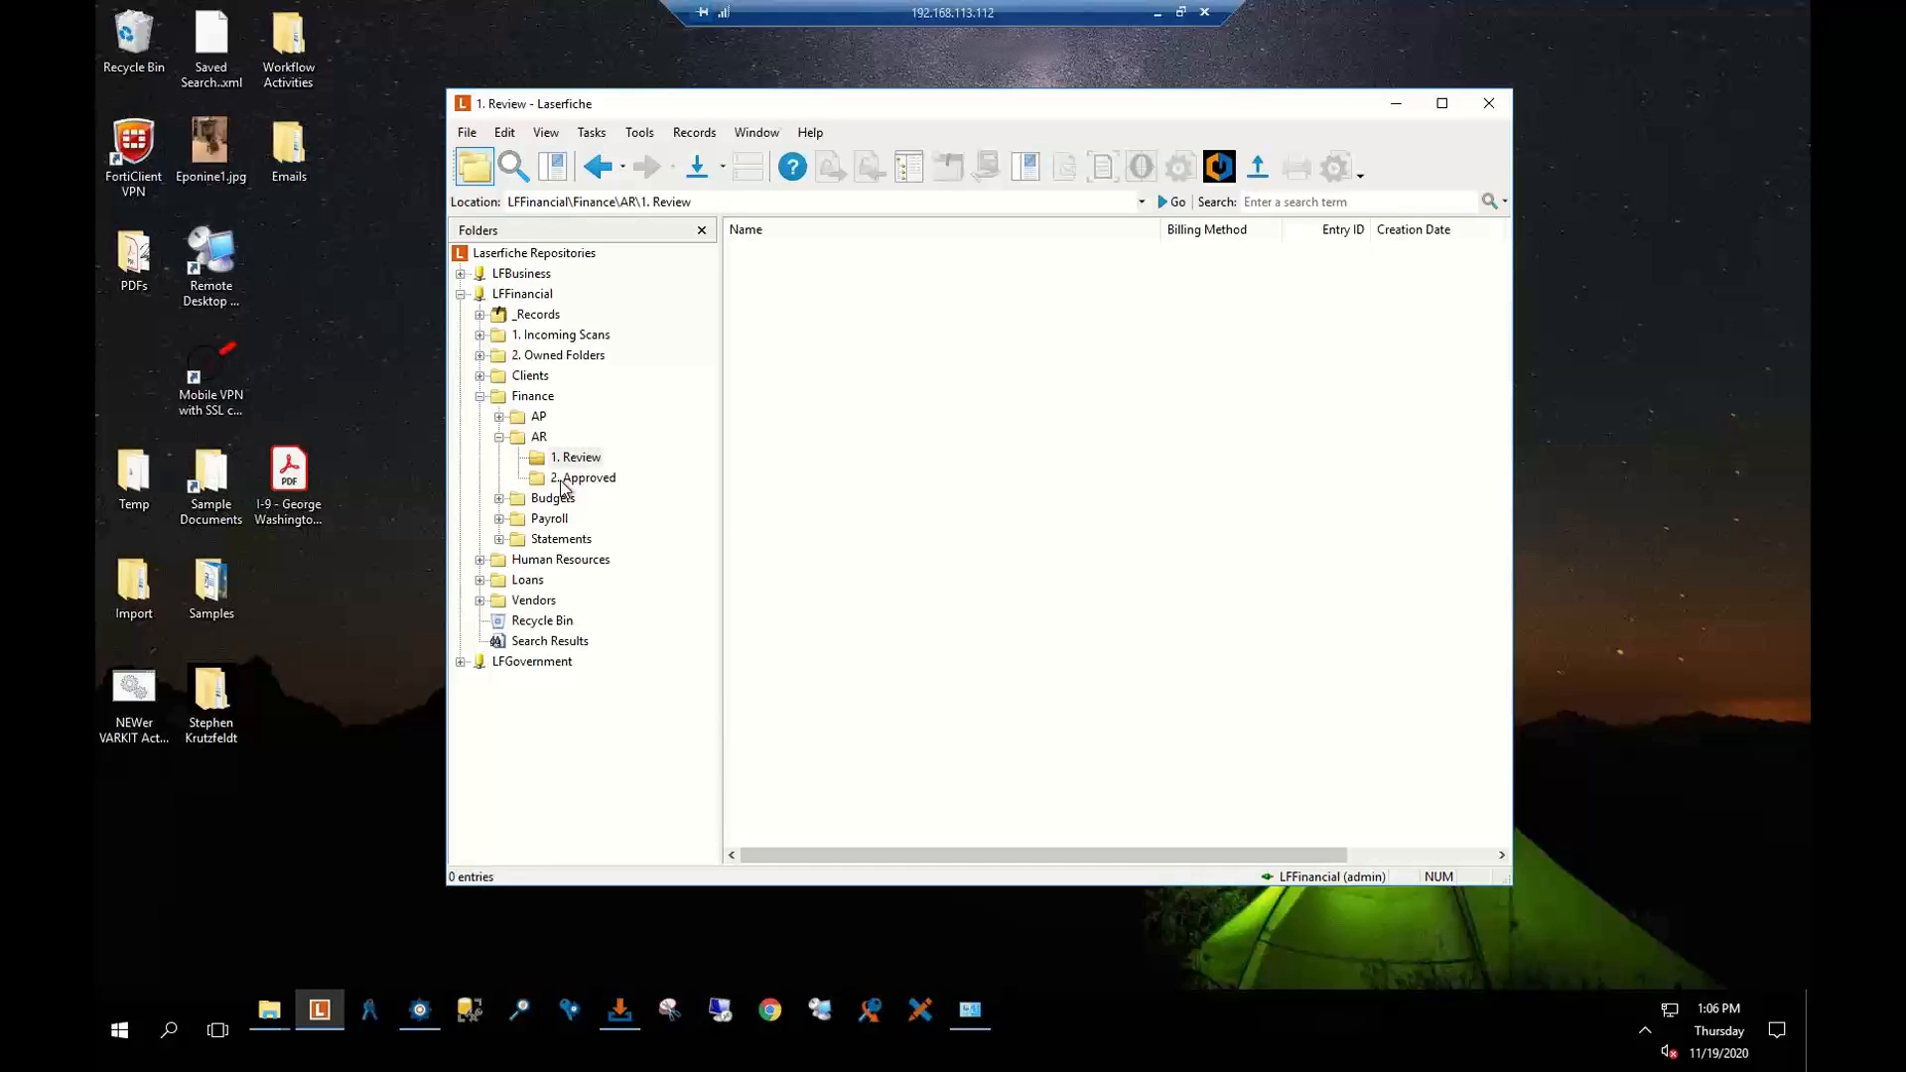
# Show the AR 2. Approved folder's two invoices with the Name column narrowed
pyautogui.click(562, 479)
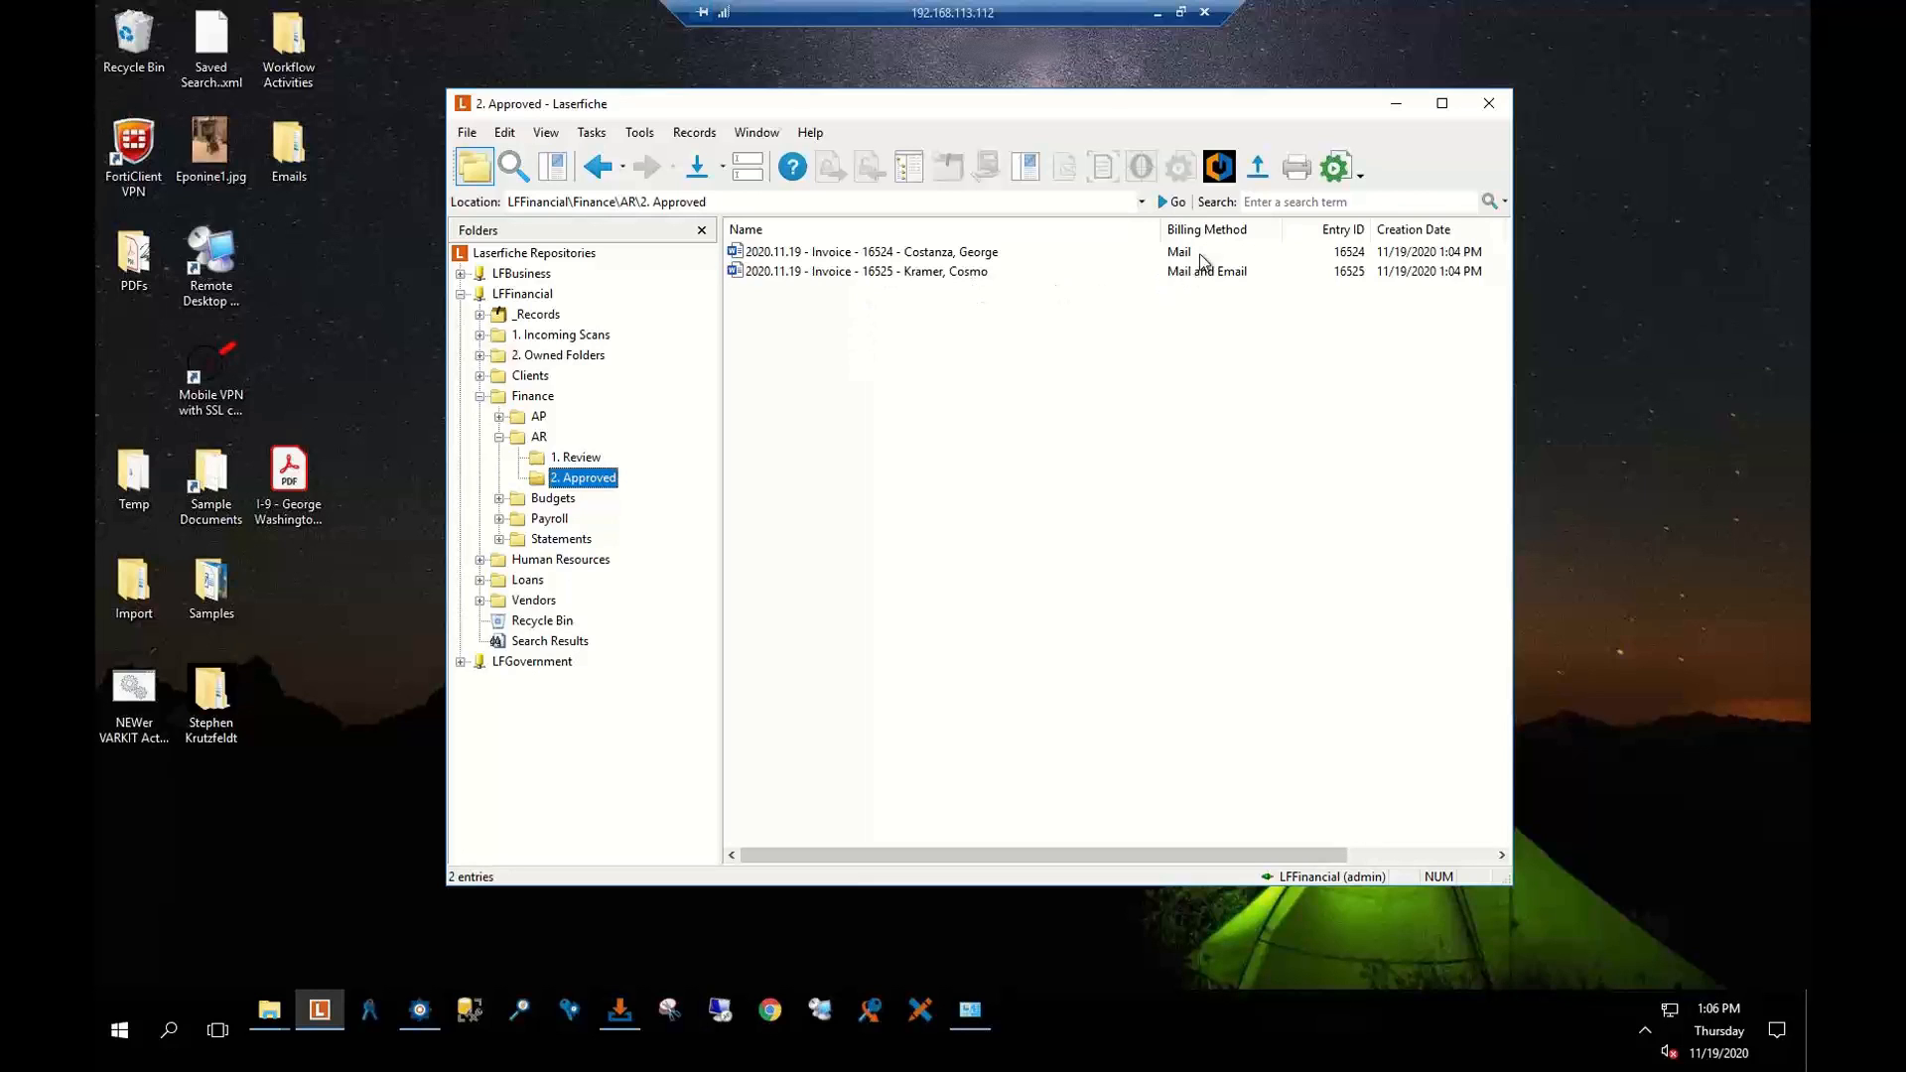
pyautogui.moveTo(1157, 232); pyautogui.dragTo(1056, 233)
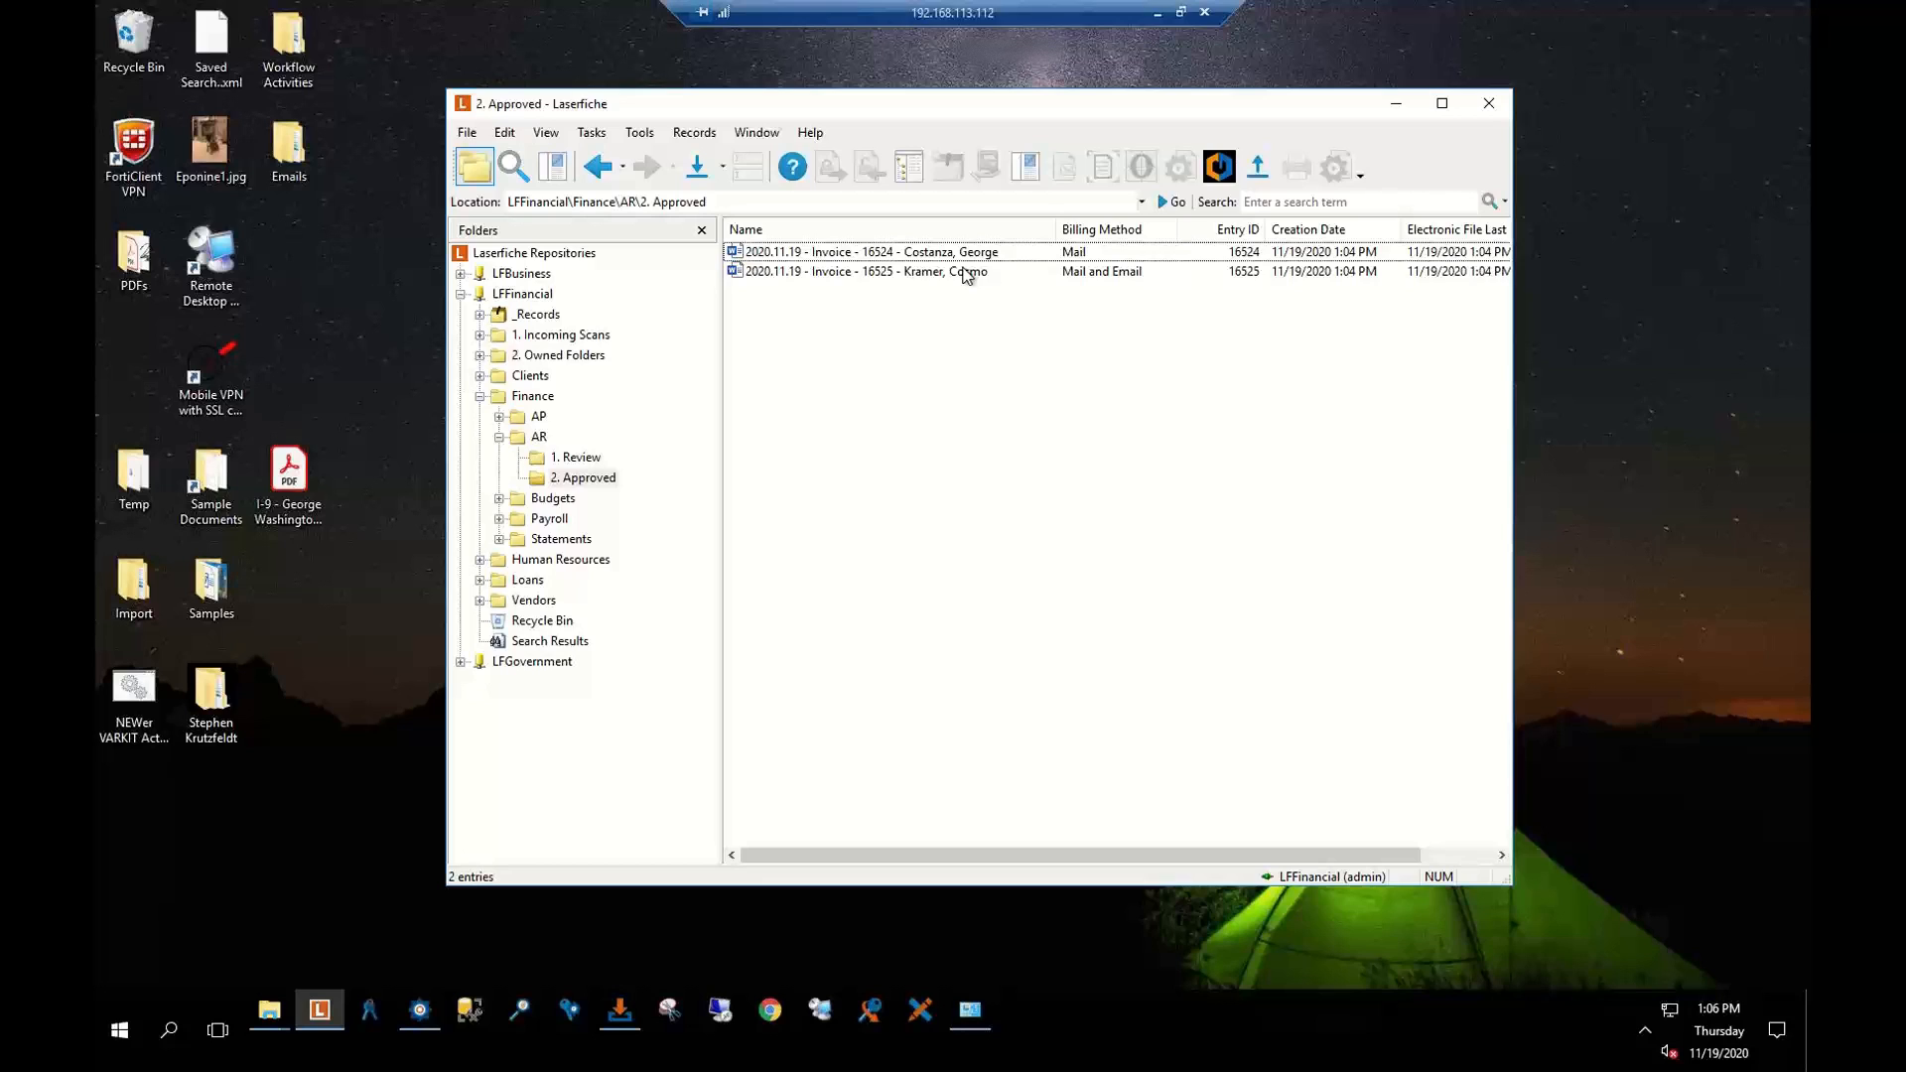
# Open the first client's Billing folder under Clients
pyautogui.click(526, 378)
pyautogui.click(480, 375)
pyautogui.click(544, 398)
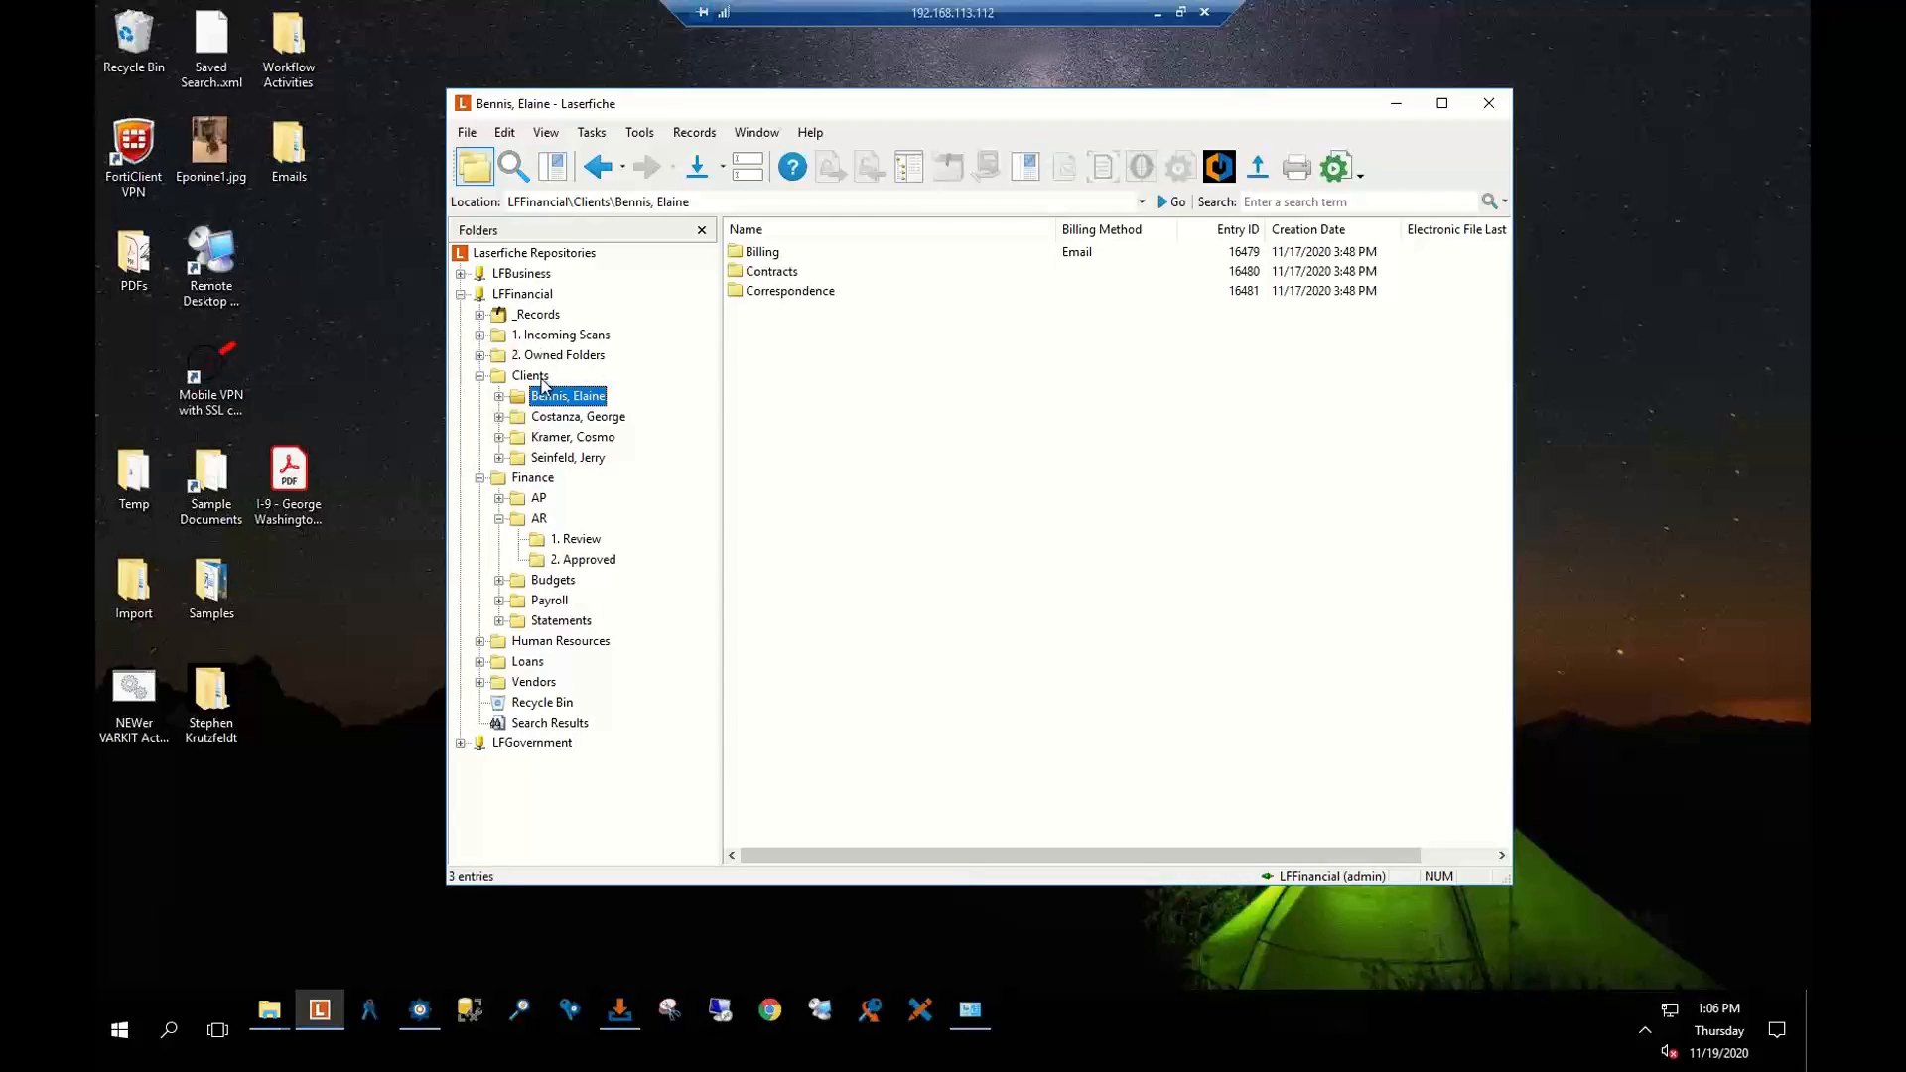
pyautogui.click(499, 396)
pyautogui.click(566, 417)
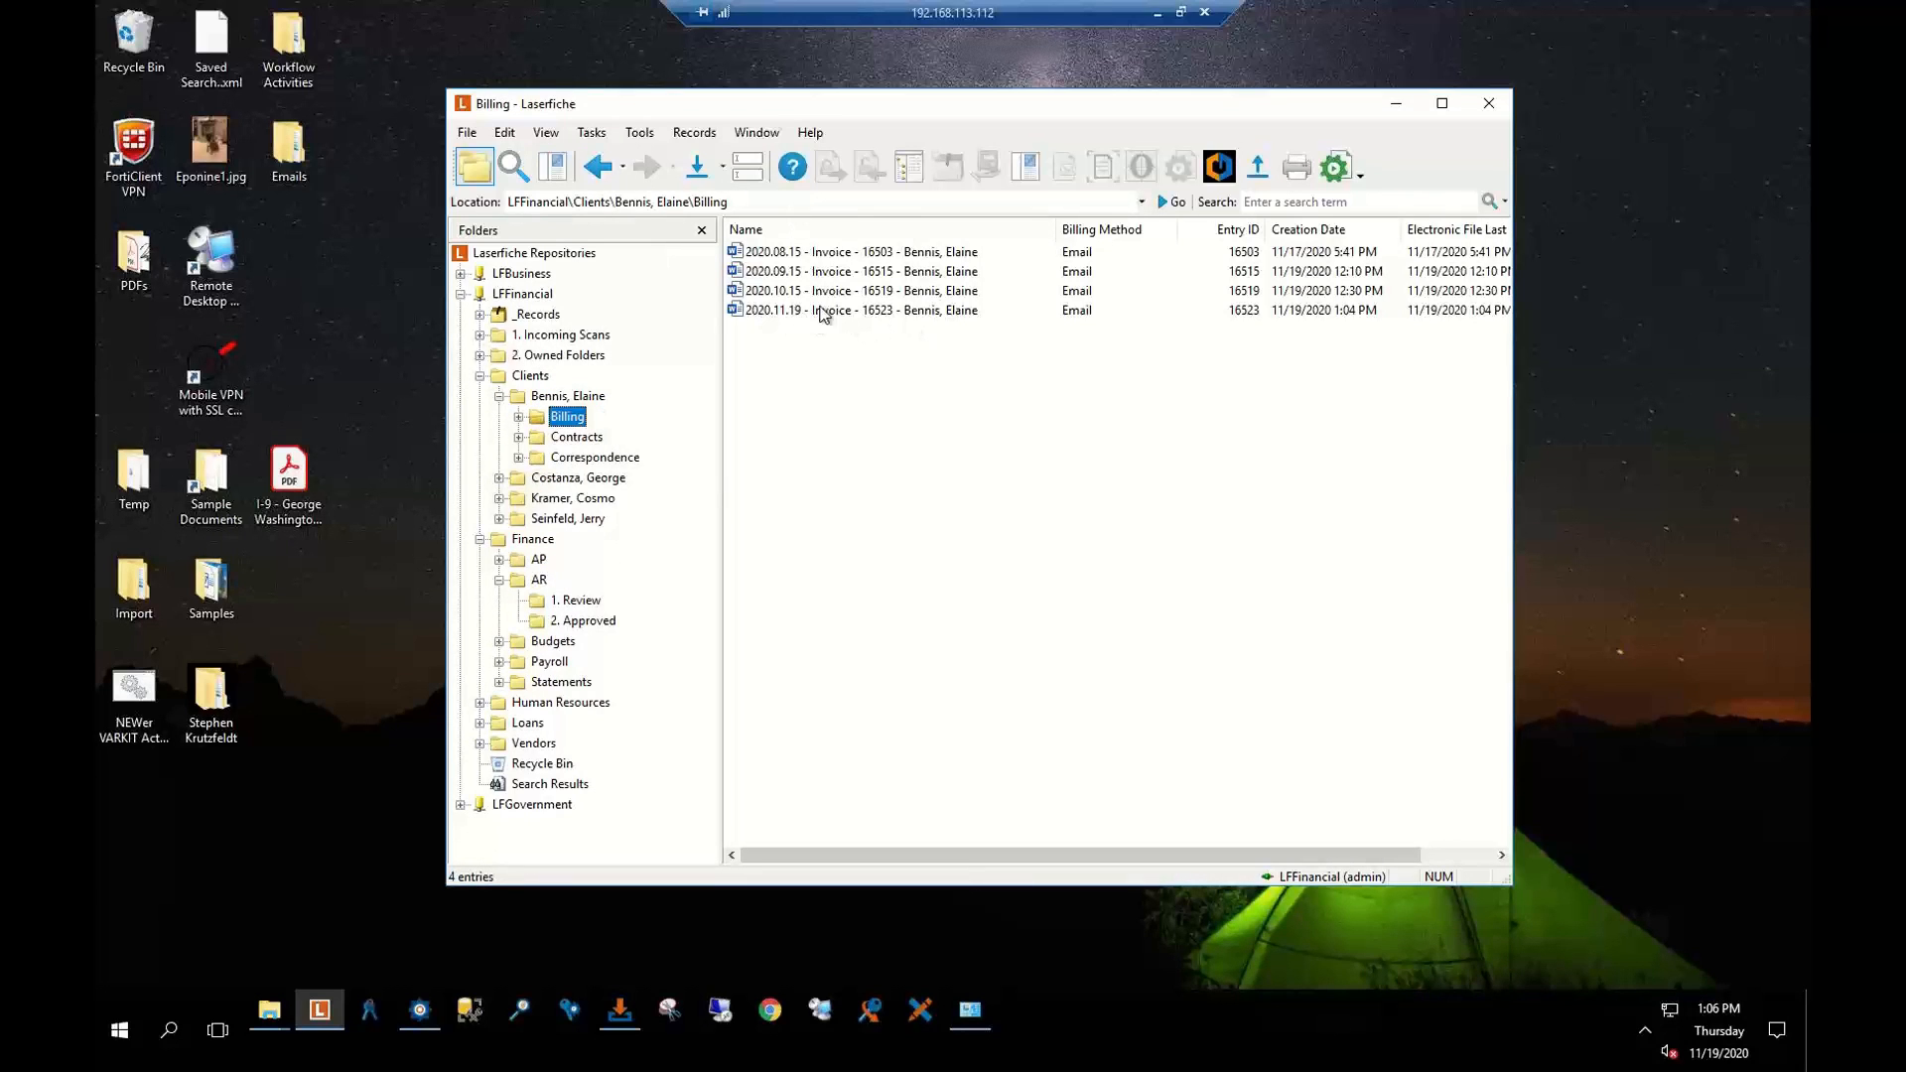
# Inspect the 2020.11.19 invoice's metadata without changes, then return to the collapsed Clients folder
pyautogui.click(883, 316)
pyautogui.rightClick(882, 316)
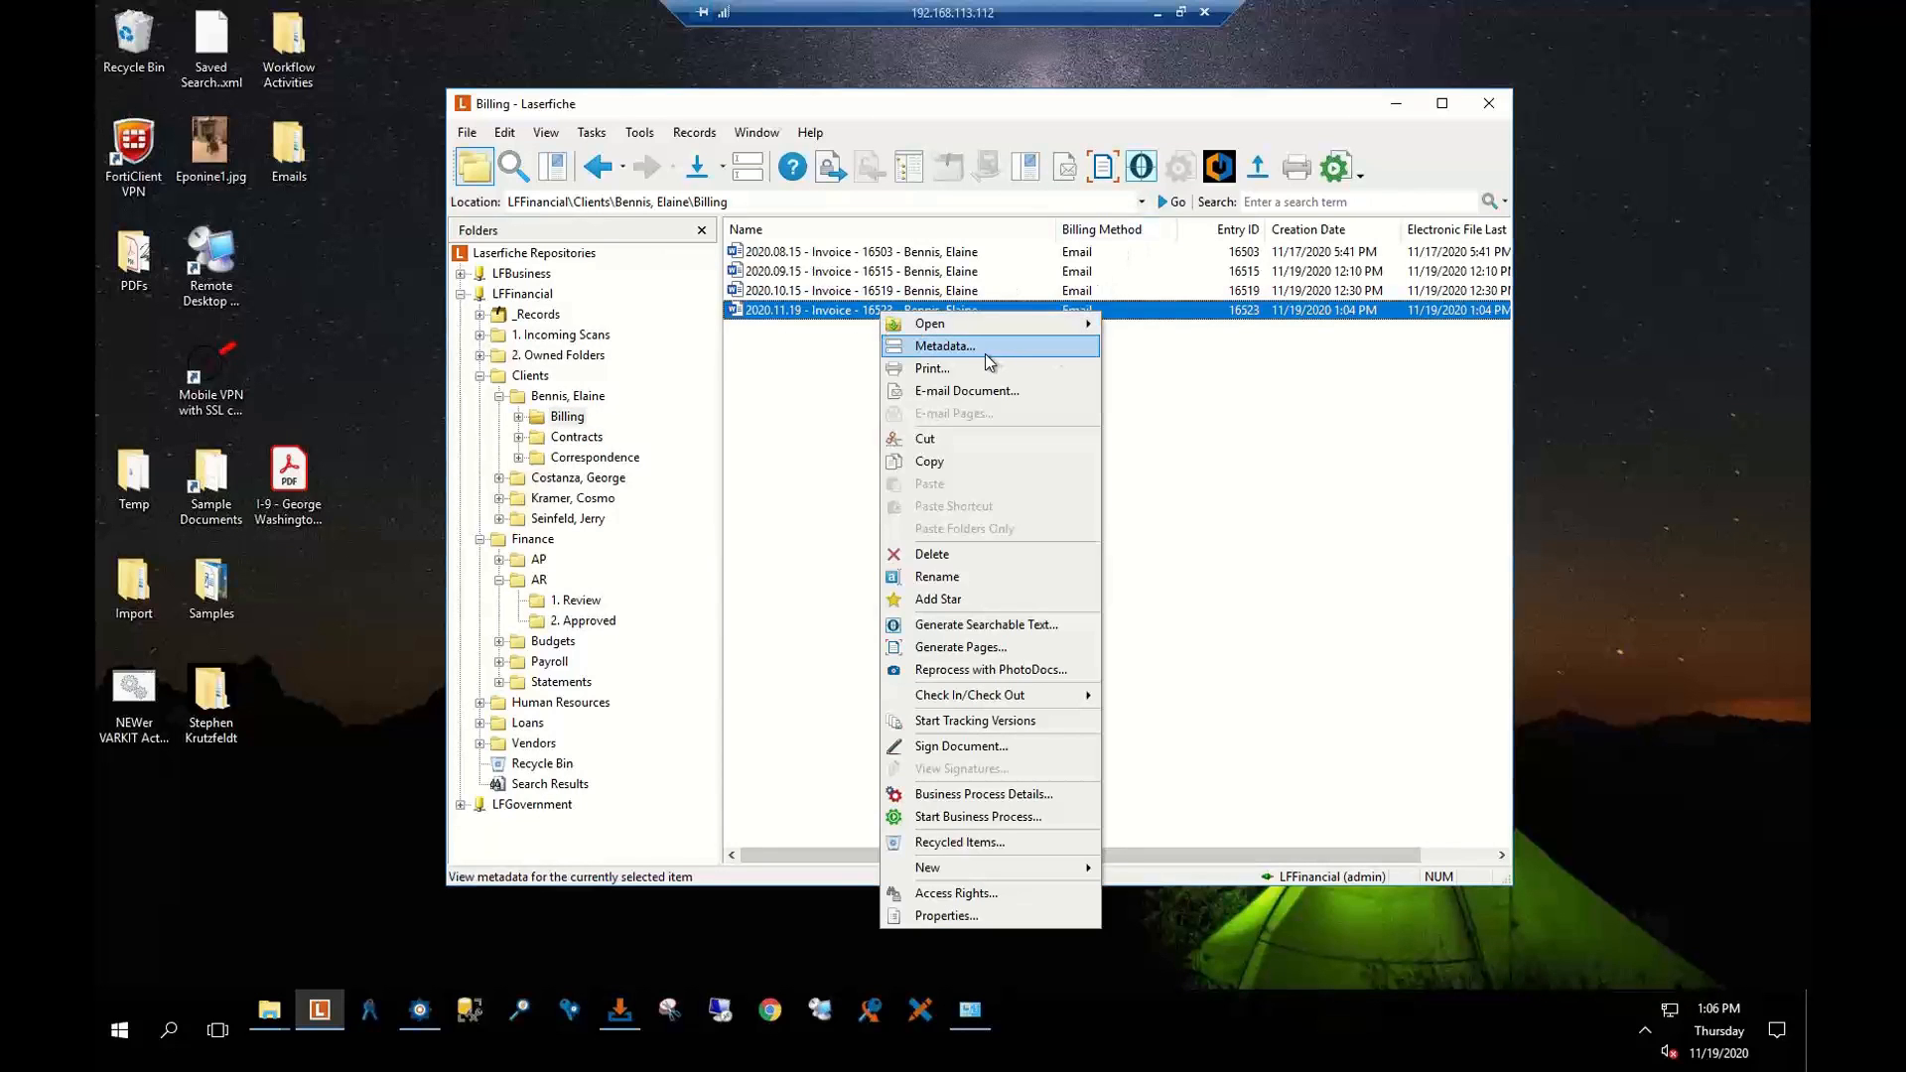
pyautogui.click(1010, 355)
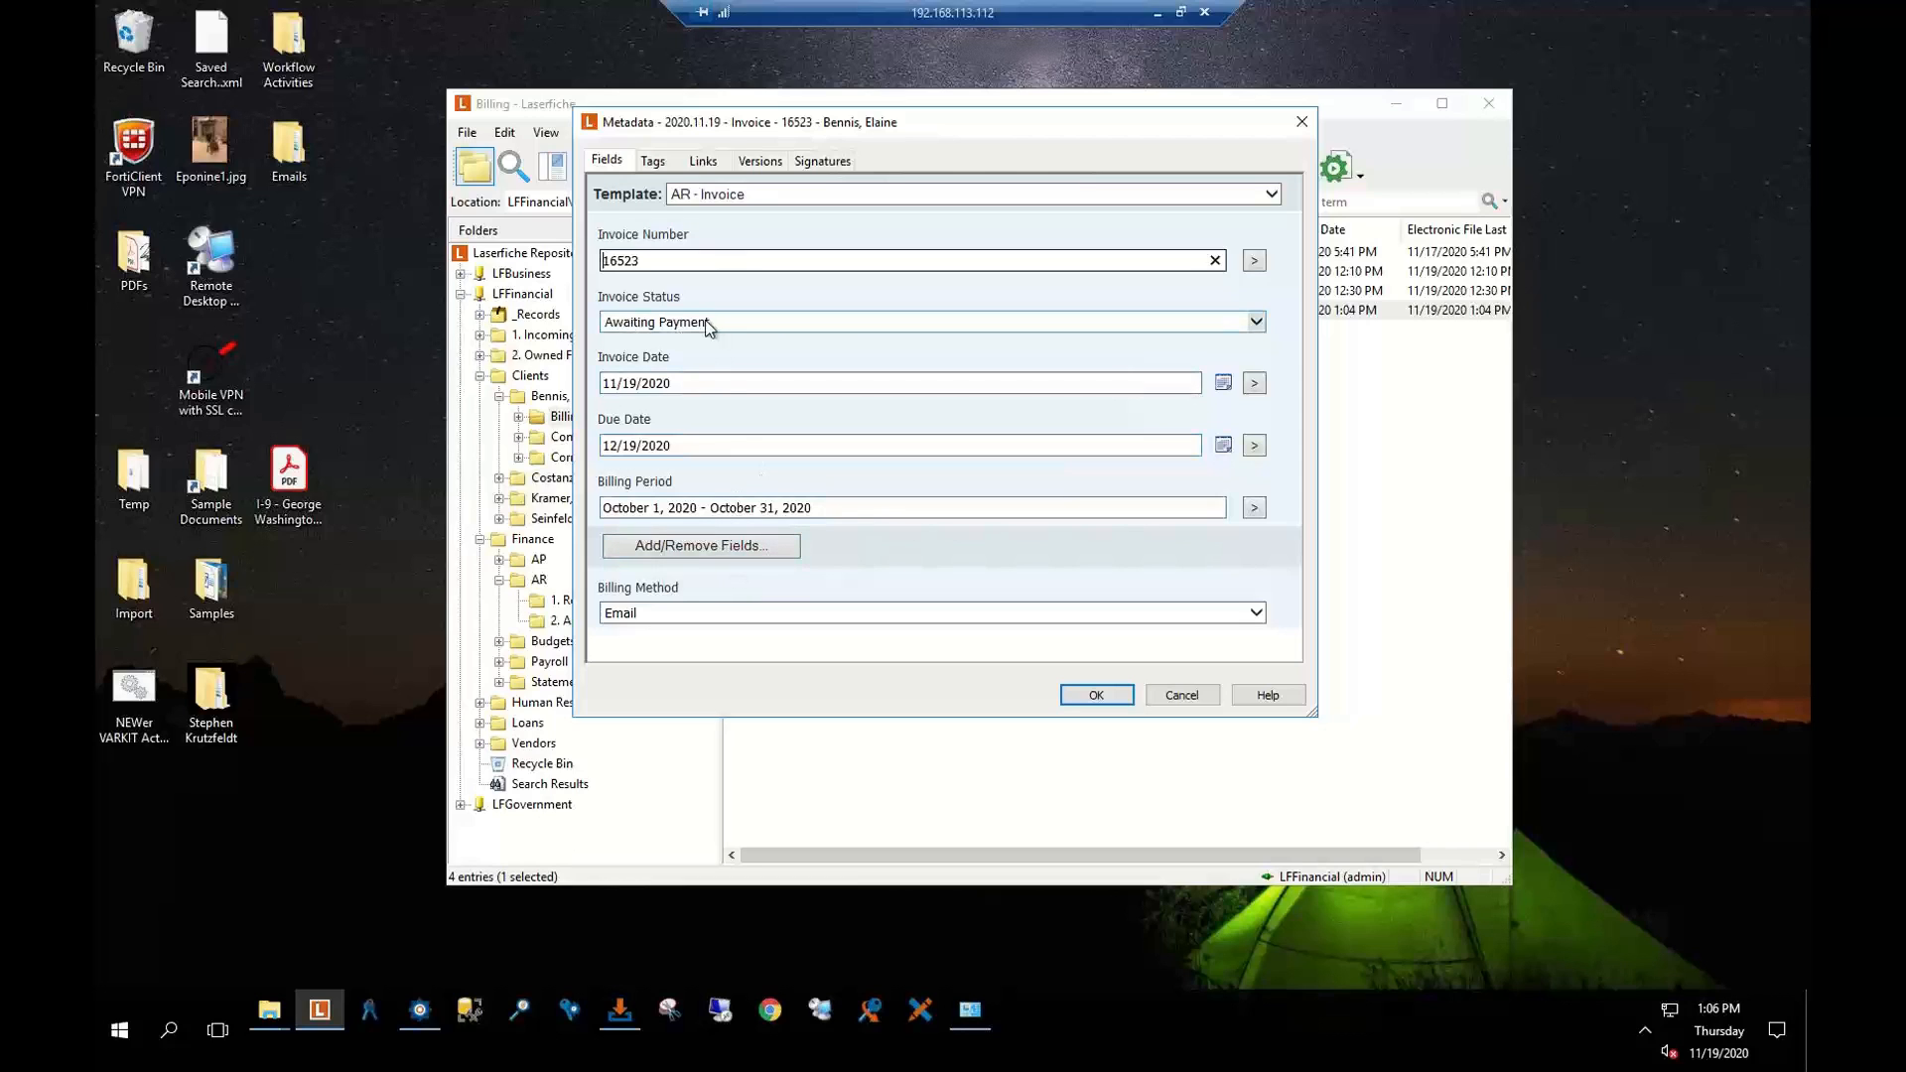
pyautogui.click(1180, 699)
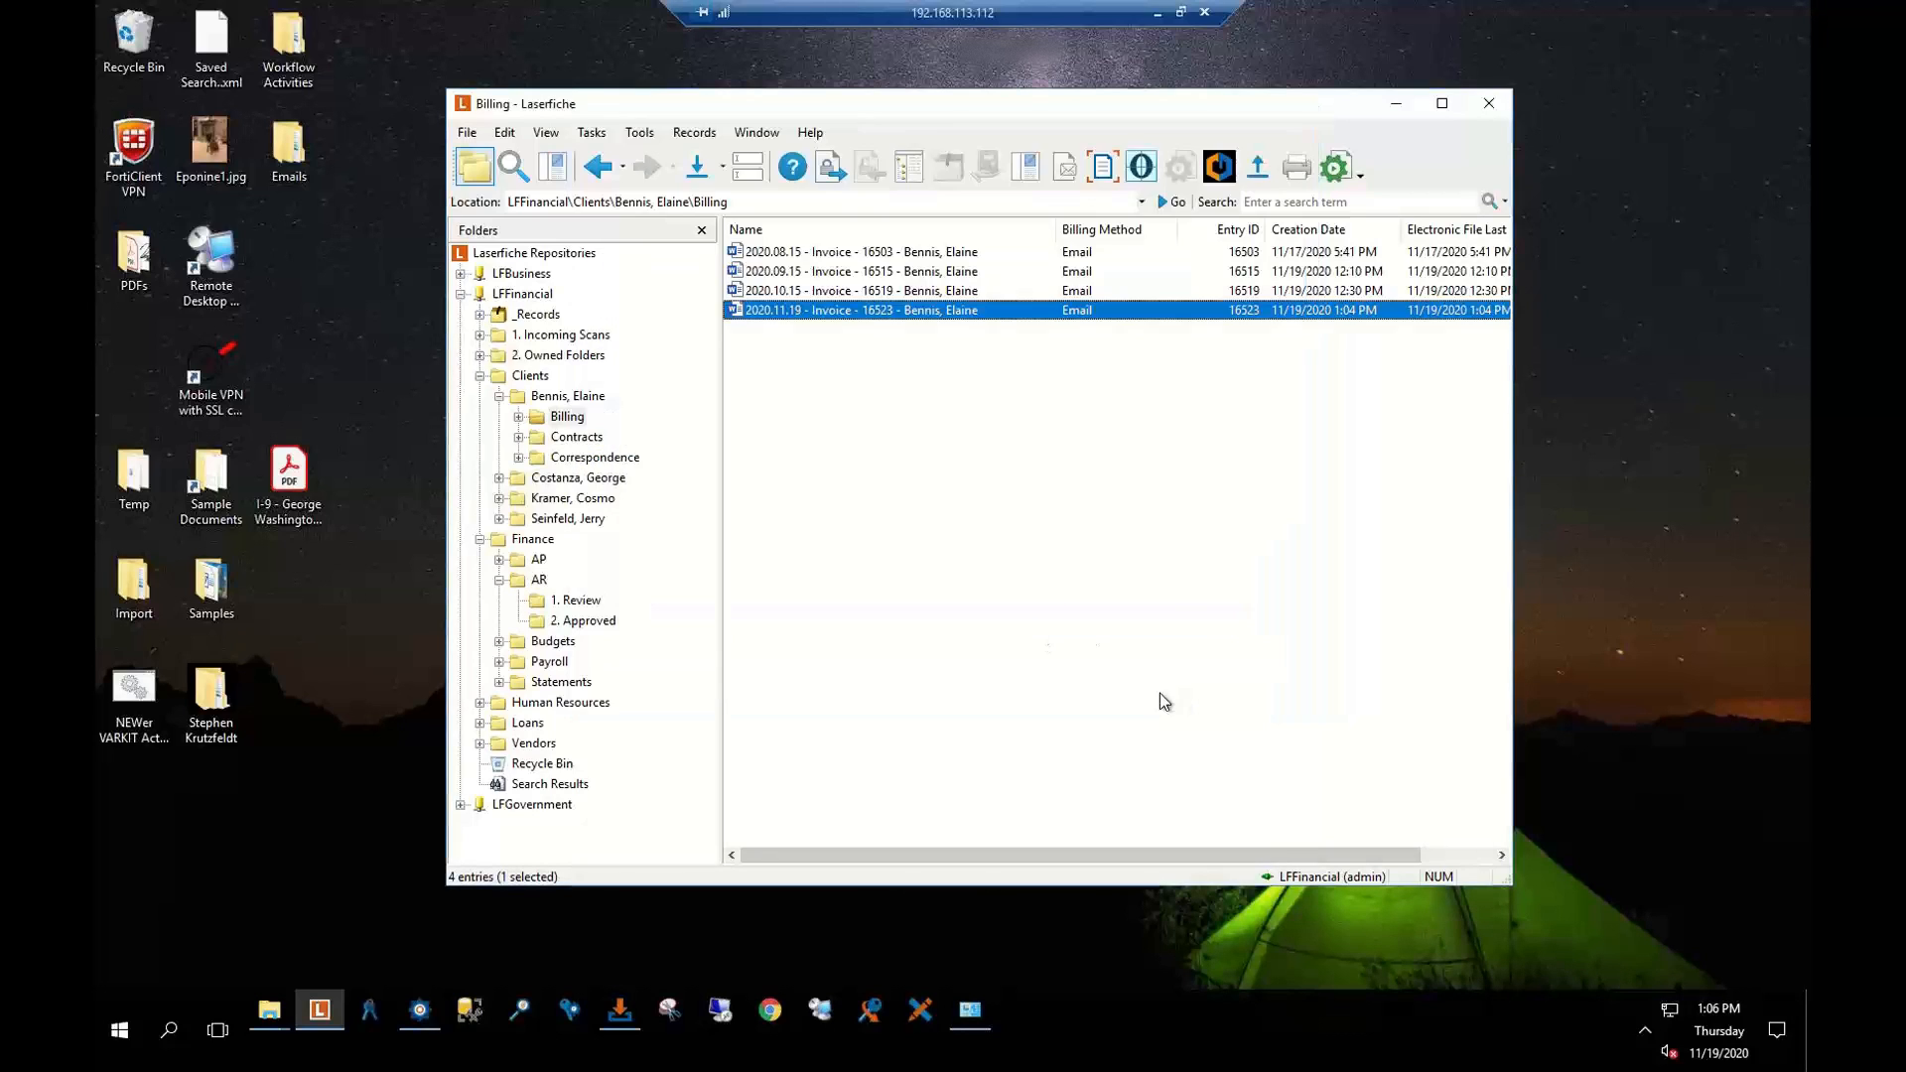
pyautogui.click(527, 379)
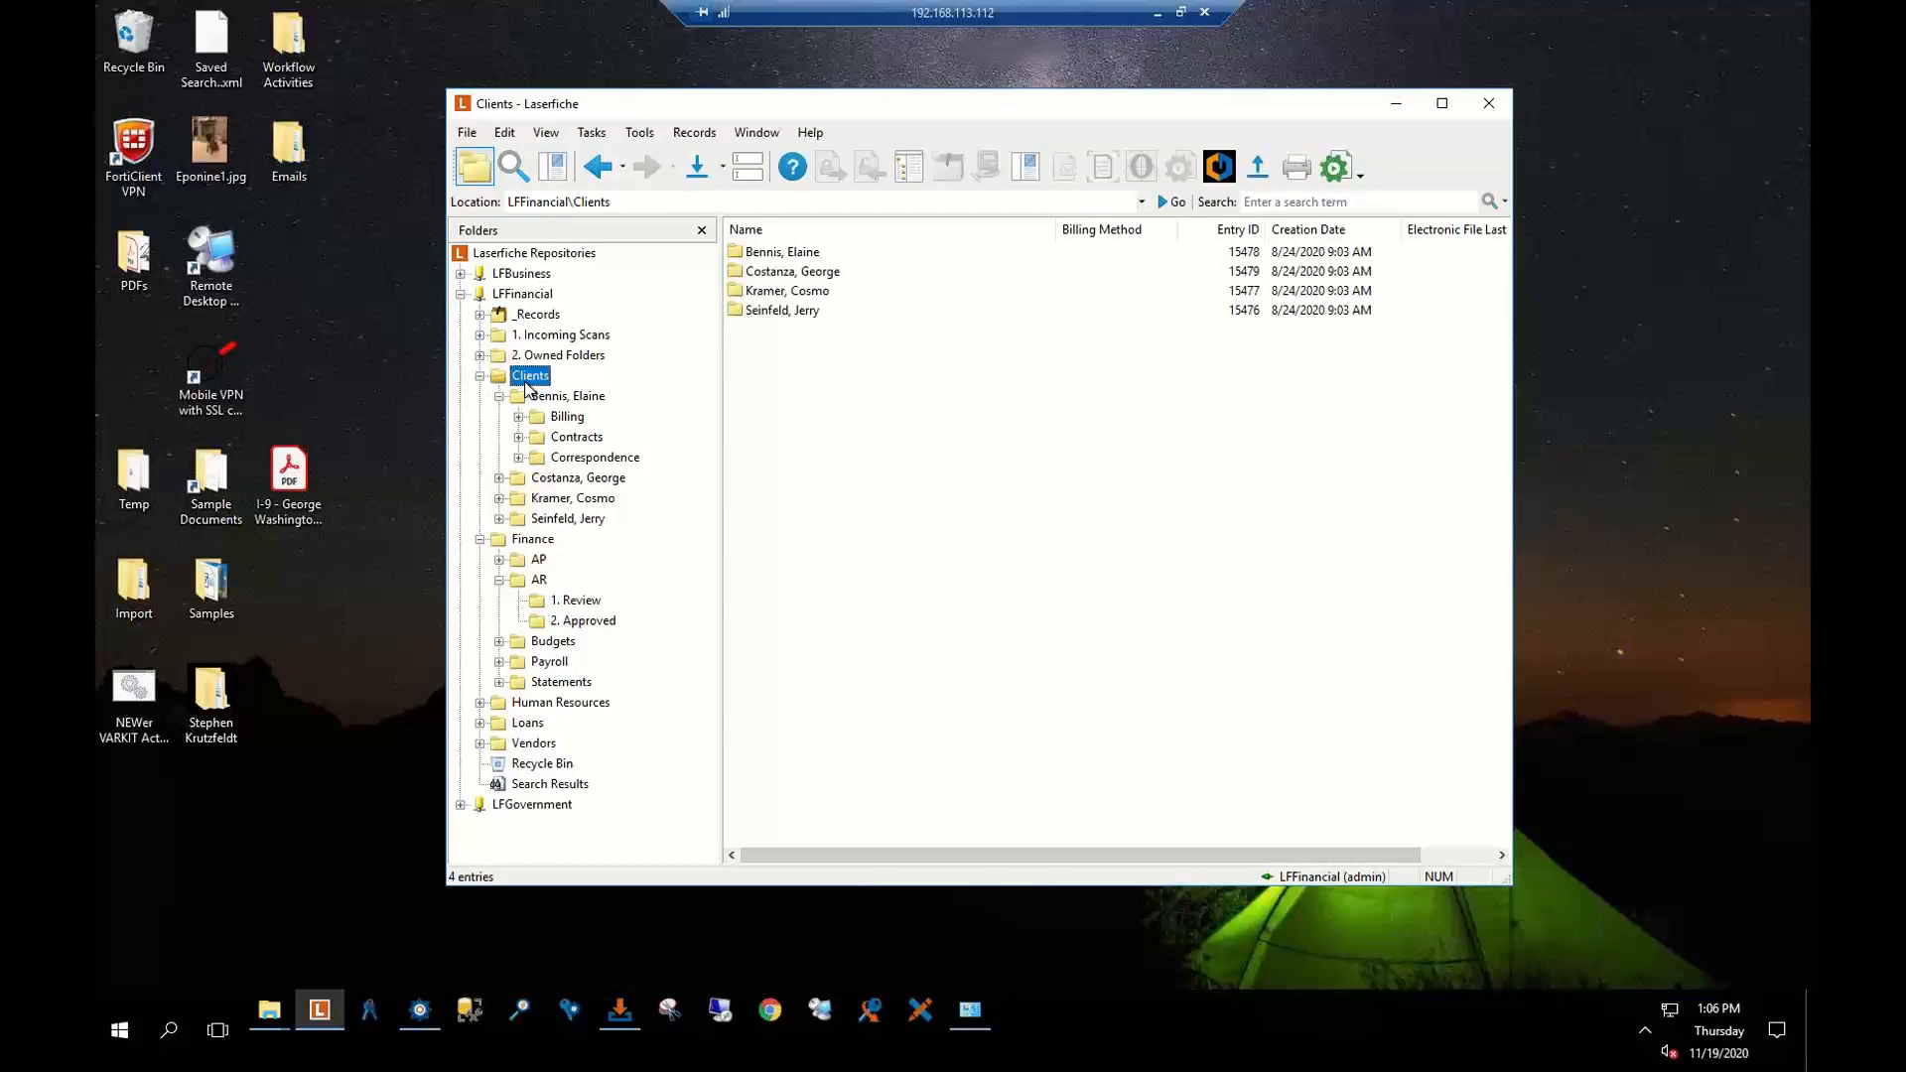
pyautogui.click(479, 376)
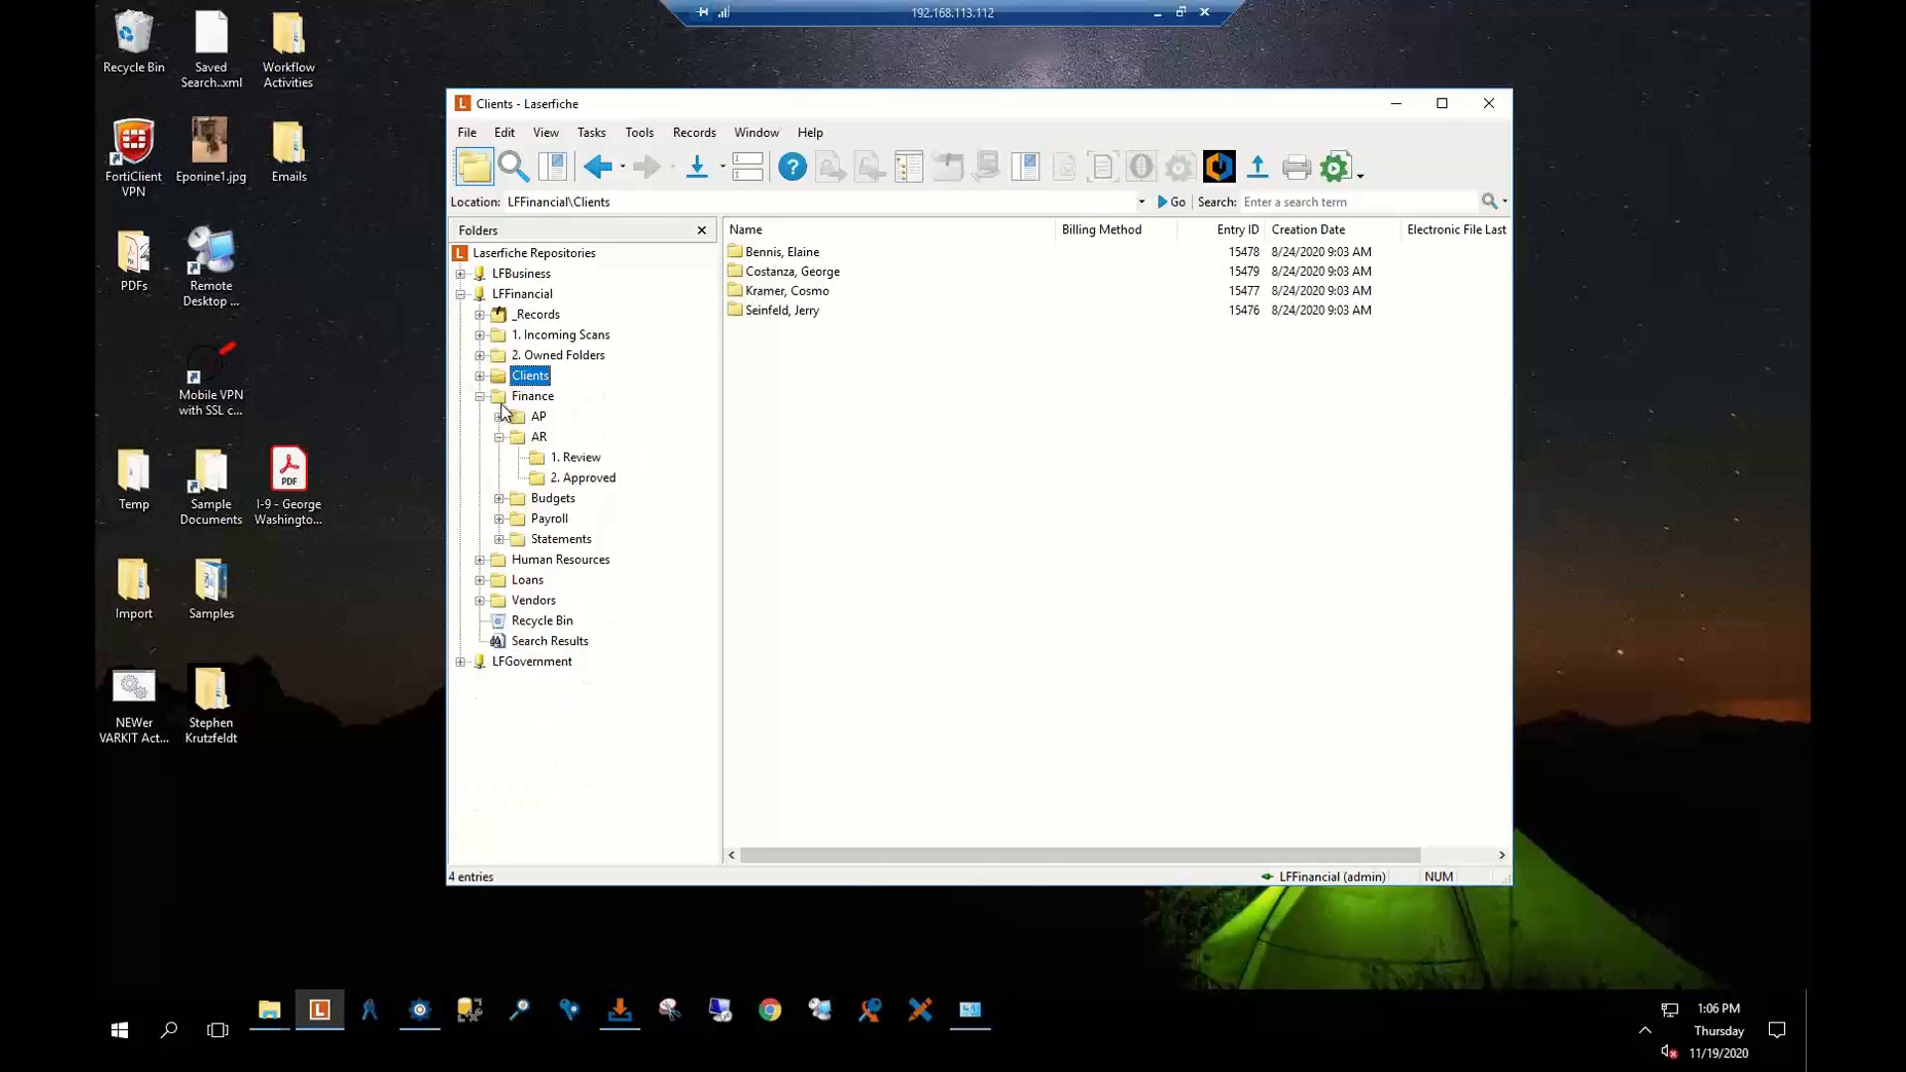
# Select both invoices in AR 2. Approved for printing, then cancel printing and deselect them
pyautogui.click(585, 479)
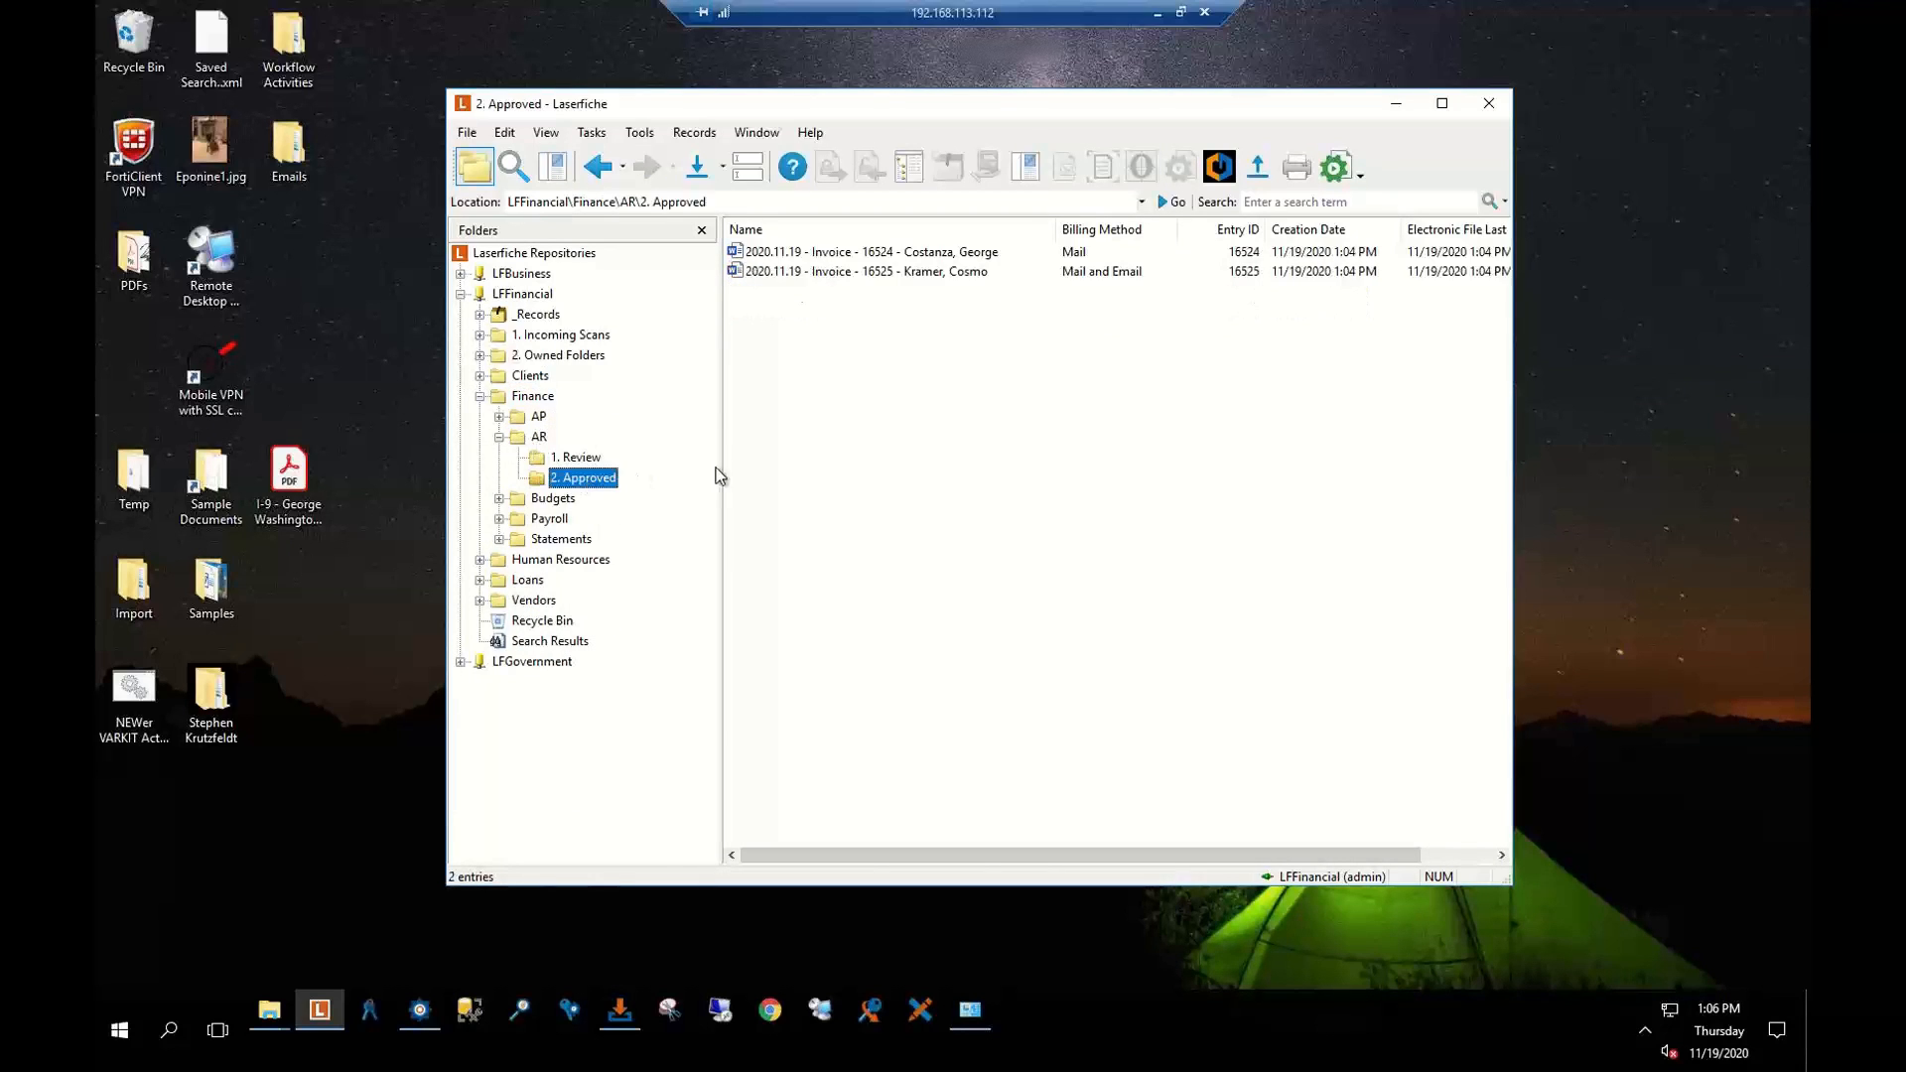
pyautogui.click(807, 279)
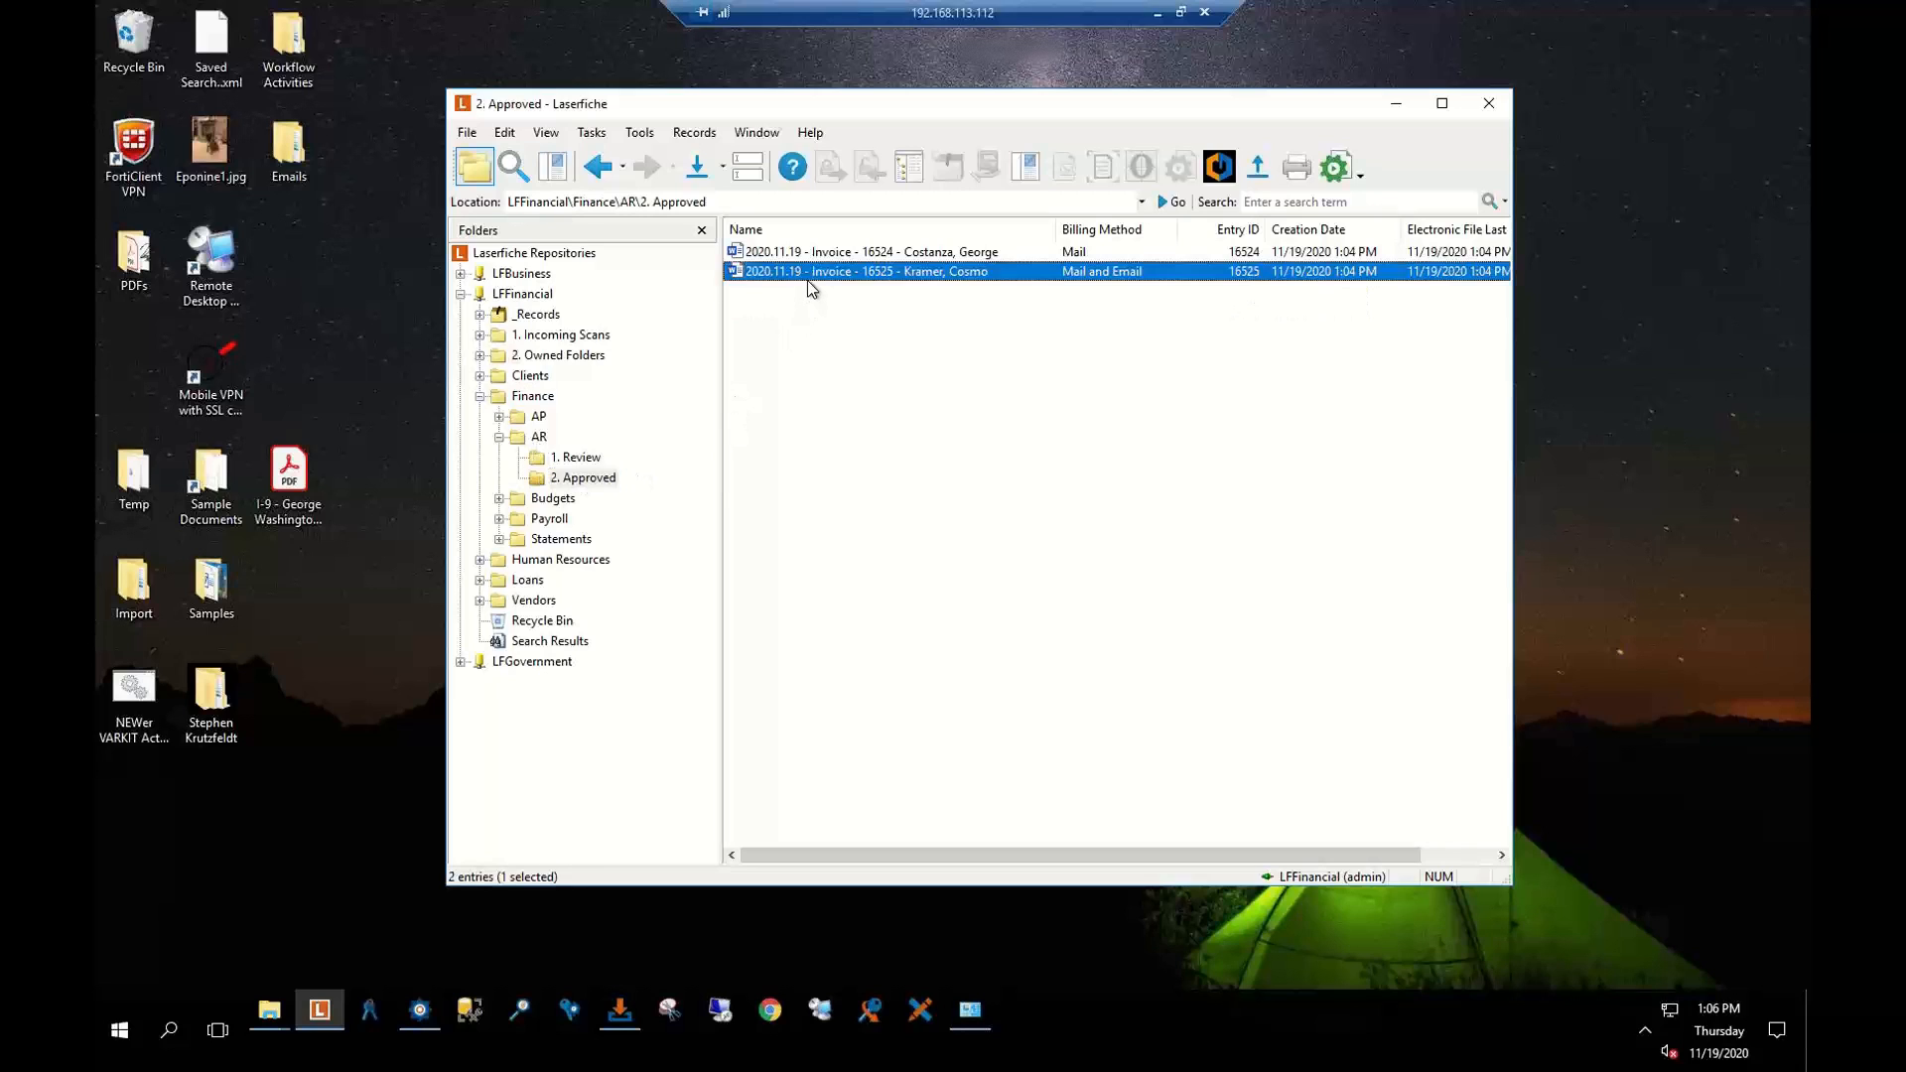
pyautogui.hotkey('ctrl', 'a')
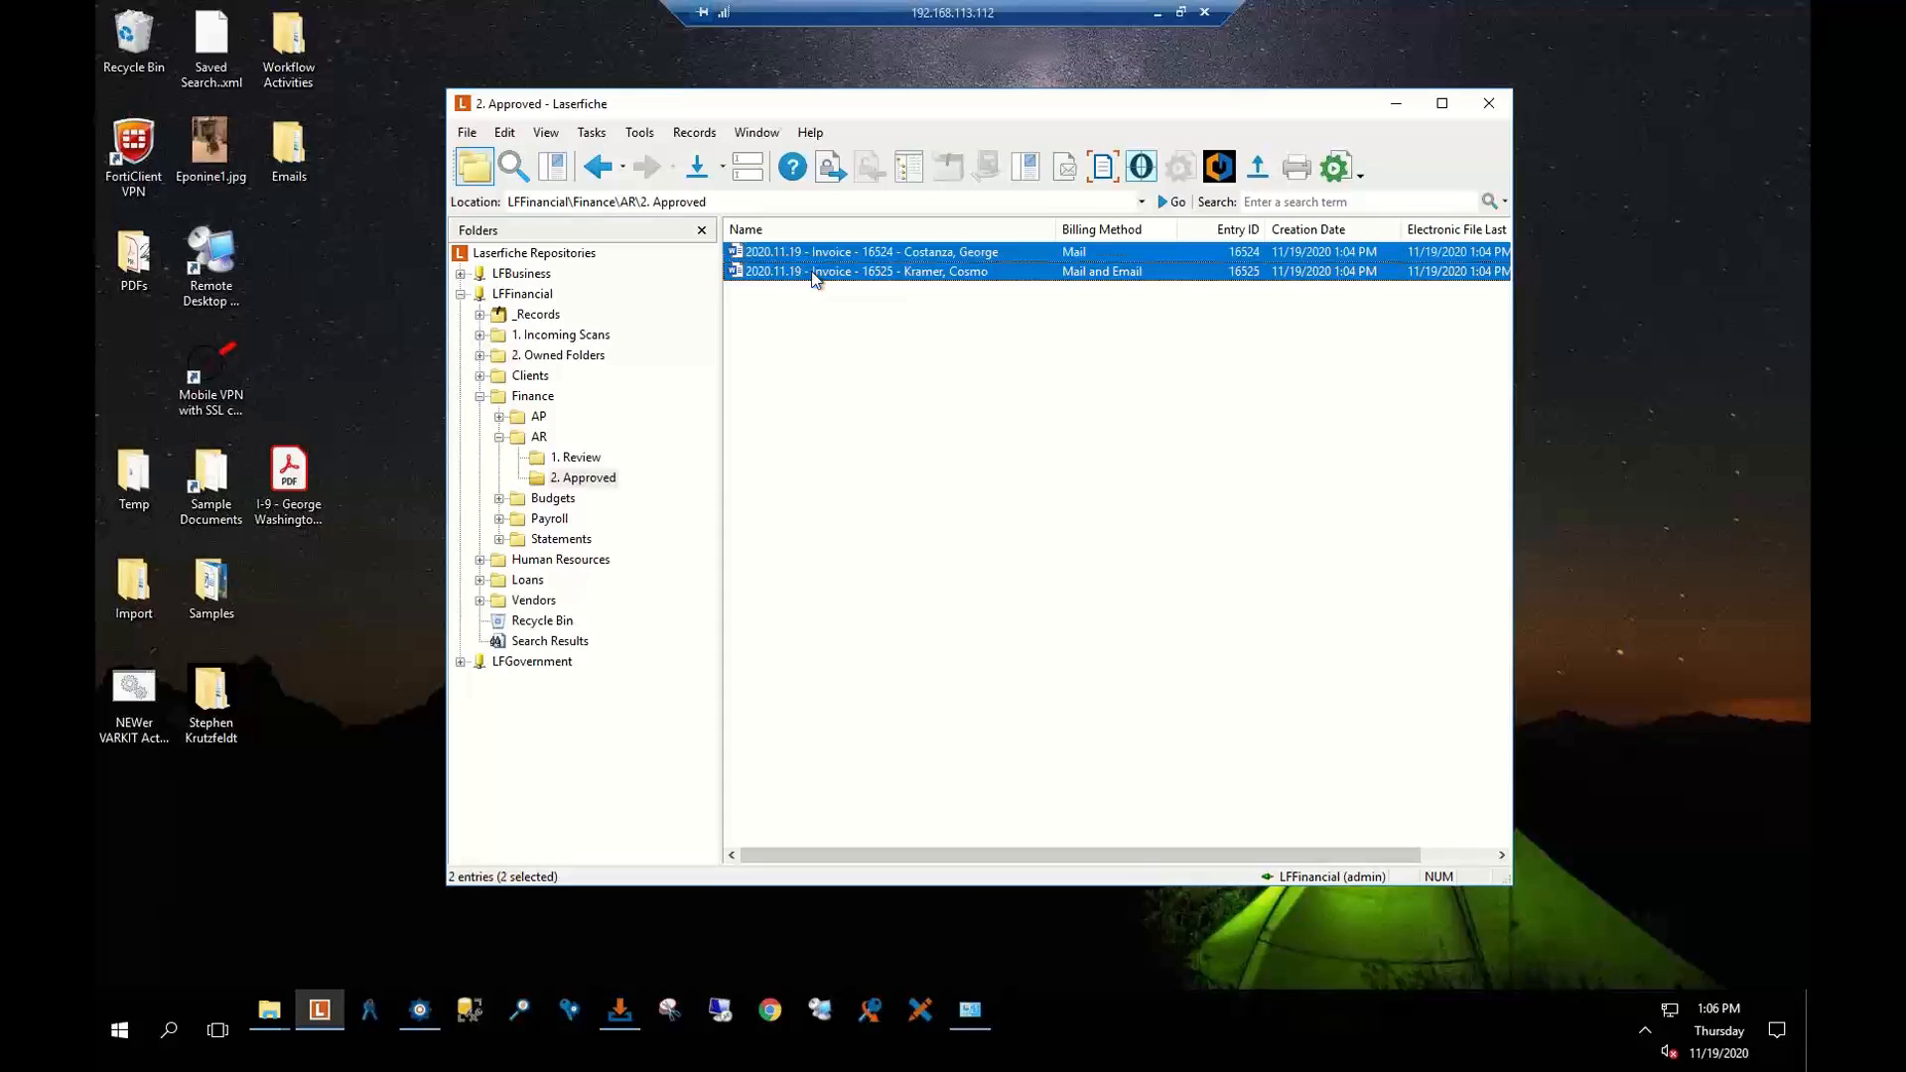
pyautogui.click(1293, 169)
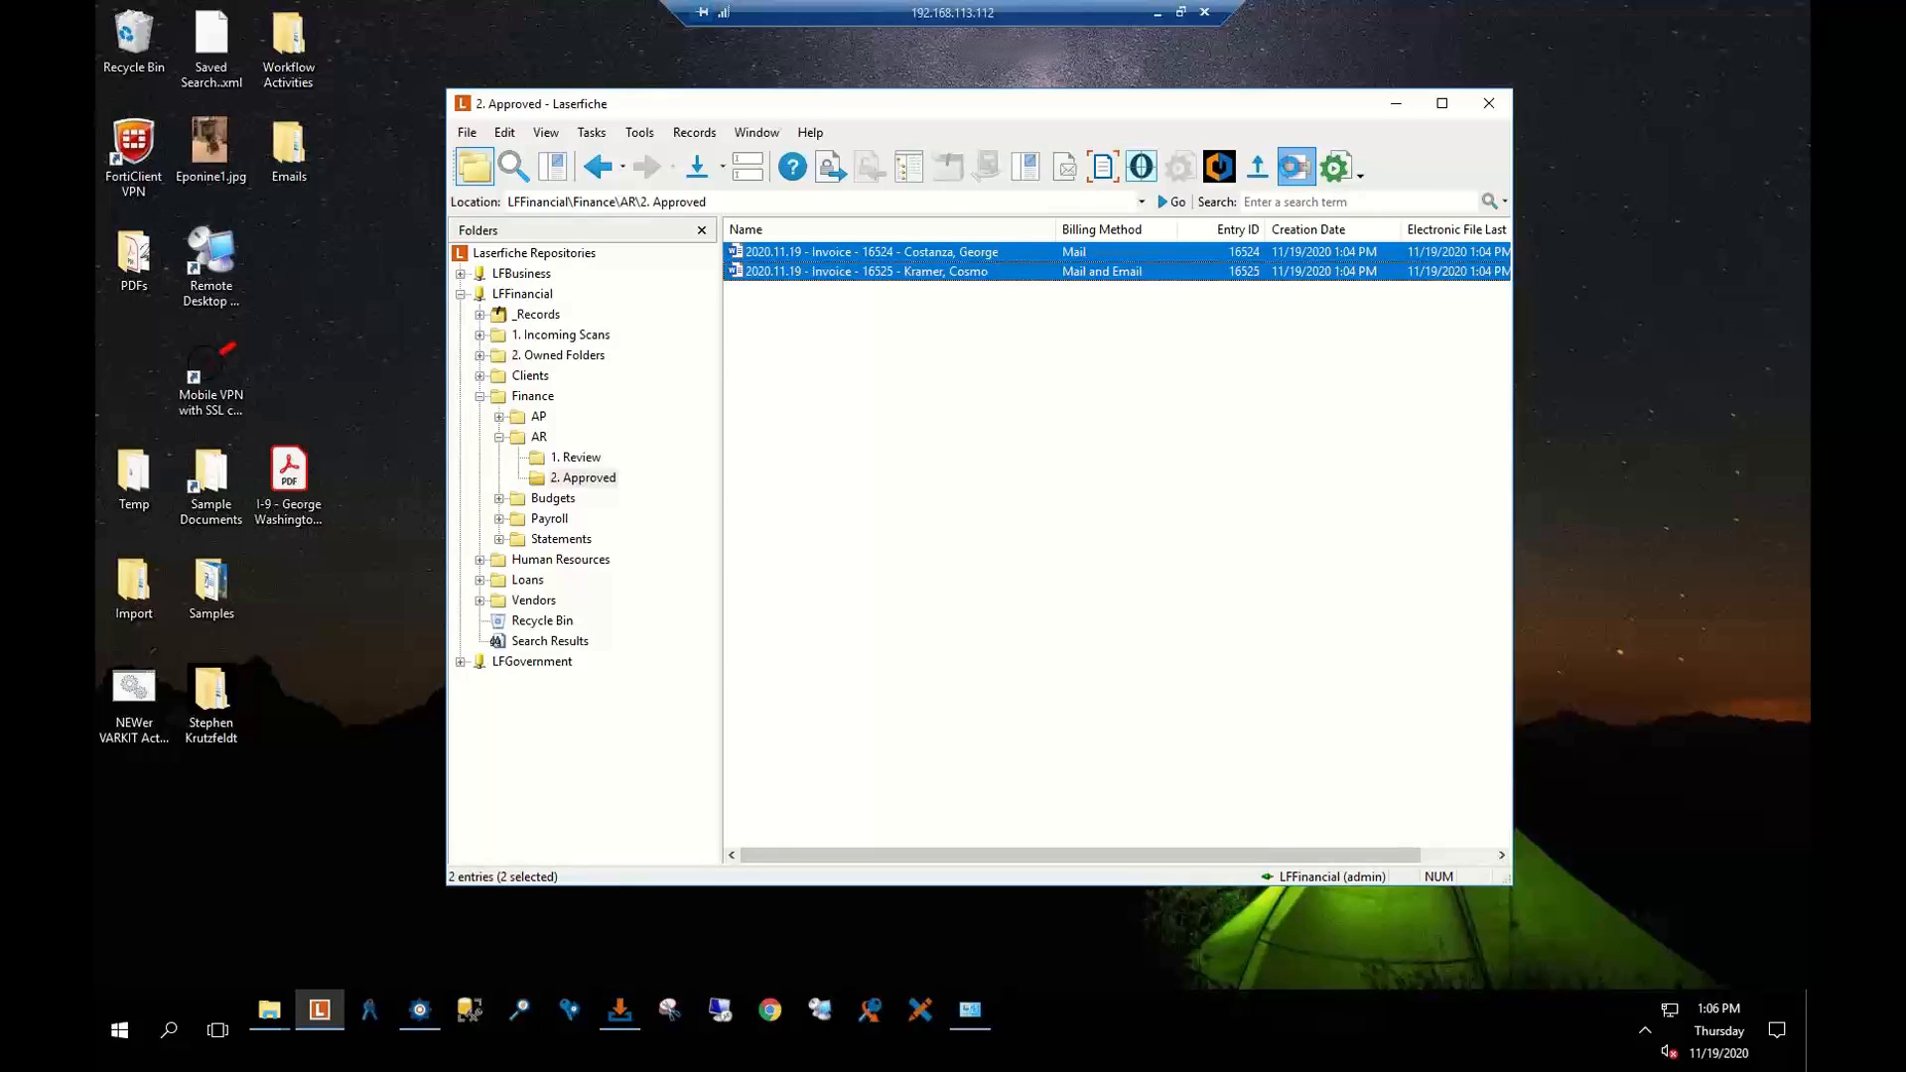
pyautogui.click(1142, 436)
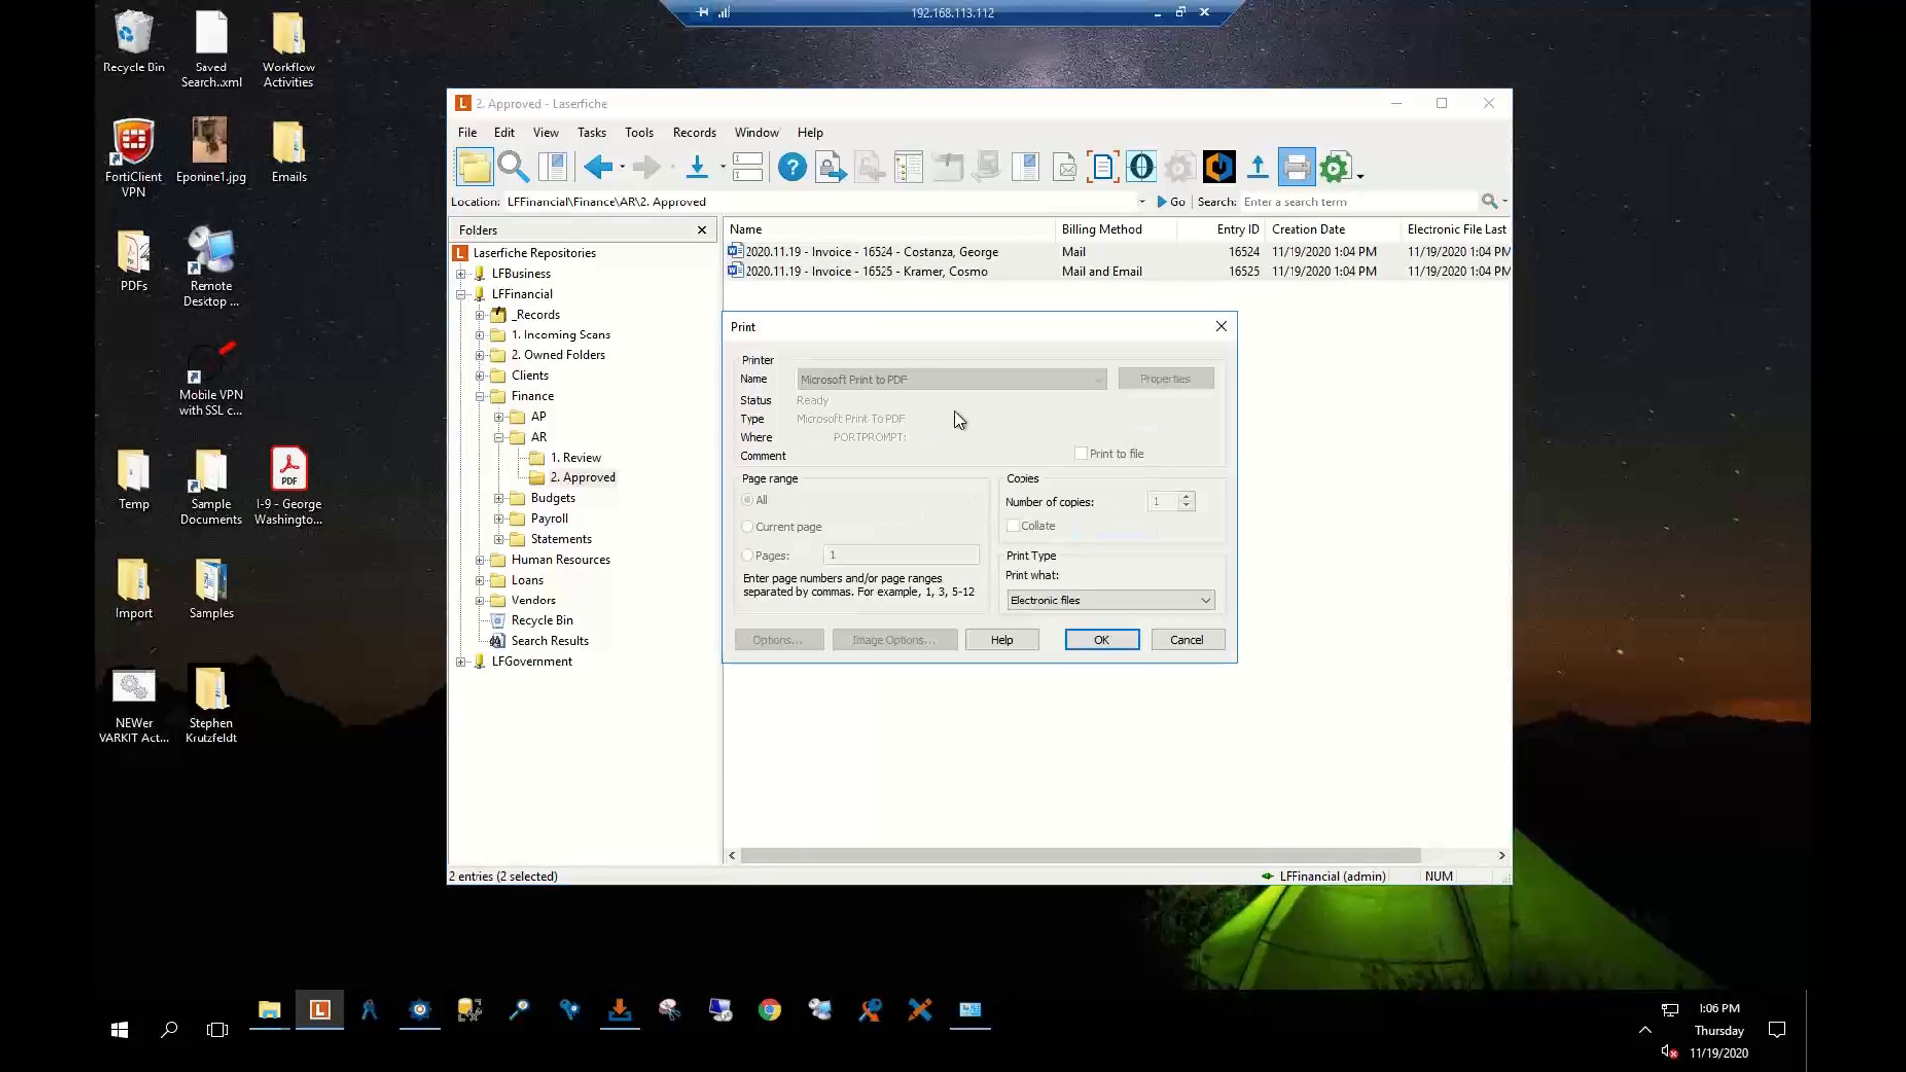
pyautogui.click(1199, 642)
pyautogui.click(952, 468)
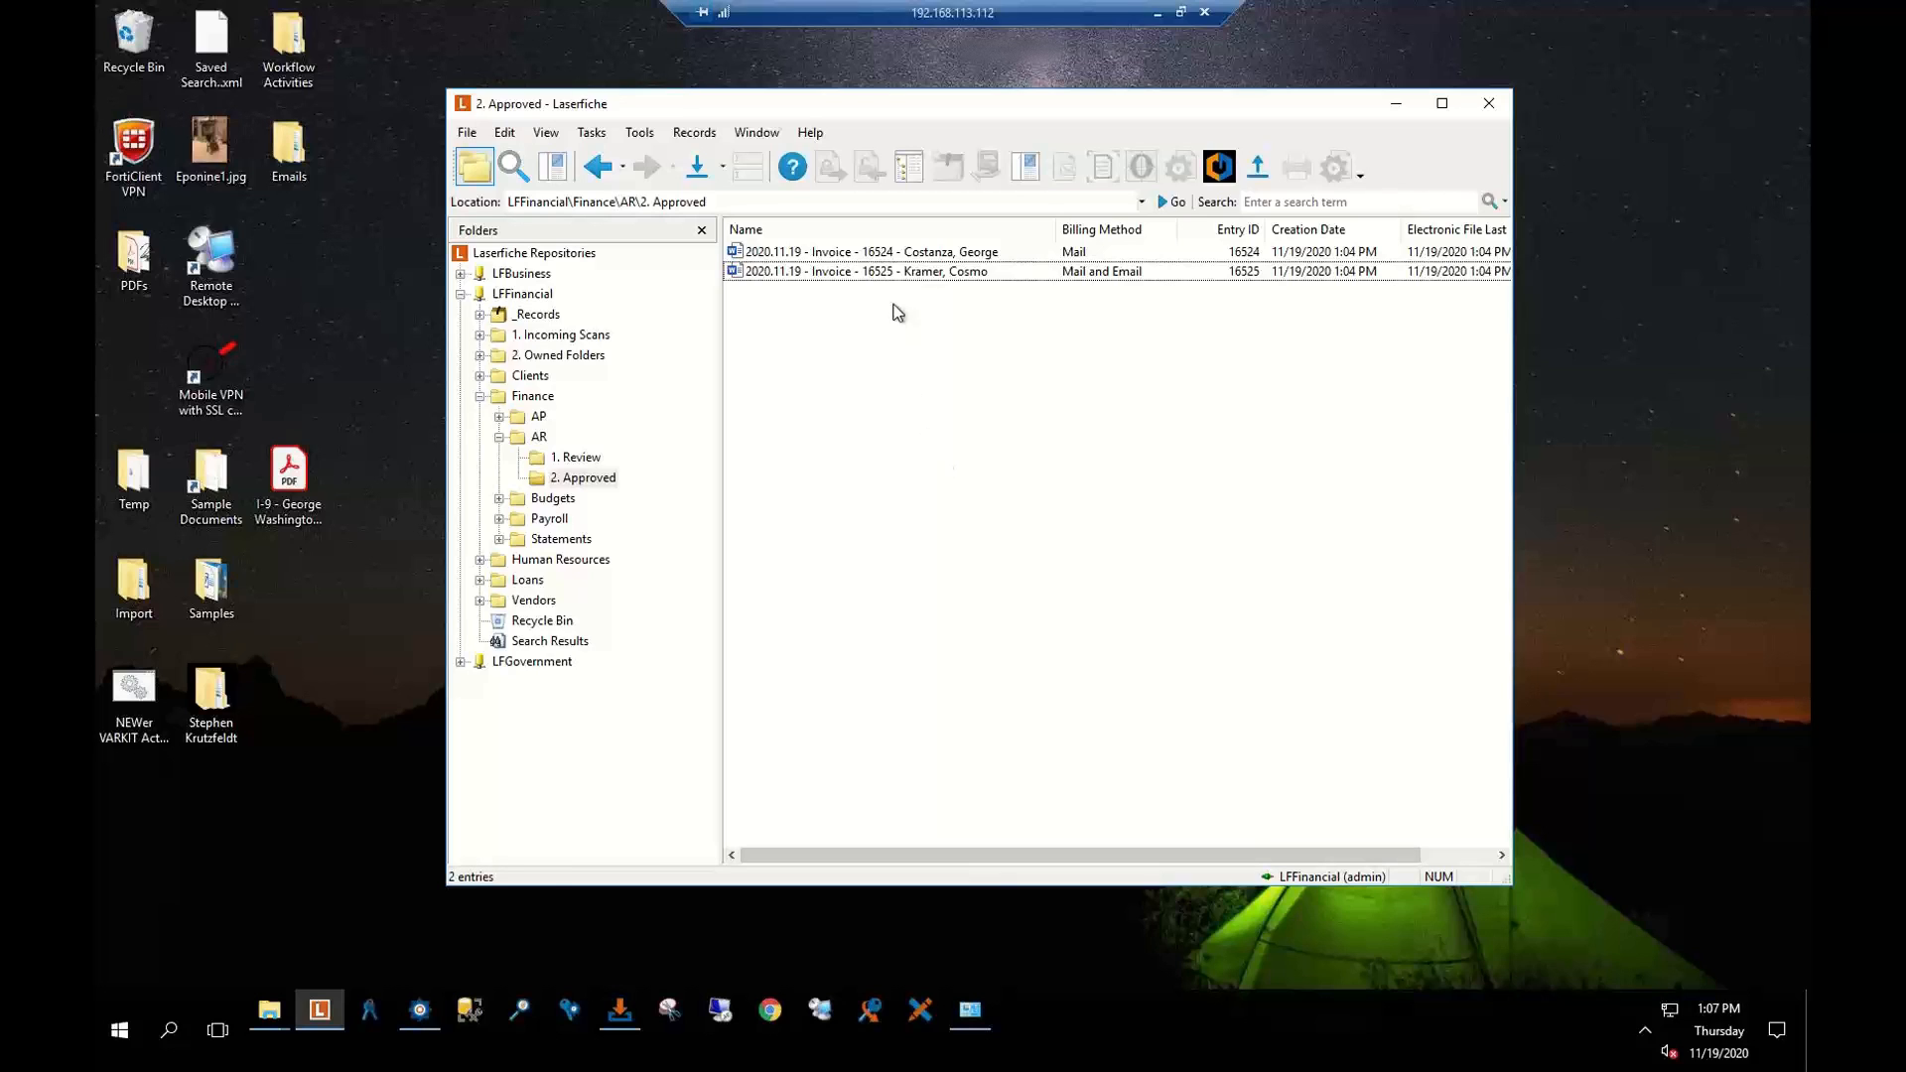
# Set Invoice Status to Awaiting Payment on both approved invoices
pyautogui.click(895, 273)
pyautogui.hotkey('ctrl', 'a')
pyautogui.rightClick(894, 265)
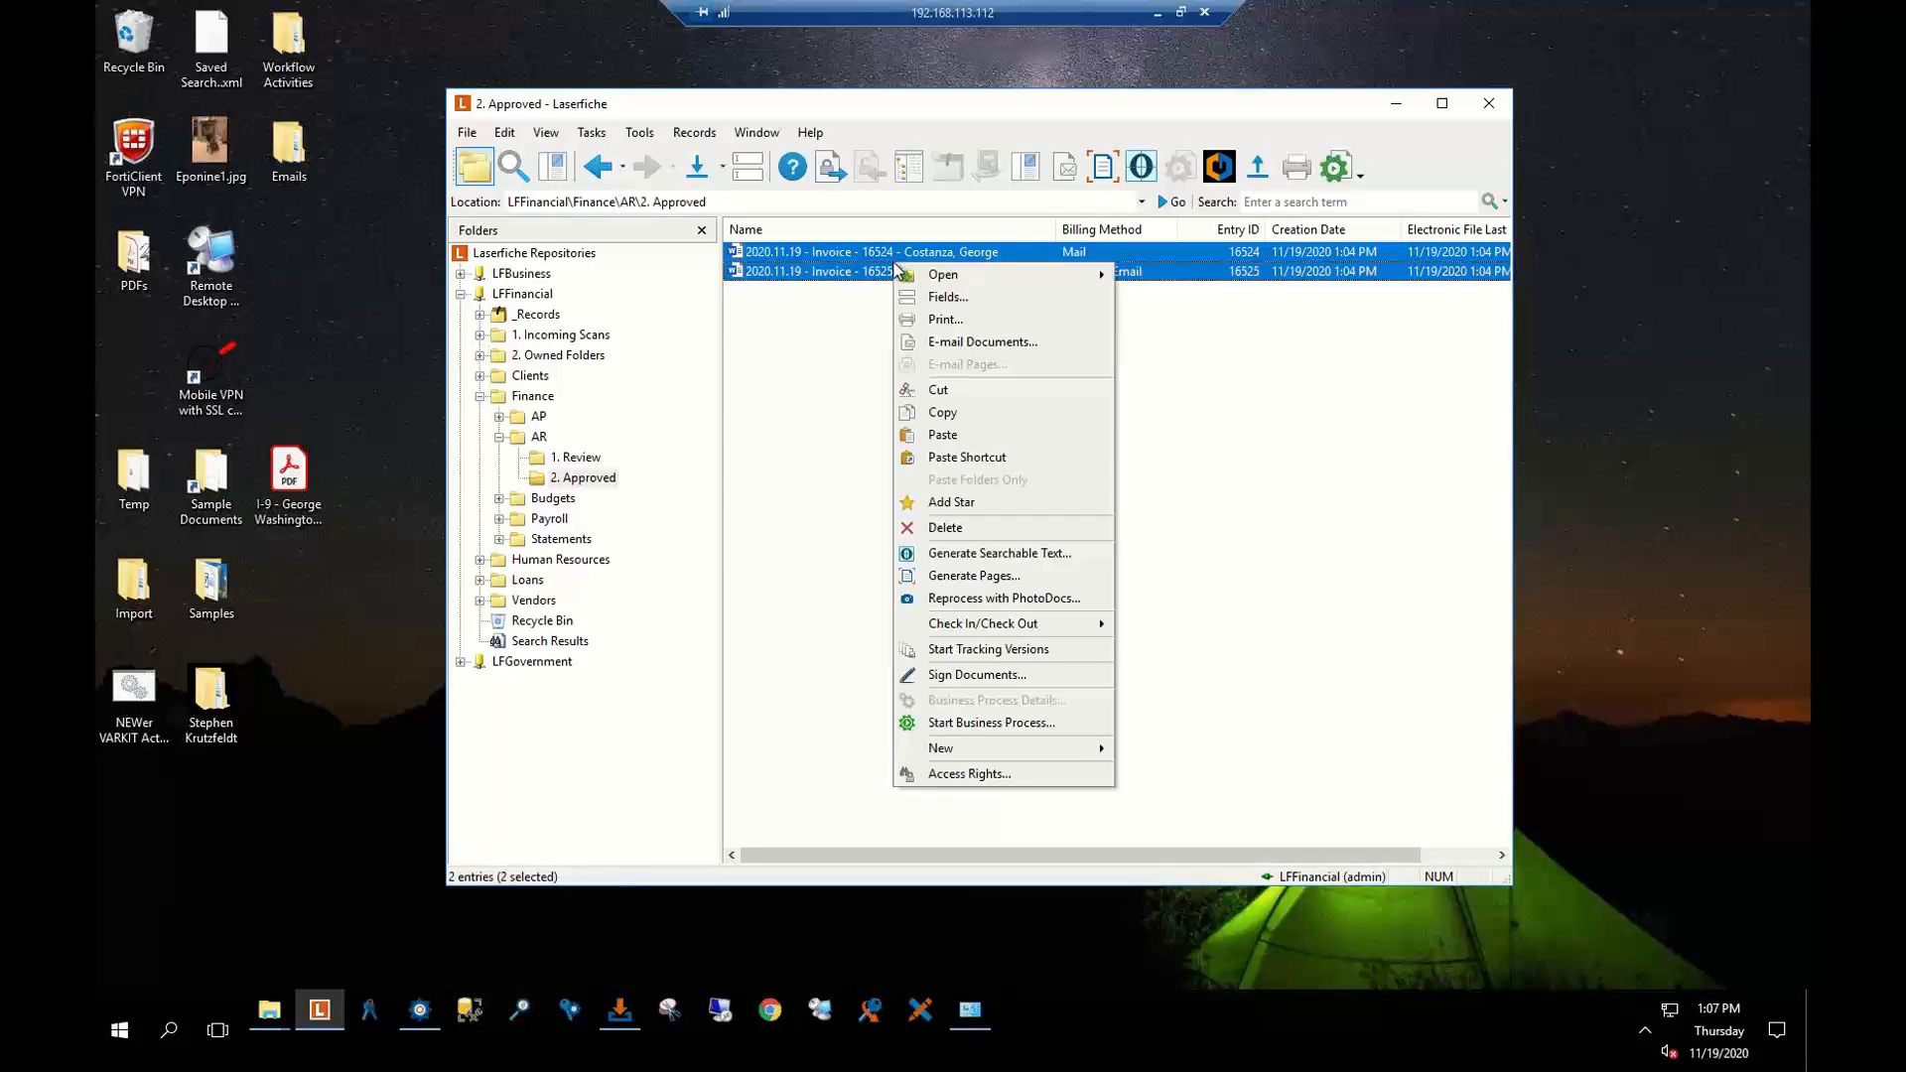
pyautogui.click(939, 297)
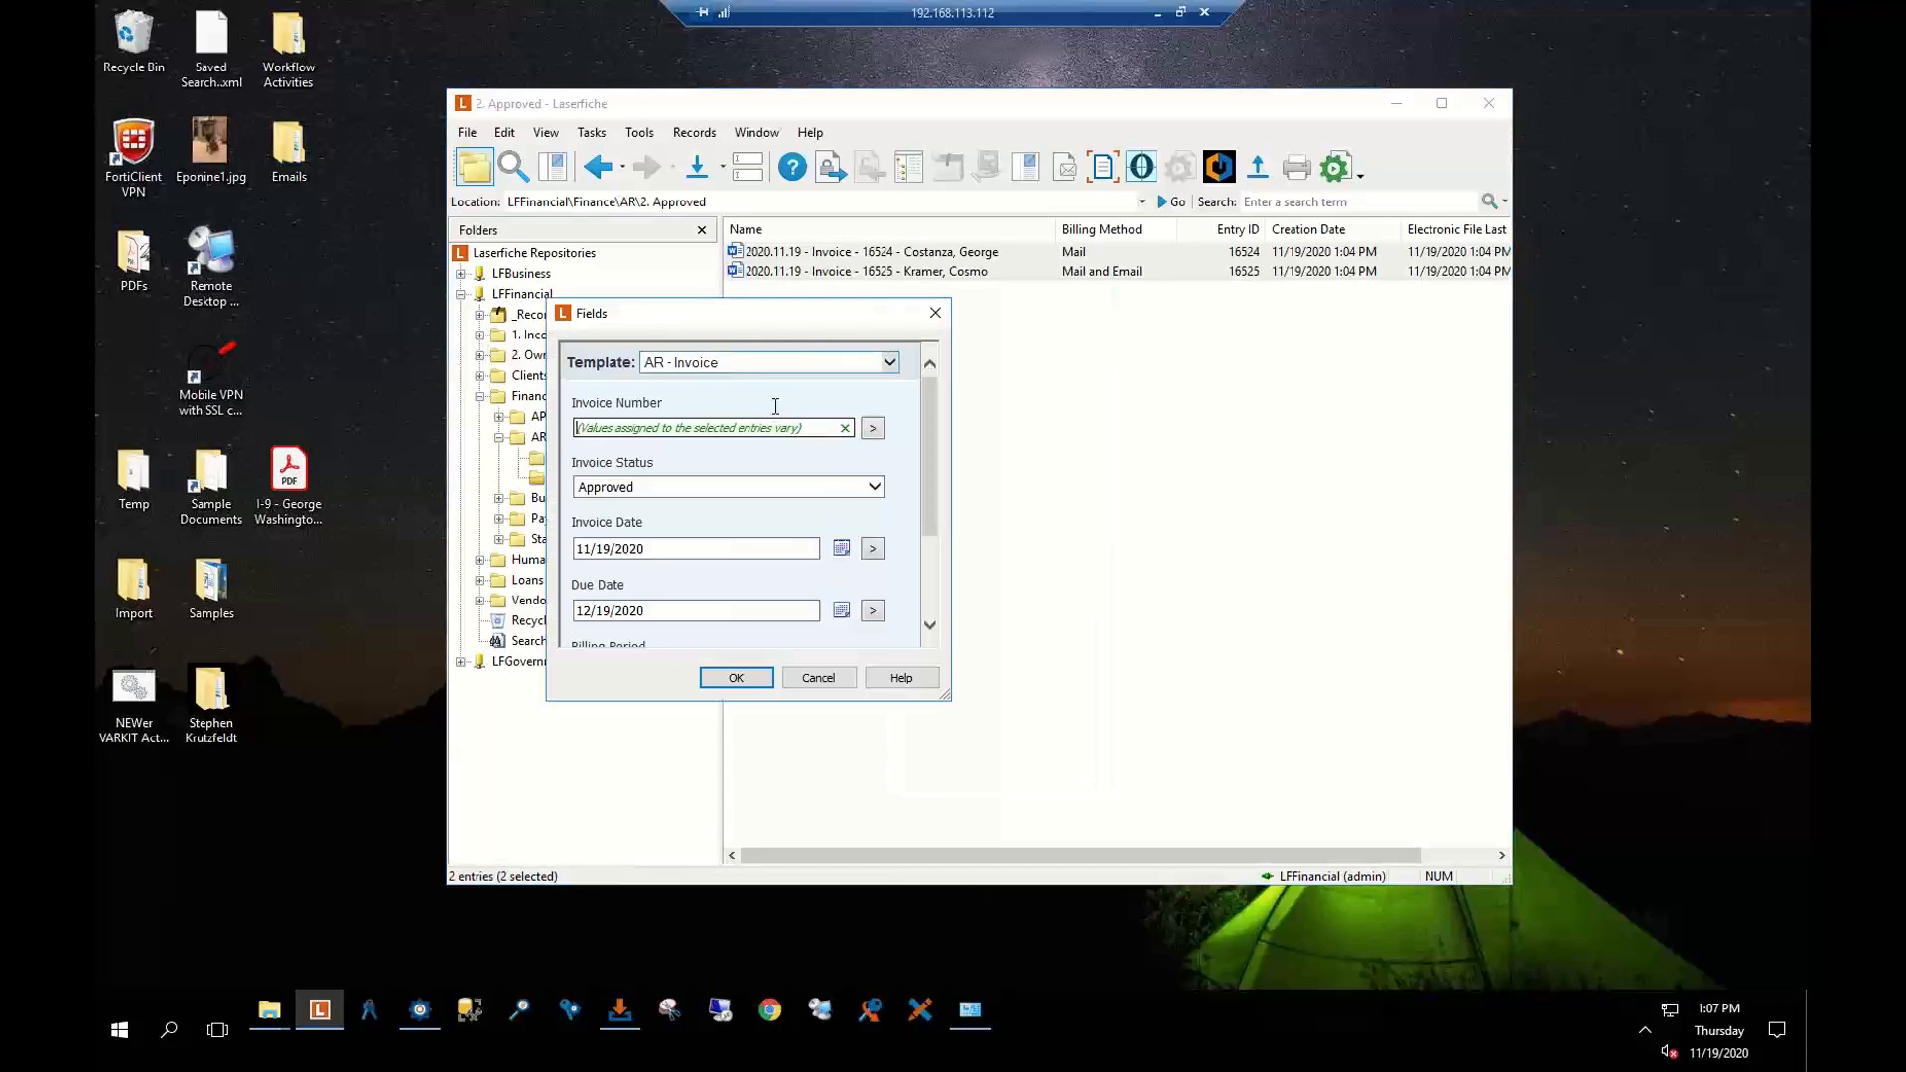
pyautogui.click(876, 487)
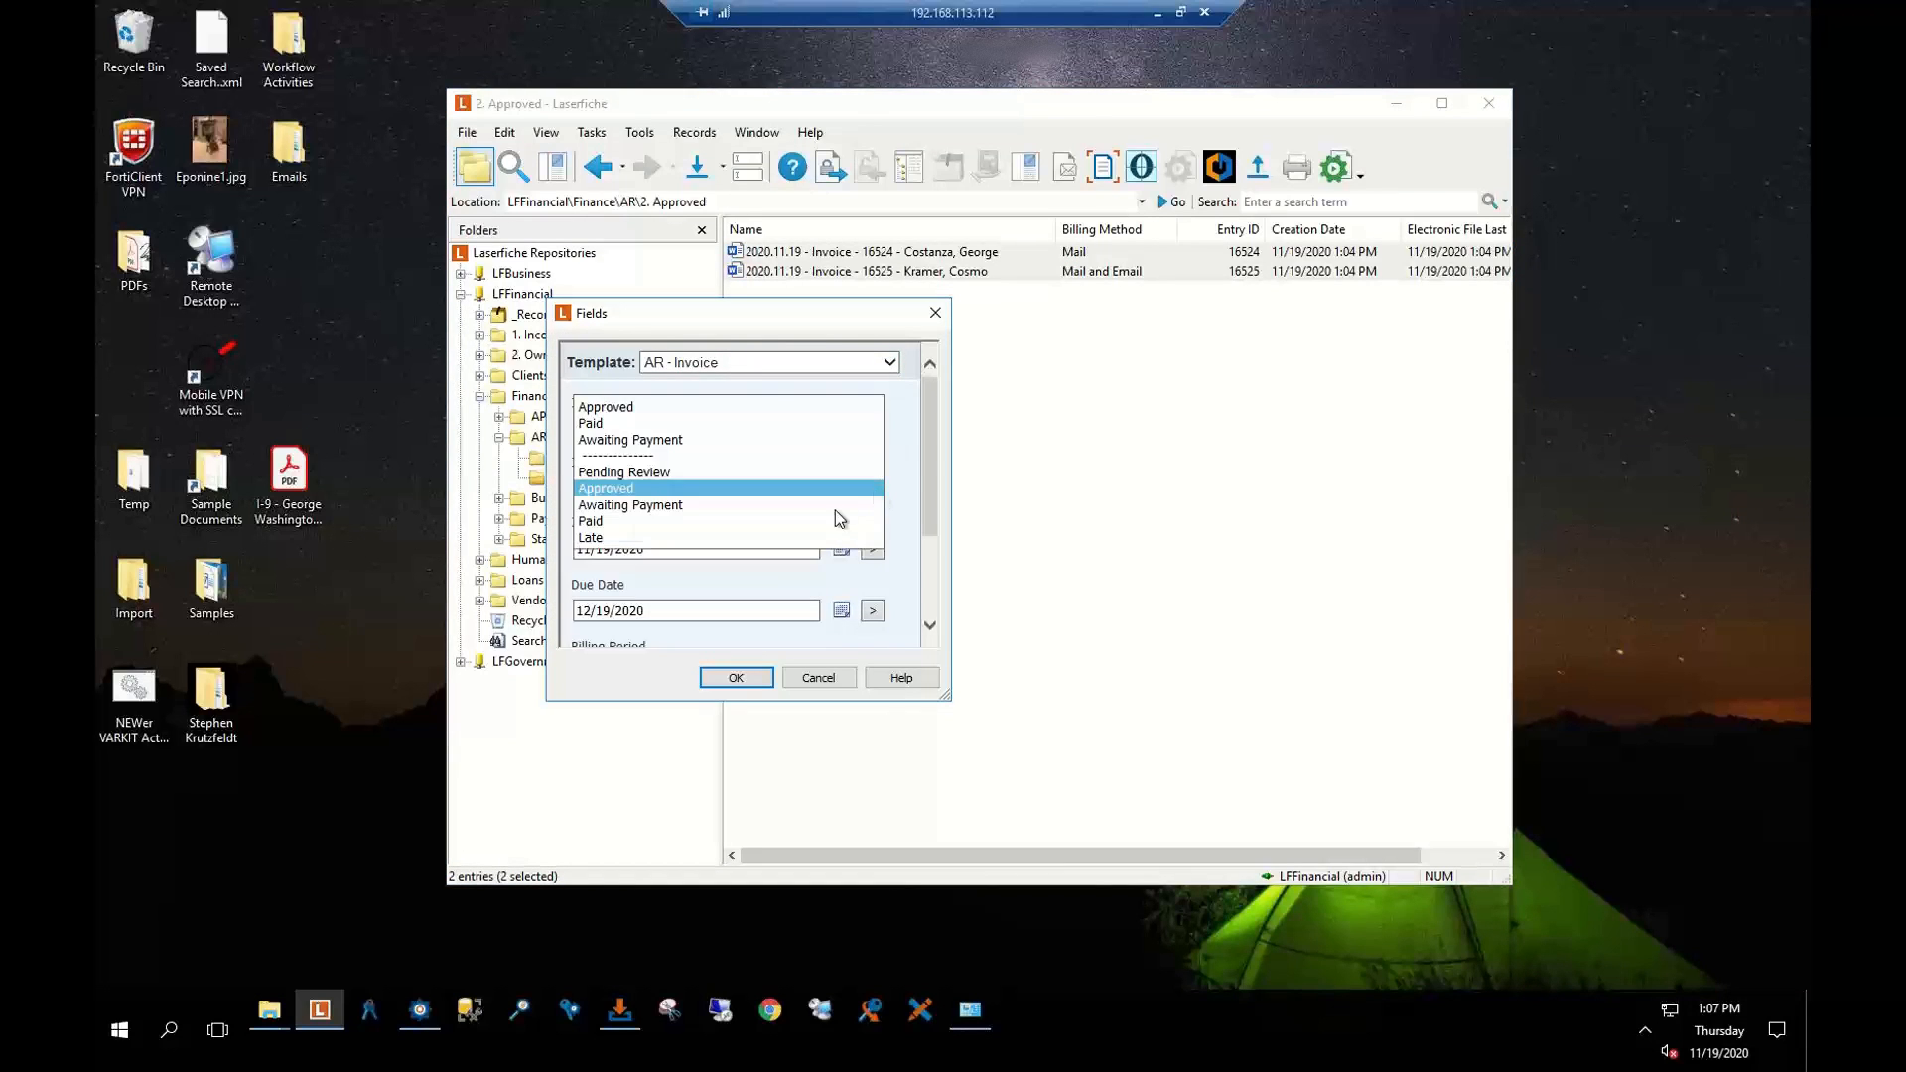
pyautogui.click(680, 505)
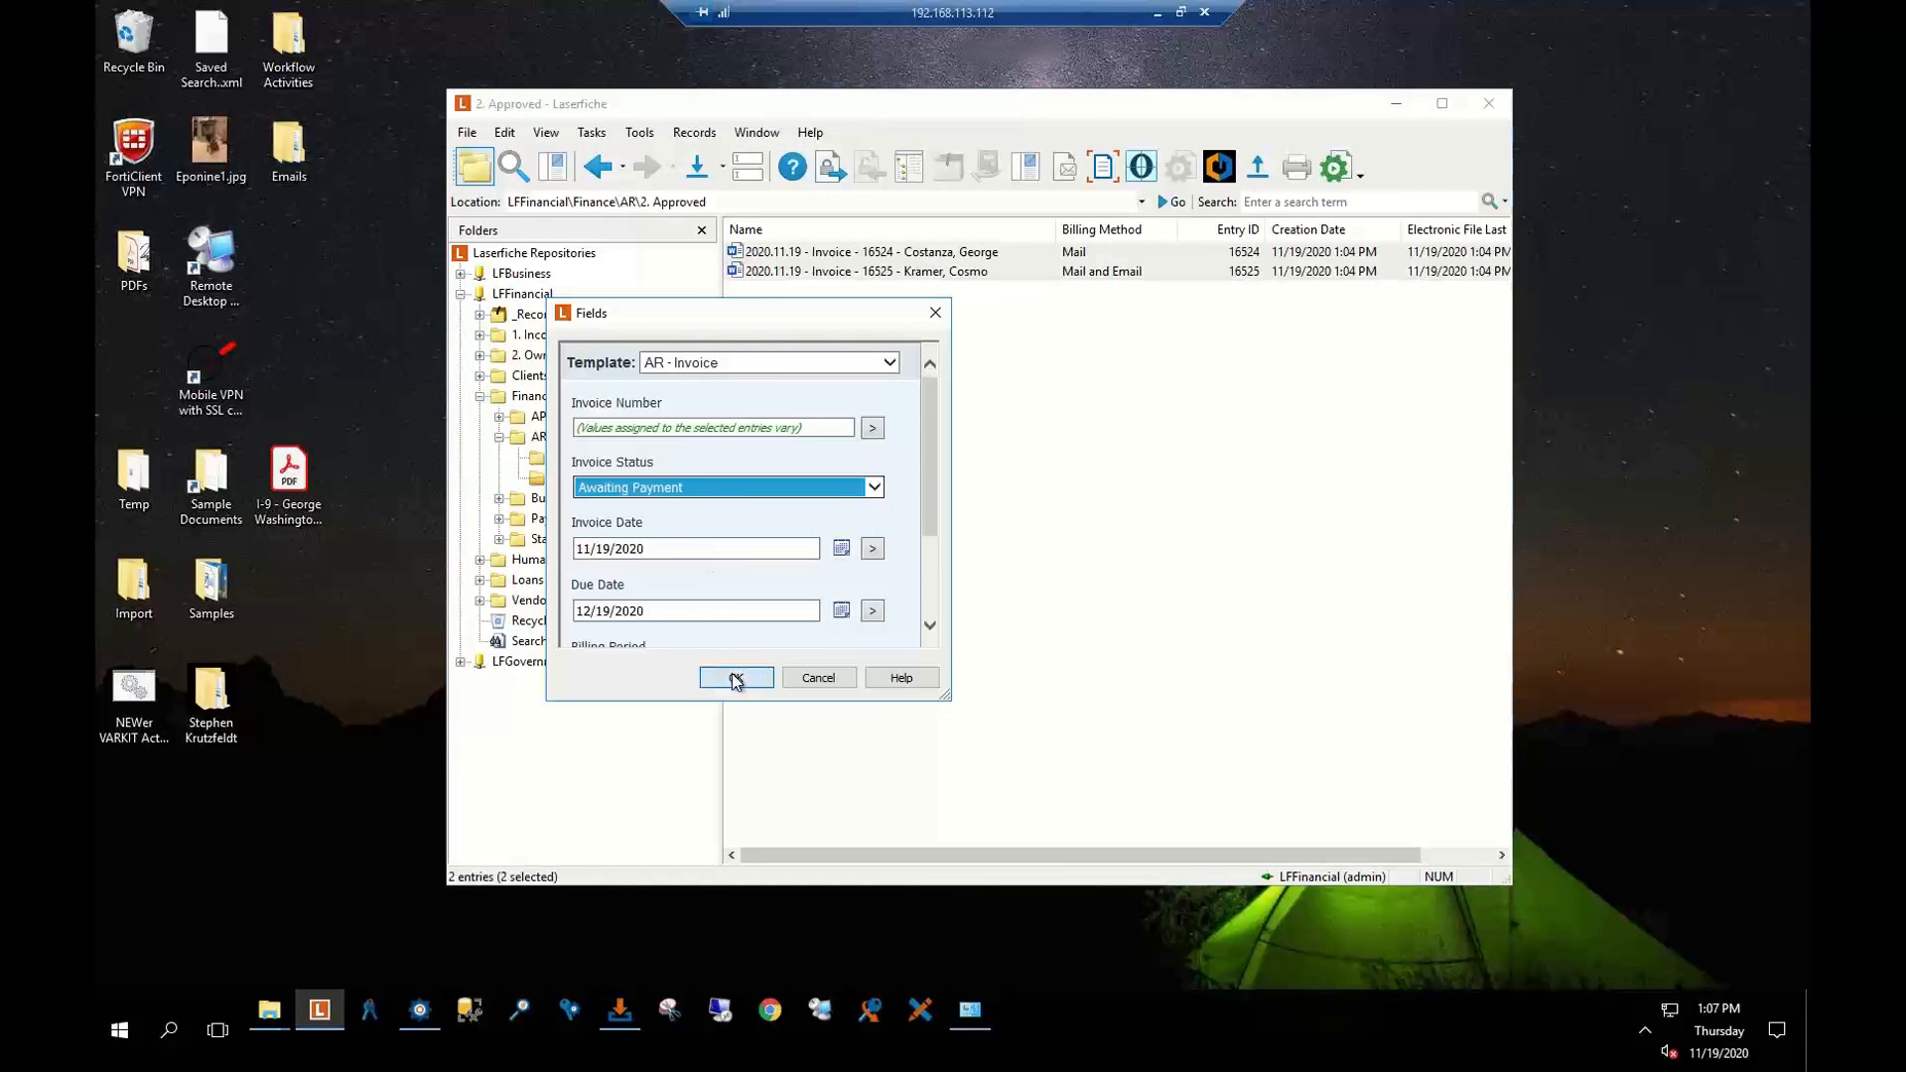
pyautogui.click(736, 677)
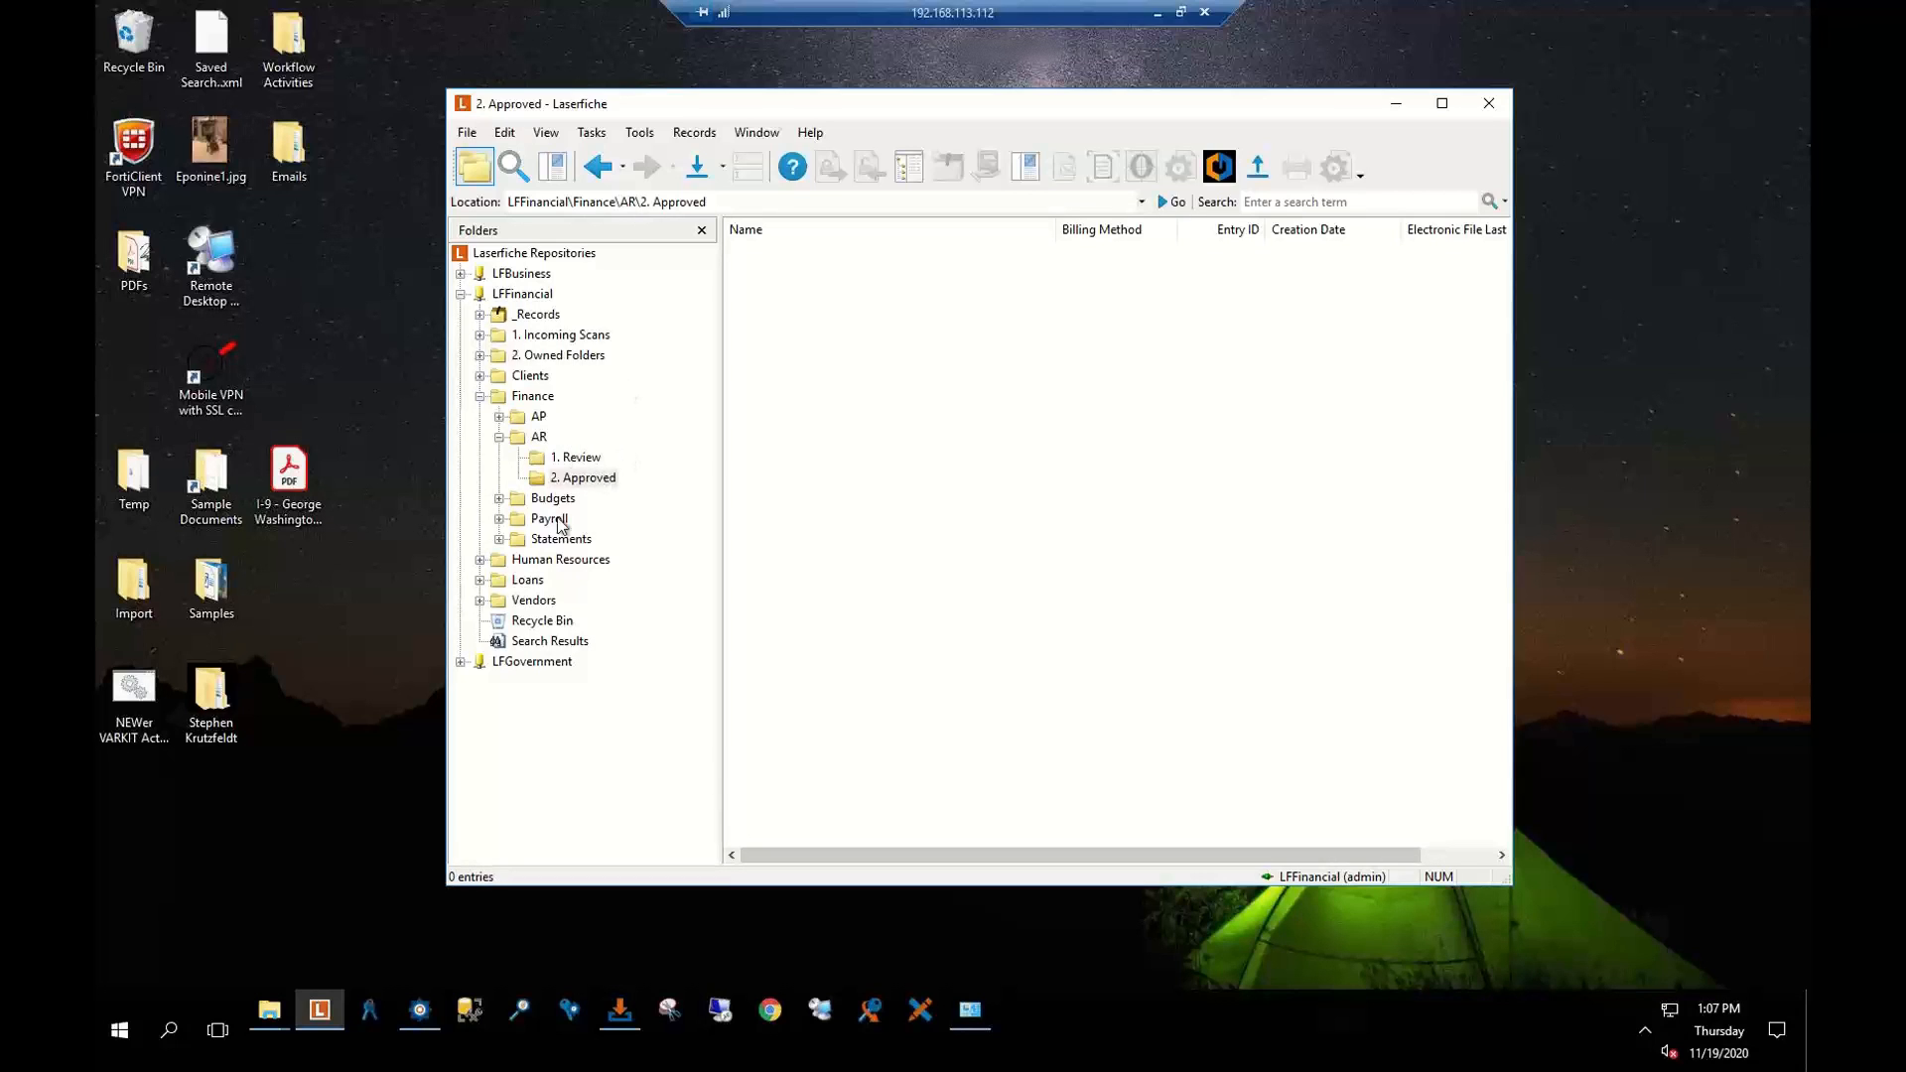
# Open the first client's Billing folder, showing its four Email invoices
pyautogui.click(511, 381)
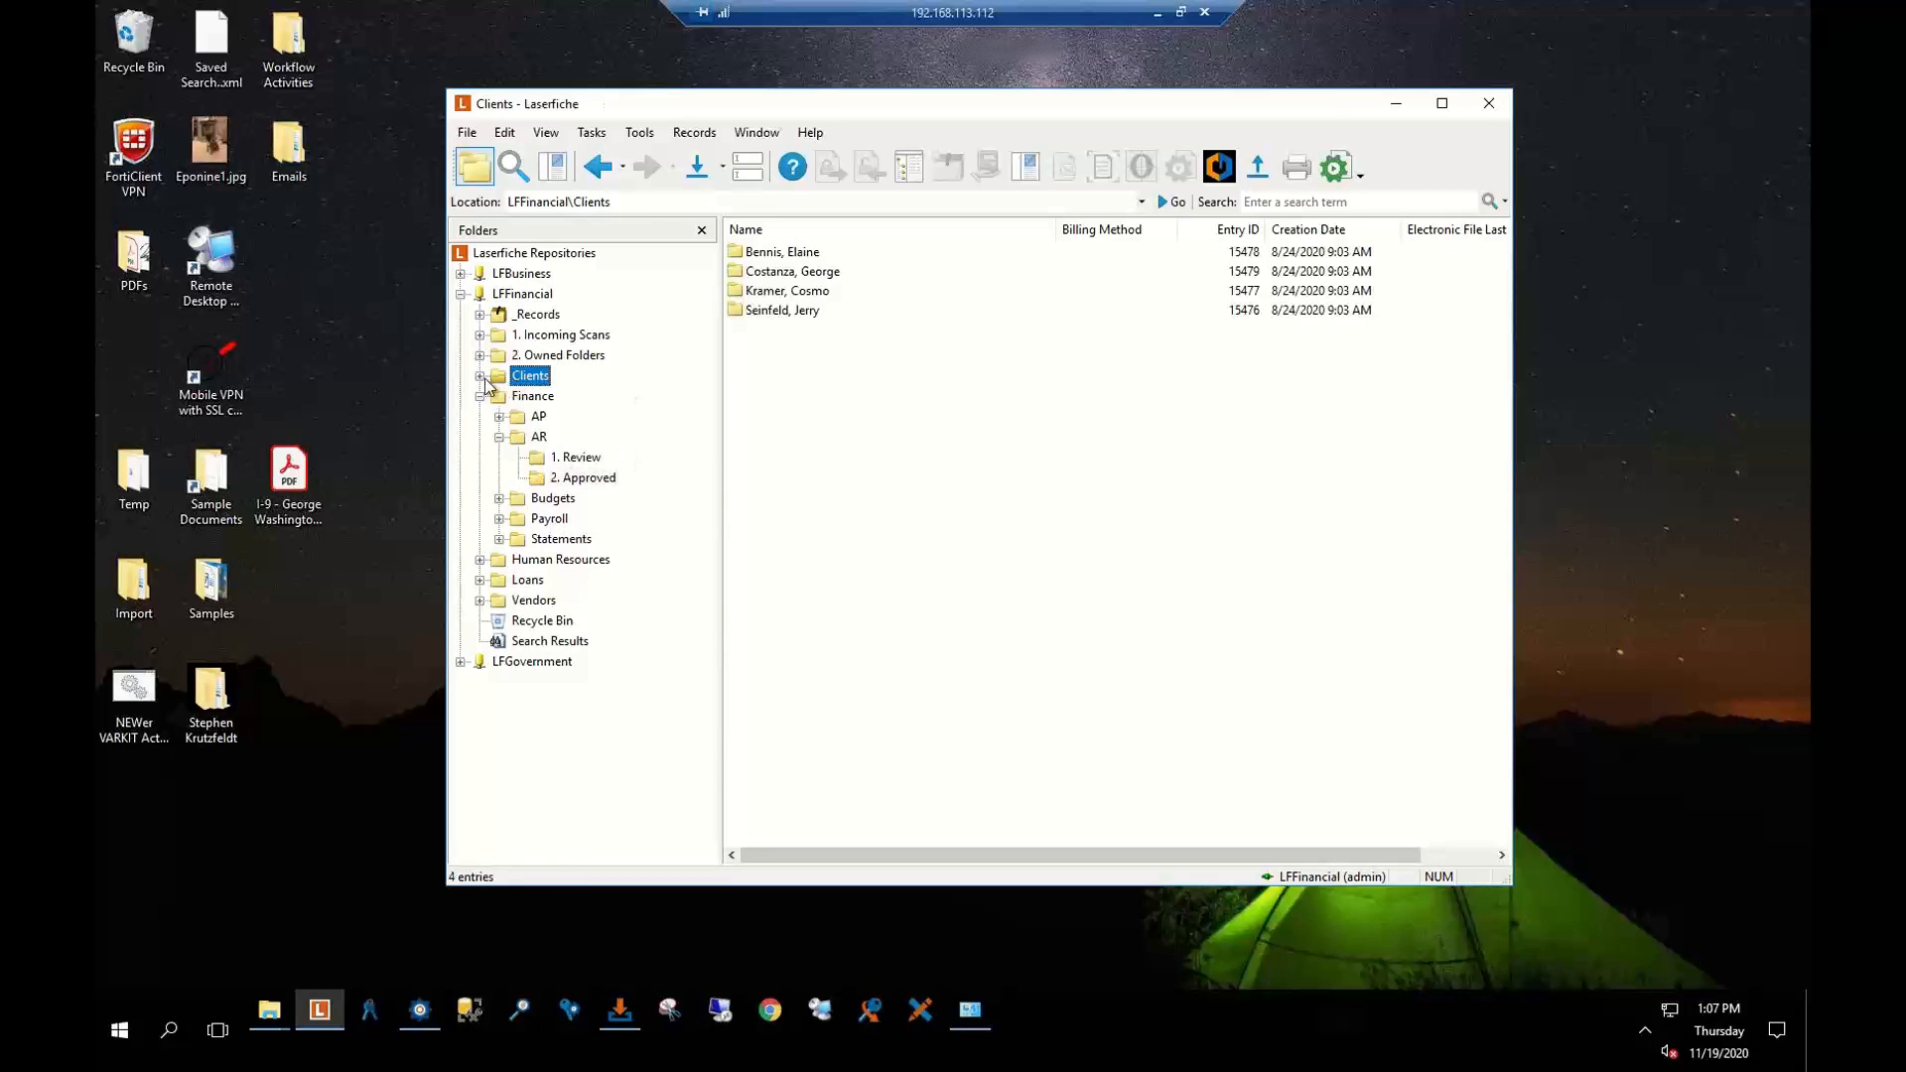
pyautogui.click(480, 376)
pyautogui.click(562, 419)
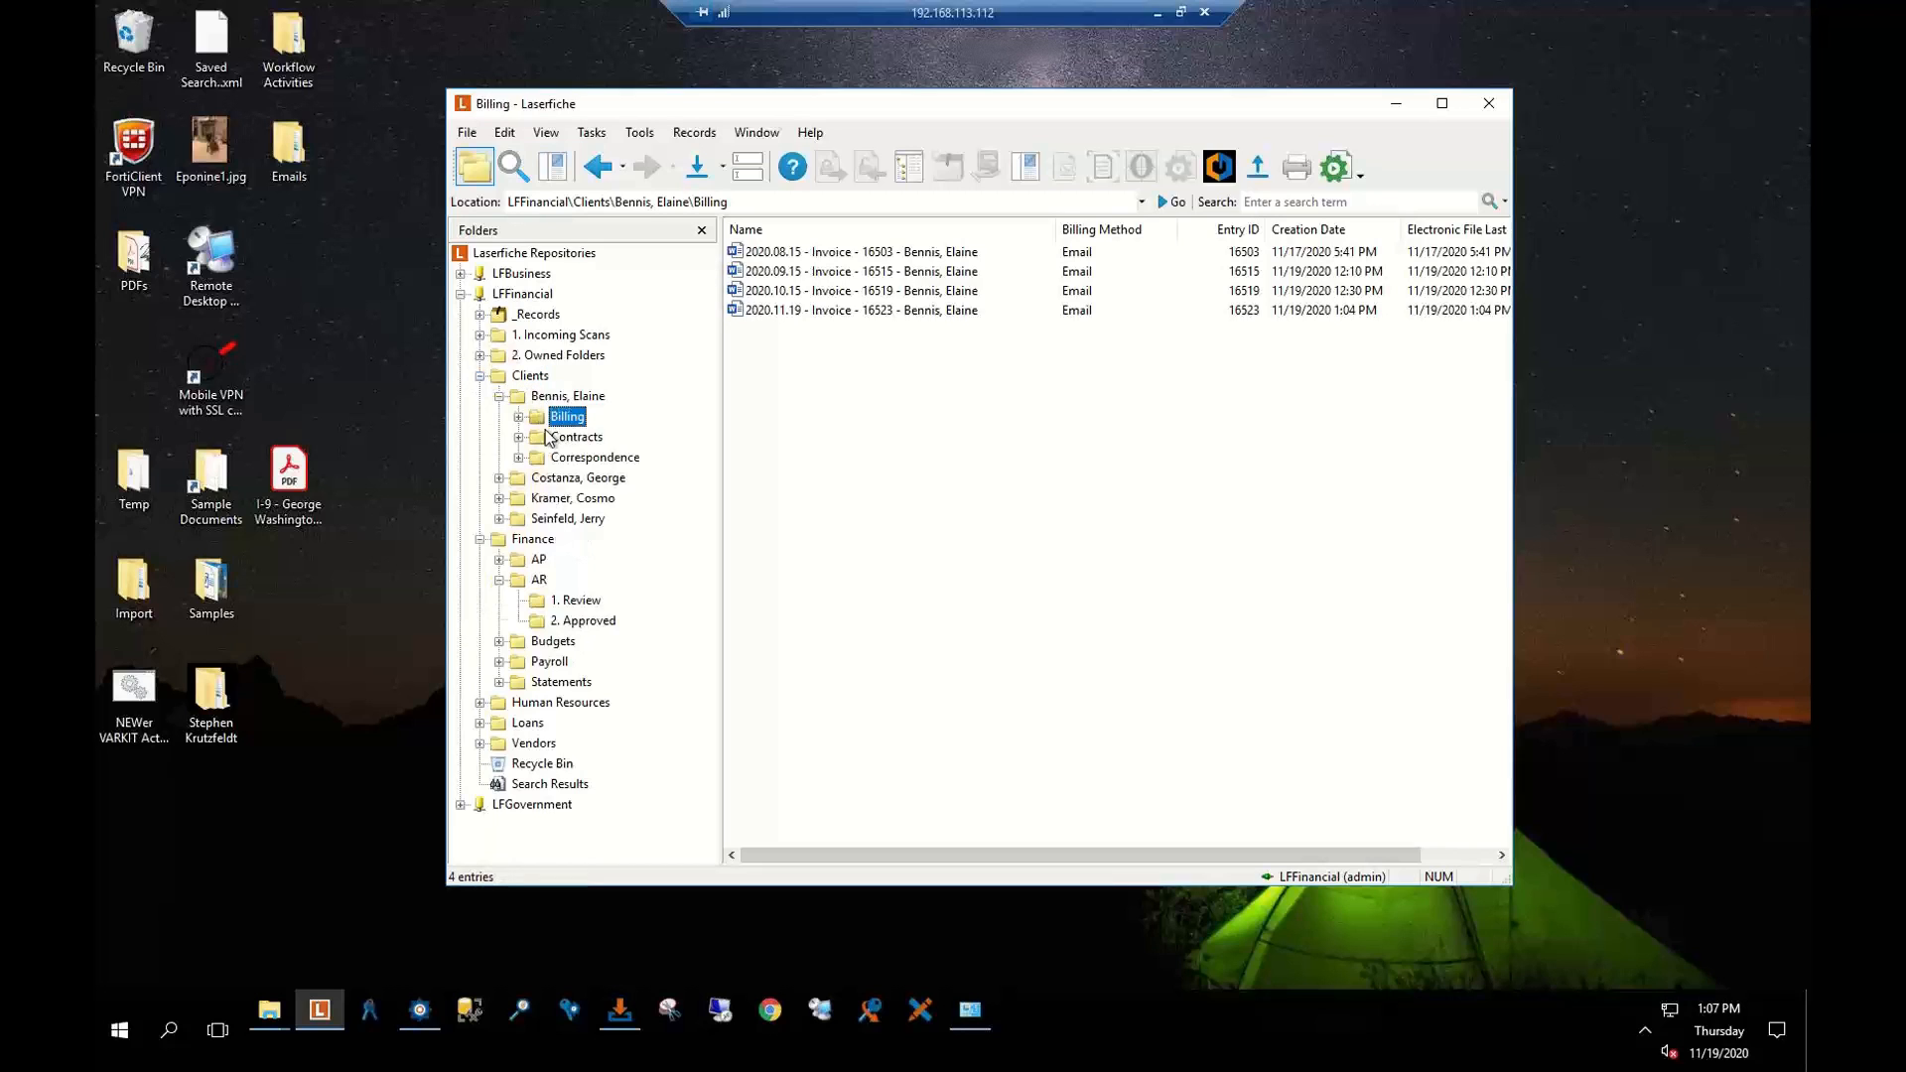
# Look at the client's Contracts and Billing folders, then return to the Clients folder
pyautogui.click(574, 438)
pyautogui.click(567, 417)
pyautogui.click(517, 379)
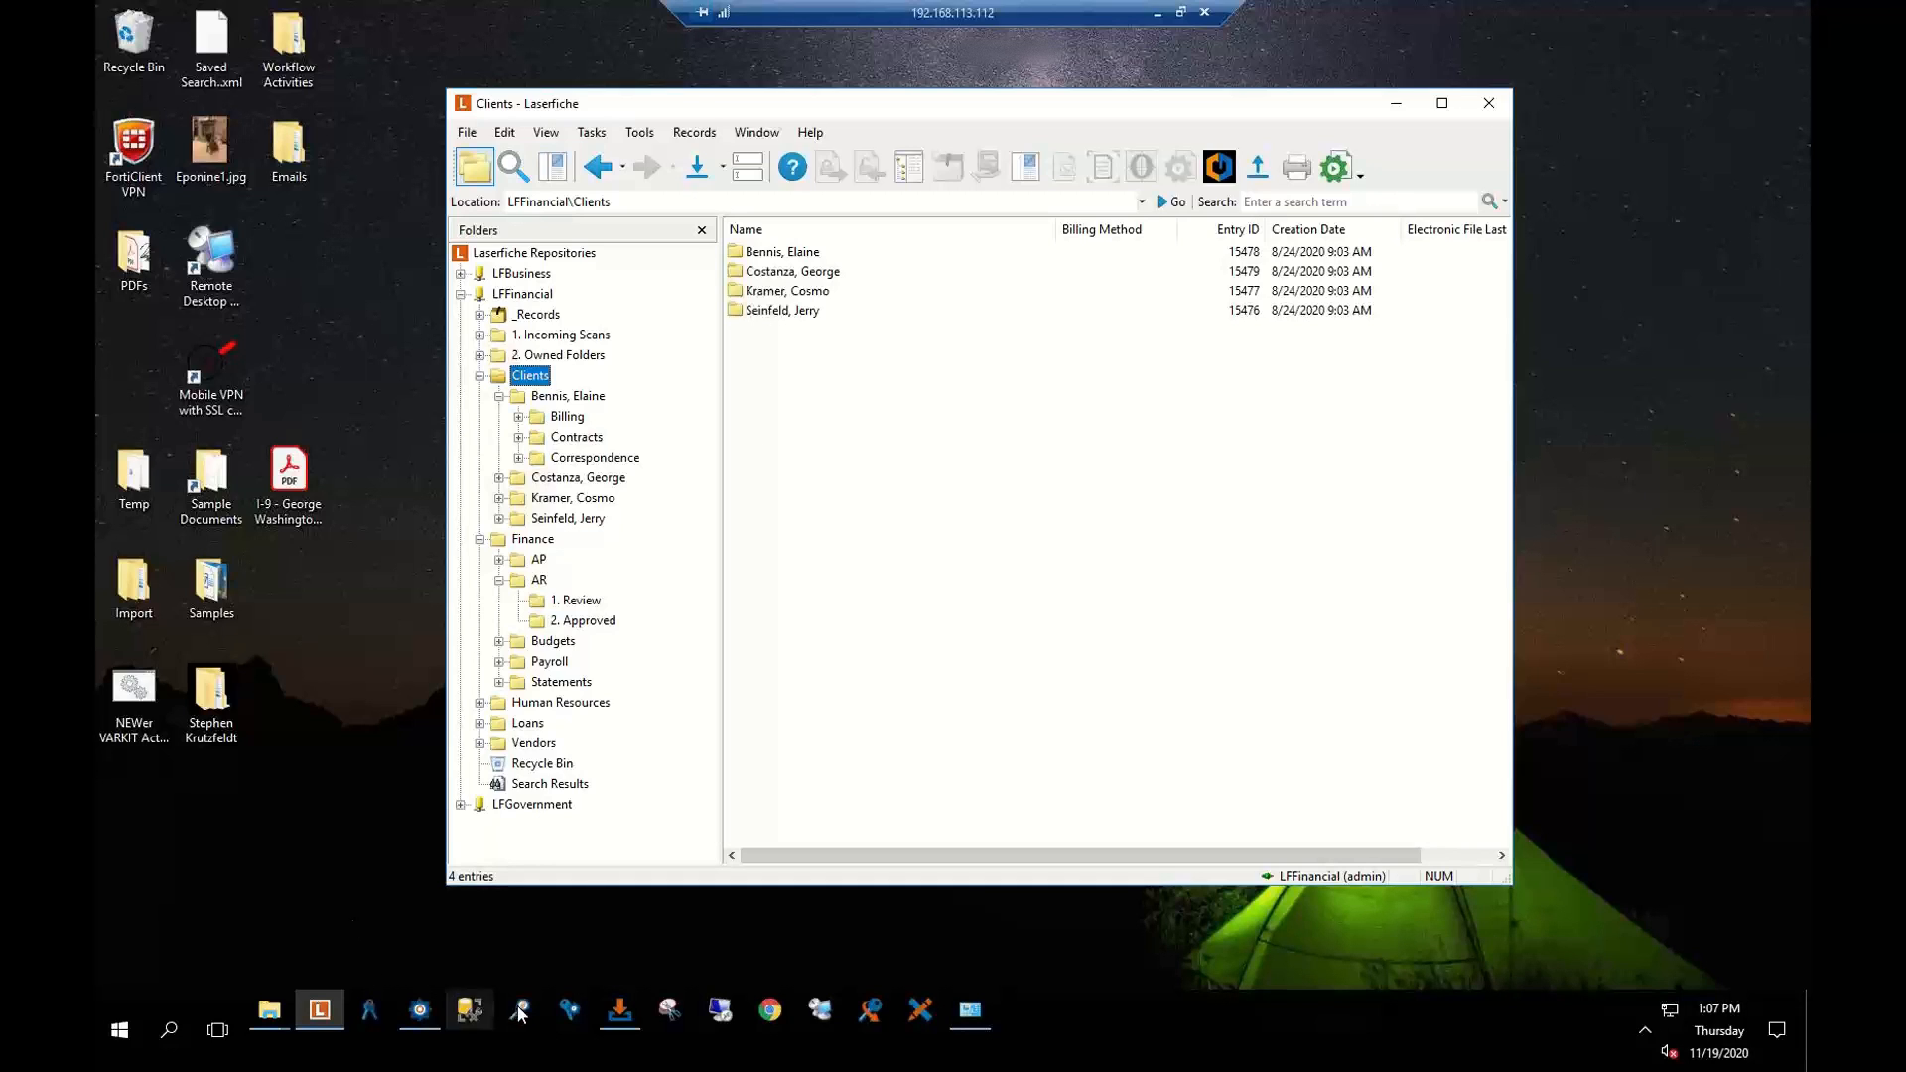
# Open the AR Invoices import profile in Import Agent and point out the desktop Import folder
pyautogui.click(601, 1019)
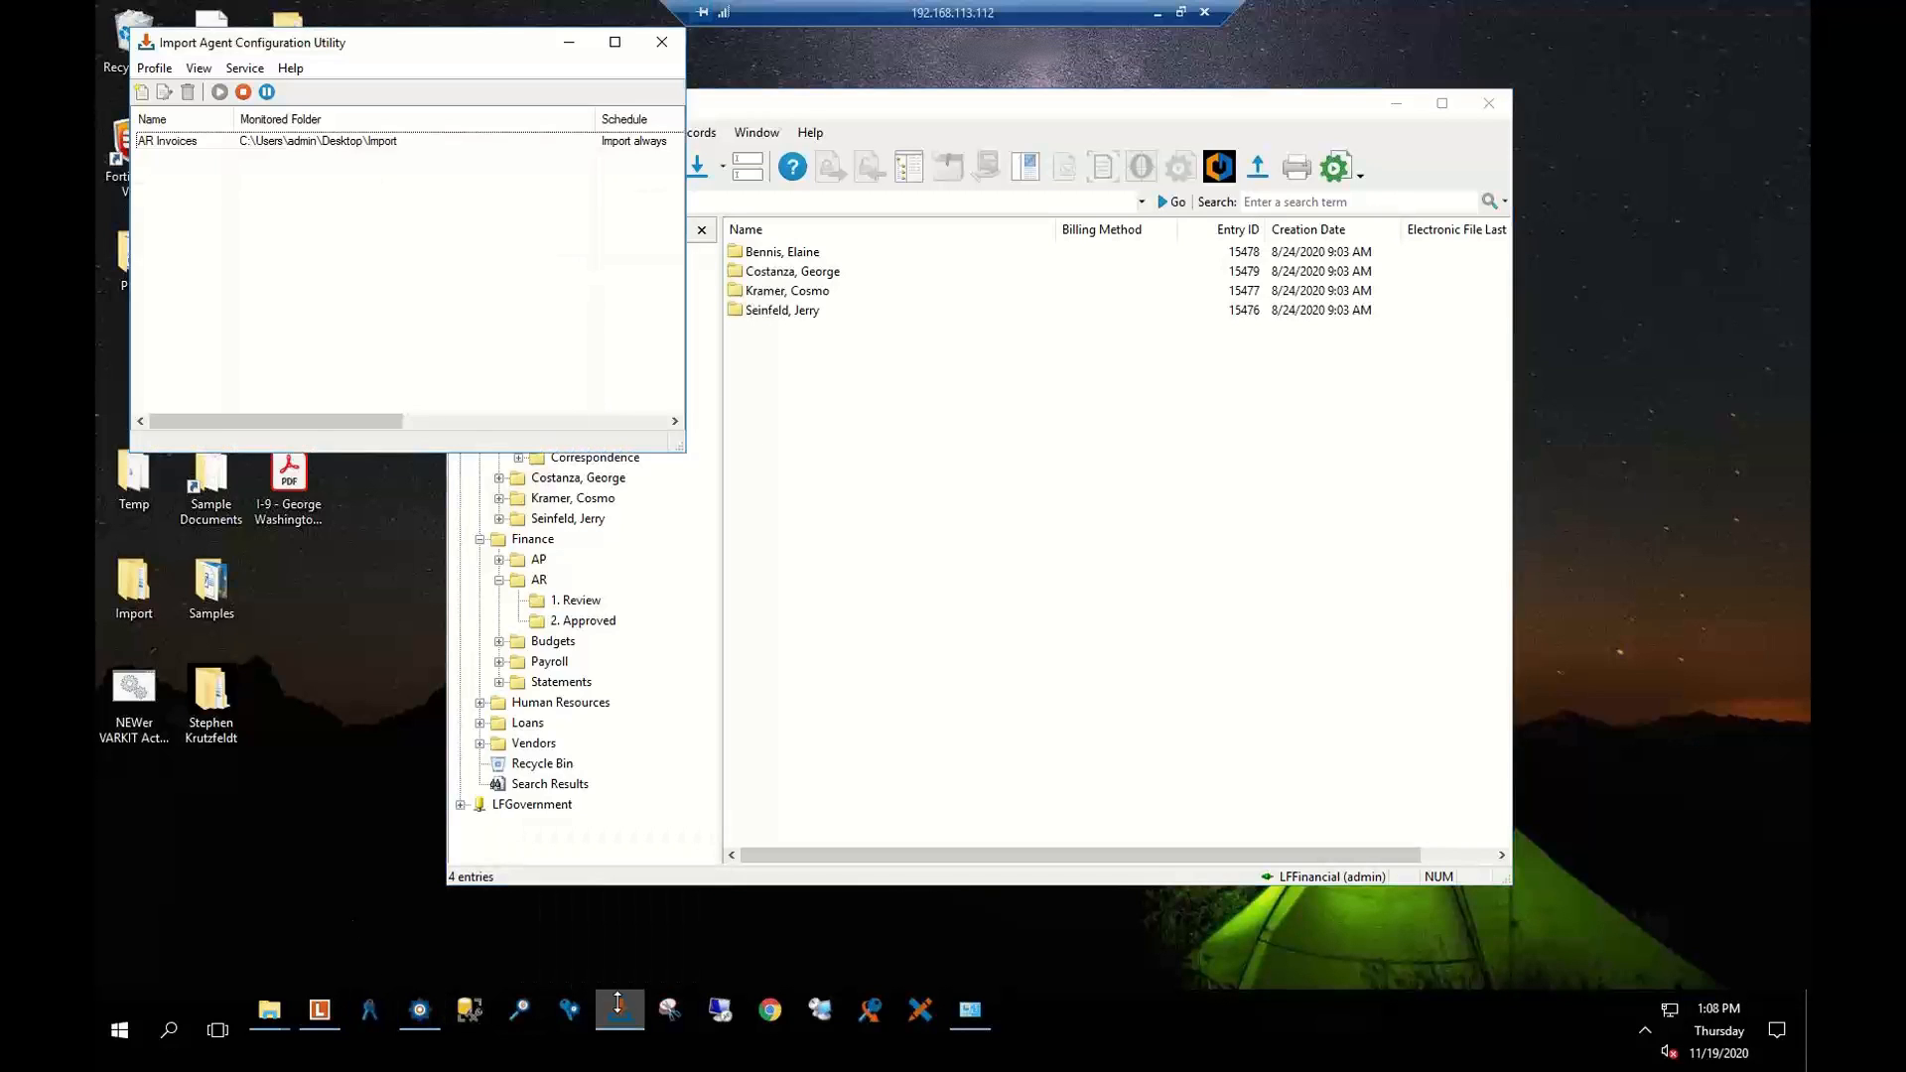
pyautogui.click(222, 141)
pyautogui.doubleClick(223, 140)
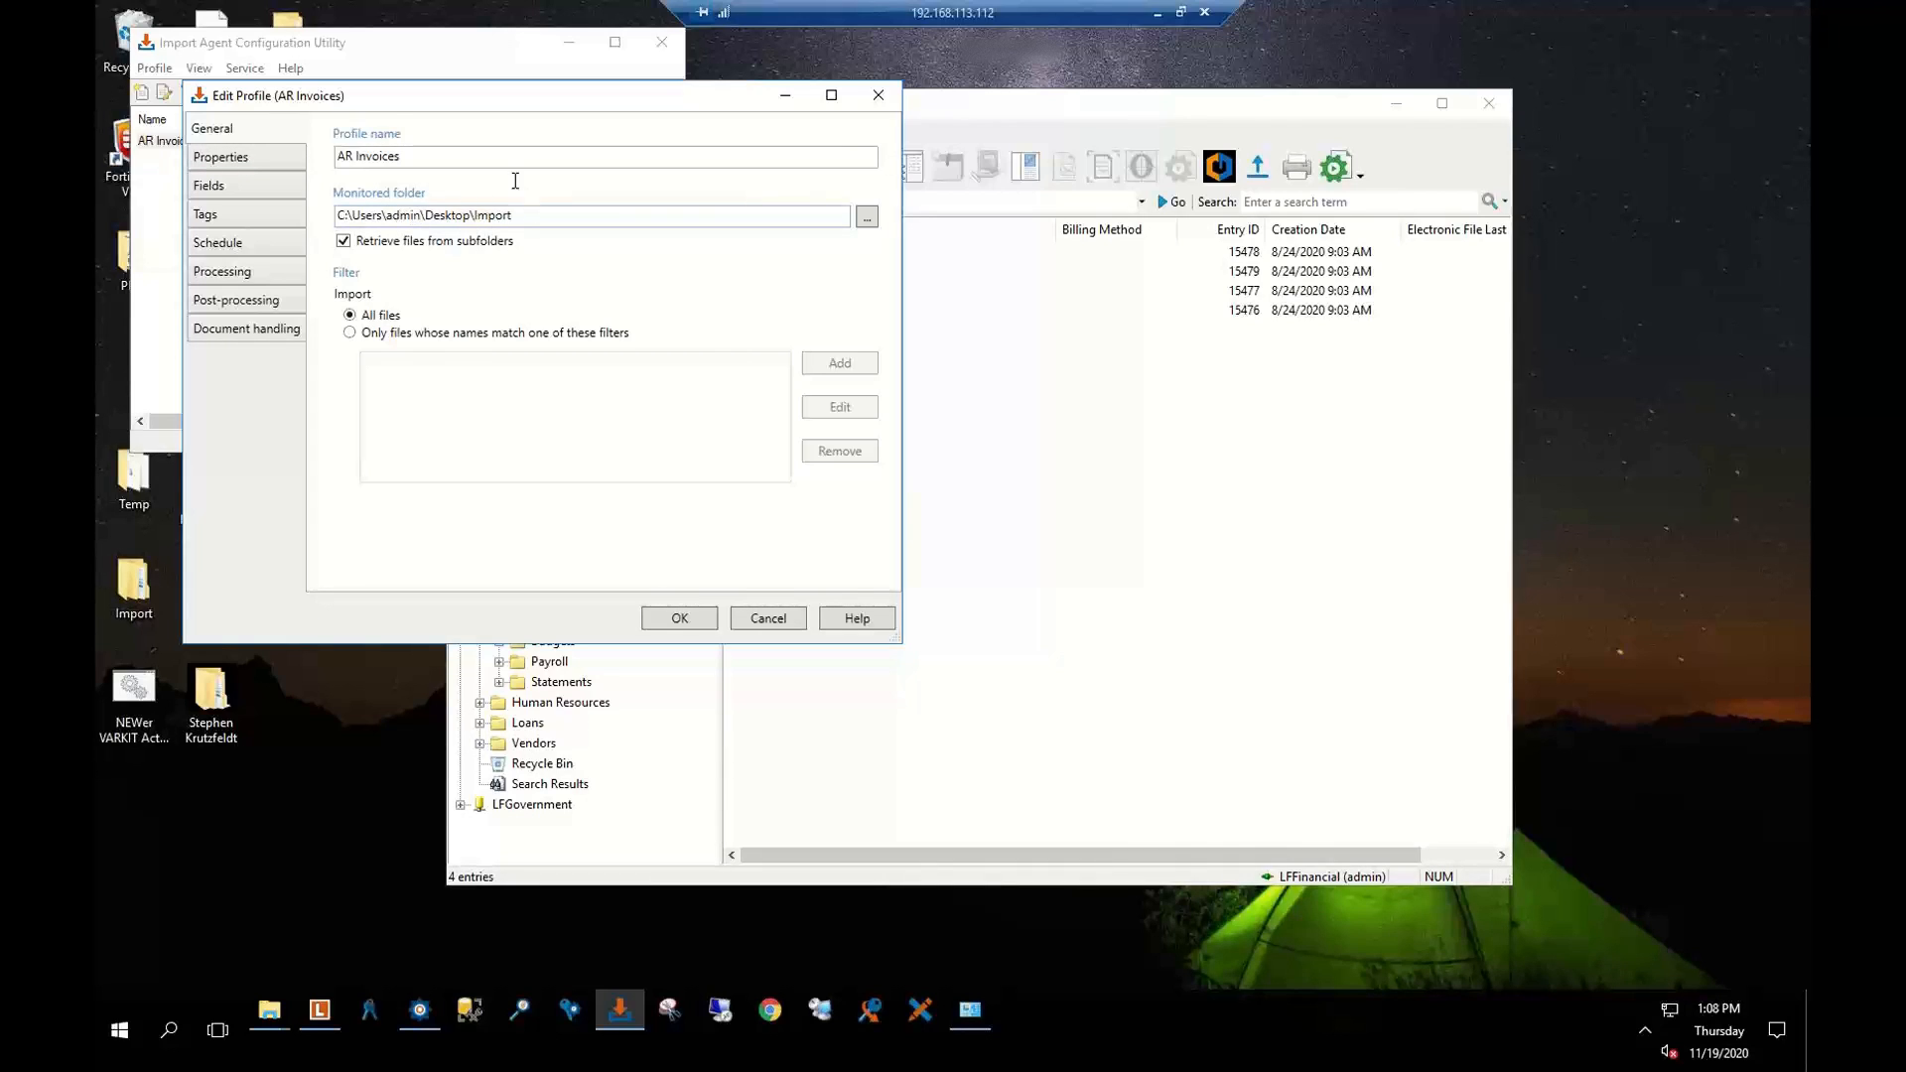
pyautogui.click(444, 40)
pyautogui.click(136, 591)
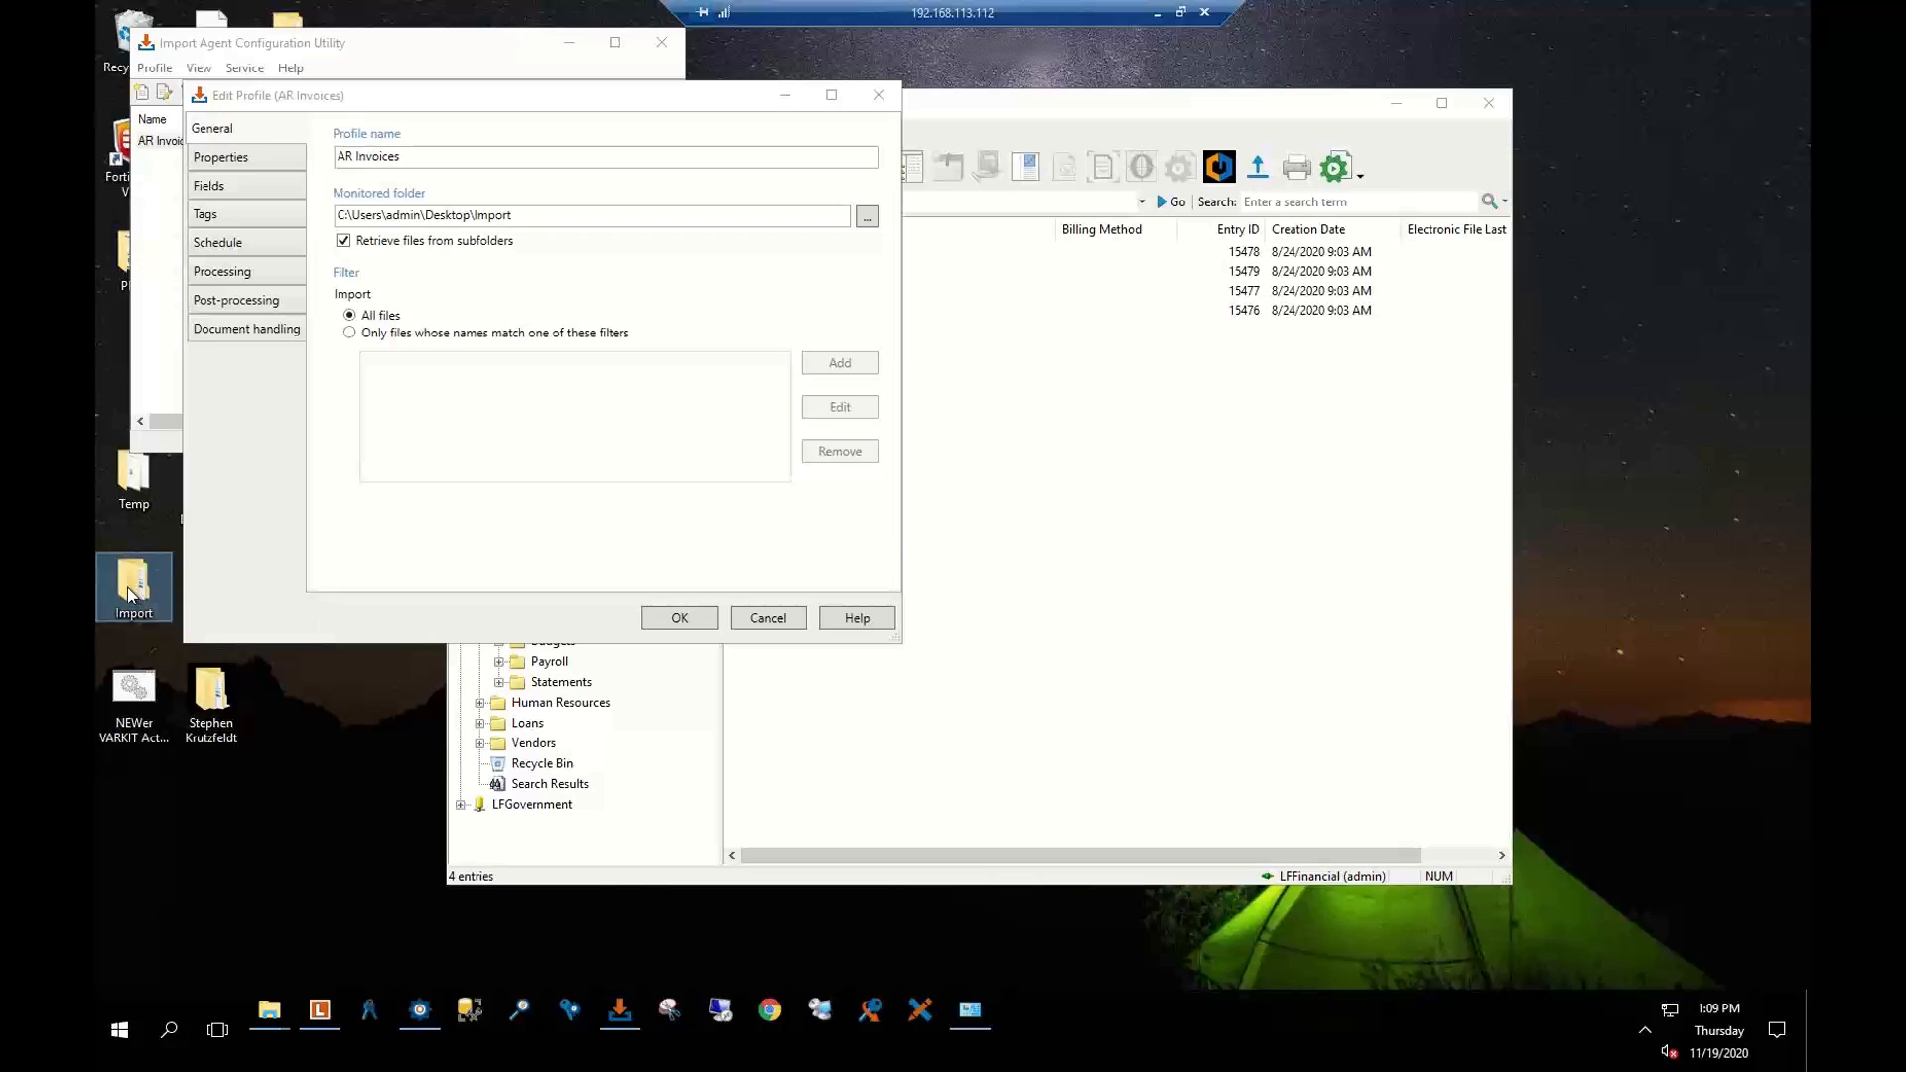
# Look over the profile's repository and general settings, ending on its document properties
pyautogui.click(224, 161)
pyautogui.click(230, 129)
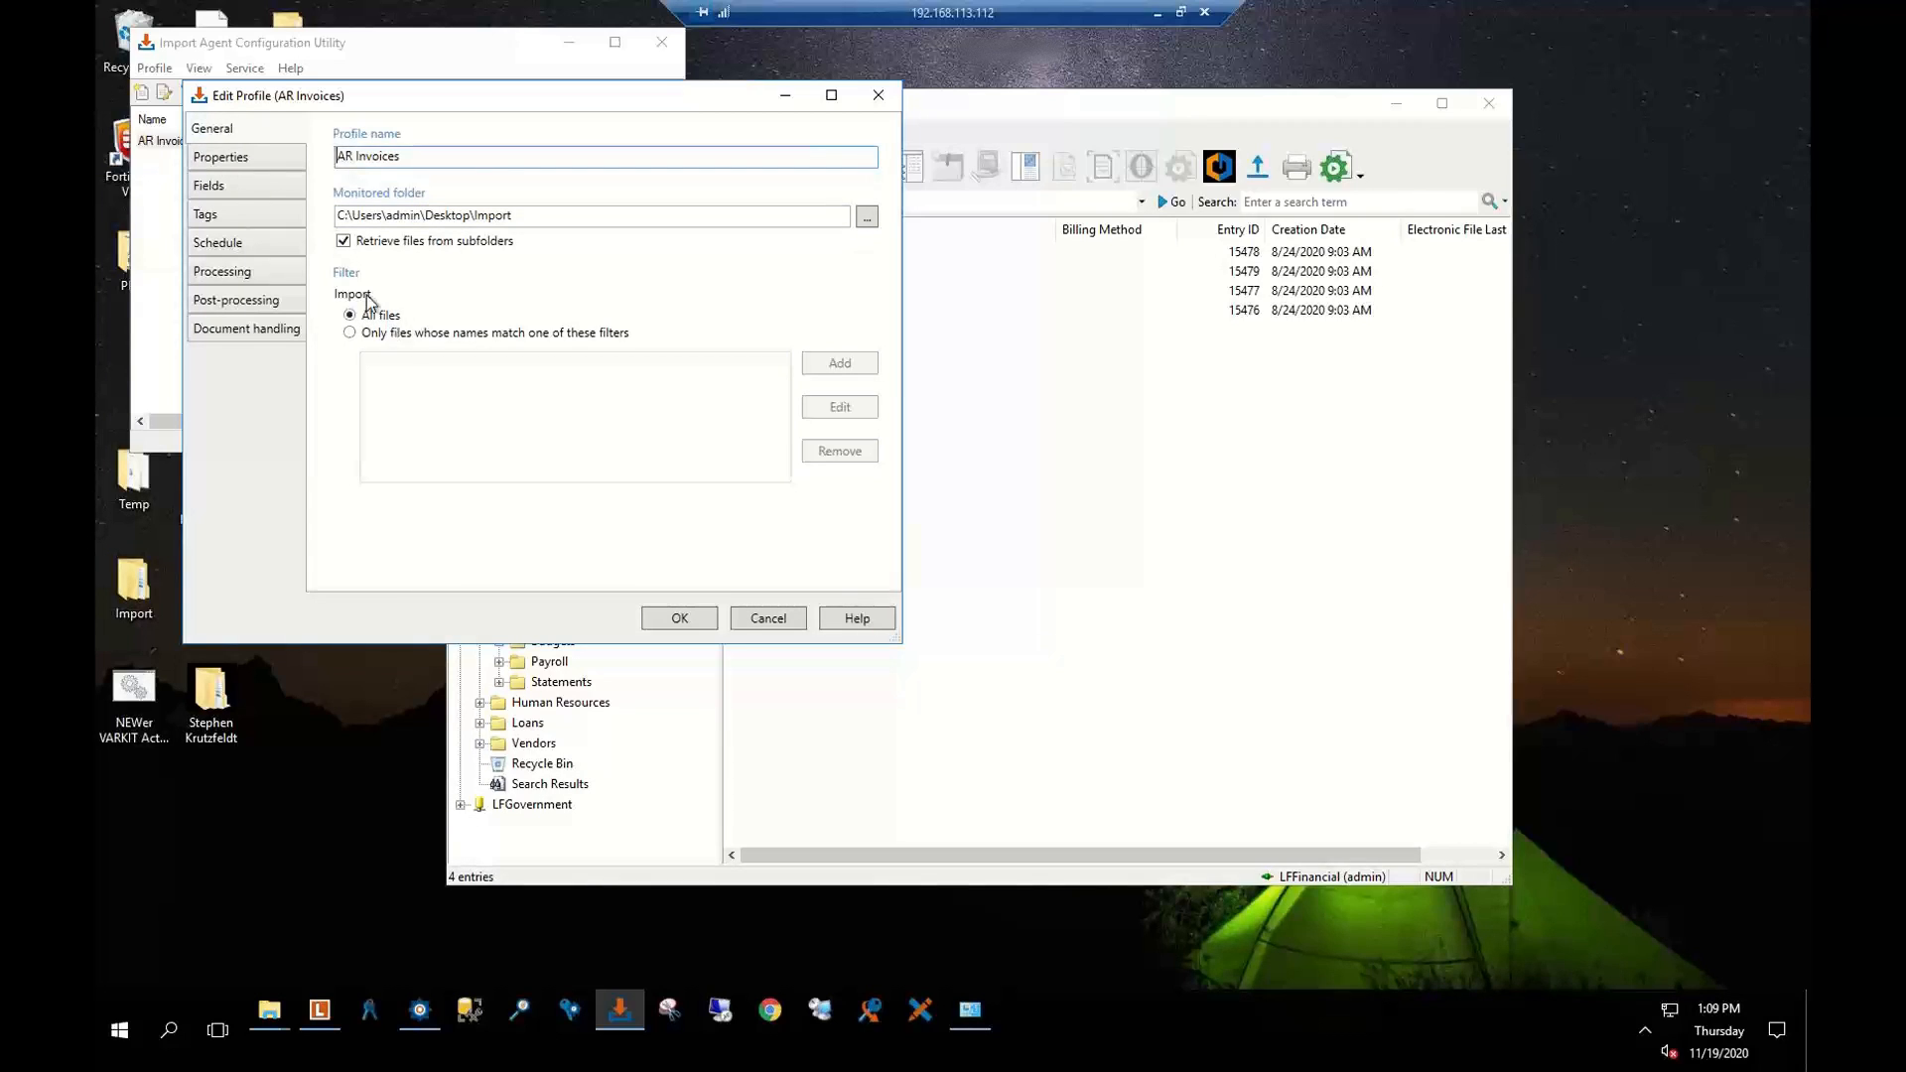
pyautogui.click(218, 157)
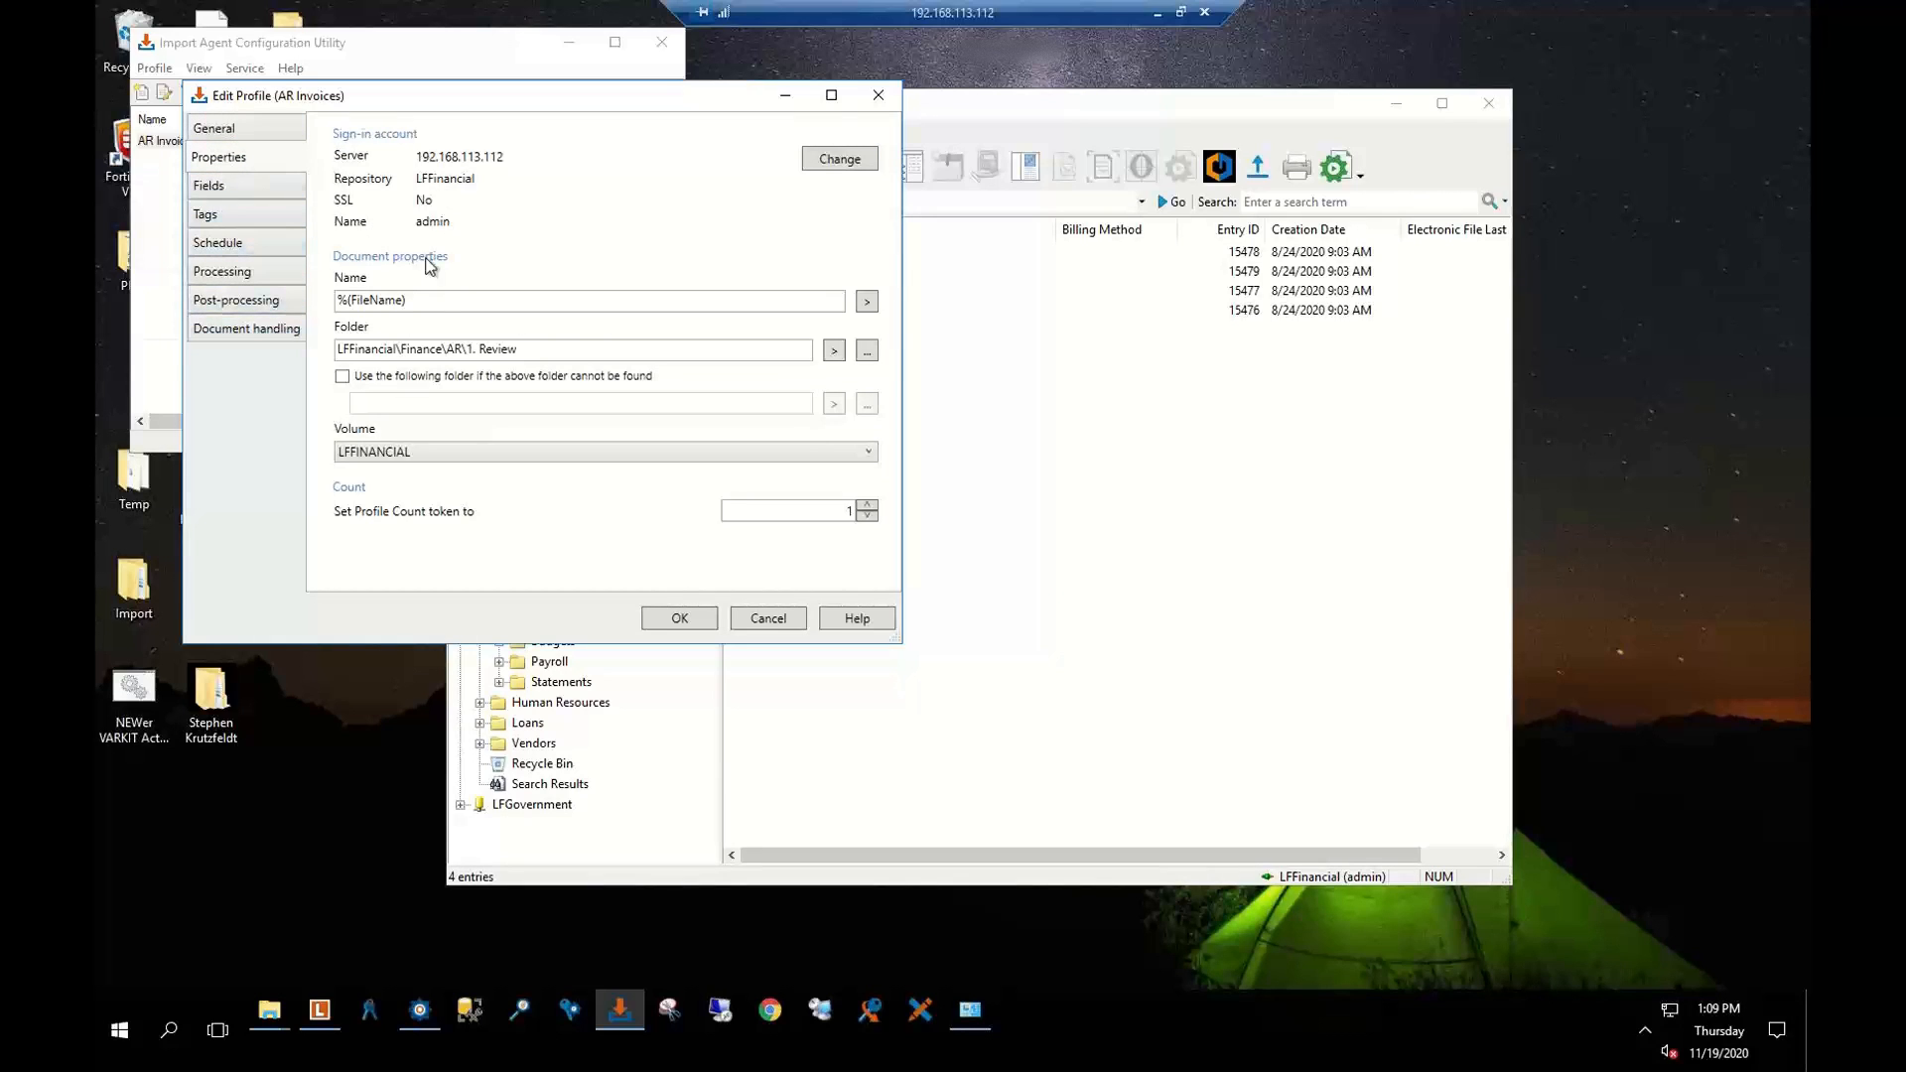
# Inspect the document name tokens and keep 1. Review as the destination repository folder
pyautogui.click(420, 306)
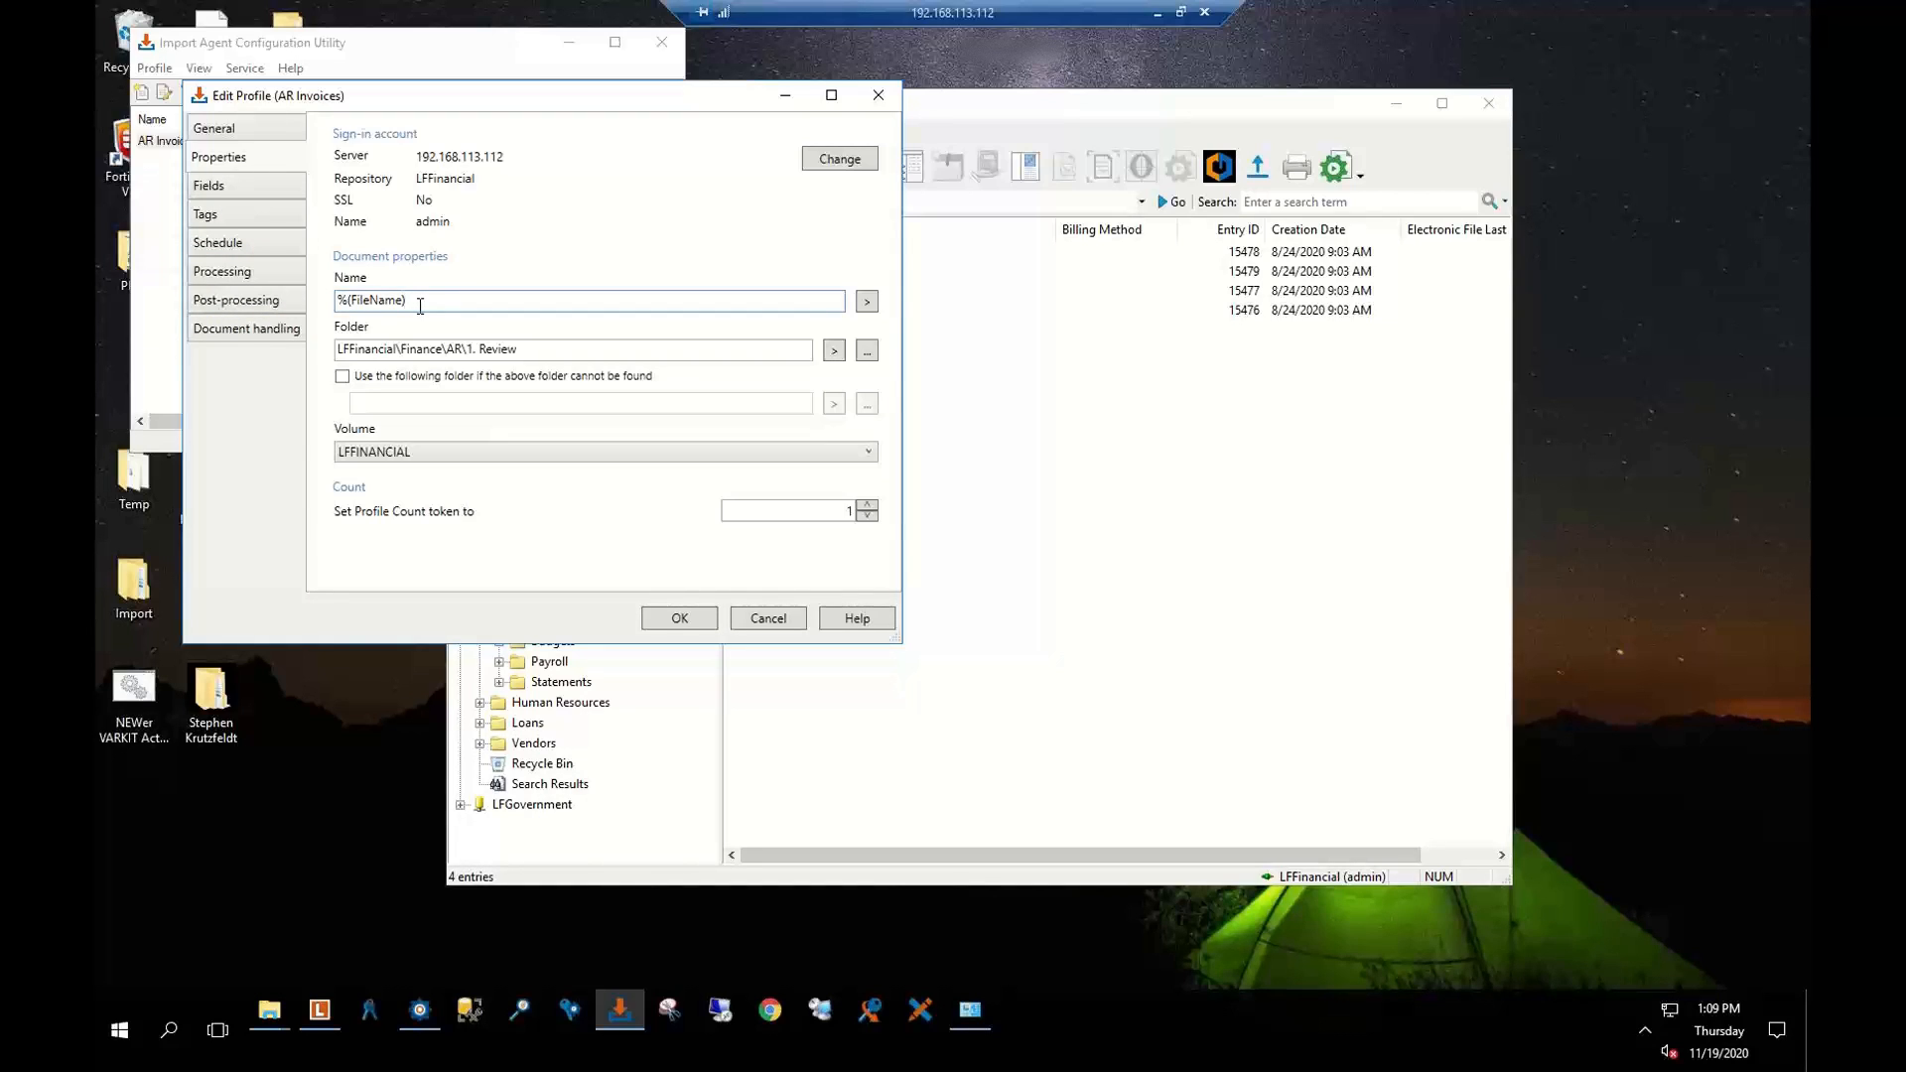
pyautogui.click(867, 302)
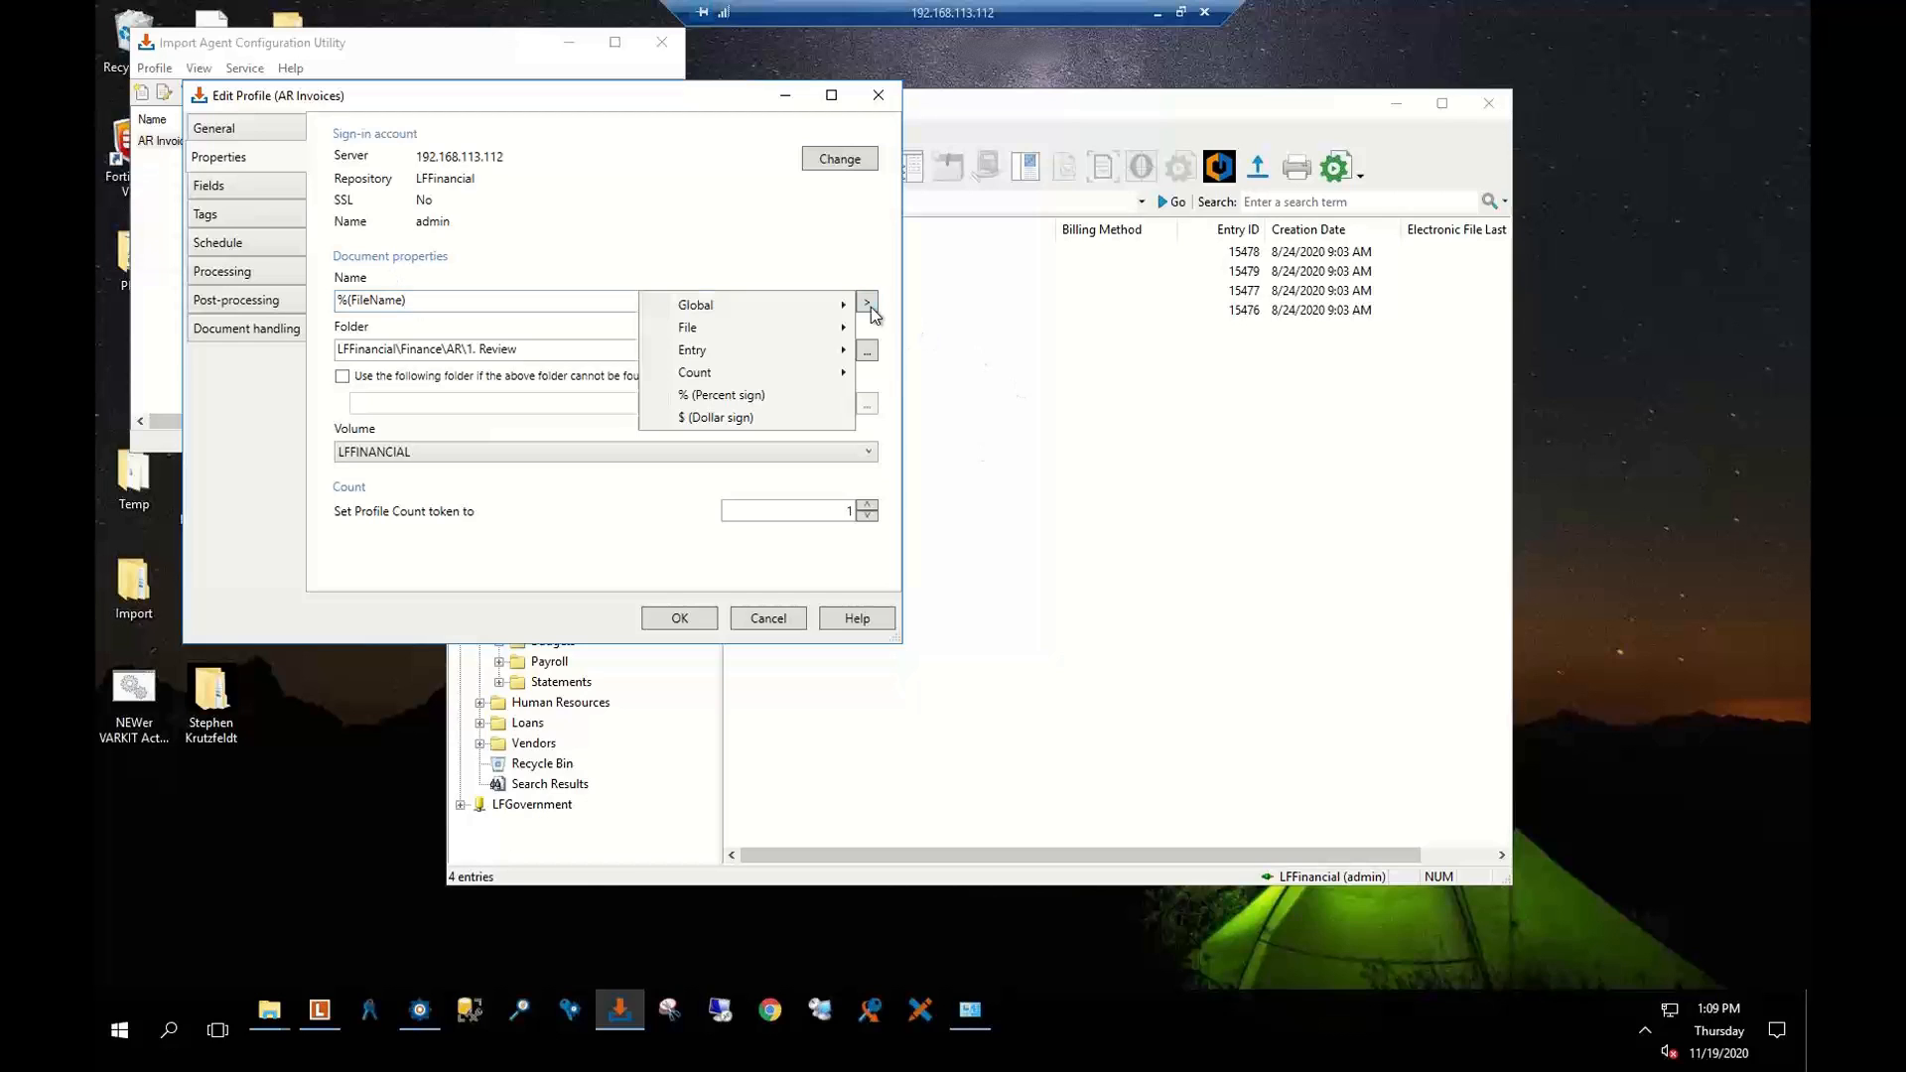
pyautogui.click(590, 295)
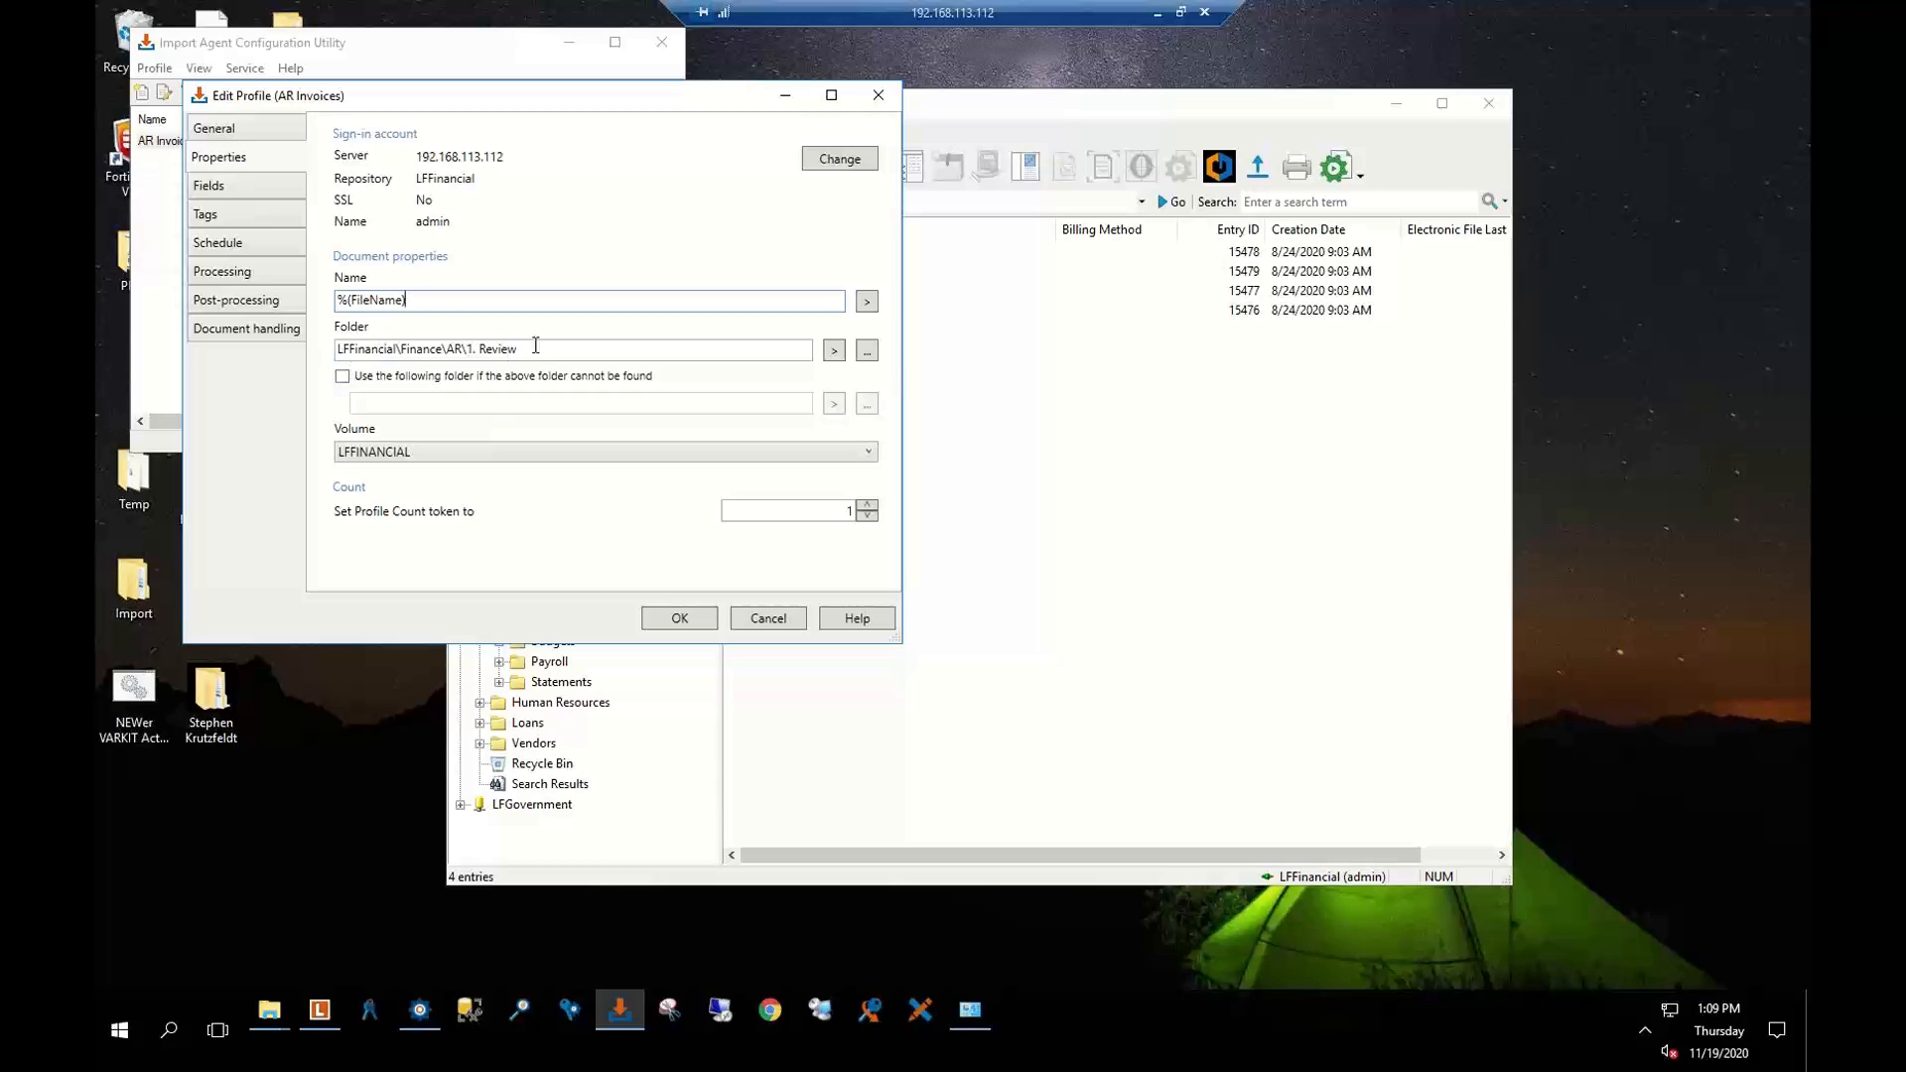
pyautogui.click(872, 355)
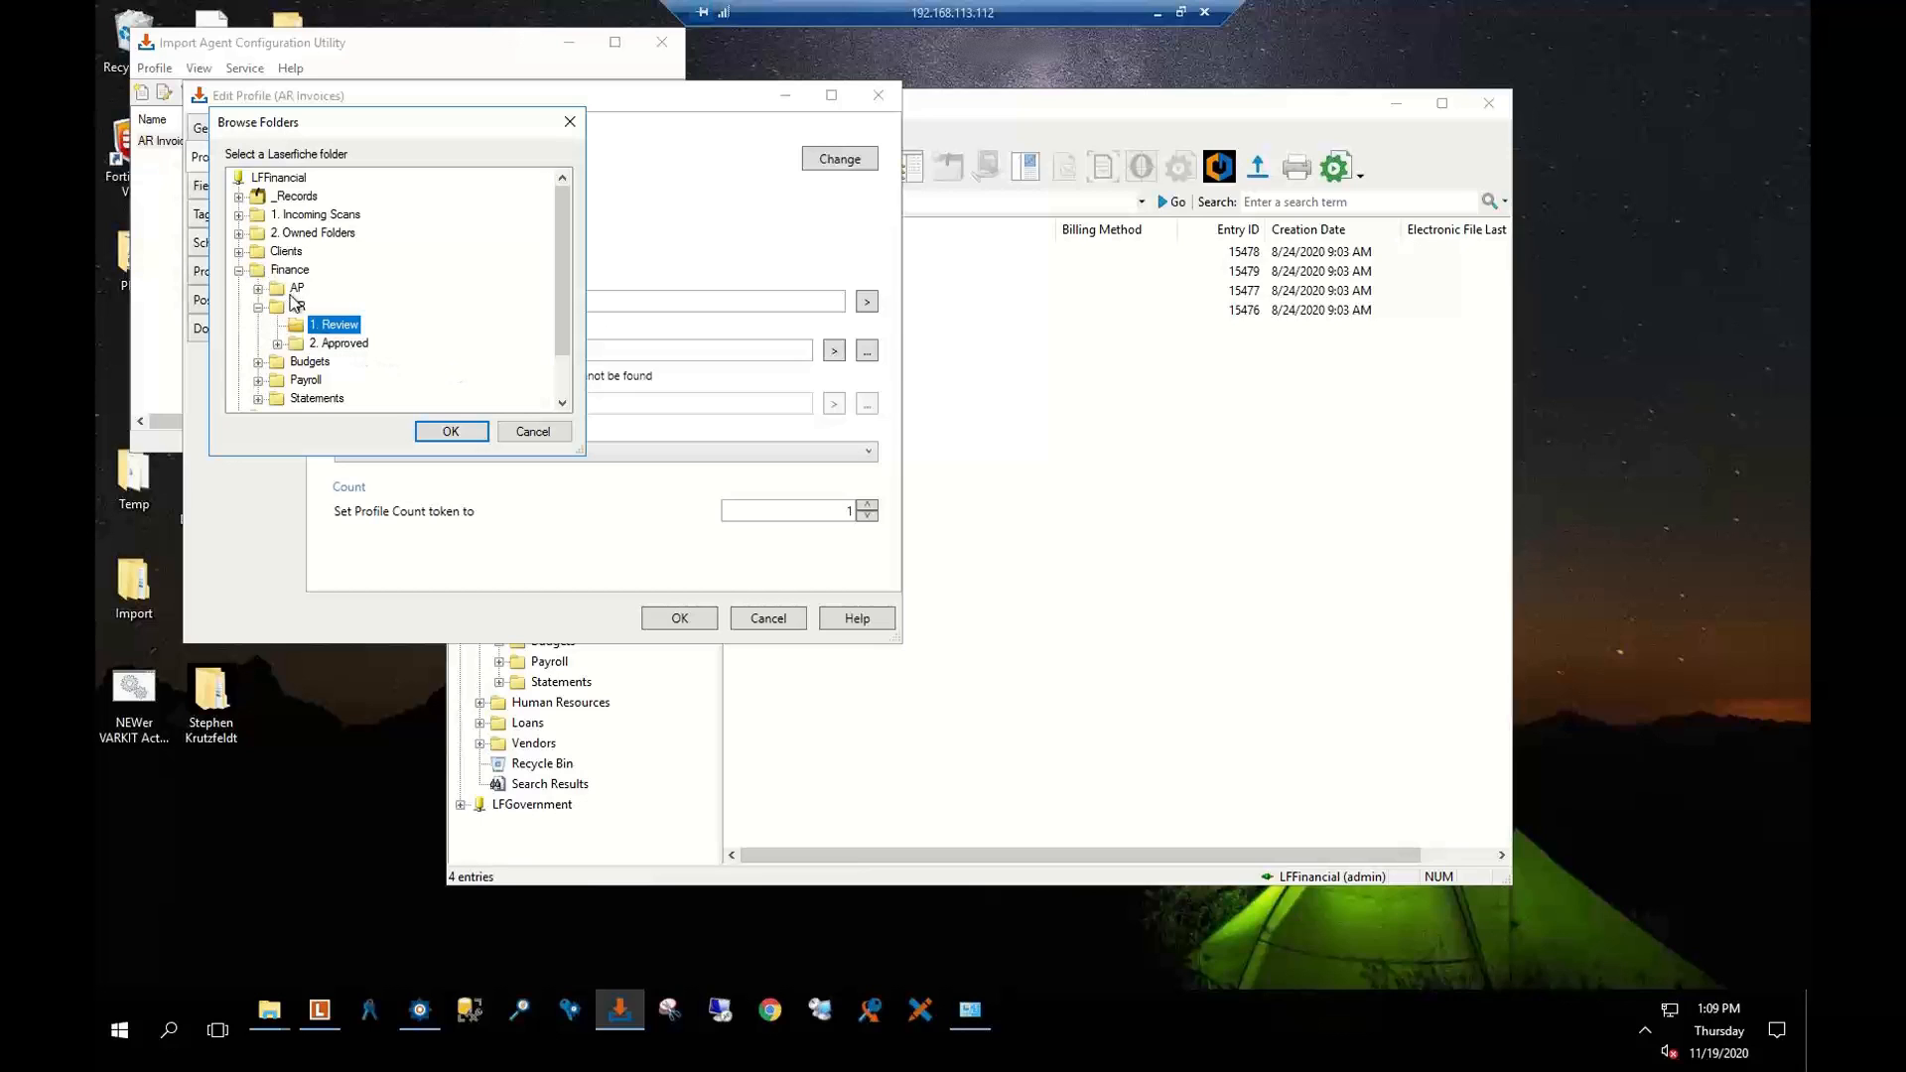
pyautogui.click(470, 430)
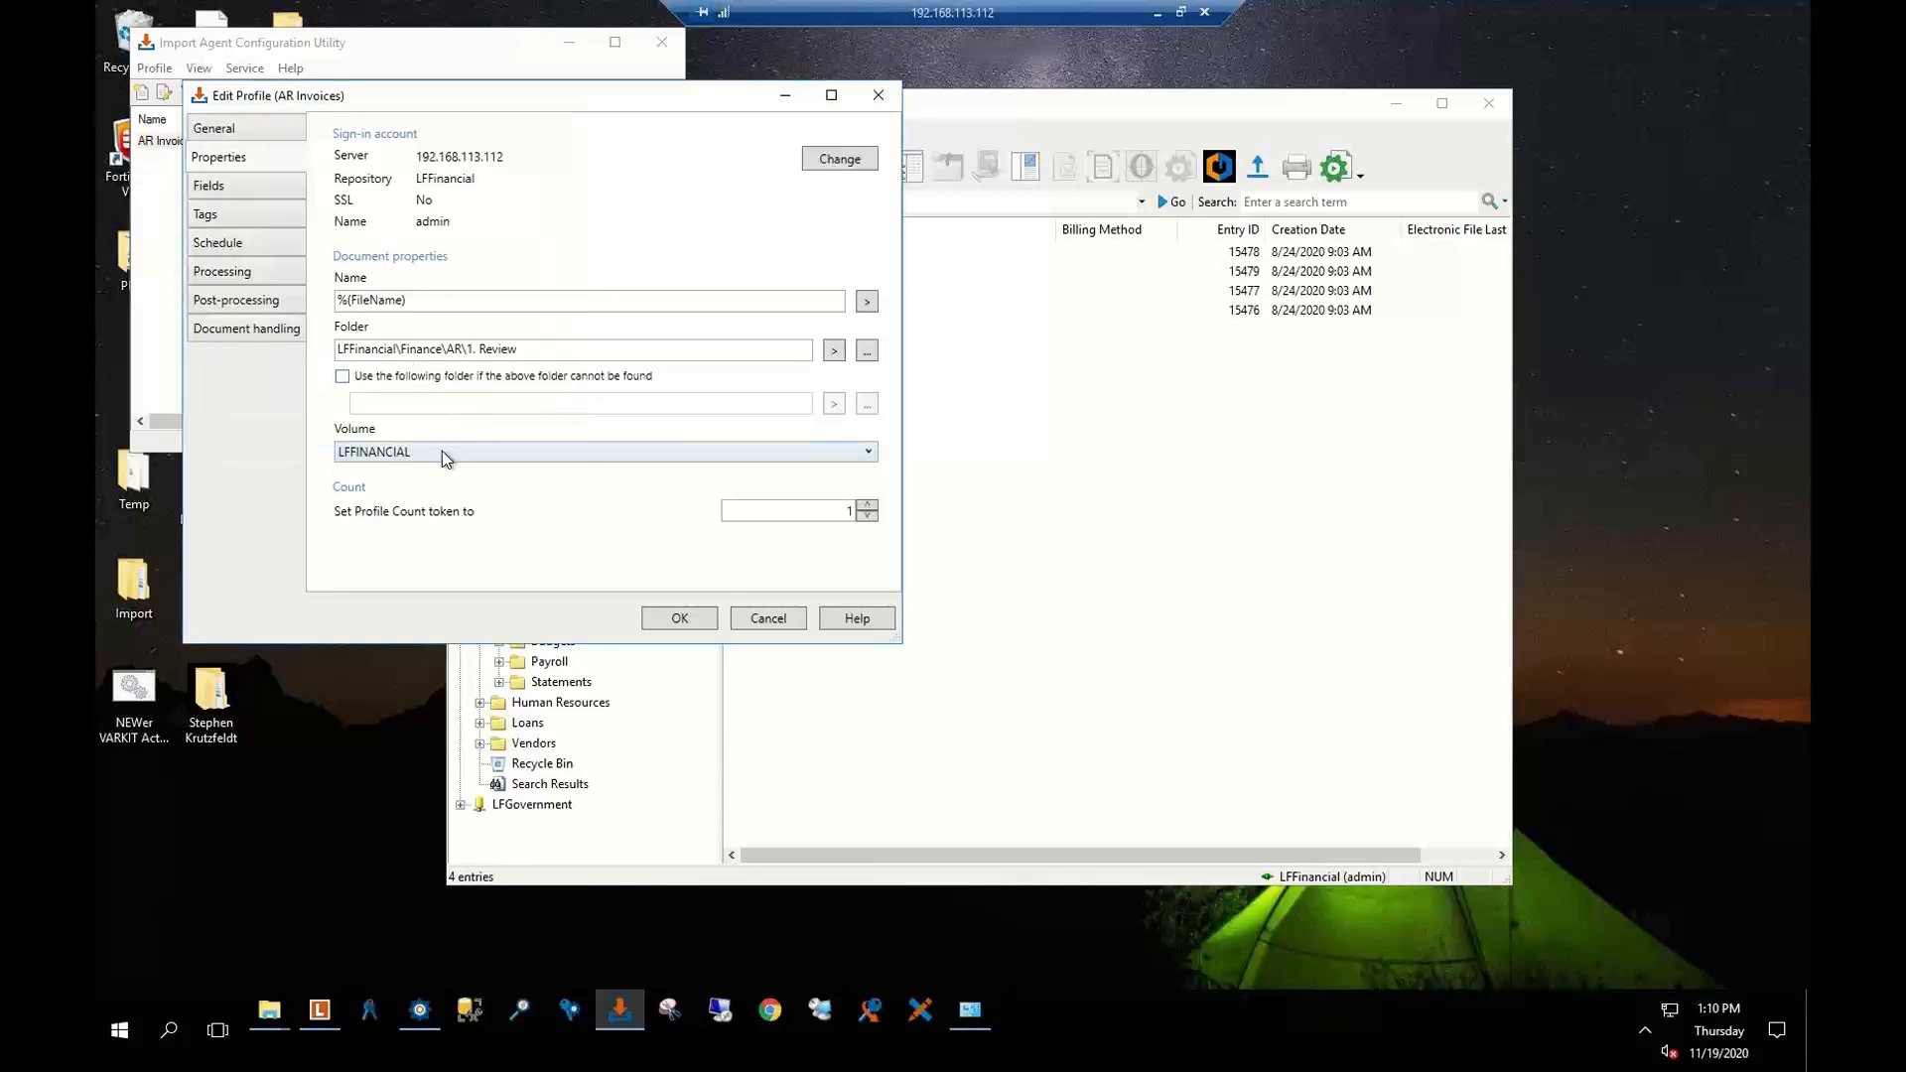
pyautogui.click(219, 188)
# Glance at the Tags page, then review Fields: AR - Invoice template, Invoice Number %(ID), Pending Review
pyautogui.click(222, 214)
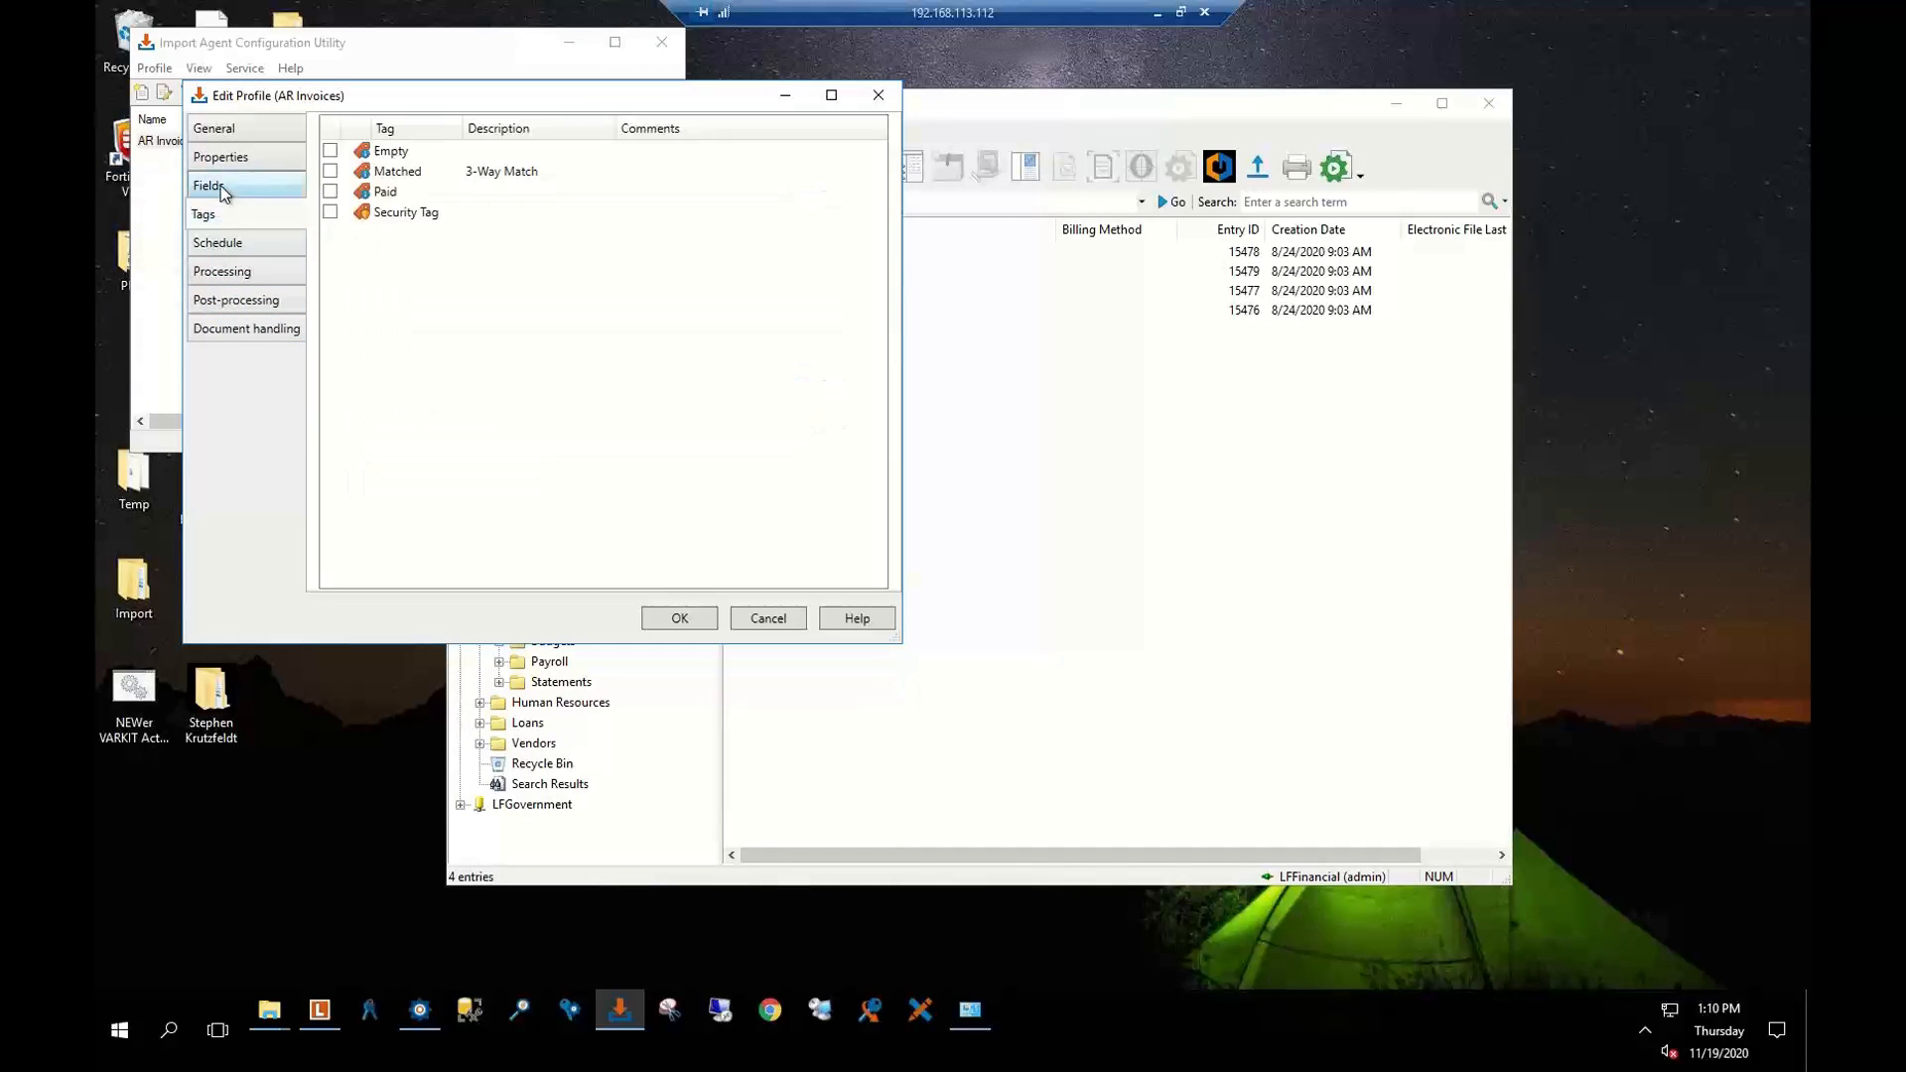
pyautogui.click(220, 191)
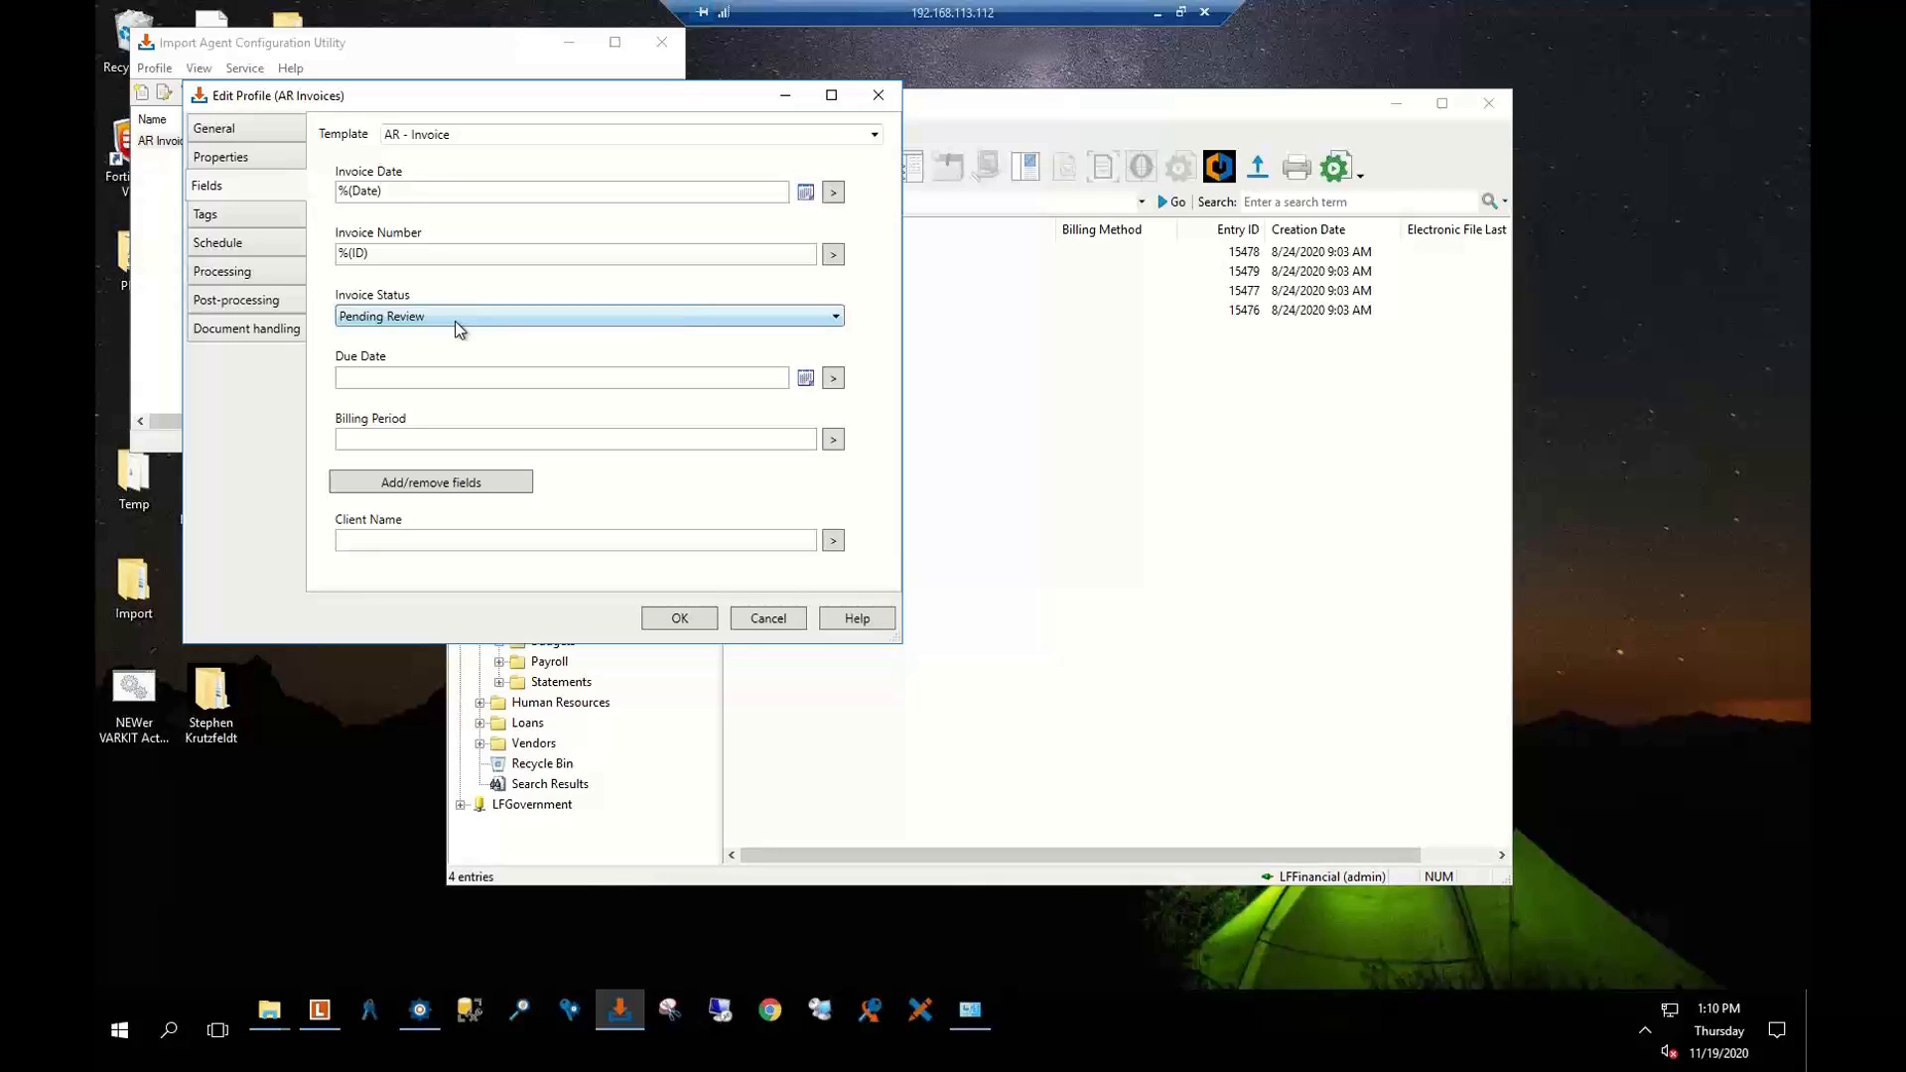
# Compare the profile's Tags and Schedule pages, then view the text generation and PDF processing options
pyautogui.click(264, 247)
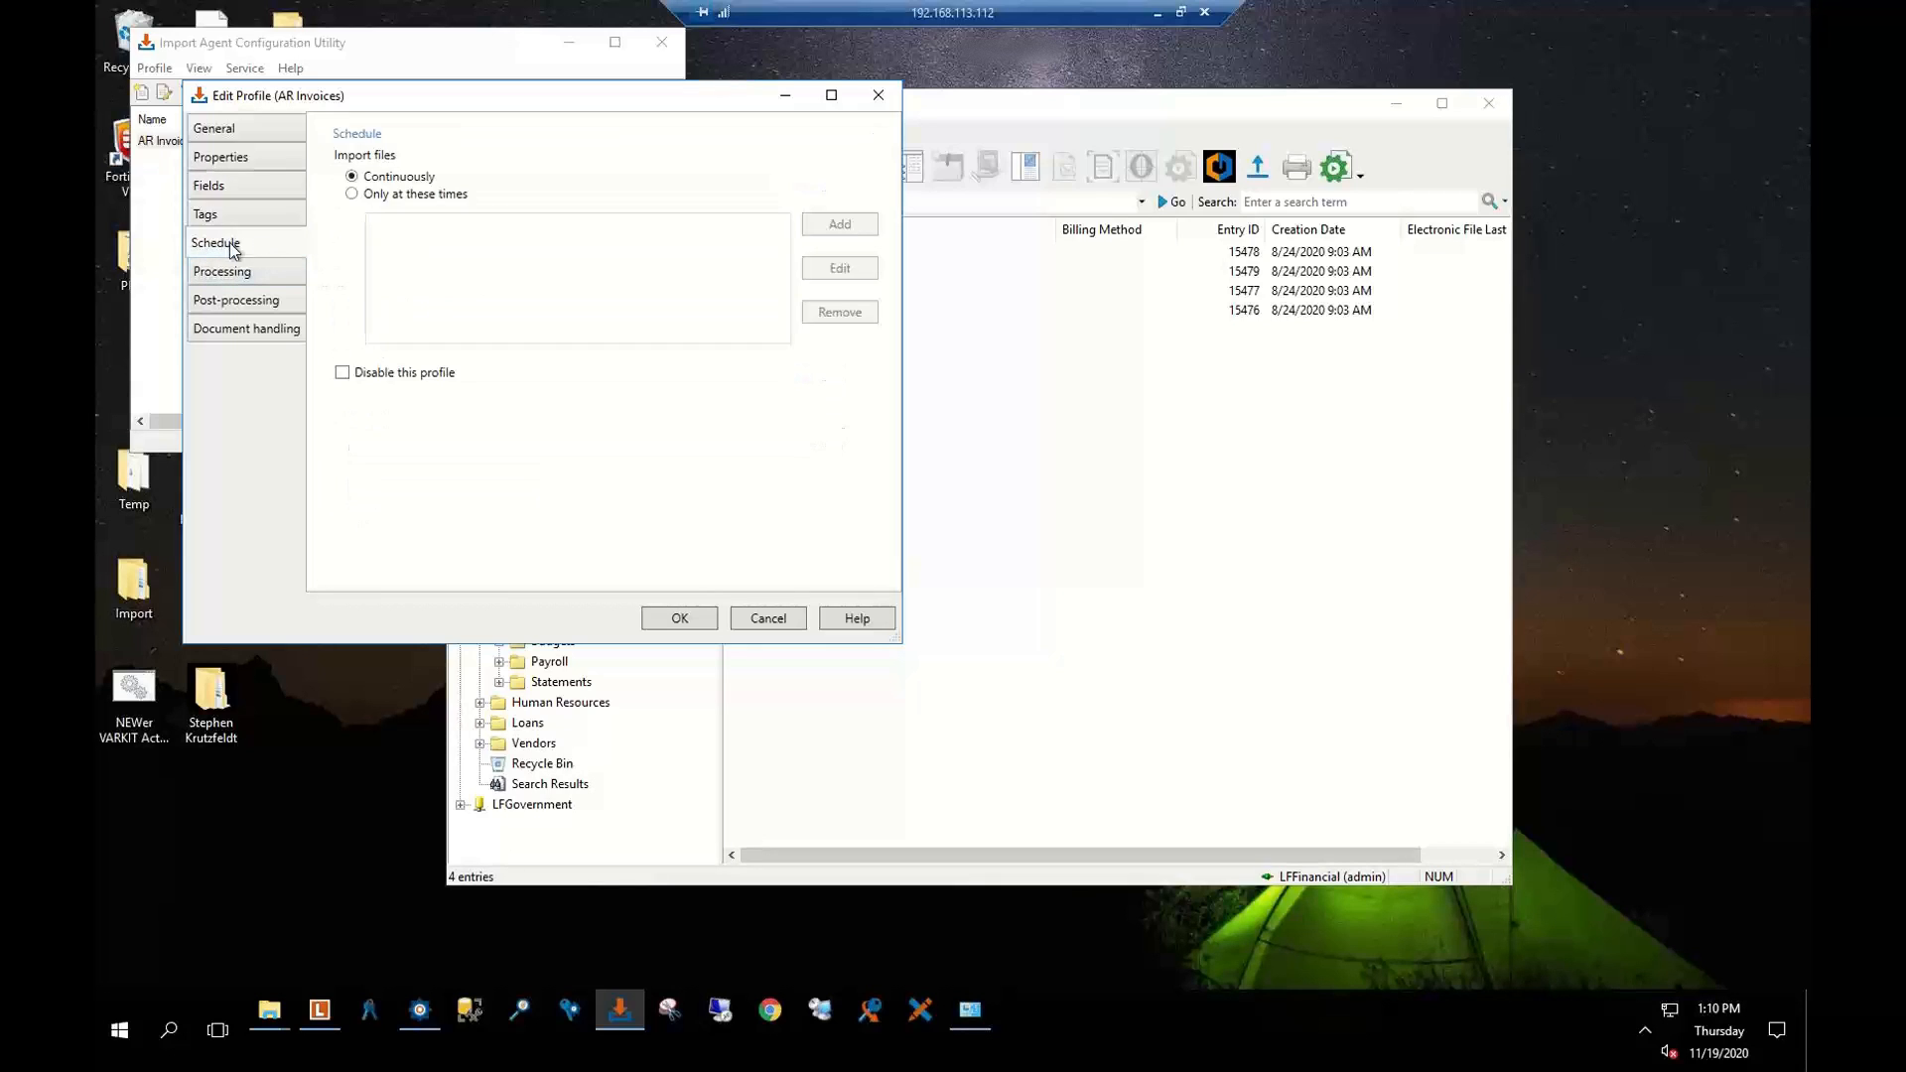
pyautogui.click(219, 222)
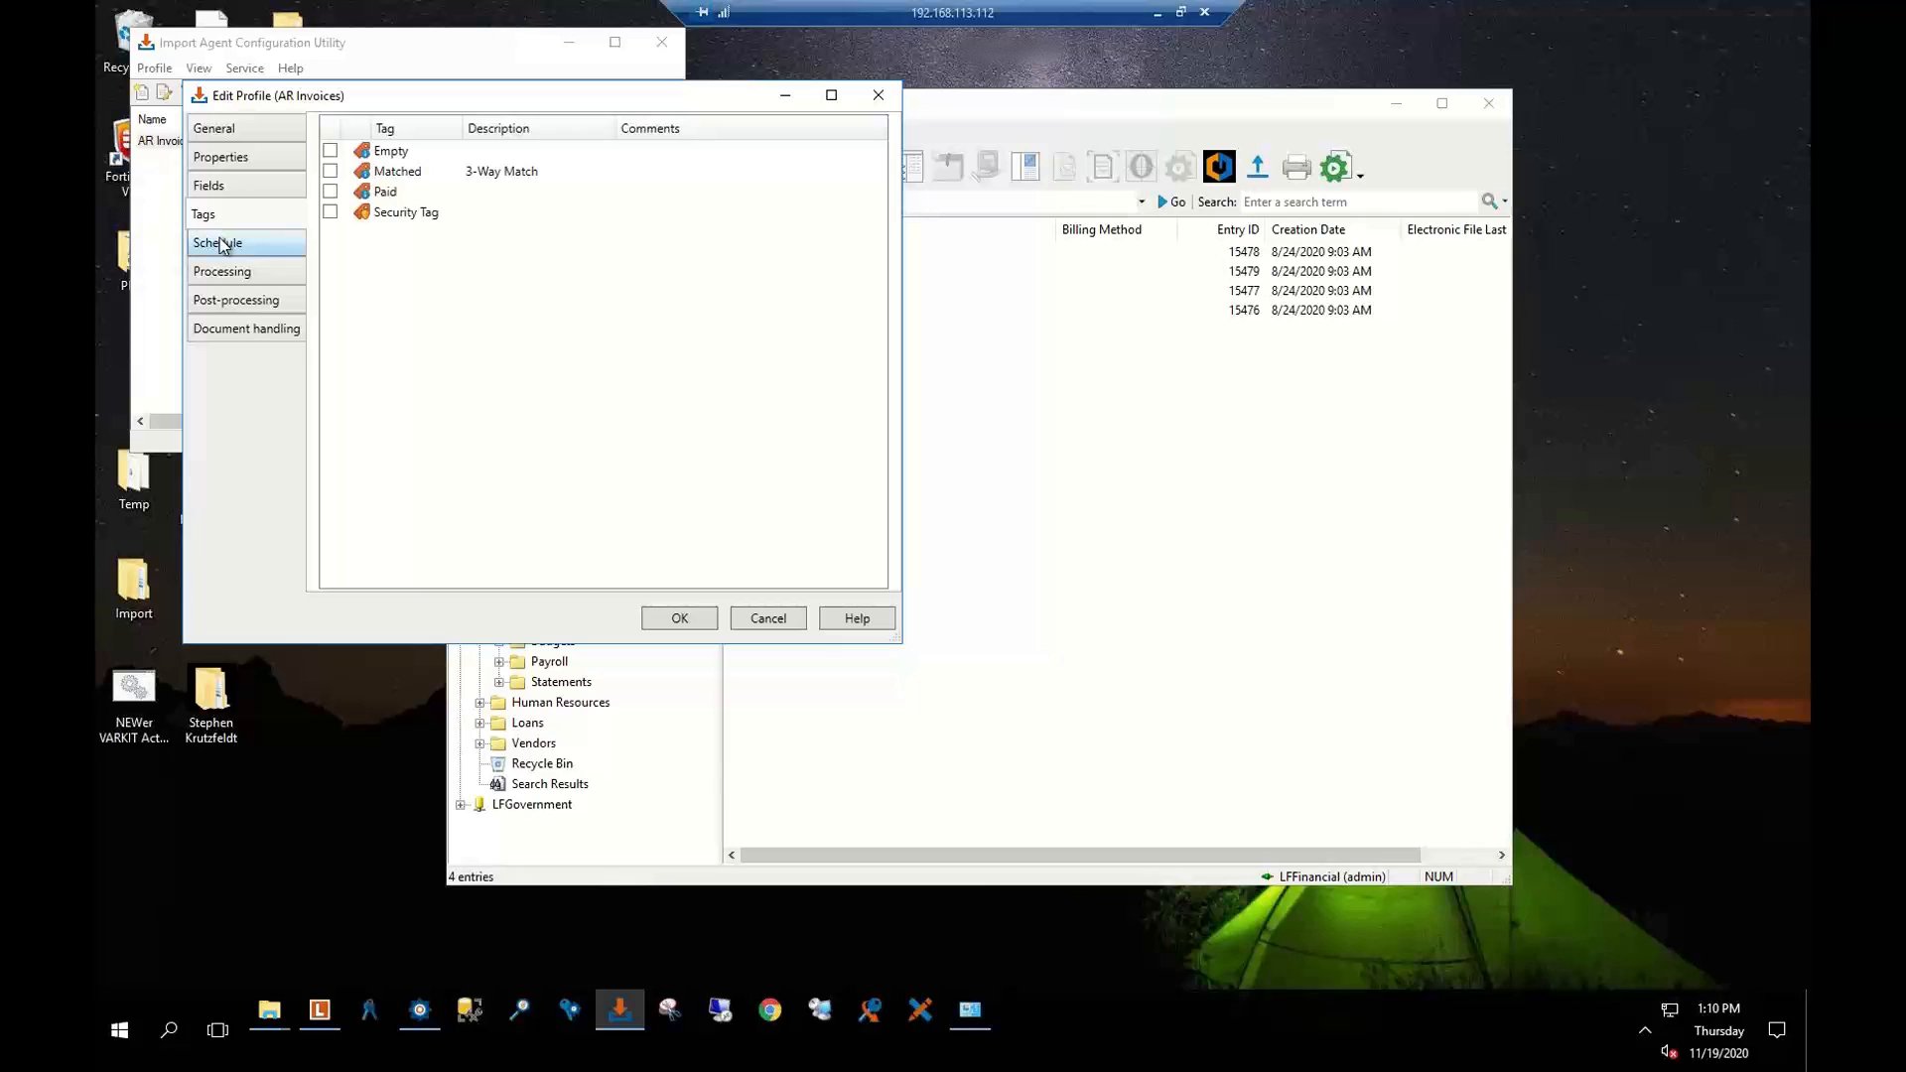
pyautogui.click(219, 244)
pyautogui.click(220, 219)
pyautogui.click(248, 242)
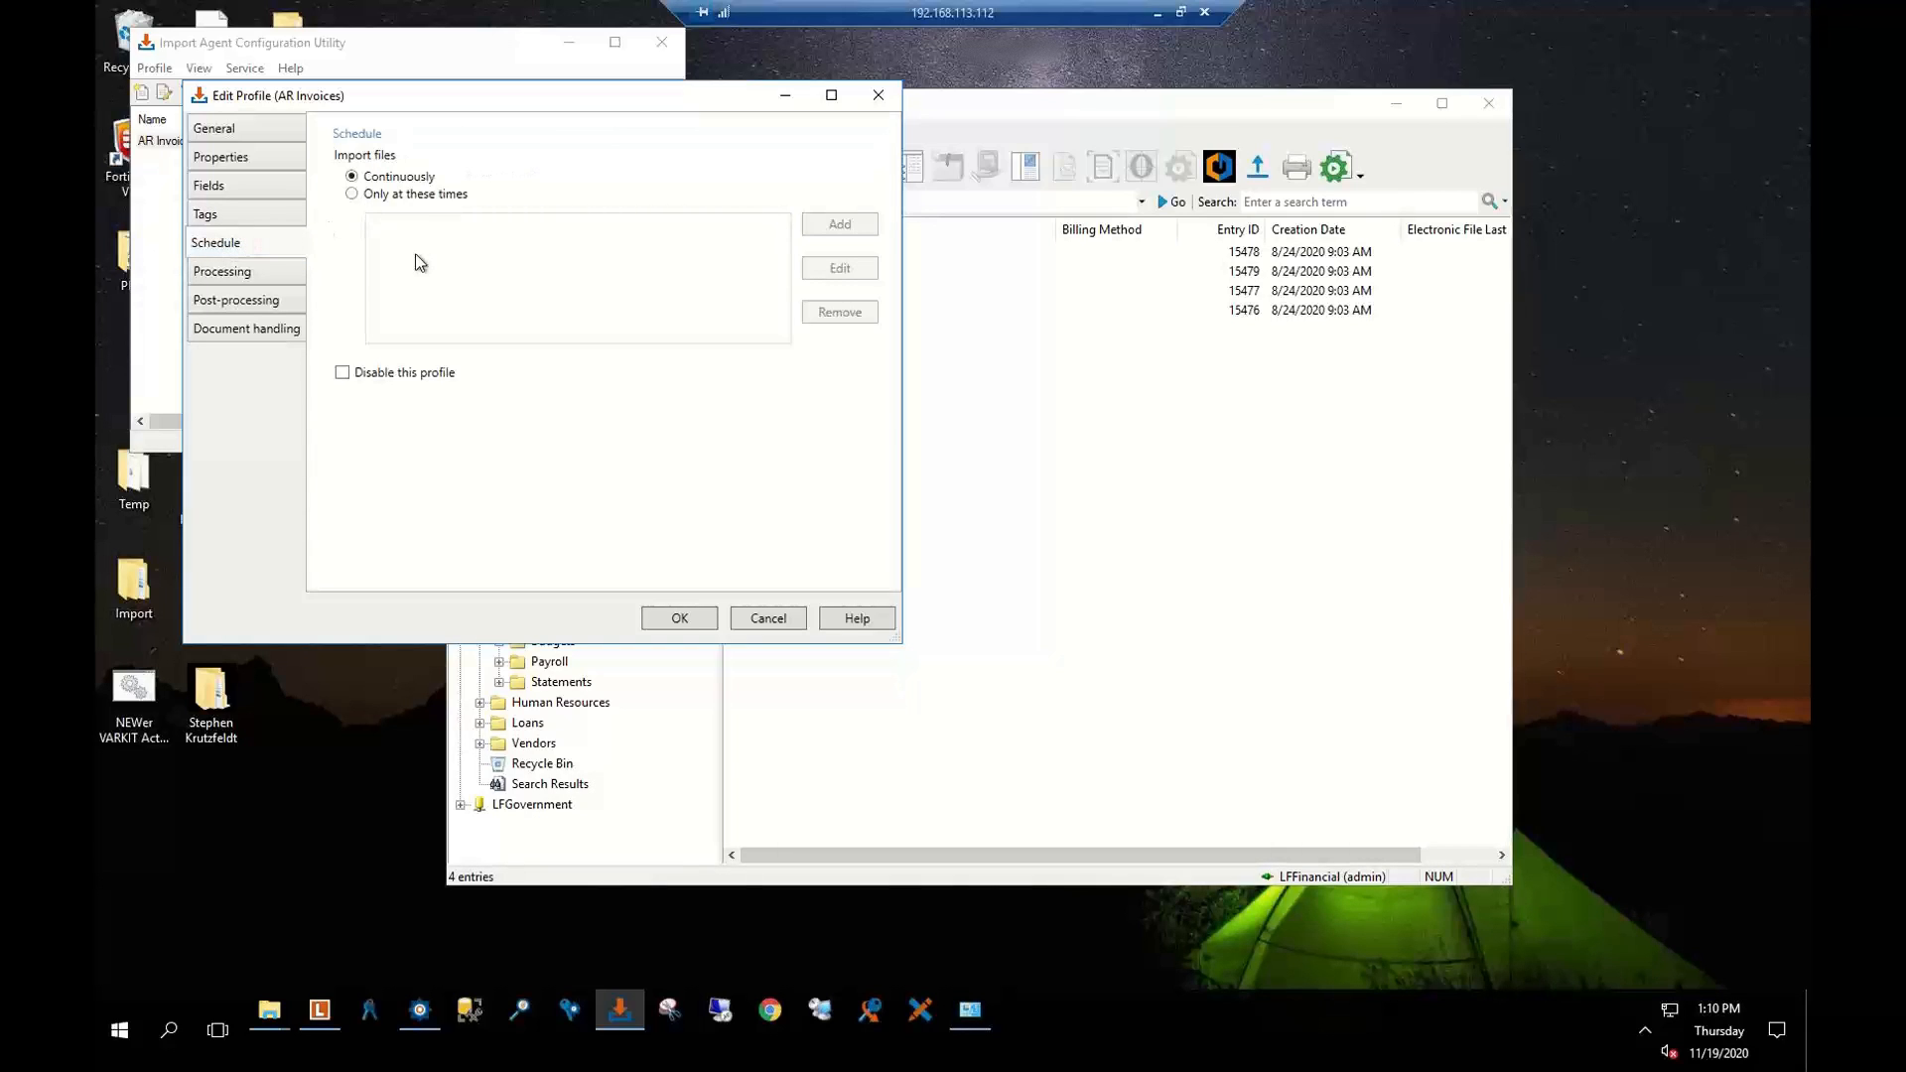
pyautogui.click(230, 272)
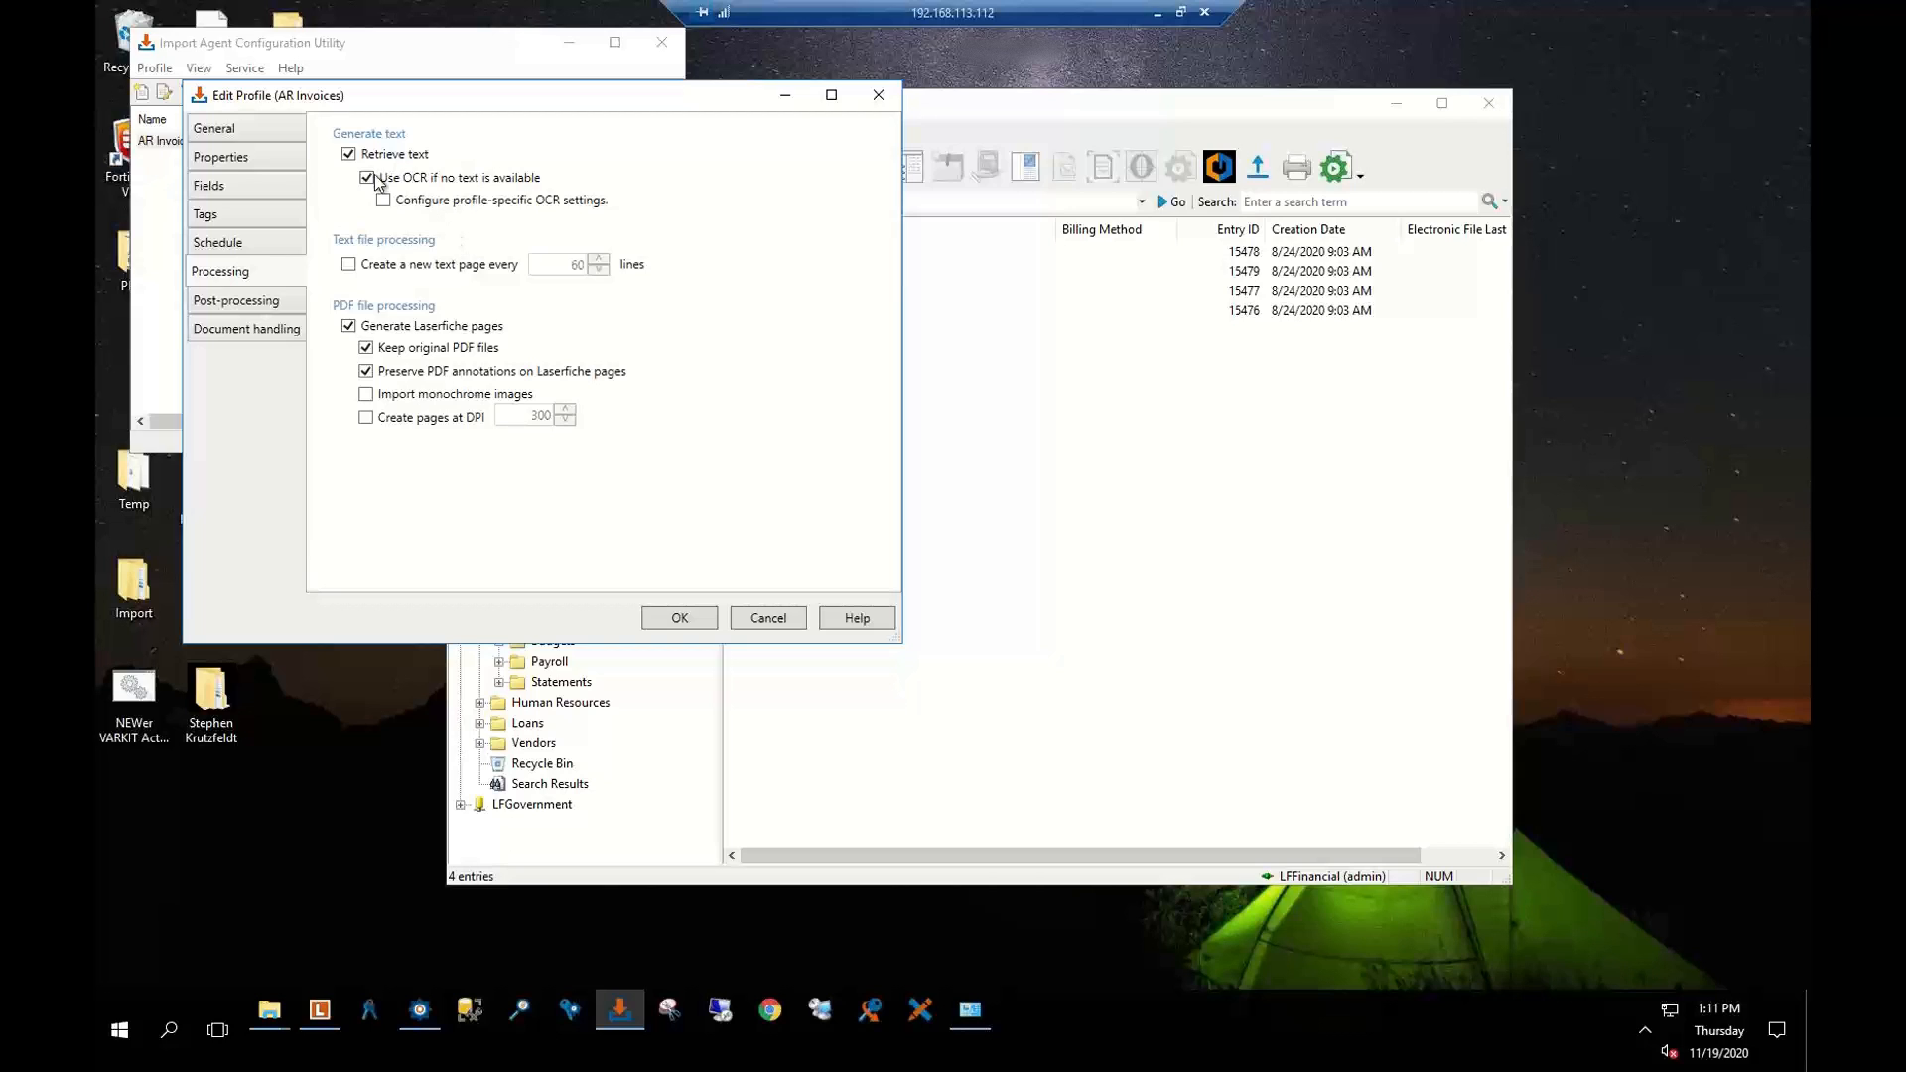
# Keep source files moving to the Processed folder after import and review same-name document handling
pyautogui.click(212, 310)
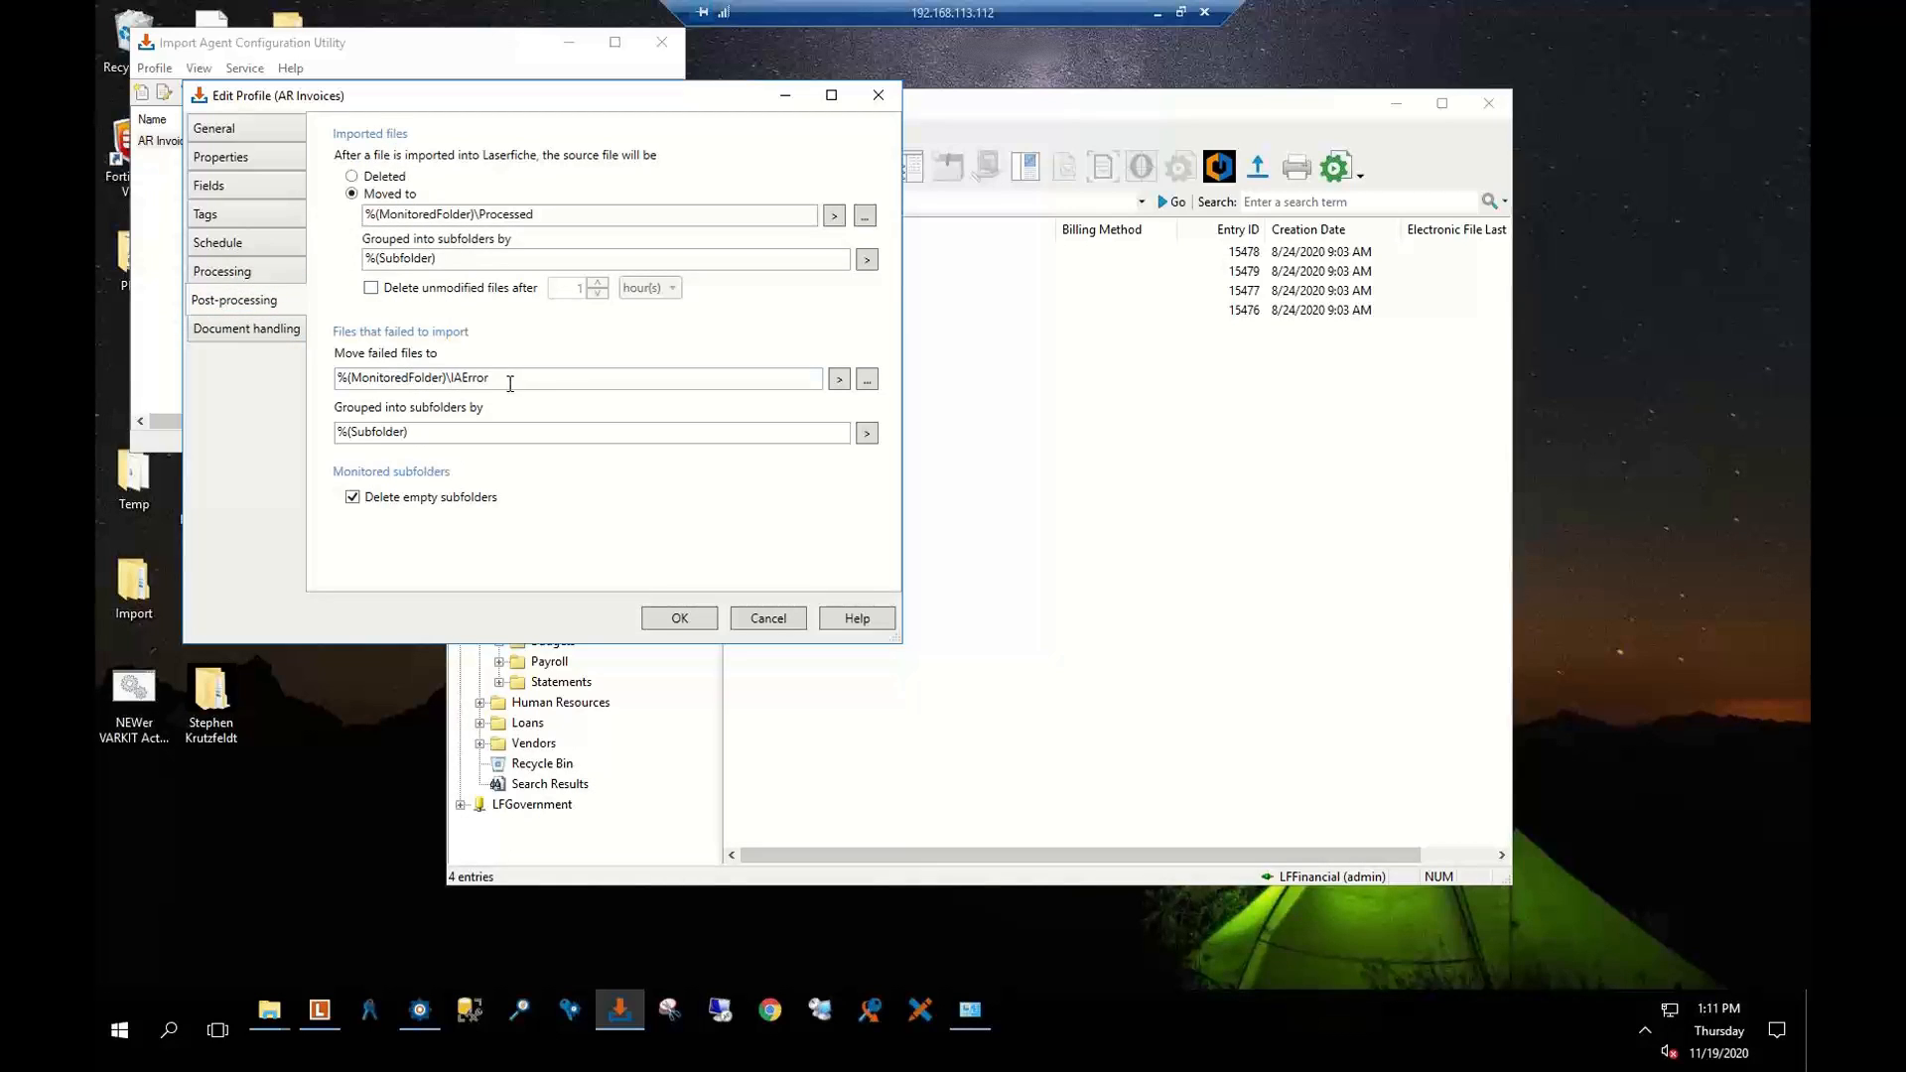
pyautogui.click(356, 179)
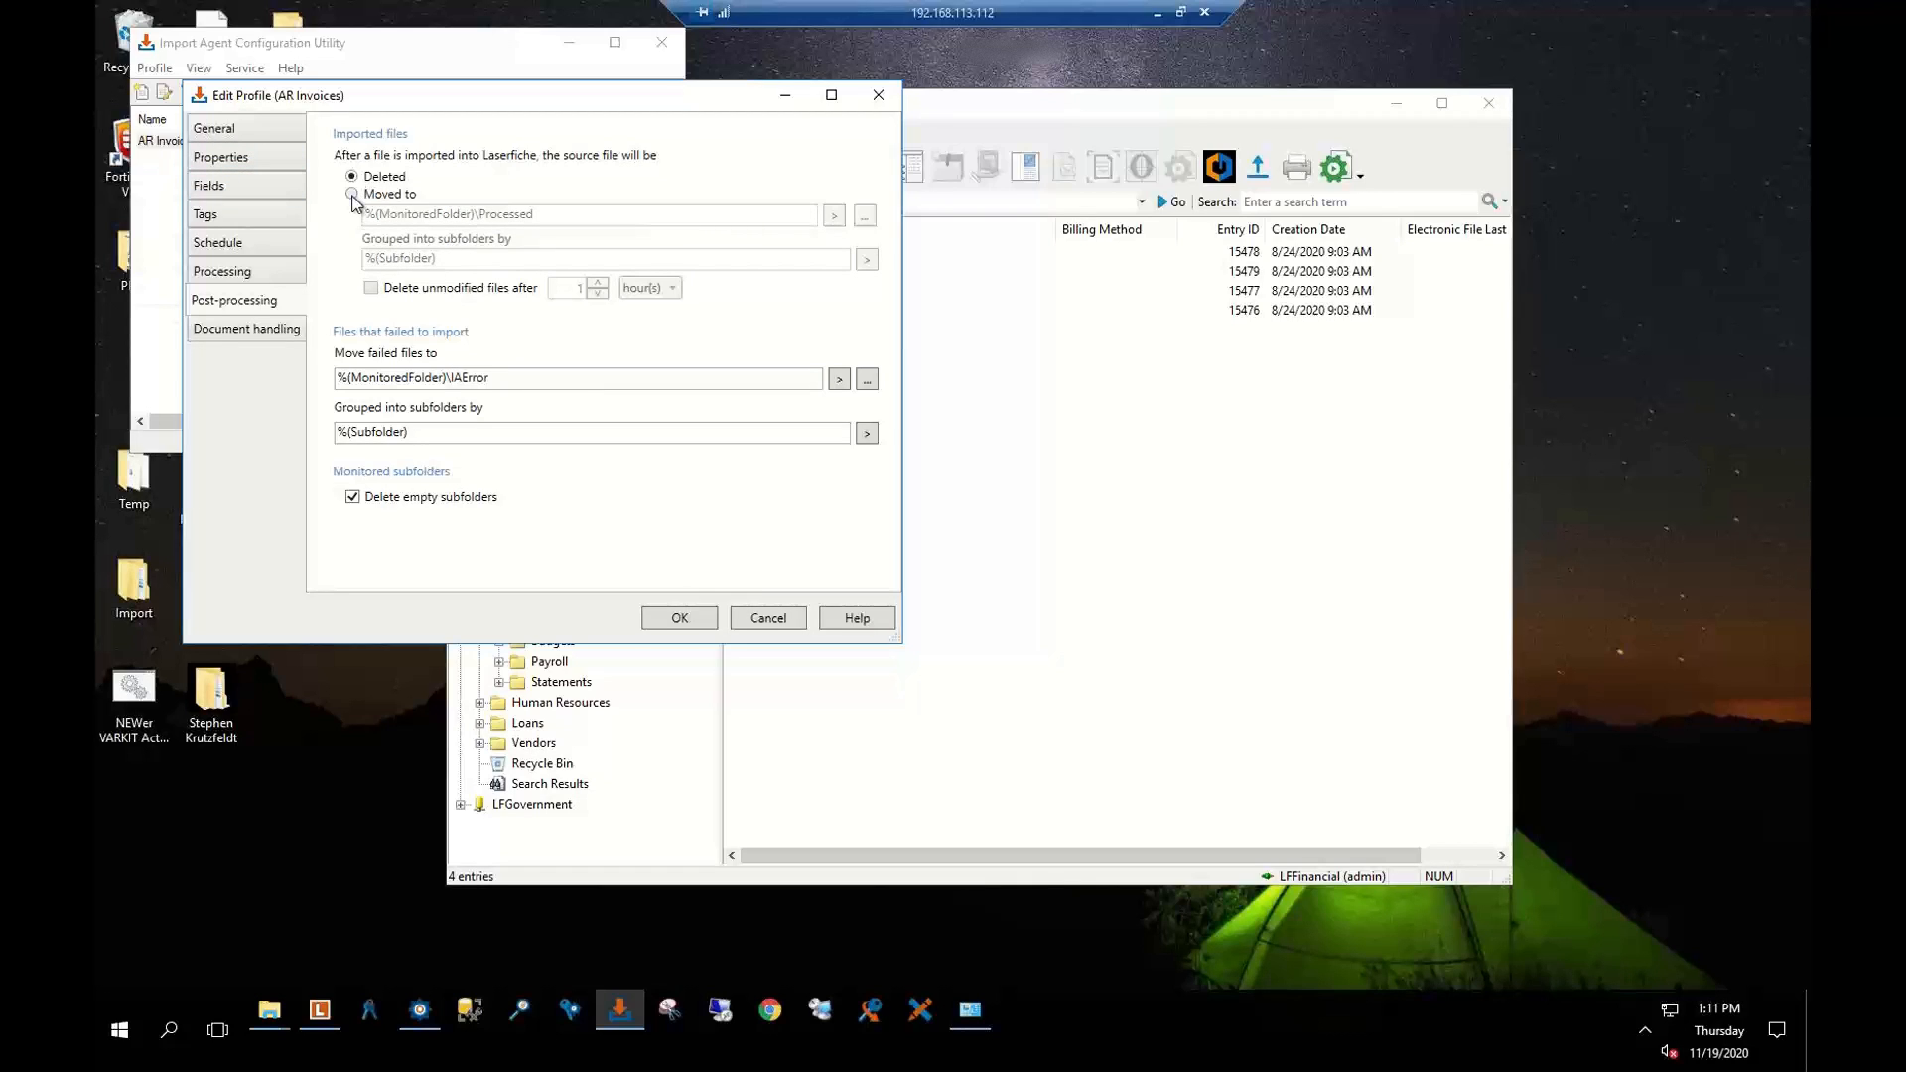
pyautogui.click(353, 193)
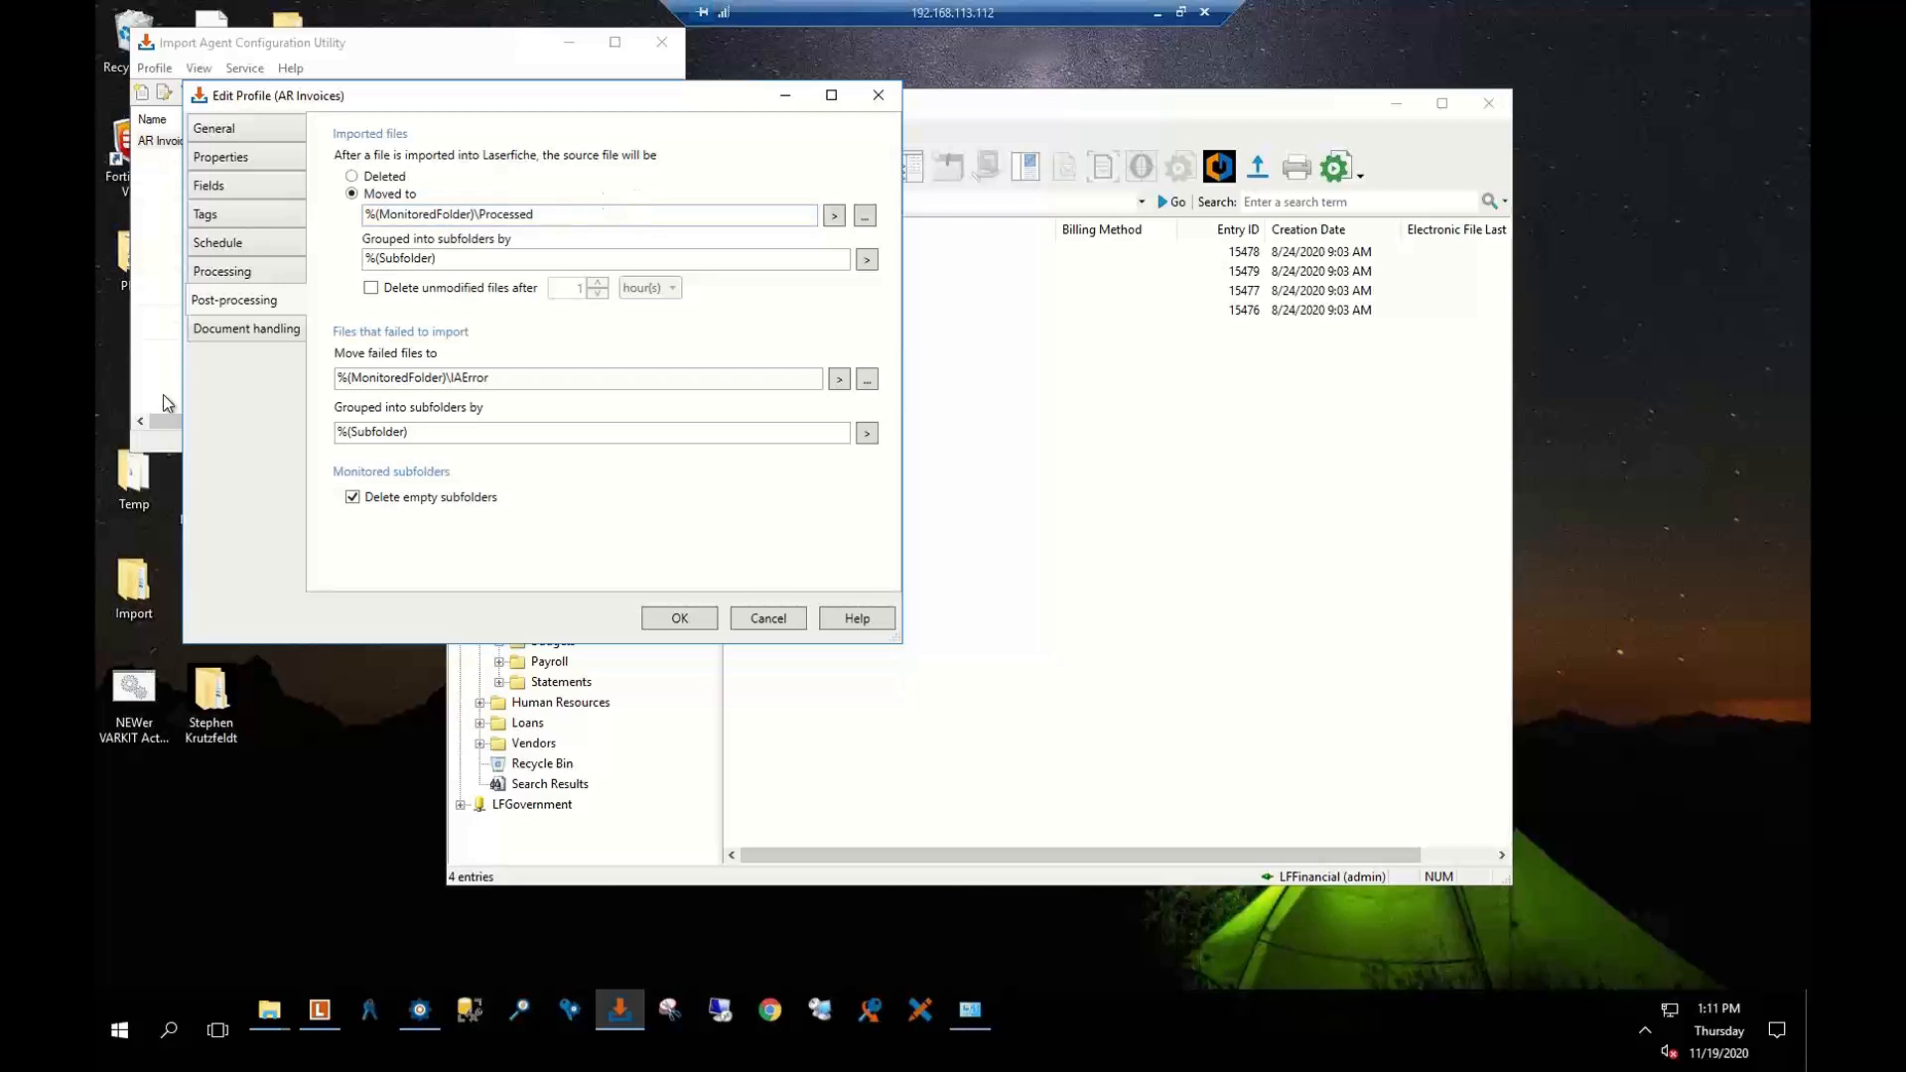
pyautogui.click(230, 328)
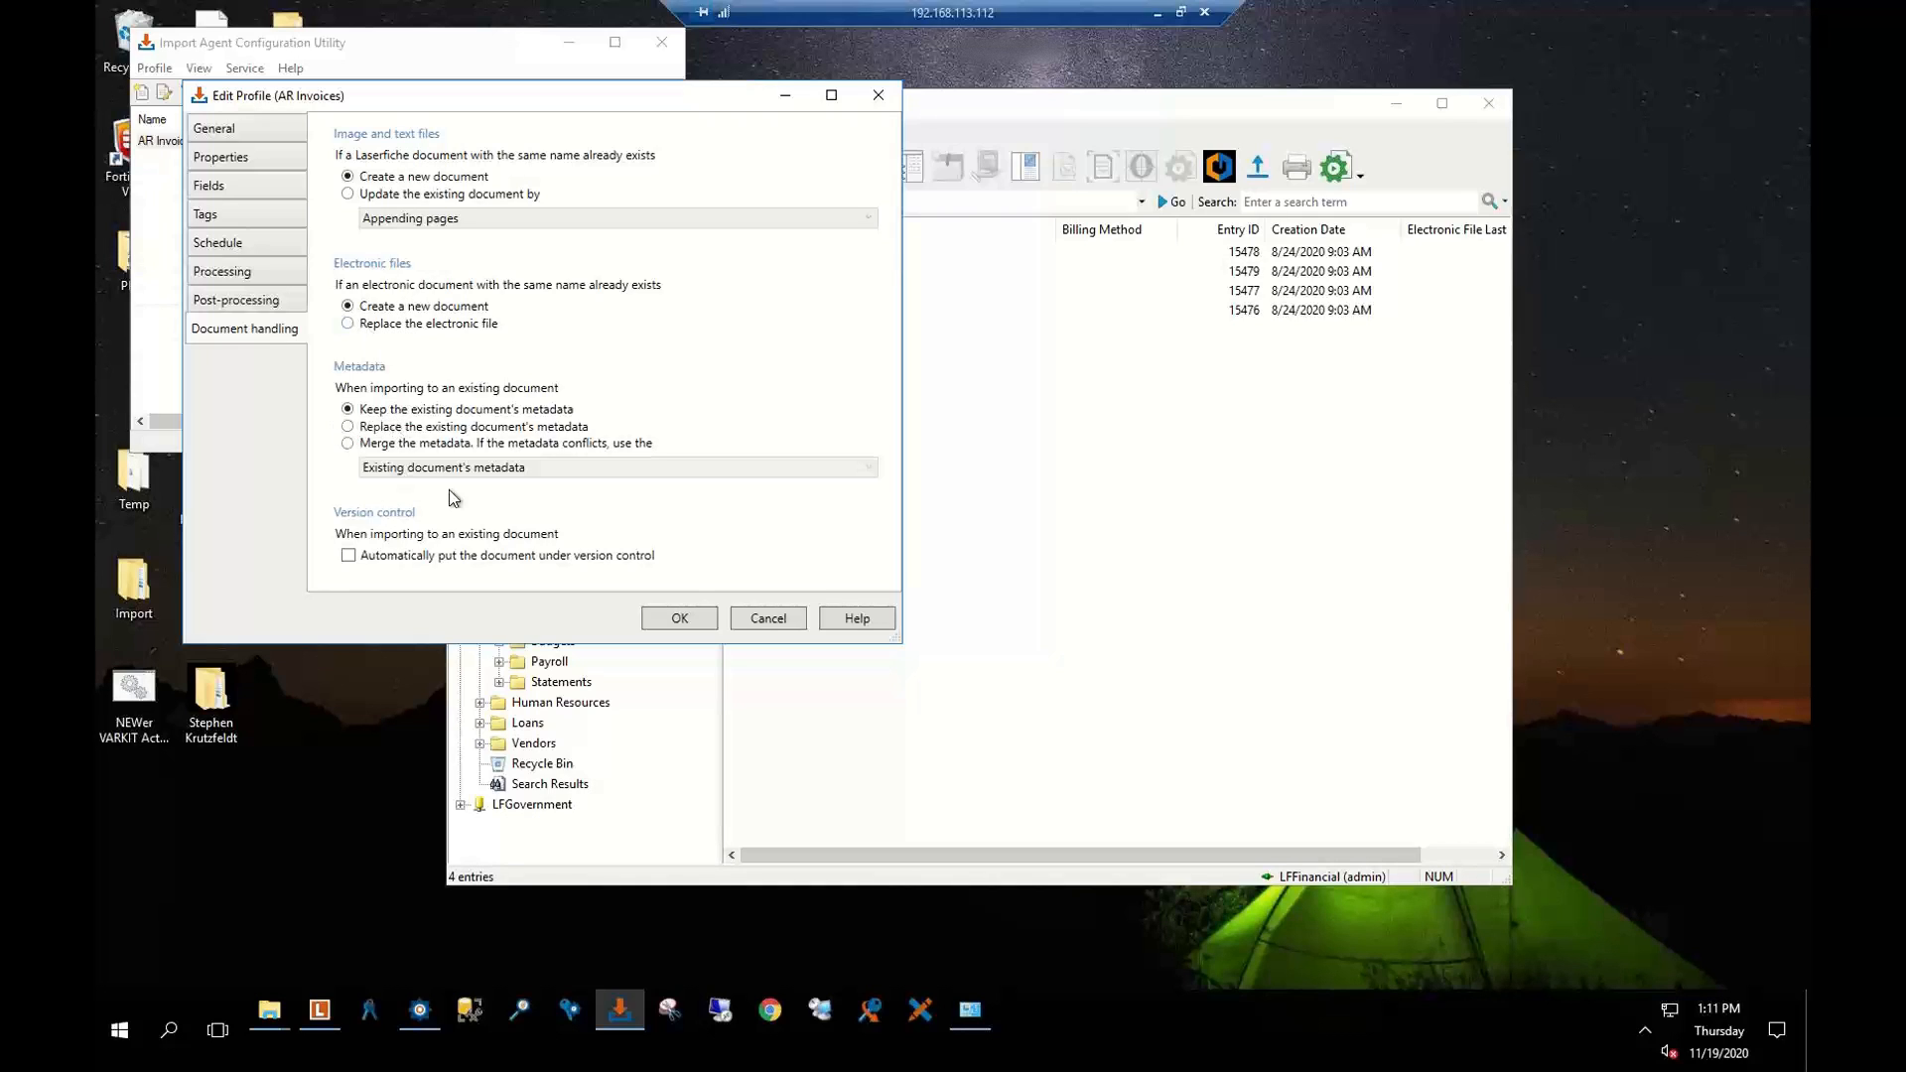
# Cancel the profile edits and close the Import Agent Configuration Utility
pyautogui.click(769, 617)
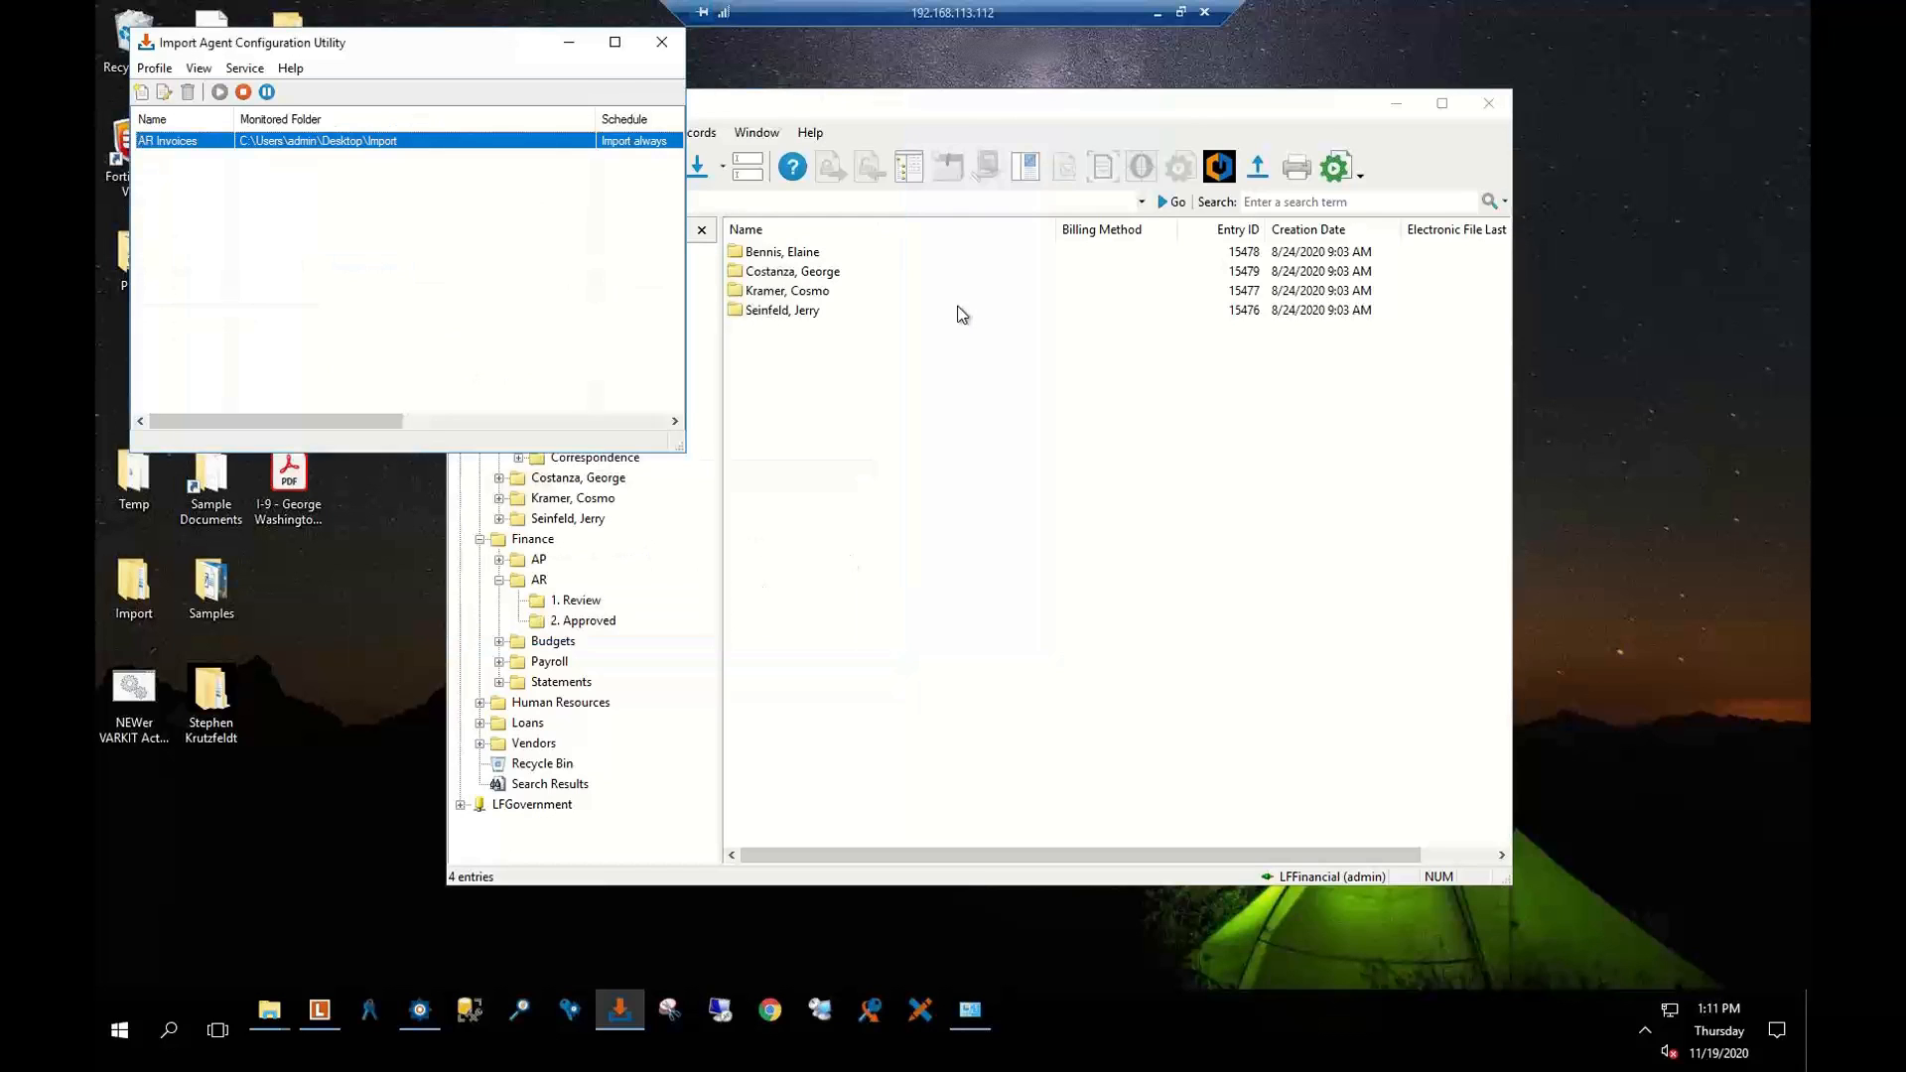
pyautogui.click(1393, 103)
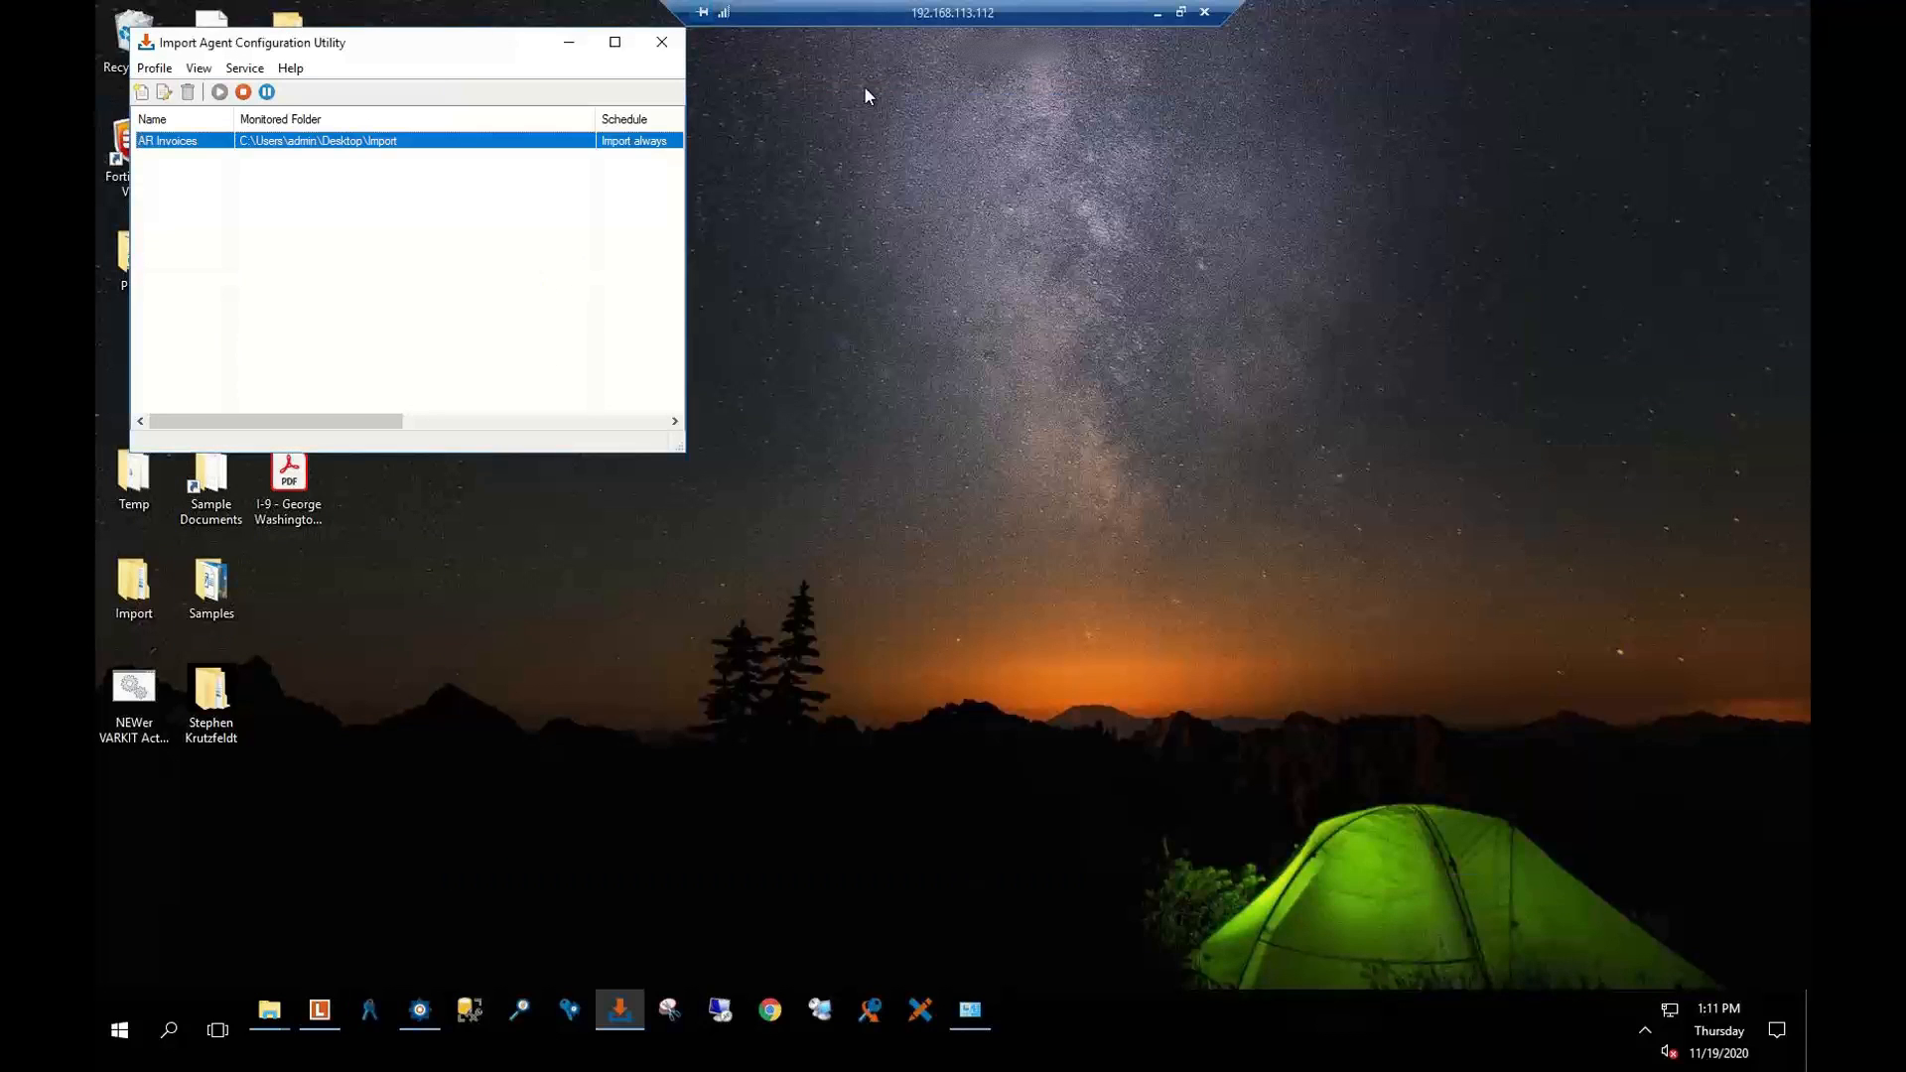
pyautogui.moveTo(481, 56); pyautogui.dragTo(852, 116)
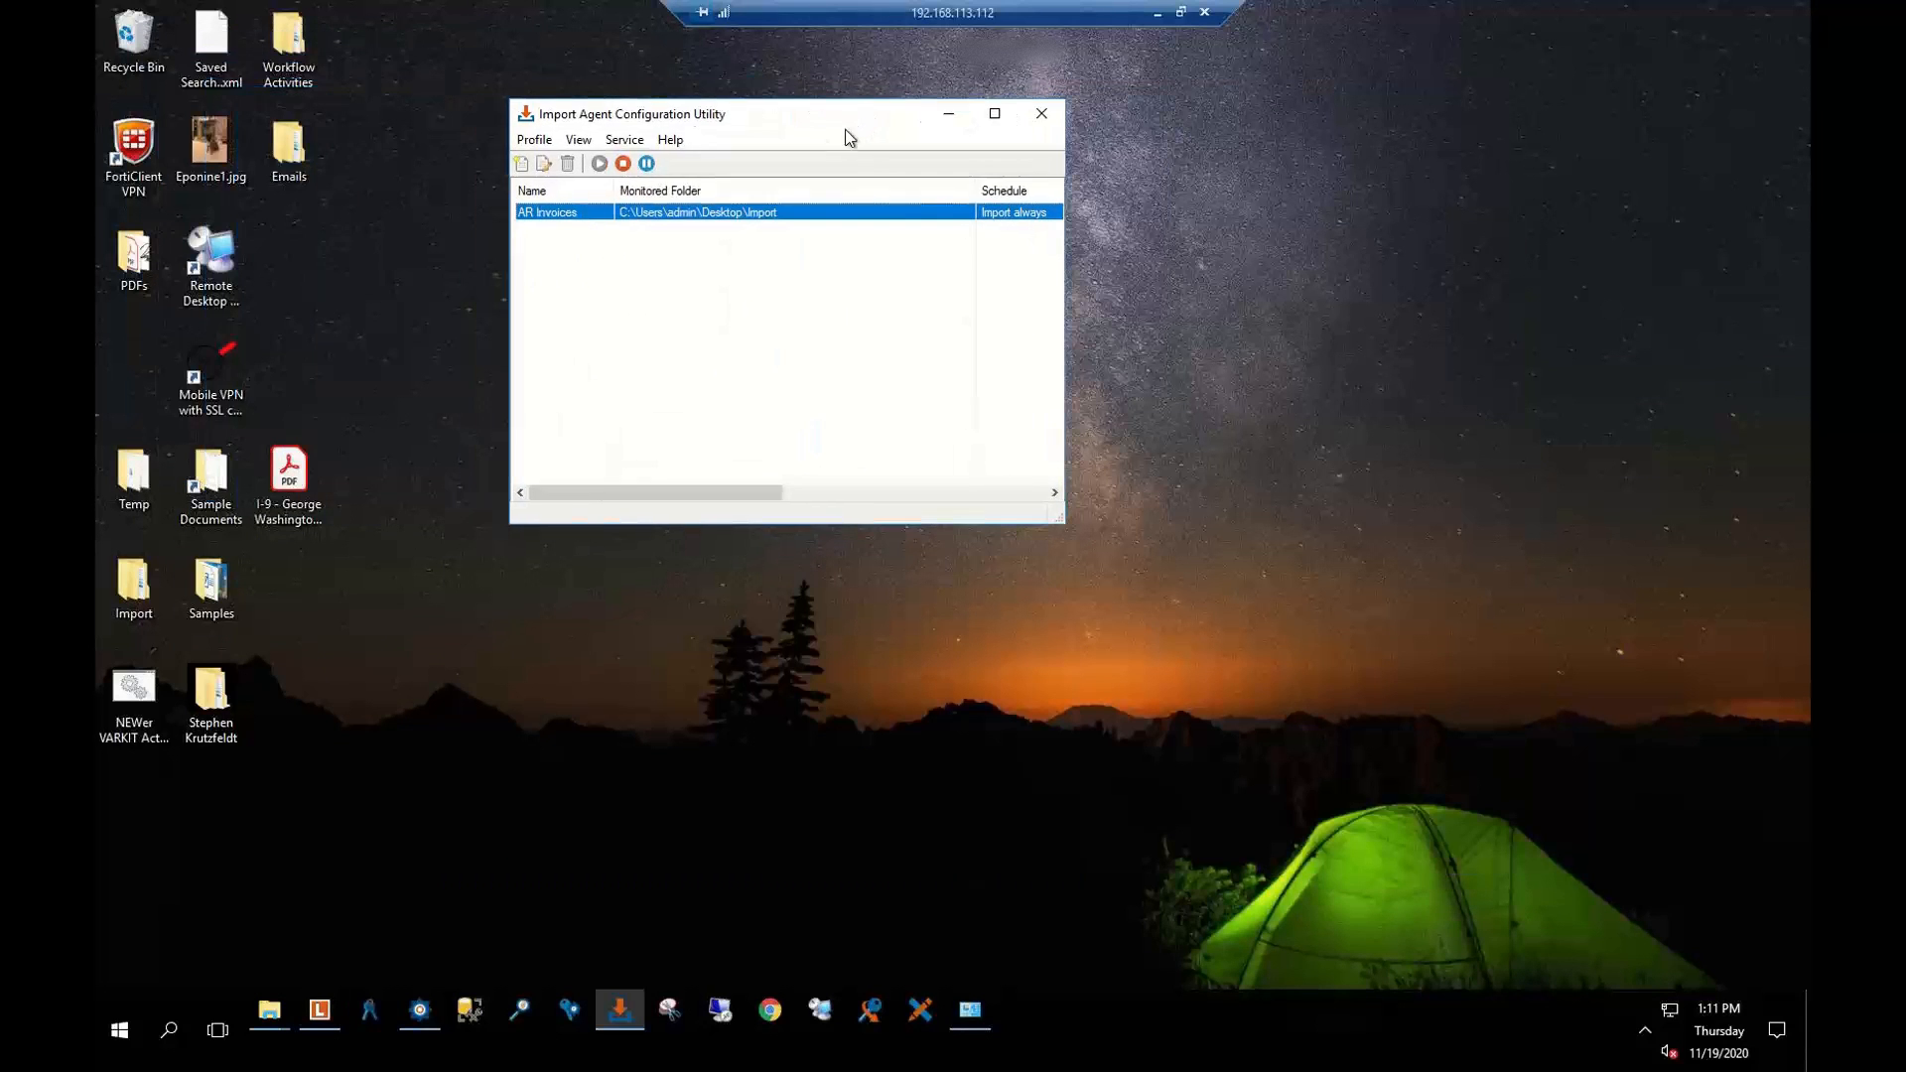
pyautogui.click(1041, 113)
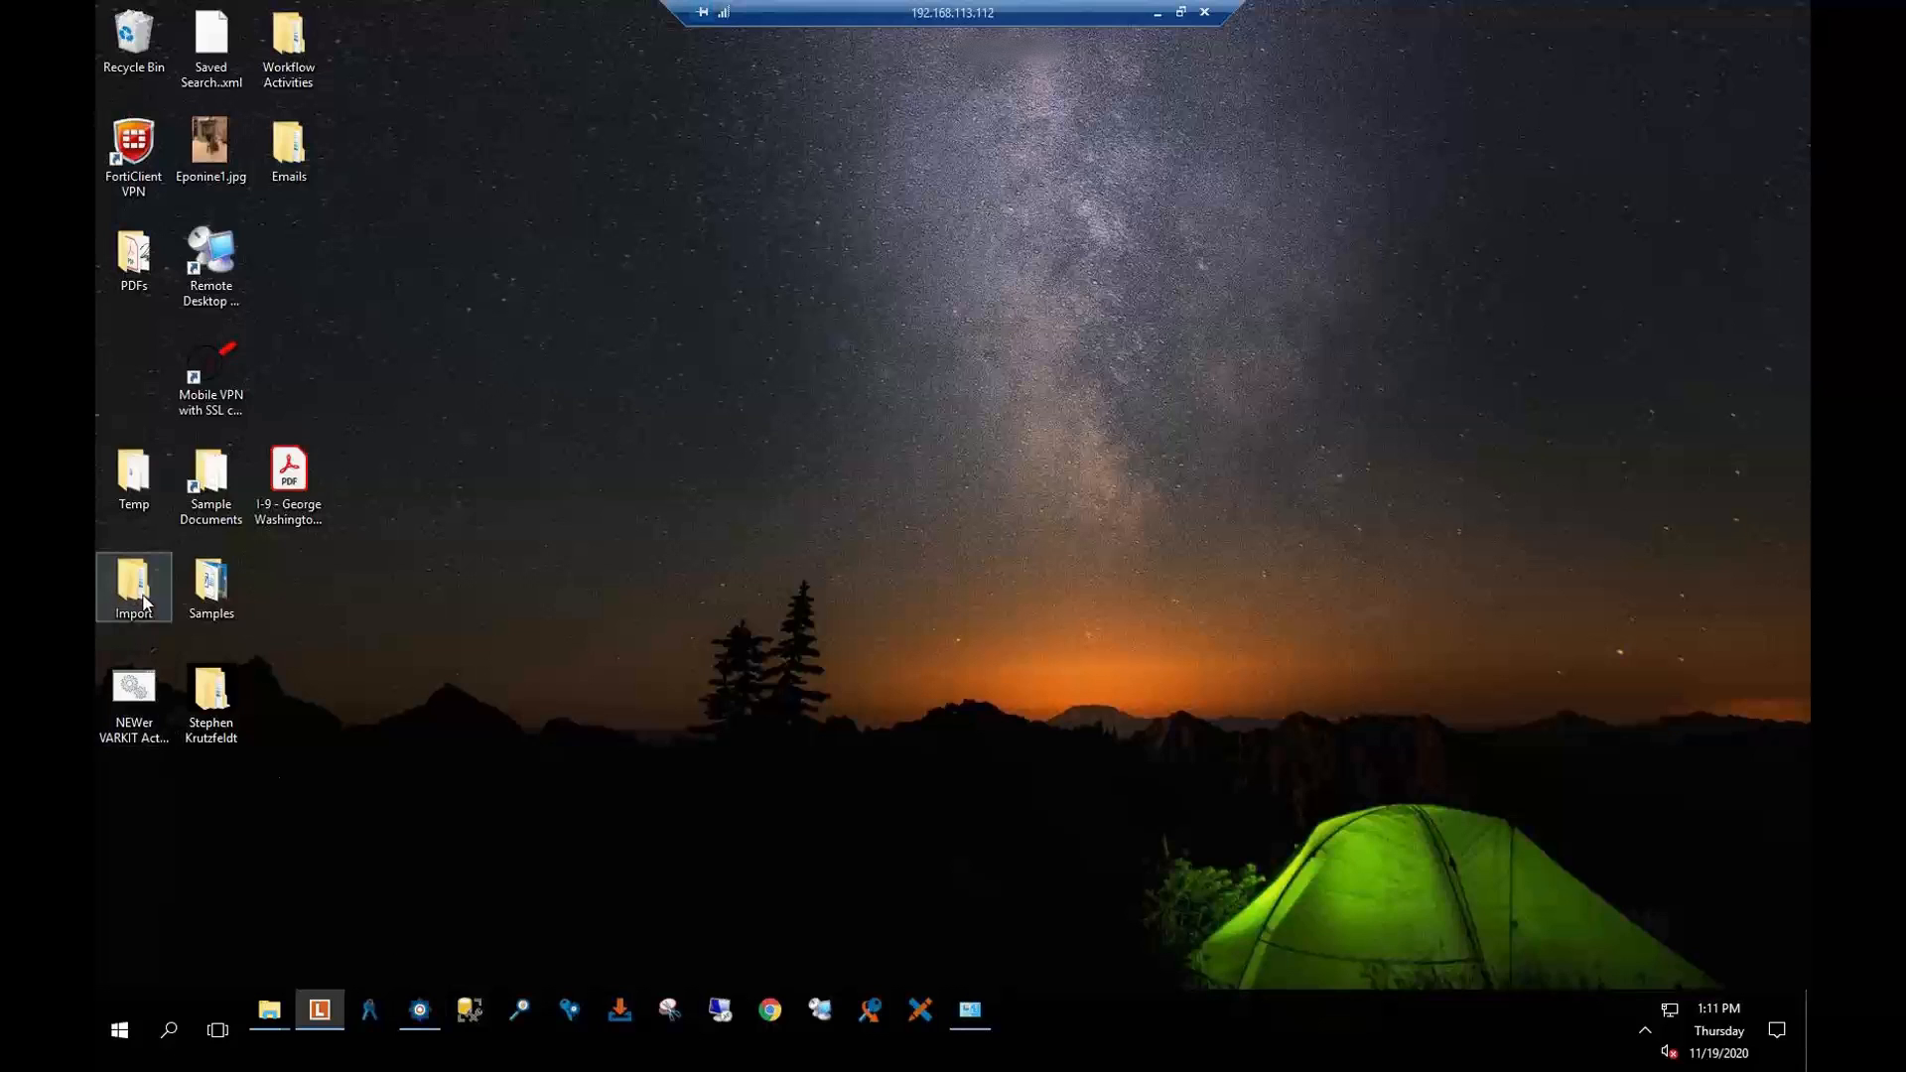
# Move all four invoices from 8. CDI Invoices into the desktop Import folder and verify them there
pyautogui.doubleClick(210, 694)
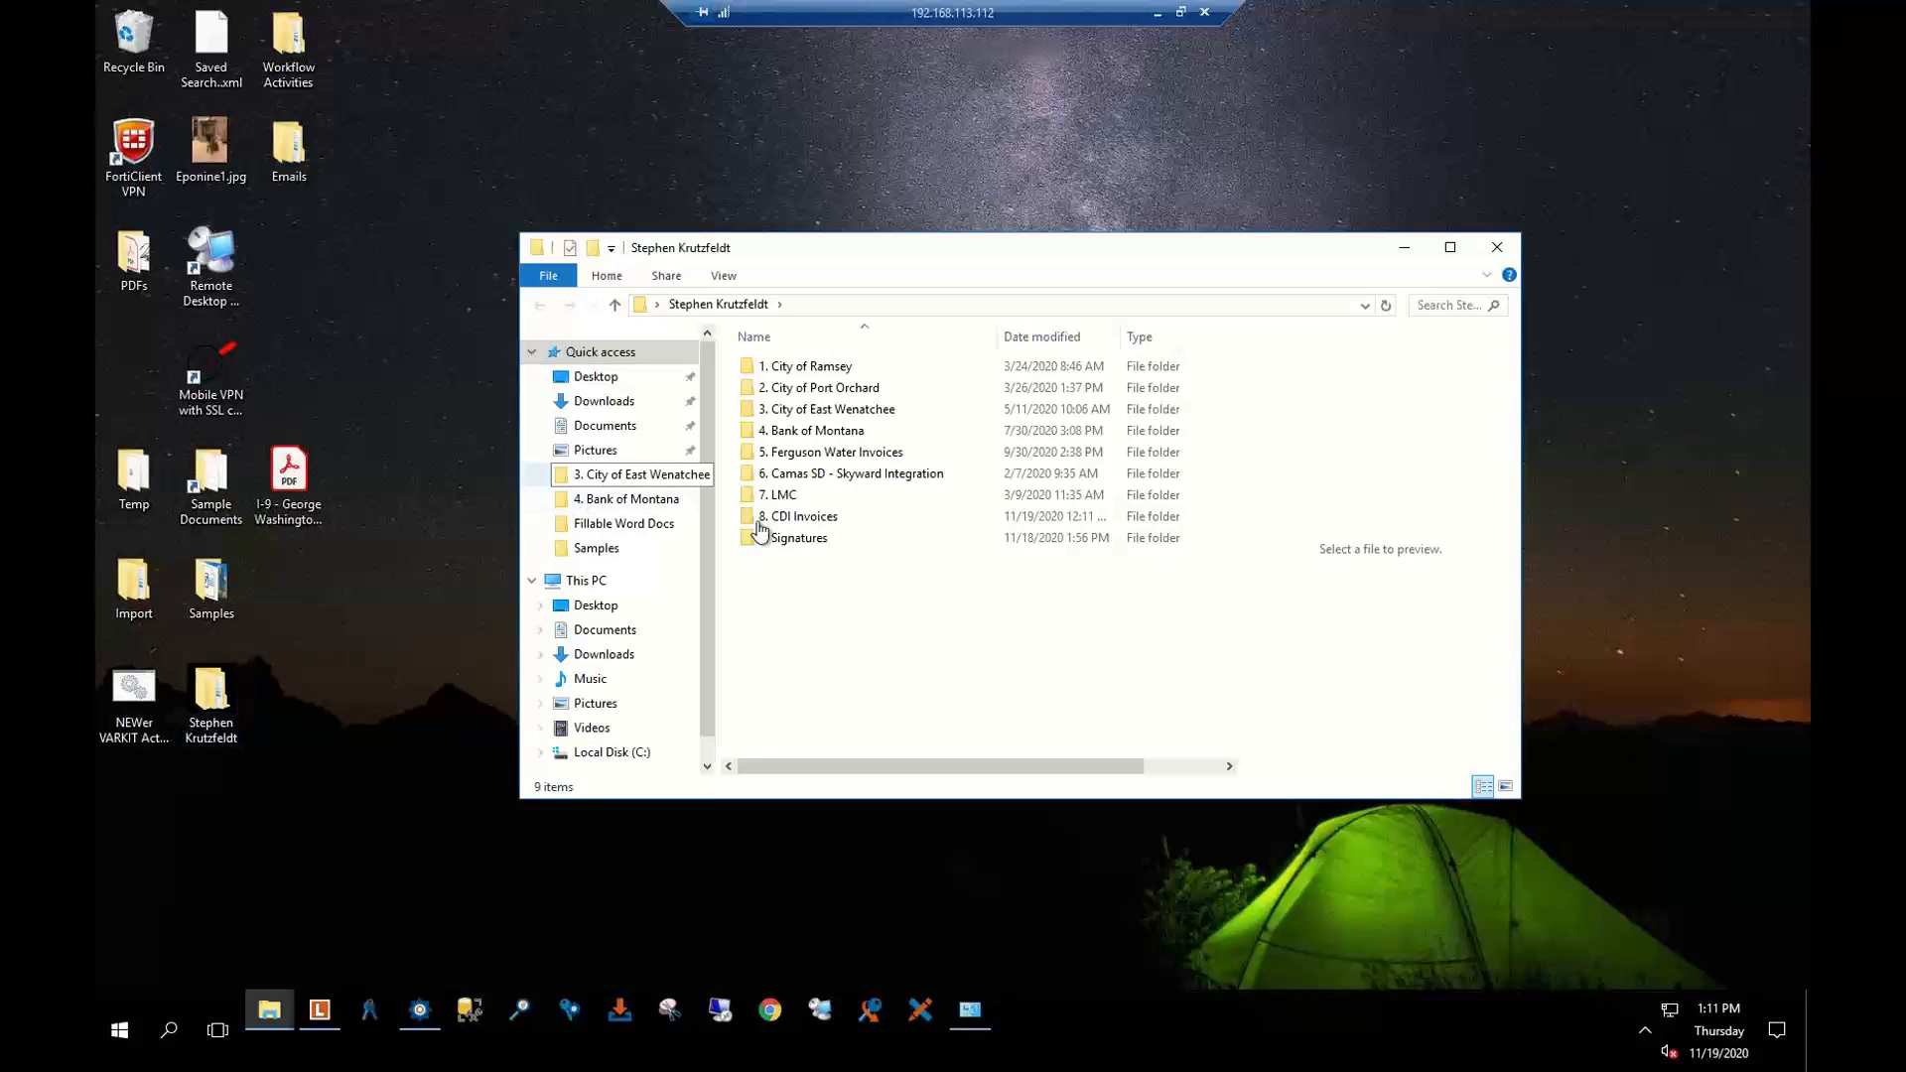
pyautogui.doubleClick(794, 518)
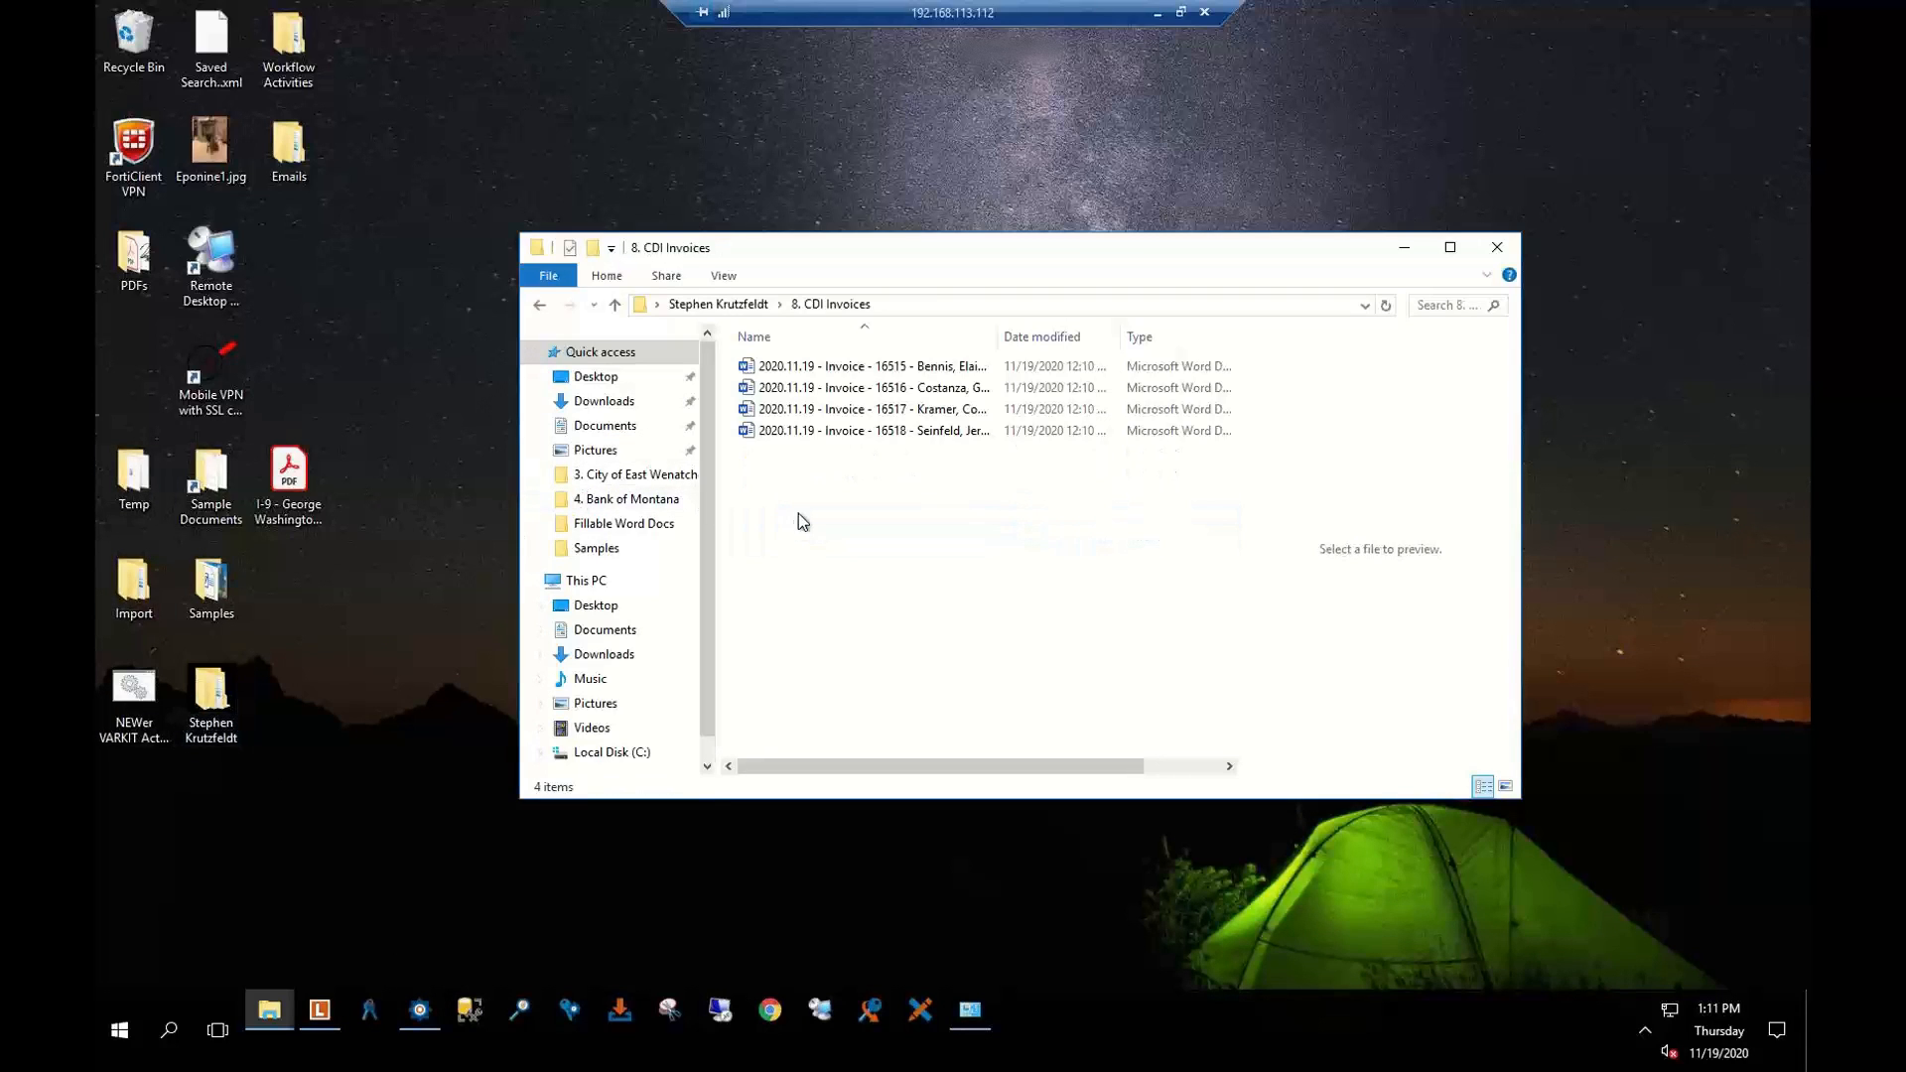
pyautogui.click(820, 433)
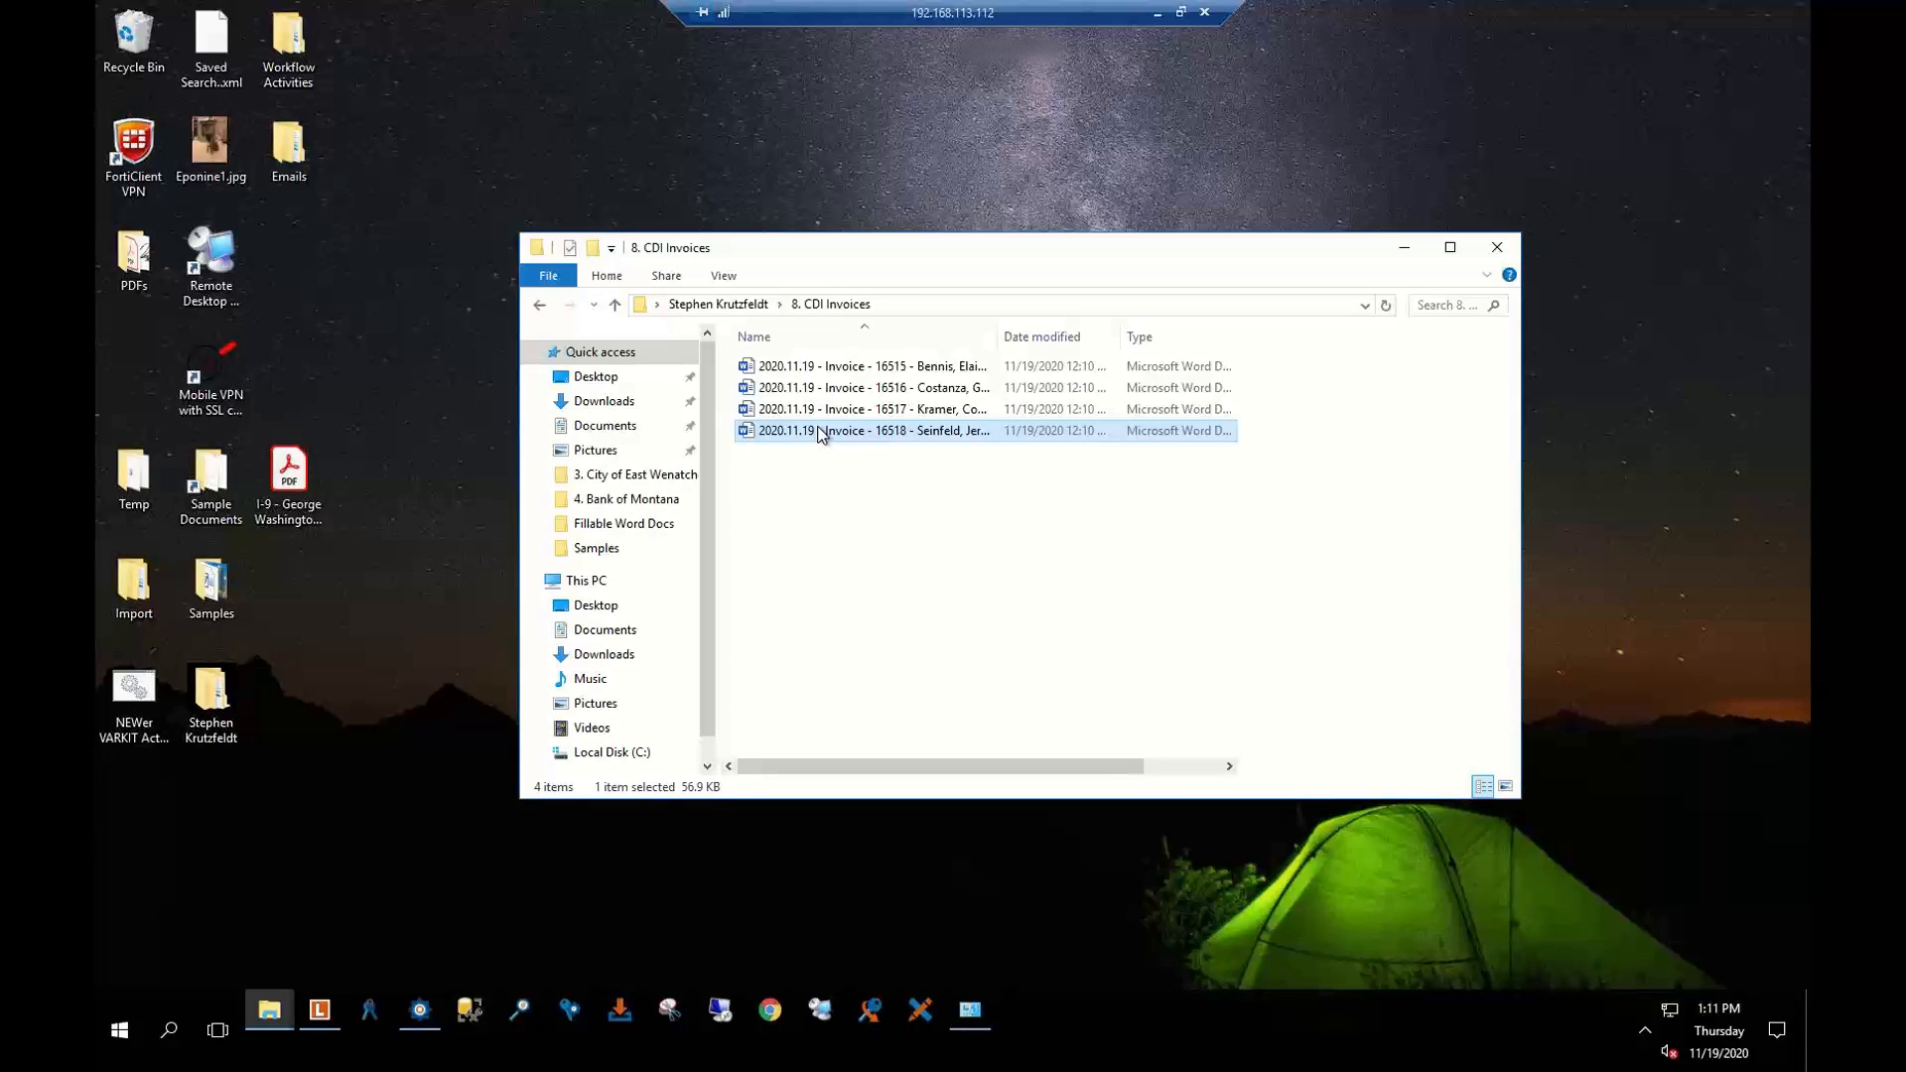
pyautogui.click(806, 391)
pyautogui.hotkey('ctrl', 'a')
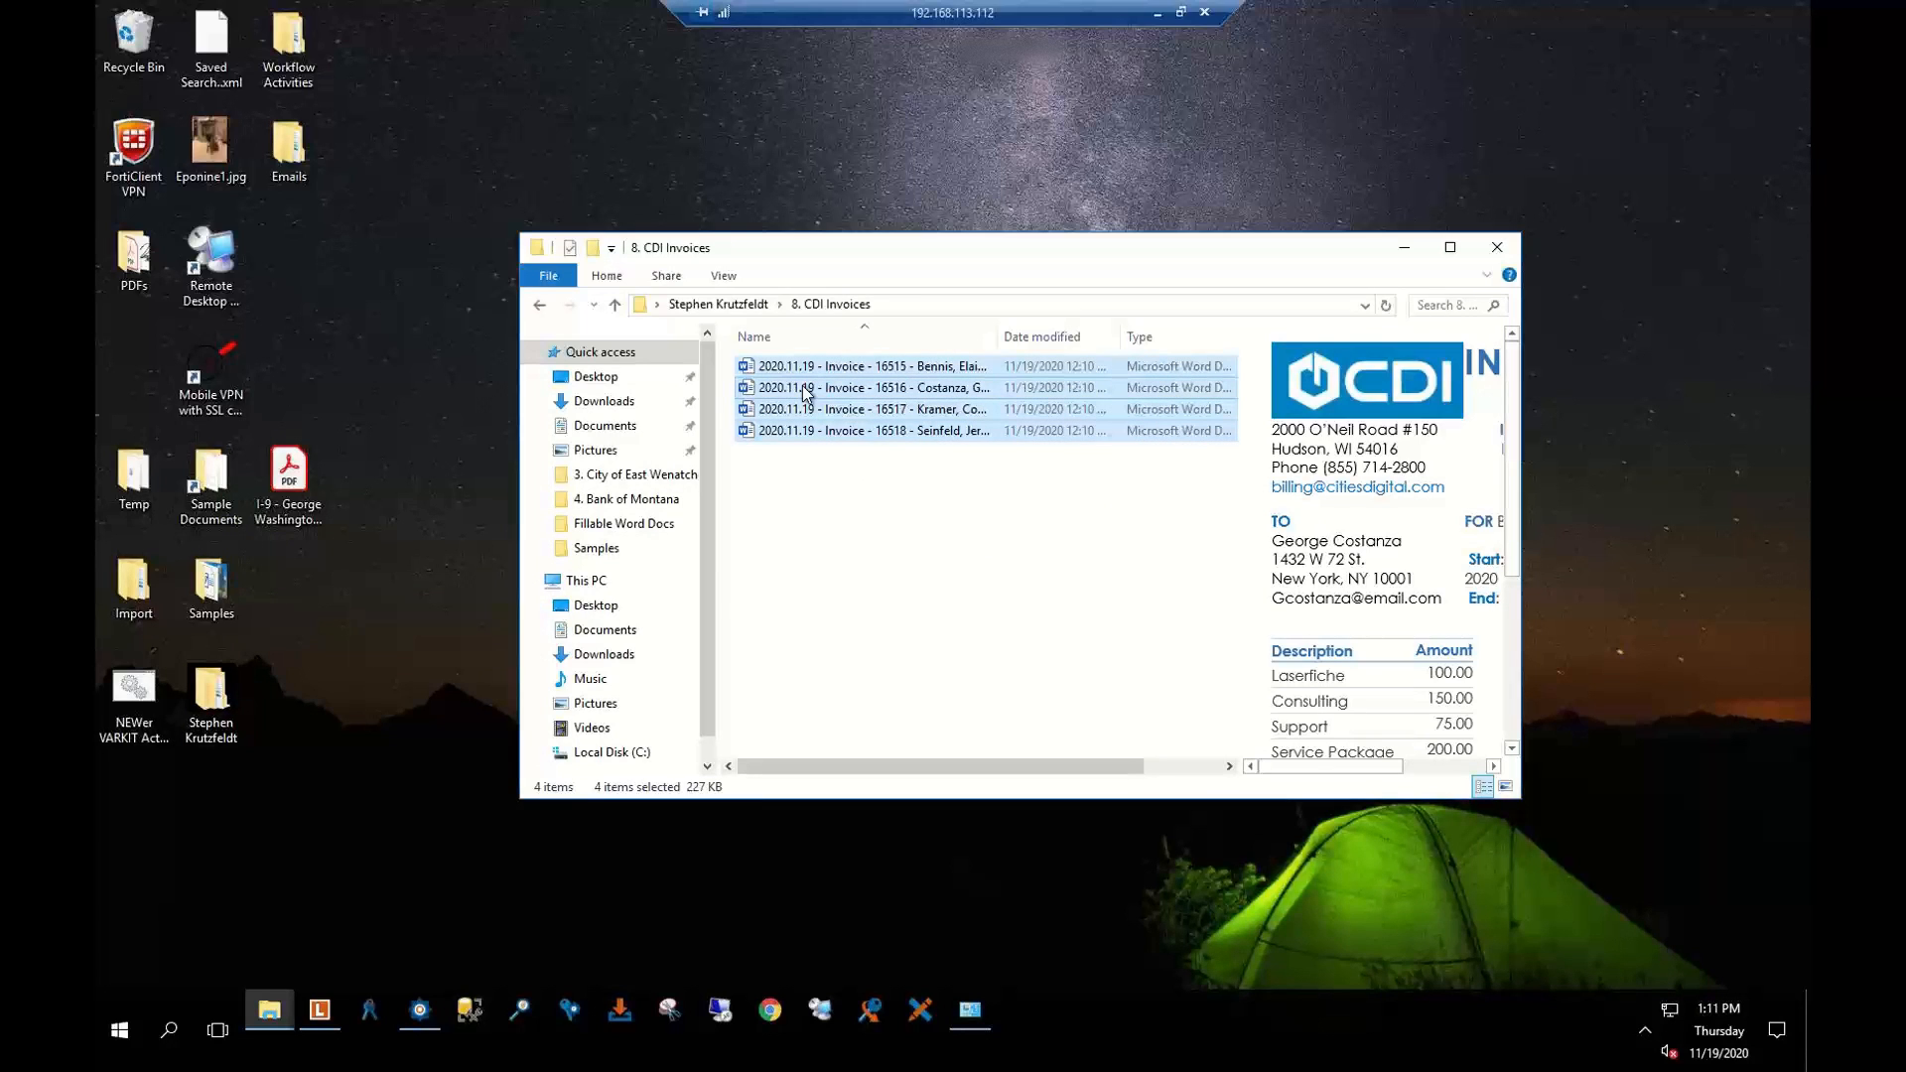
pyautogui.moveTo(806, 391); pyautogui.dragTo(151, 594)
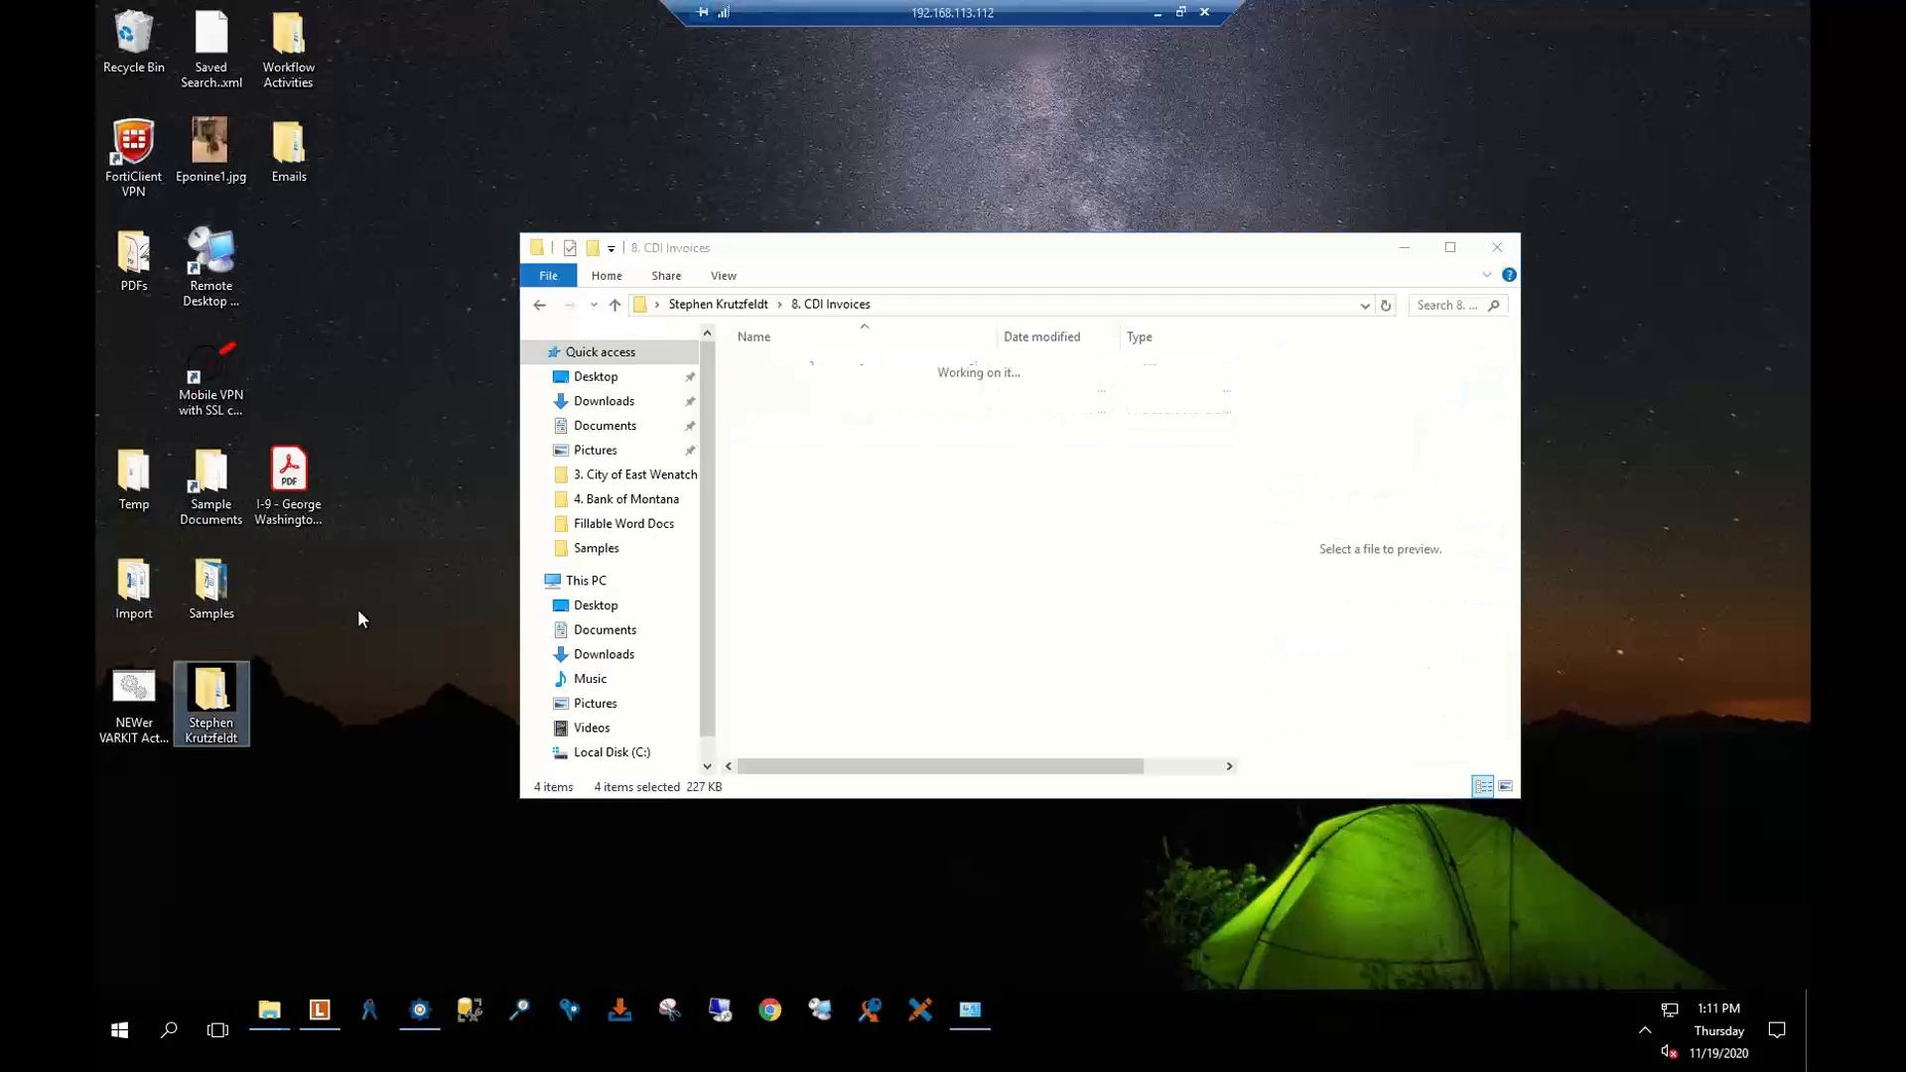
pyautogui.click(1510, 247)
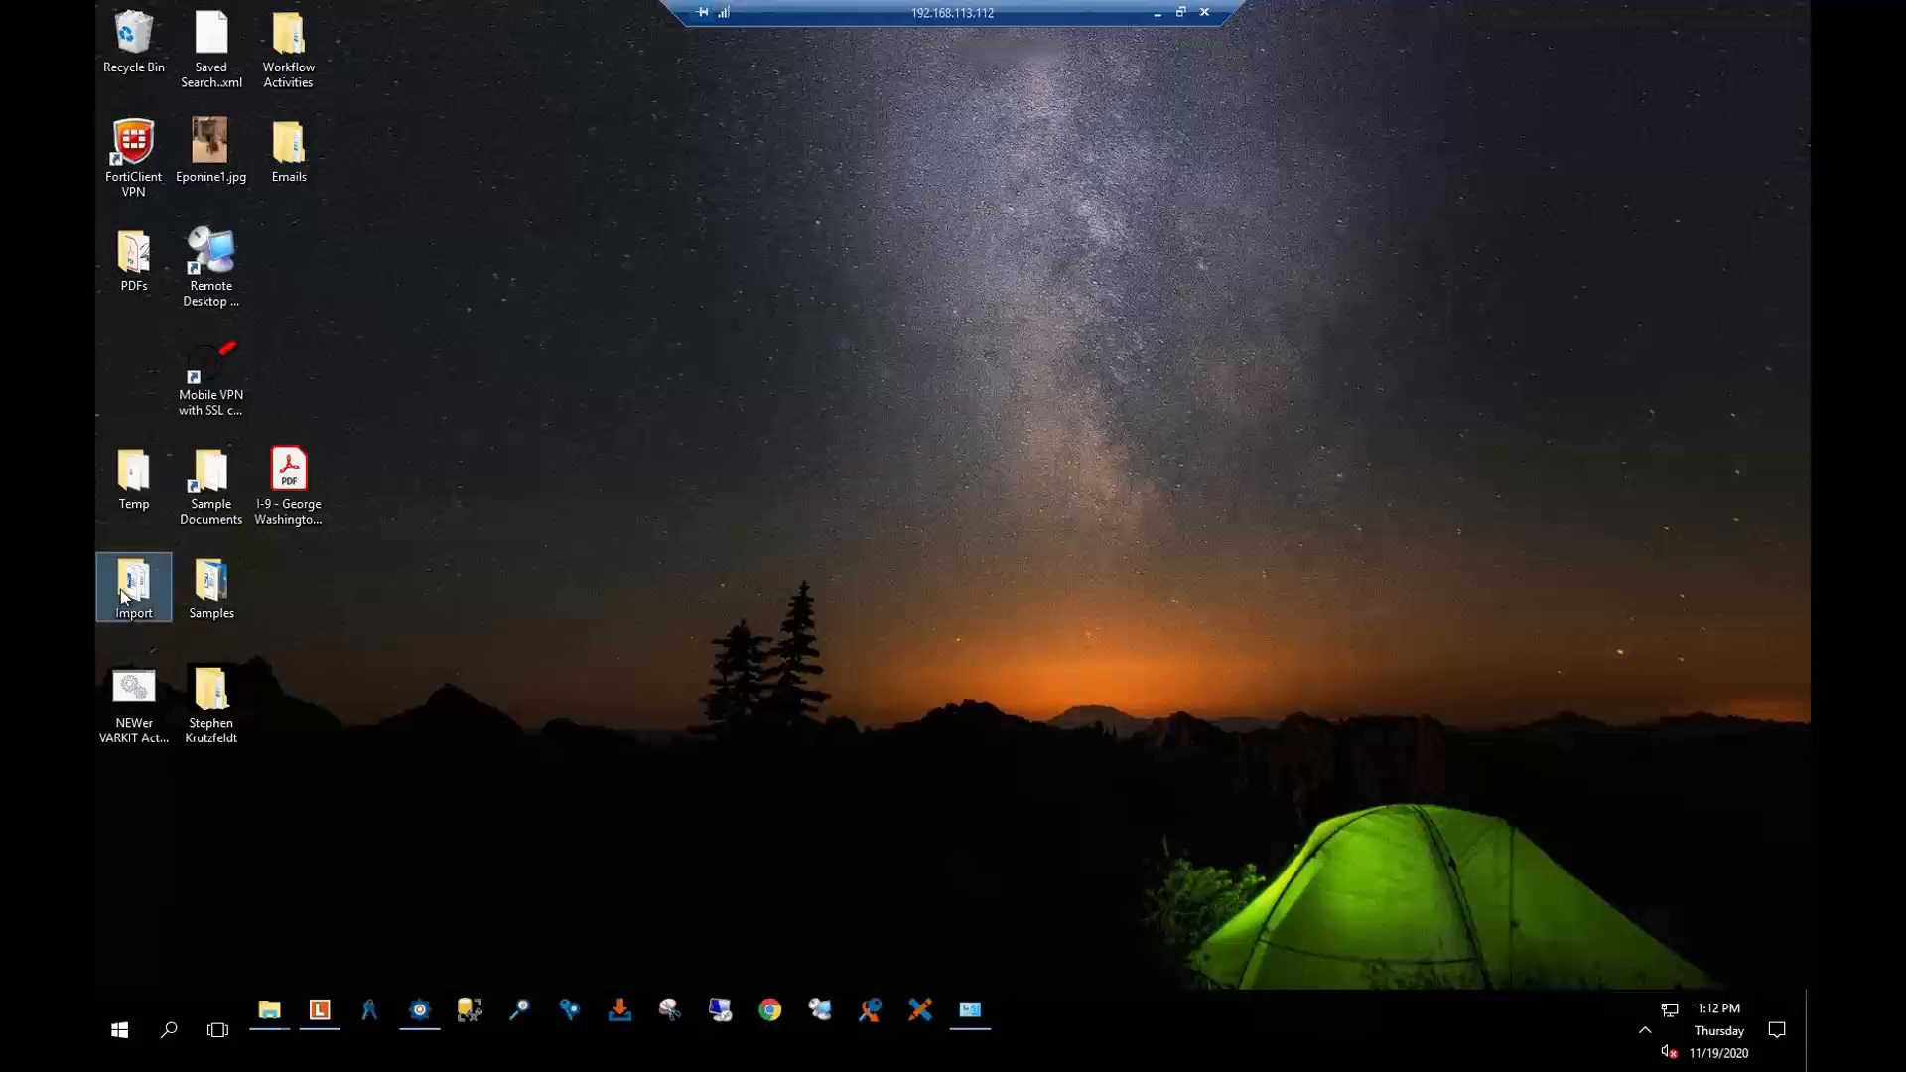
pyautogui.doubleClick(130, 589)
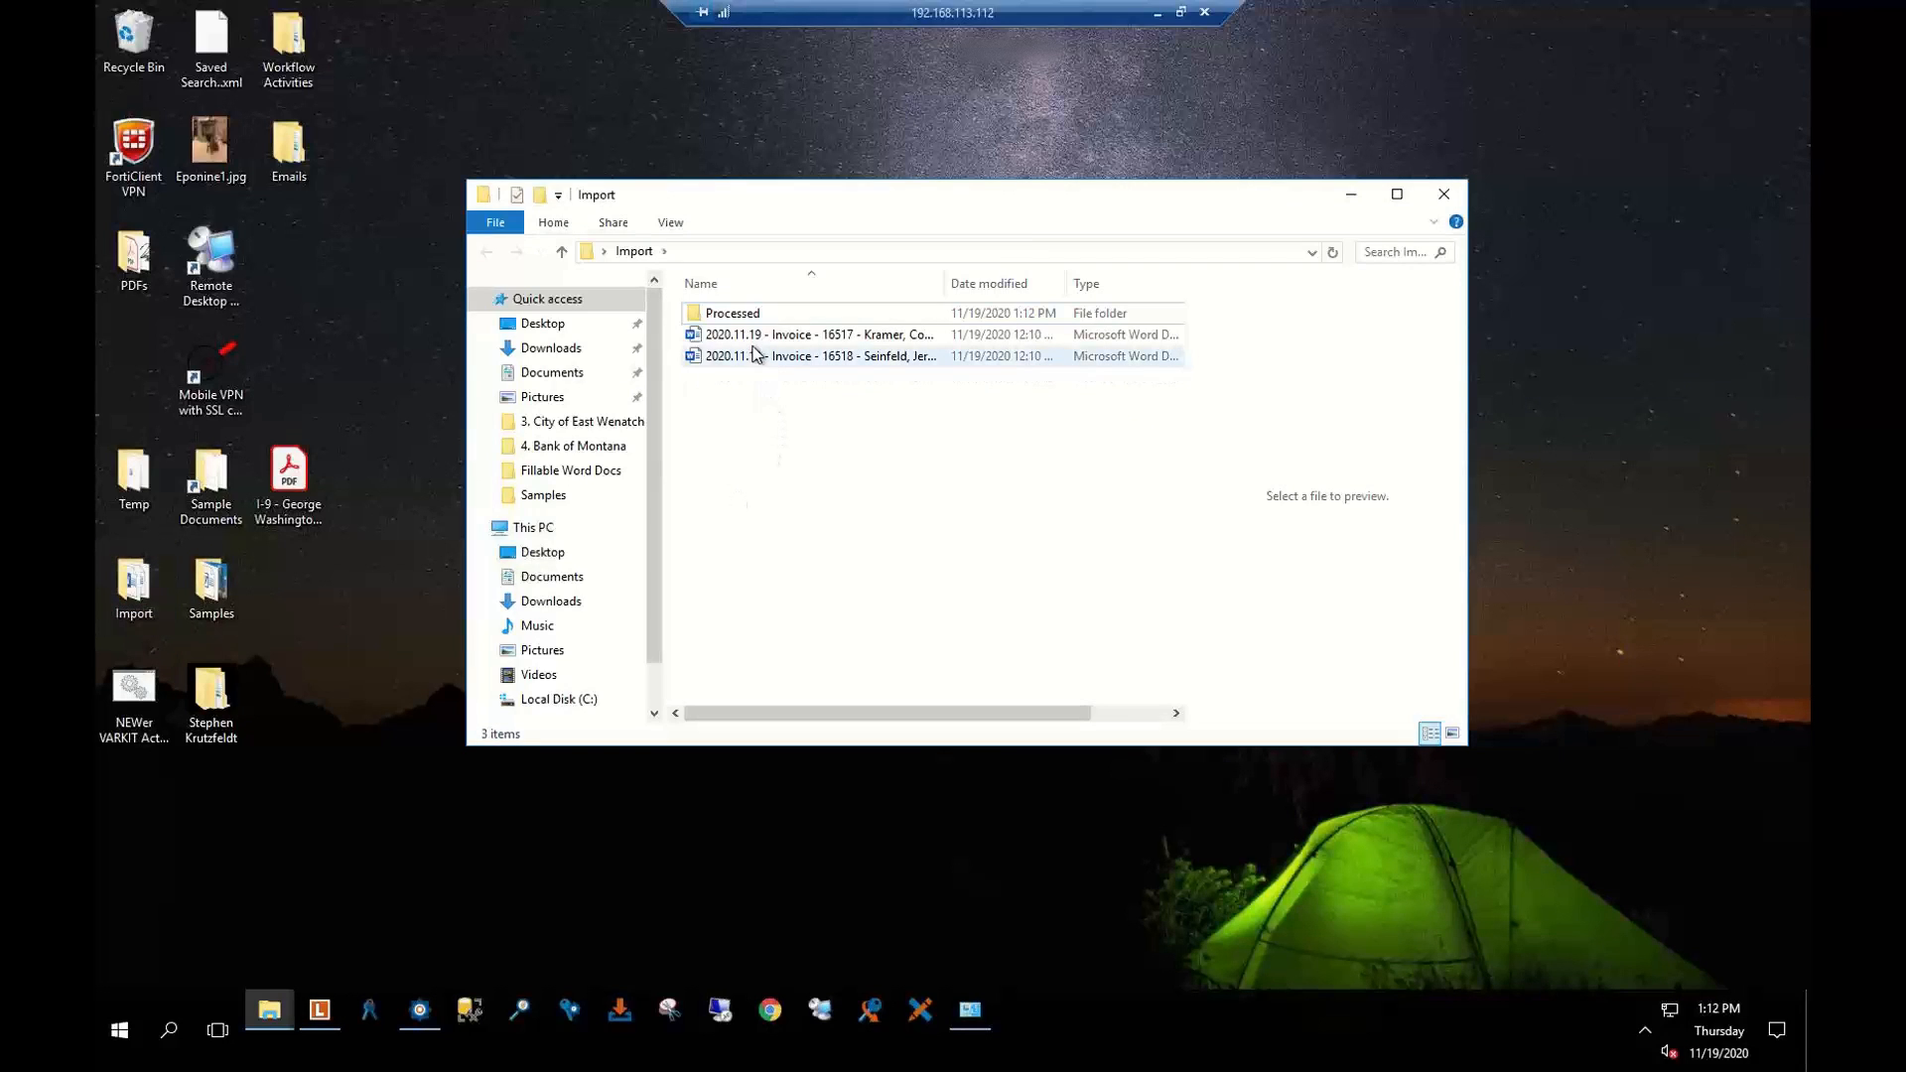
pyautogui.click(1353, 196)
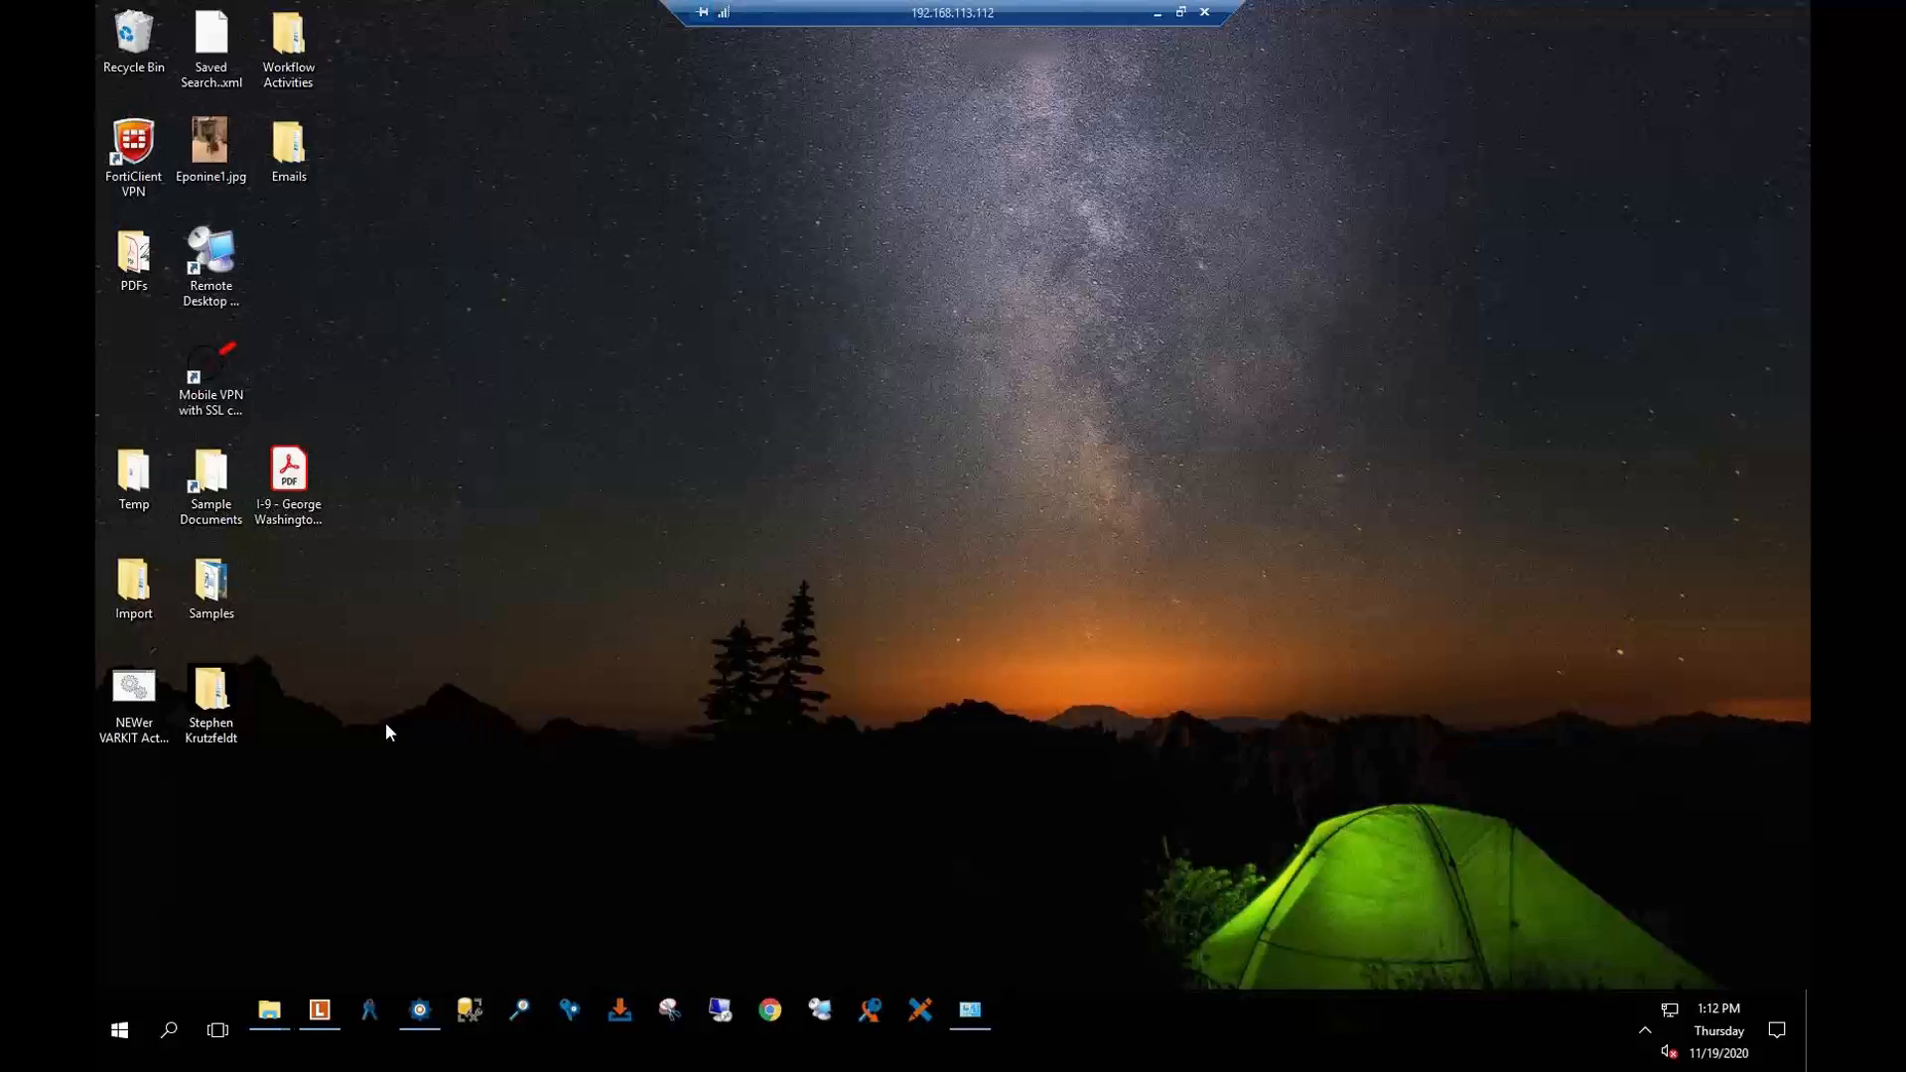
# Check the imported invoice 16518's field values in Finance > AR > 1. Review without saving
pyautogui.click(319, 1009)
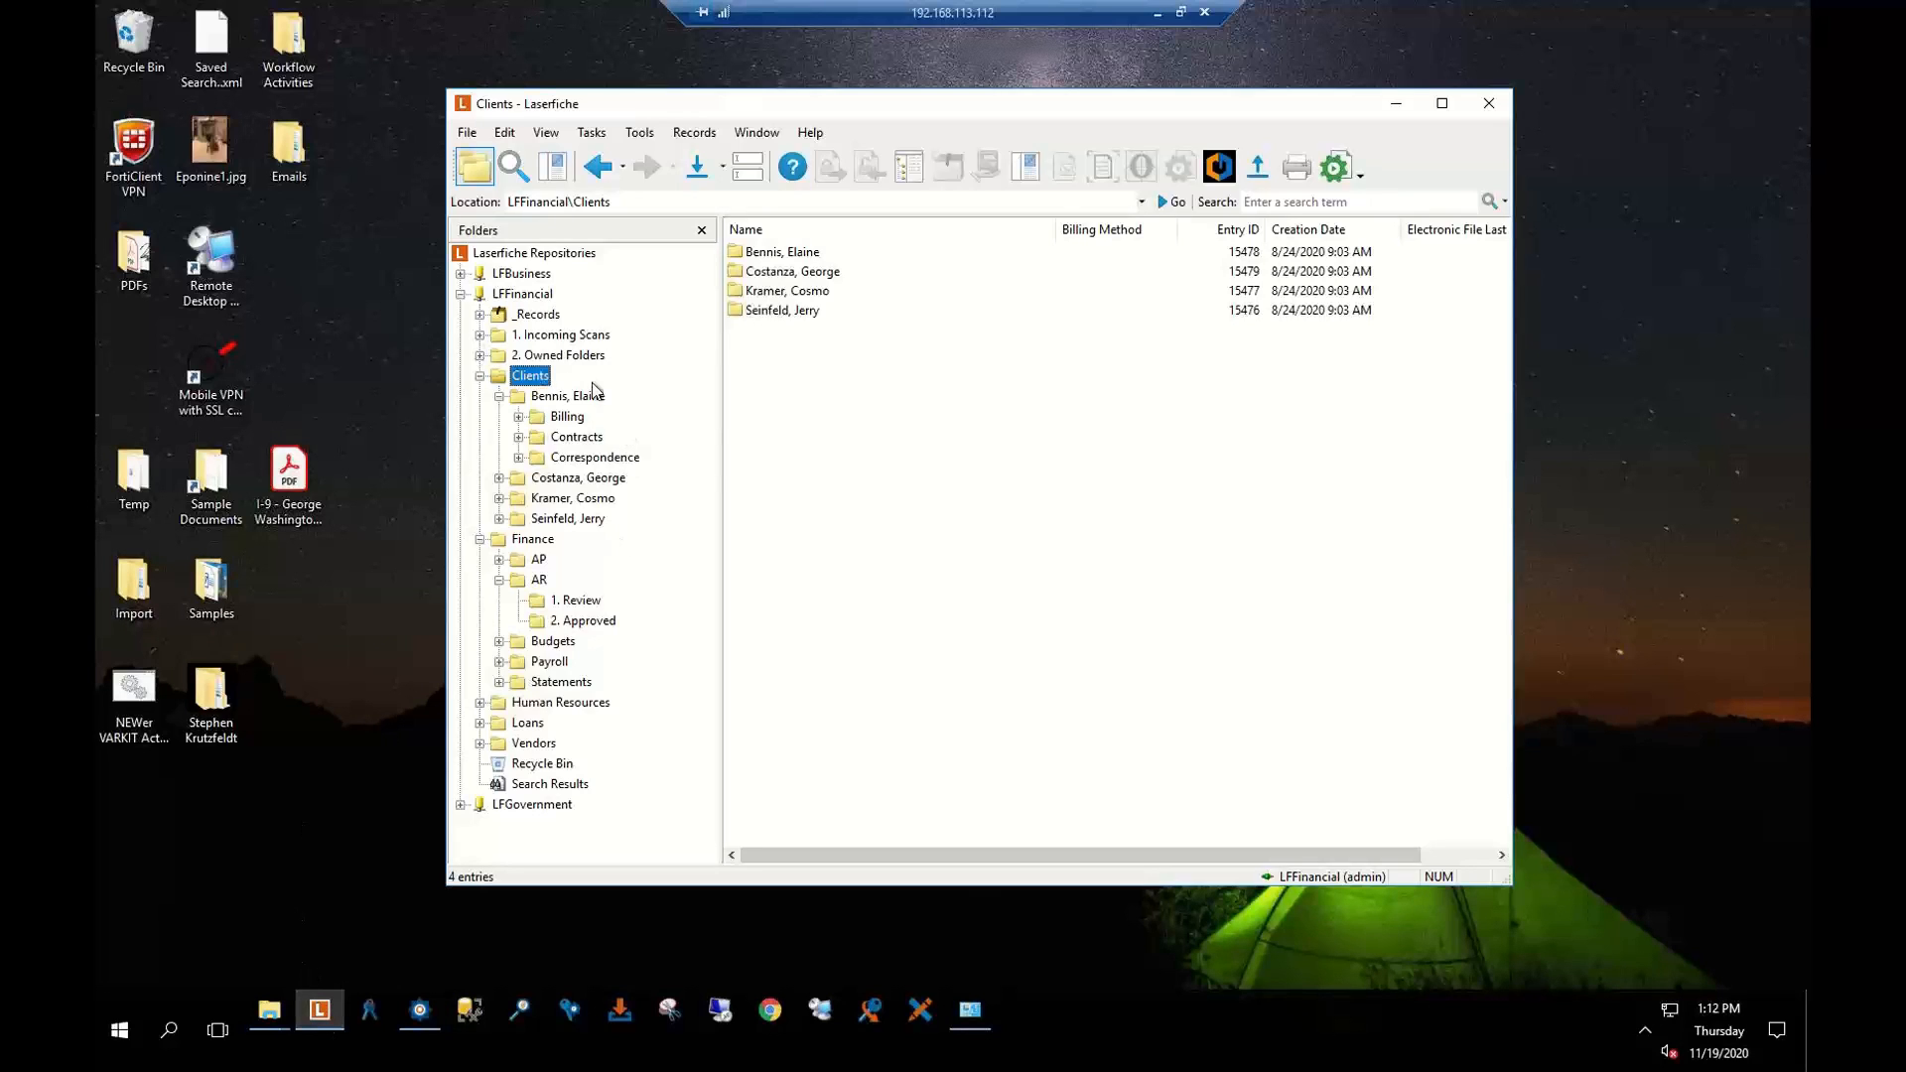
pyautogui.click(578, 601)
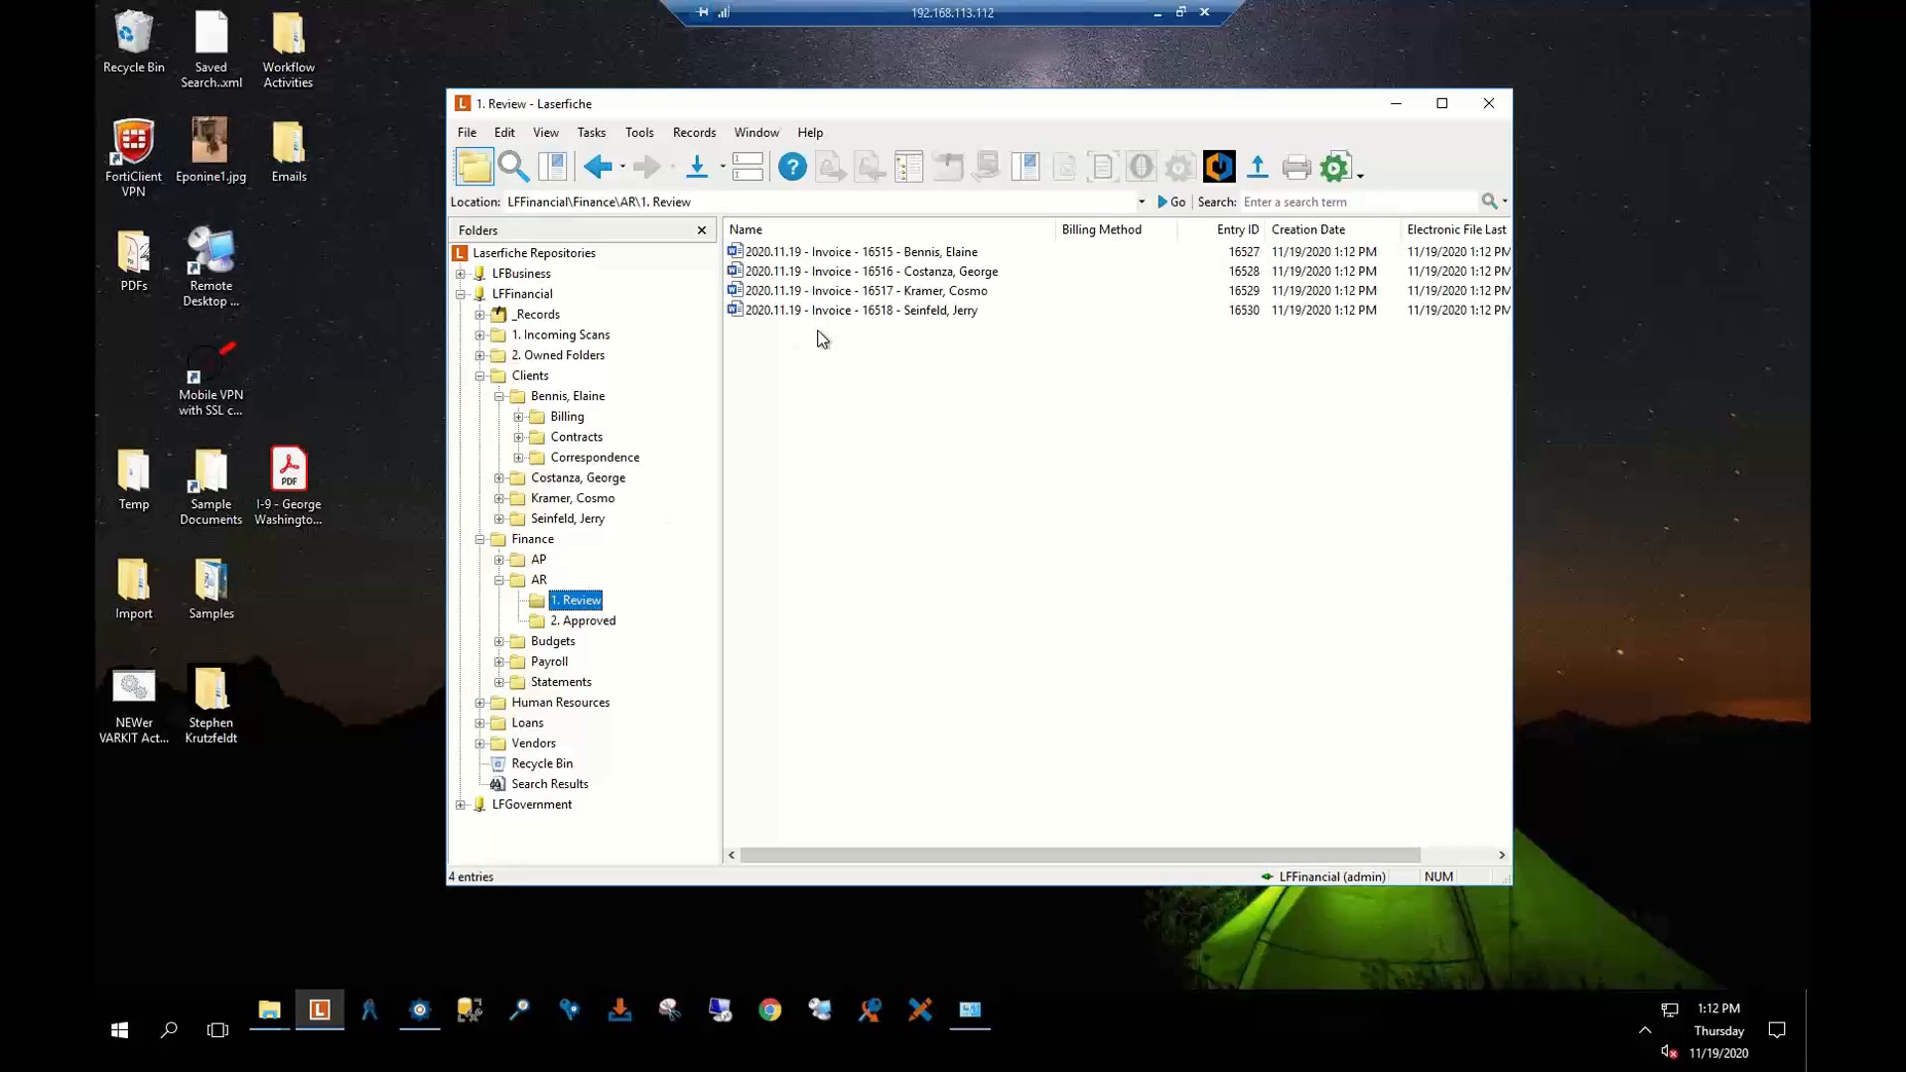
pyautogui.click(818, 312)
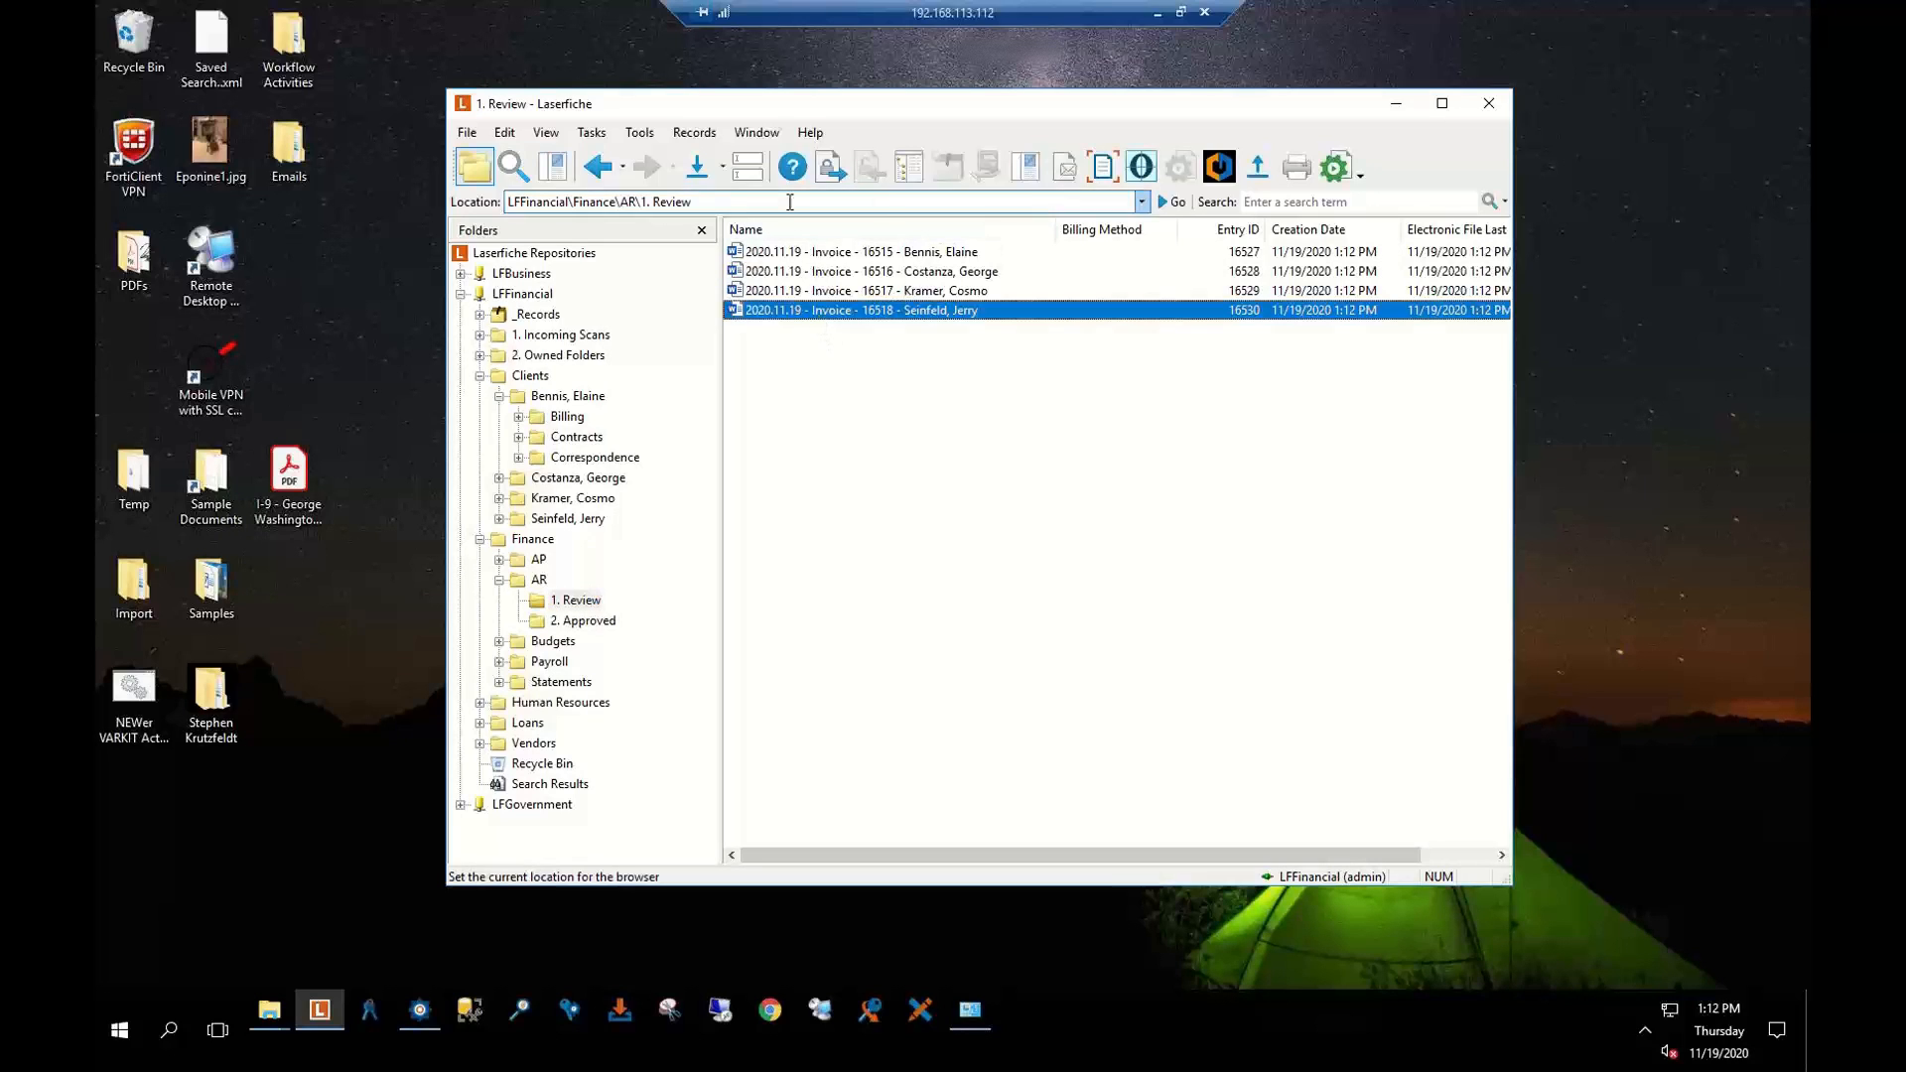
pyautogui.click(747, 171)
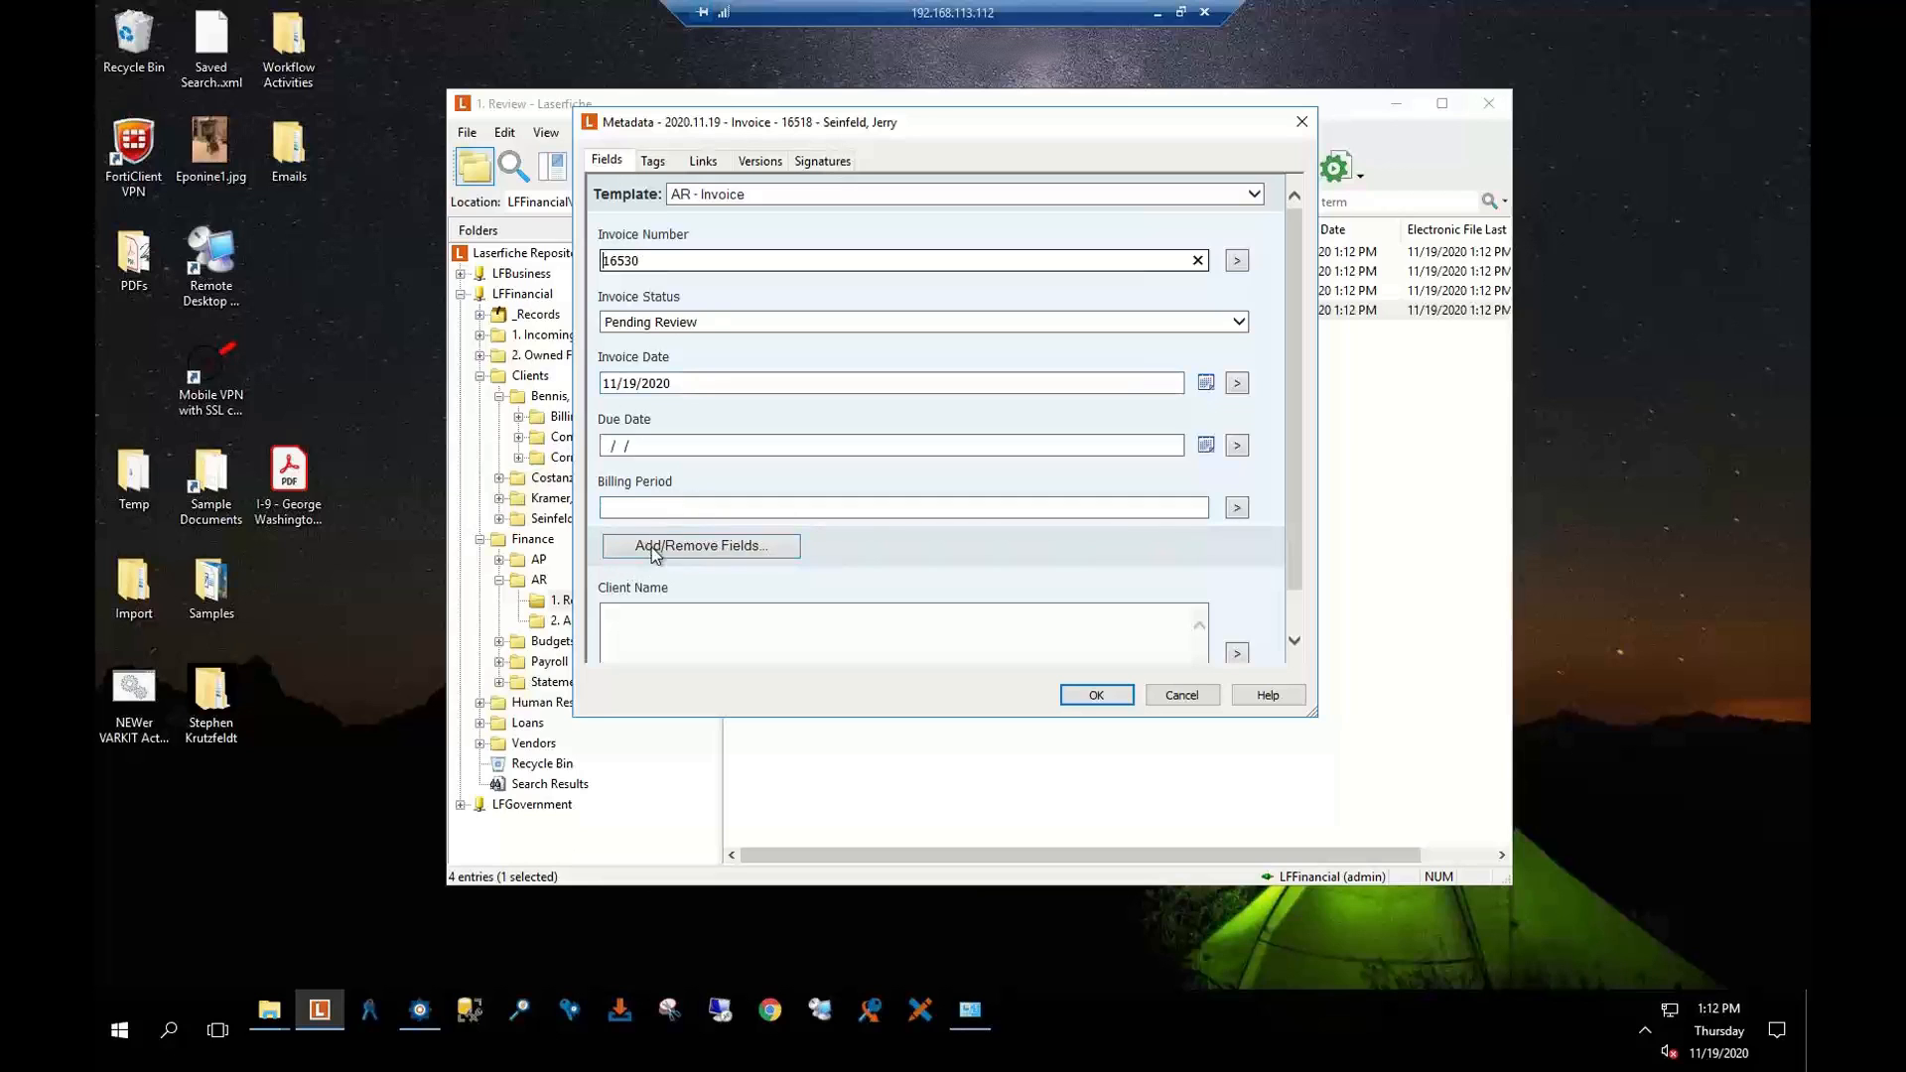
pyautogui.click(659, 512)
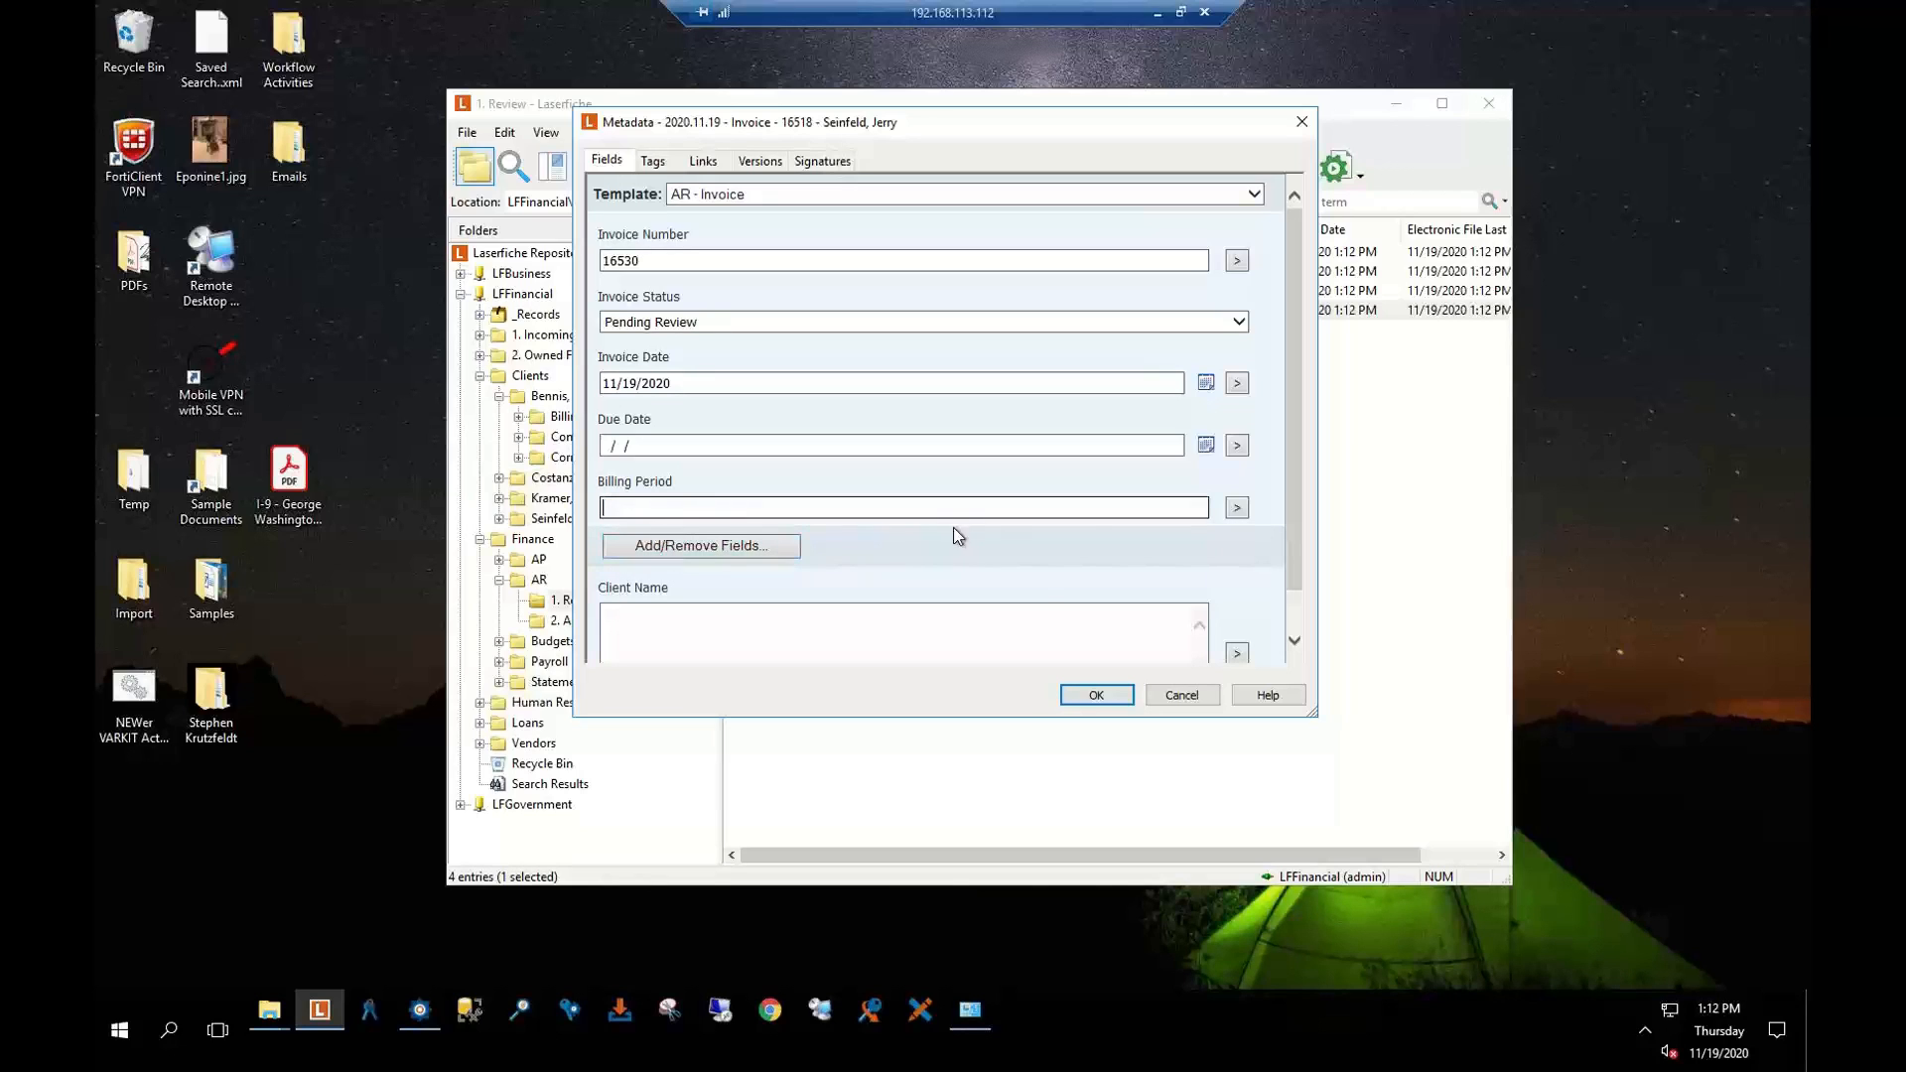
pyautogui.click(1180, 694)
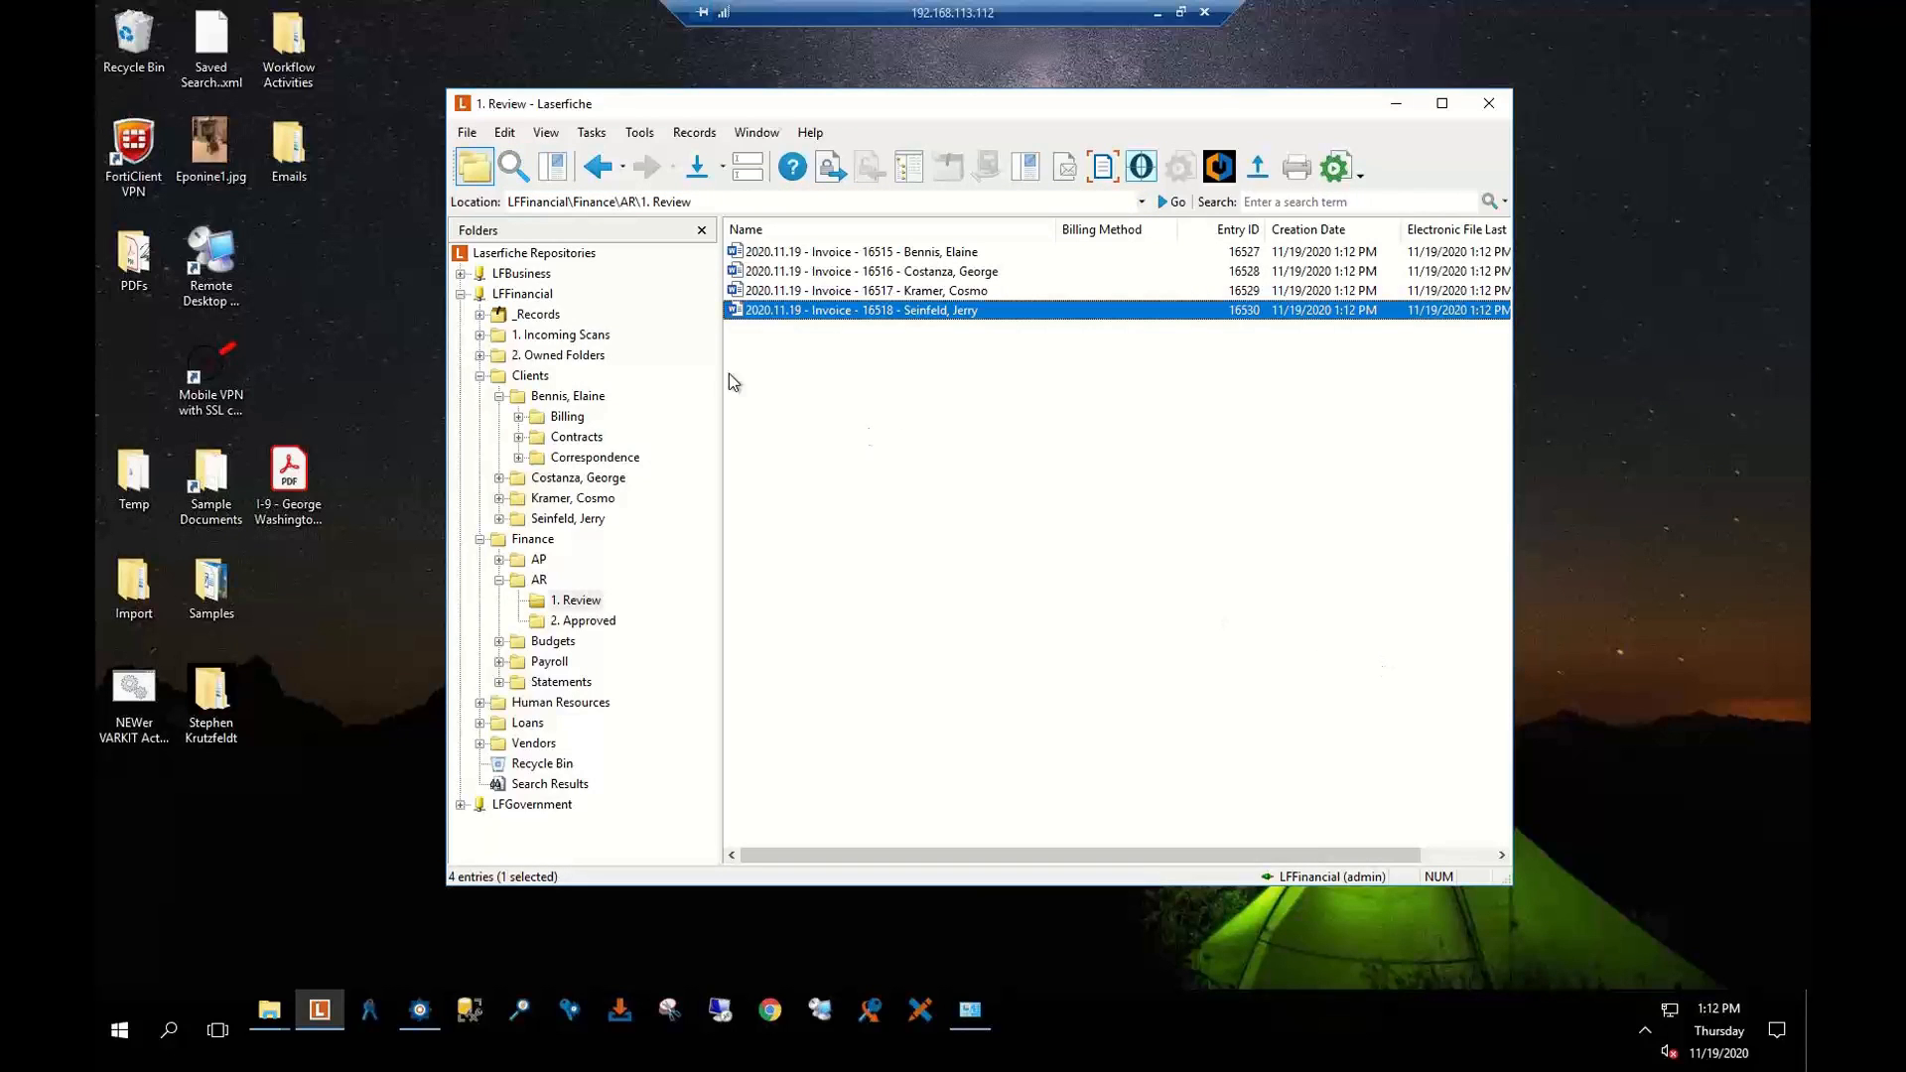
# Return to the folder tree and open the first client's Contracts, then Billing folder
pyautogui.click(511, 172)
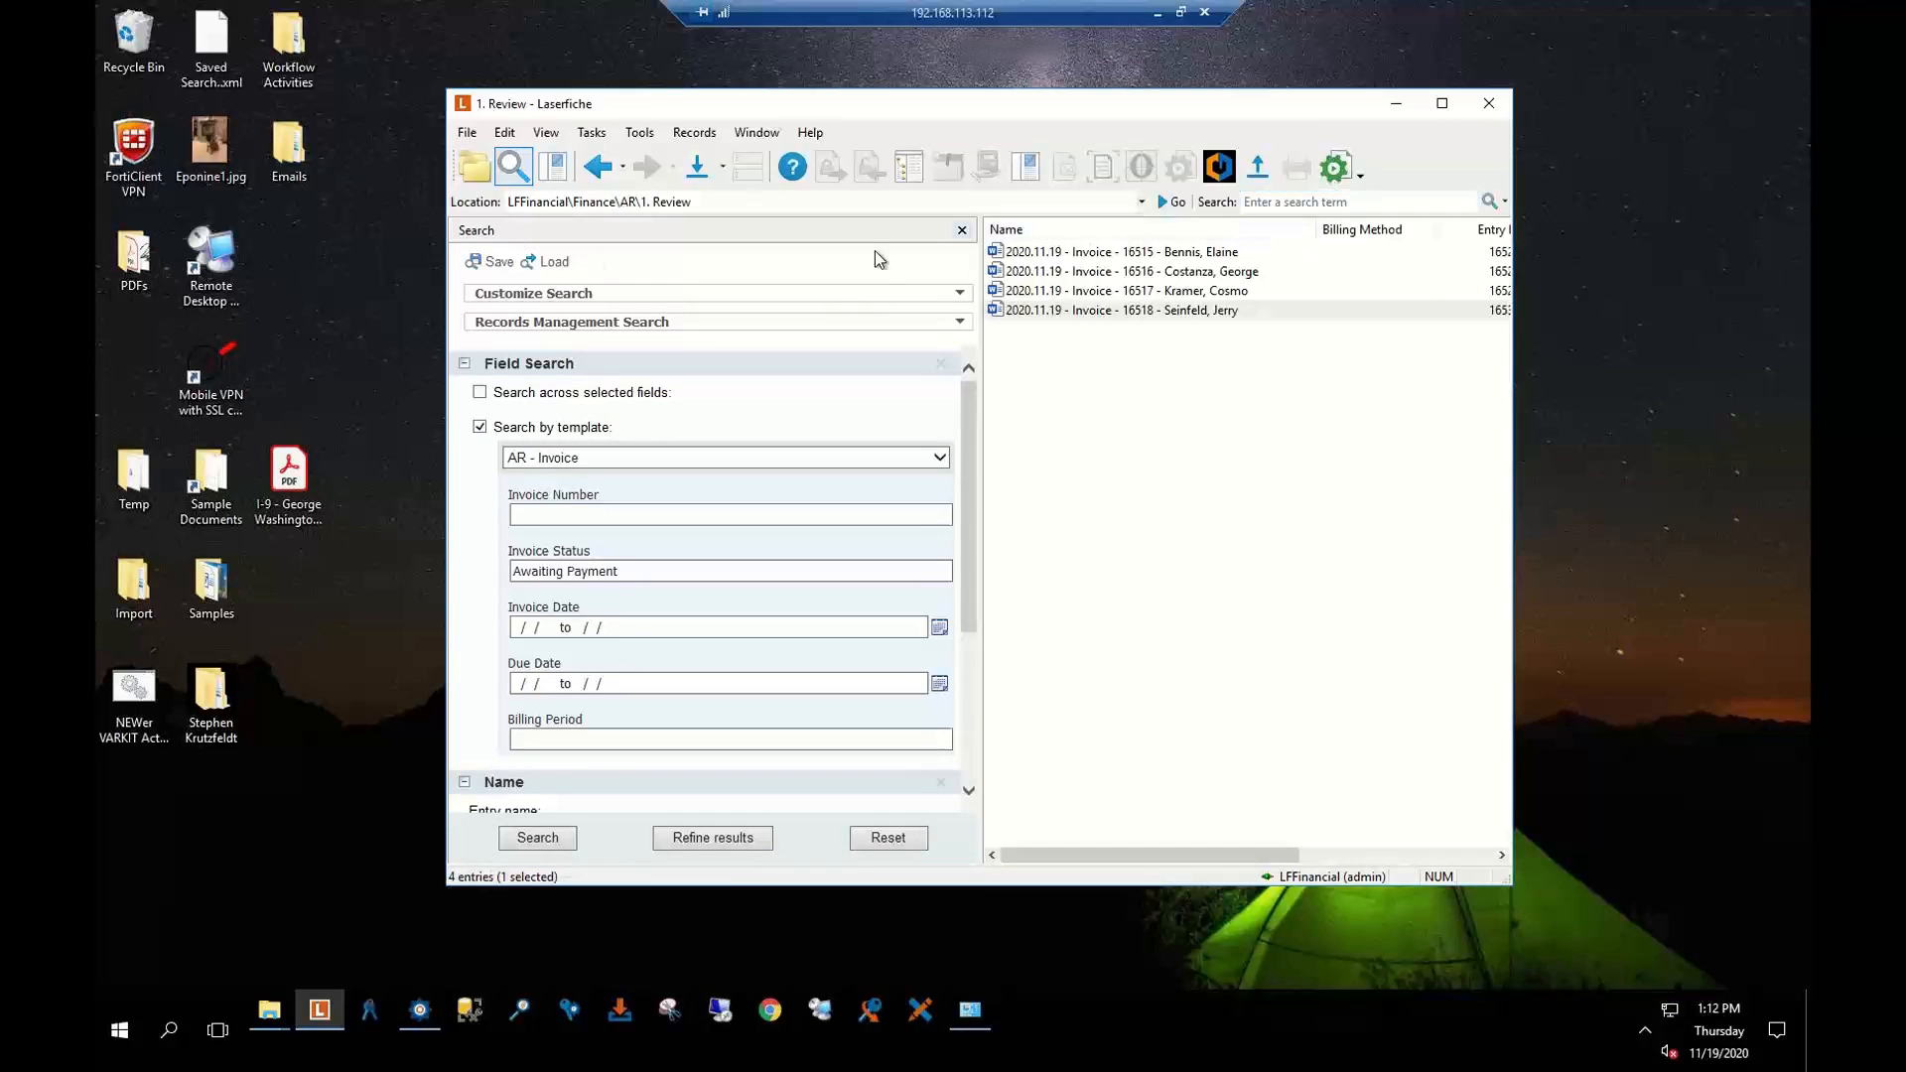
pyautogui.click(474, 167)
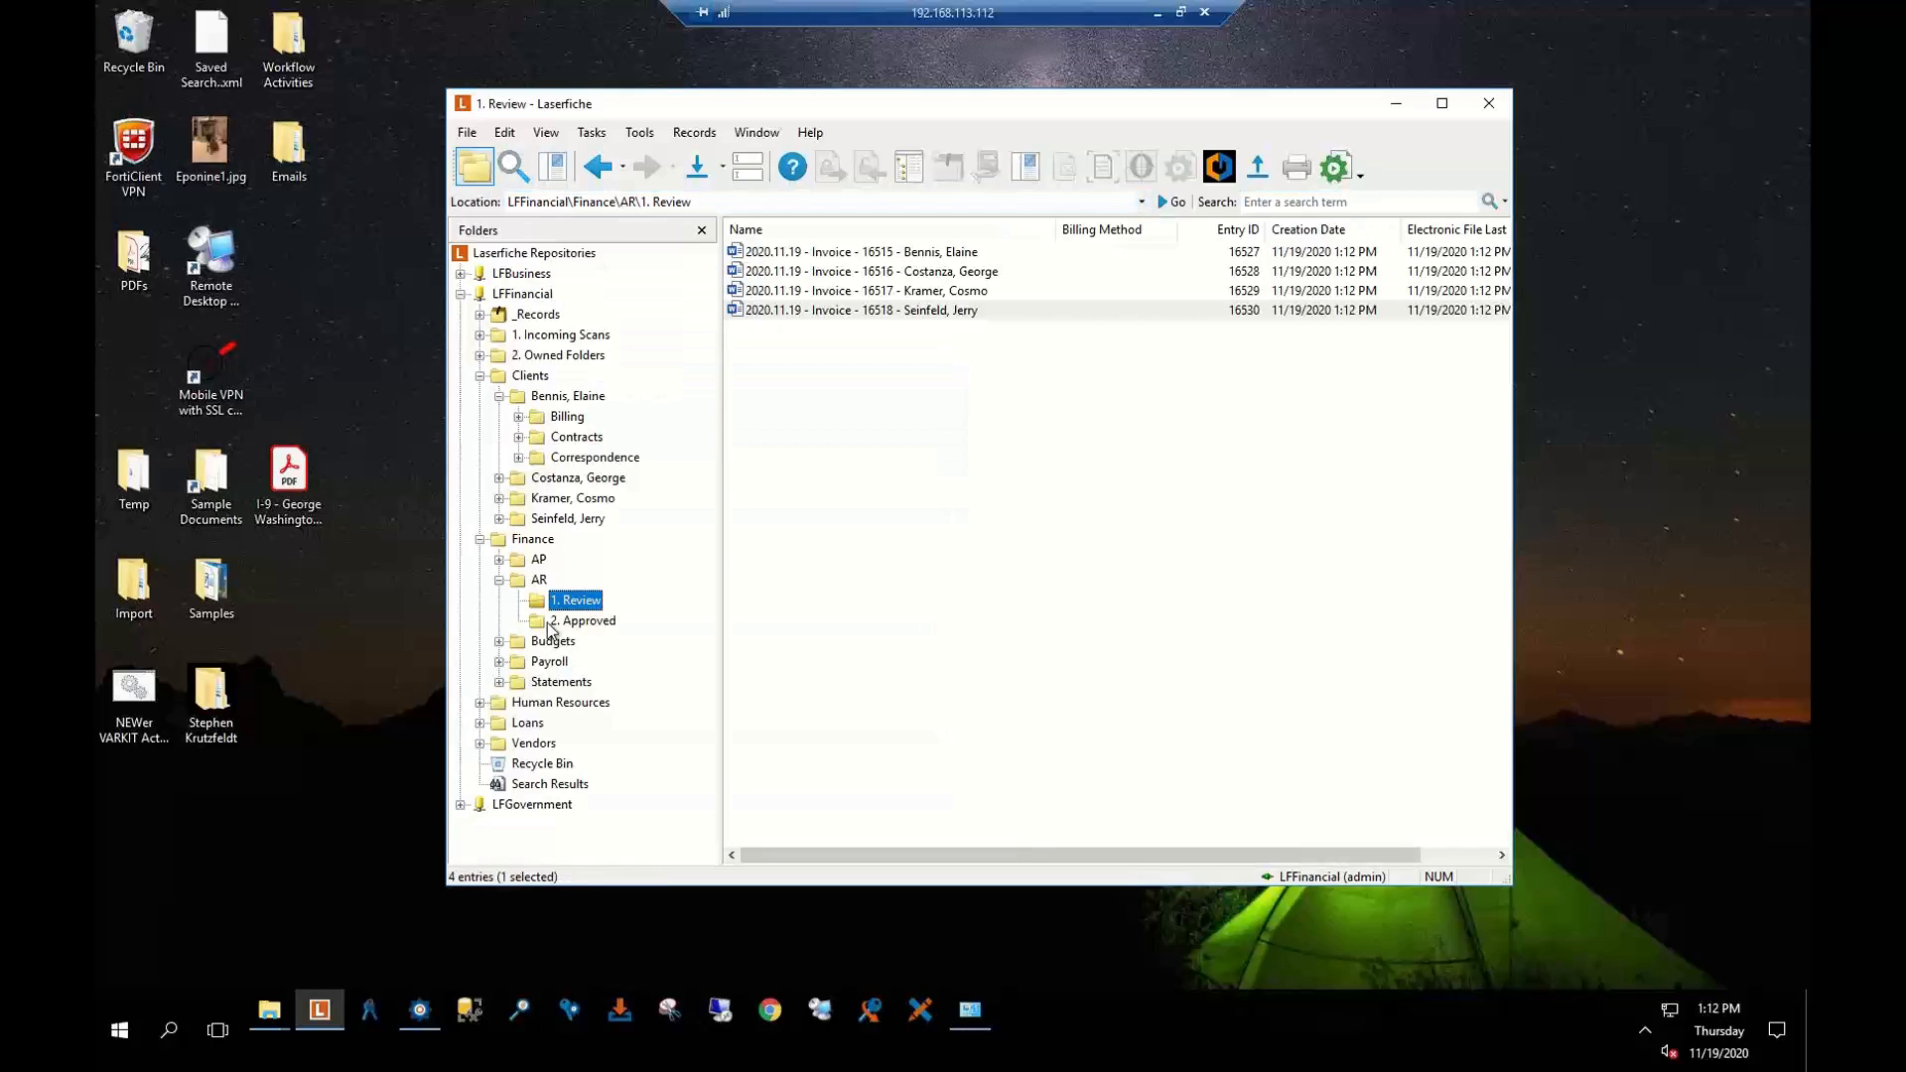
pyautogui.click(556, 442)
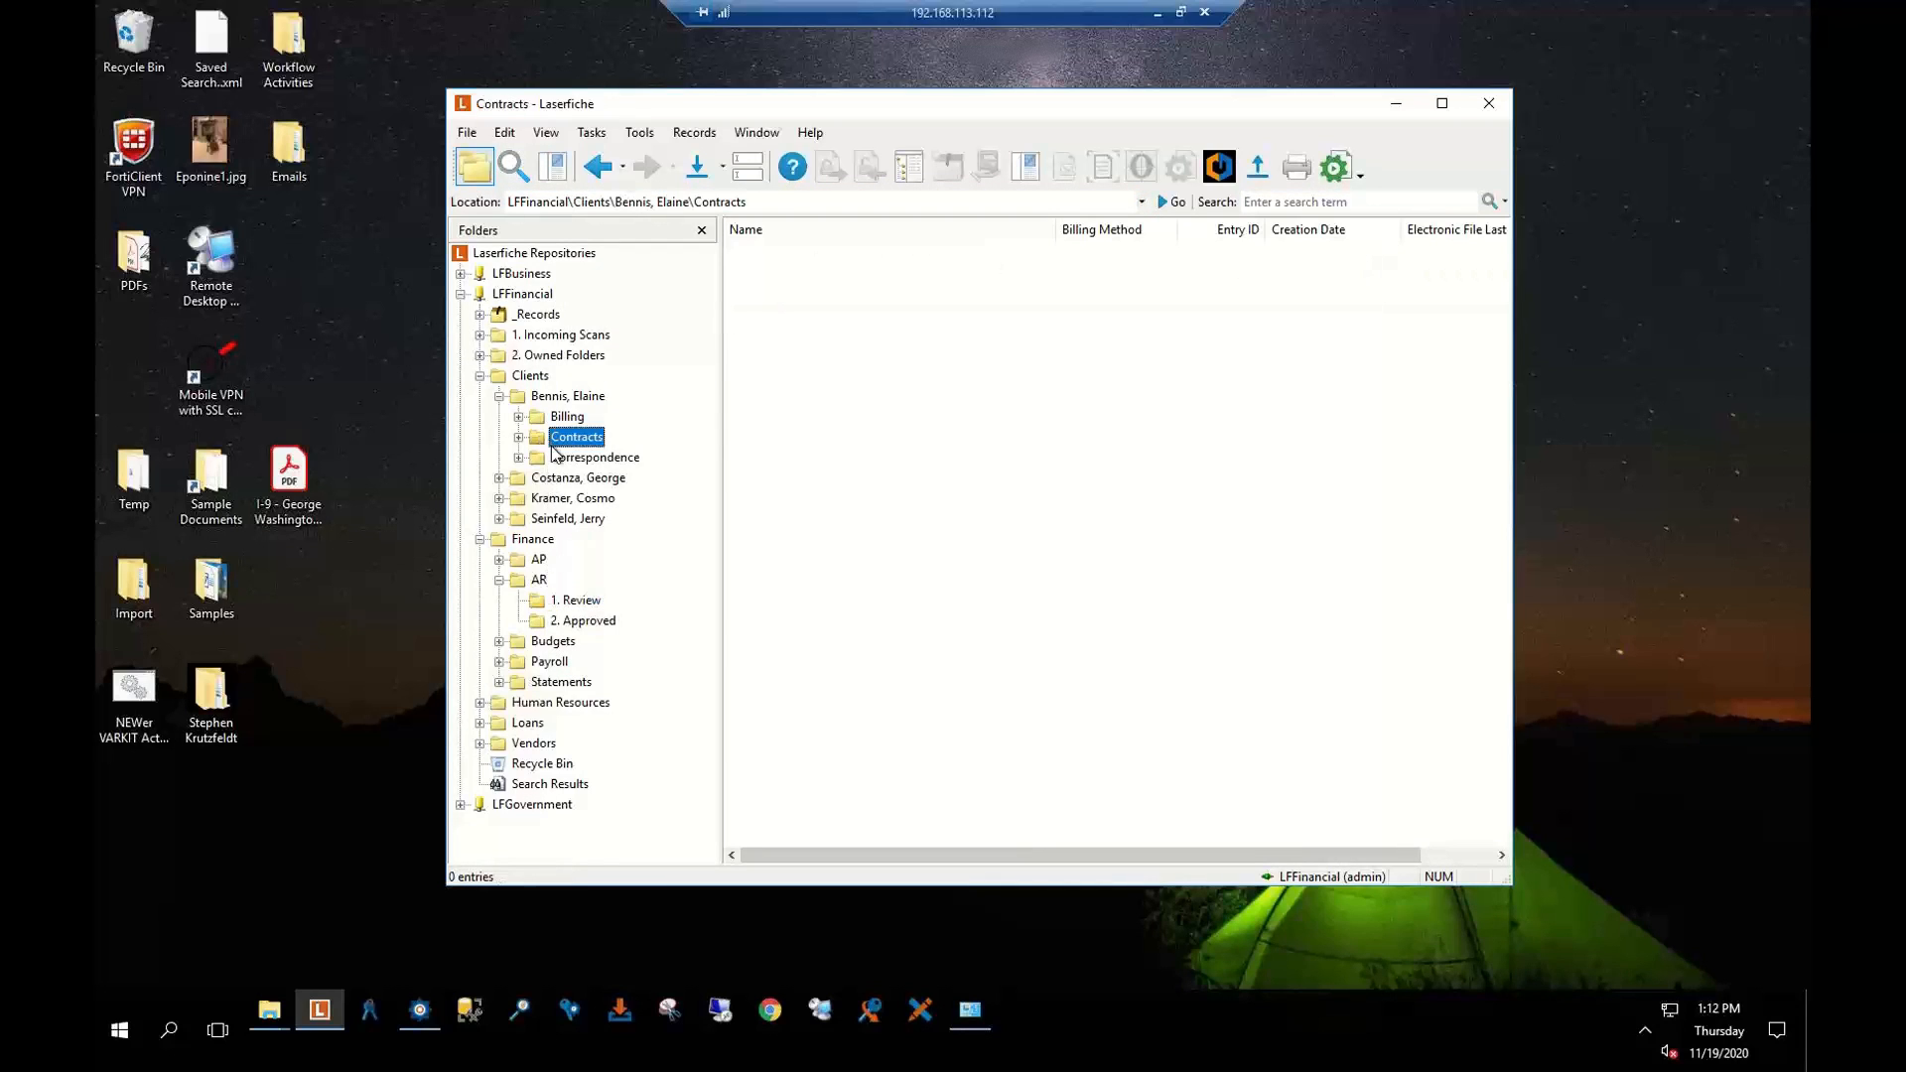
pyautogui.click(556, 420)
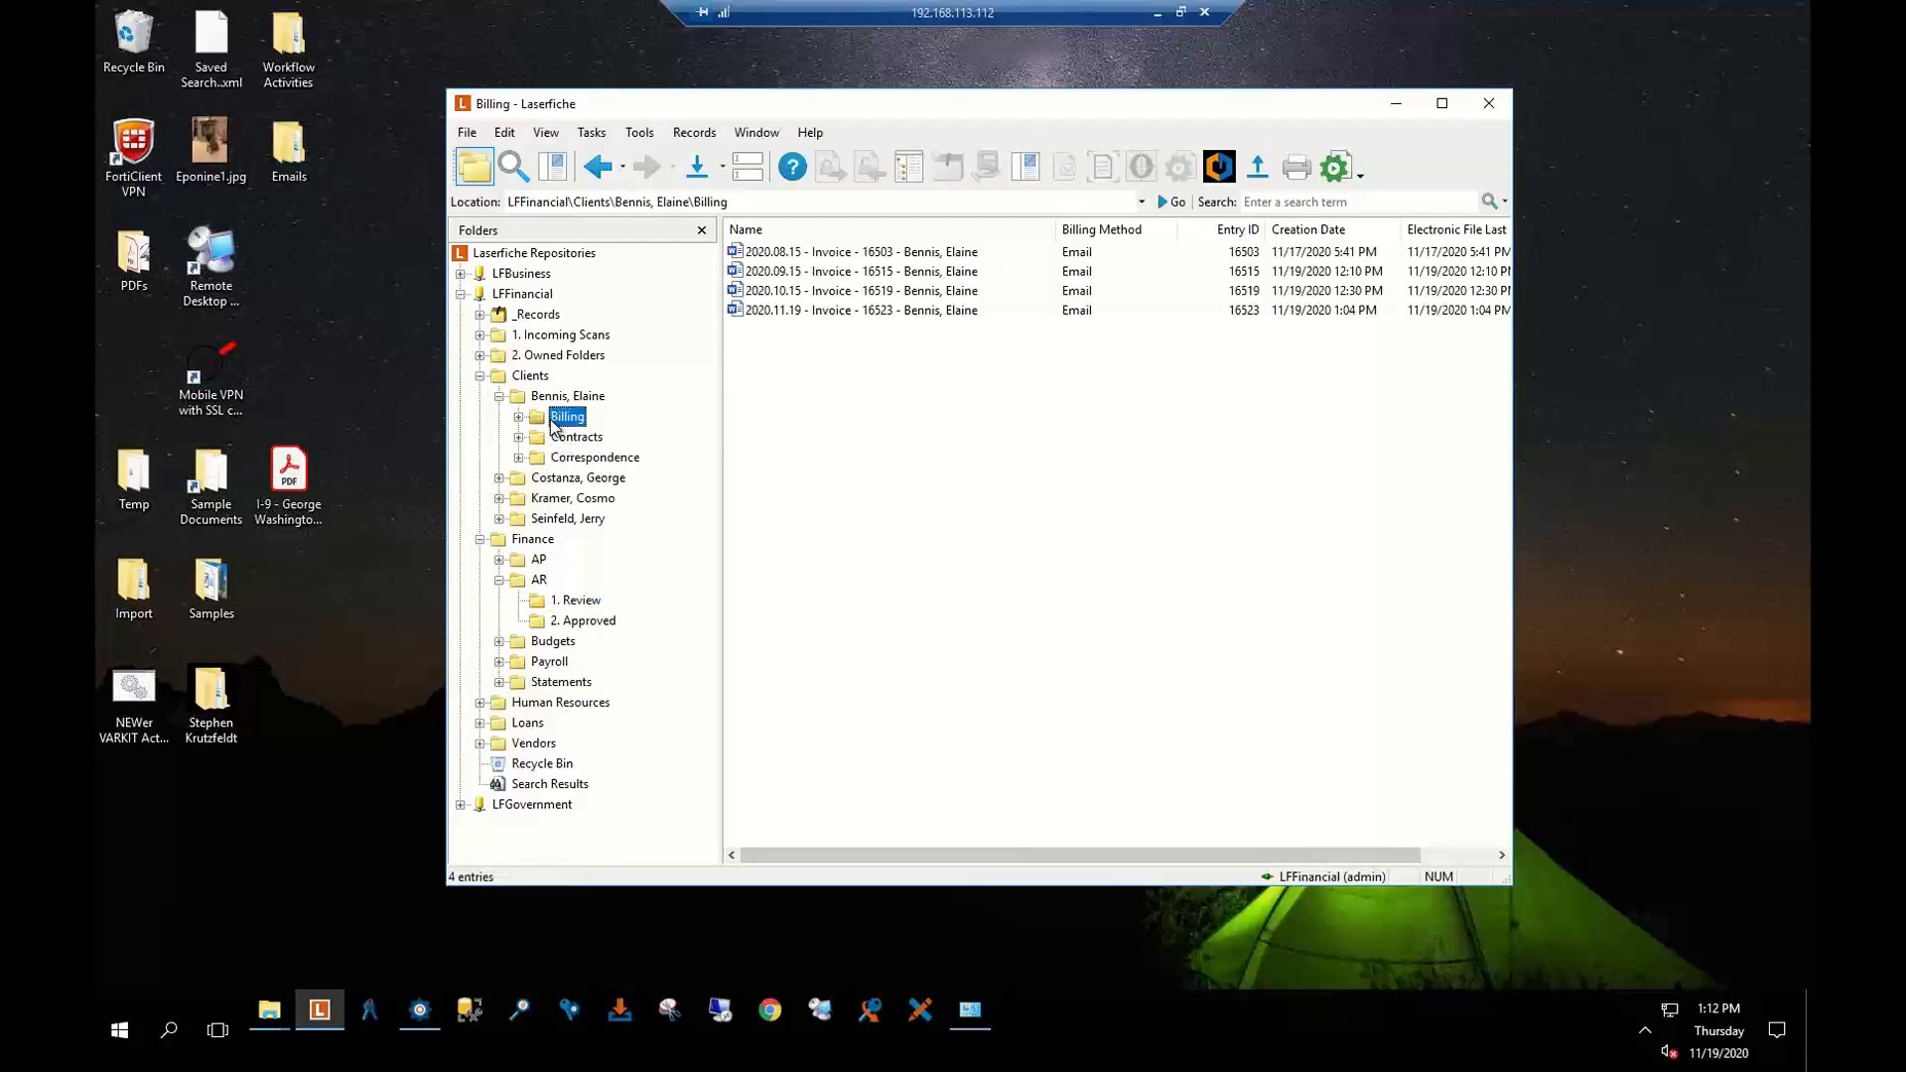
# Inspect the 2020.11.19 invoice's metadata, including its Due Date, and close it unchanged
pyautogui.click(821, 313)
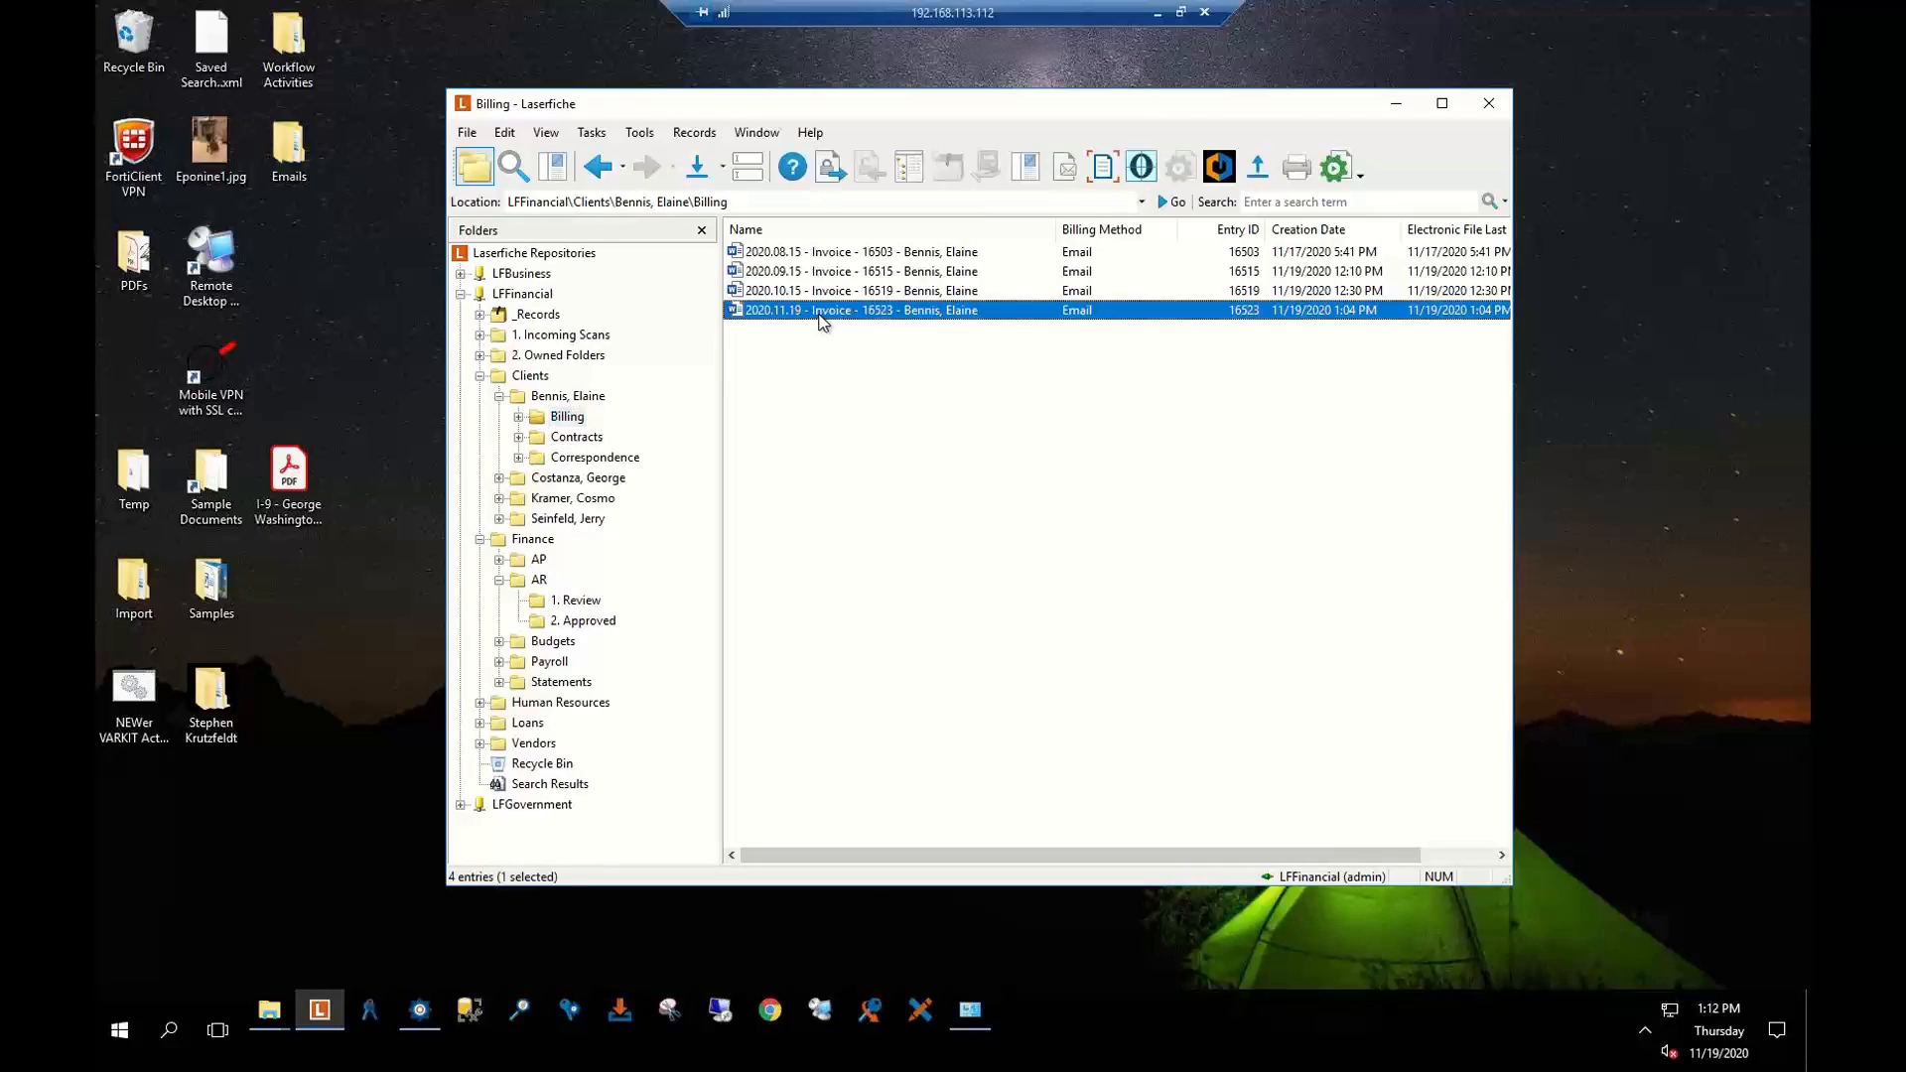
pyautogui.click(750, 179)
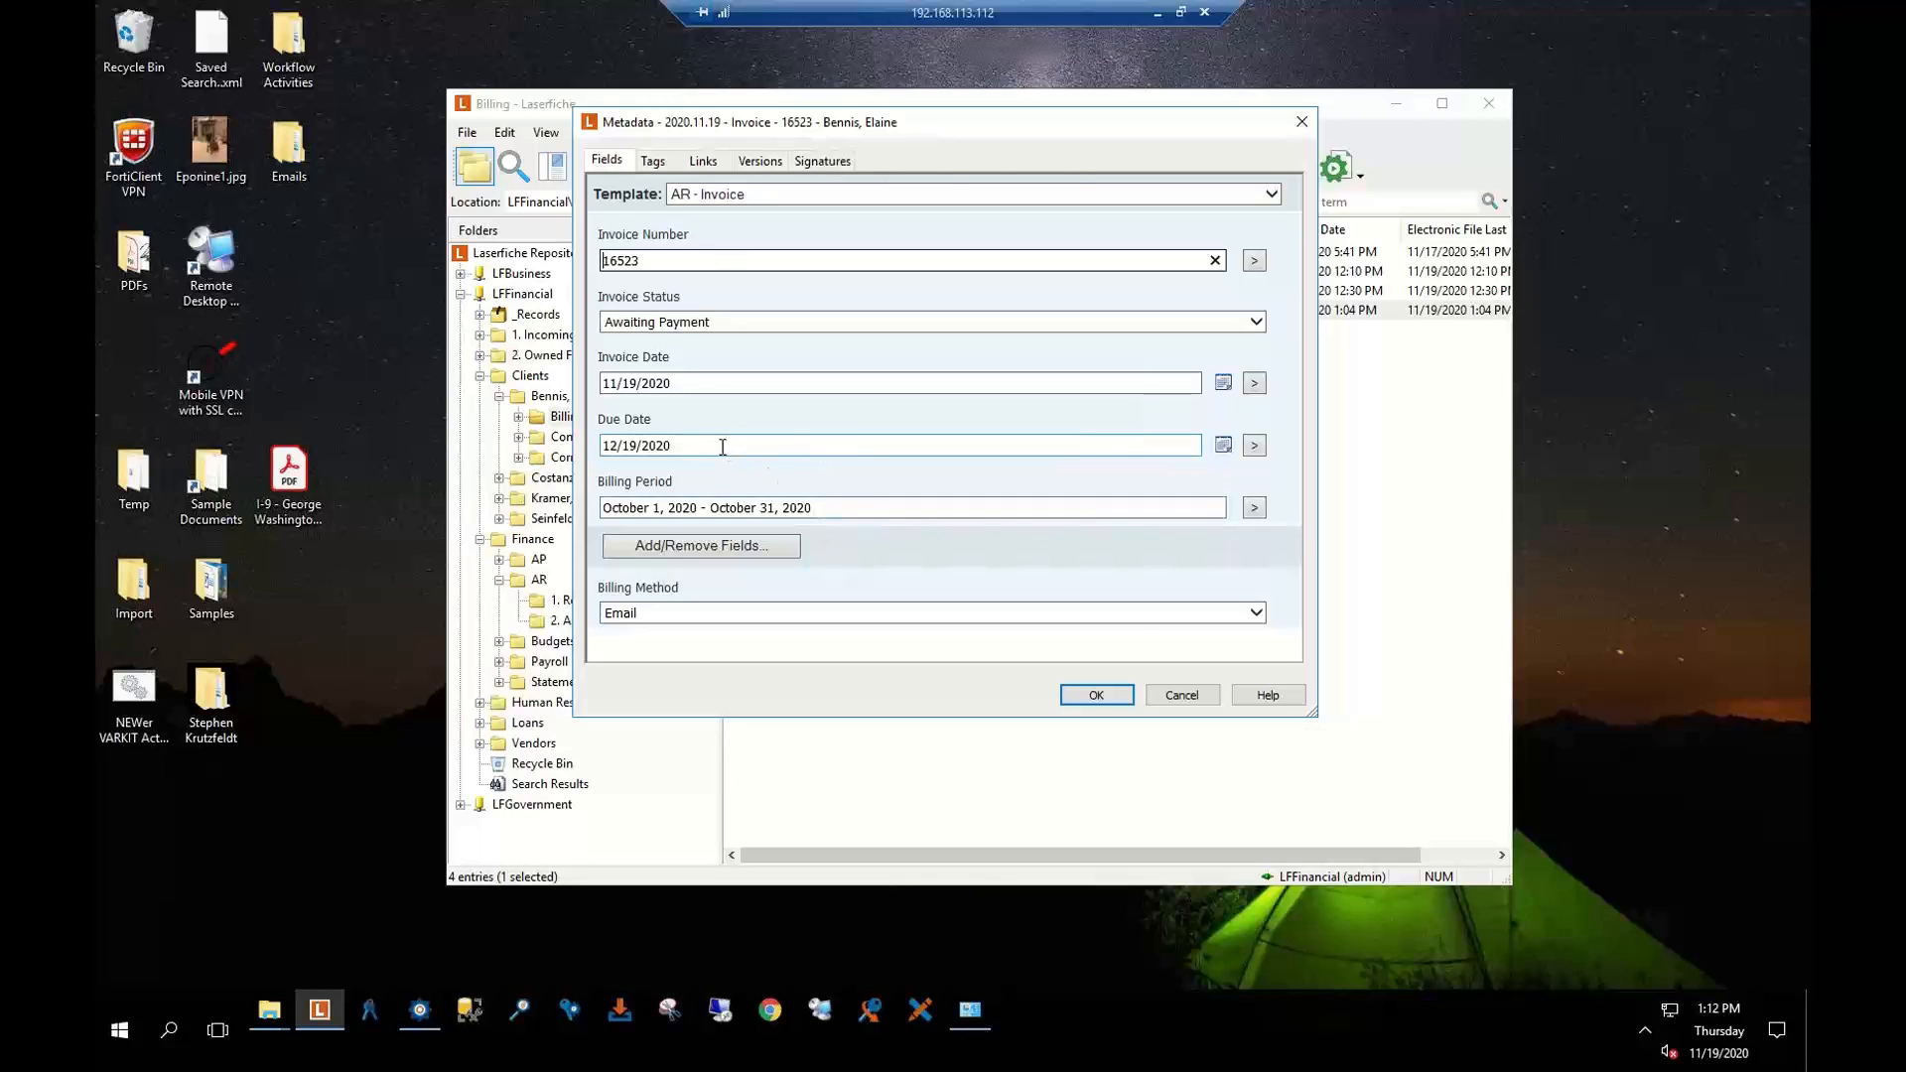
pyautogui.click(684, 452)
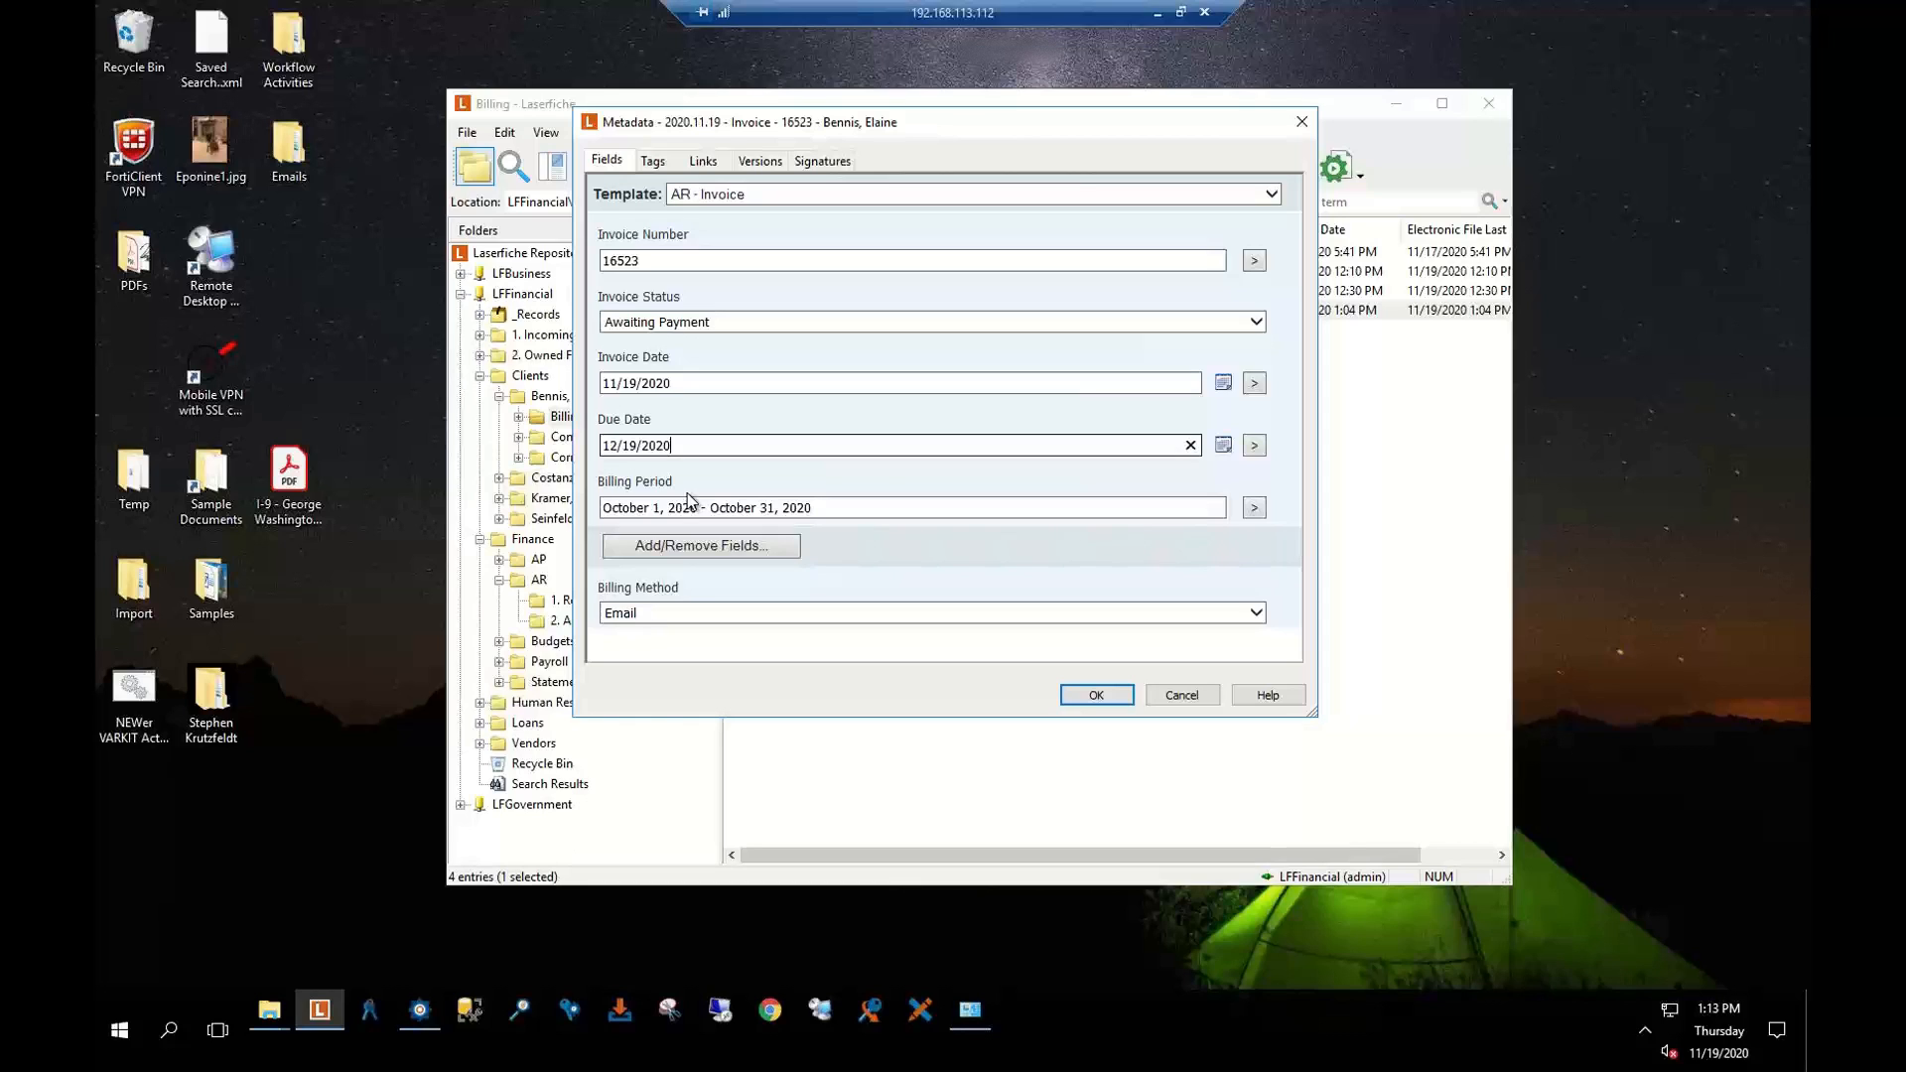
pyautogui.click(1181, 694)
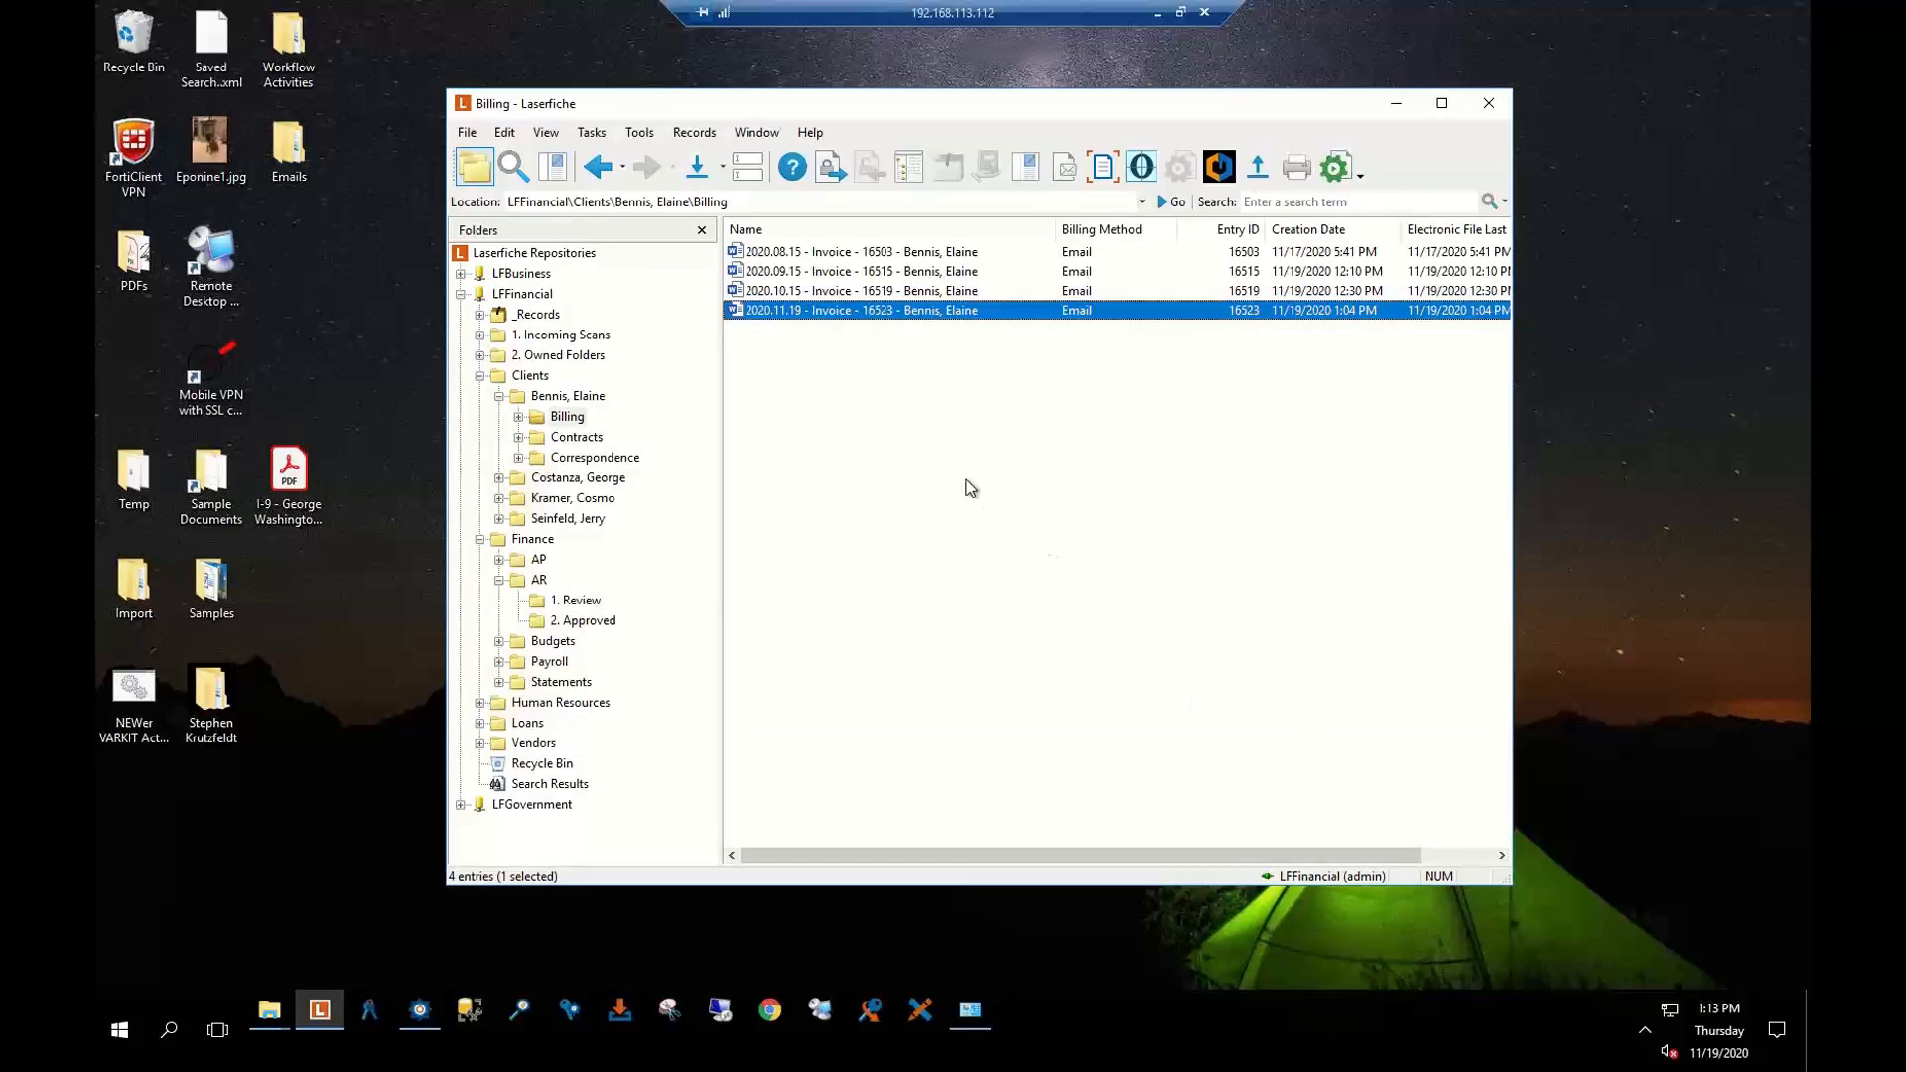
pyautogui.click(512, 168)
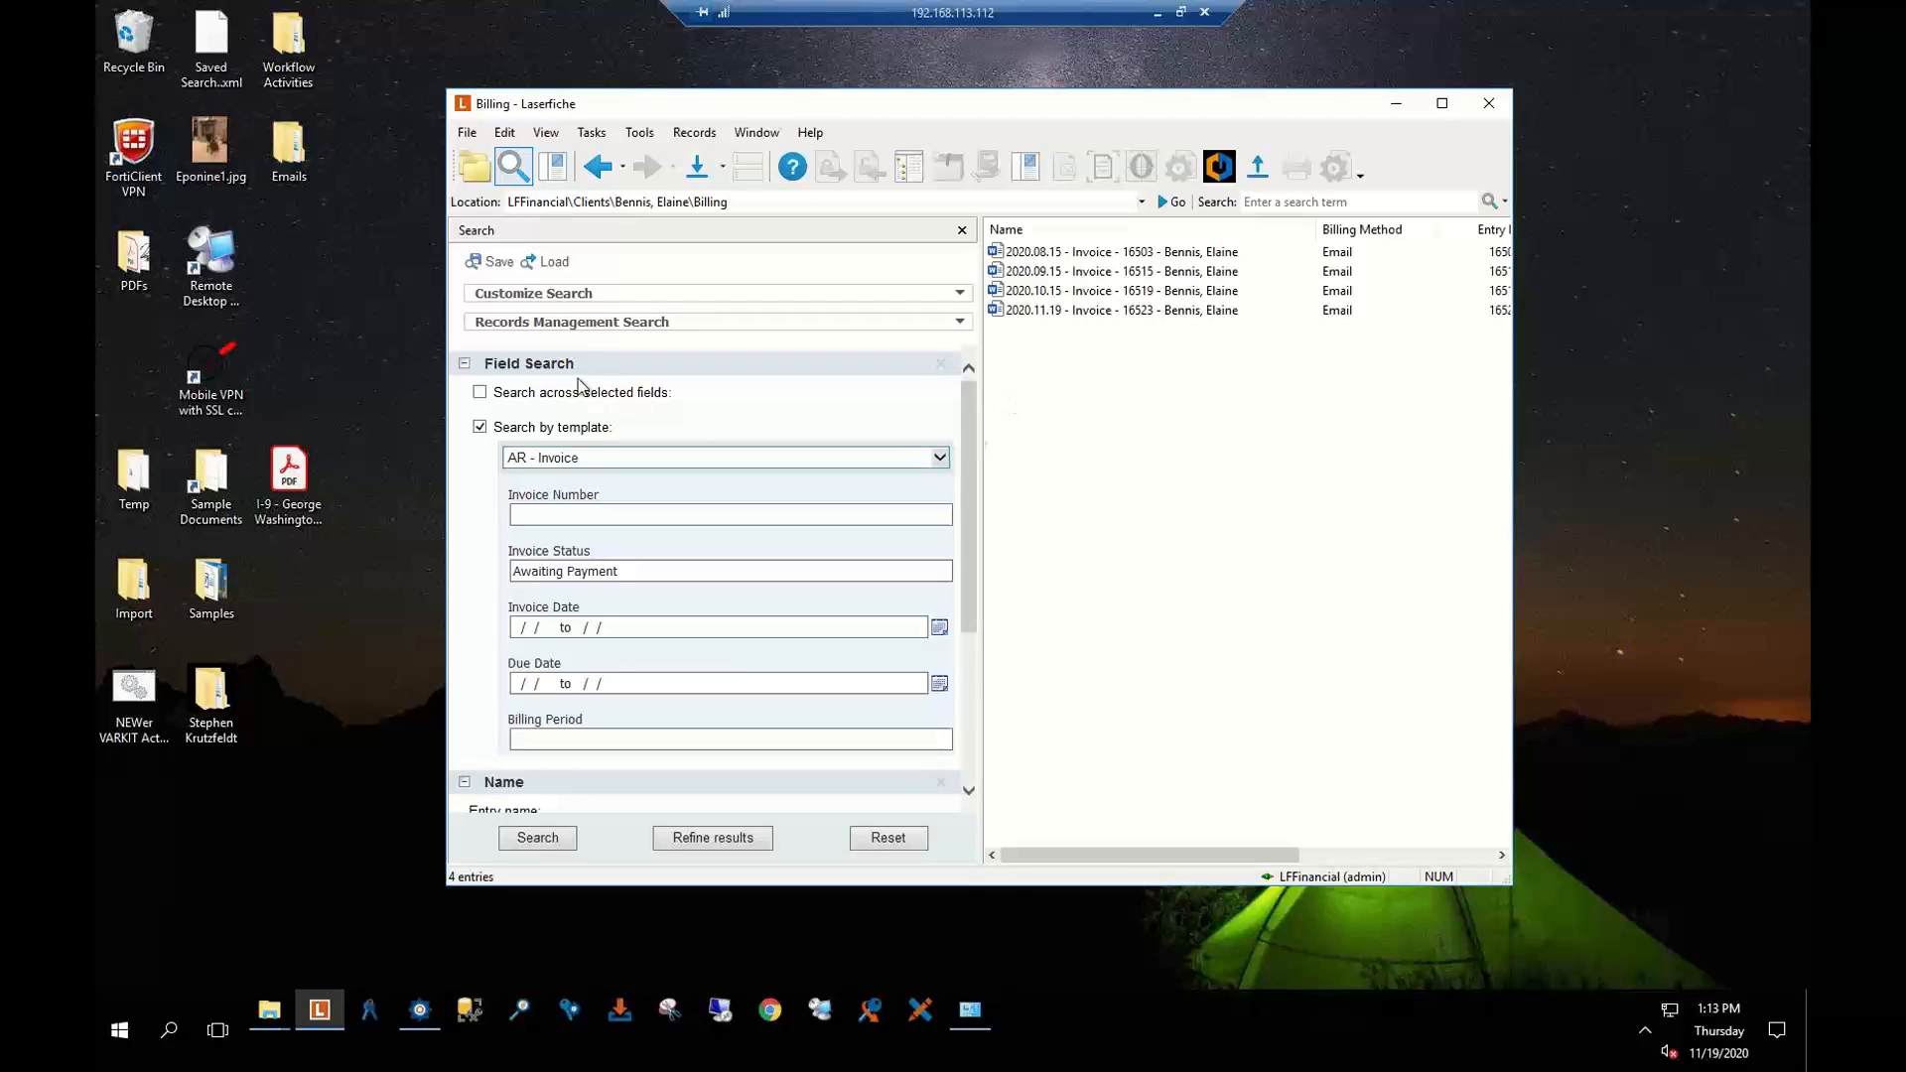
# Load and run the saved AR - UnPaid Invoices search, listing Awaiting Payment invoices 16523–16526
pyautogui.click(547, 263)
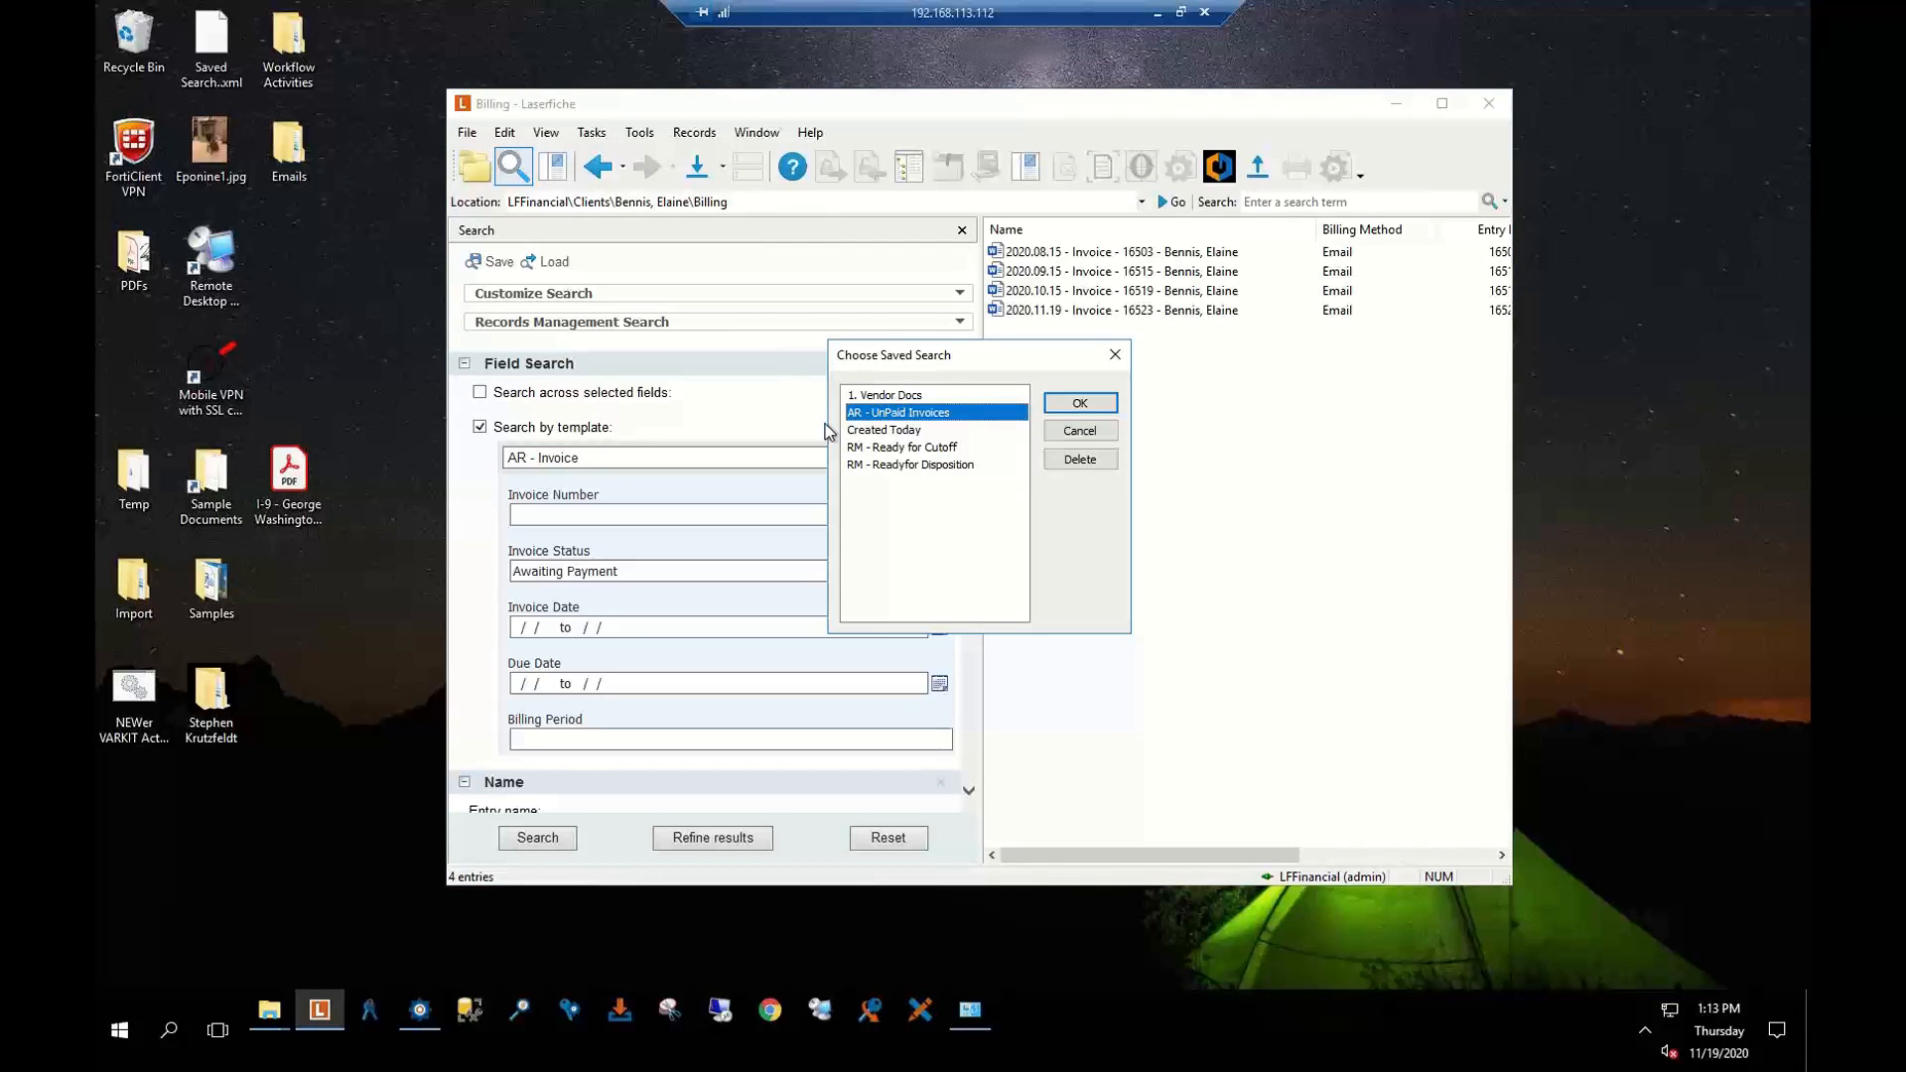
pyautogui.click(1064, 404)
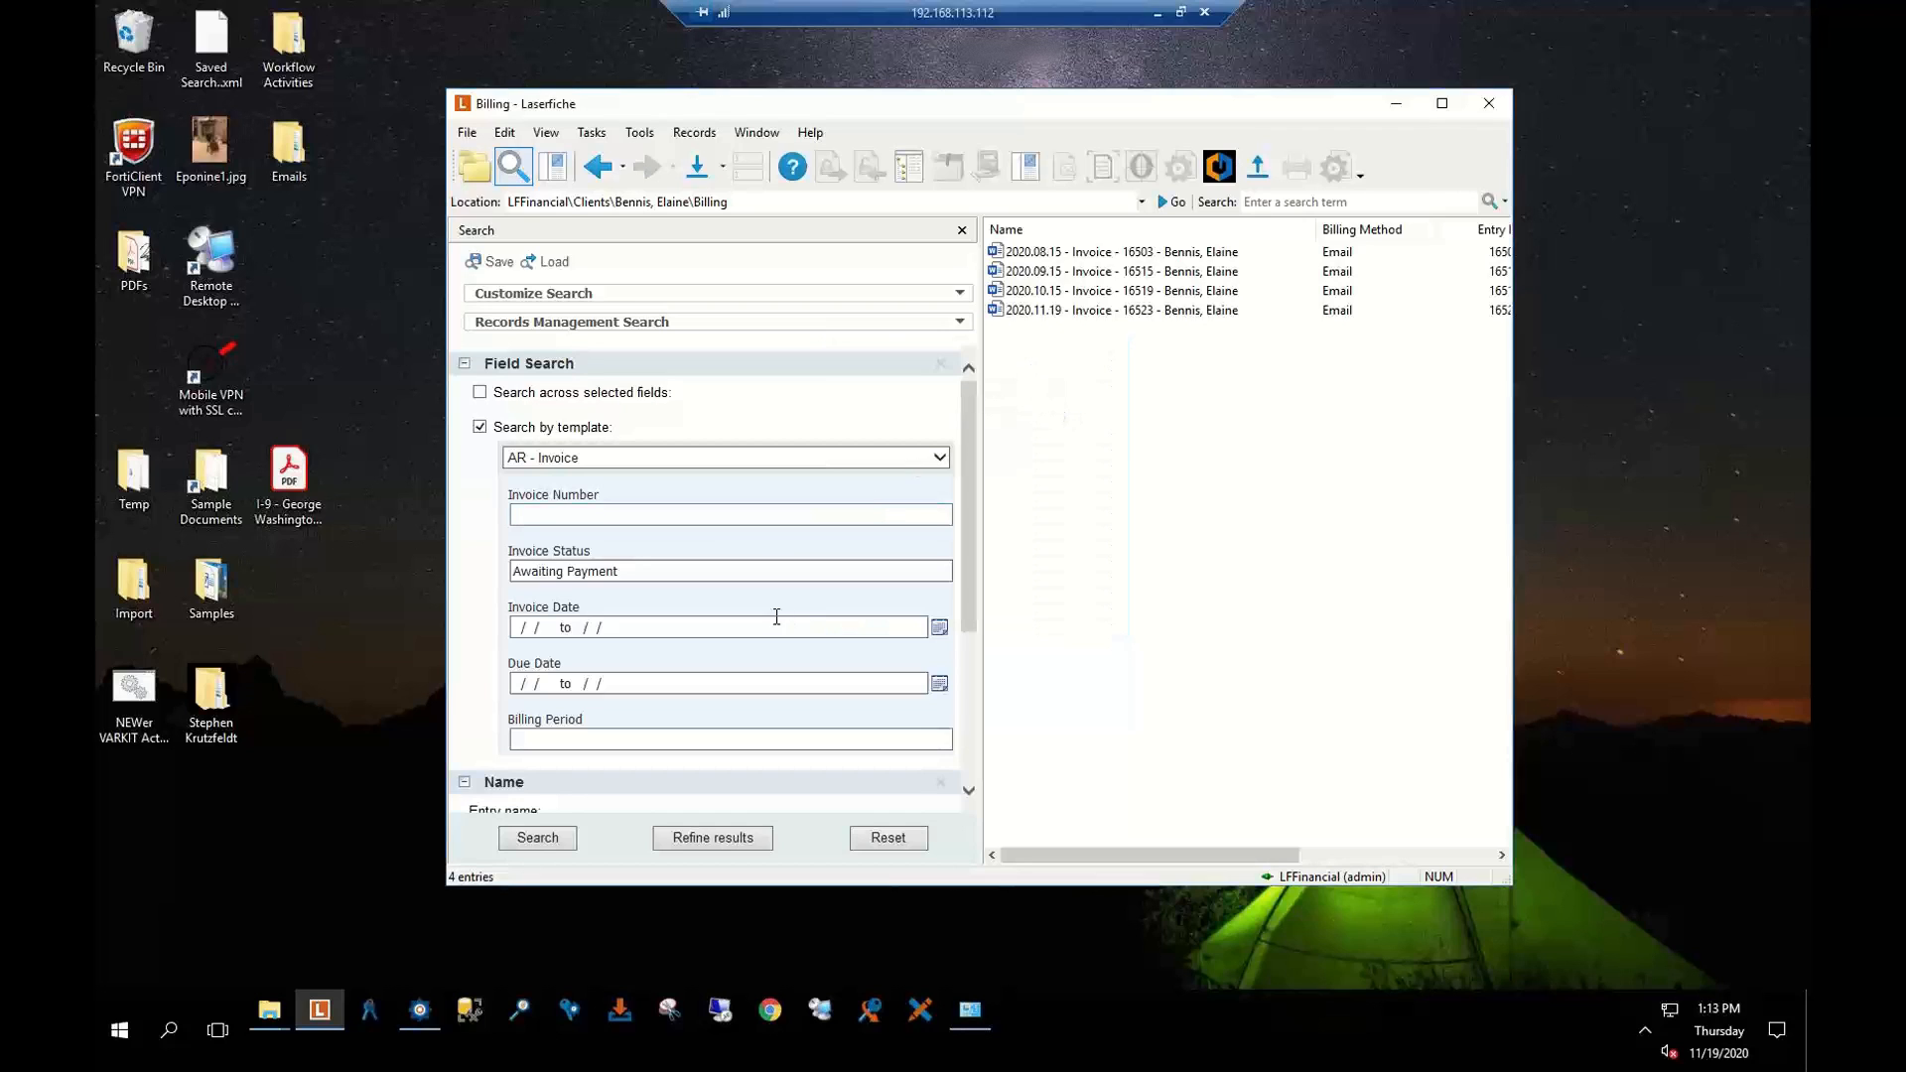
pyautogui.click(544, 837)
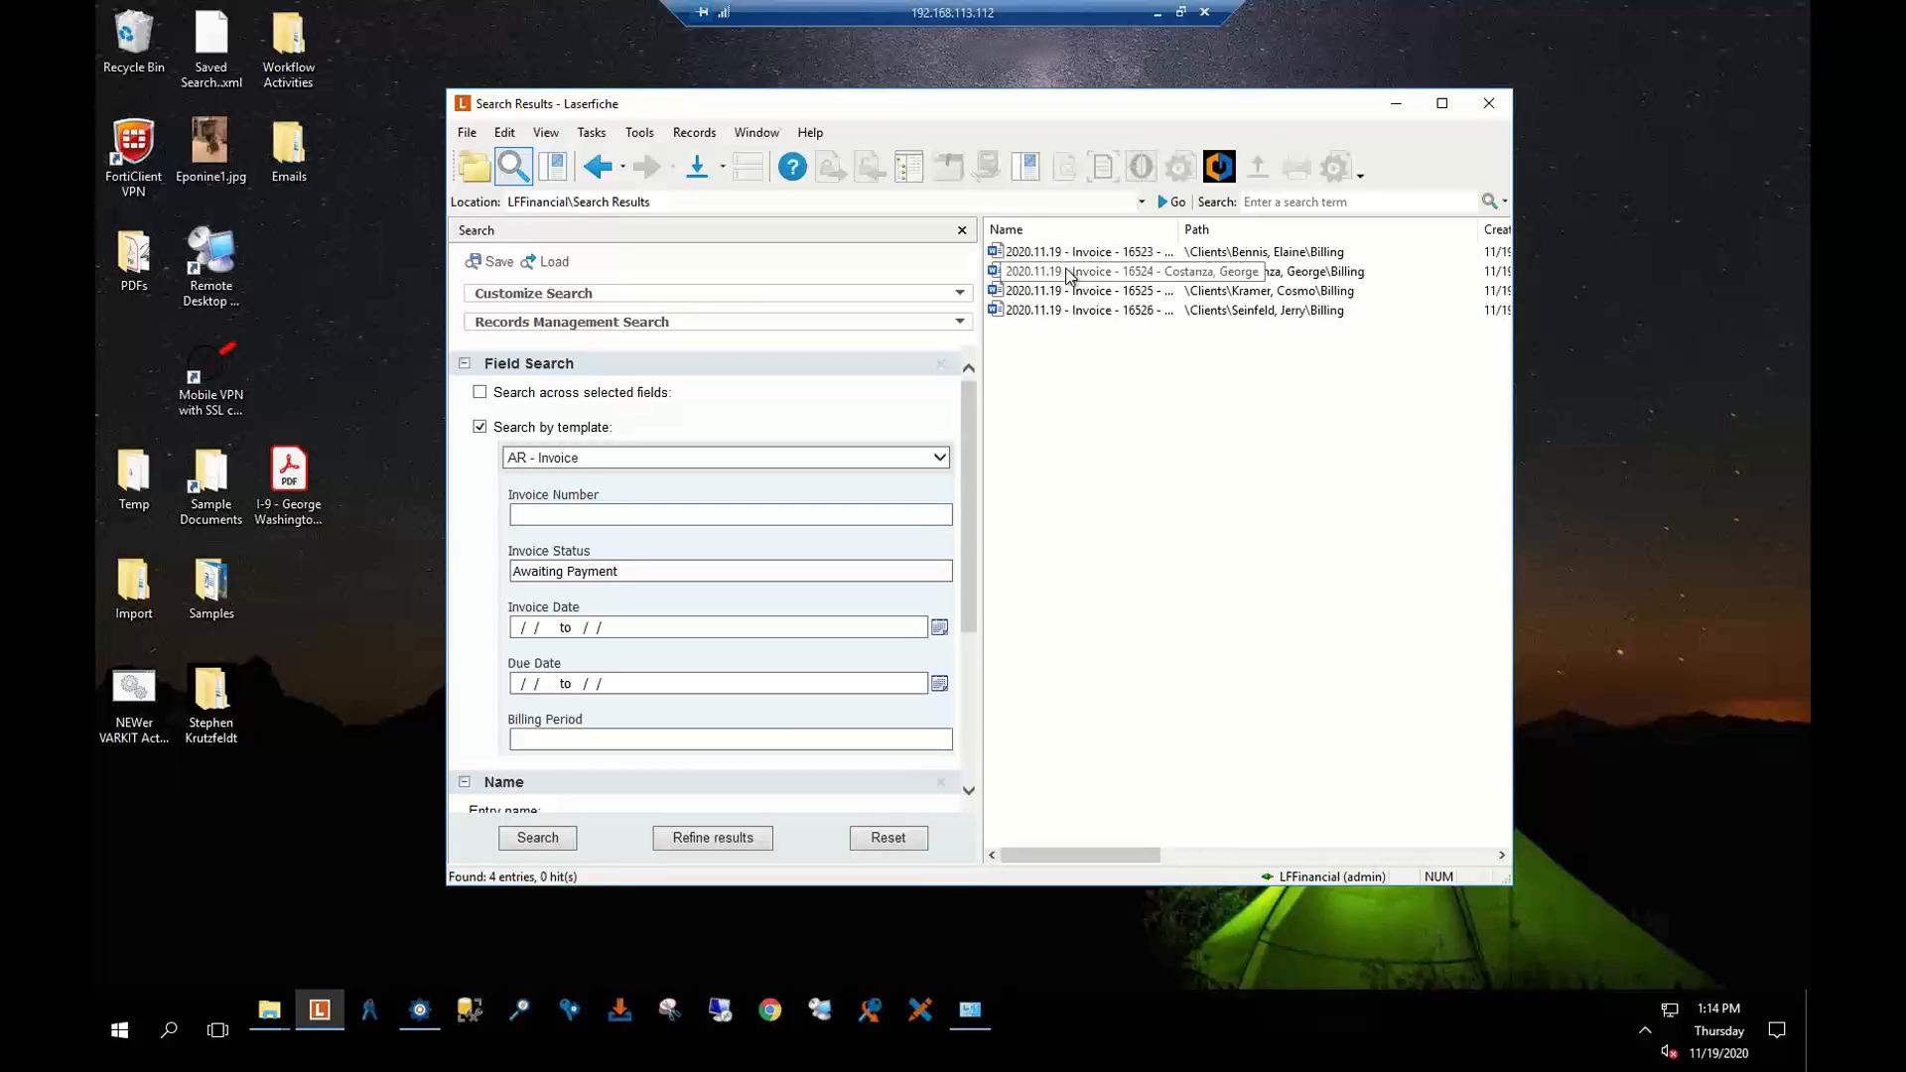
pyautogui.click(1442, 103)
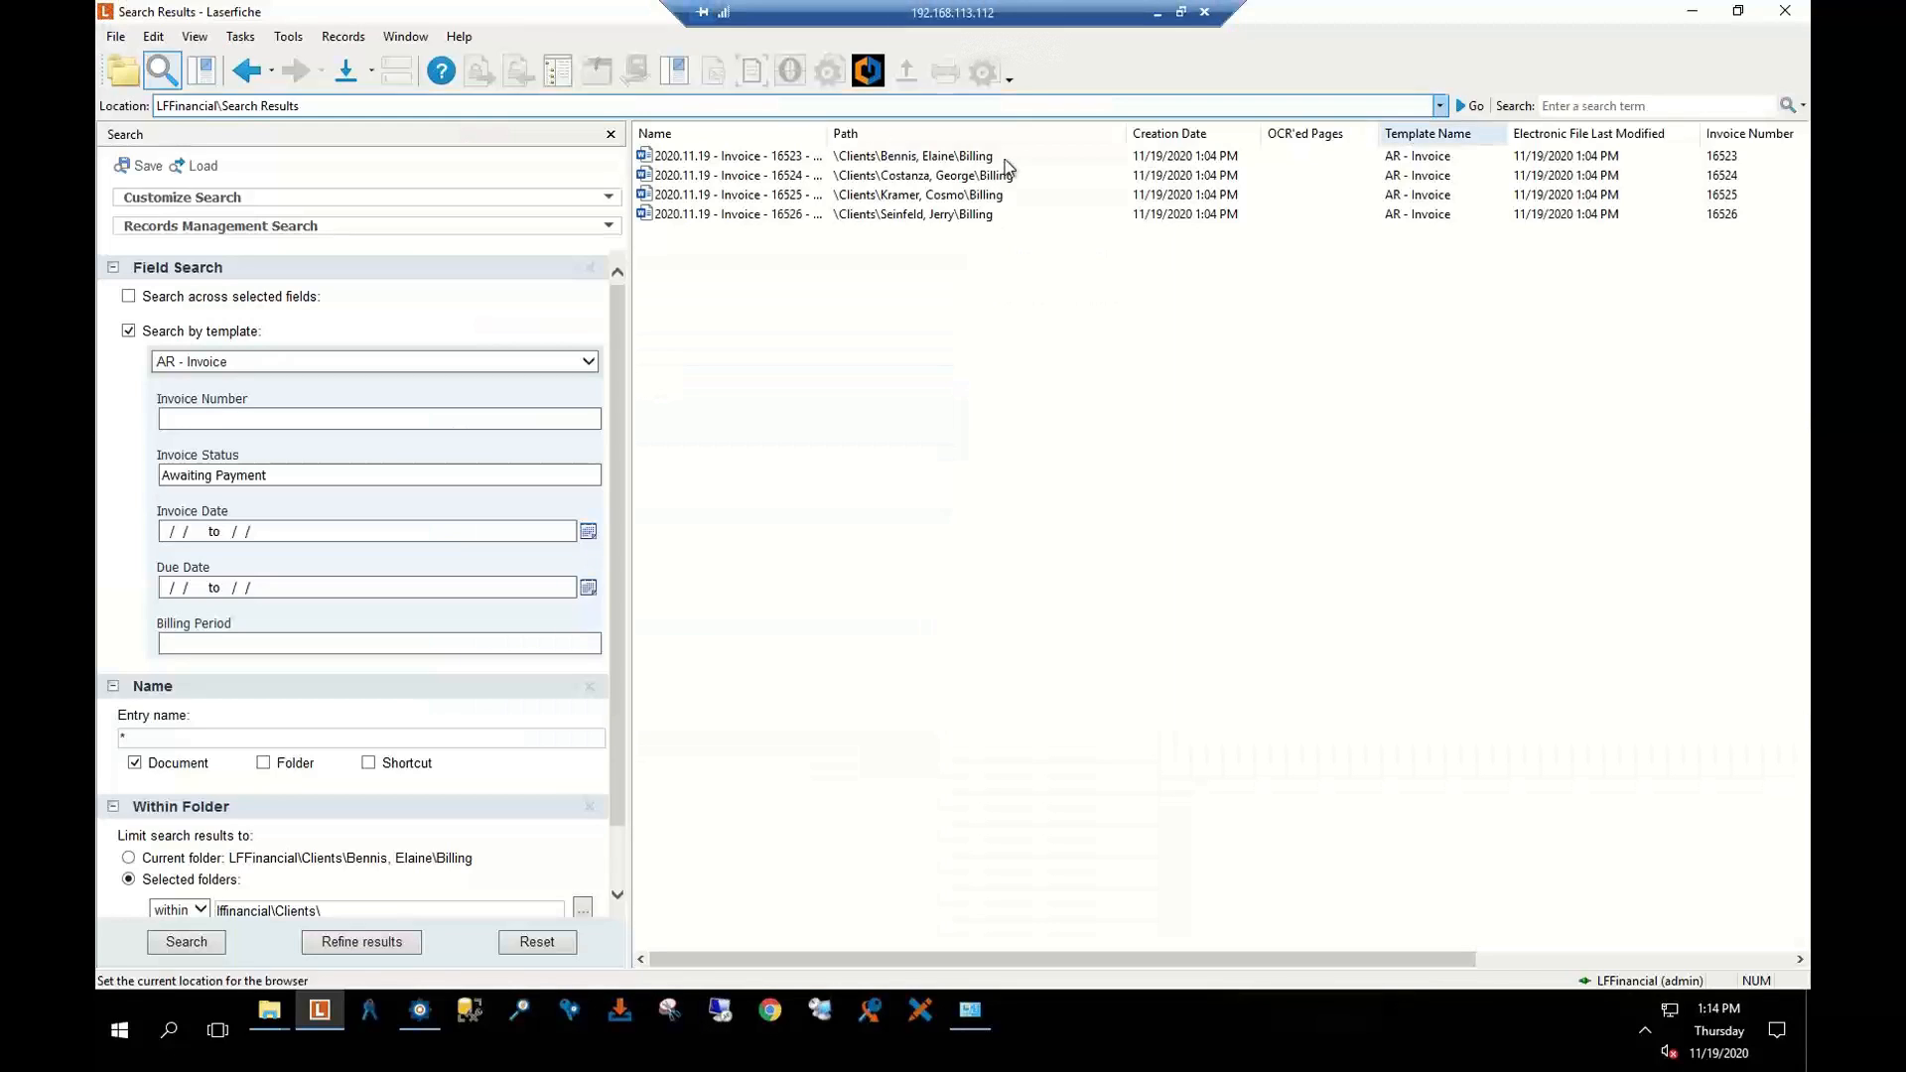
pyautogui.rightClick(893, 216)
pyautogui.click(738, 299)
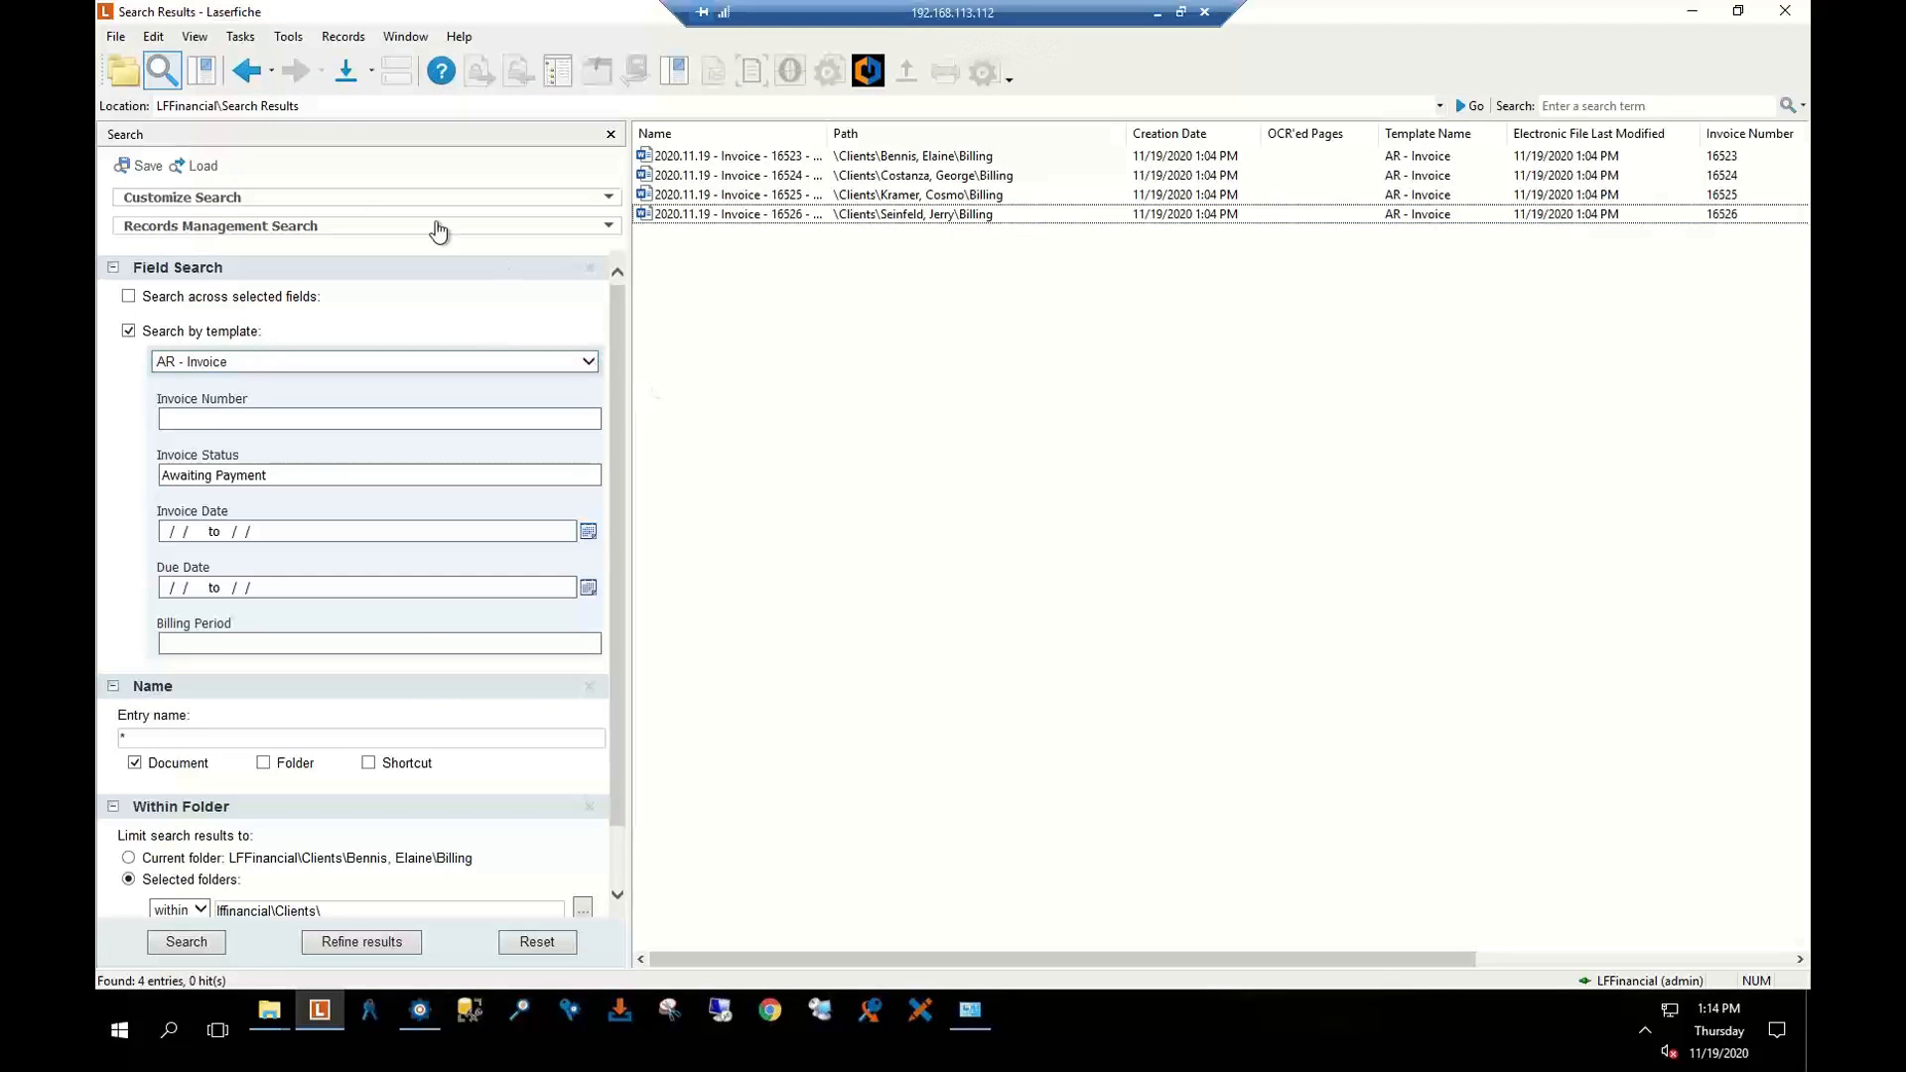
pyautogui.click(122, 73)
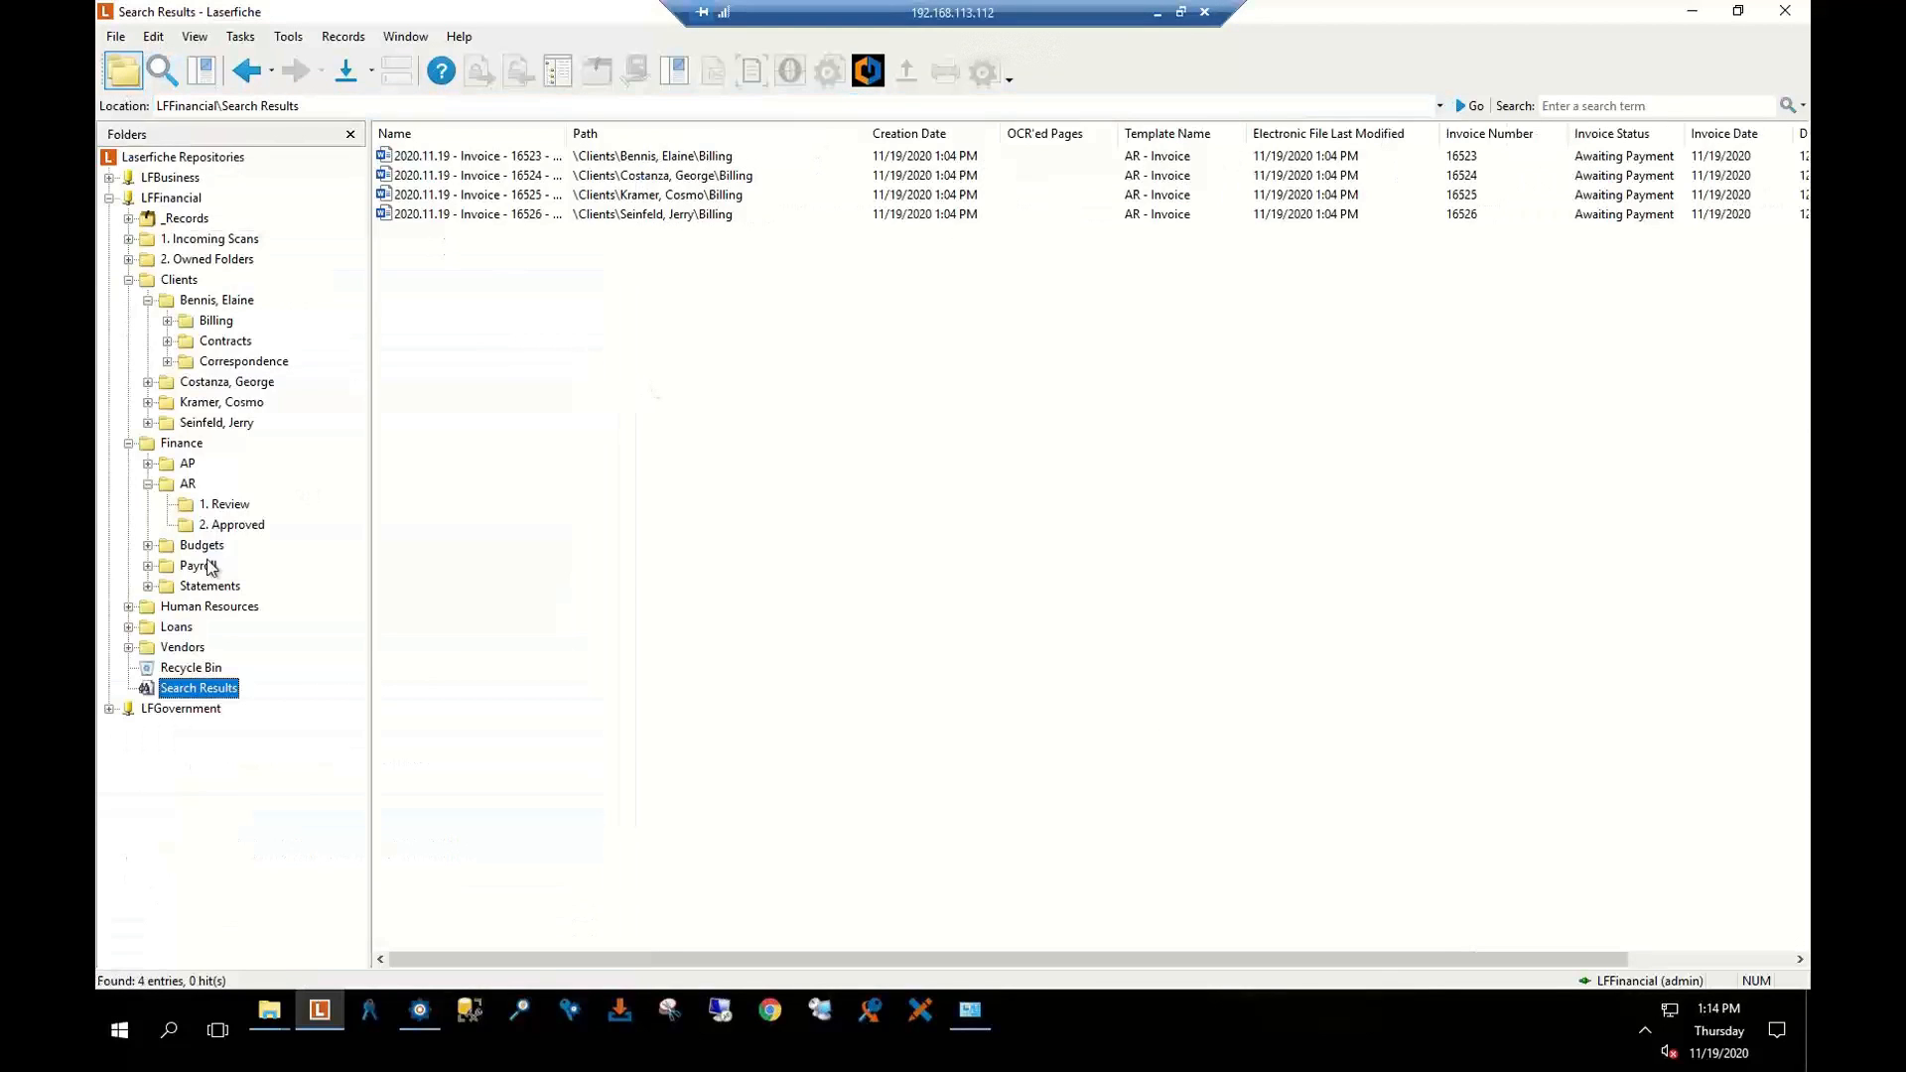
# Check the empty 2. Approved folder, then confirm the 2020.10.15 Billing invoice is marked Paid
pyautogui.click(231, 524)
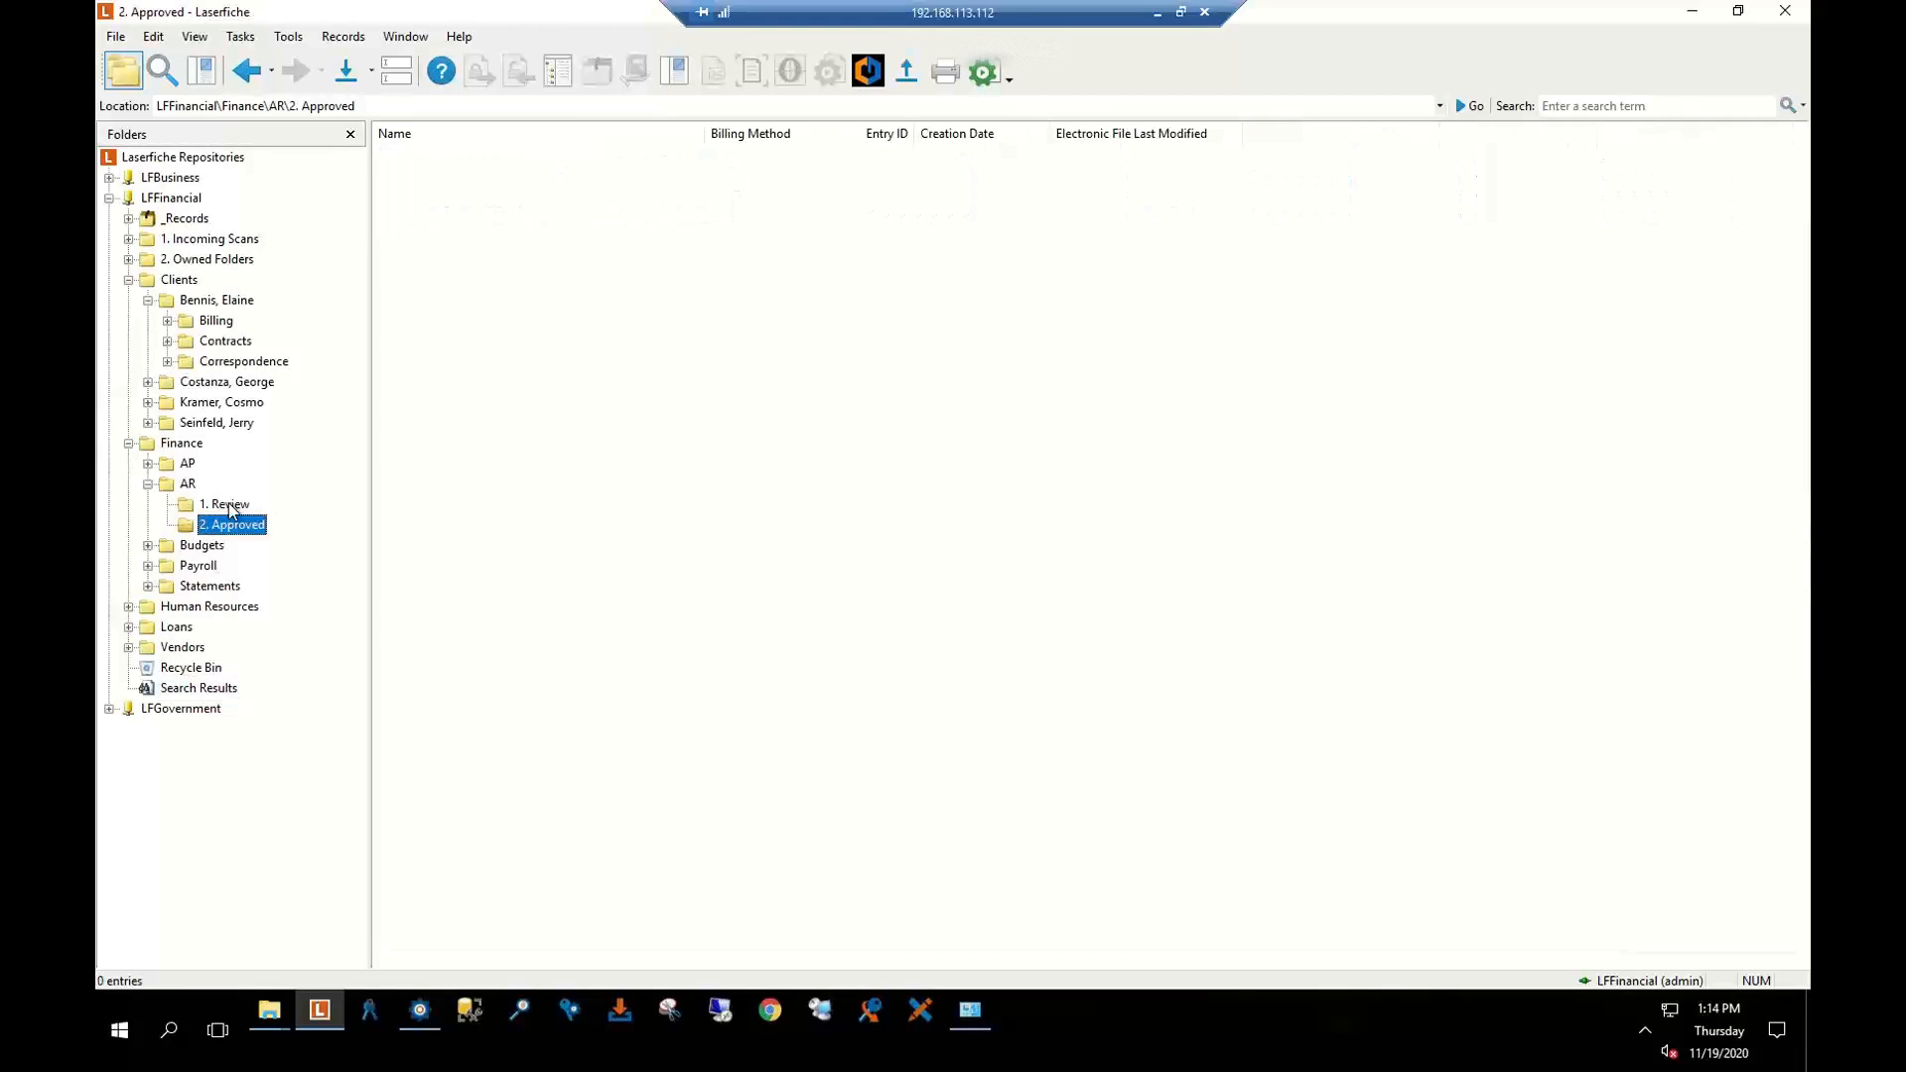
pyautogui.click(214, 382)
pyautogui.click(222, 321)
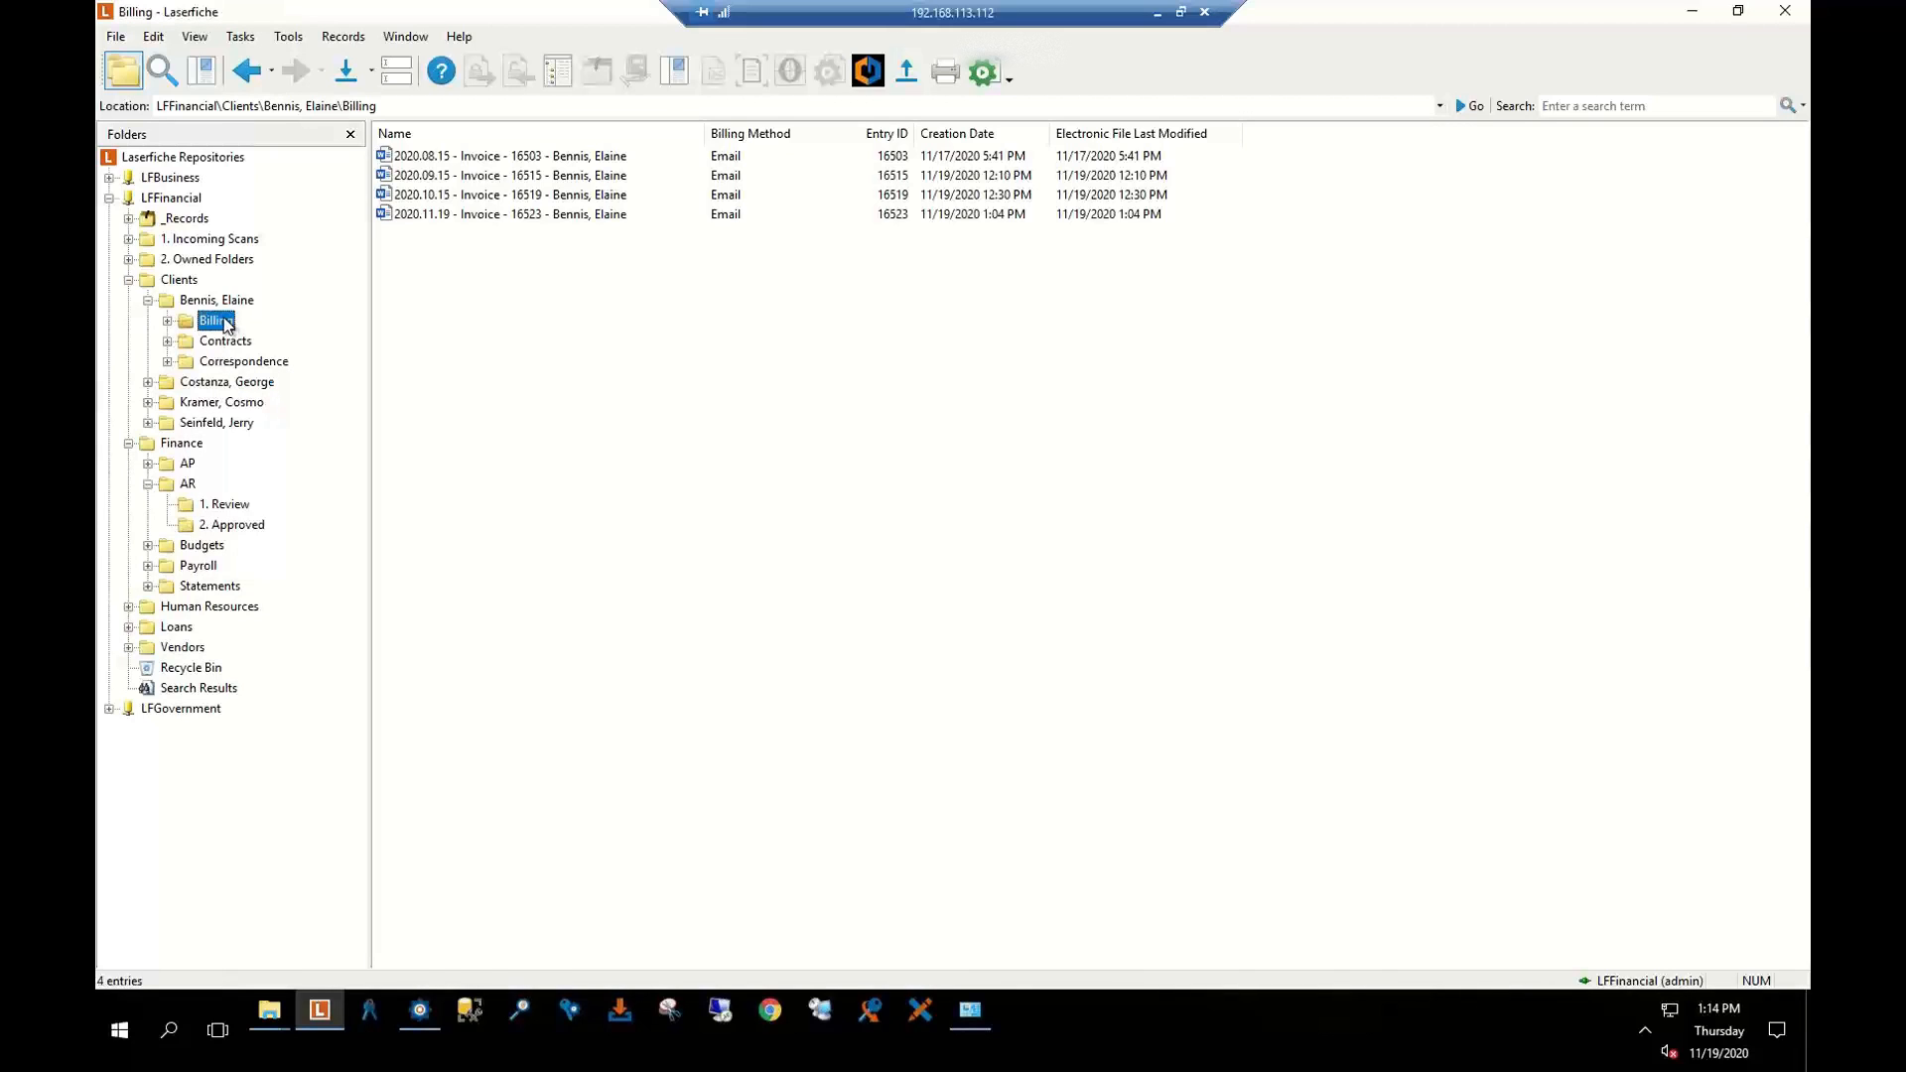
pyautogui.click(439, 196)
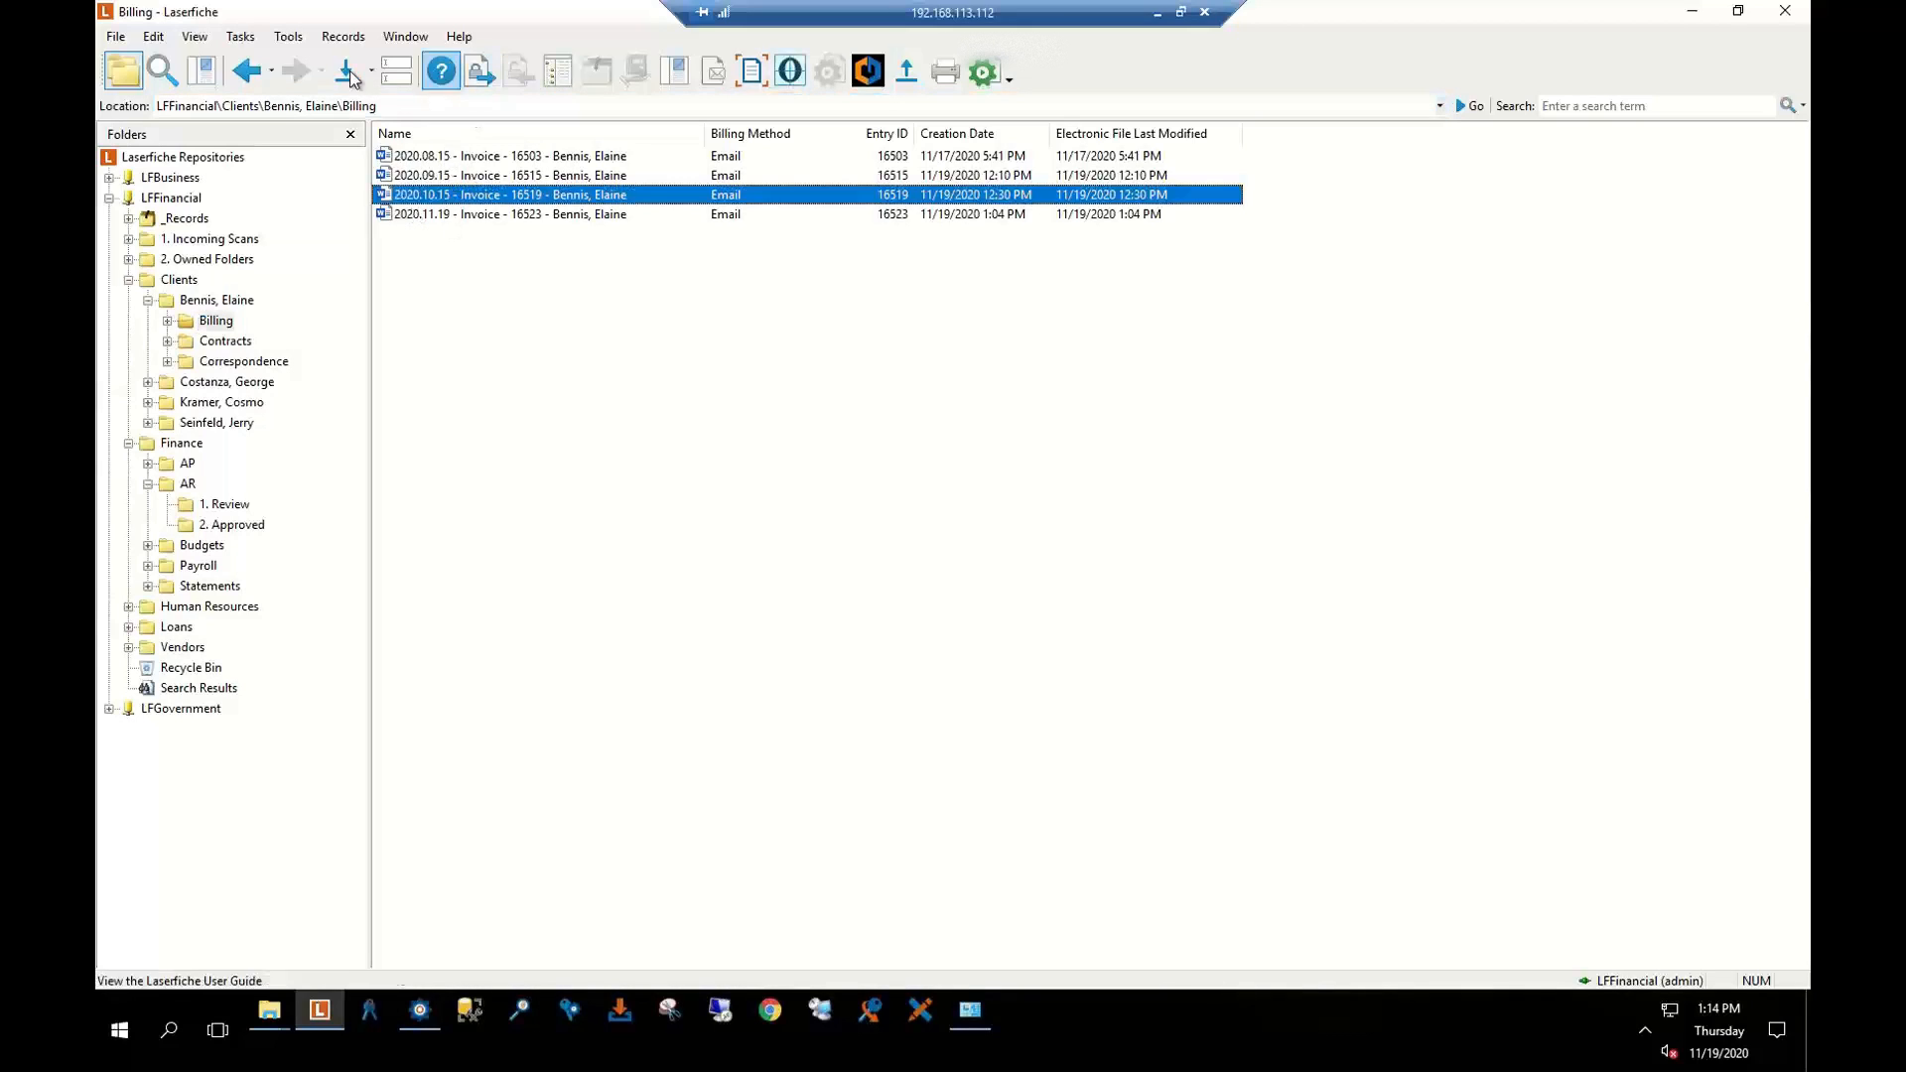
pyautogui.click(396, 72)
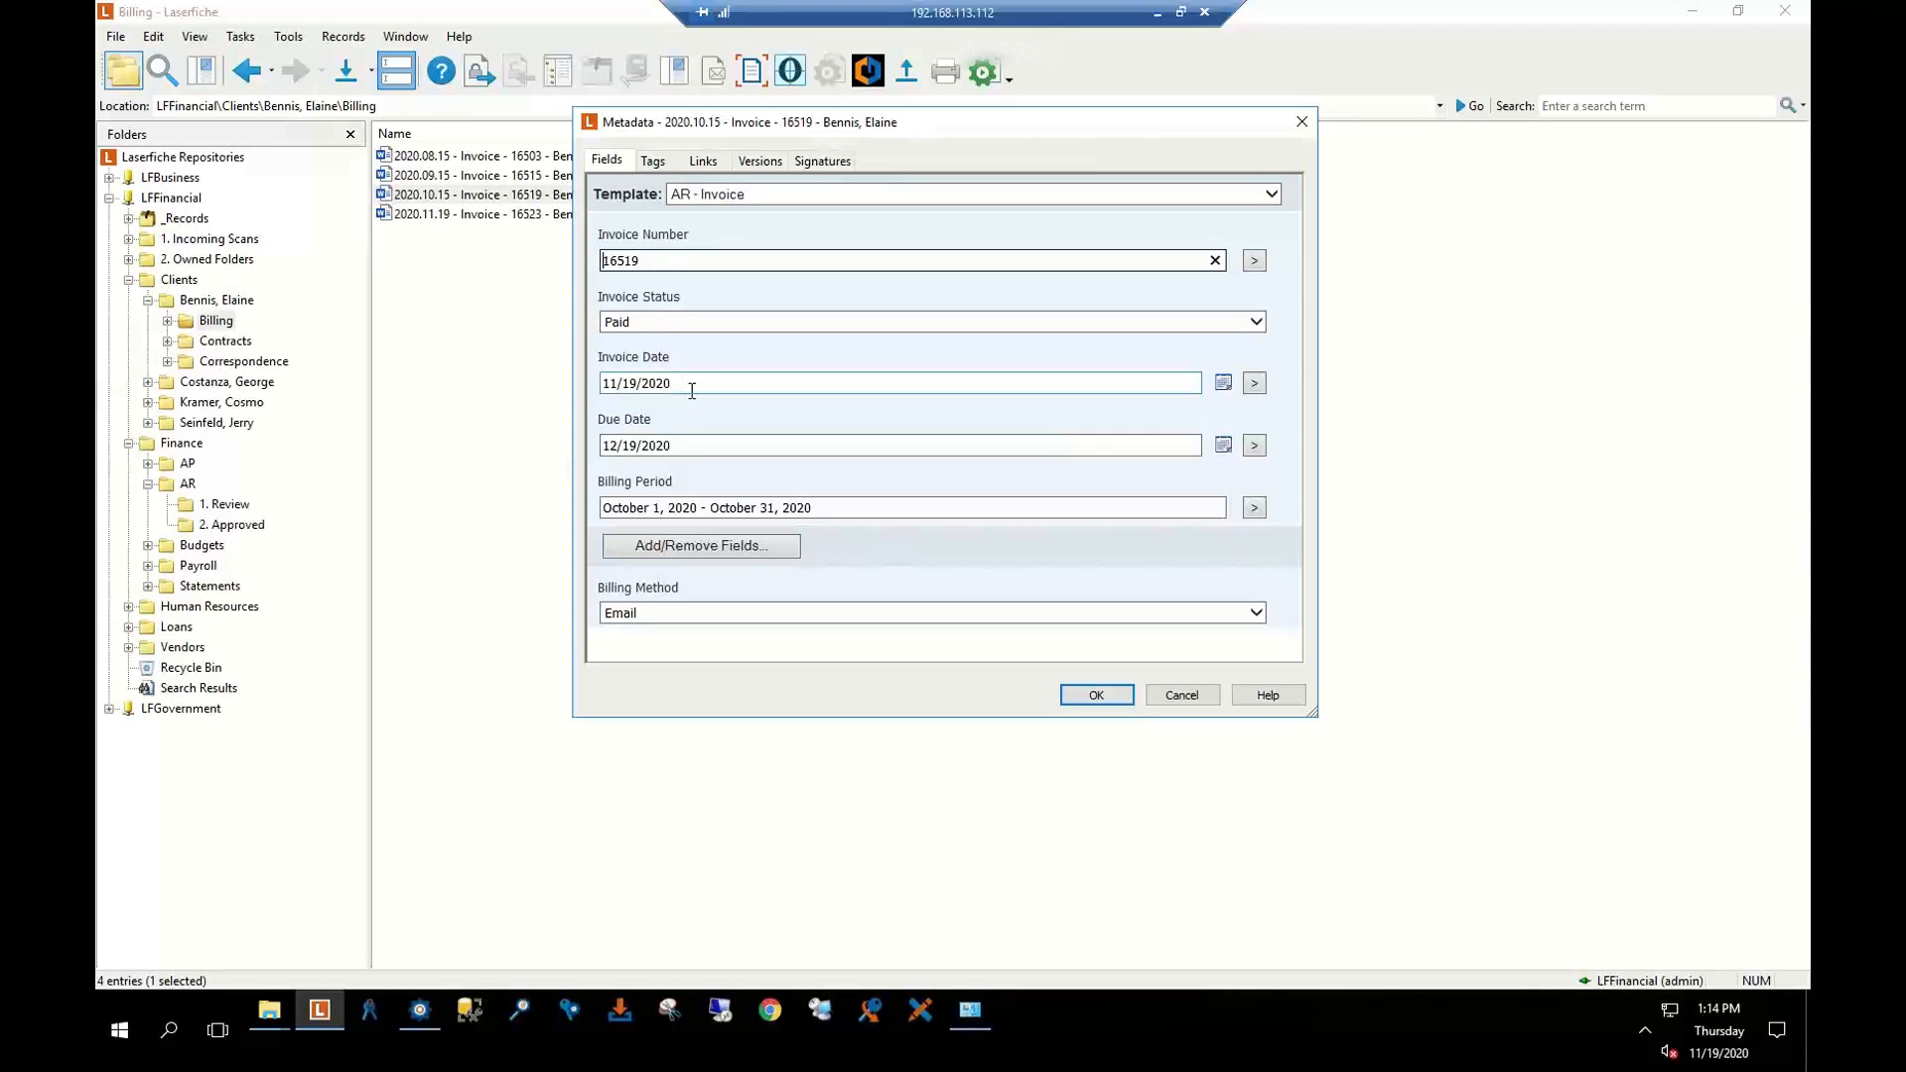
pyautogui.click(1183, 695)
pyautogui.click(453, 298)
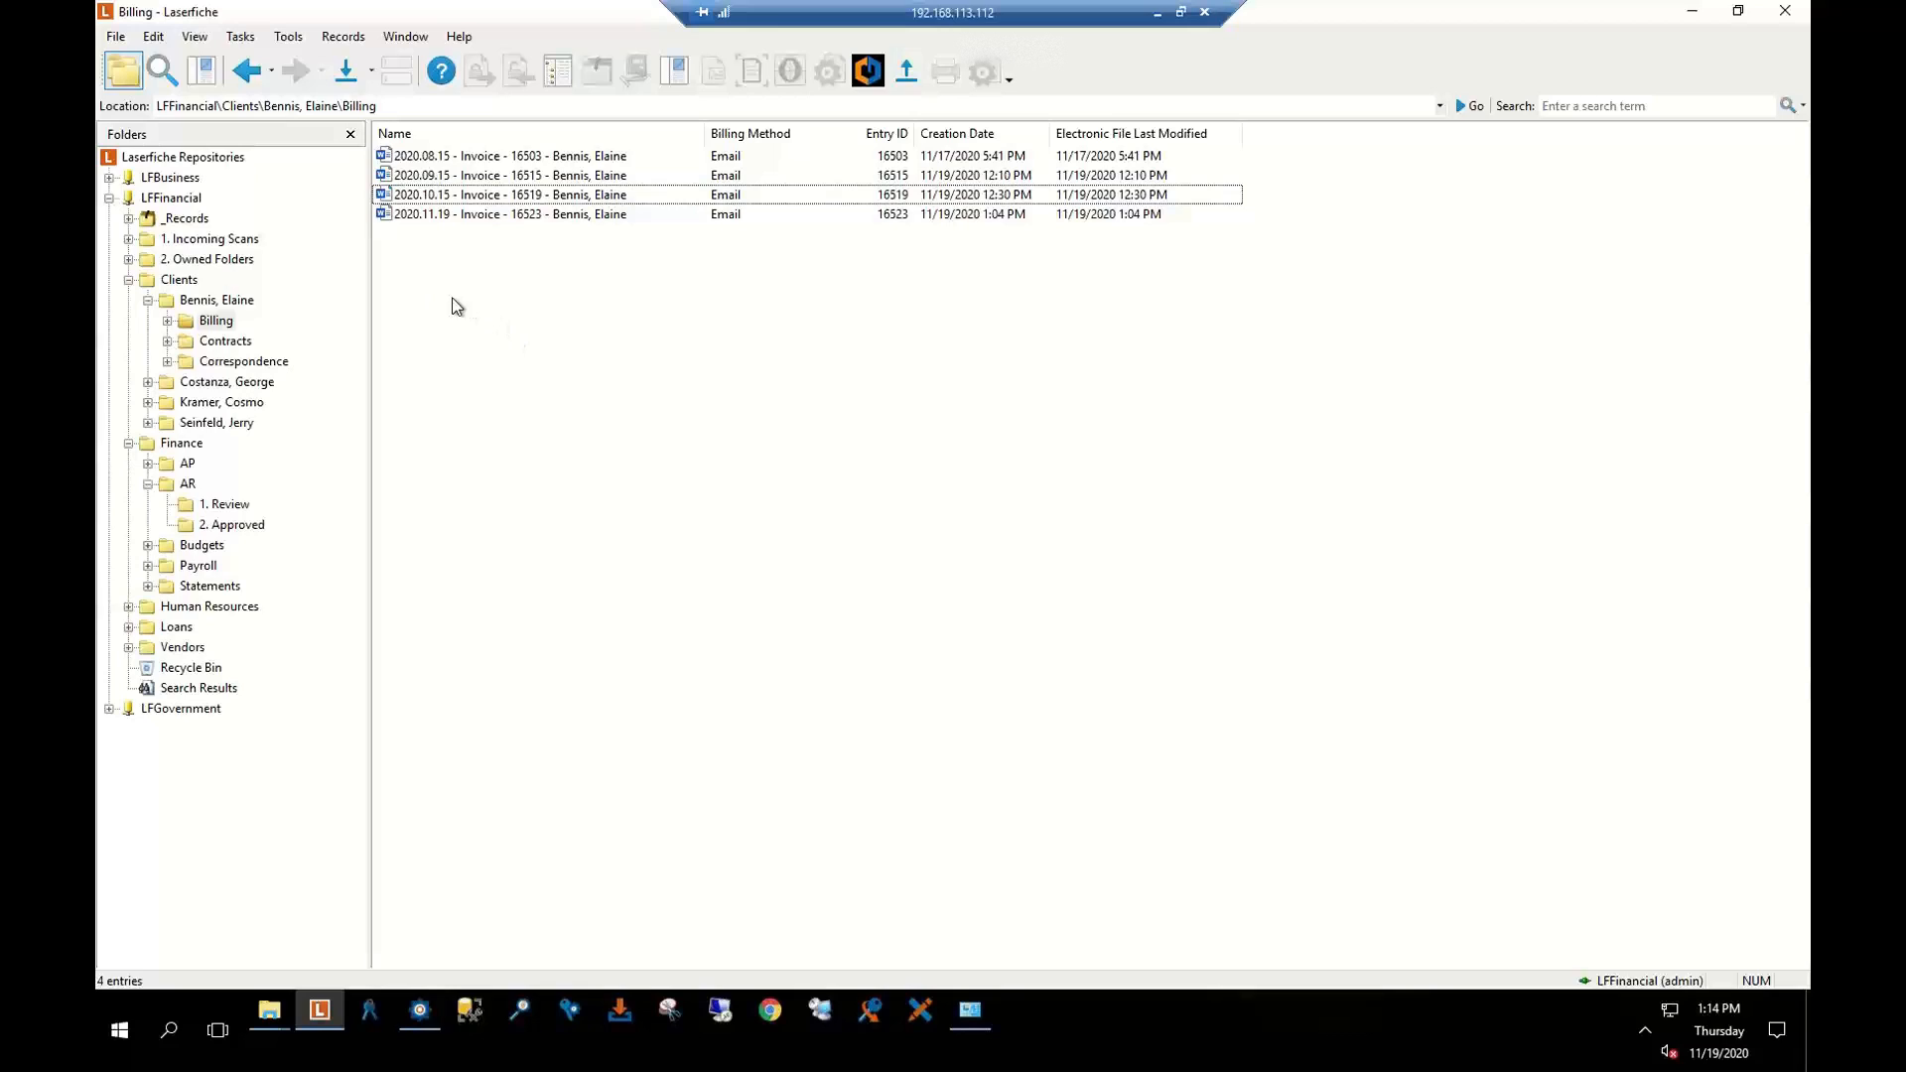
# Sort the Billing folder's invoices by name, then by creation date
pyautogui.click(429, 136)
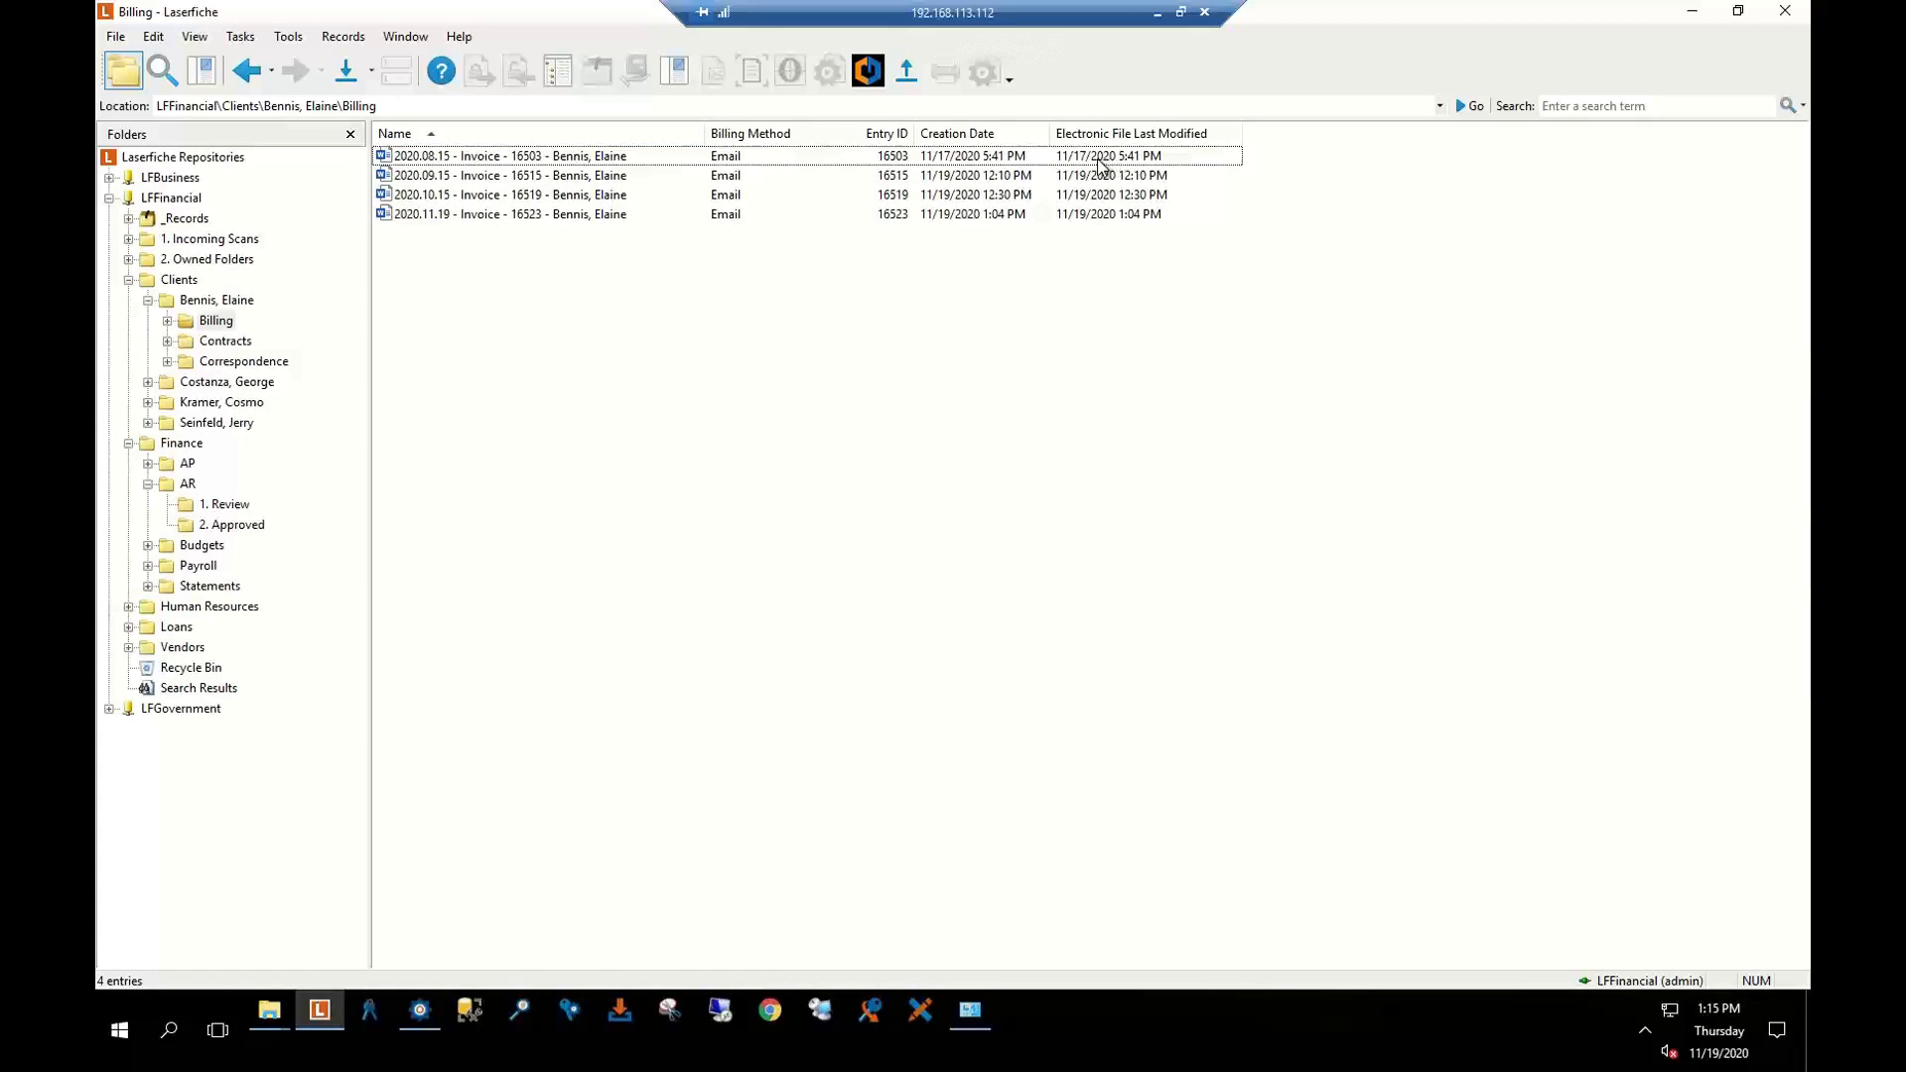
pyautogui.click(967, 137)
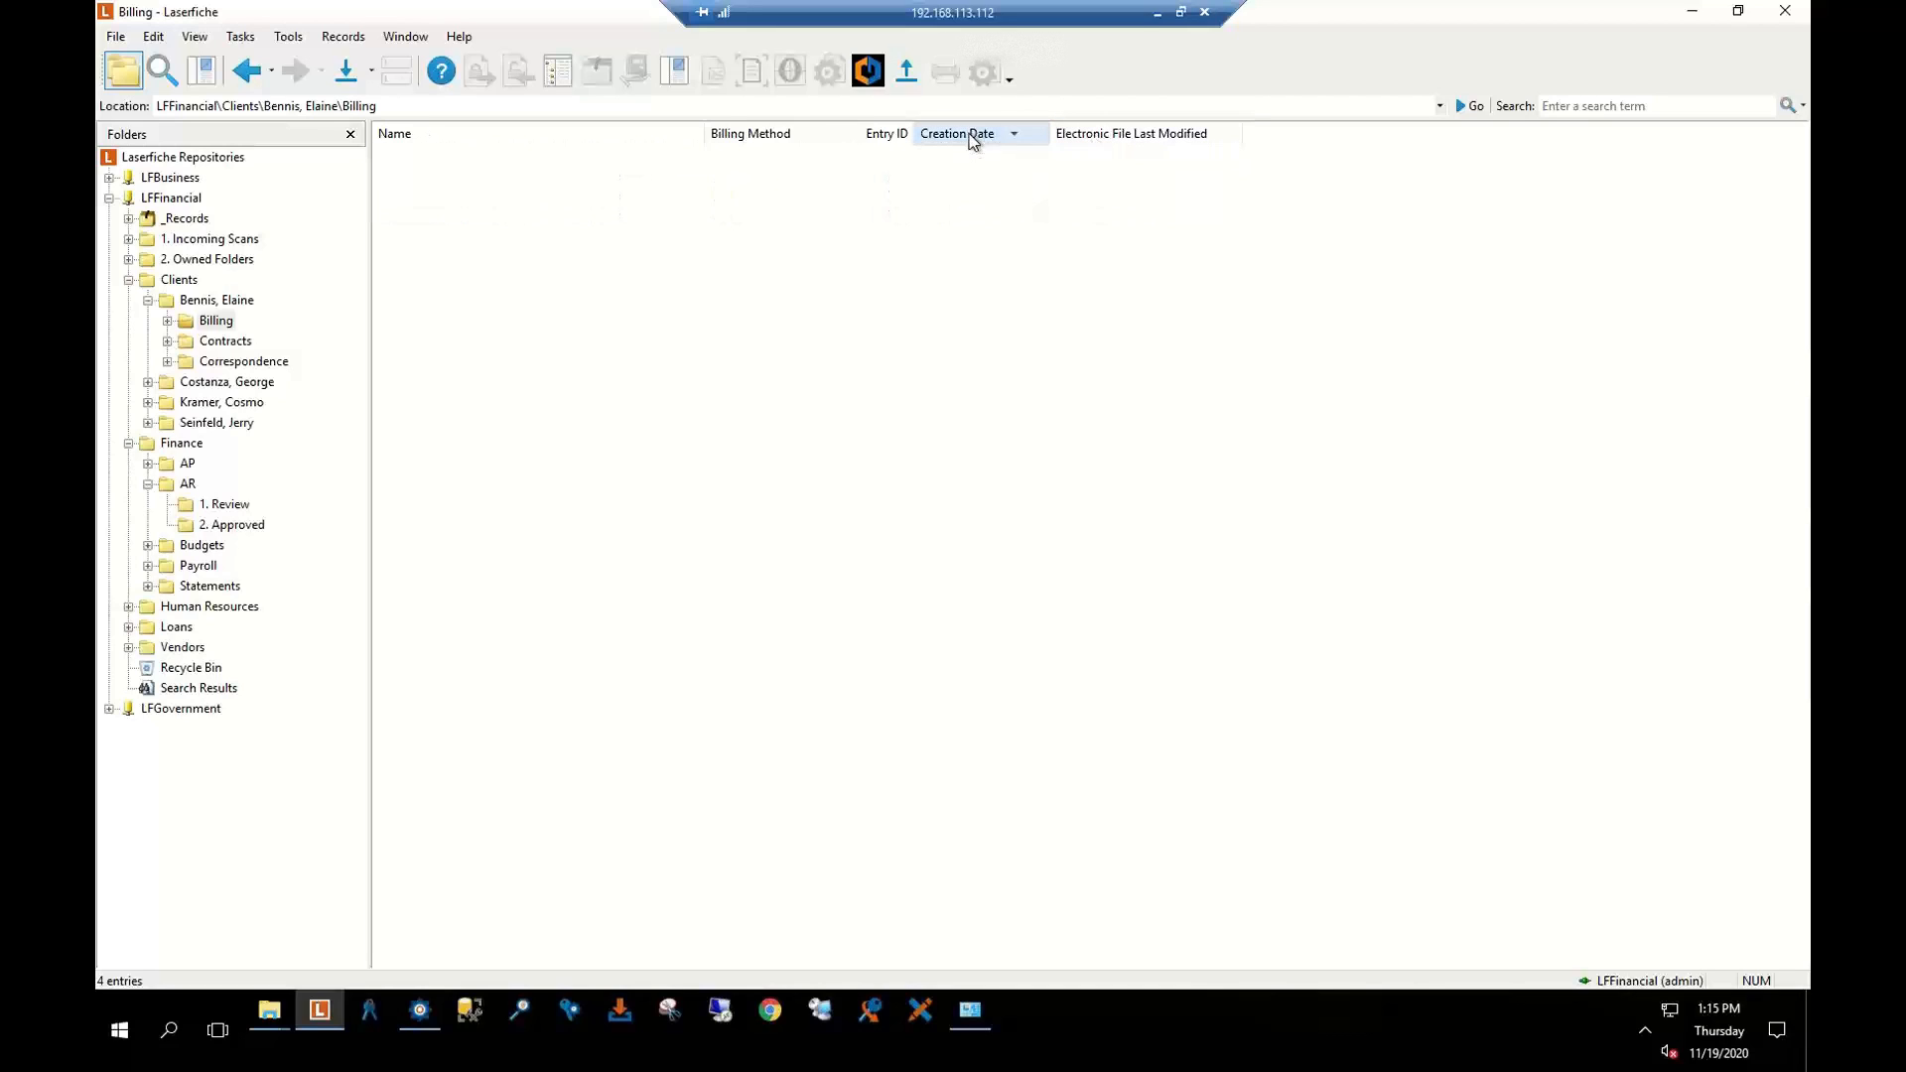
pyautogui.click(971, 139)
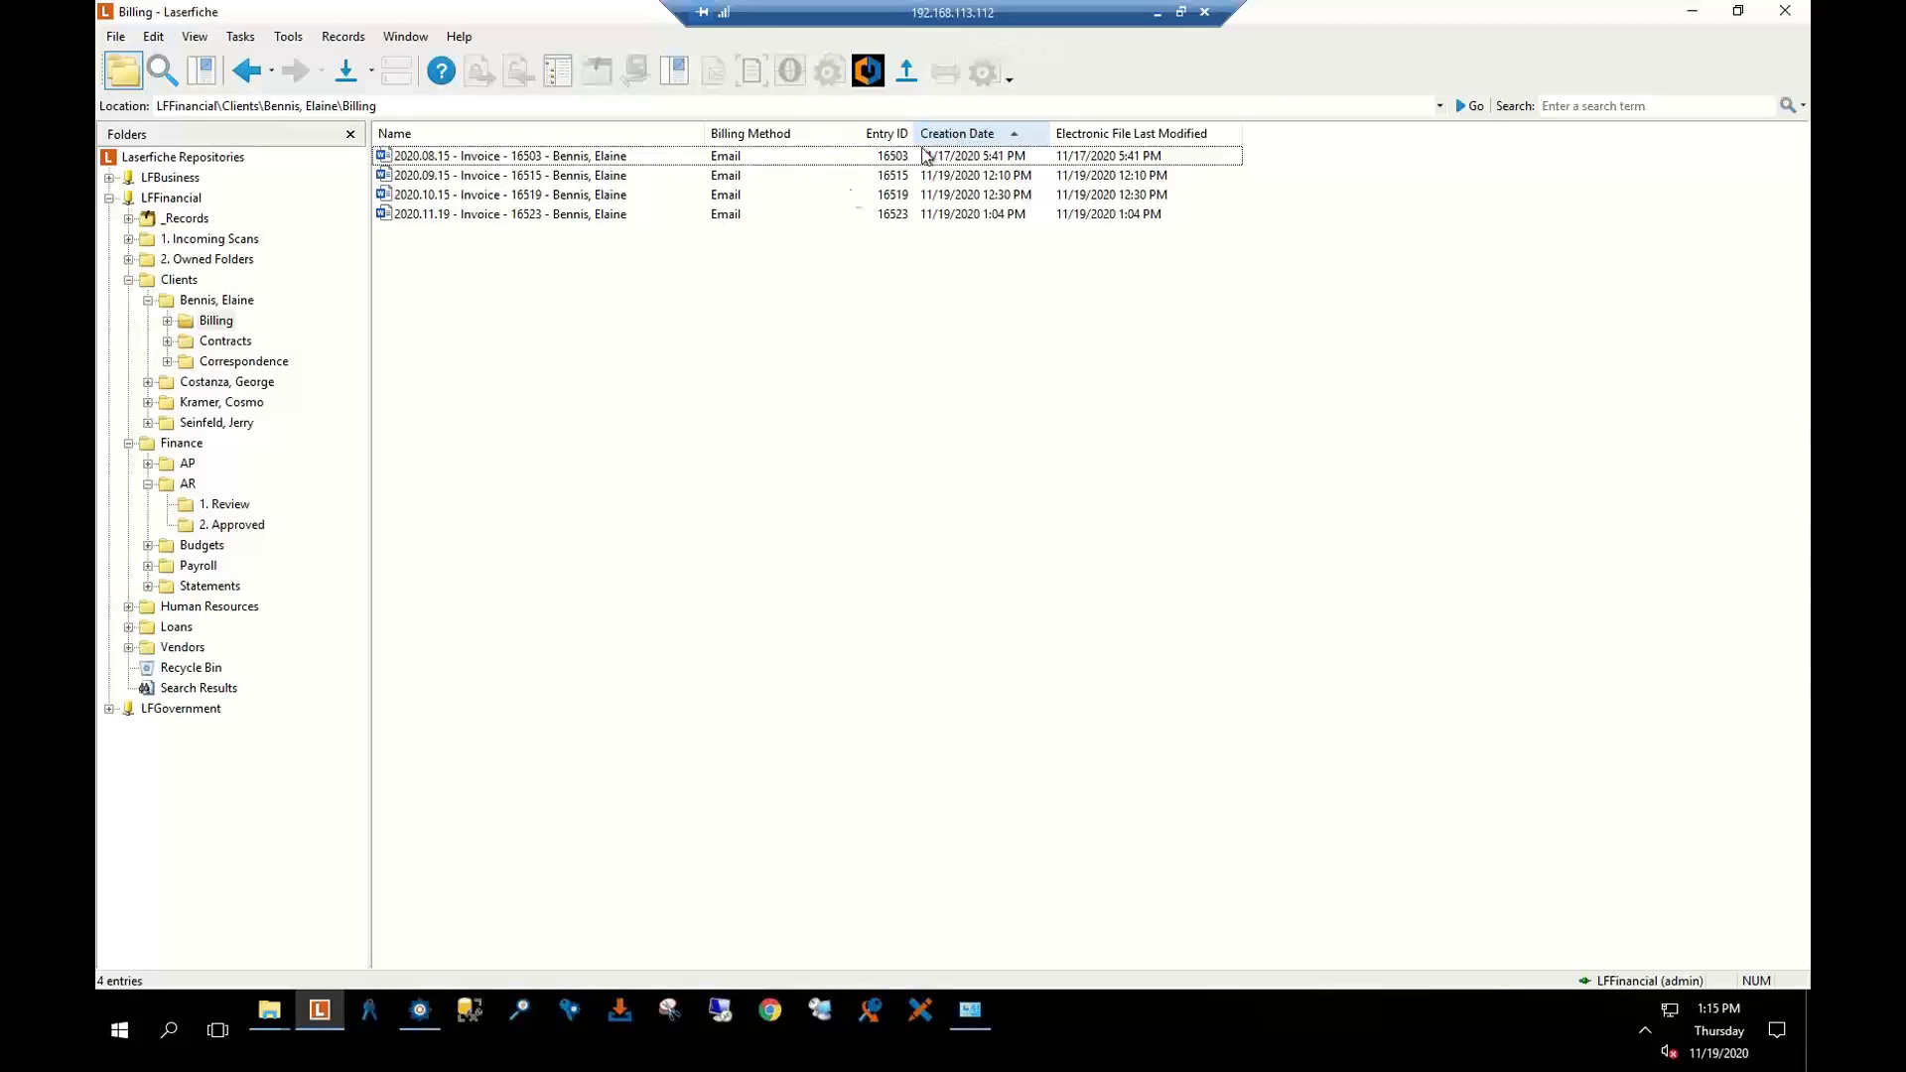
# Browse the available columns in the Column Display options and cancel without adding any
pyautogui.rightClick(1259, 135)
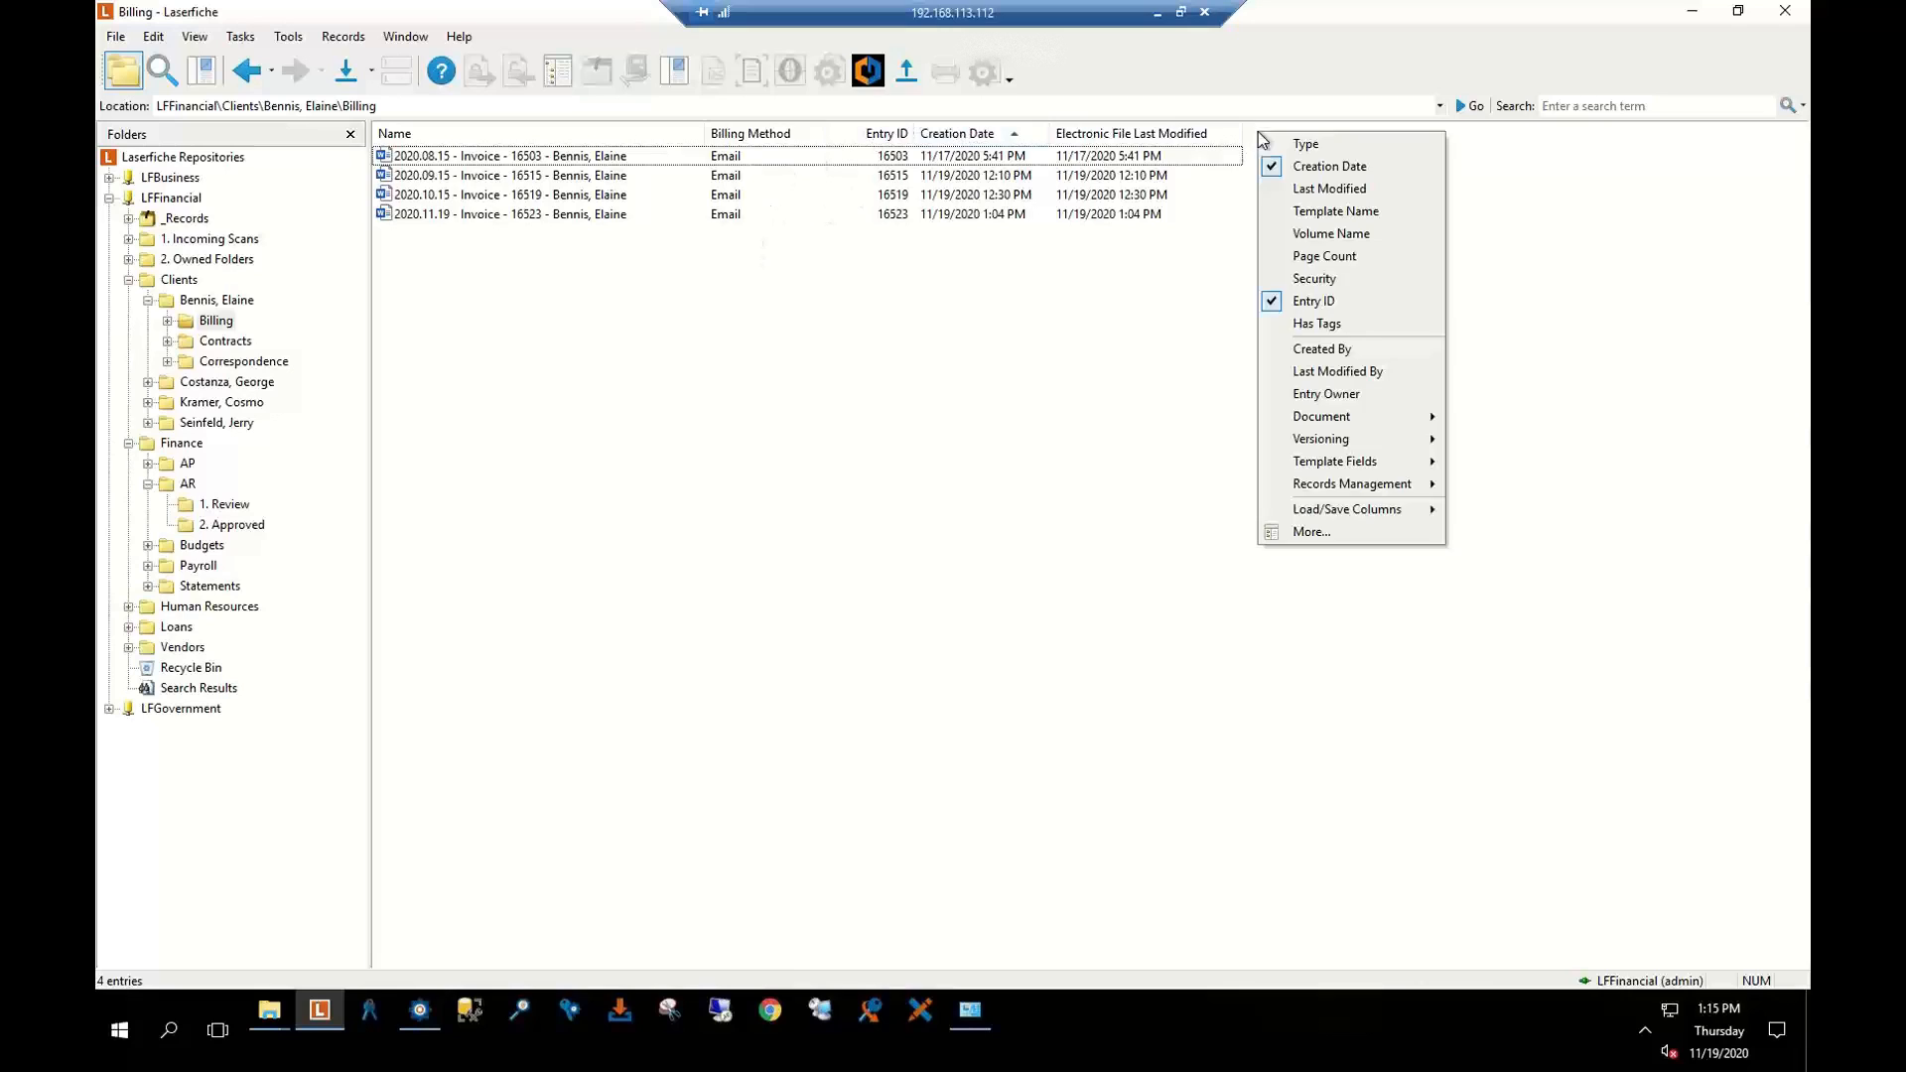
pyautogui.click(1345, 533)
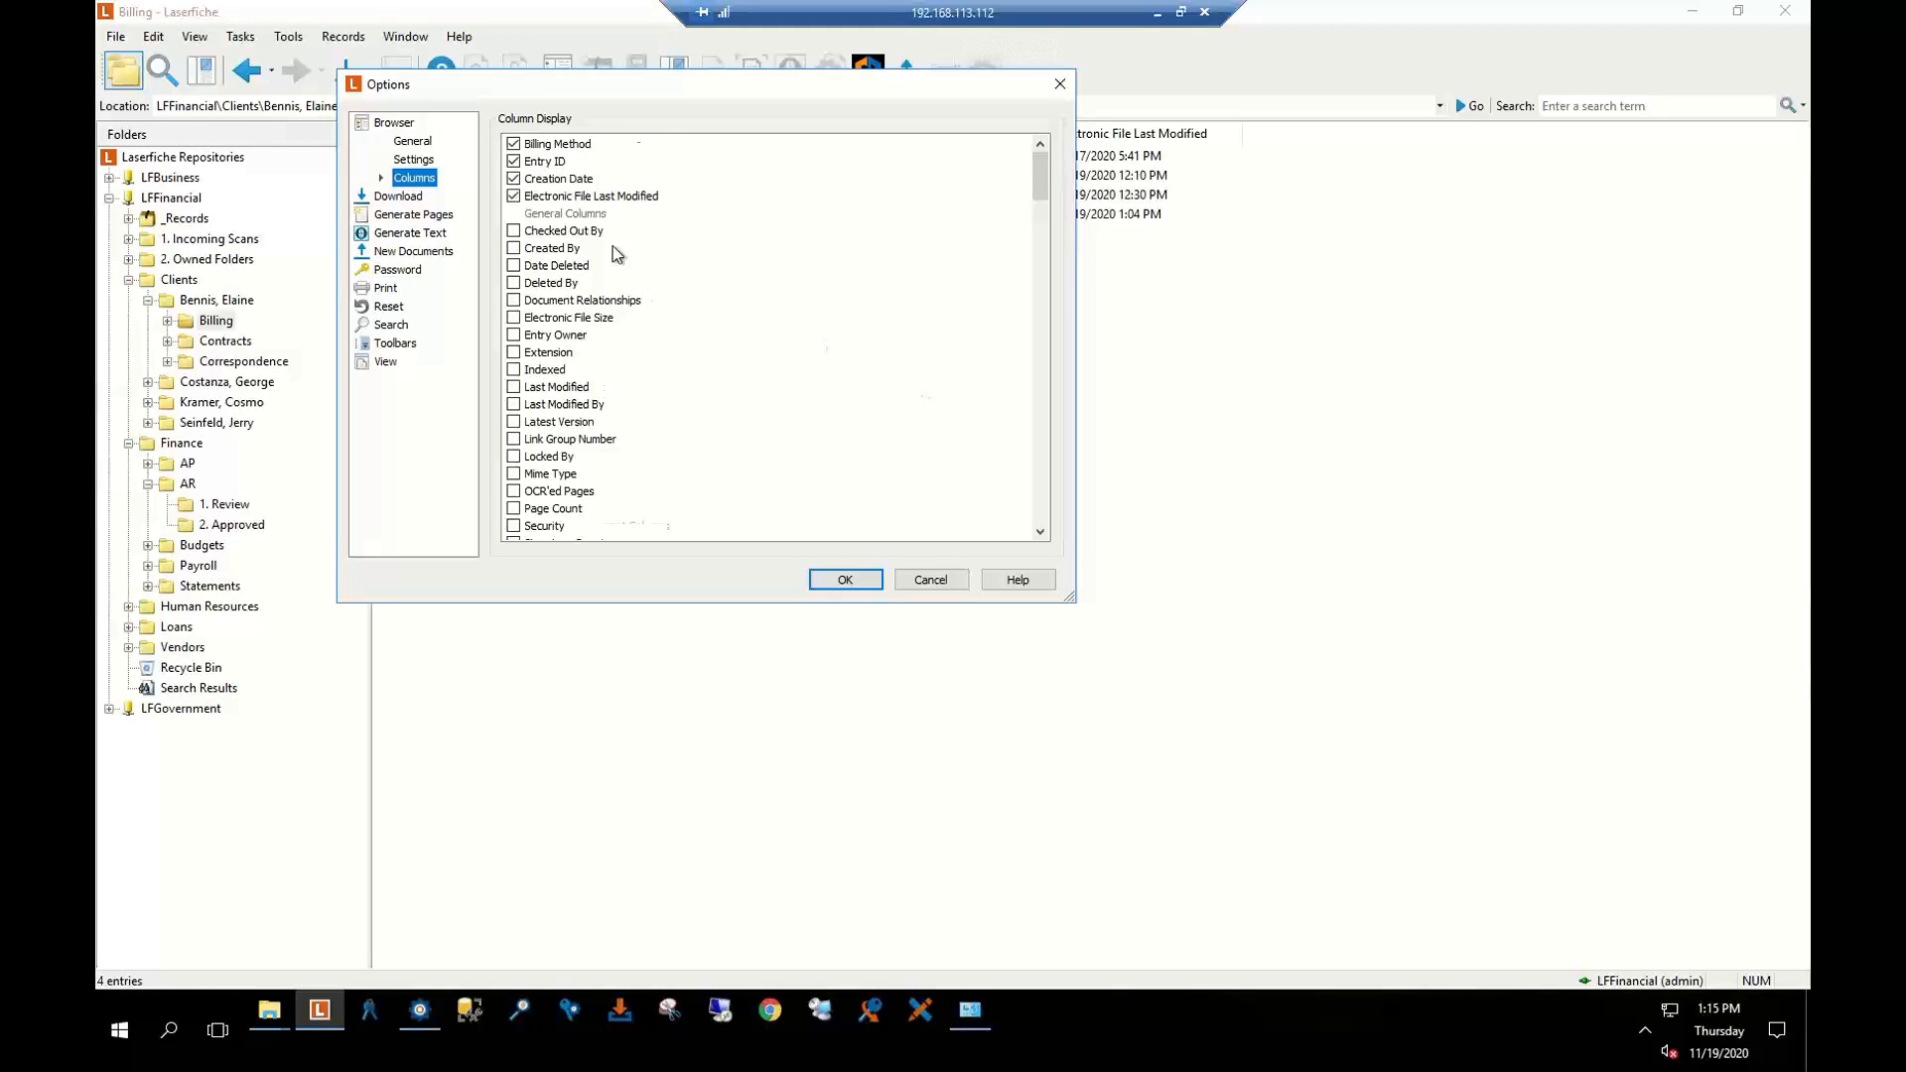
pyautogui.scroll(-4, 615, 253)
pyautogui.scroll(-9, 615, 253)
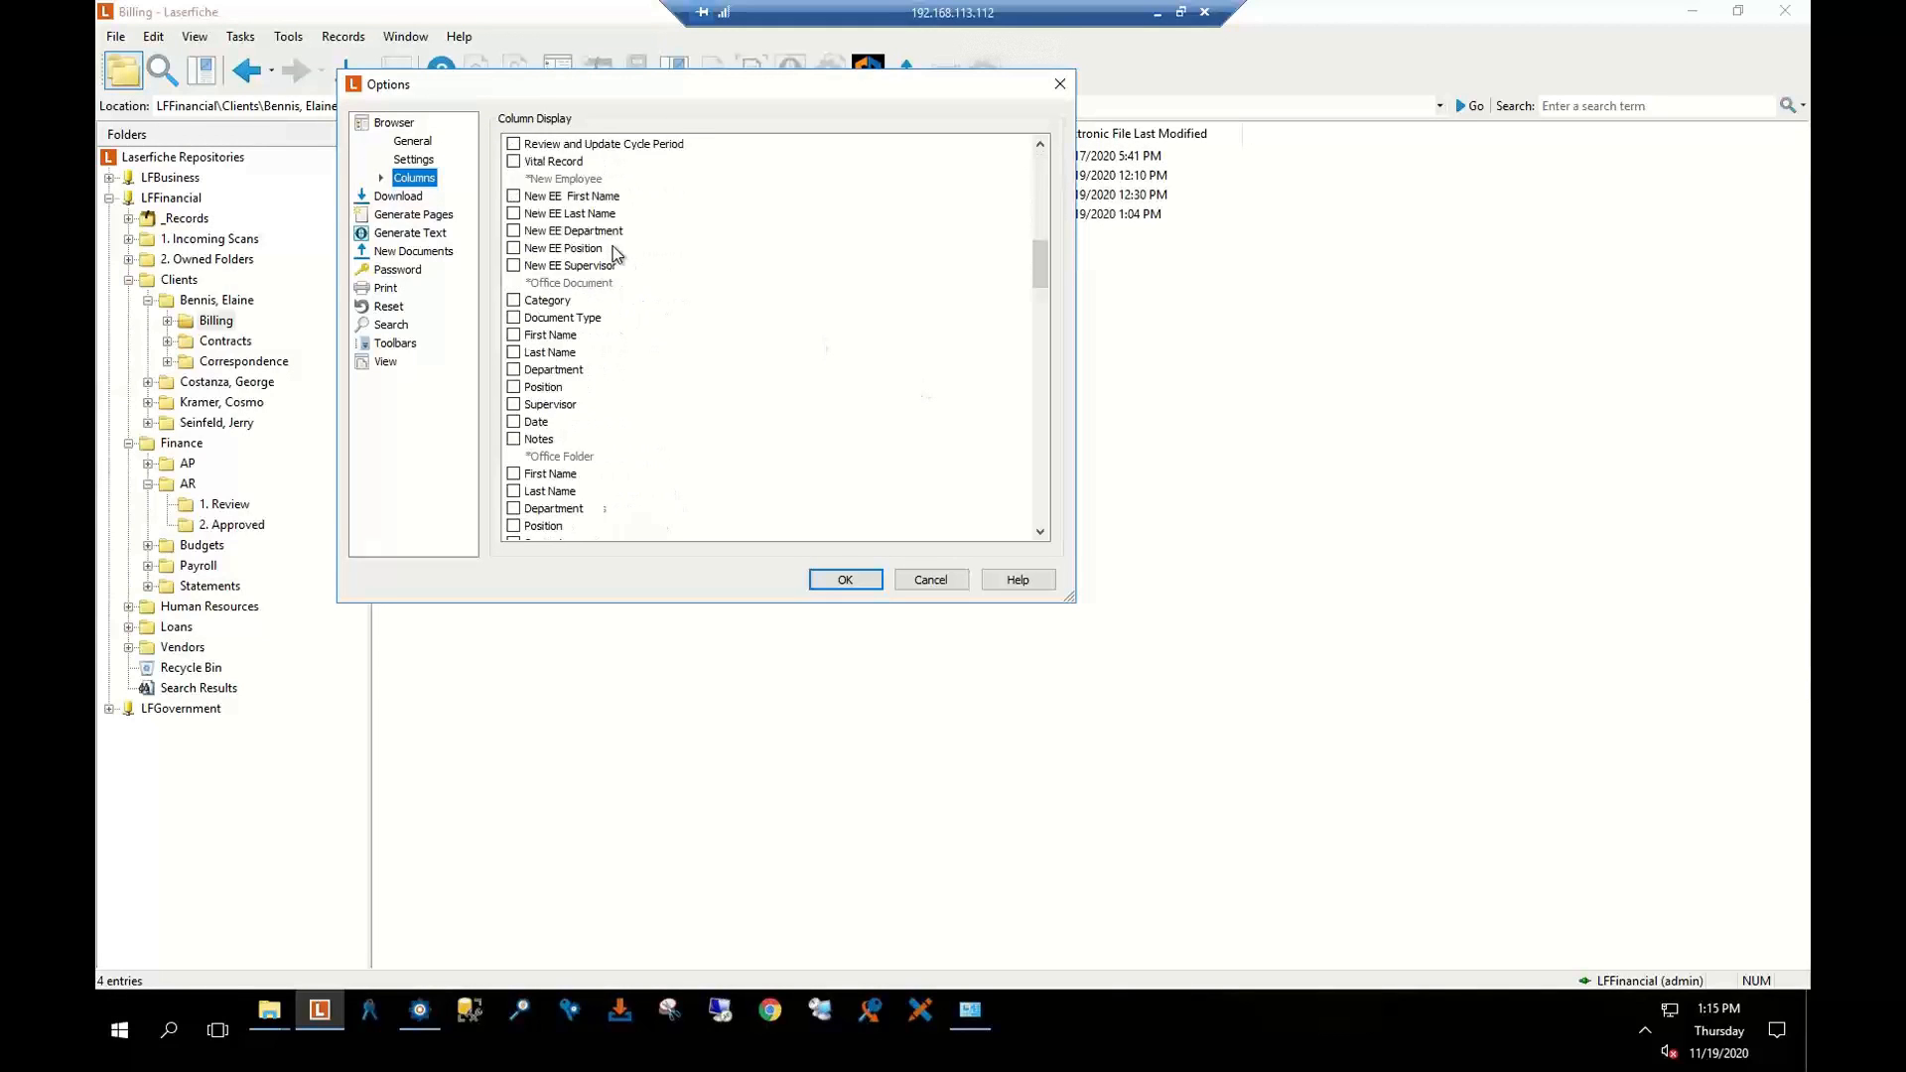
pyautogui.scroll(-2, 616, 253)
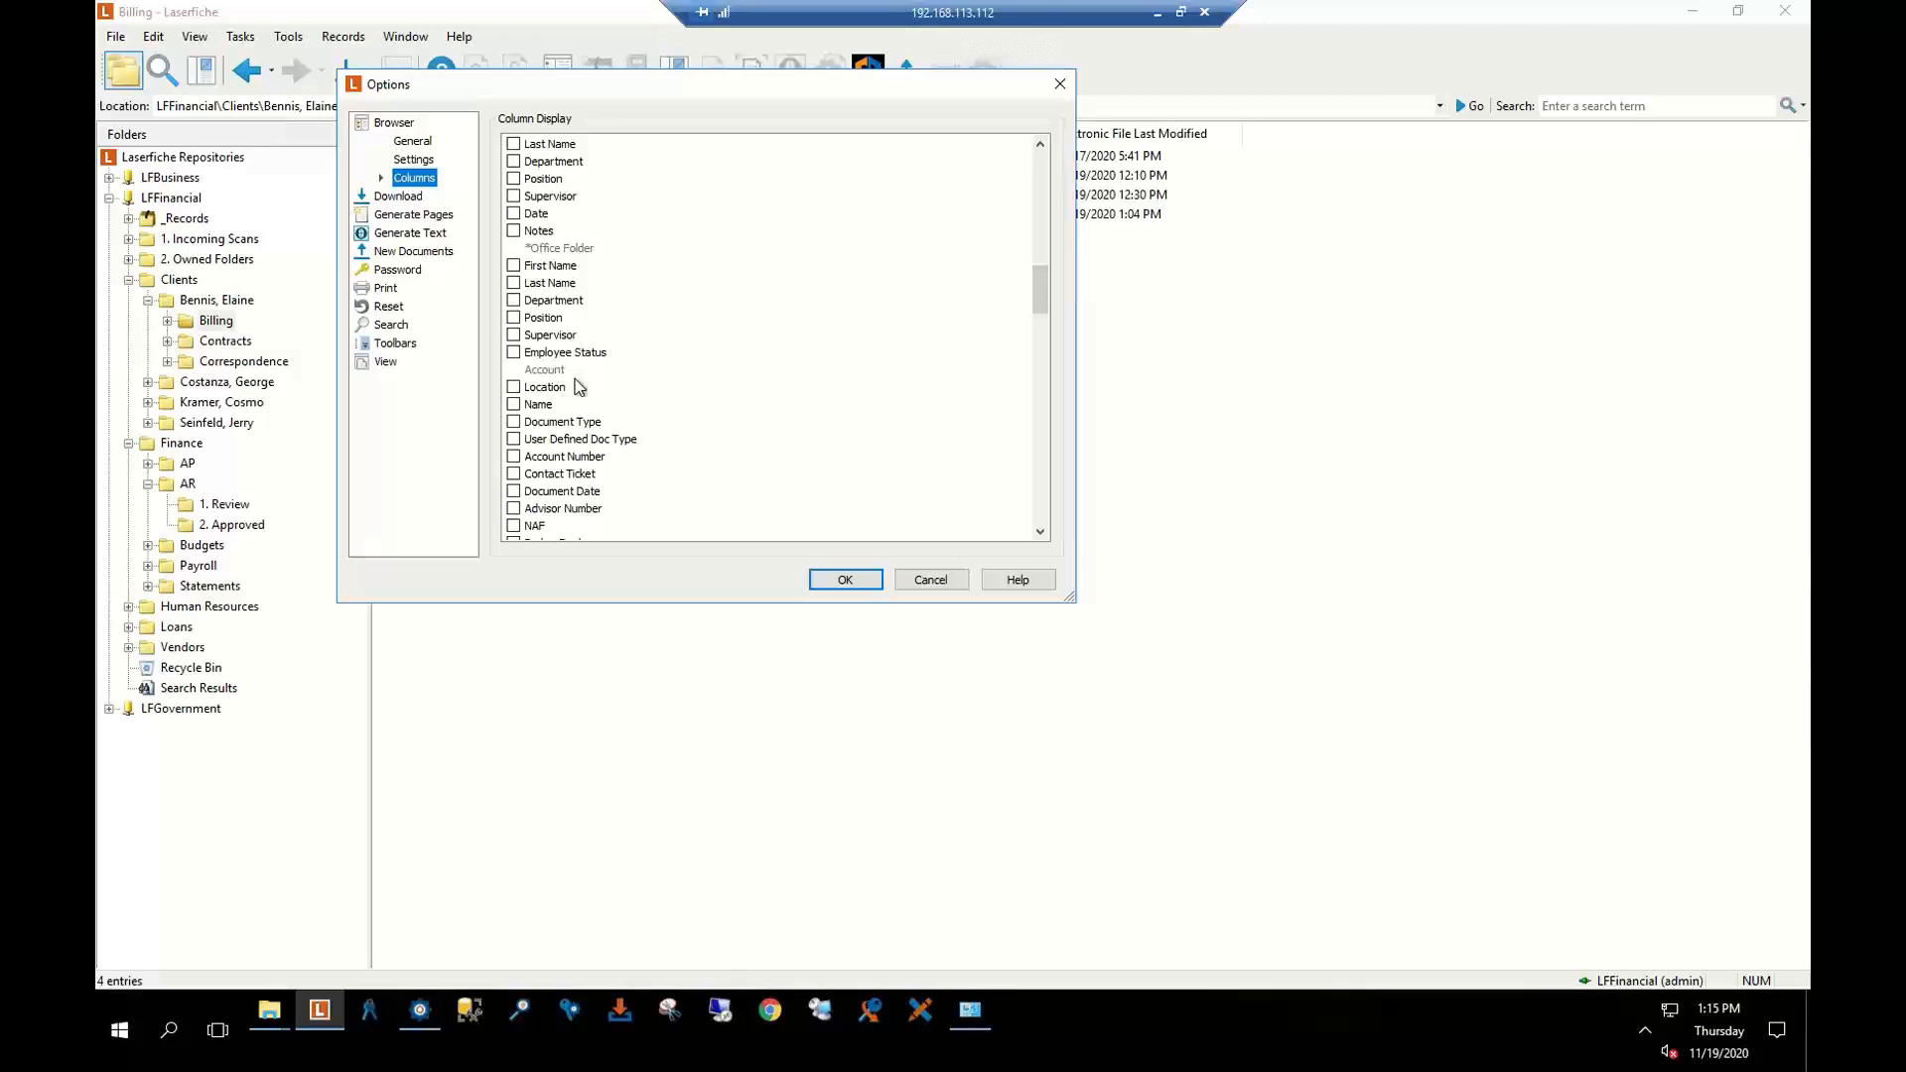
pyautogui.scroll(-2, 583, 387)
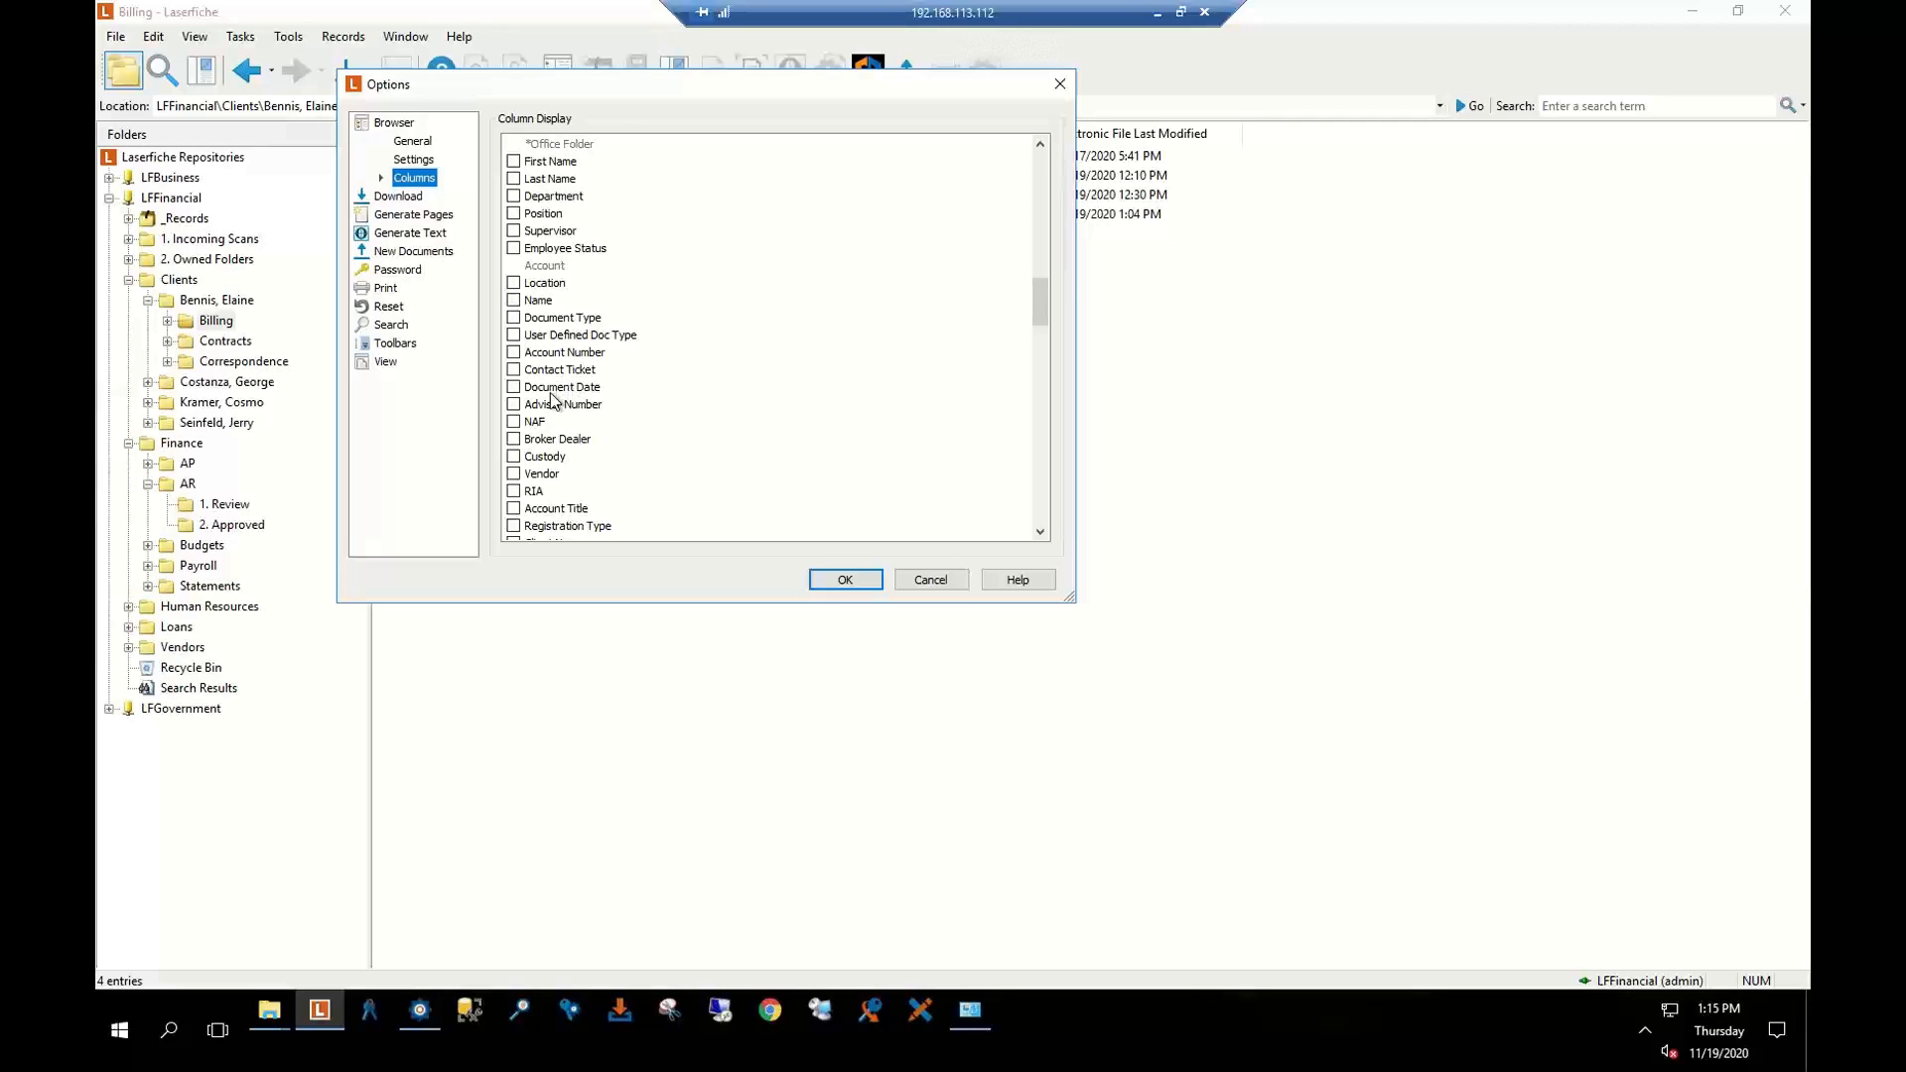
pyautogui.scroll(-3, 626, 402)
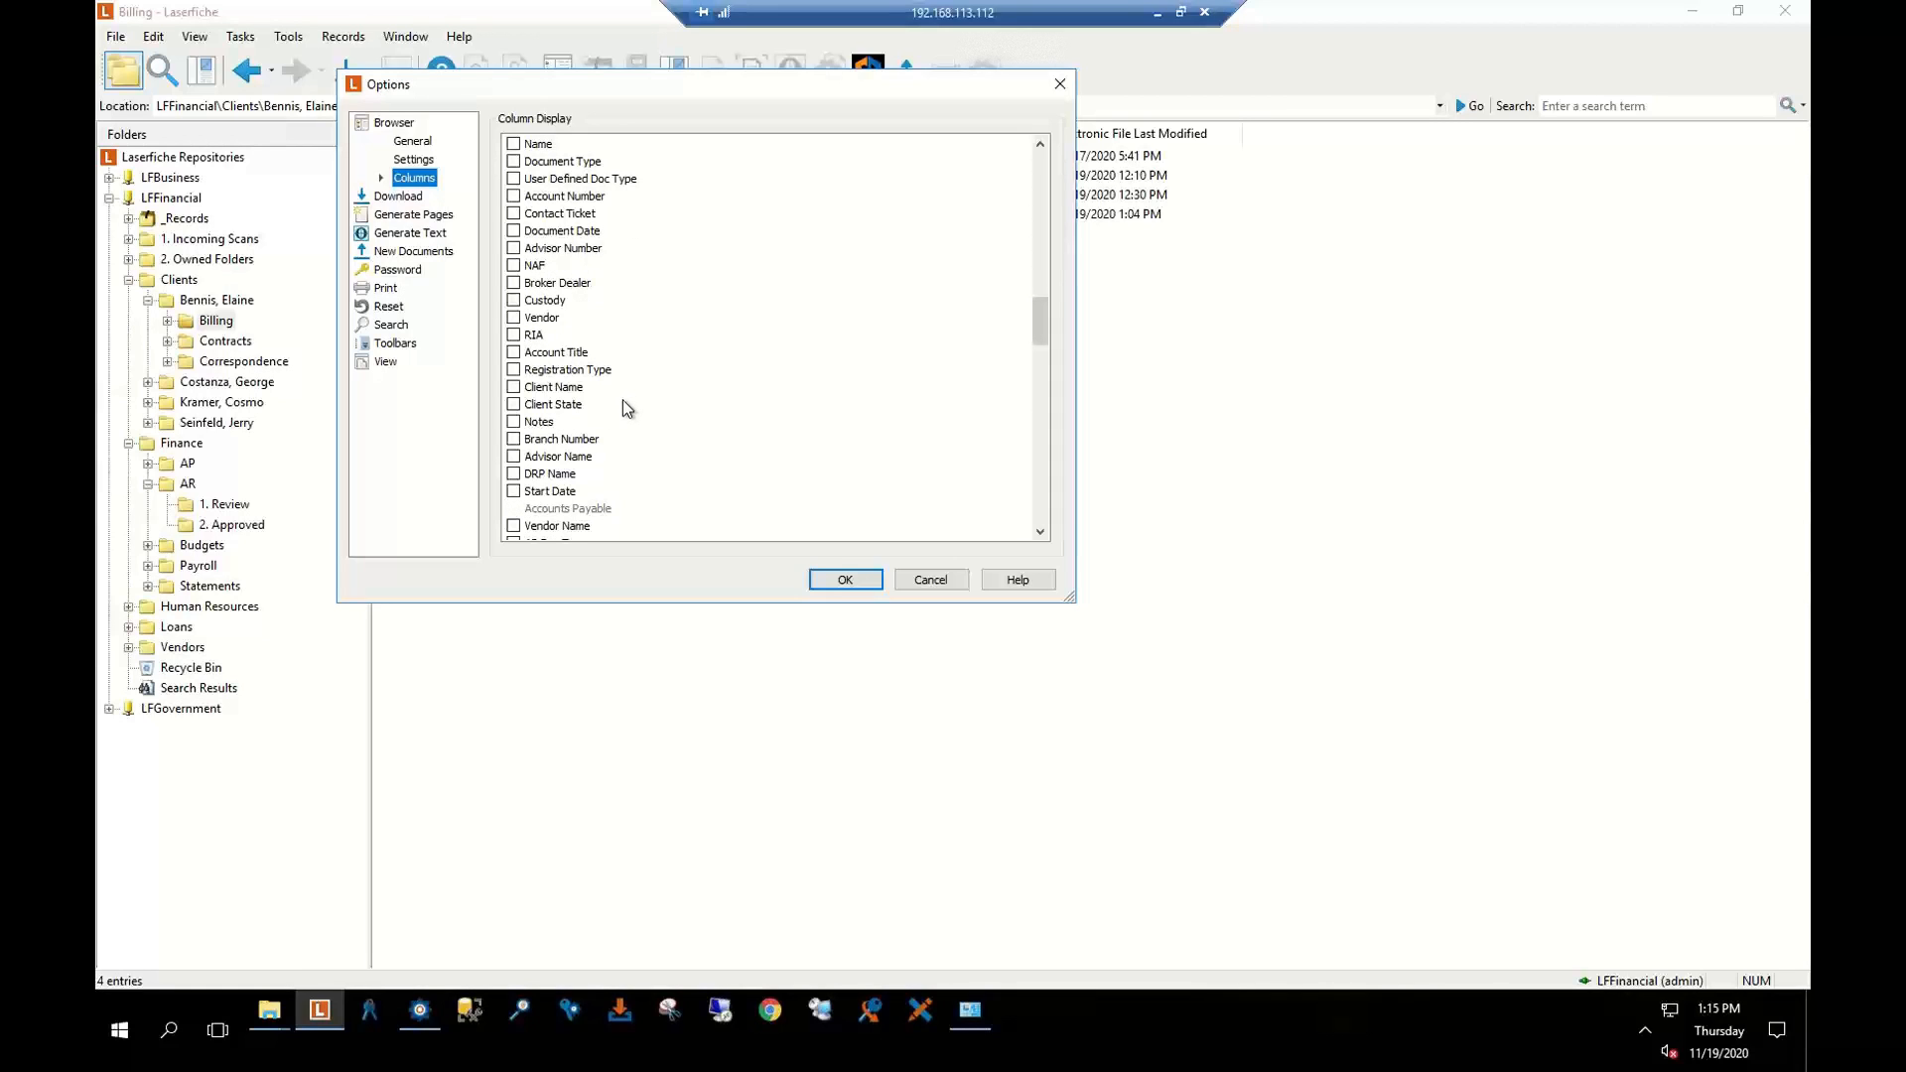
pyautogui.scroll(-3, 623, 401)
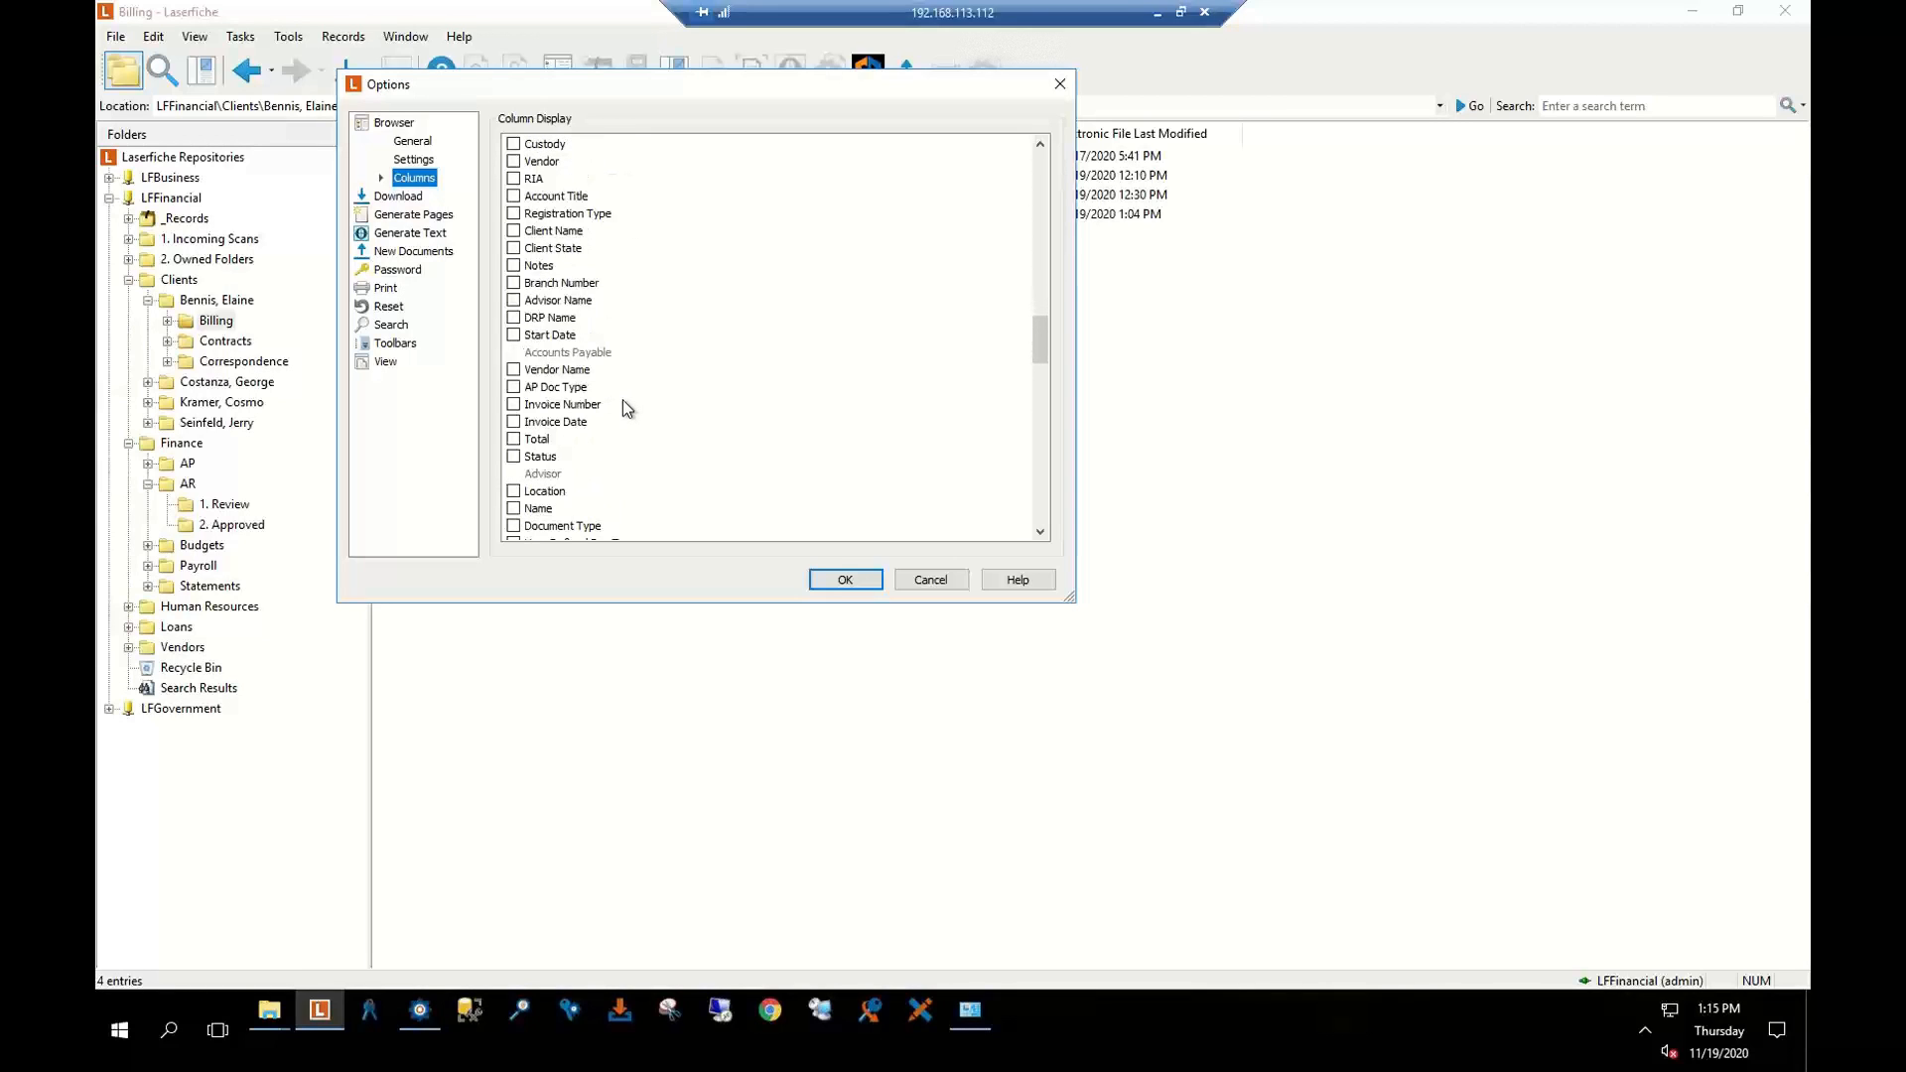
pyautogui.scroll(3, 622, 399)
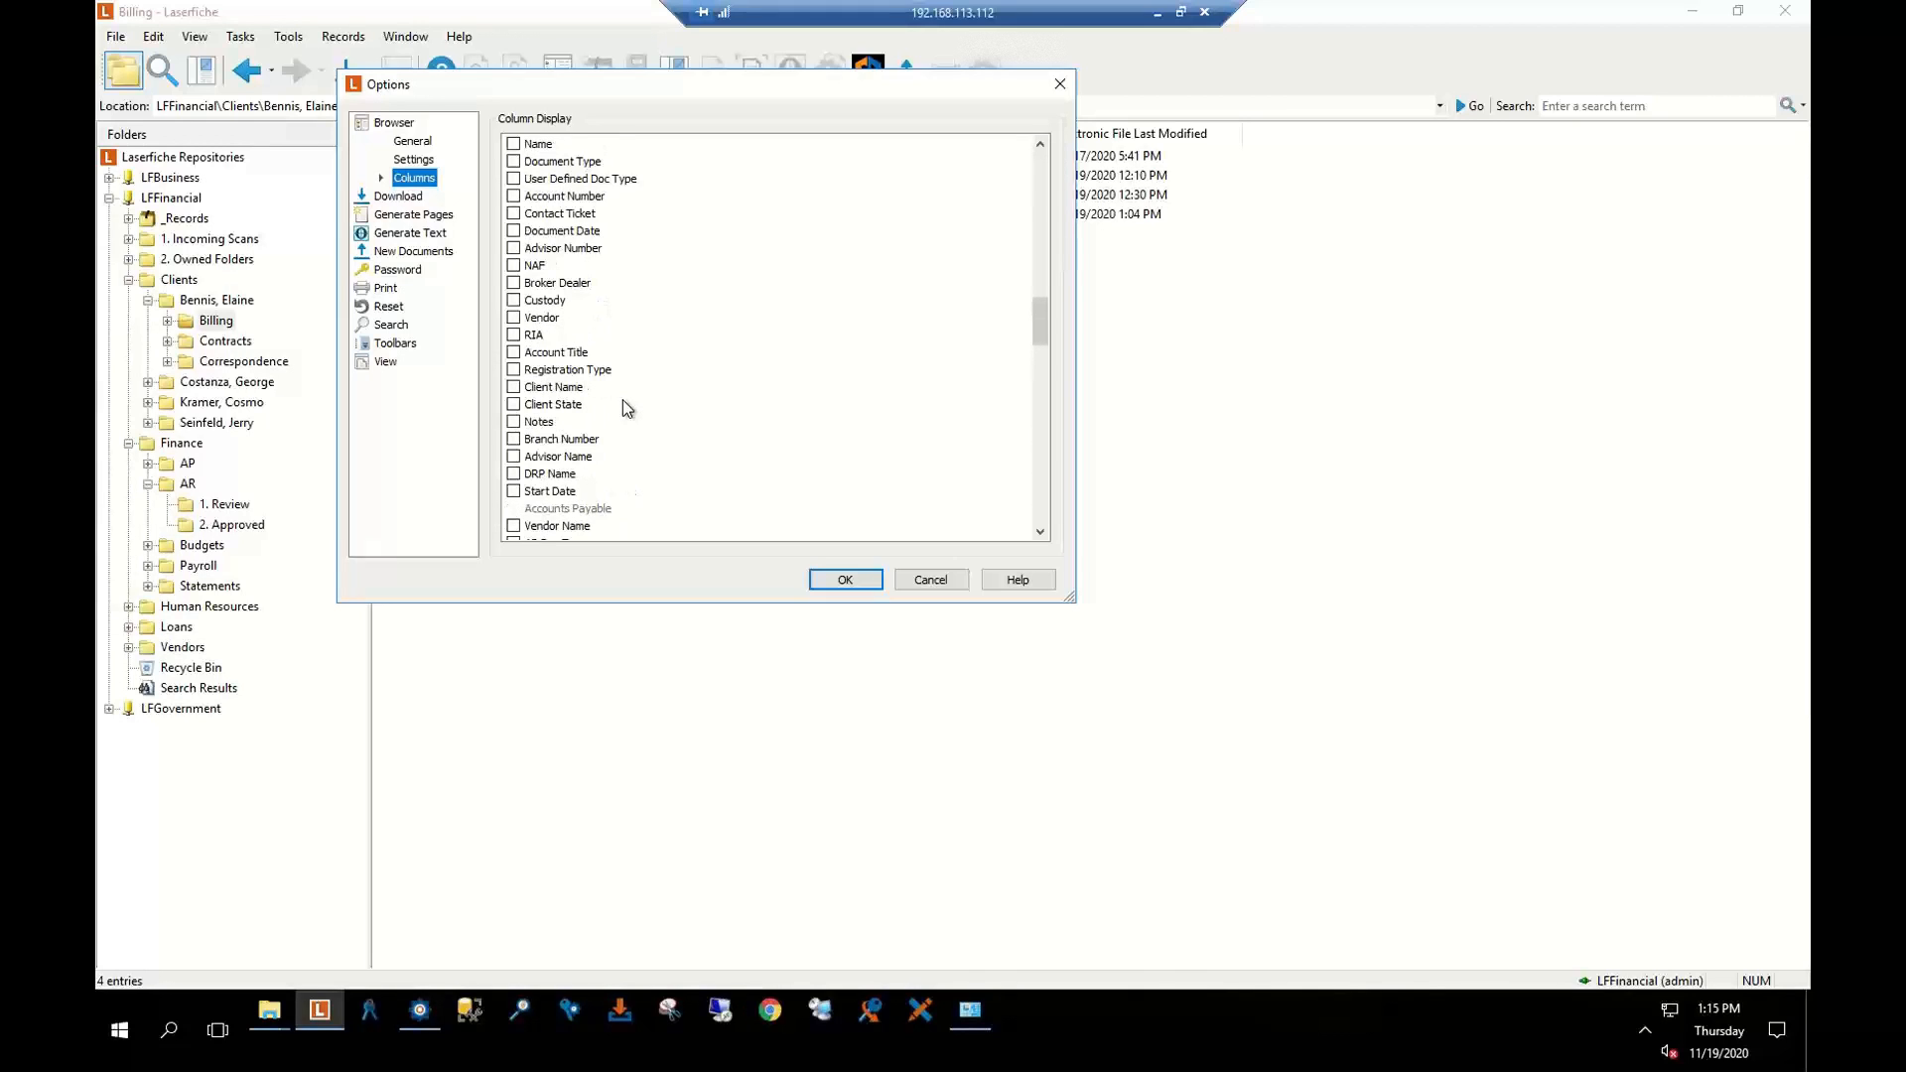
pyautogui.scroll(1, 622, 399)
pyautogui.scroll(4, 618, 398)
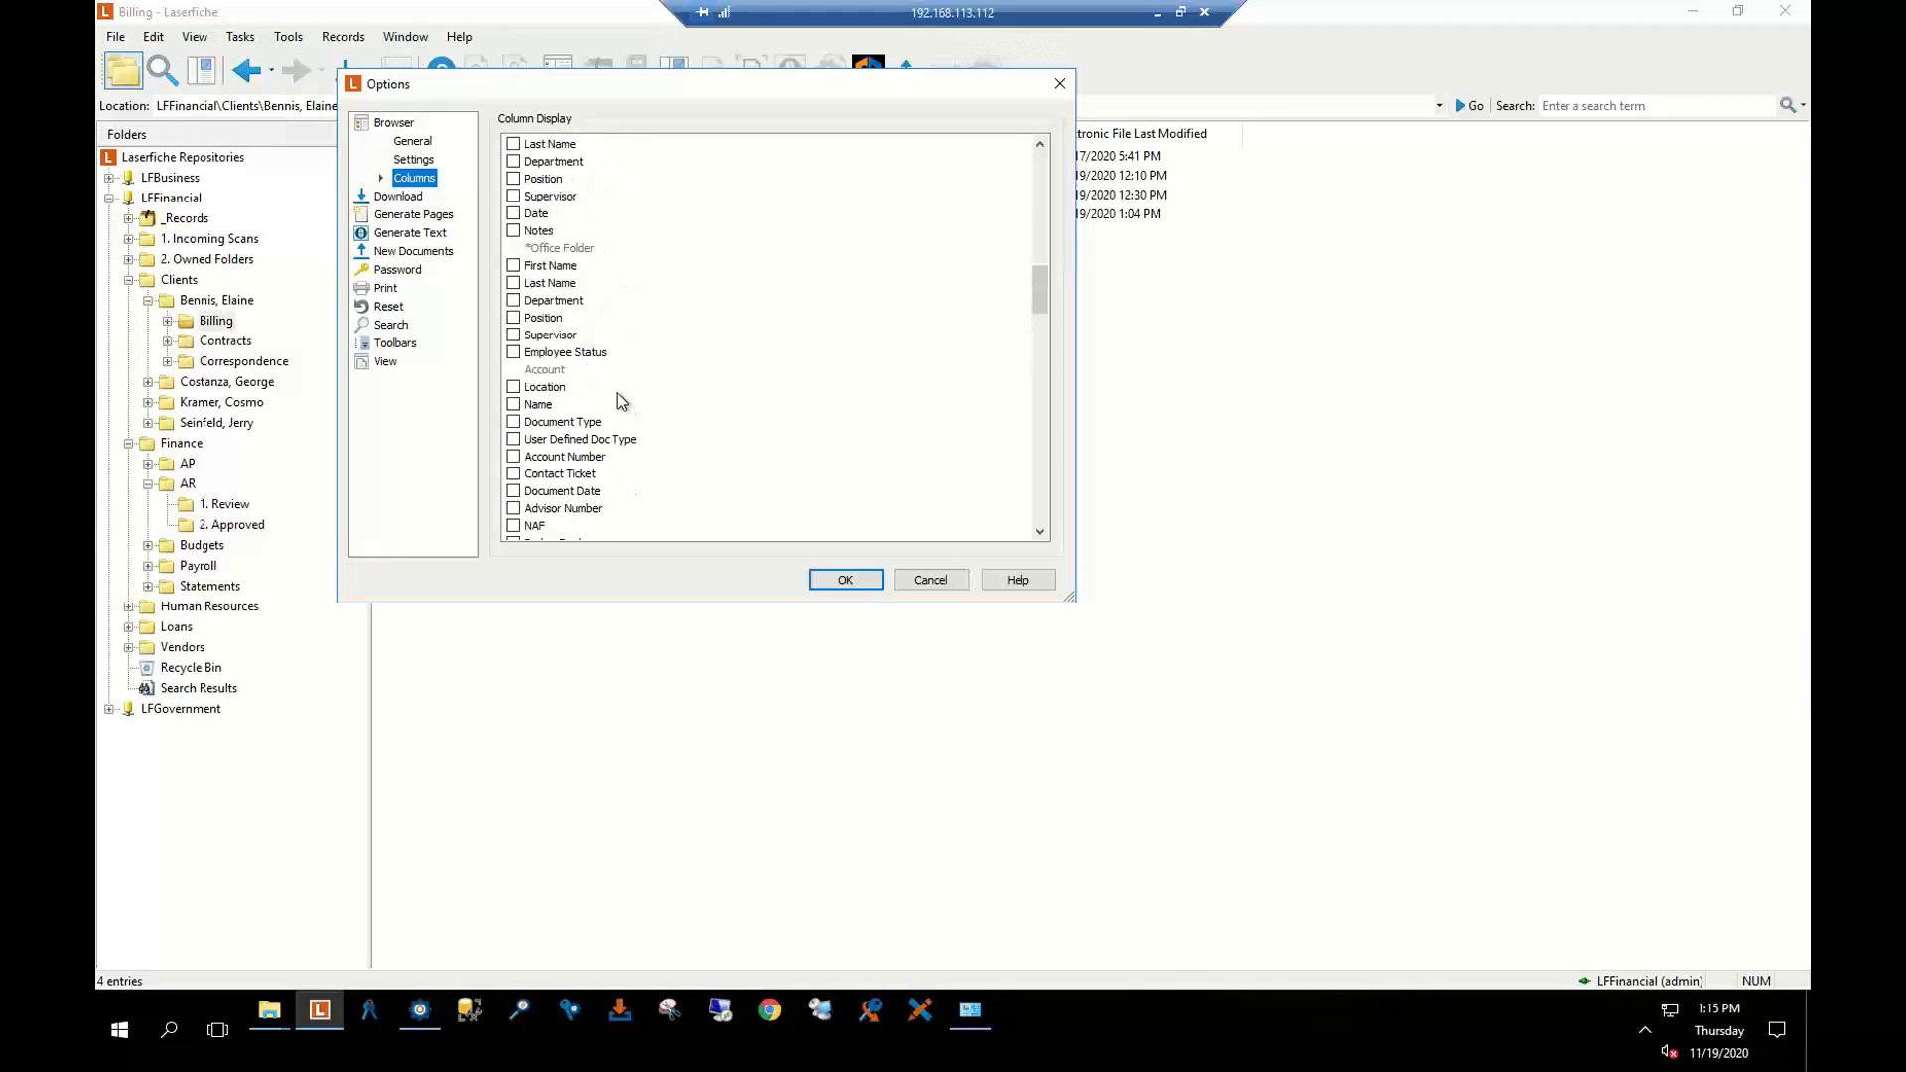
pyautogui.scroll(-9, 619, 399)
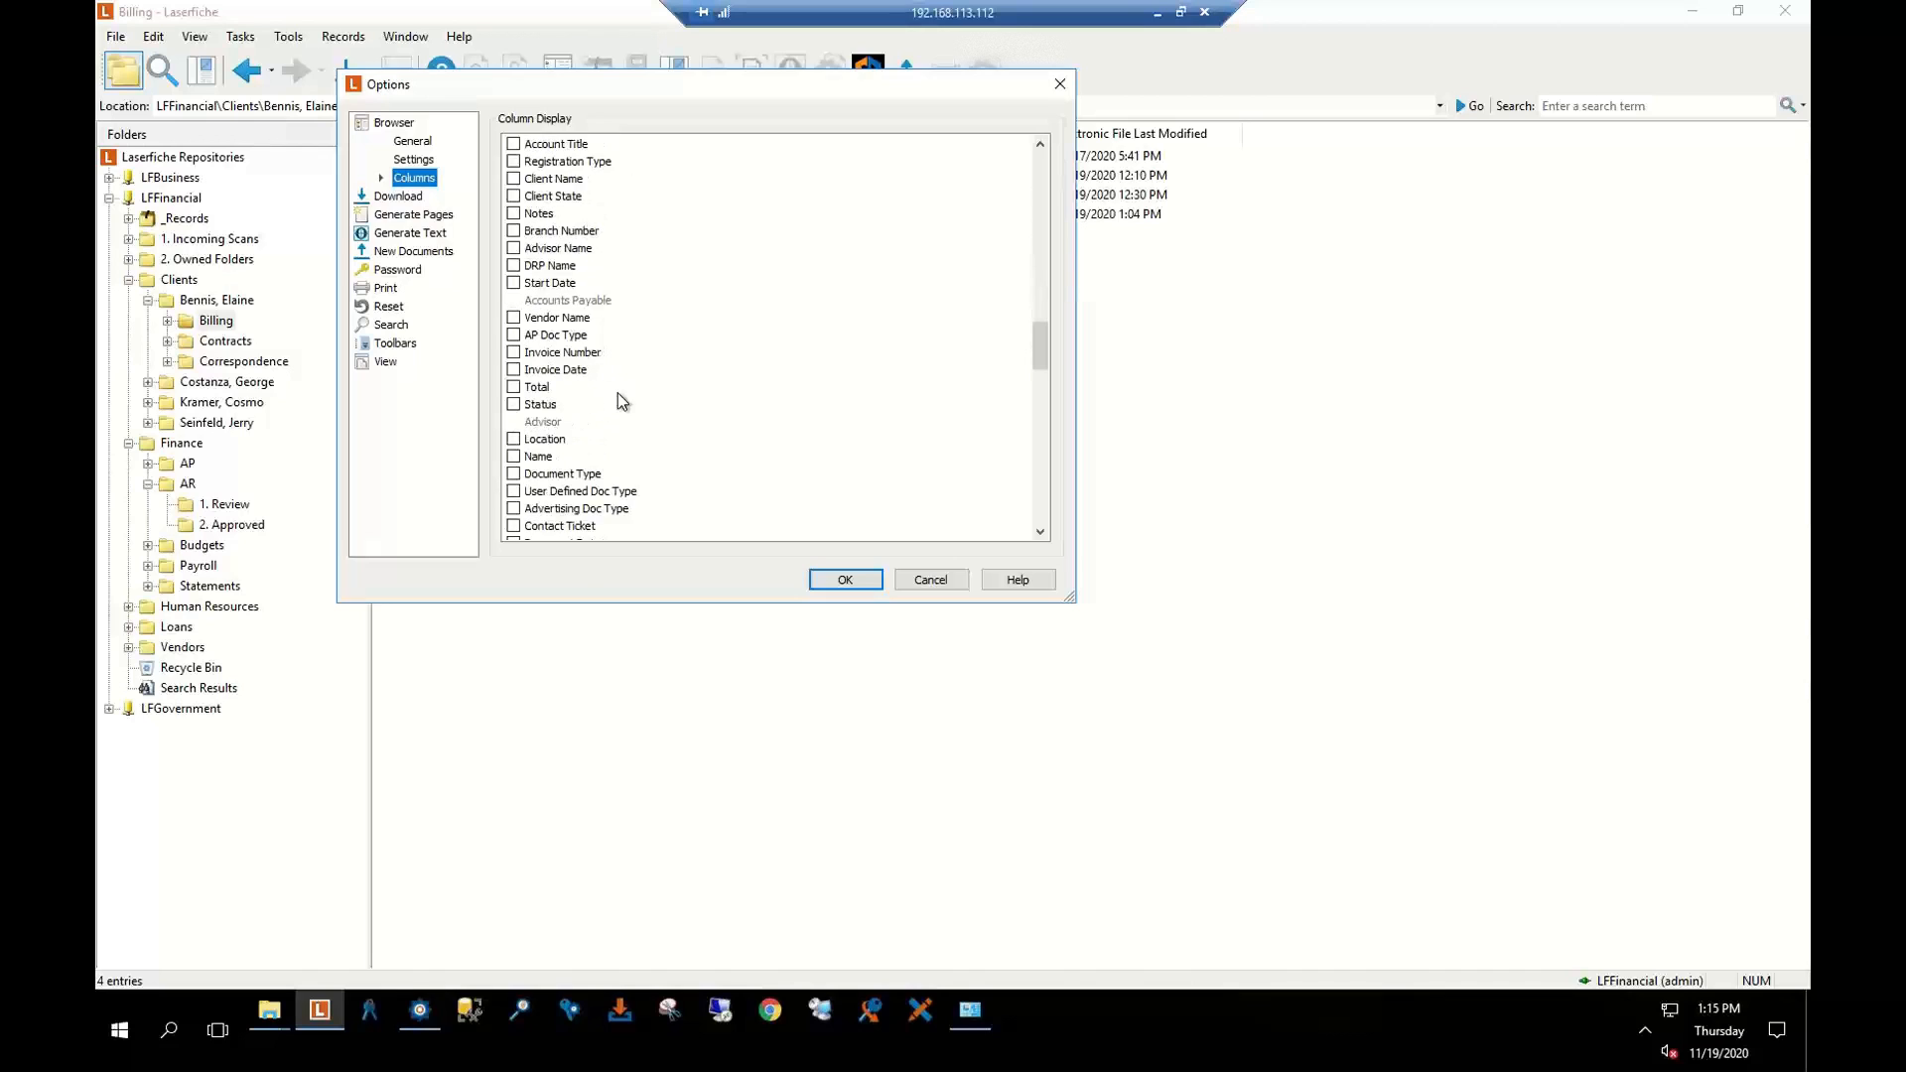
pyautogui.scroll(5, 618, 394)
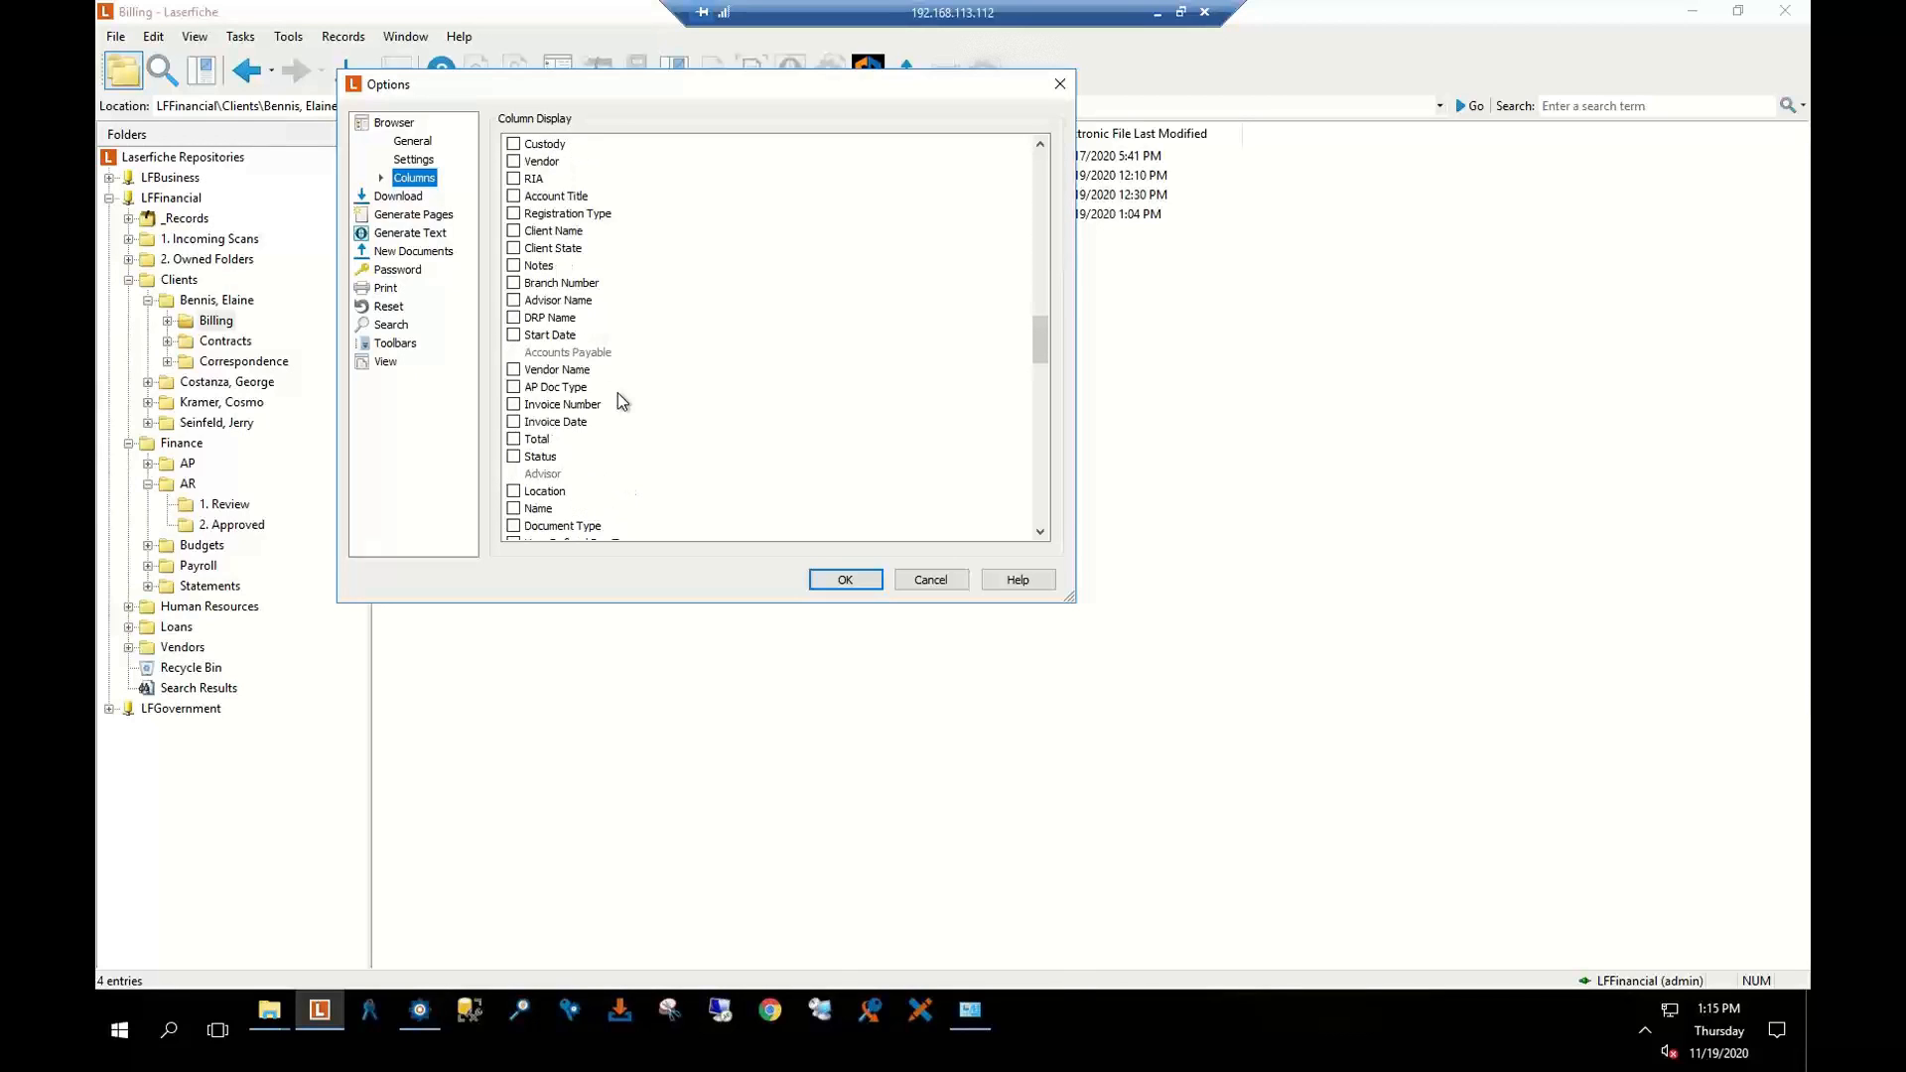
pyautogui.scroll(9, 617, 394)
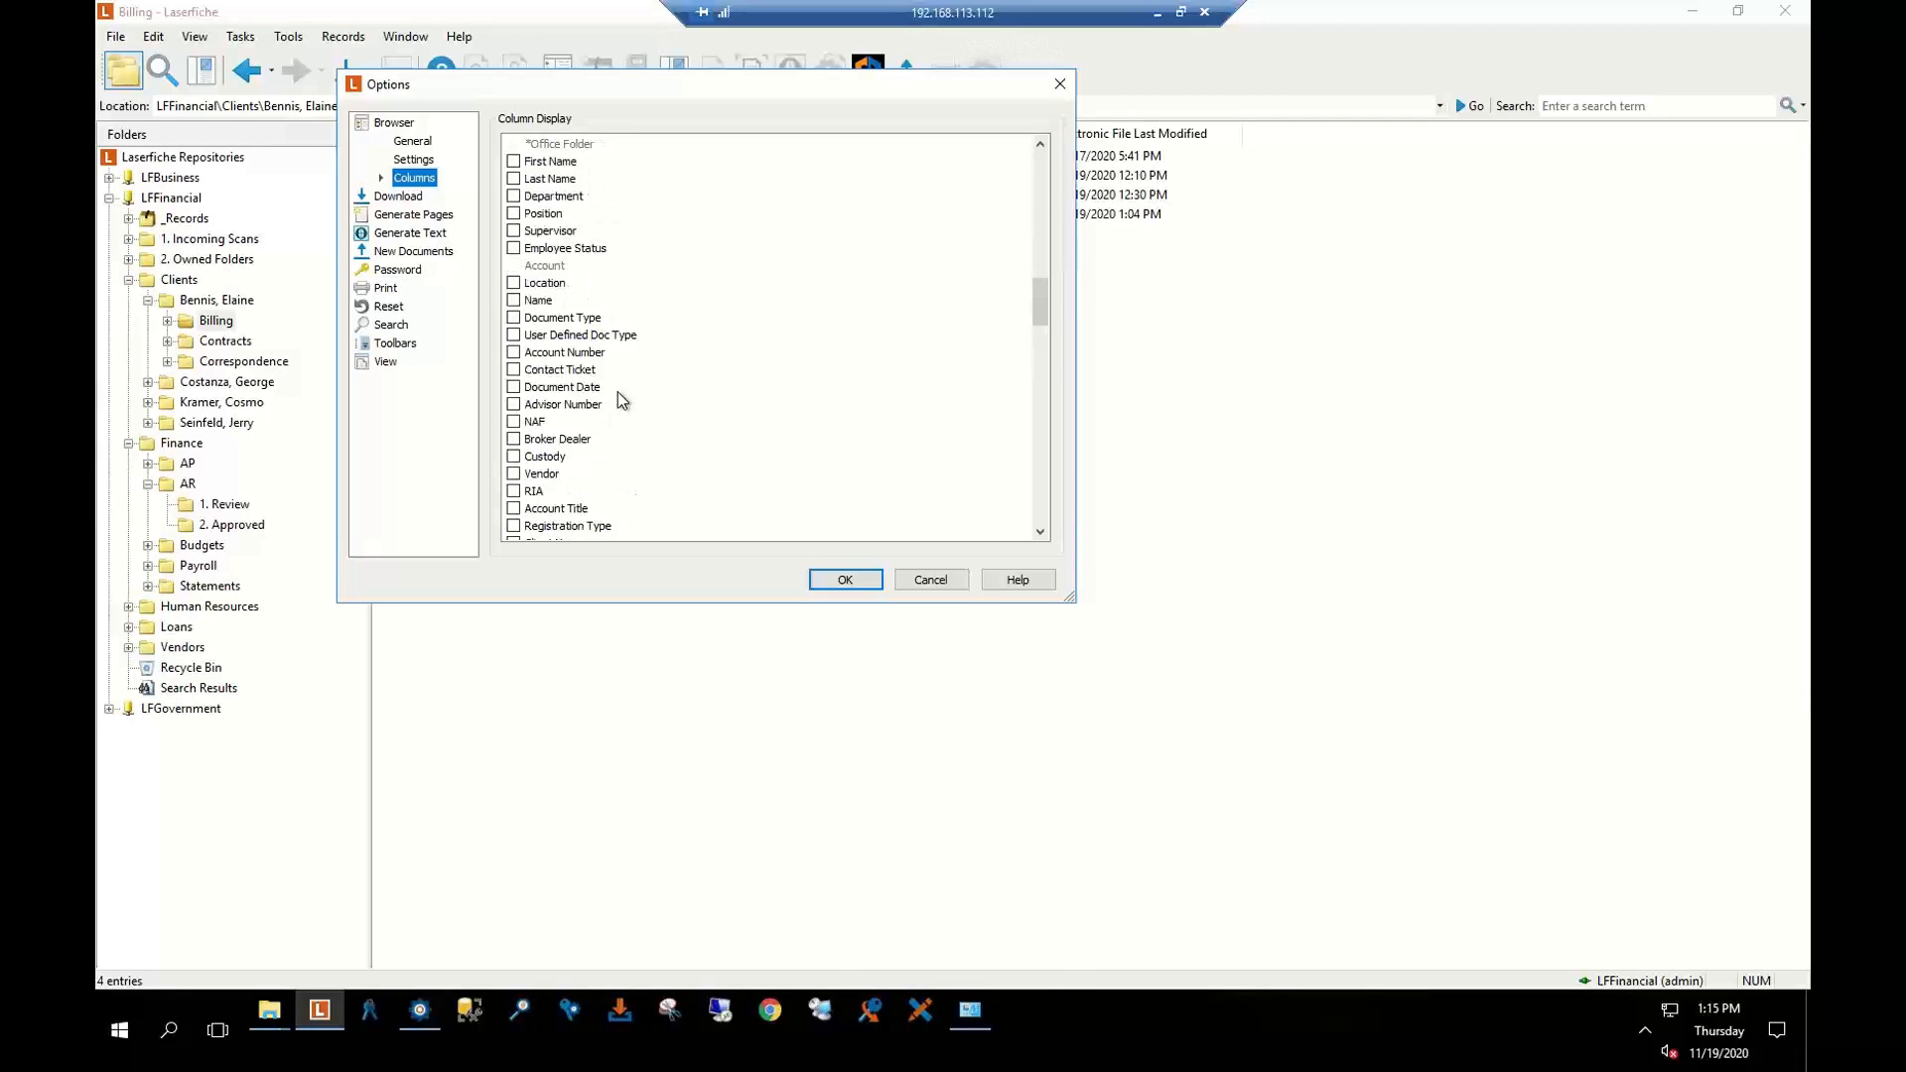
pyautogui.scroll(3, 619, 397)
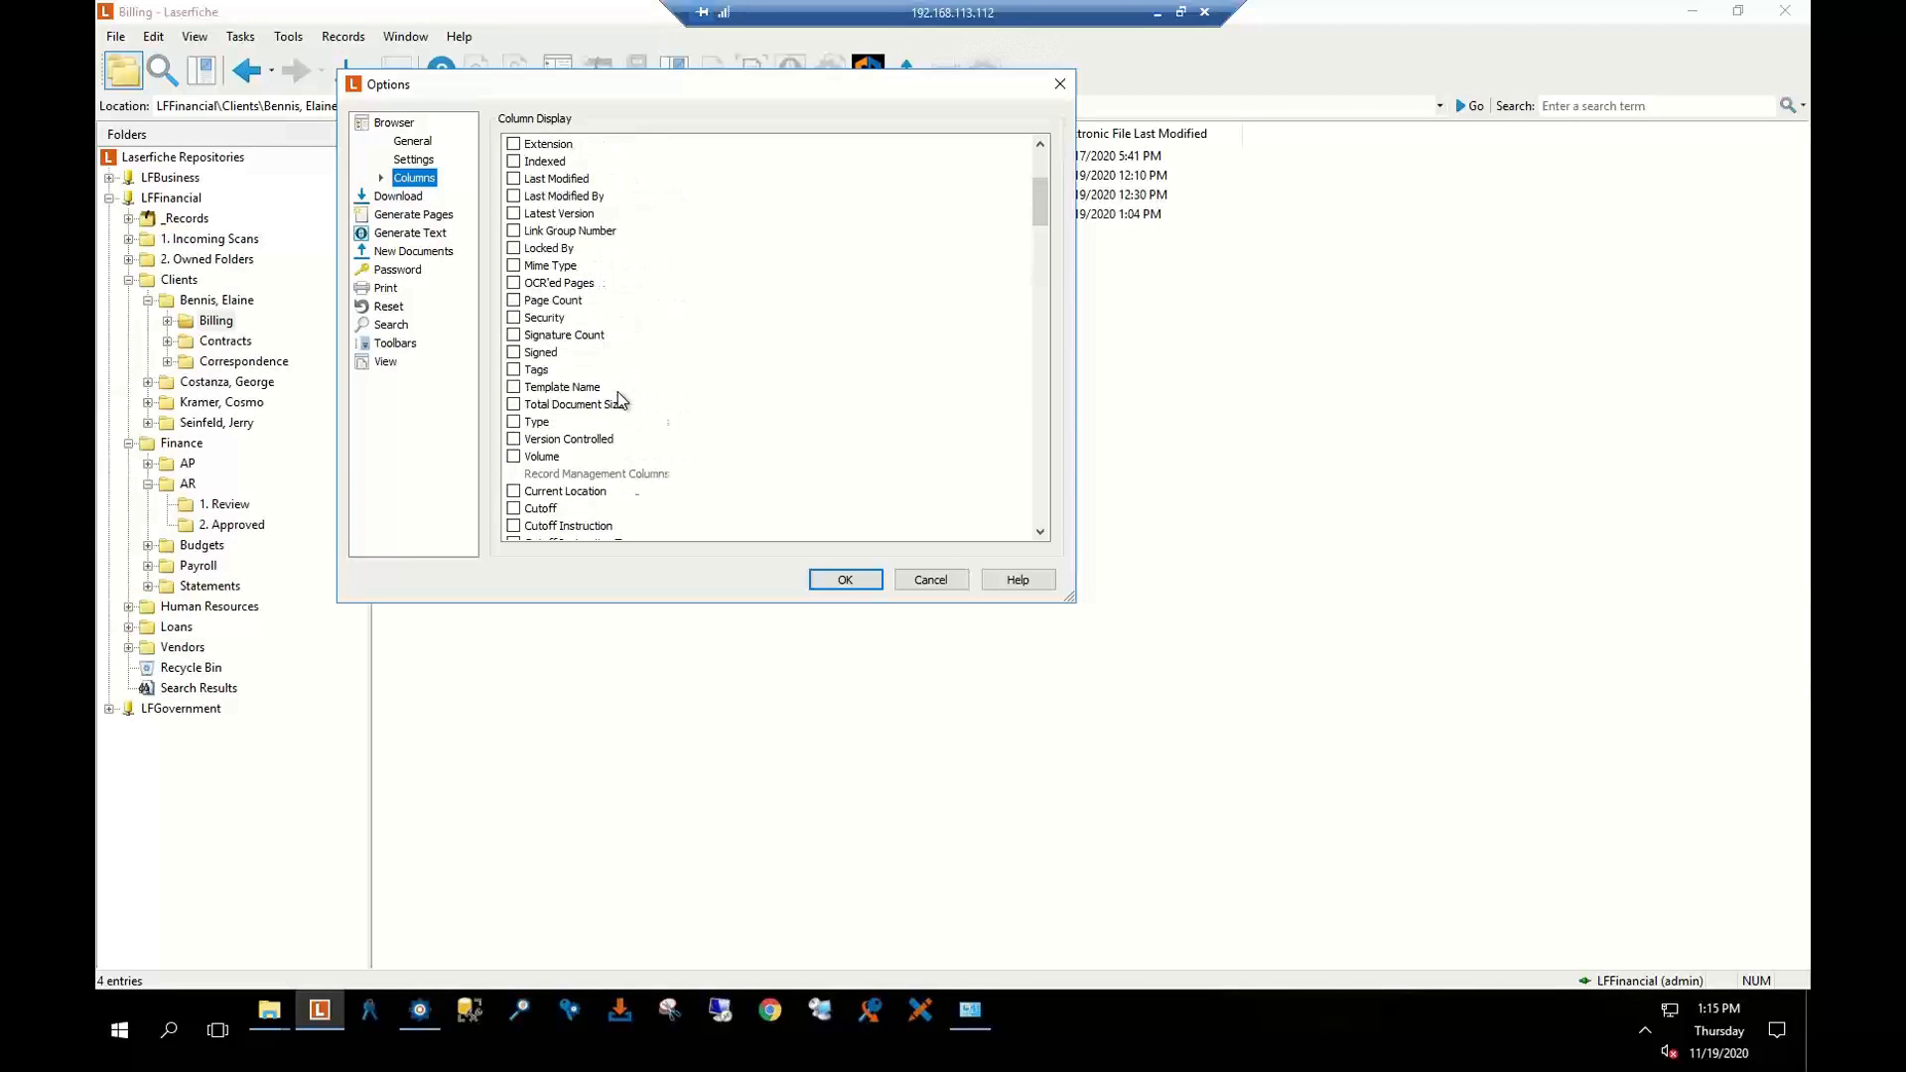
pyautogui.click(942, 580)
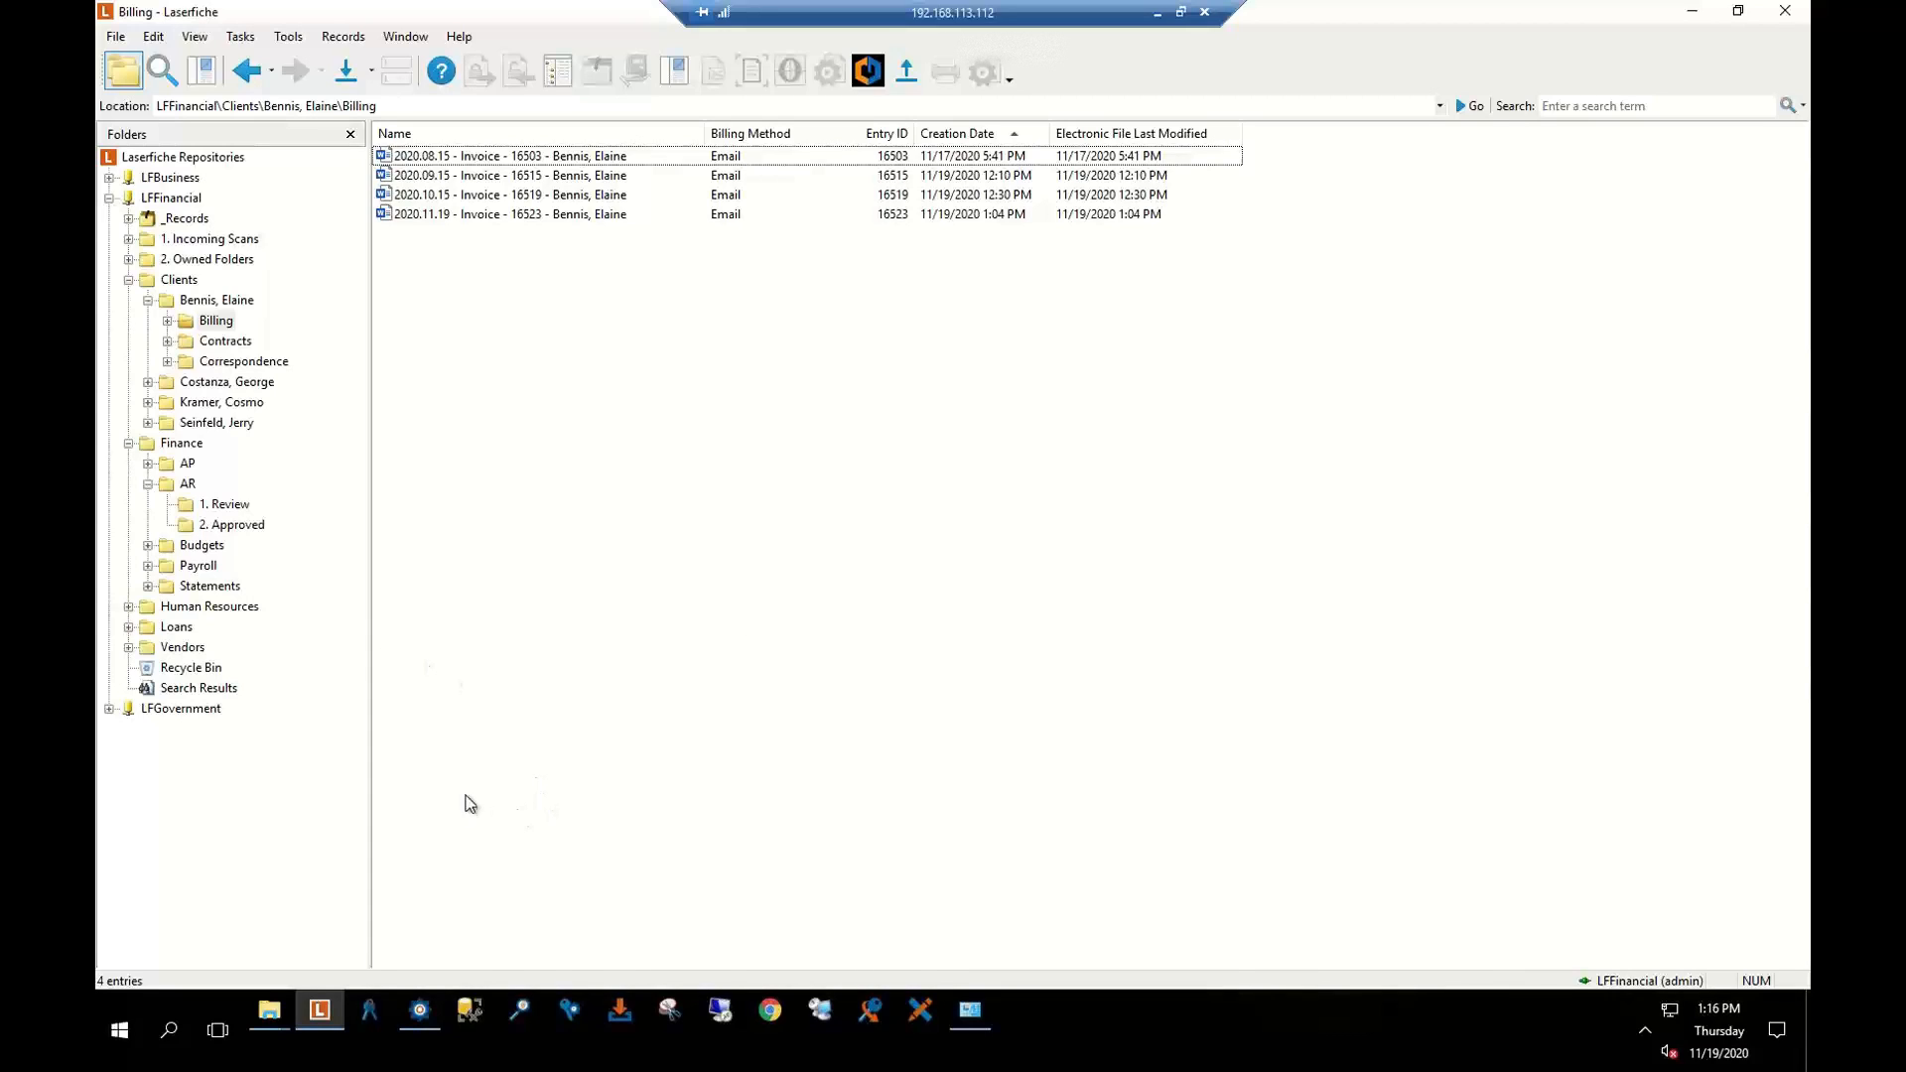
# Restore the Laserfiche window and browse the Clients, Finance and _Records folders in the tree
pyautogui.click(1691, 12)
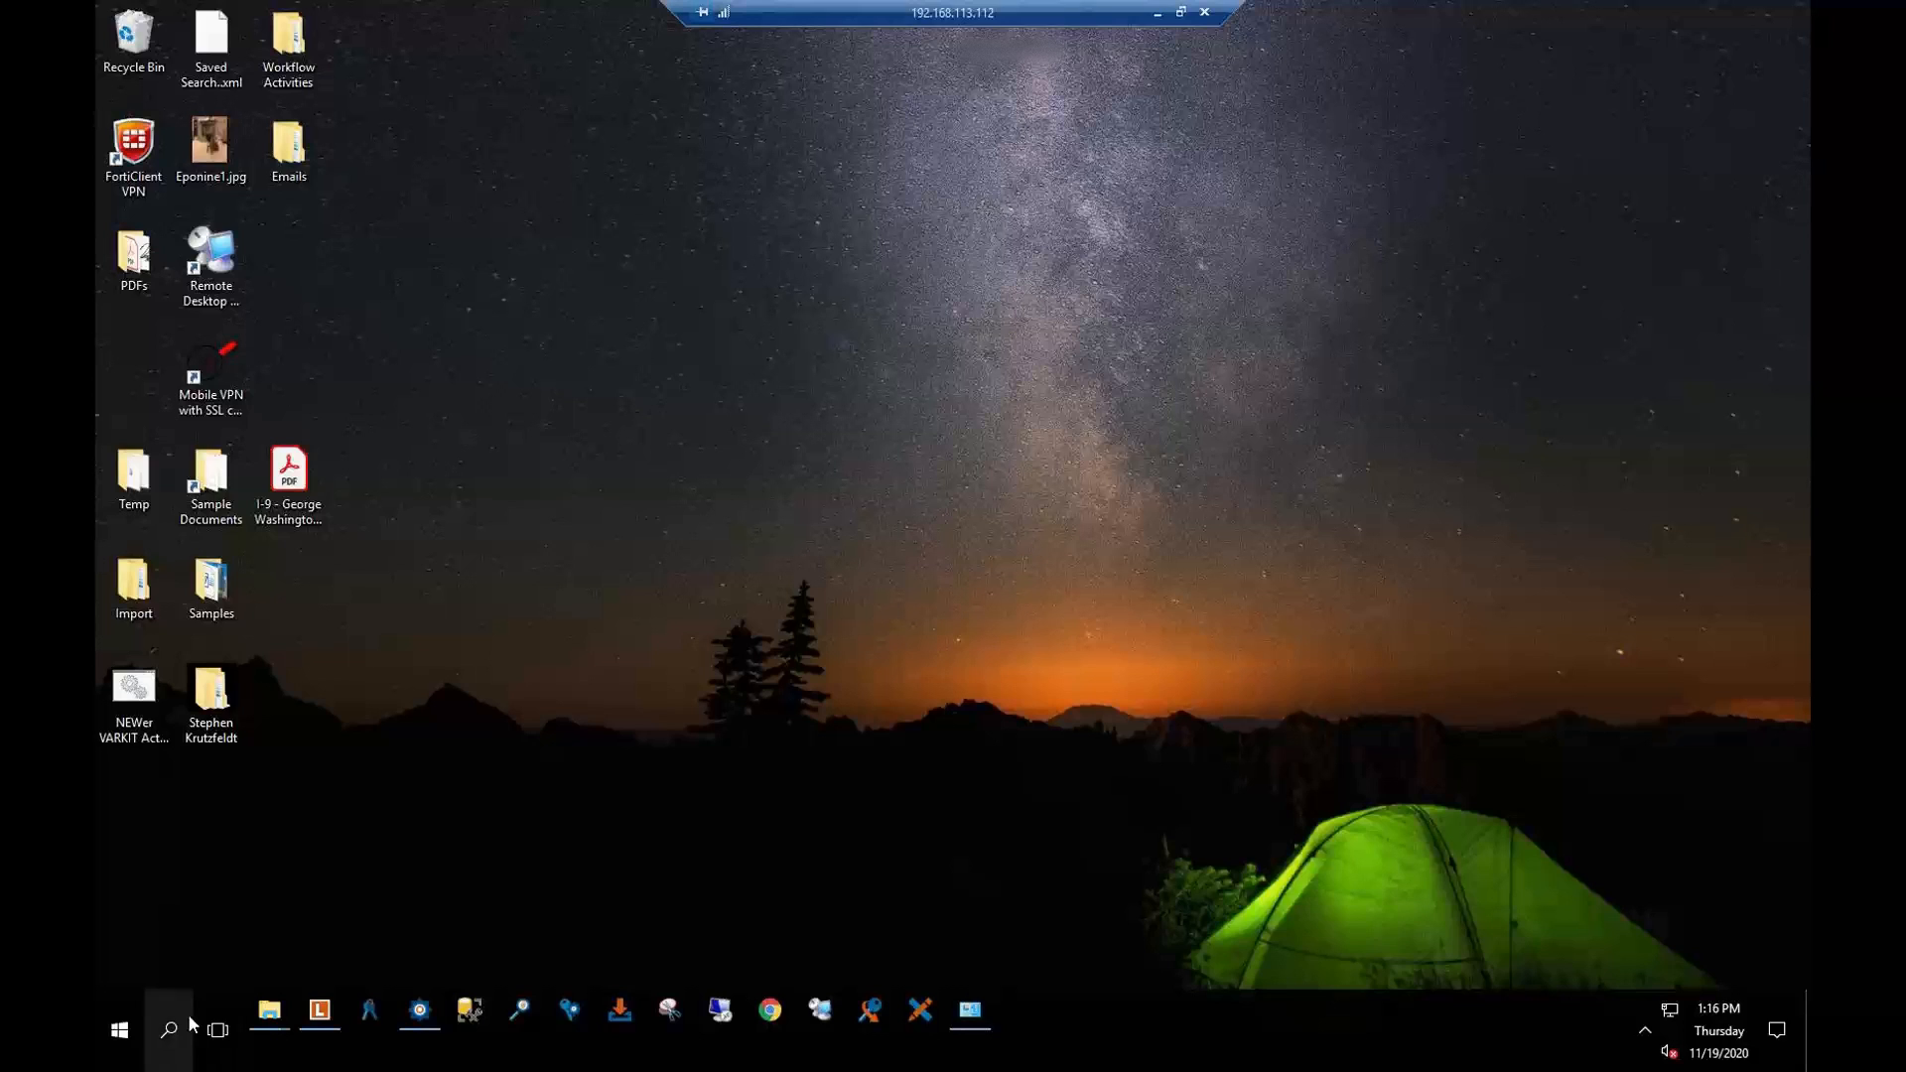
pyautogui.click(331, 1011)
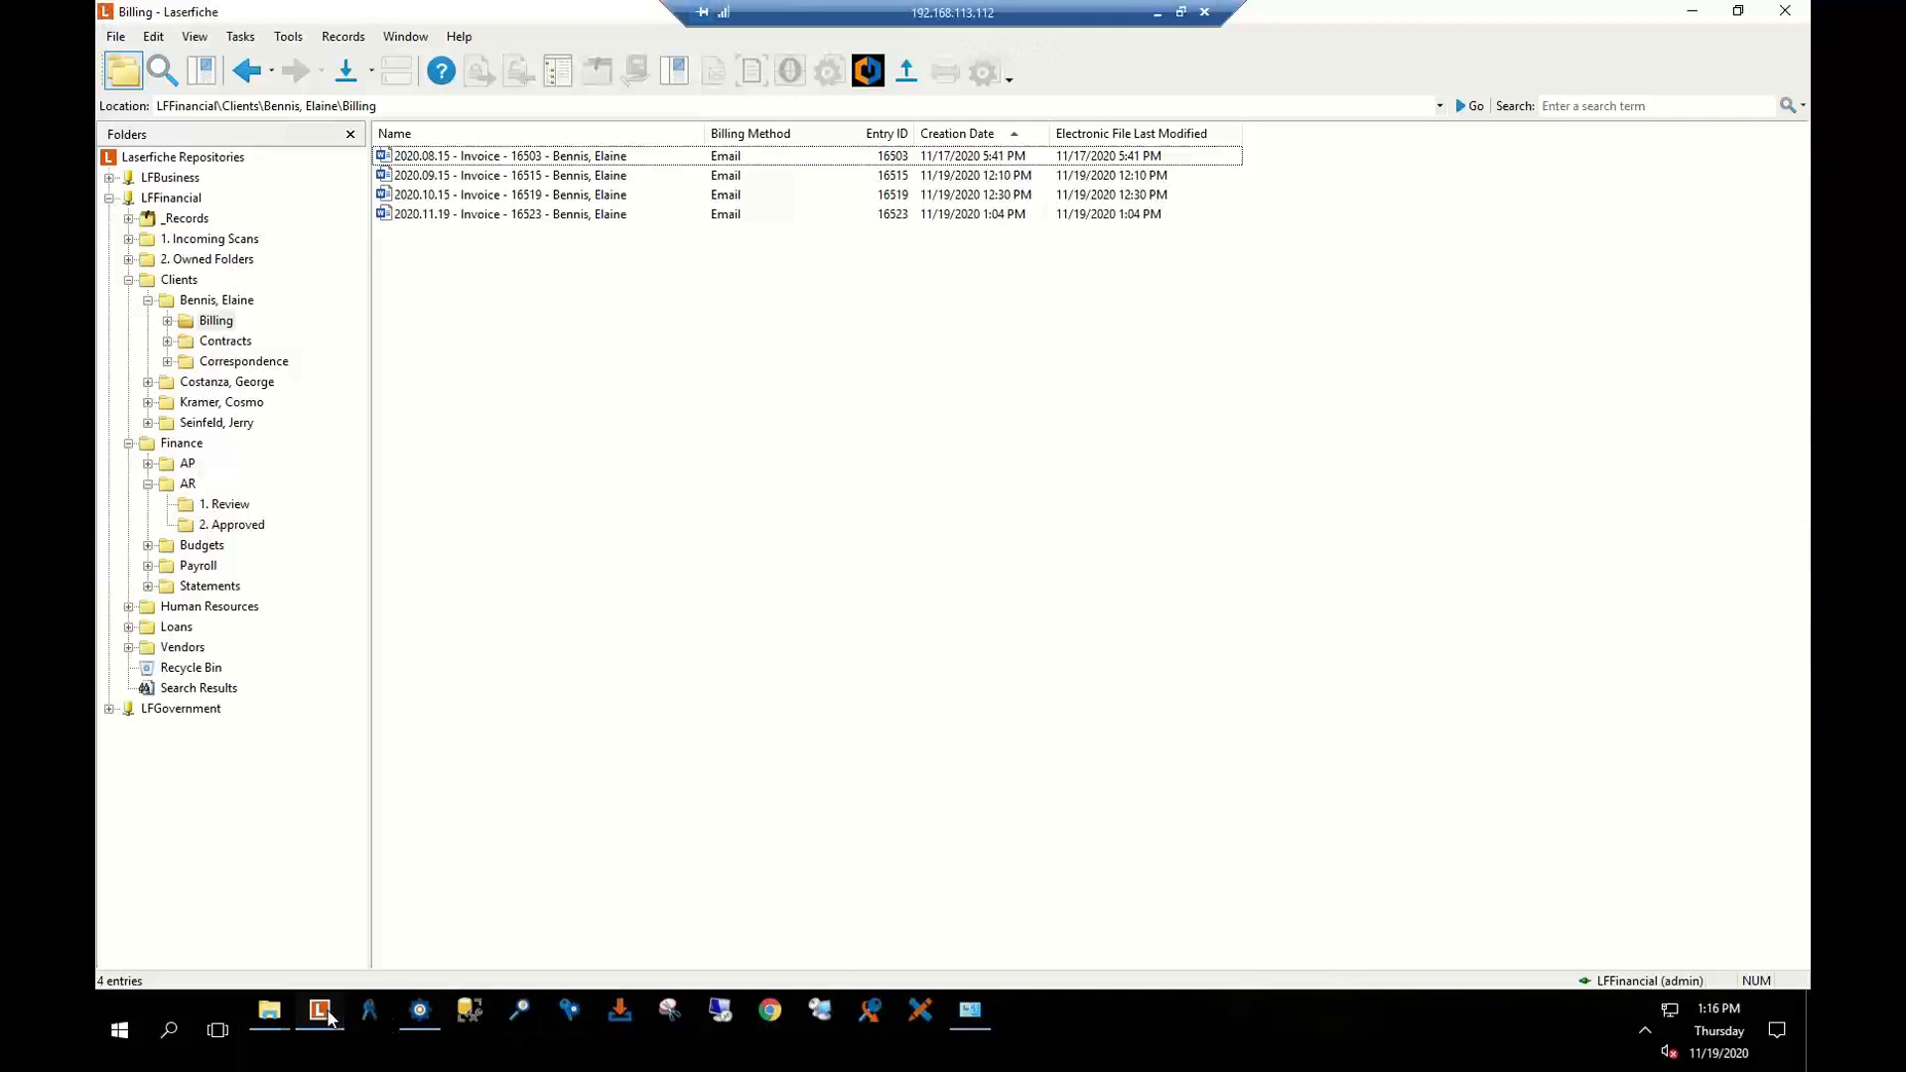
pyautogui.click(180, 282)
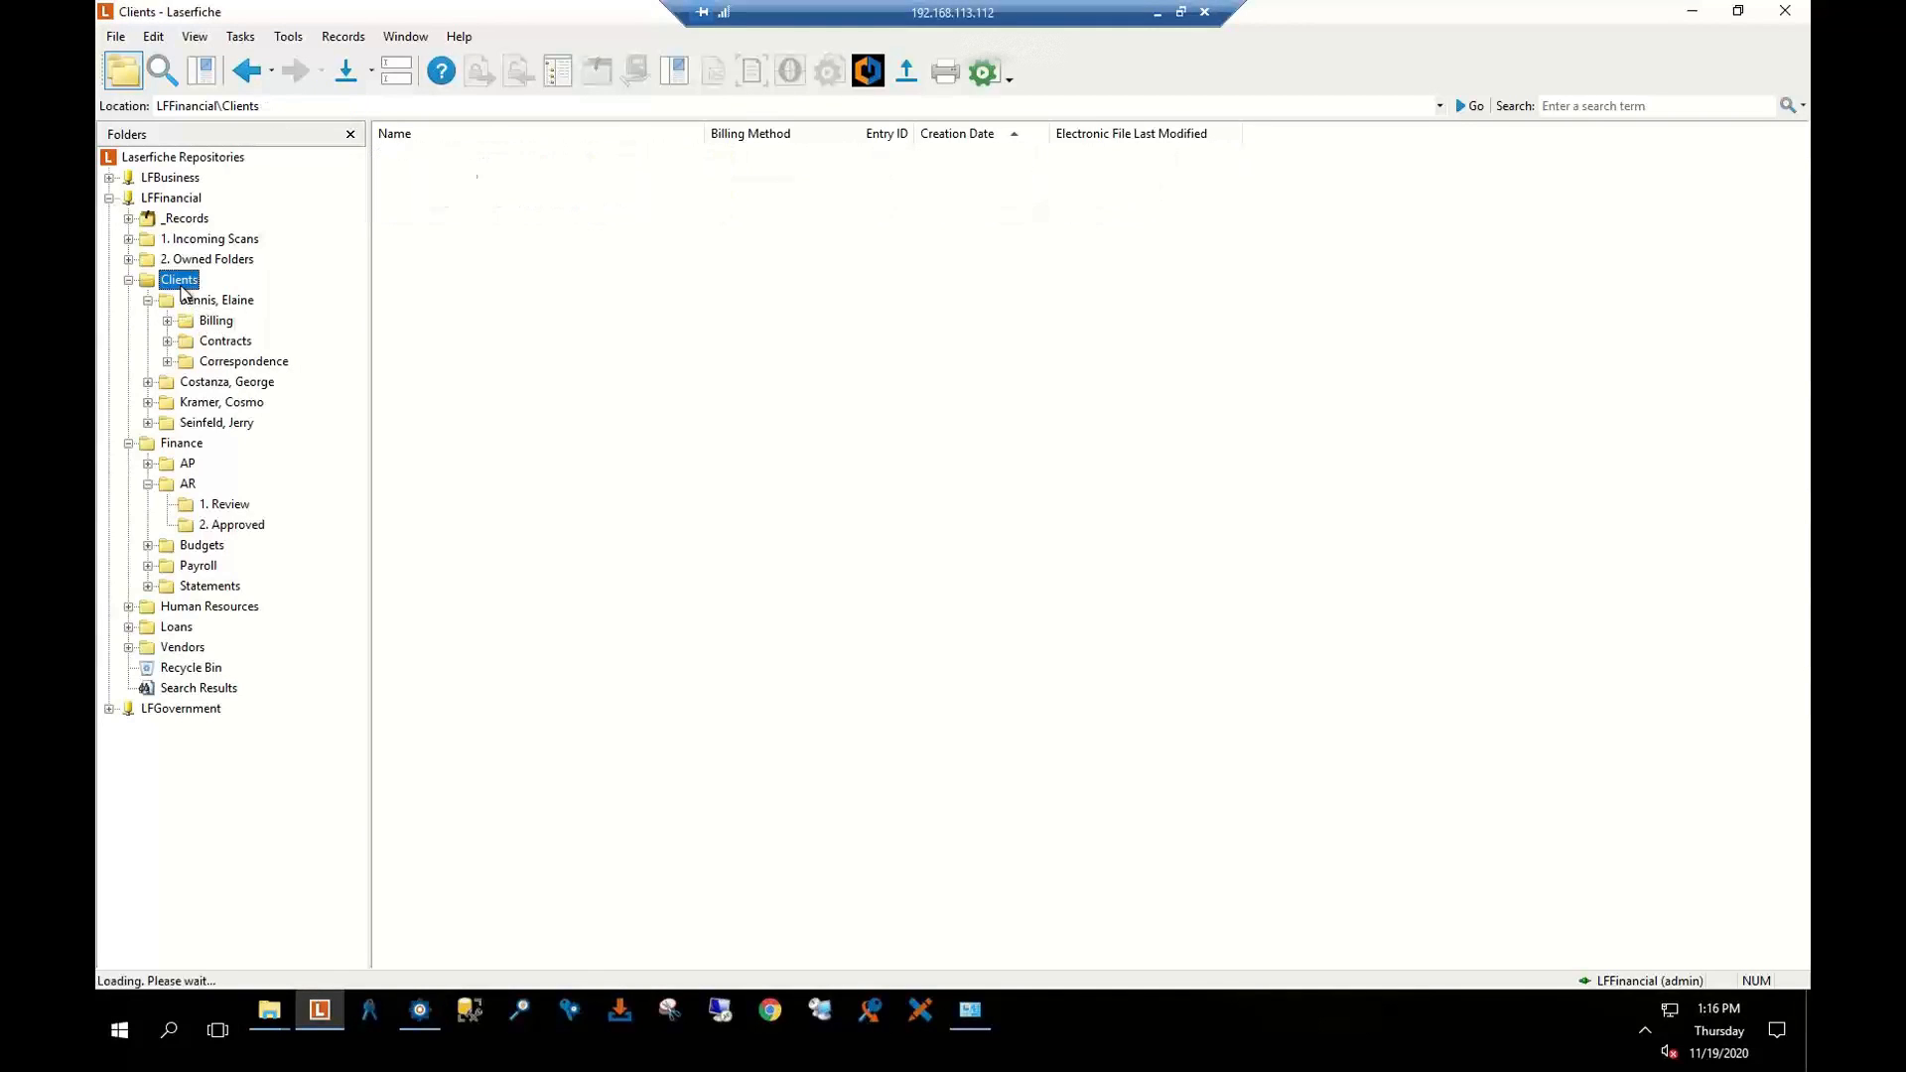
pyautogui.click(129, 281)
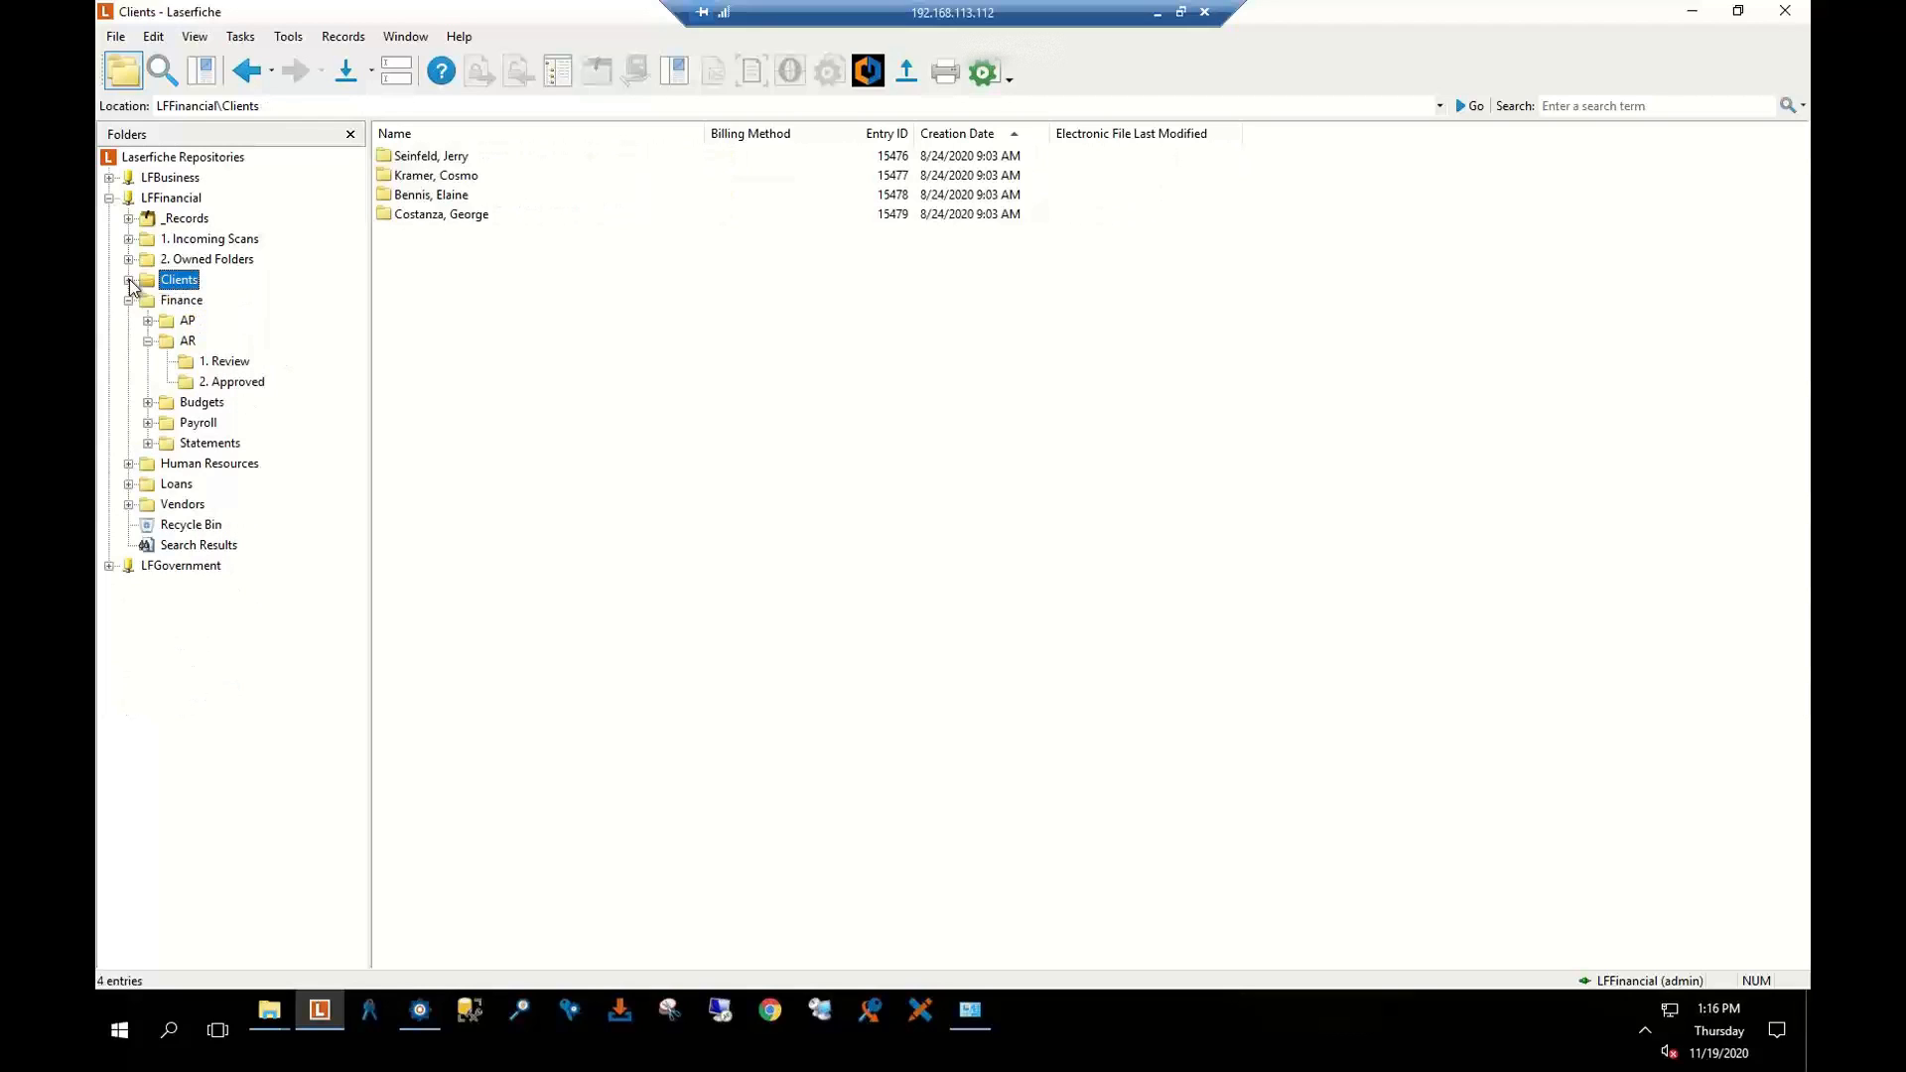
pyautogui.click(178, 302)
pyautogui.click(184, 342)
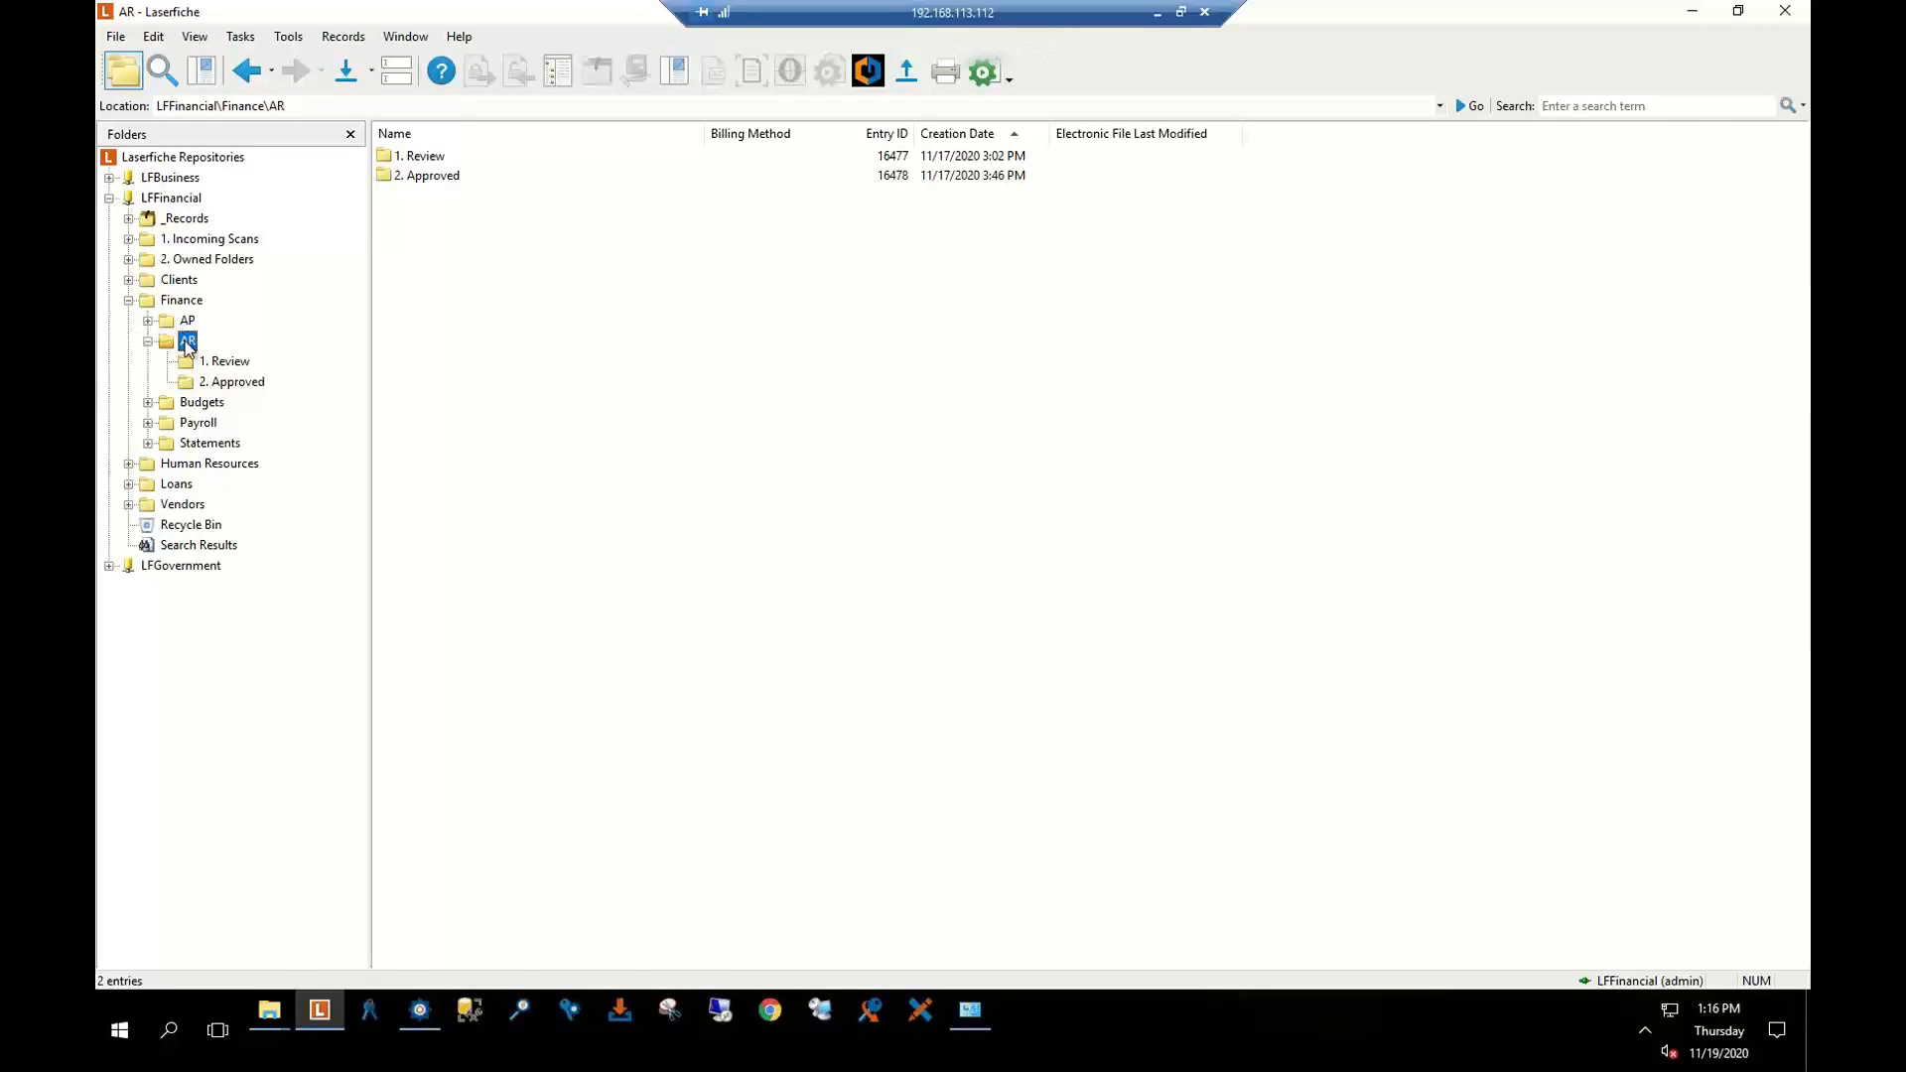
pyautogui.click(181, 300)
pyautogui.click(129, 300)
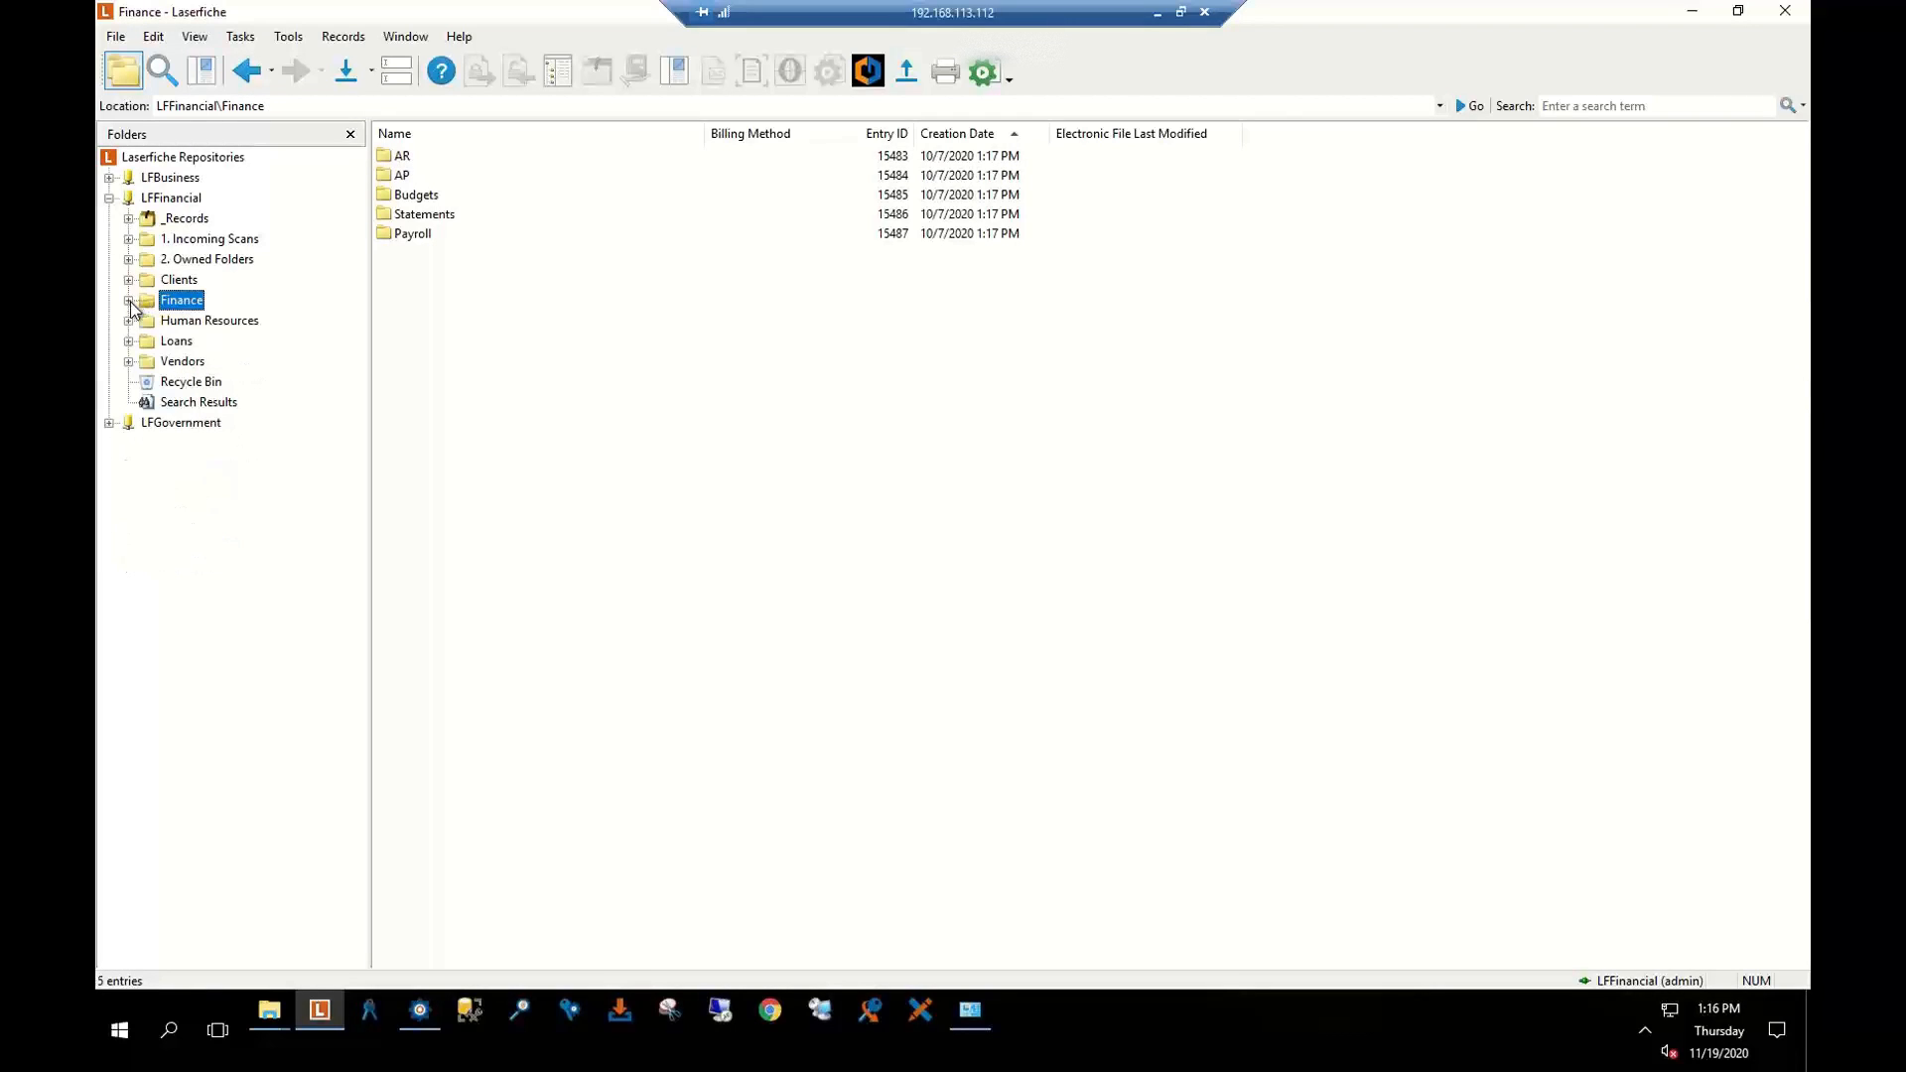
pyautogui.click(184, 218)
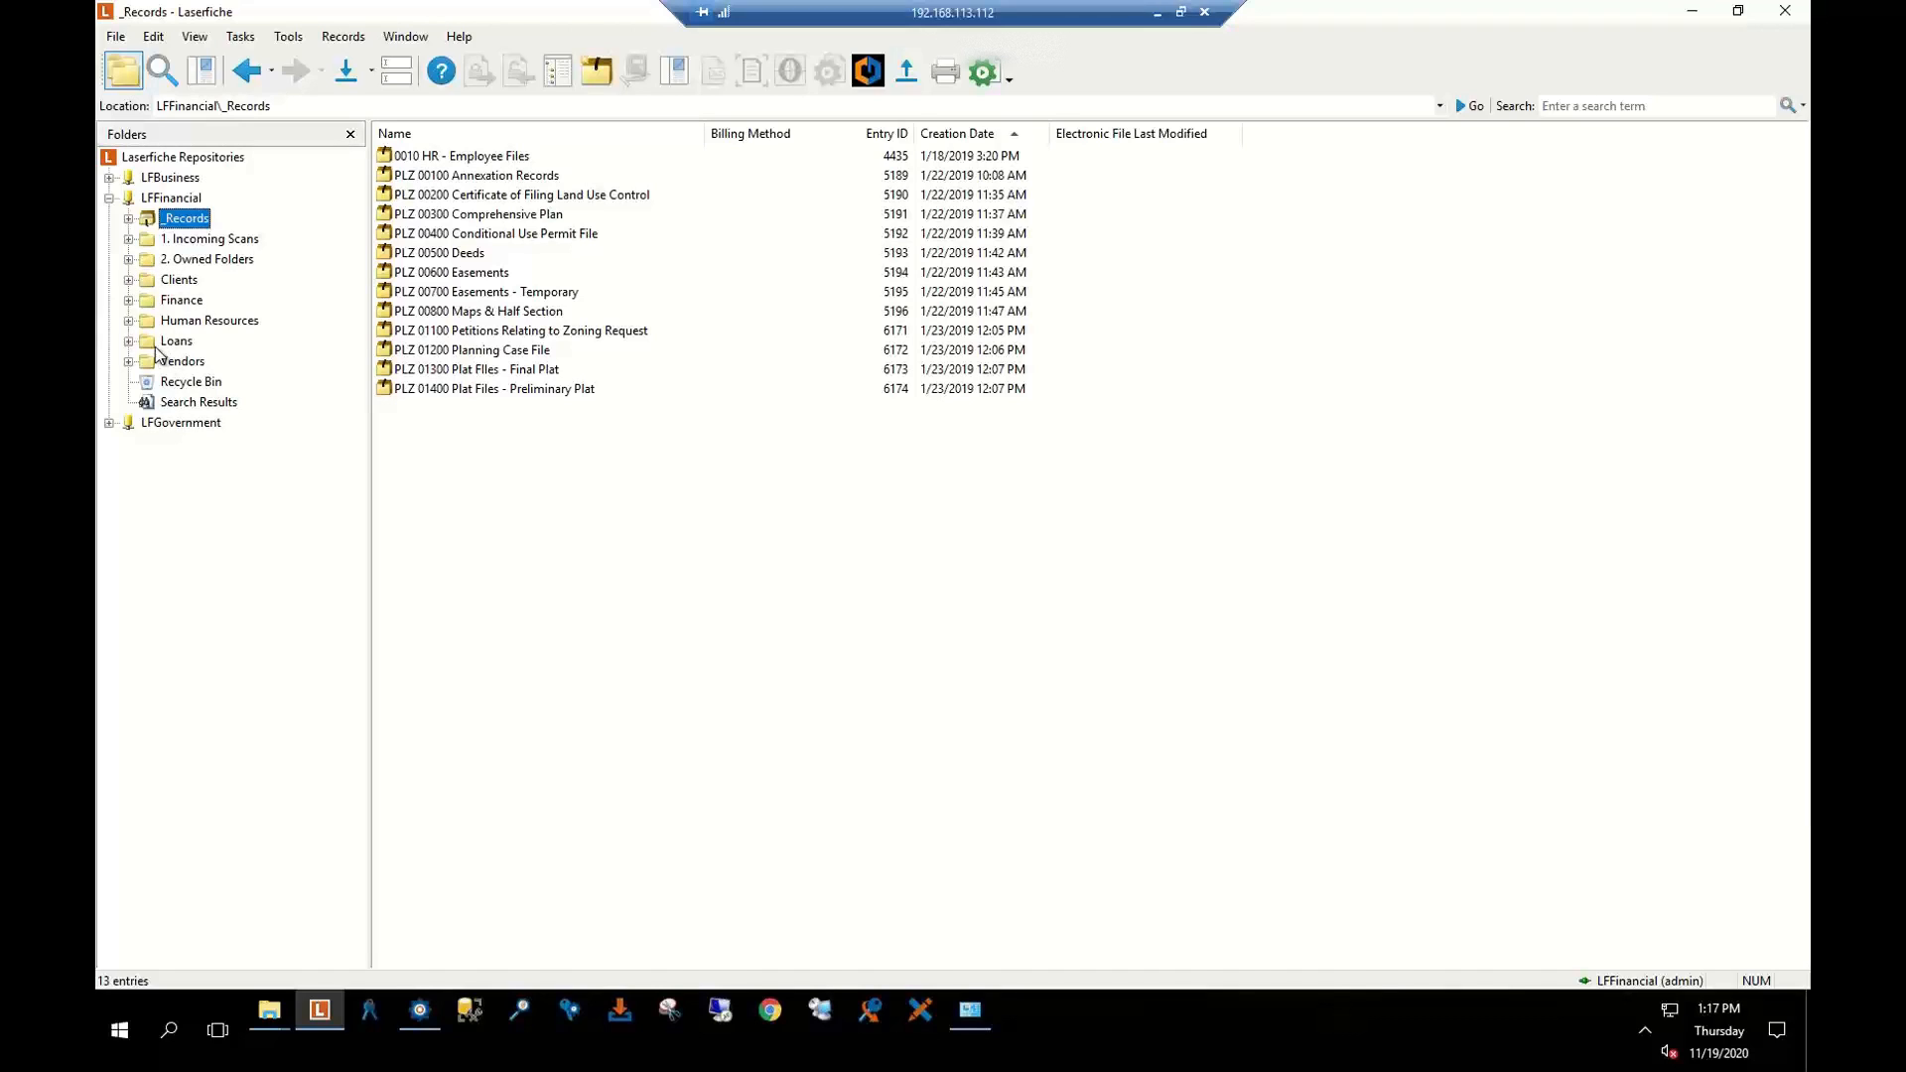
# Expand Finance > AR and look through its 1. Review and 2. Approved subfolders
pyautogui.click(128, 300)
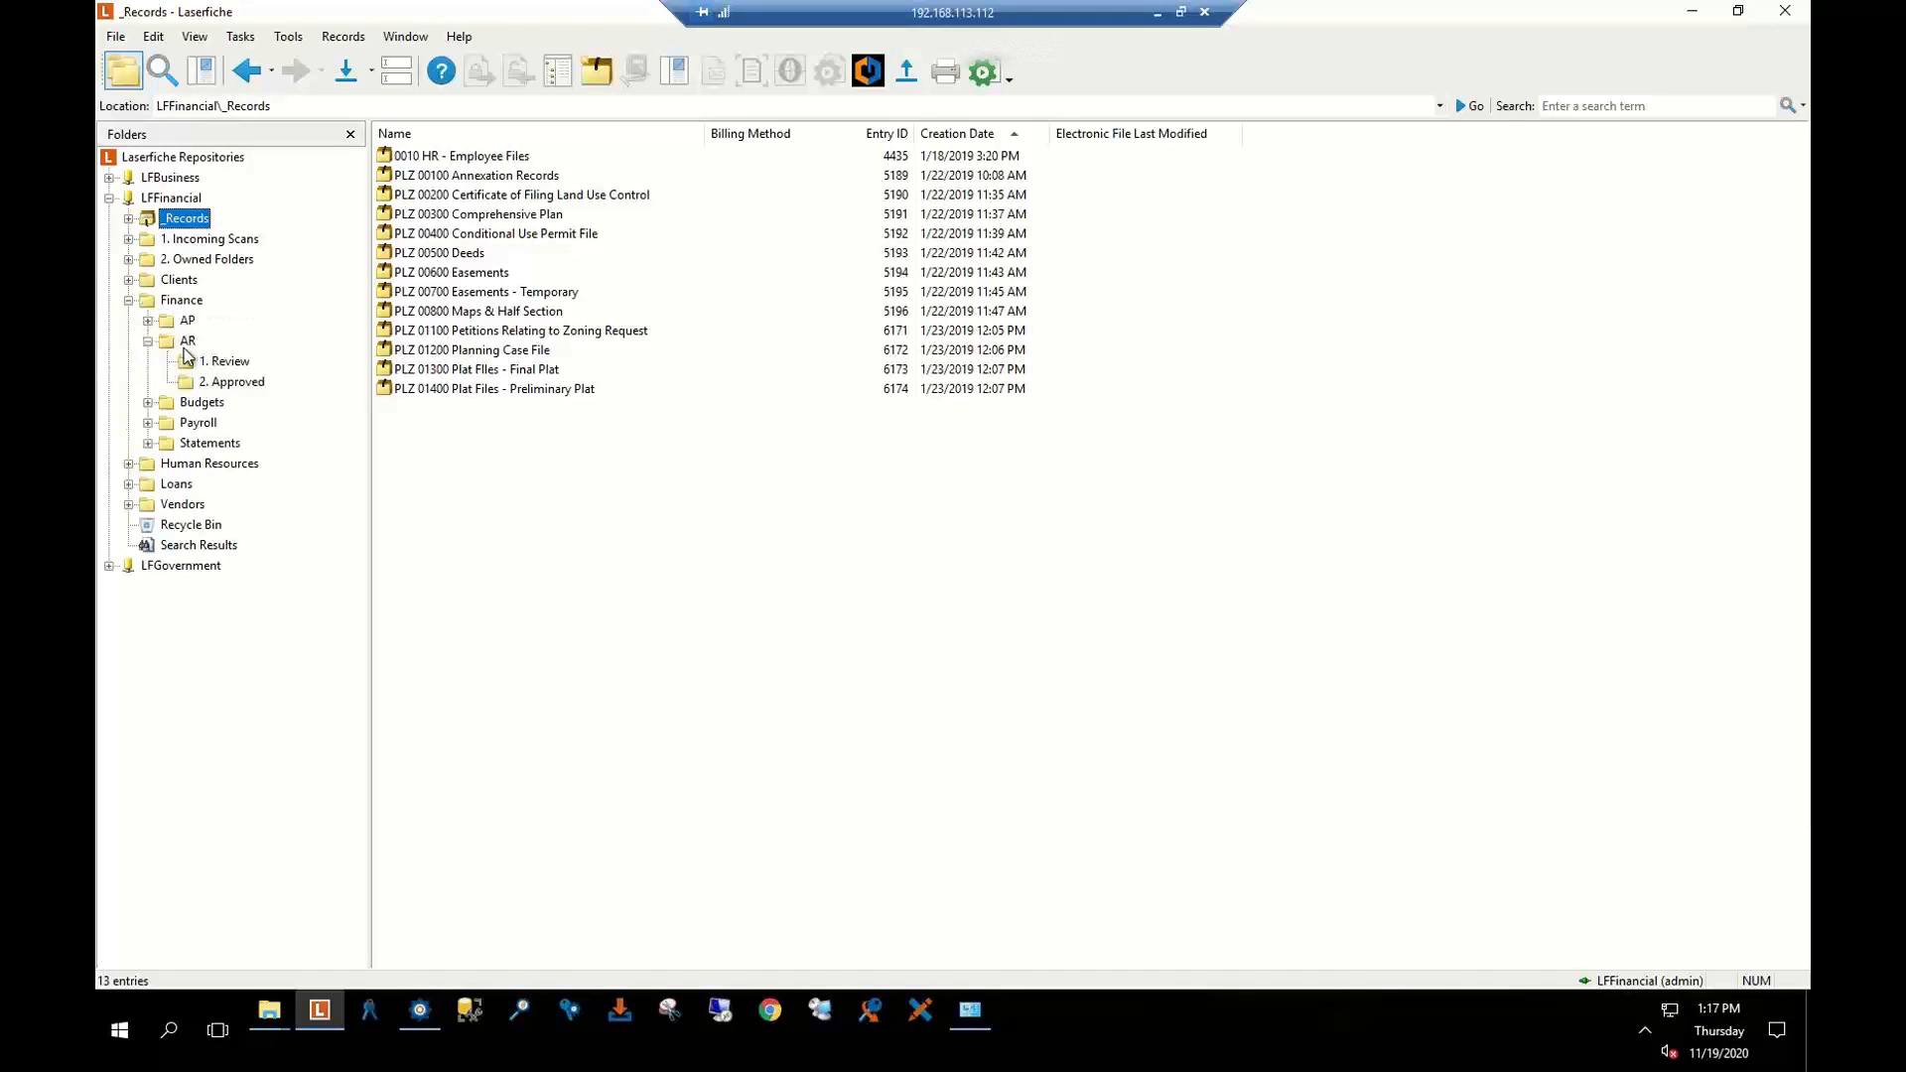
pyautogui.click(186, 342)
pyautogui.click(238, 363)
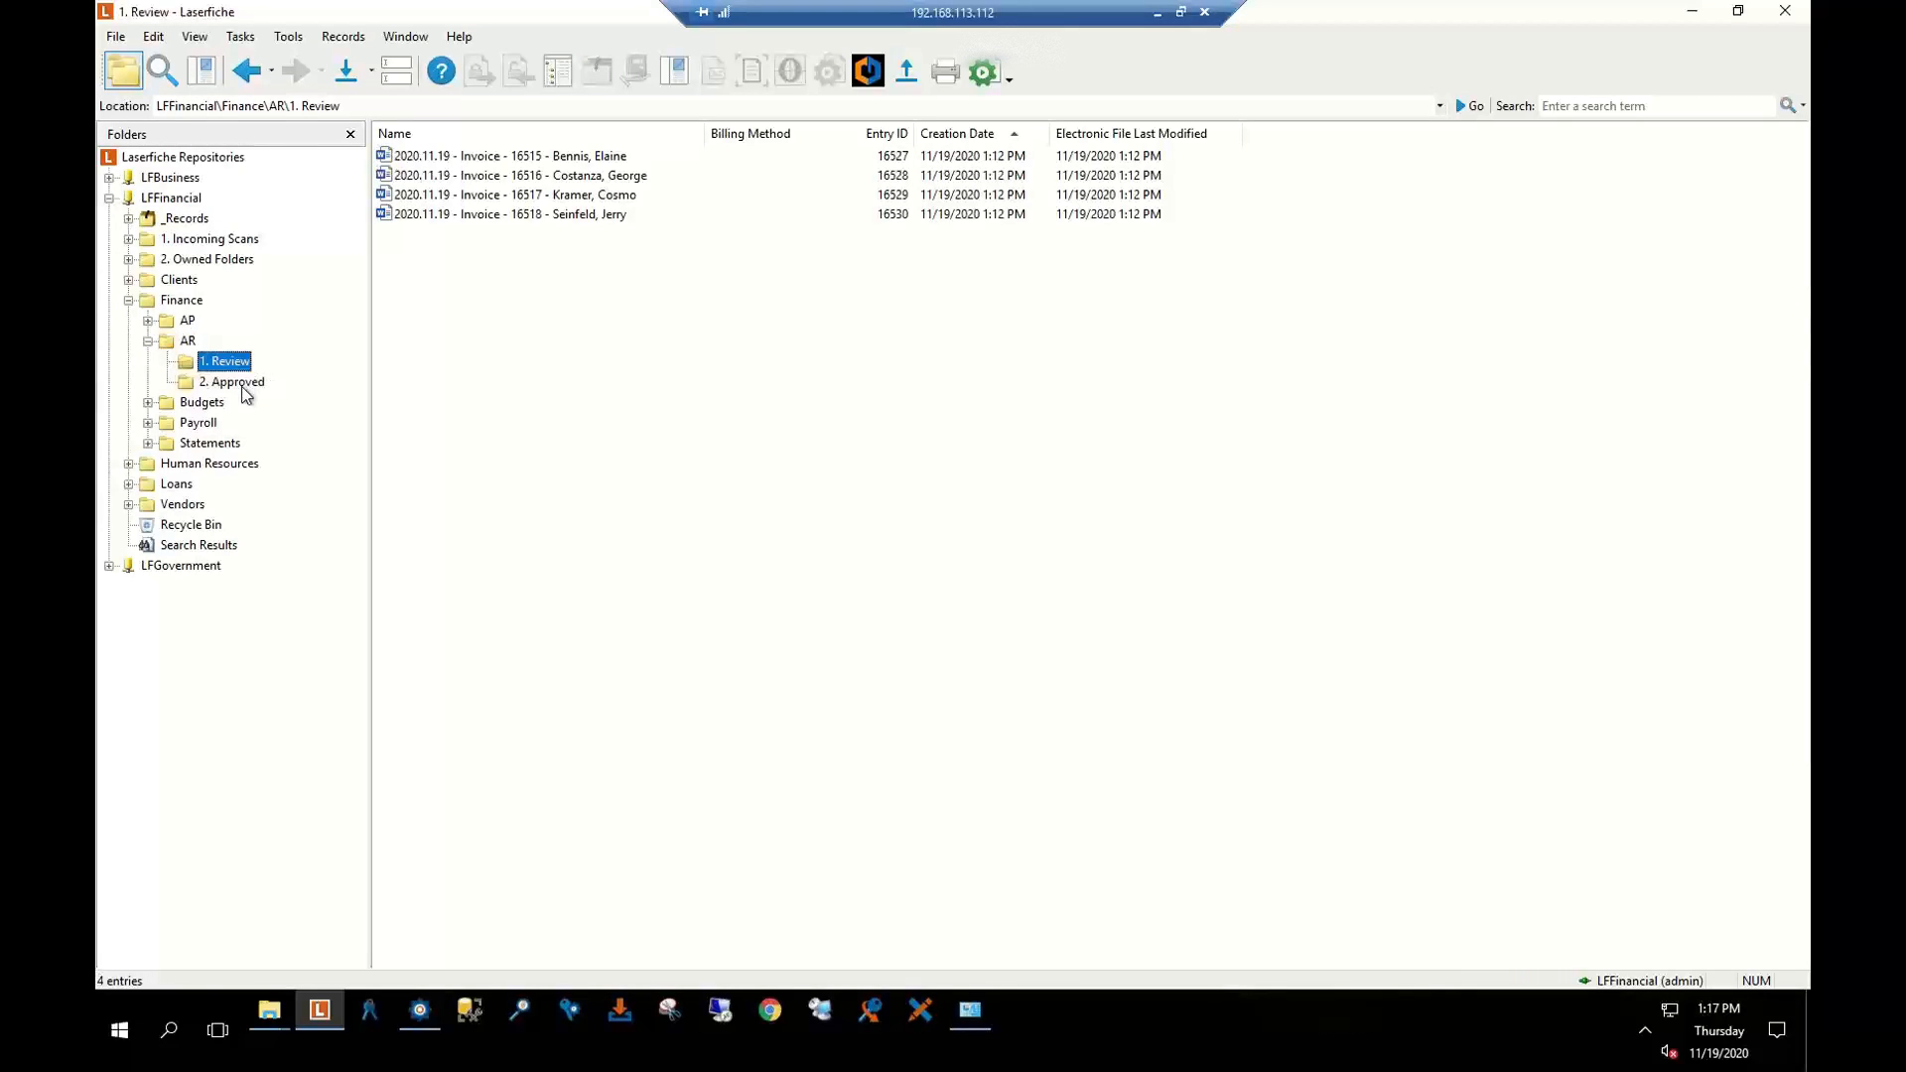
pyautogui.click(244, 386)
pyautogui.click(224, 362)
pyautogui.click(194, 342)
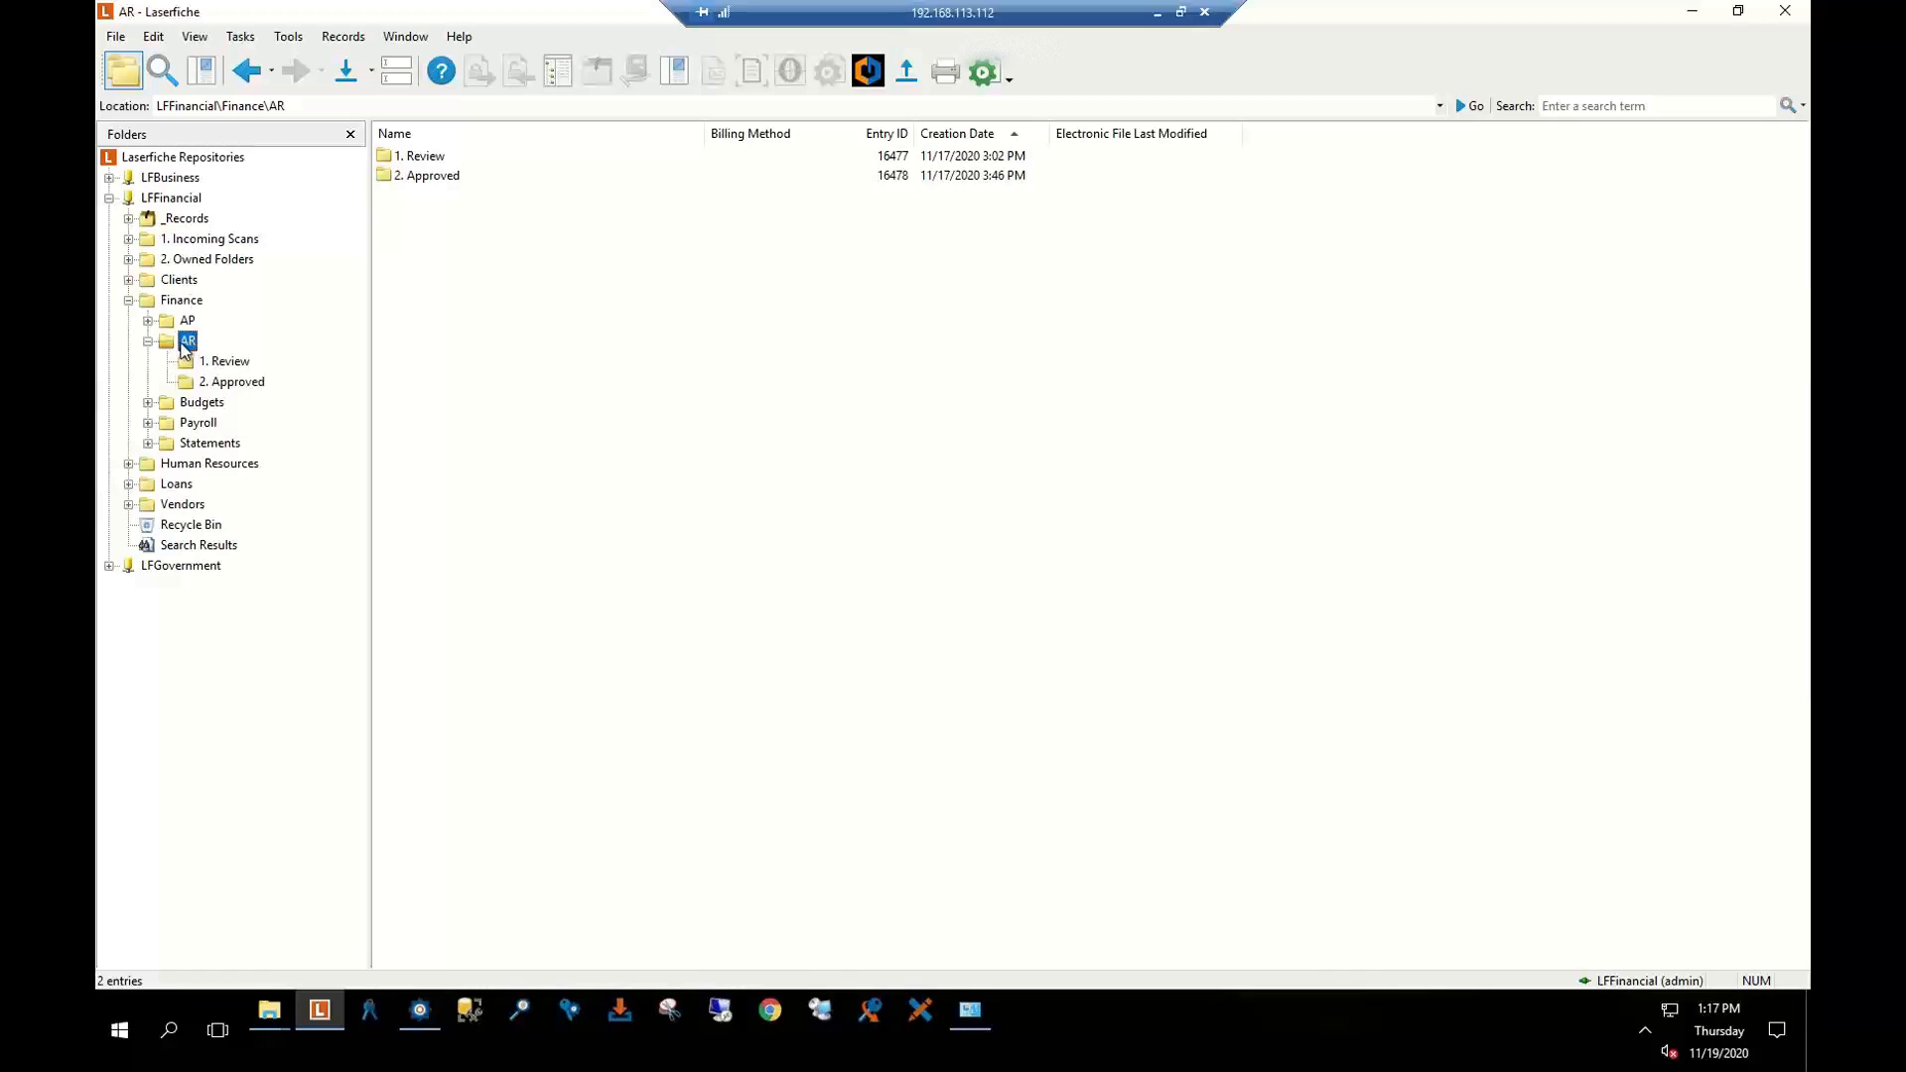
# Create a folder named '3. Needs Additional Action' inside AR
pyautogui.rightClick(449, 248)
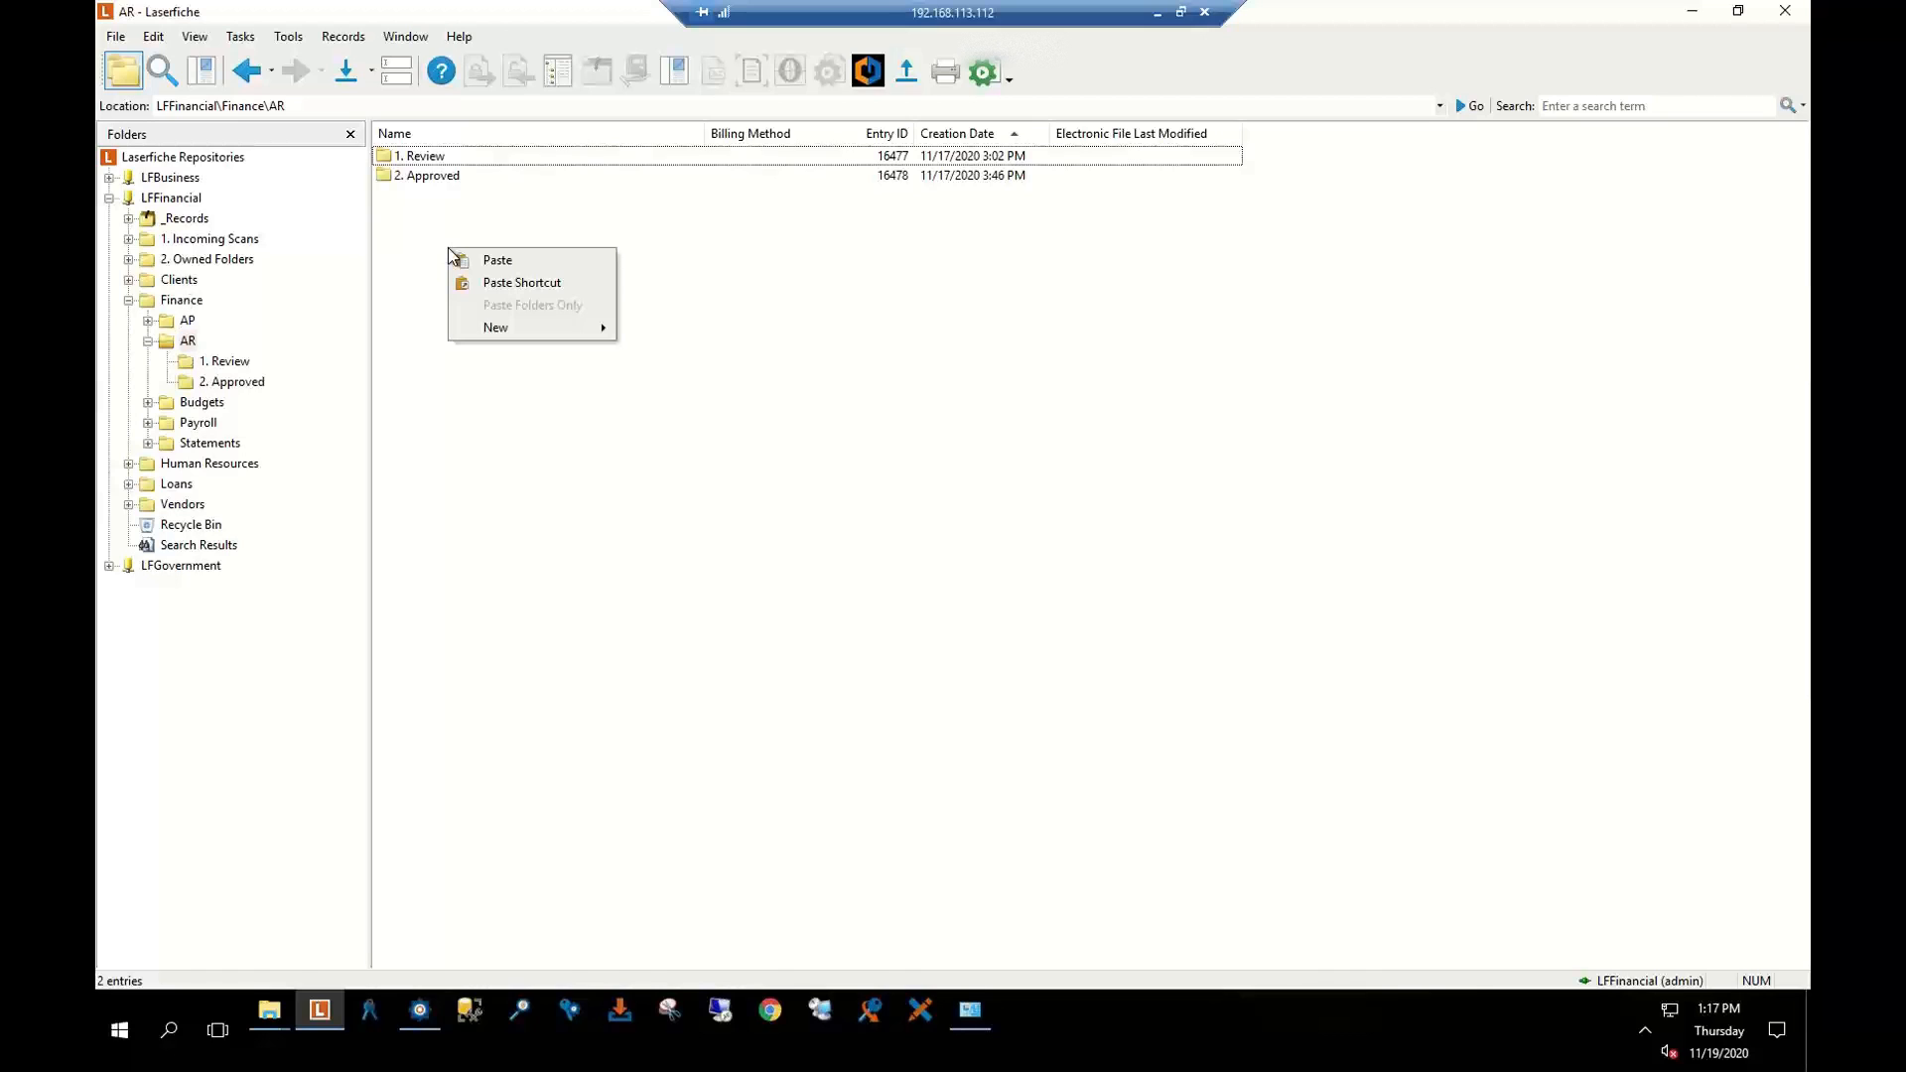
pyautogui.moveTo(549, 326)
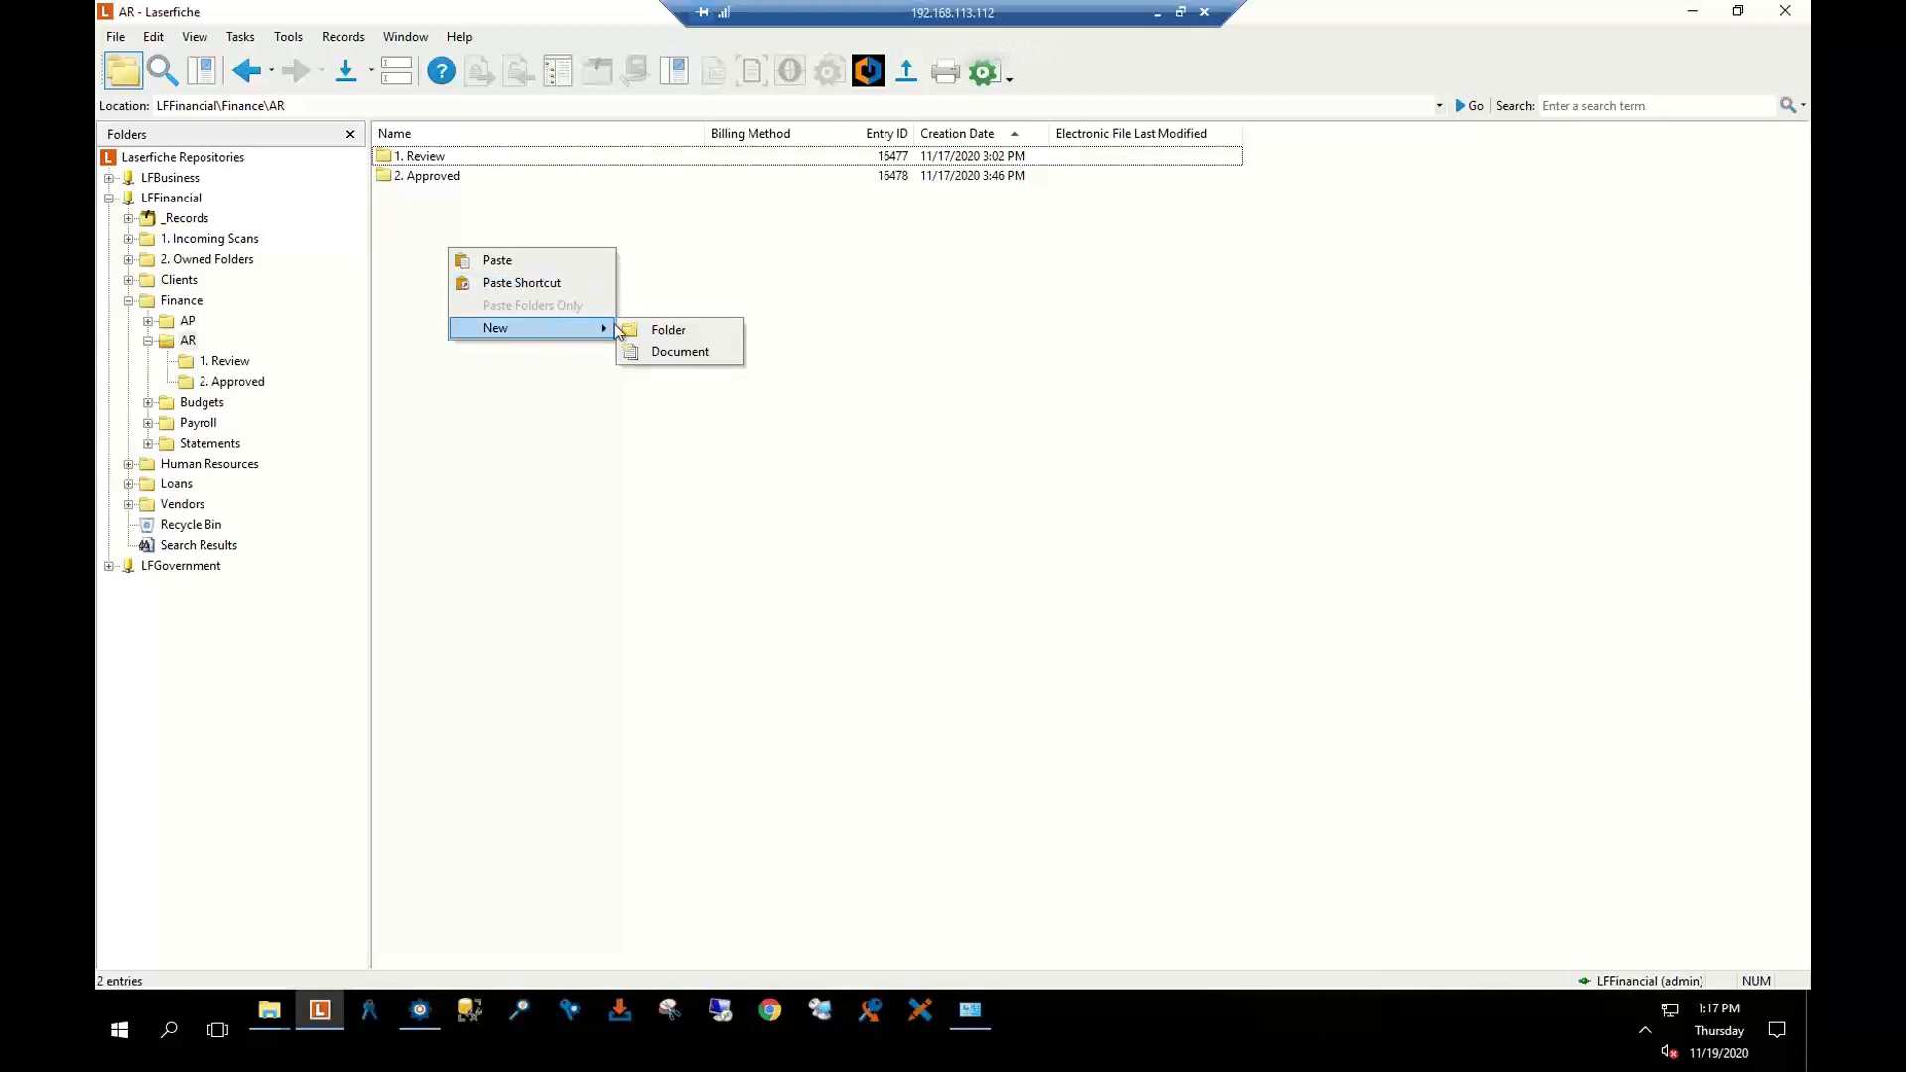
pyautogui.click(660, 330)
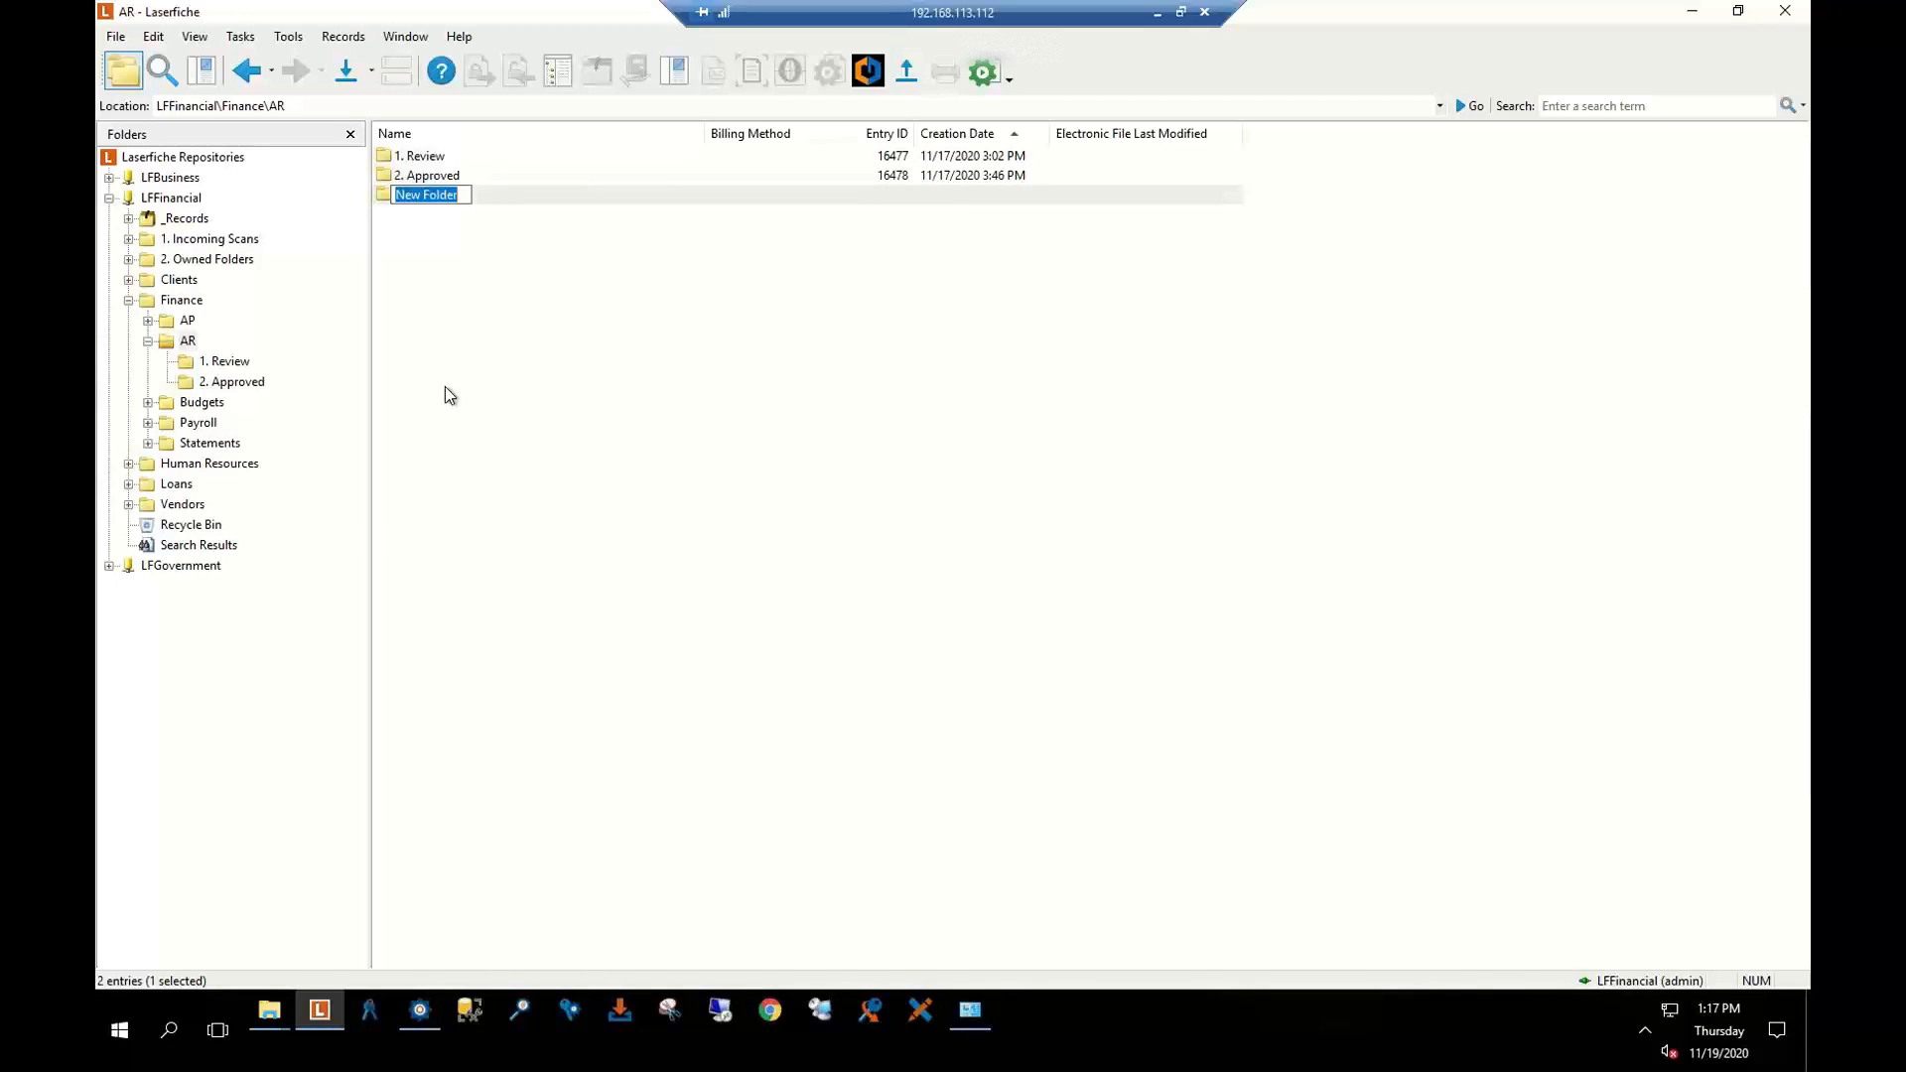
pyautogui.write('3. Needs Additional Action')
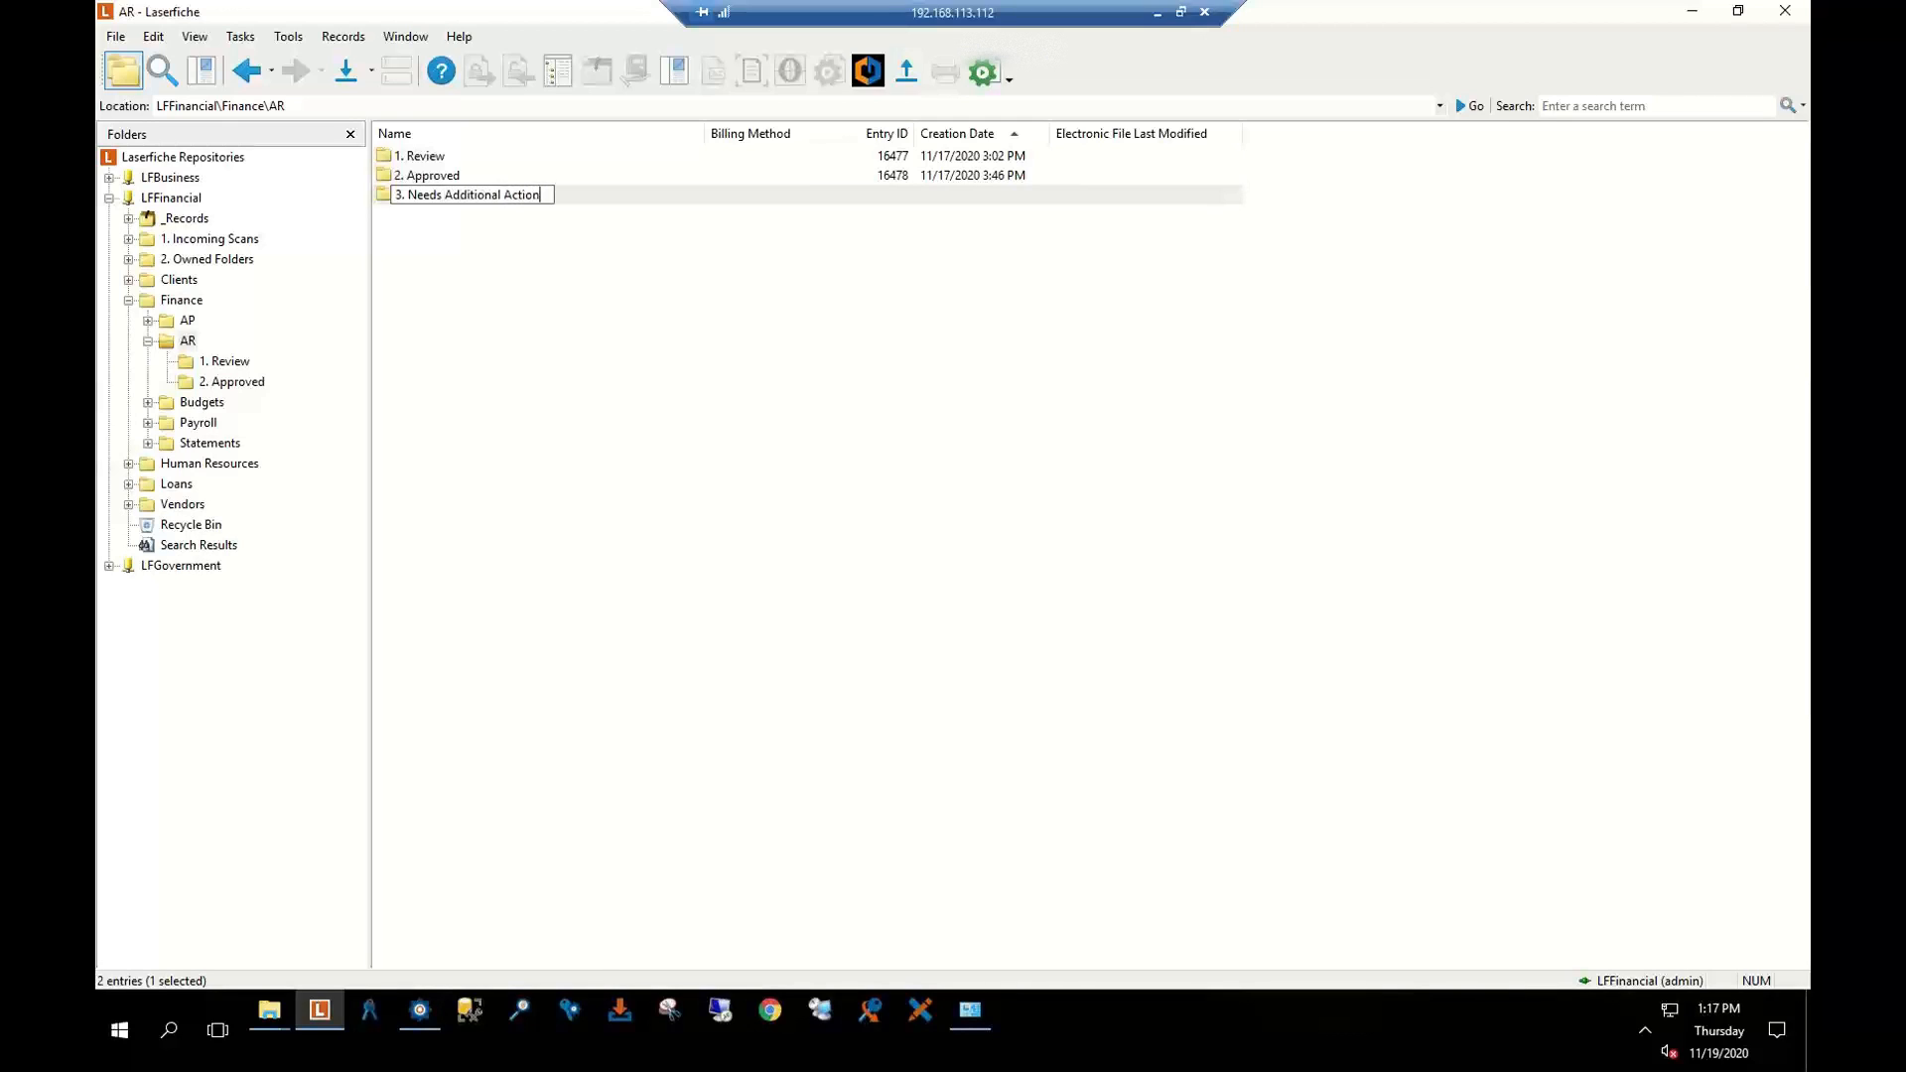
pyautogui.press('Return')
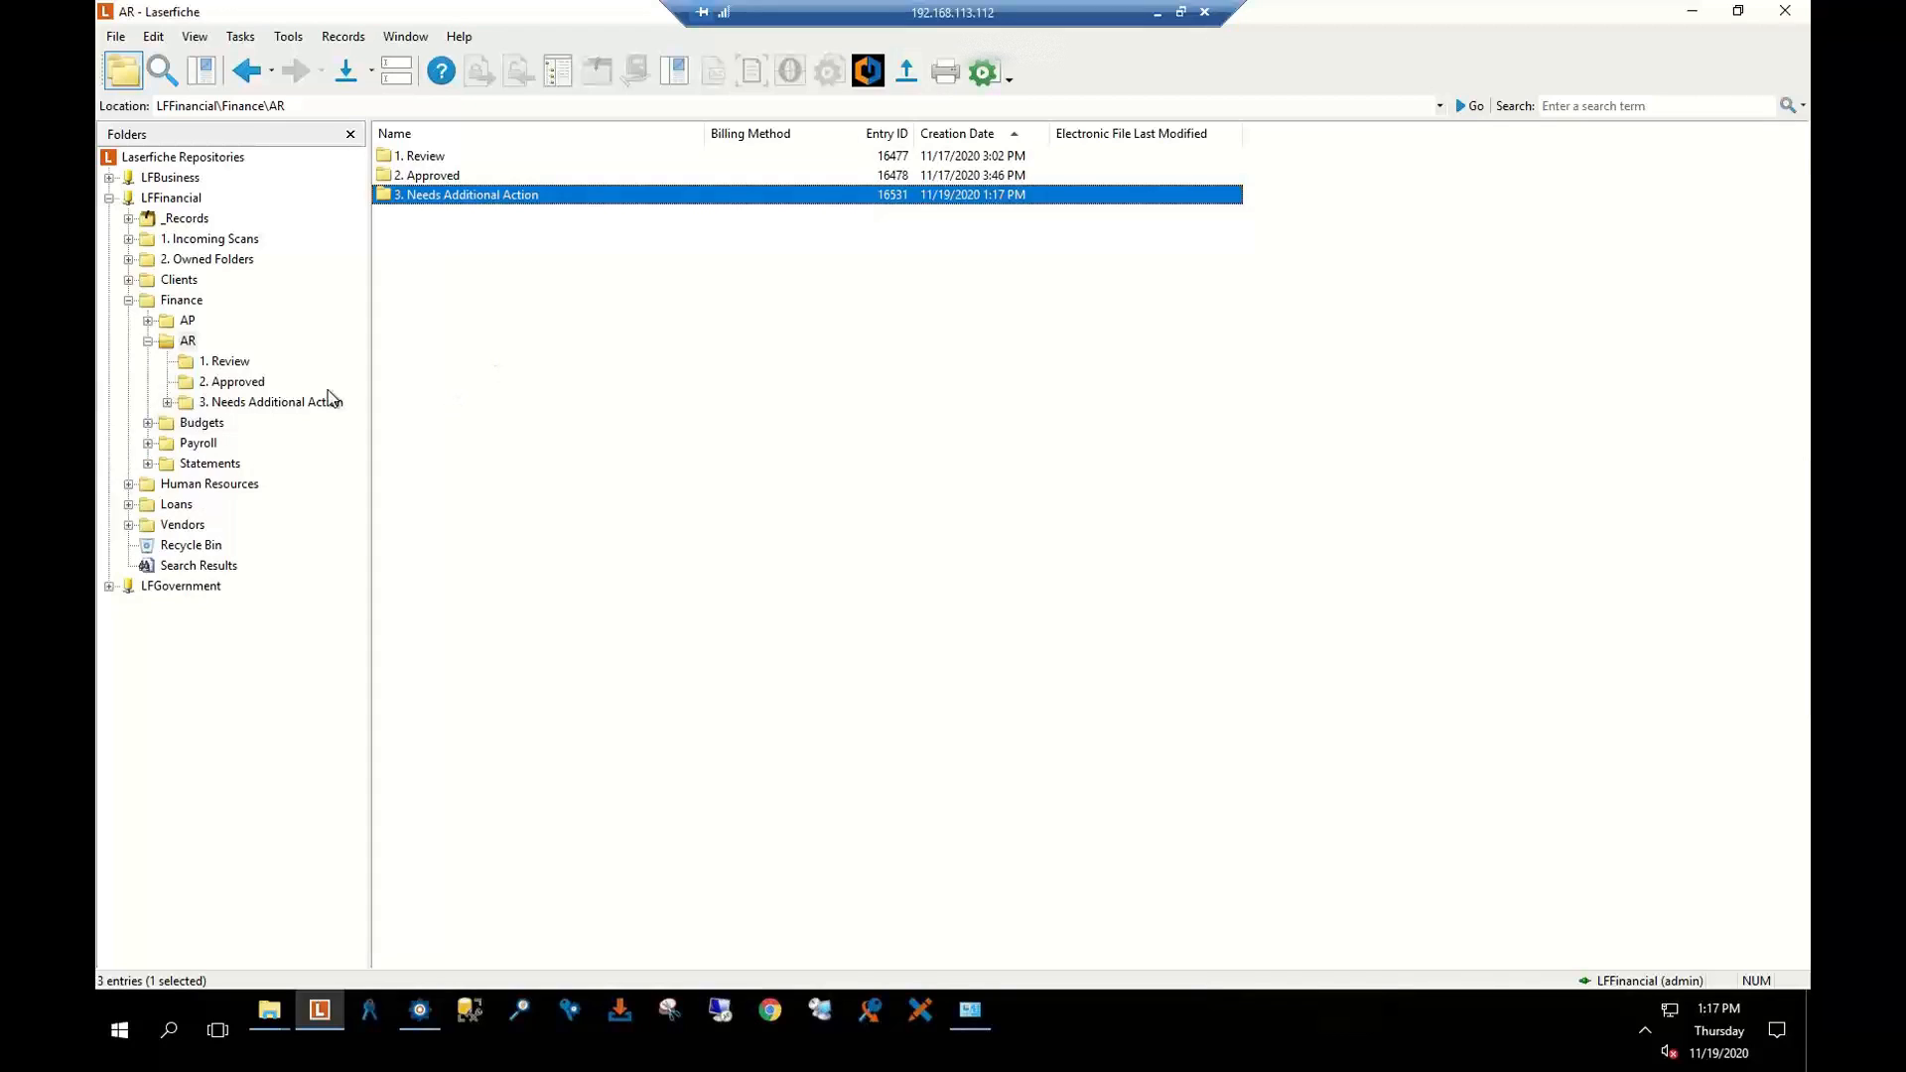
pyautogui.click(527, 281)
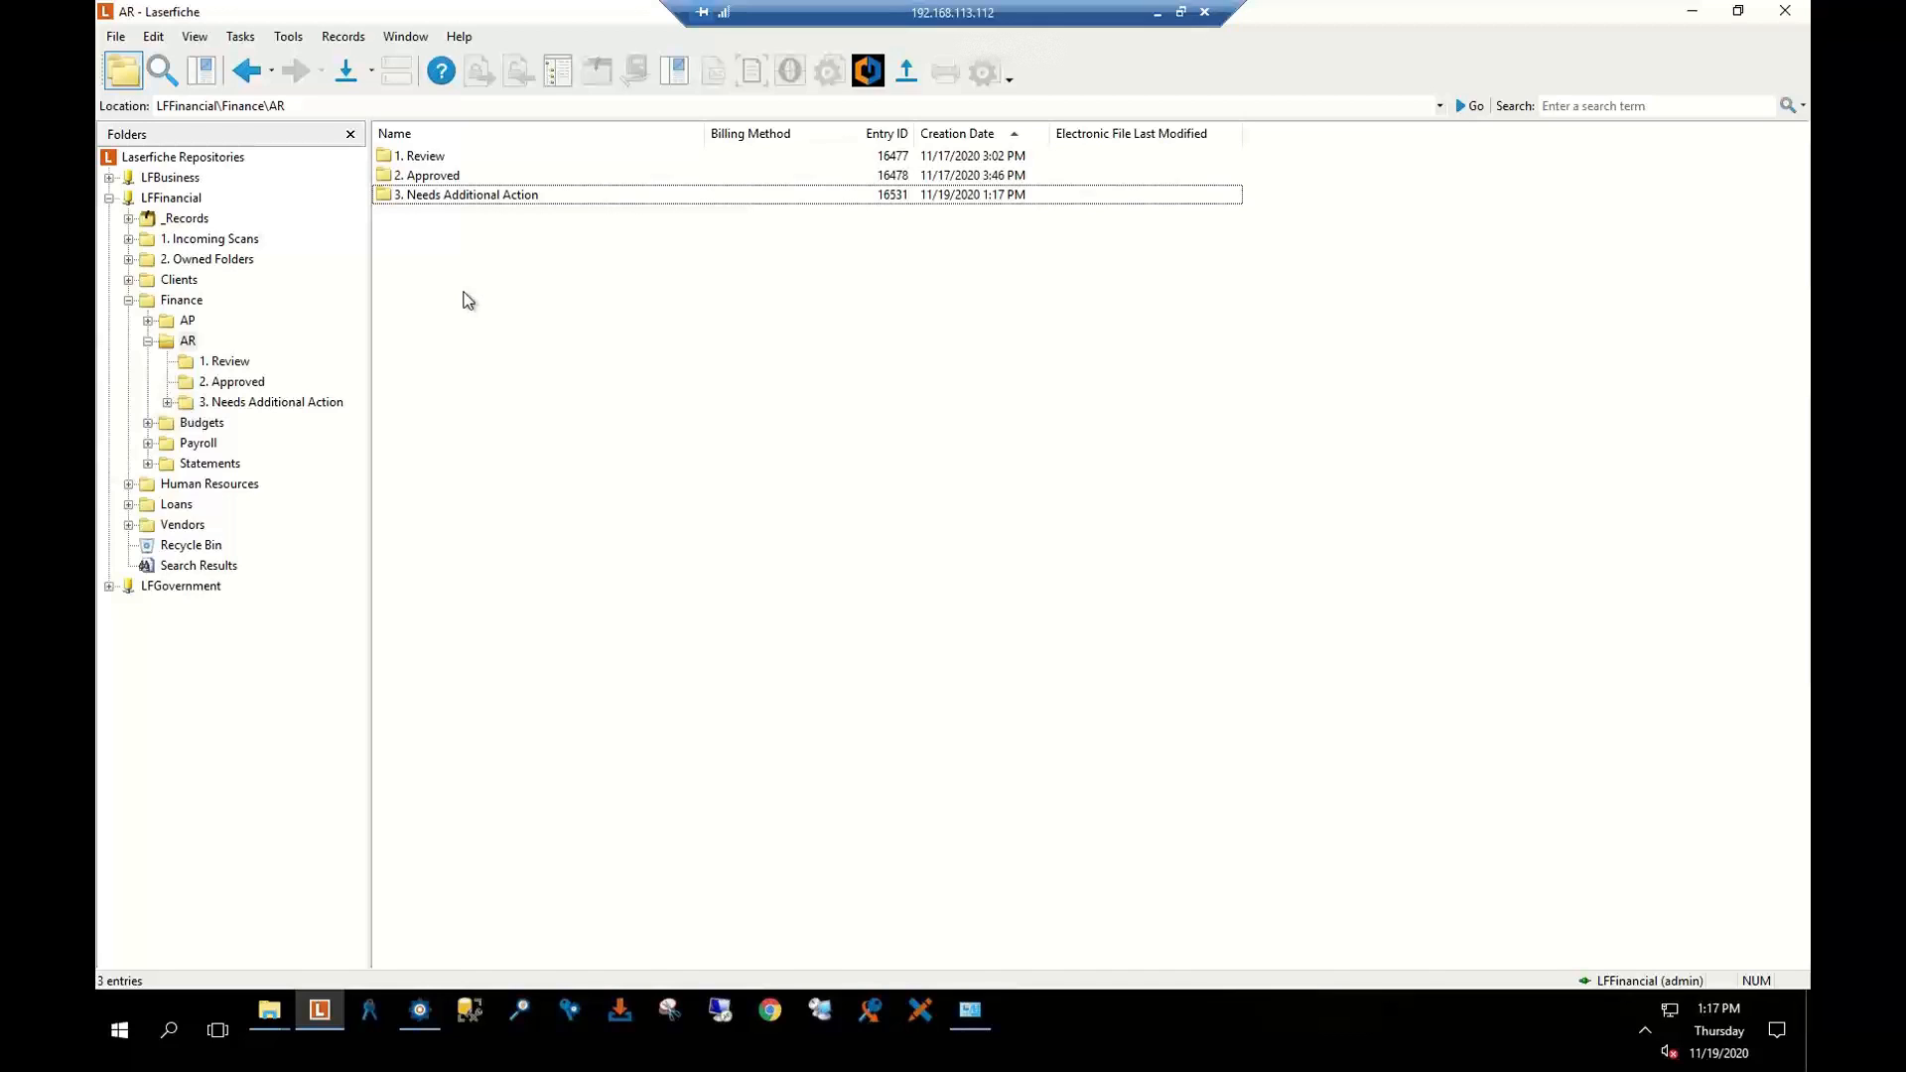
# Add test folders A, New Folder, V, asldkfj and New Folder (2) using Ctrl+Shift+N
pyautogui.hotkey('ctrl', 'shift', 'n')
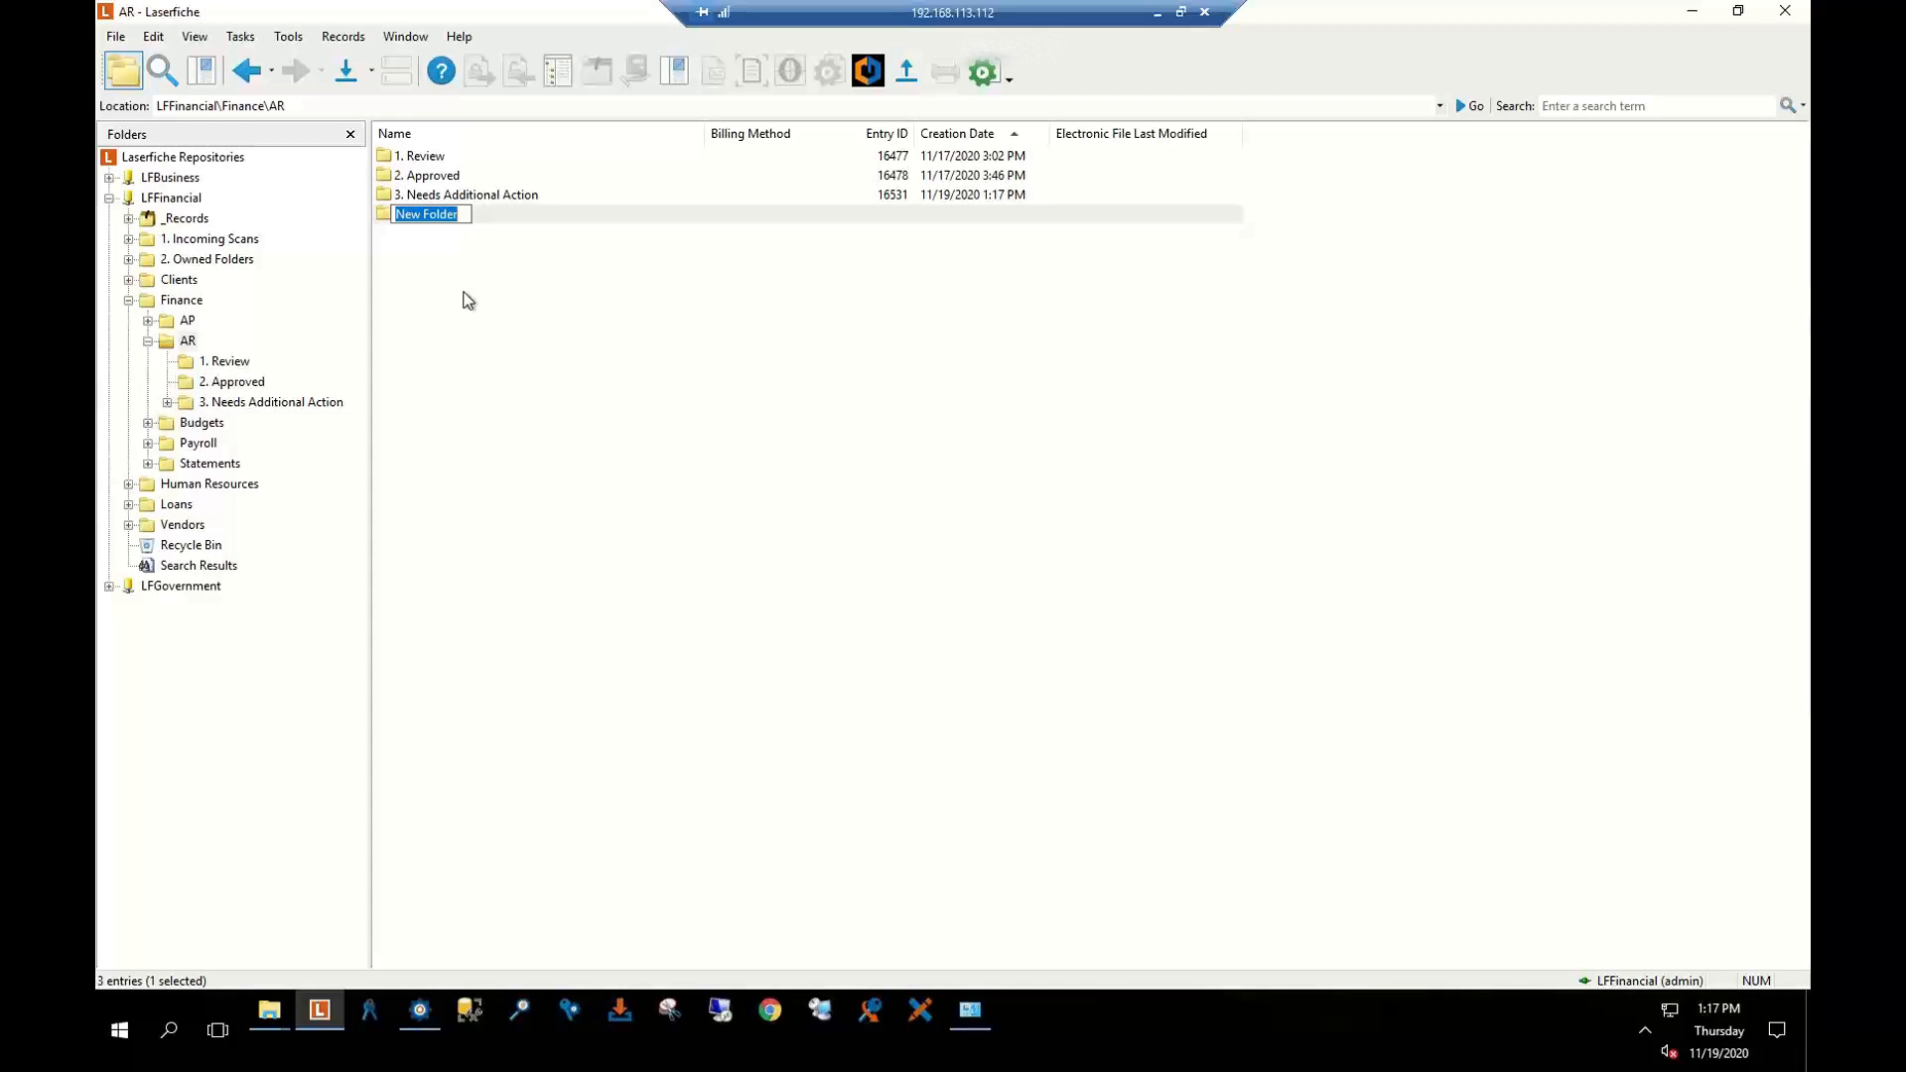
pyautogui.write('A')
pyautogui.press('Return')
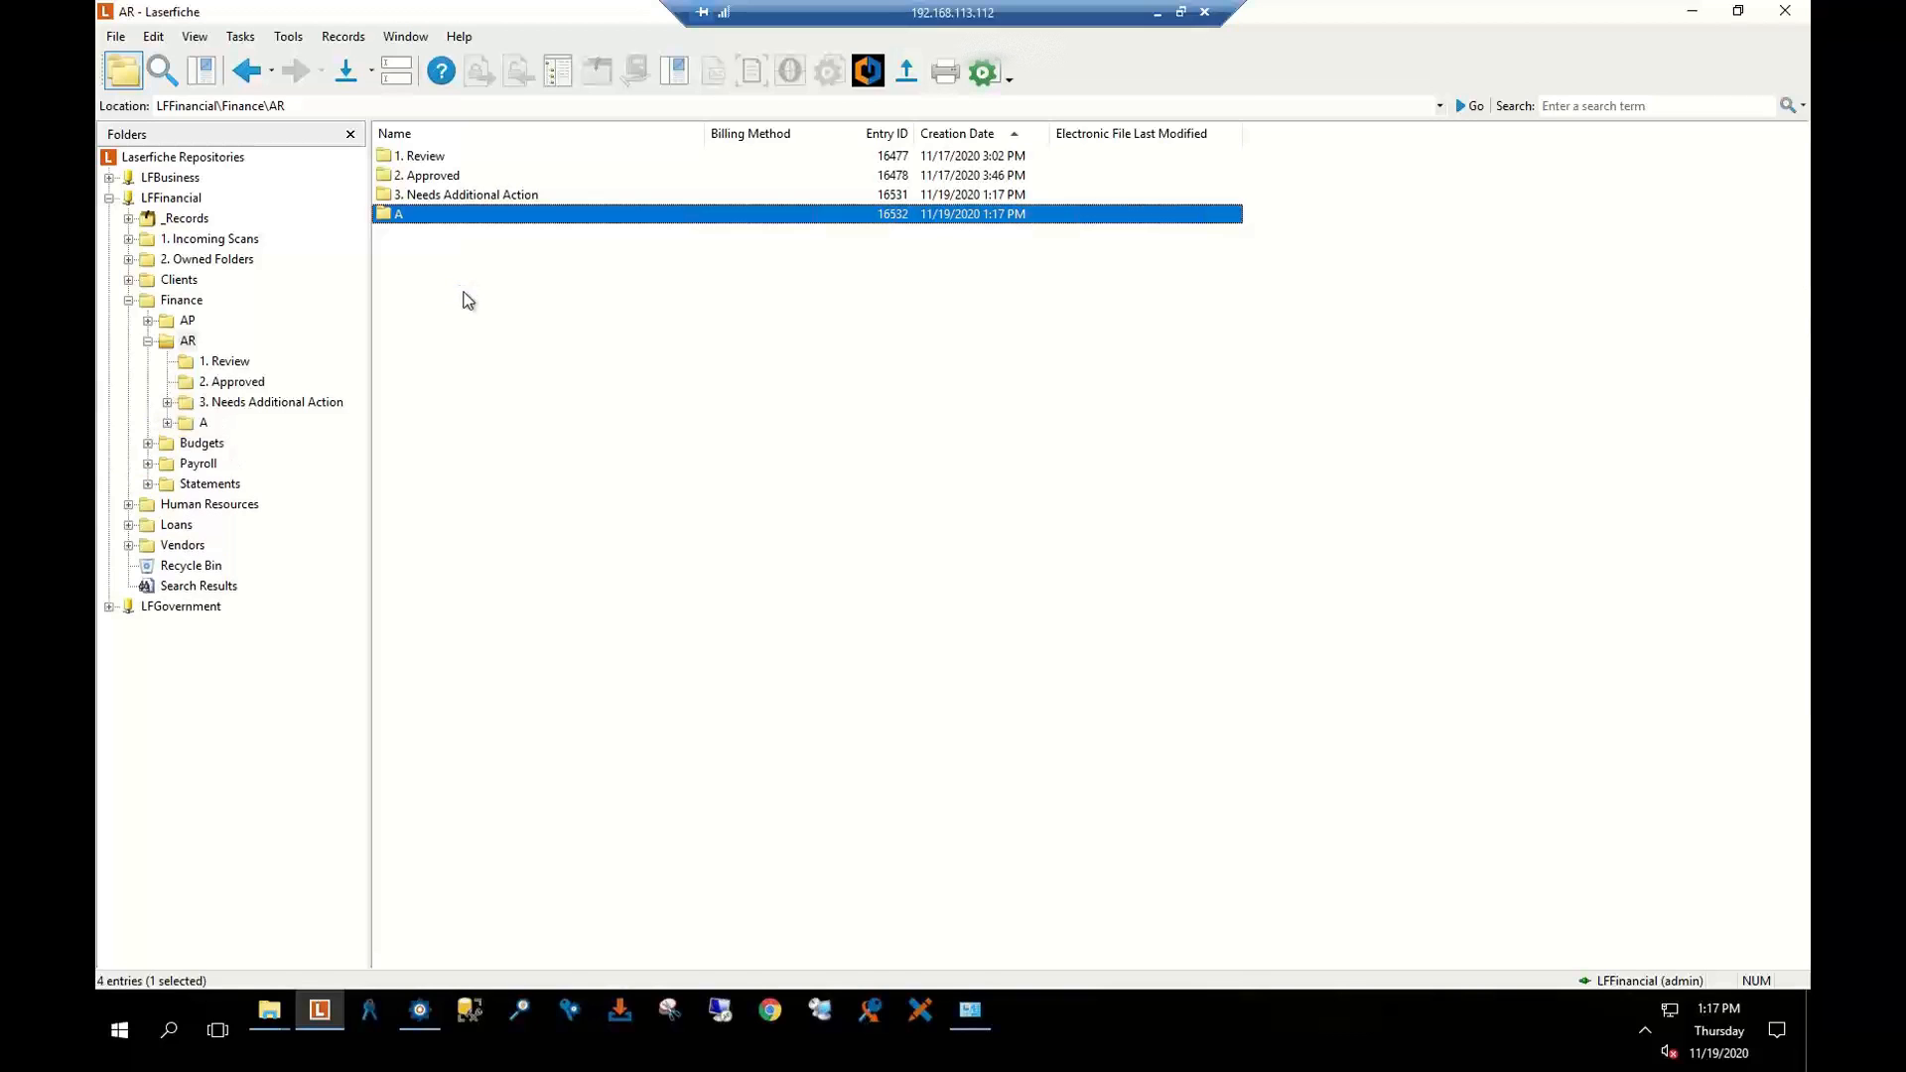
pyautogui.hotkey('ctrl', 'shift', 'n')
pyautogui.press('Return')
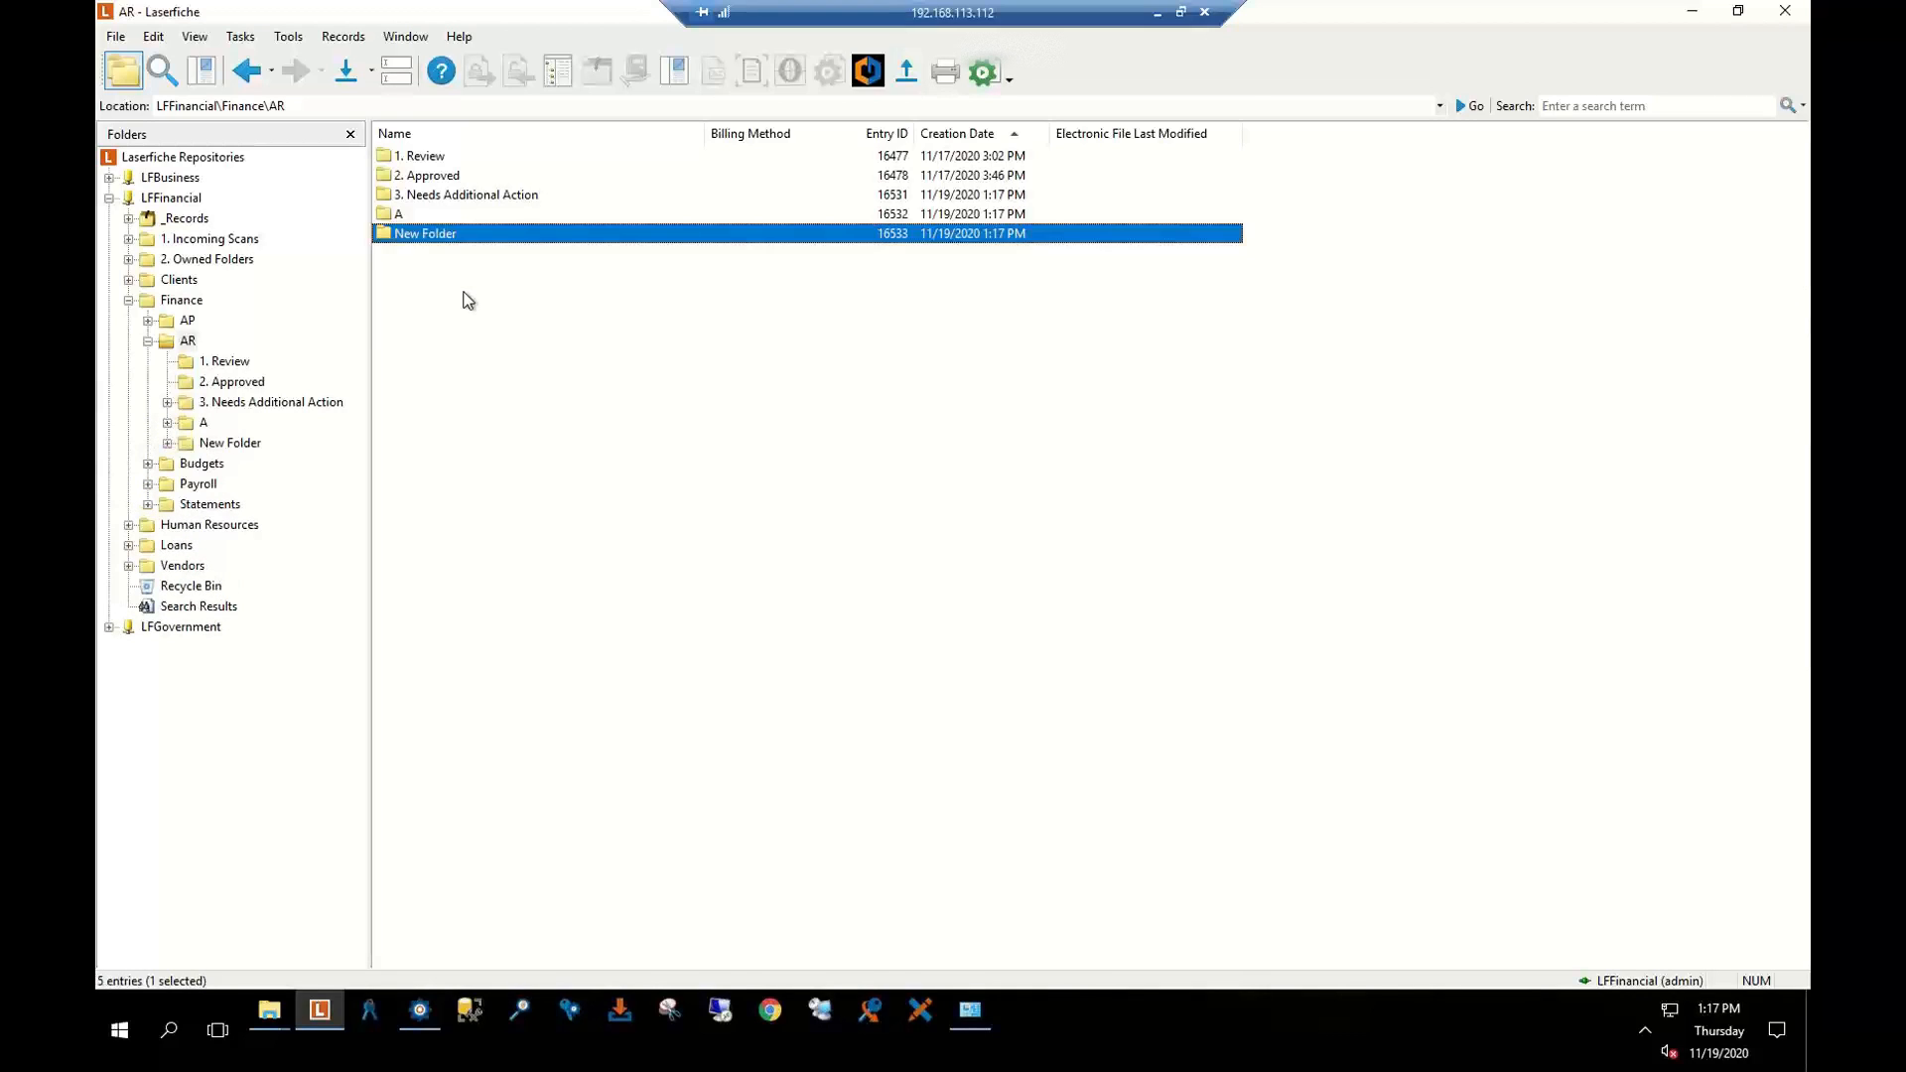
pyautogui.hotkey('ctrl', 'shift', 'n')
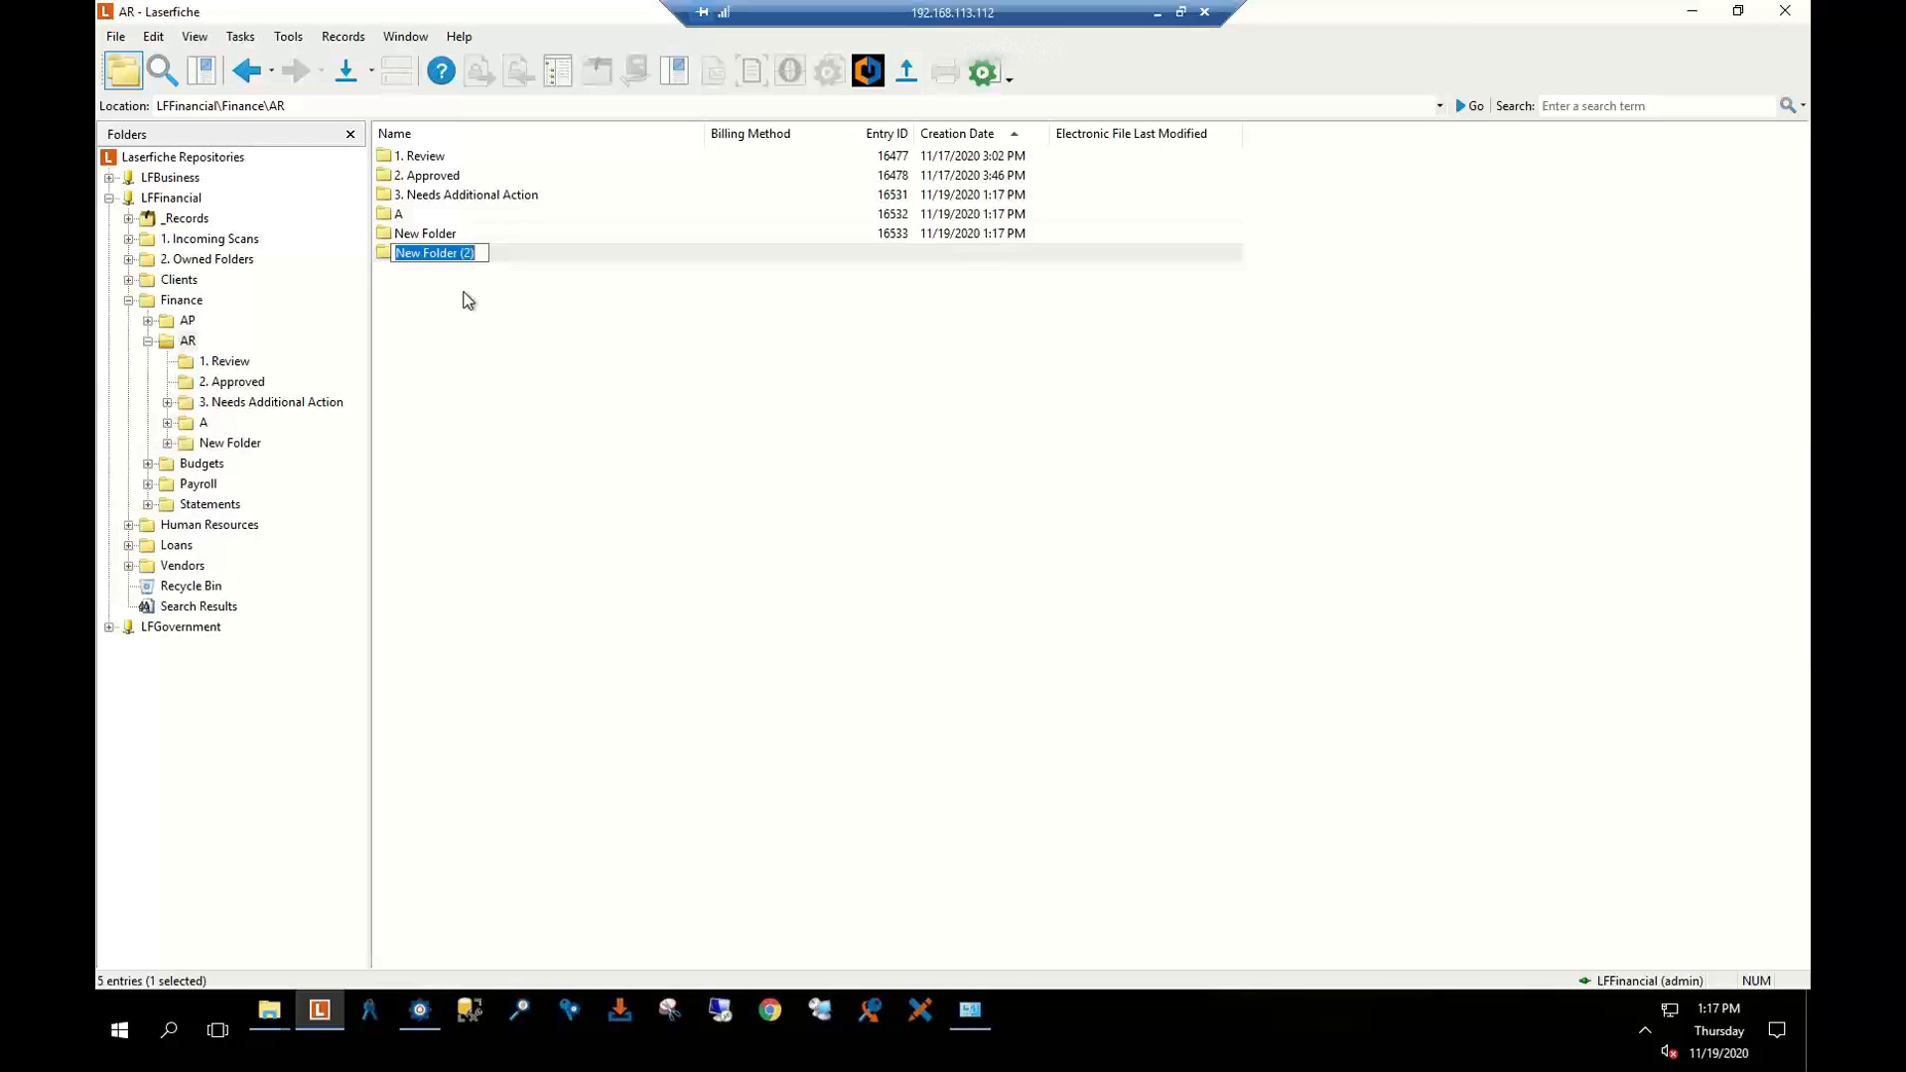
pyautogui.write('V')
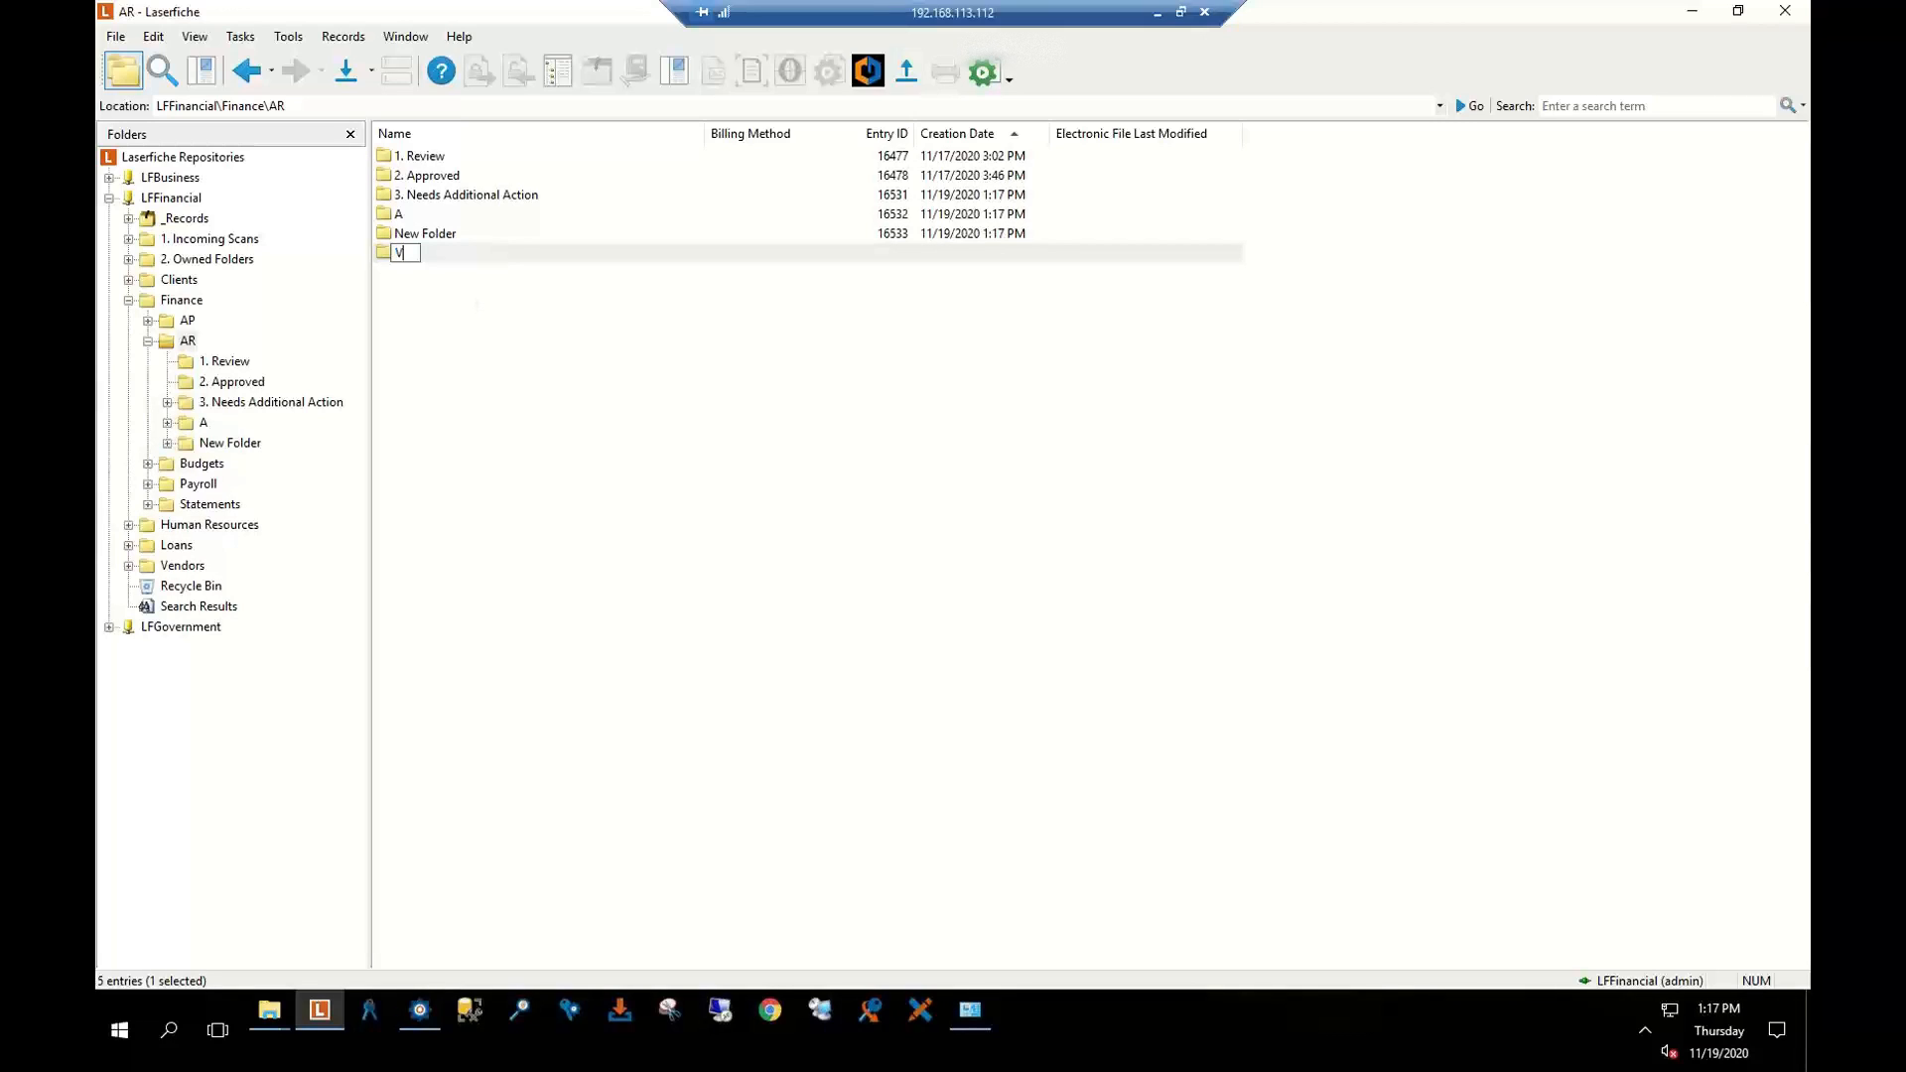
pyautogui.press('Return')
pyautogui.hotkey('ctrl', 'shift', 'n')
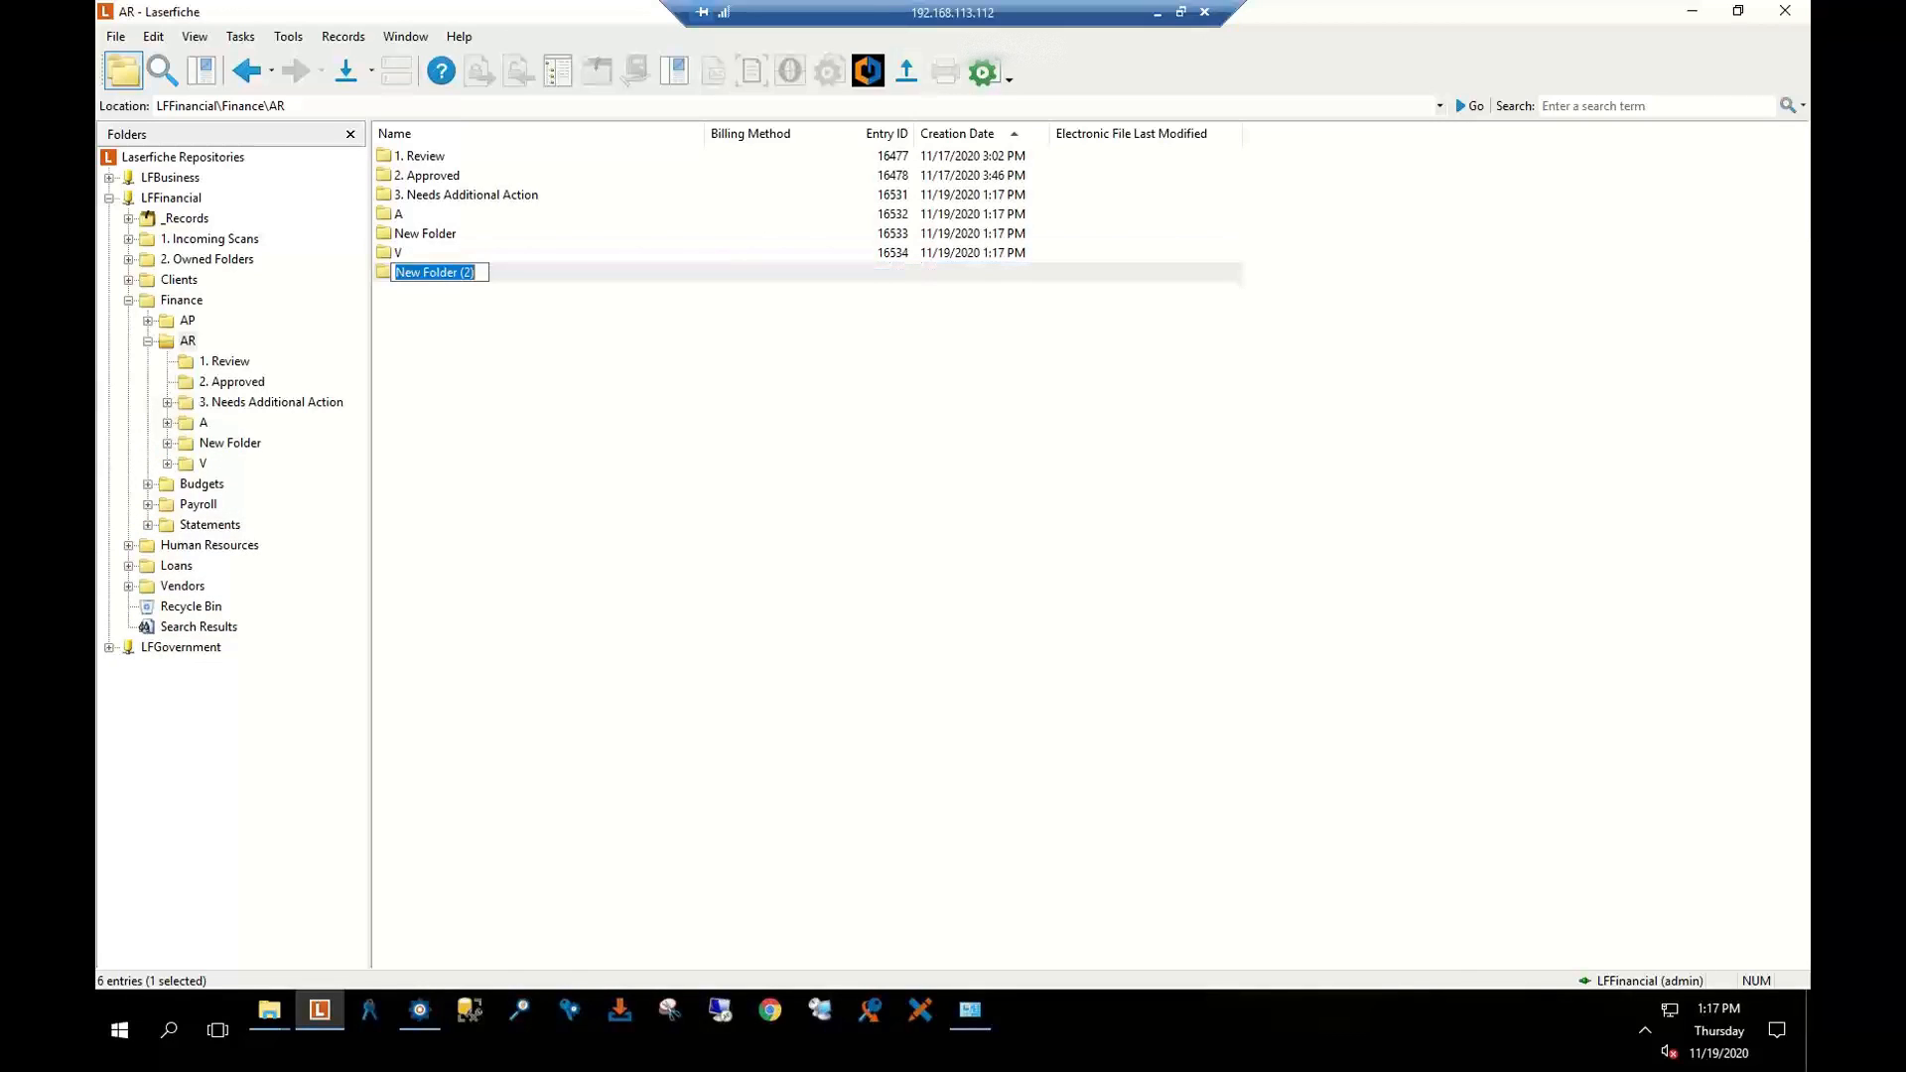
pyautogui.write('asldkfj')
pyautogui.press('Return')
pyautogui.hotkey('ctrl', 'shift', 'n')
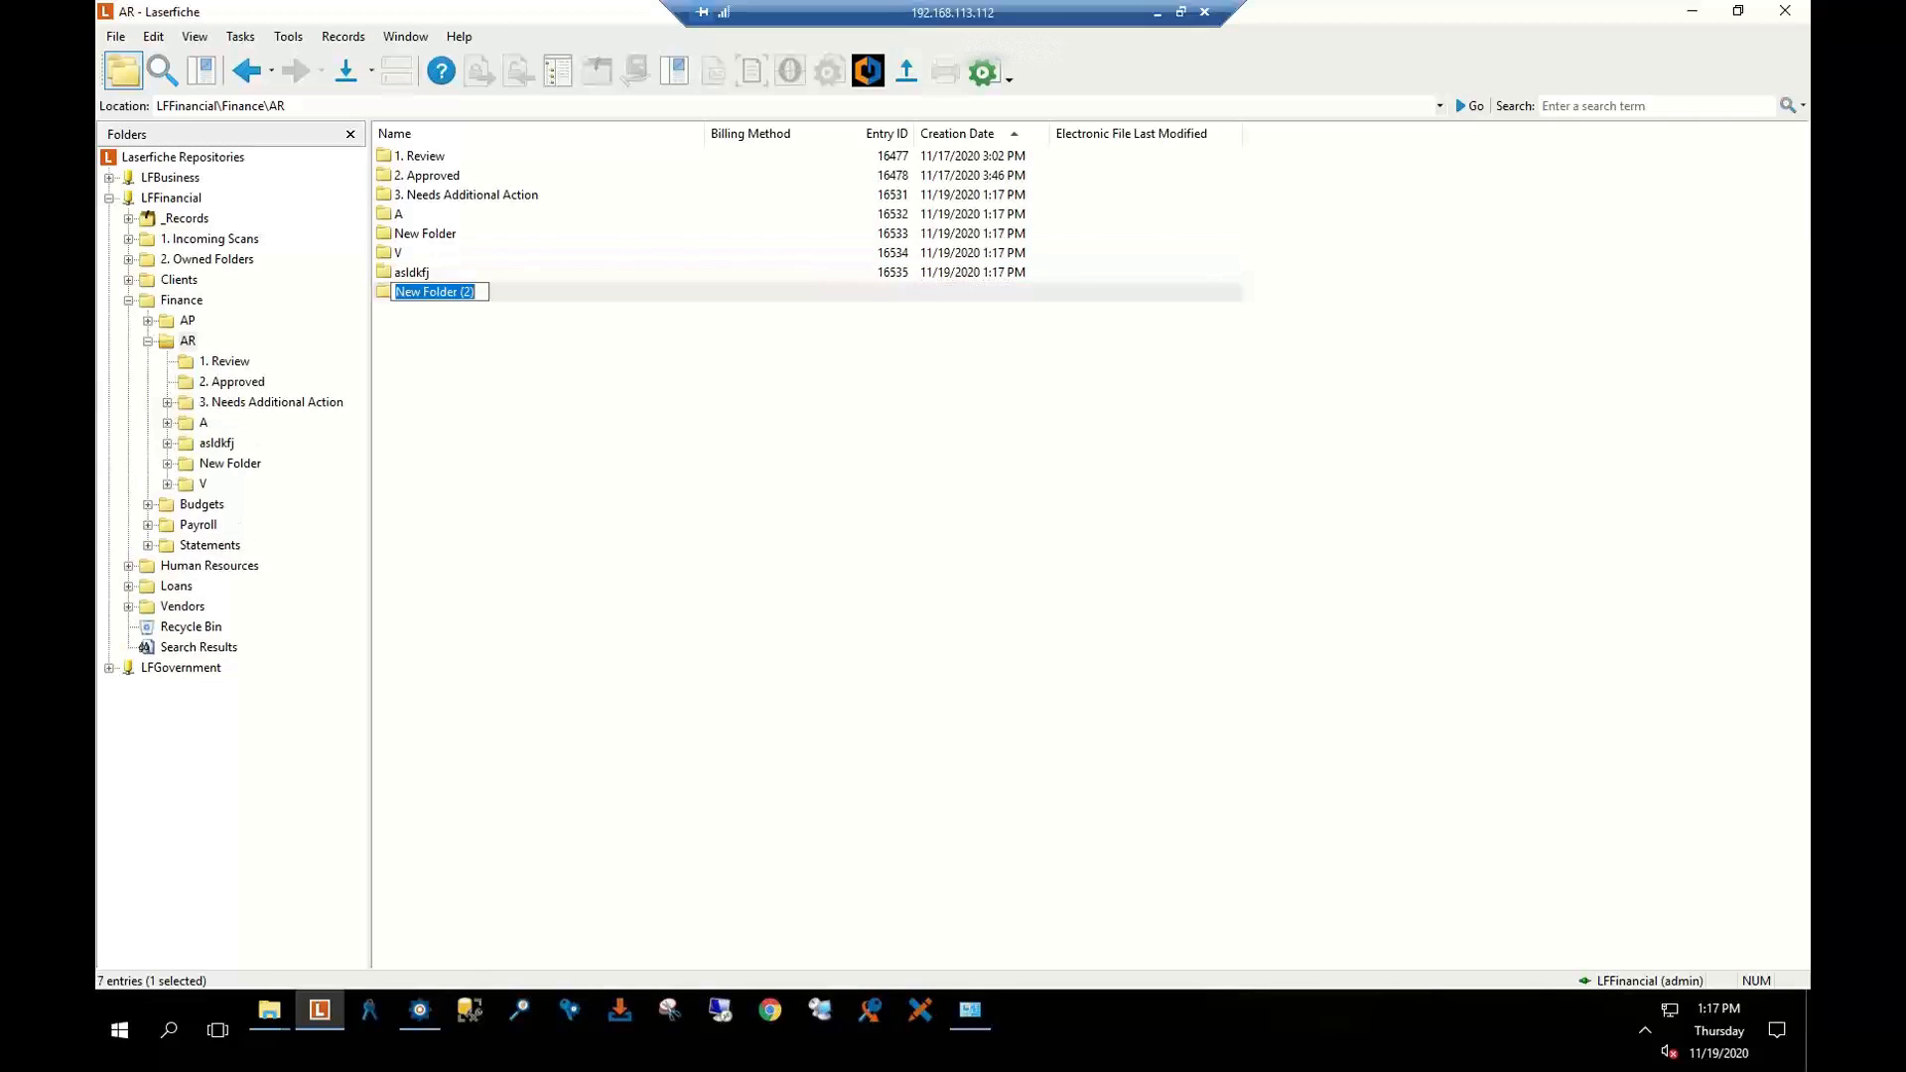
pyautogui.press('Return')
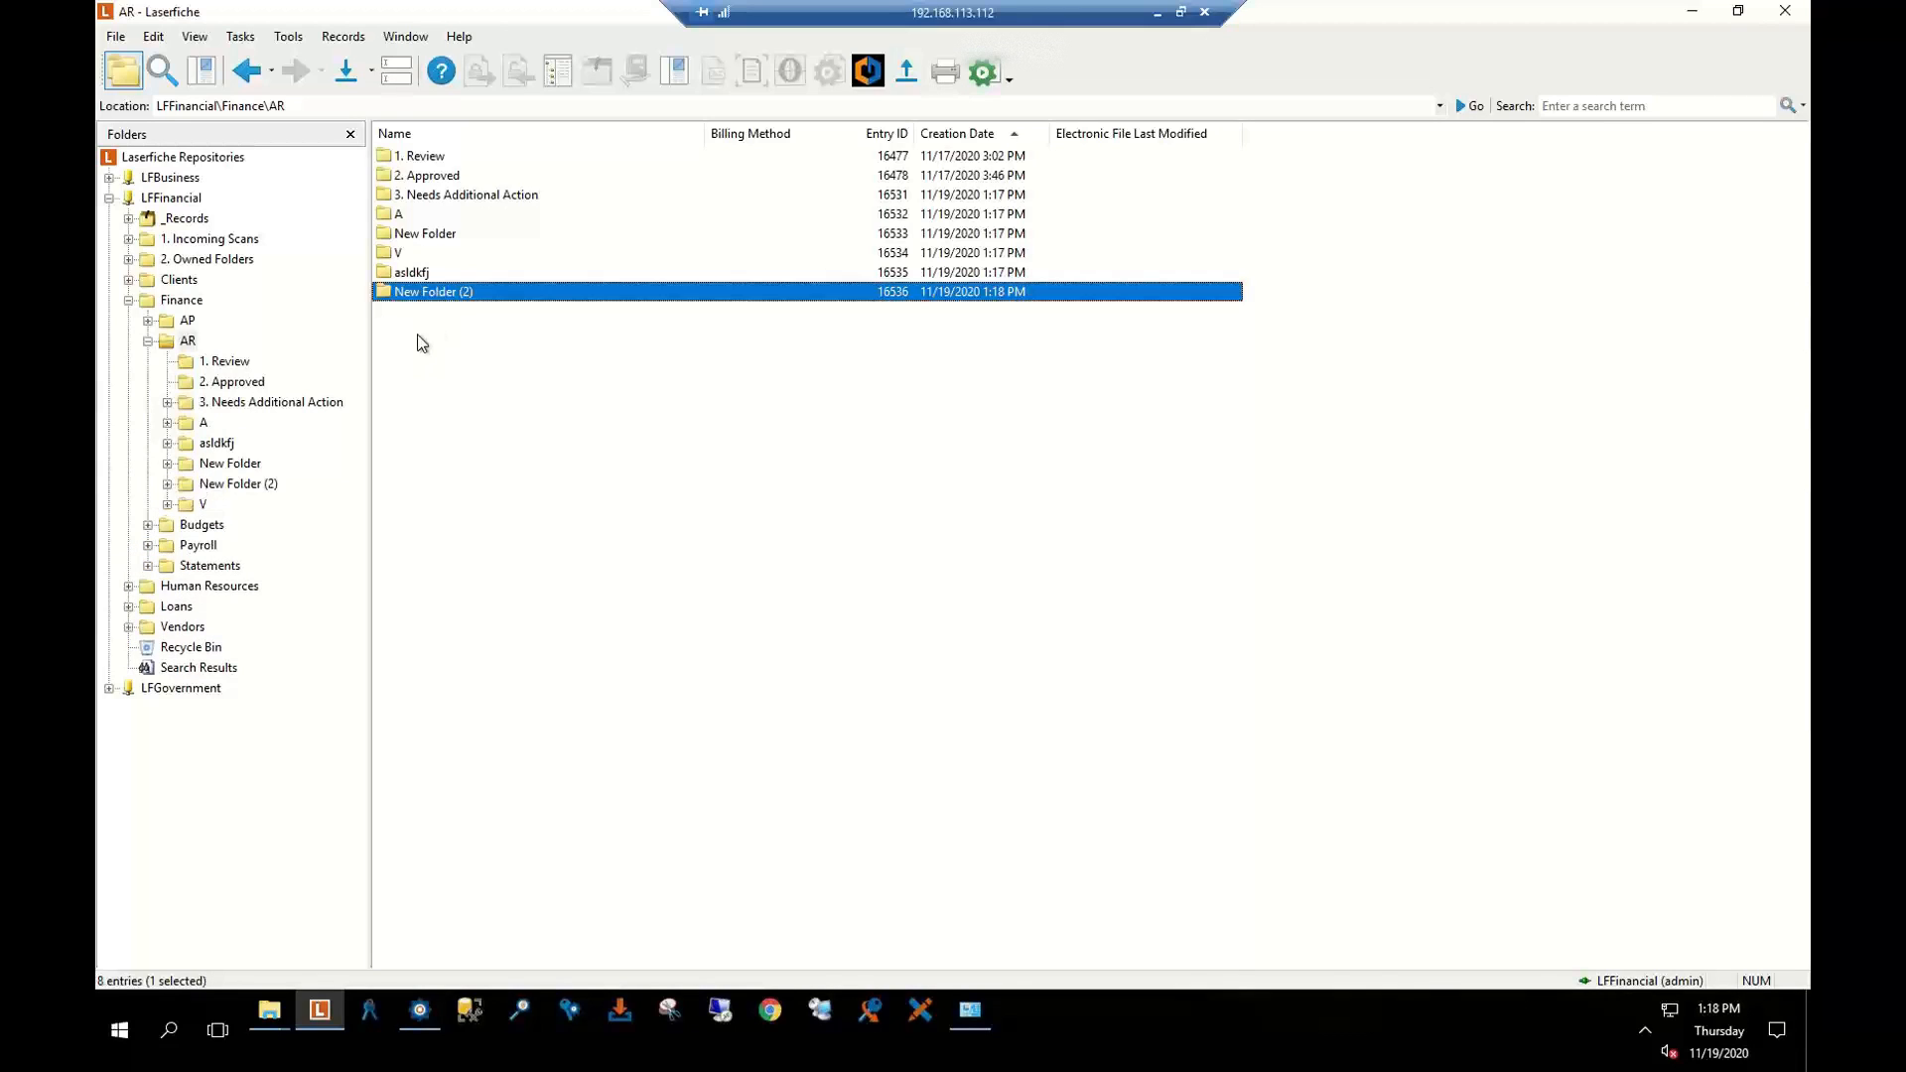
pyautogui.click(402, 222)
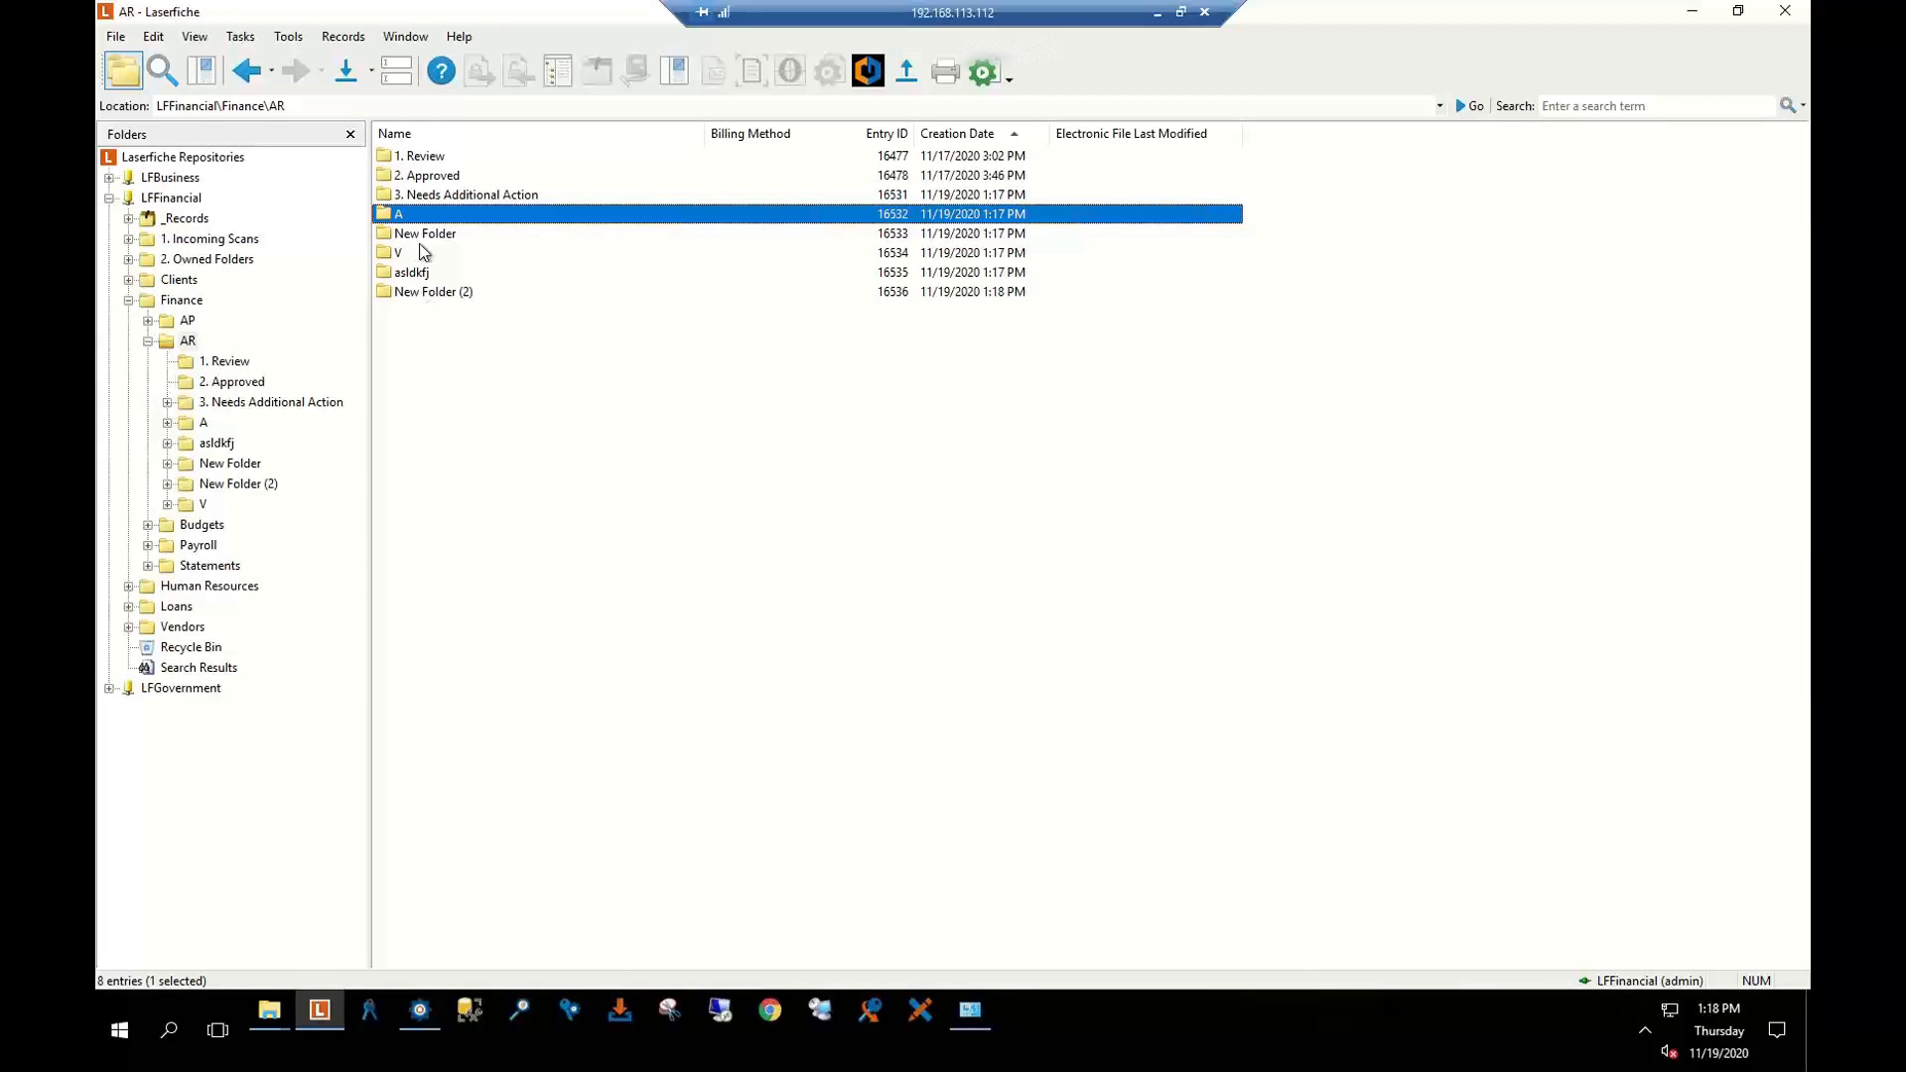
# Select folders A through New Folder (2) and delete all five to the recycle bin
pyautogui.keyDown('shift'); pyautogui.click(423, 298); pyautogui.keyUp('shift')
pyautogui.rightClick(490, 251)
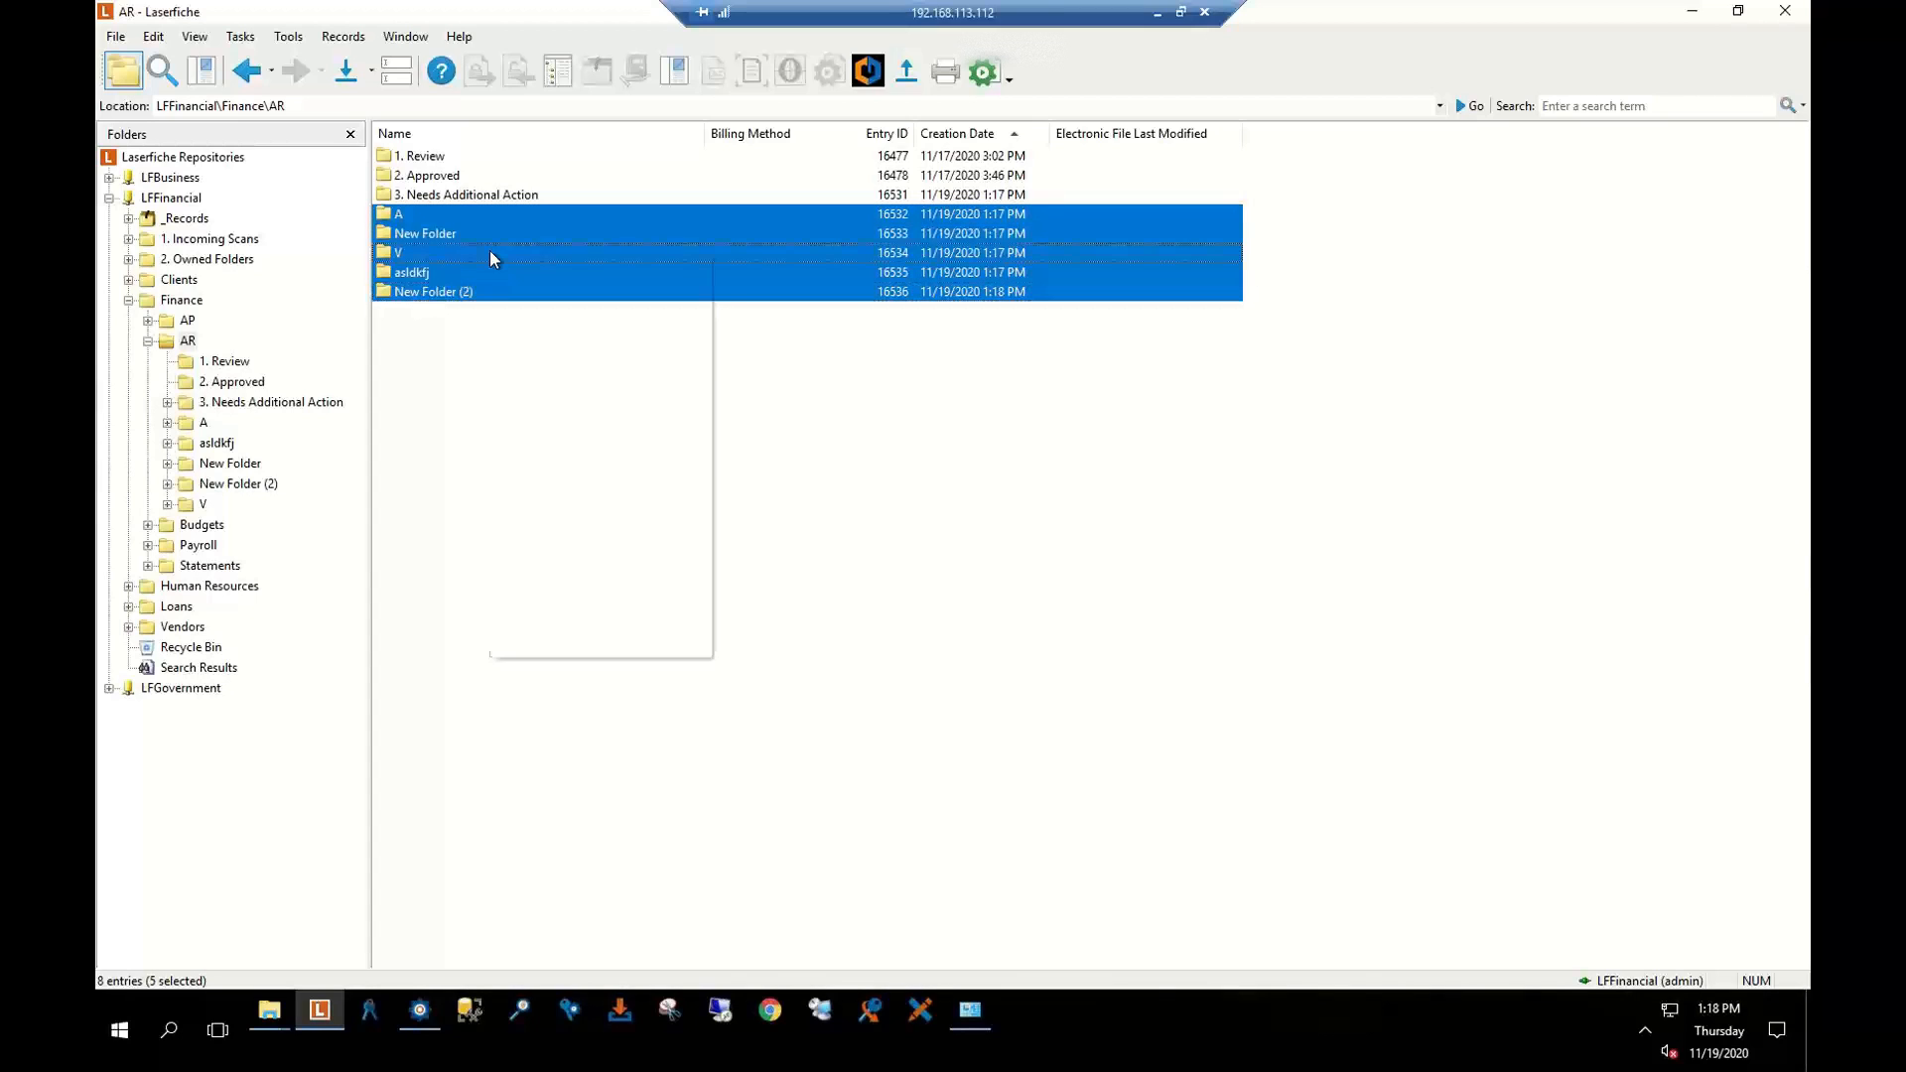
pyautogui.click(560, 496)
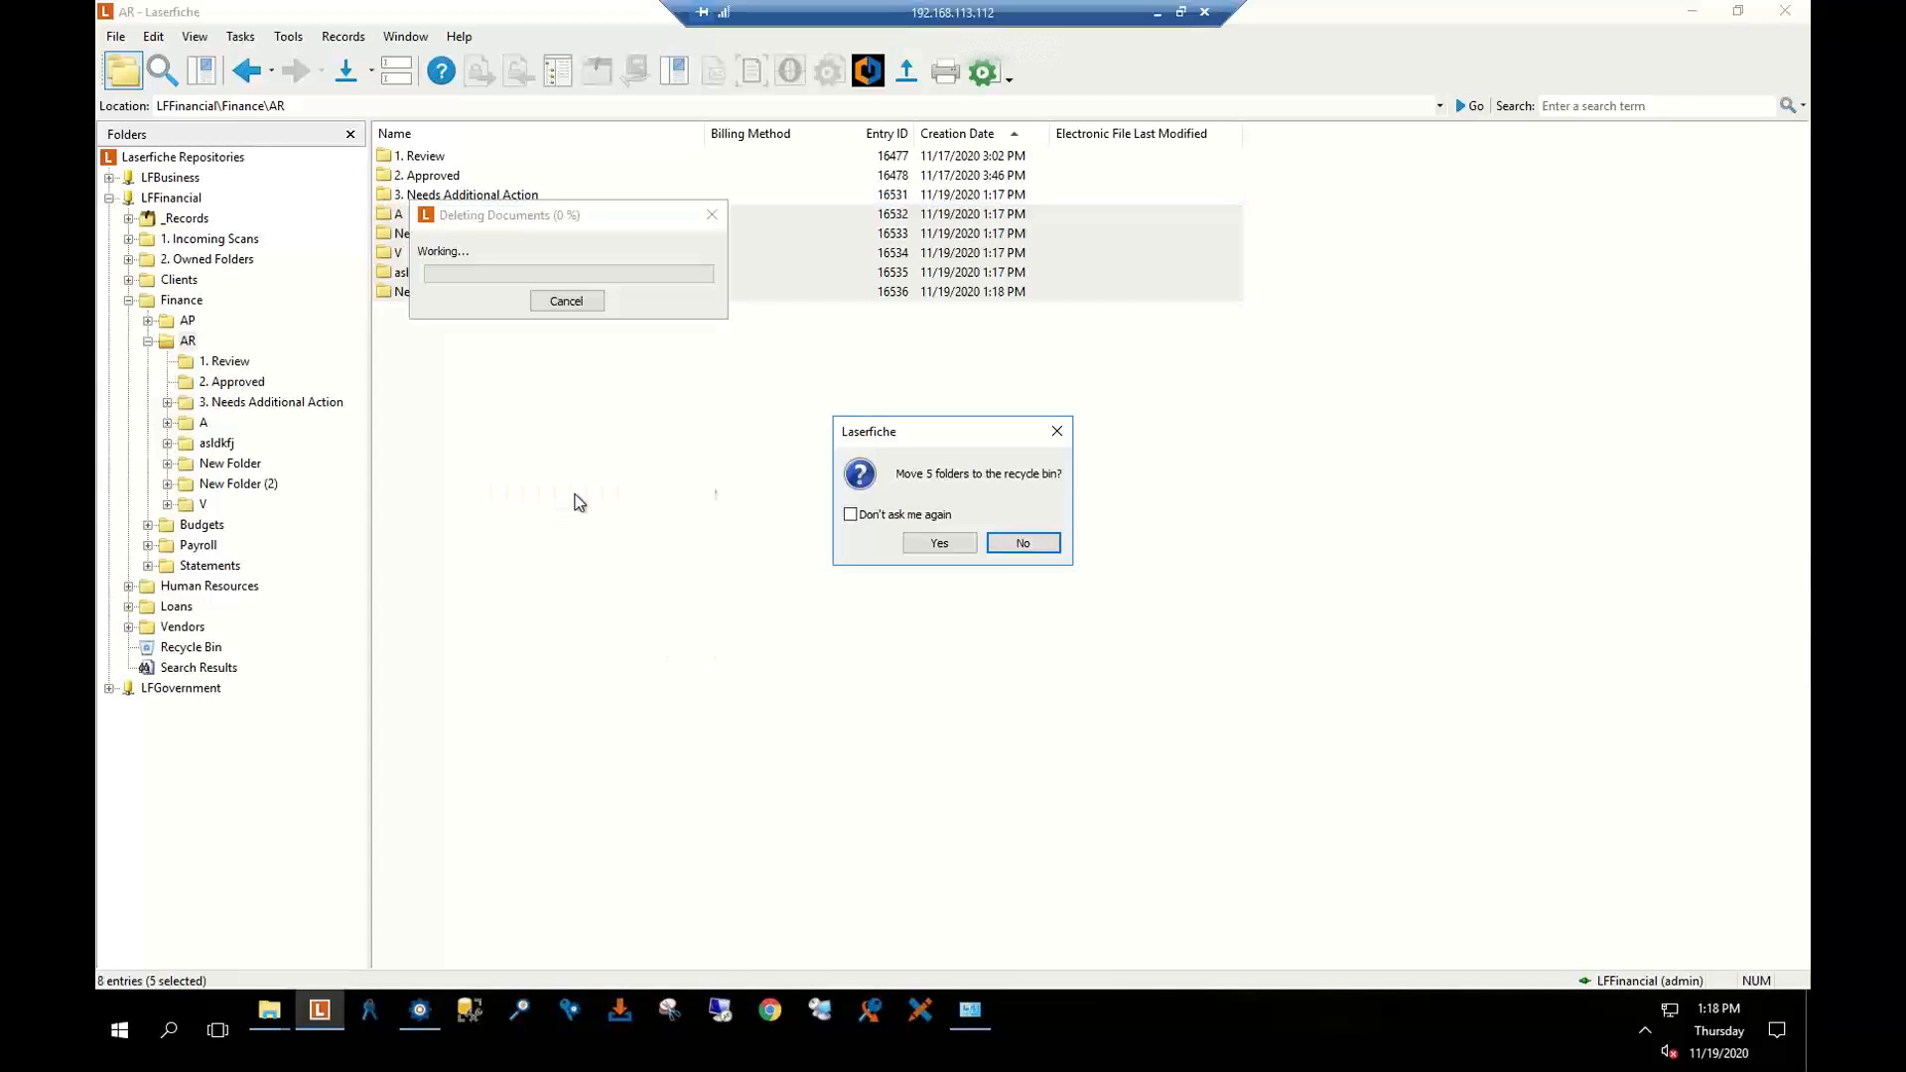
pyautogui.click(955, 549)
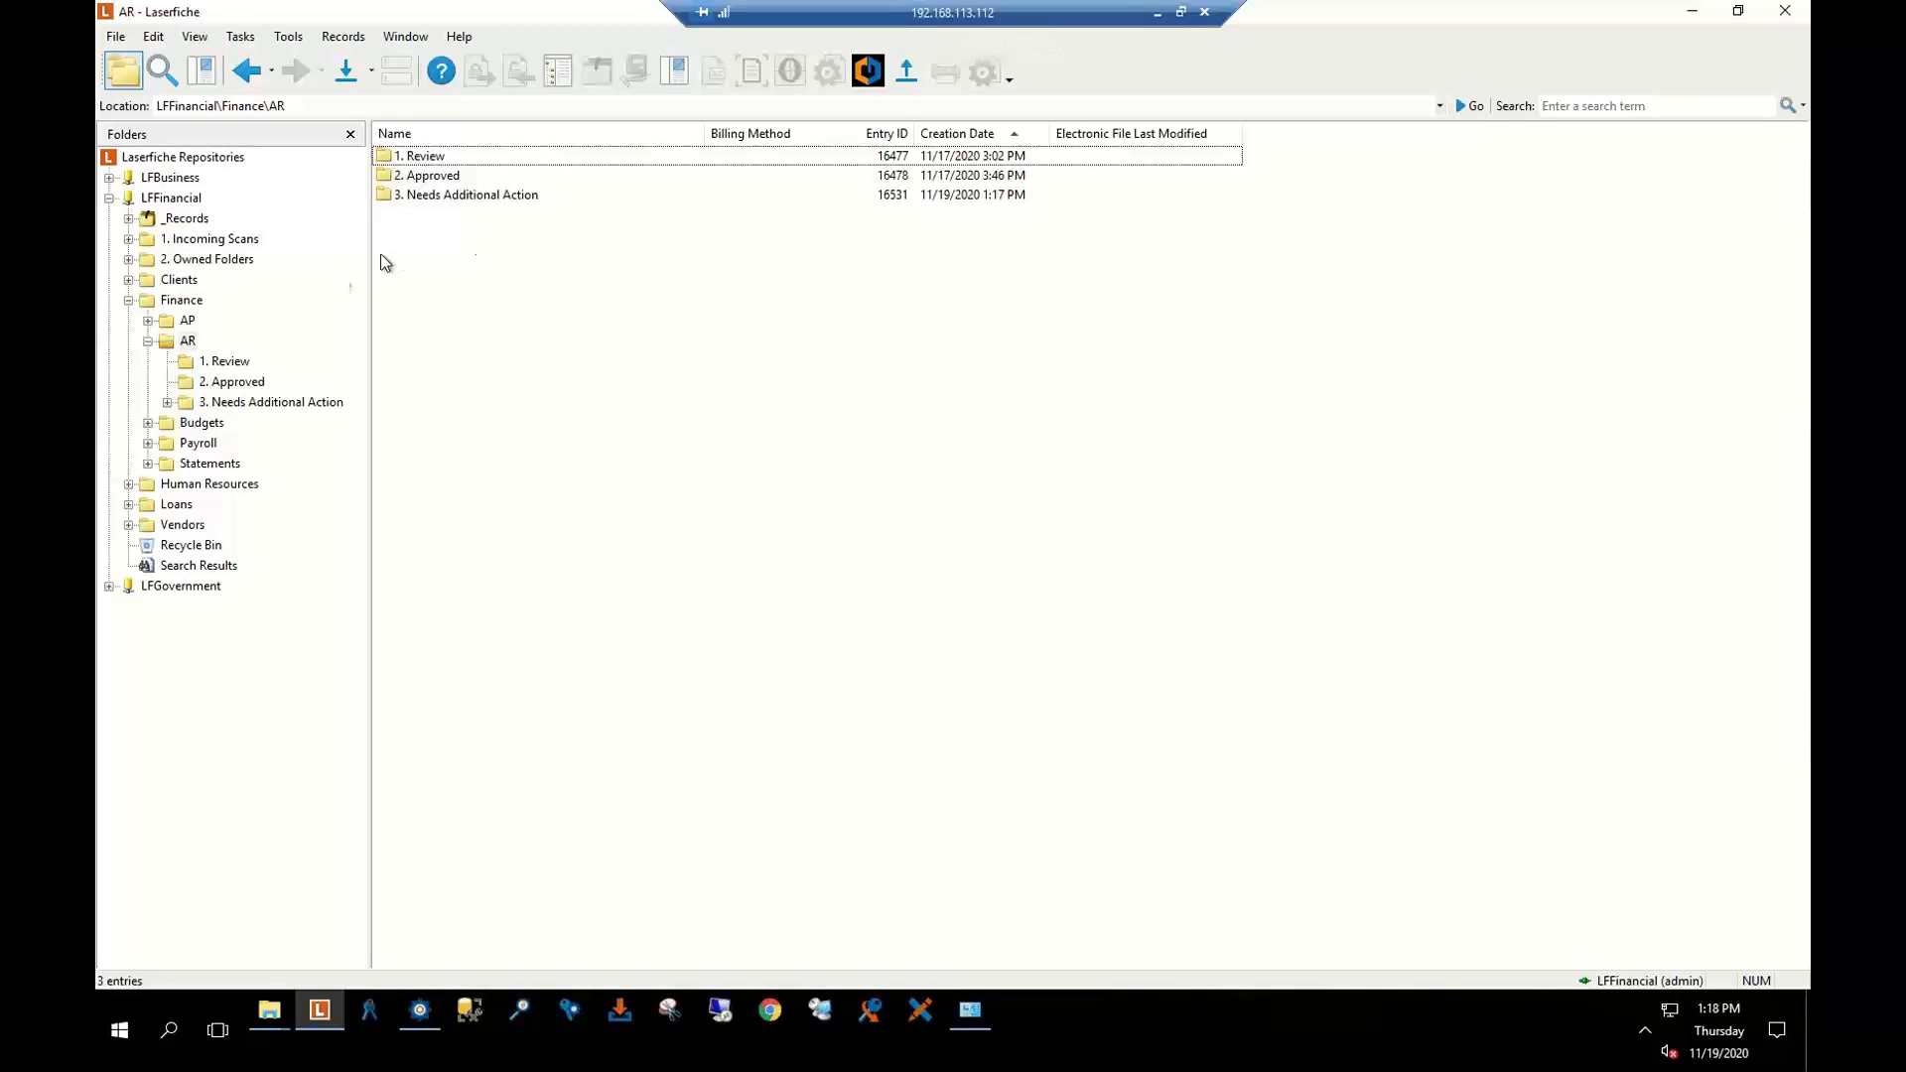
# In Clients, create a new folder named with the new client's full name
pyautogui.click(179, 284)
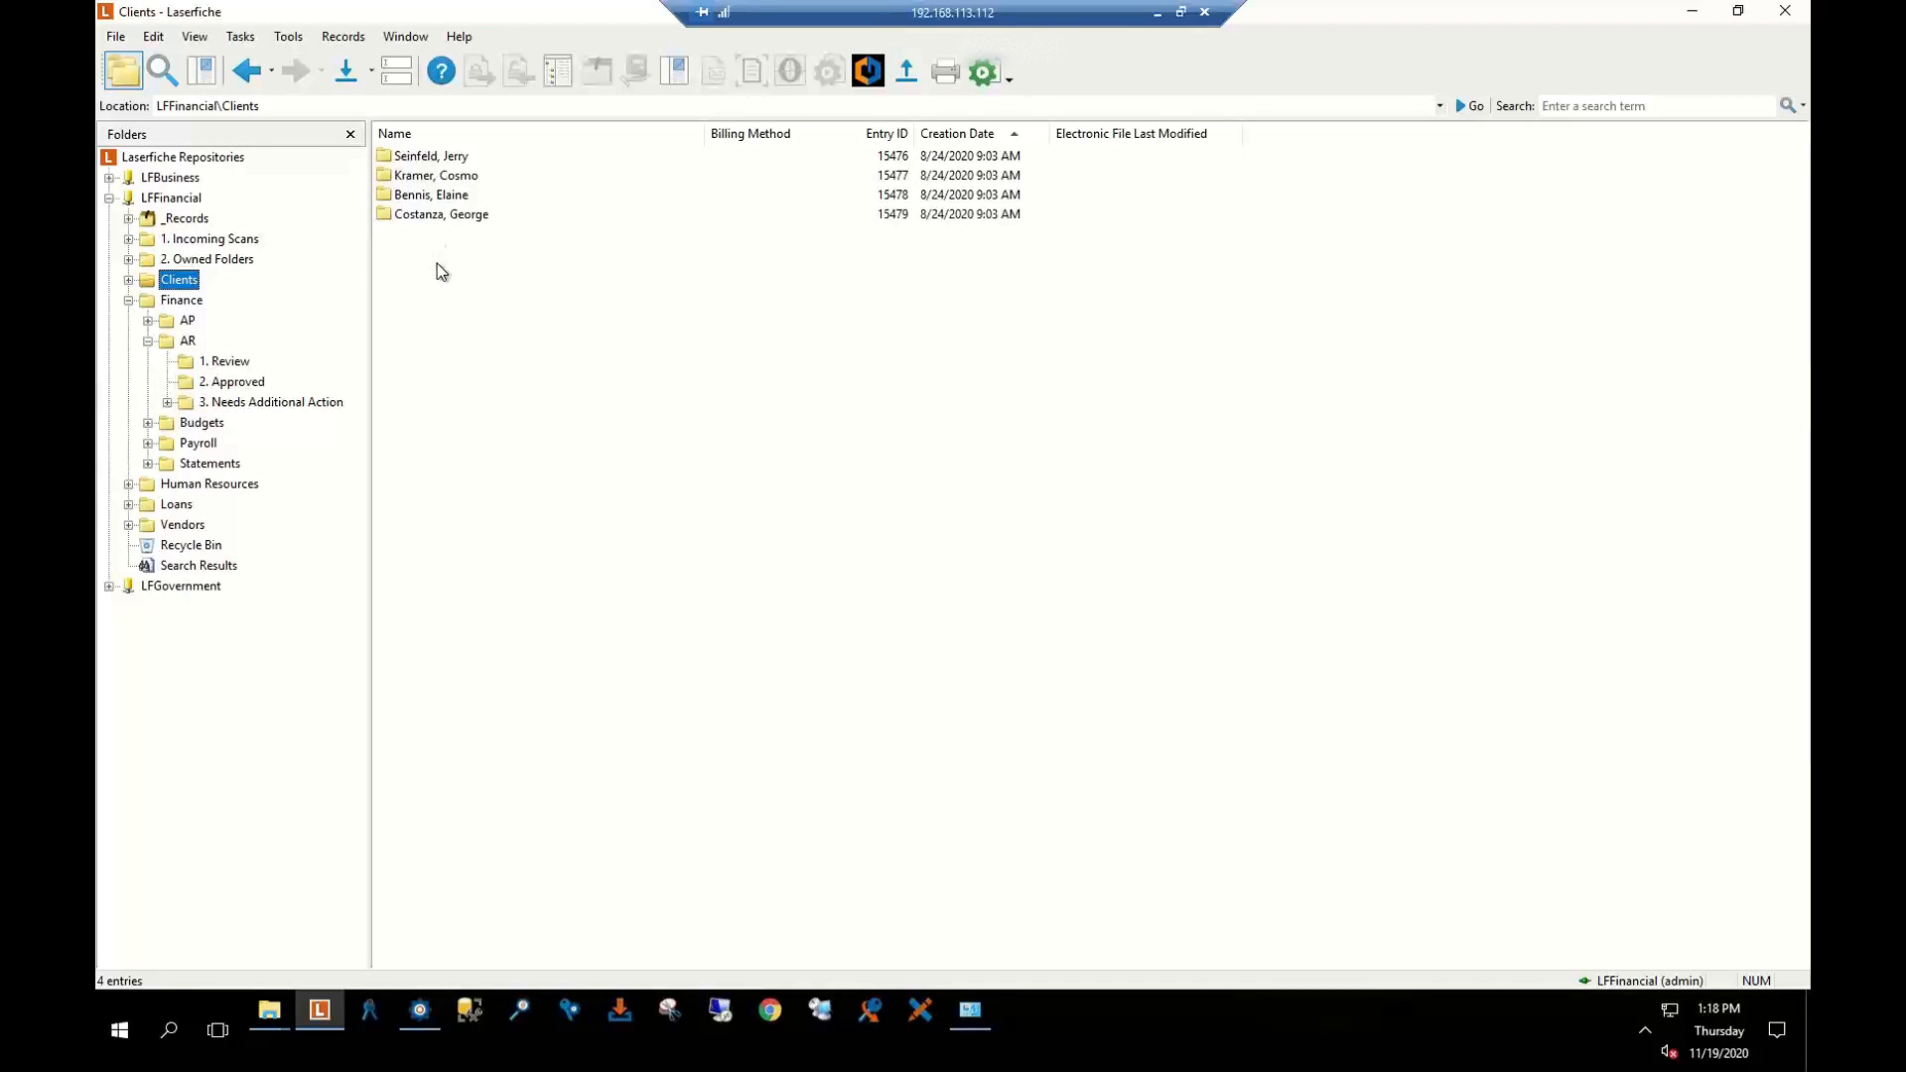
pyautogui.rightClick(437, 264)
pyautogui.moveTo(585, 347)
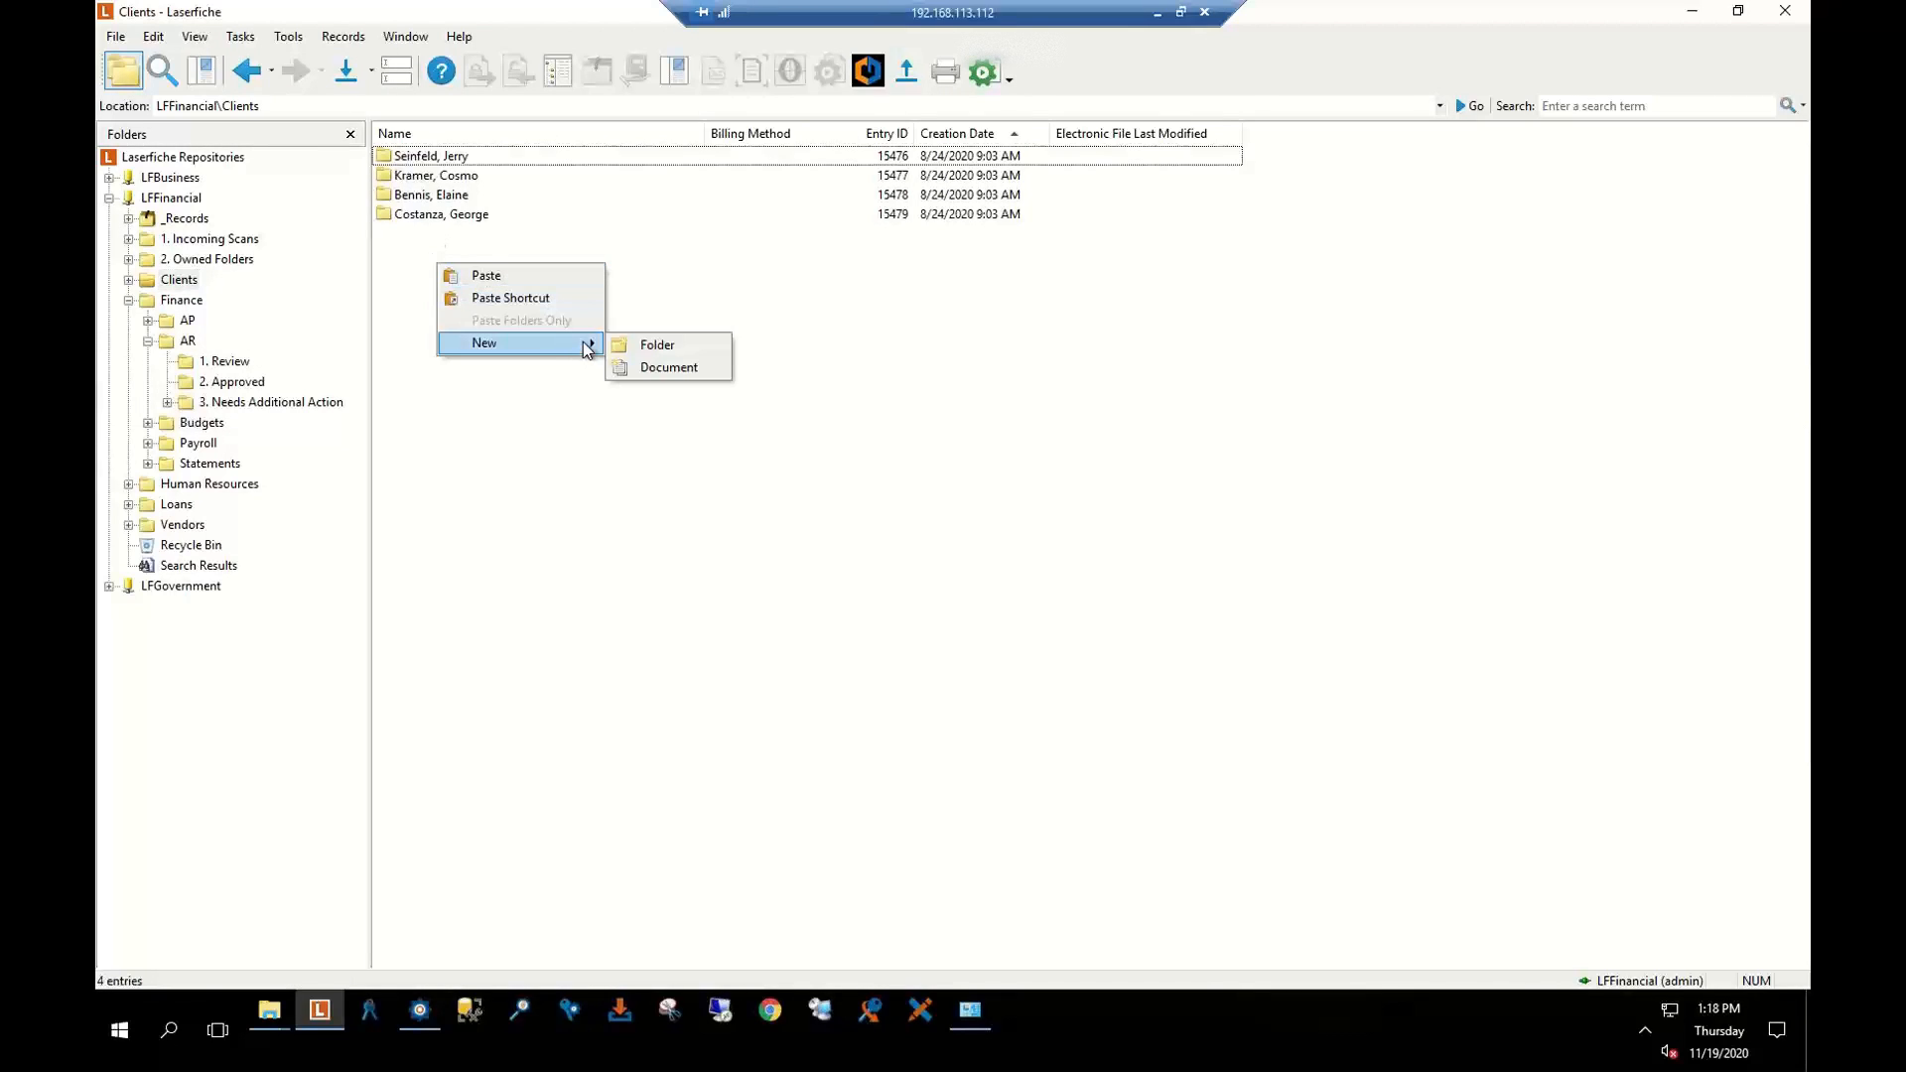
pyautogui.click(653, 344)
pyautogui.write('Ban')
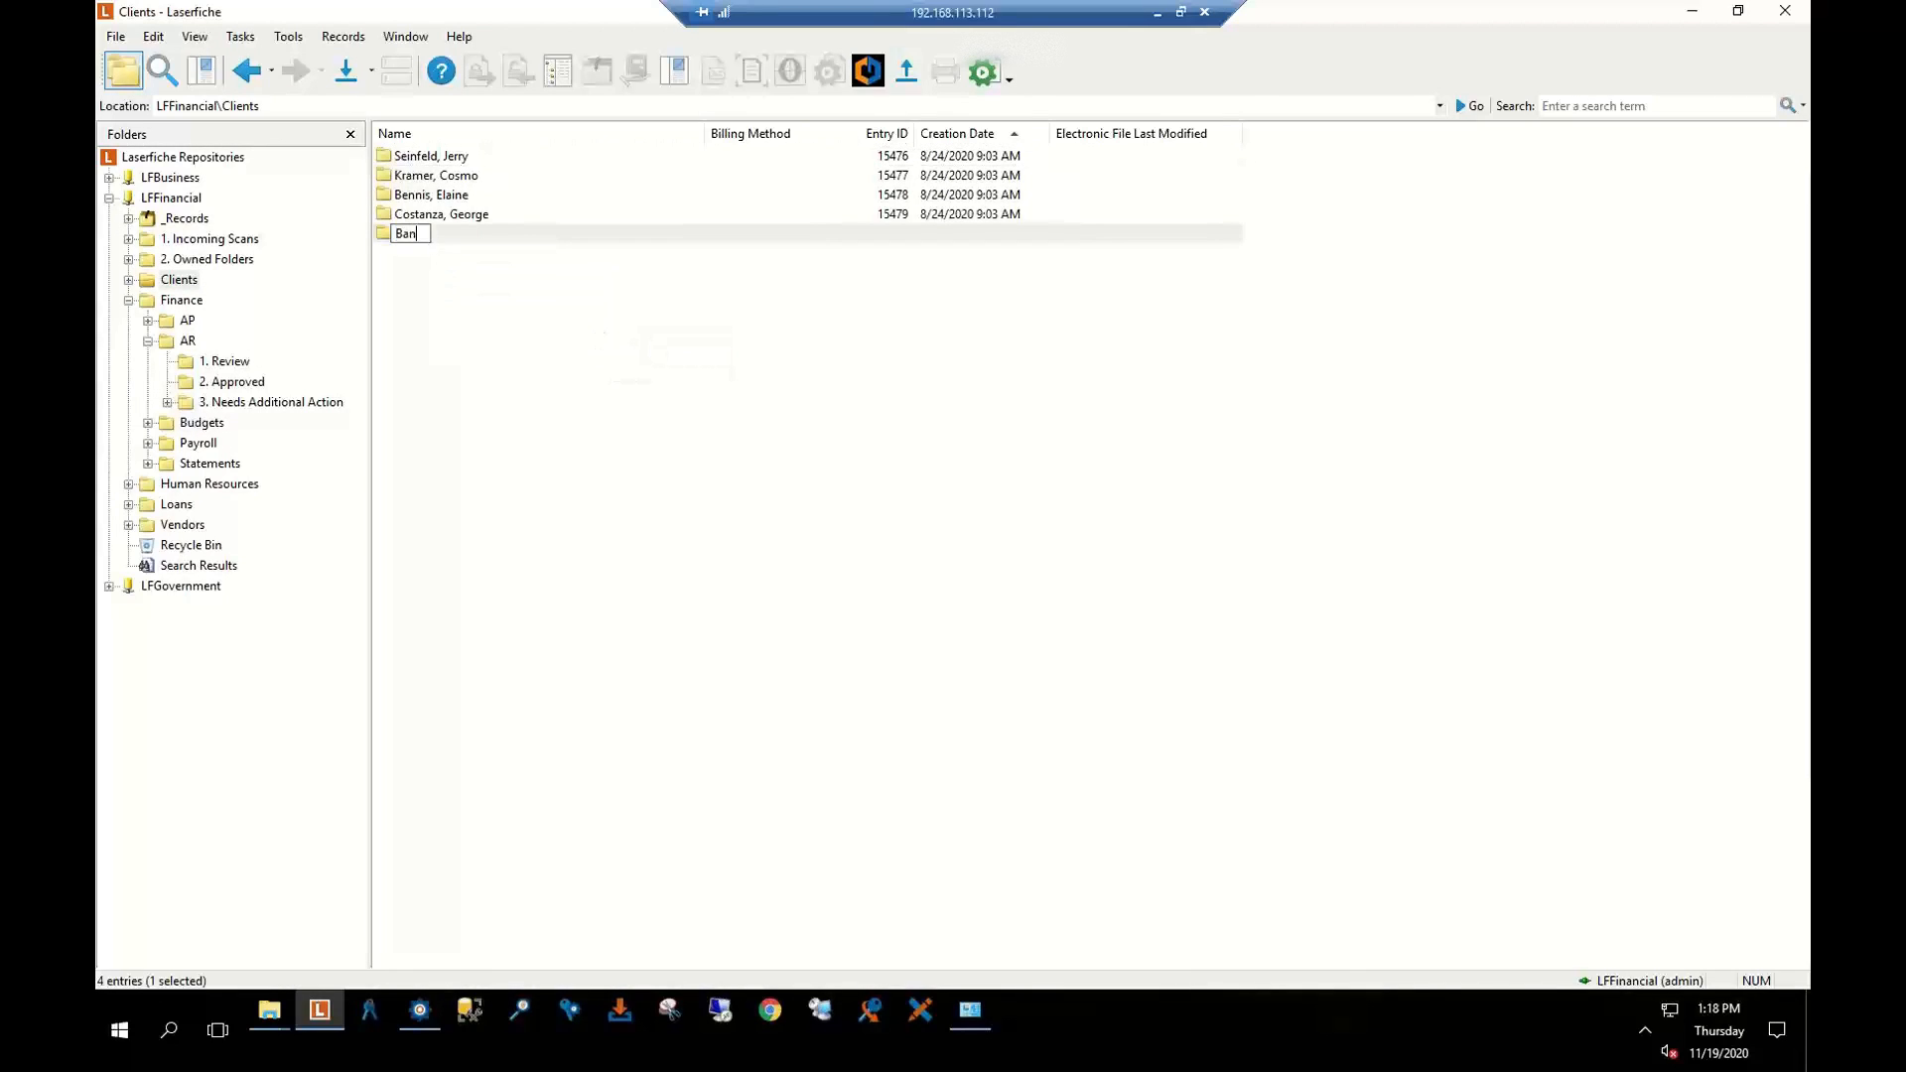
pyautogui.write('ya, Kenny')
pyautogui.press('Return')
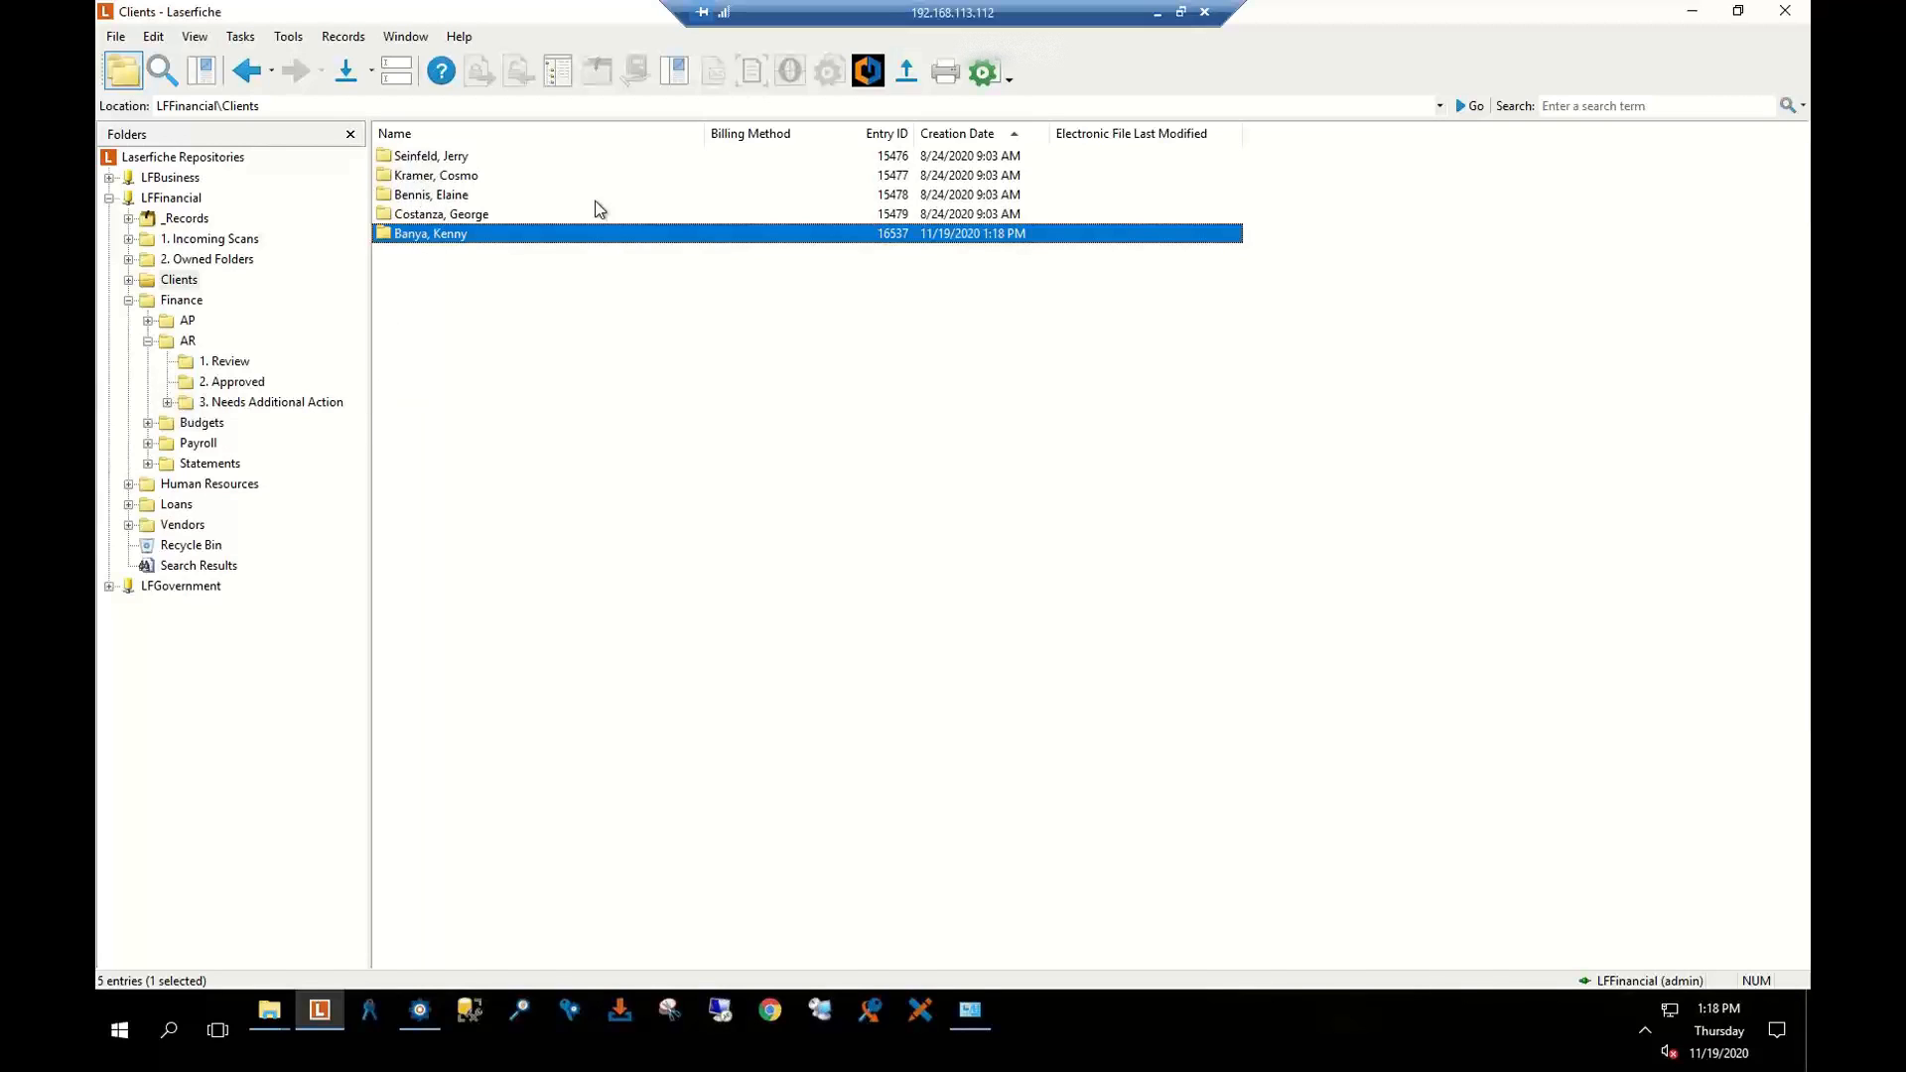
# Minimize Laserfiche and start the Administration Console, approving the administrator prompt
pyautogui.click(1686, 13)
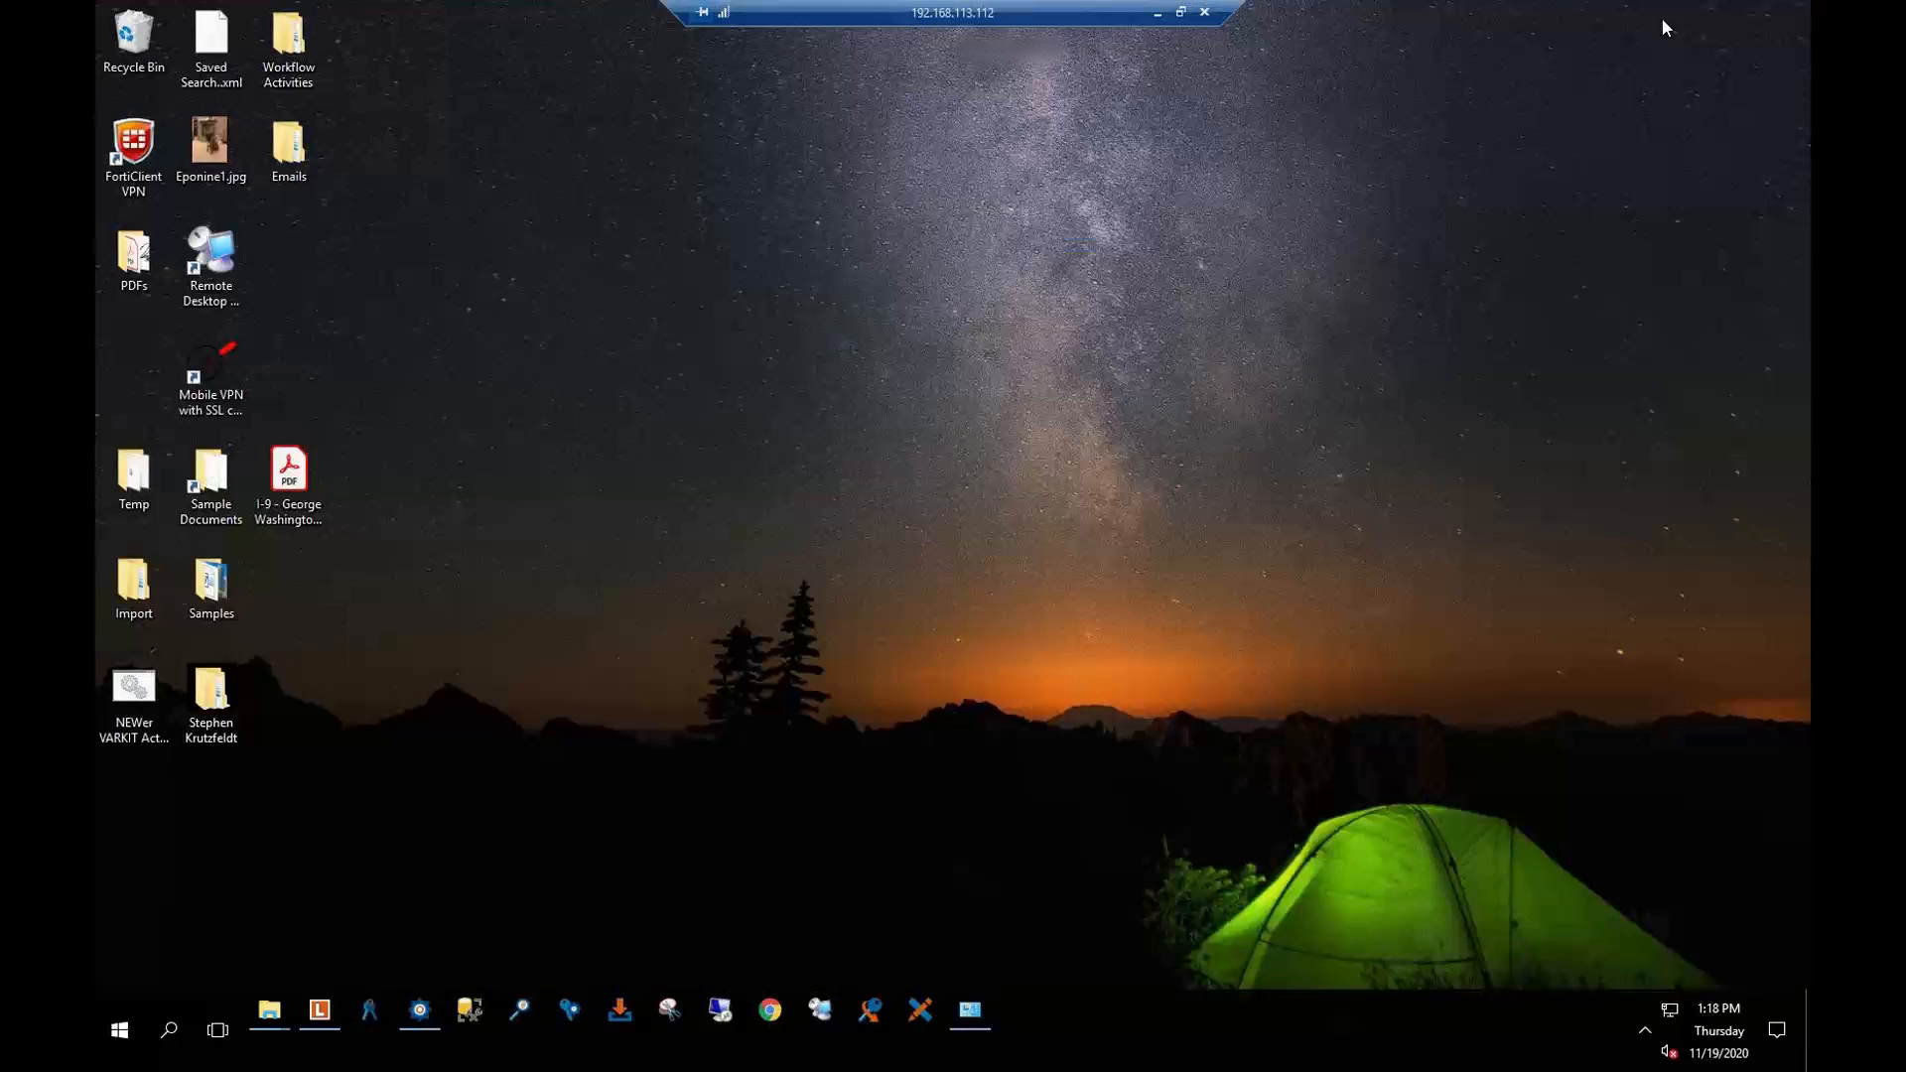
pyautogui.click(372, 1020)
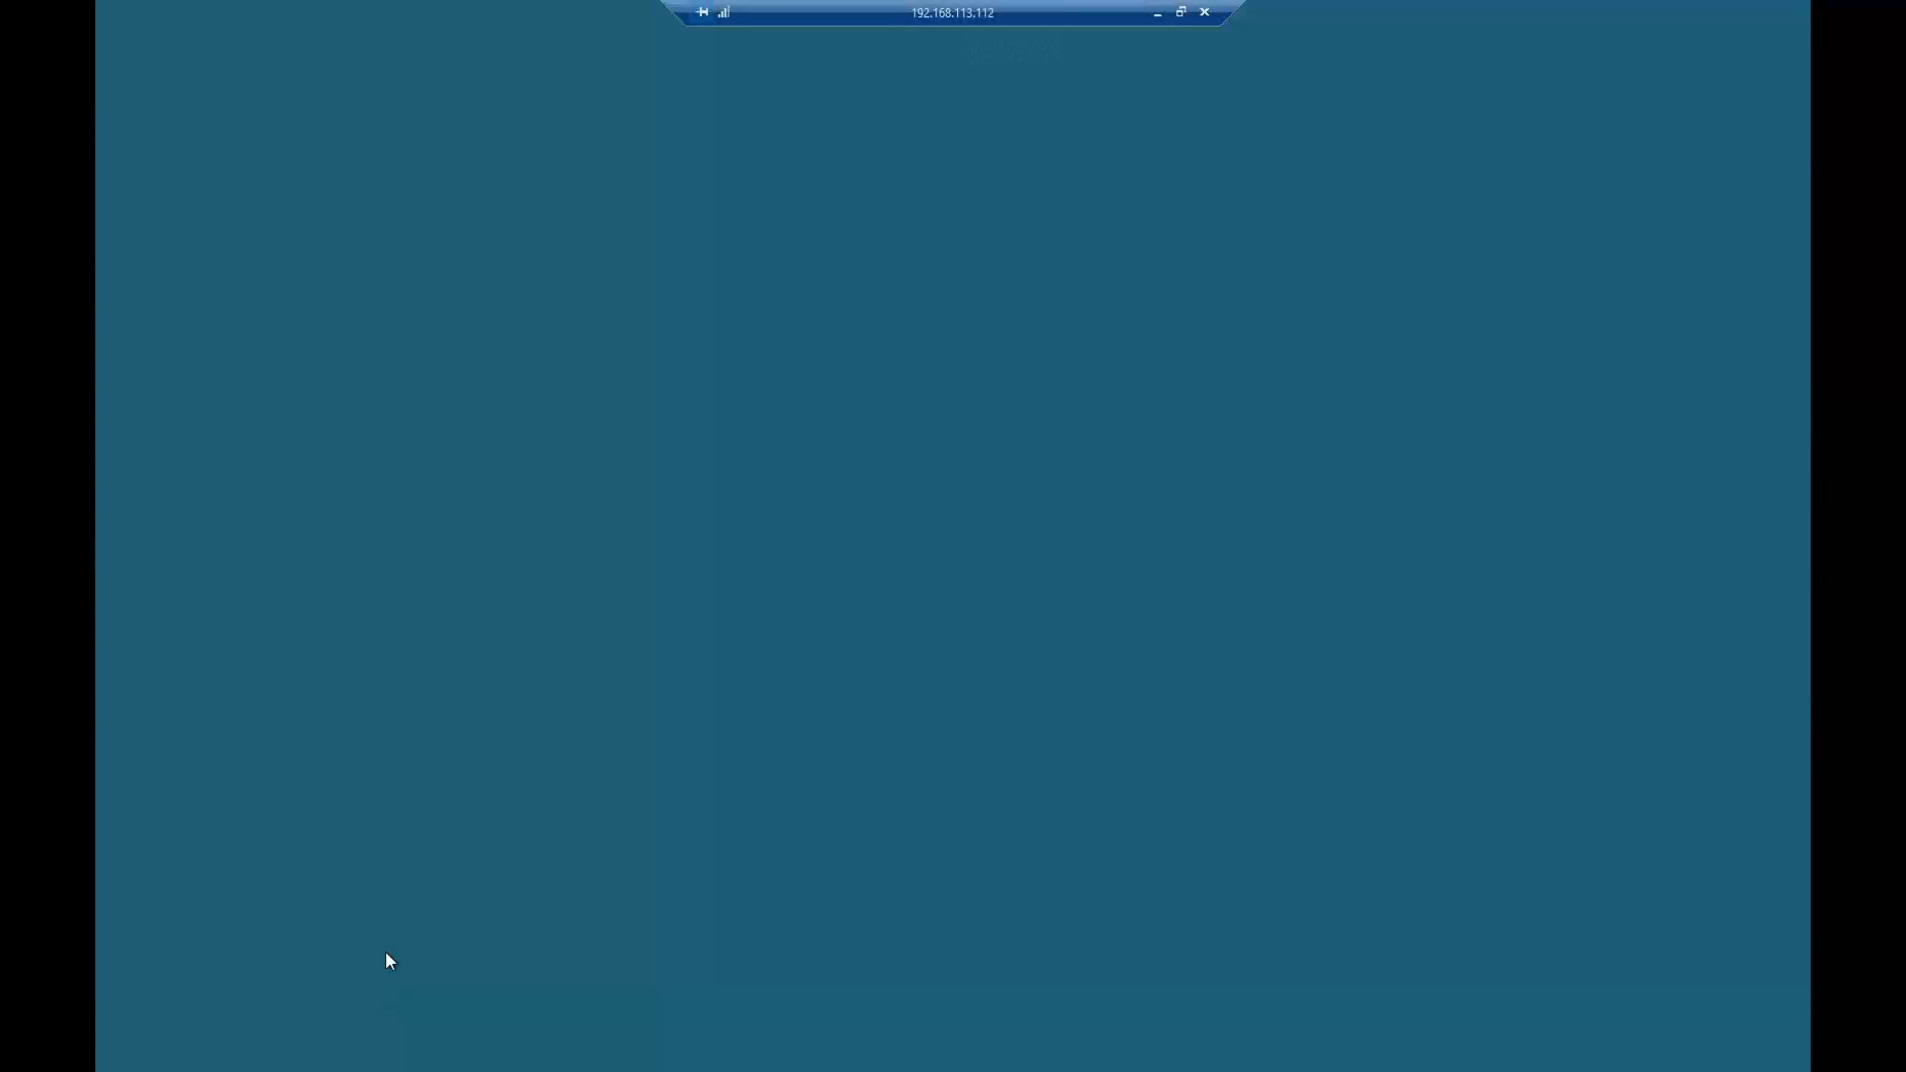
pyautogui.click(836, 656)
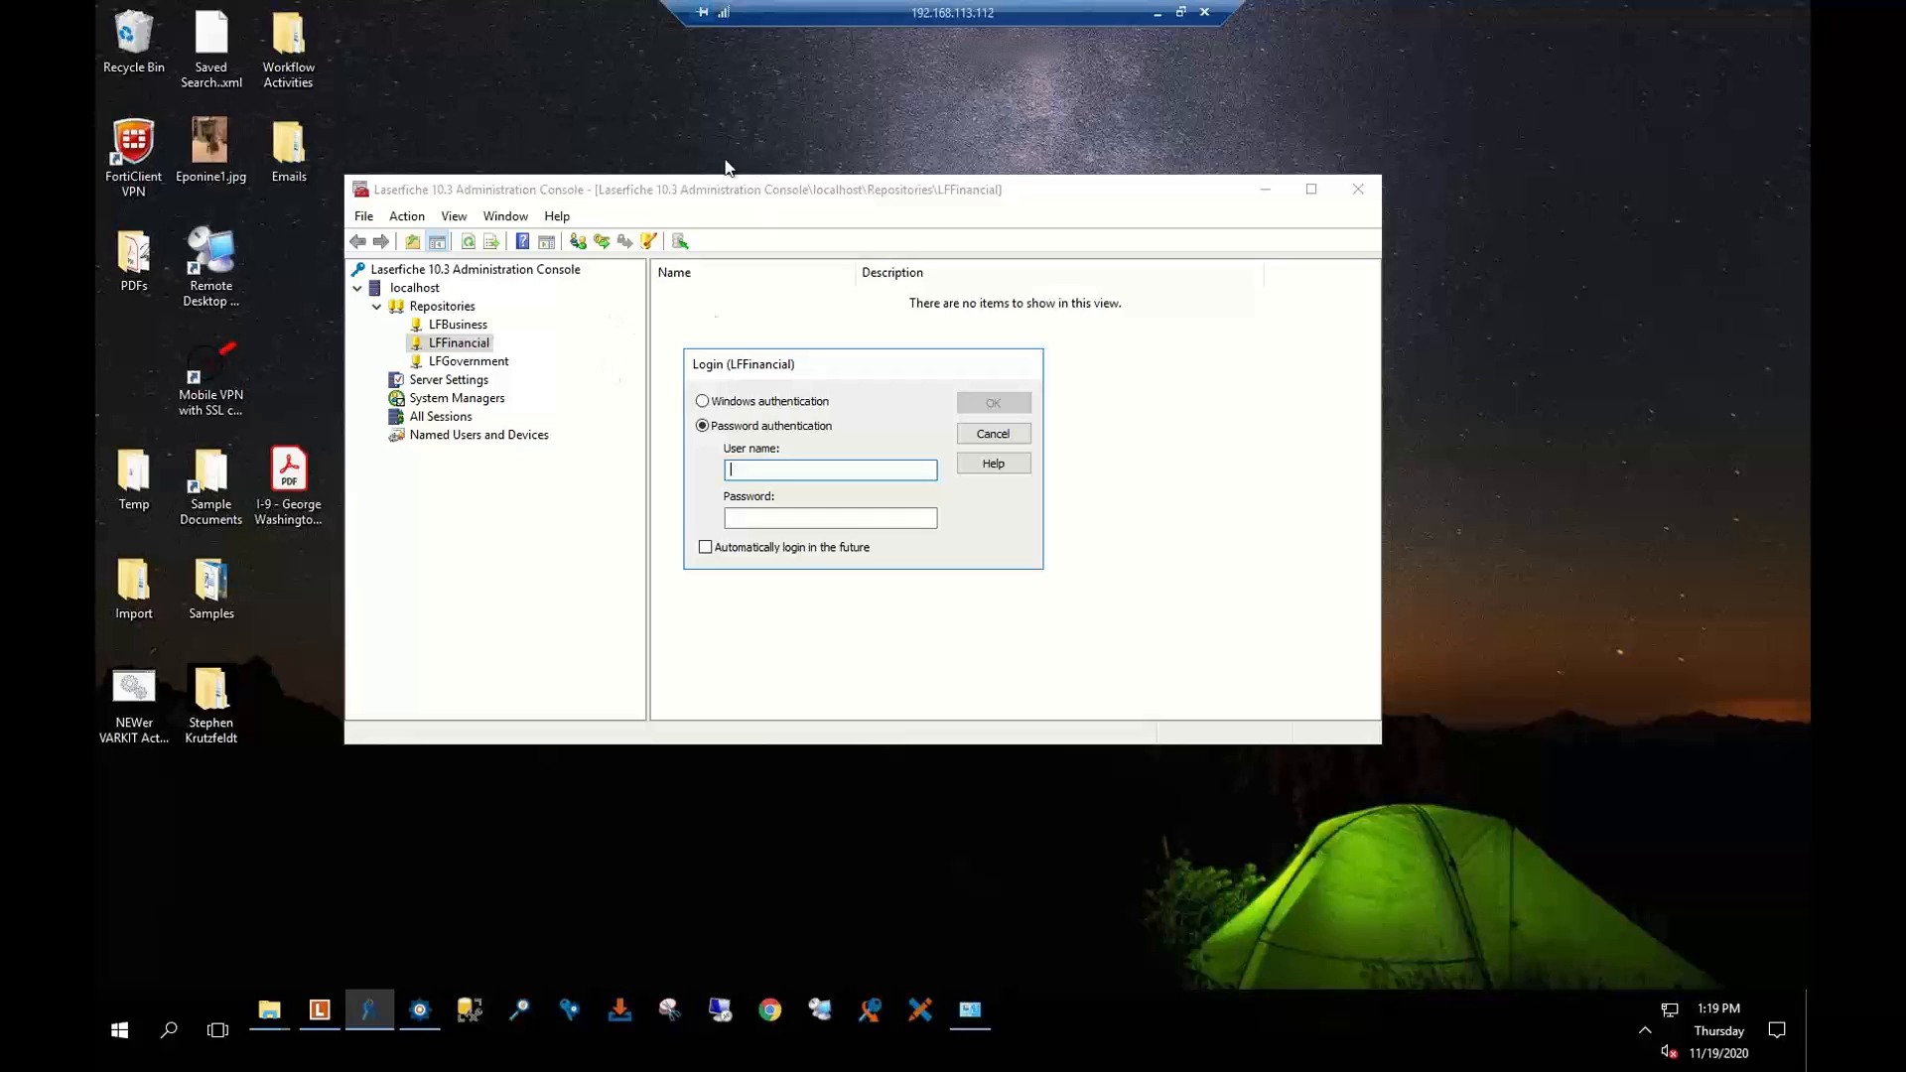
# Log in to LFFinancial with the administrator user name and password, then expand it to Metadata Management
pyautogui.click(993, 436)
pyautogui.click(431, 312)
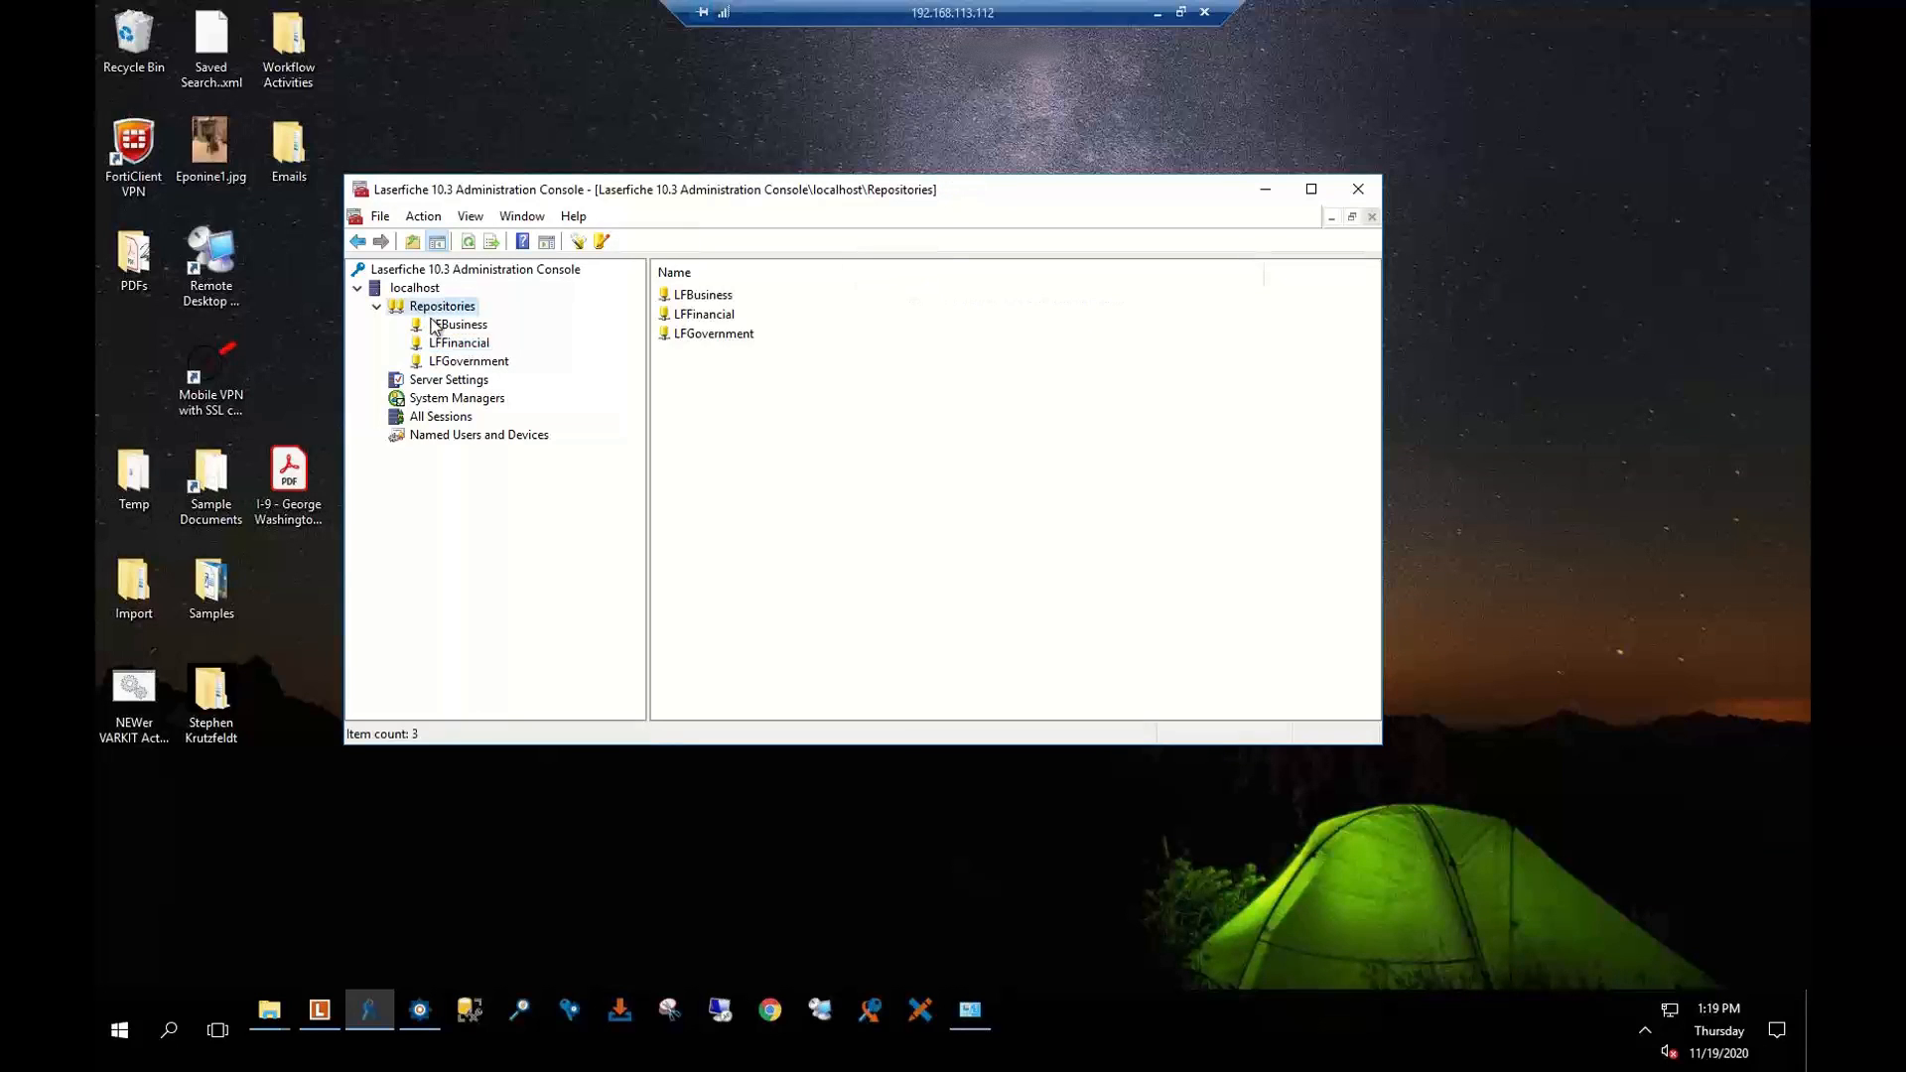
pyautogui.click(453, 348)
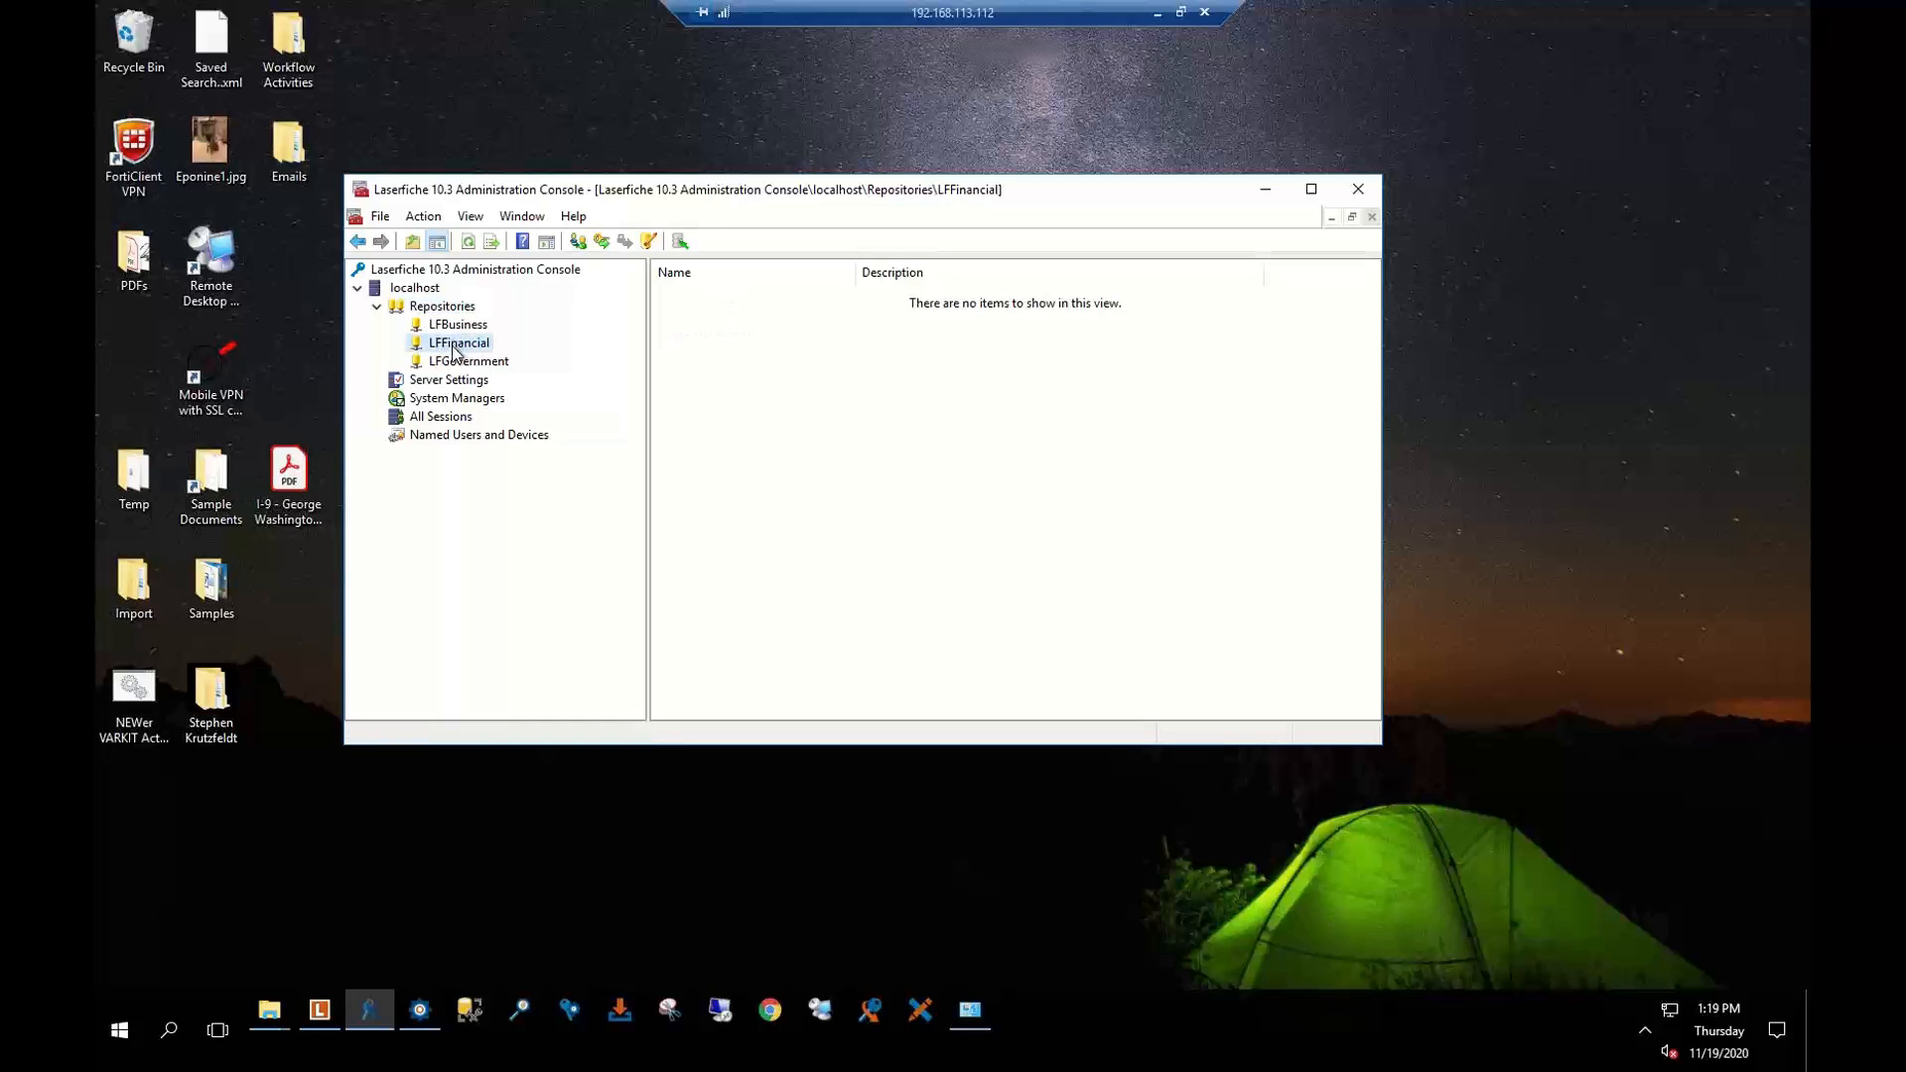
pyautogui.rightClick(458, 343)
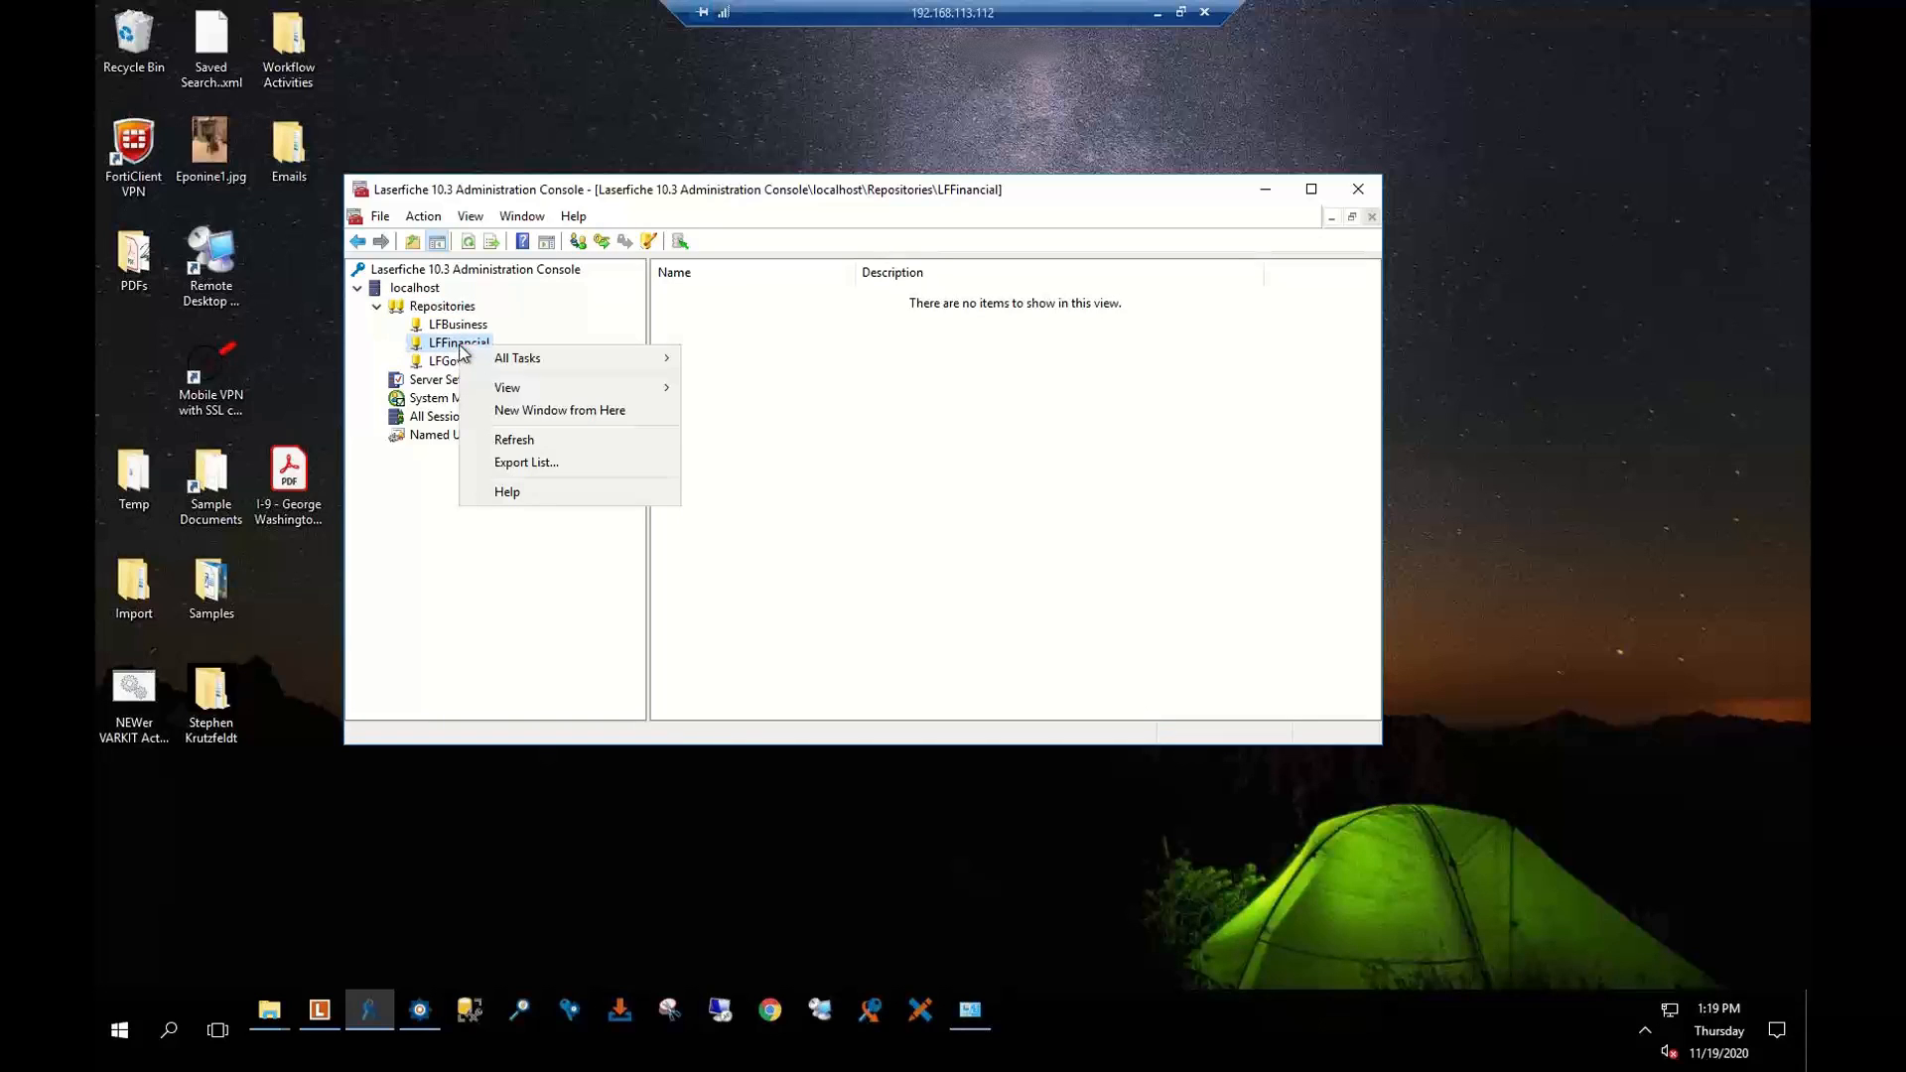
pyautogui.press('Escape')
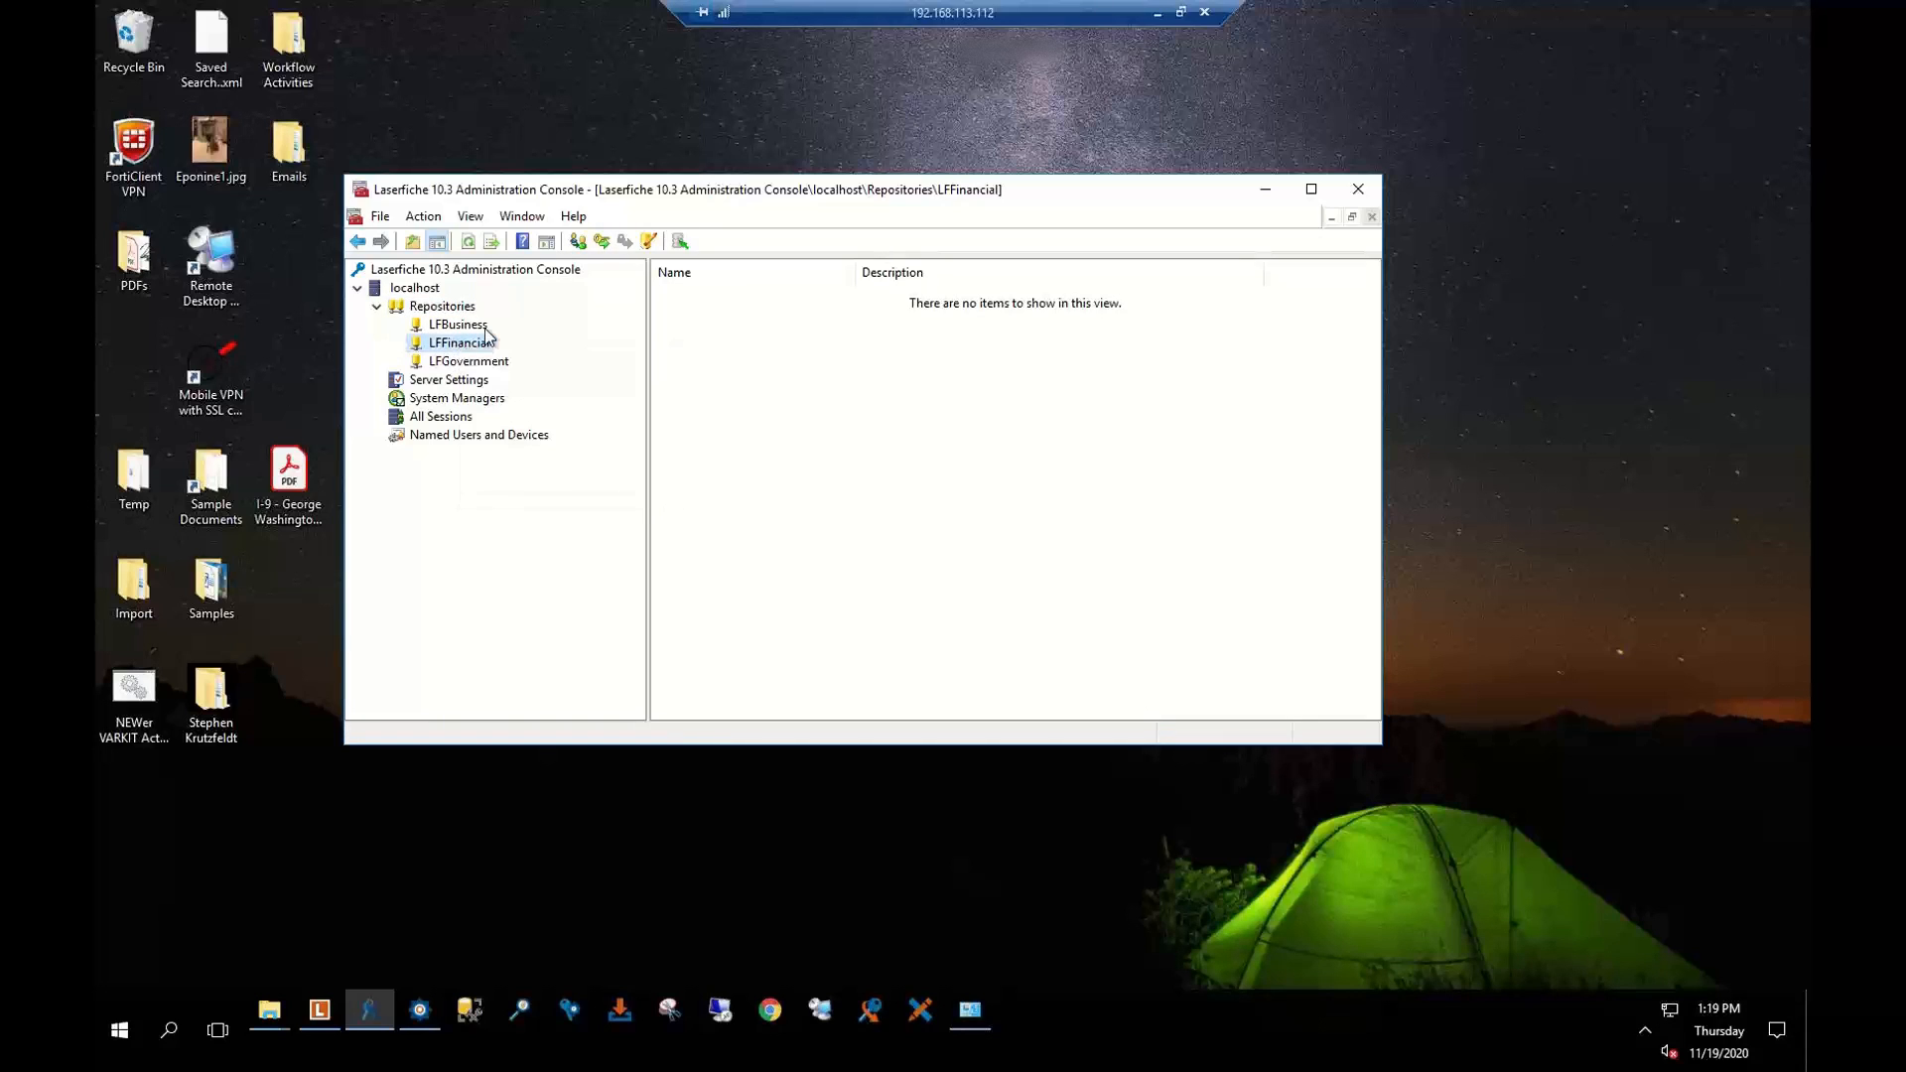
pyautogui.click(602, 243)
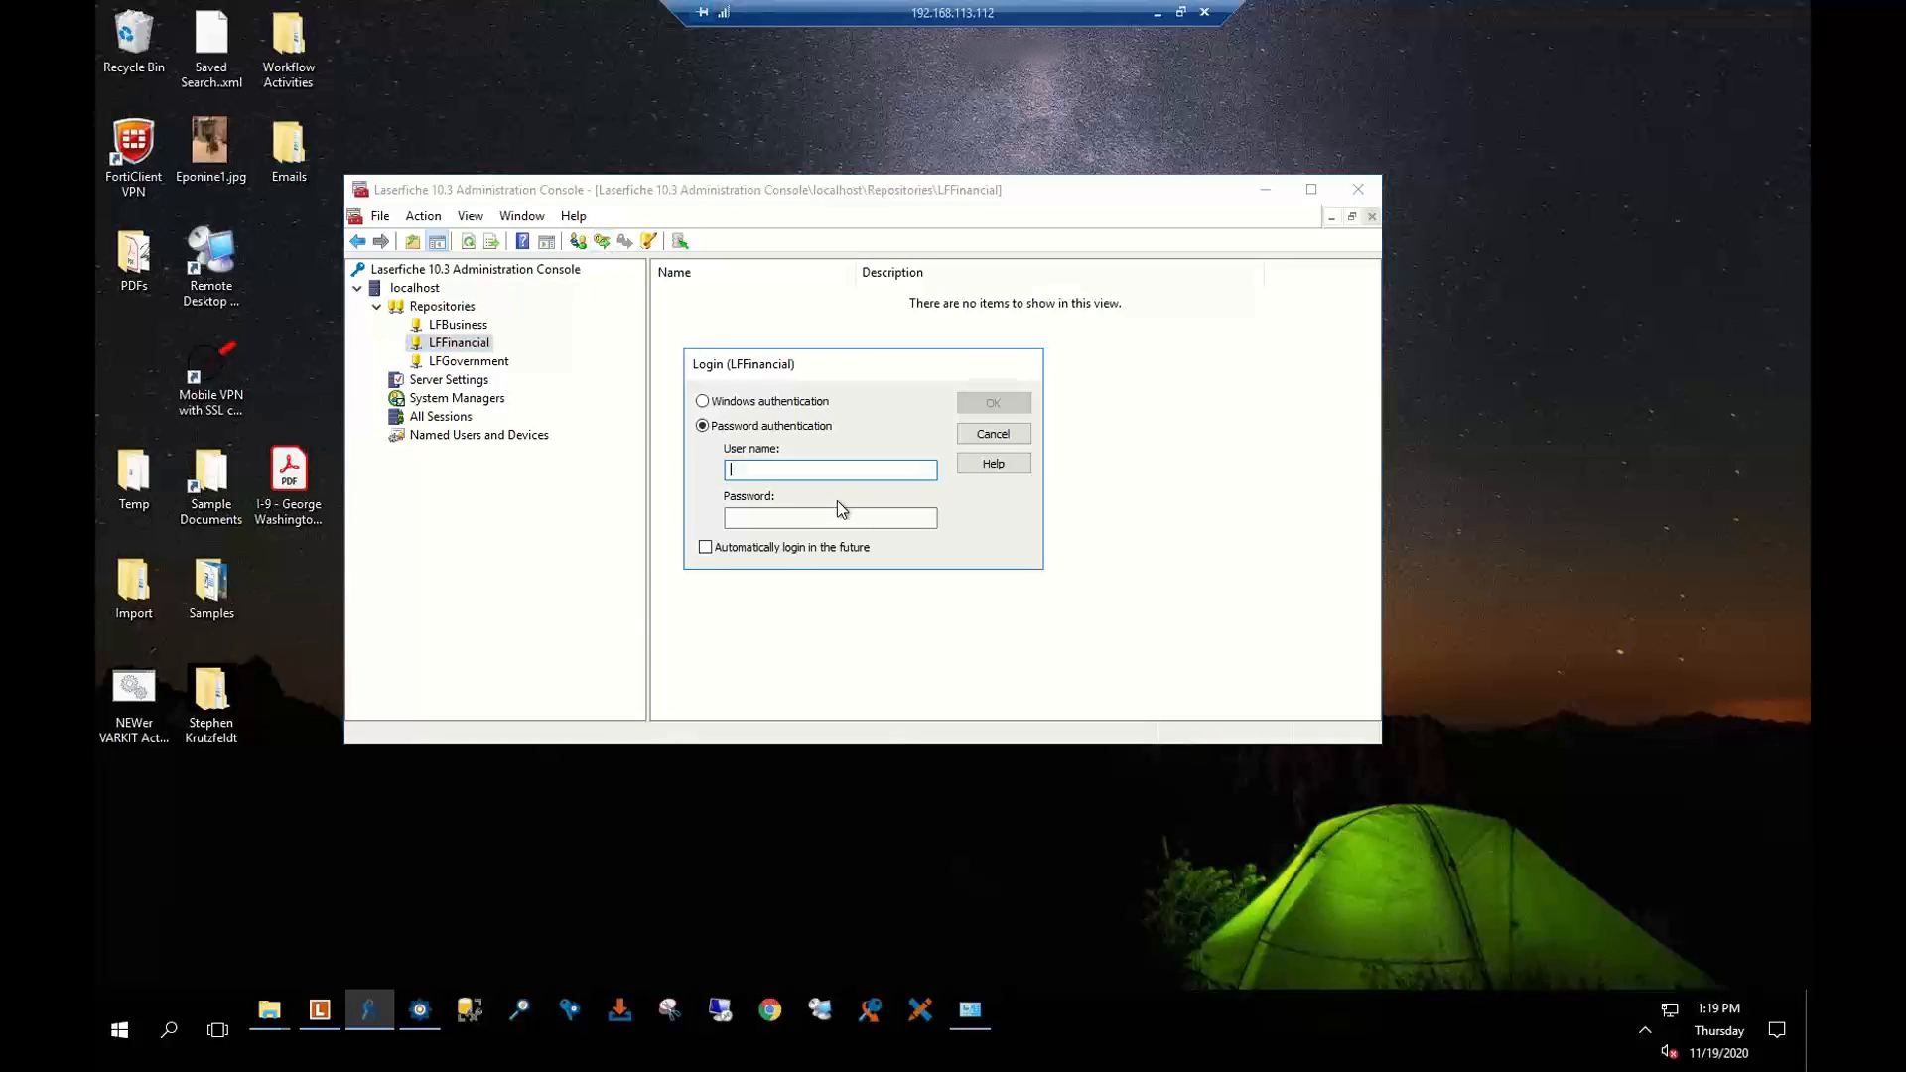
pyautogui.write('admin')
pyautogui.press('Tab')
pyautogui.write('admin1')
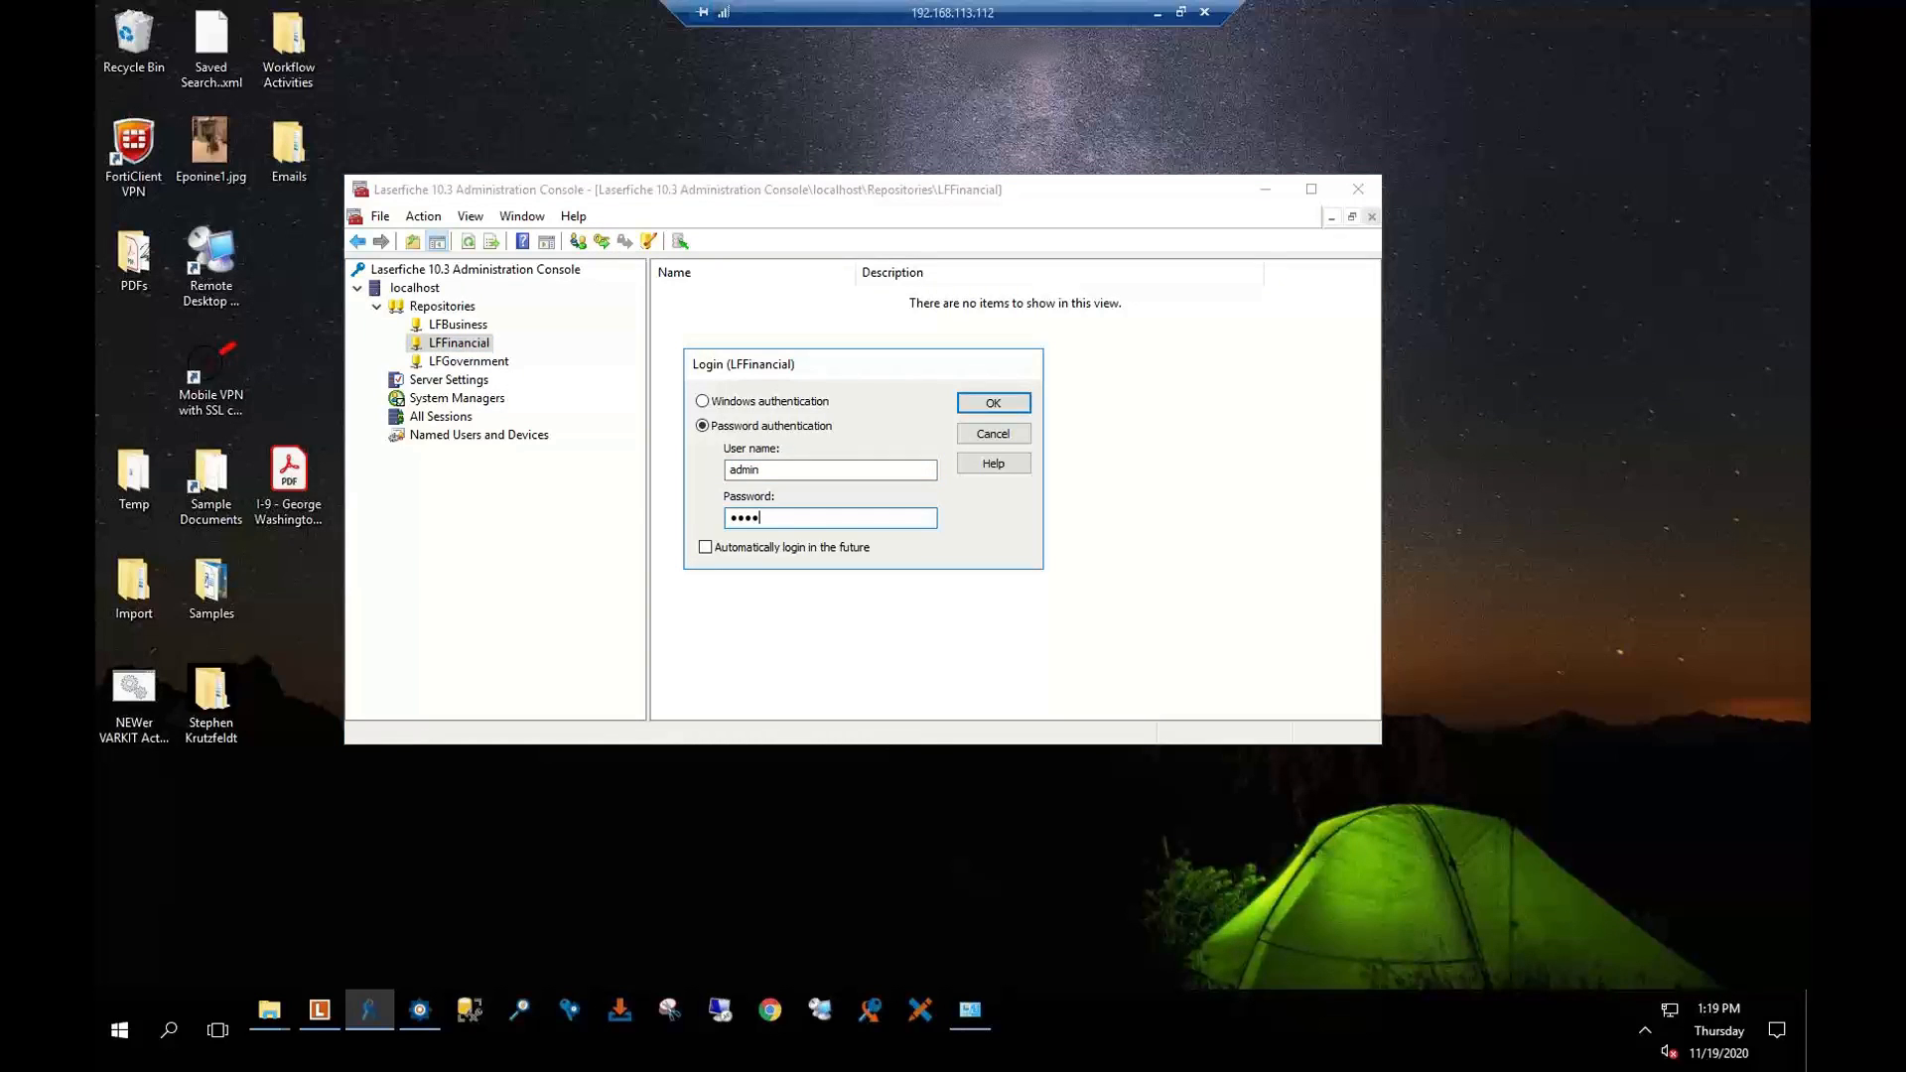
pyautogui.press('Return')
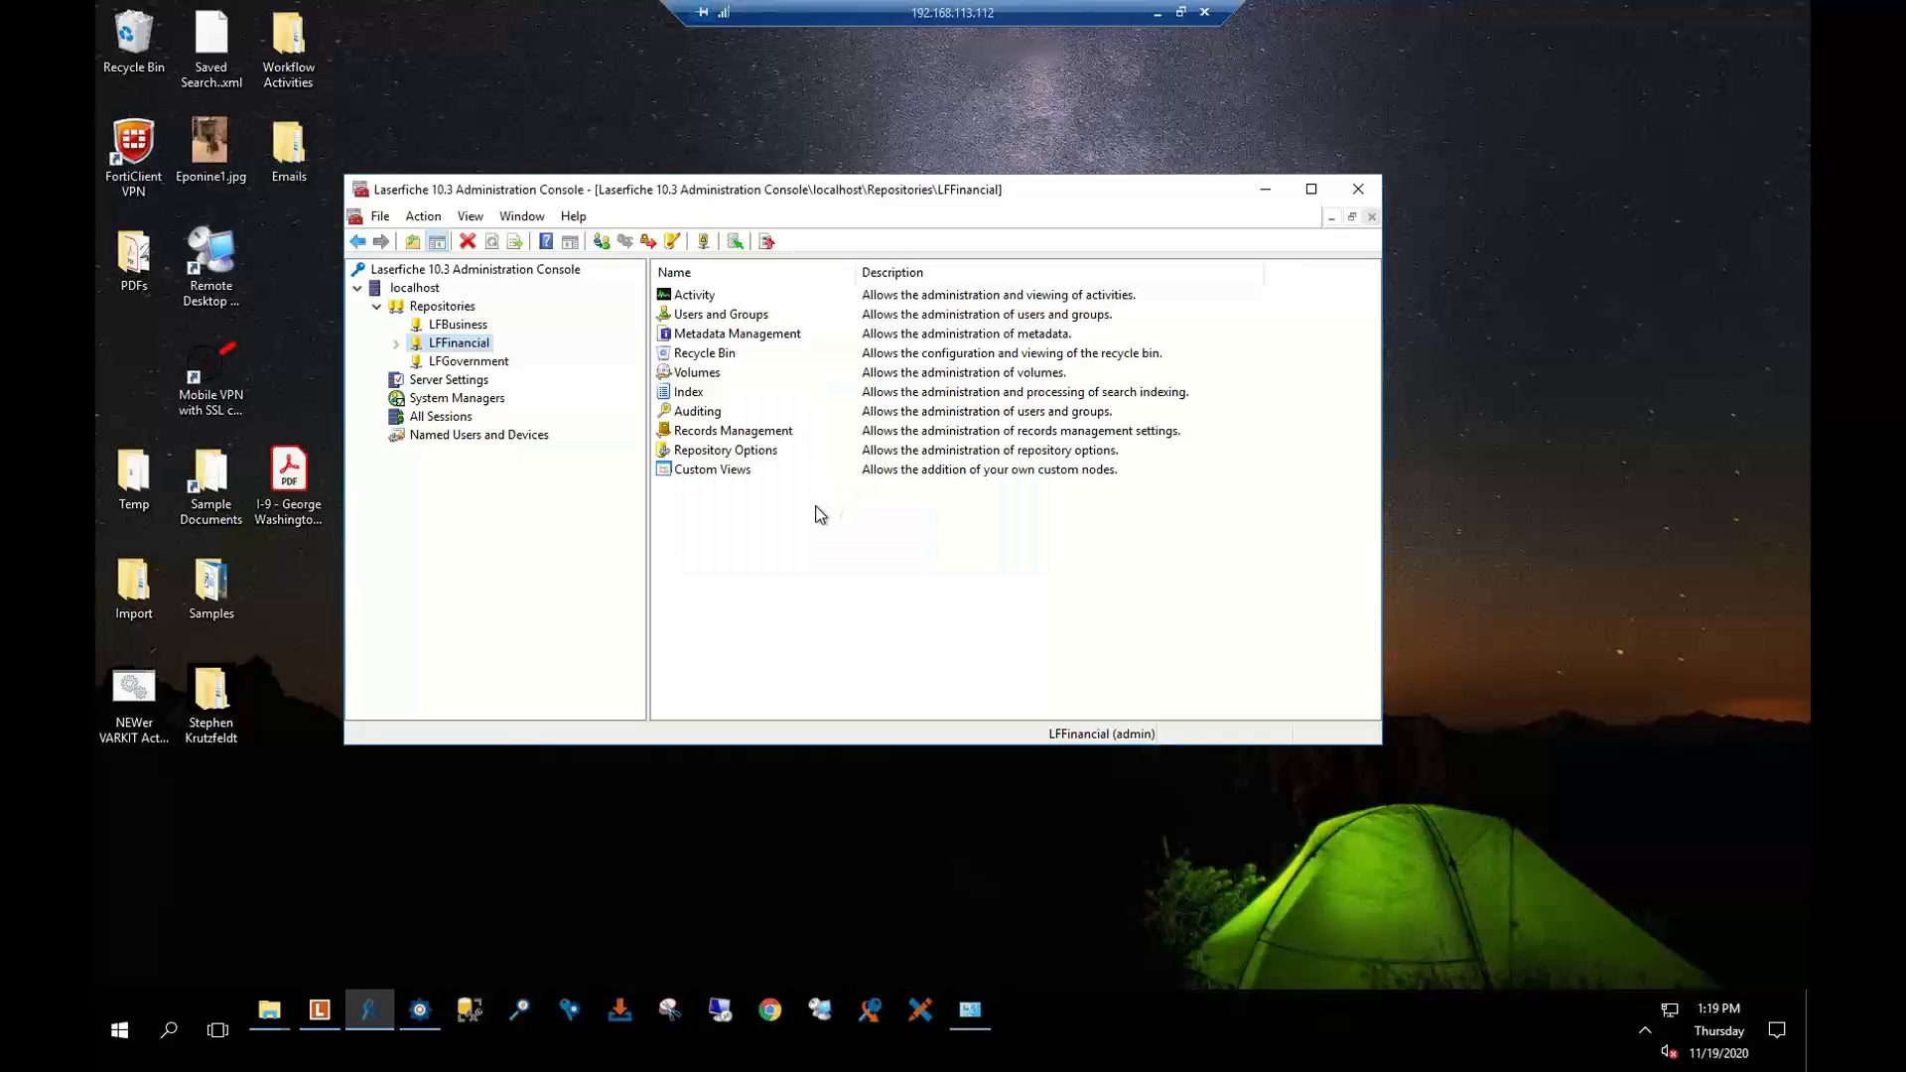
pyautogui.click(396, 344)
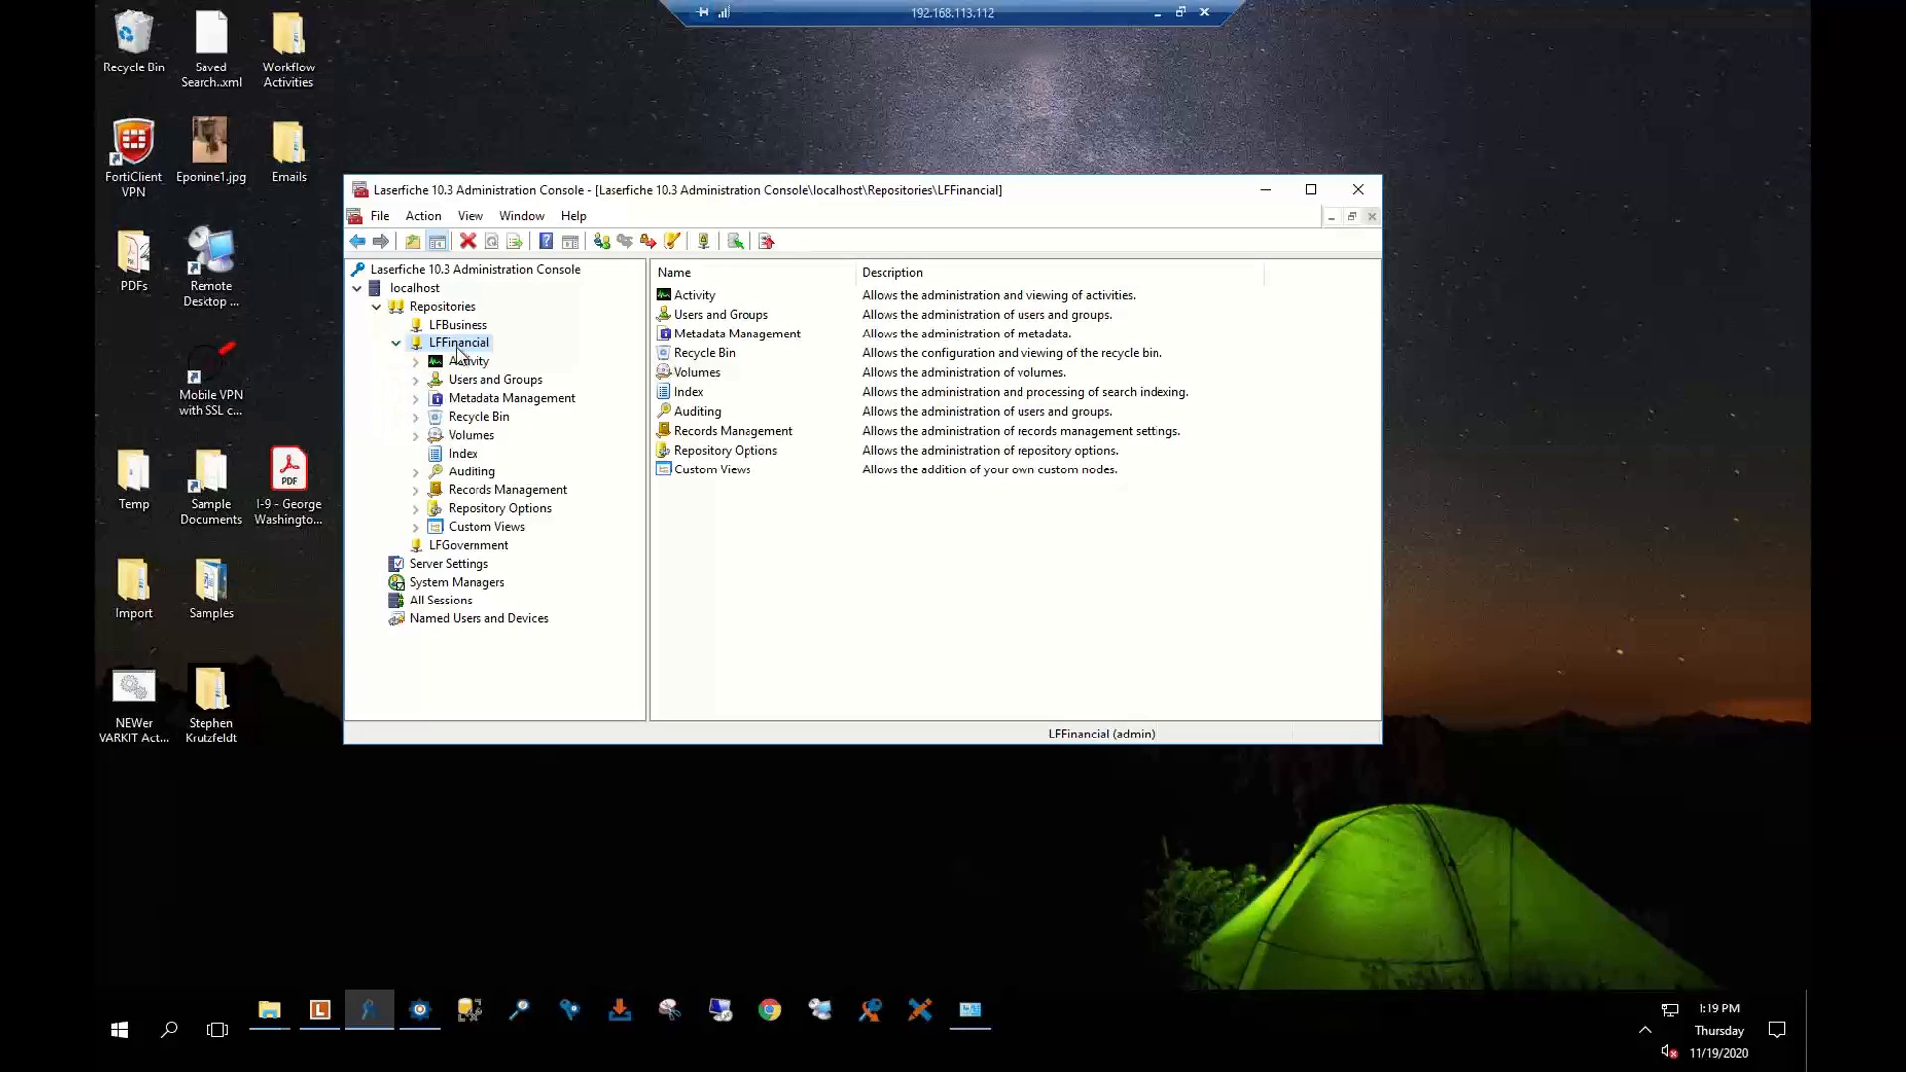
pyautogui.click(465, 400)
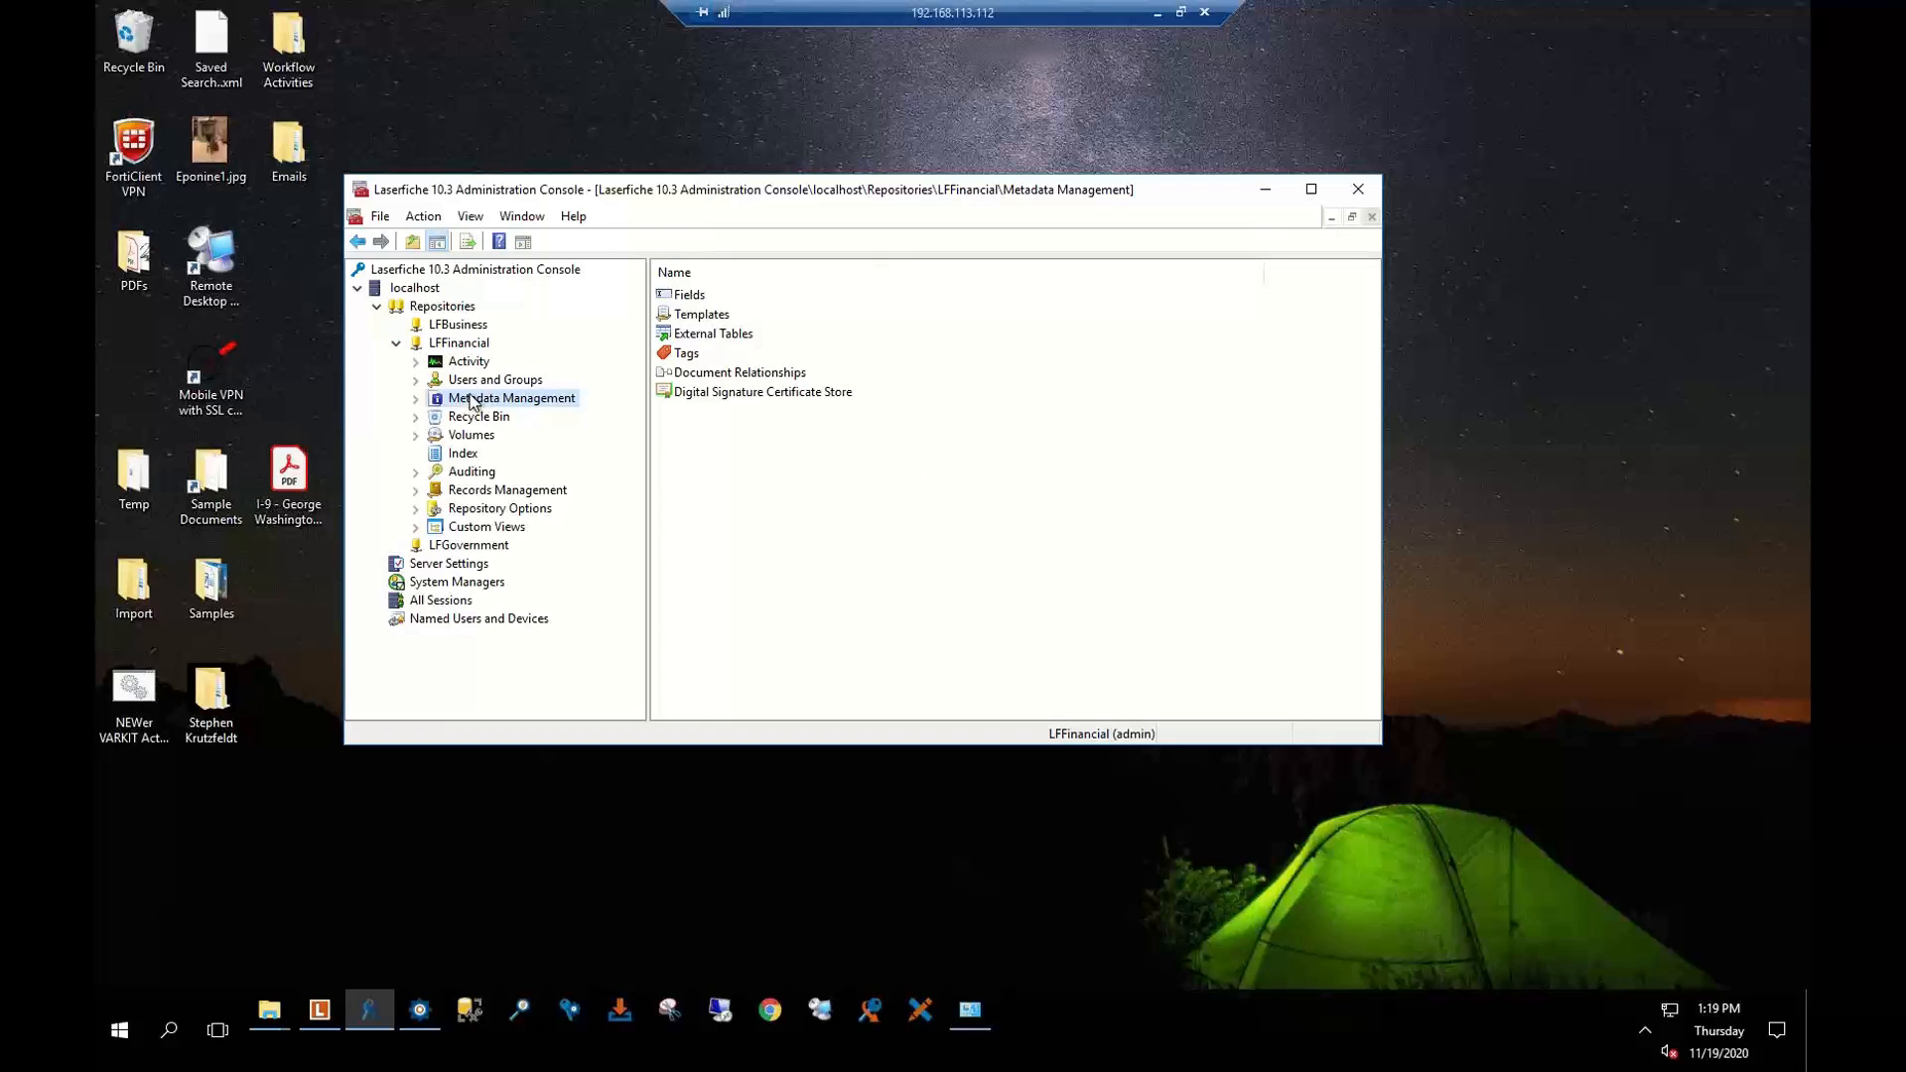
# Open the Templates list and inspect the AR - Invoice template's properties
pyautogui.click(702, 316)
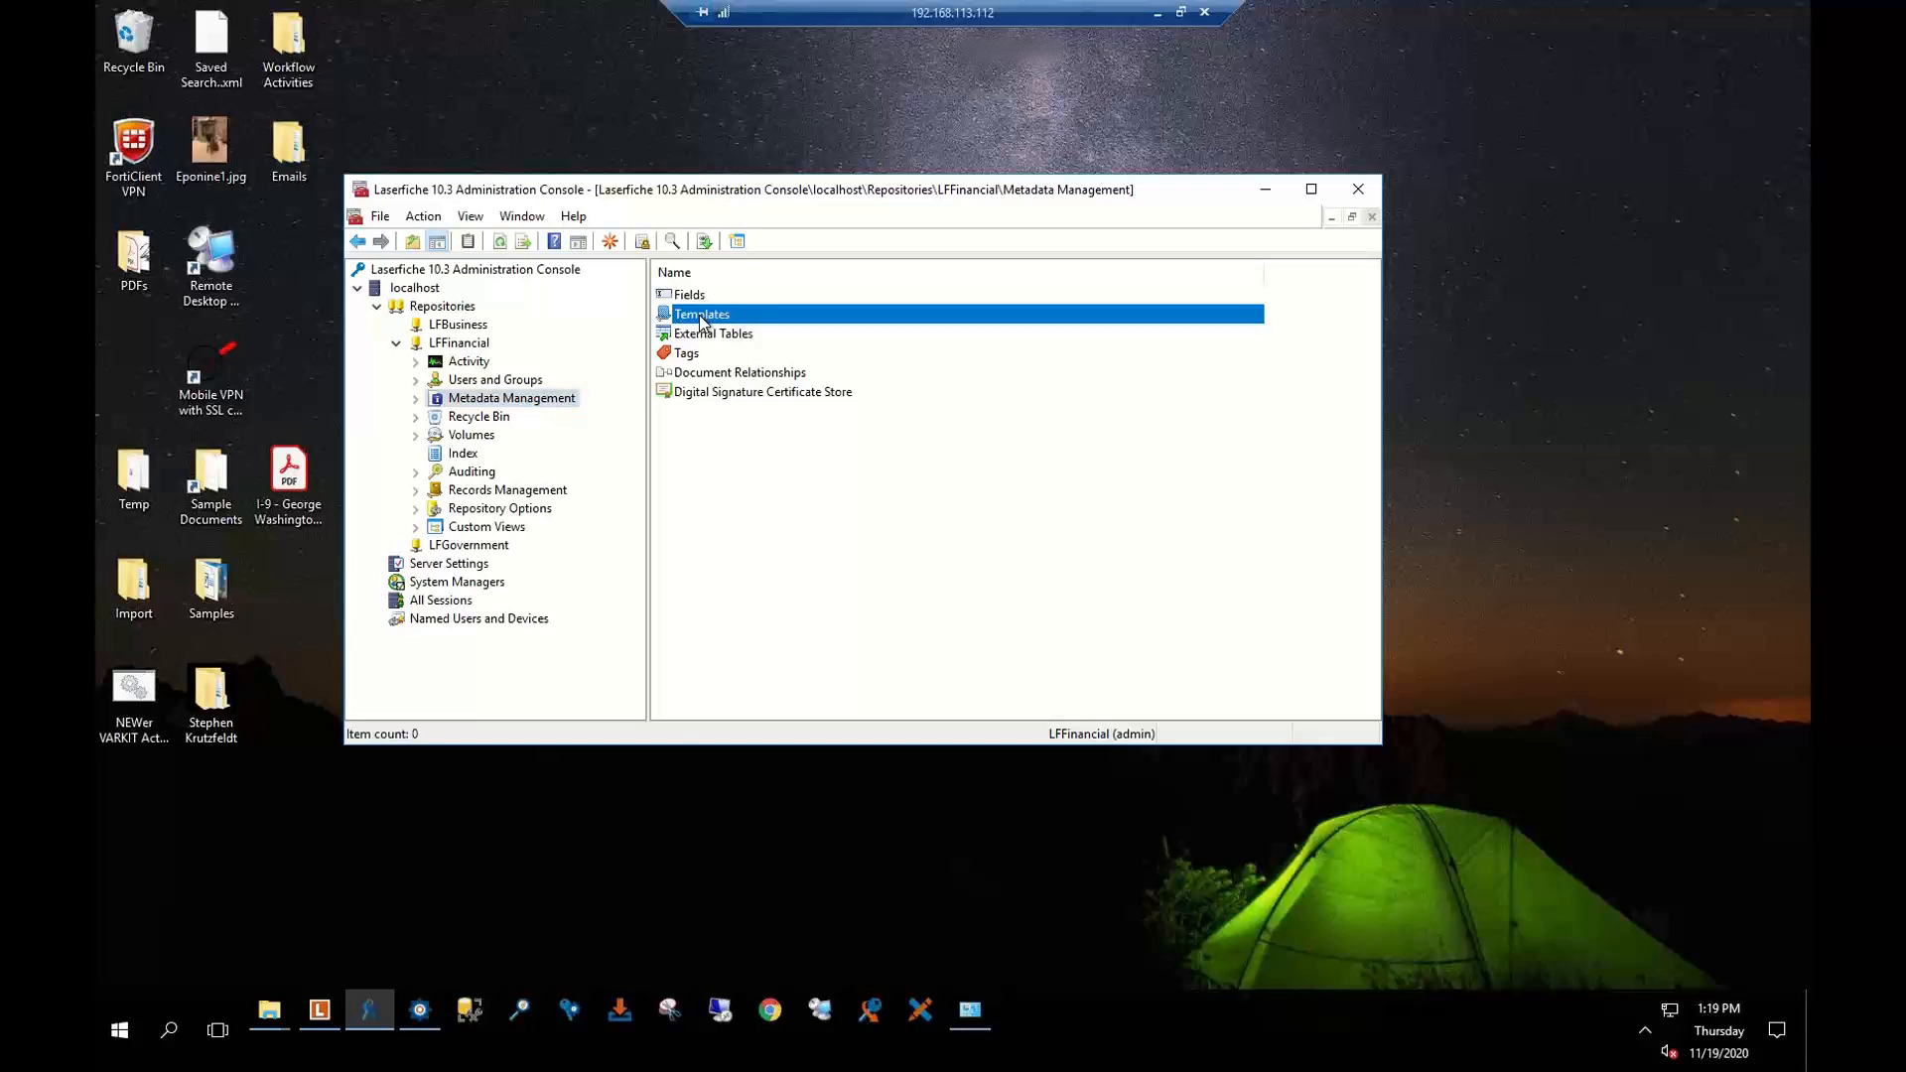
pyautogui.click(687, 285)
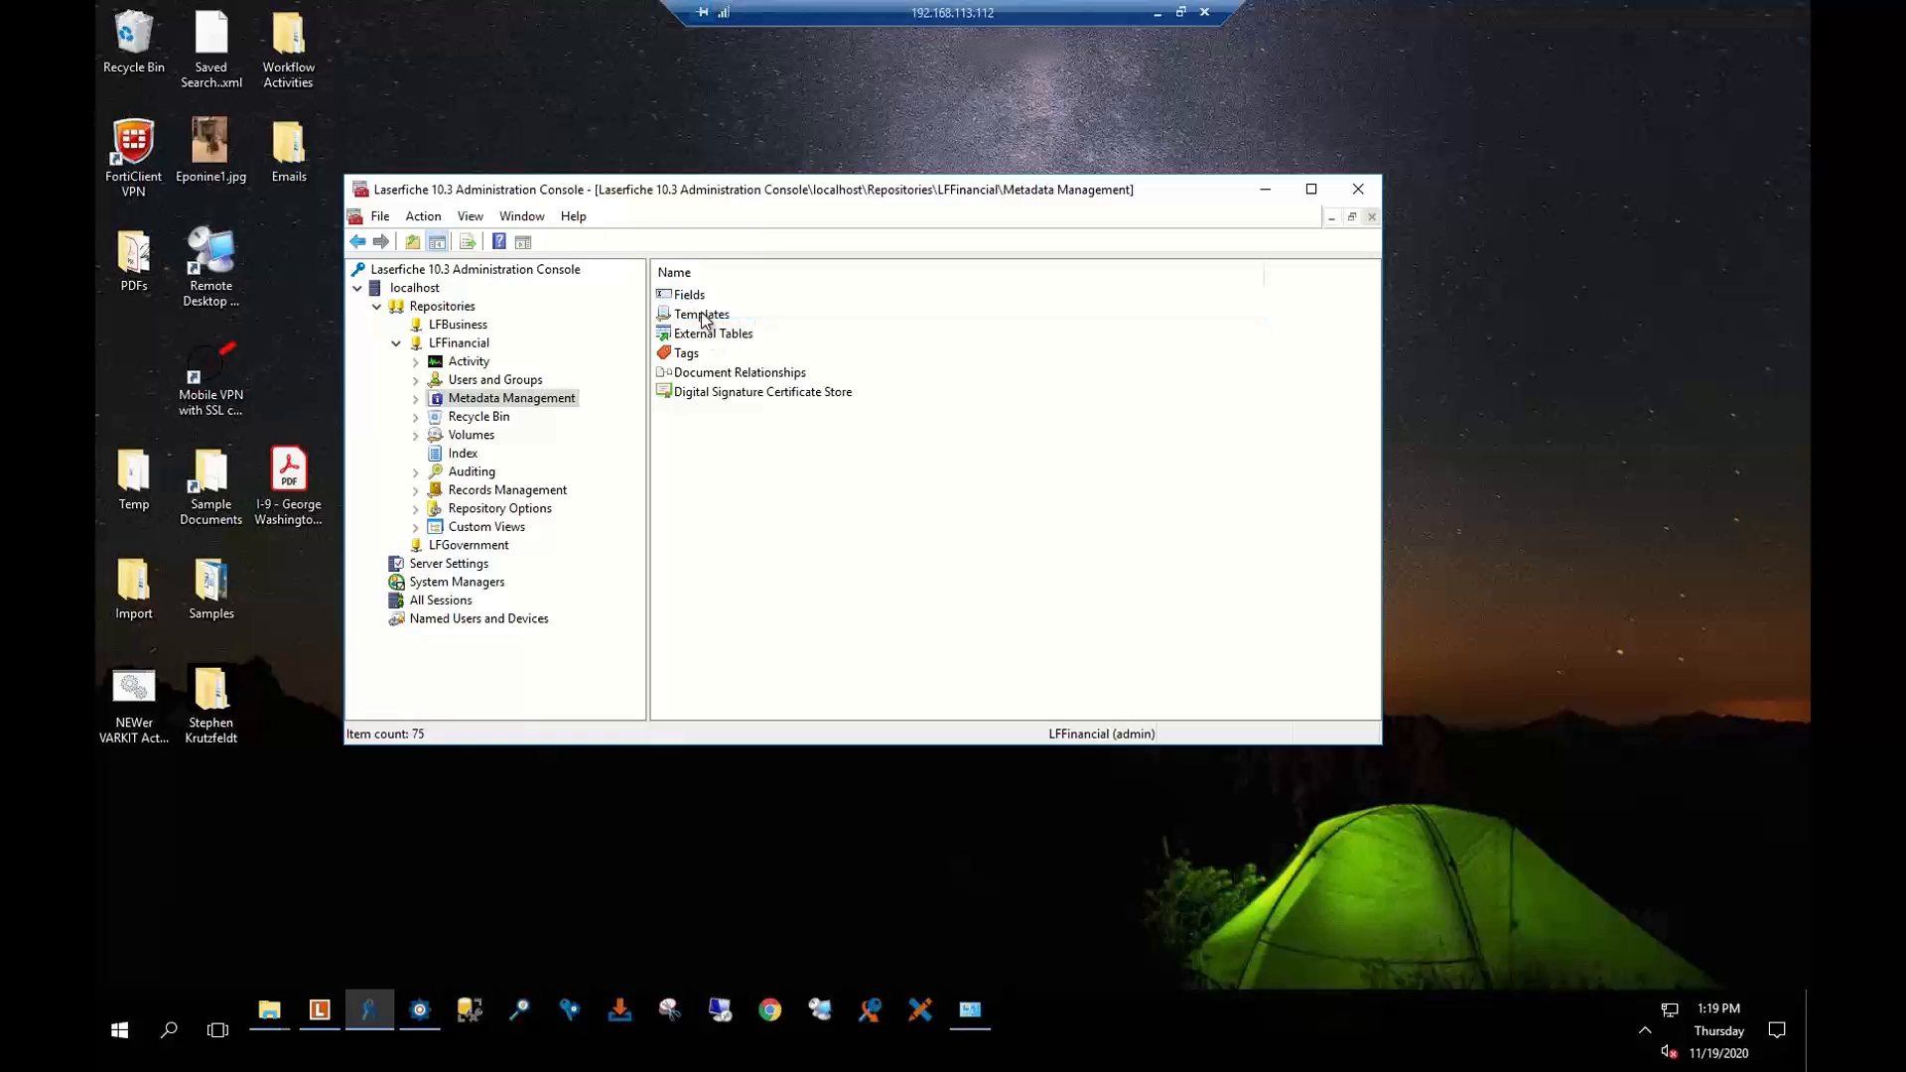
pyautogui.doubleClick(702, 314)
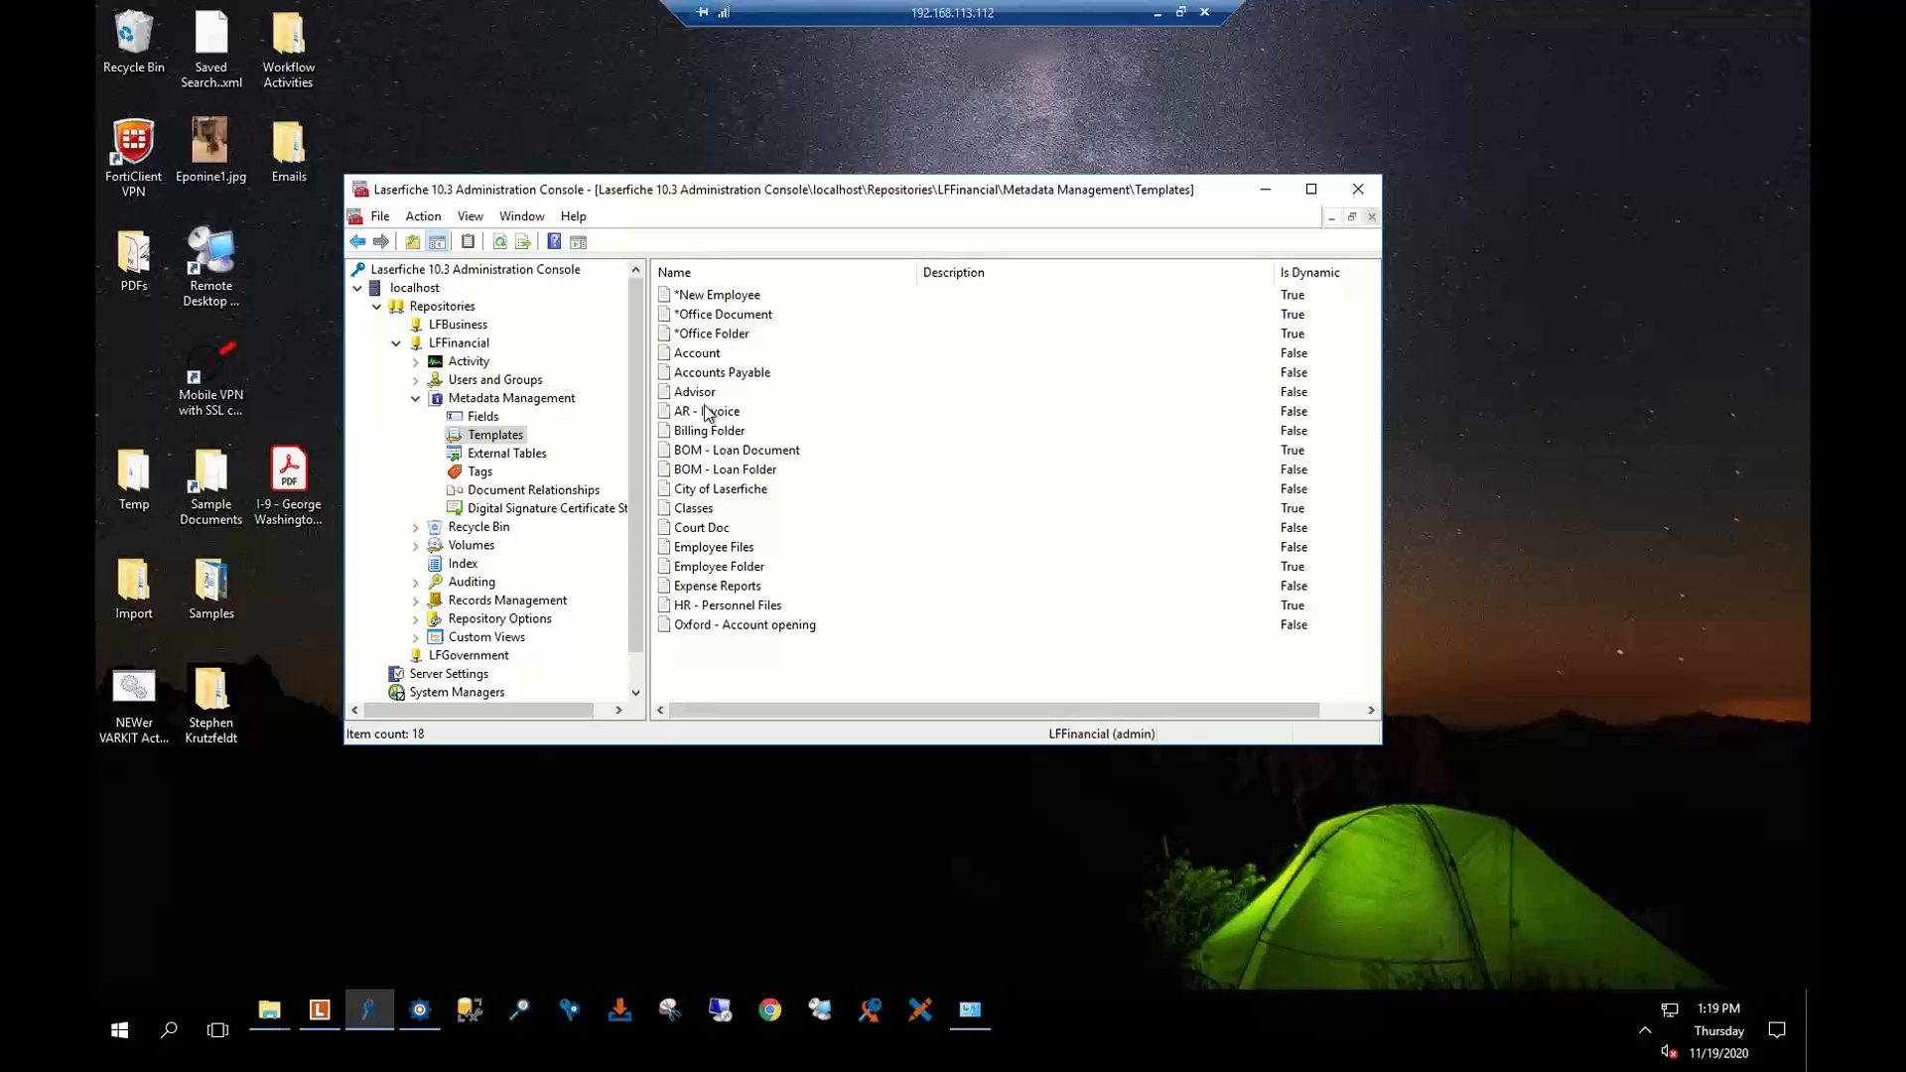
pyautogui.click(707, 413)
pyautogui.doubleClick(705, 411)
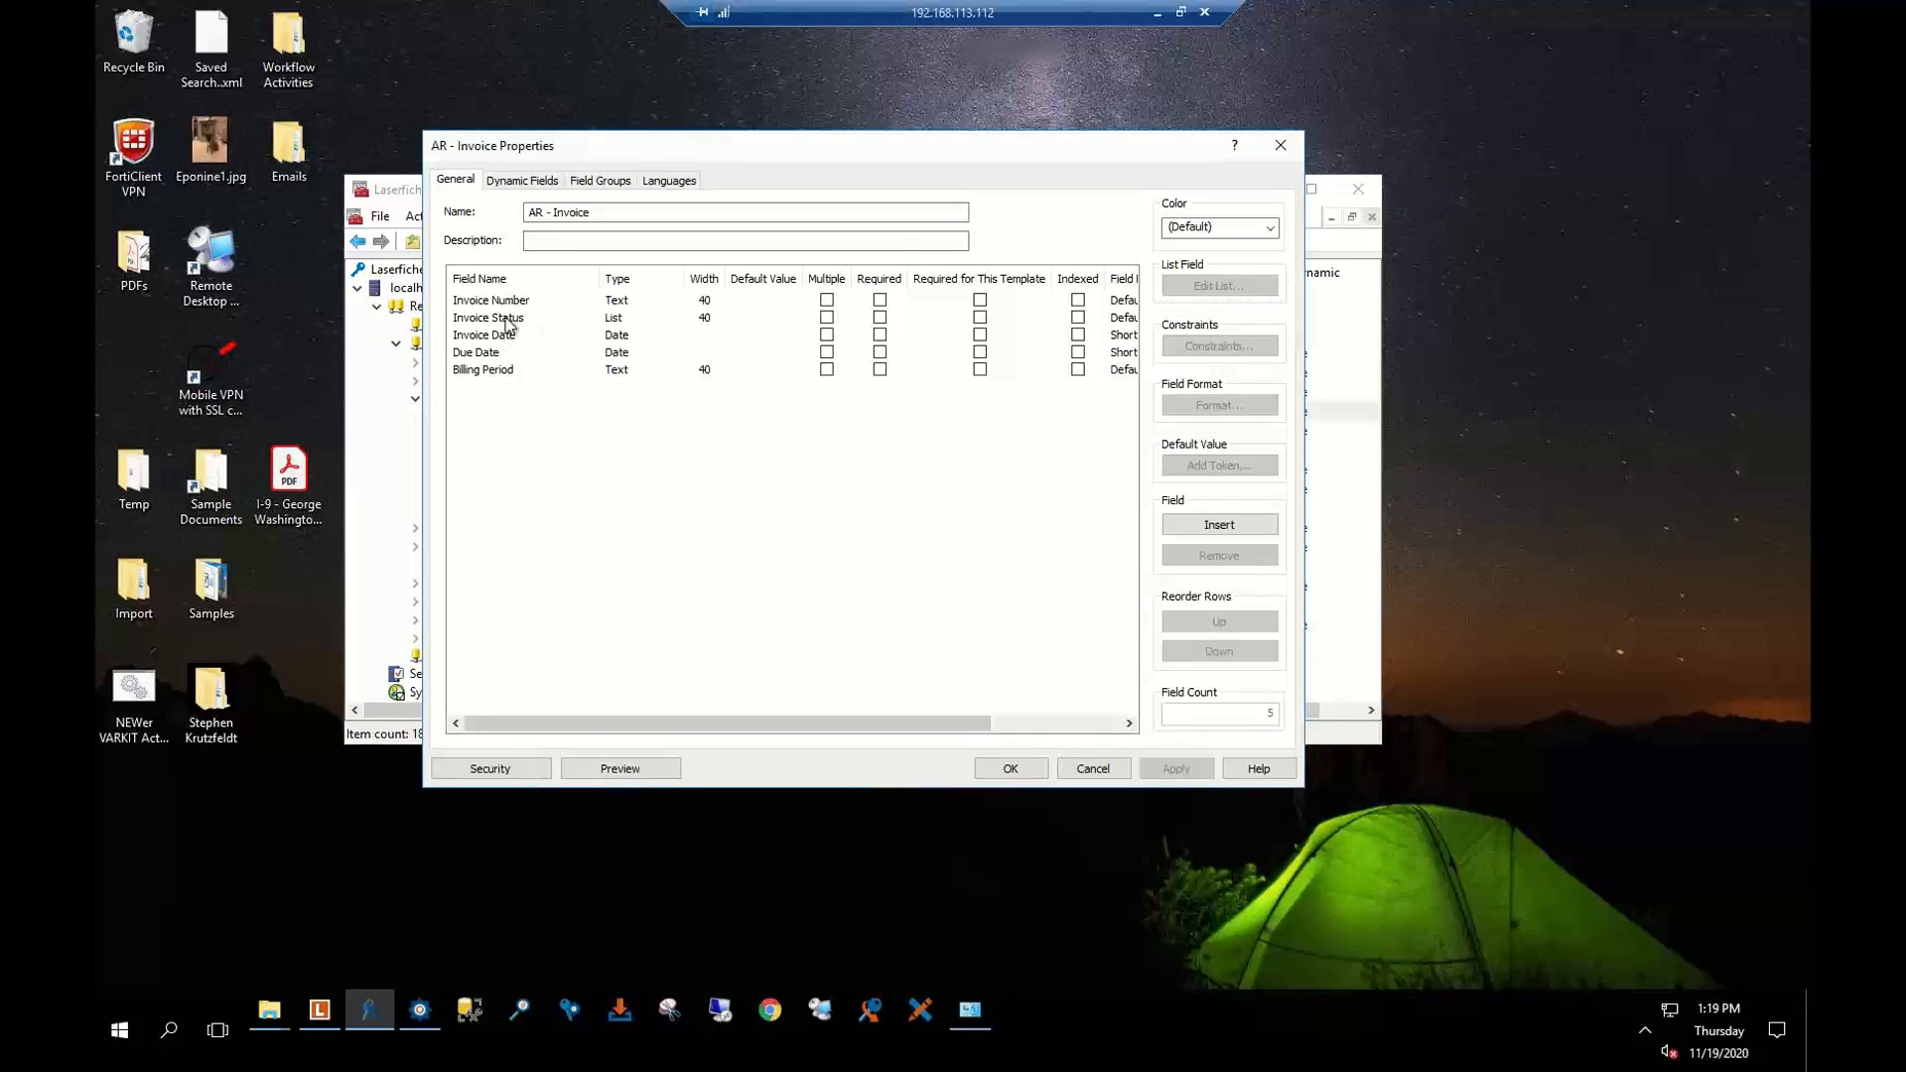
pyautogui.click(1277, 146)
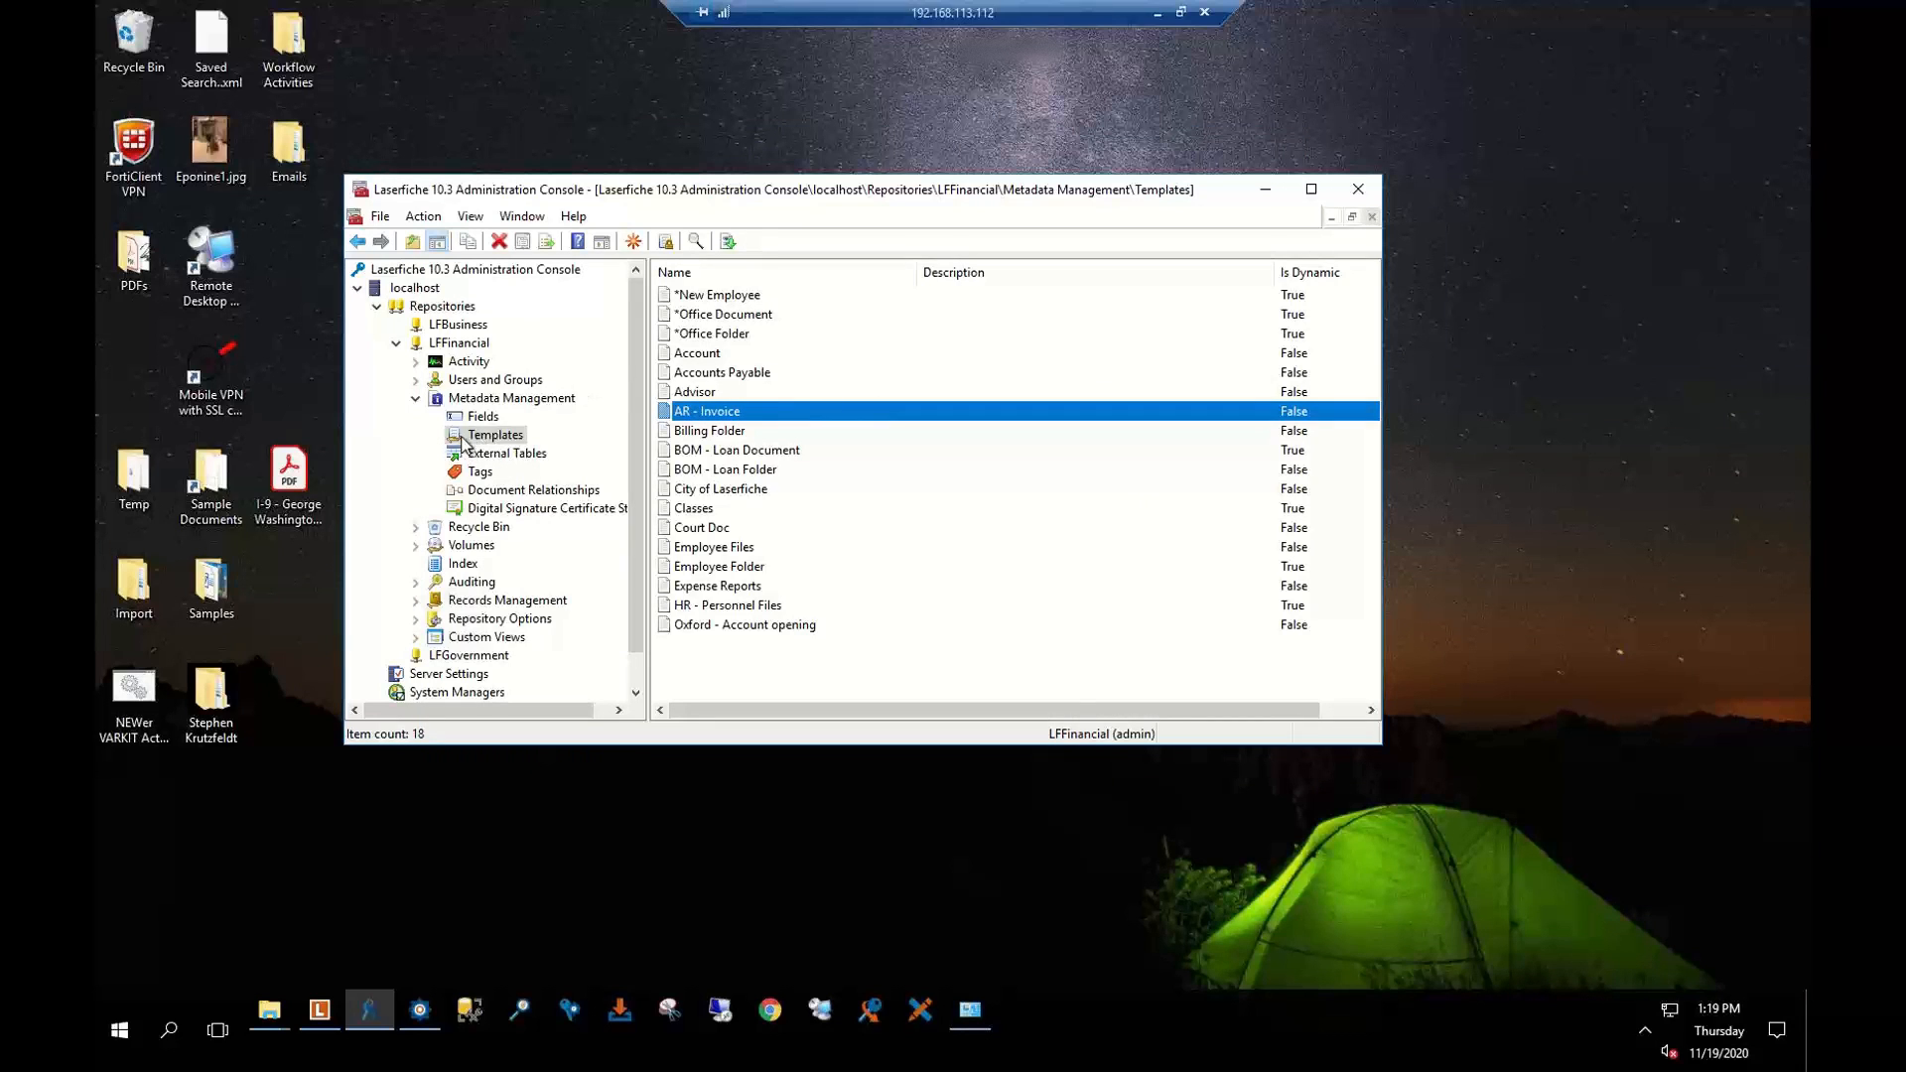
# Show all fields, sort them by Name, and select the Invoice Number field
pyautogui.click(482, 417)
pyautogui.scroll(-6, 784, 467)
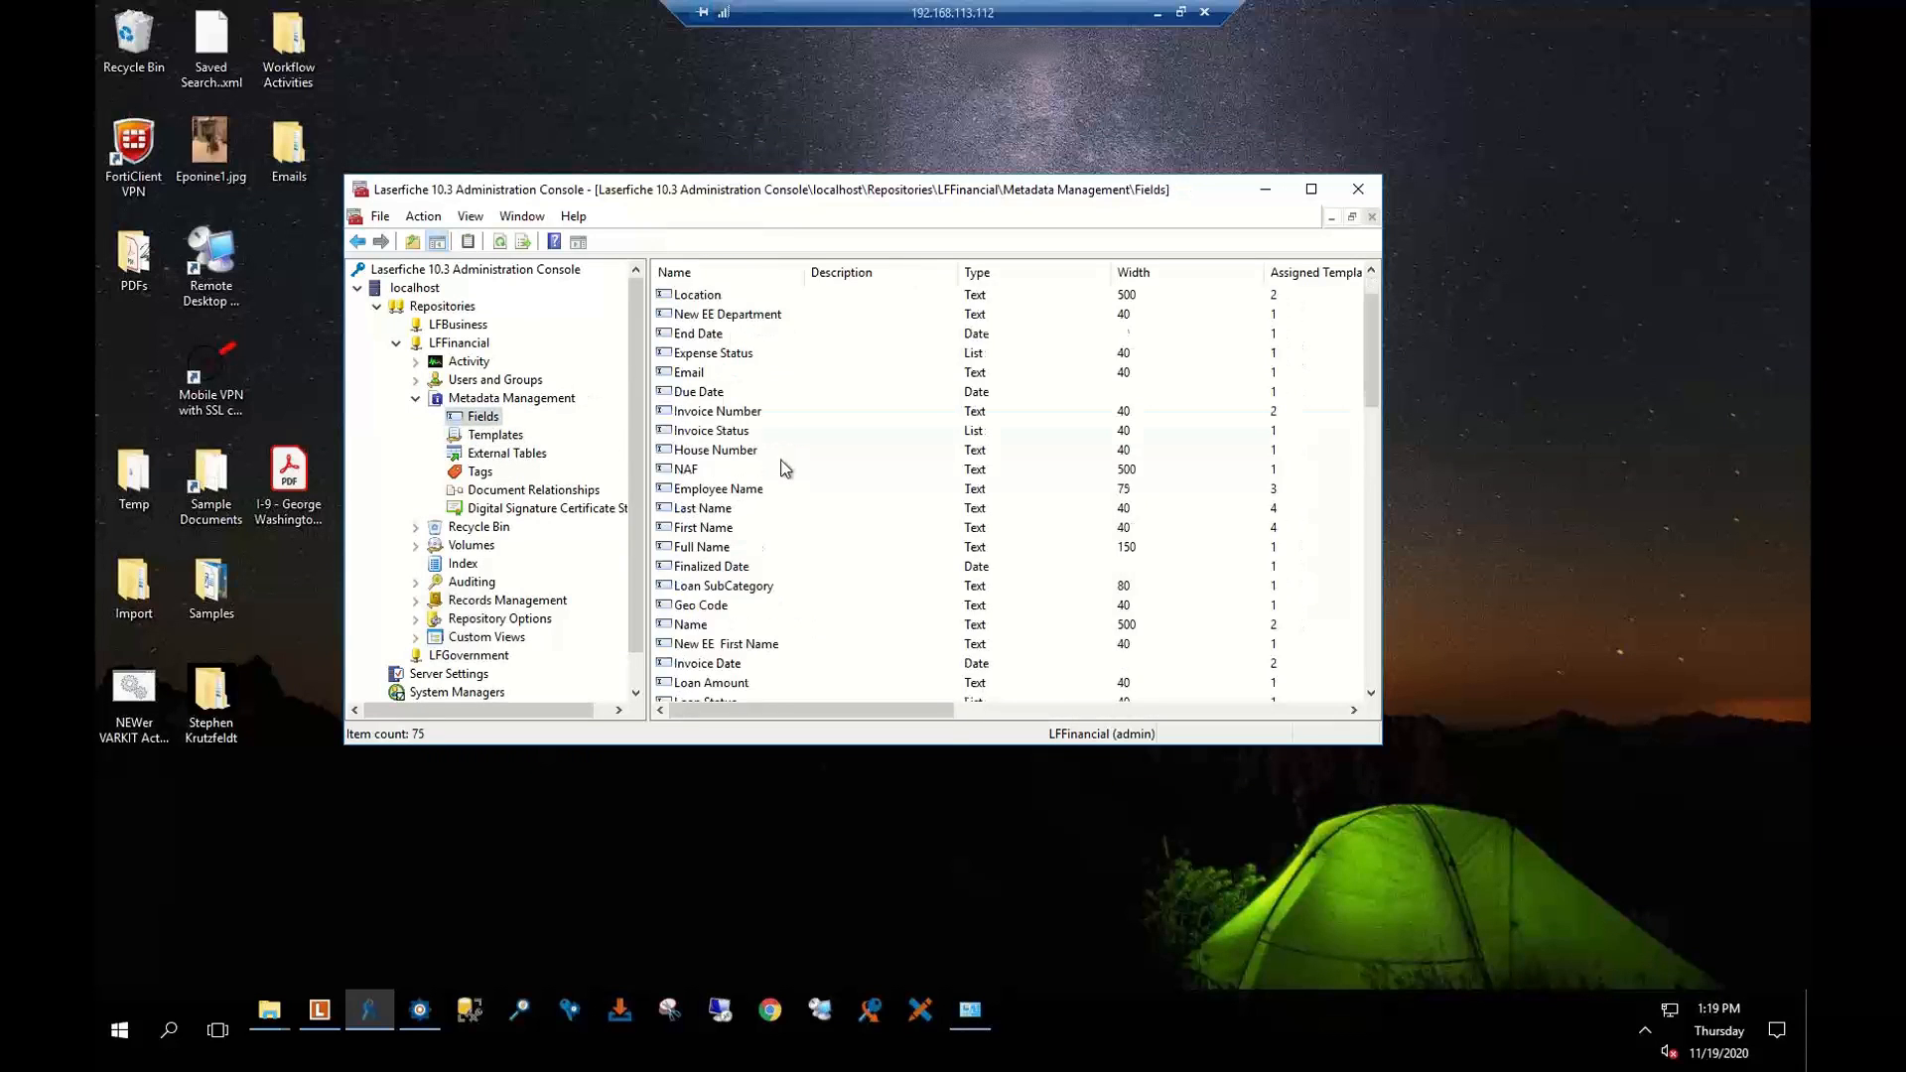
pyautogui.click(725, 435)
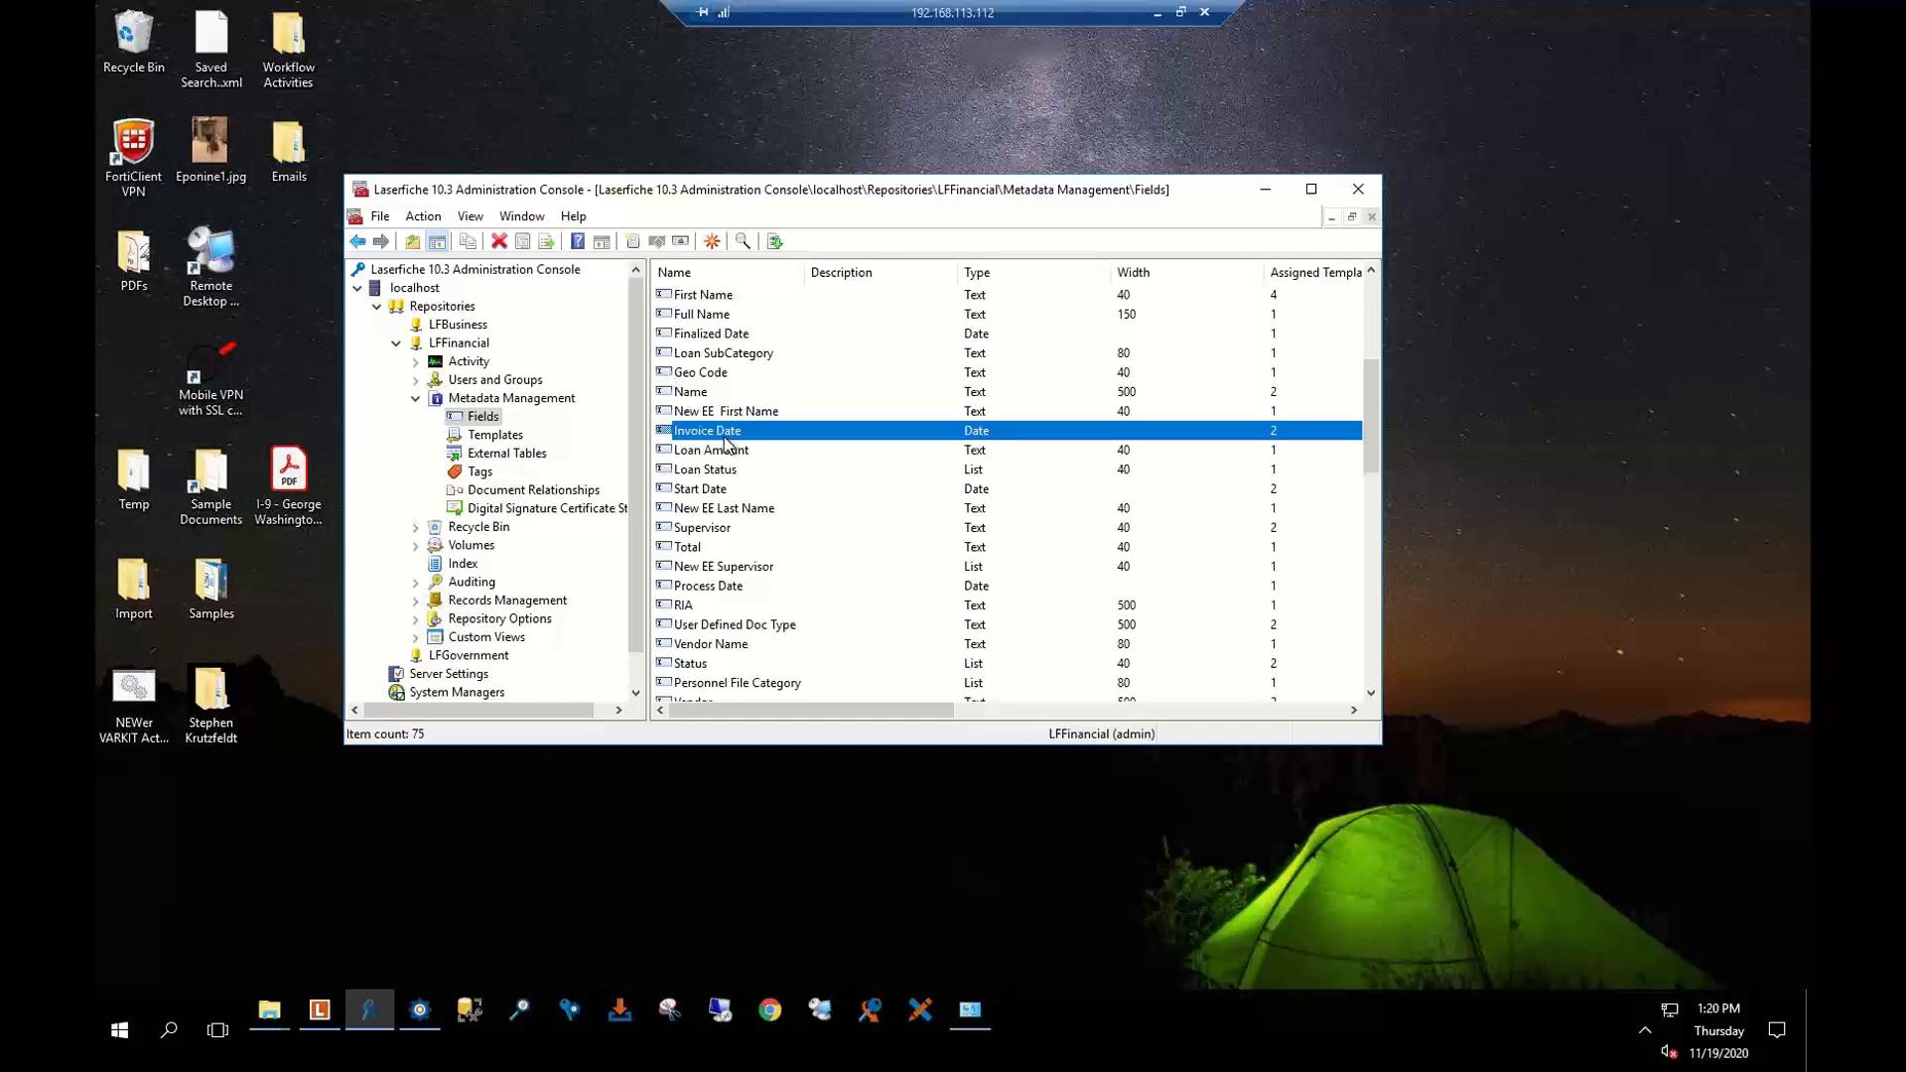
pyautogui.scroll(-5, 729, 442)
pyautogui.scroll(4, 730, 442)
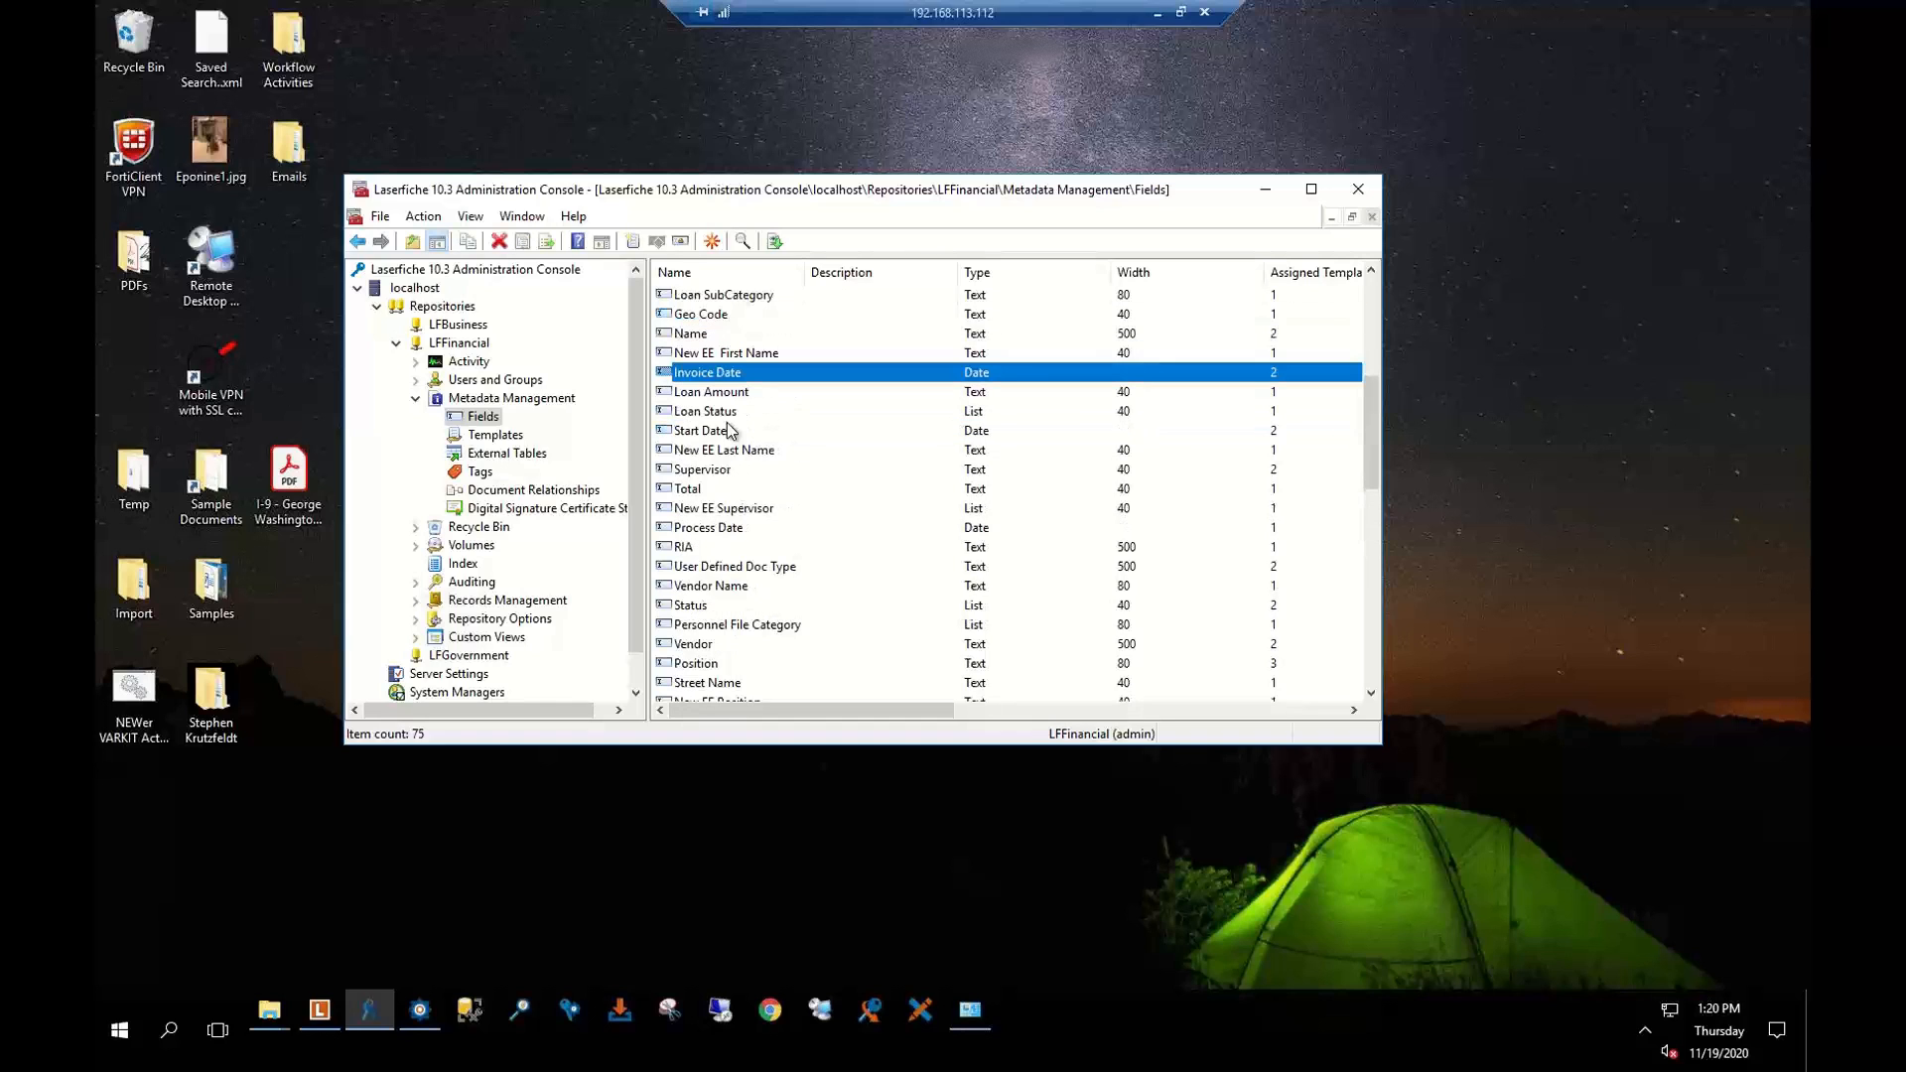
pyautogui.scroll(6, 745, 388)
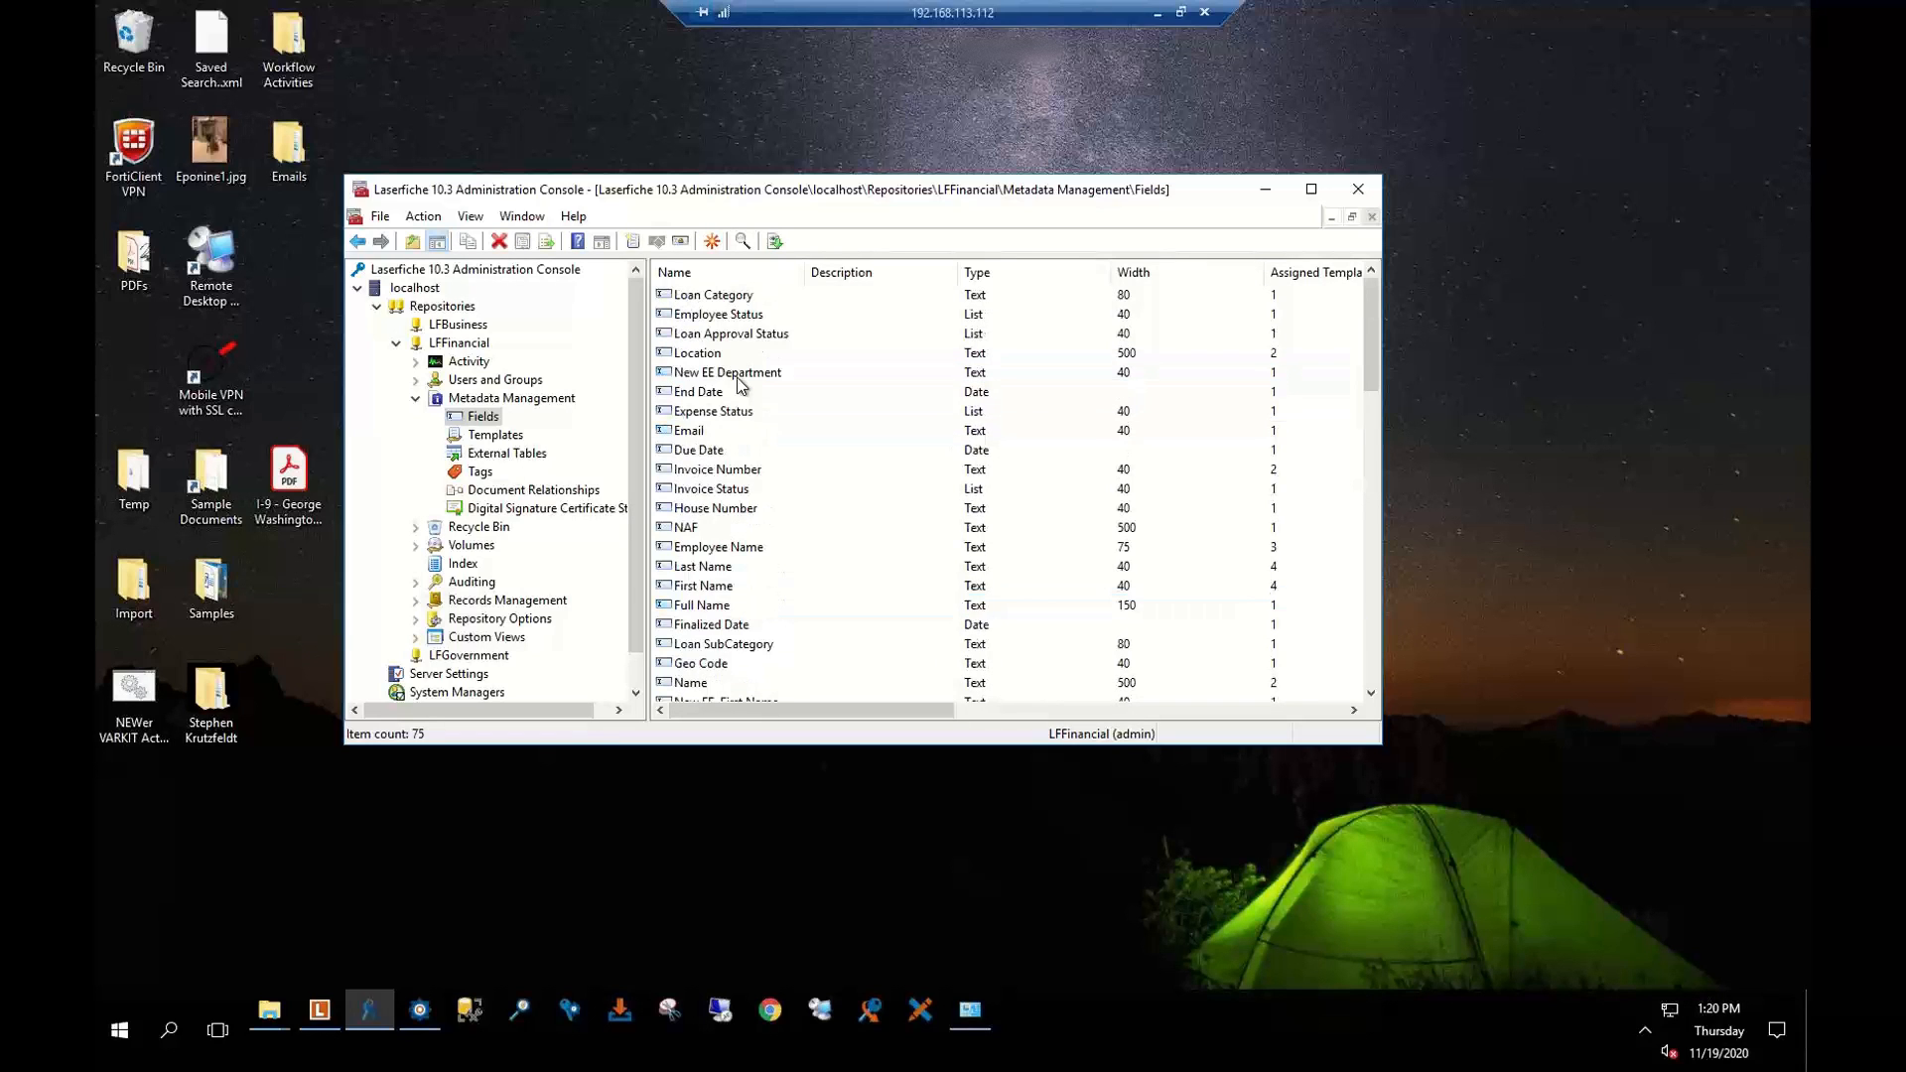
pyautogui.click(723, 277)
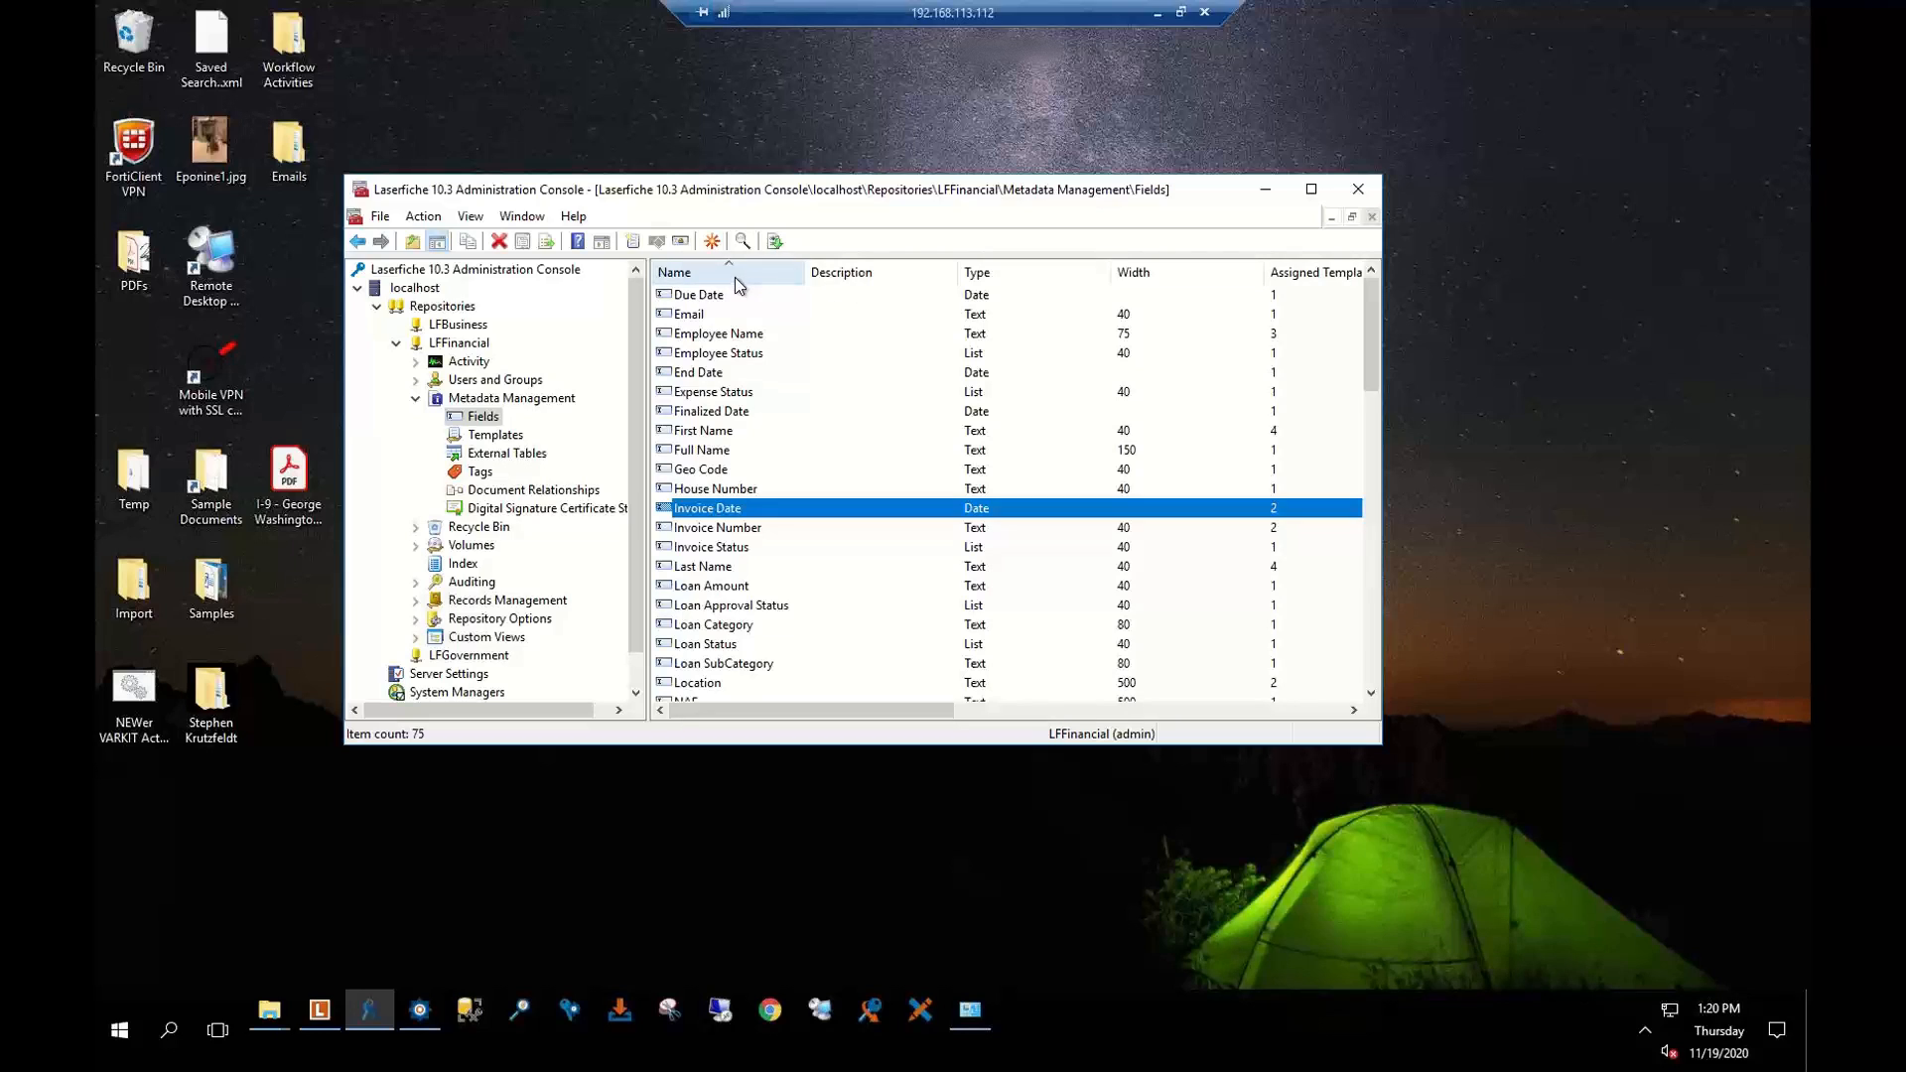
pyautogui.click(713, 528)
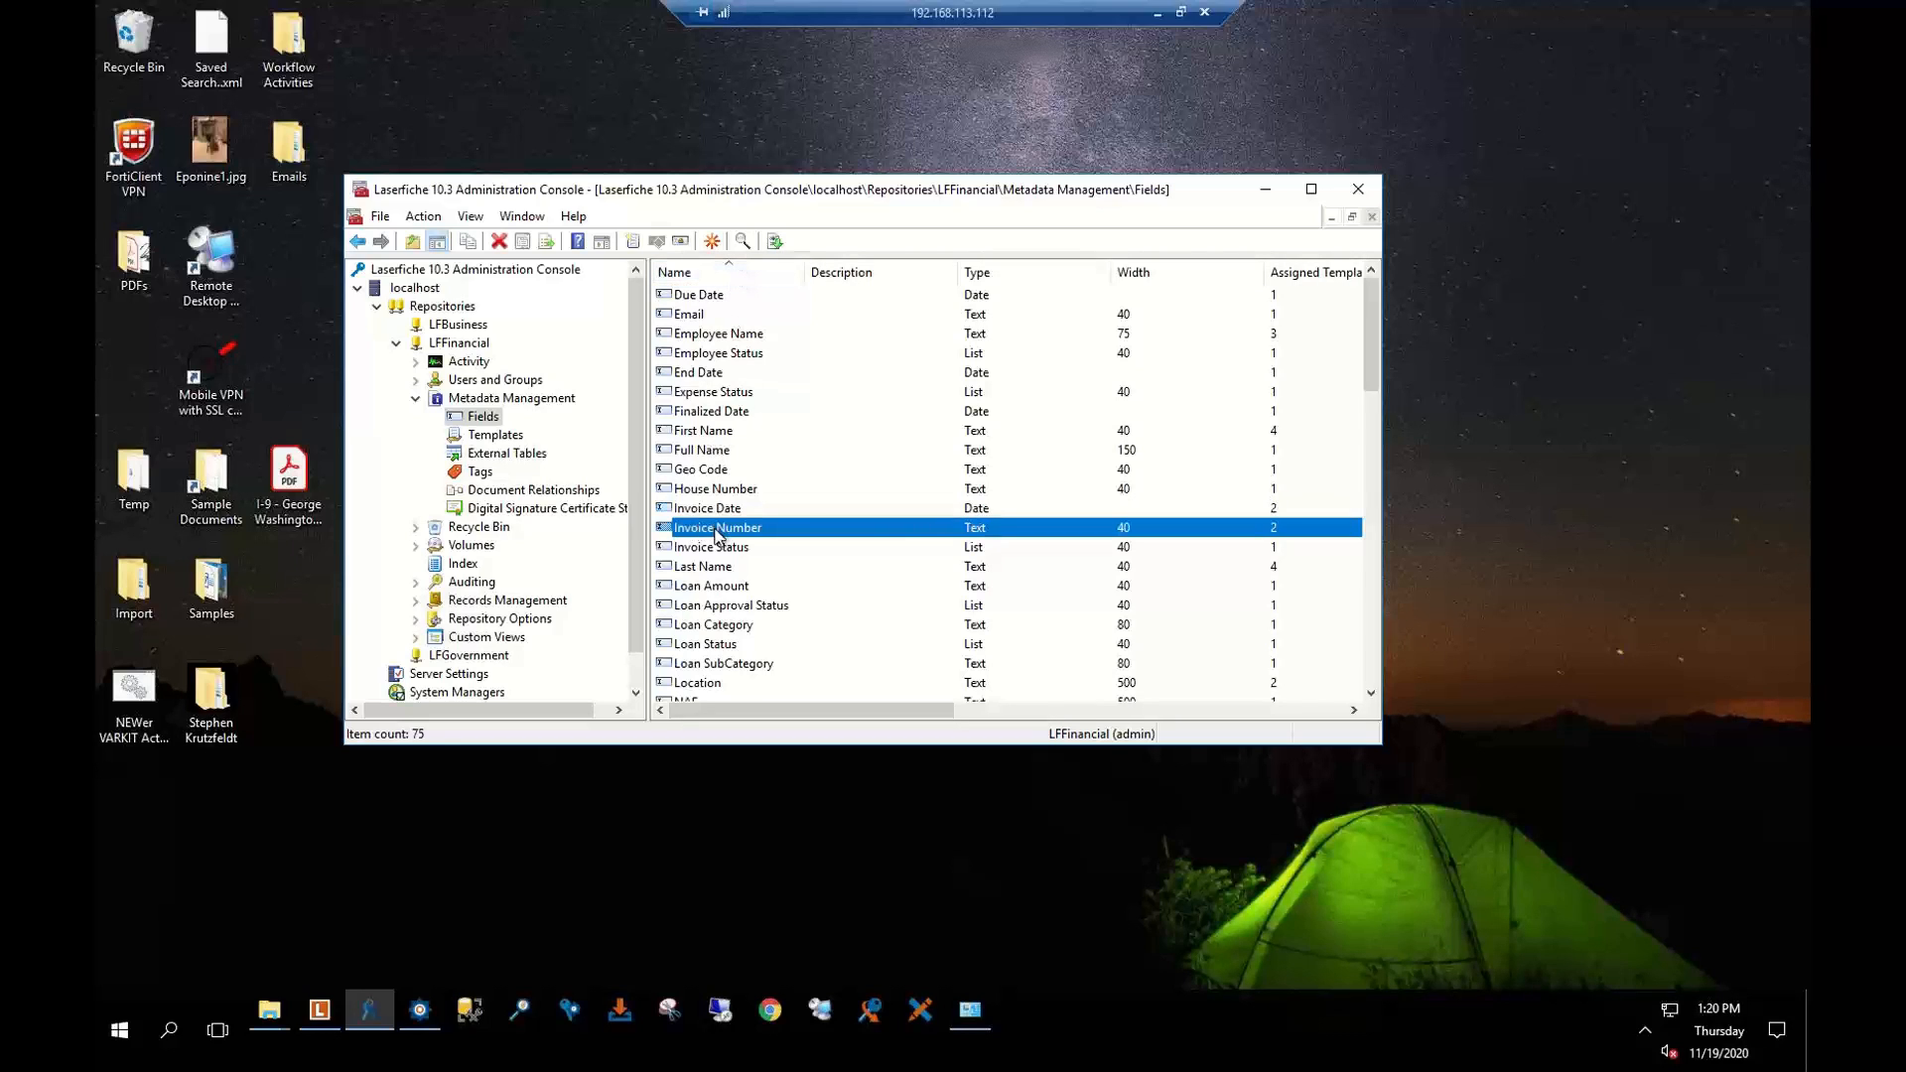
# Open Invoice Date's properties, keep its type as Date, and bring up its Security settings
pyautogui.doubleClick(712, 509)
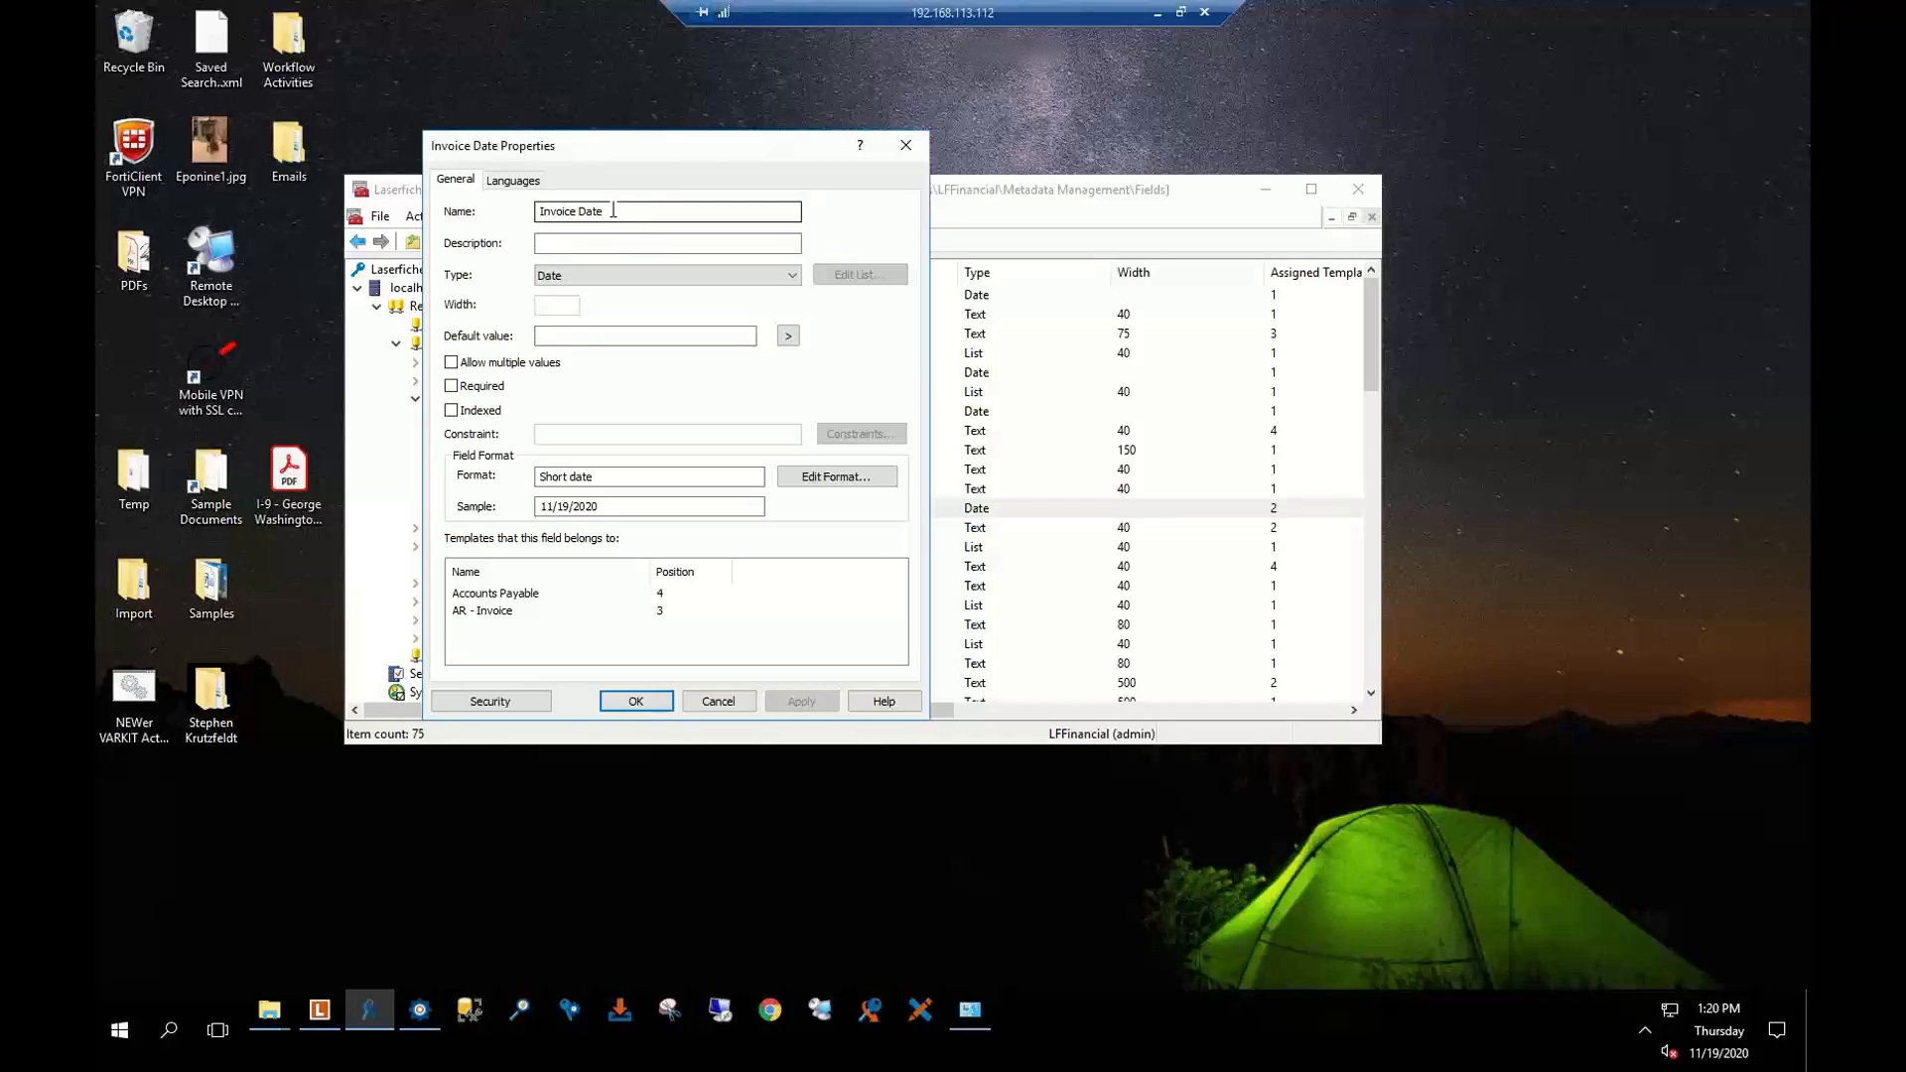
pyautogui.click(794, 276)
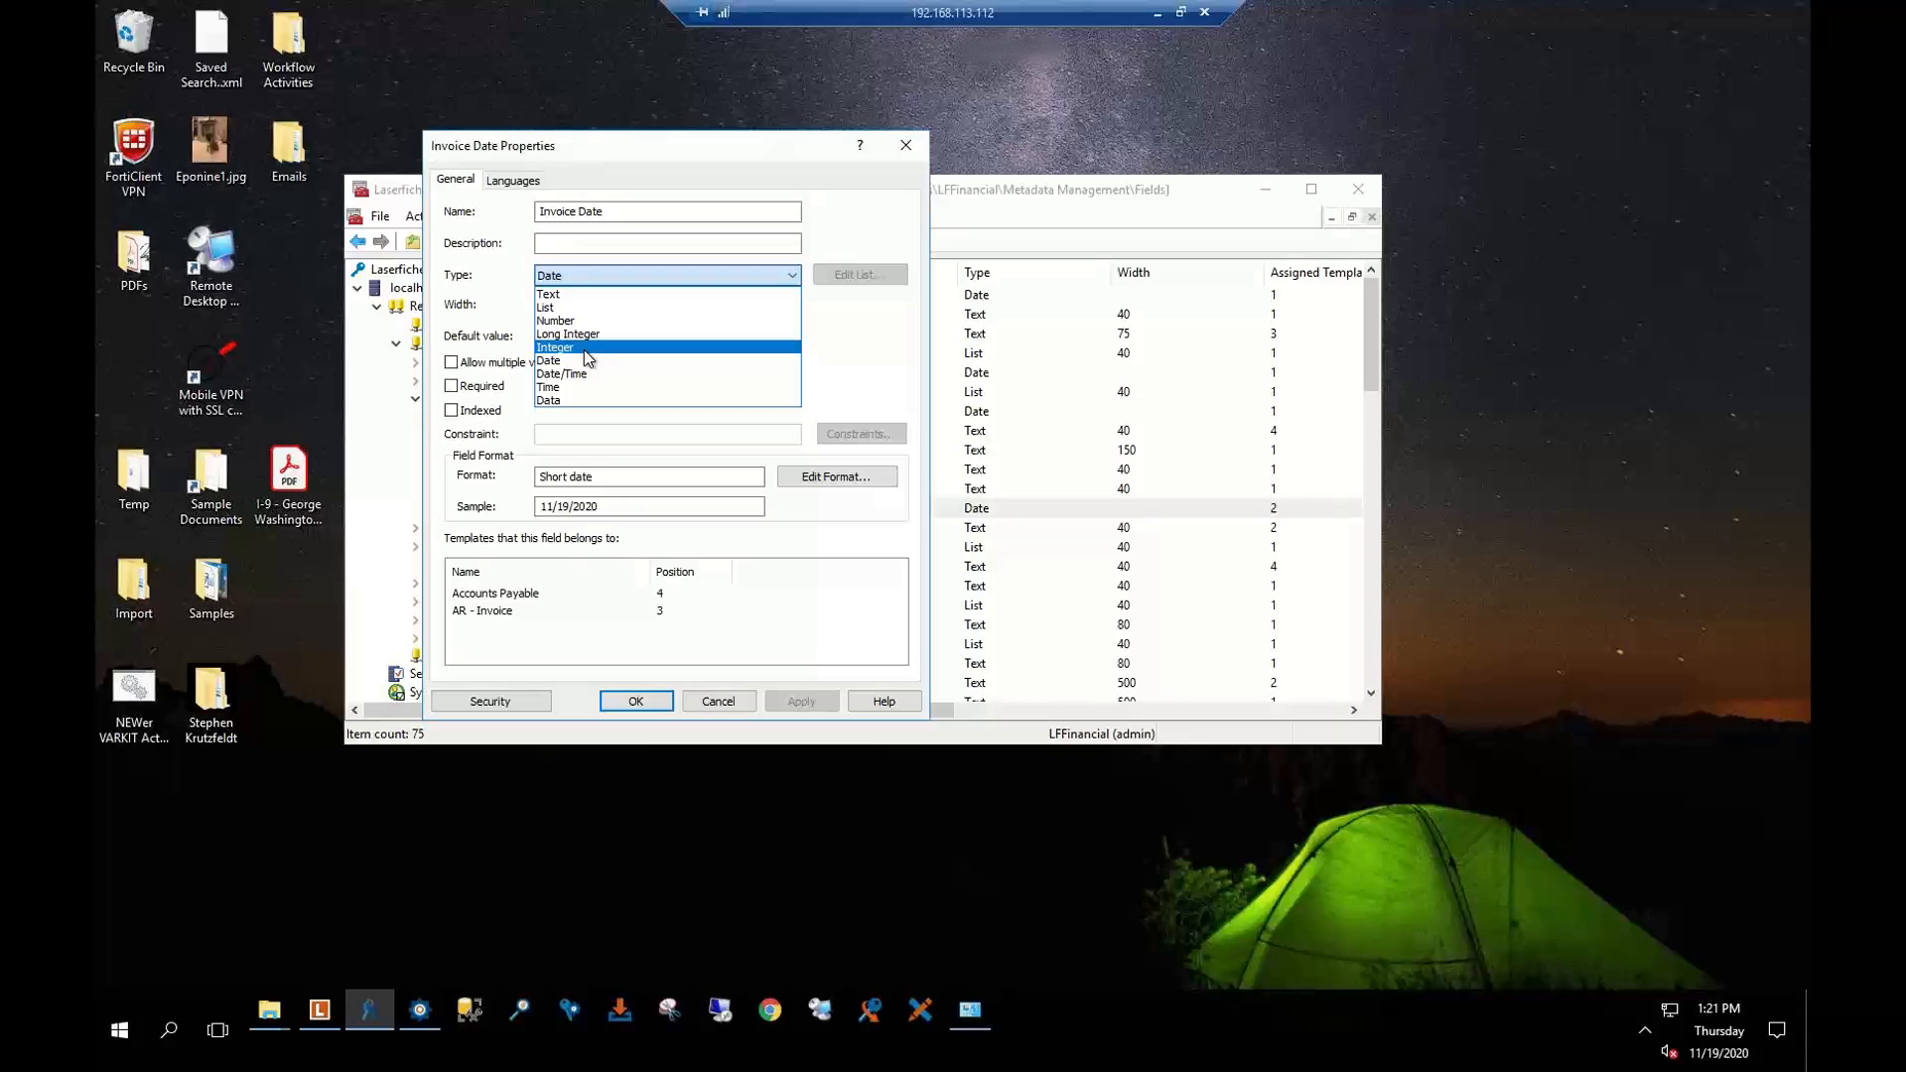
pyautogui.click(848, 222)
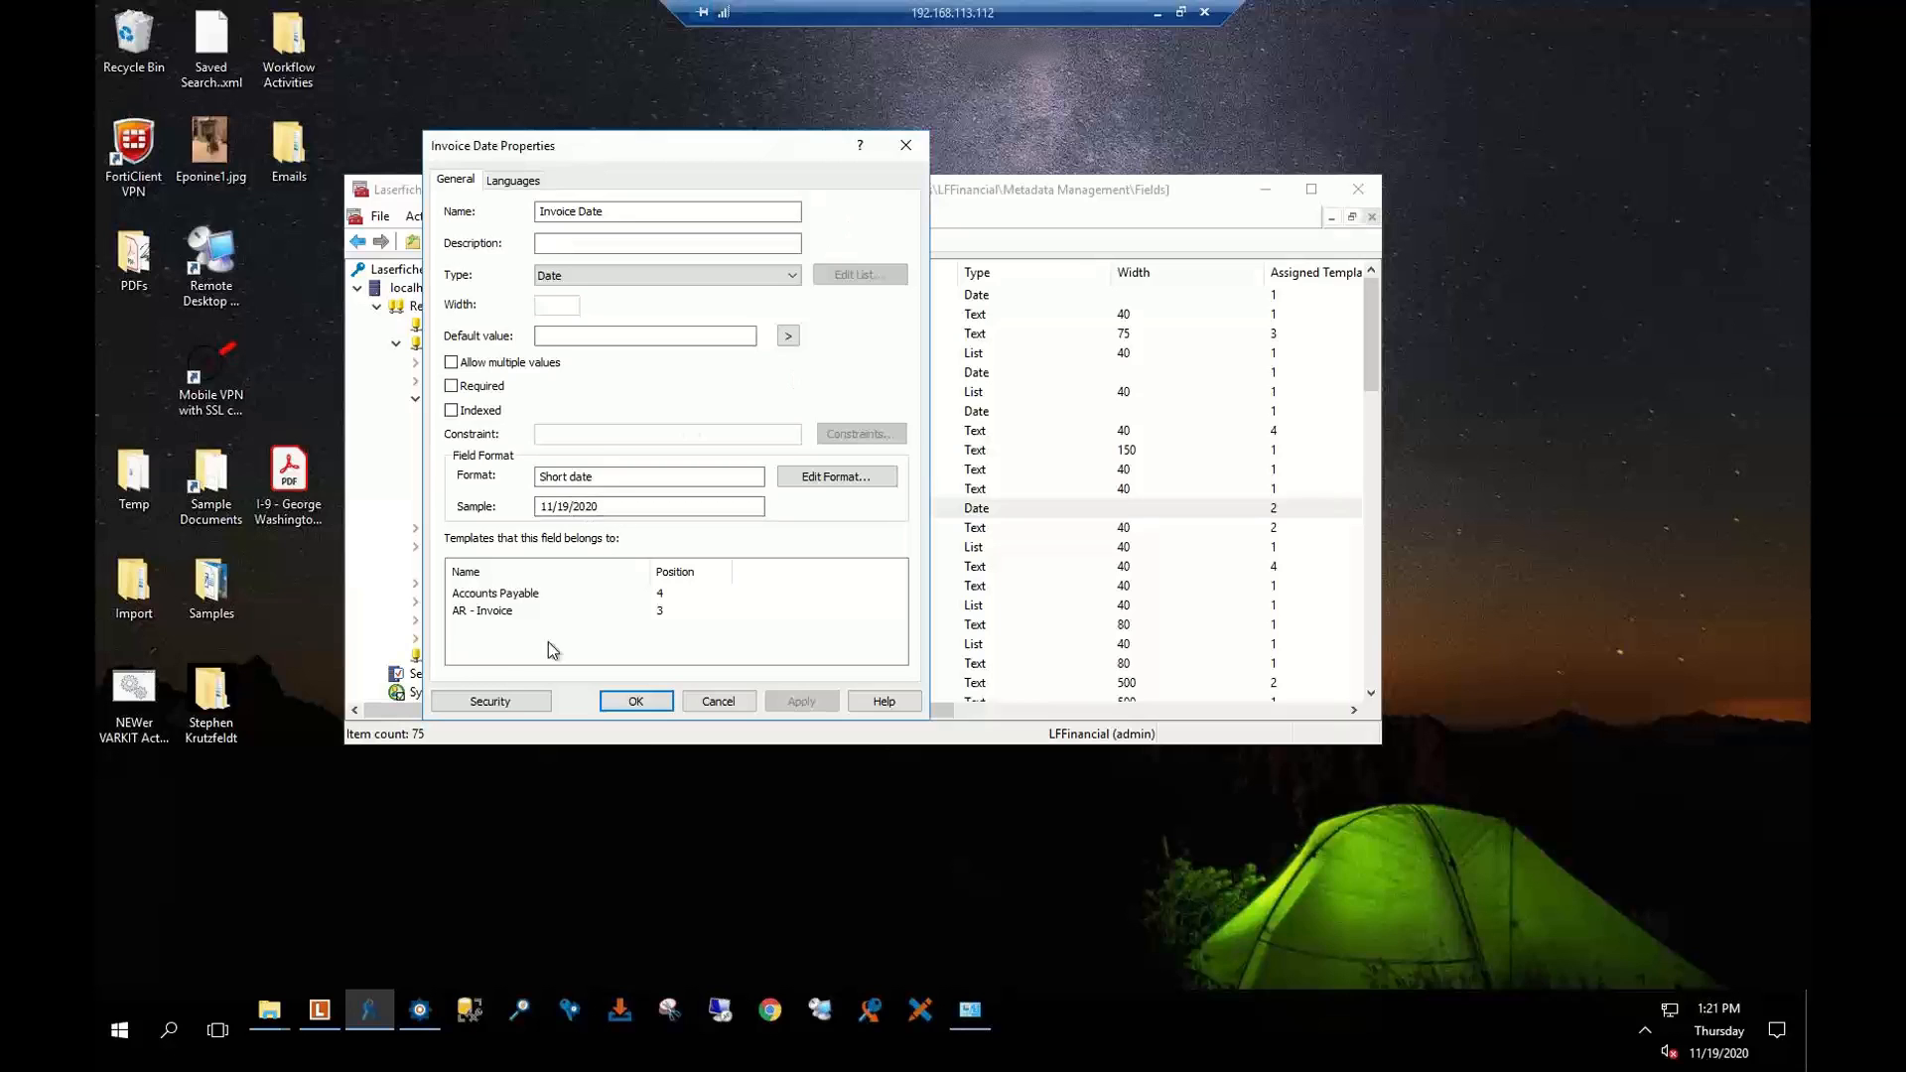
pyautogui.click(513, 696)
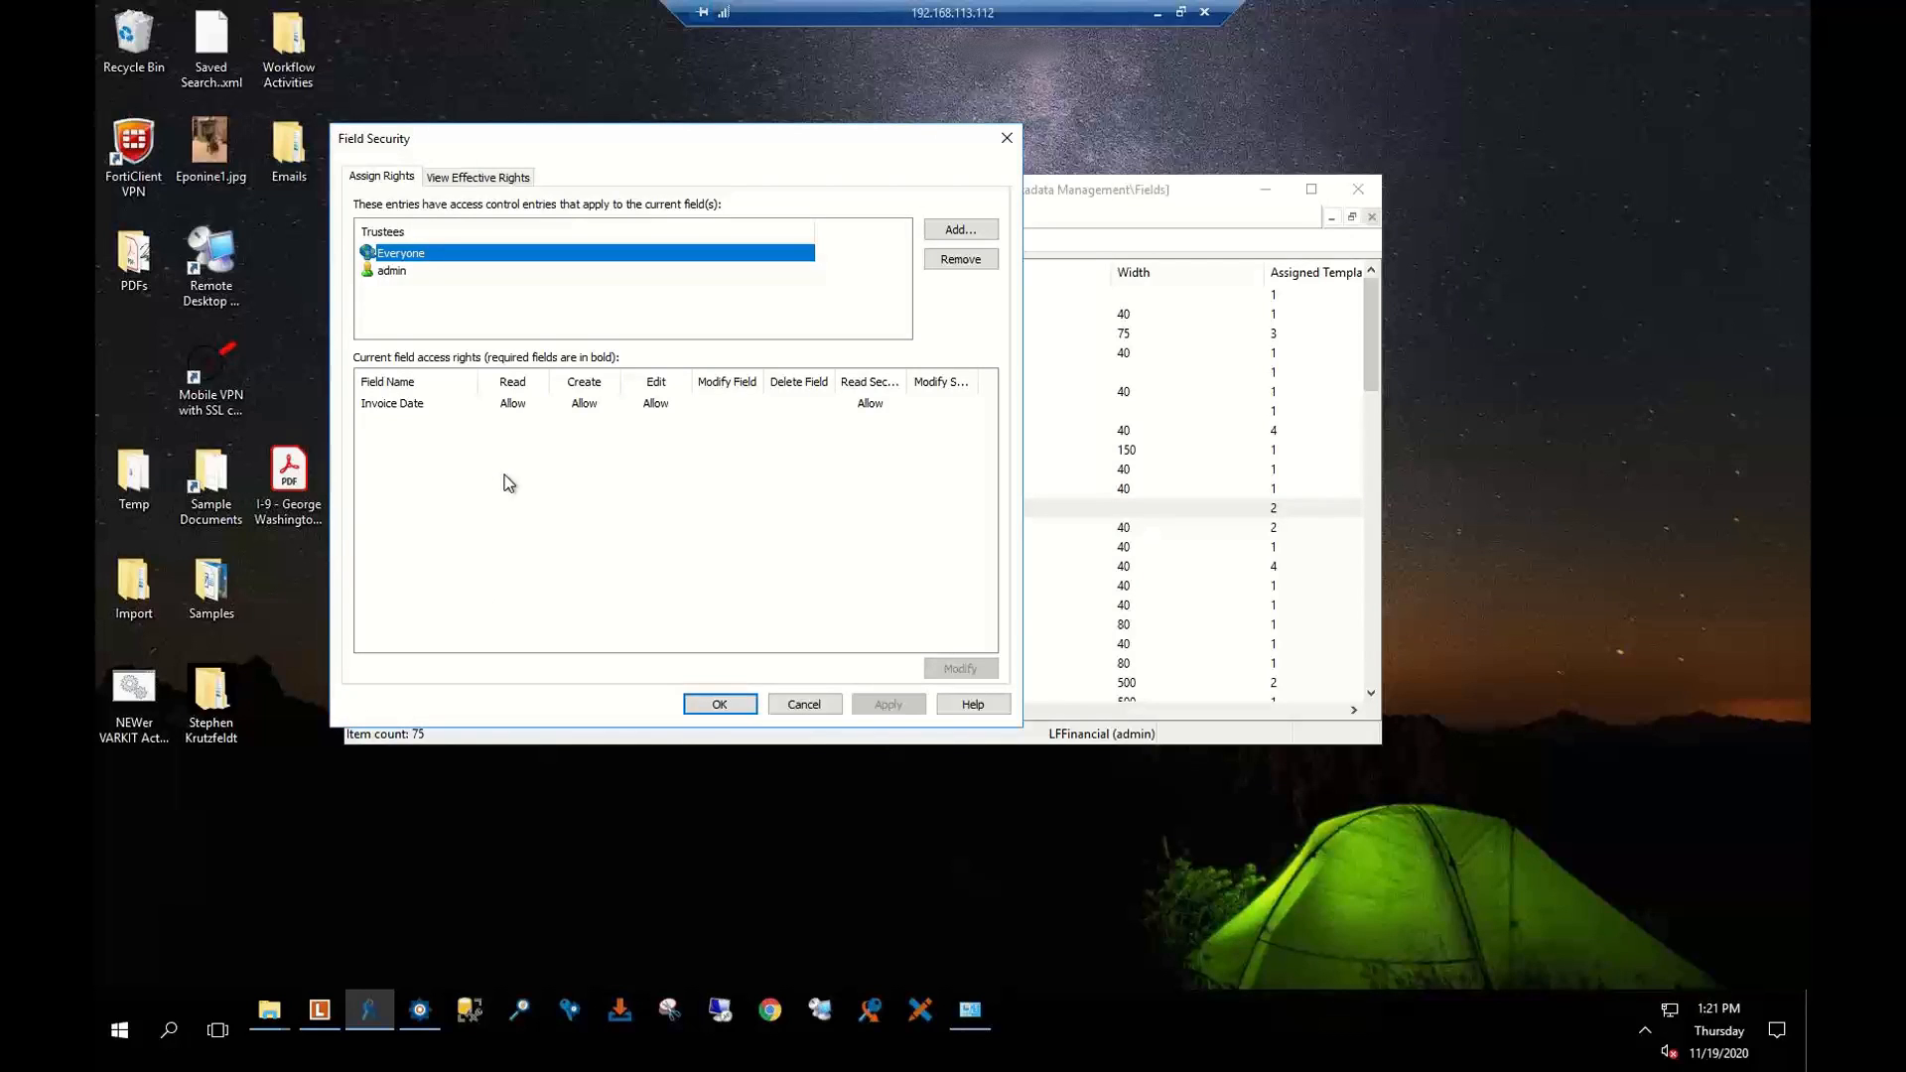
# Add the wf trustee to the Invoice Date field security
pyautogui.click(413, 274)
pyautogui.click(959, 229)
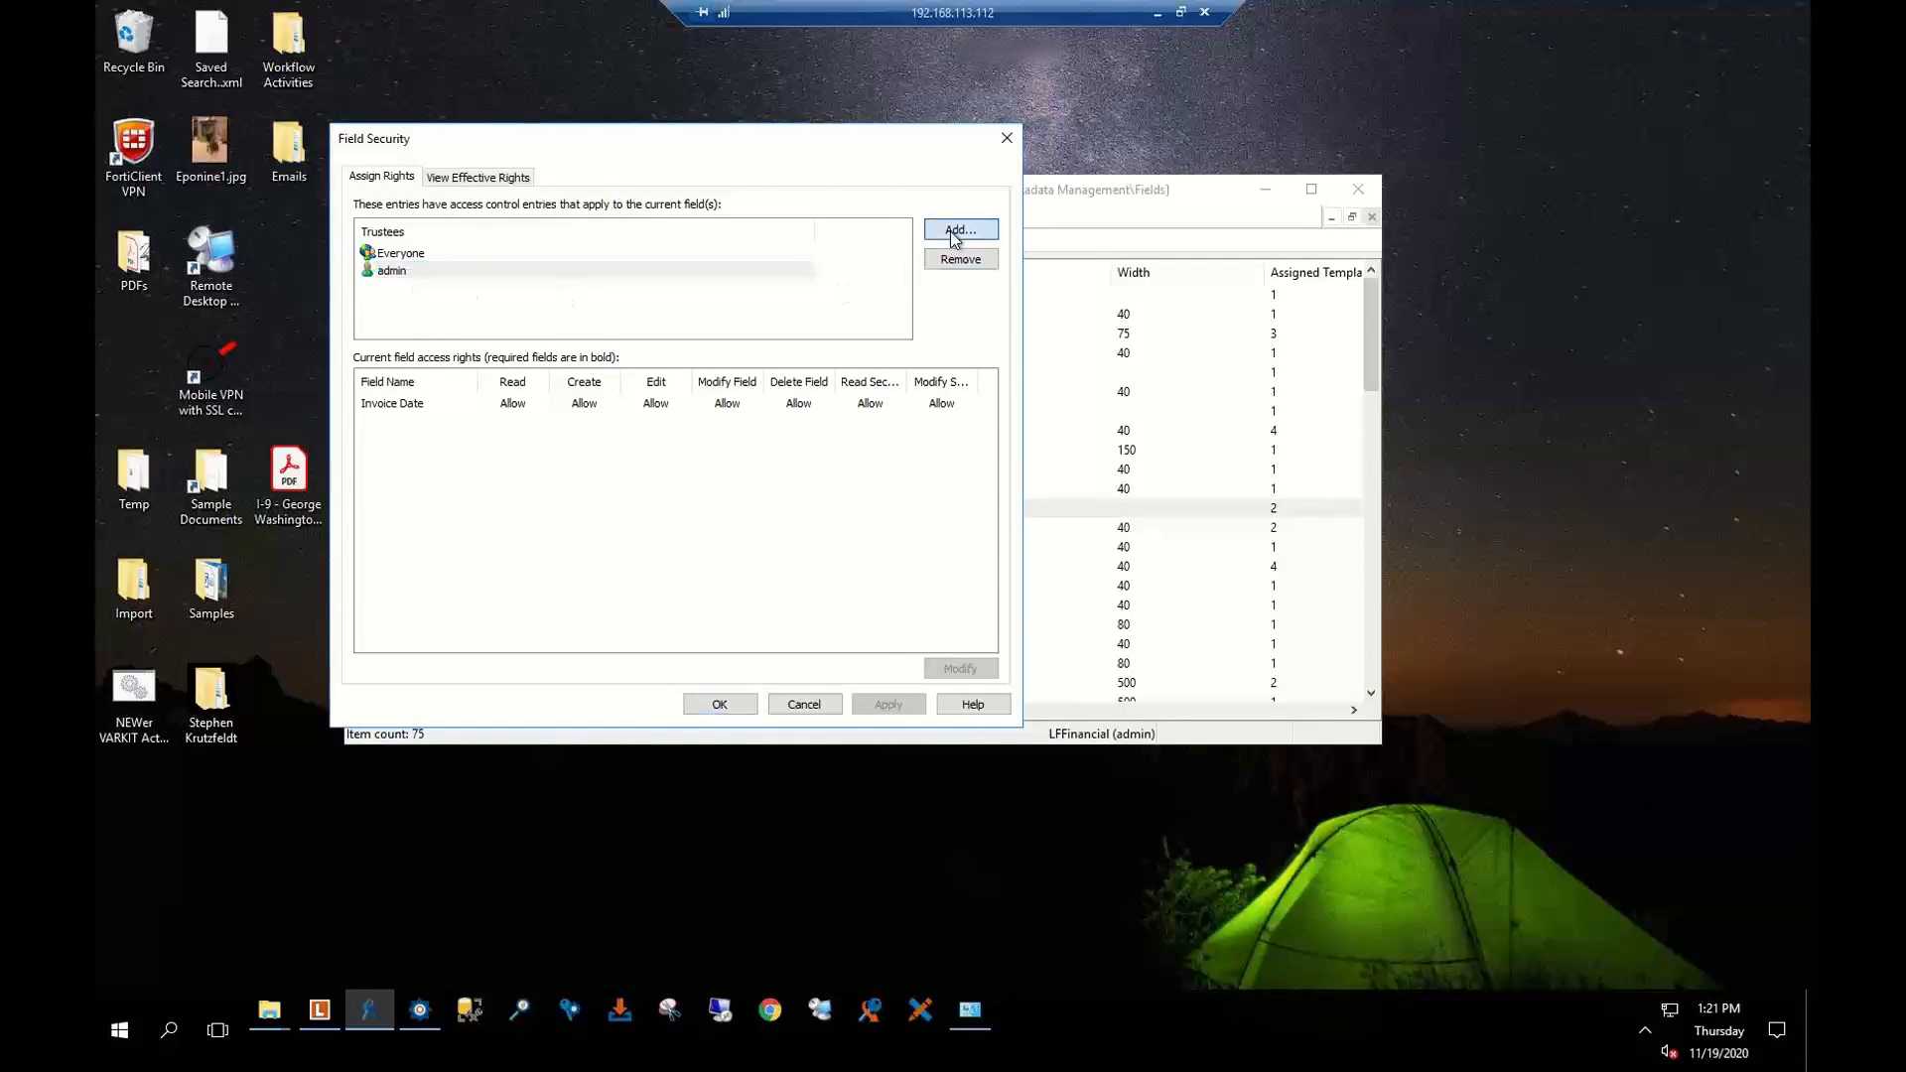
pyautogui.click(538, 385)
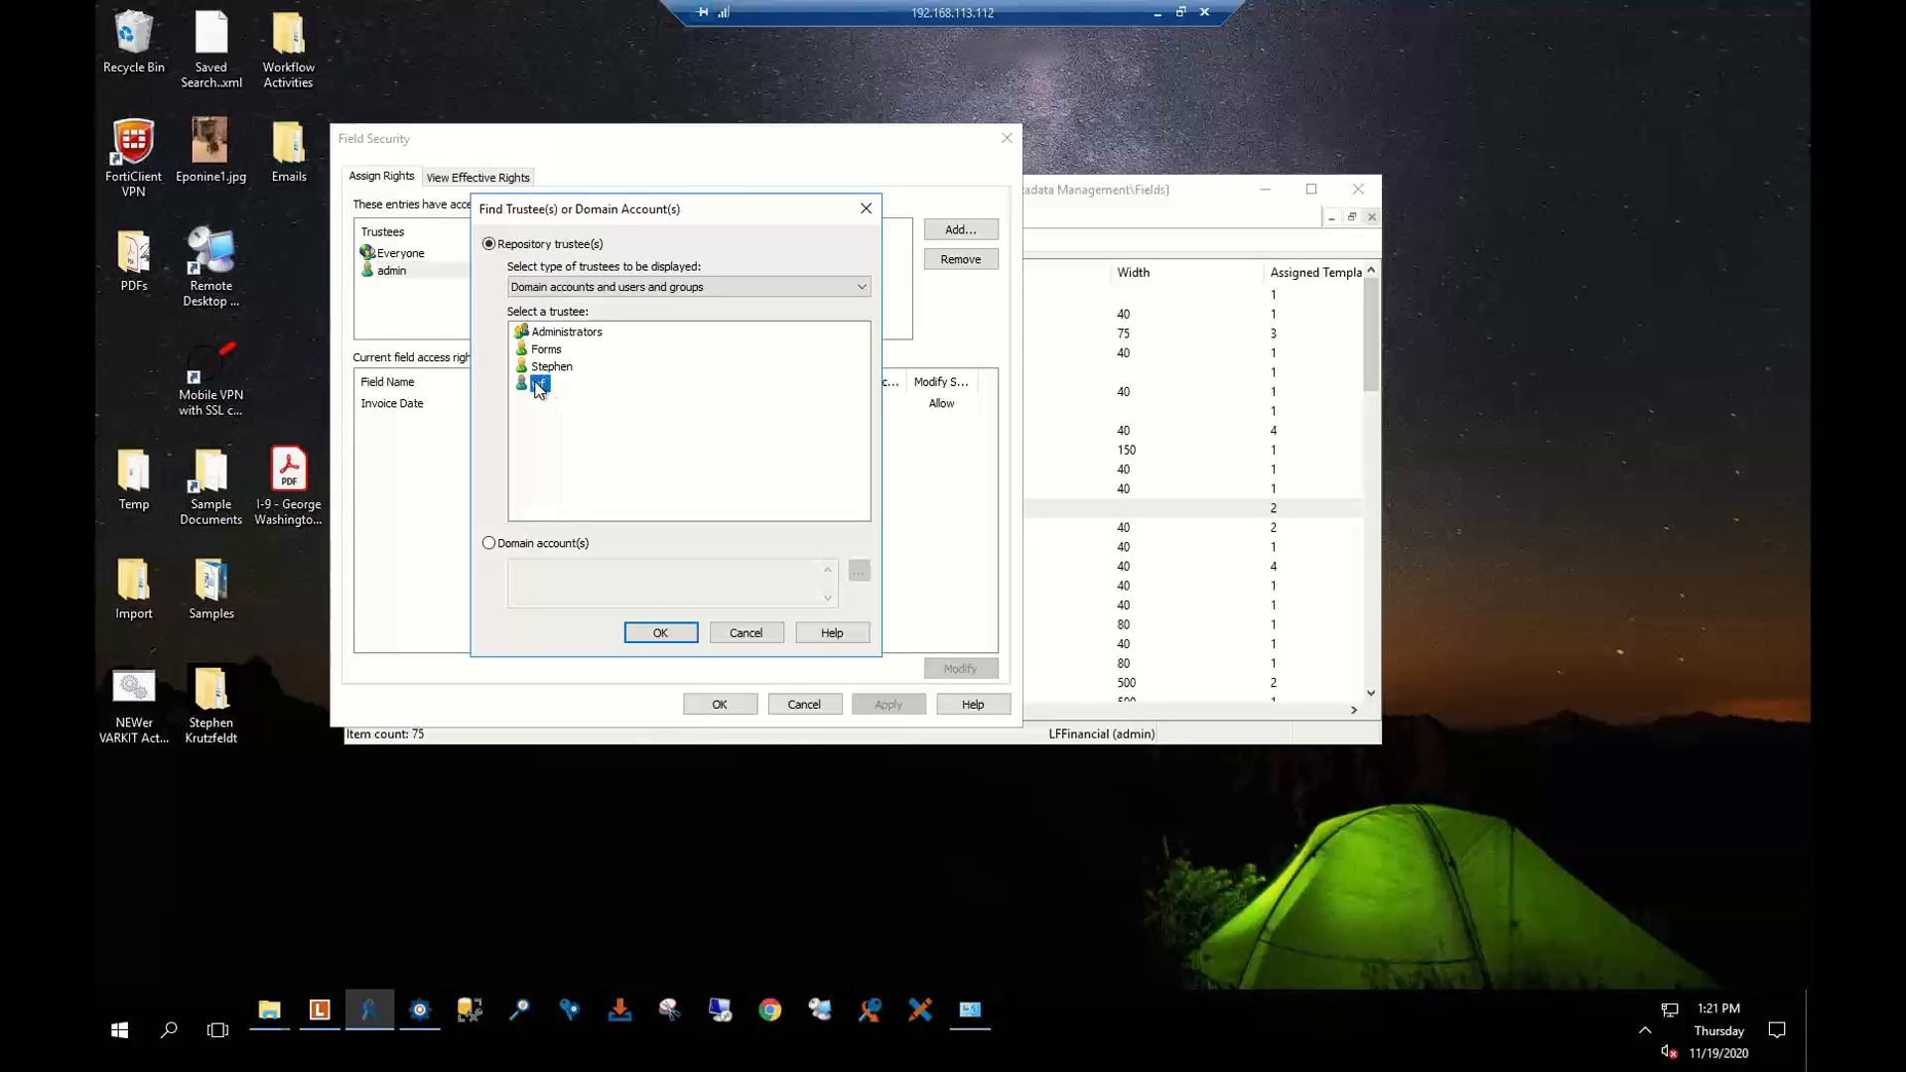
pyautogui.click(667, 637)
# Allow wf Read, Create, Edit, Modify Field, Delete Field, Read Security and Modify Security, and apply
pyautogui.click(387, 253)
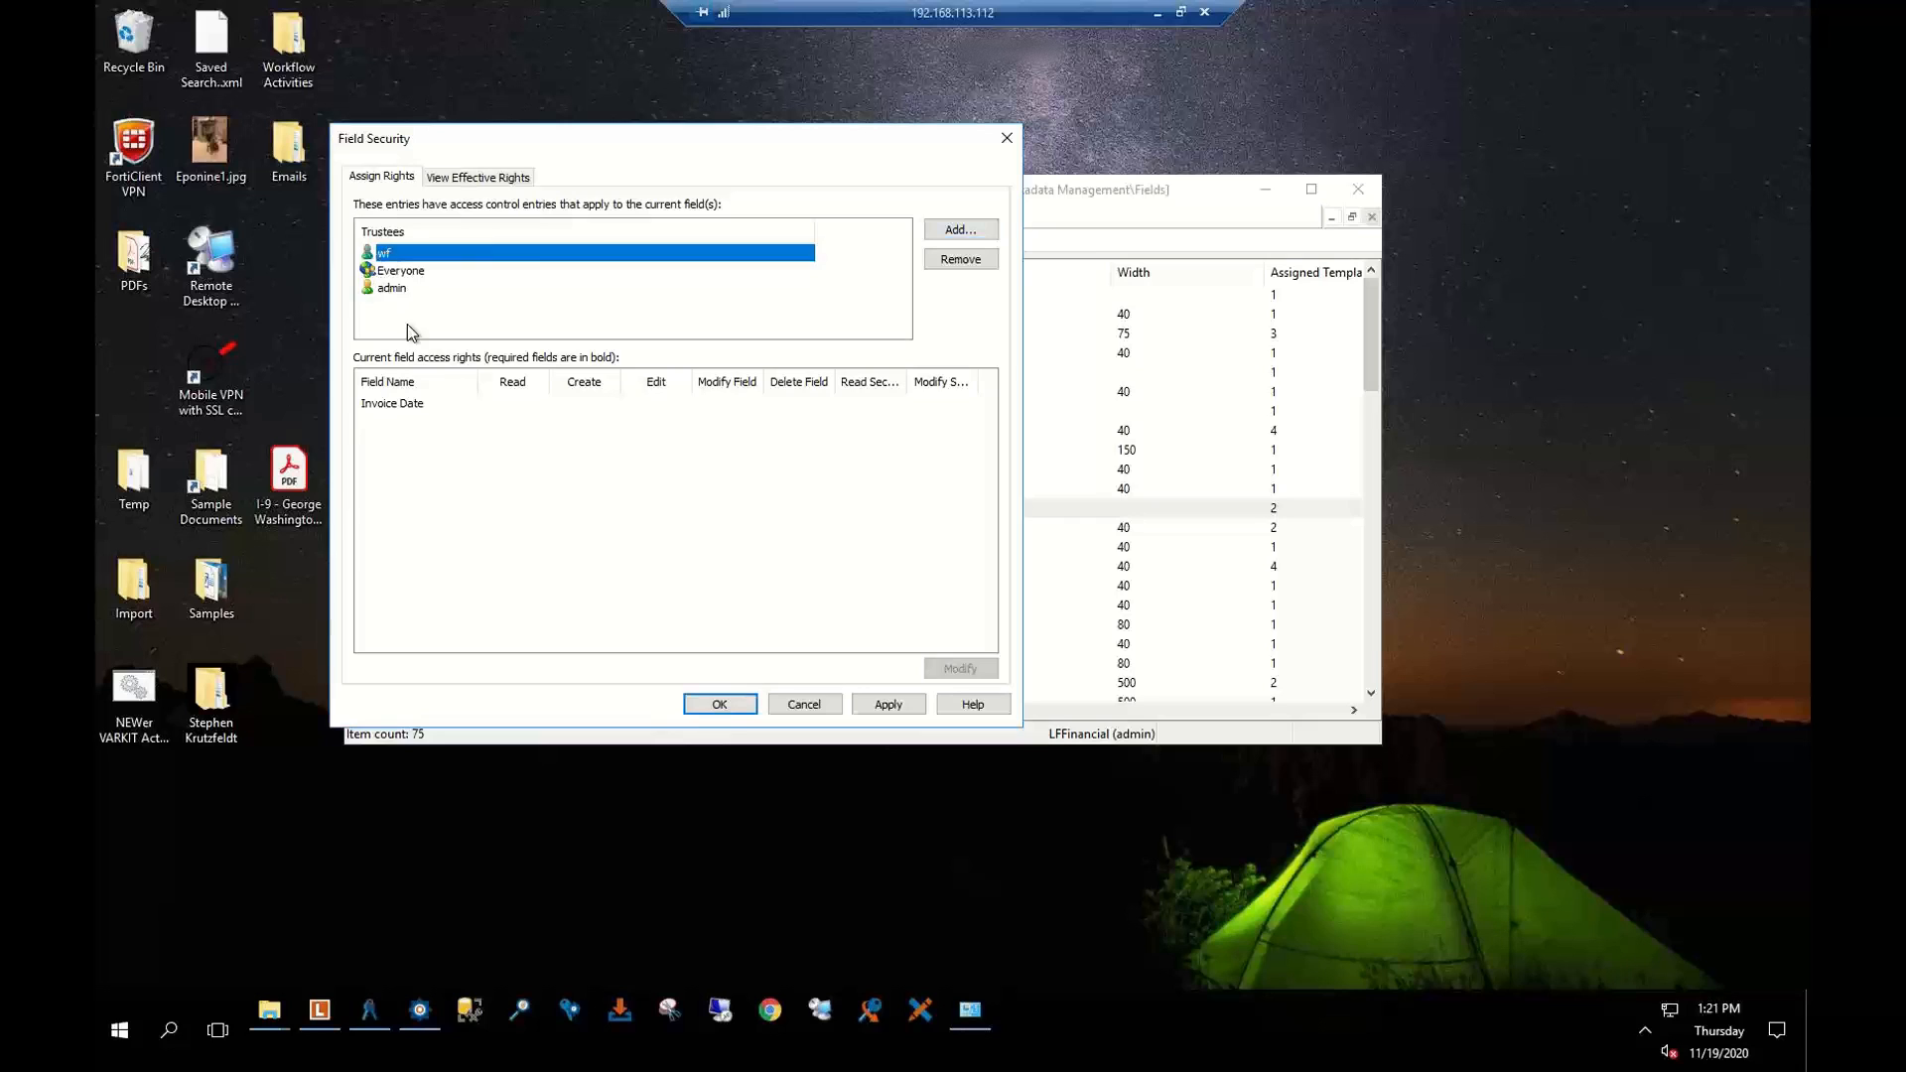
pyautogui.click(520, 403)
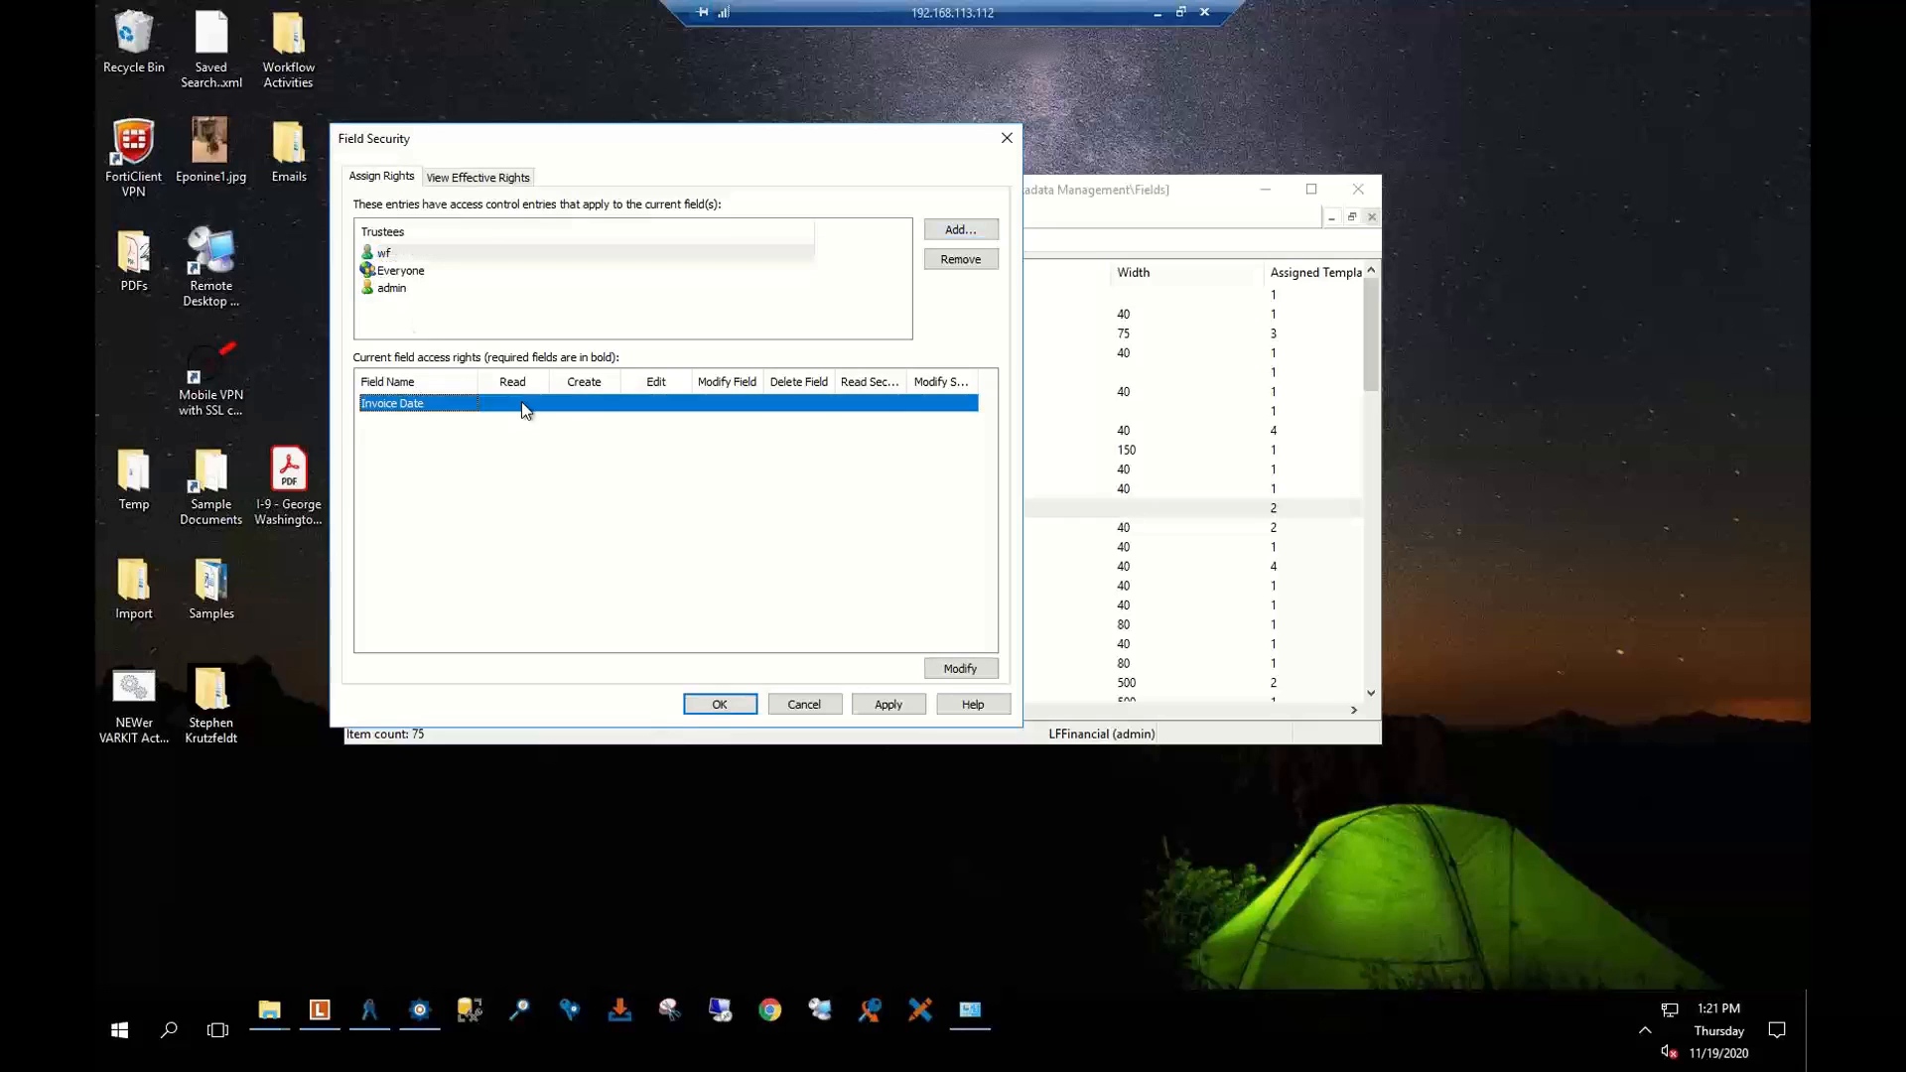
pyautogui.click(960, 668)
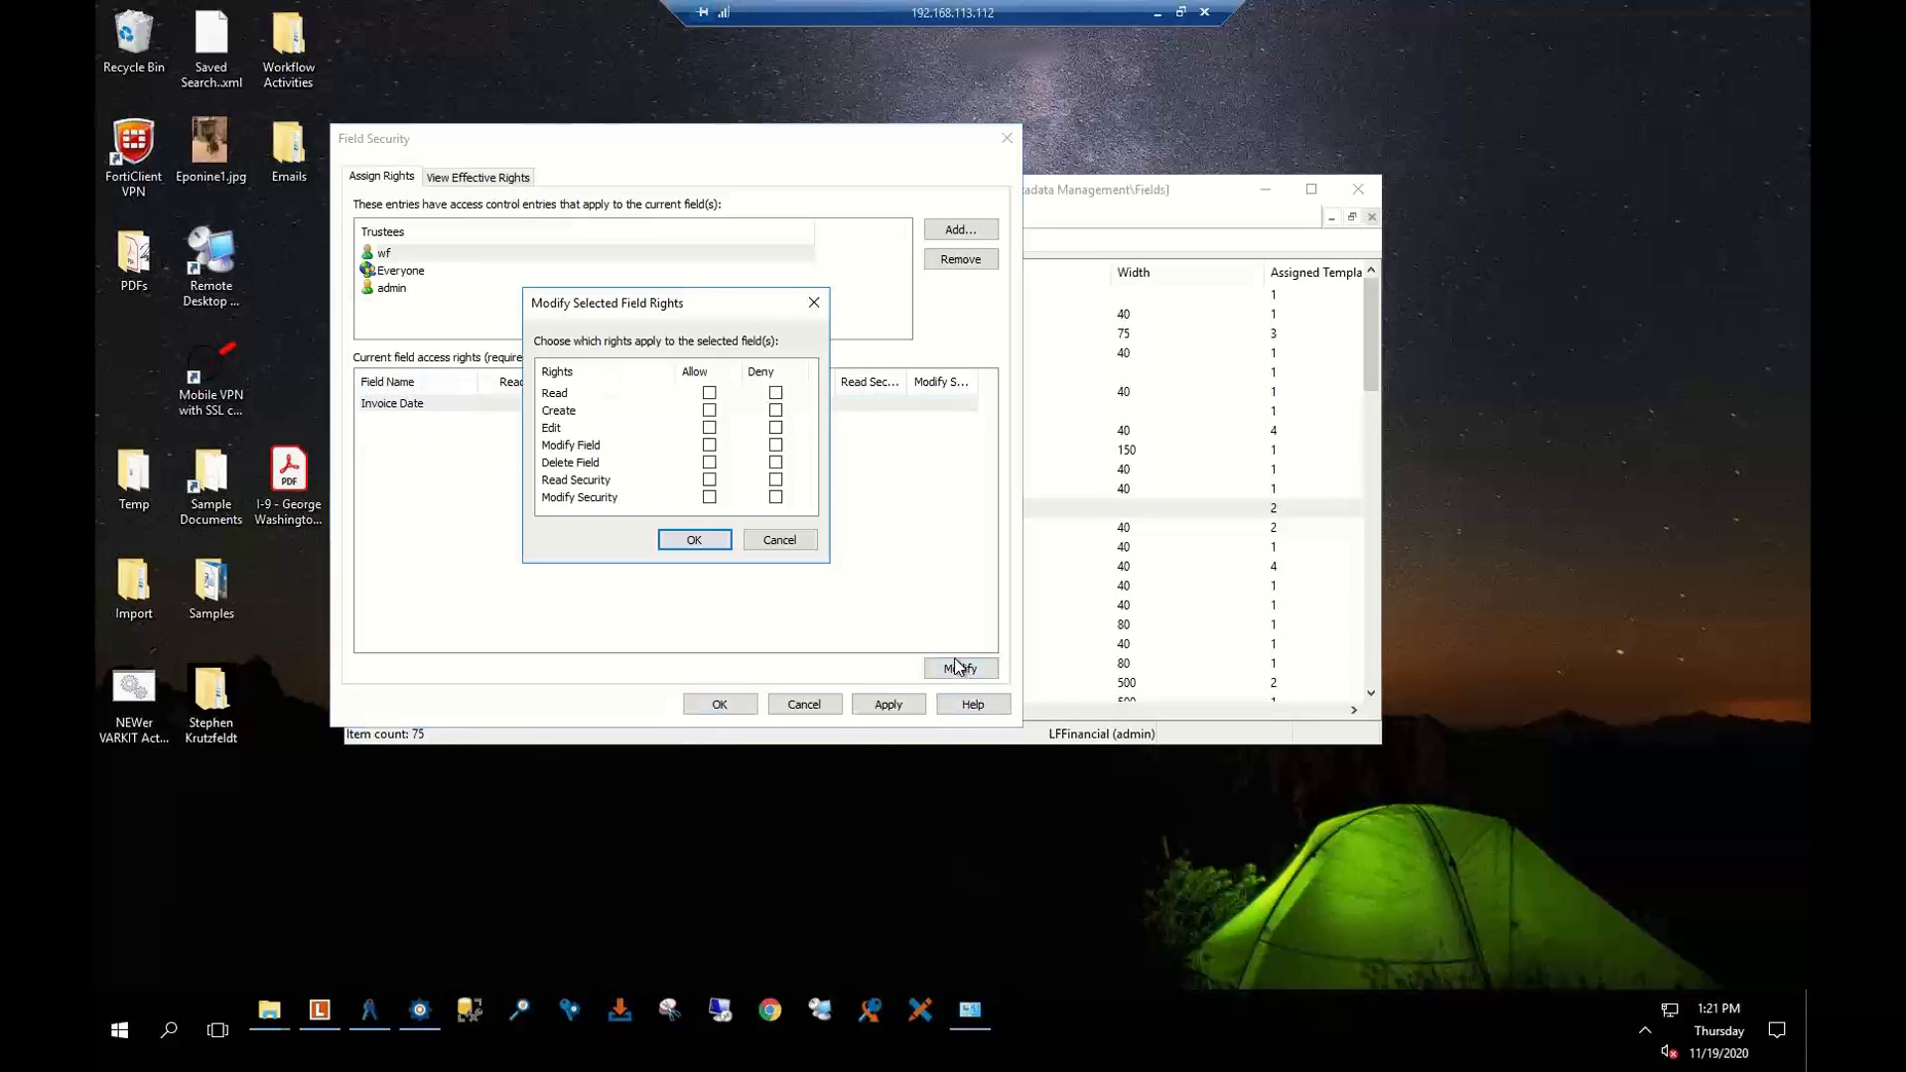
pyautogui.click(708, 393)
pyautogui.click(709, 410)
pyautogui.click(709, 428)
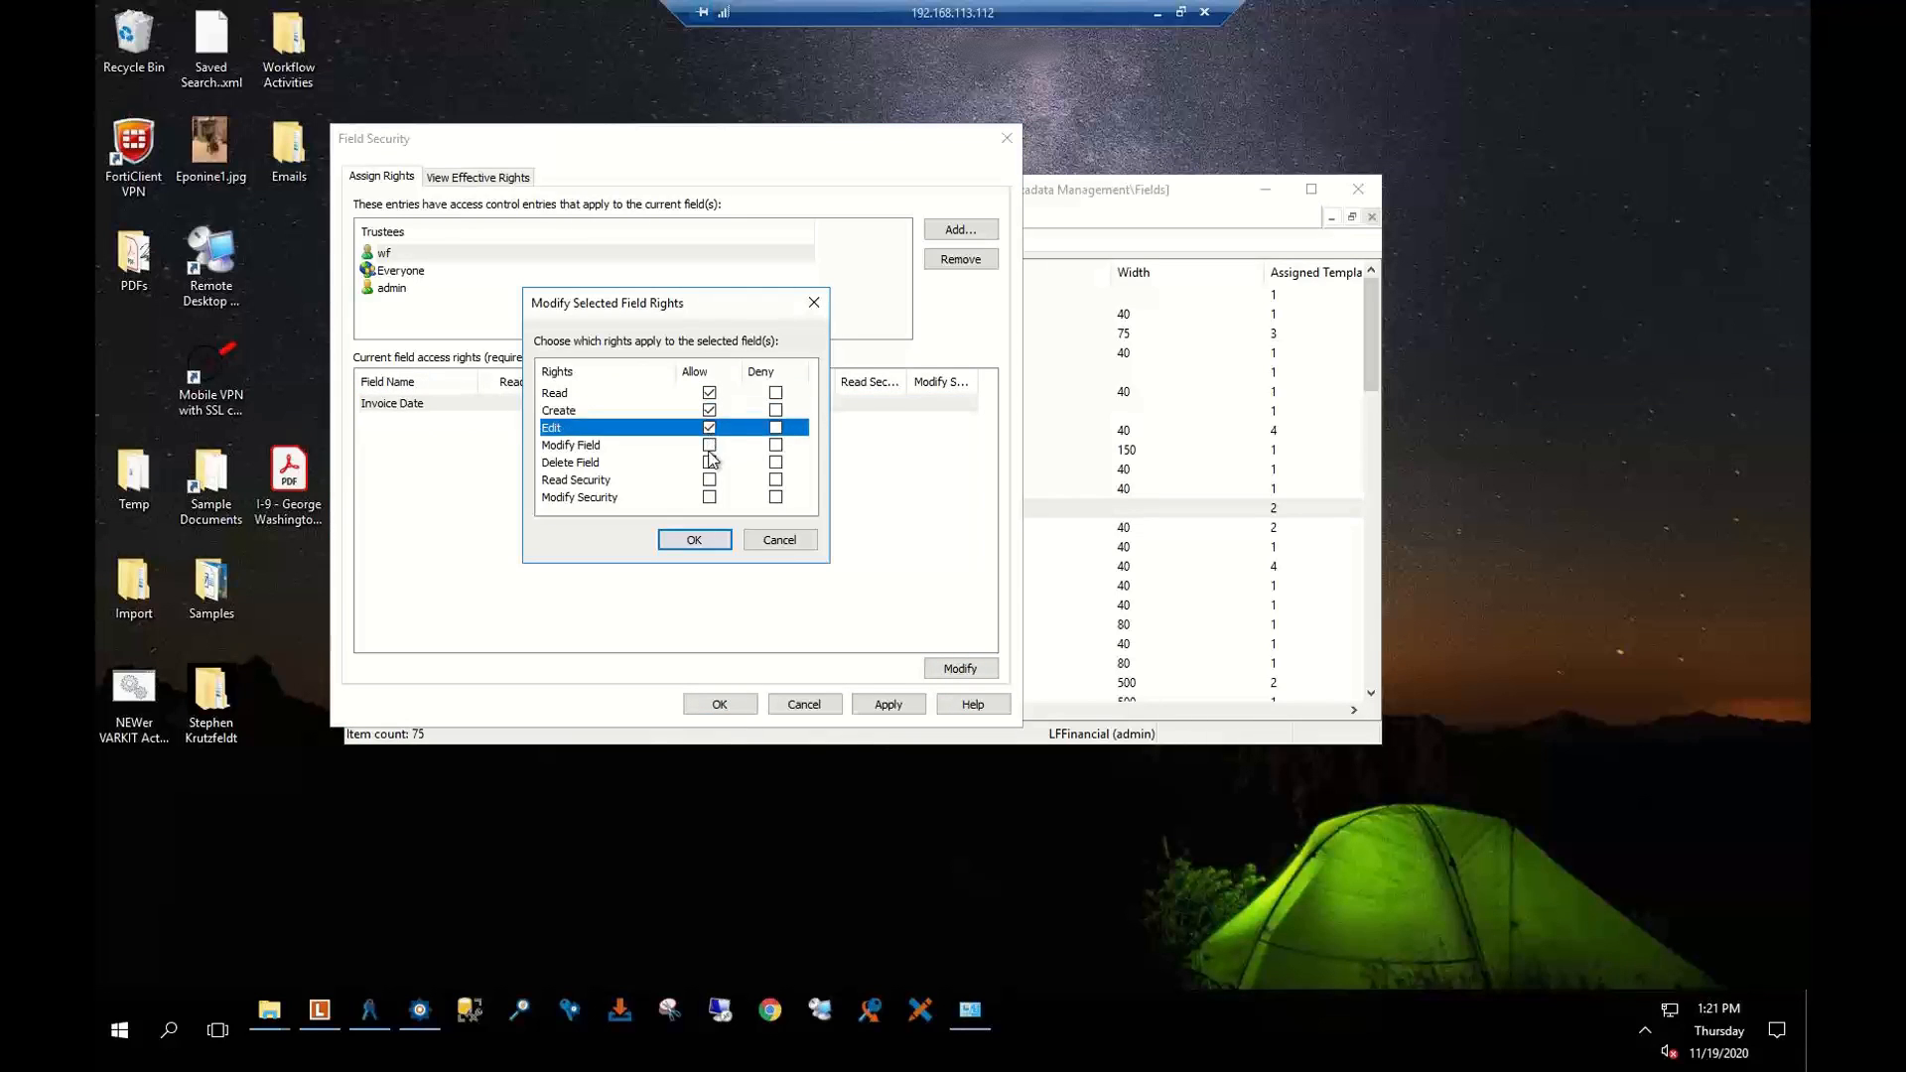
pyautogui.click(709, 444)
pyautogui.click(708, 463)
pyautogui.click(709, 479)
pyautogui.click(709, 497)
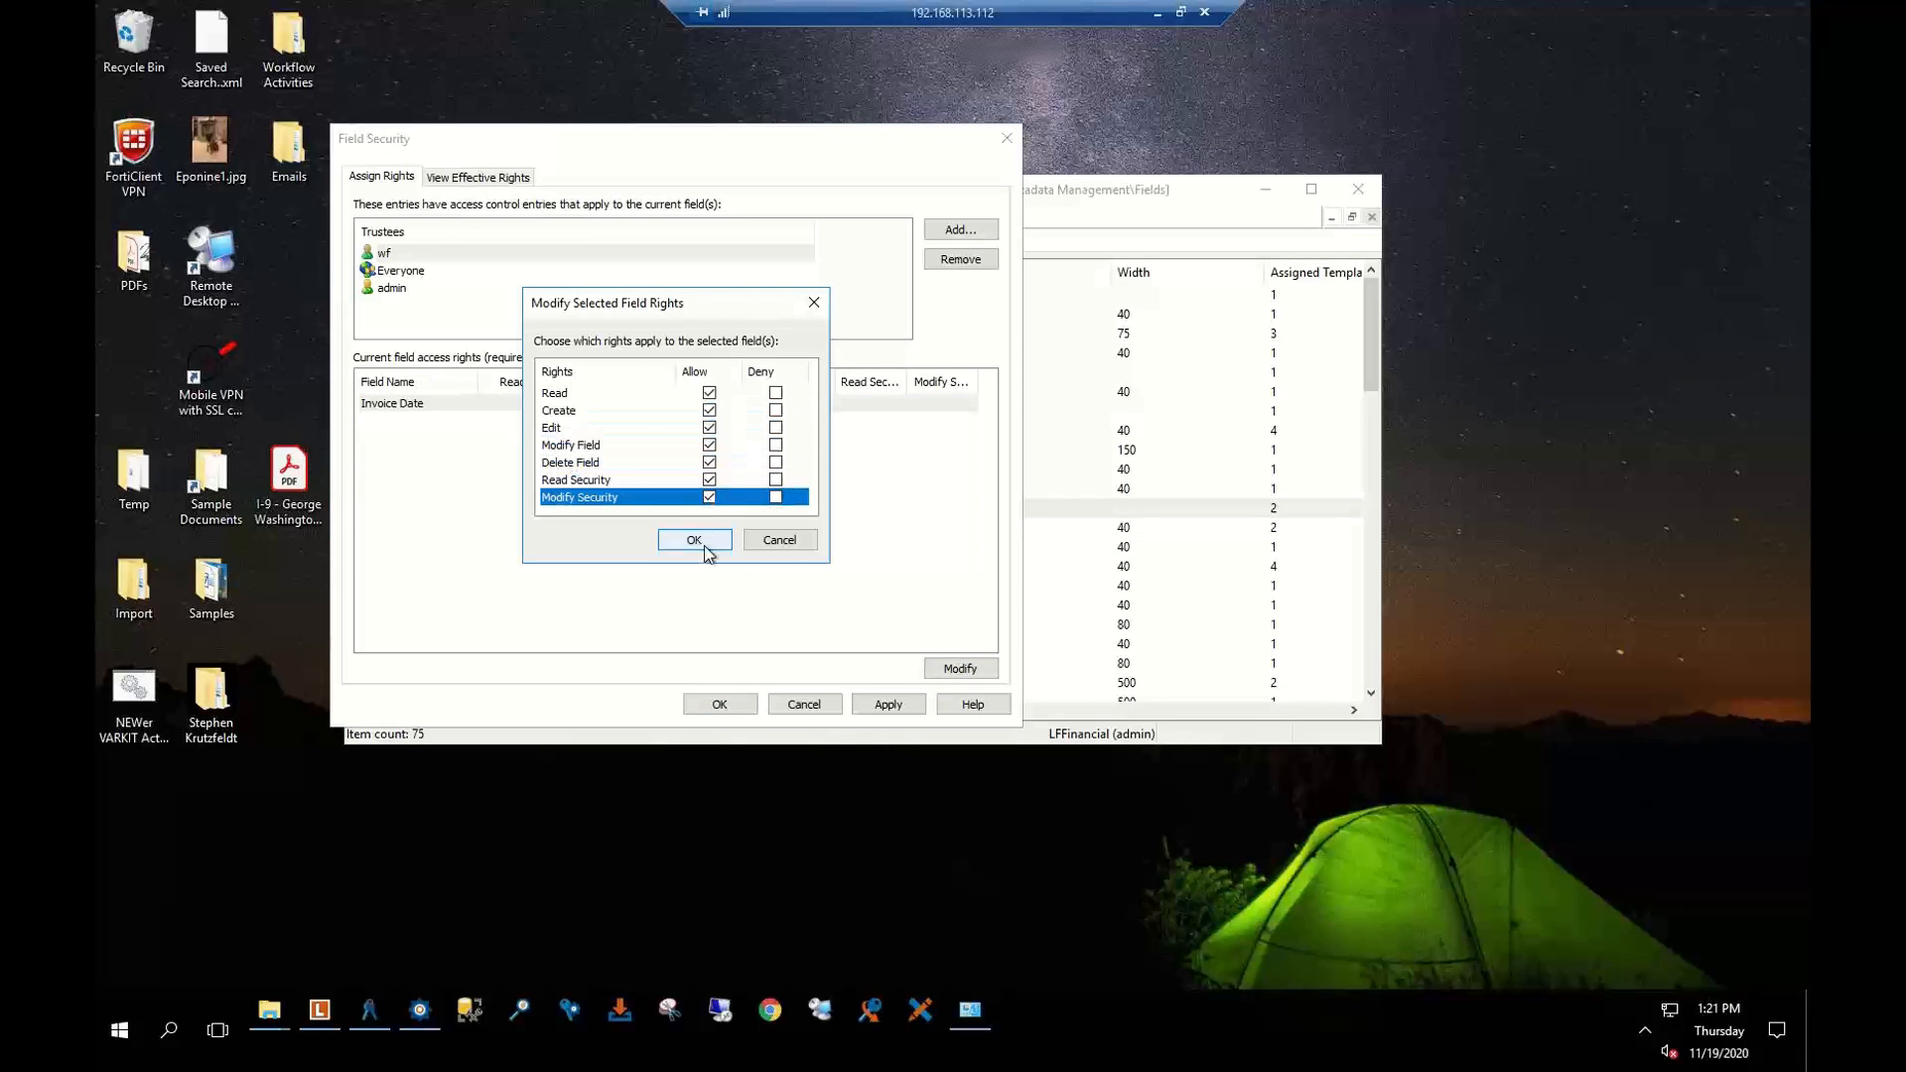
pyautogui.click(700, 541)
pyautogui.click(909, 705)
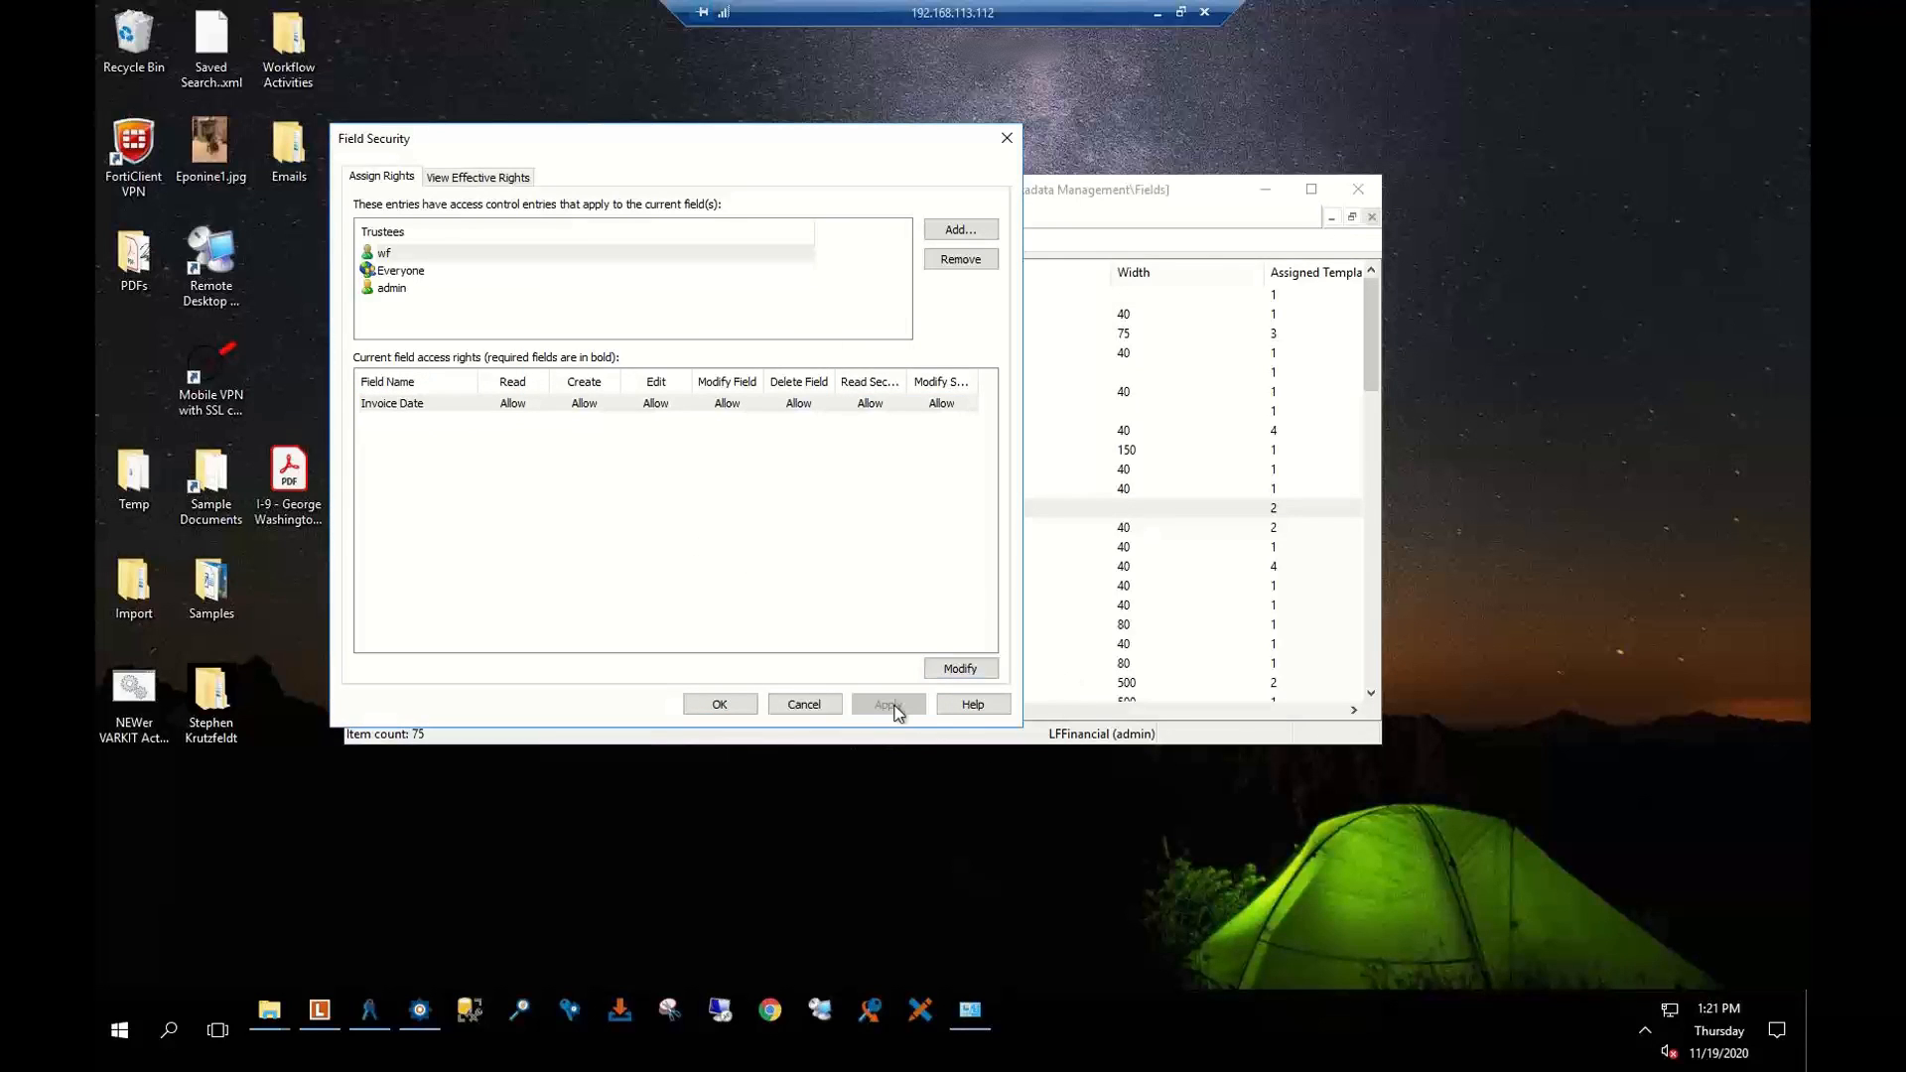
pyautogui.click(737, 704)
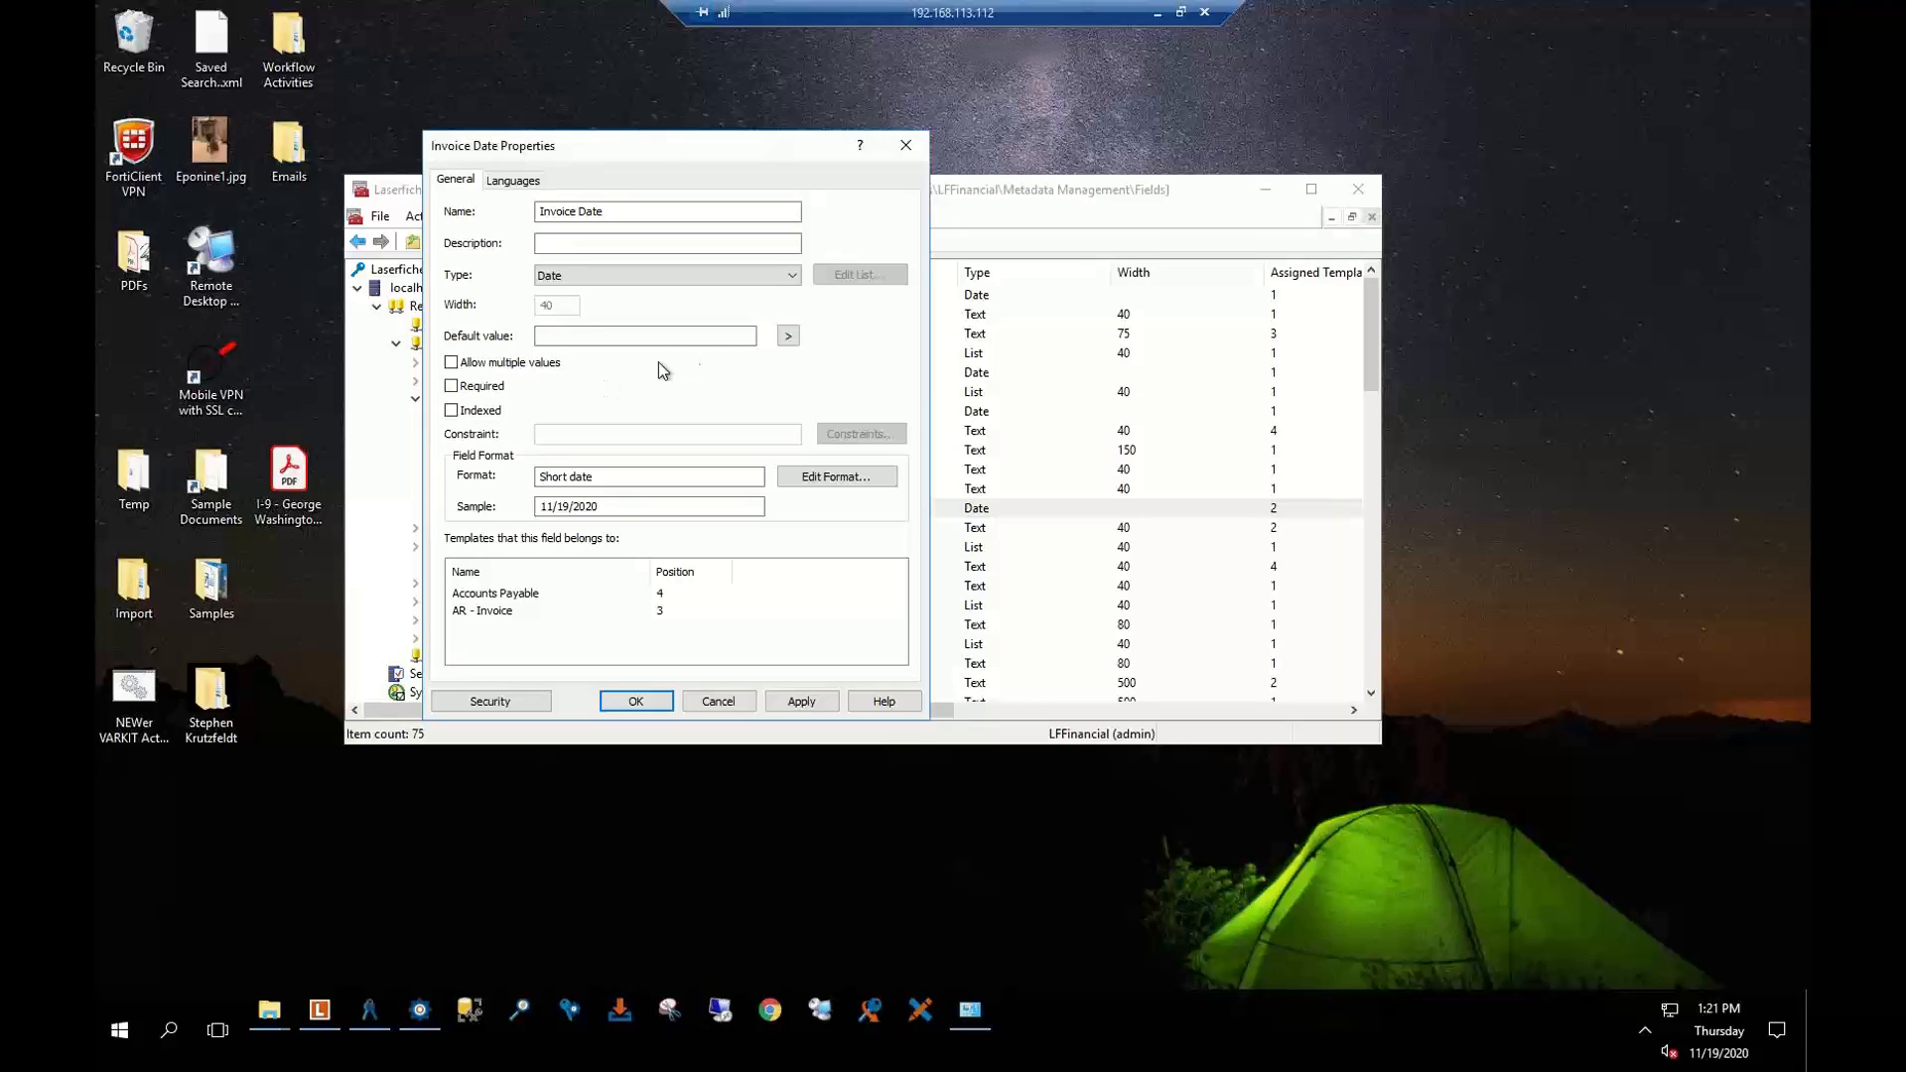
# Apply and close the Invoice Date properties, then close the crashed Management Console
pyautogui.click(806, 707)
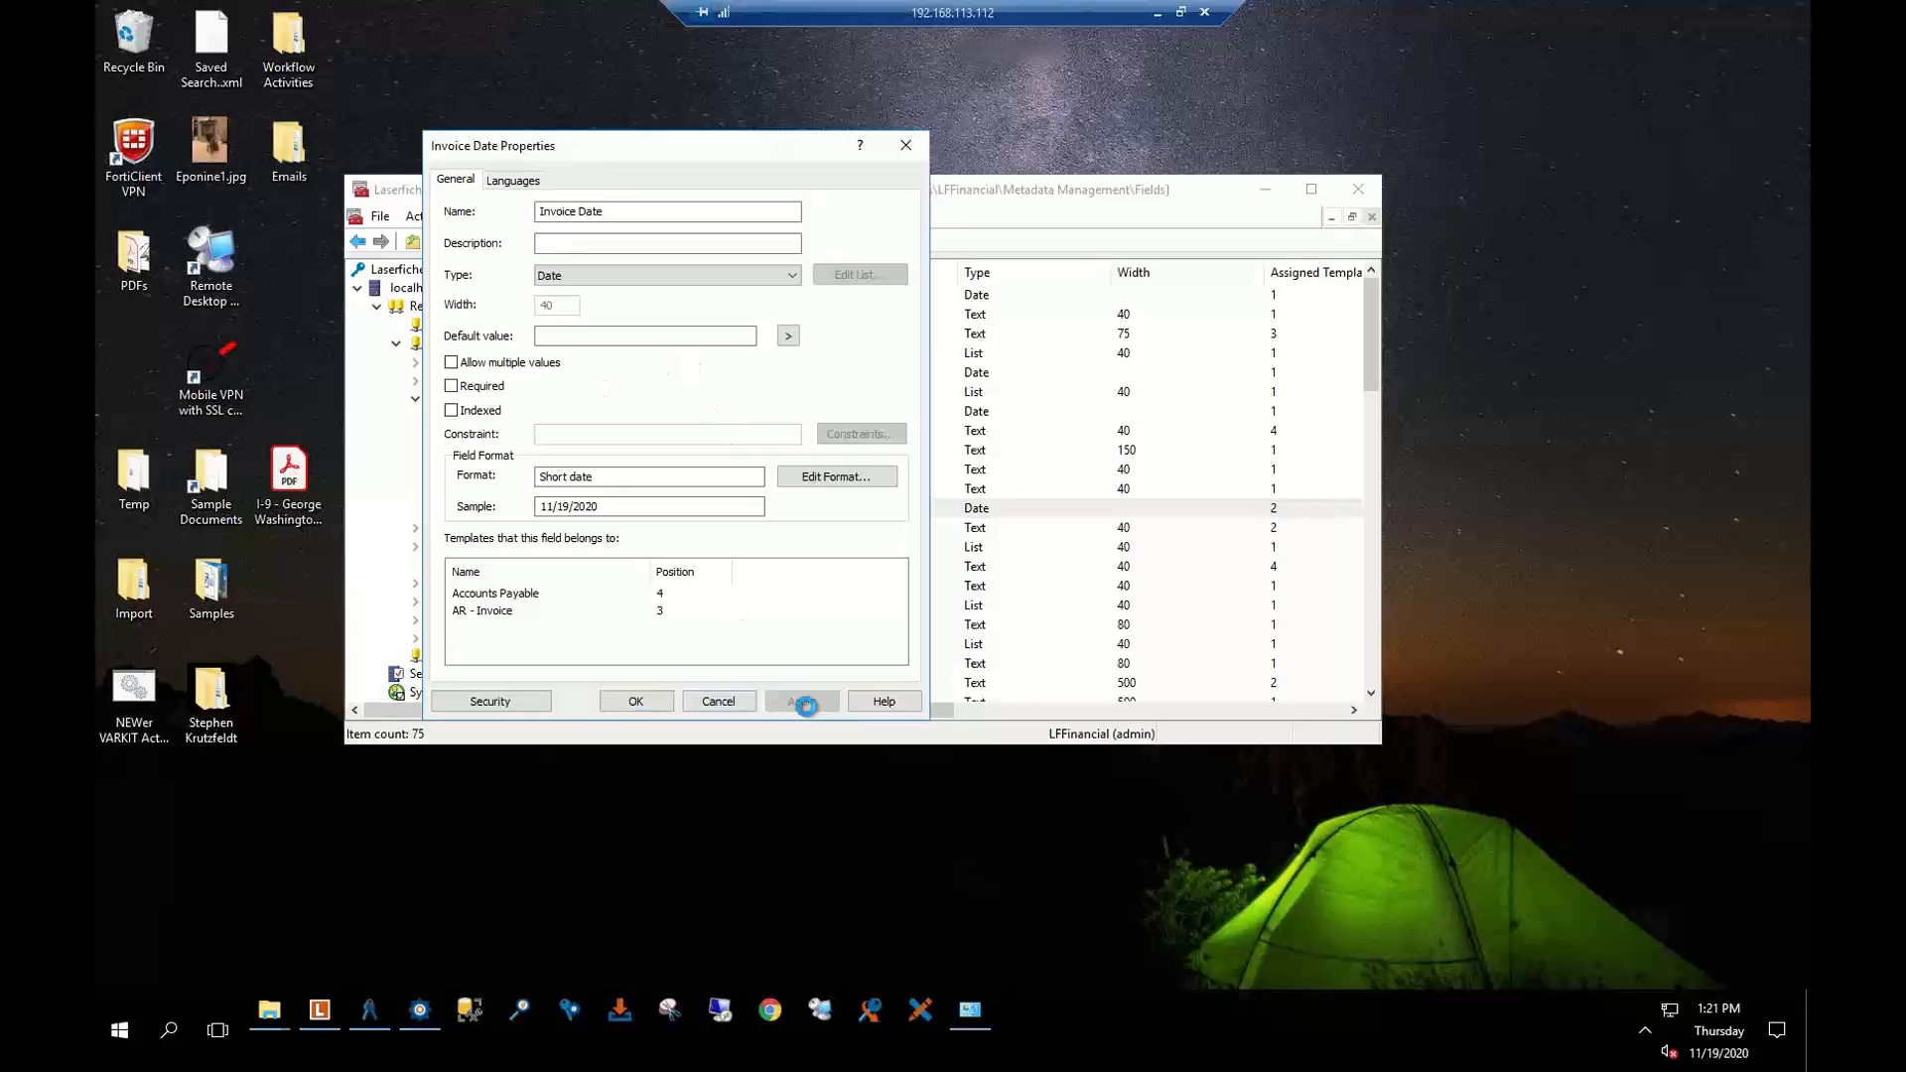
pyautogui.click(636, 702)
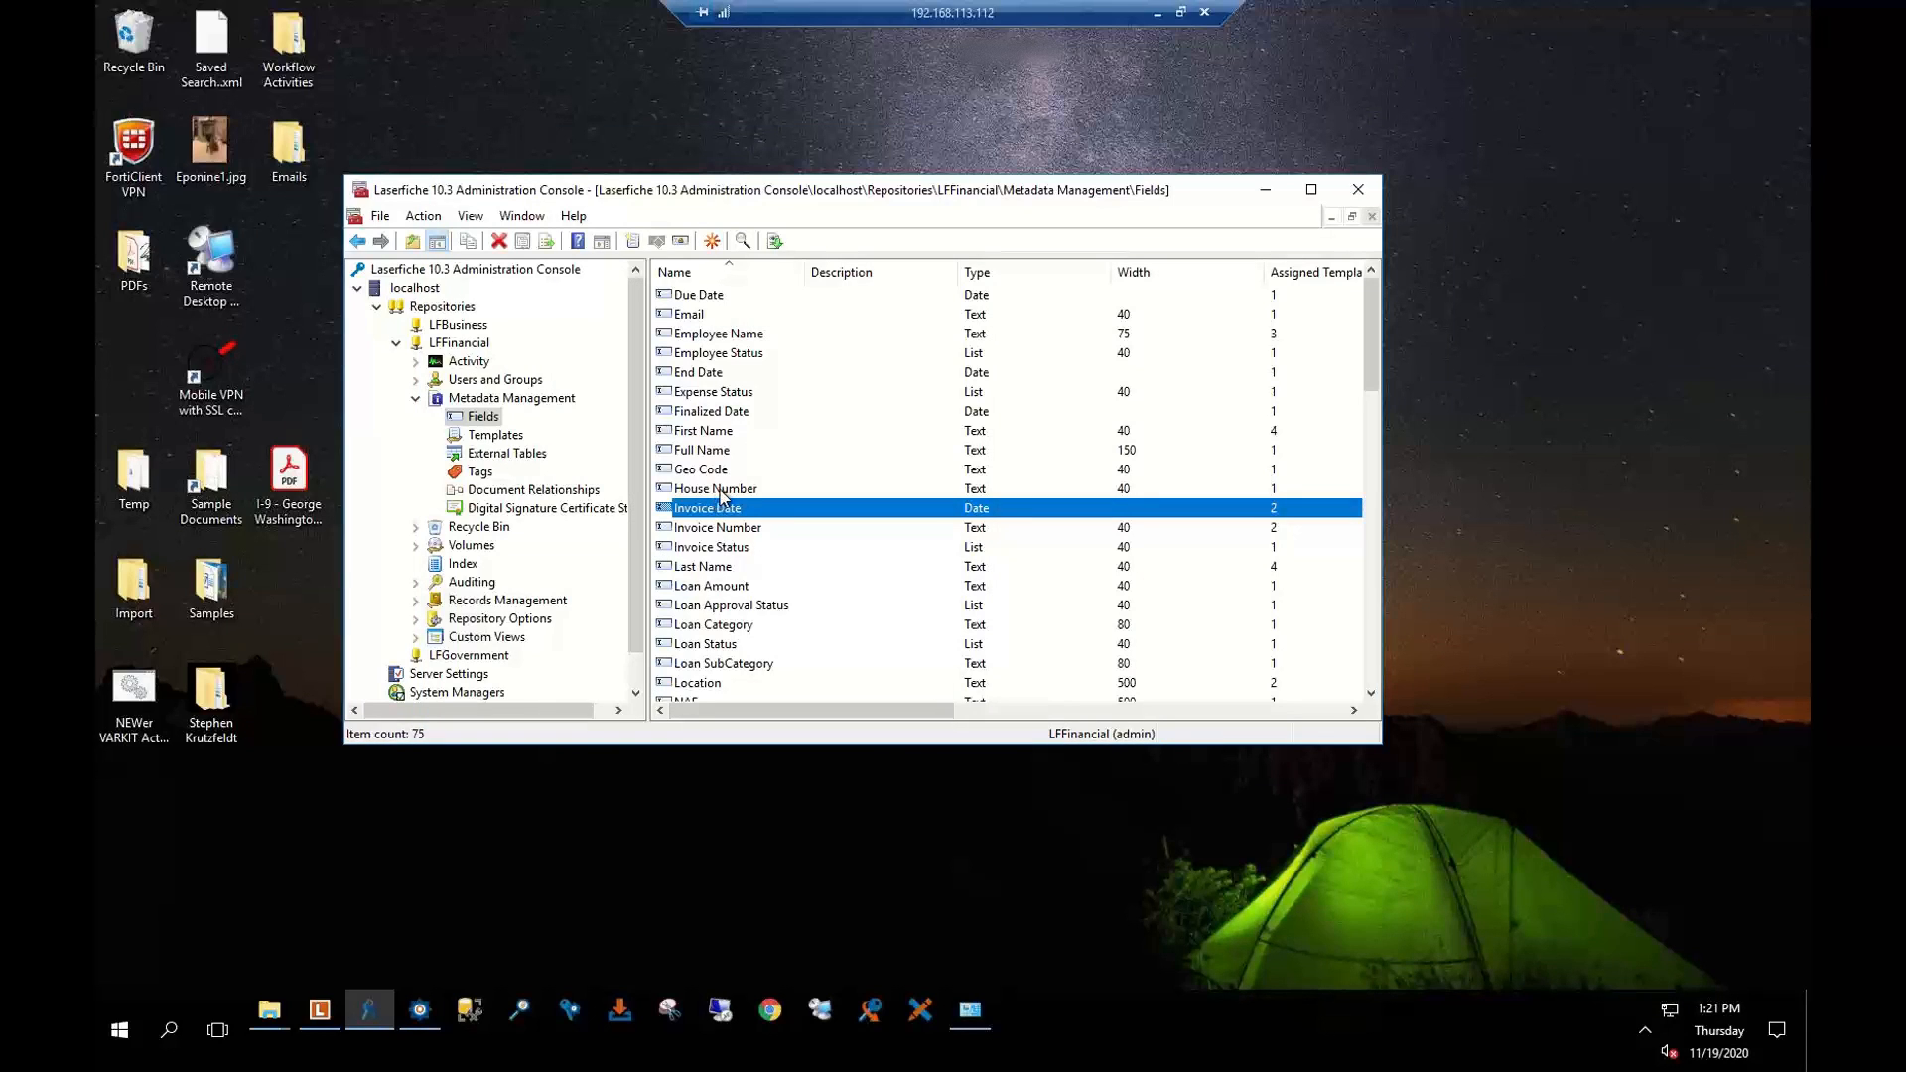
pyautogui.click(492, 439)
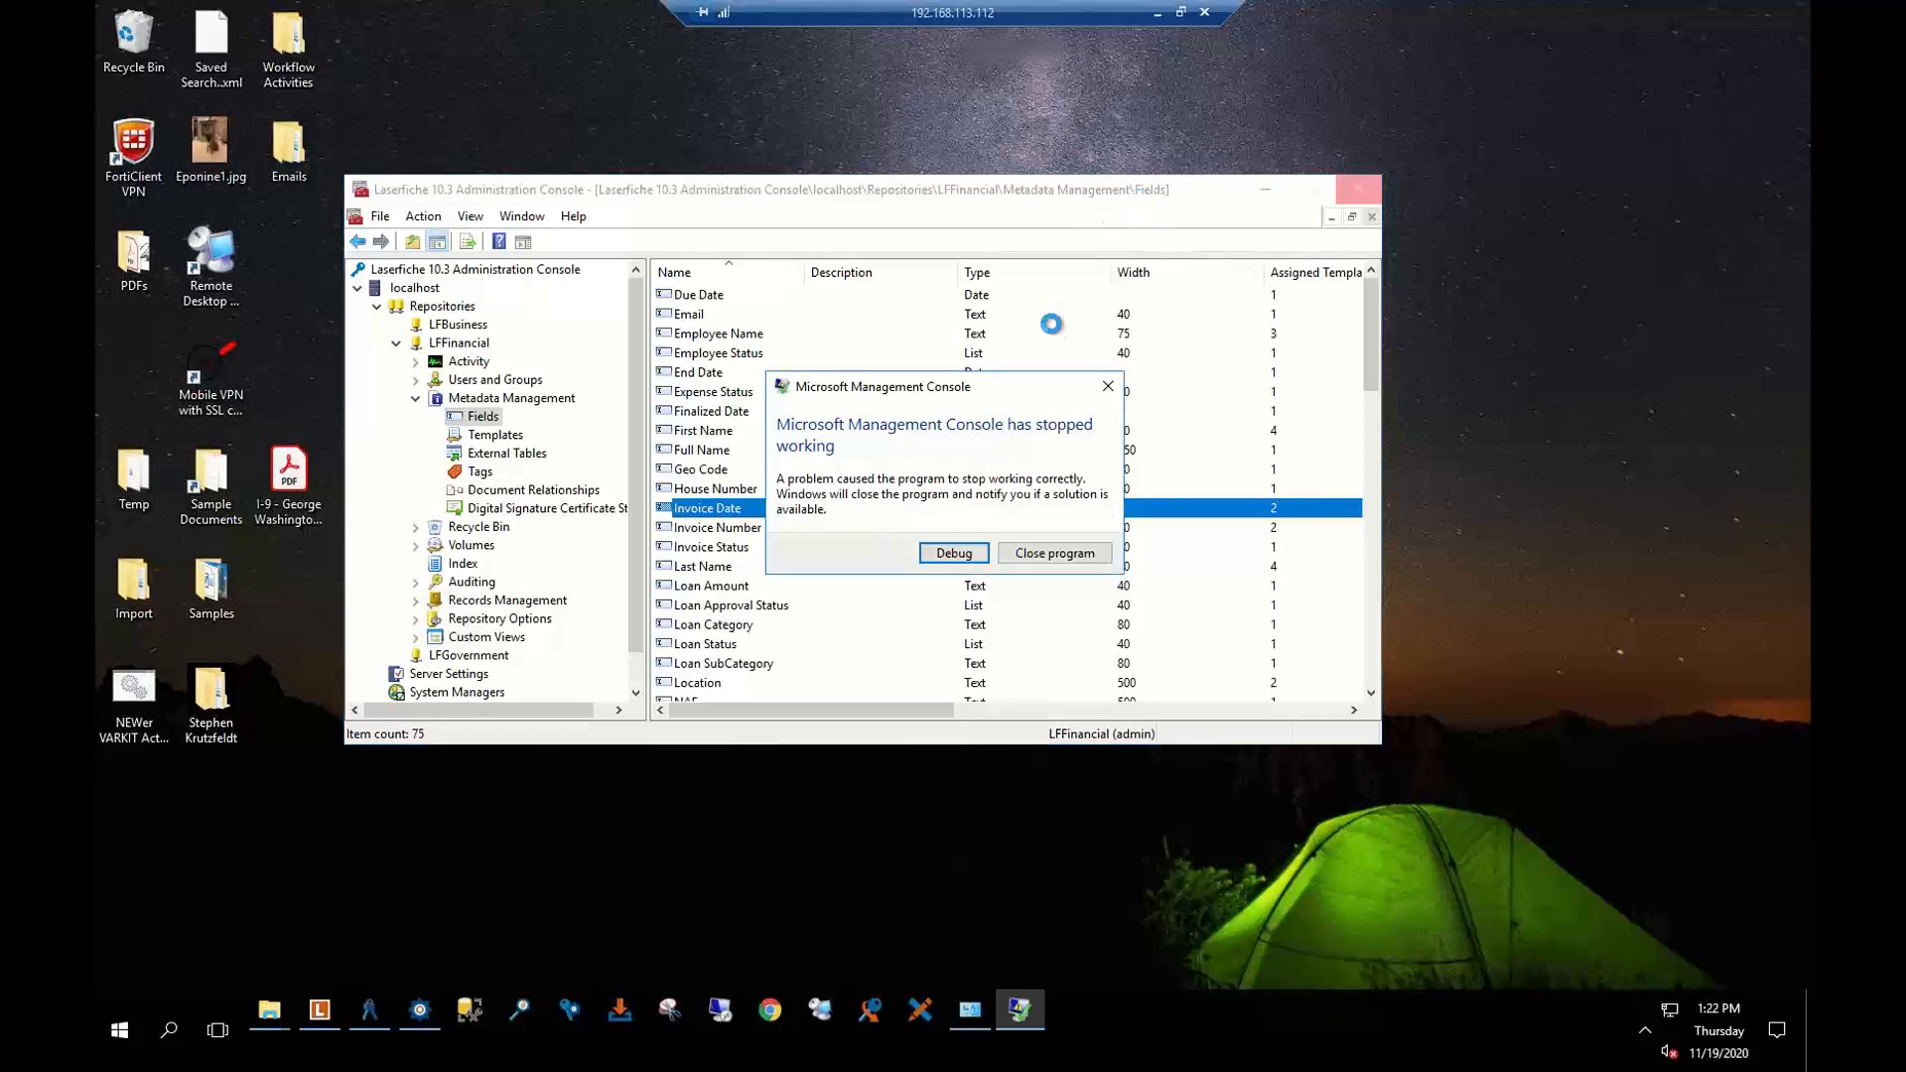
pyautogui.click(1054, 553)
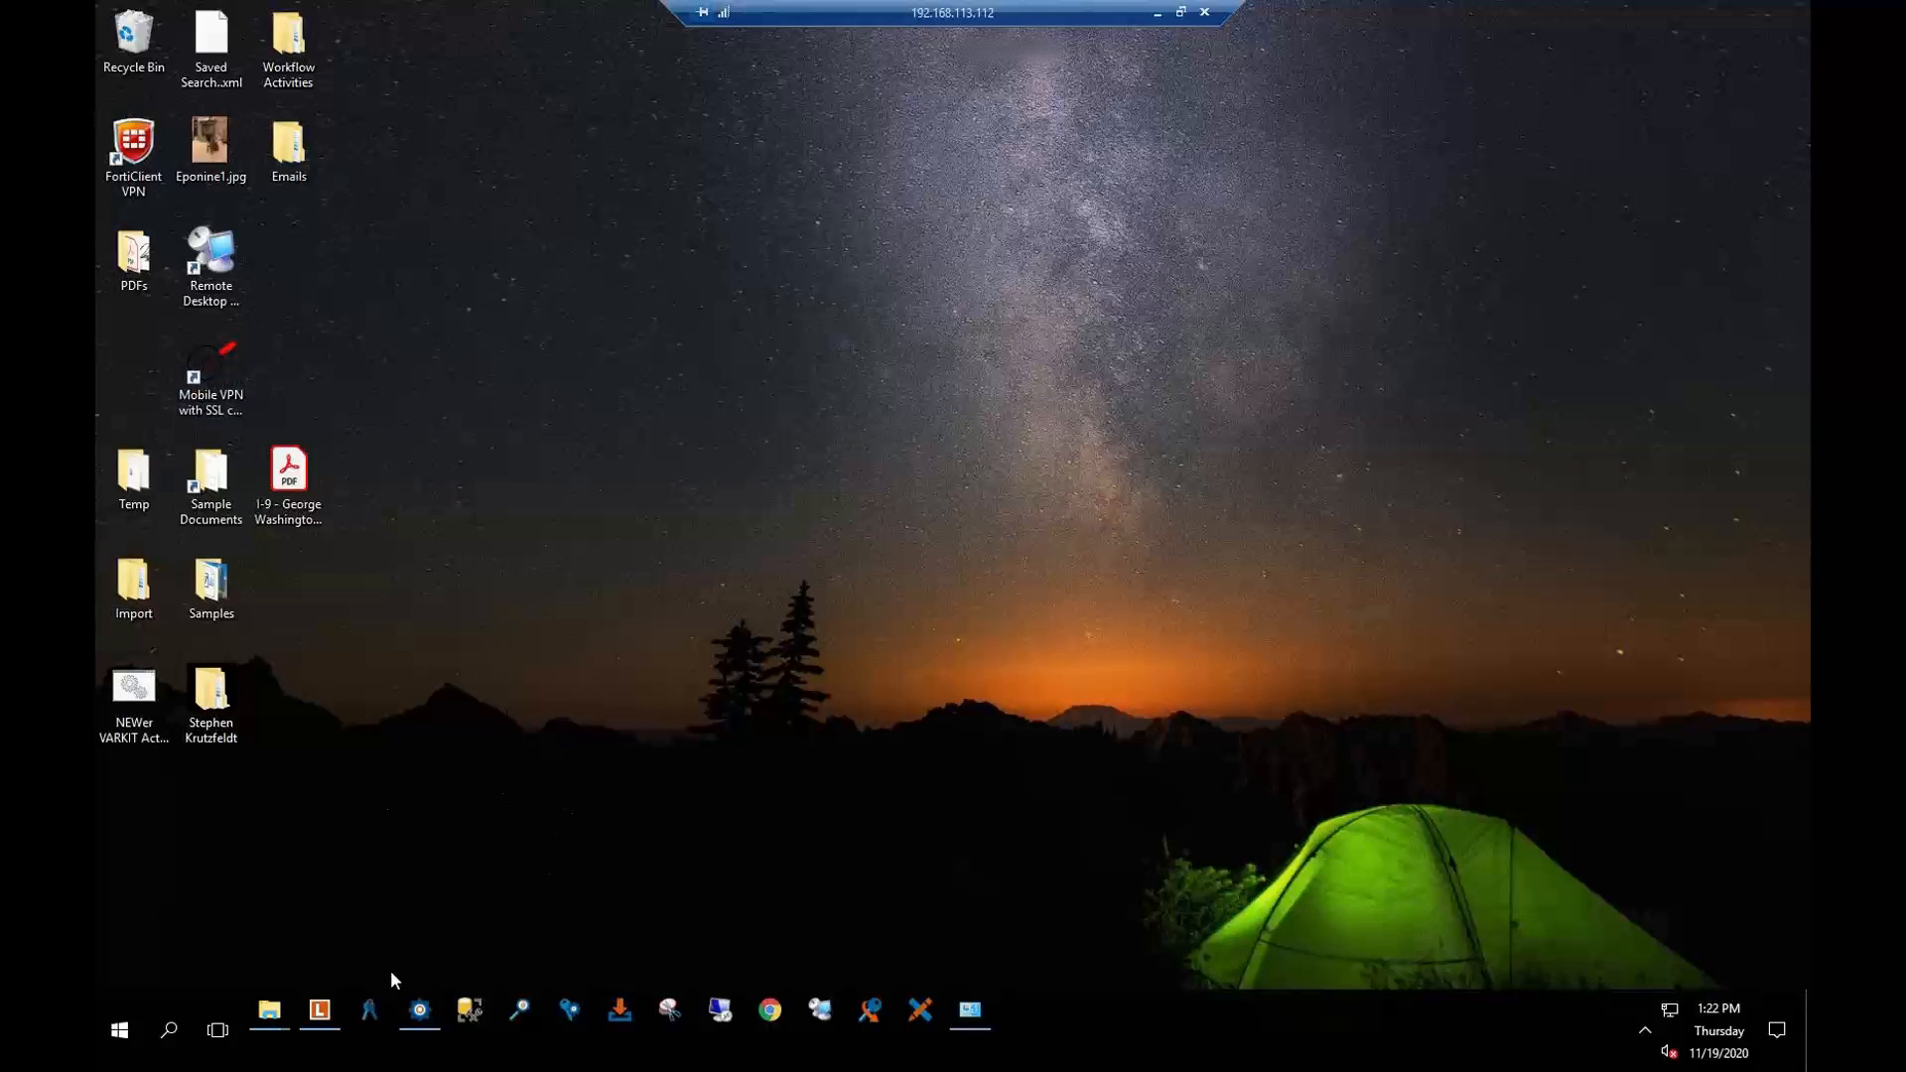
# Relaunch the Administration Console with admin rights and log in to the LFFinancial repository
pyautogui.click(371, 1009)
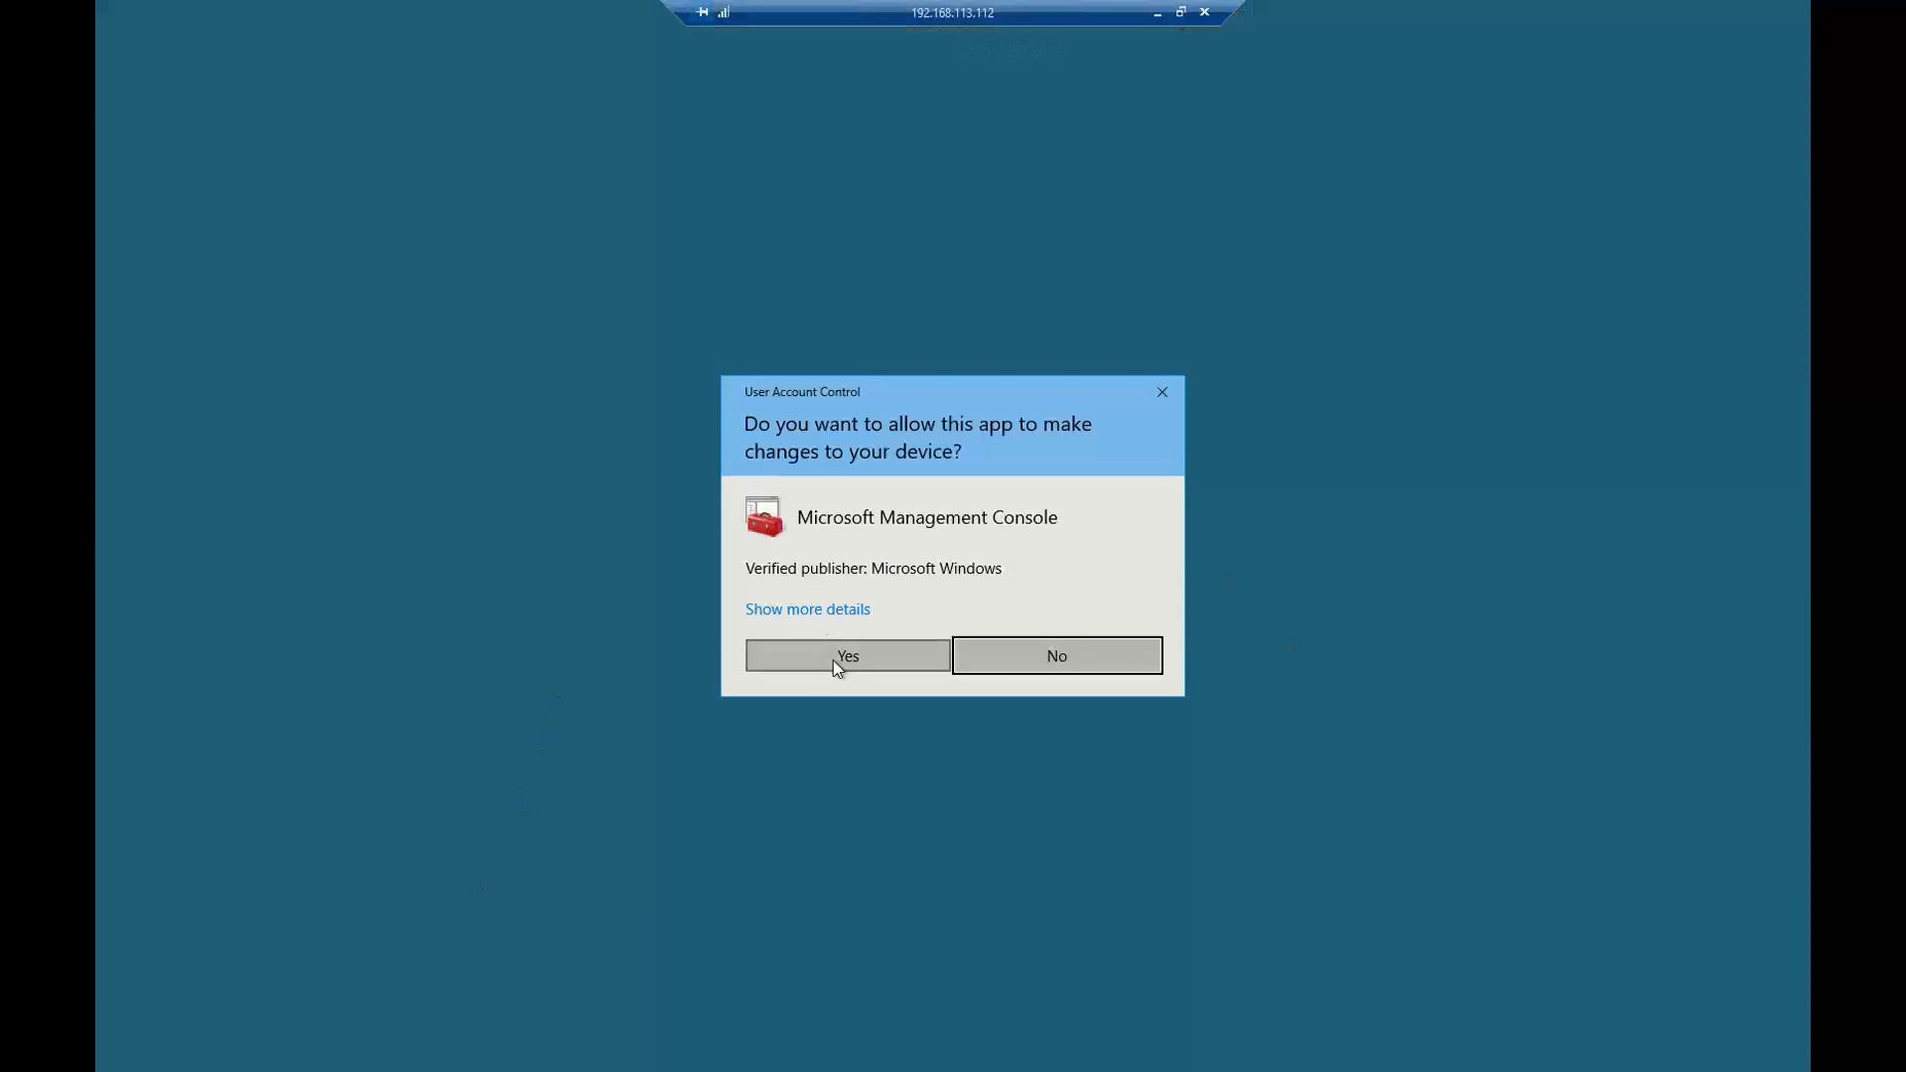
pyautogui.click(832, 659)
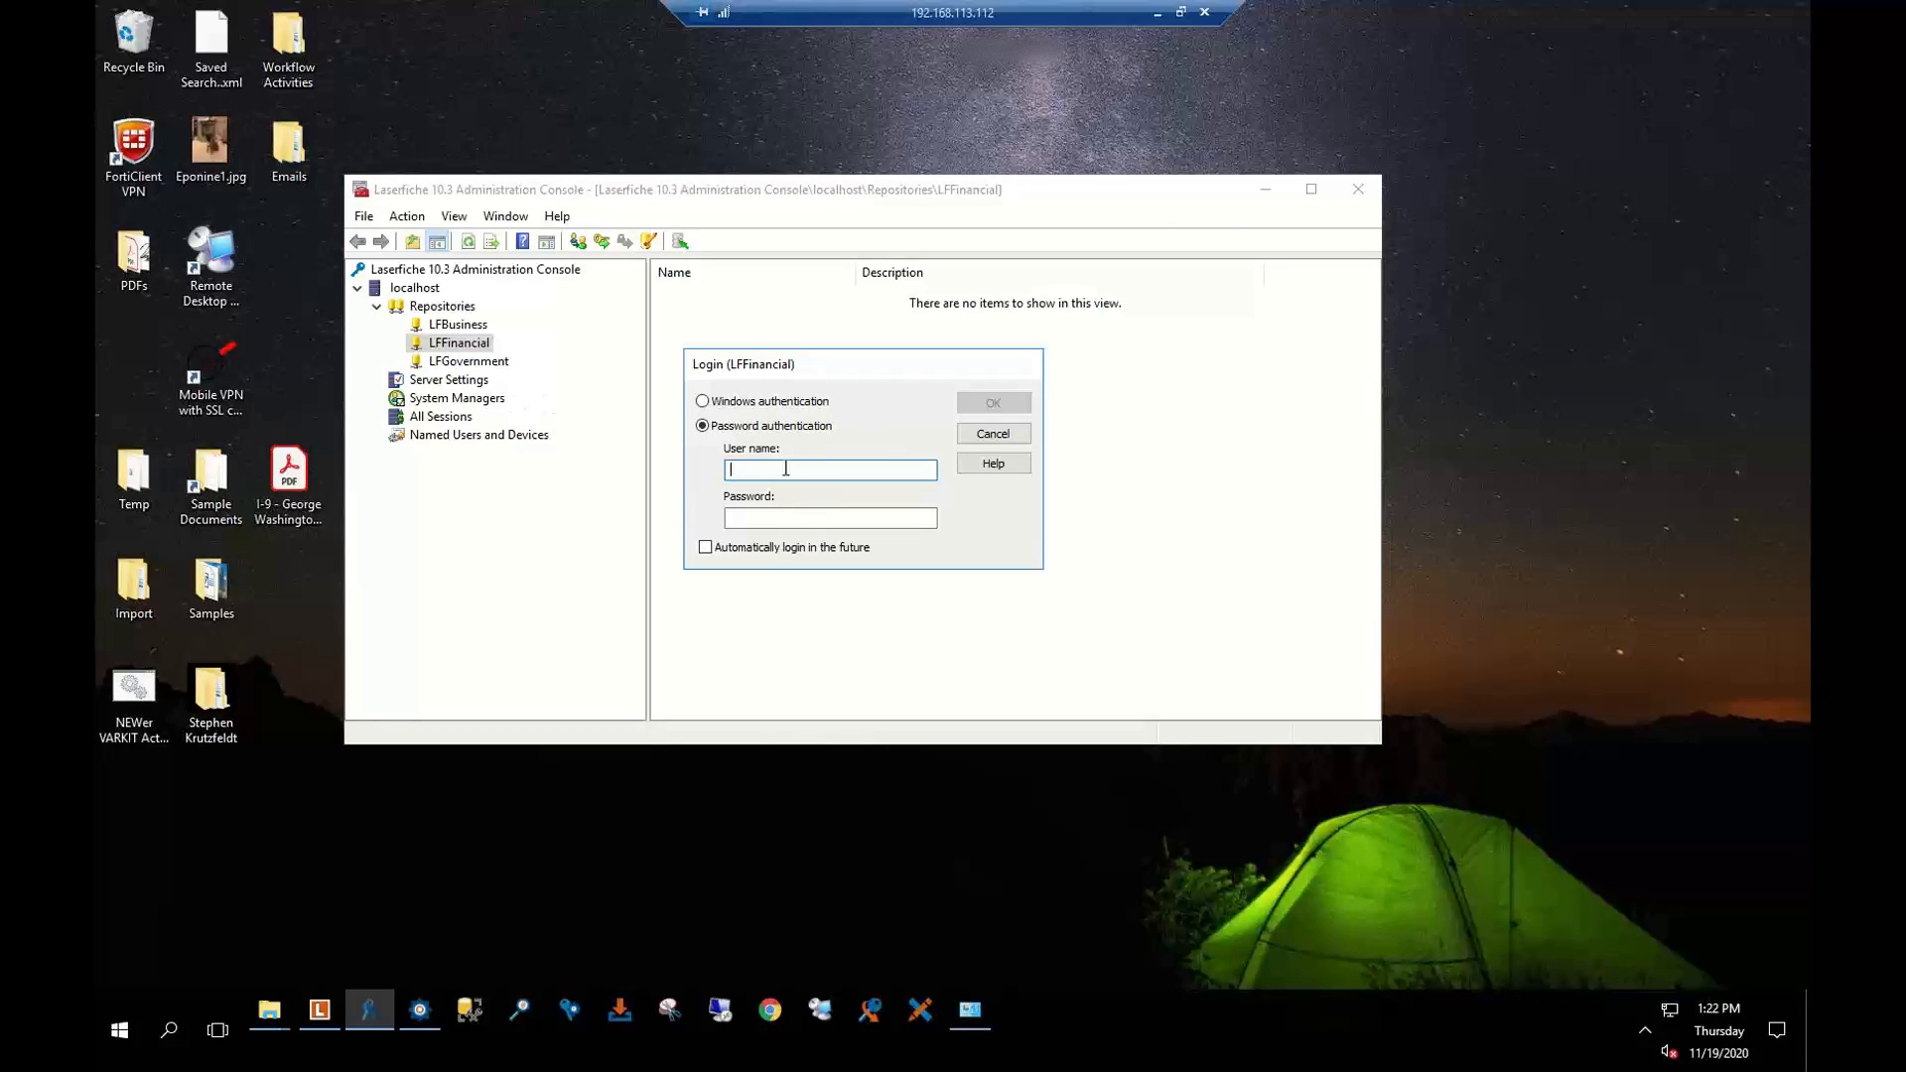
pyautogui.write('admin●●●●●')
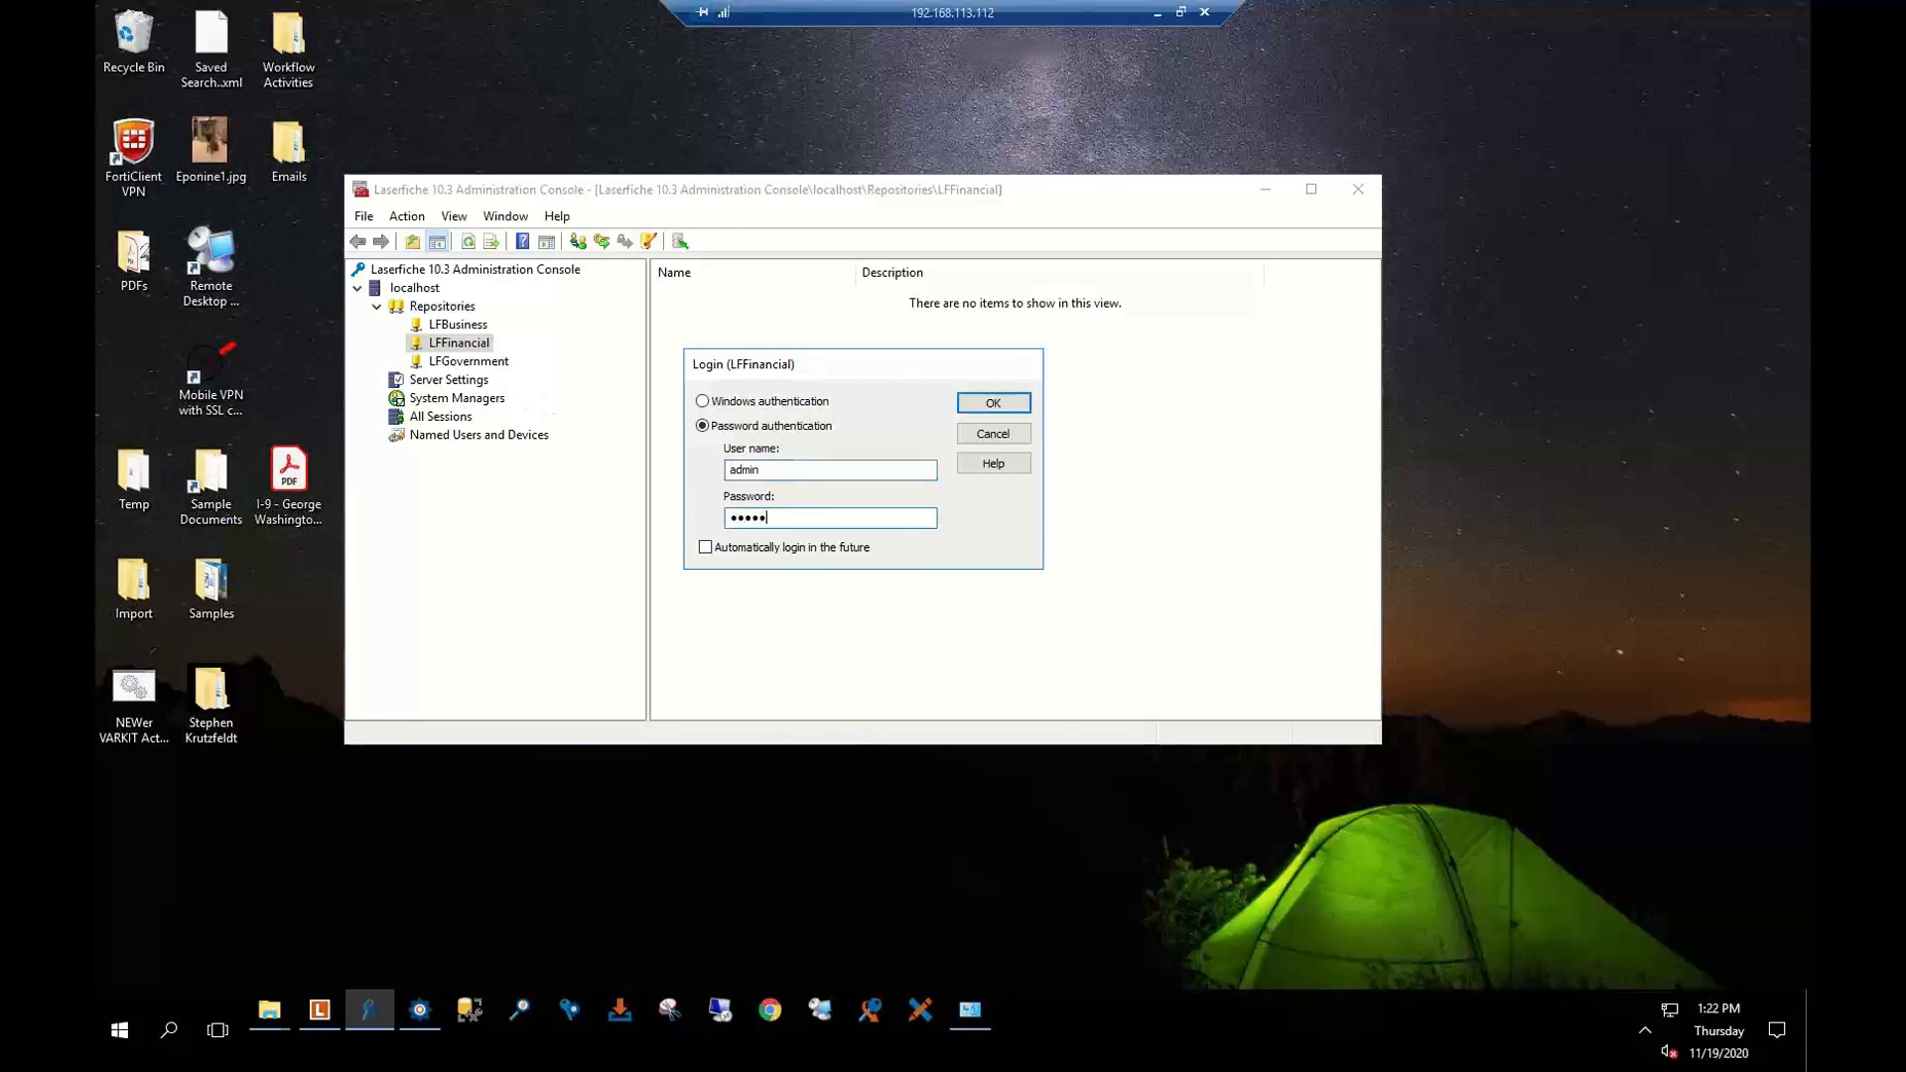
pyautogui.press('Return')
# Expand Metadata Management for LFFinancial to list its metadata templates
pyautogui.click(699, 318)
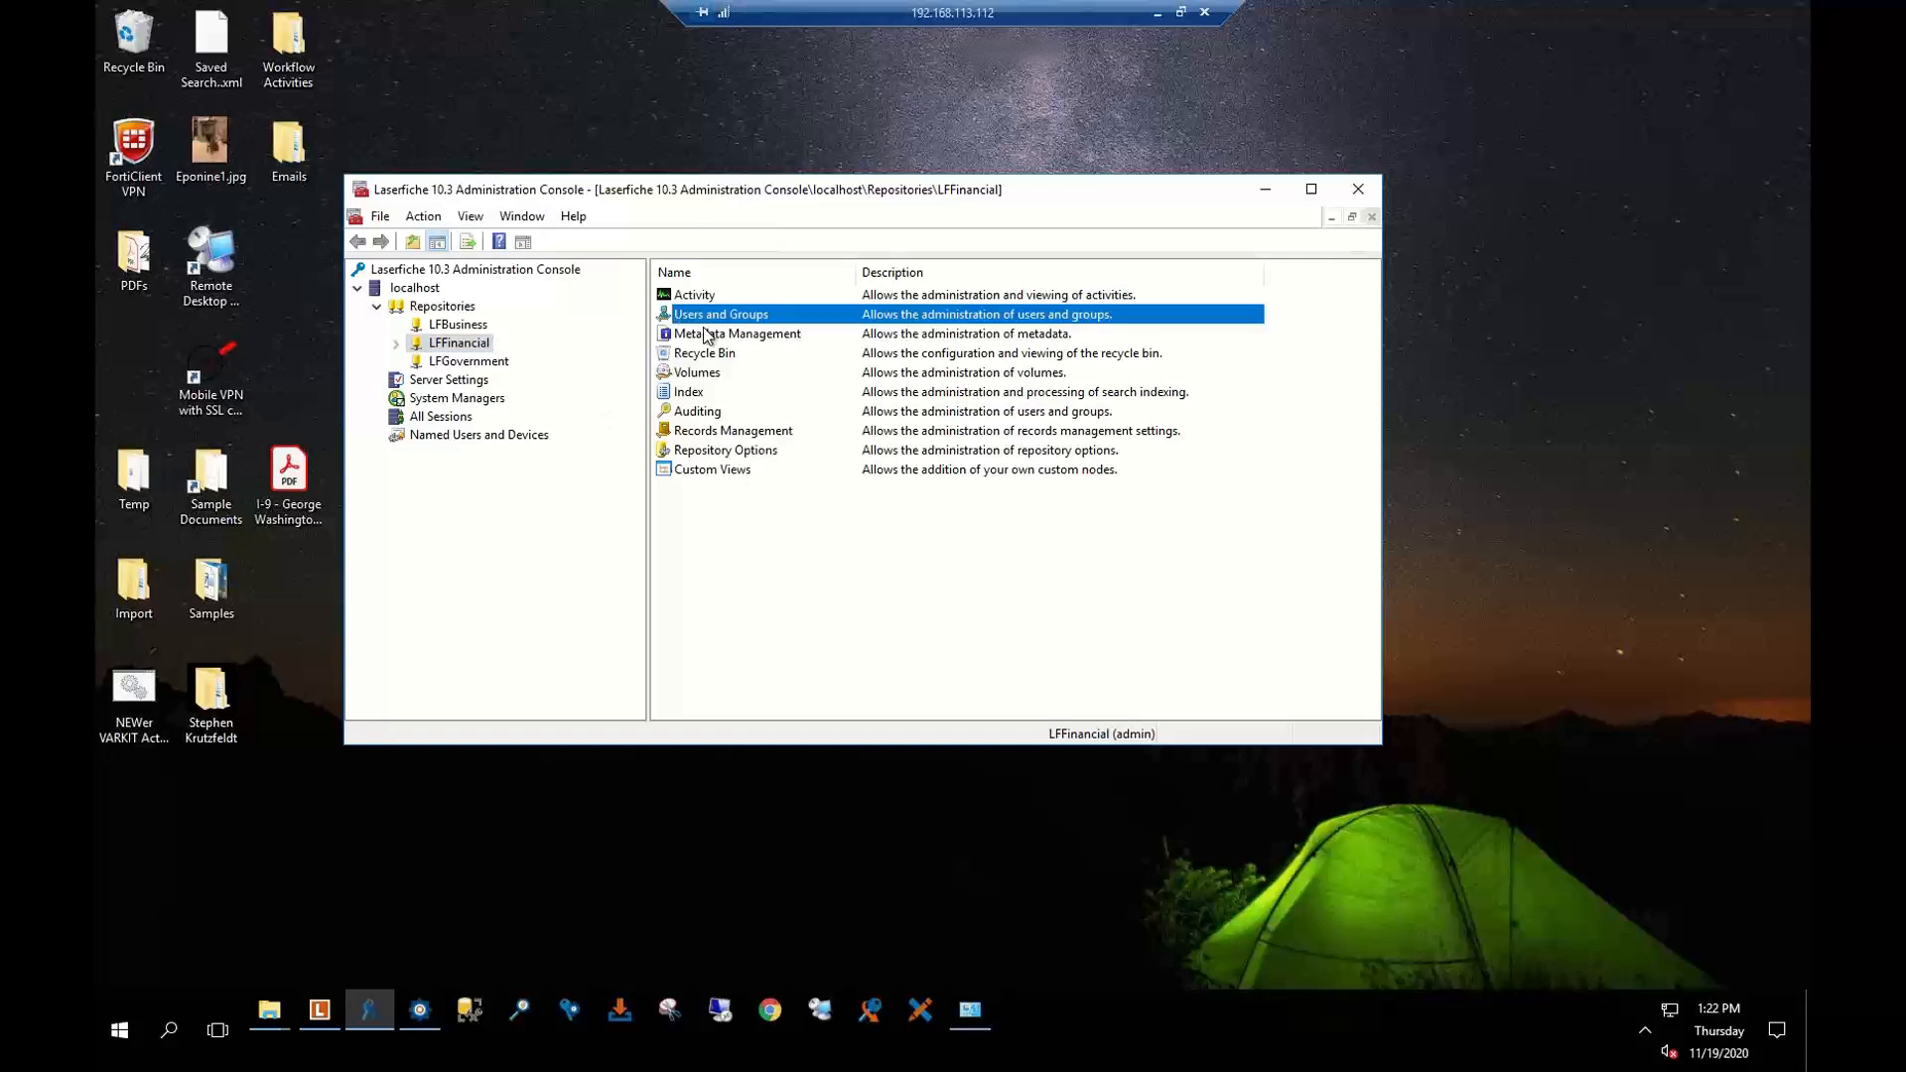
pyautogui.click(708, 334)
pyautogui.doubleClick(707, 335)
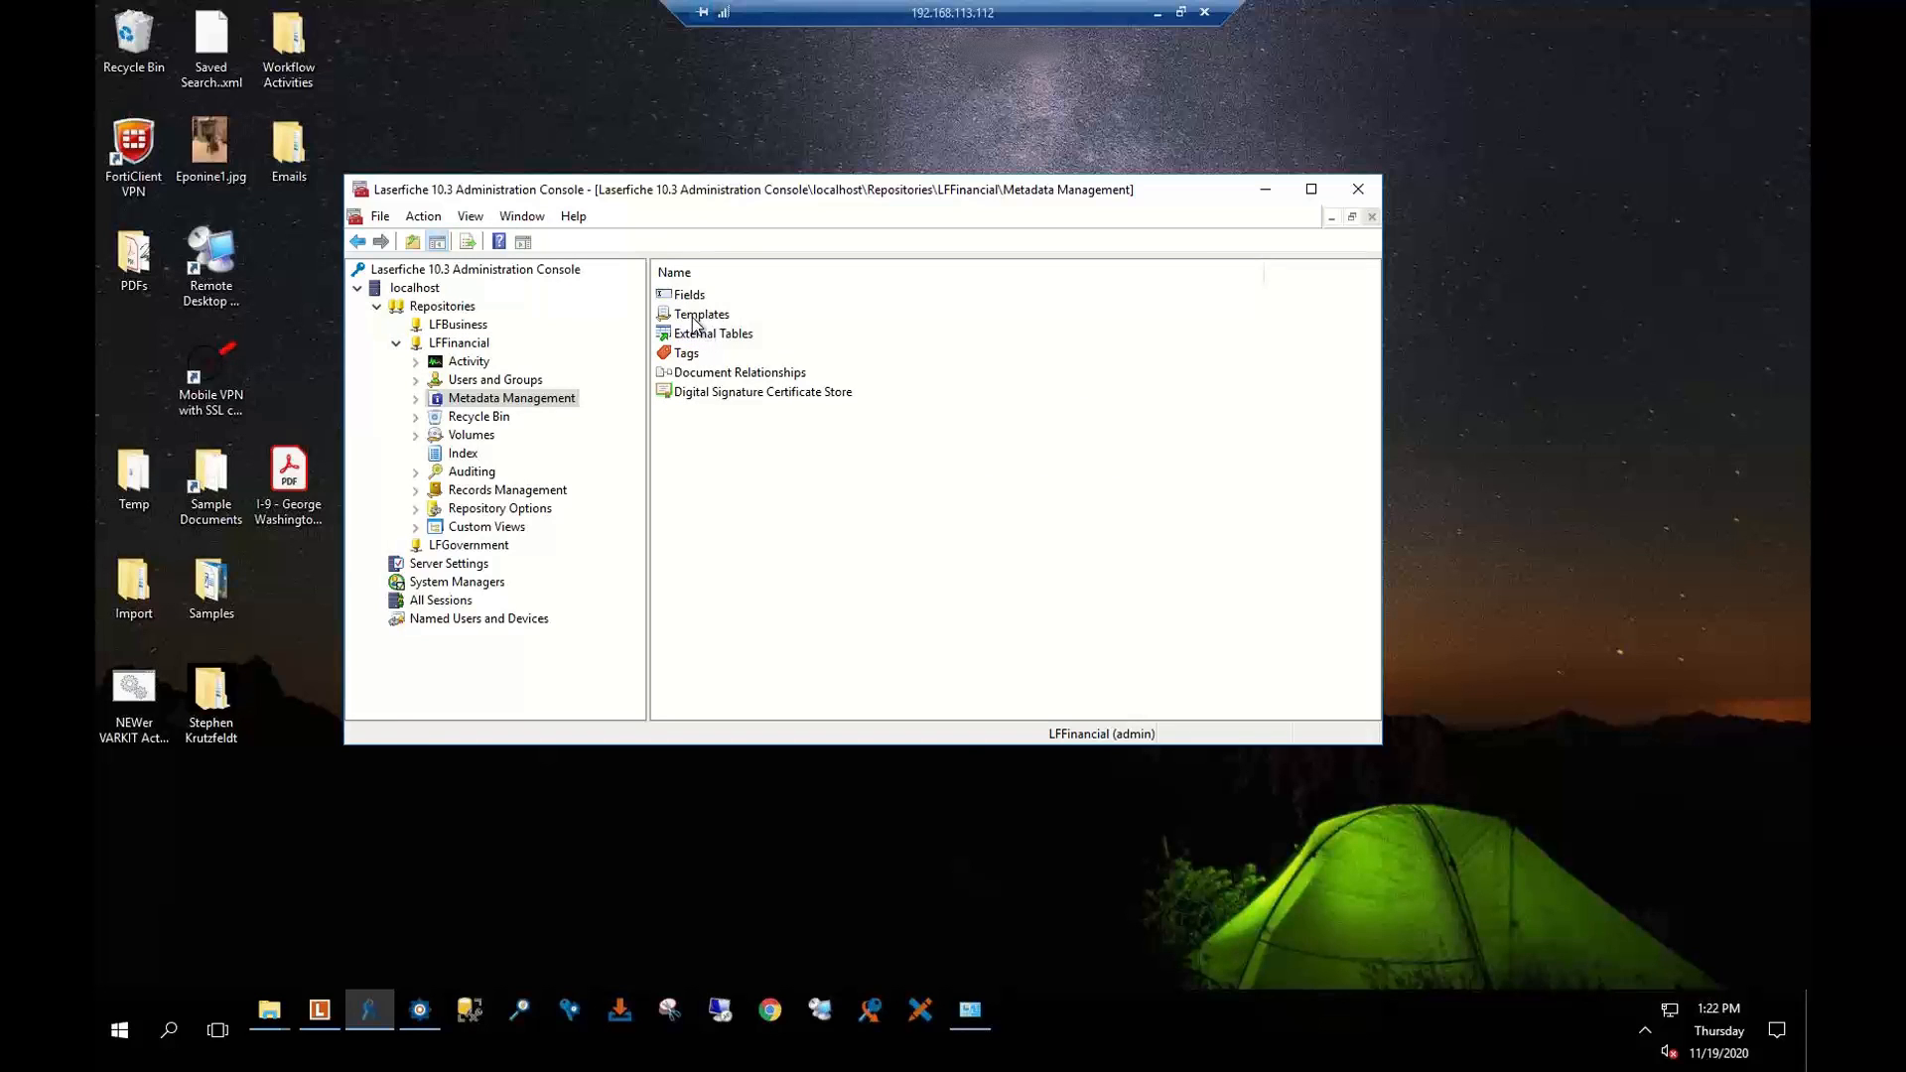
pyautogui.doubleClick(695, 313)
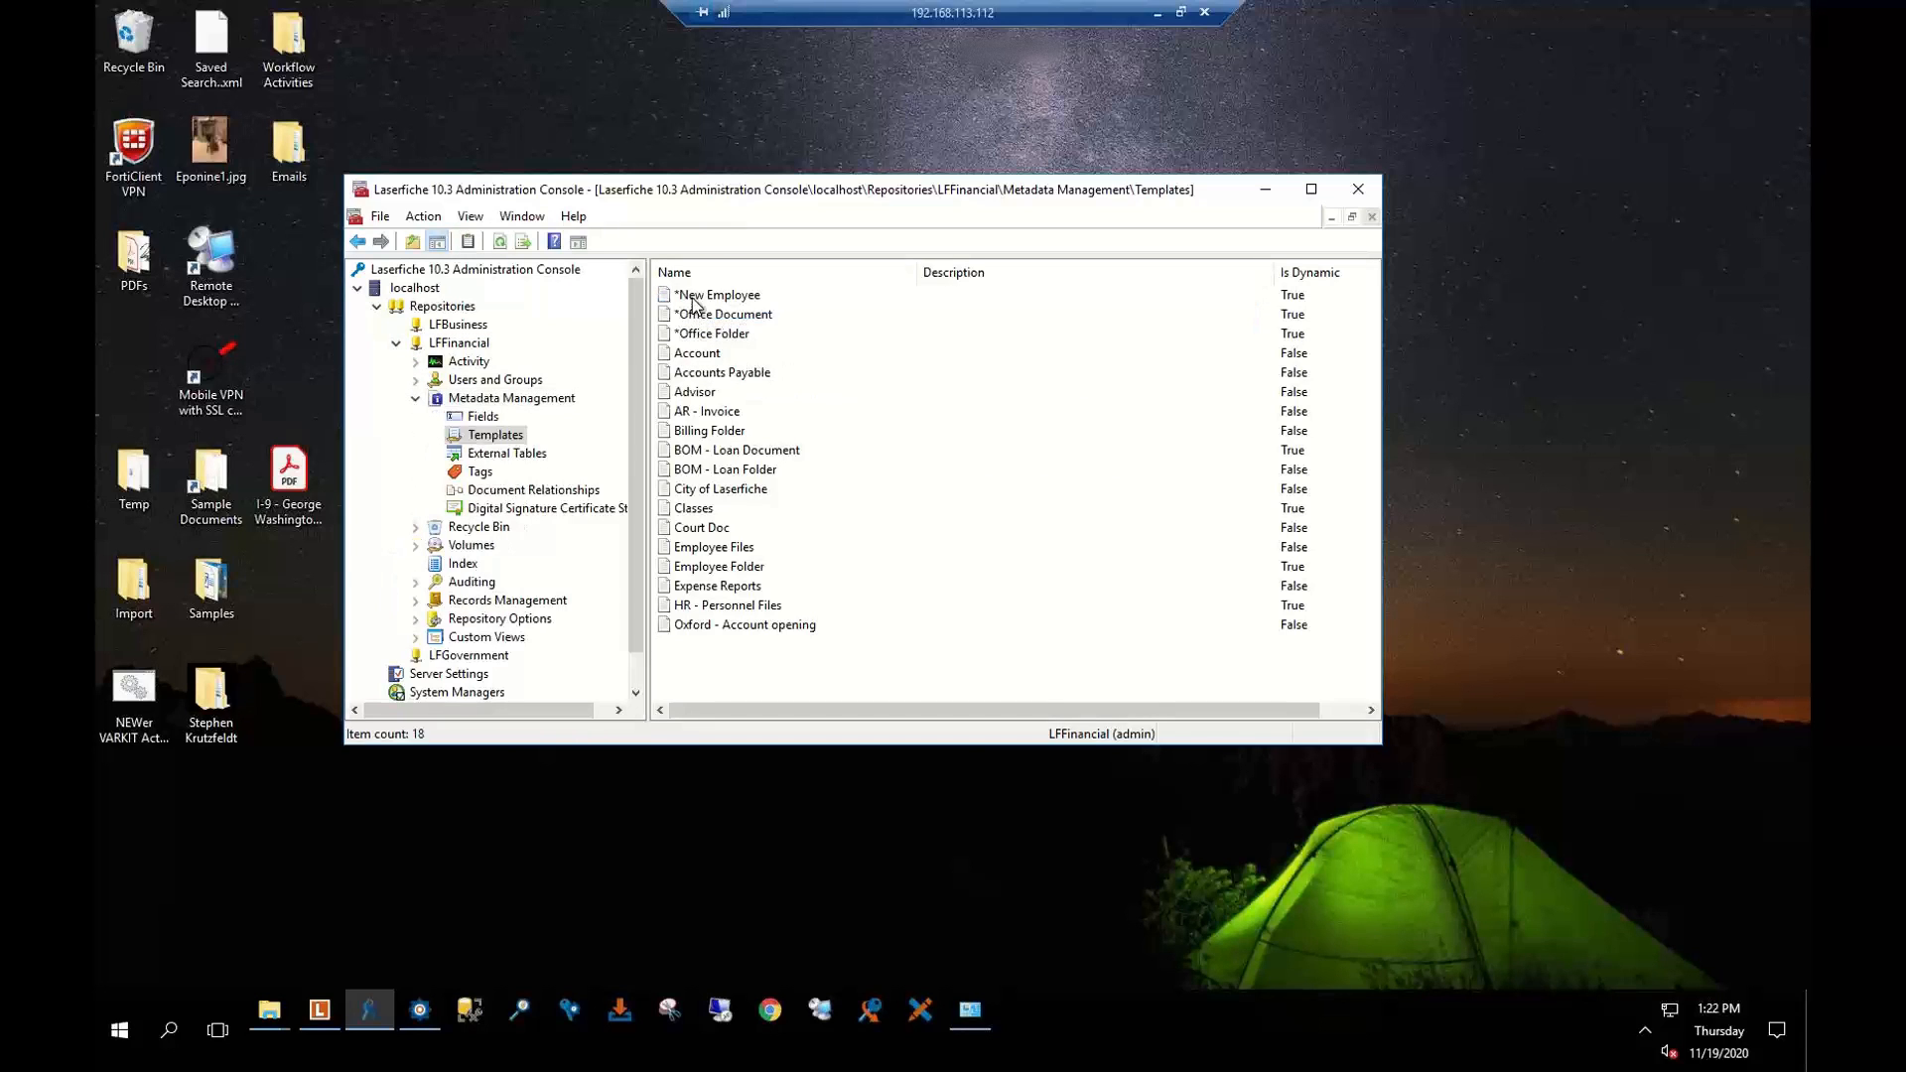
# Create a new metadata template named AR Invoice
pyautogui.rightClick(770, 667)
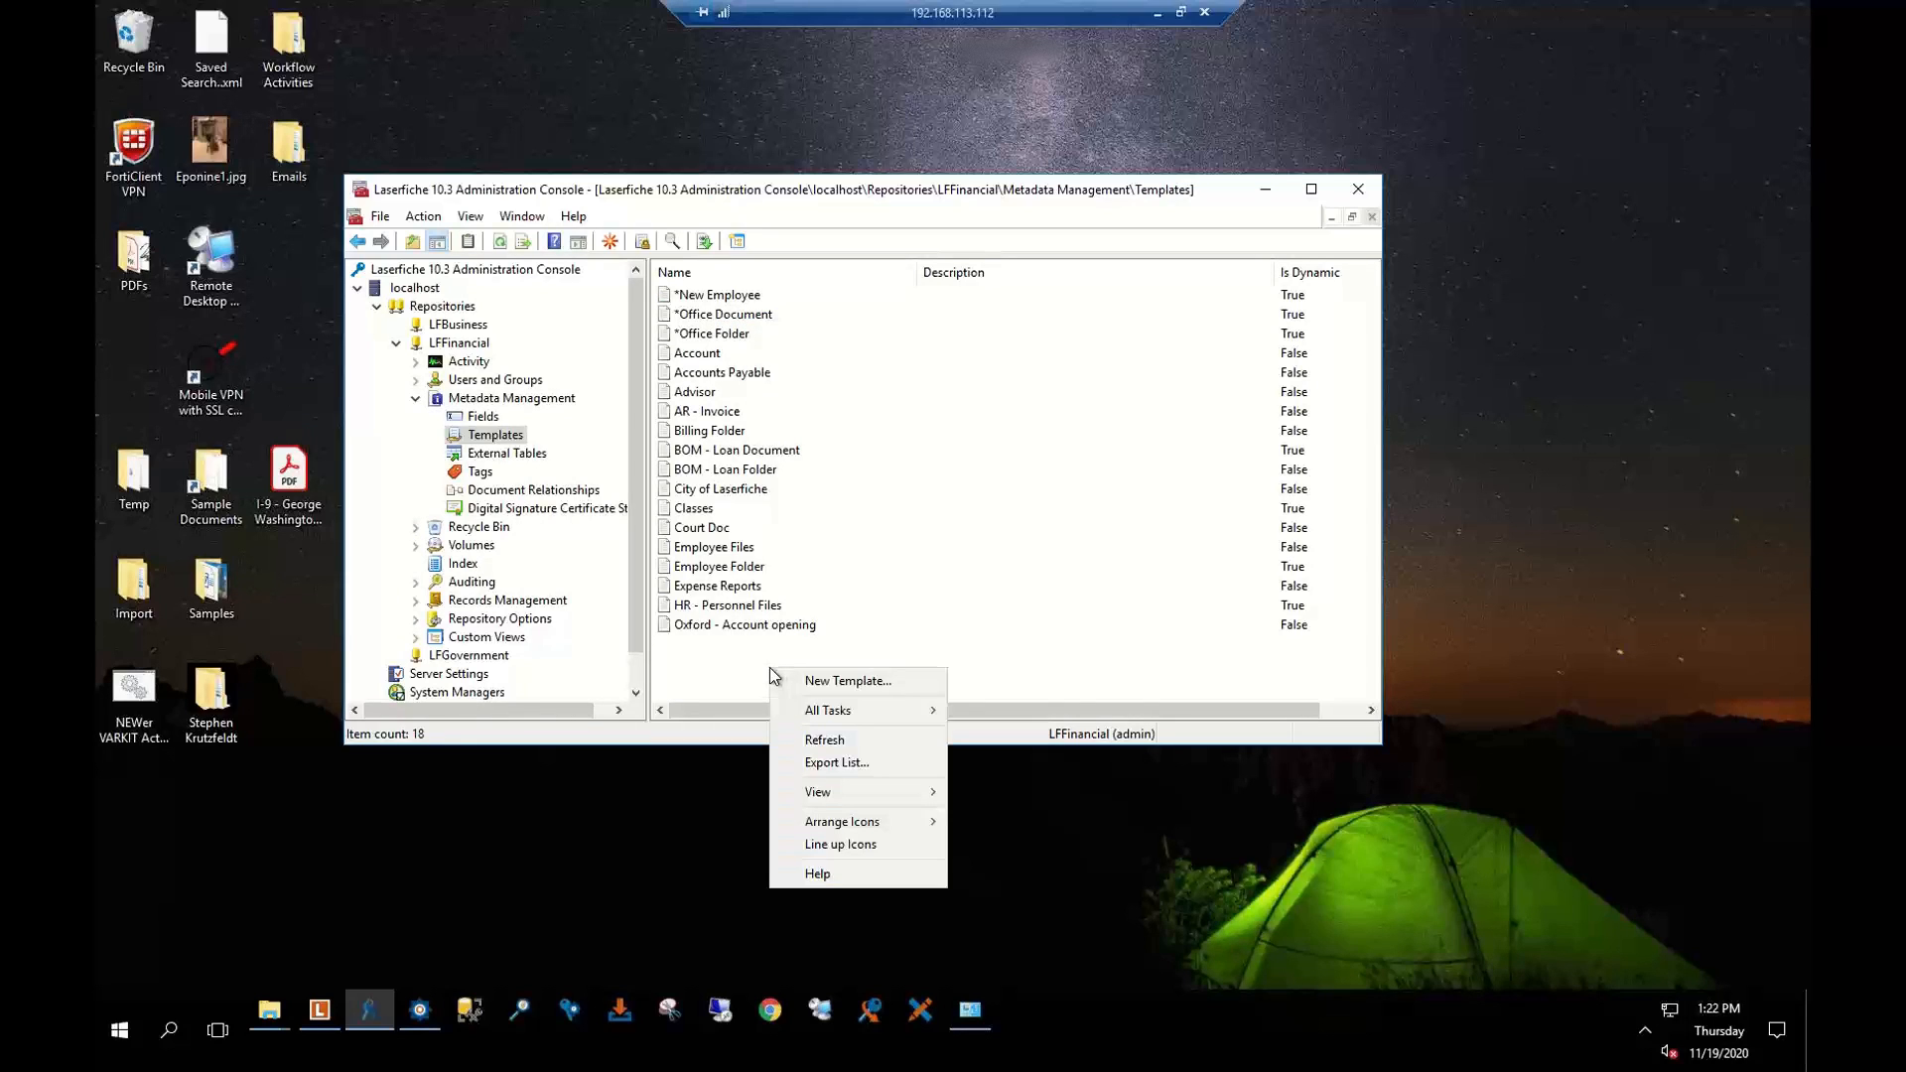
pyautogui.click(872, 677)
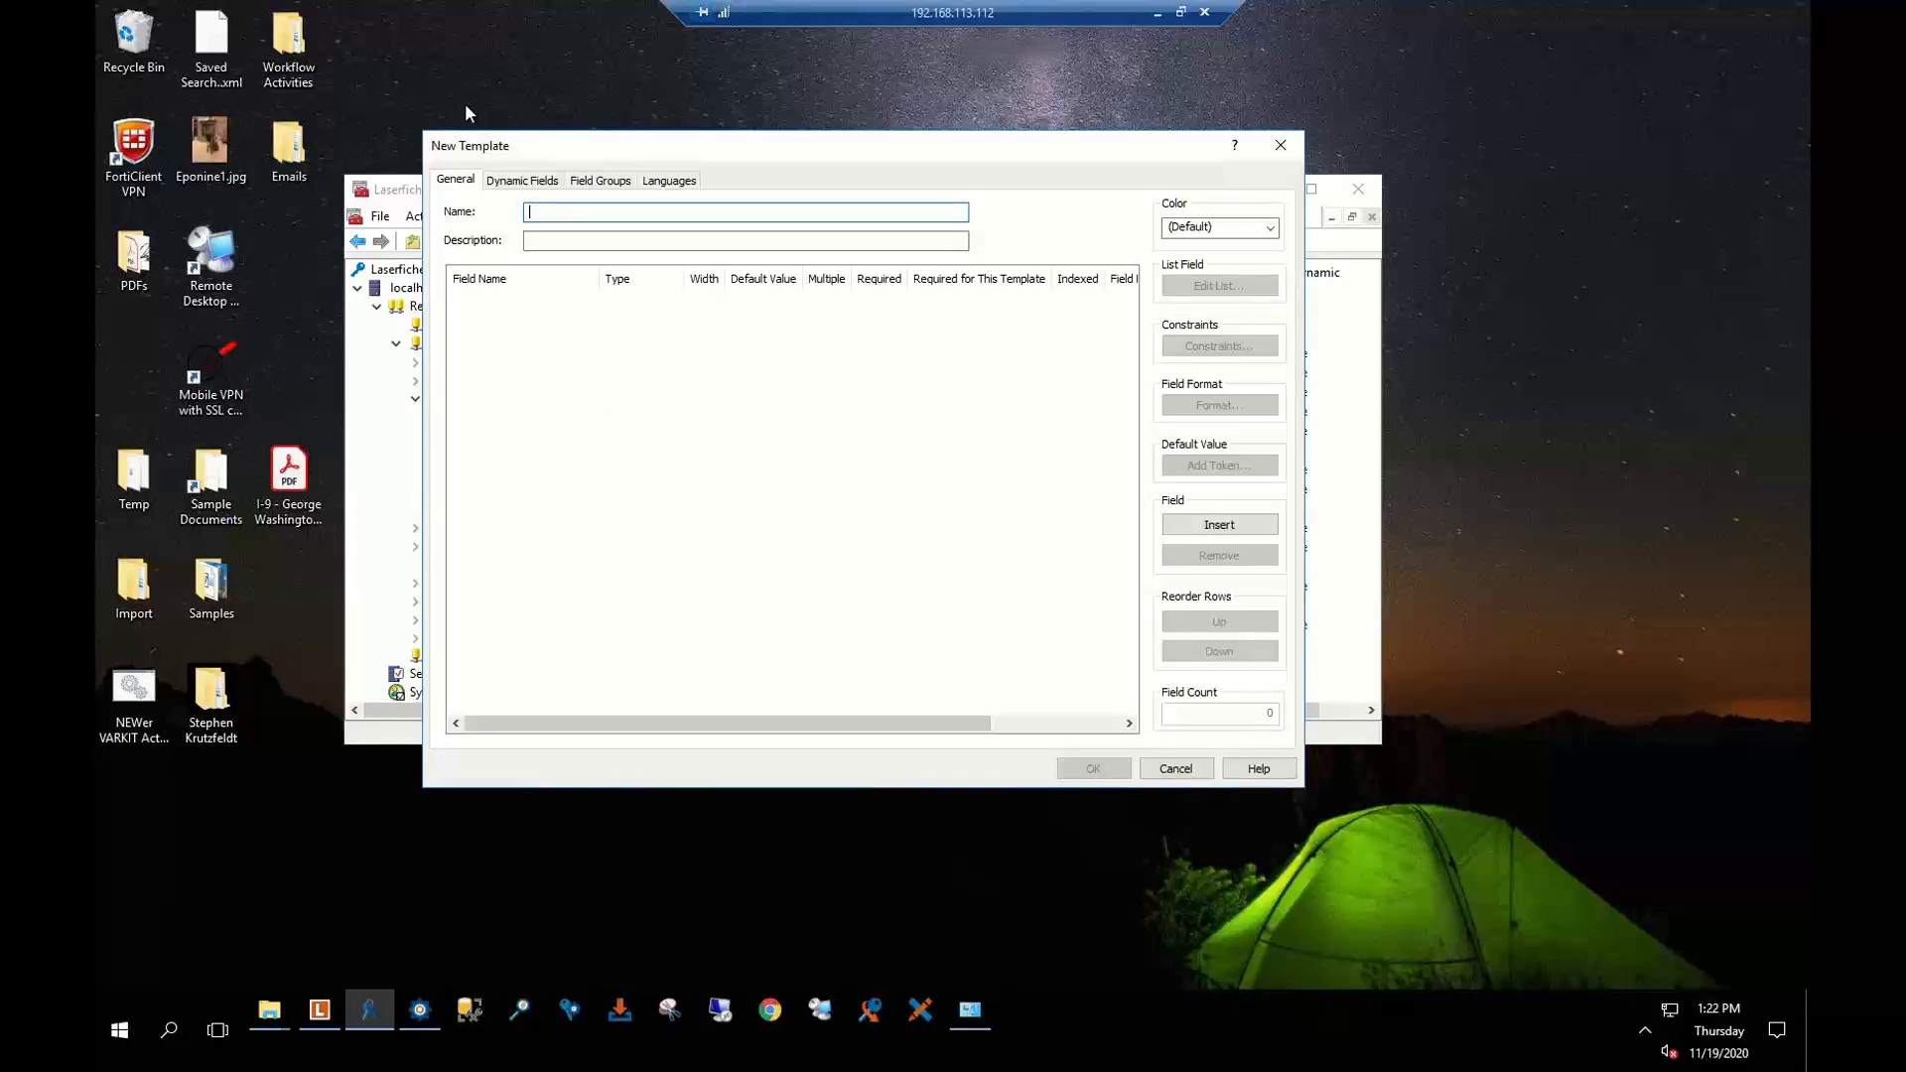
pyautogui.write('AR Invoice')
# Add the existing FIN - Doc Type field as the template's first field
pyautogui.click(490, 300)
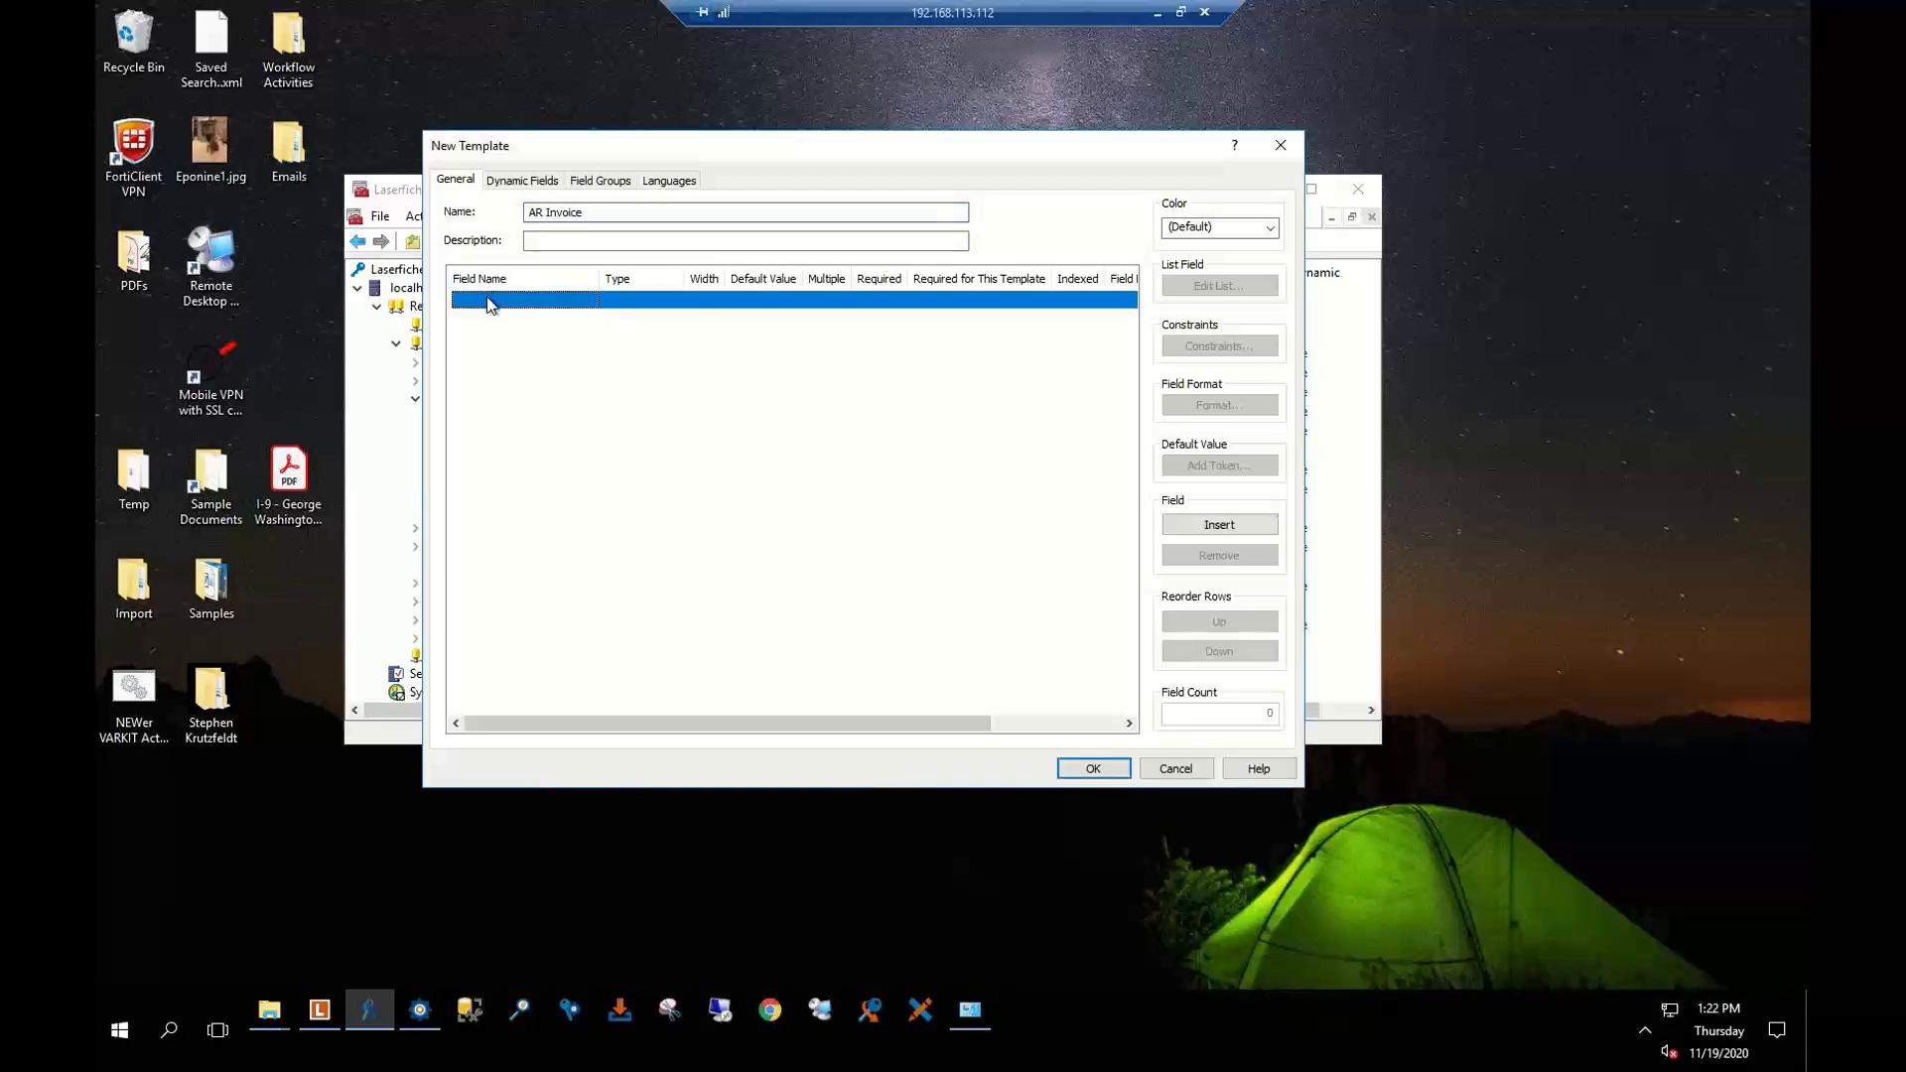
pyautogui.click(503, 301)
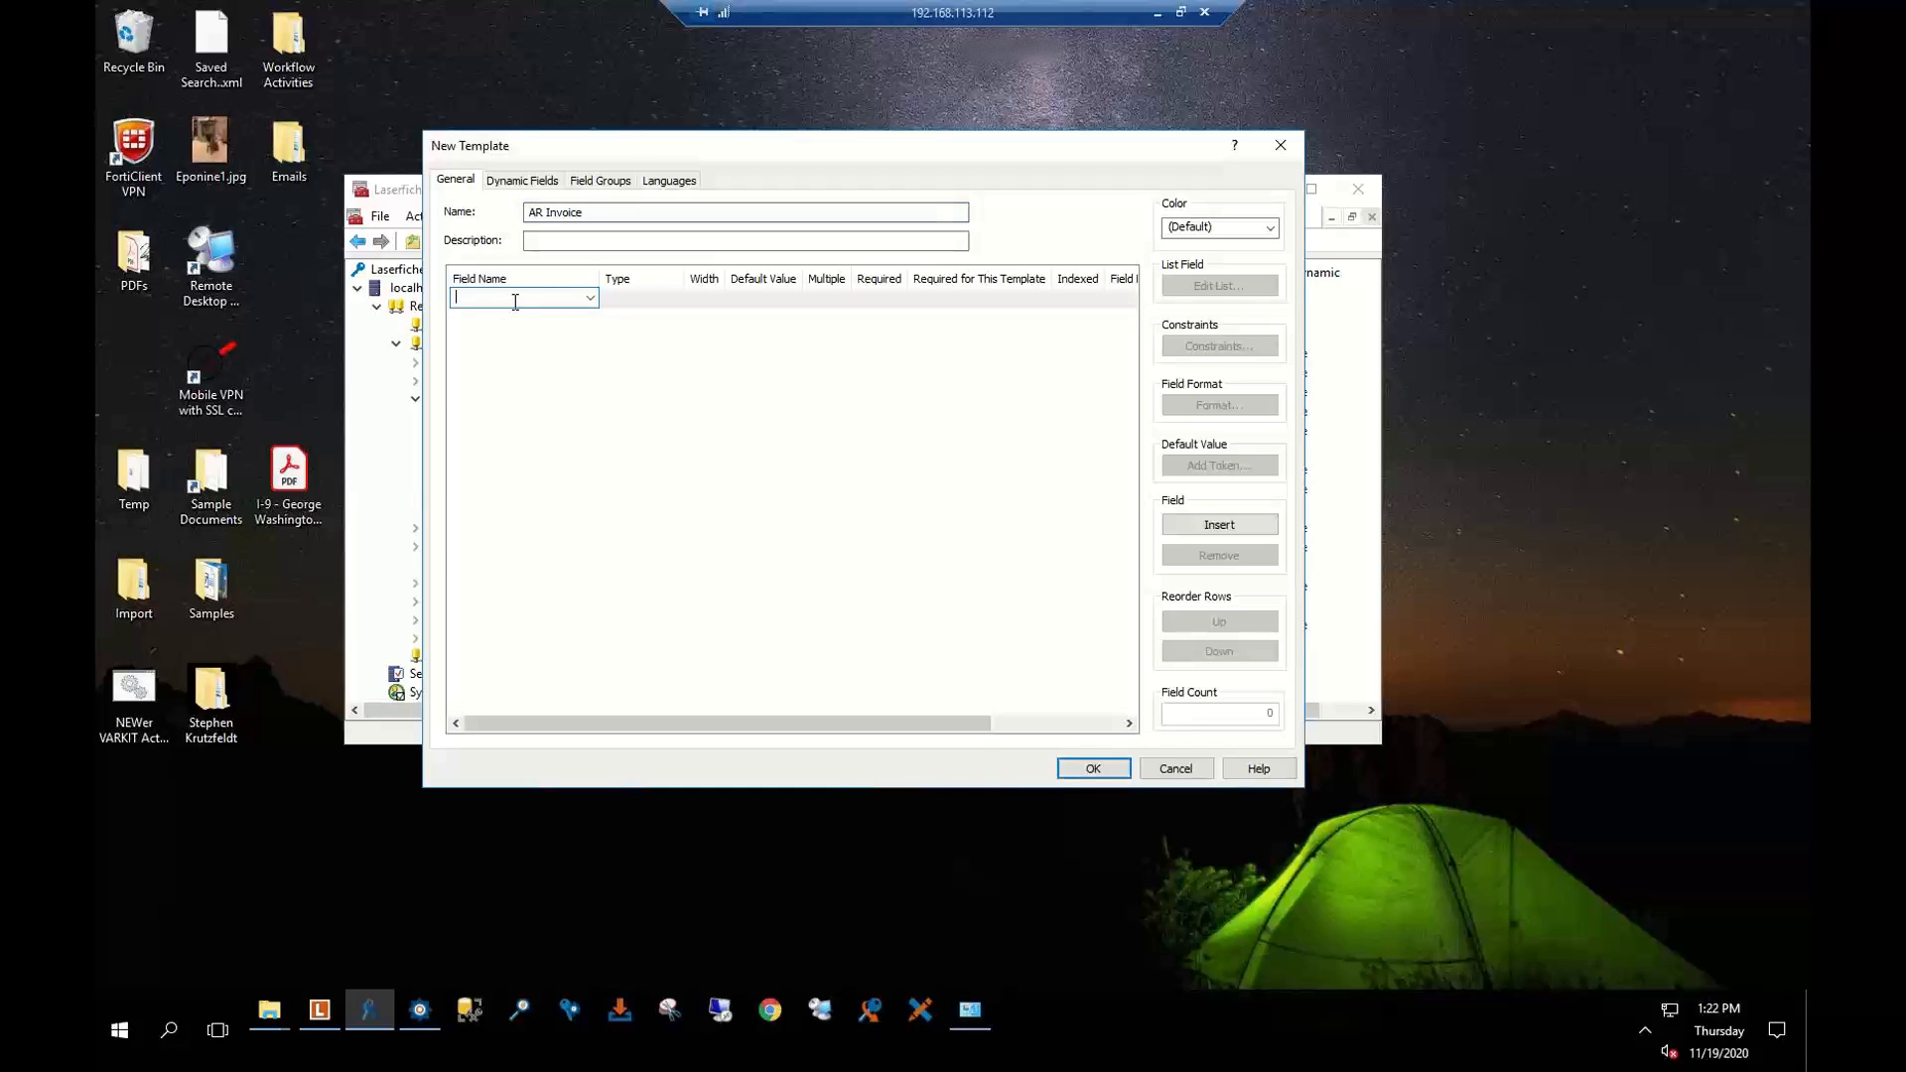
pyautogui.click(590, 299)
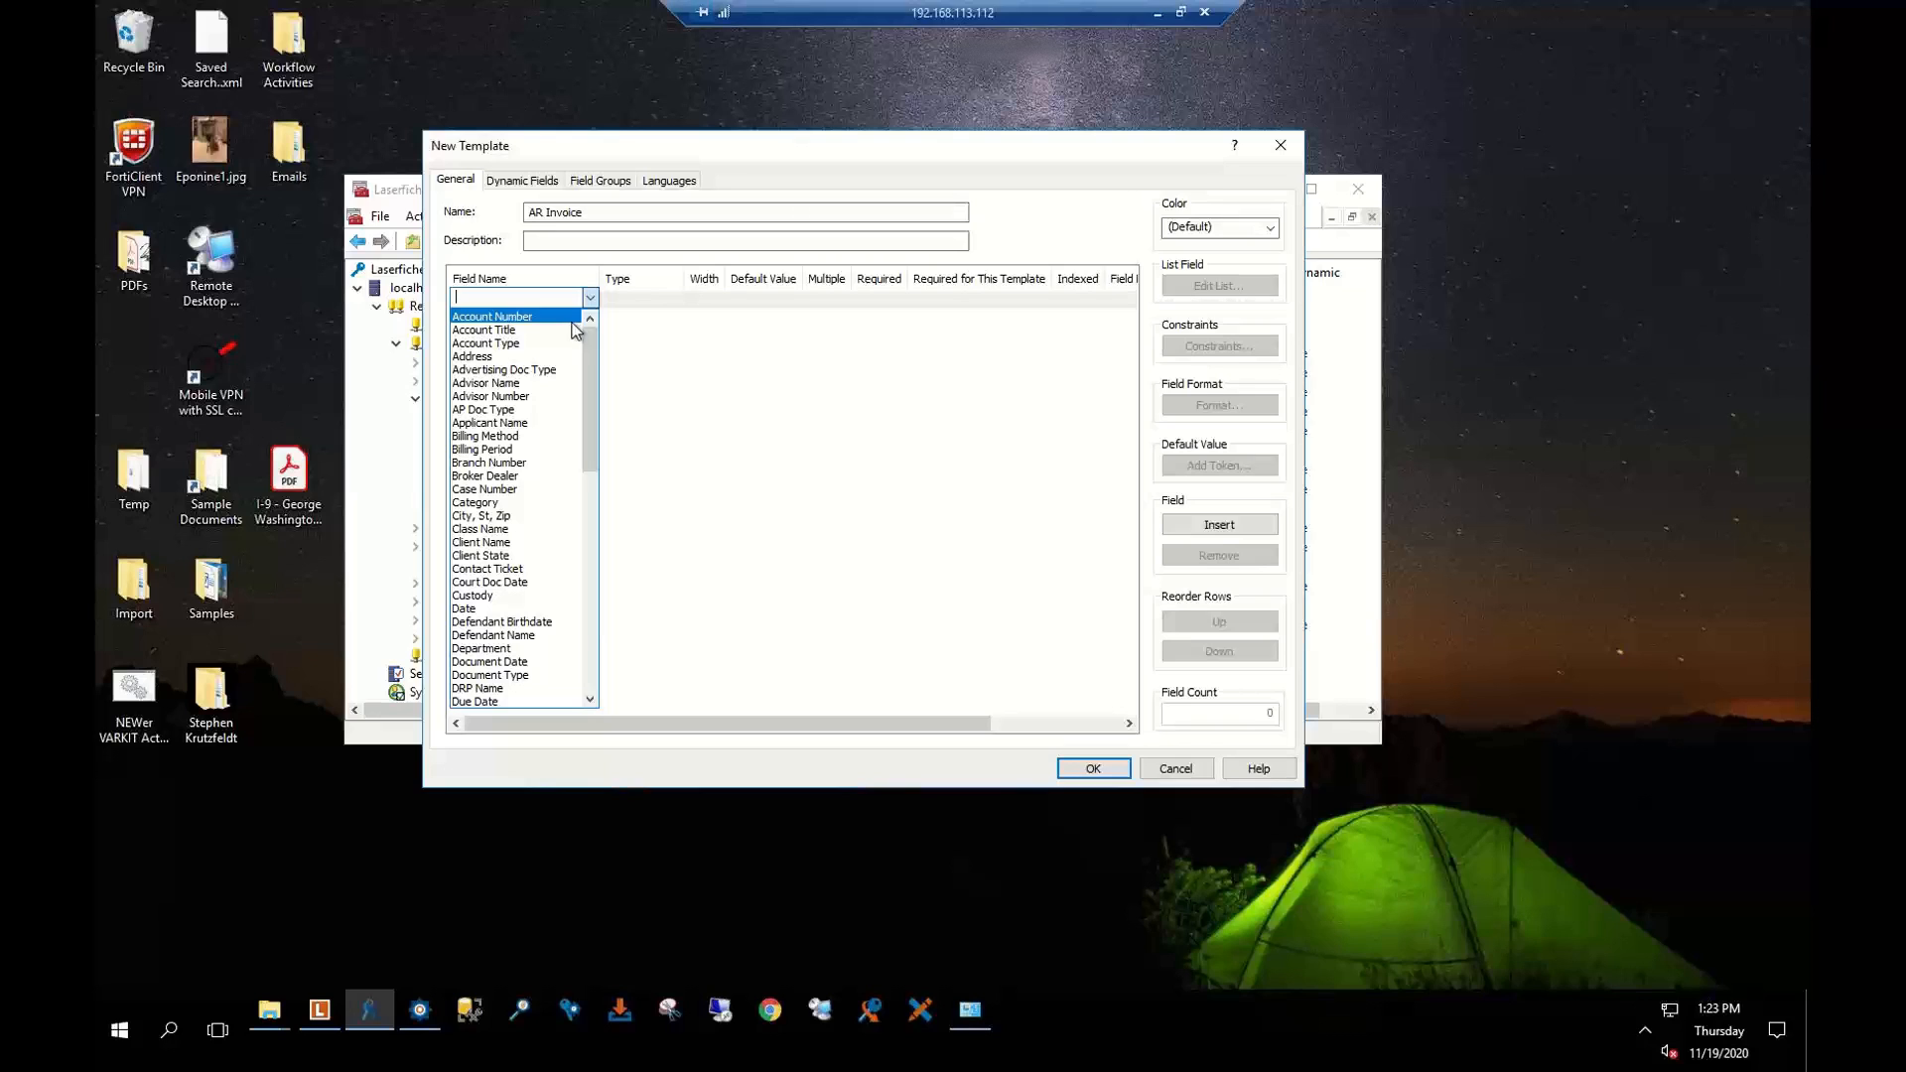
pyautogui.write('FIN')
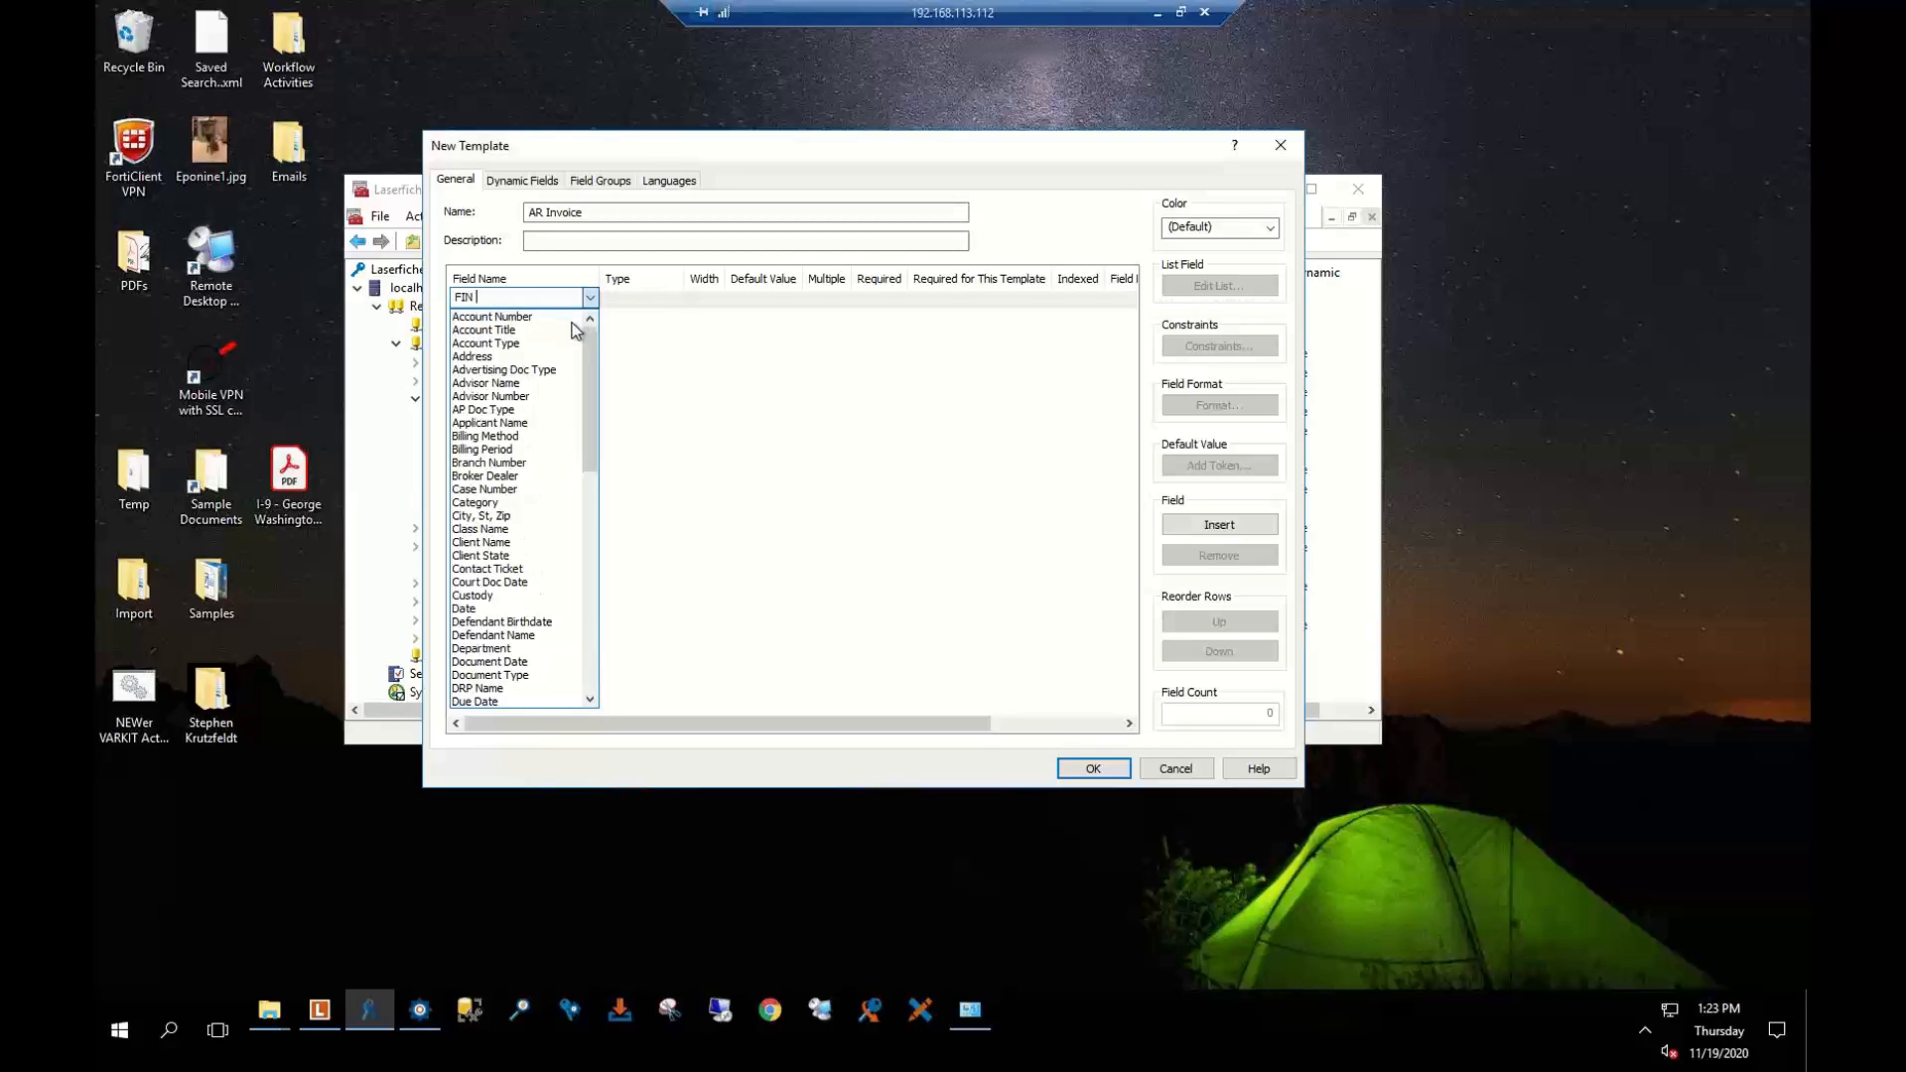
pyautogui.write(' - Dco')
pyautogui.press('BackSpace')
pyautogui.write('oc Type')
pyautogui.press('Tab')
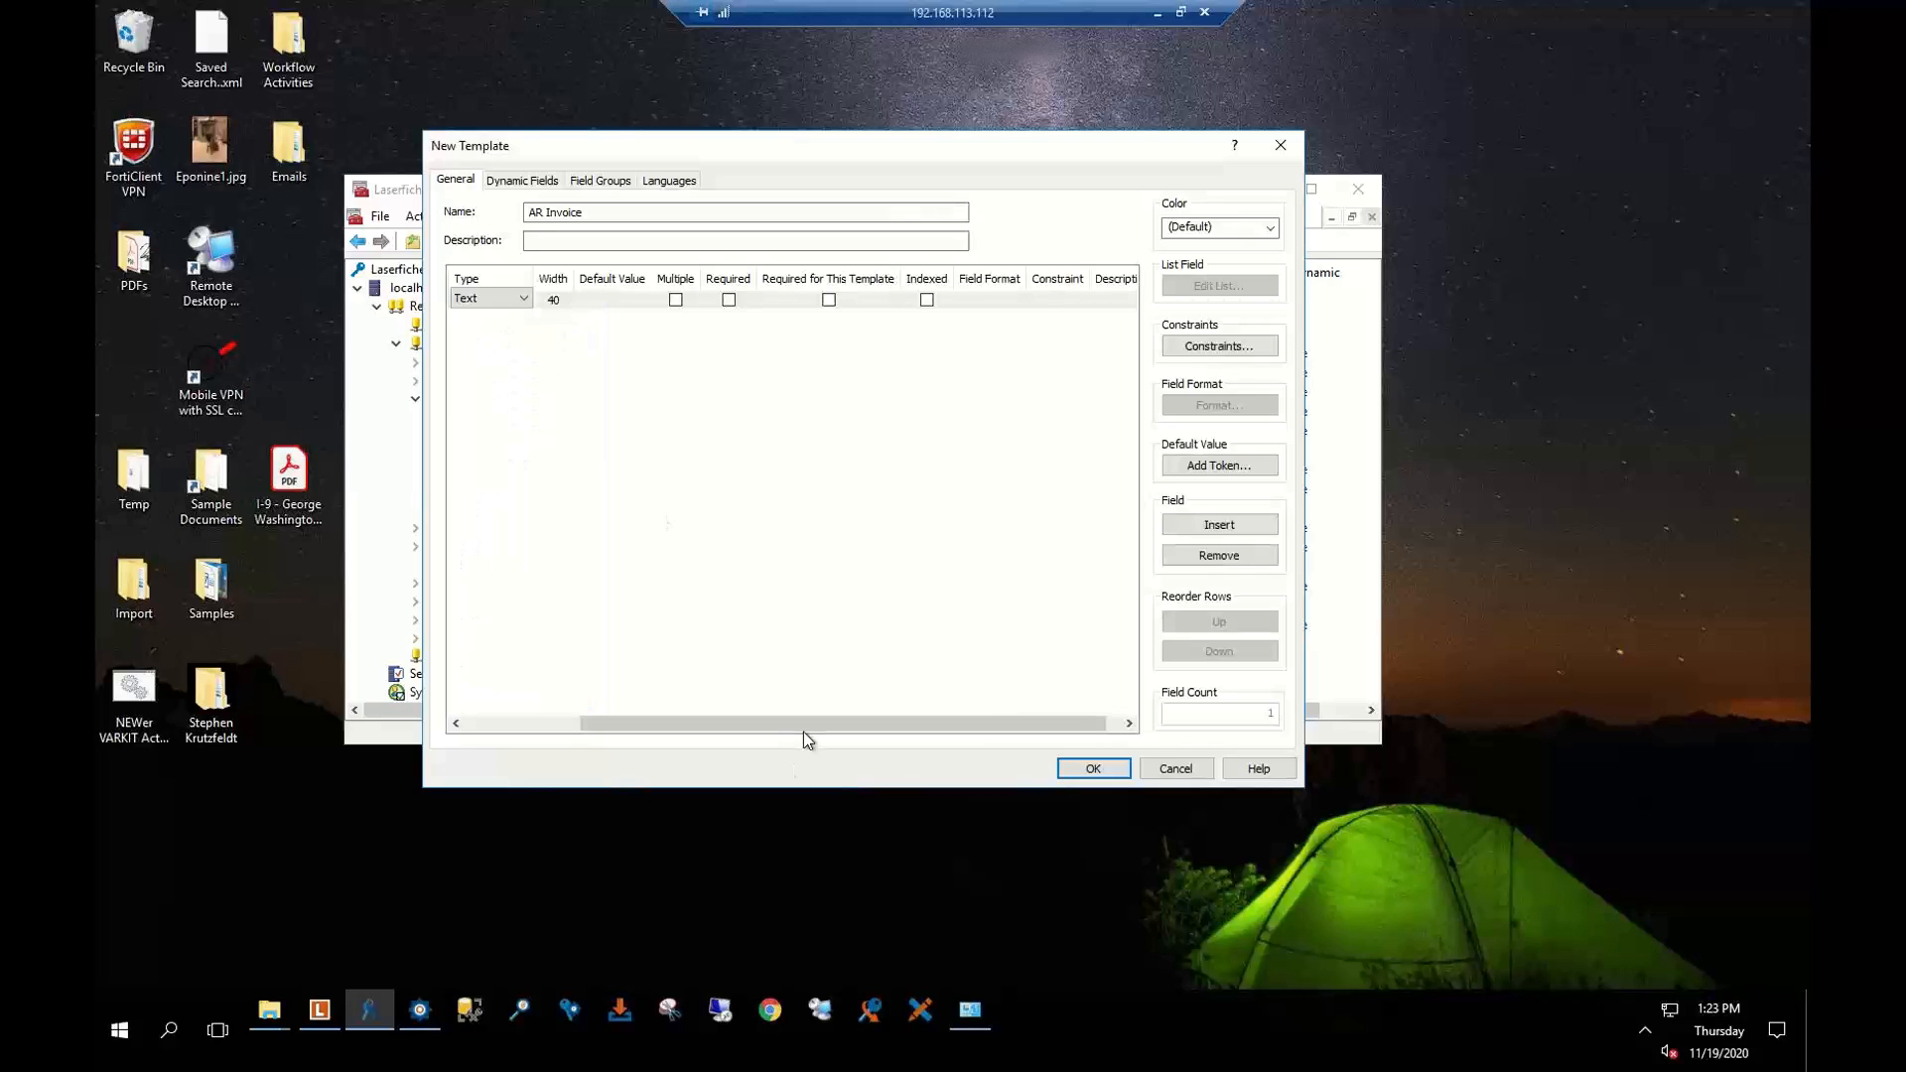
pyautogui.moveTo(802, 730); pyautogui.dragTo(560, 725)
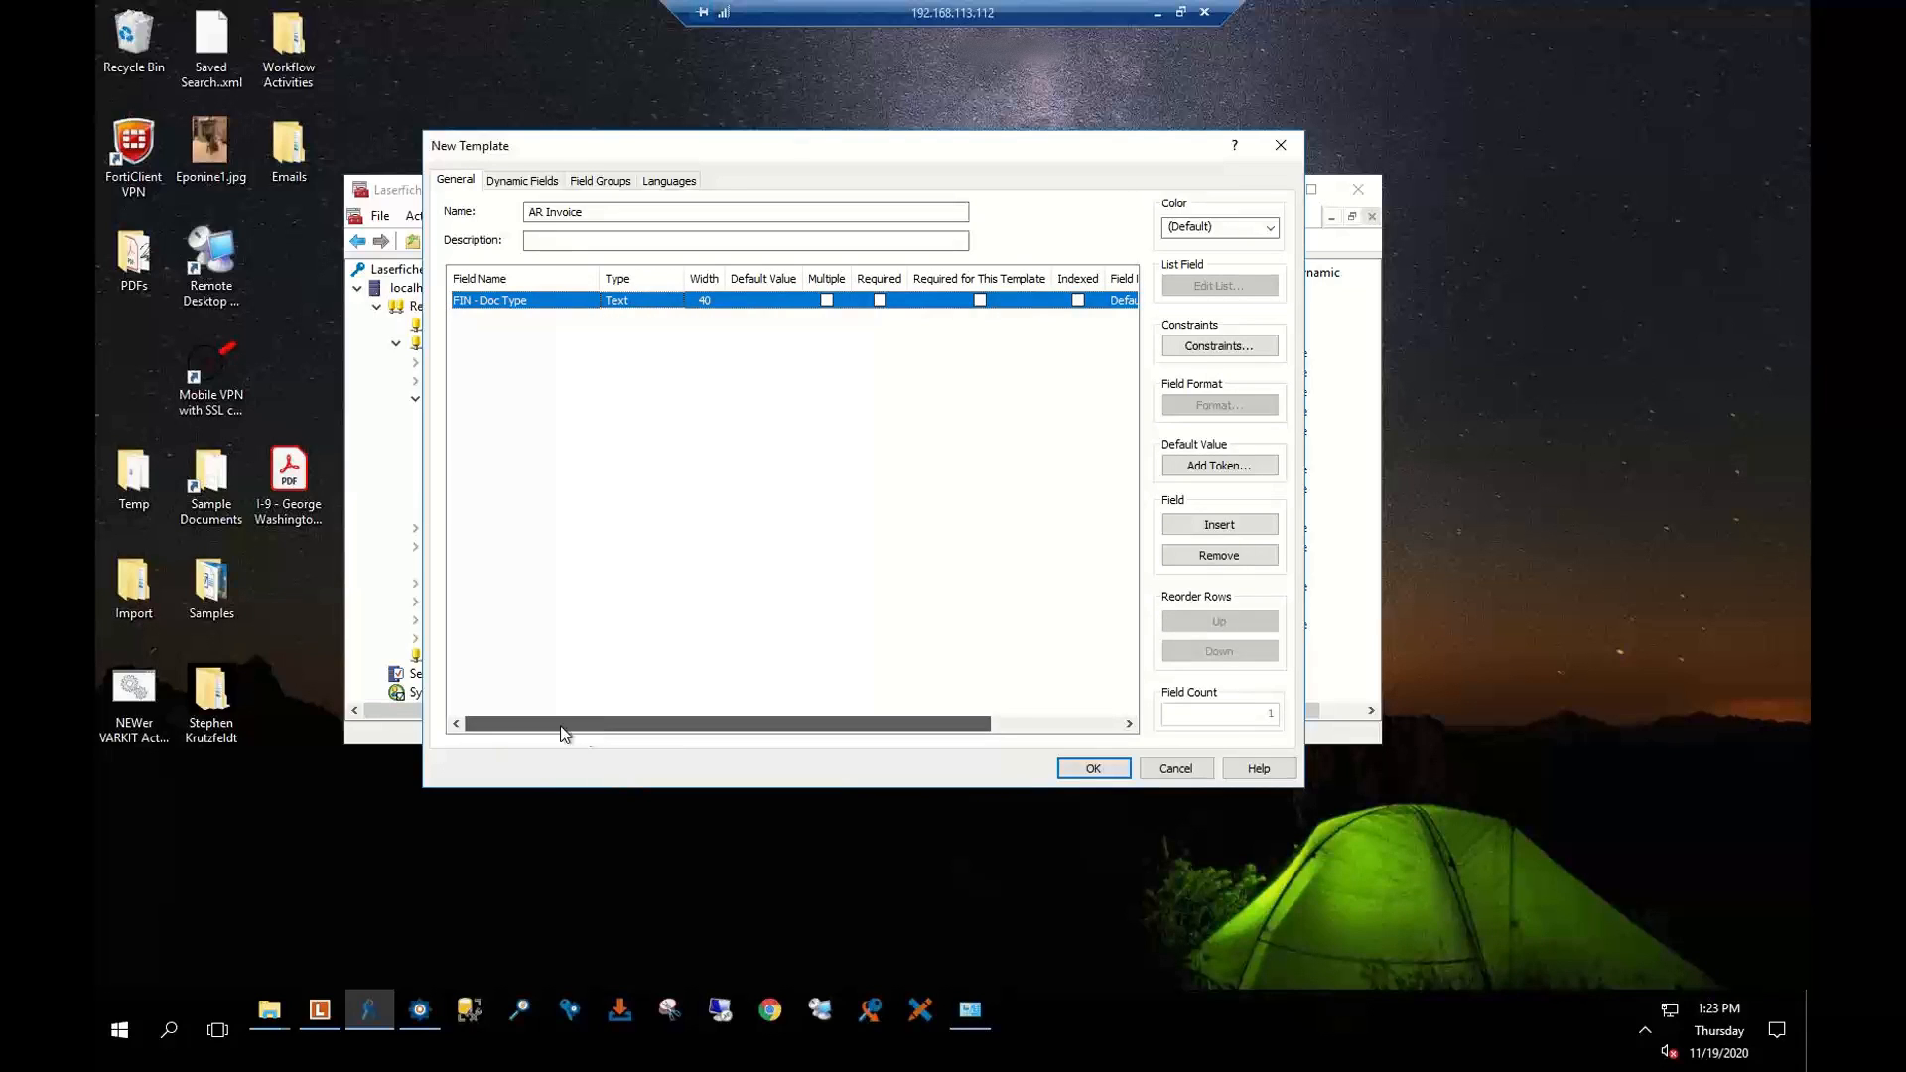
# Change FIN - Doc Type to a List field with the items Invoice and Purchase Order
pyautogui.click(655, 297)
pyautogui.click(624, 331)
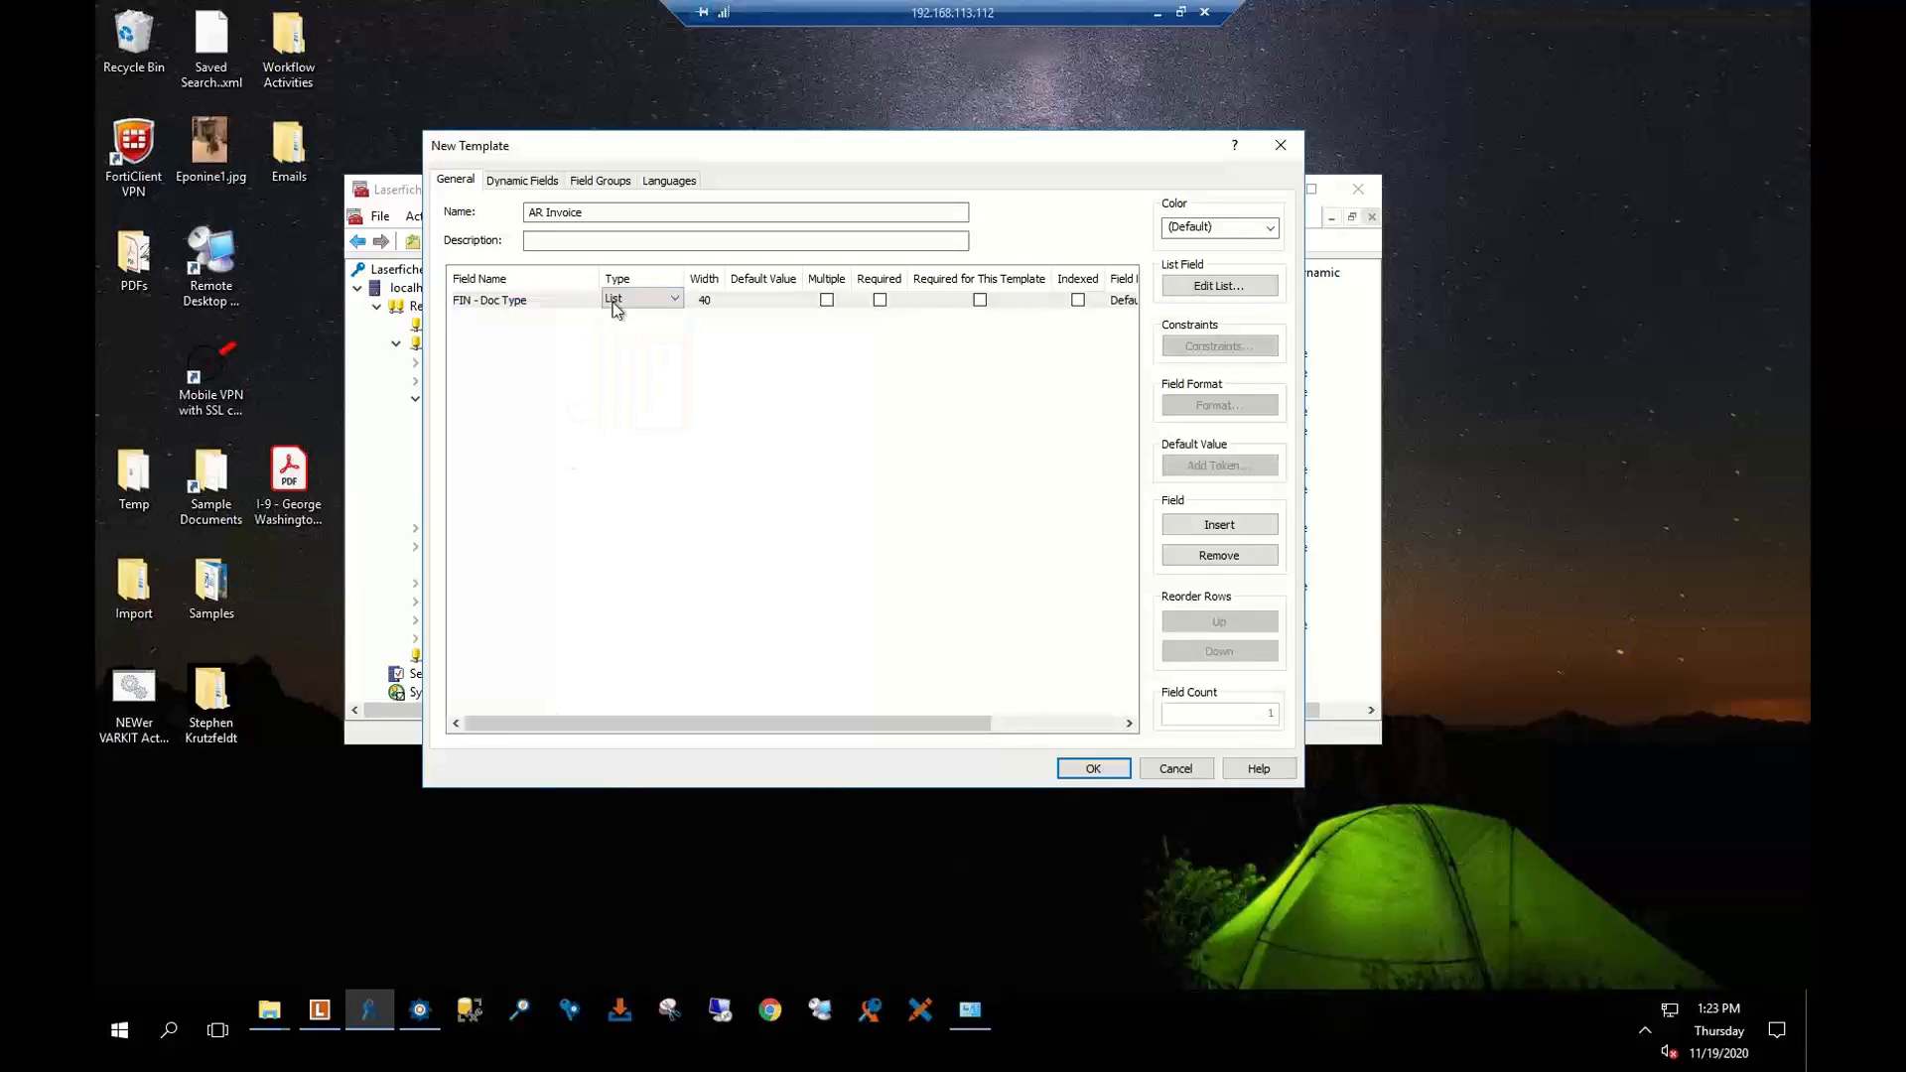
pyautogui.click(1201, 287)
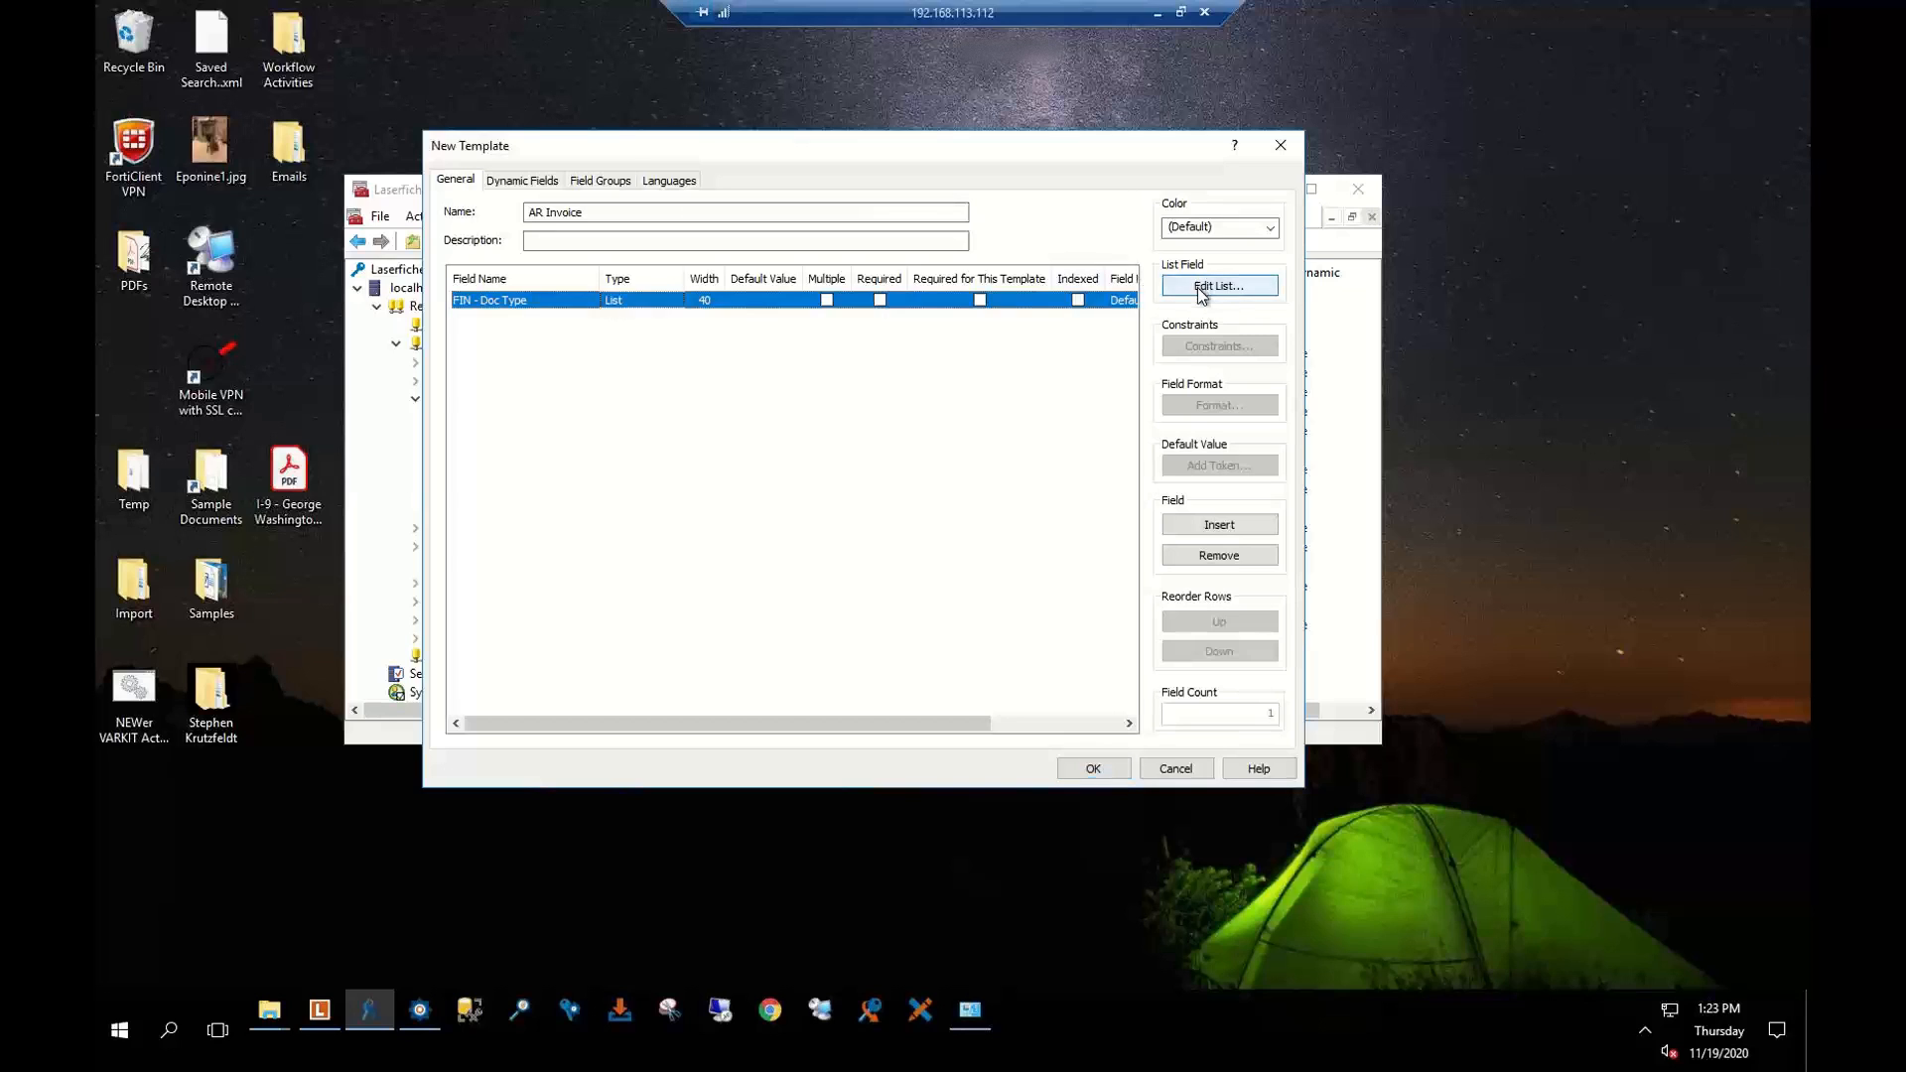
pyautogui.click(1201, 287)
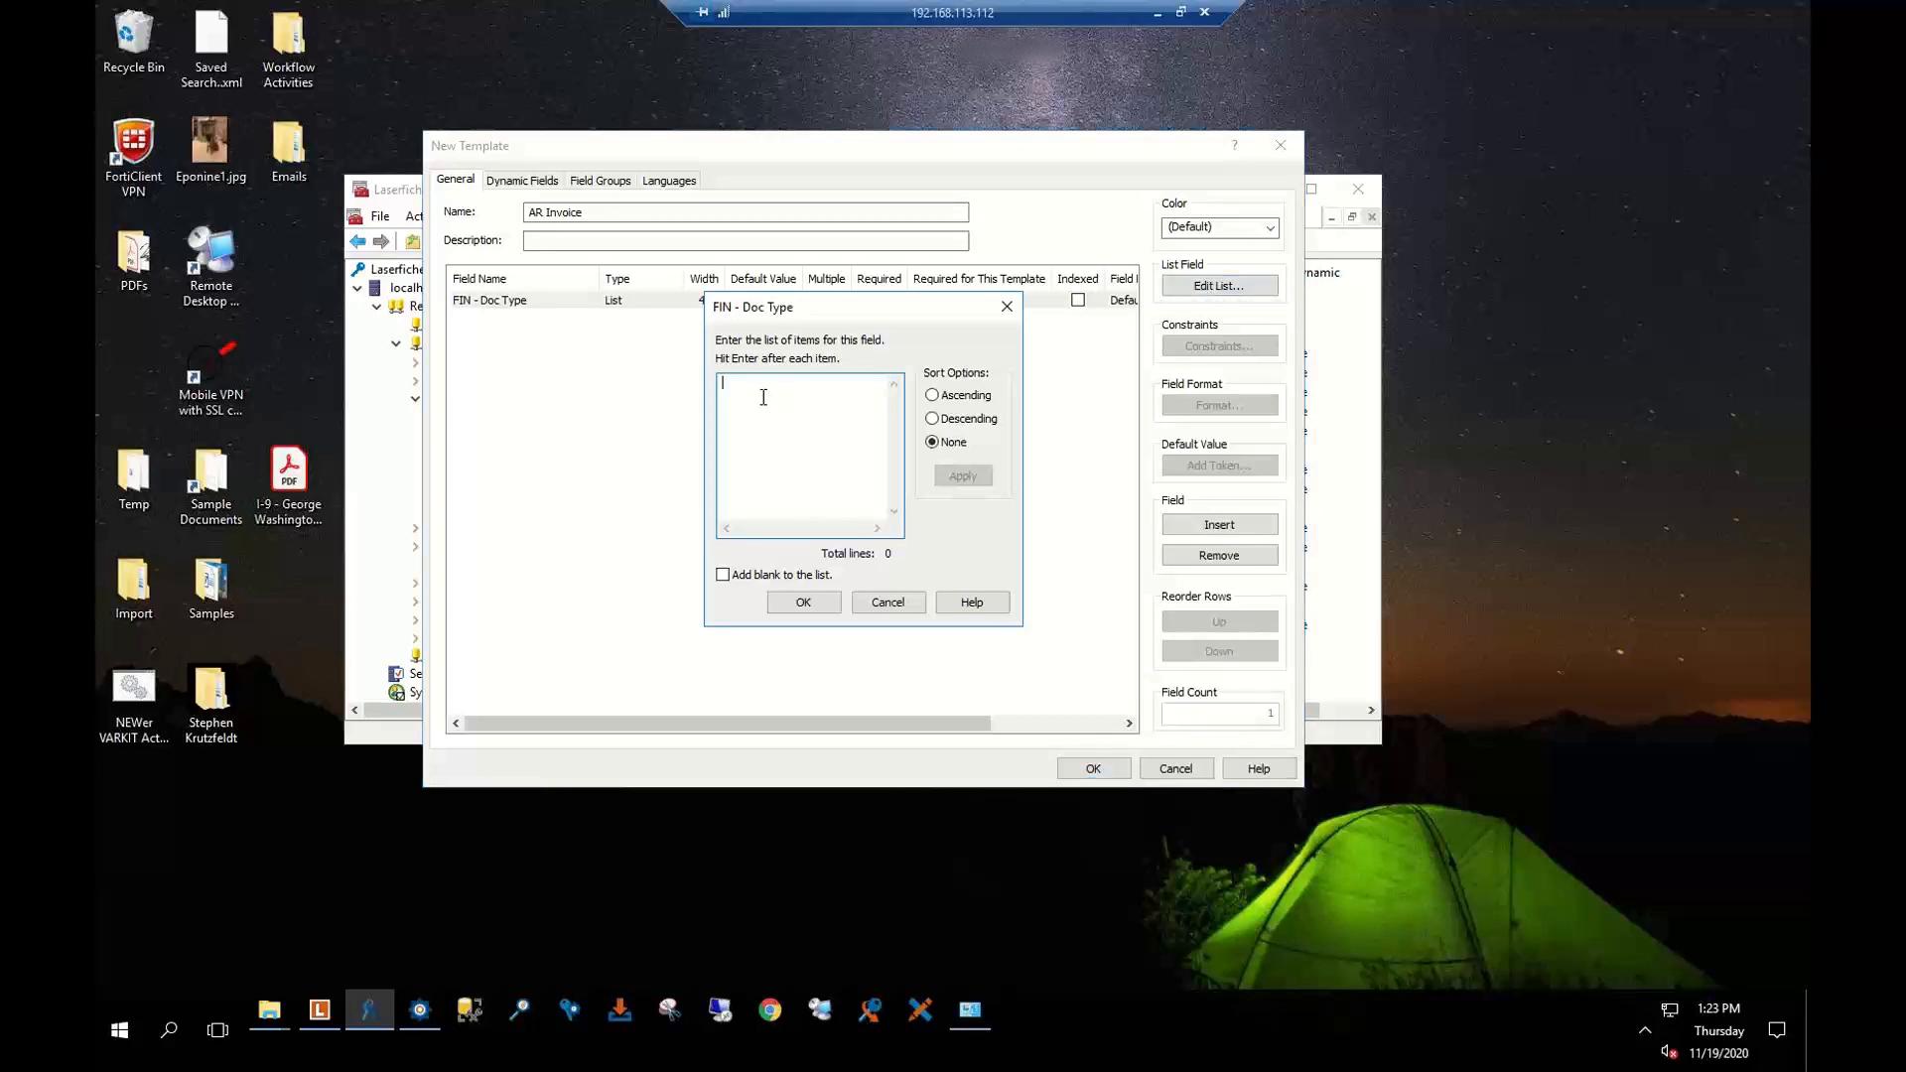
pyautogui.write('Invoice')
pyautogui.write('Purchas')
pyautogui.write('e Order')
pyautogui.click(803, 601)
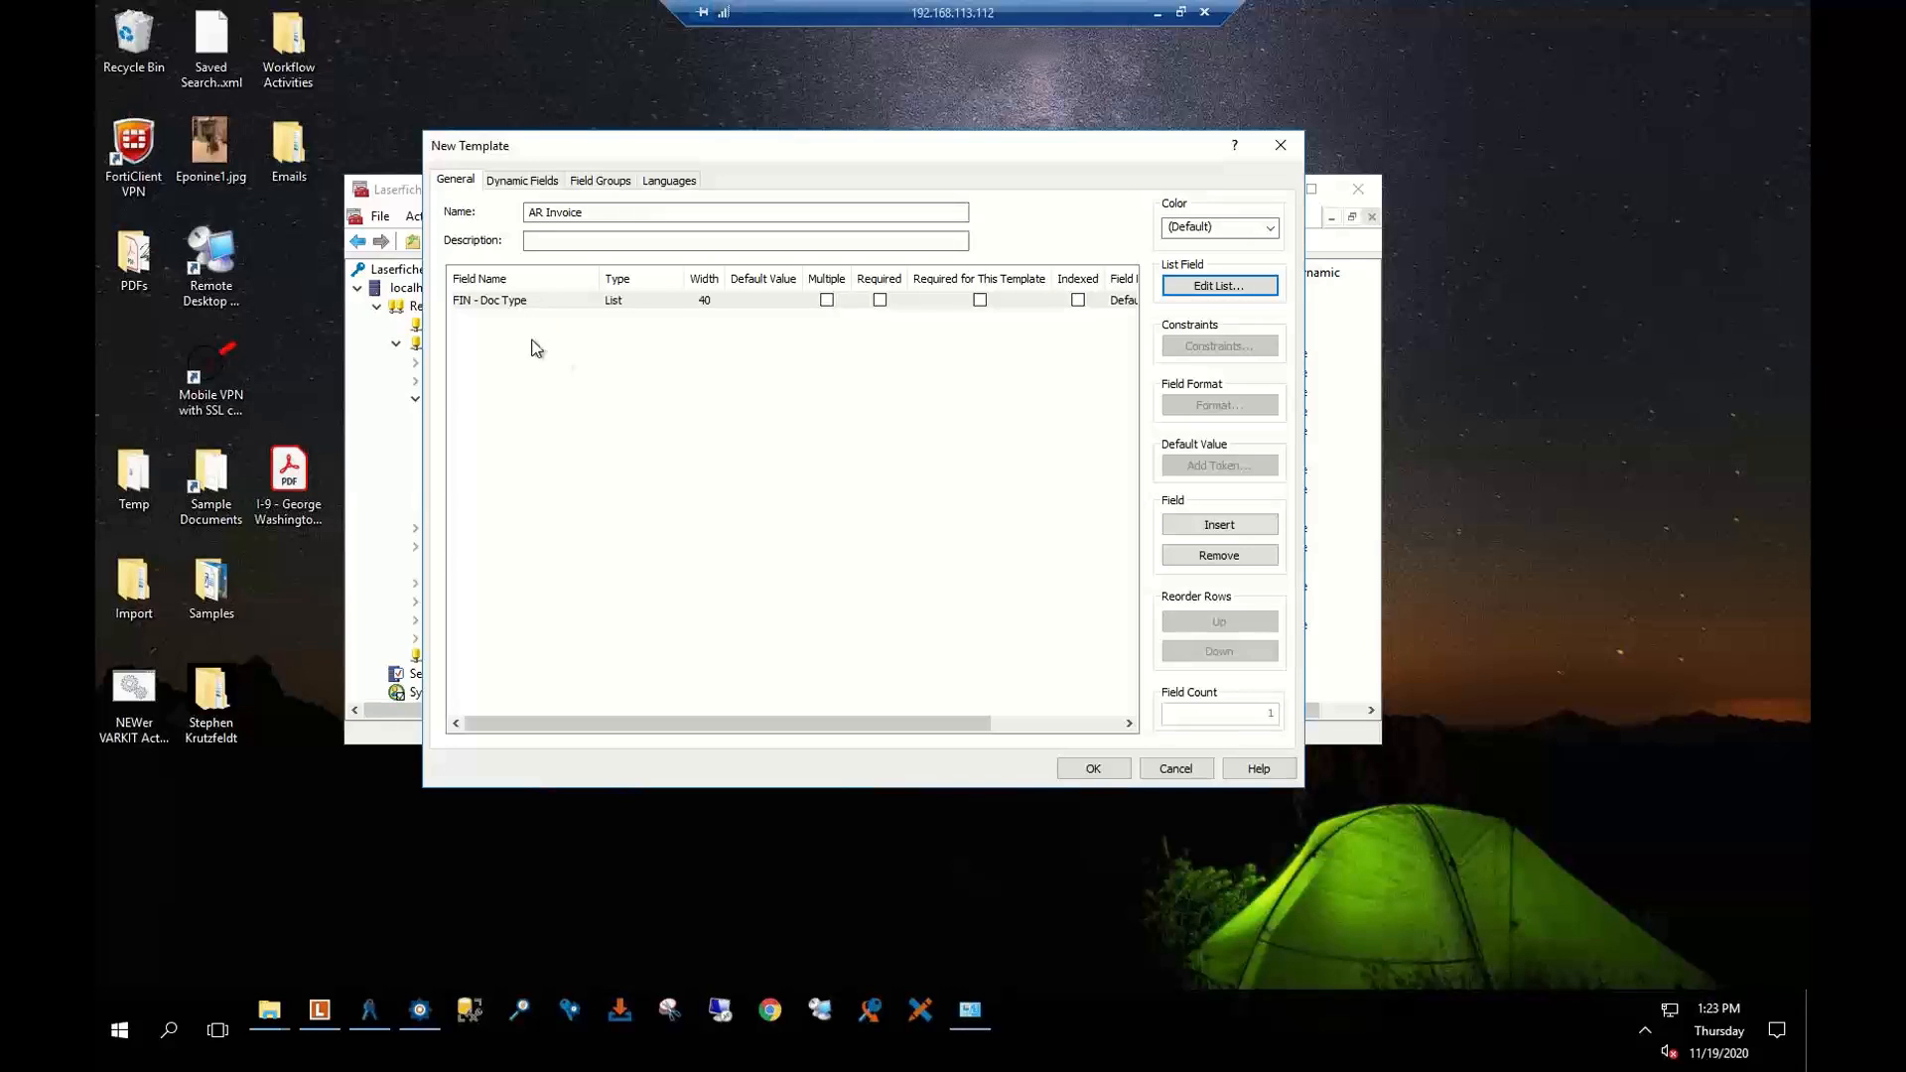
# Add a second field named Doc Date with type Date
pyautogui.click(510, 318)
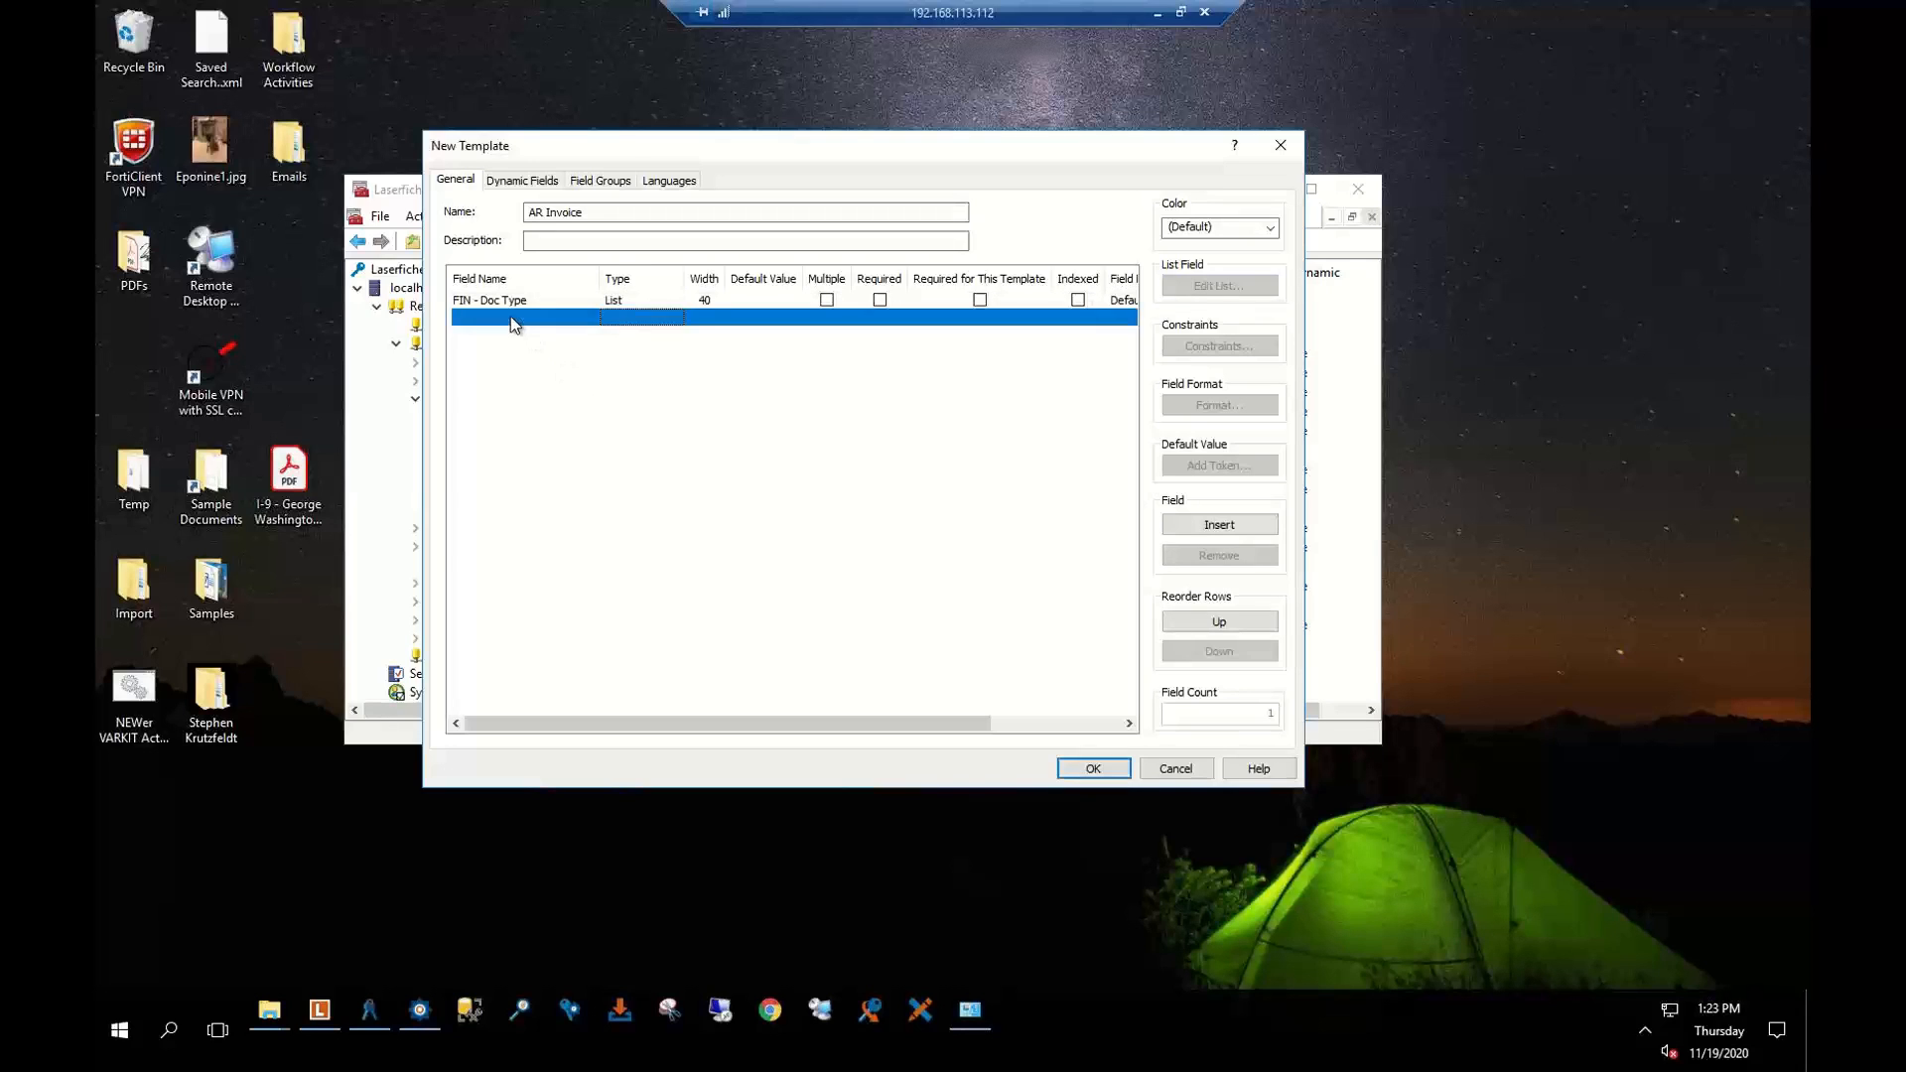
pyautogui.click(510, 317)
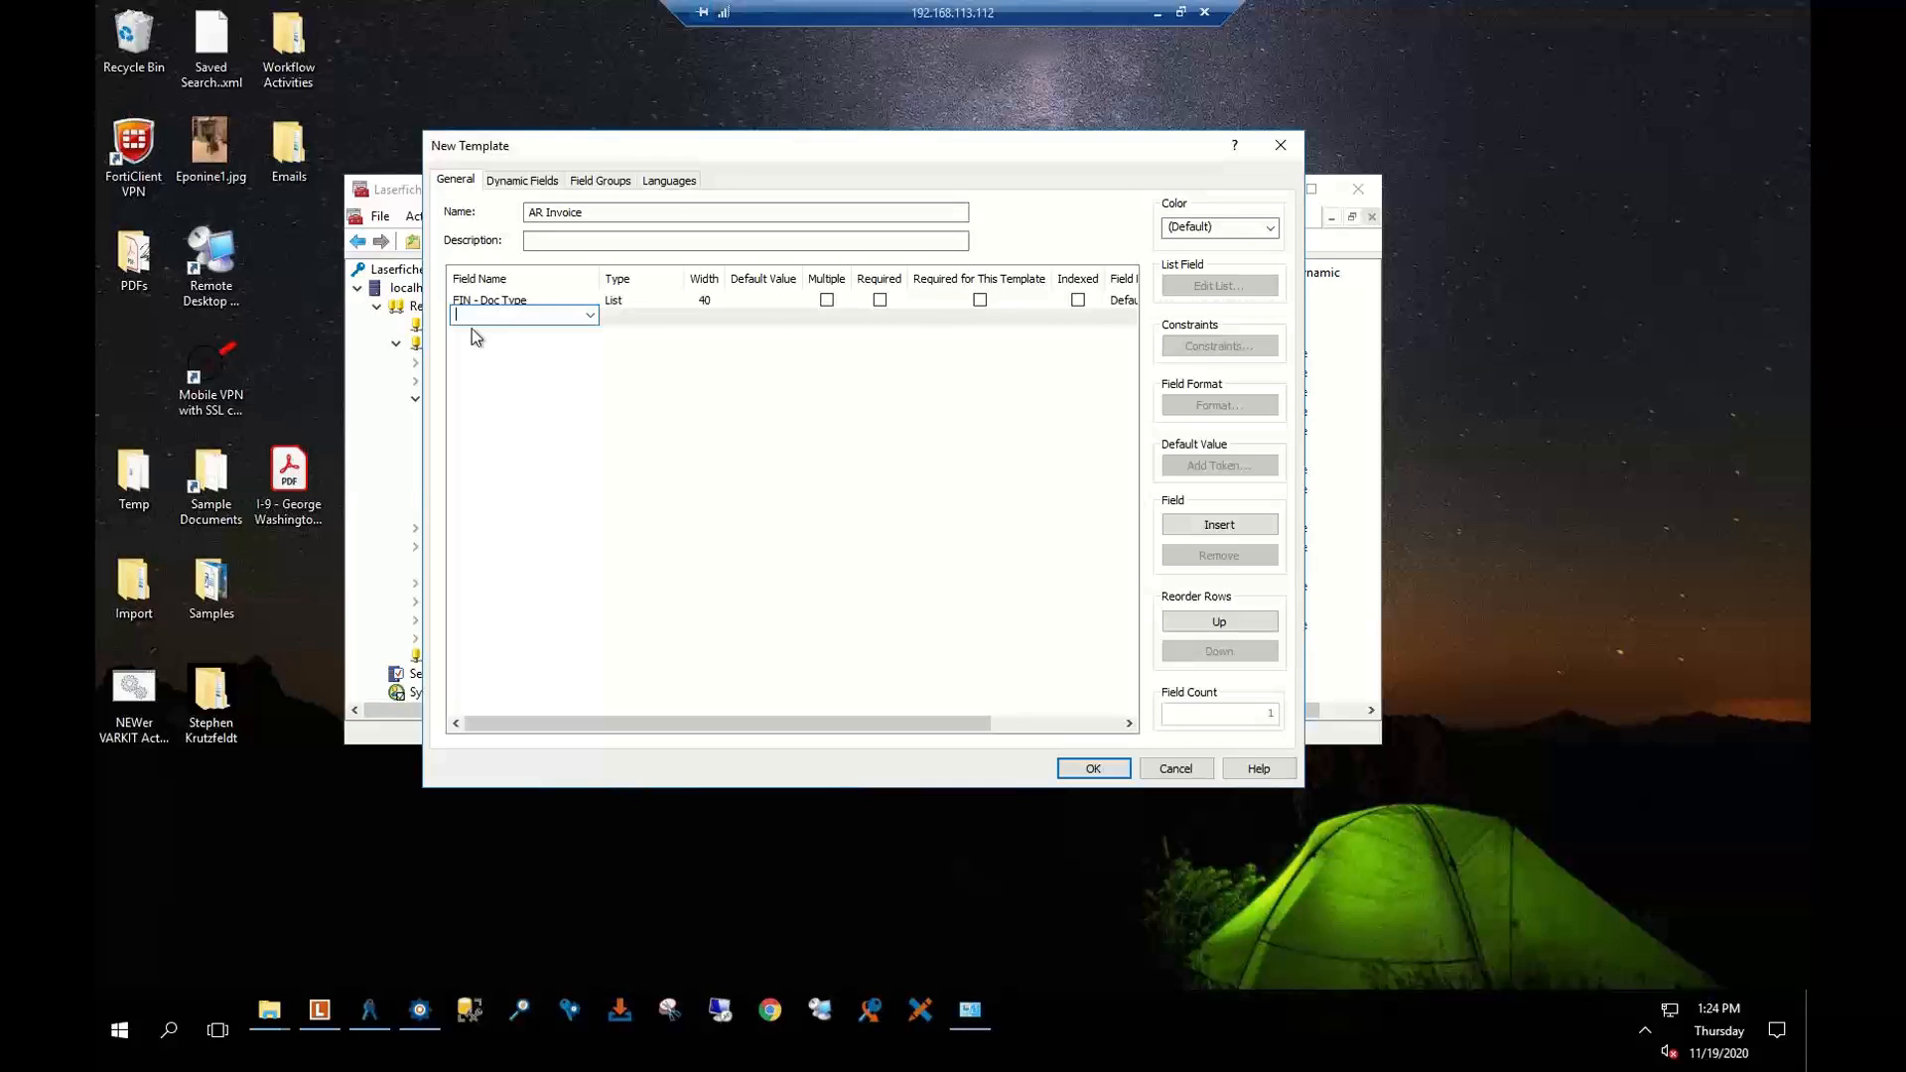
pyautogui.write('Doc Date')
pyautogui.press('Return')
pyautogui.click(632, 310)
pyautogui.click(635, 318)
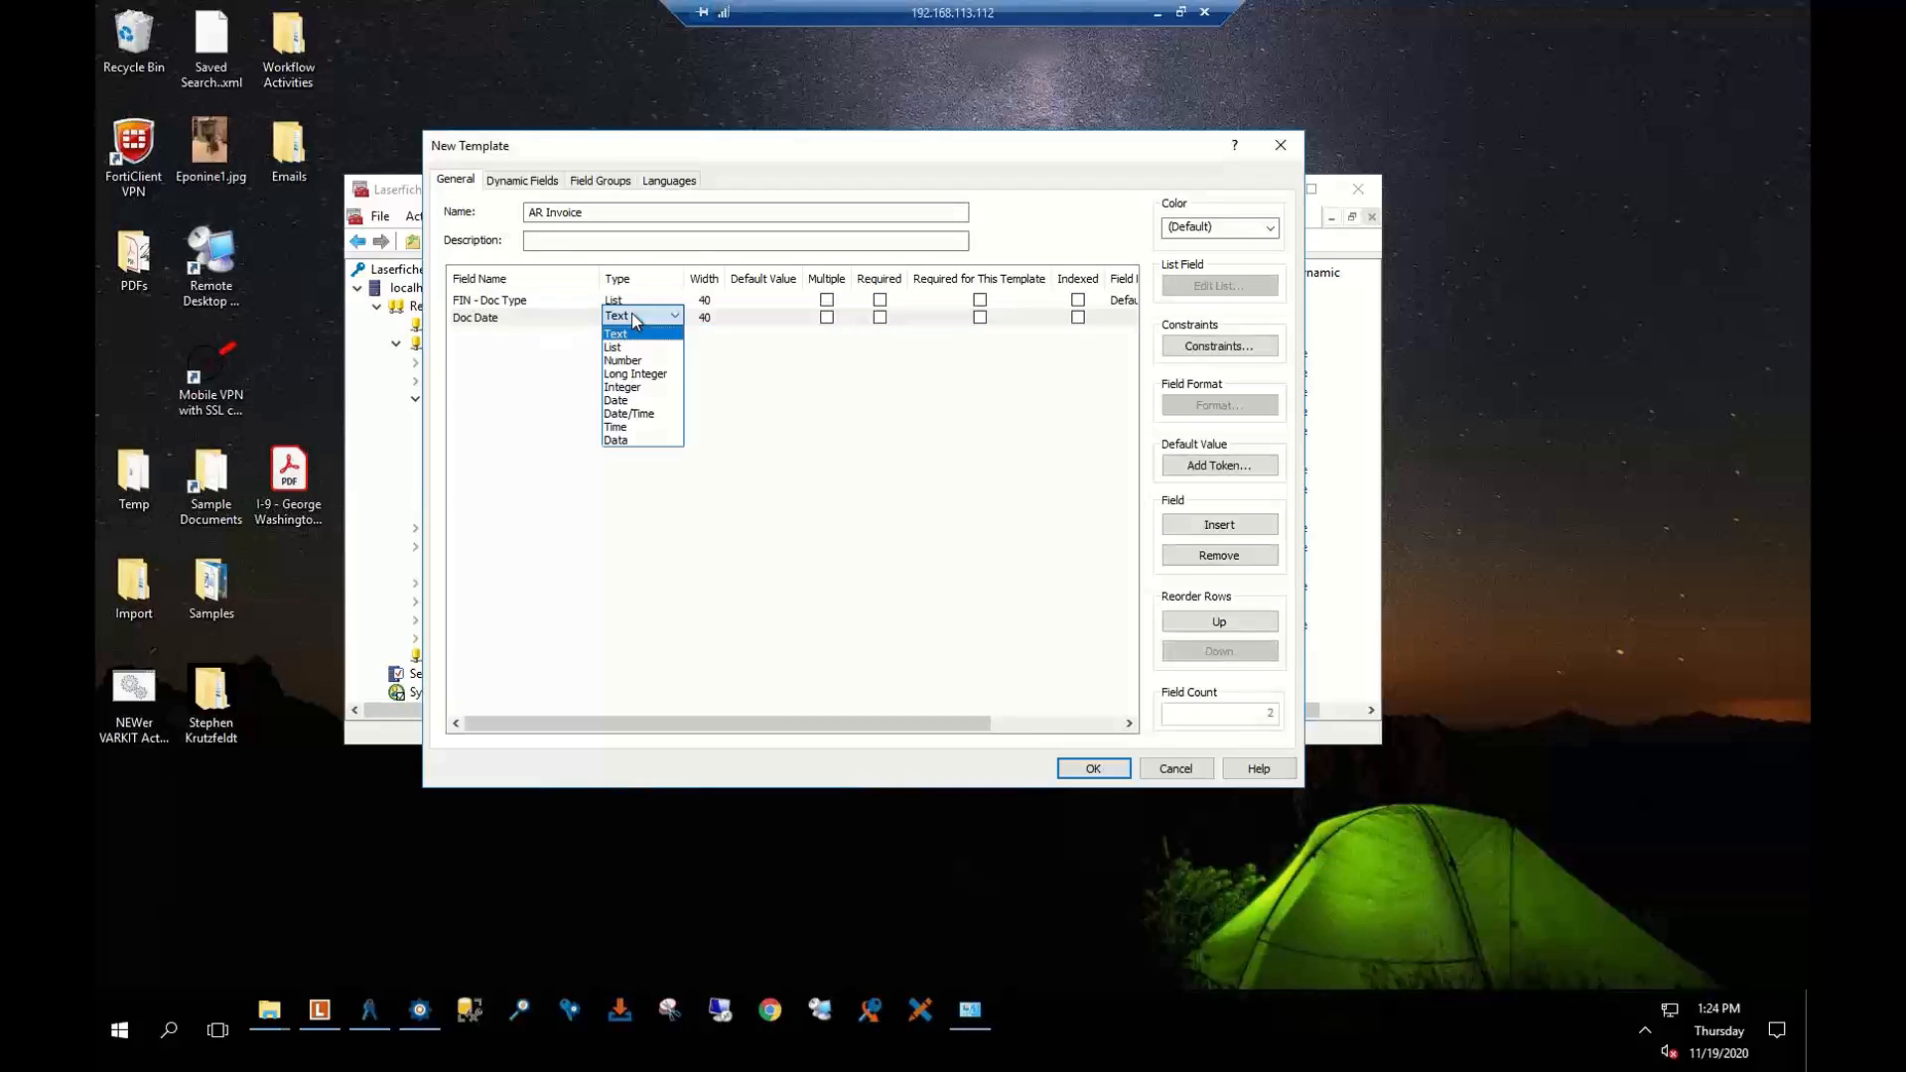
pyautogui.click(664, 387)
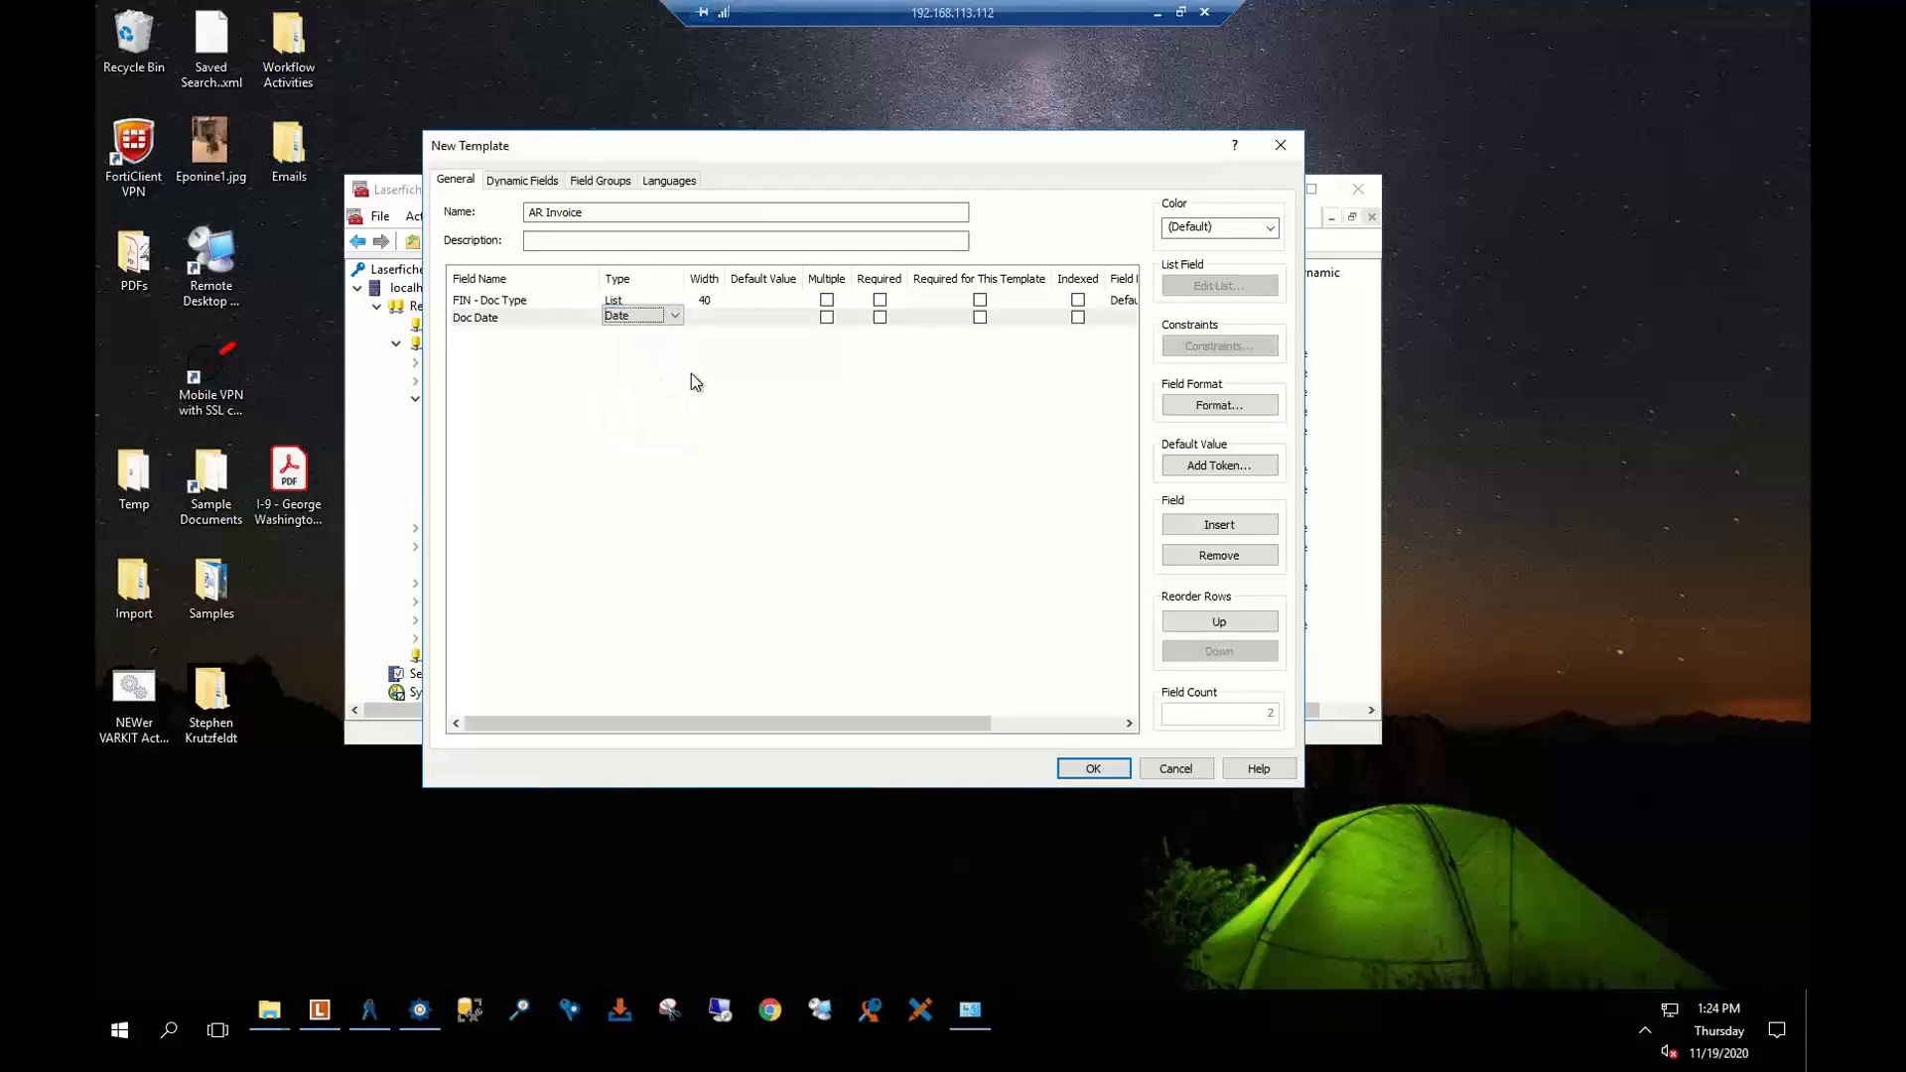
pyautogui.click(691, 374)
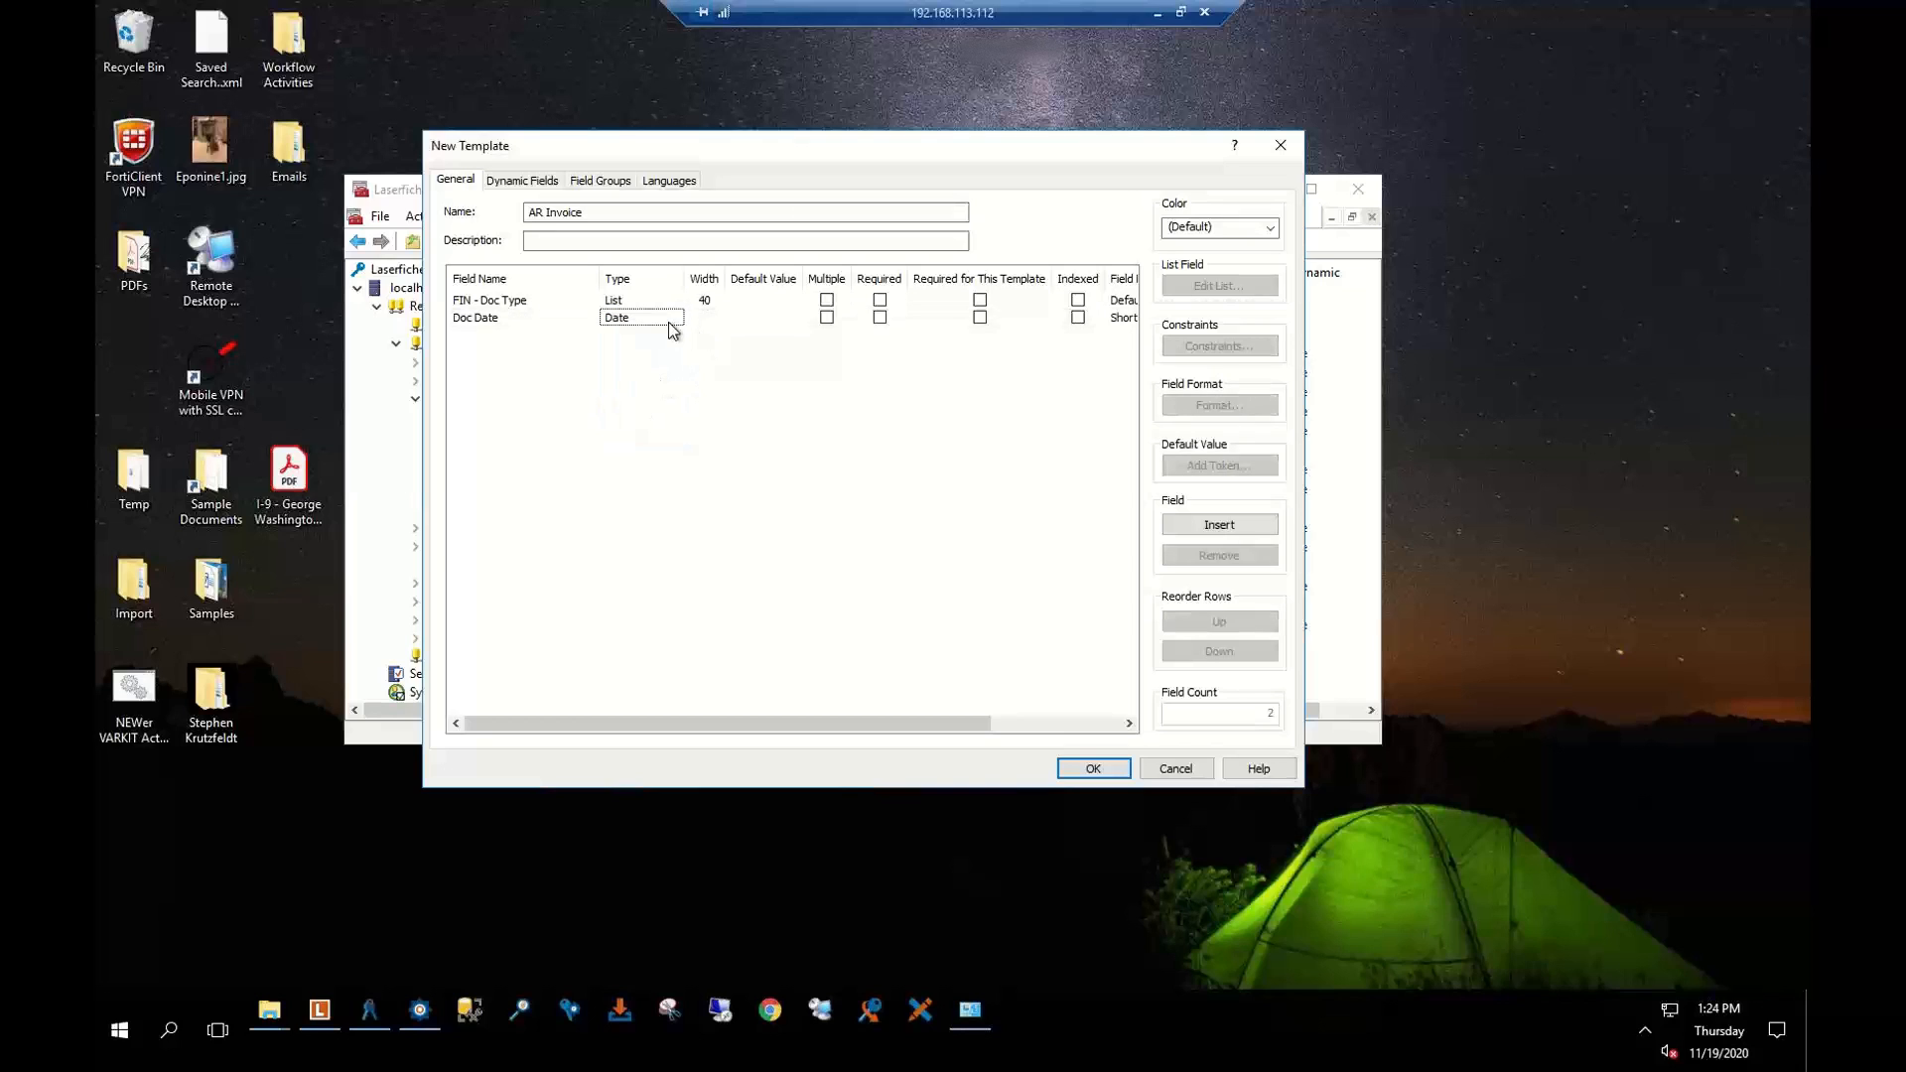
# Mark Doc Date as required for this template and allow multiple values
pyautogui.click(880, 319)
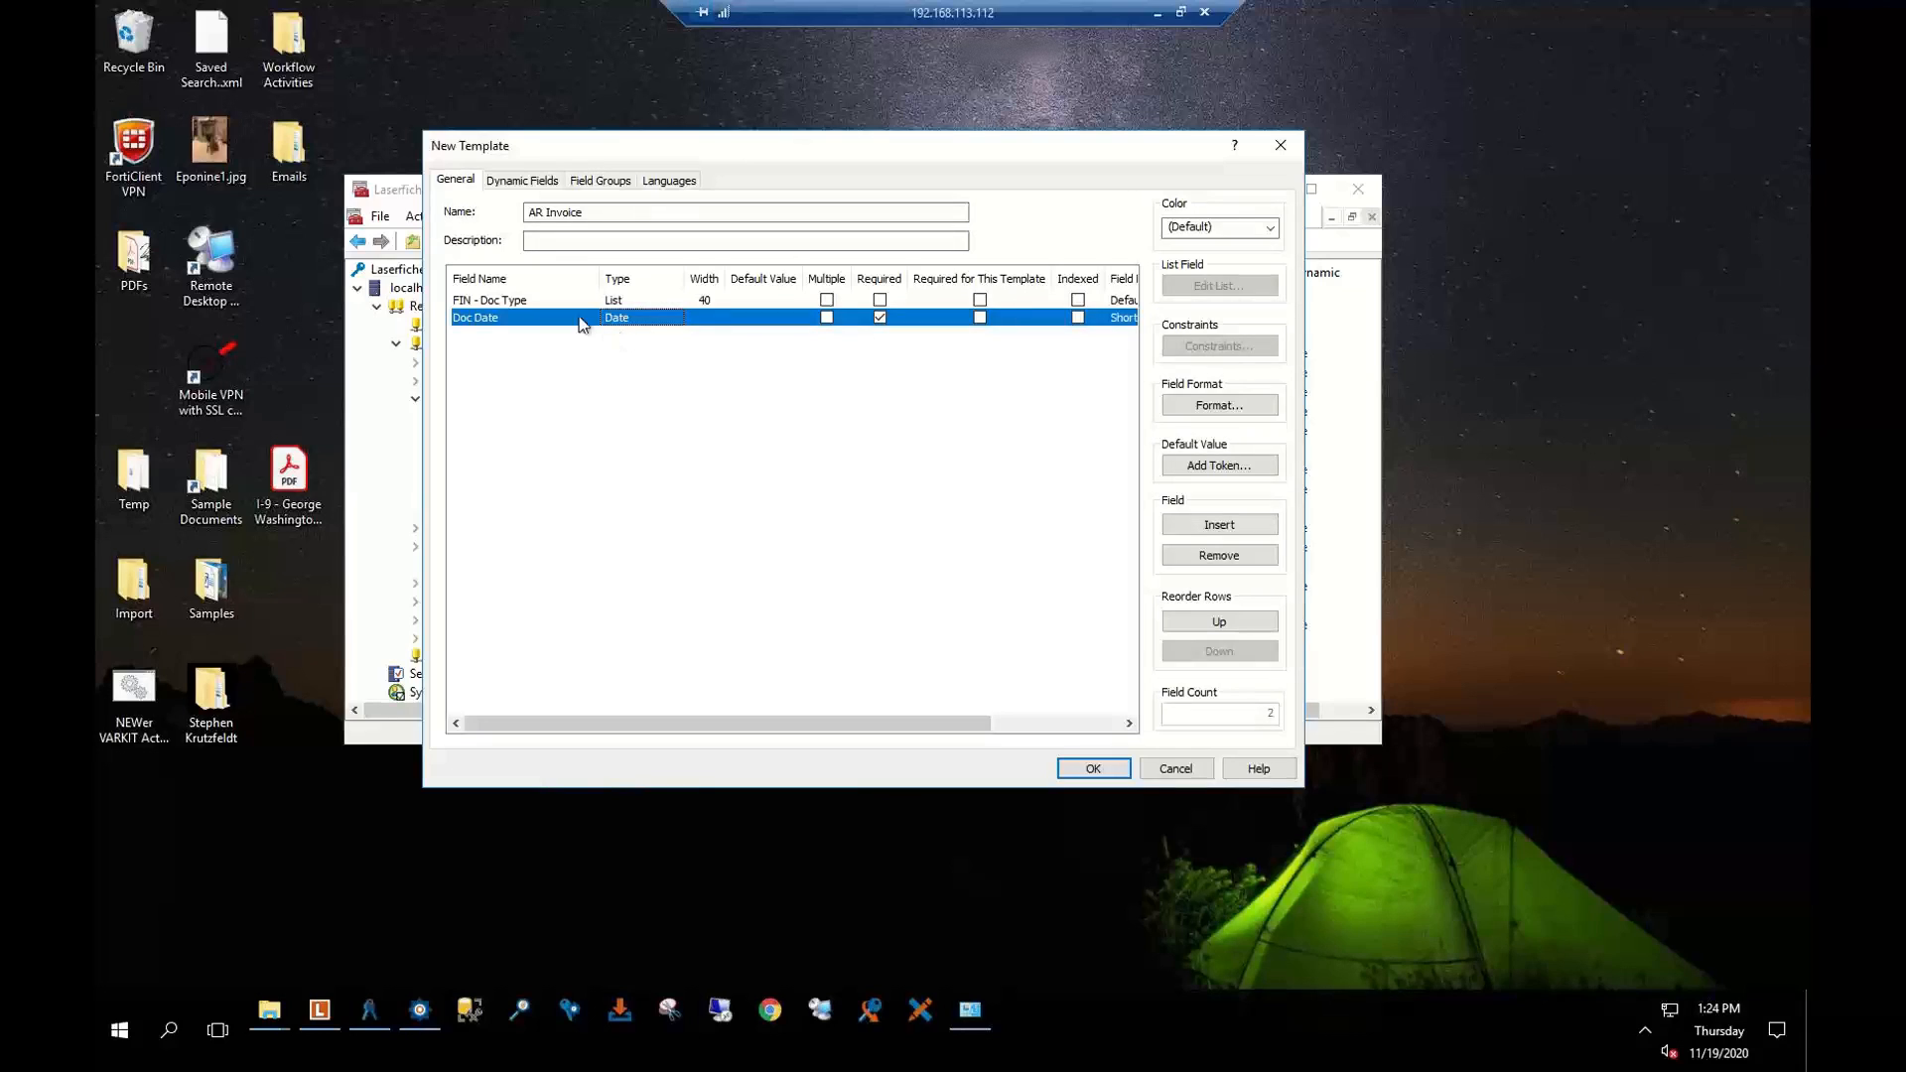
pyautogui.click(827, 317)
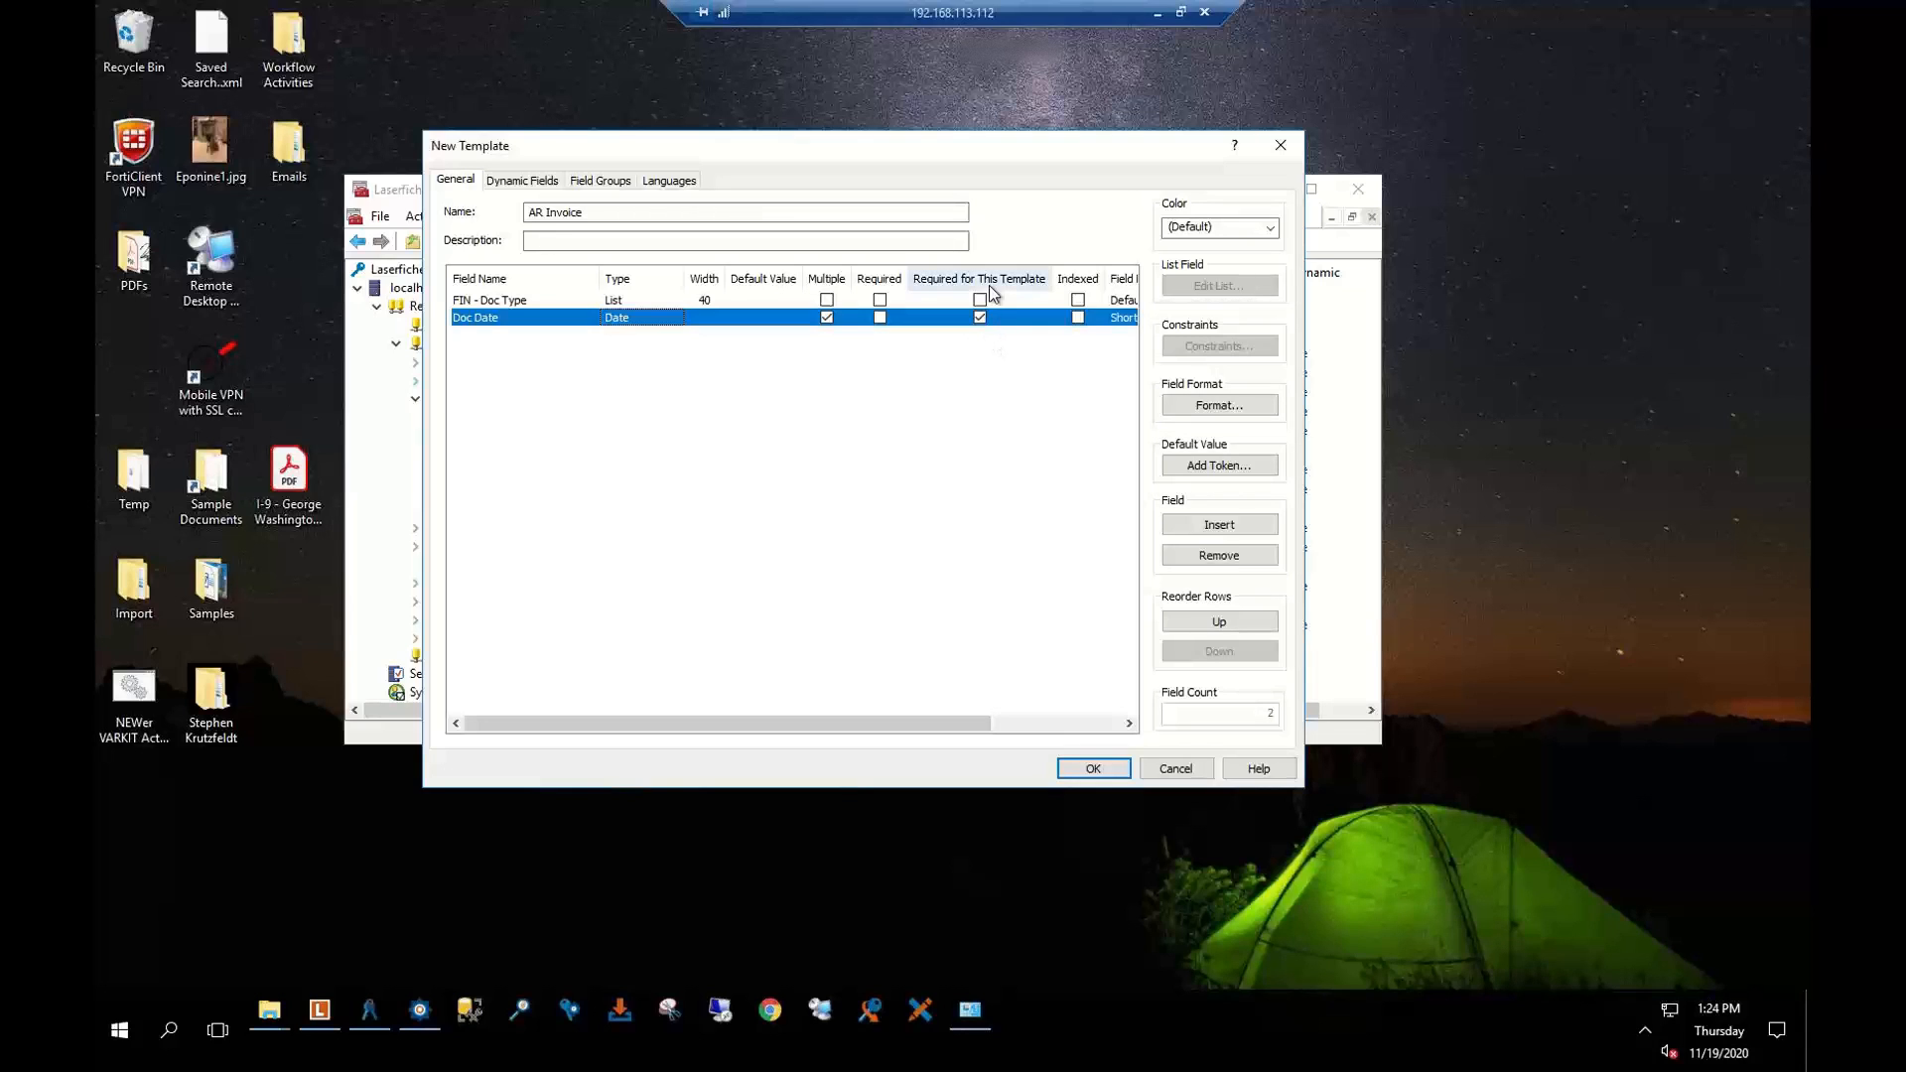
pyautogui.moveTo(955, 722); pyautogui.dragTo(1082, 709)
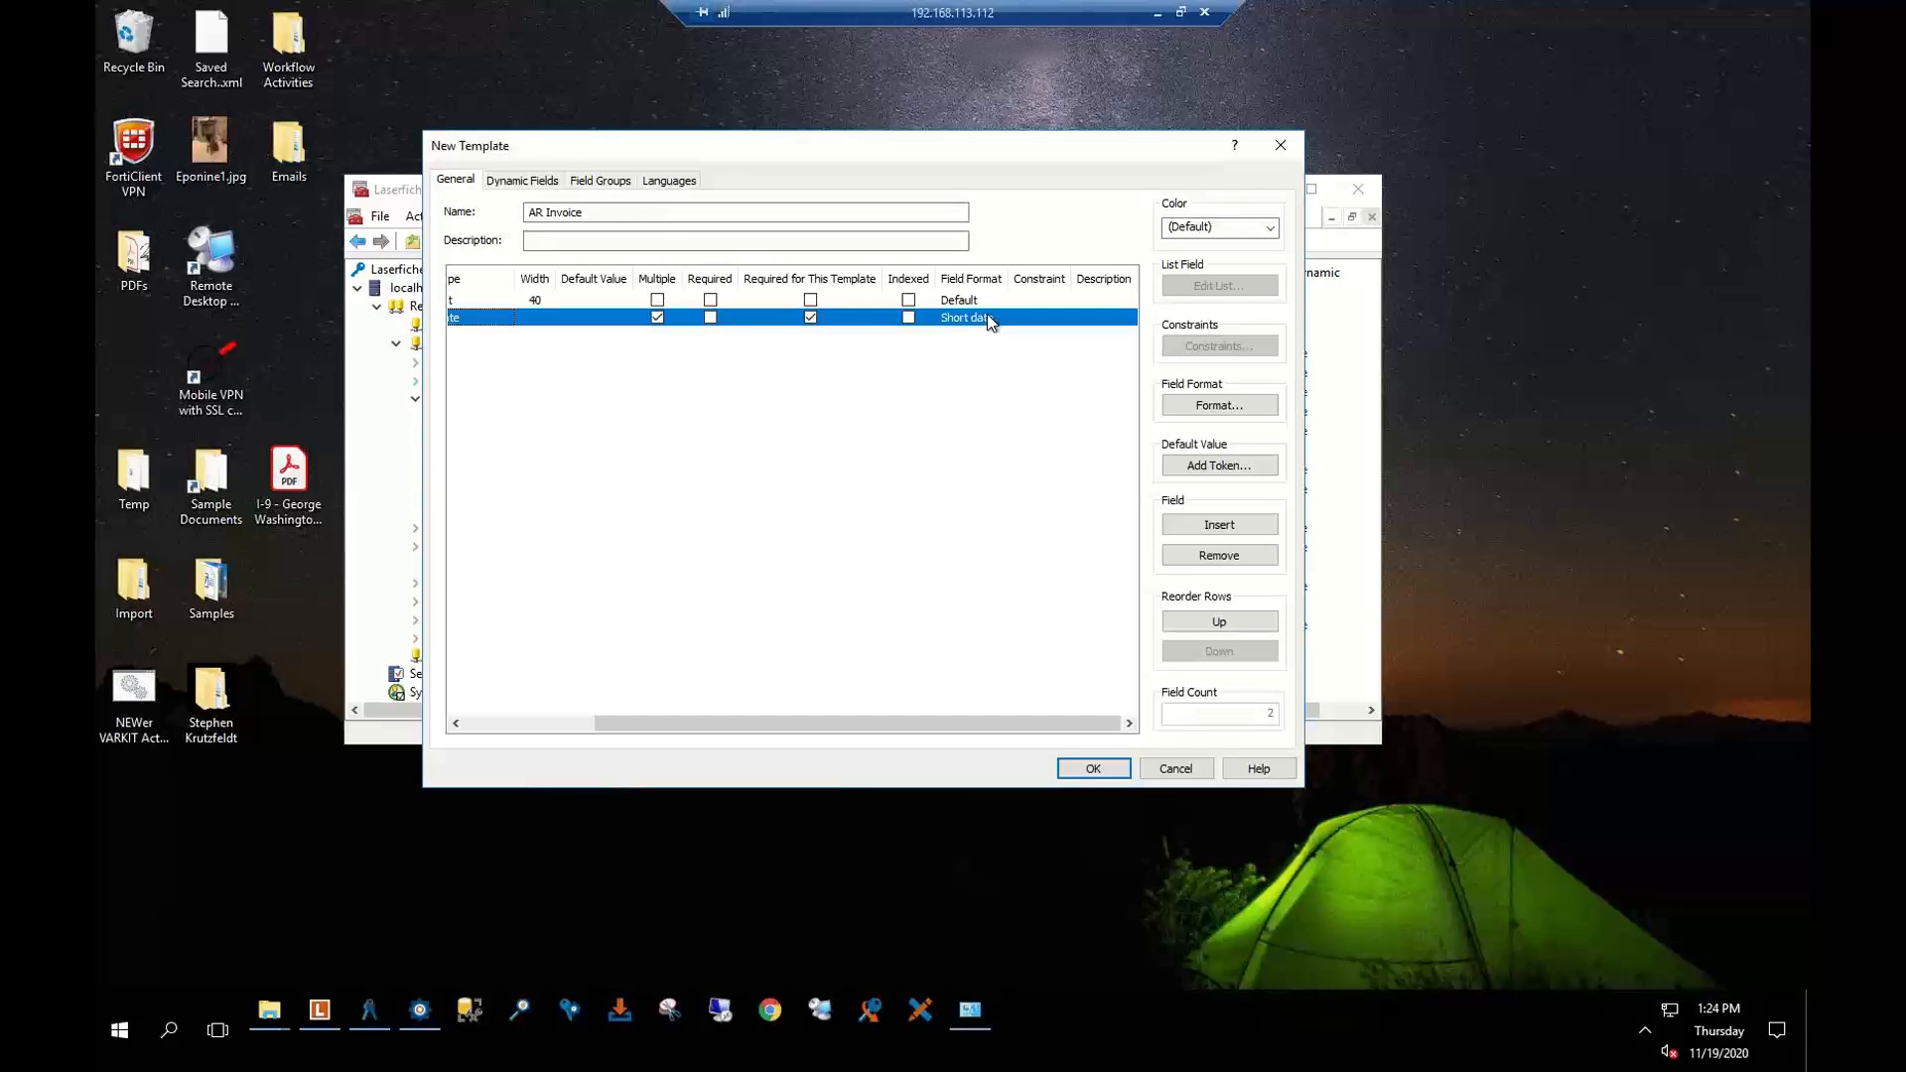
# Leave Doc Date's format unchanged, cancel the AR Invoice draft and close the console
pyautogui.click(1248, 407)
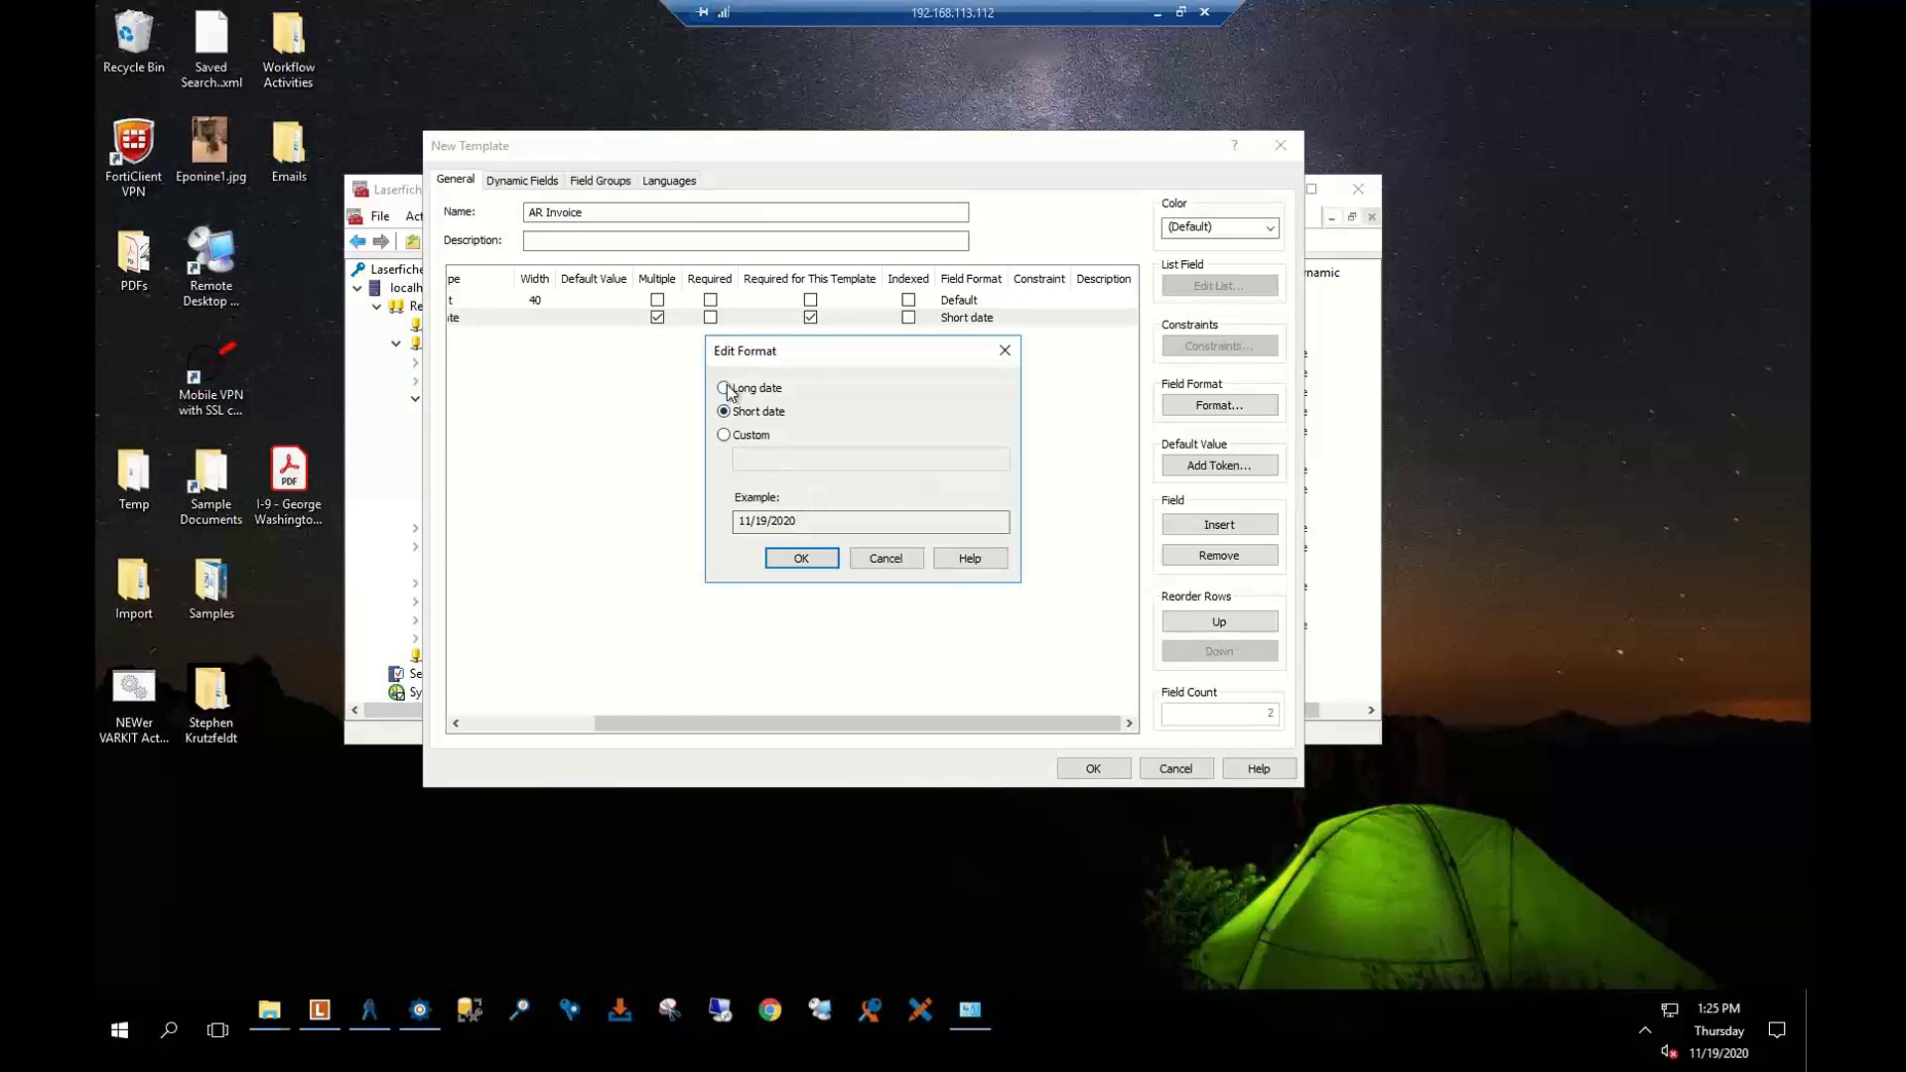
pyautogui.click(723, 435)
pyautogui.click(747, 460)
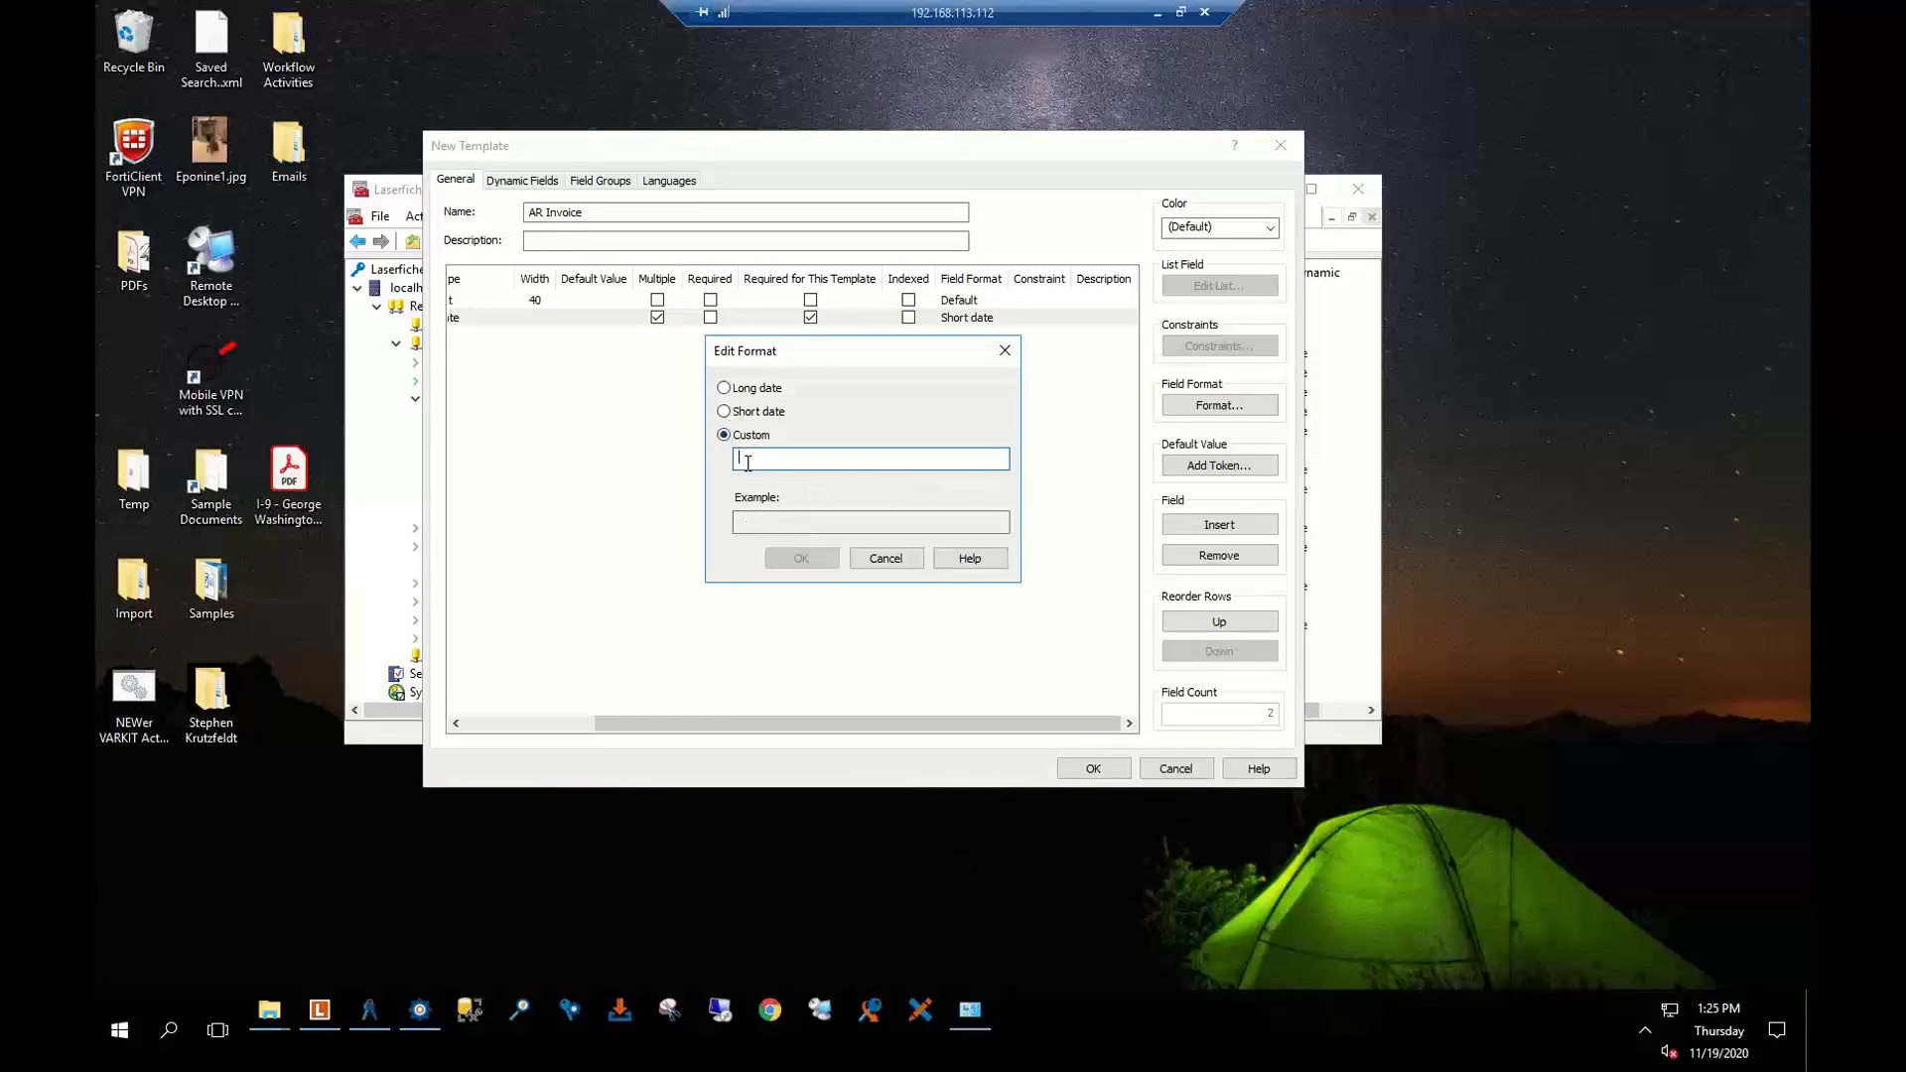
pyautogui.click(886, 558)
pyautogui.click(1173, 769)
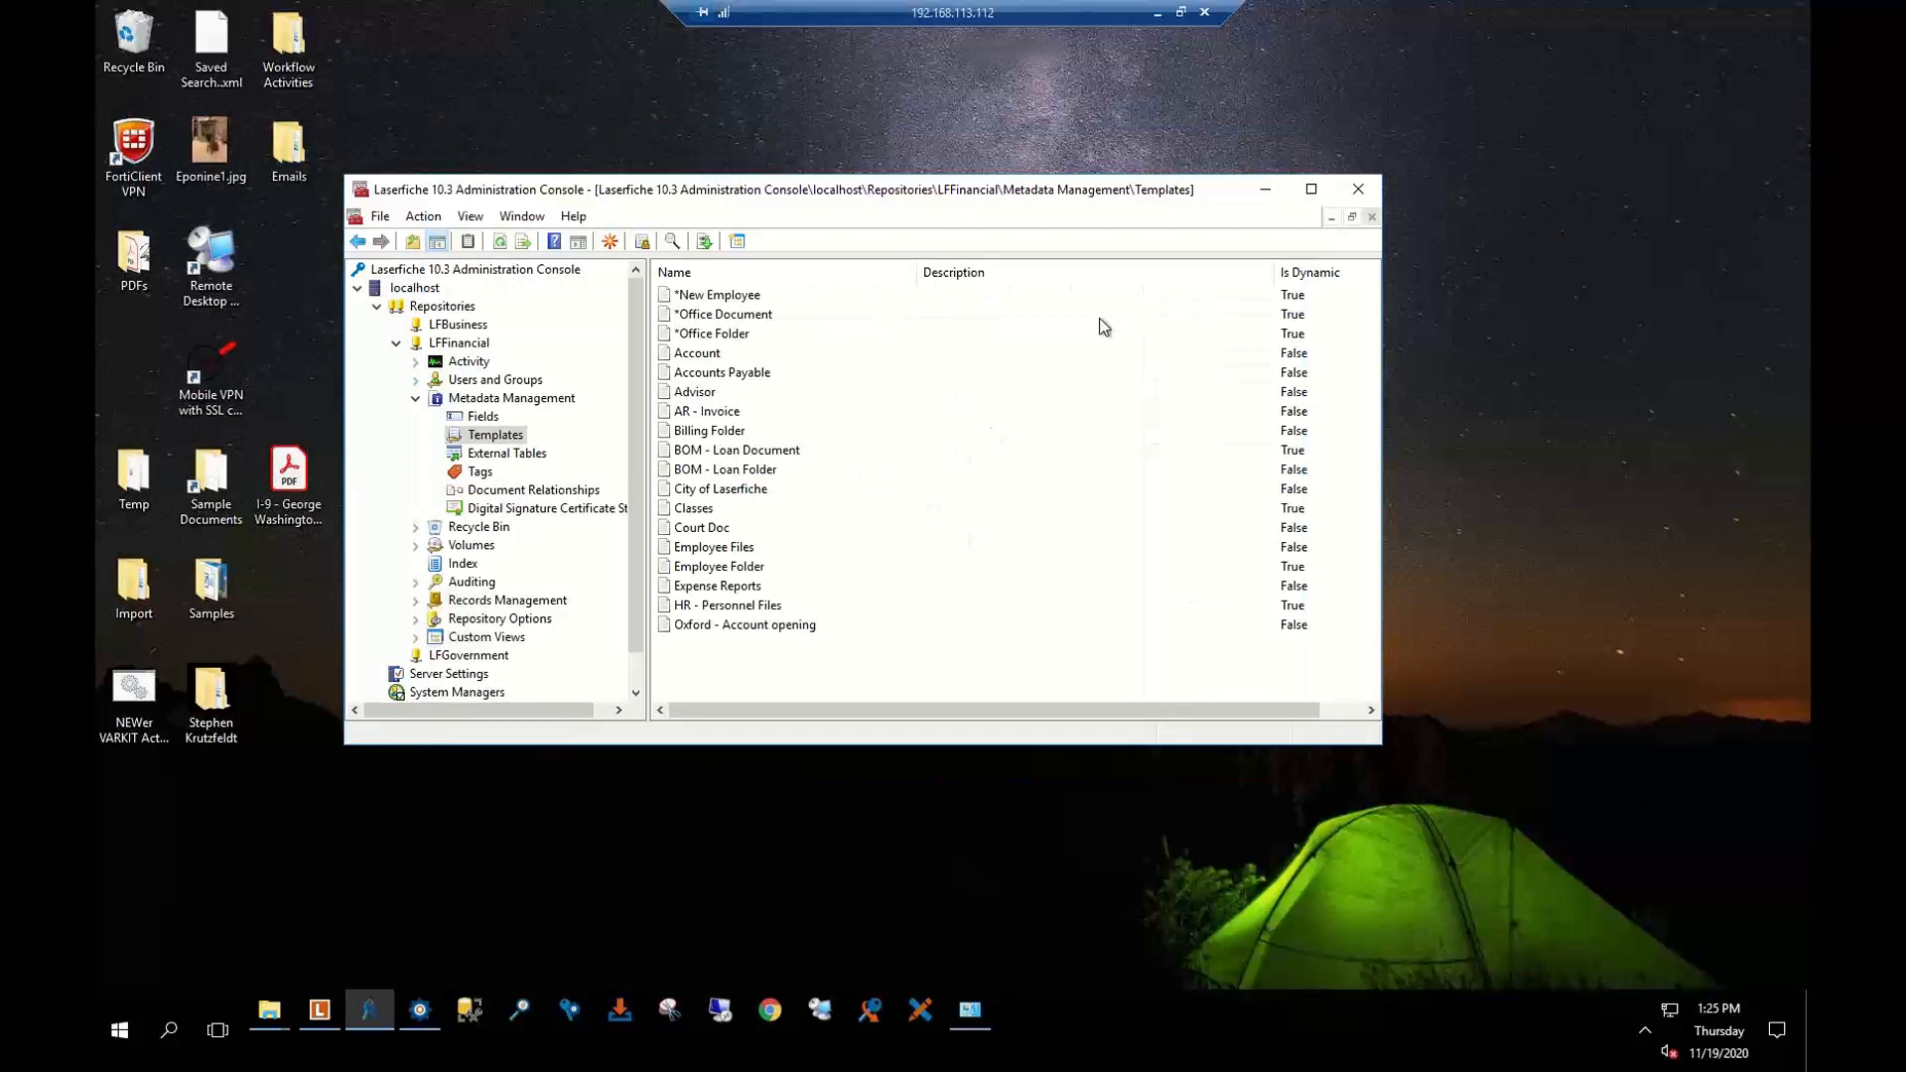
pyautogui.click(1356, 190)
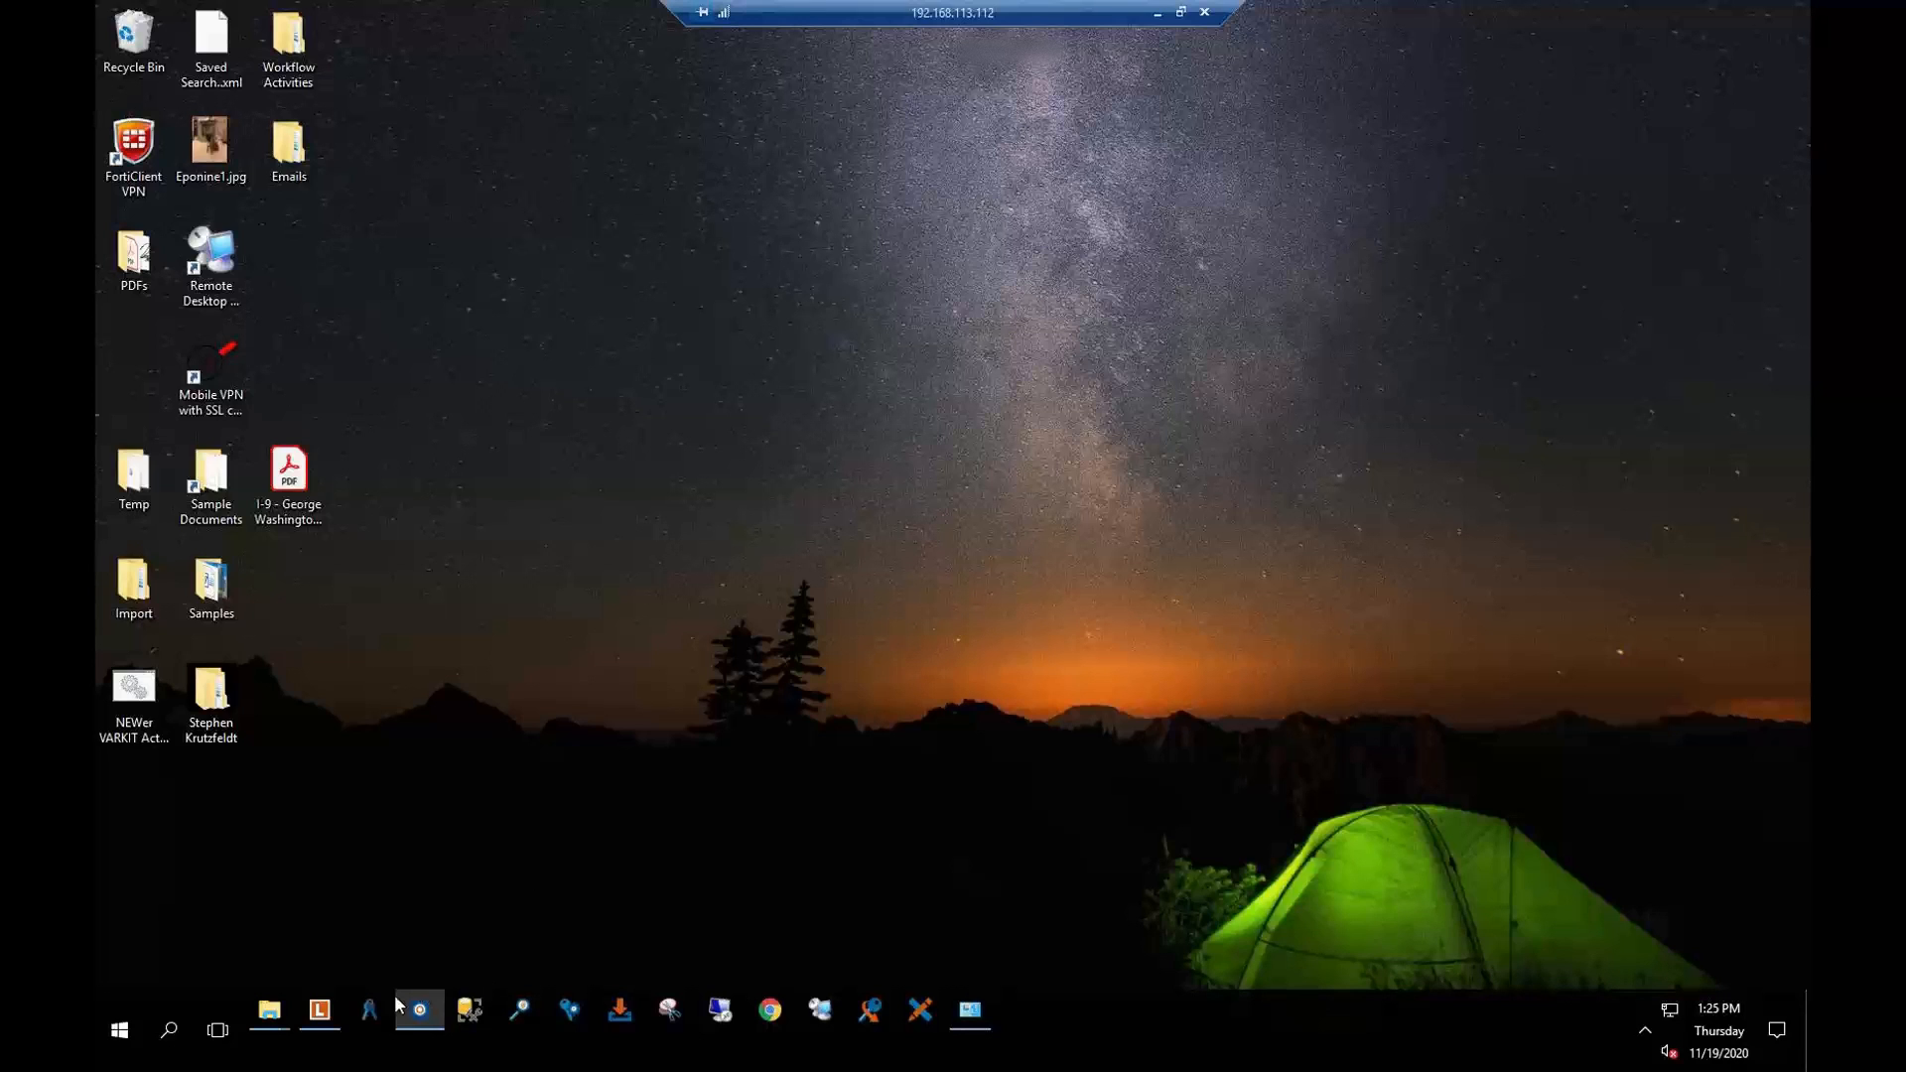
# Compare the starting rules of AR workflows 1, 2 and 3, then return to AR - 1. Generate Invoices
pyautogui.click(417, 1012)
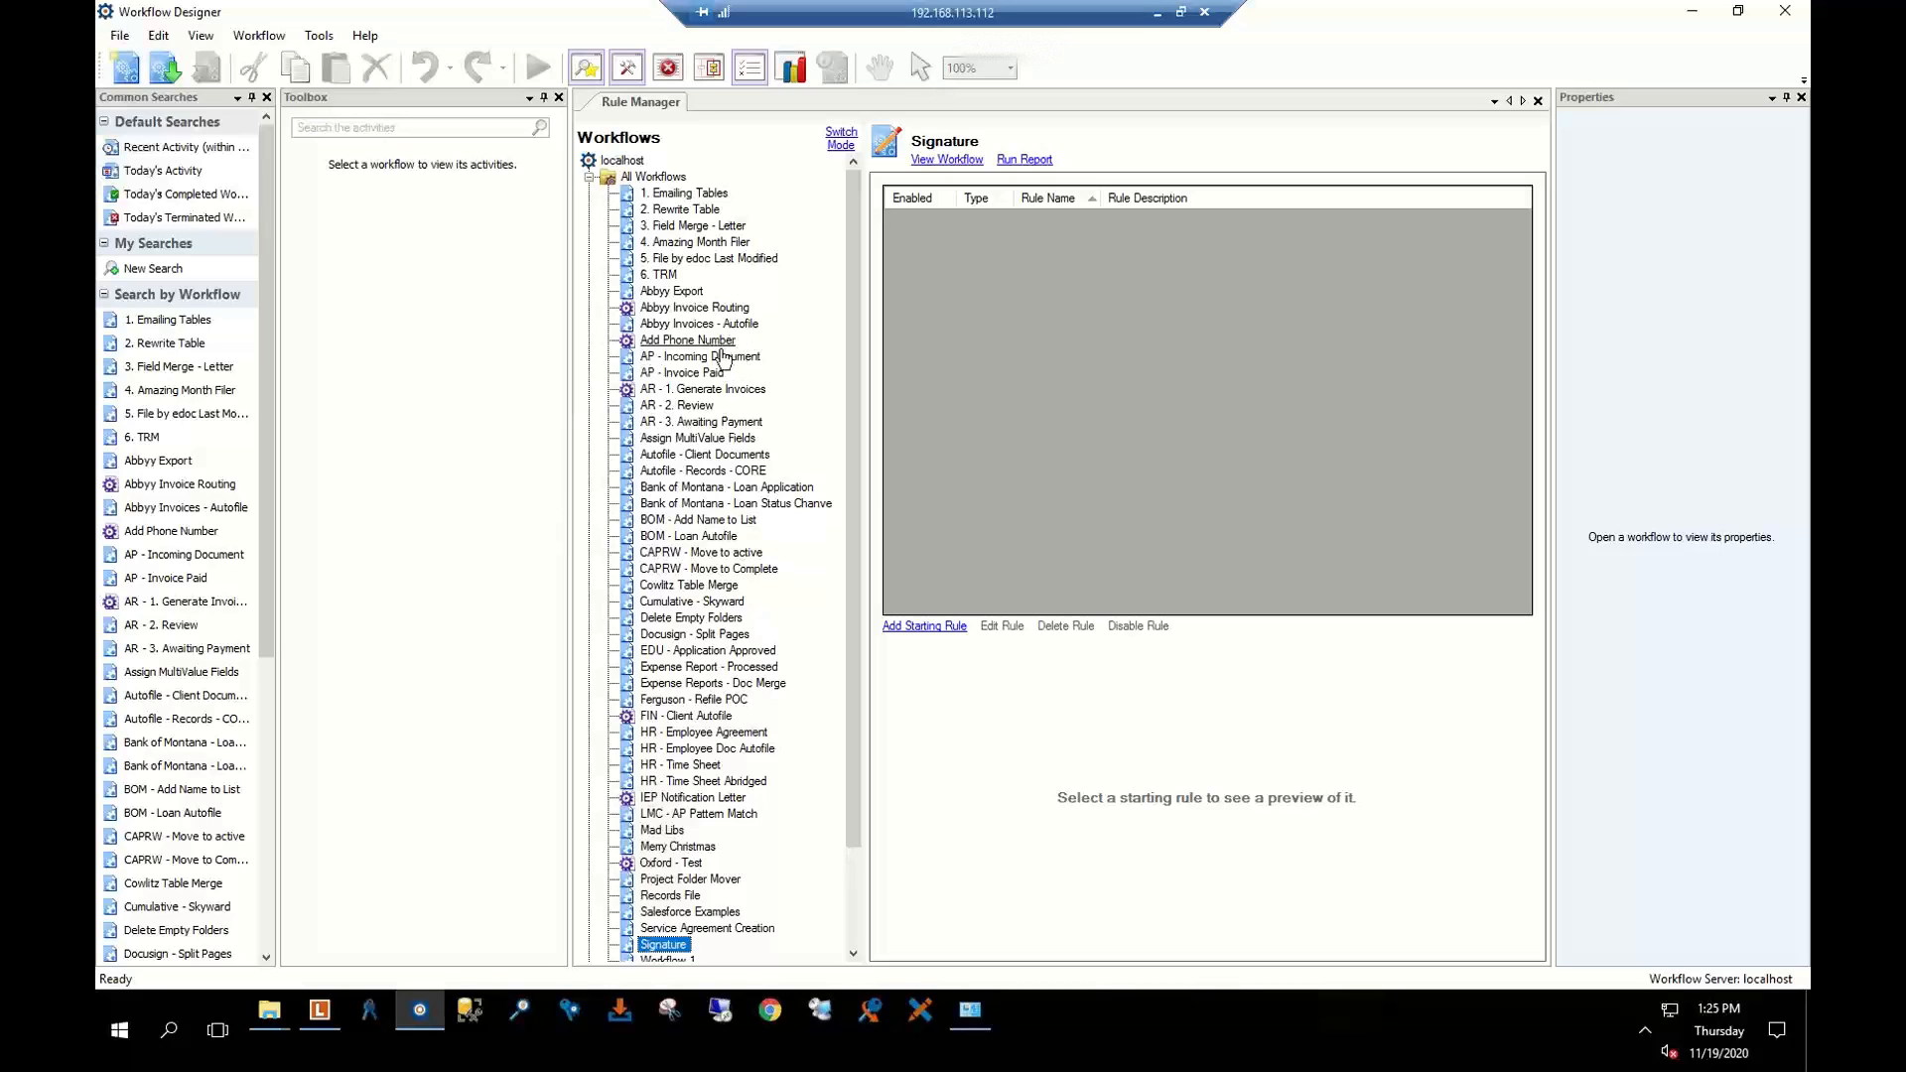
pyautogui.scroll(-3, 719, 830)
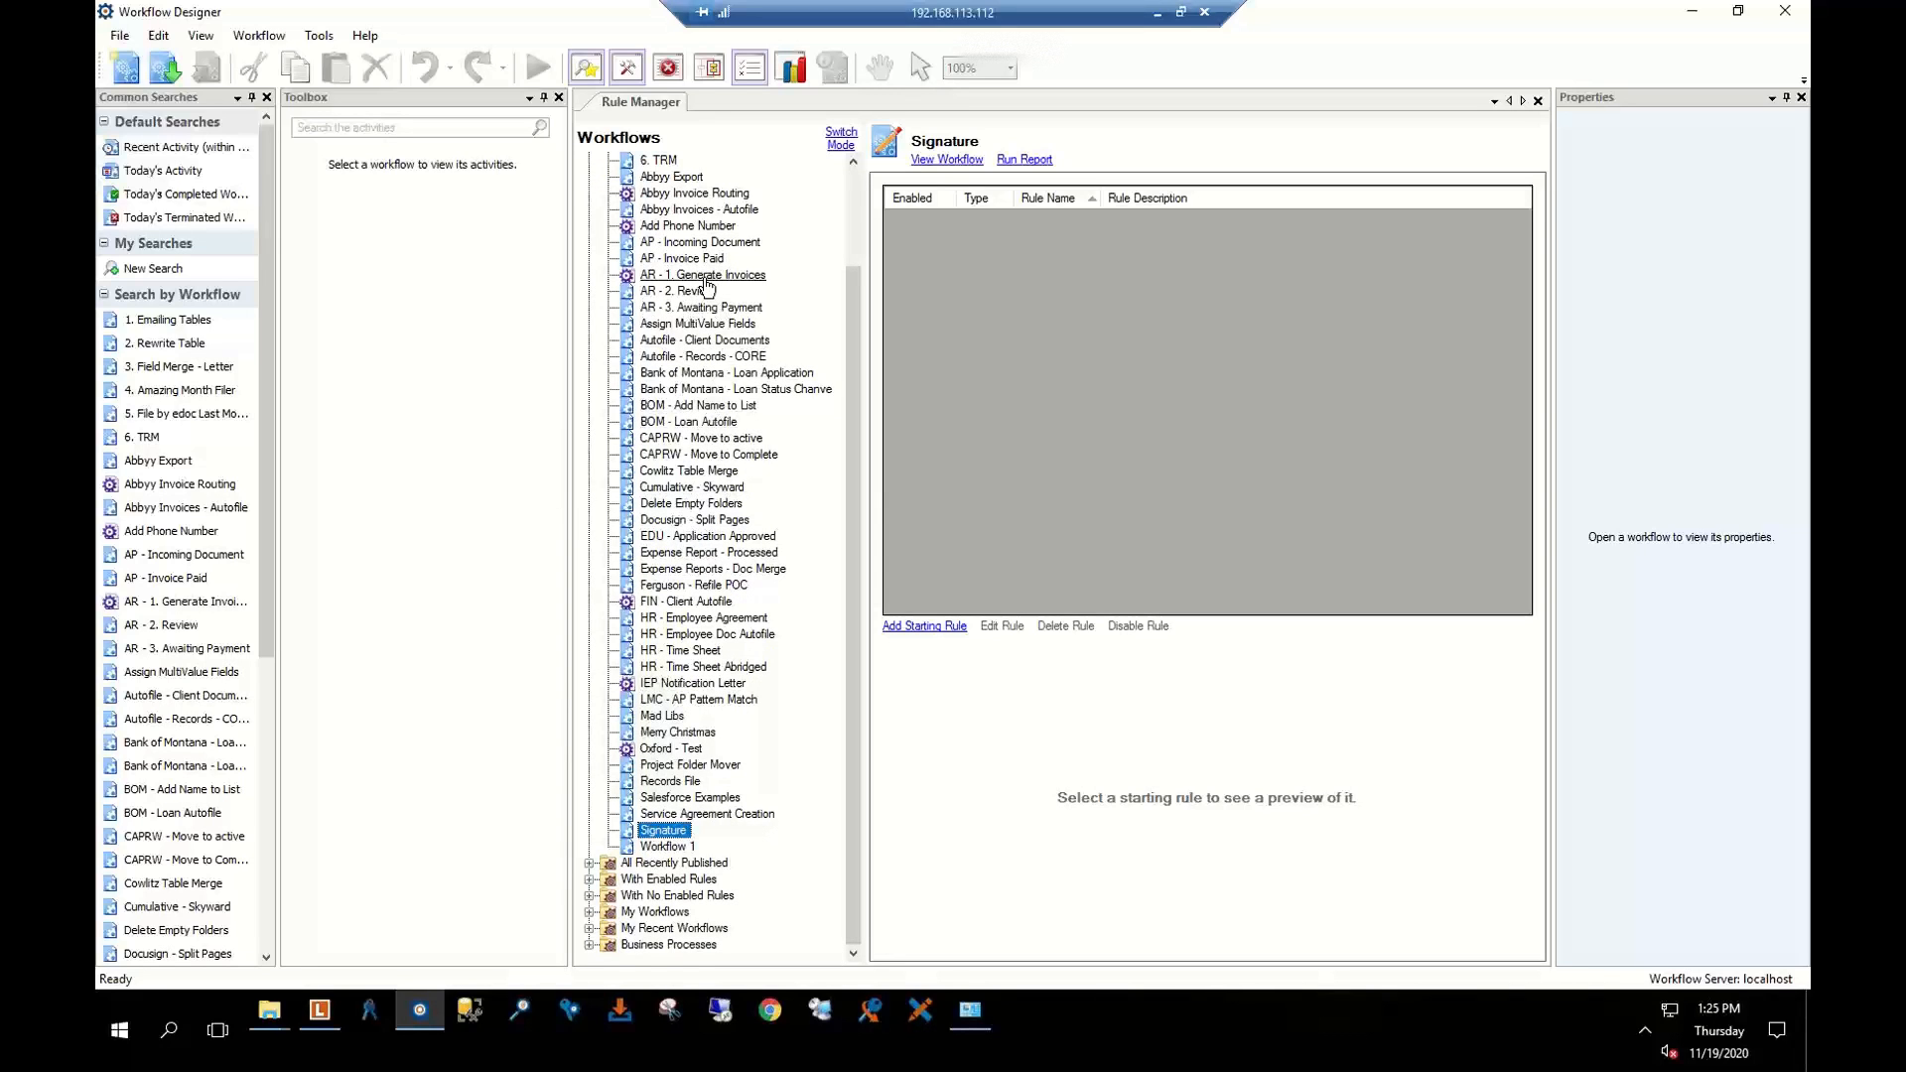
pyautogui.scroll(3, 713, 290)
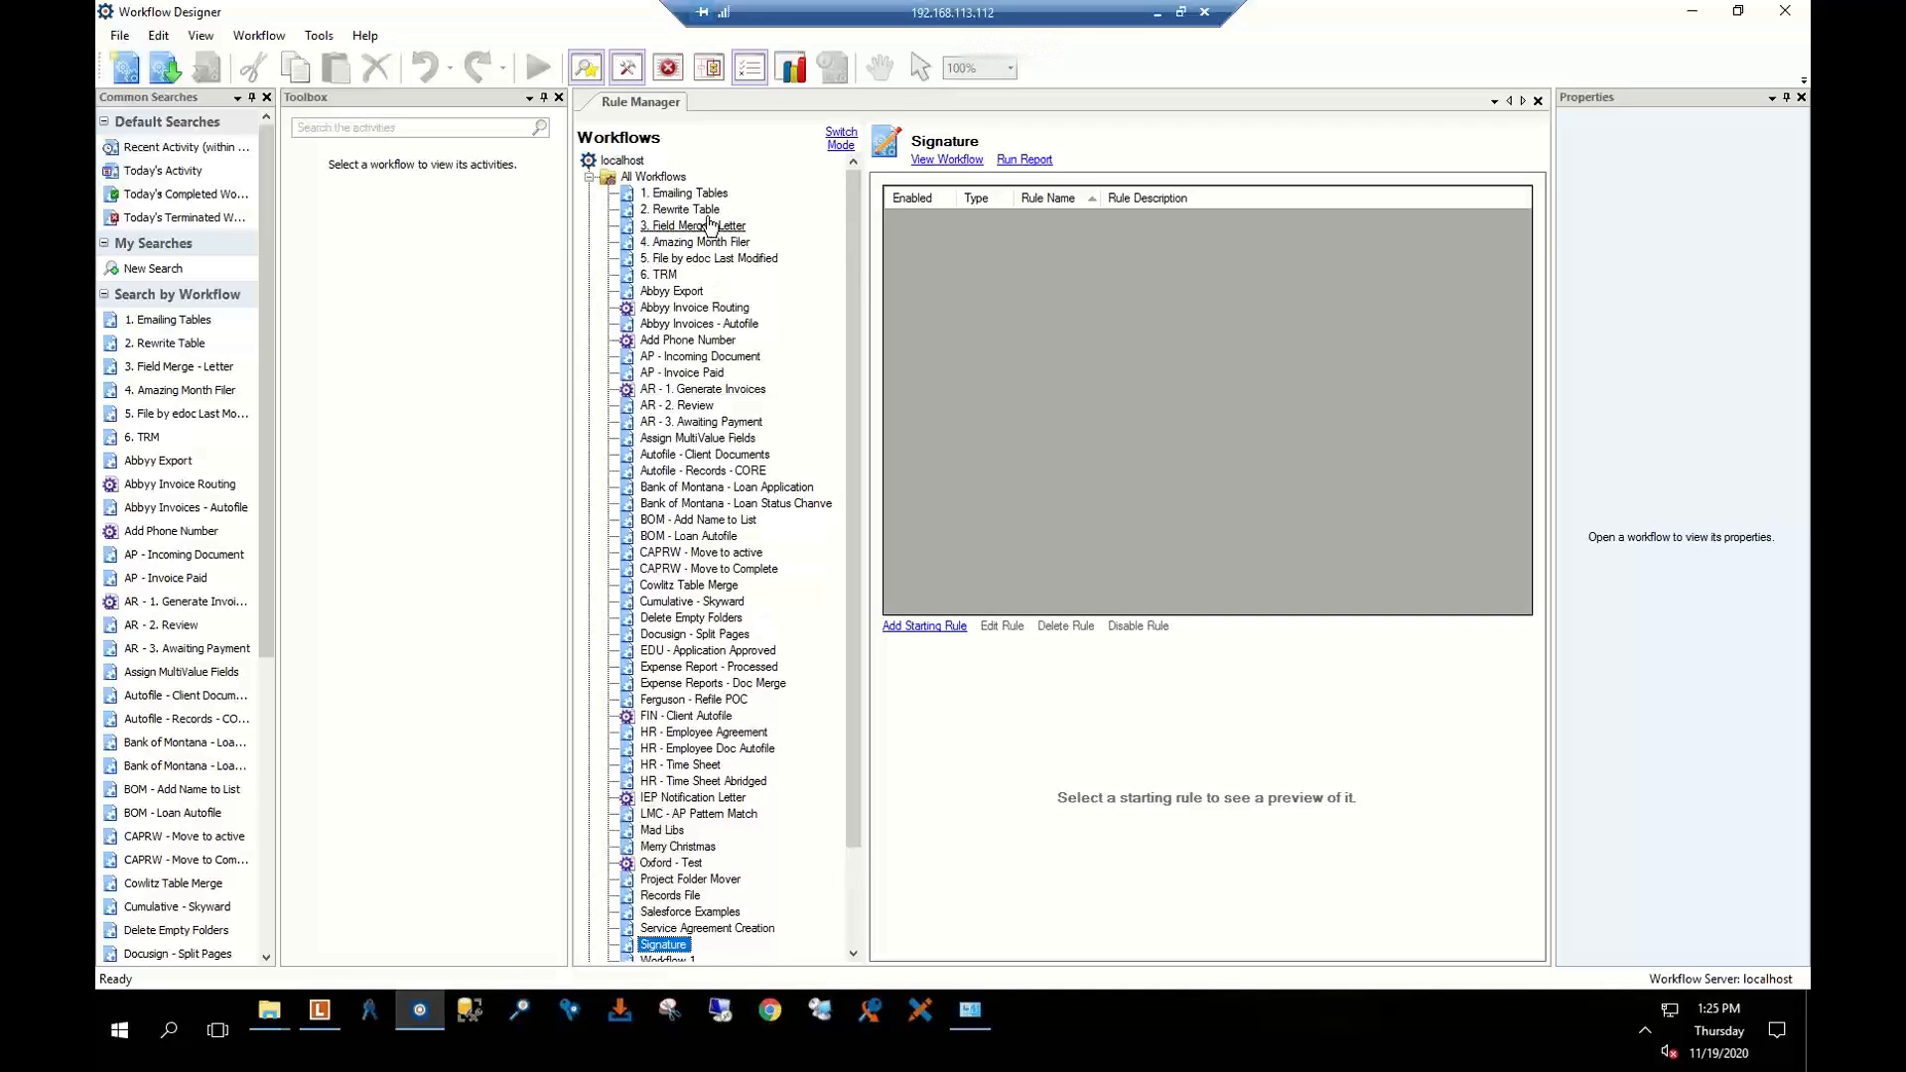
pyautogui.click(734, 390)
pyautogui.click(712, 406)
pyautogui.click(708, 423)
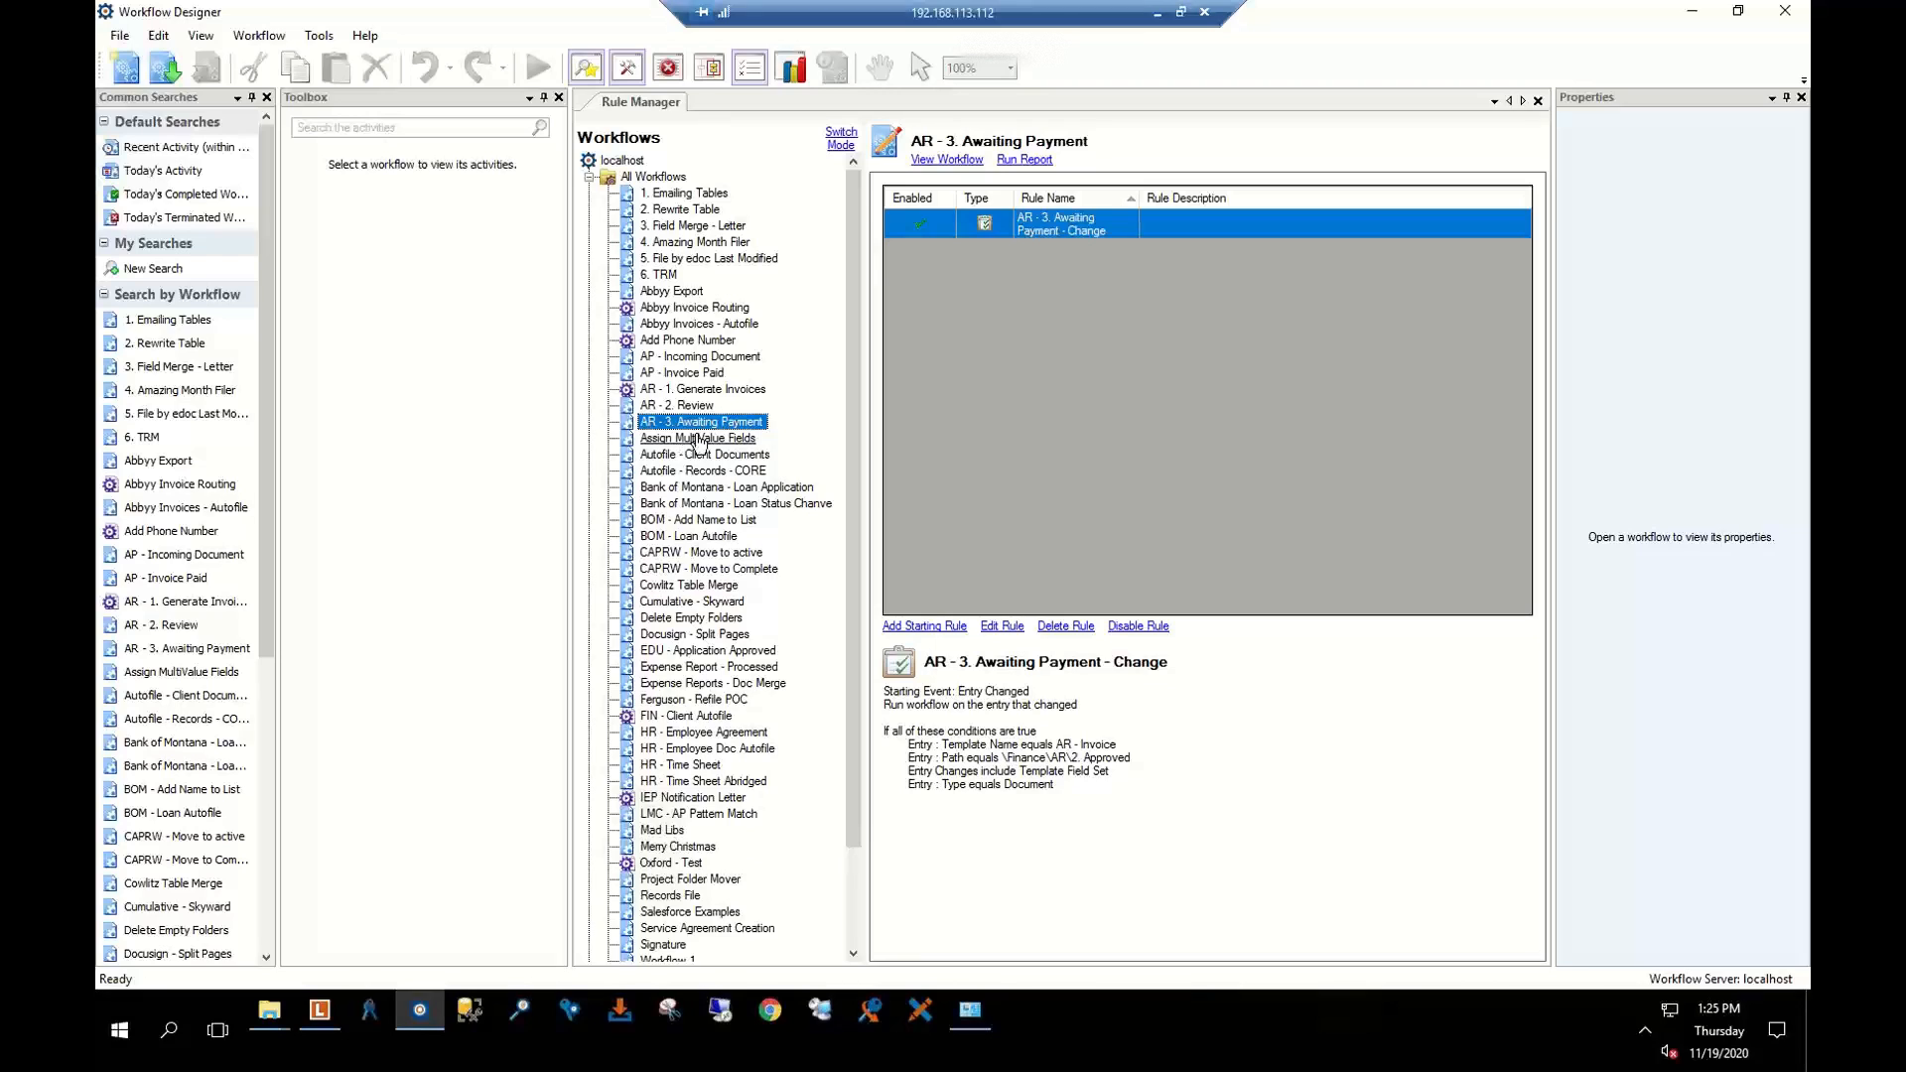
pyautogui.click(701, 390)
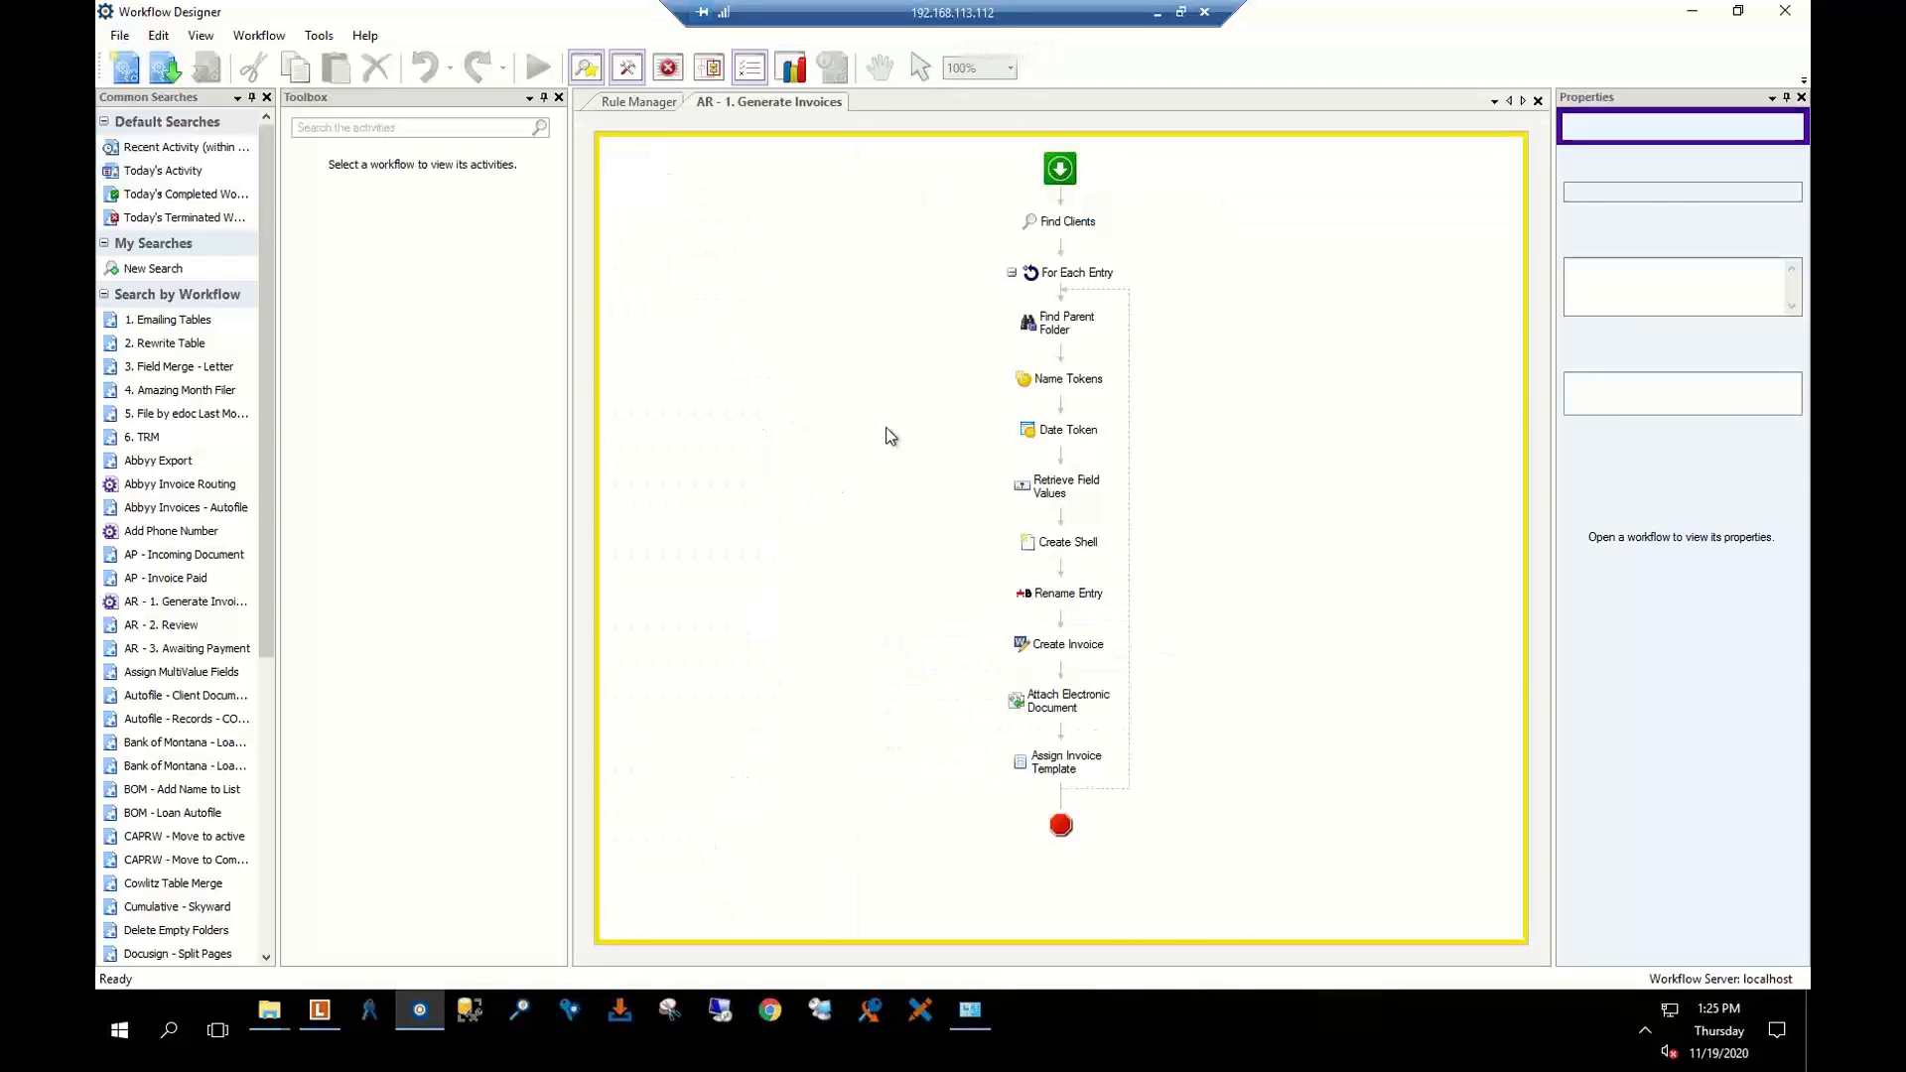
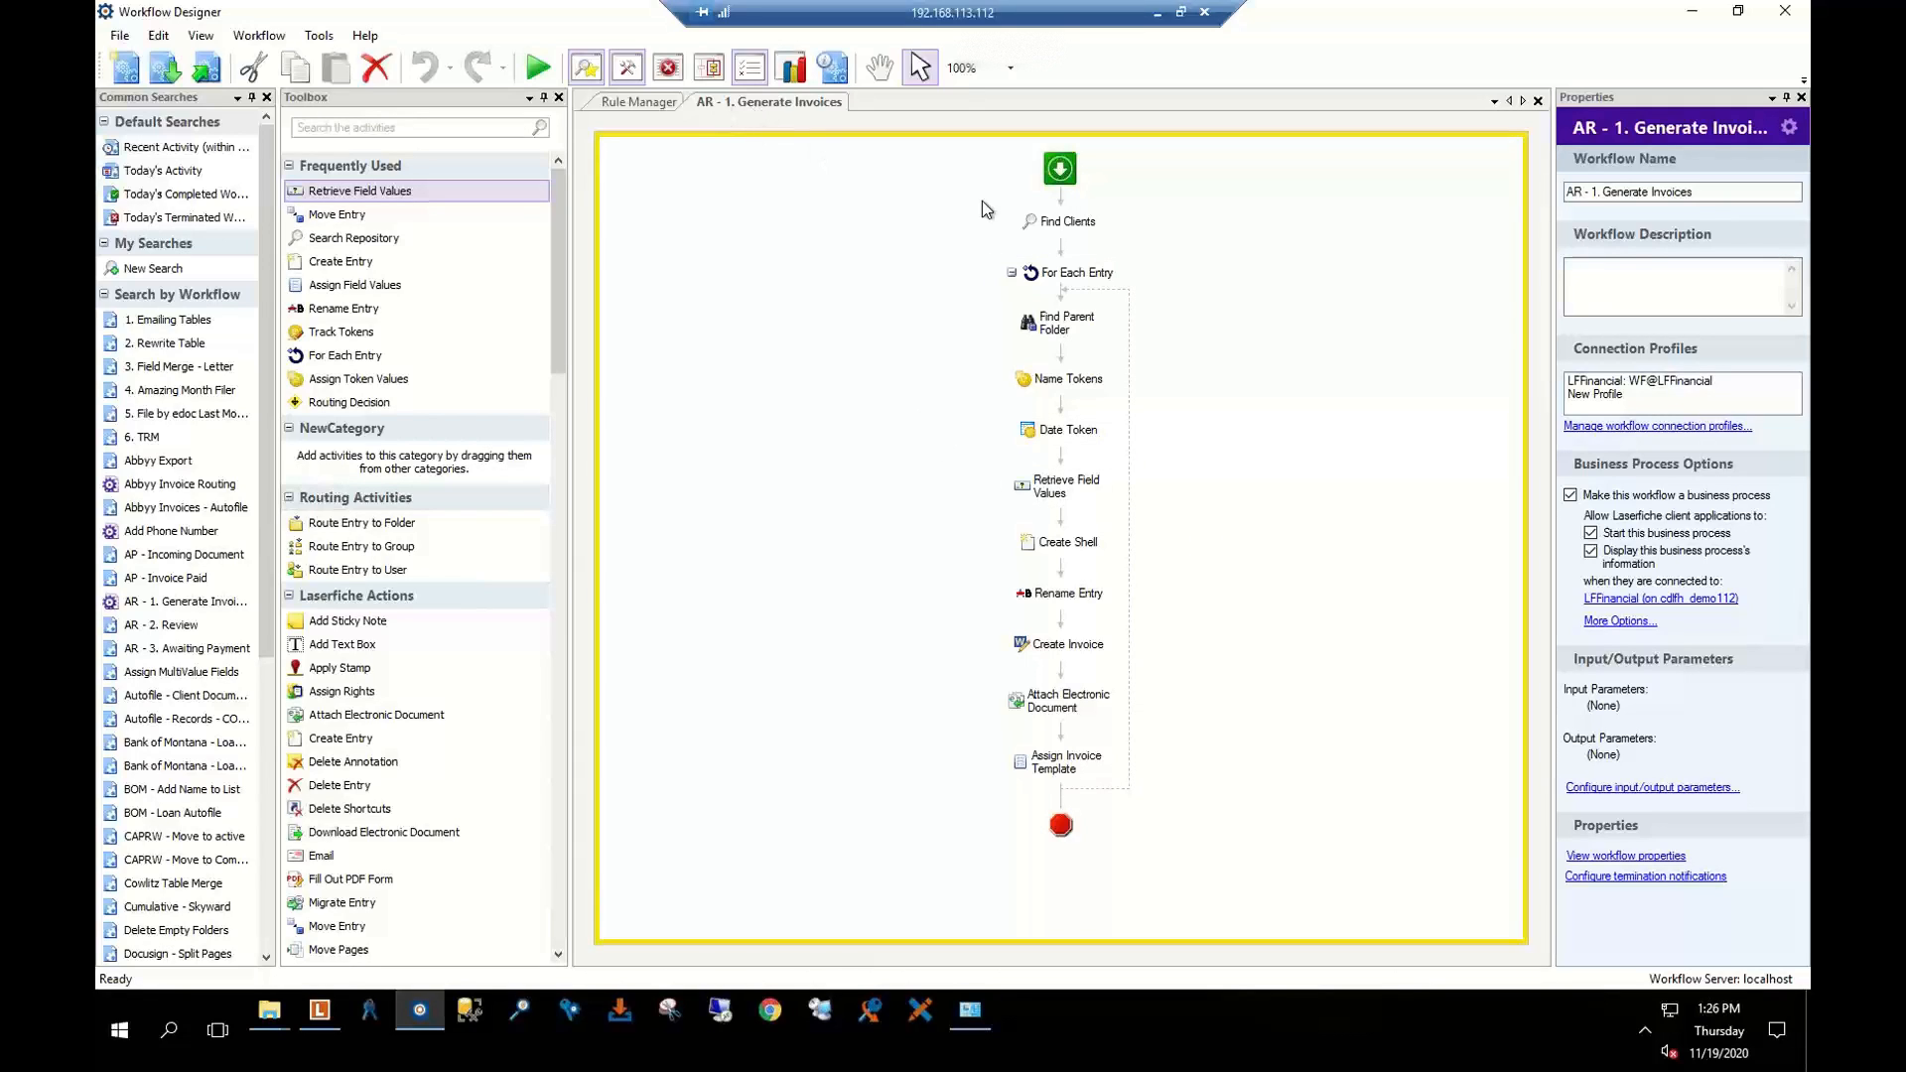
# Show the Find Clients search query and preview adding a Search Repository activity beneath it
pyautogui.click(1062, 223)
pyautogui.click(1062, 224)
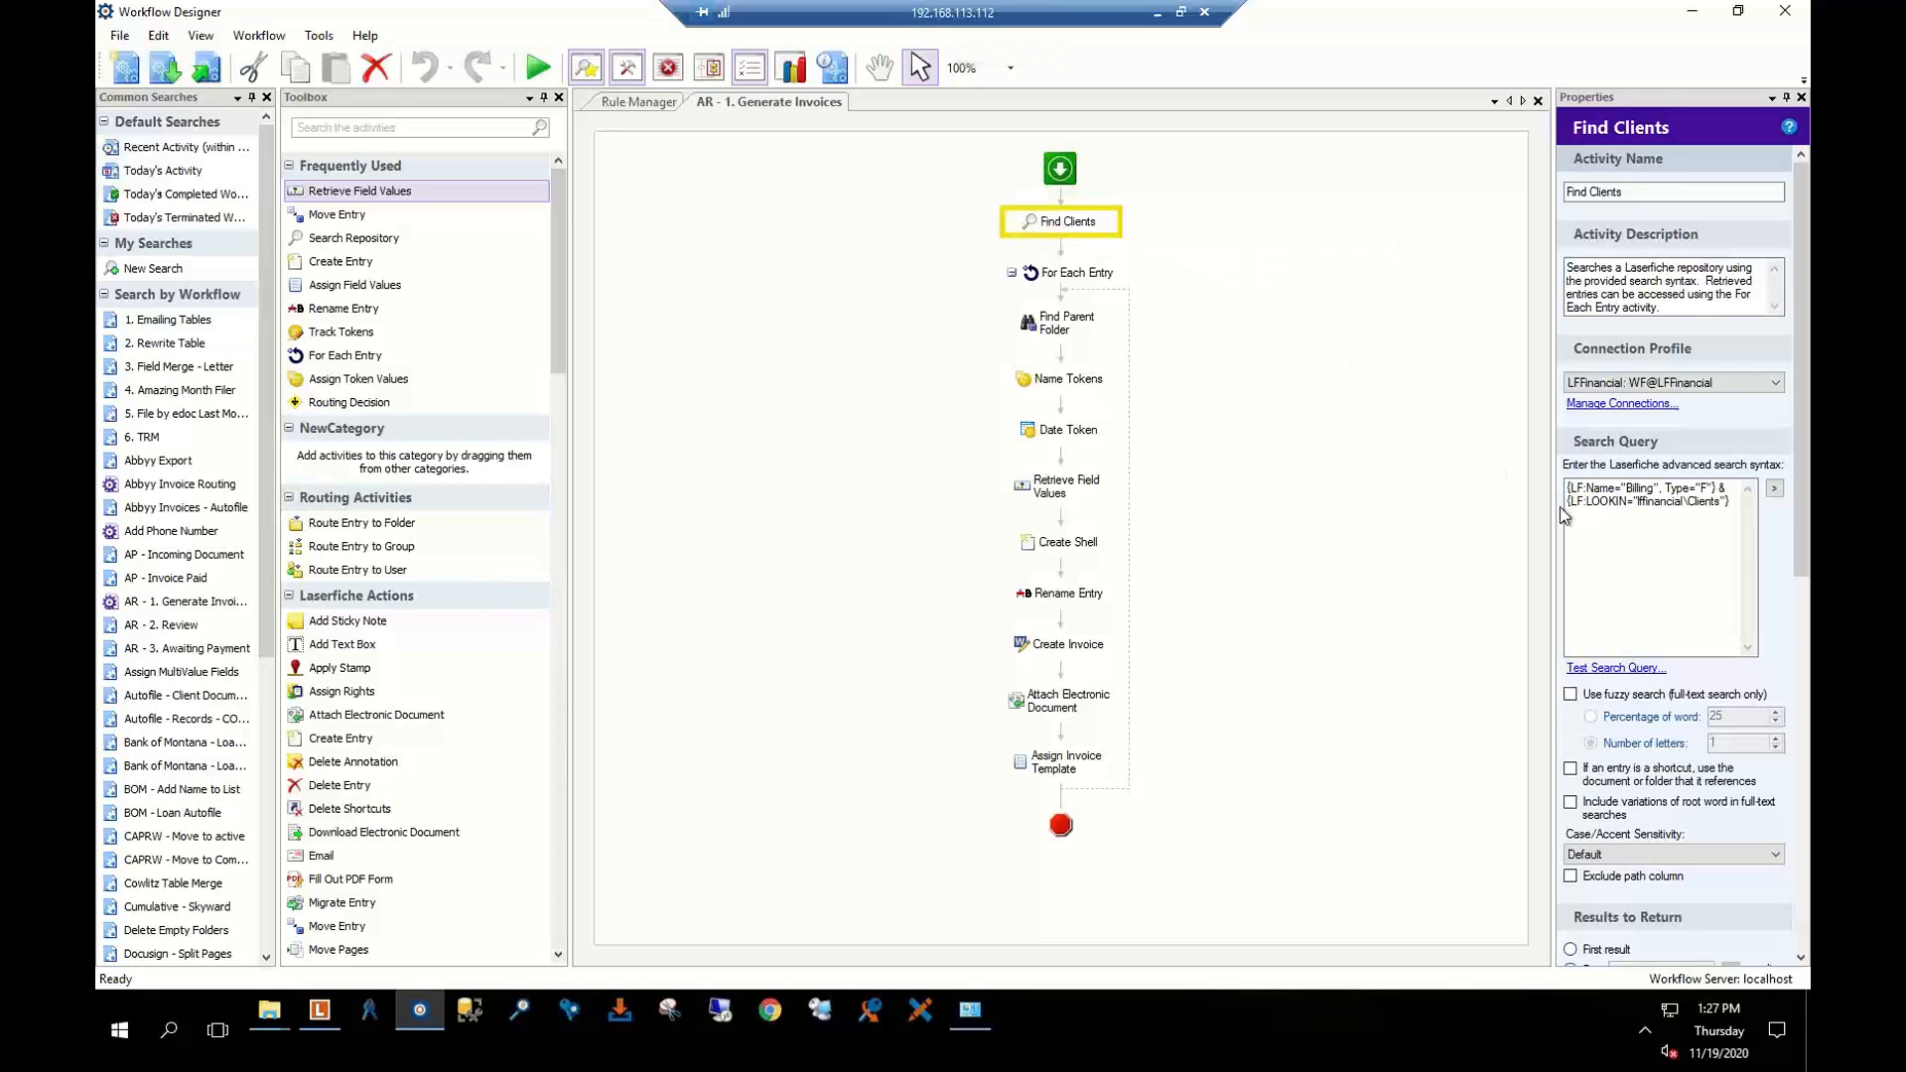
pyautogui.click(1609, 502)
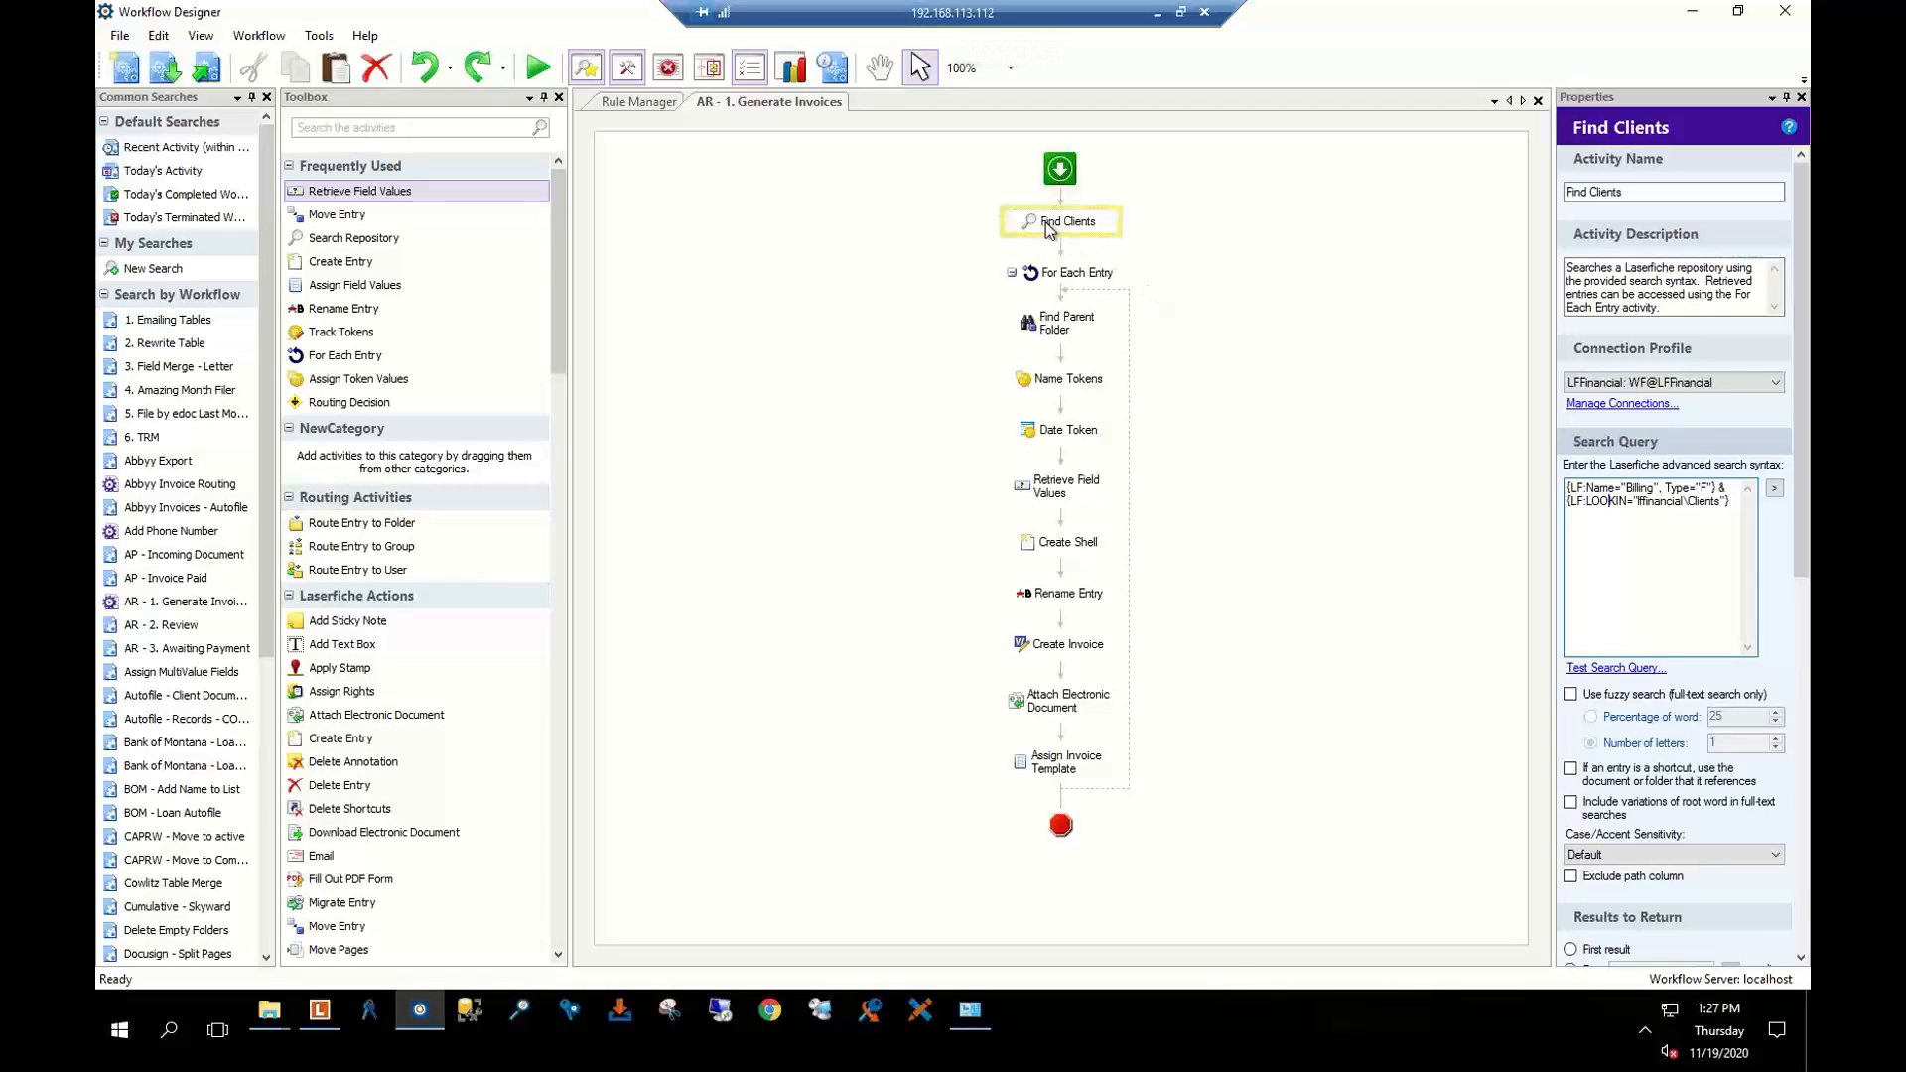
pyautogui.click(359, 239)
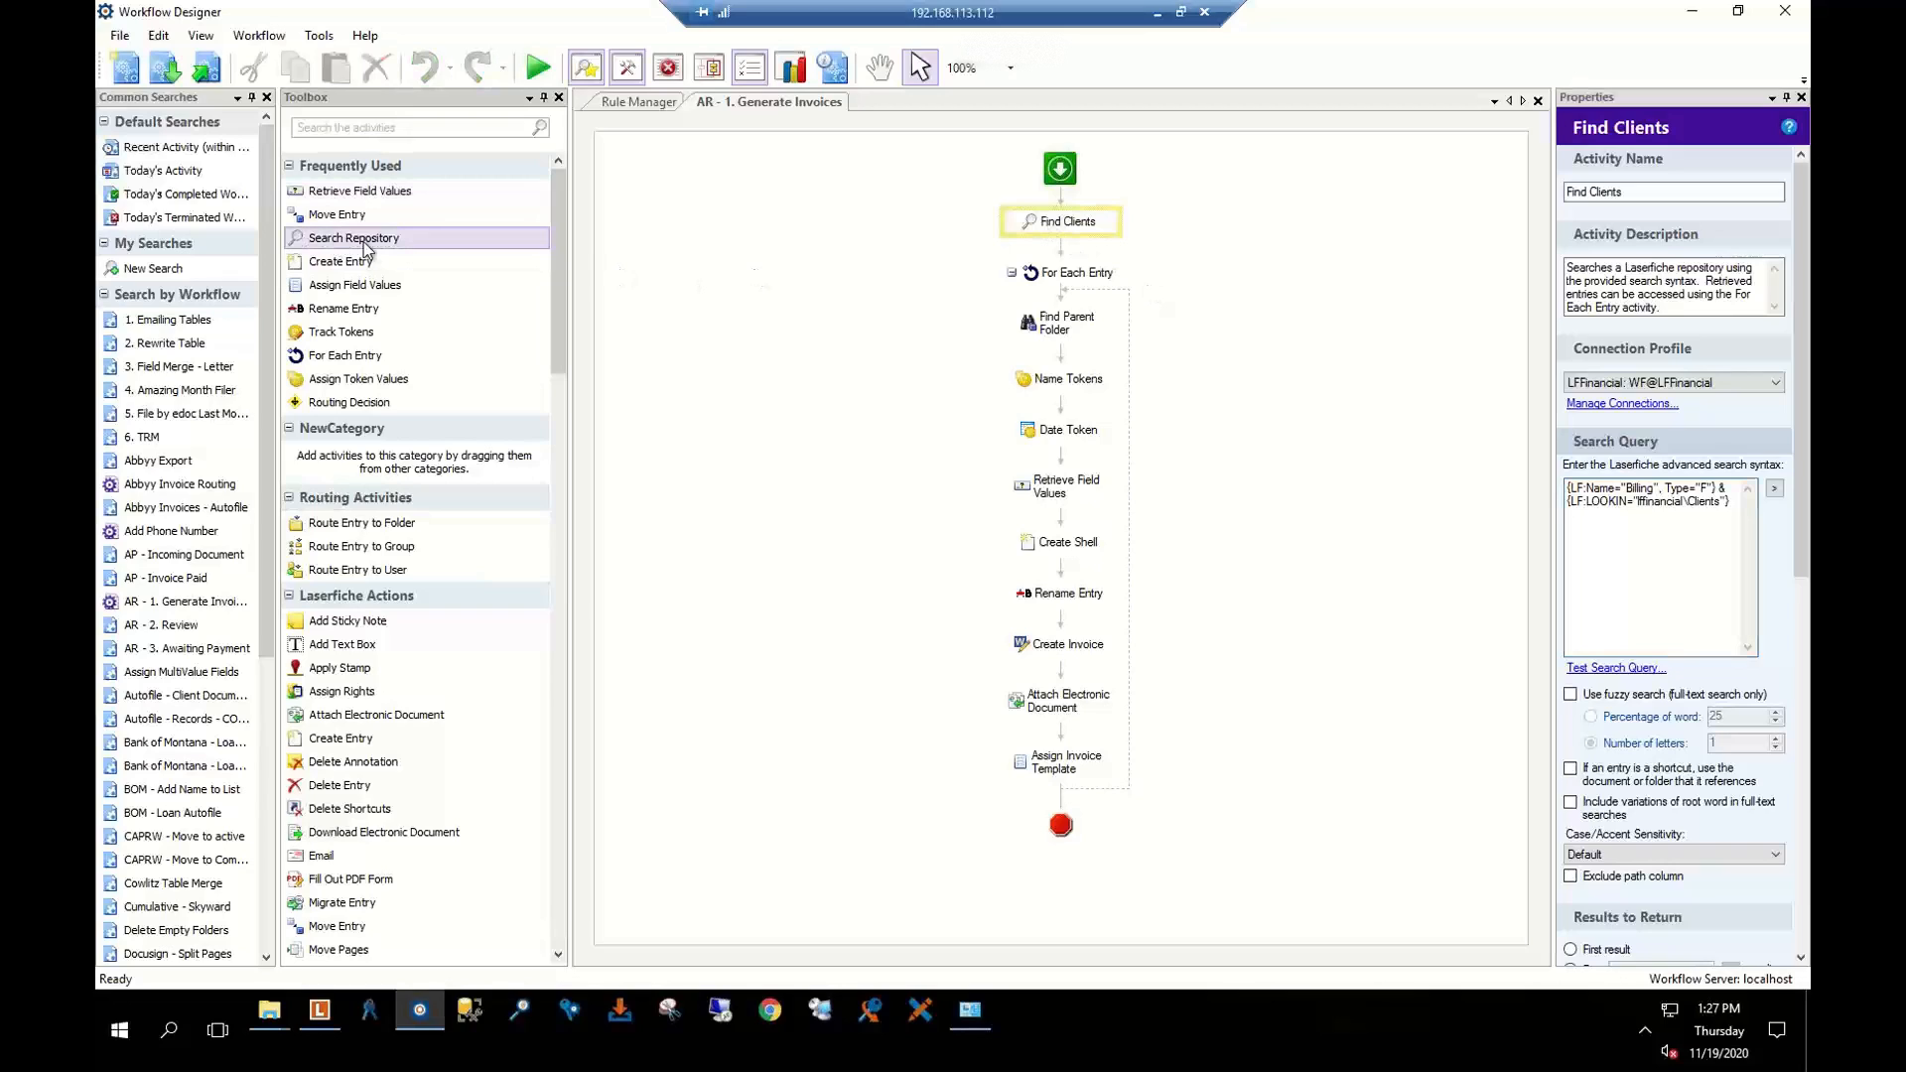
pyautogui.moveTo(364, 242)
pyautogui.mouseDown()
pyautogui.moveTo(1043, 239)
pyautogui.moveTo(378, 243)
pyautogui.mouseUp()
# In Laserfiche Client, run the AR - Invoice search for Awaiting Payment entries in Clients
pyautogui.click(318, 1010)
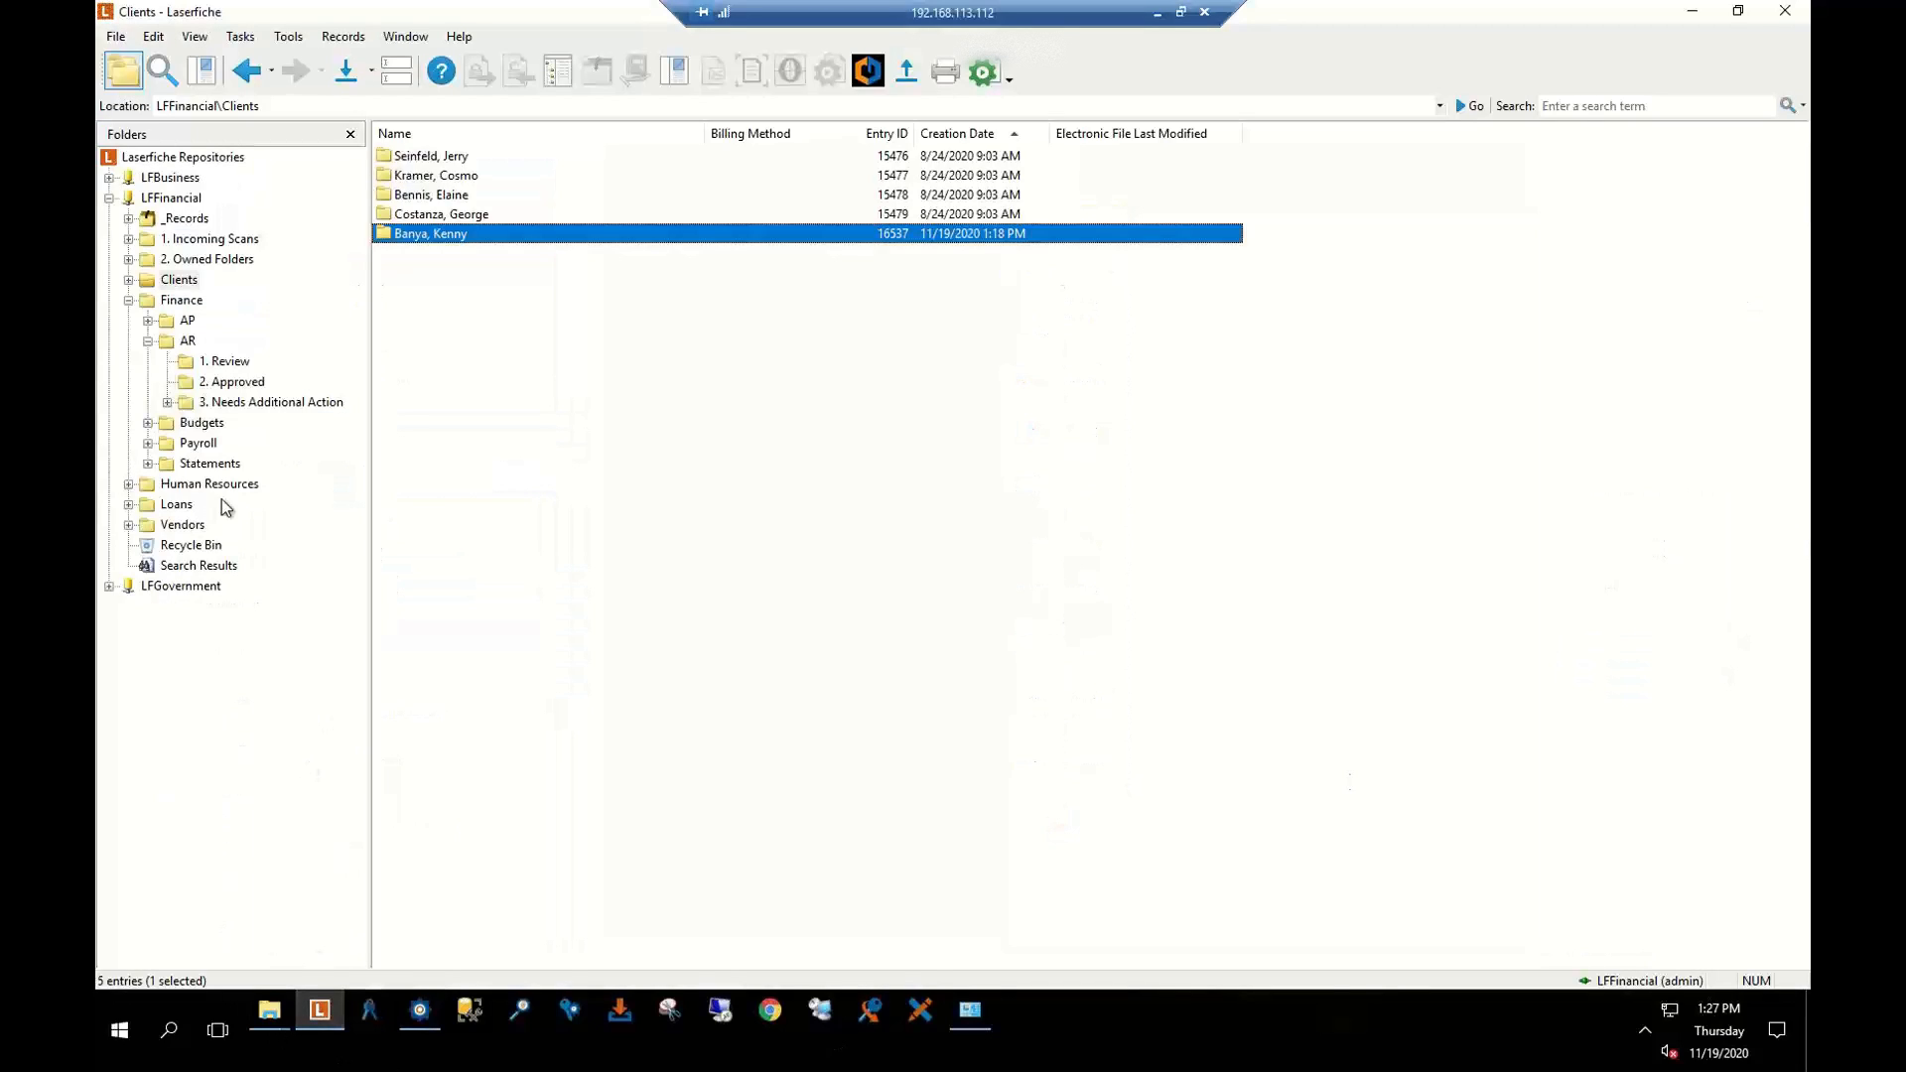
pyautogui.click(161, 71)
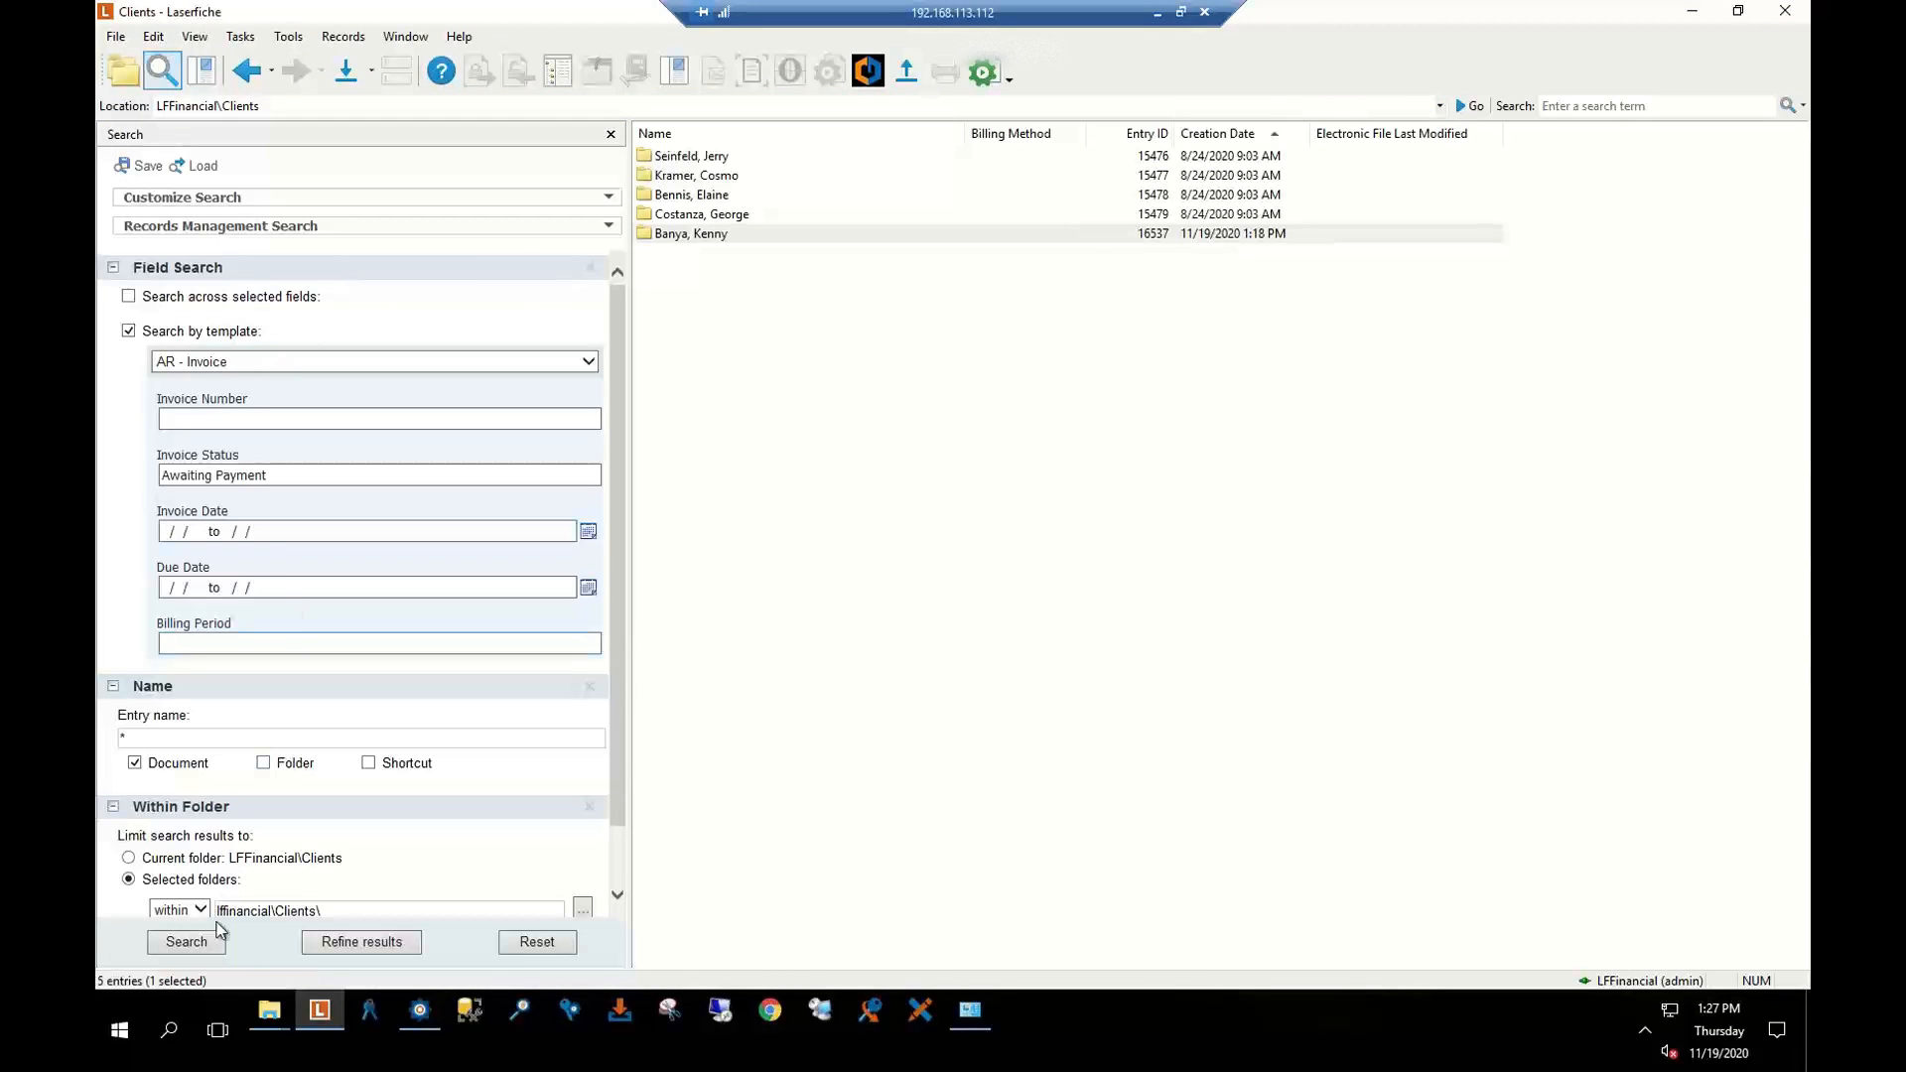
pyautogui.click(186, 941)
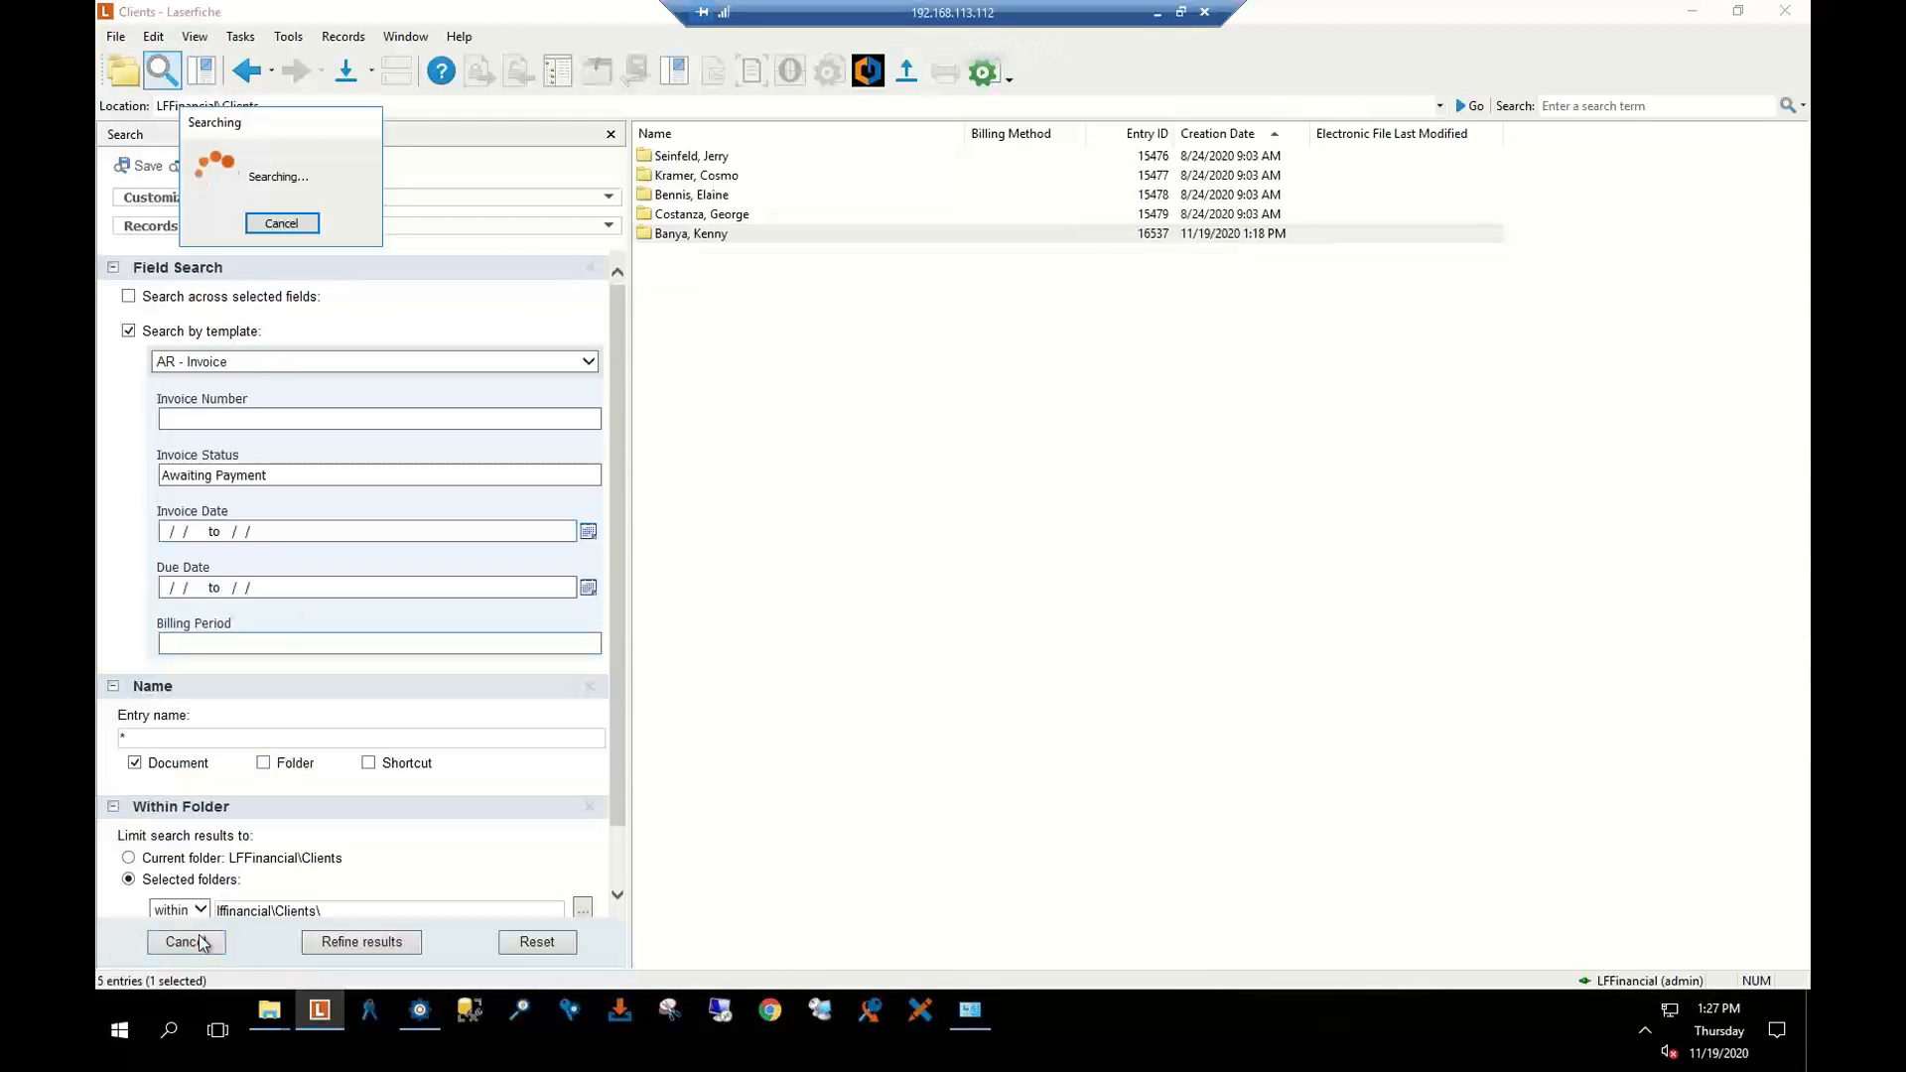
pyautogui.scroll(-1, 315, 524)
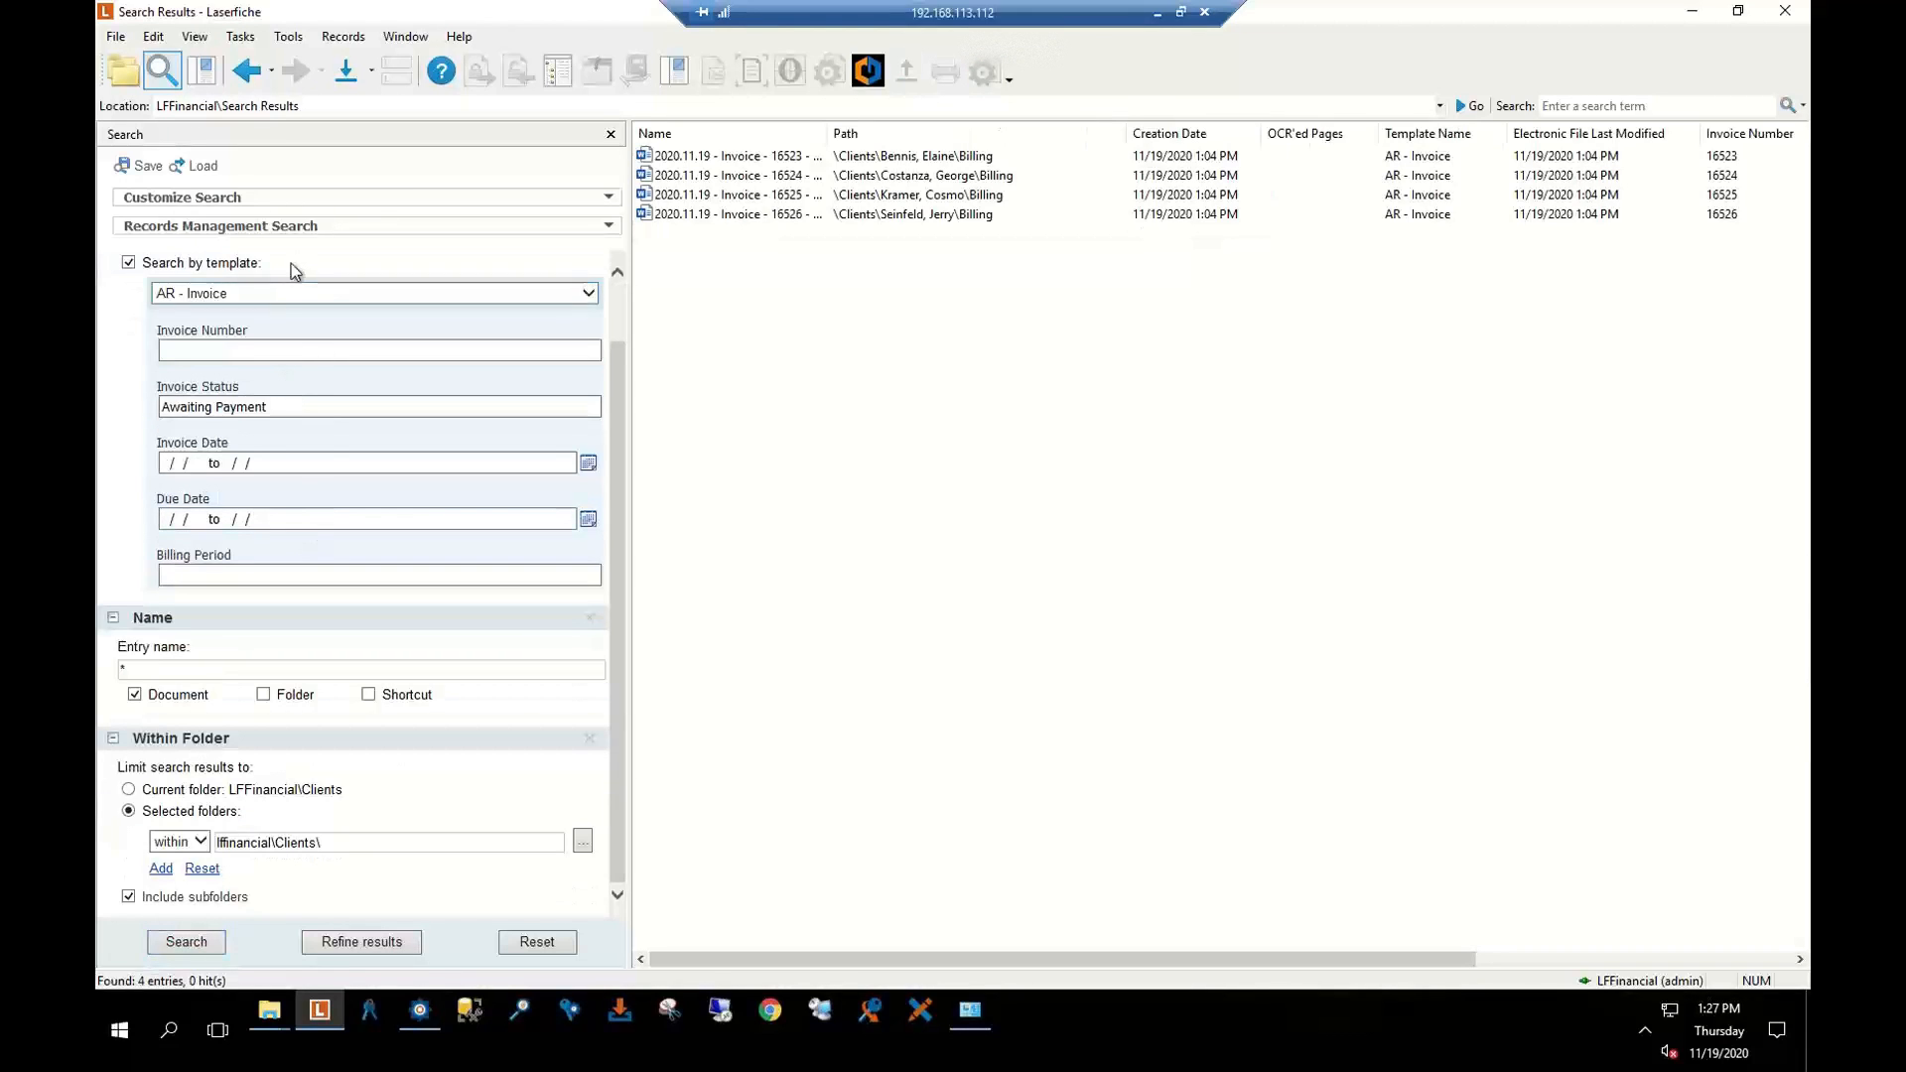
pyautogui.scroll(1, 292, 306)
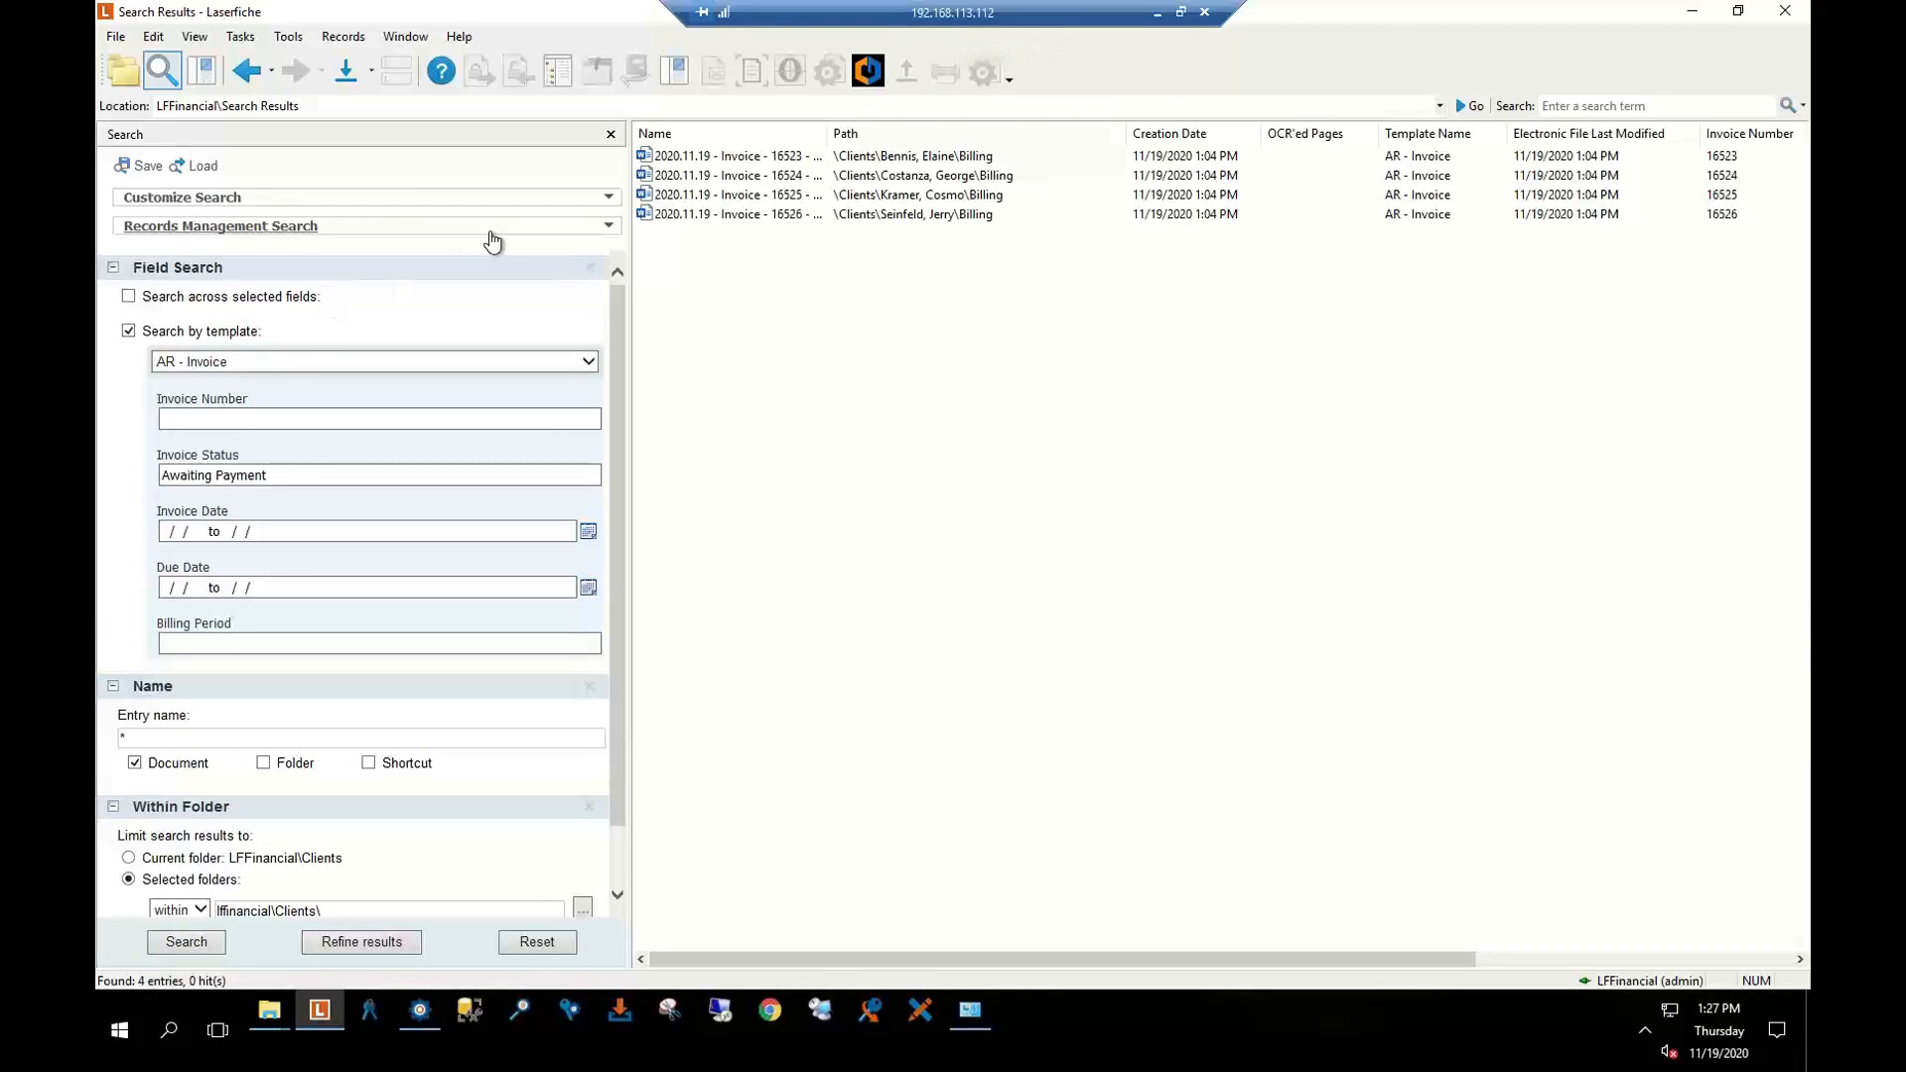
# Add a Search Syntax section to the search and copy its syntax text
pyautogui.click(590, 206)
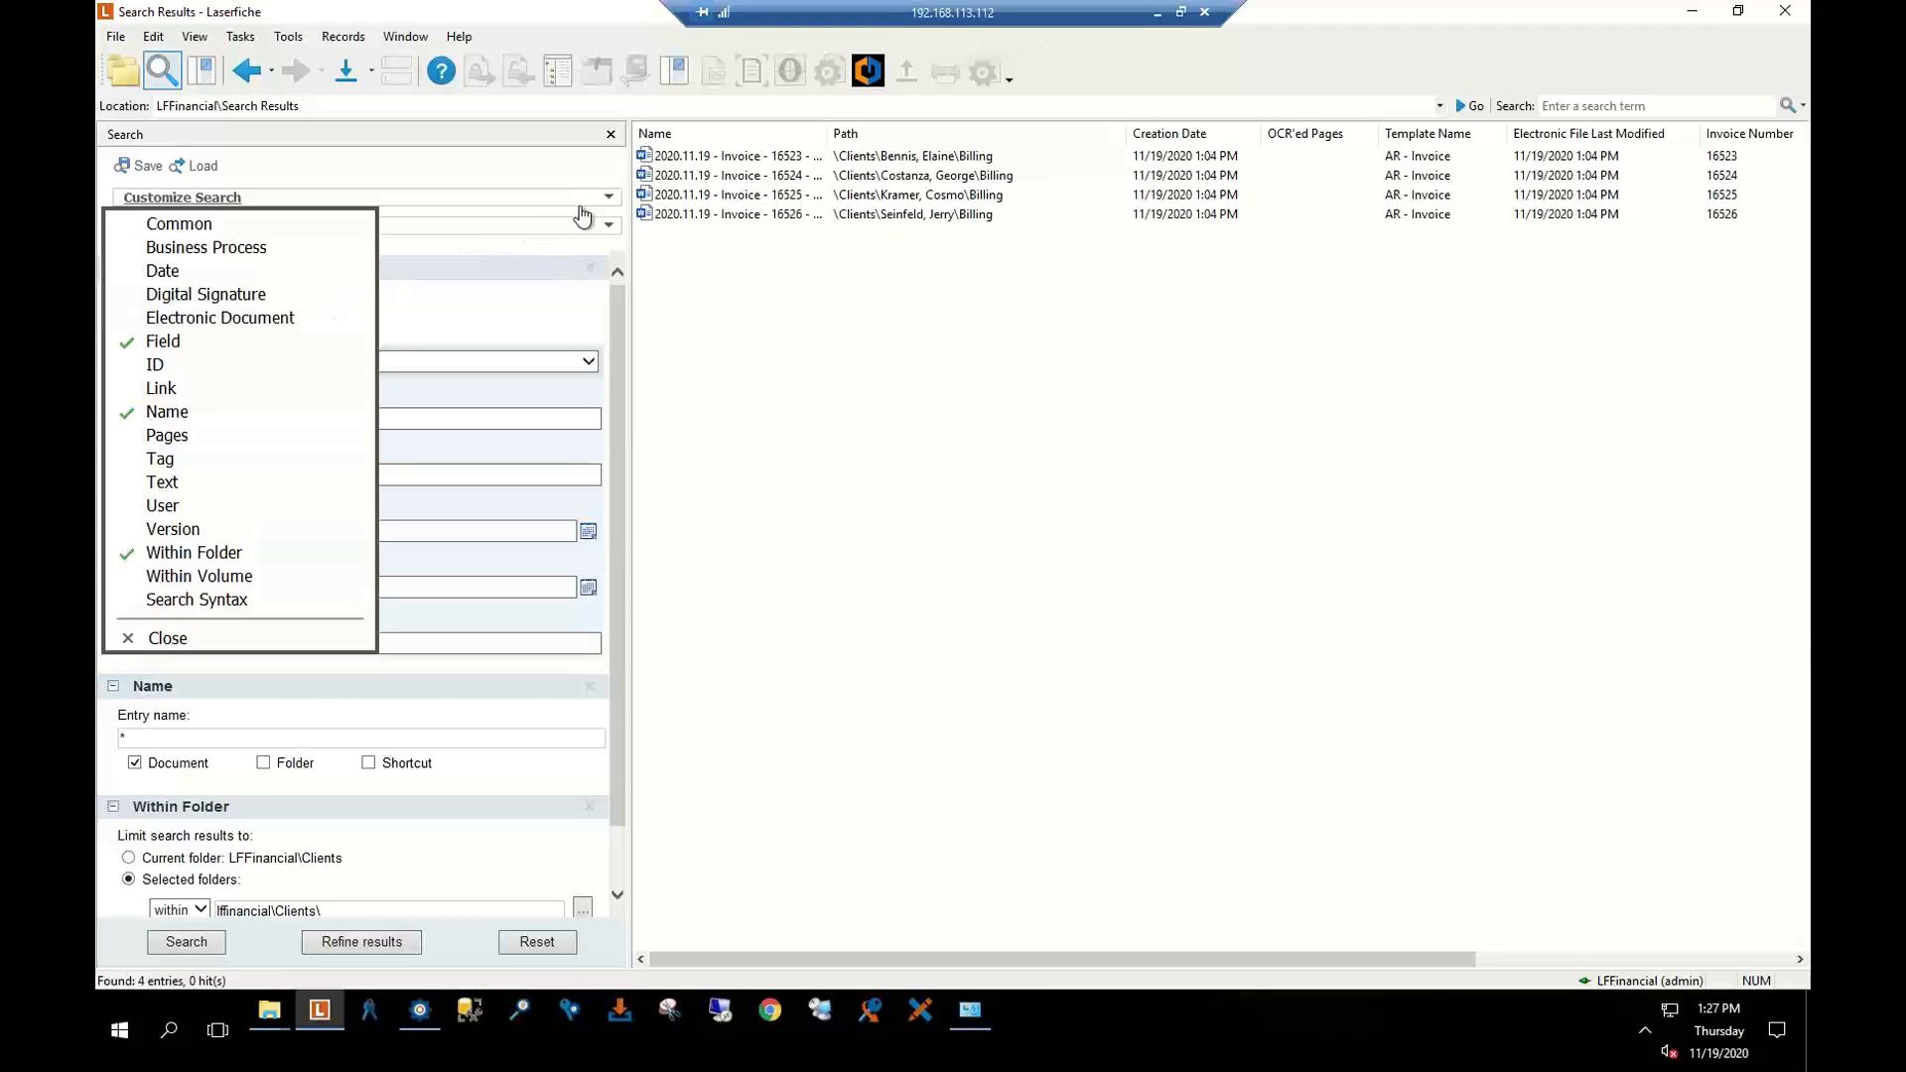
pyautogui.click(268, 601)
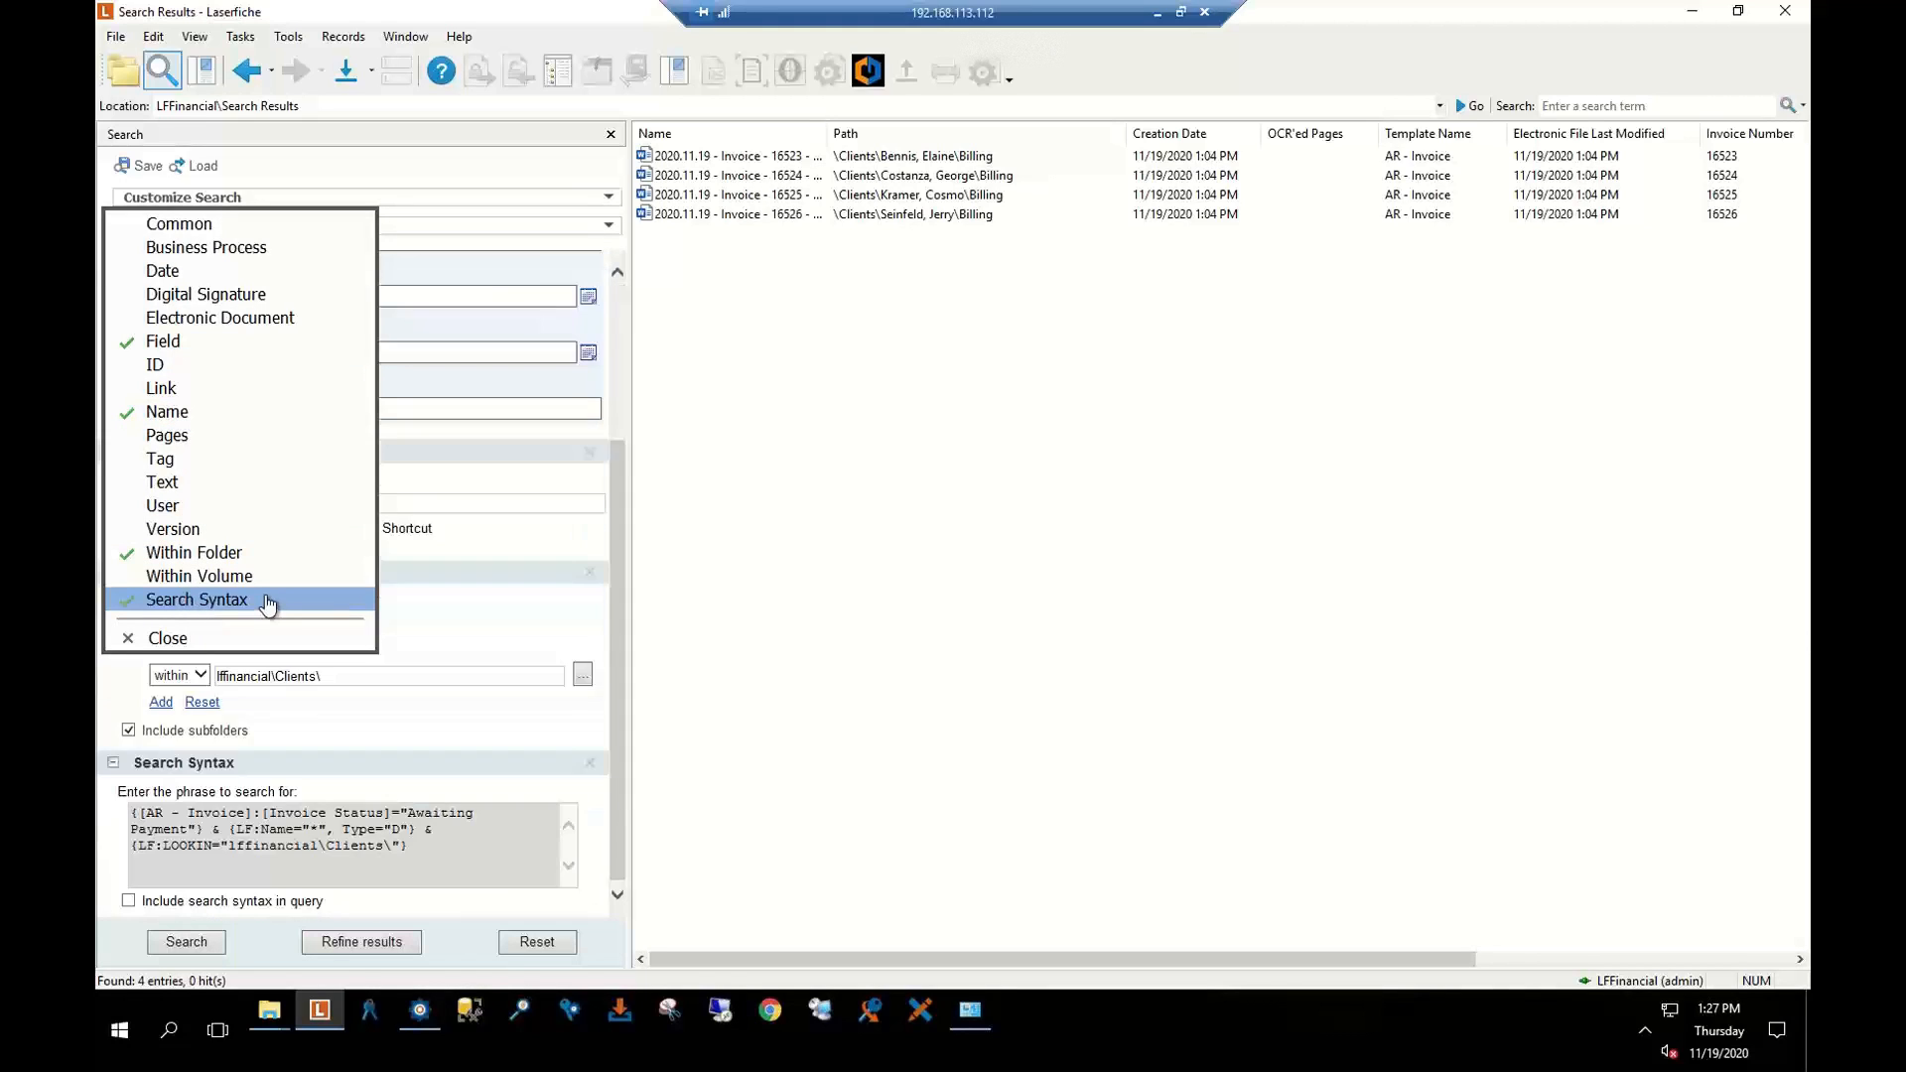
pyautogui.click(156, 638)
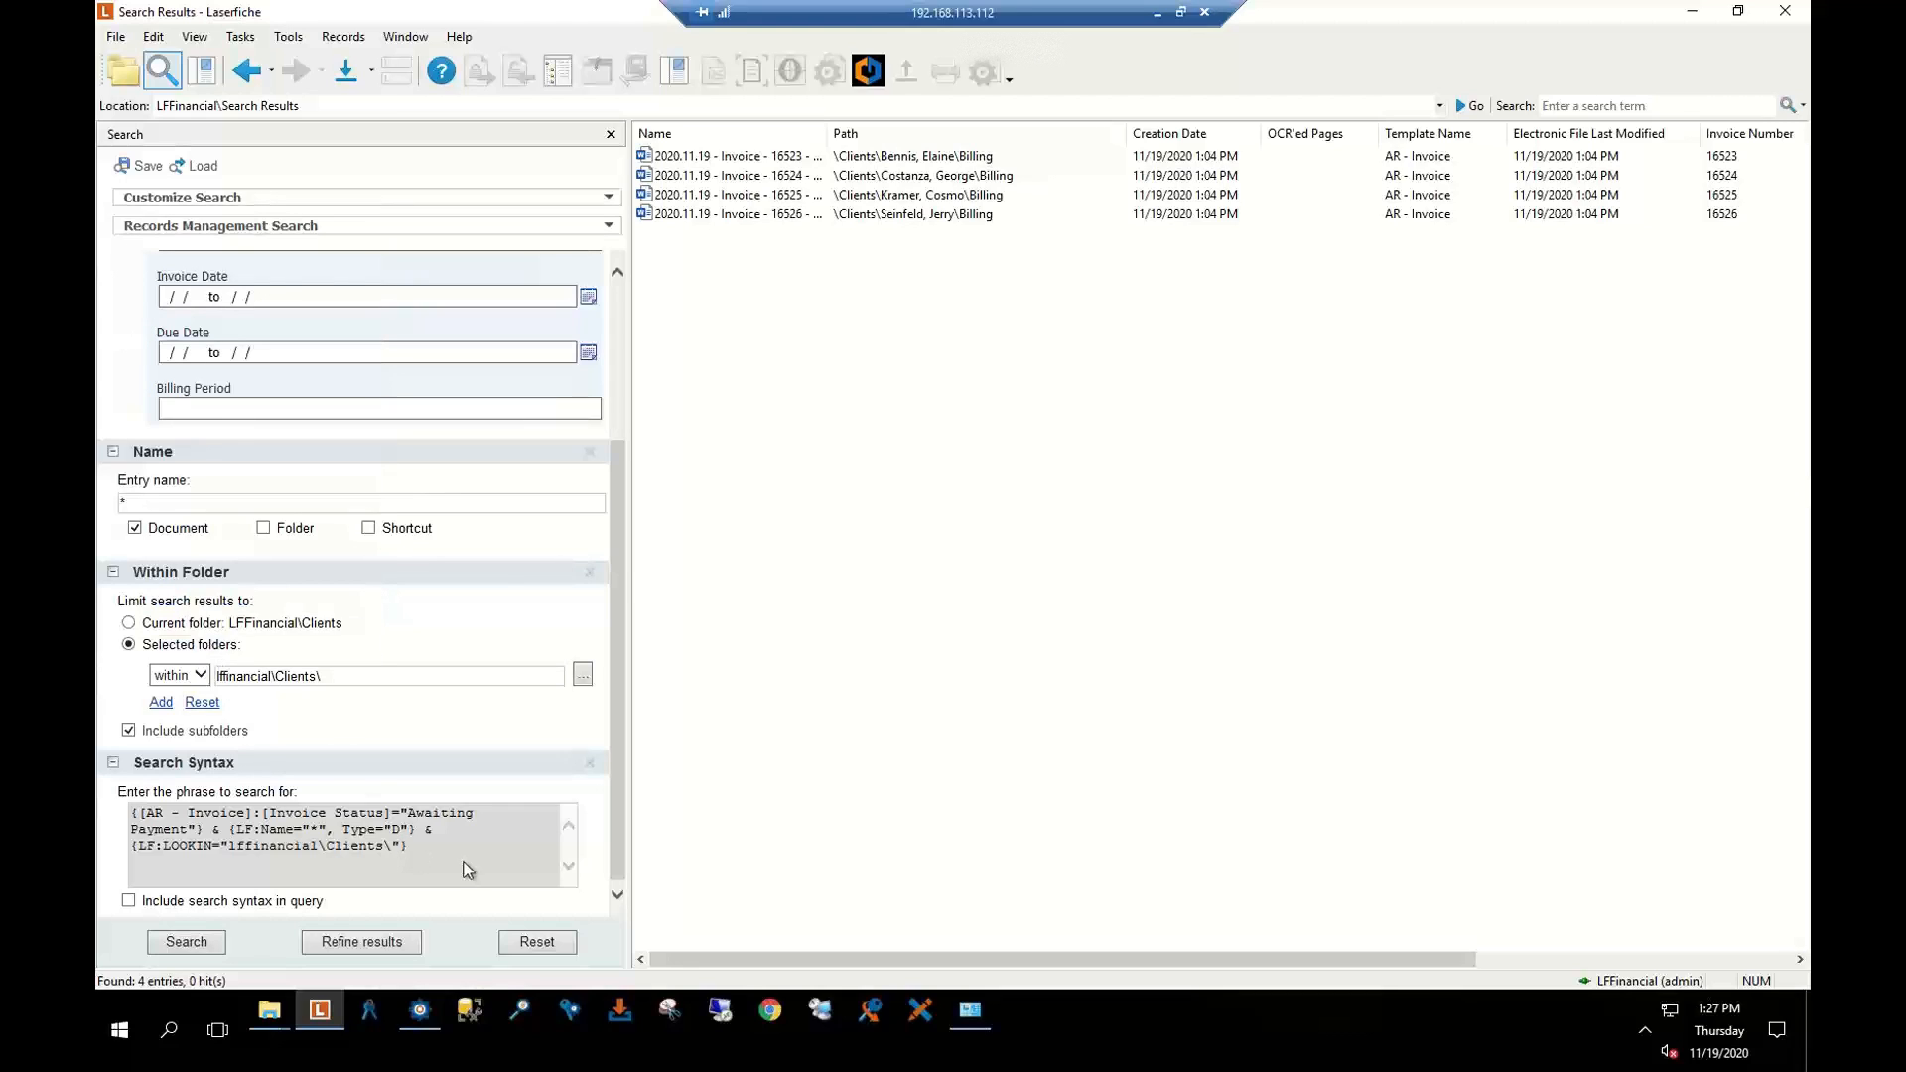
pyautogui.moveTo(447, 849); pyautogui.dragTo(132, 811)
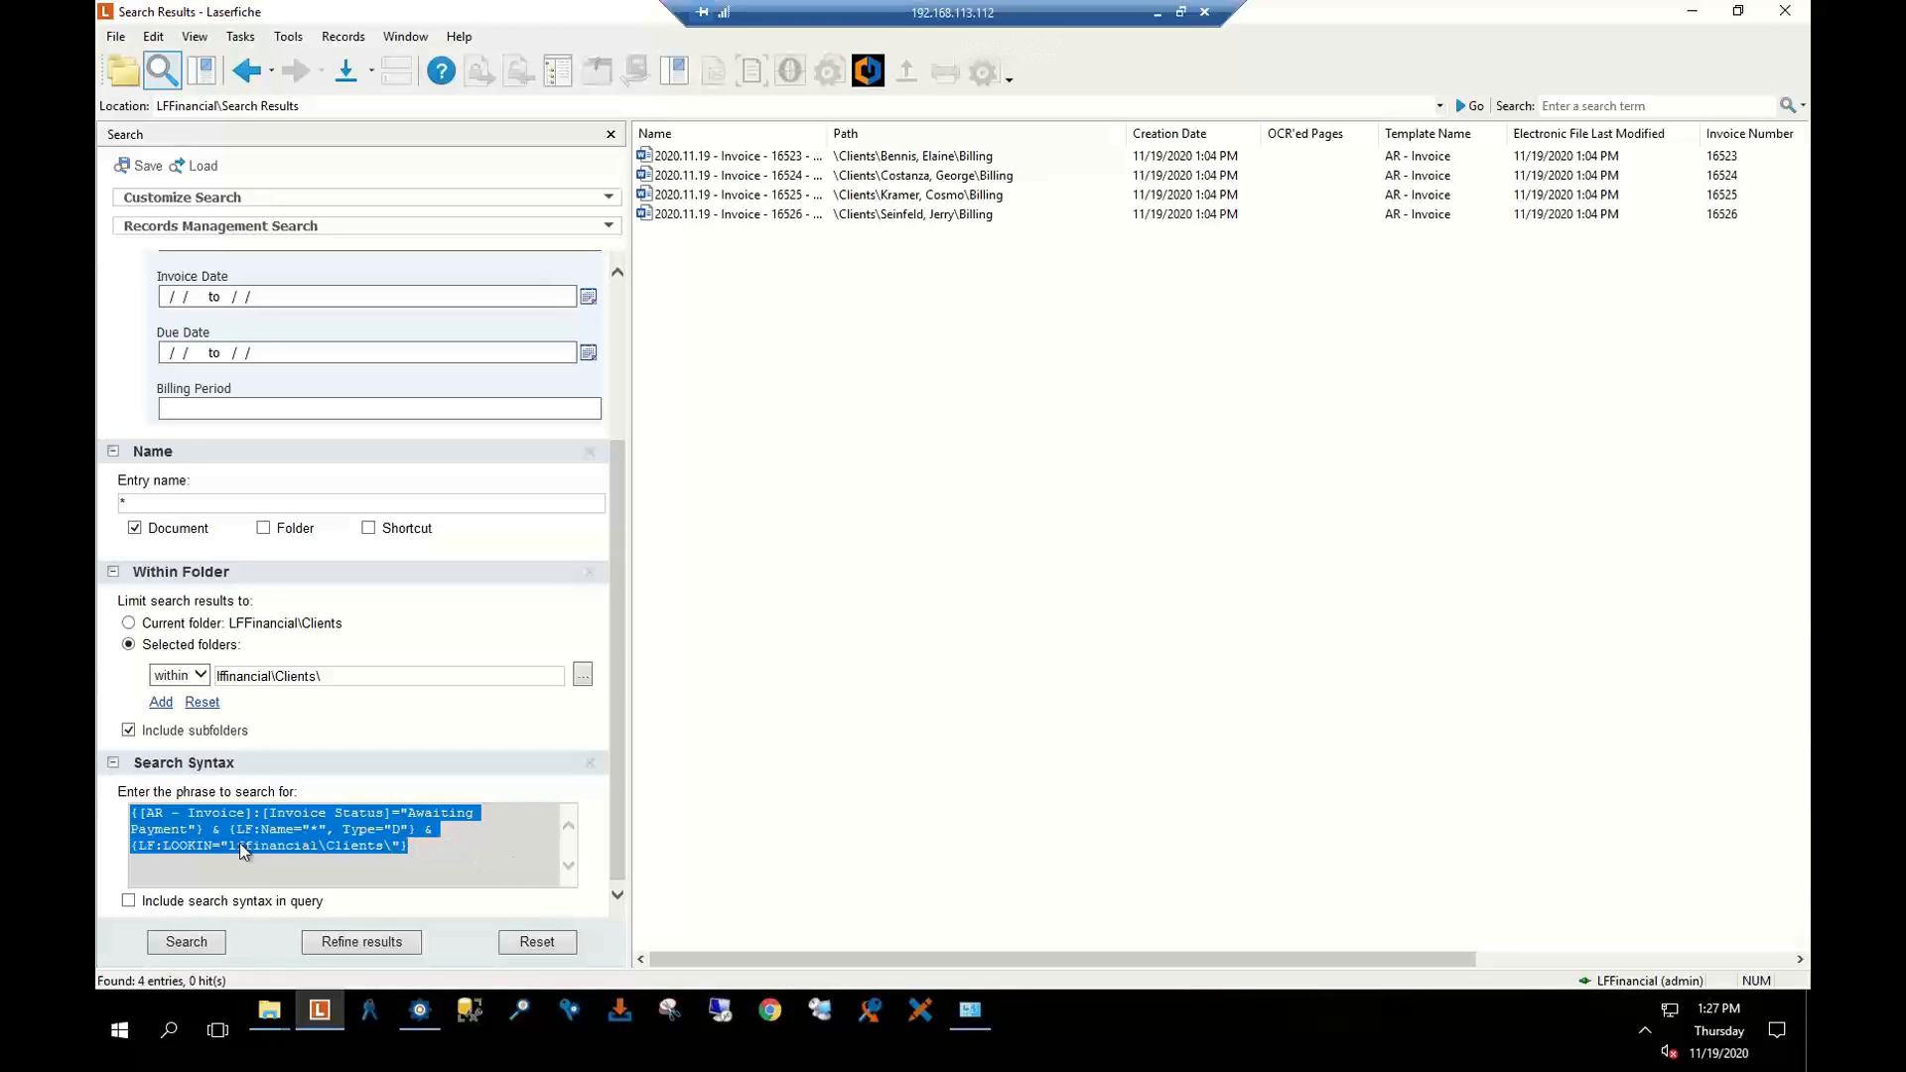
pyautogui.click(439, 850)
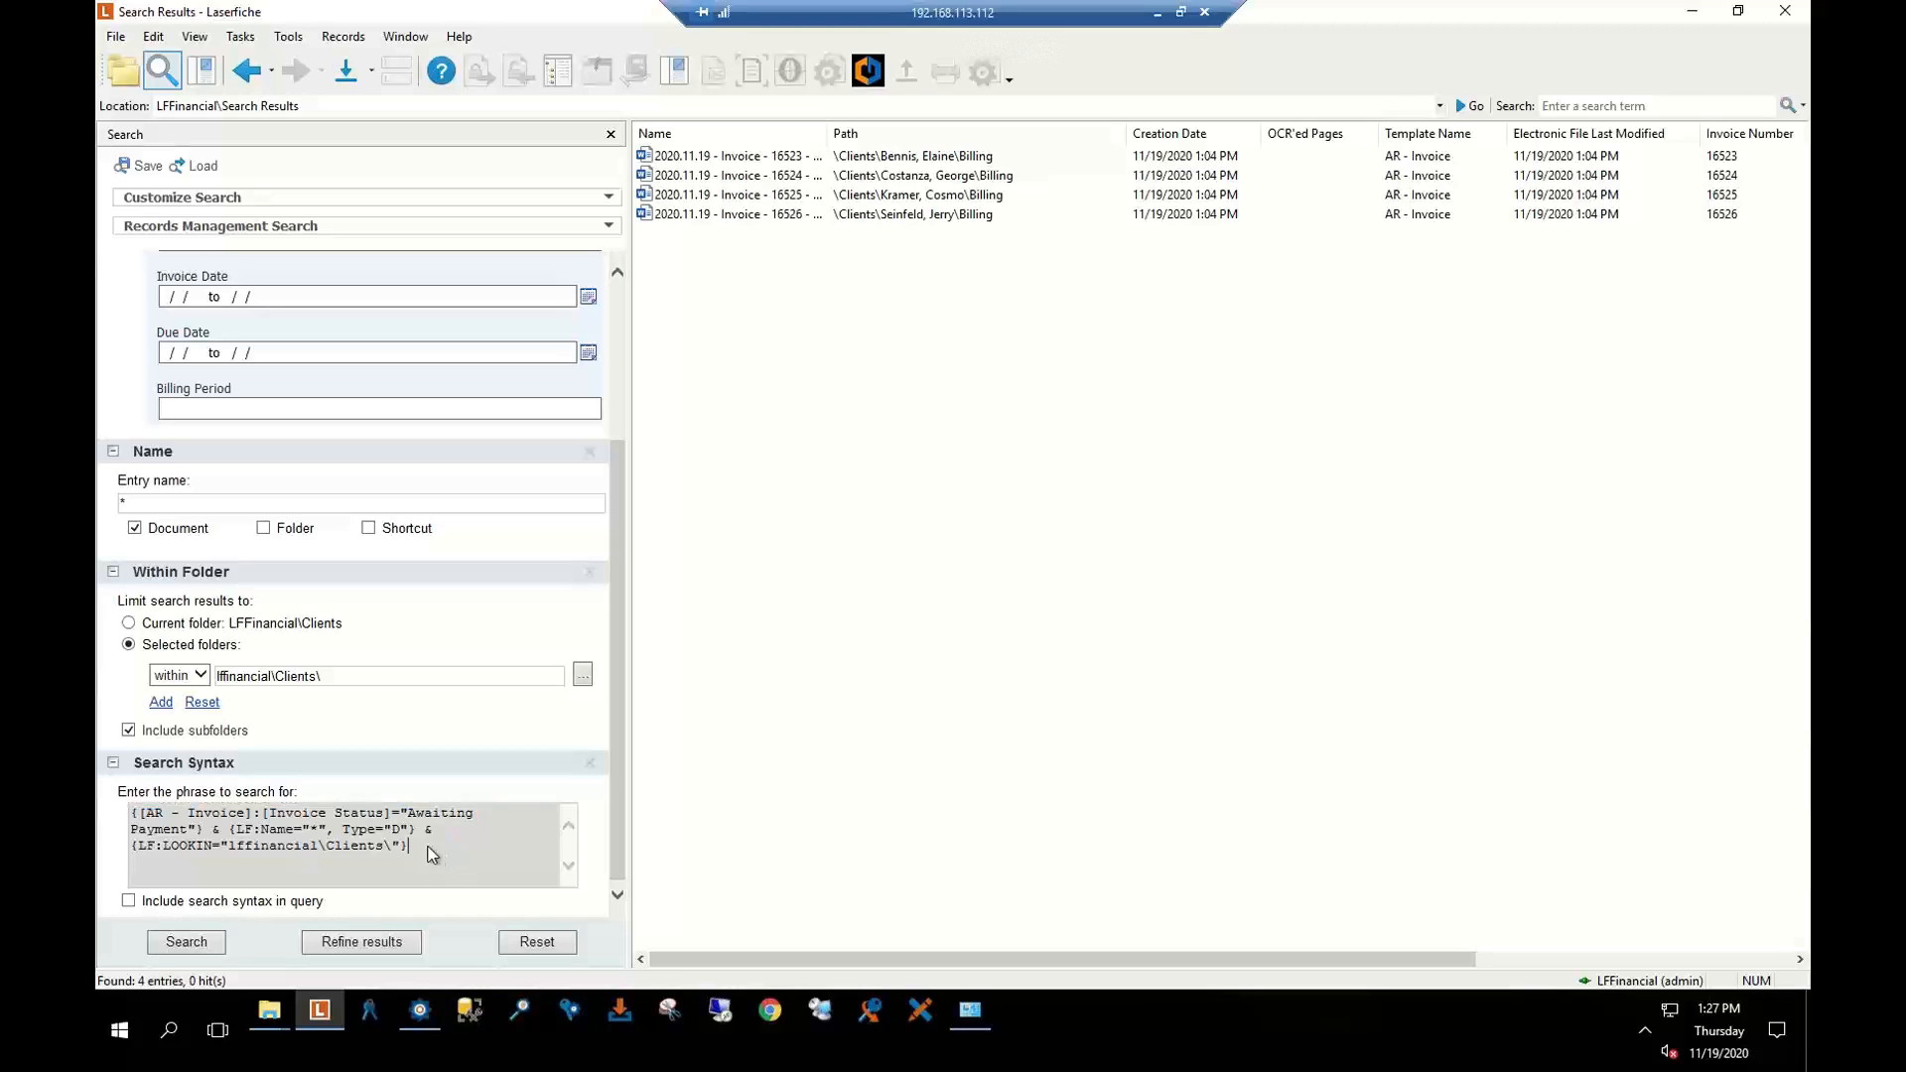
pyautogui.scroll(3, 306, 403)
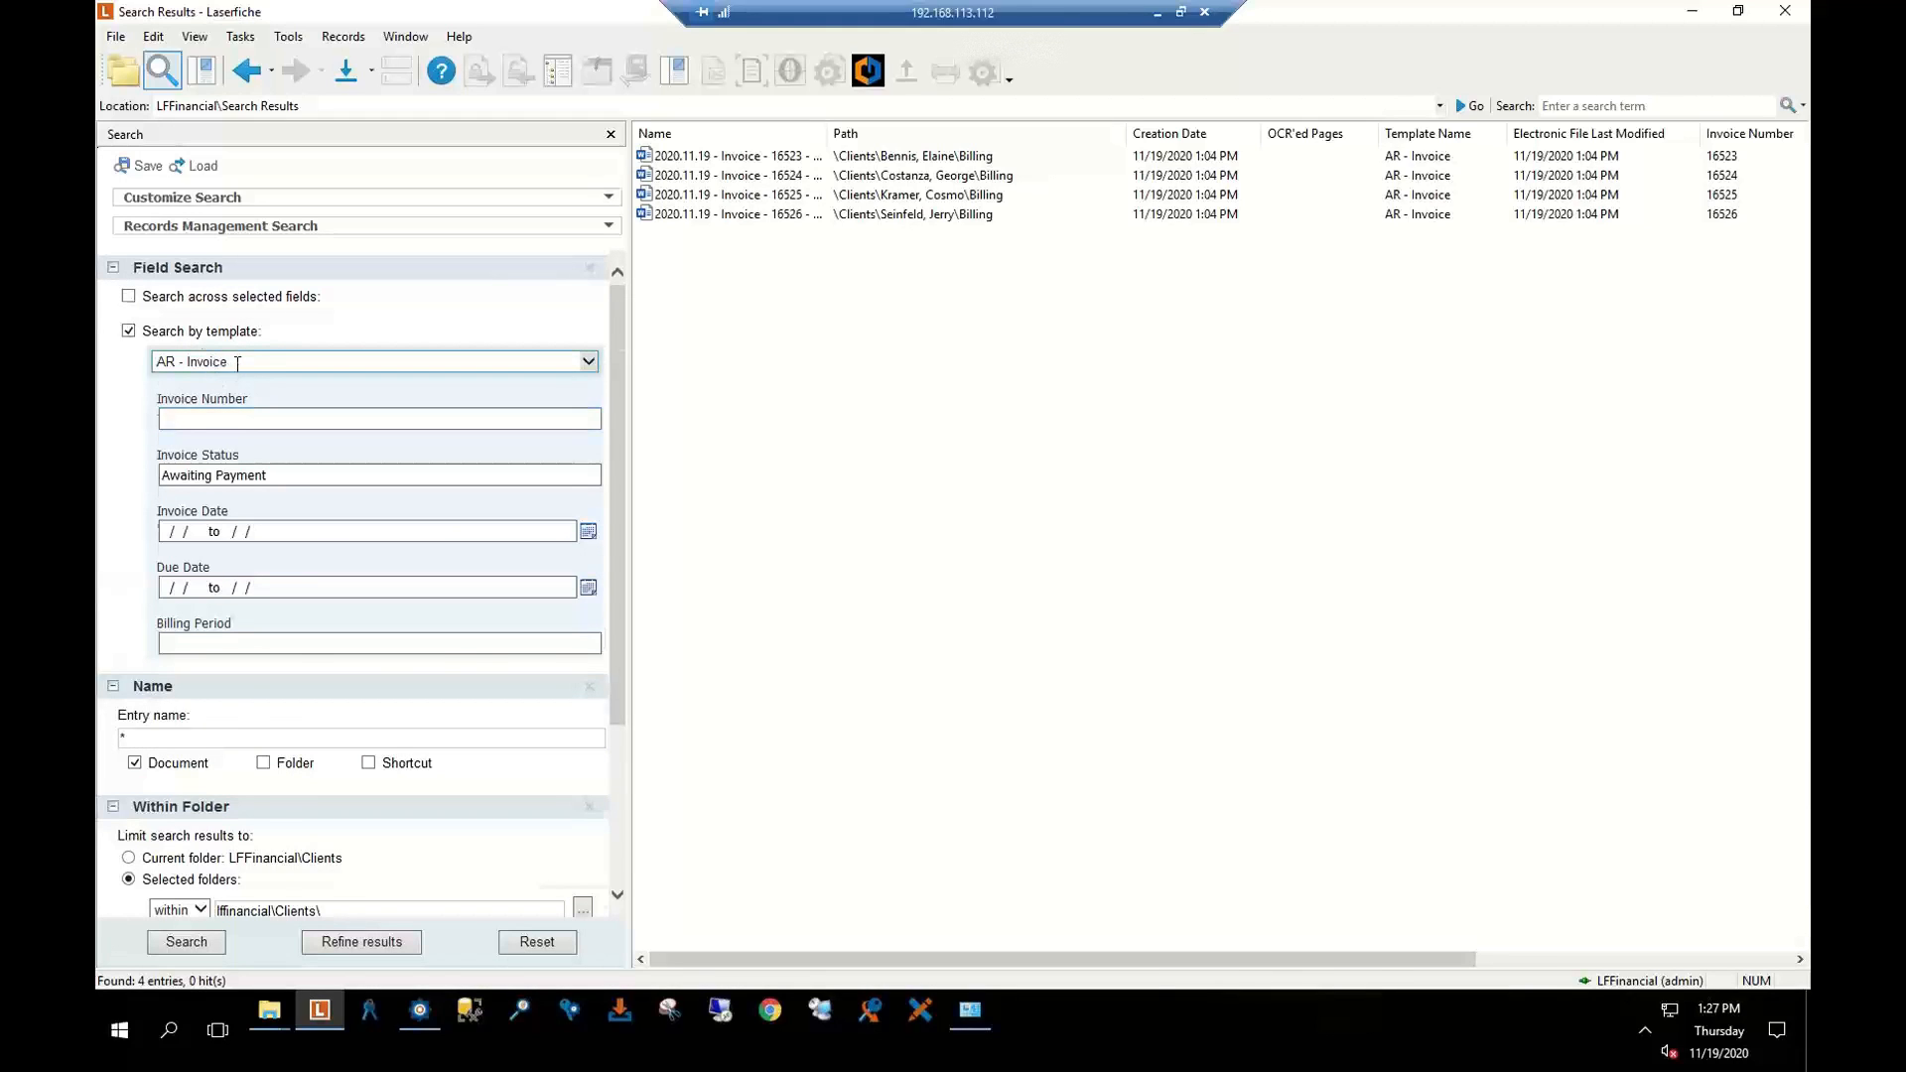
pyautogui.scroll(-3, 241, 391)
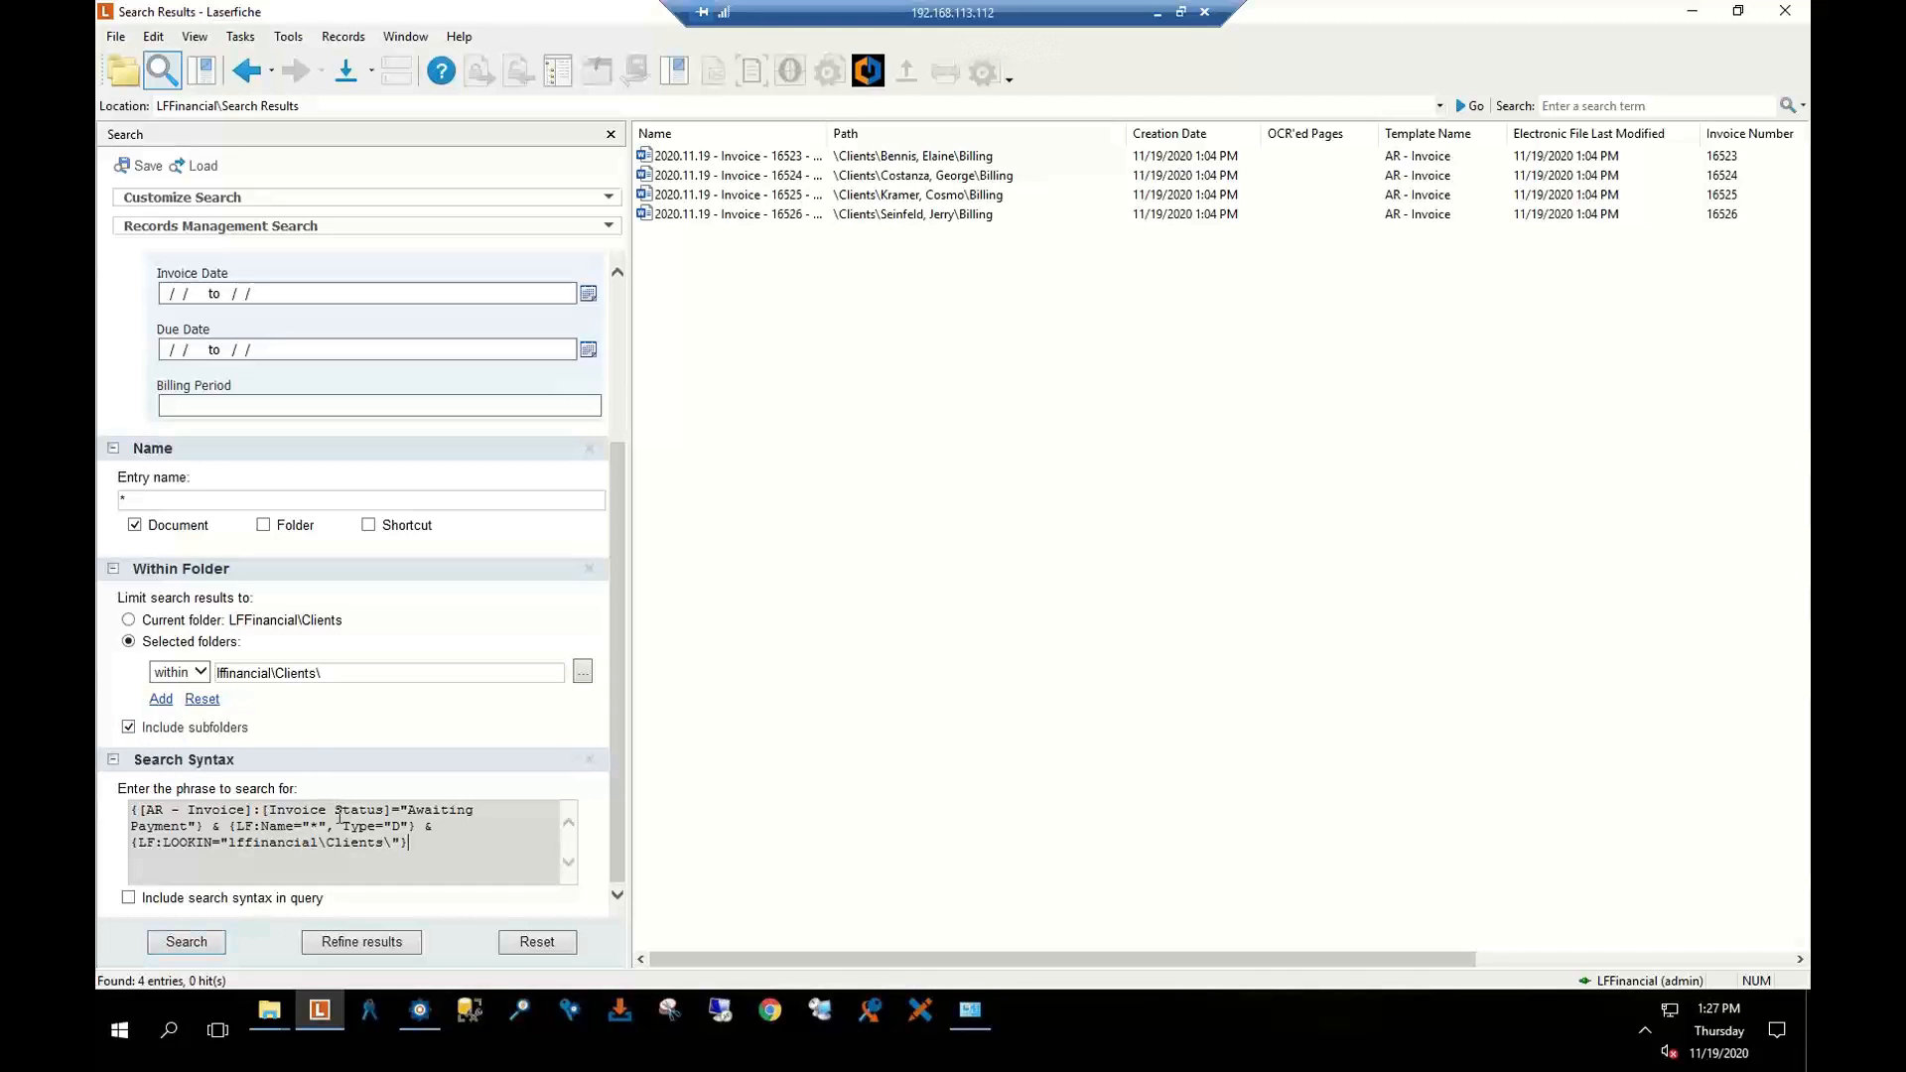
pyautogui.moveTo(429, 845); pyautogui.dragTo(130, 809)
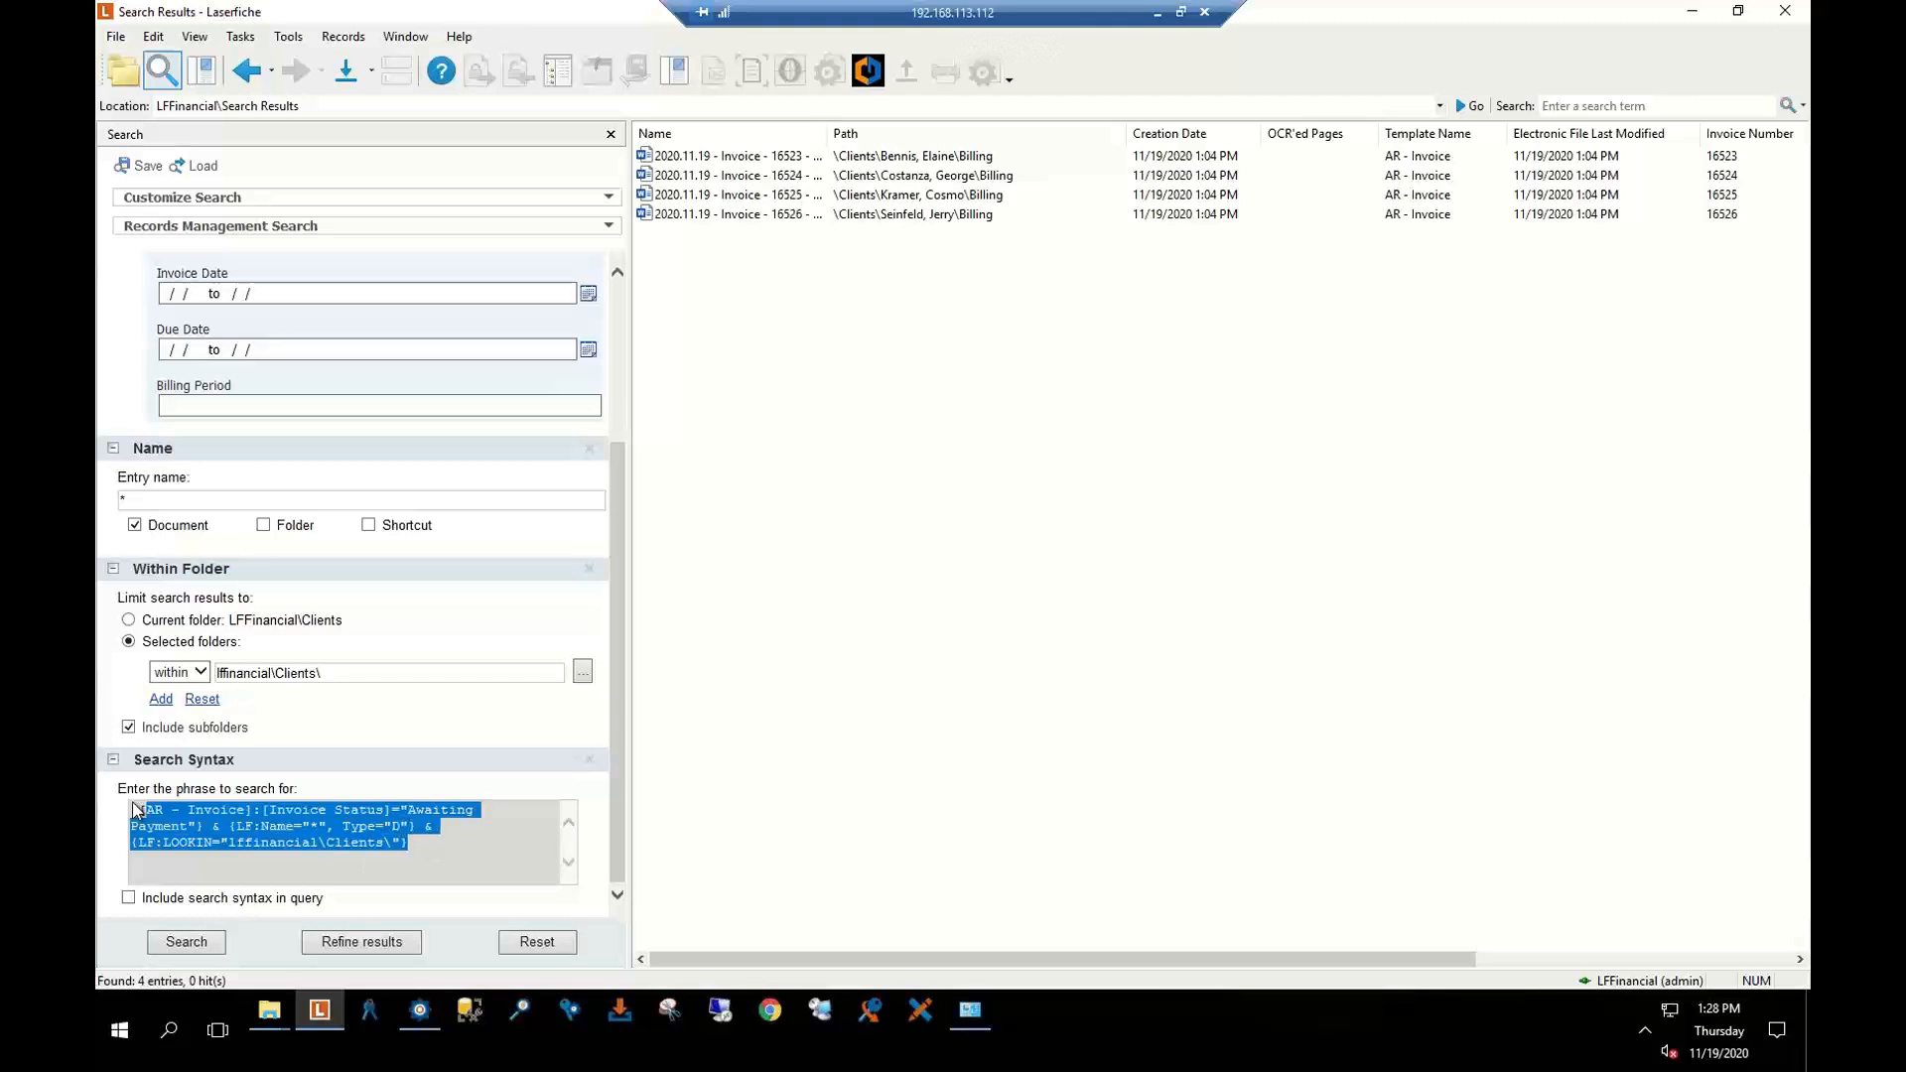
pyautogui.rightClick(180, 834)
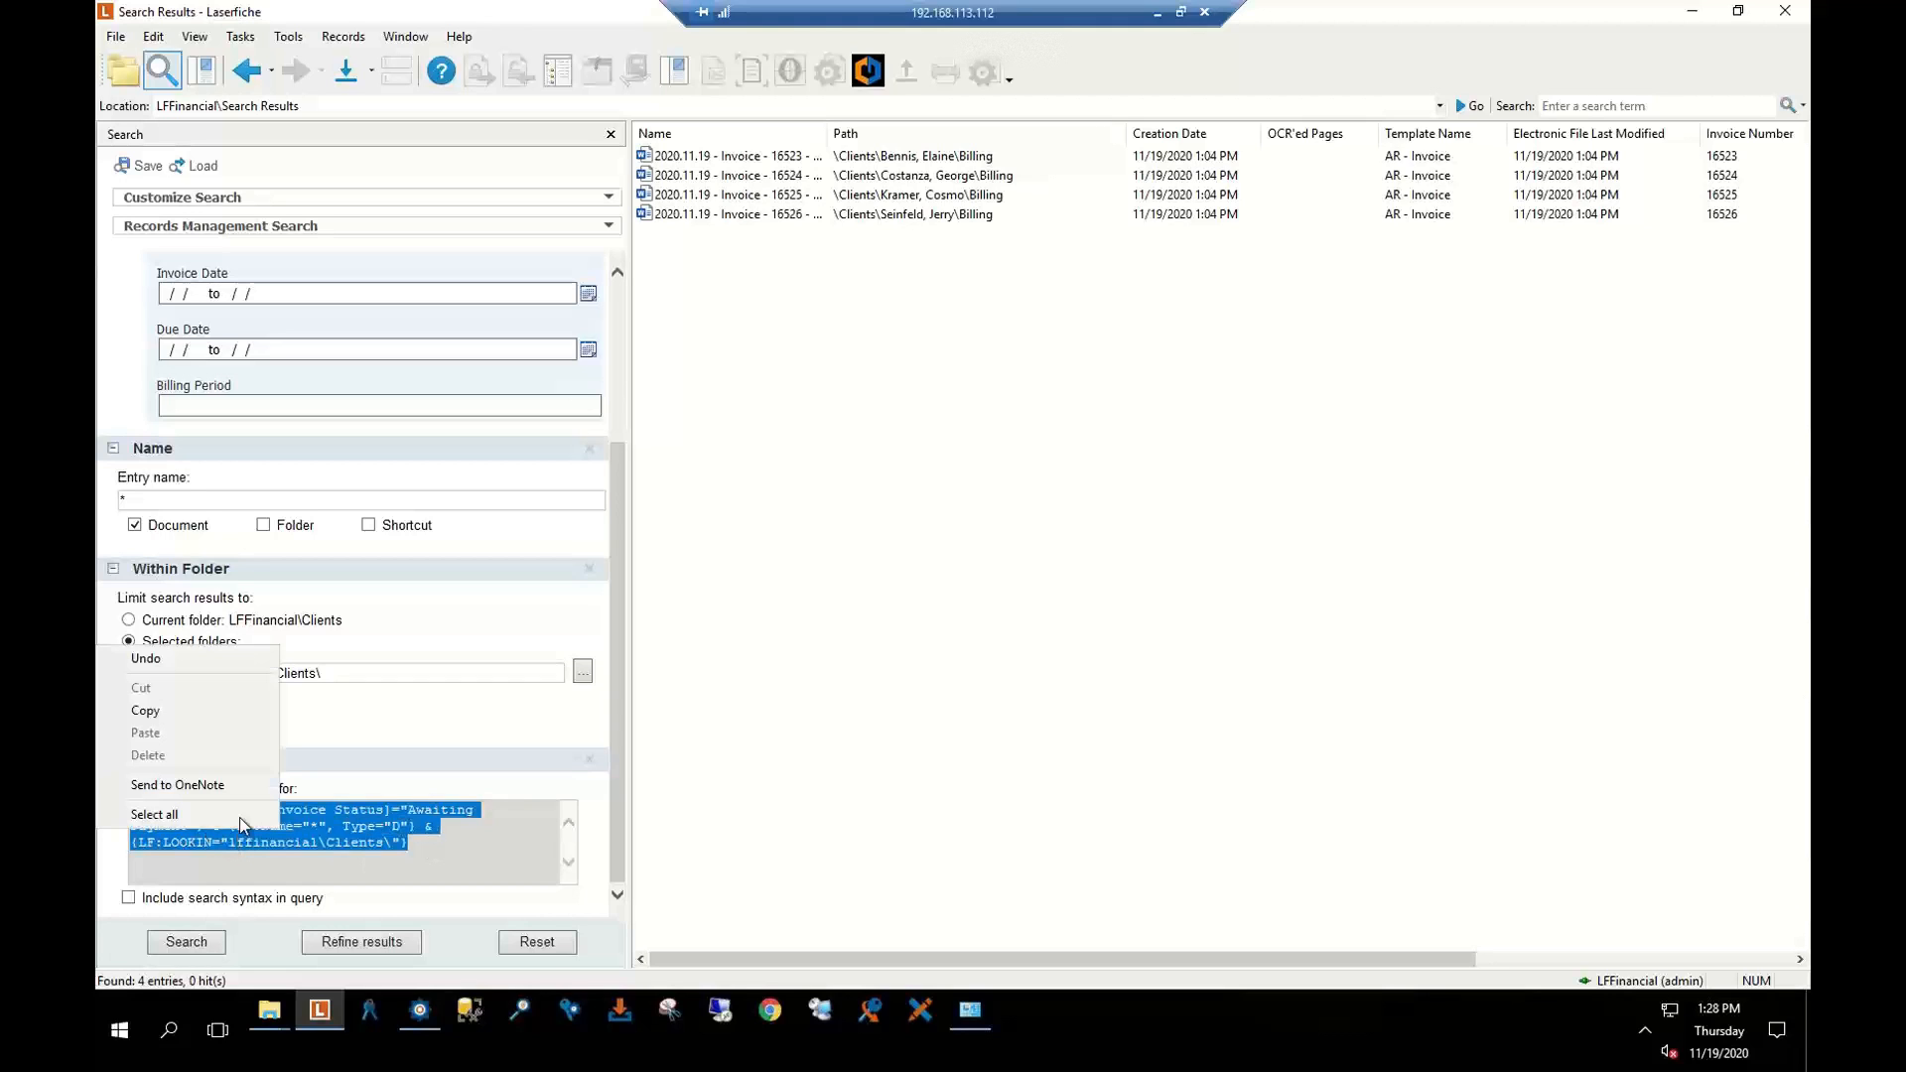
pyautogui.click(164, 710)
pyautogui.click(421, 1011)
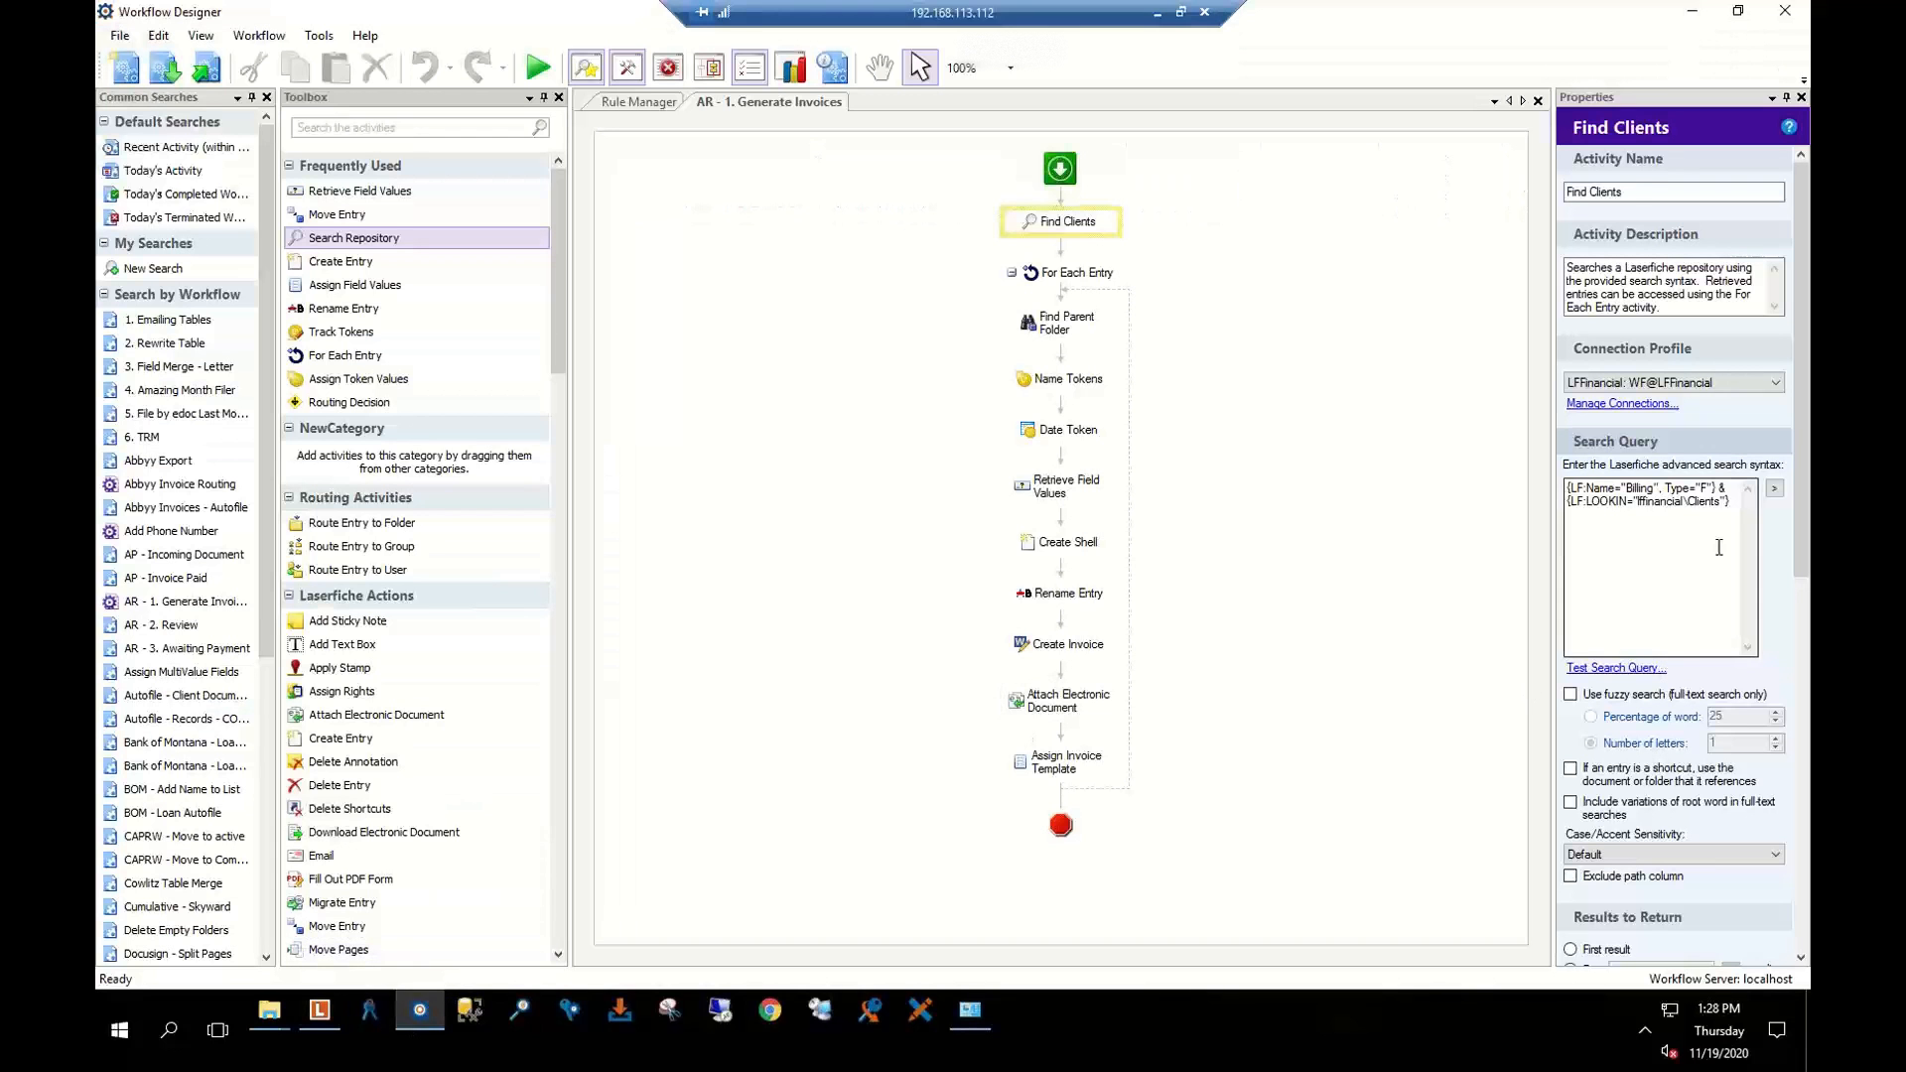
# Test Find Clients' query (4 entries), review For Each Entry's iterated entries, then show Find Parent Folder
pyautogui.click(1620, 670)
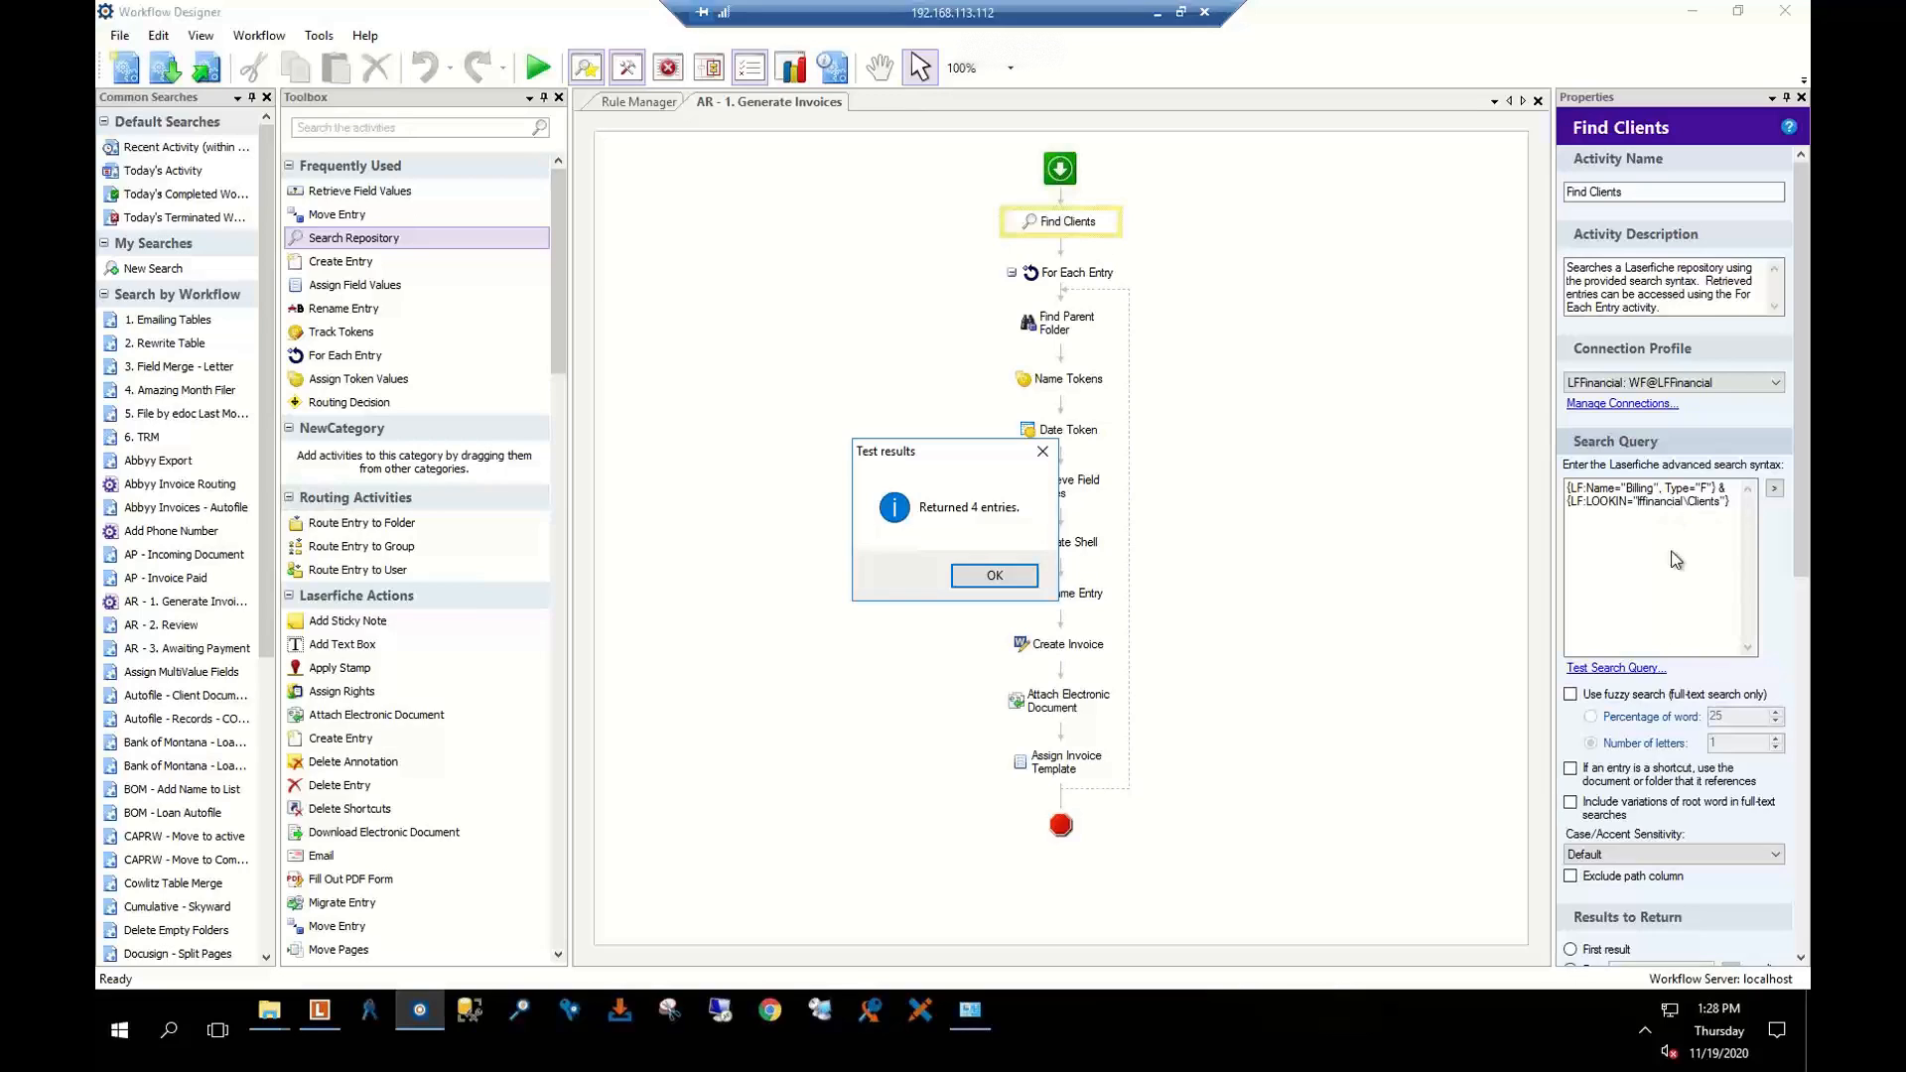
pyautogui.click(974, 584)
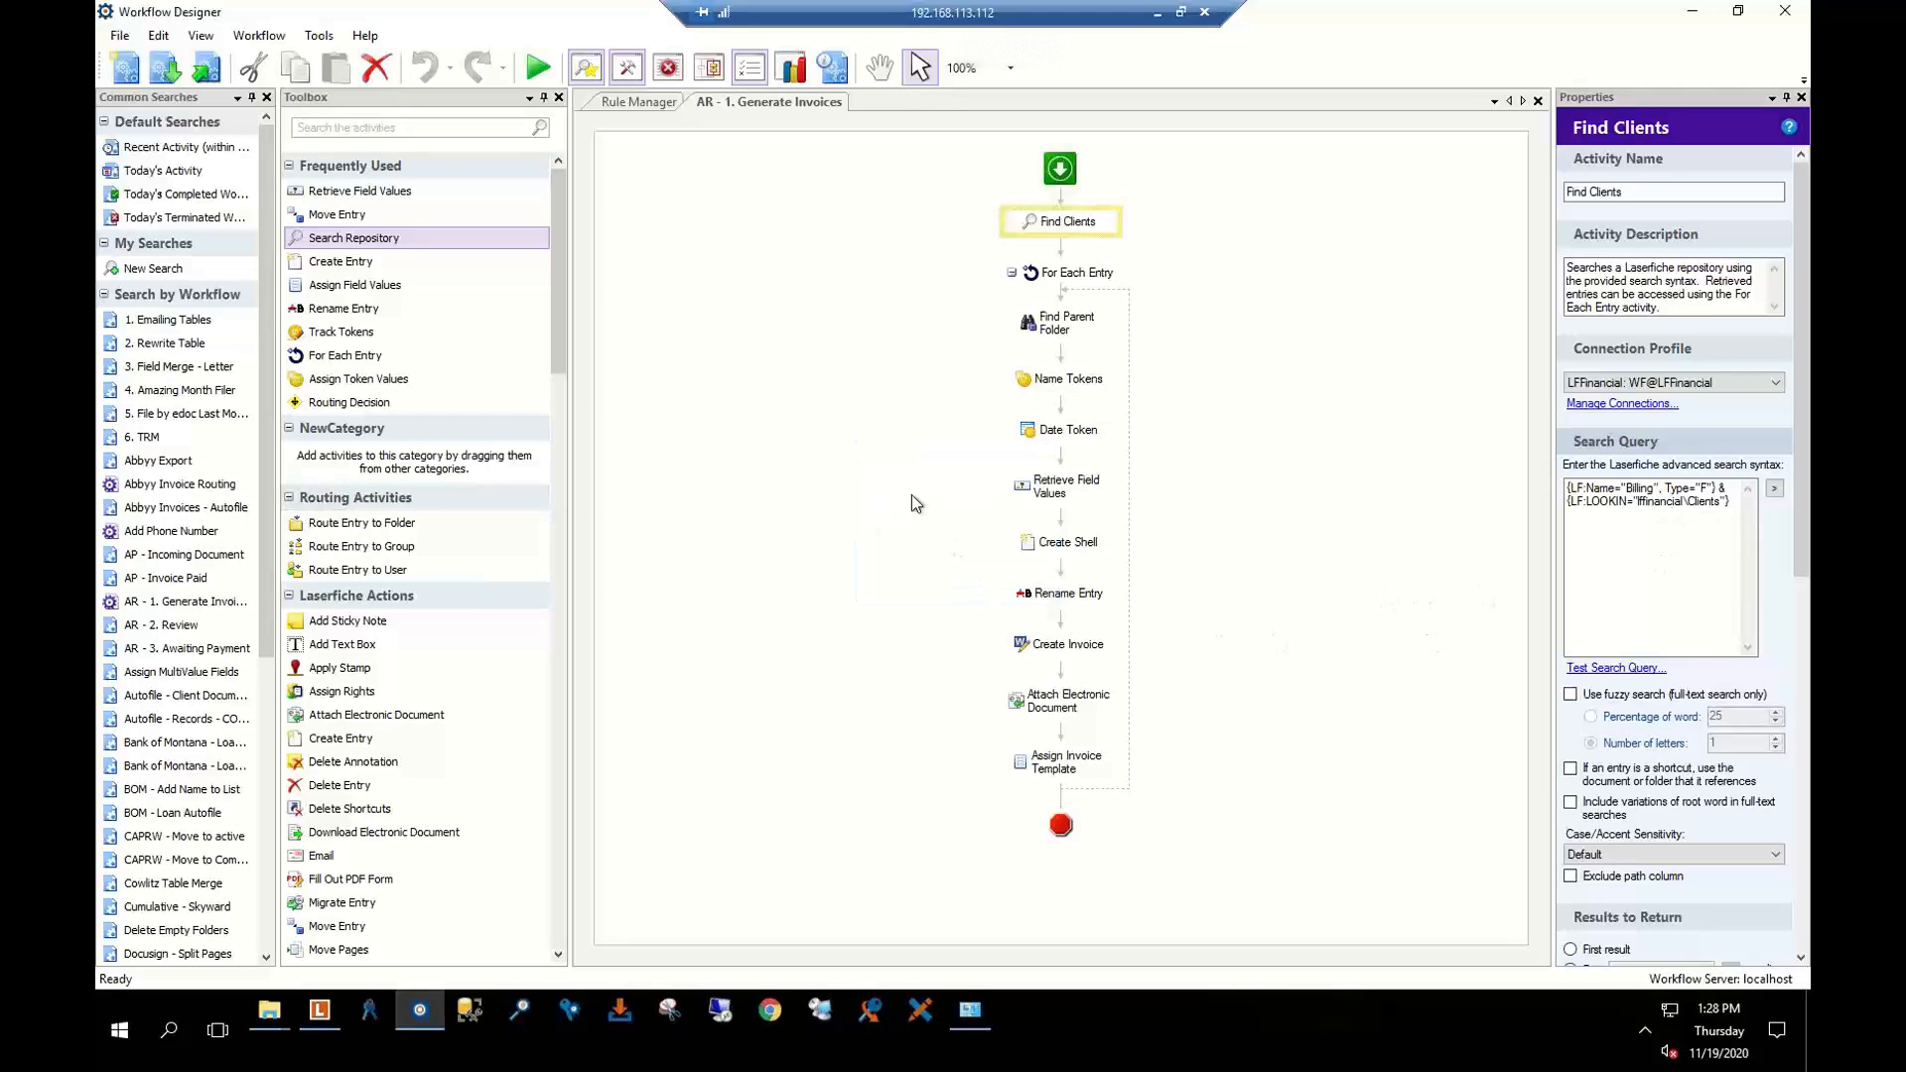
pyautogui.click(1058, 278)
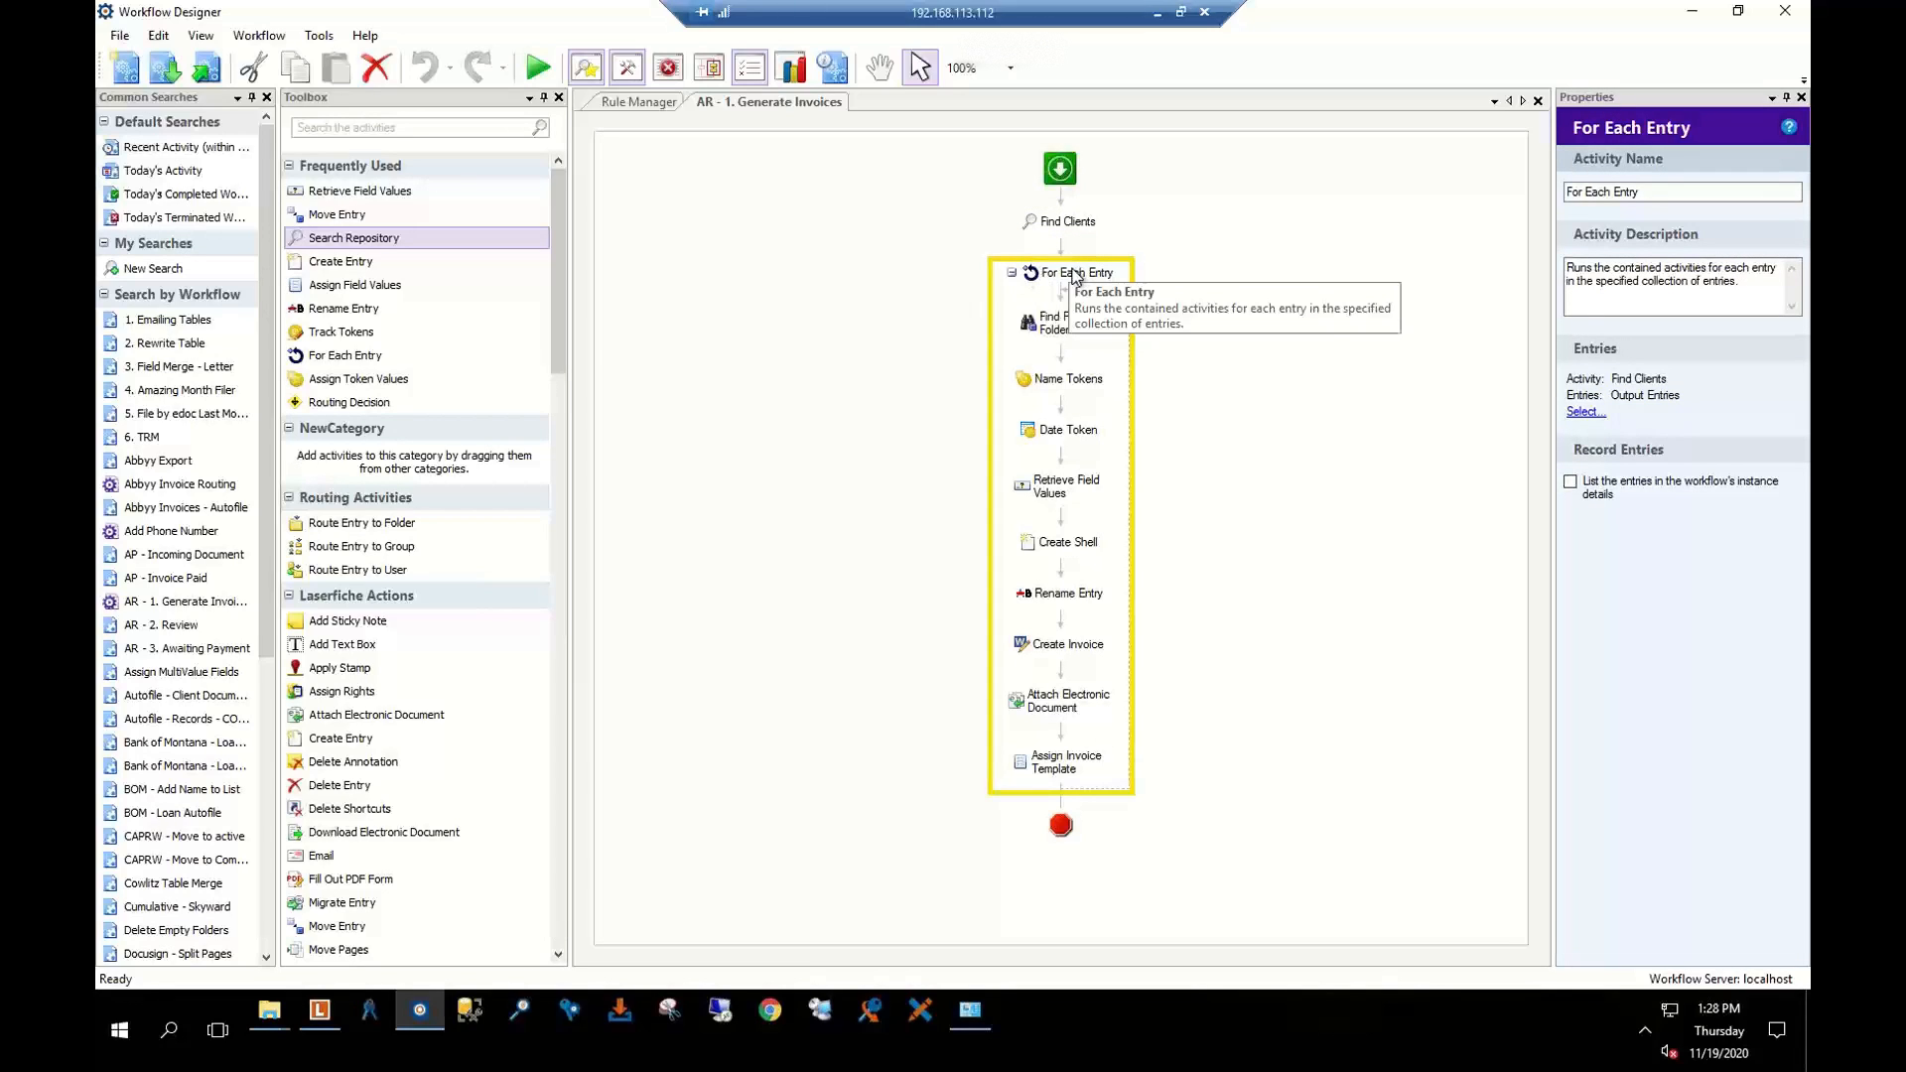
pyautogui.click(1585, 413)
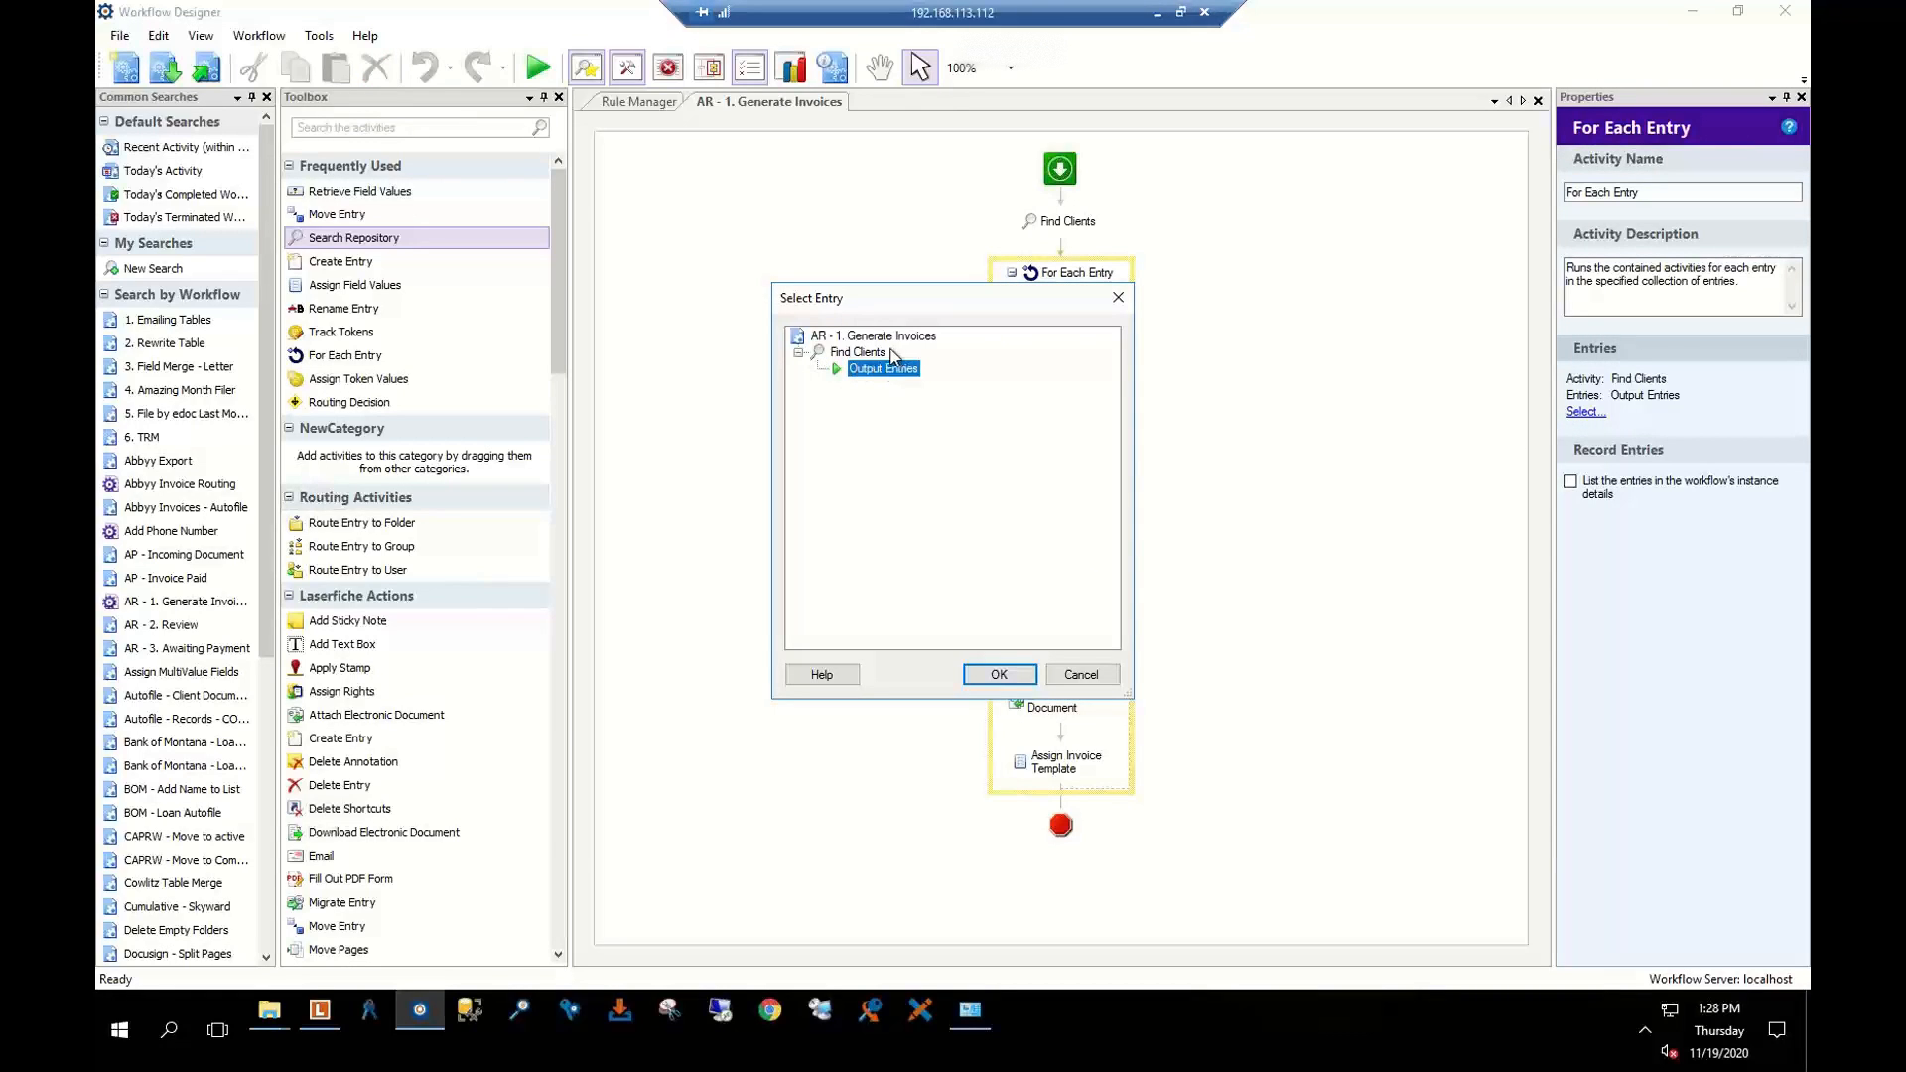
pyautogui.click(1081, 675)
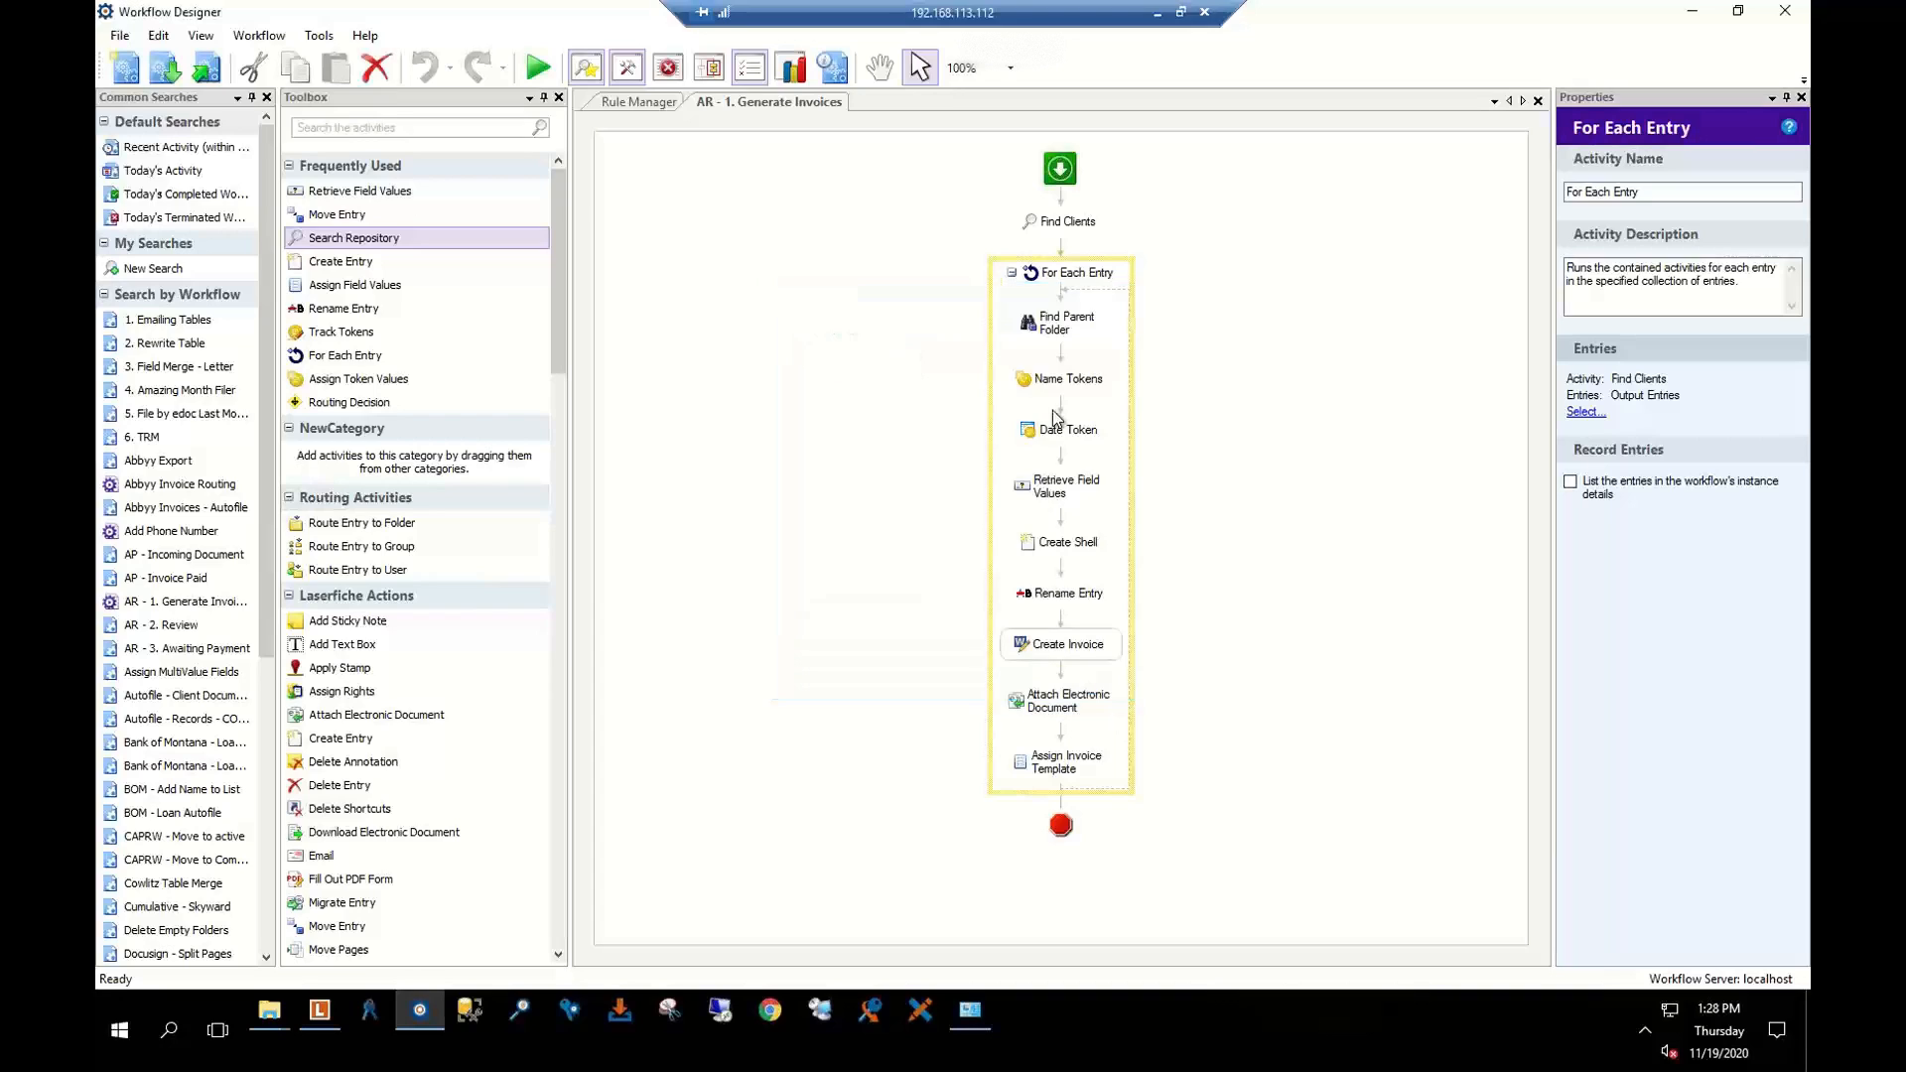
pyautogui.click(1067, 326)
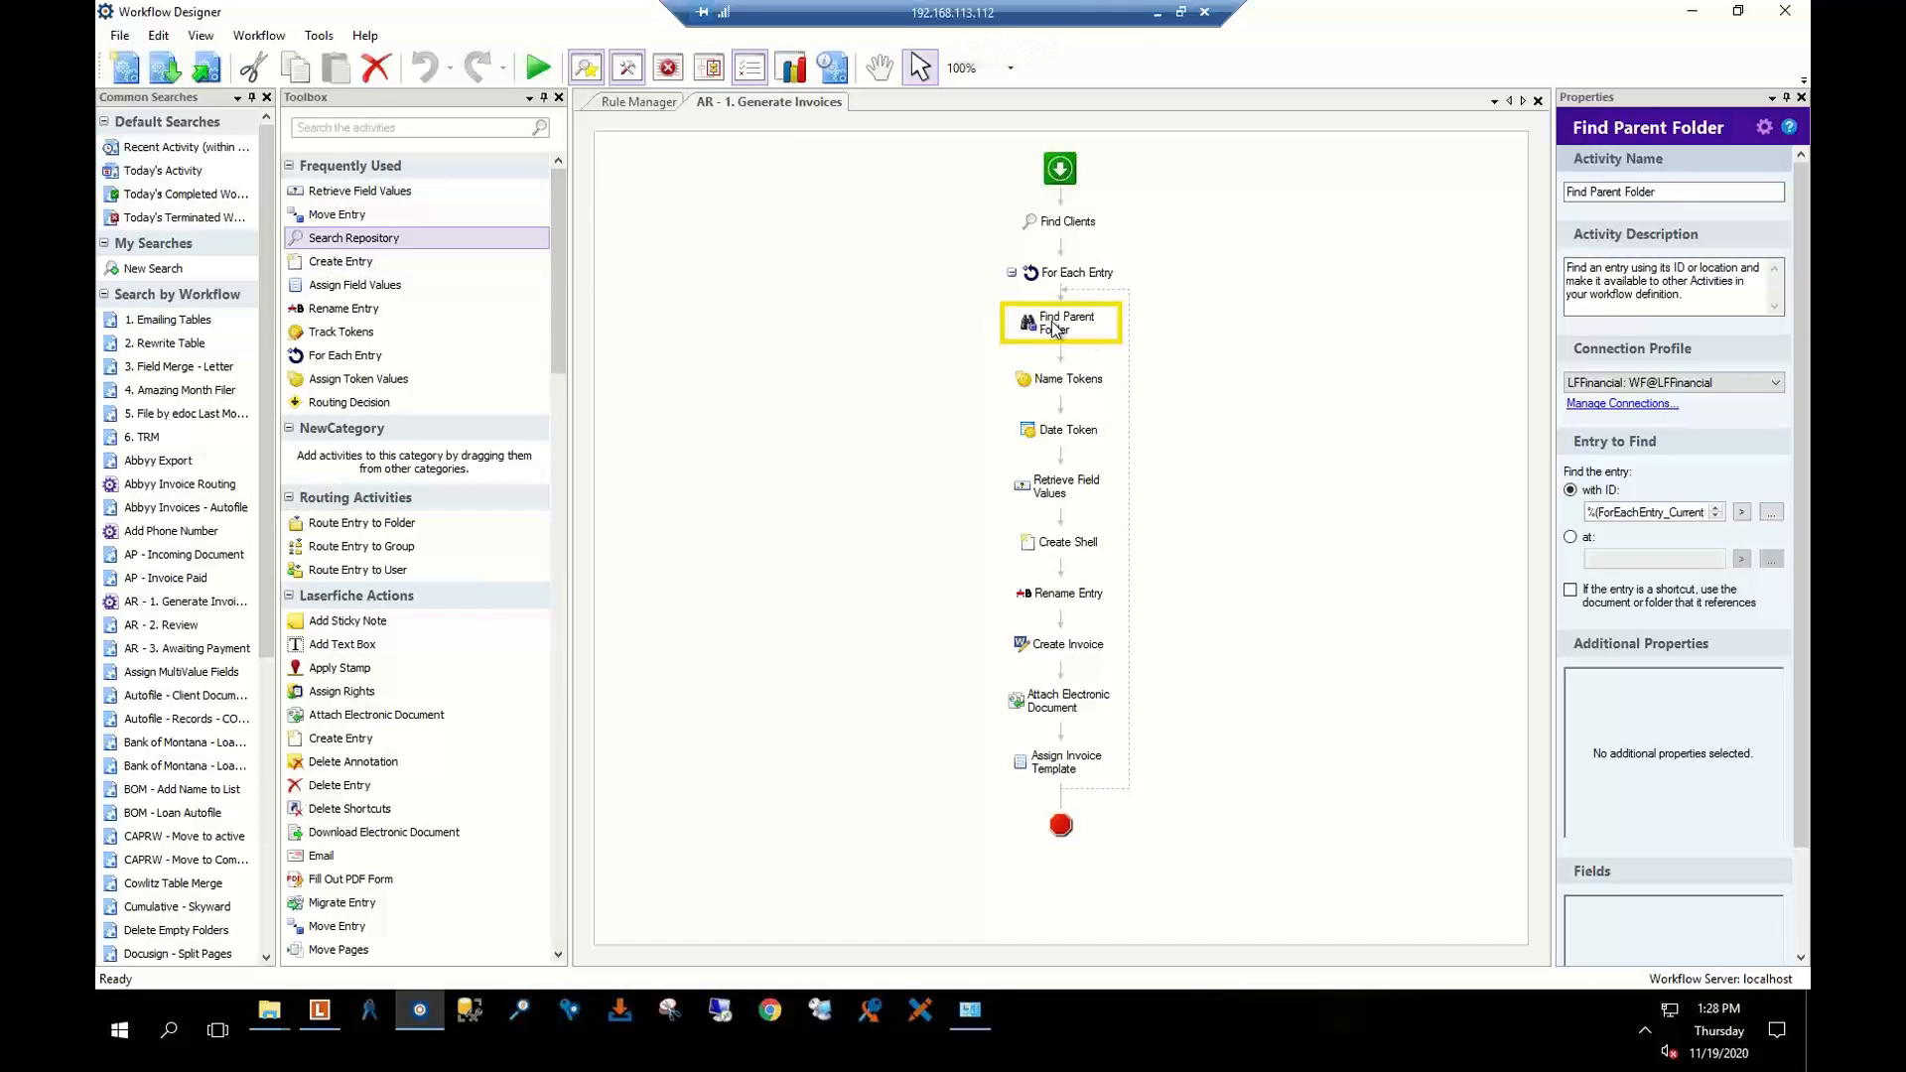
# Compare Find Entries and Find Entry activities while revisiting Find Clients, For Each Entry and Find Parent Folder
pyautogui.click(376, 127)
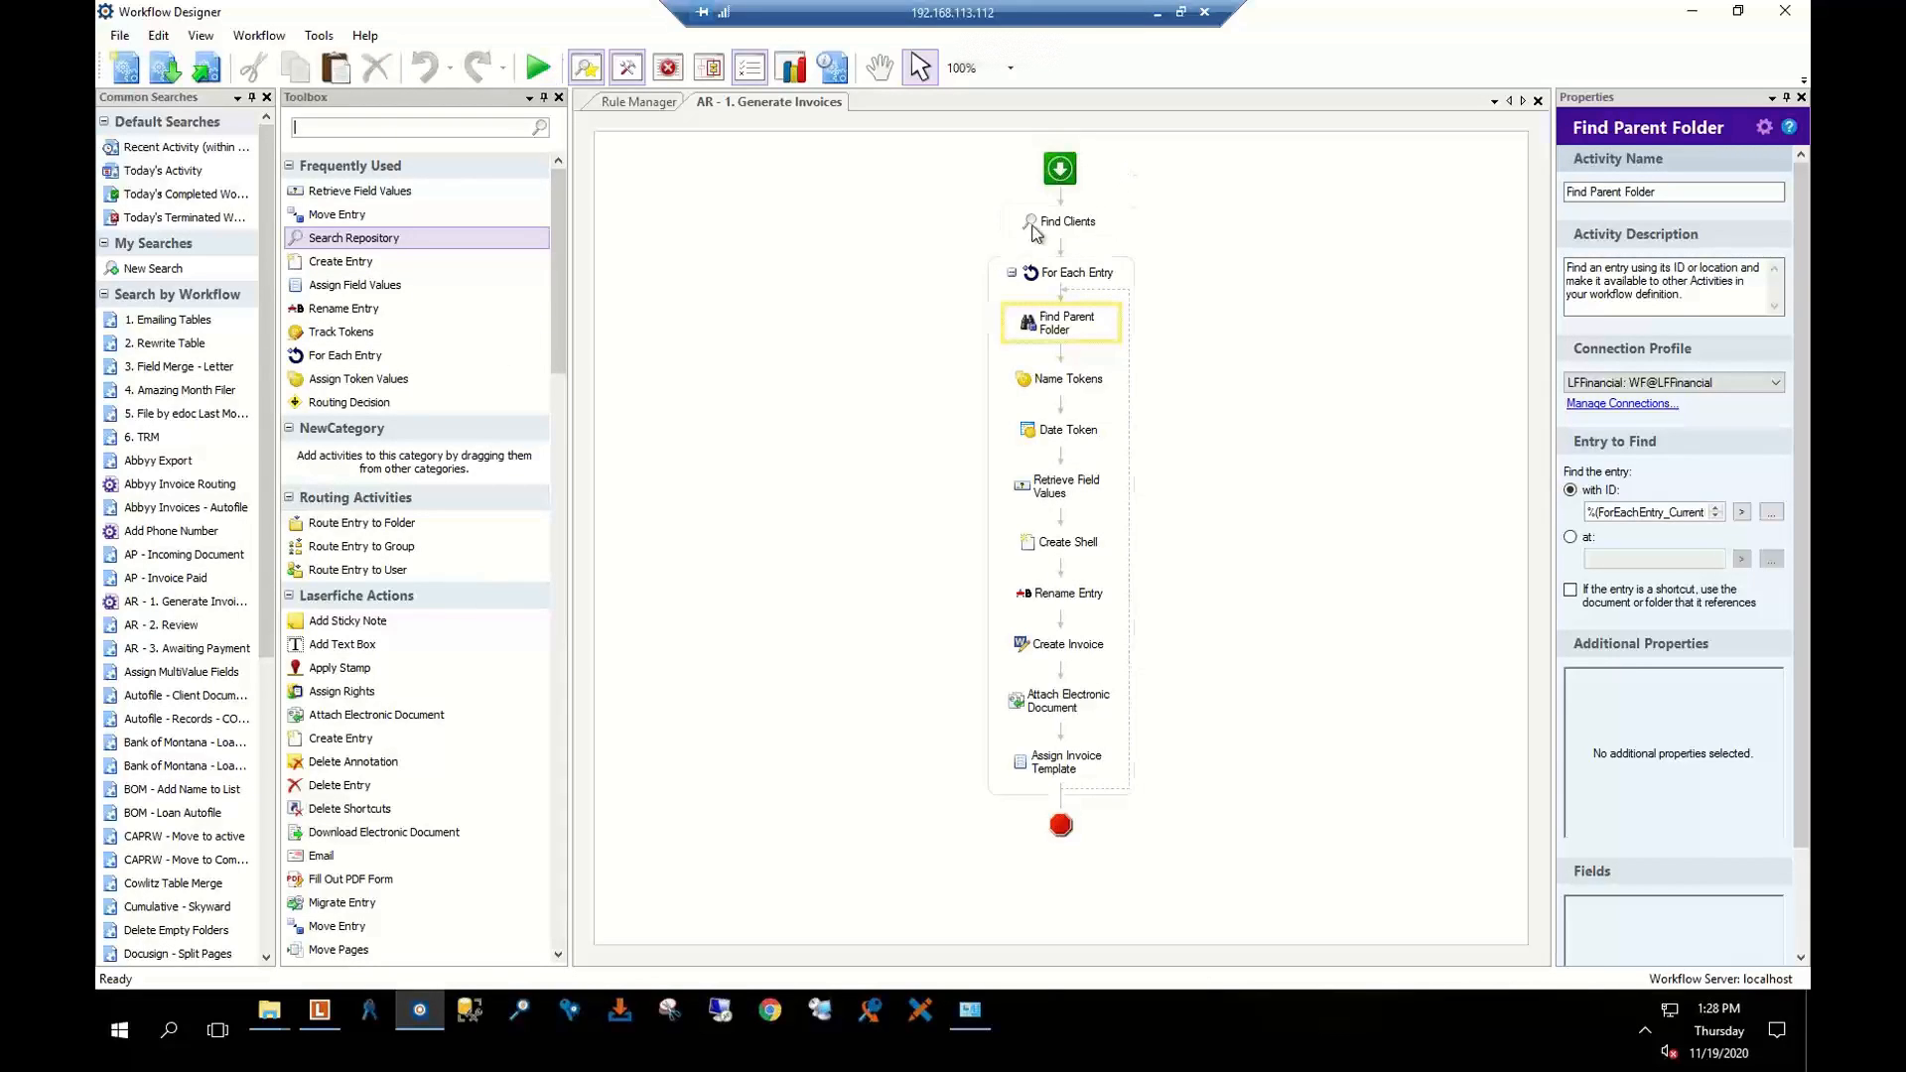
pyautogui.click(1073, 232)
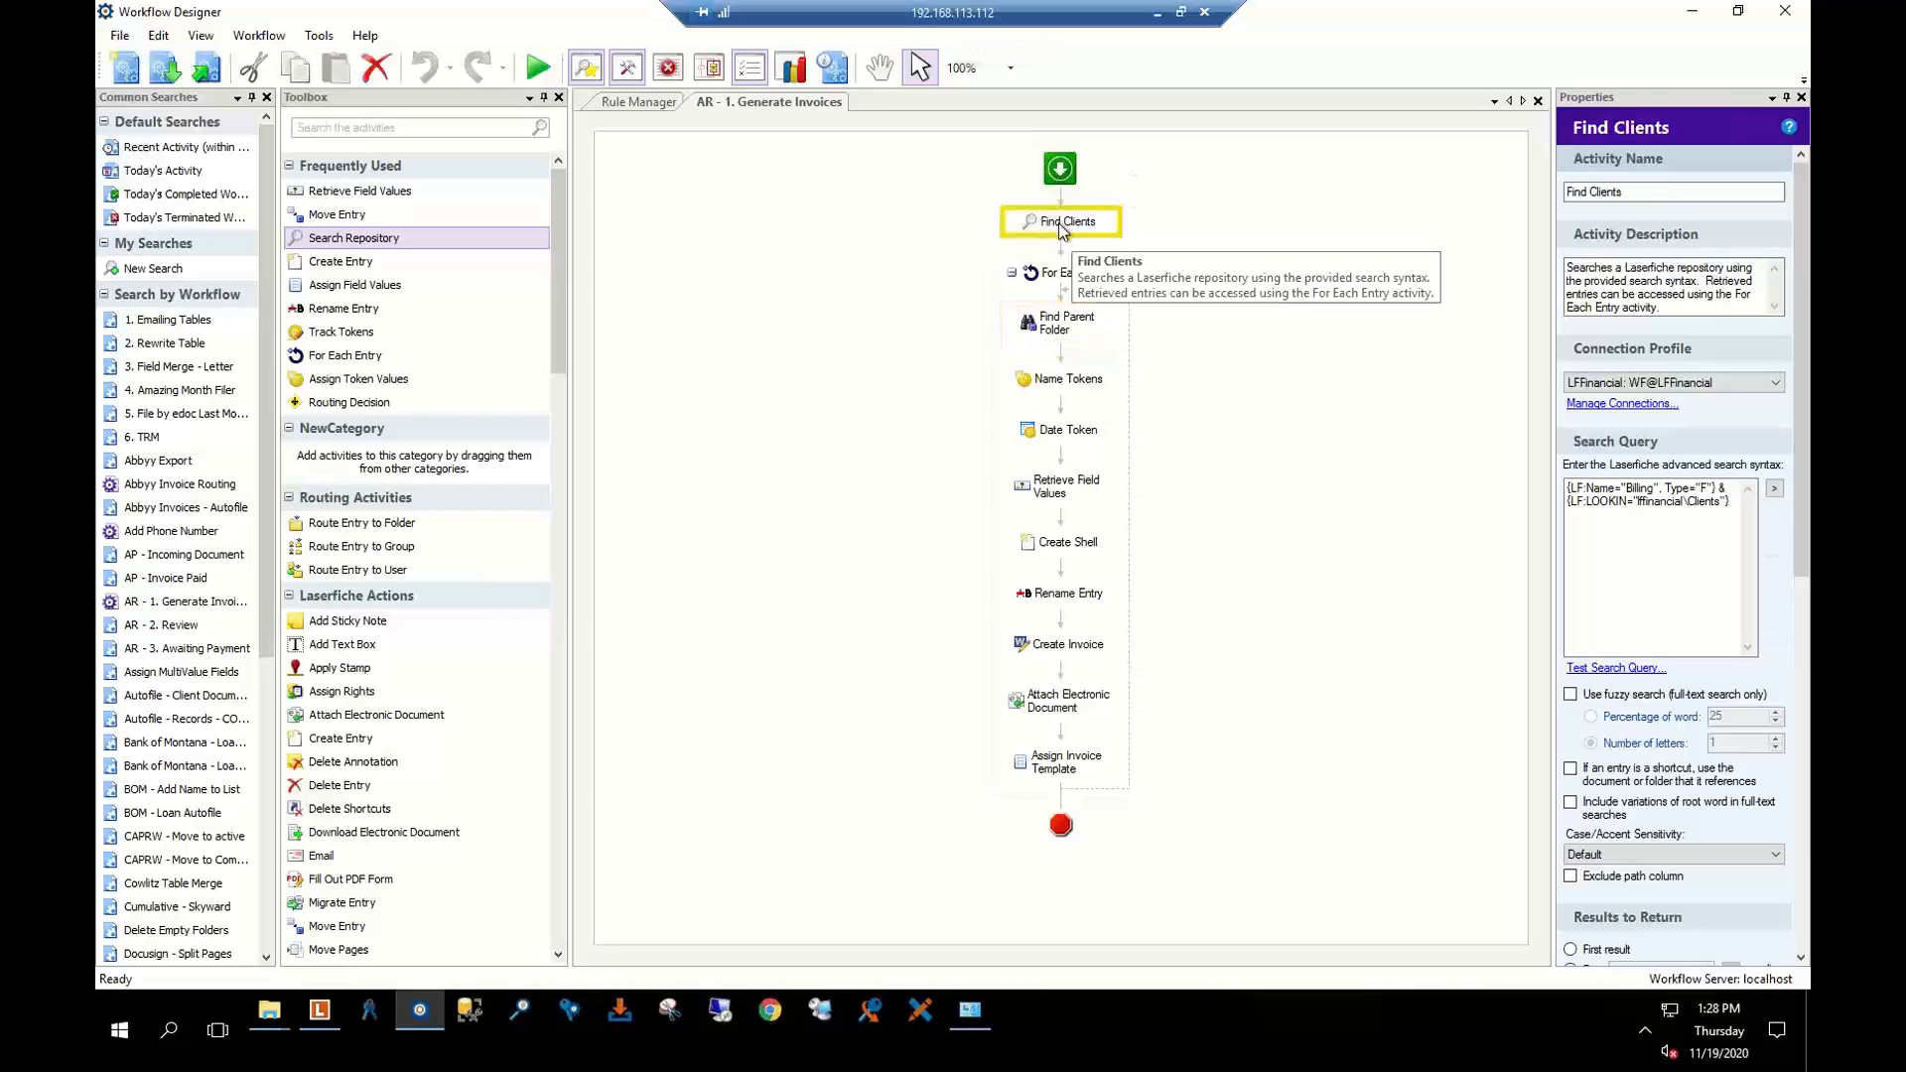
pyautogui.click(1060, 326)
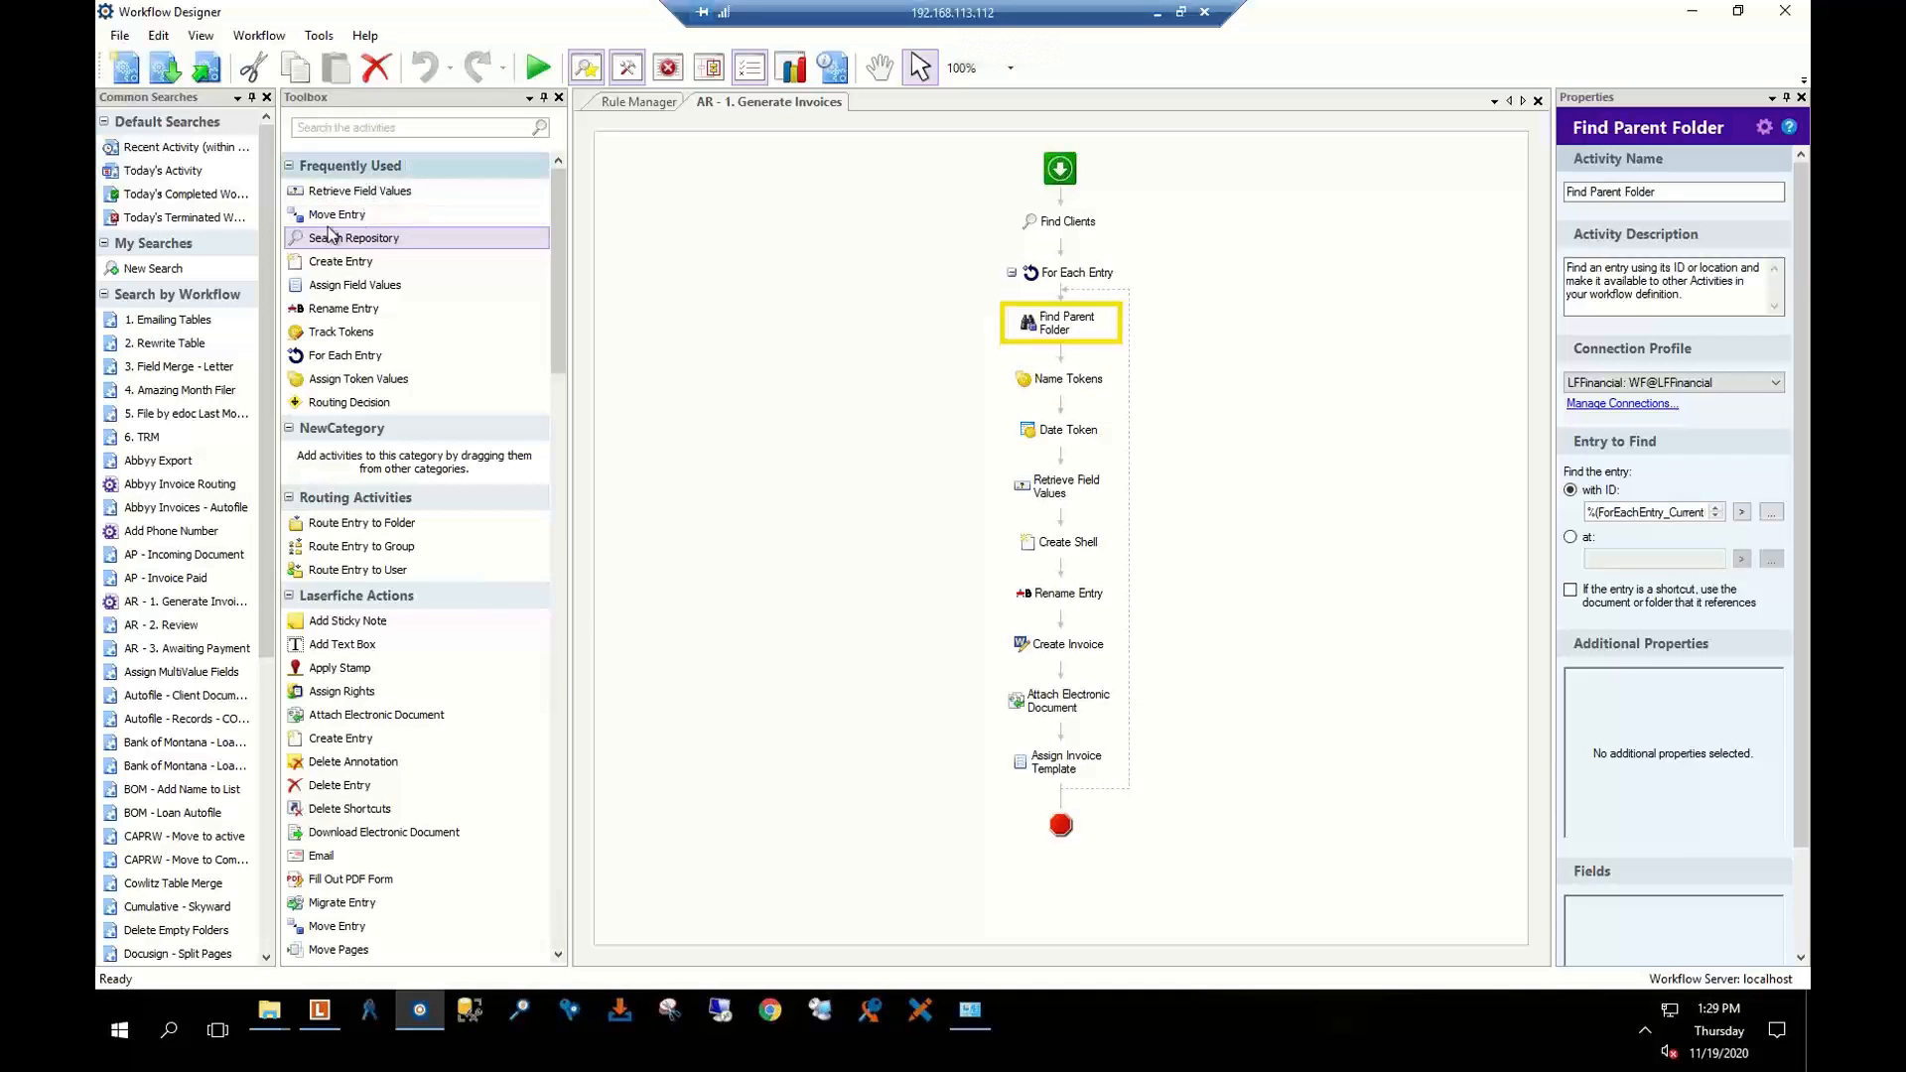
pyautogui.scroll(-3, 355, 354)
pyautogui.scroll(-9, 378, 461)
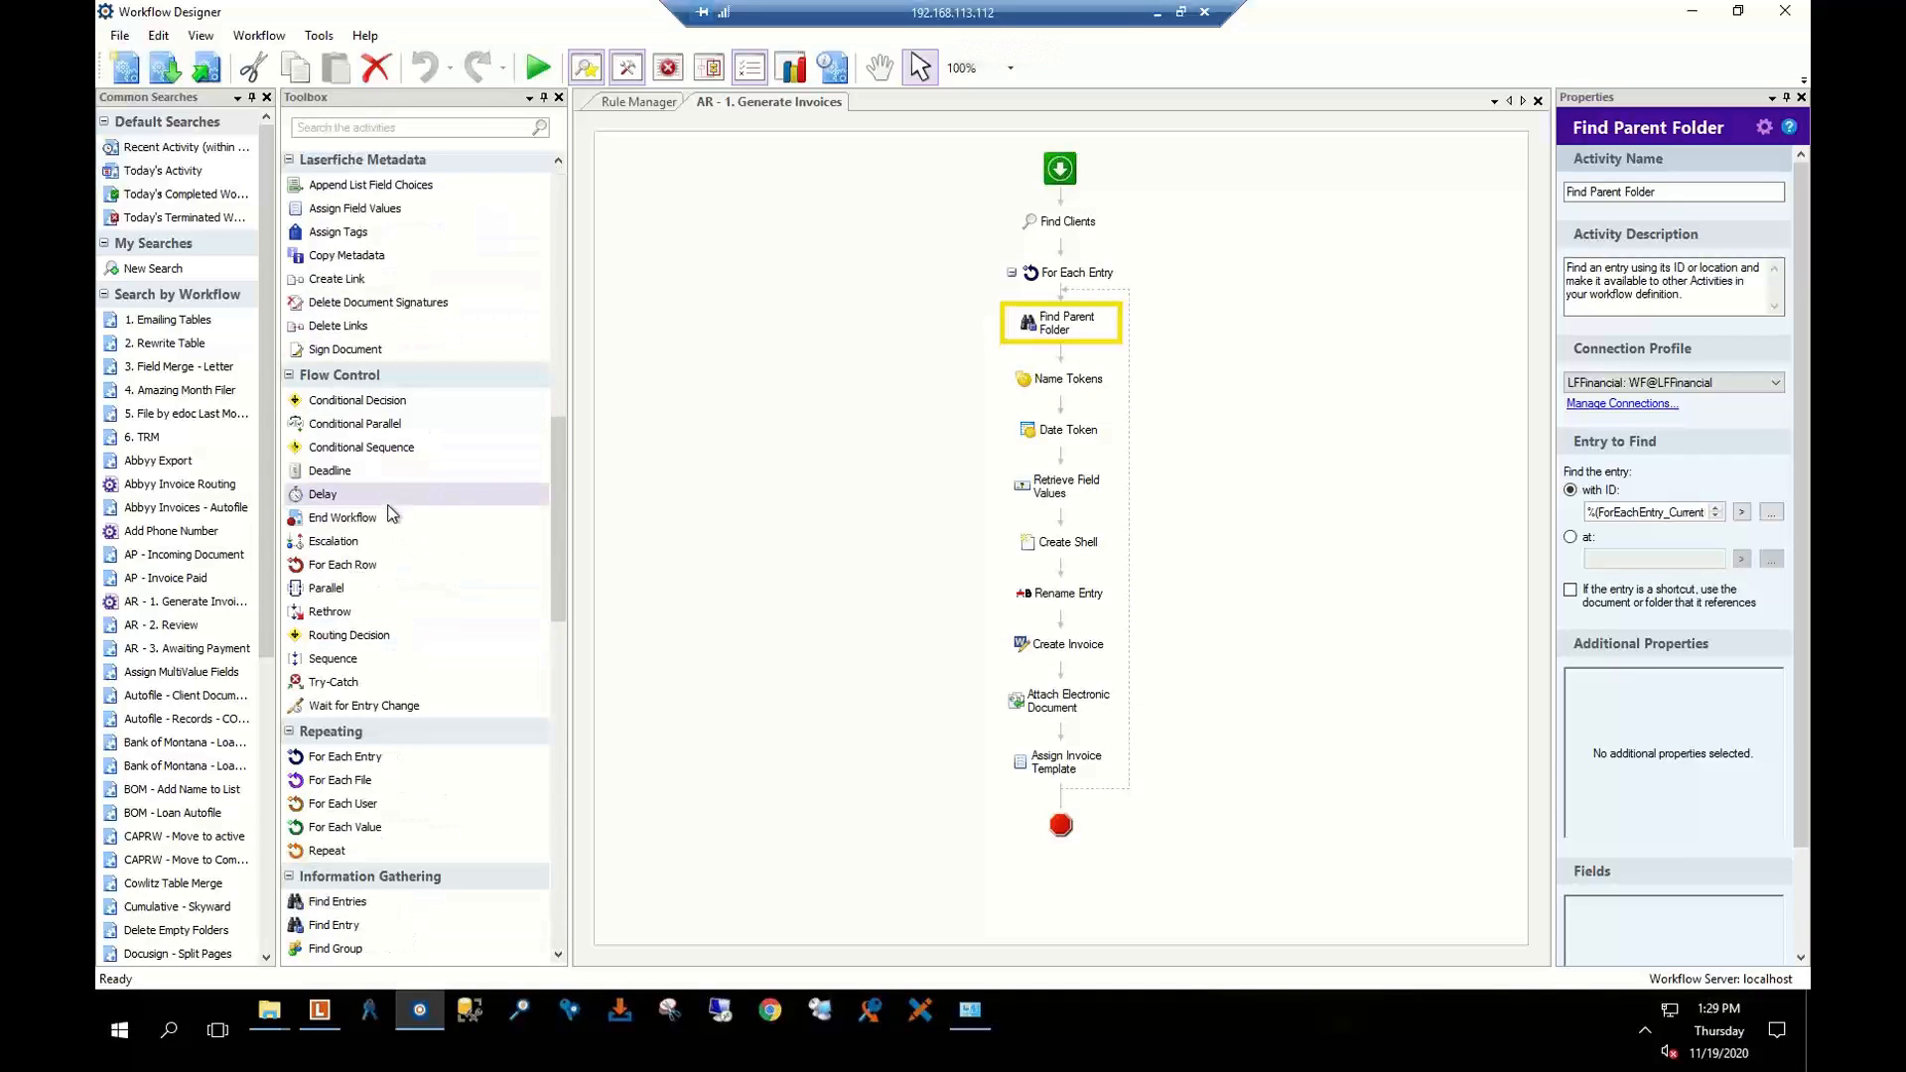
pyautogui.scroll(-3, 396, 610)
pyautogui.scroll(-5, 394, 665)
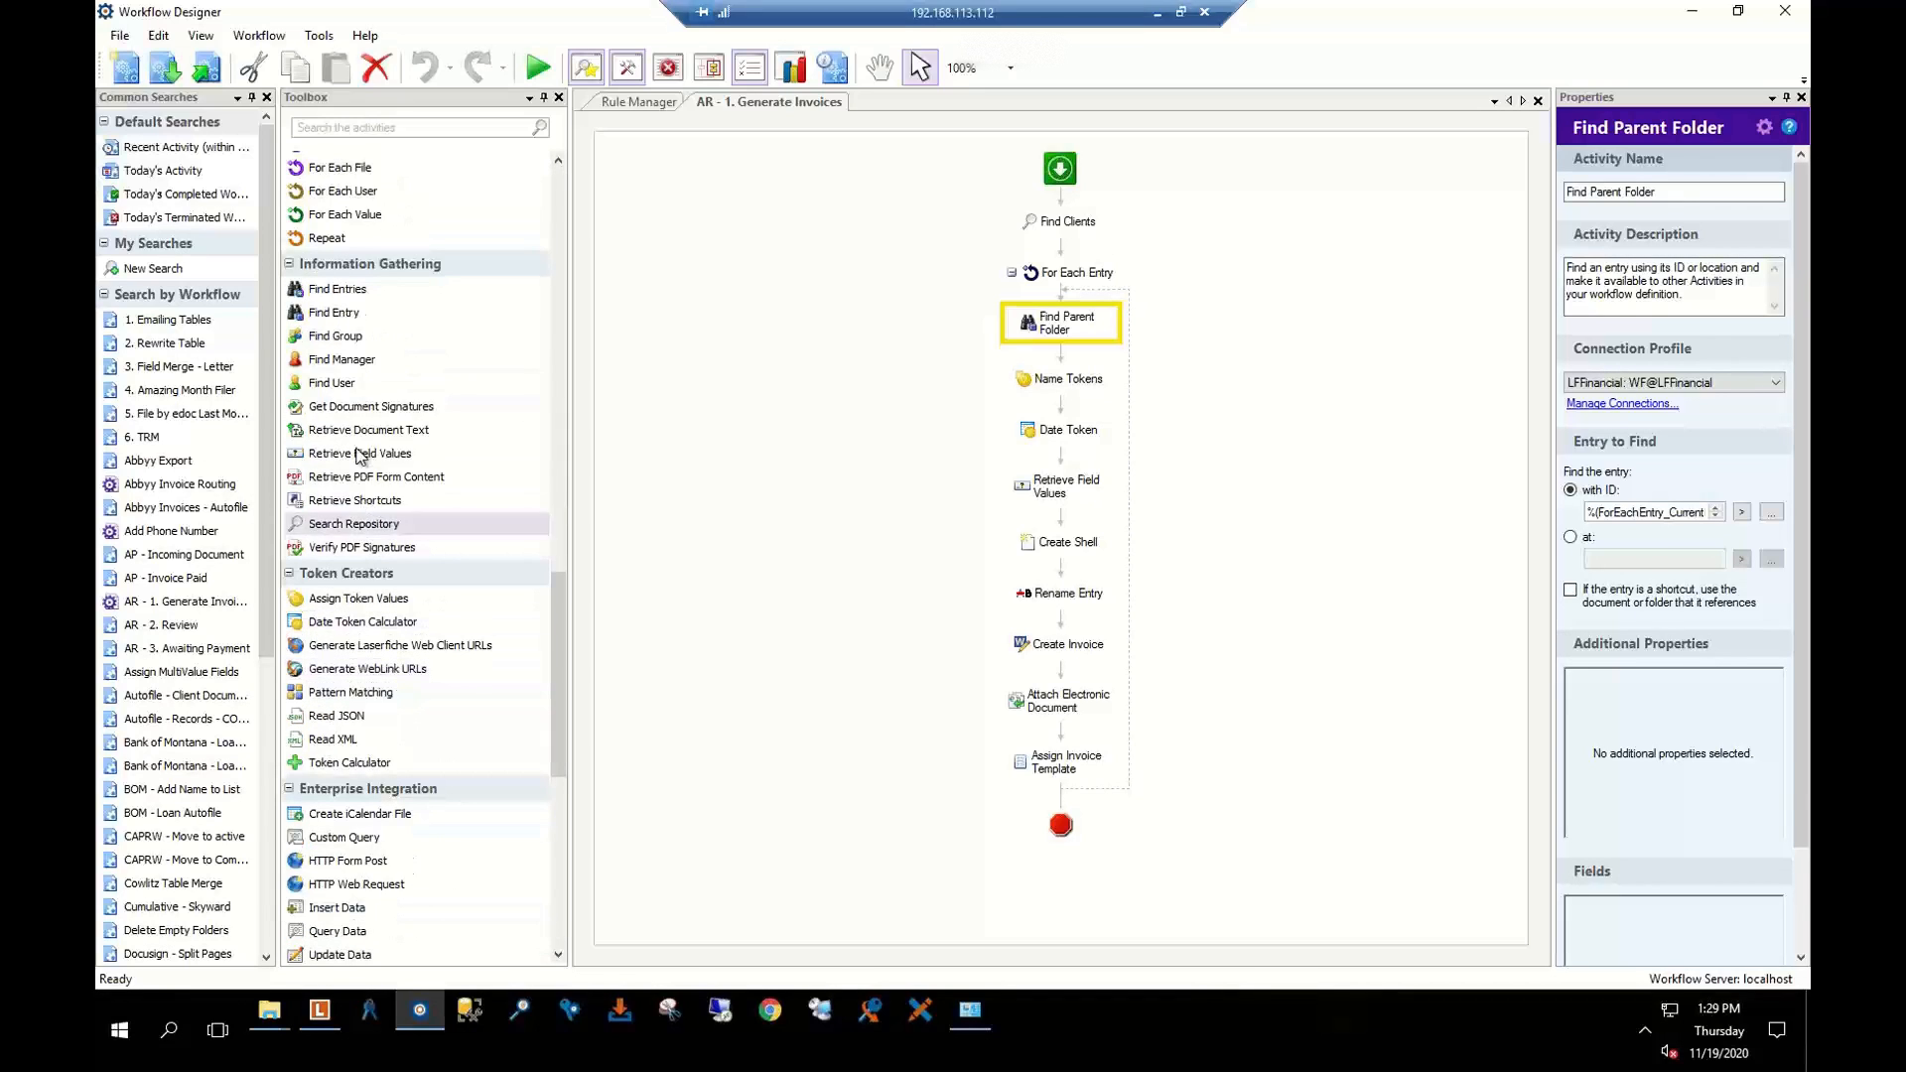
pyautogui.click(321, 294)
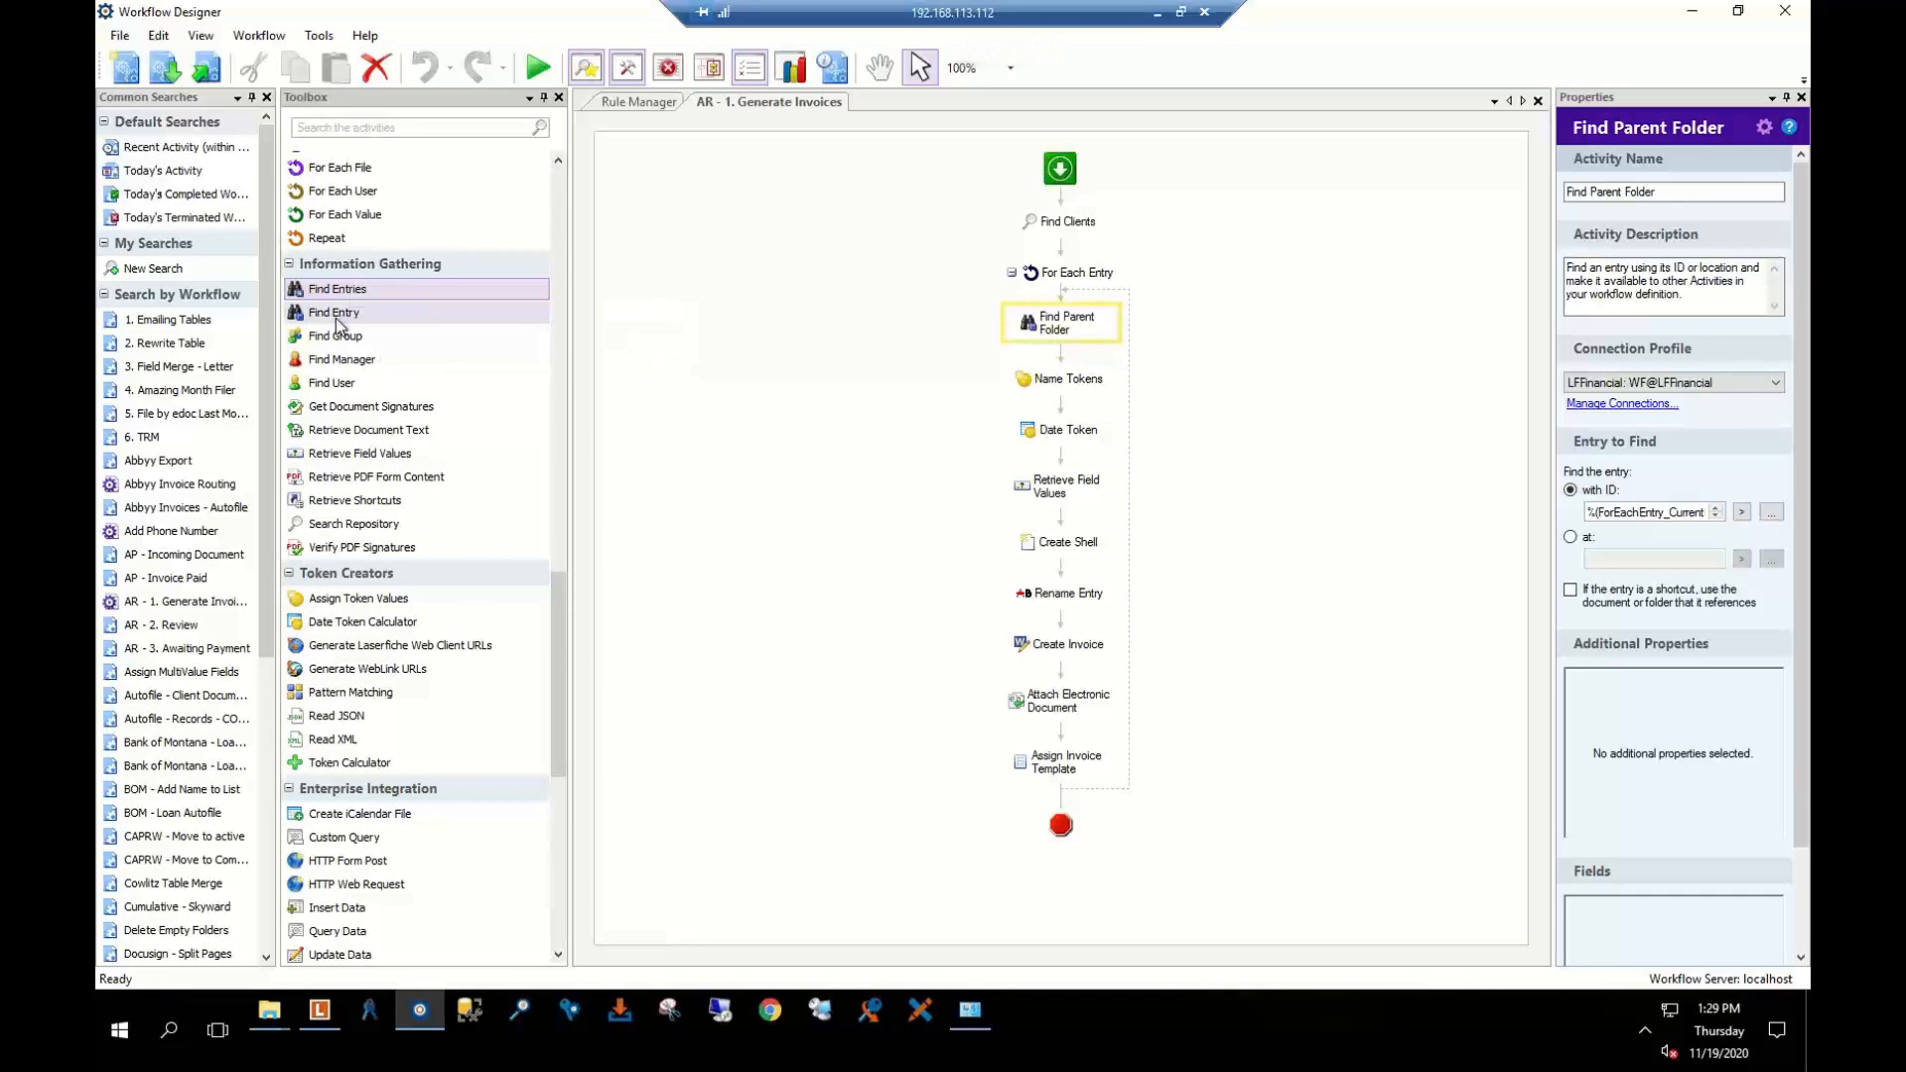
pyautogui.click(335, 317)
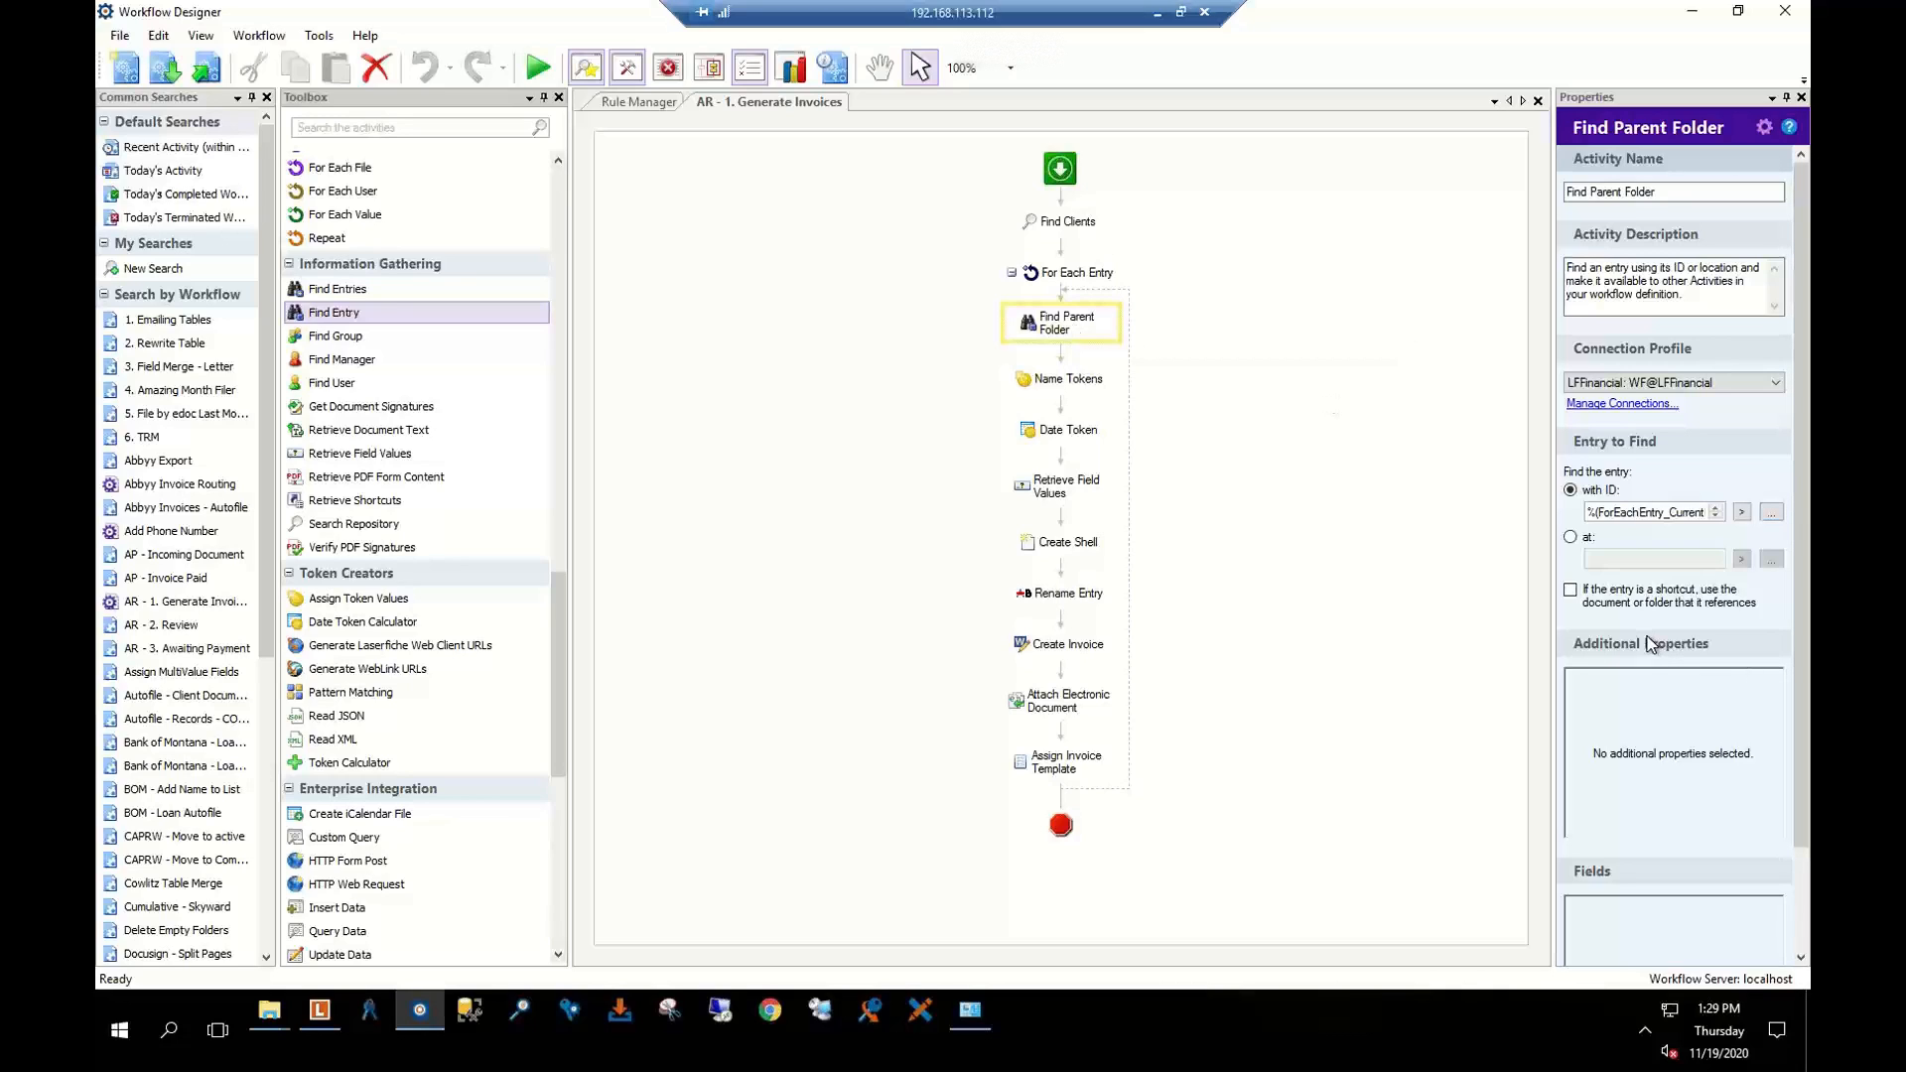
pyautogui.click(1086, 276)
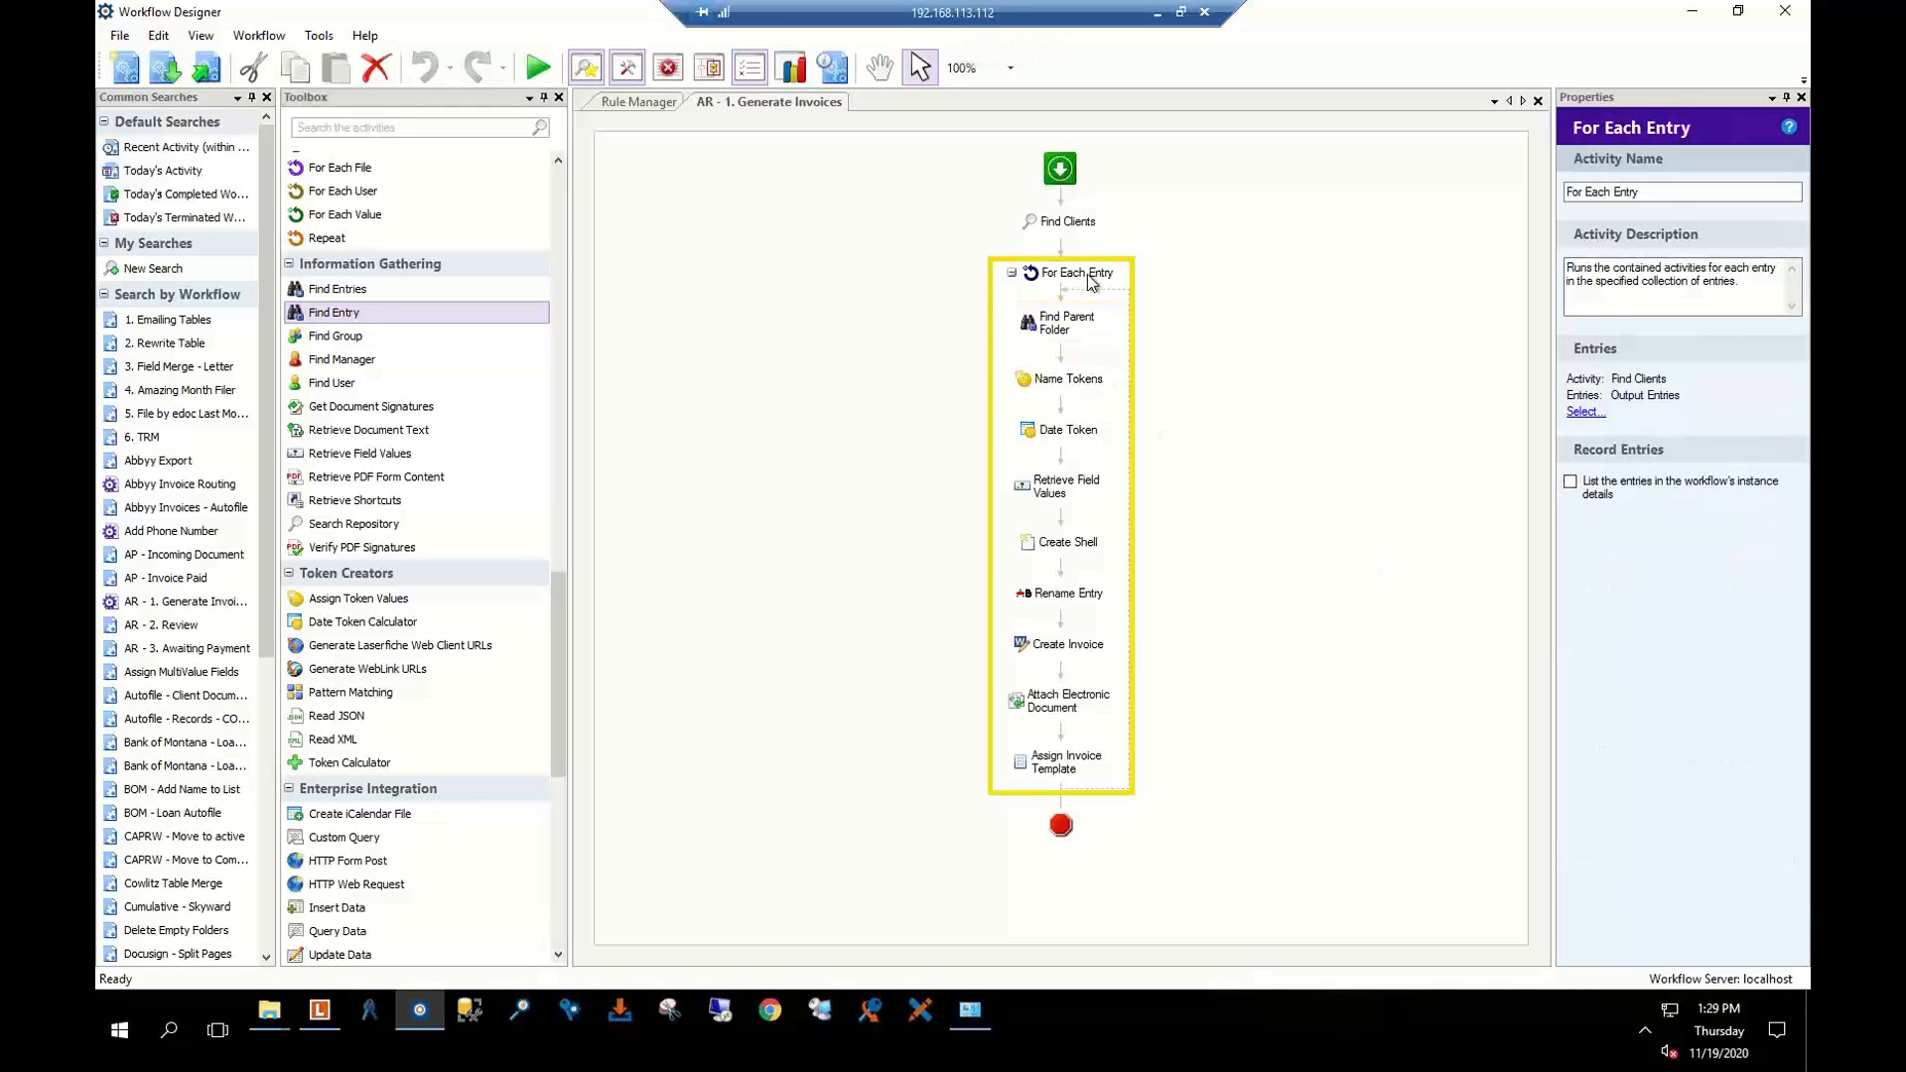
pyautogui.click(1078, 324)
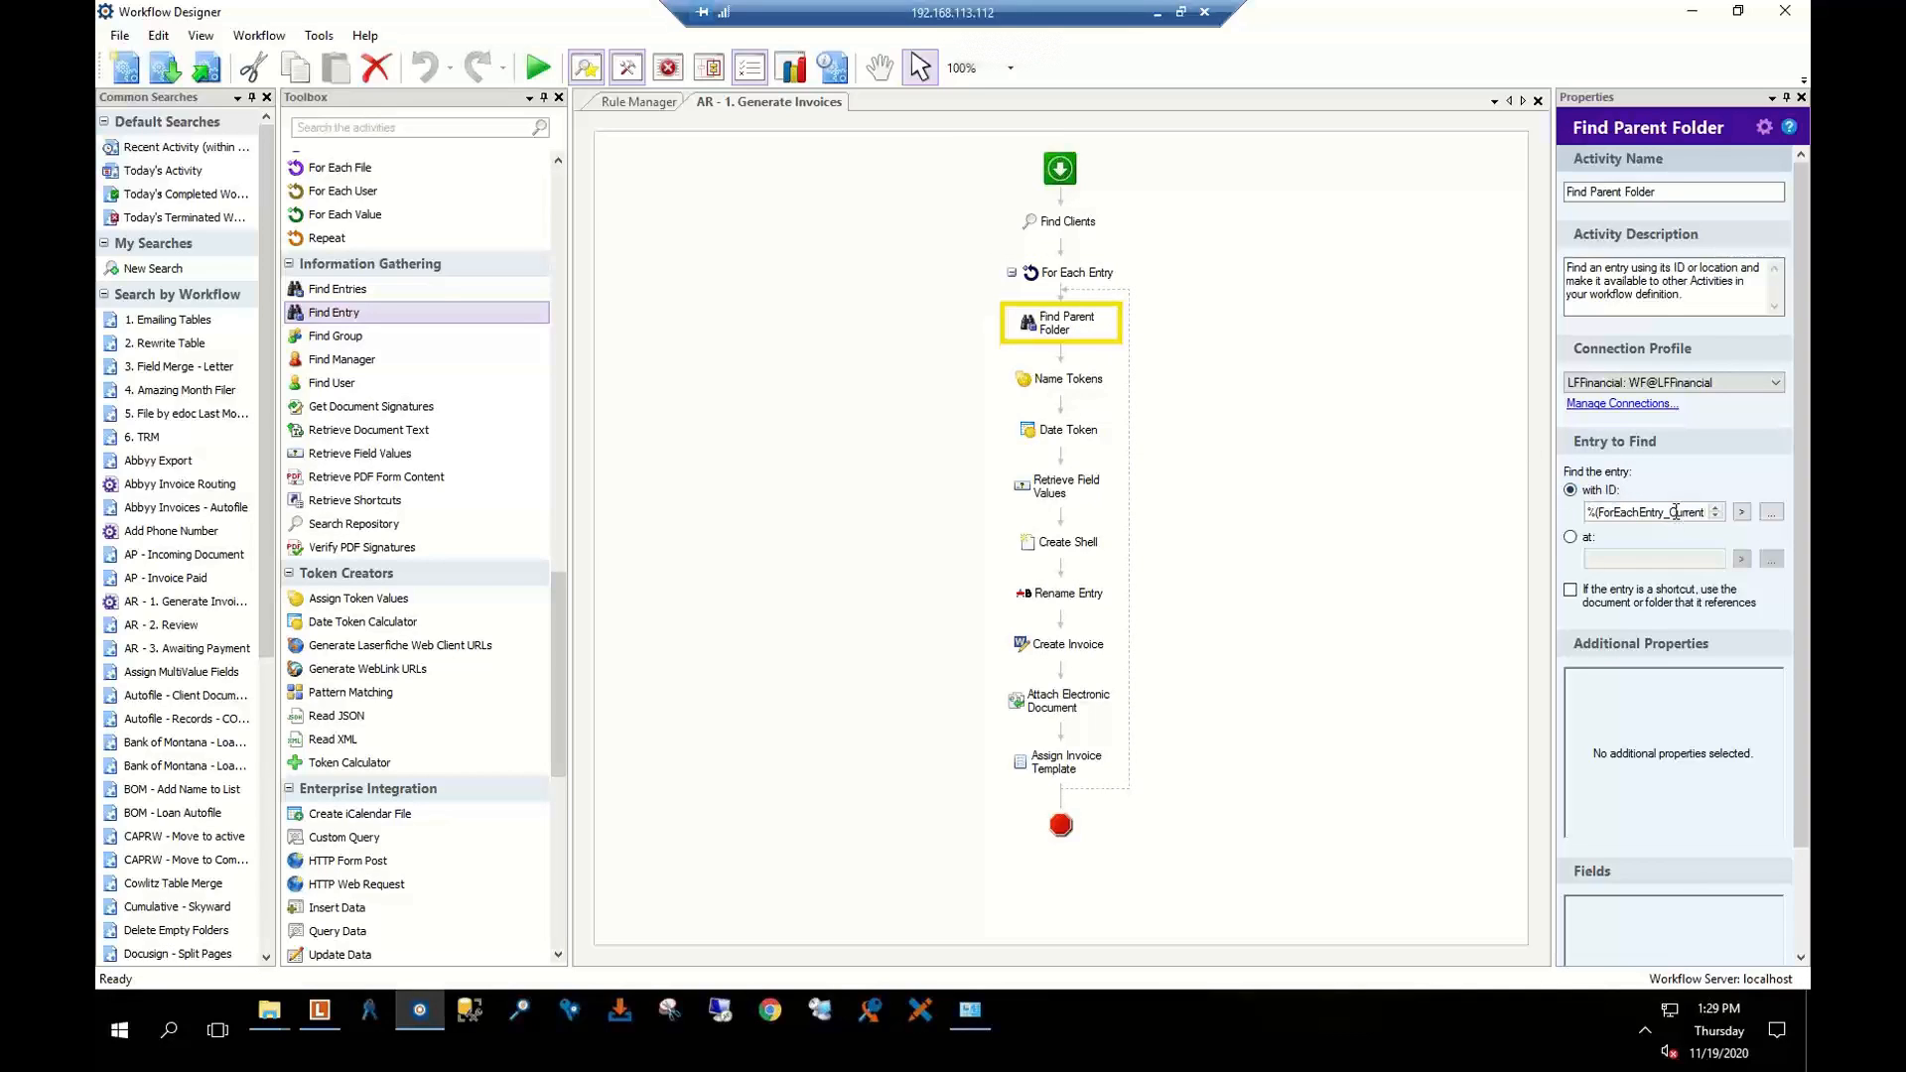
# Inspect the CurrentEntry_ID token supplying Find Parent Folder's 'with ID' value, without changing it
pyautogui.click(1743, 512)
pyautogui.click(1727, 535)
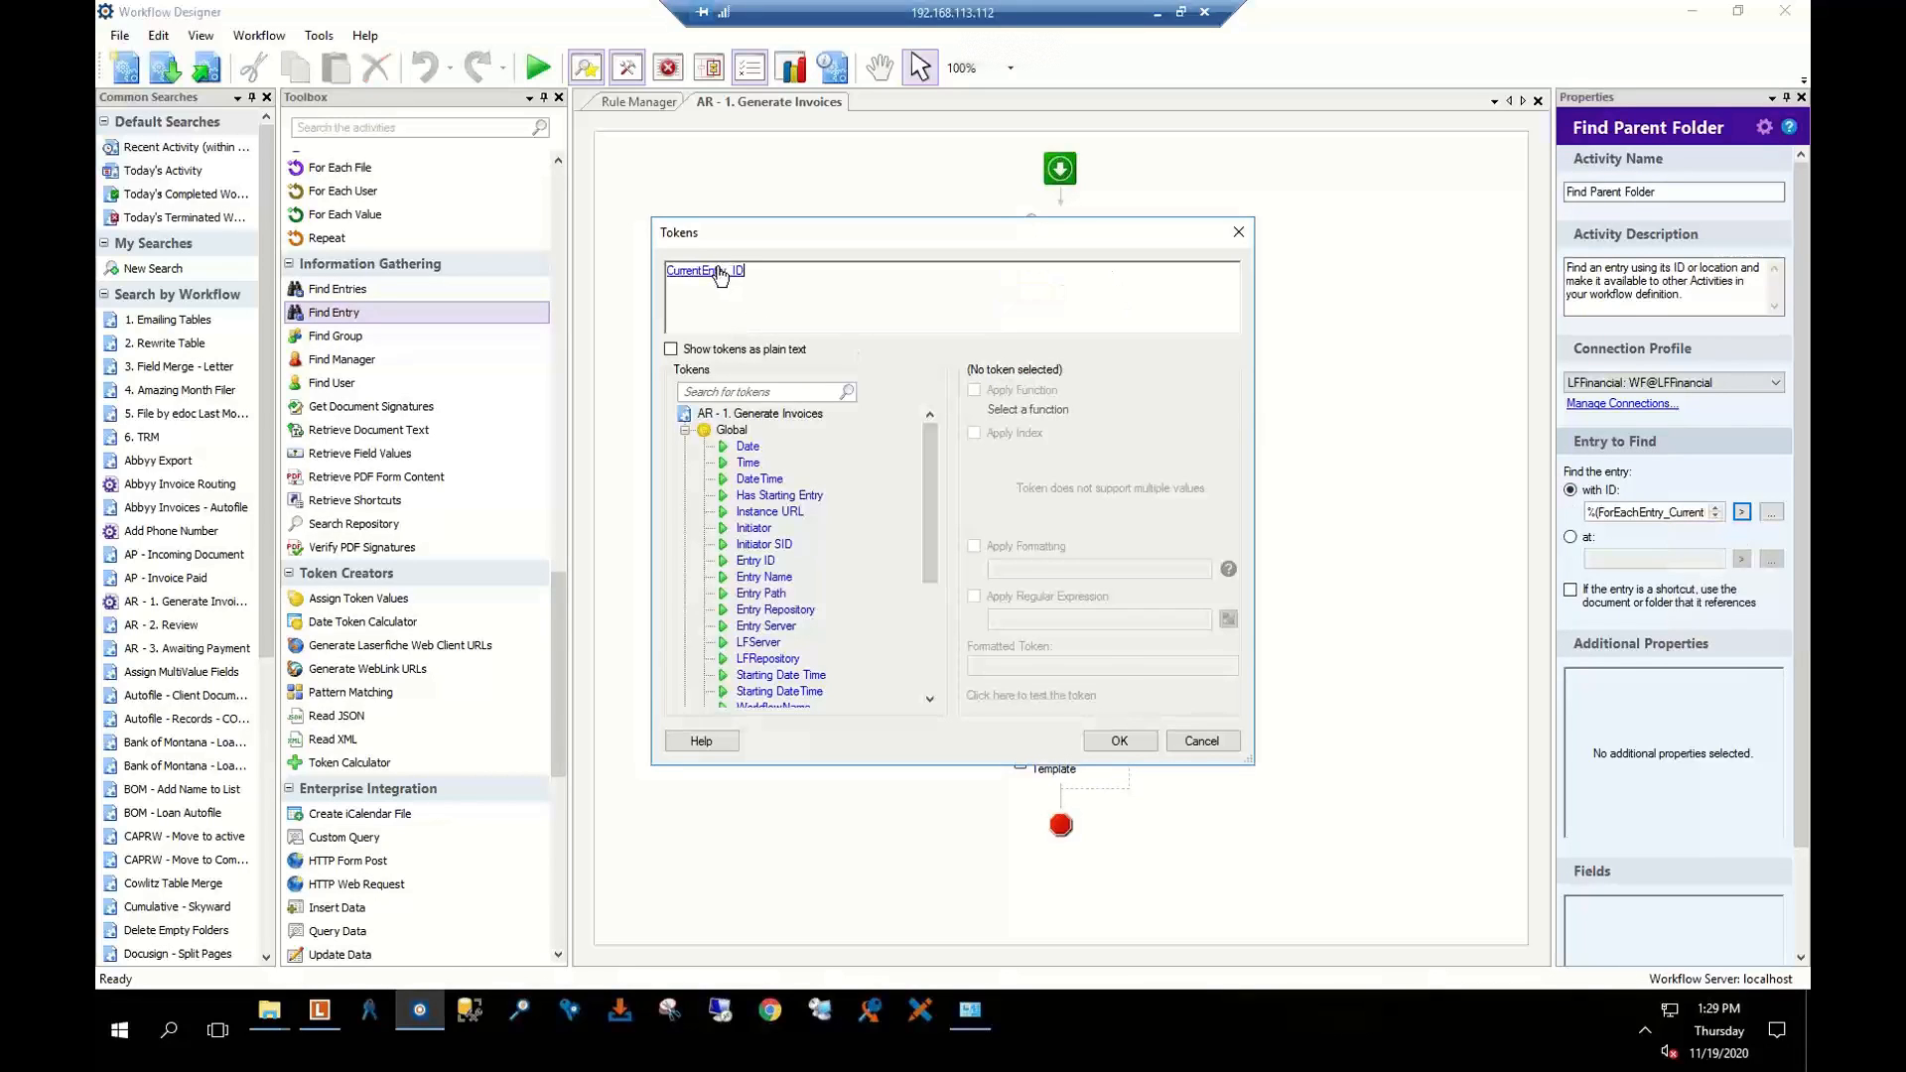
pyautogui.click(720, 271)
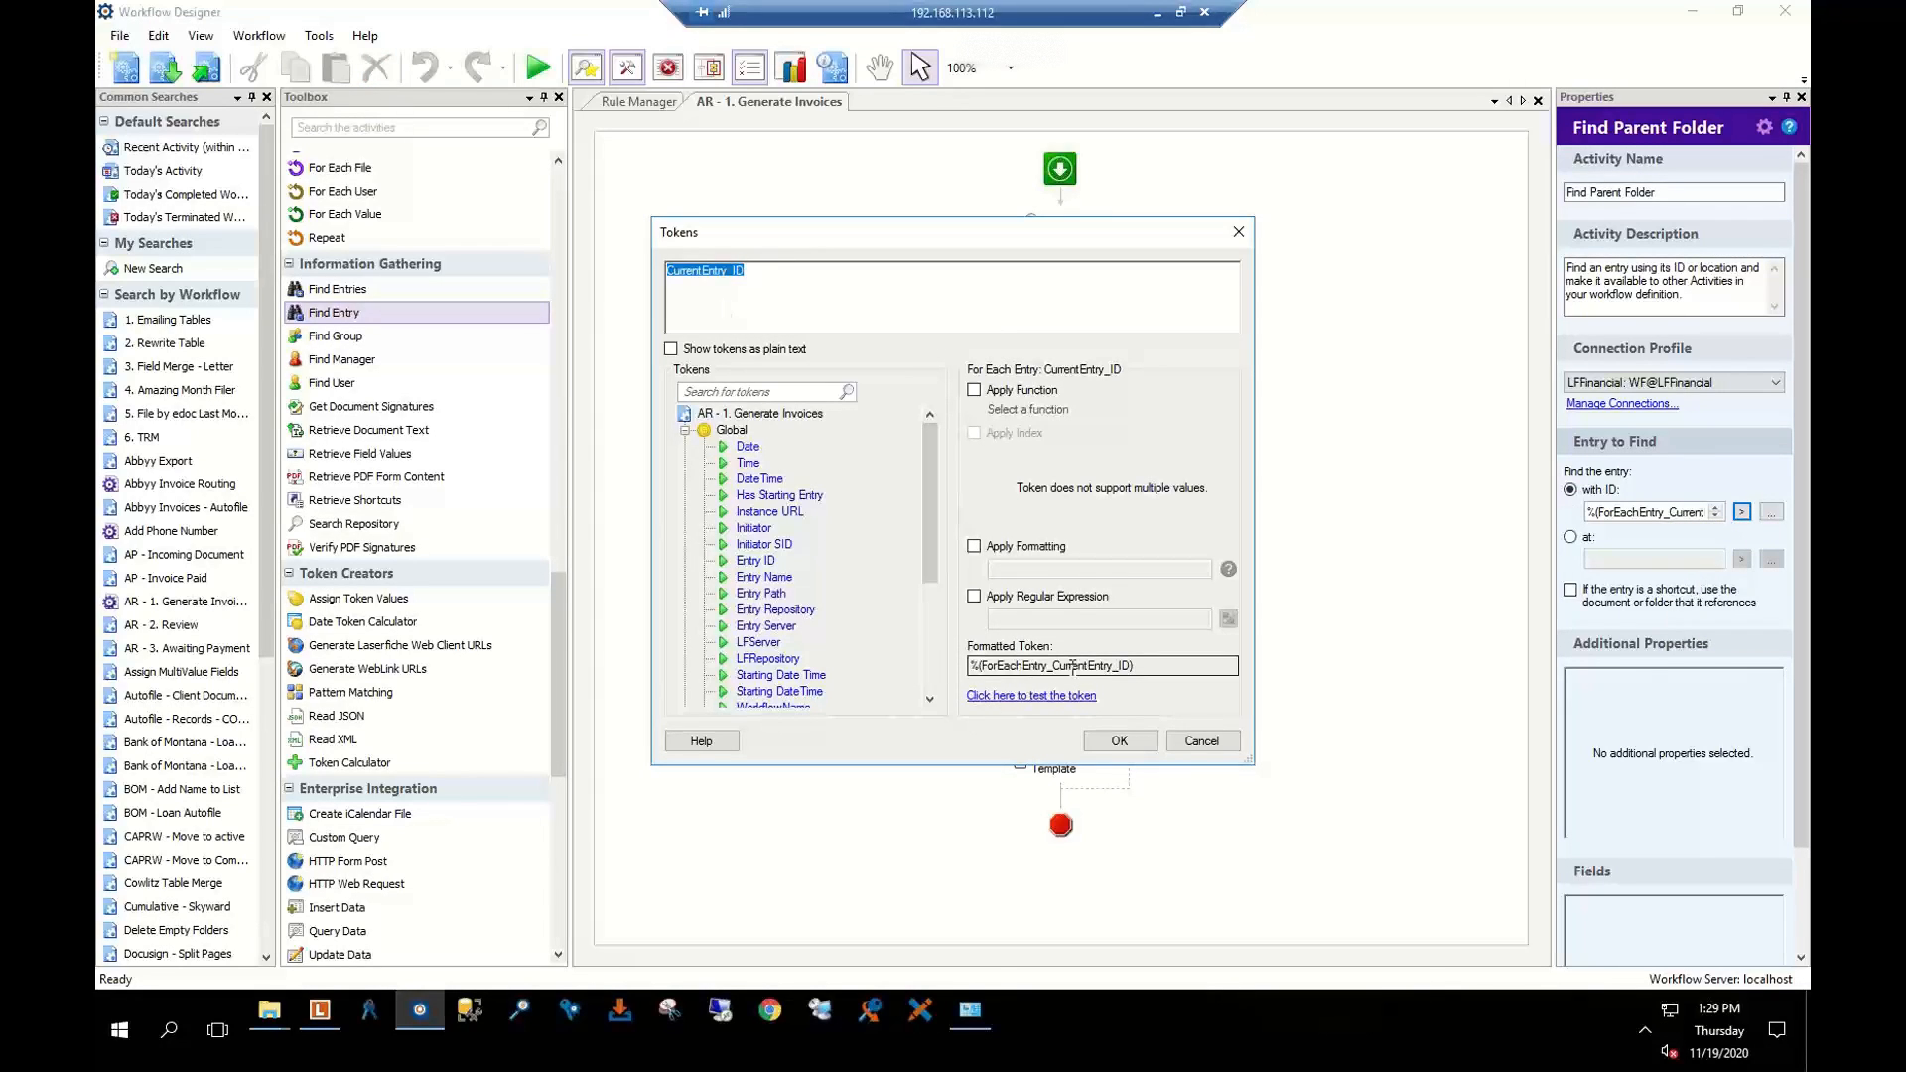
pyautogui.click(1201, 741)
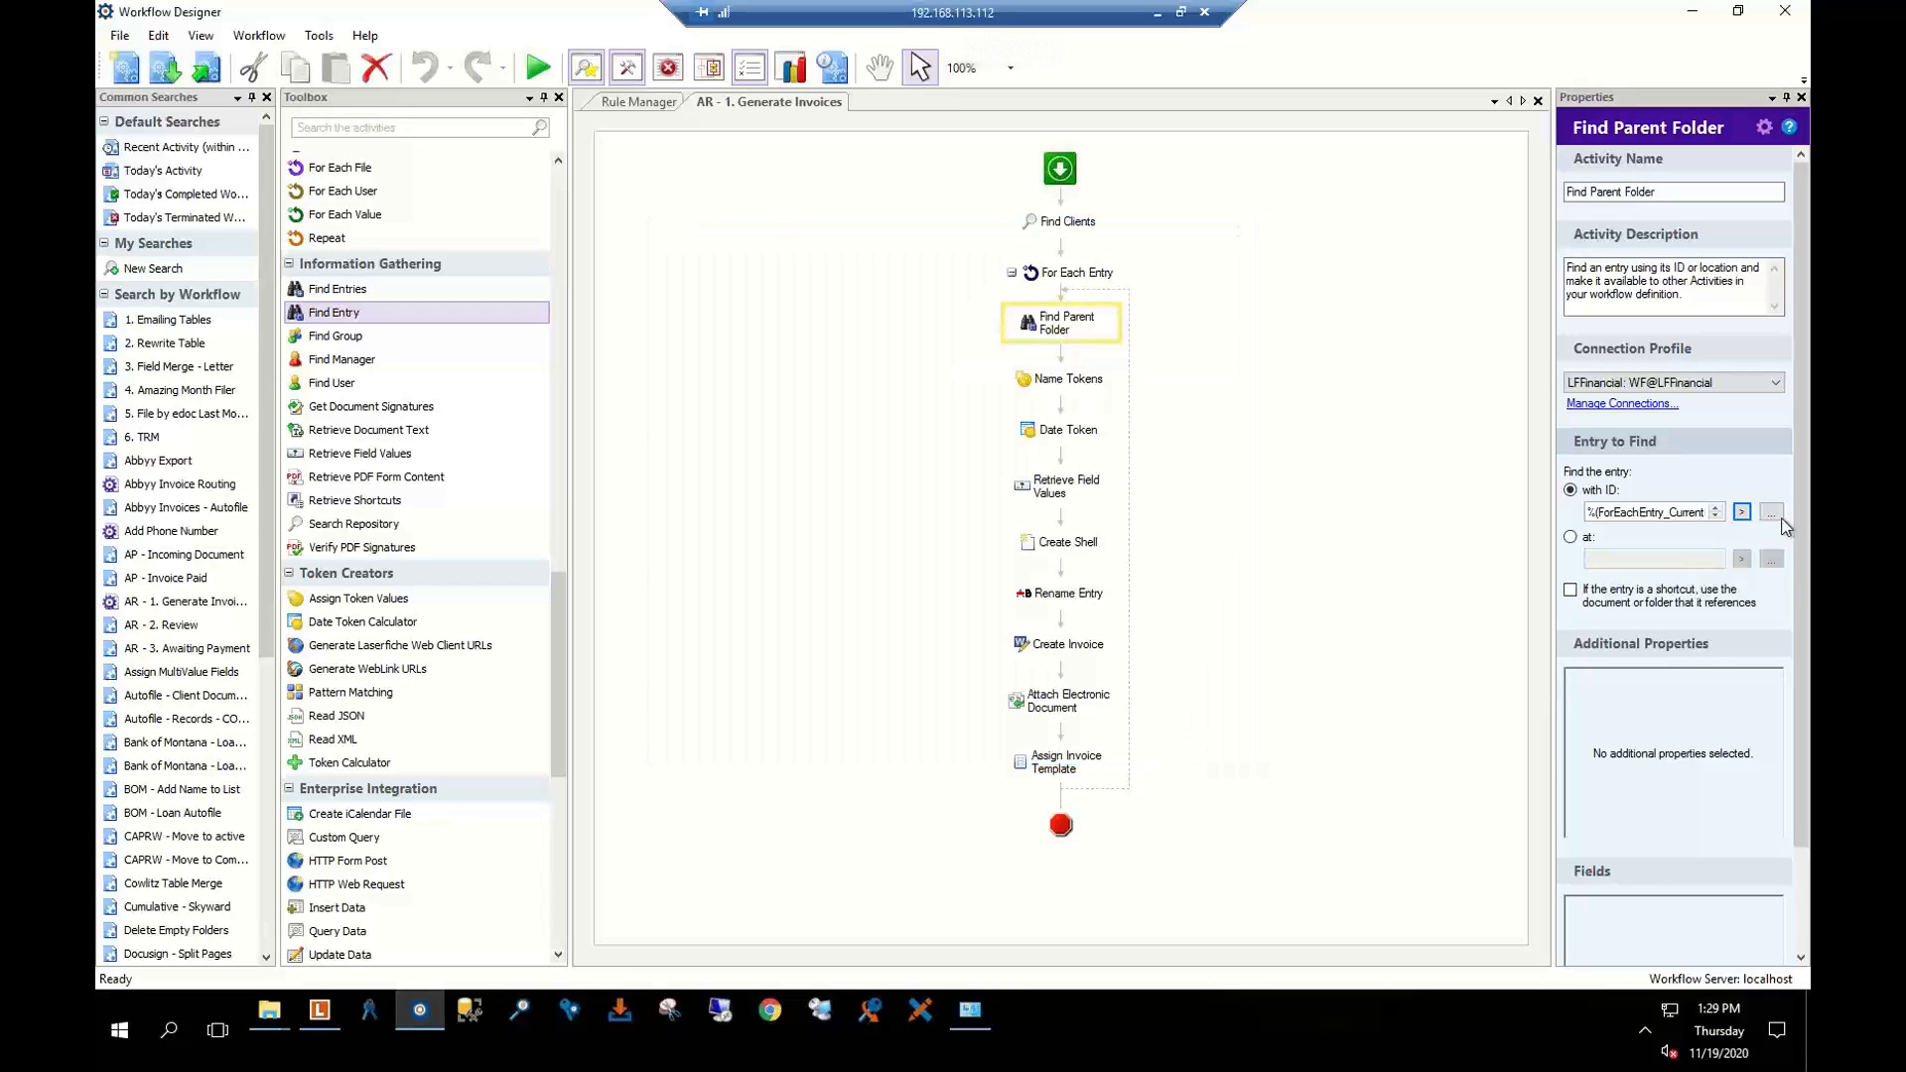
pyautogui.click(1742, 514)
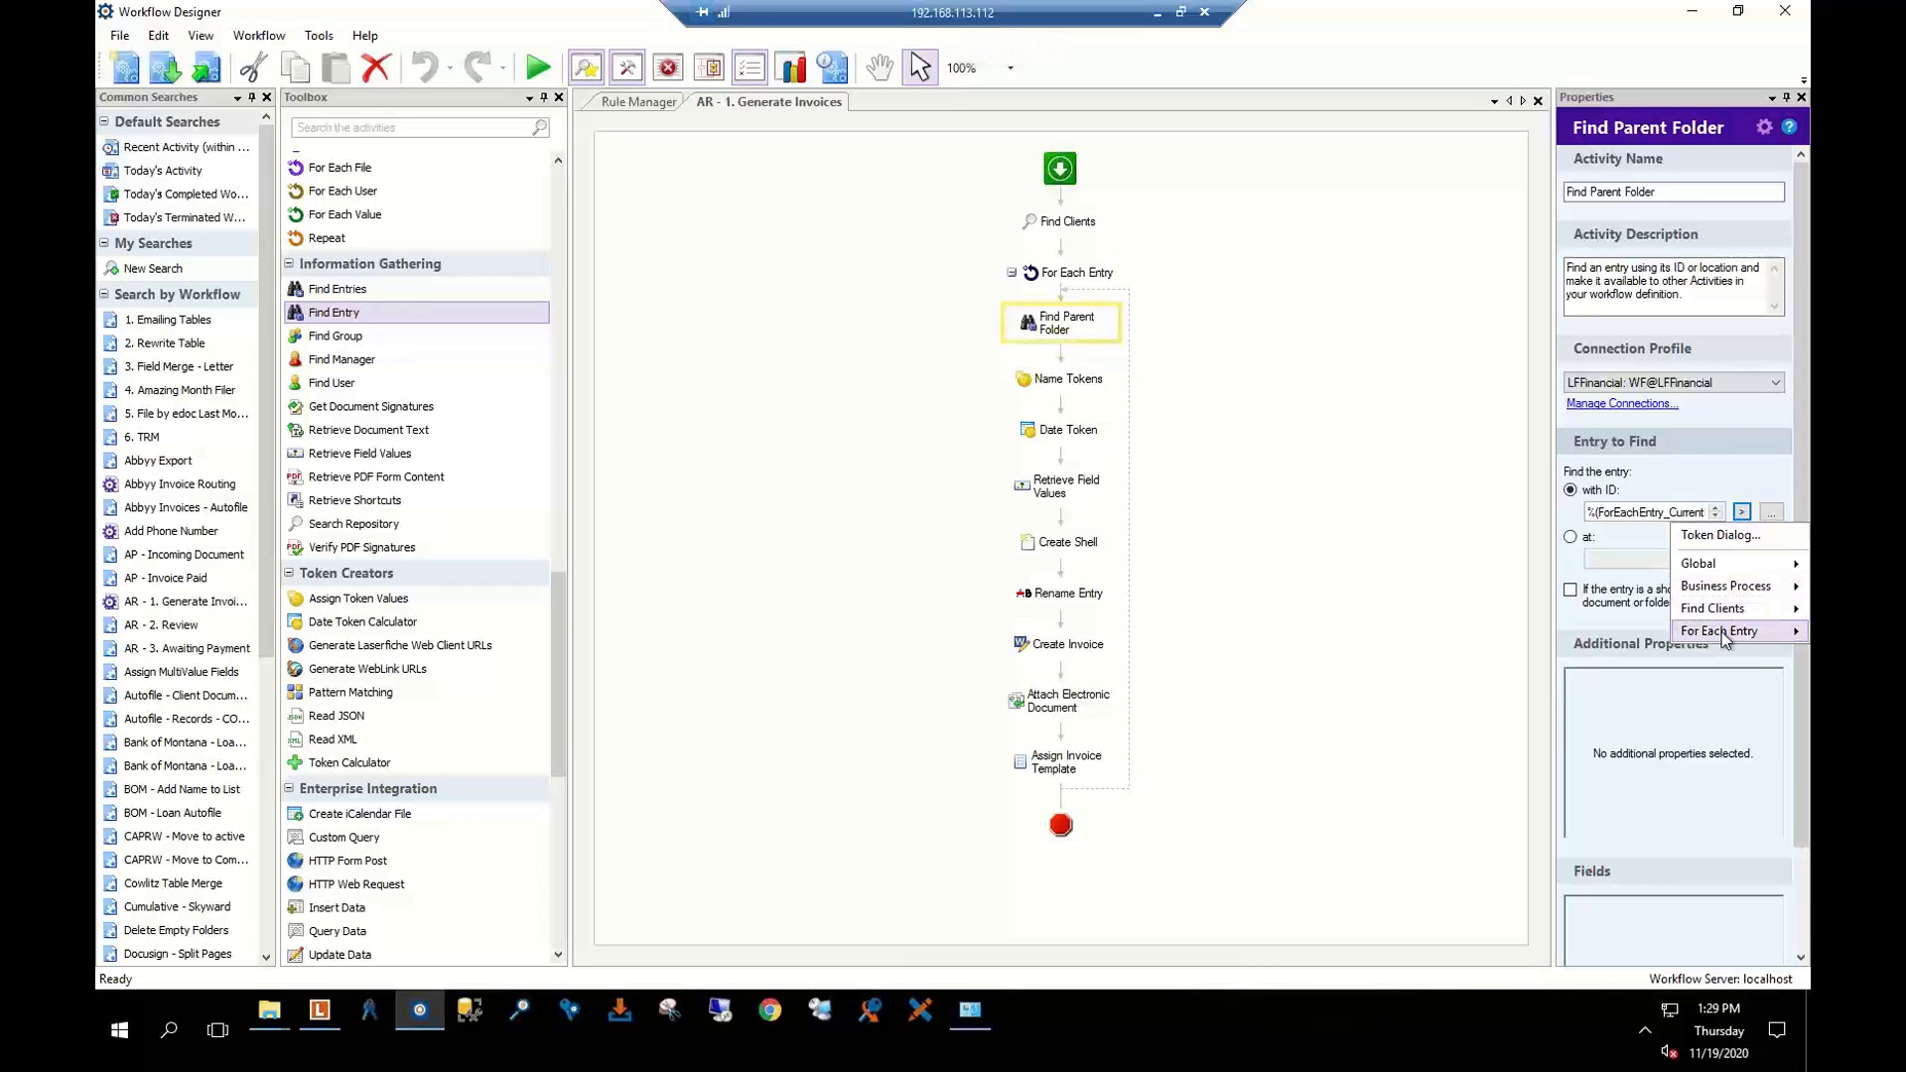
pyautogui.moveTo(1727, 635)
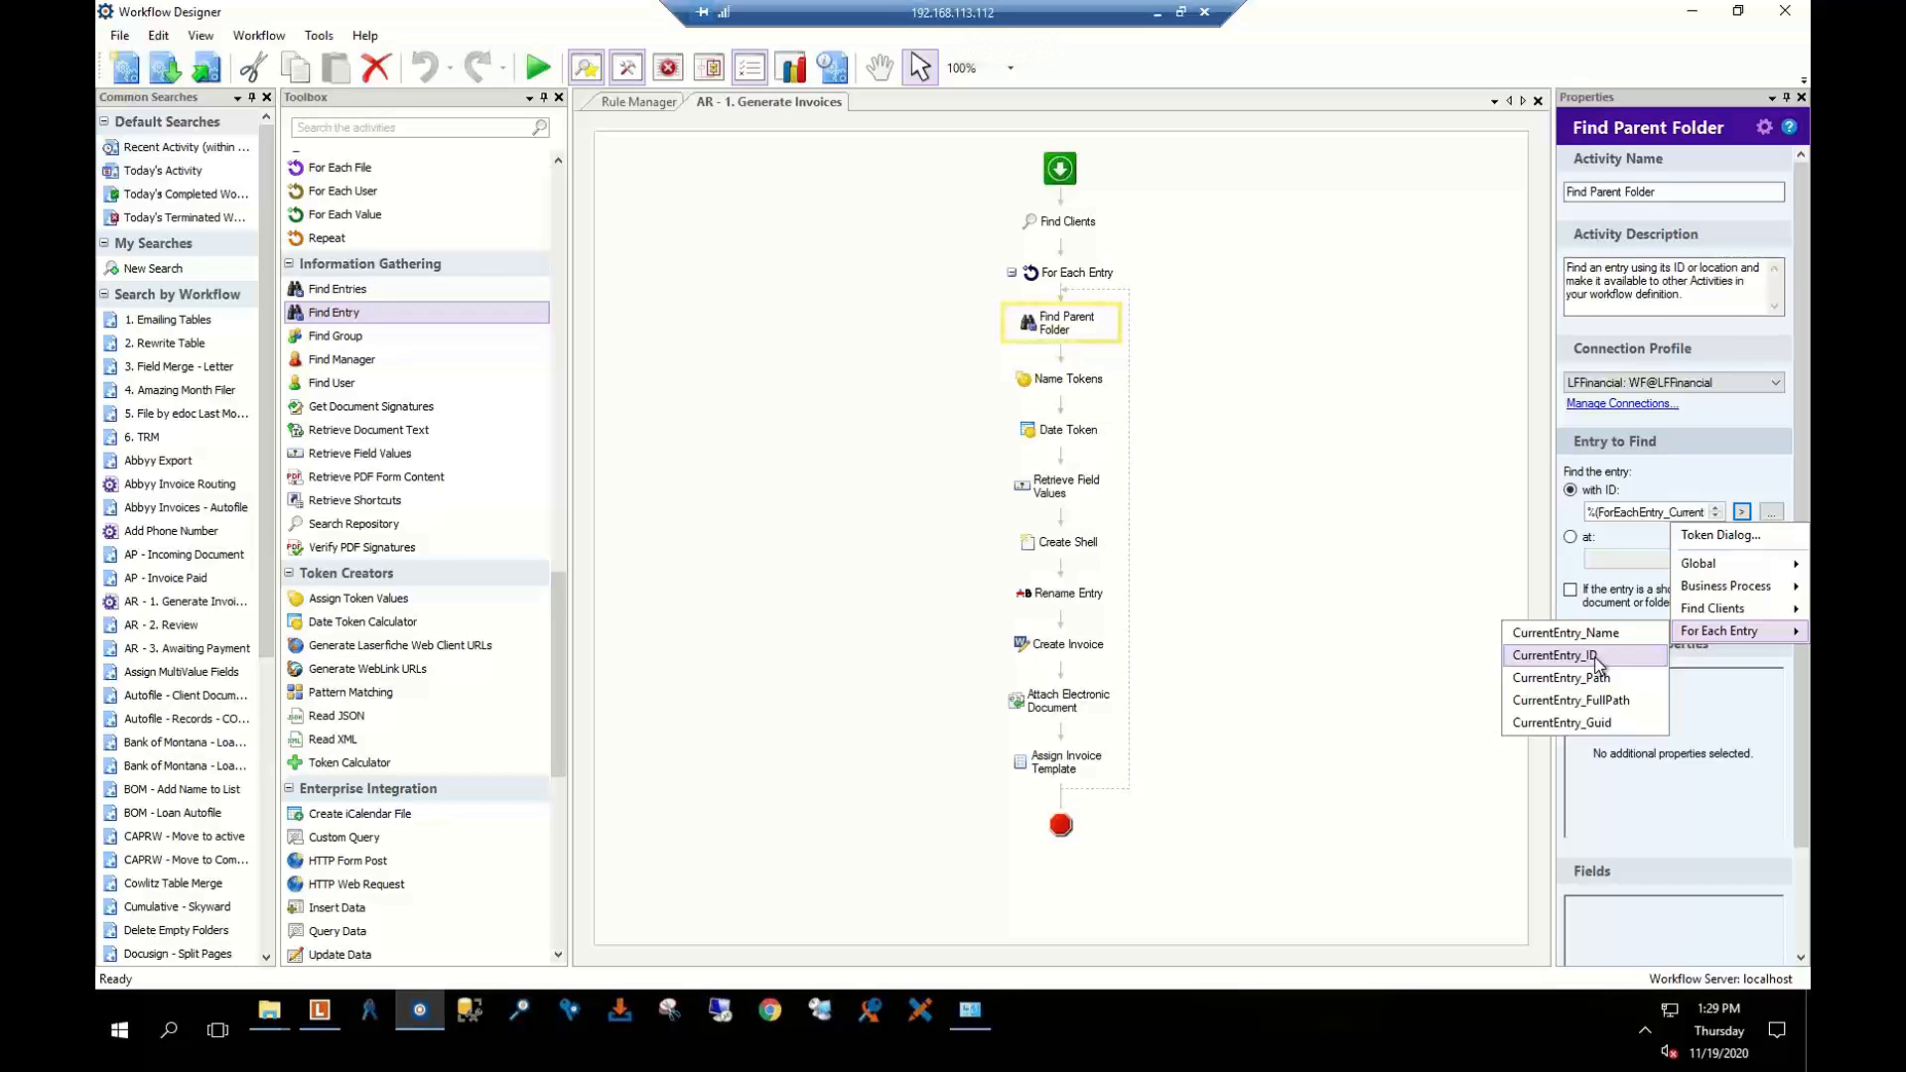
pyautogui.click(1314, 402)
# Open Find Parent Folder's Additional Properties selection
pyautogui.click(1060, 327)
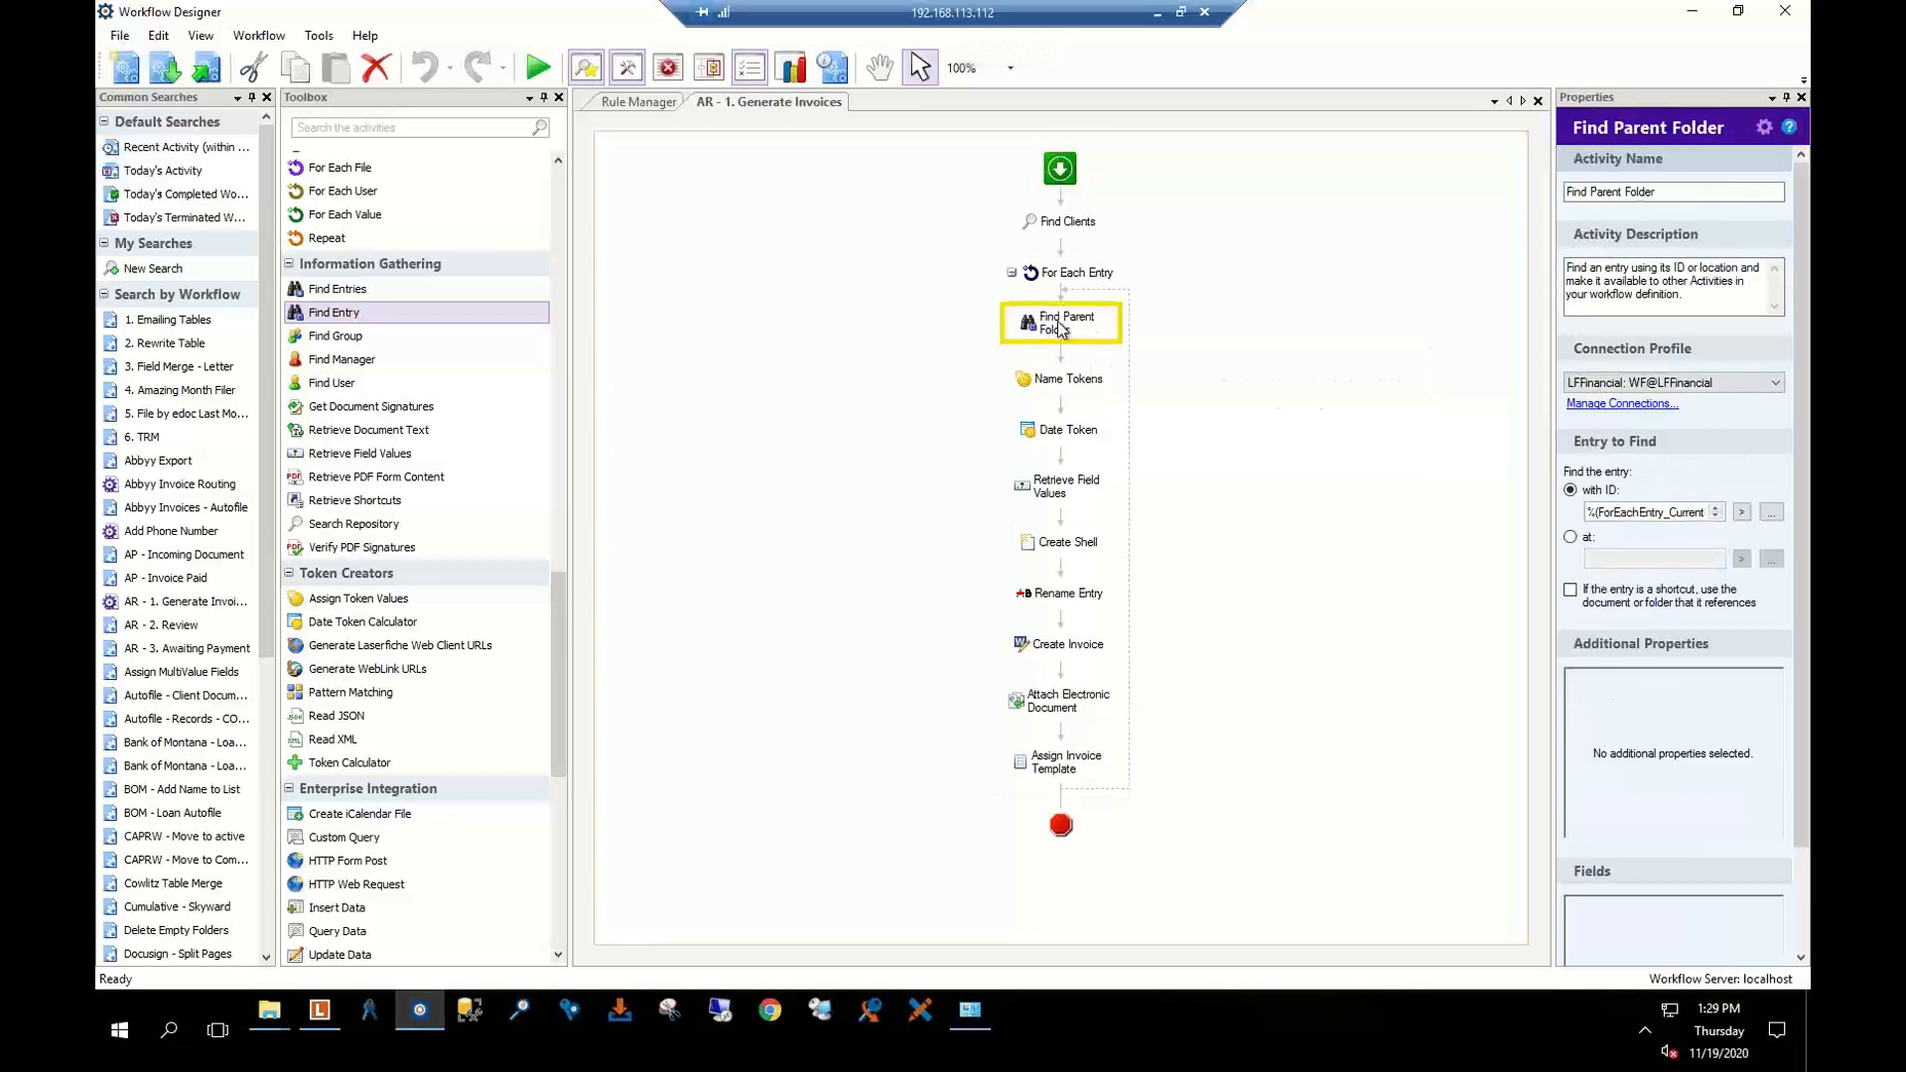
pyautogui.scroll(-1, 1717, 729)
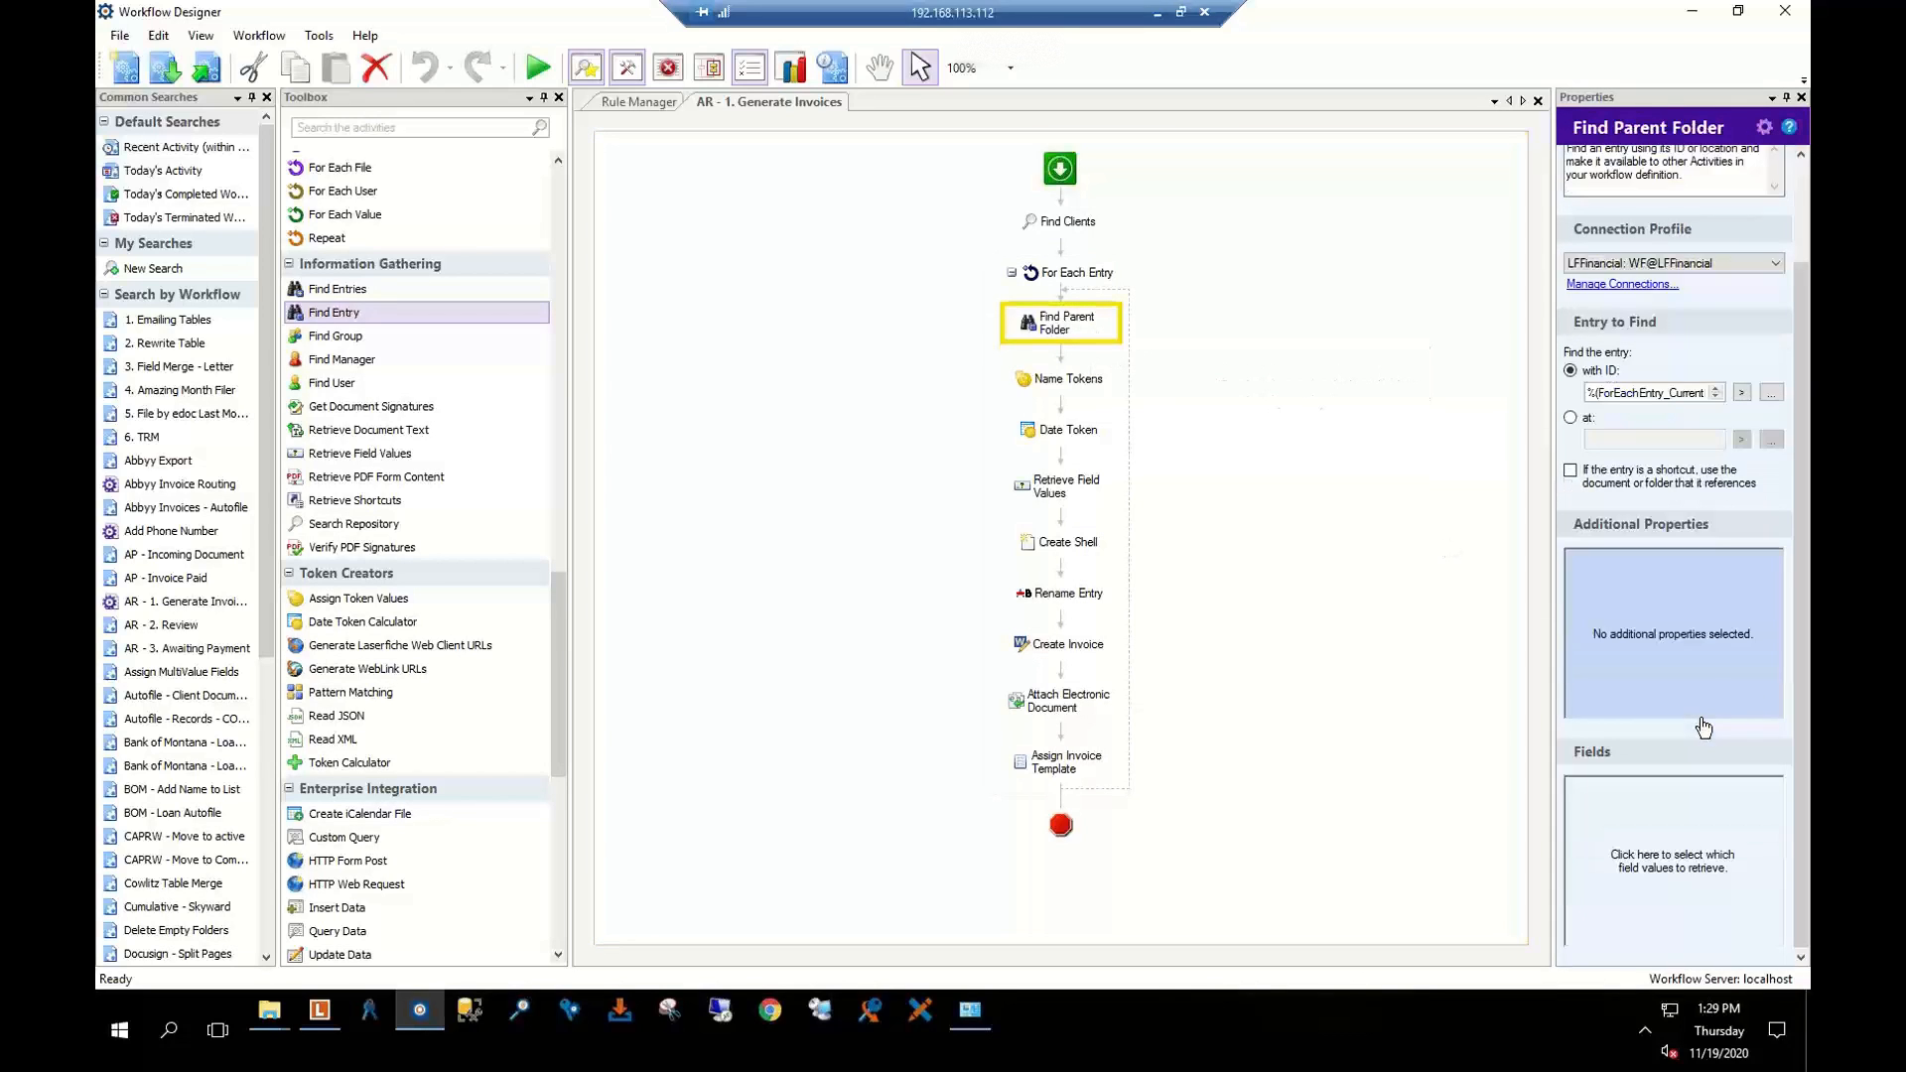
pyautogui.click(1696, 617)
# Scroll through the Select Additional Properties list and cancel without adding any properties
pyautogui.scroll(-3, 871, 472)
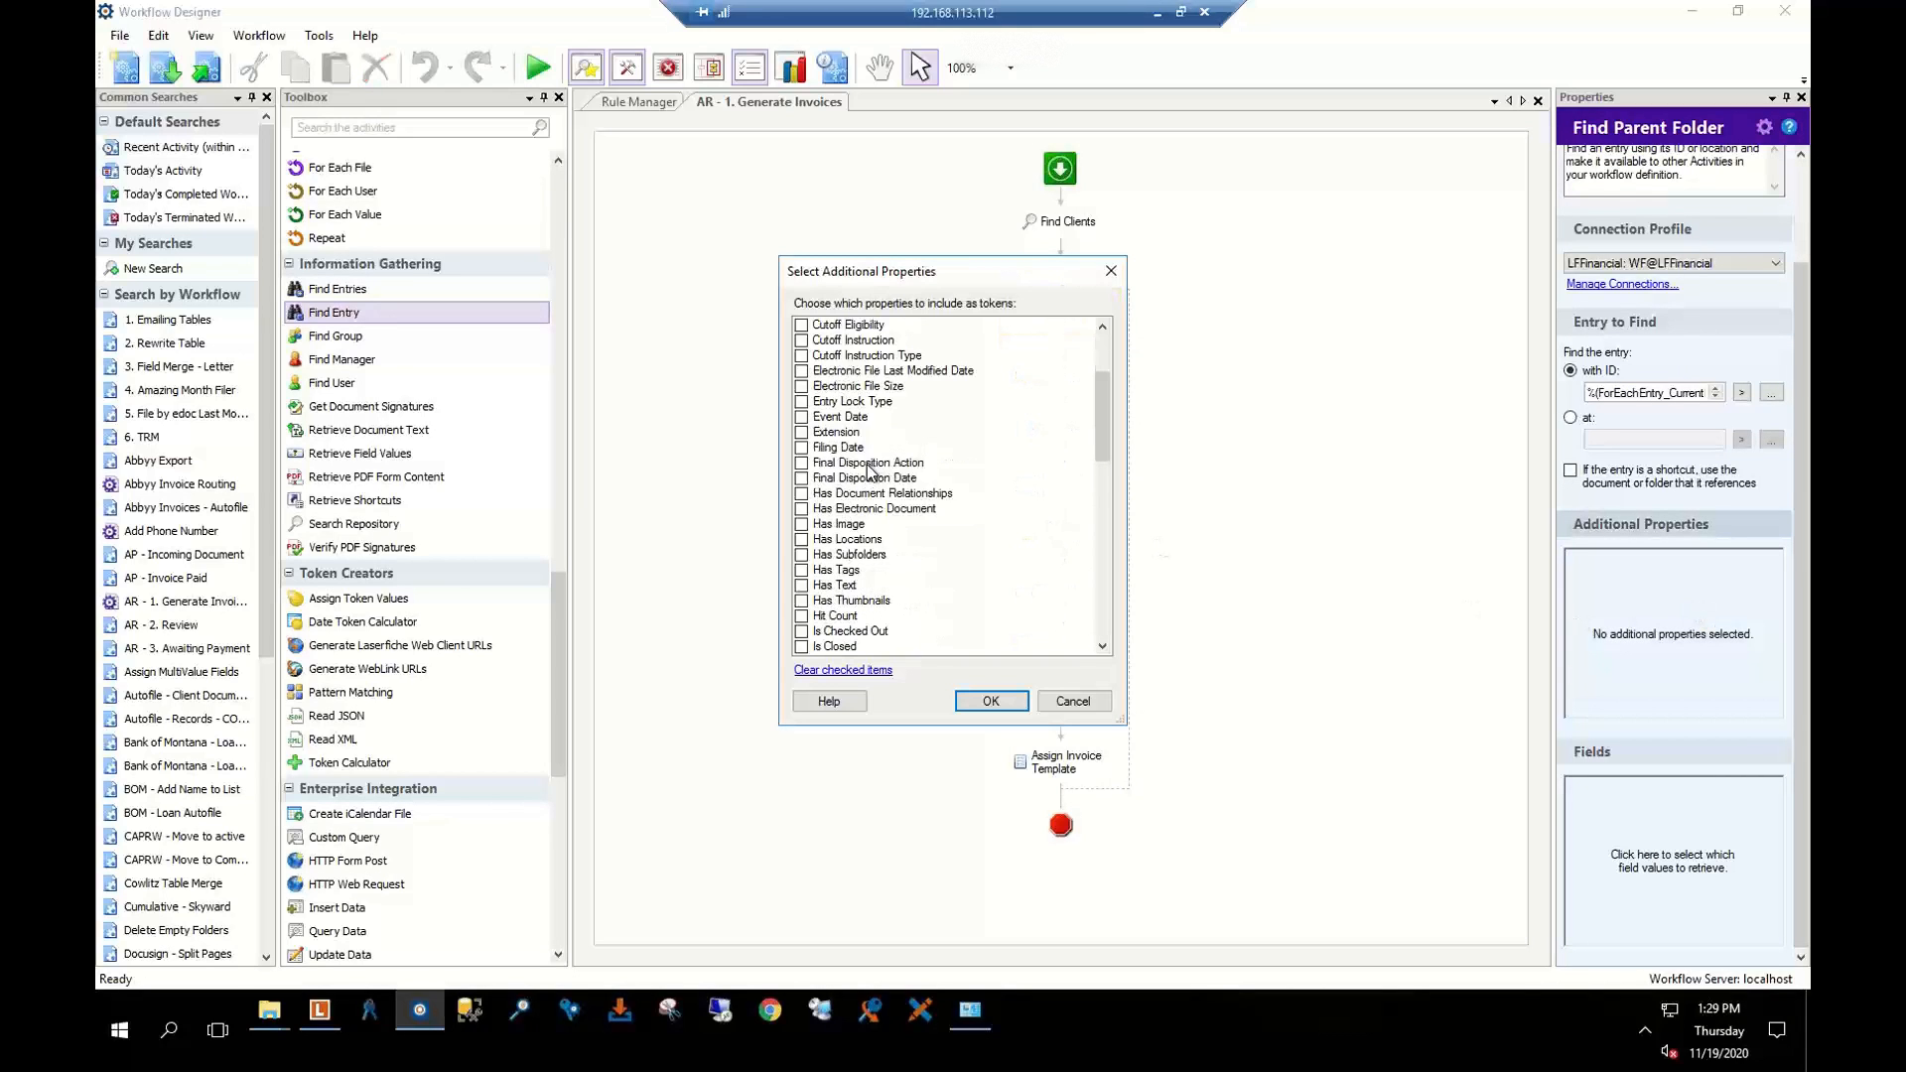
pyautogui.scroll(1, 882, 600)
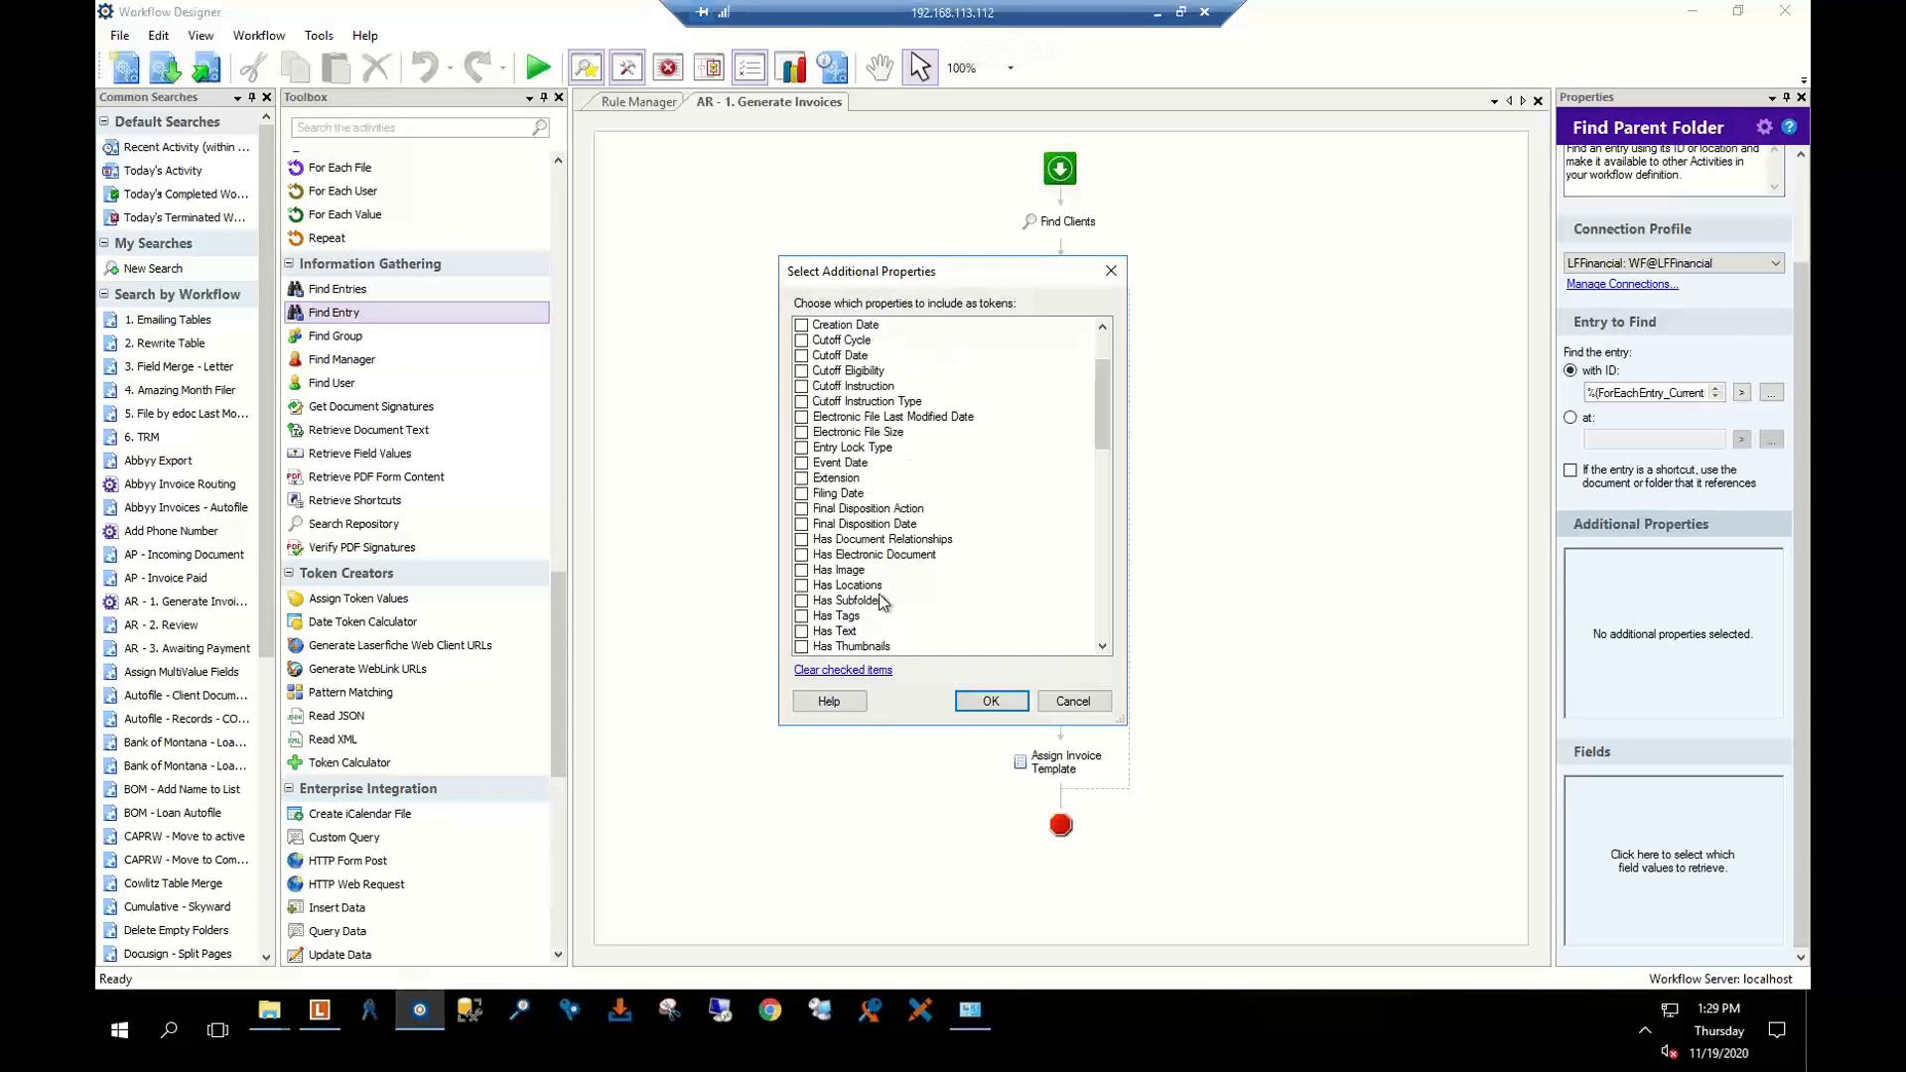
pyautogui.scroll(2, 882, 600)
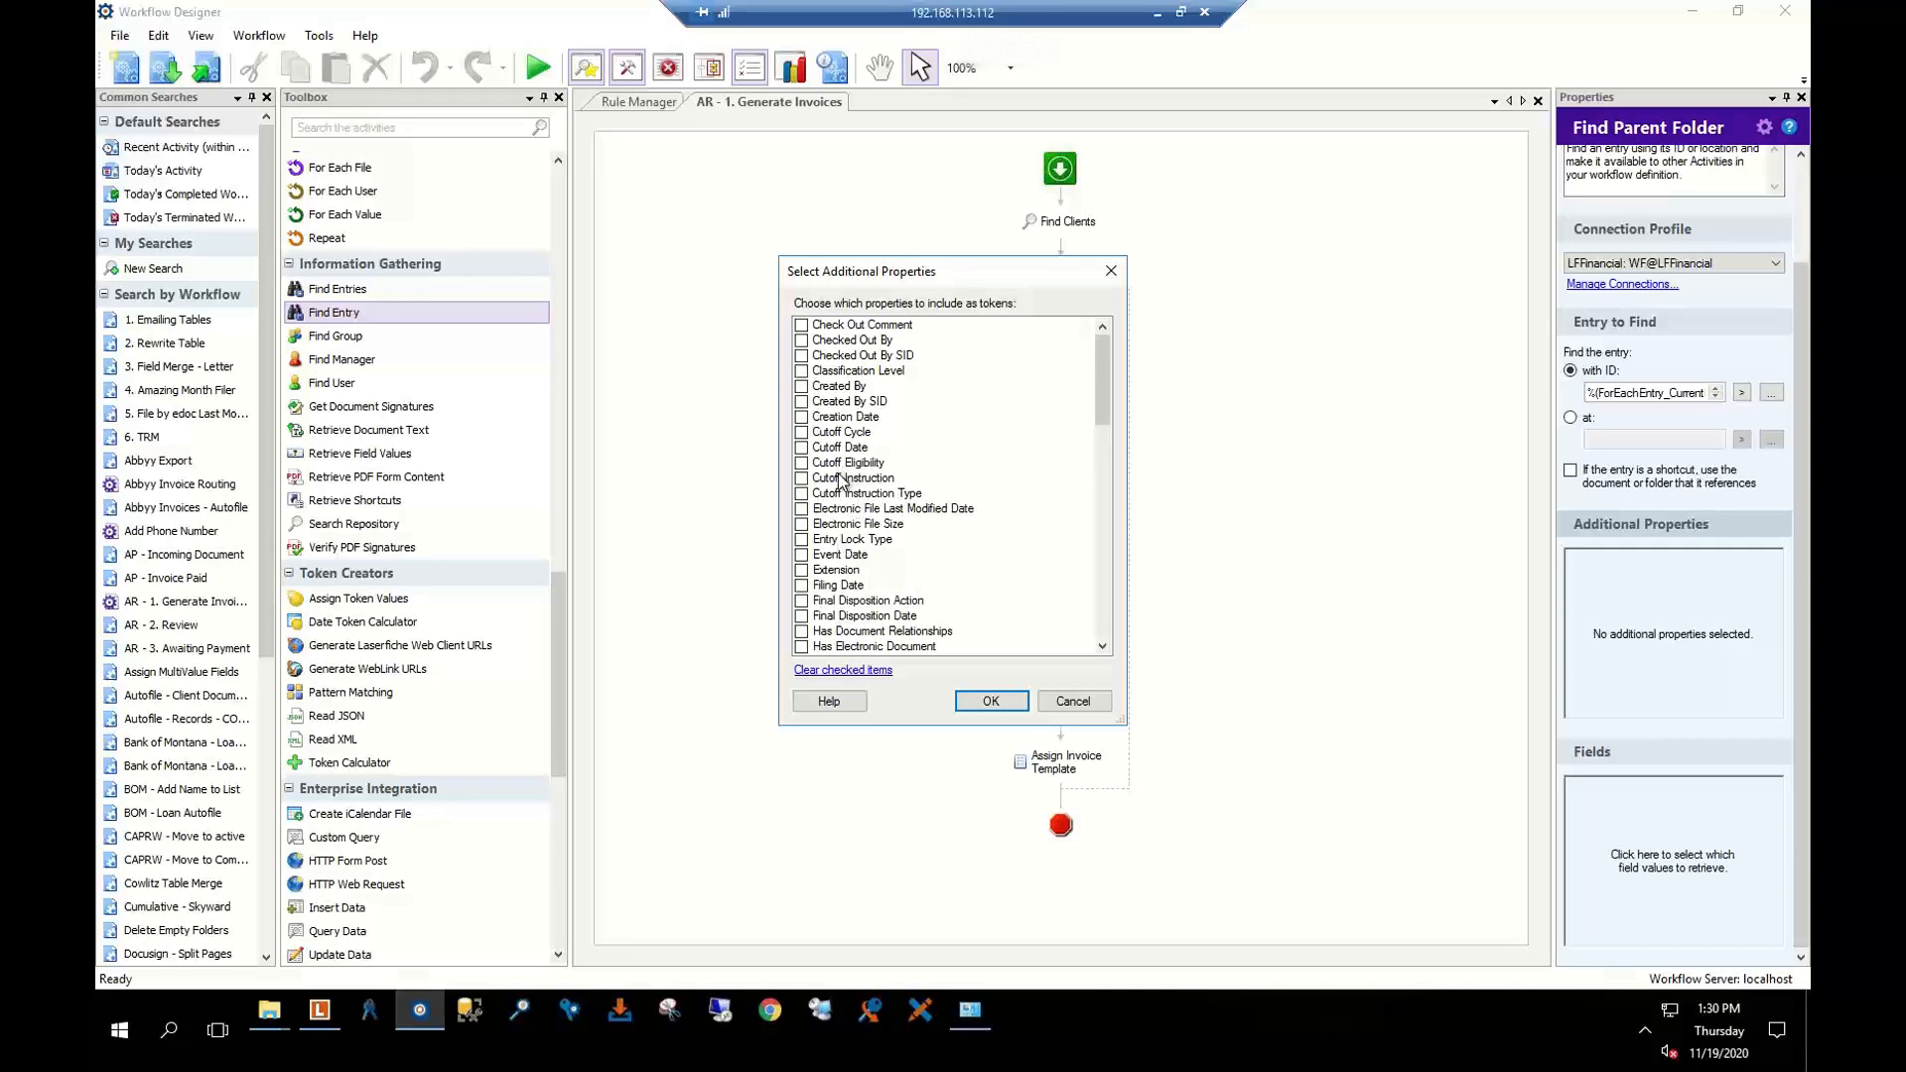
pyautogui.scroll(-1, 853, 486)
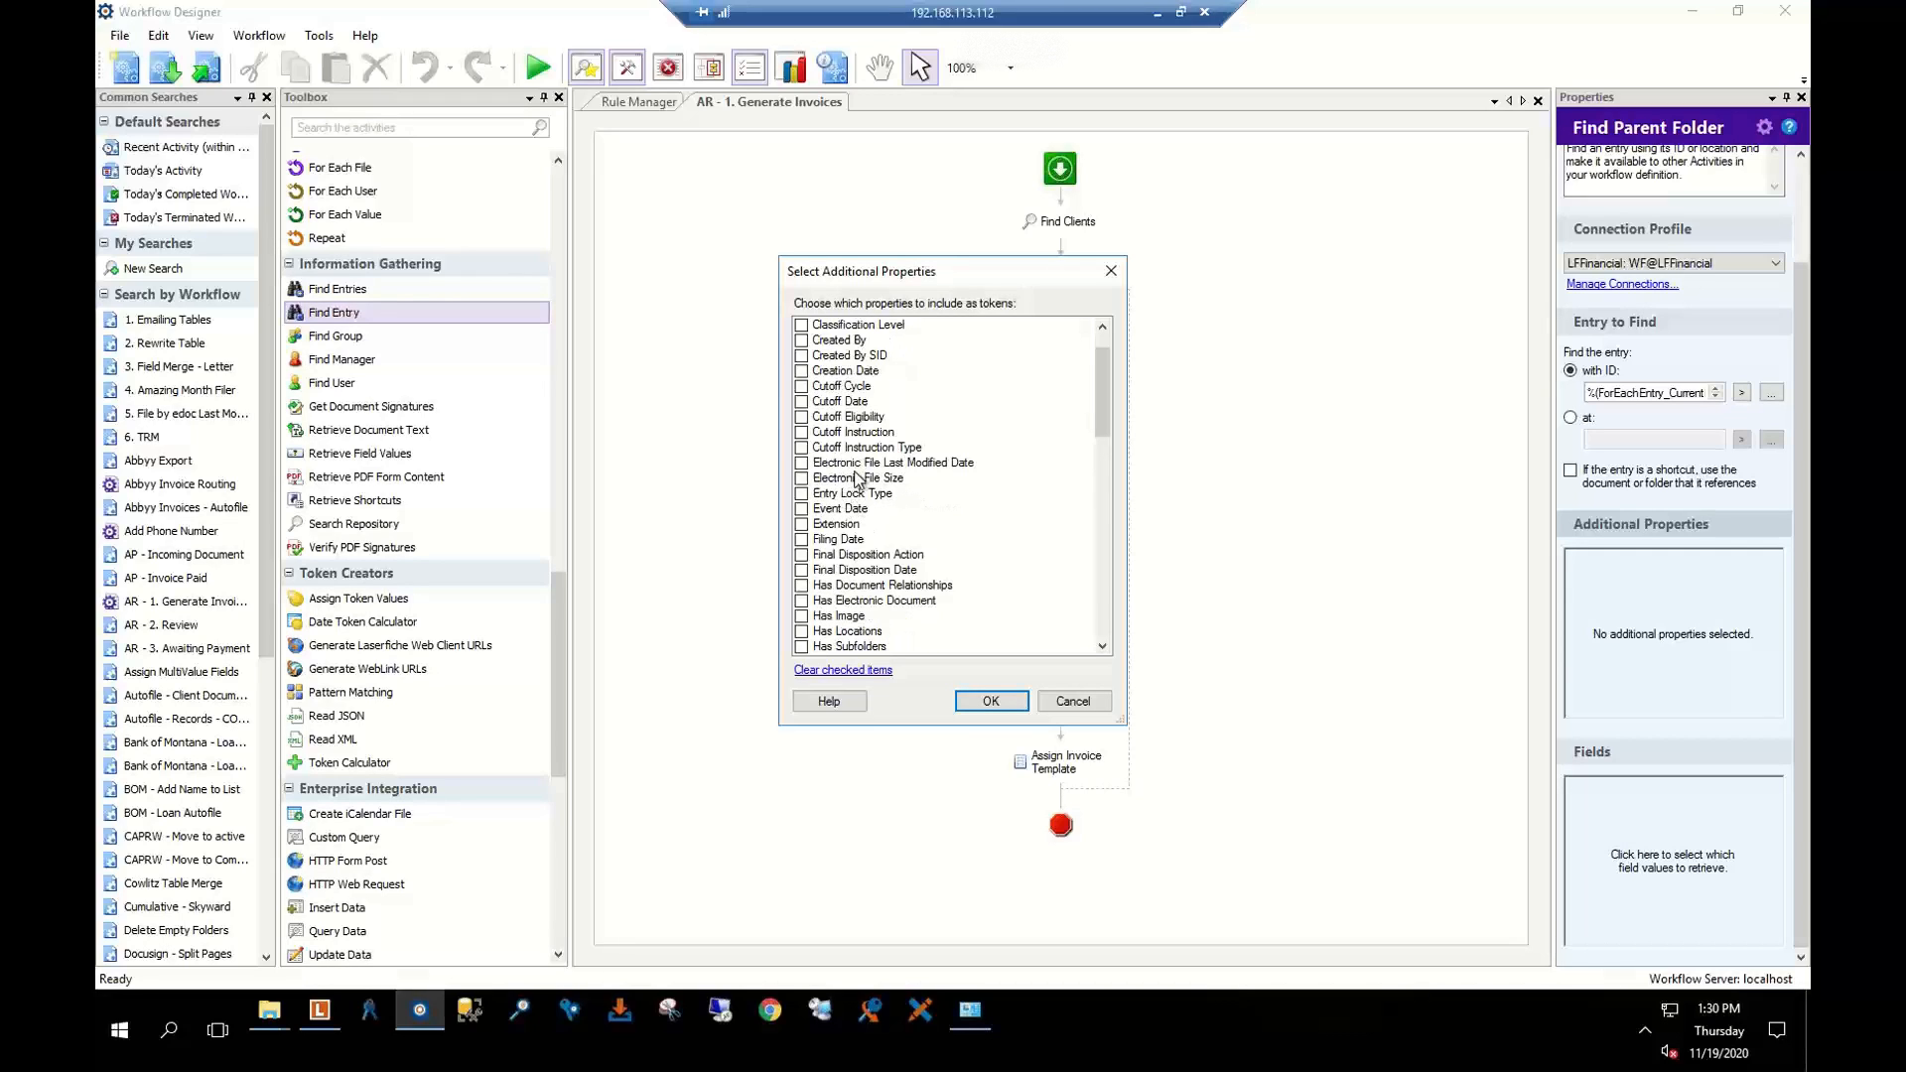
pyautogui.scroll(-4, 859, 464)
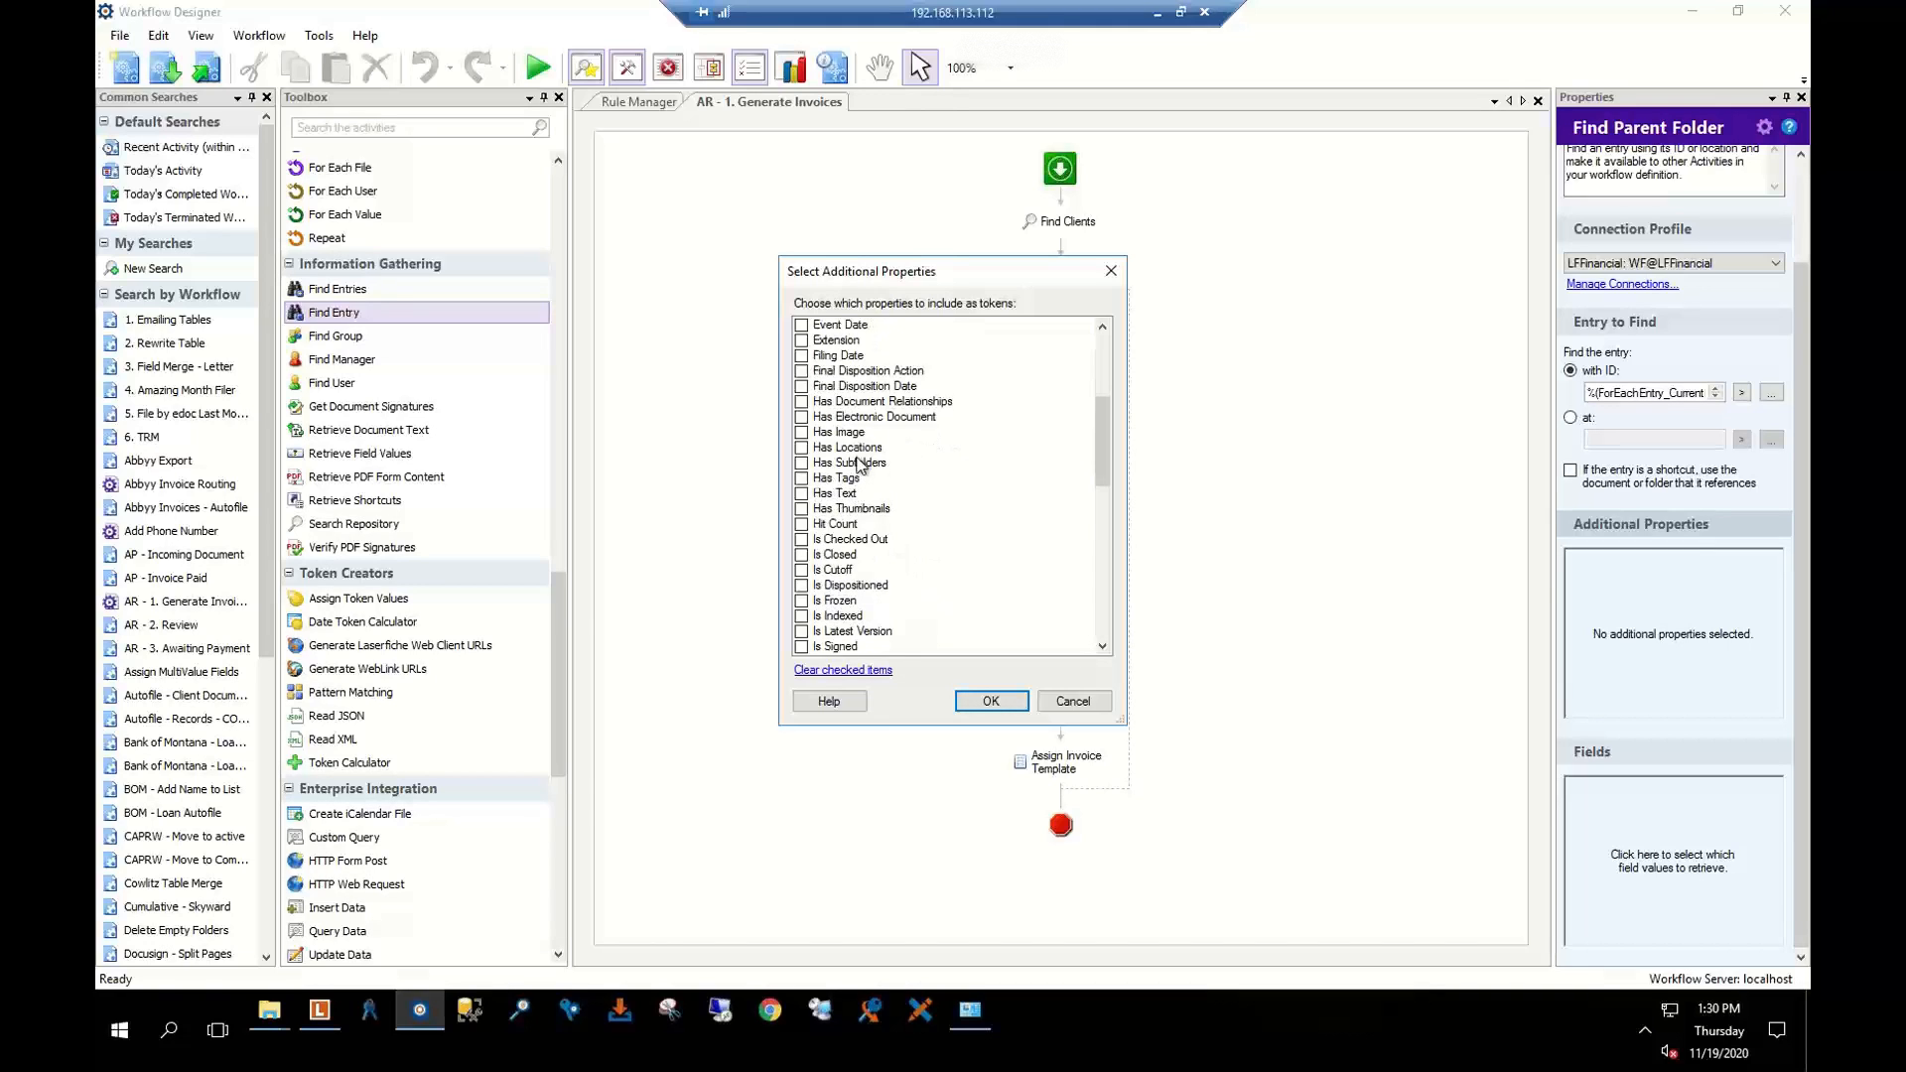
pyautogui.scroll(-9, 860, 467)
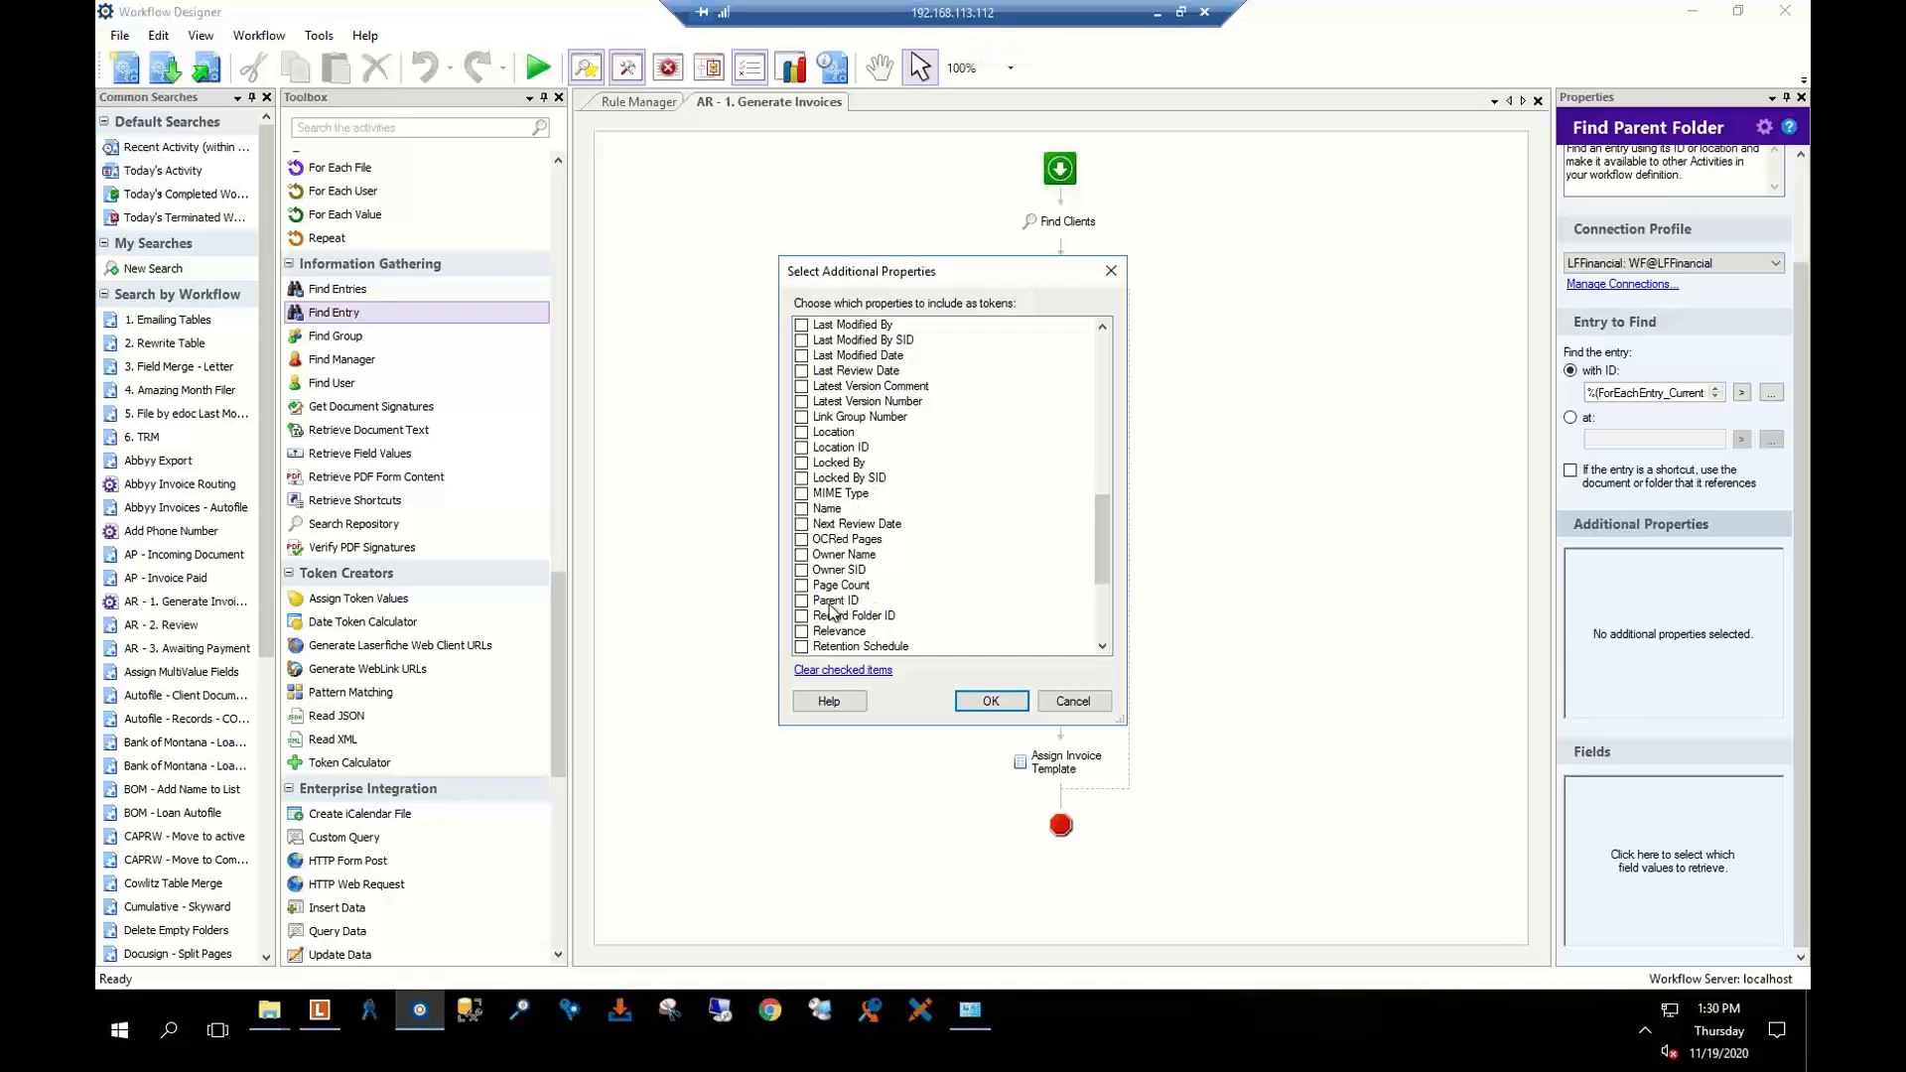
pyautogui.scroll(-1, 832, 611)
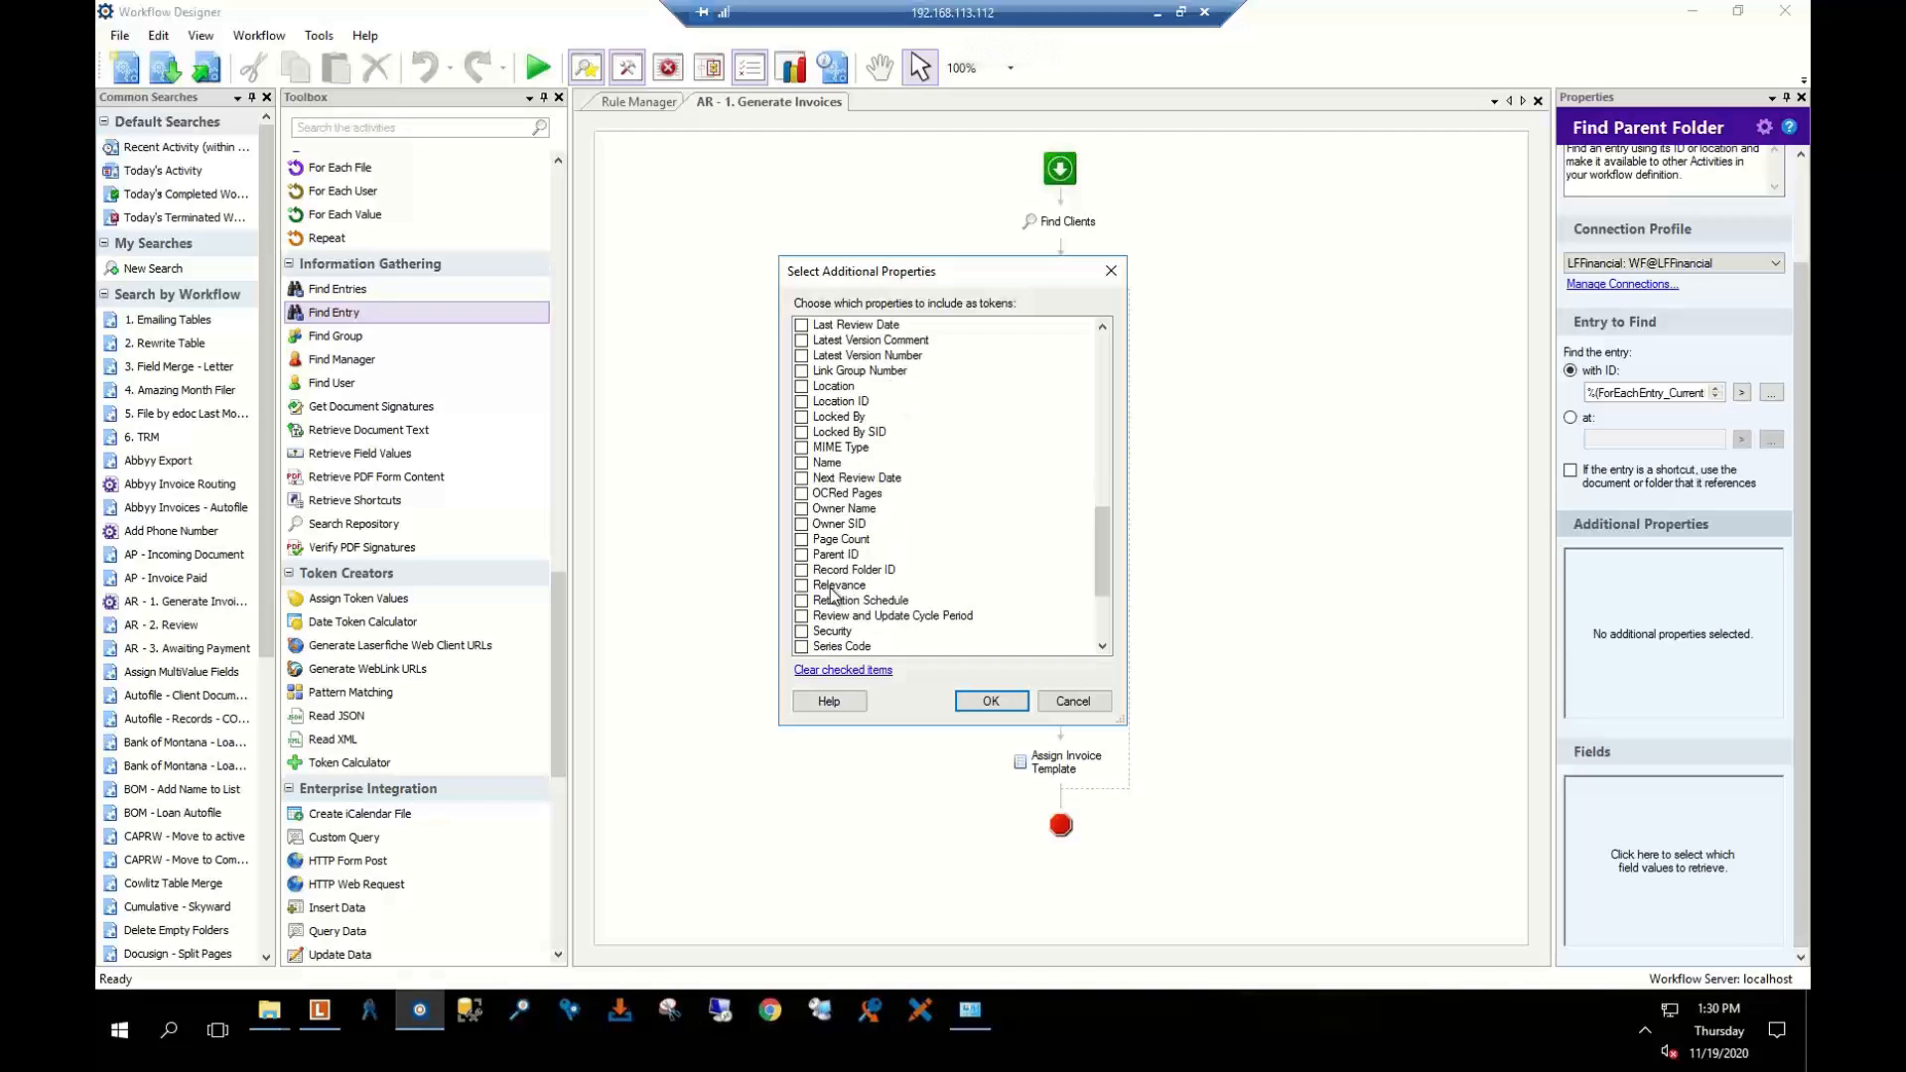
pyautogui.click(1071, 702)
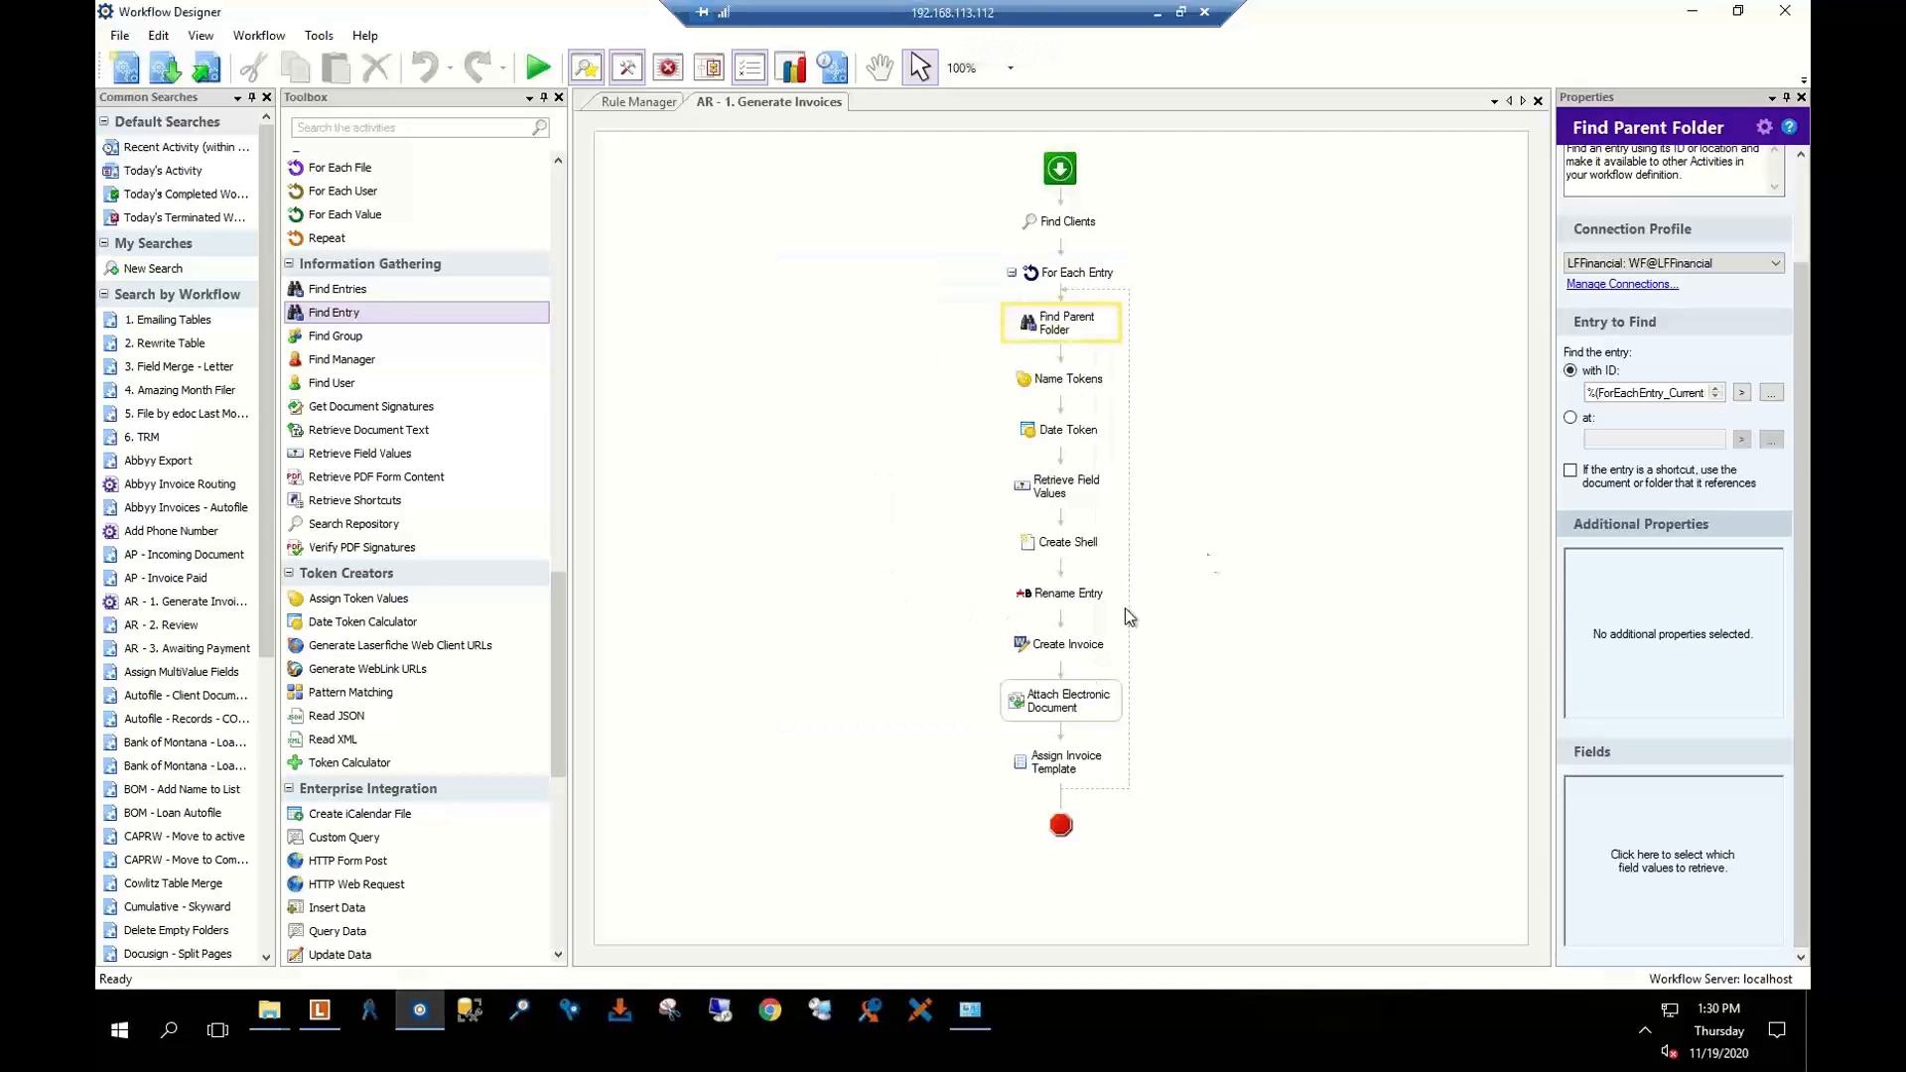
pyautogui.click(1062, 225)
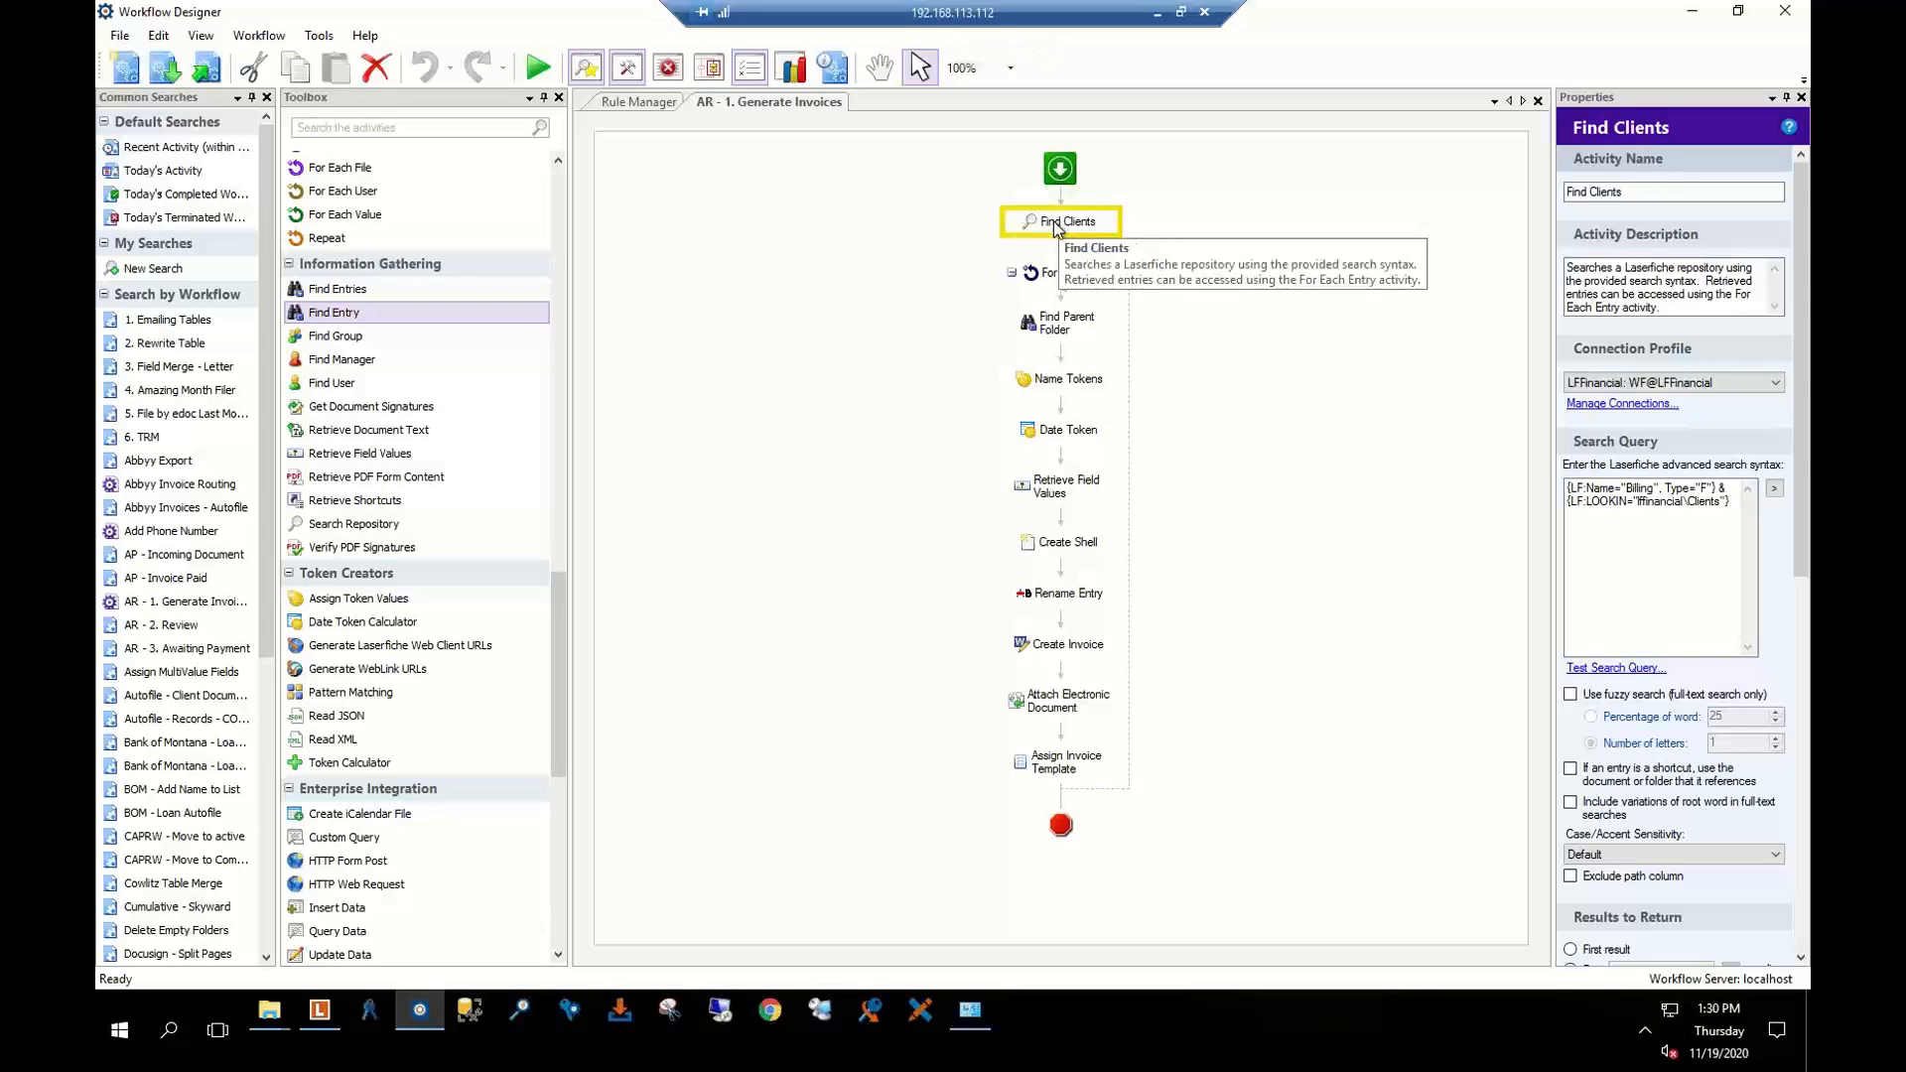
pyautogui.click(1048, 274)
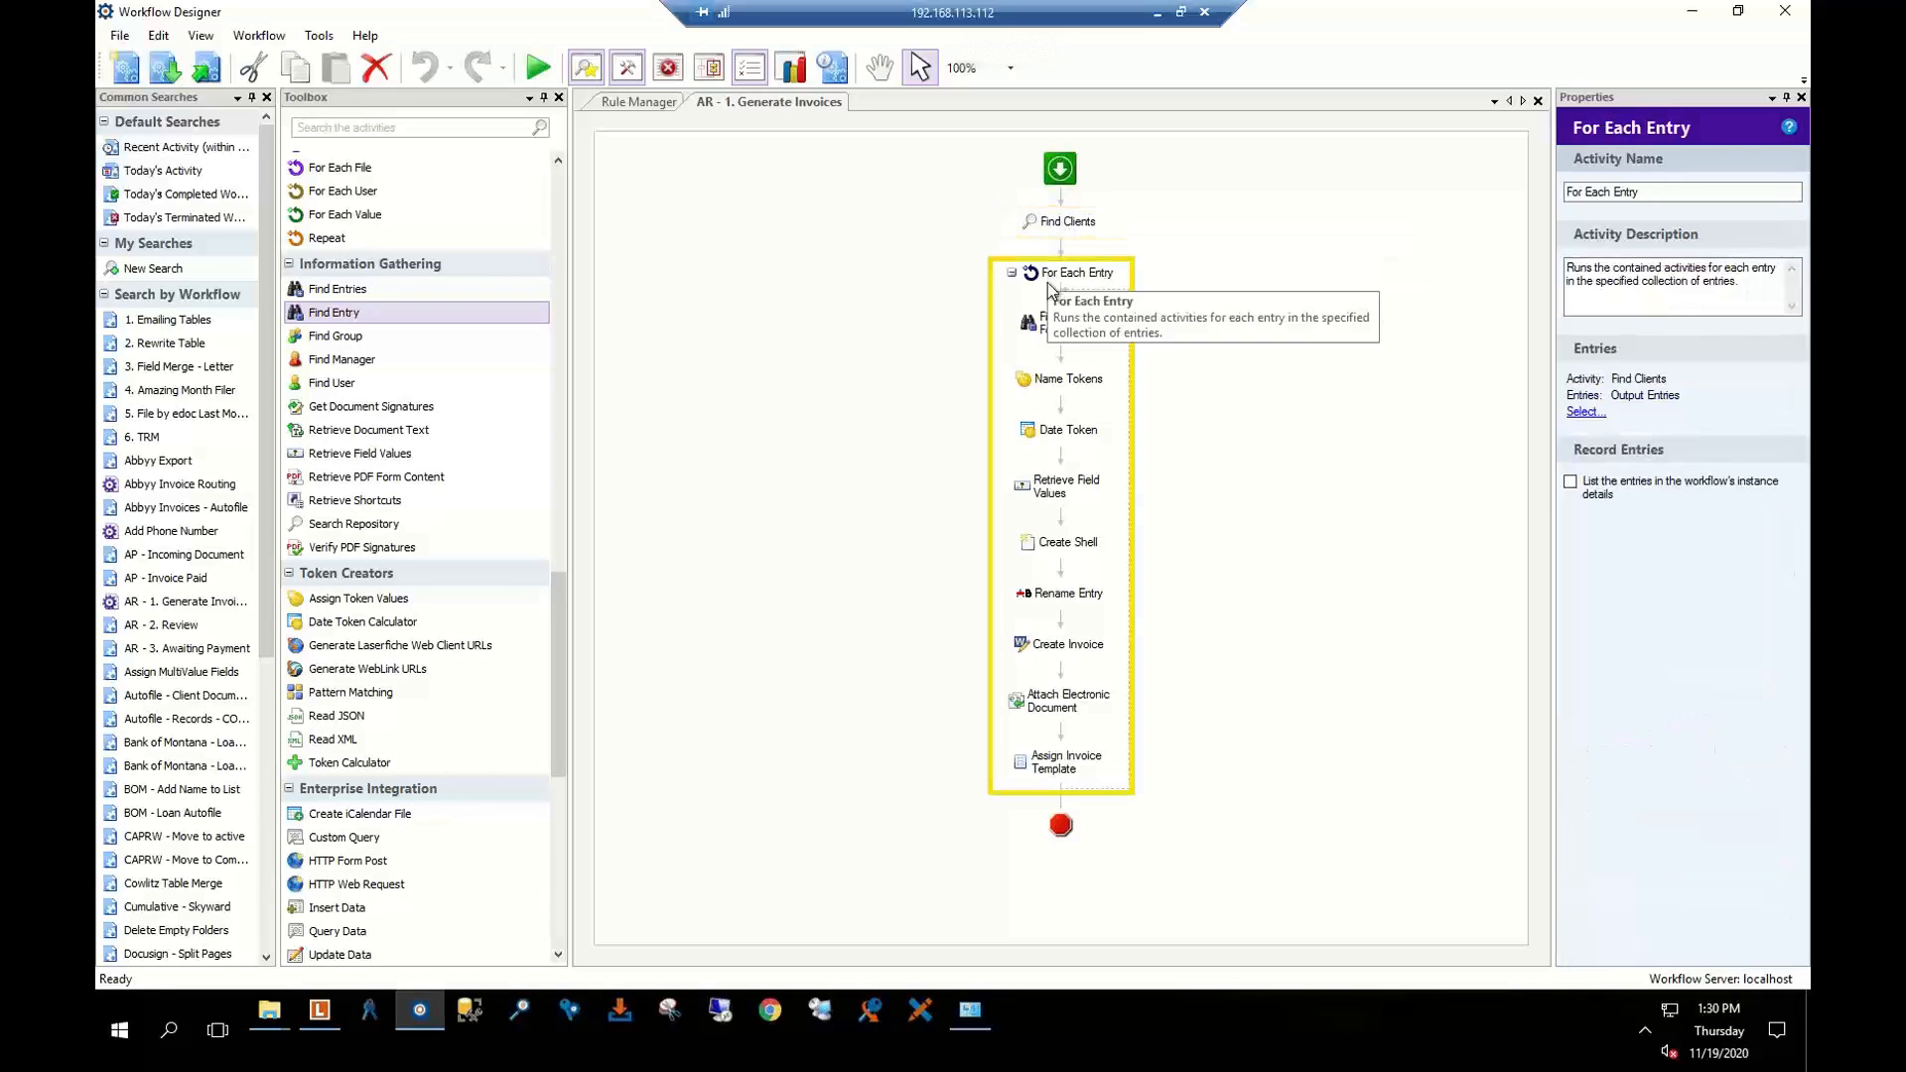
pyautogui.click(1066, 542)
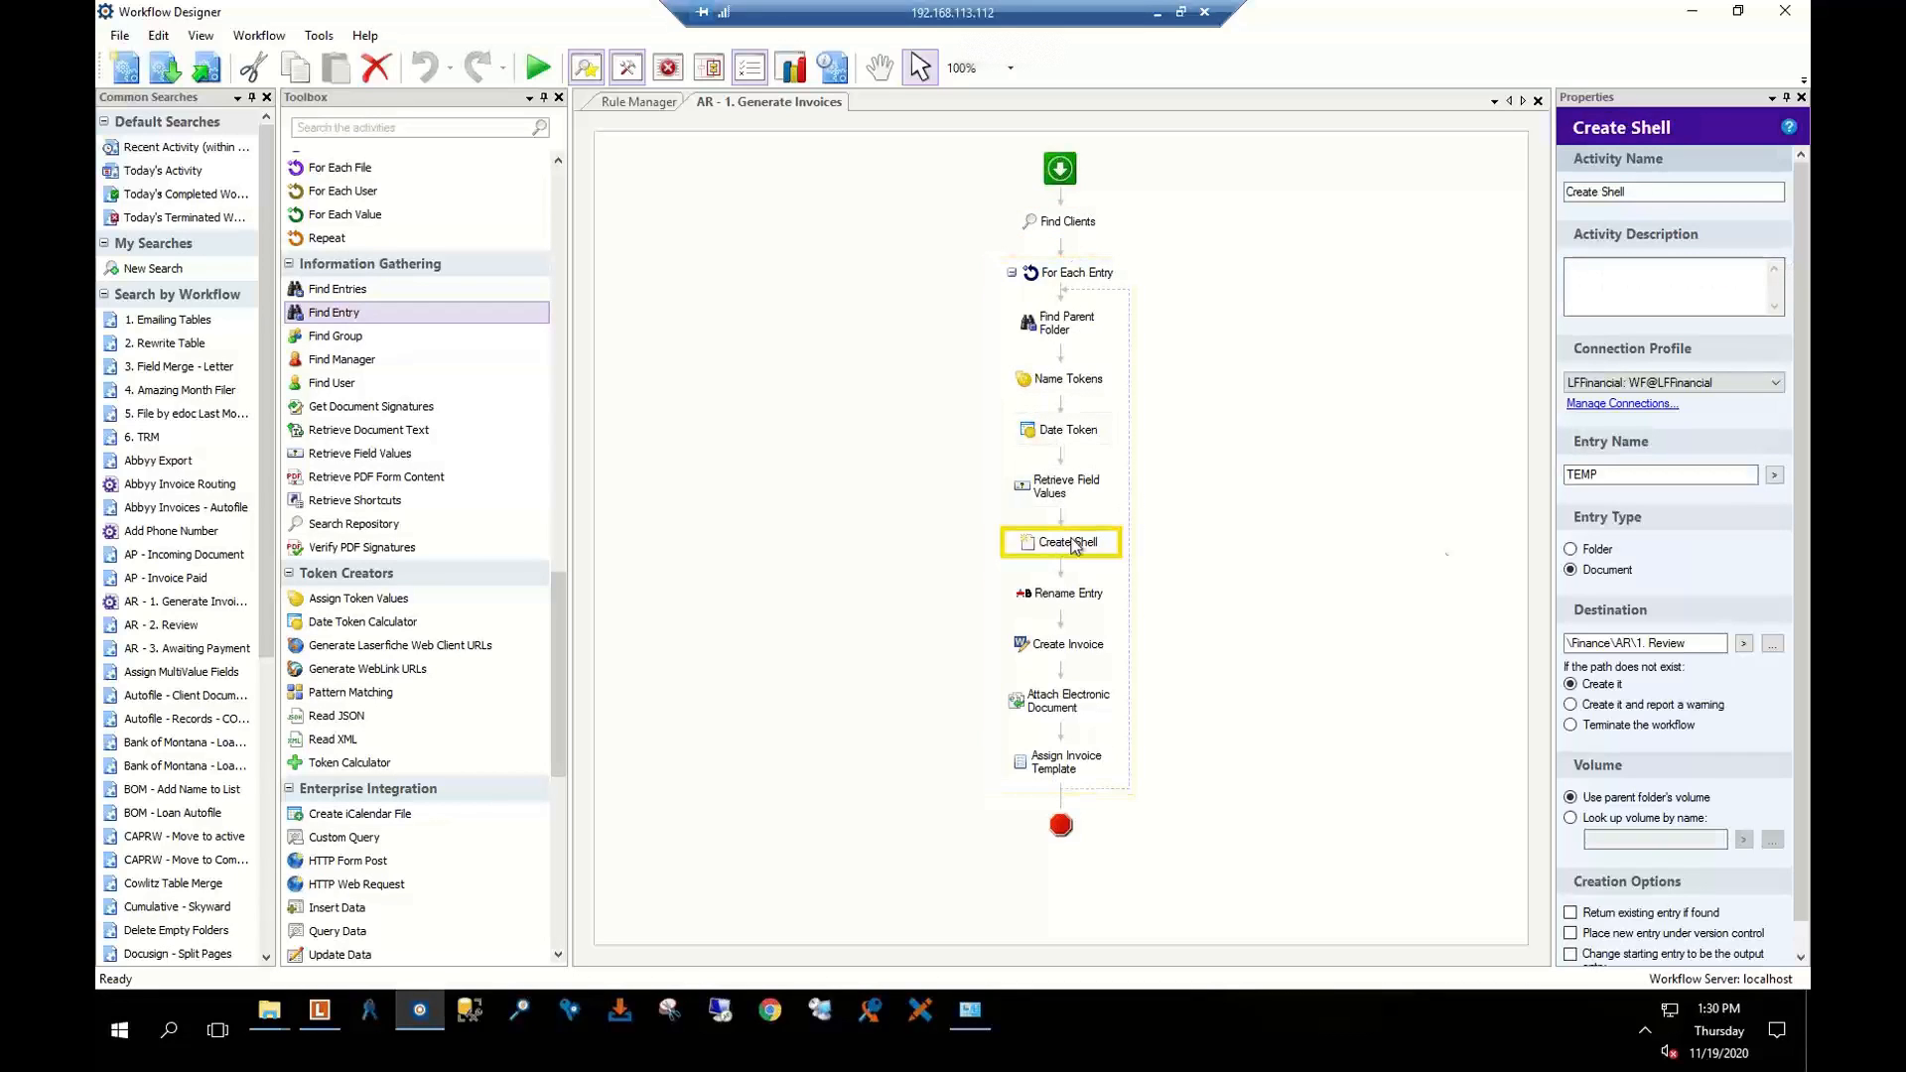
pyautogui.click(1743, 645)
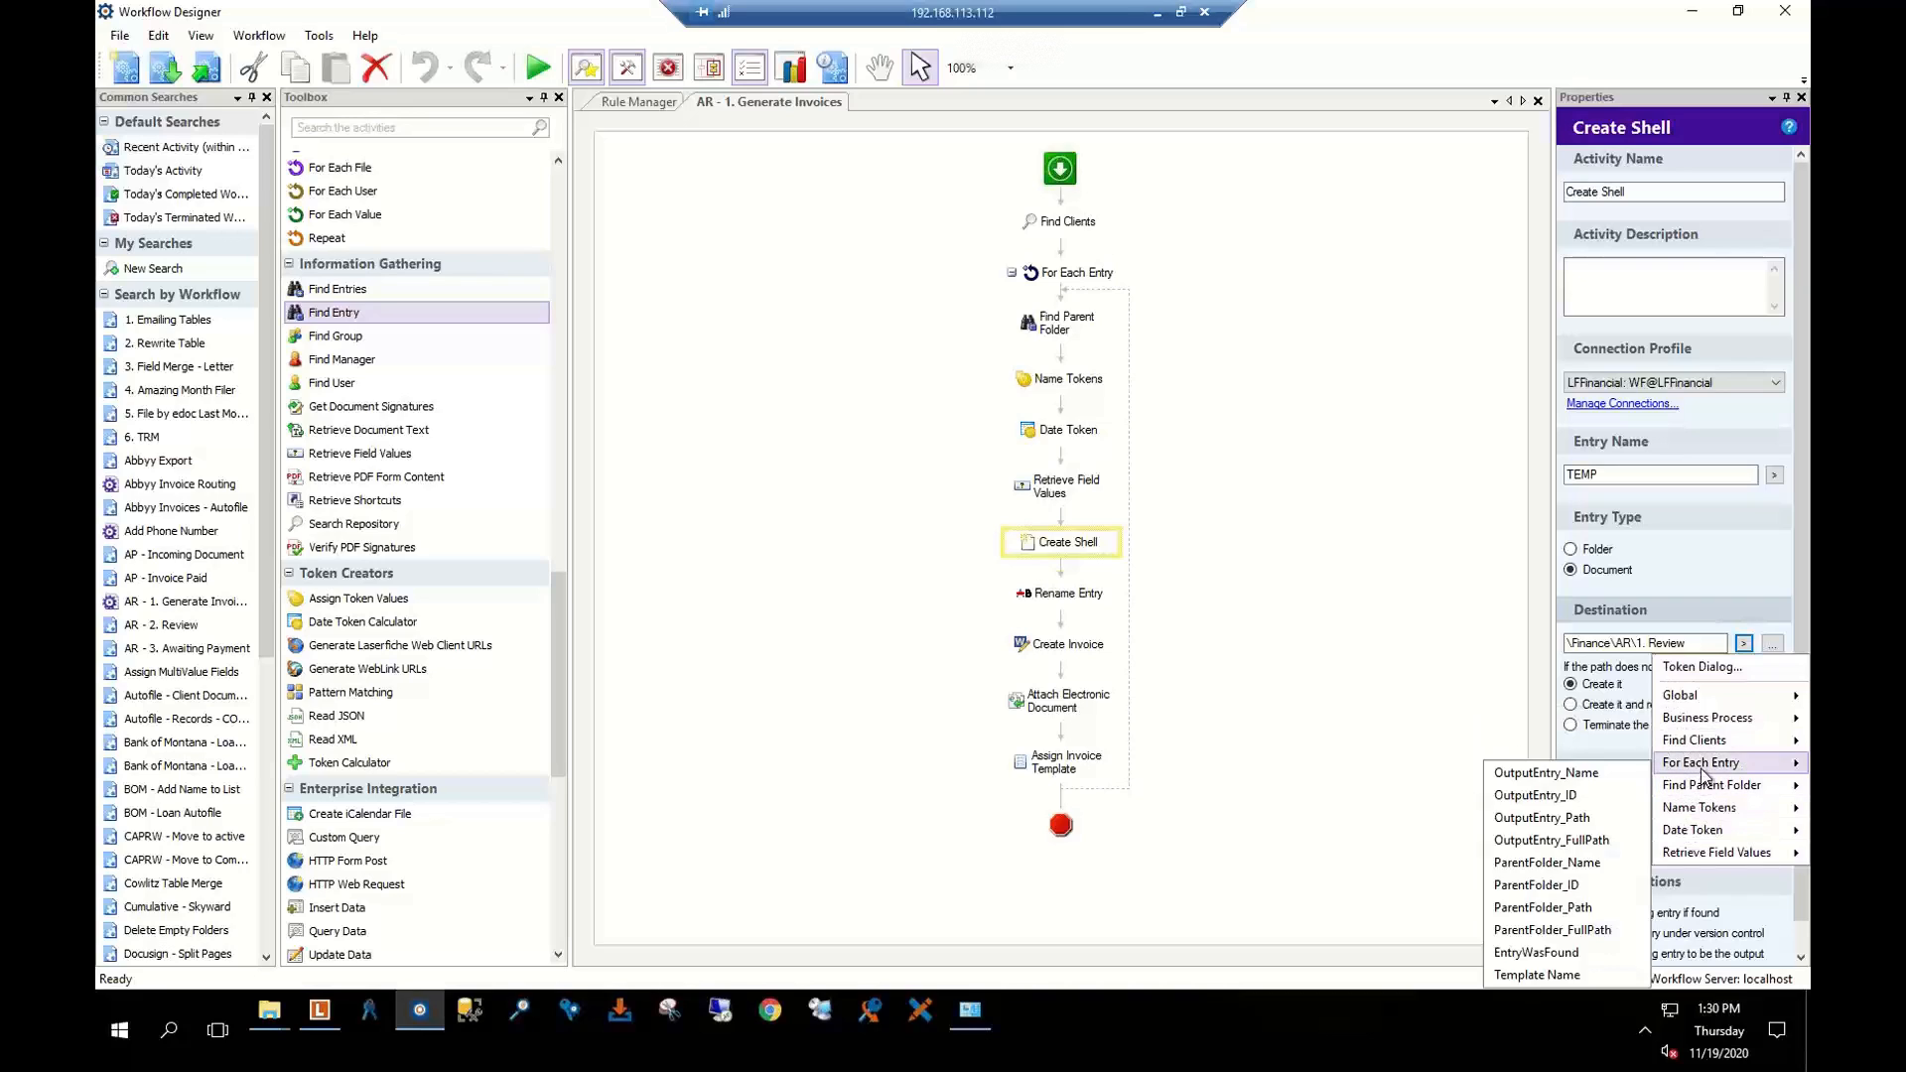
pyautogui.moveTo(1703, 772)
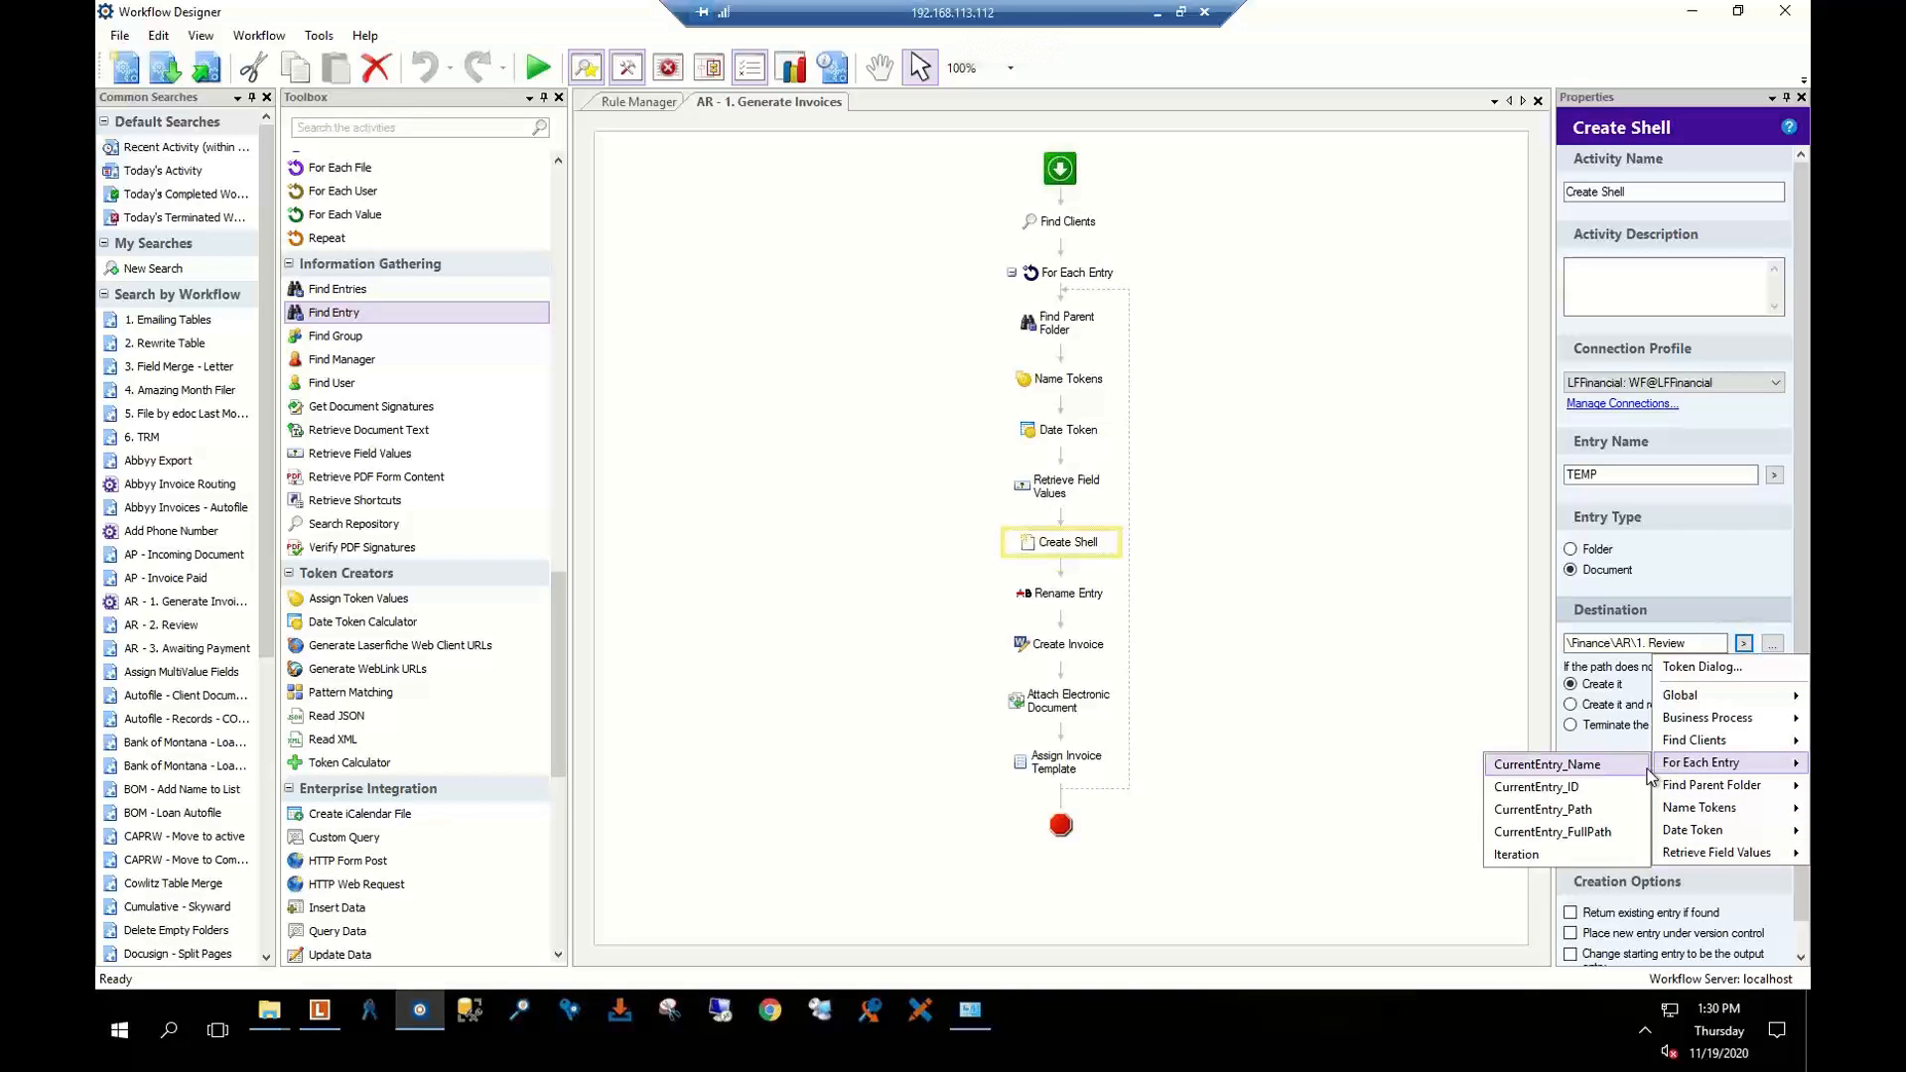
pyautogui.click(1580, 820)
pyautogui.click(1306, 523)
pyautogui.click(1052, 333)
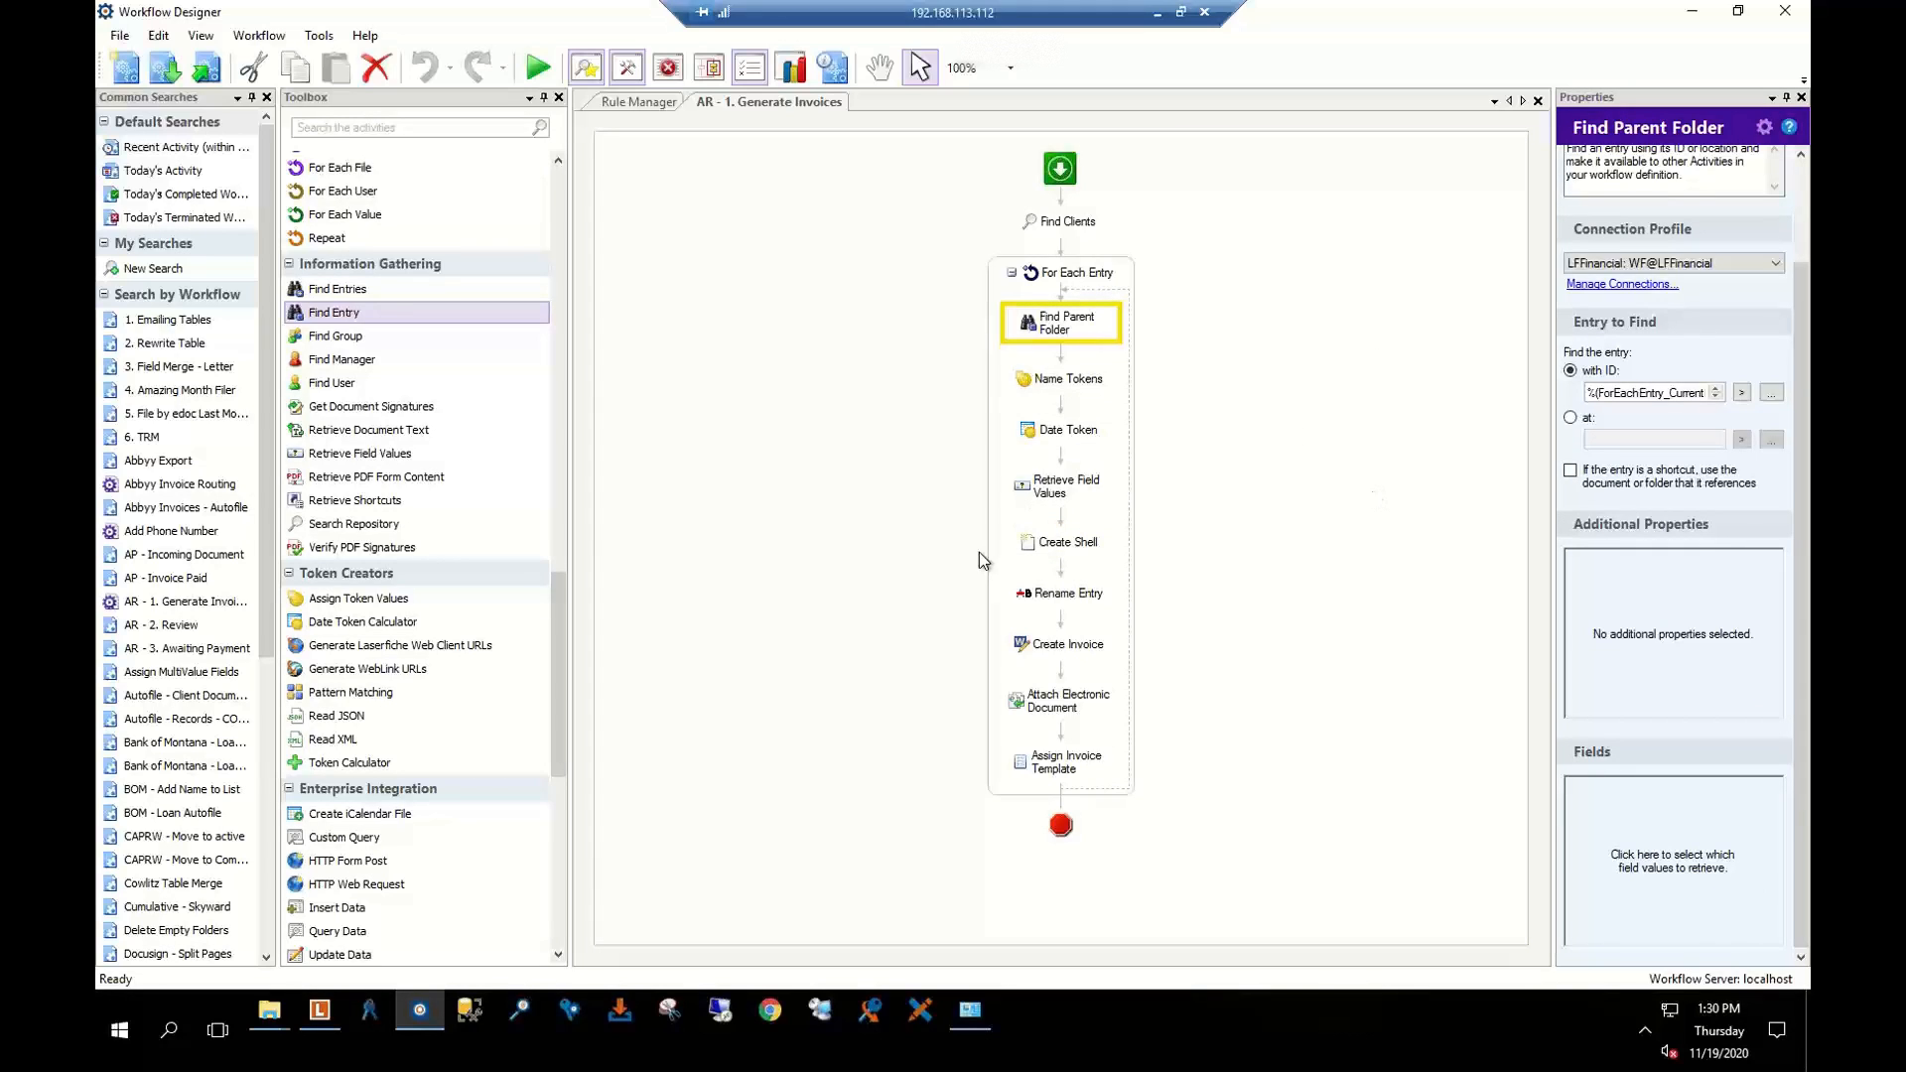
pyautogui.click(1071, 548)
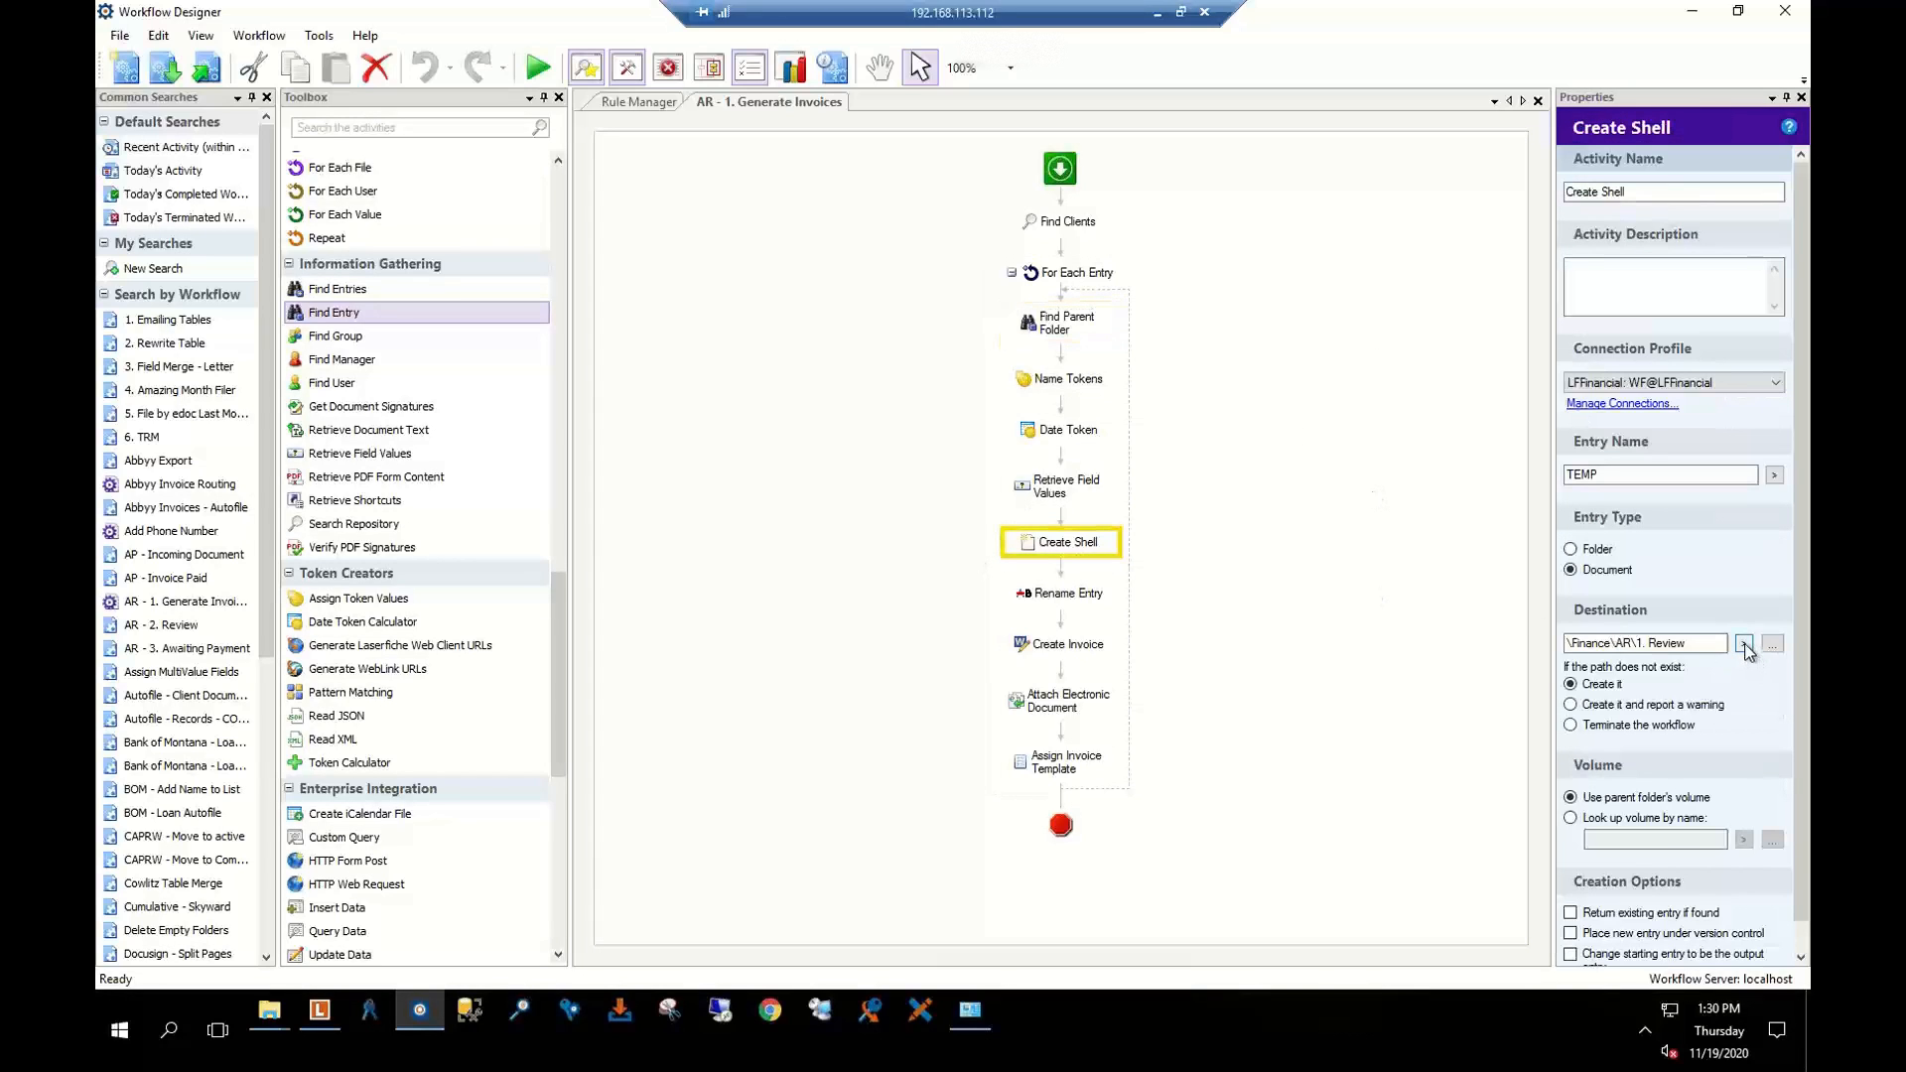
pyautogui.click(1744, 643)
pyautogui.moveTo(1712, 812)
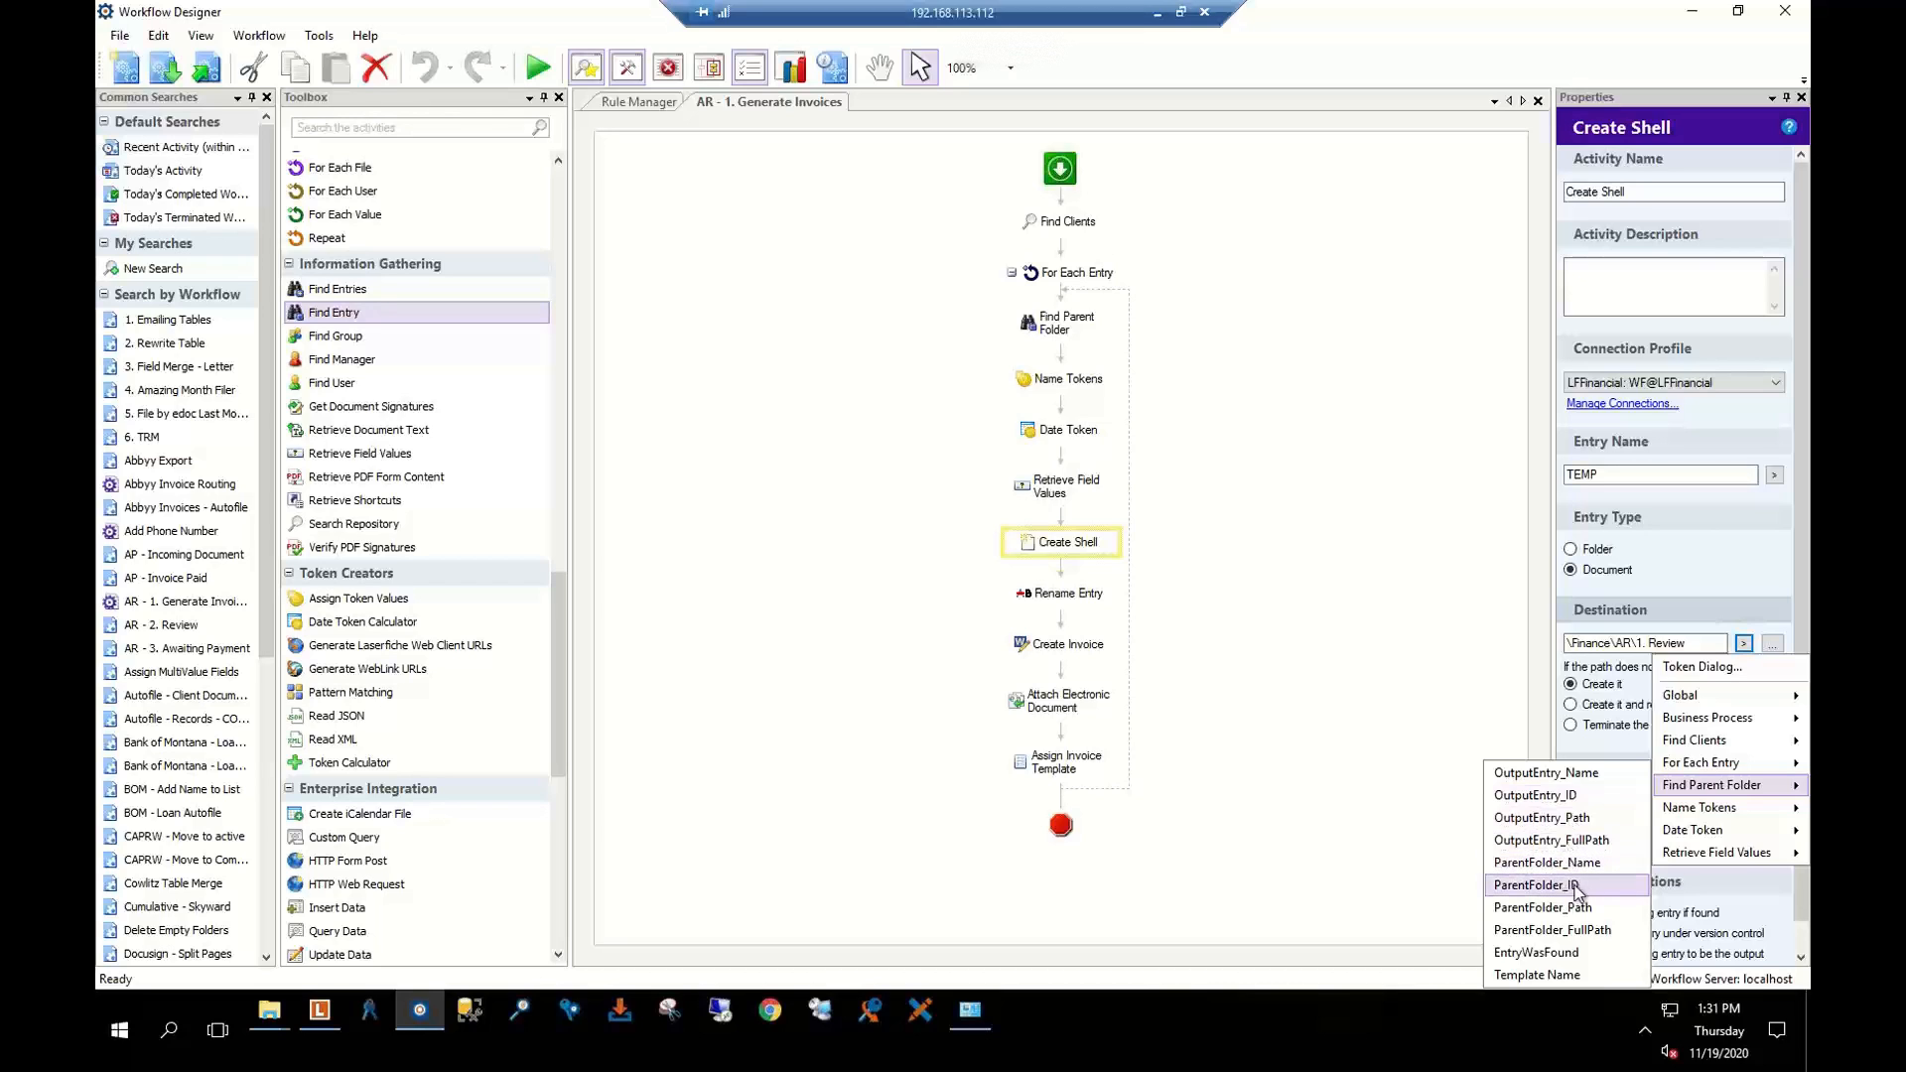
pyautogui.click(1320, 544)
# Show the Name Tokens step and glance at the First Name token definition
pyautogui.click(1069, 335)
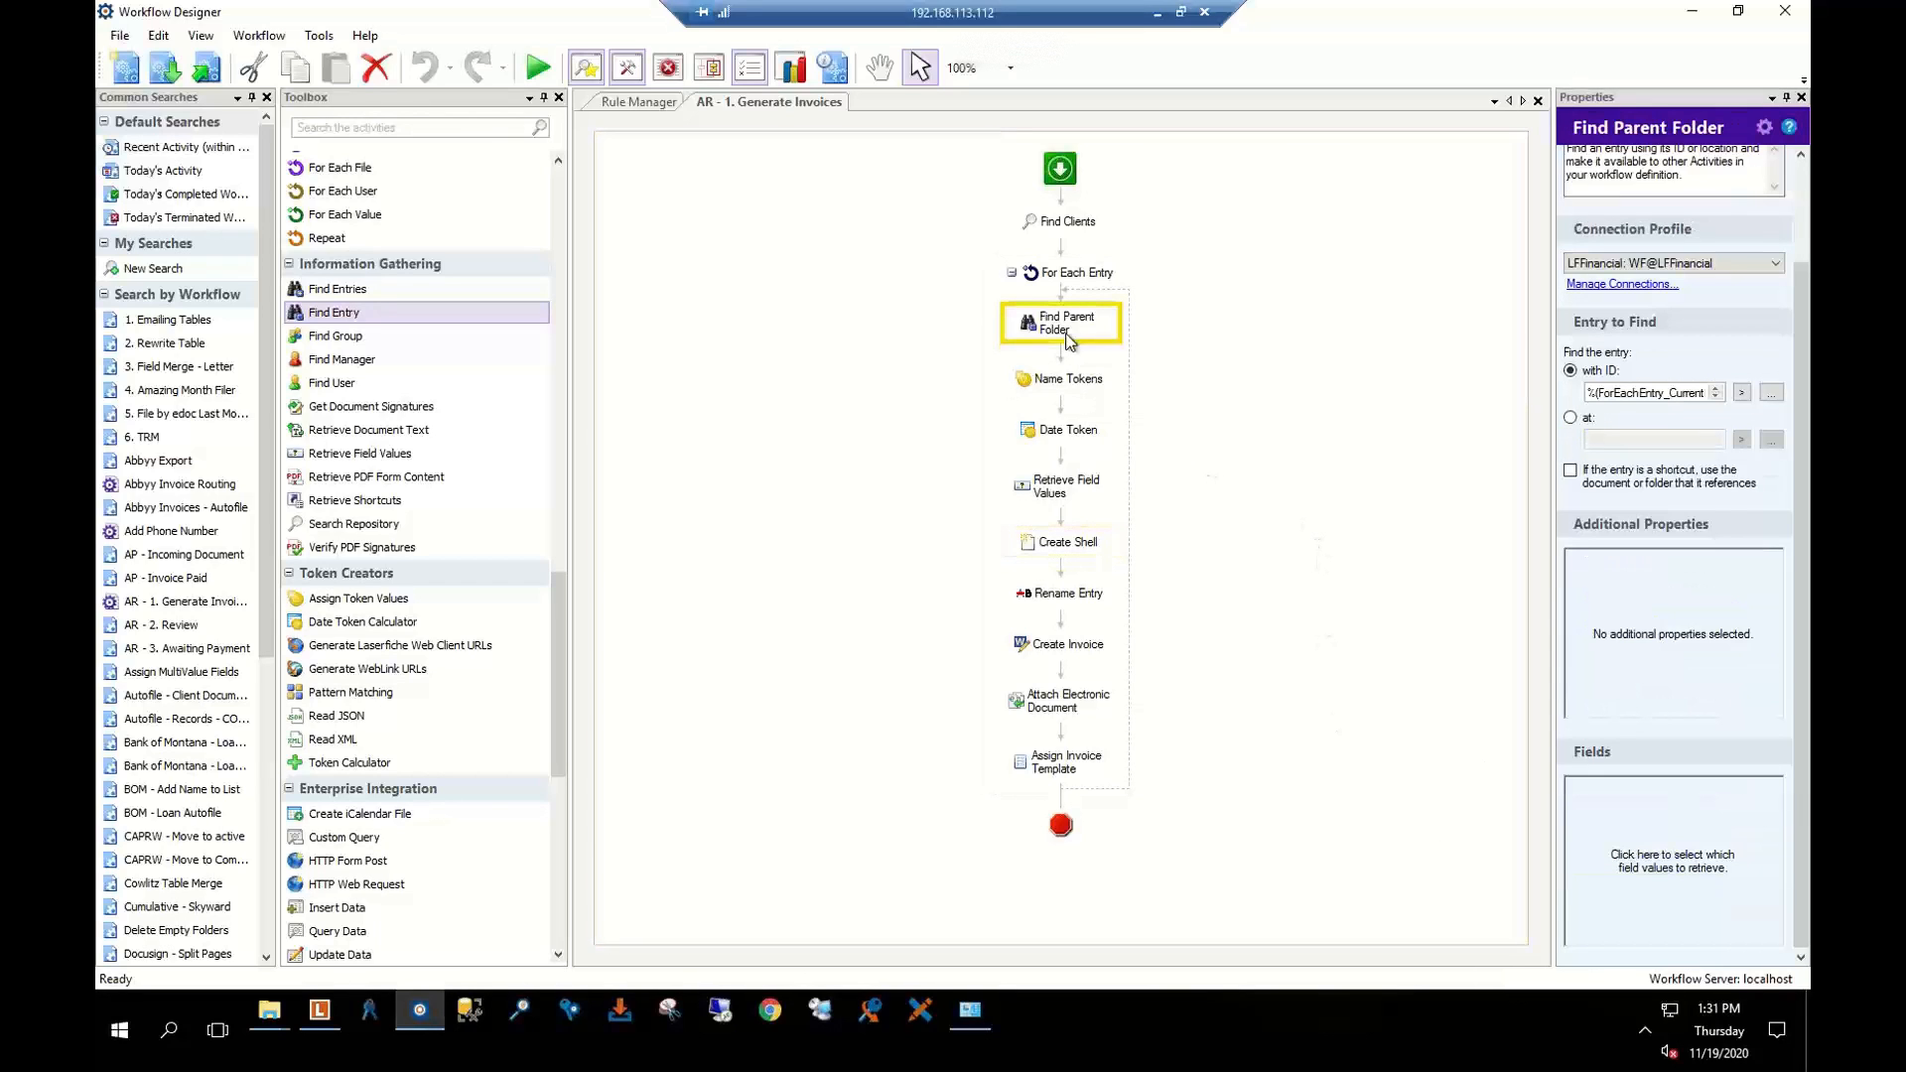
pyautogui.click(1042, 391)
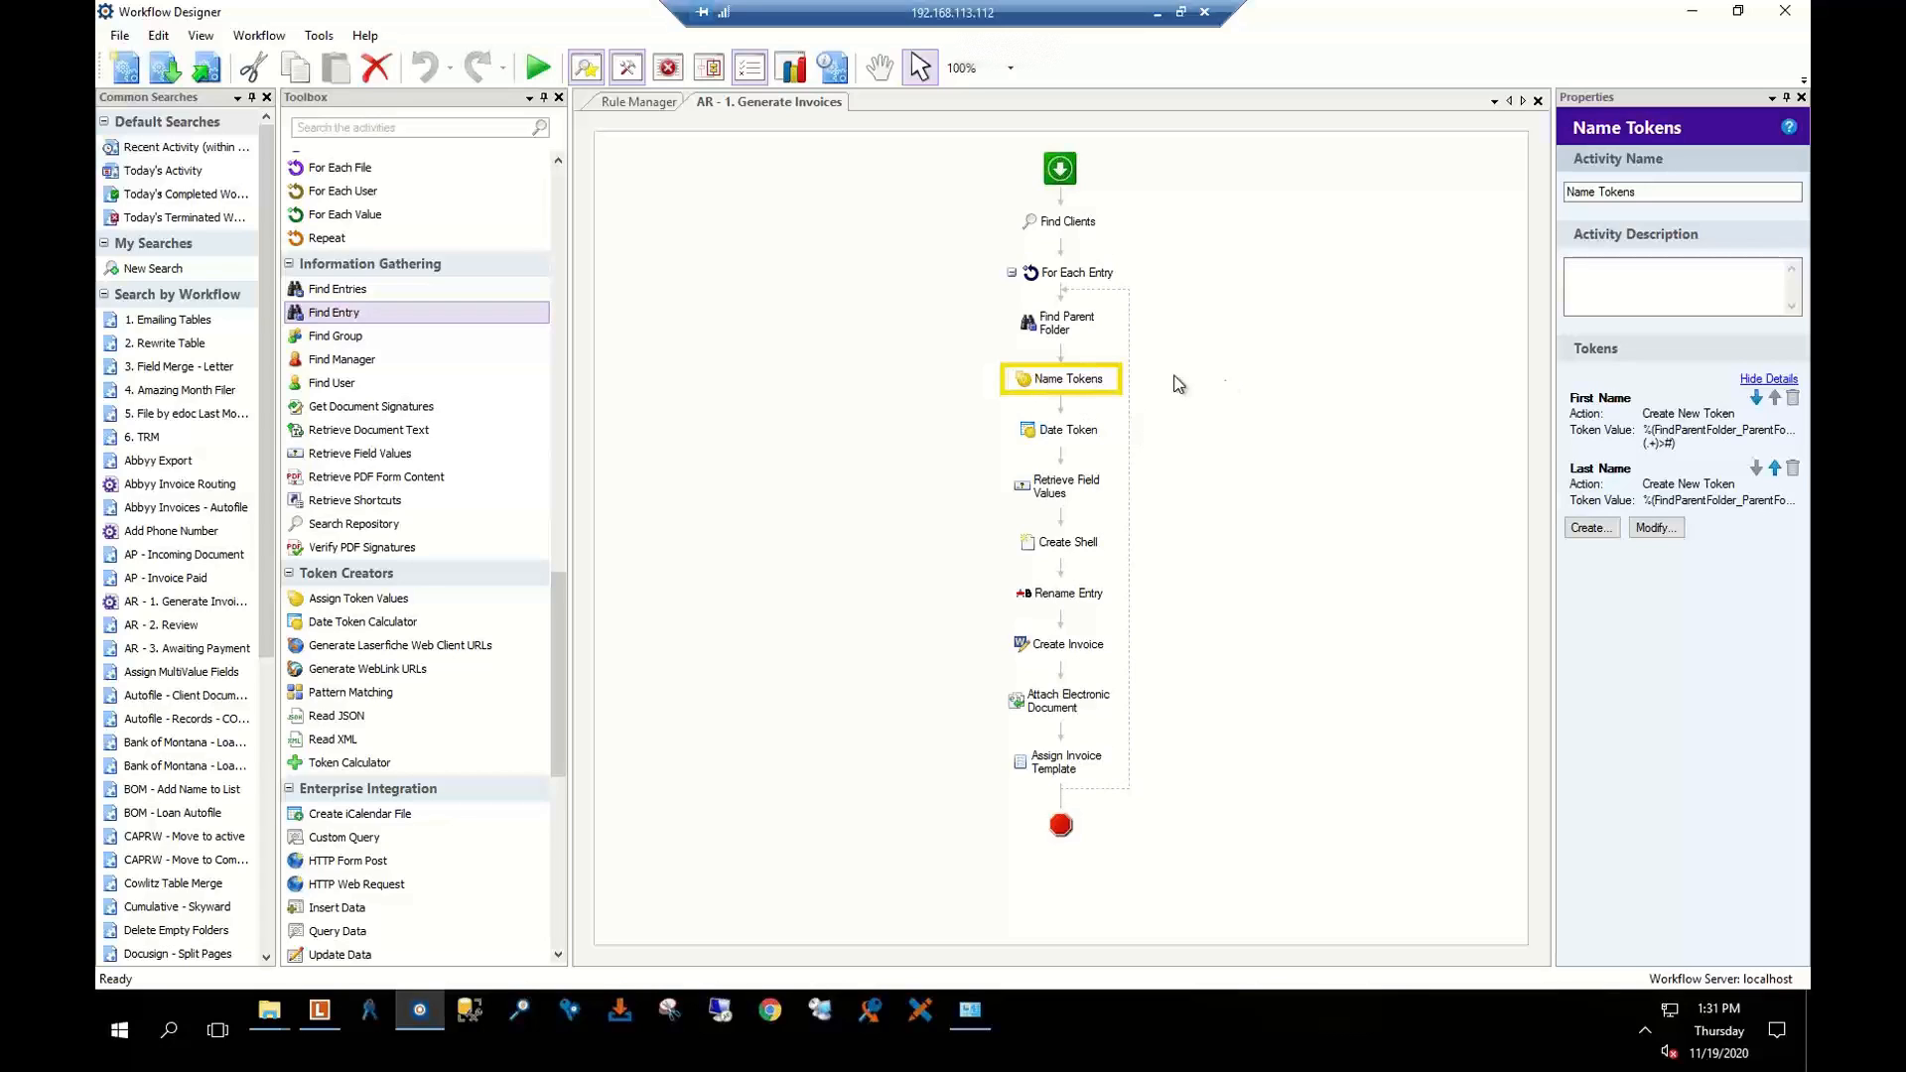
pyautogui.doubleClick(1700, 443)
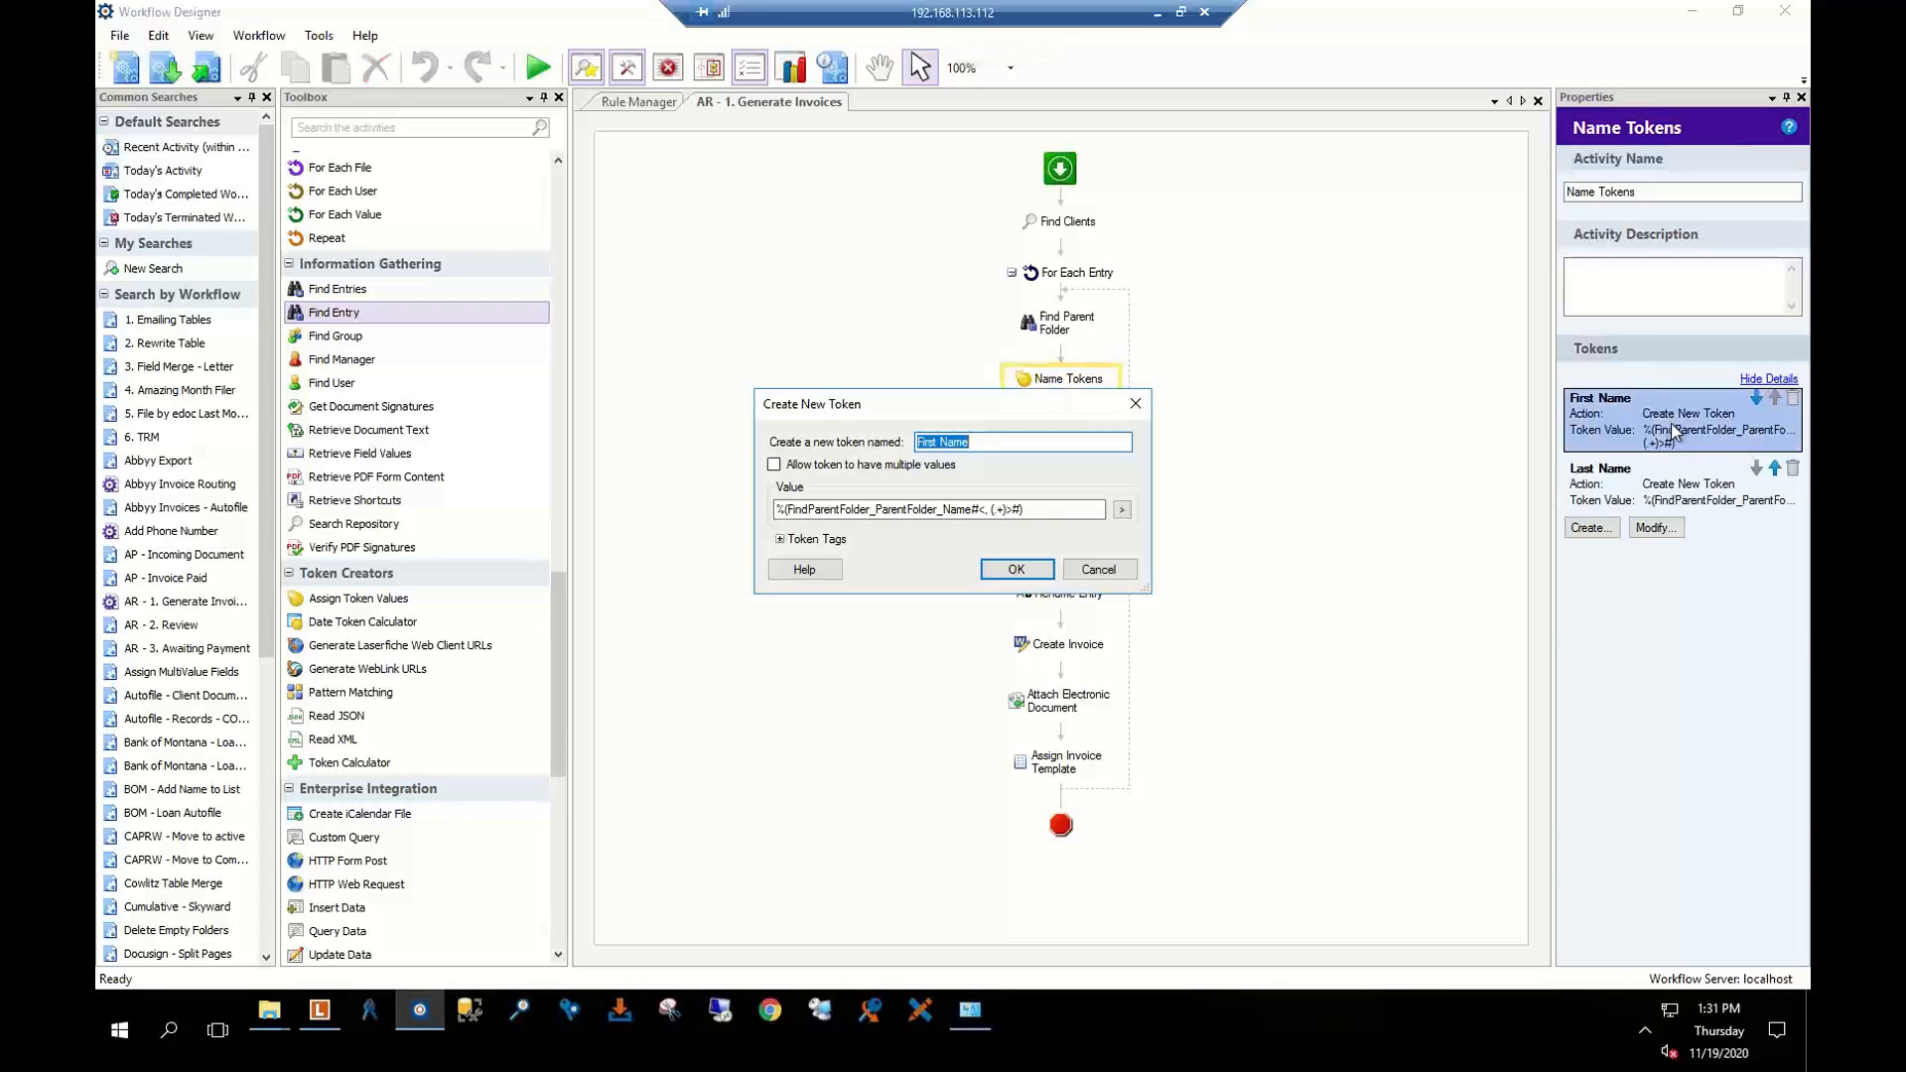
pyautogui.click(1098, 568)
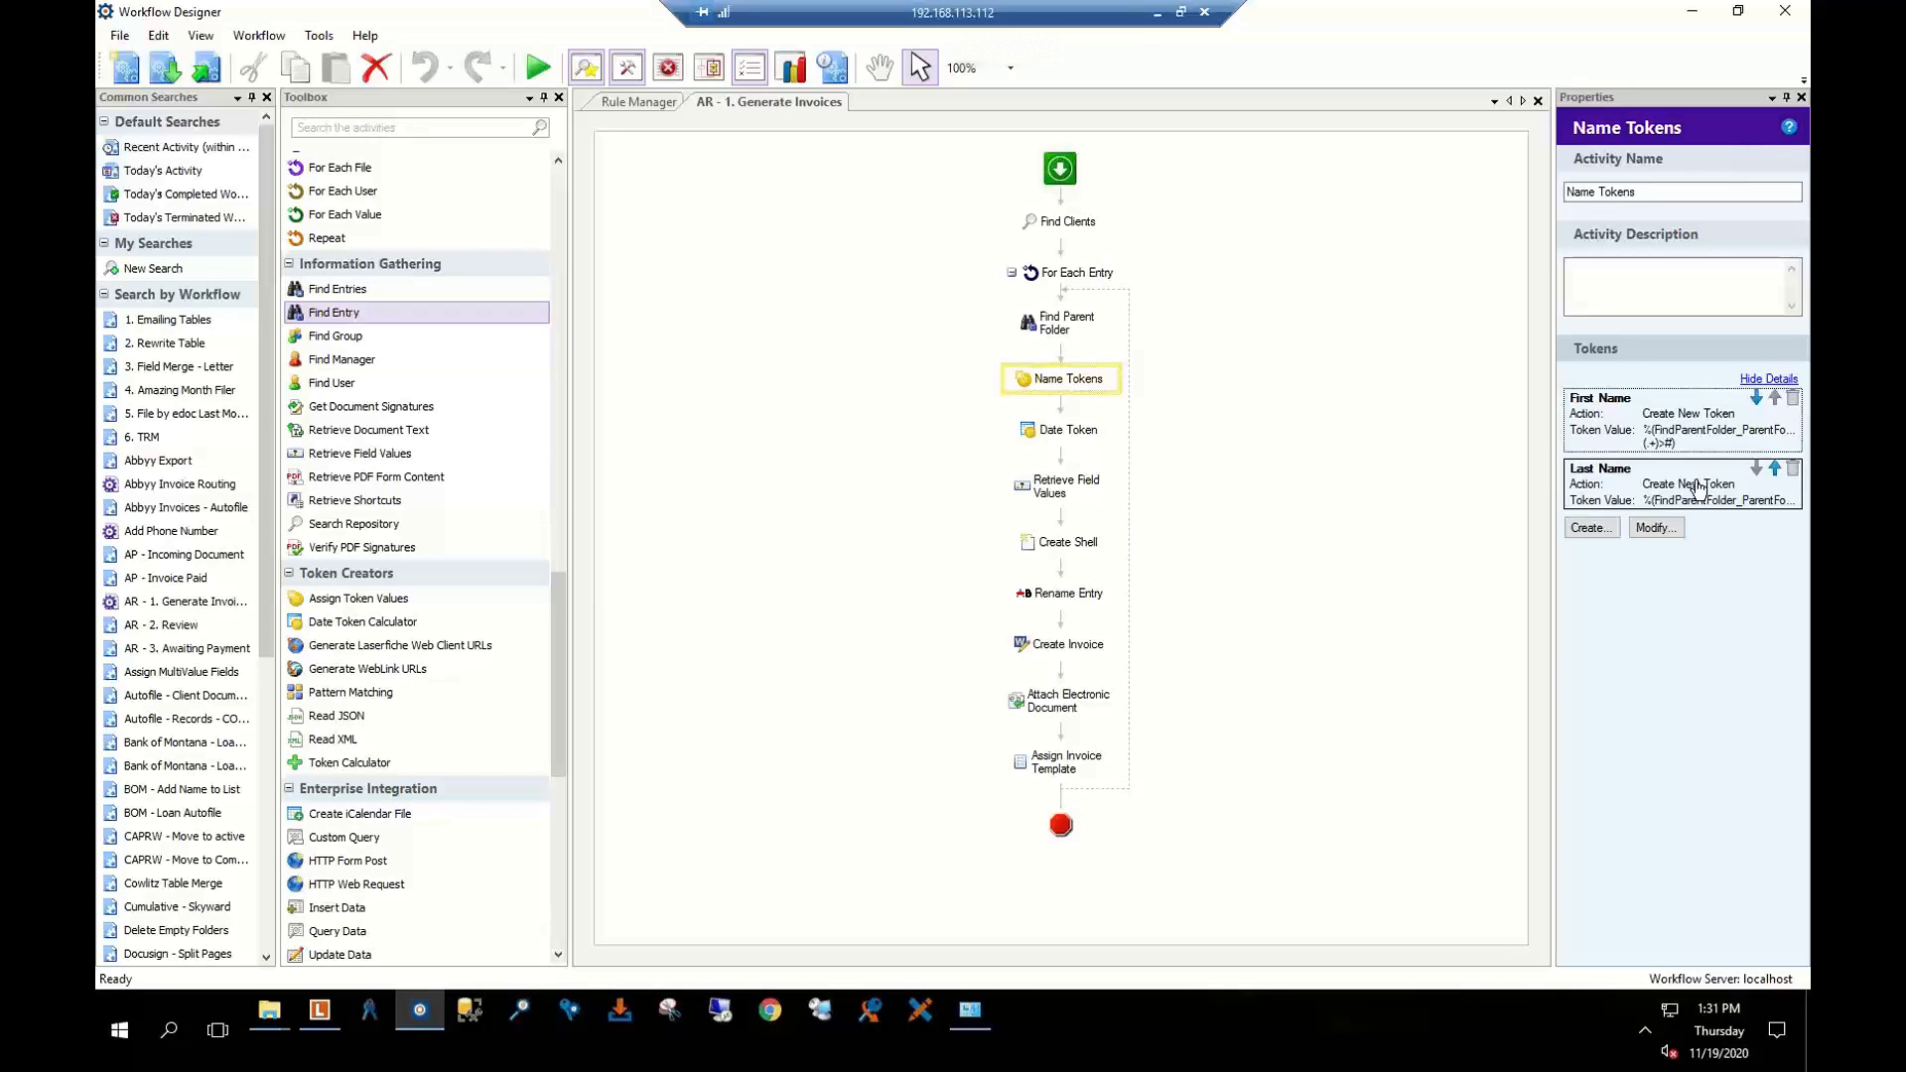
# Test First Name's ParentFolder_Name token regex with the sample value 'Krak'
pyautogui.doubleClick(1641, 421)
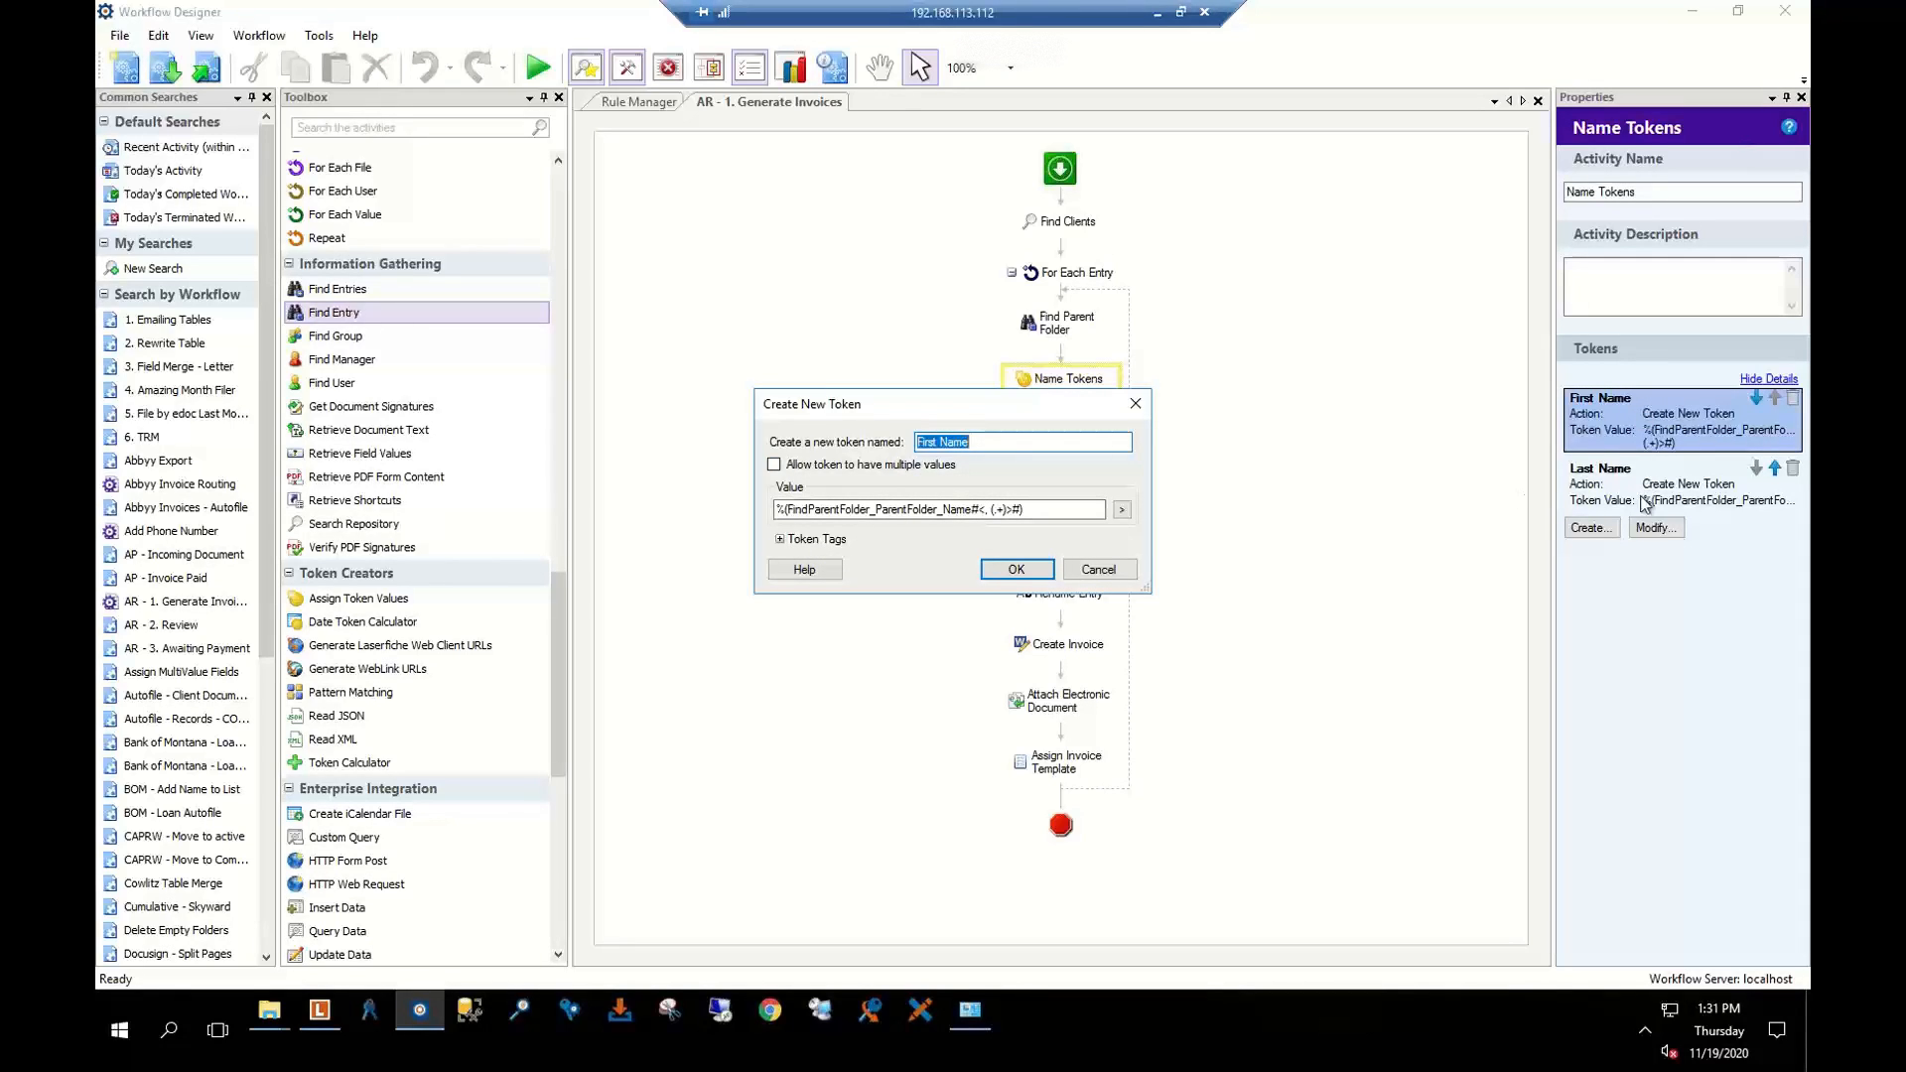
pyautogui.click(1122, 509)
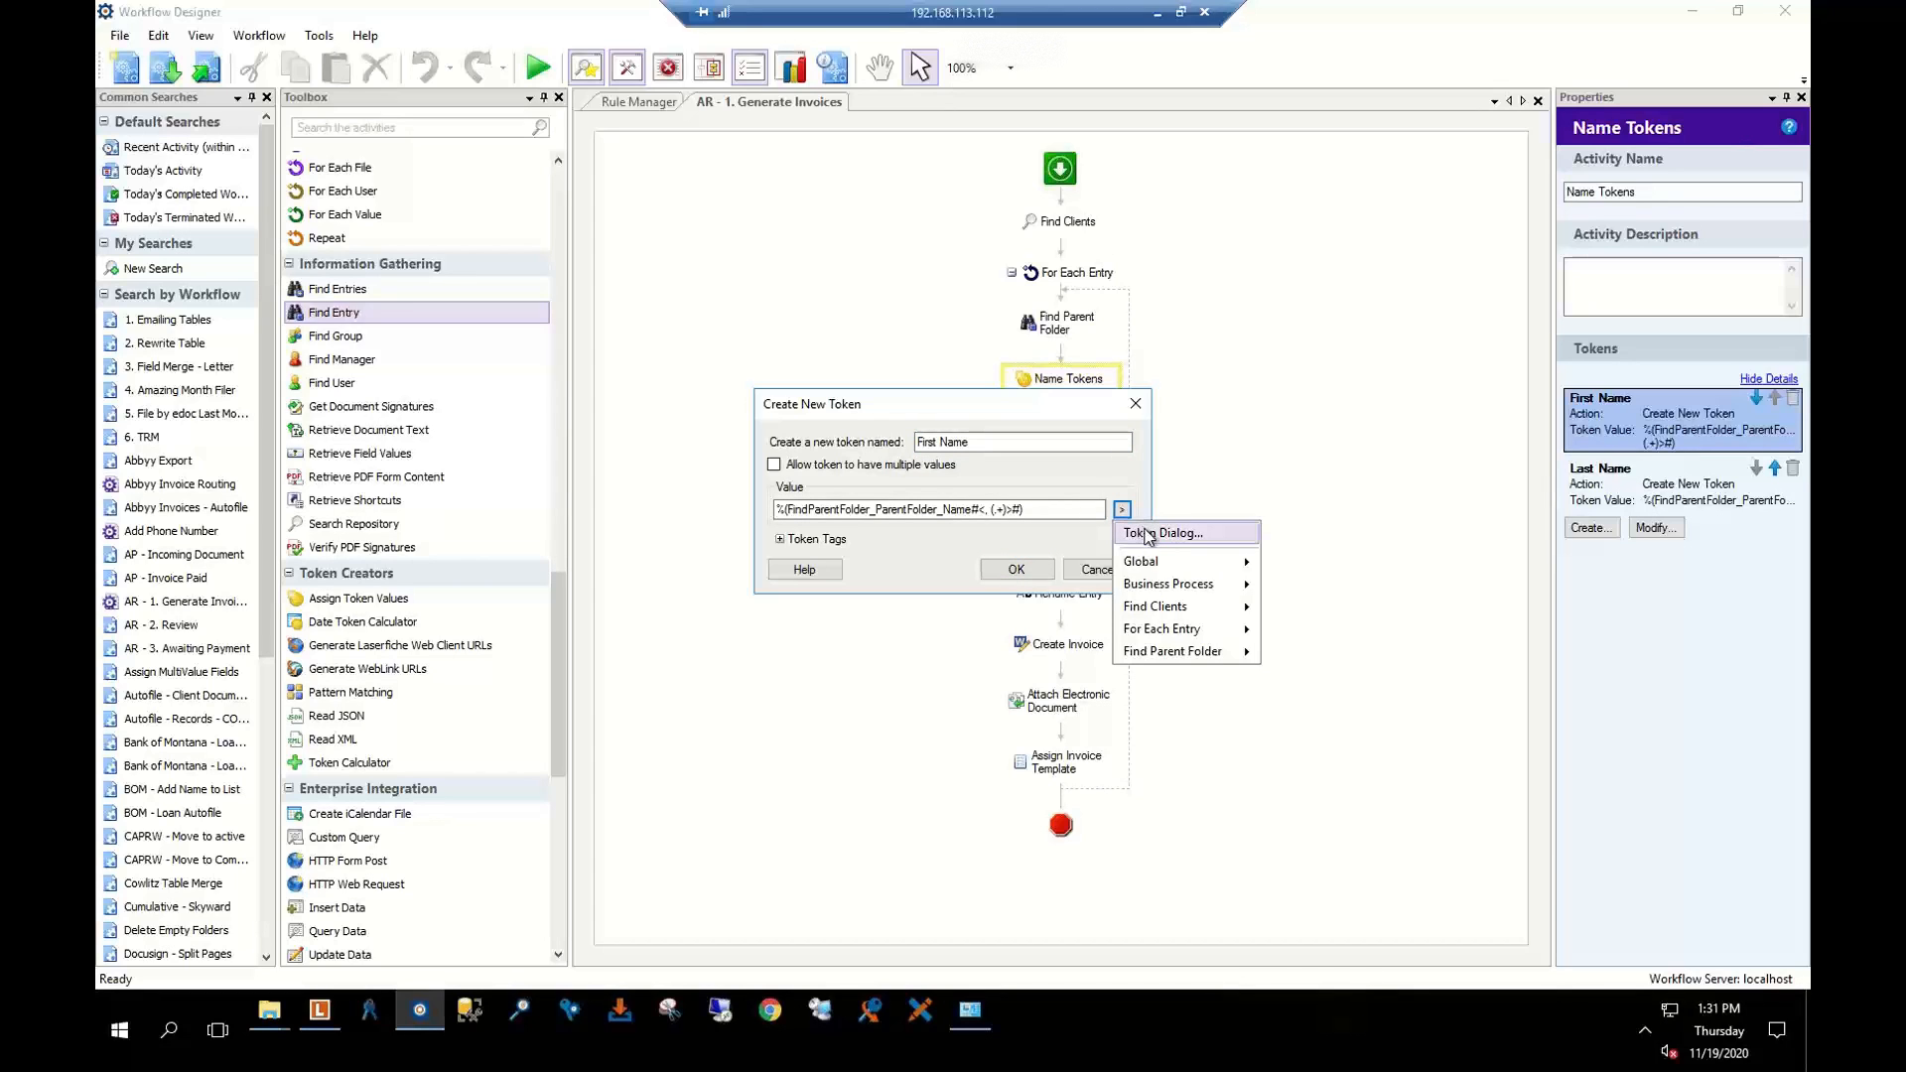
pyautogui.click(1147, 535)
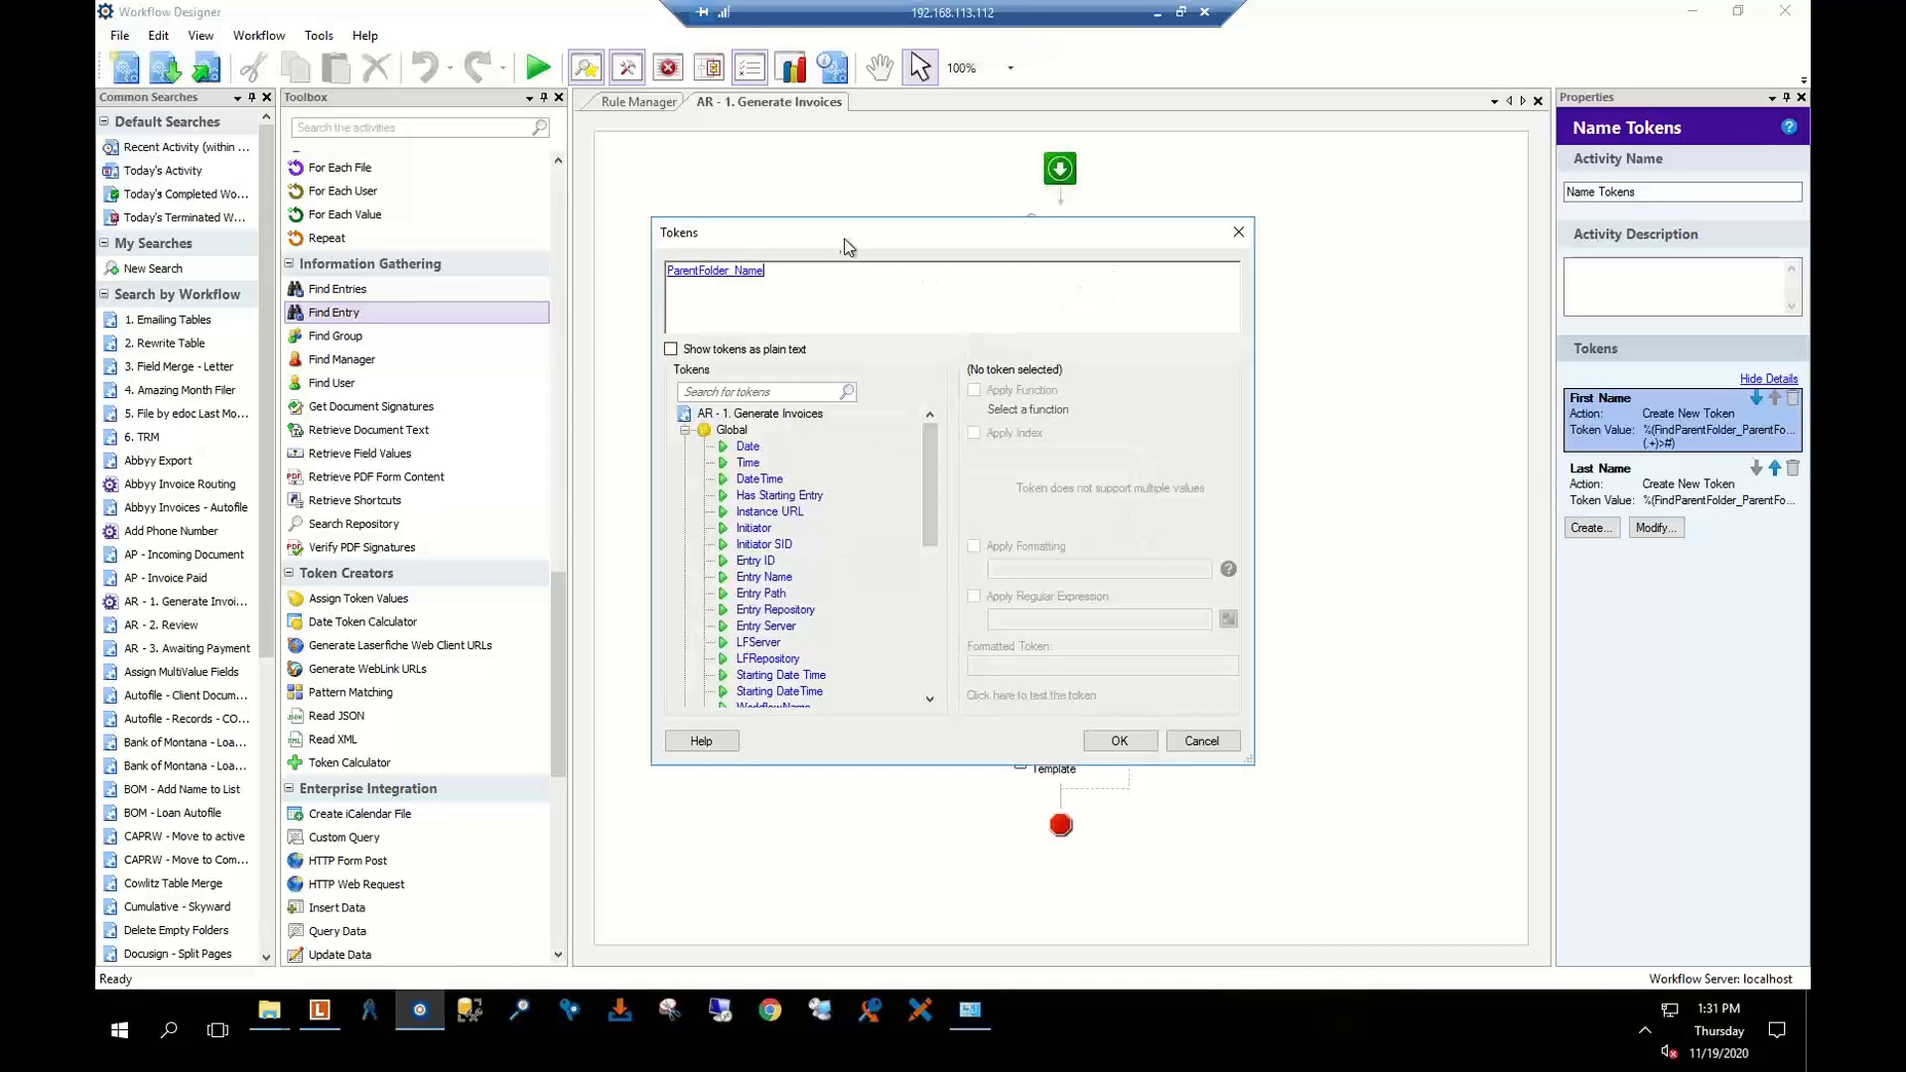
pyautogui.moveTo(845, 245); pyautogui.dragTo(999, 235)
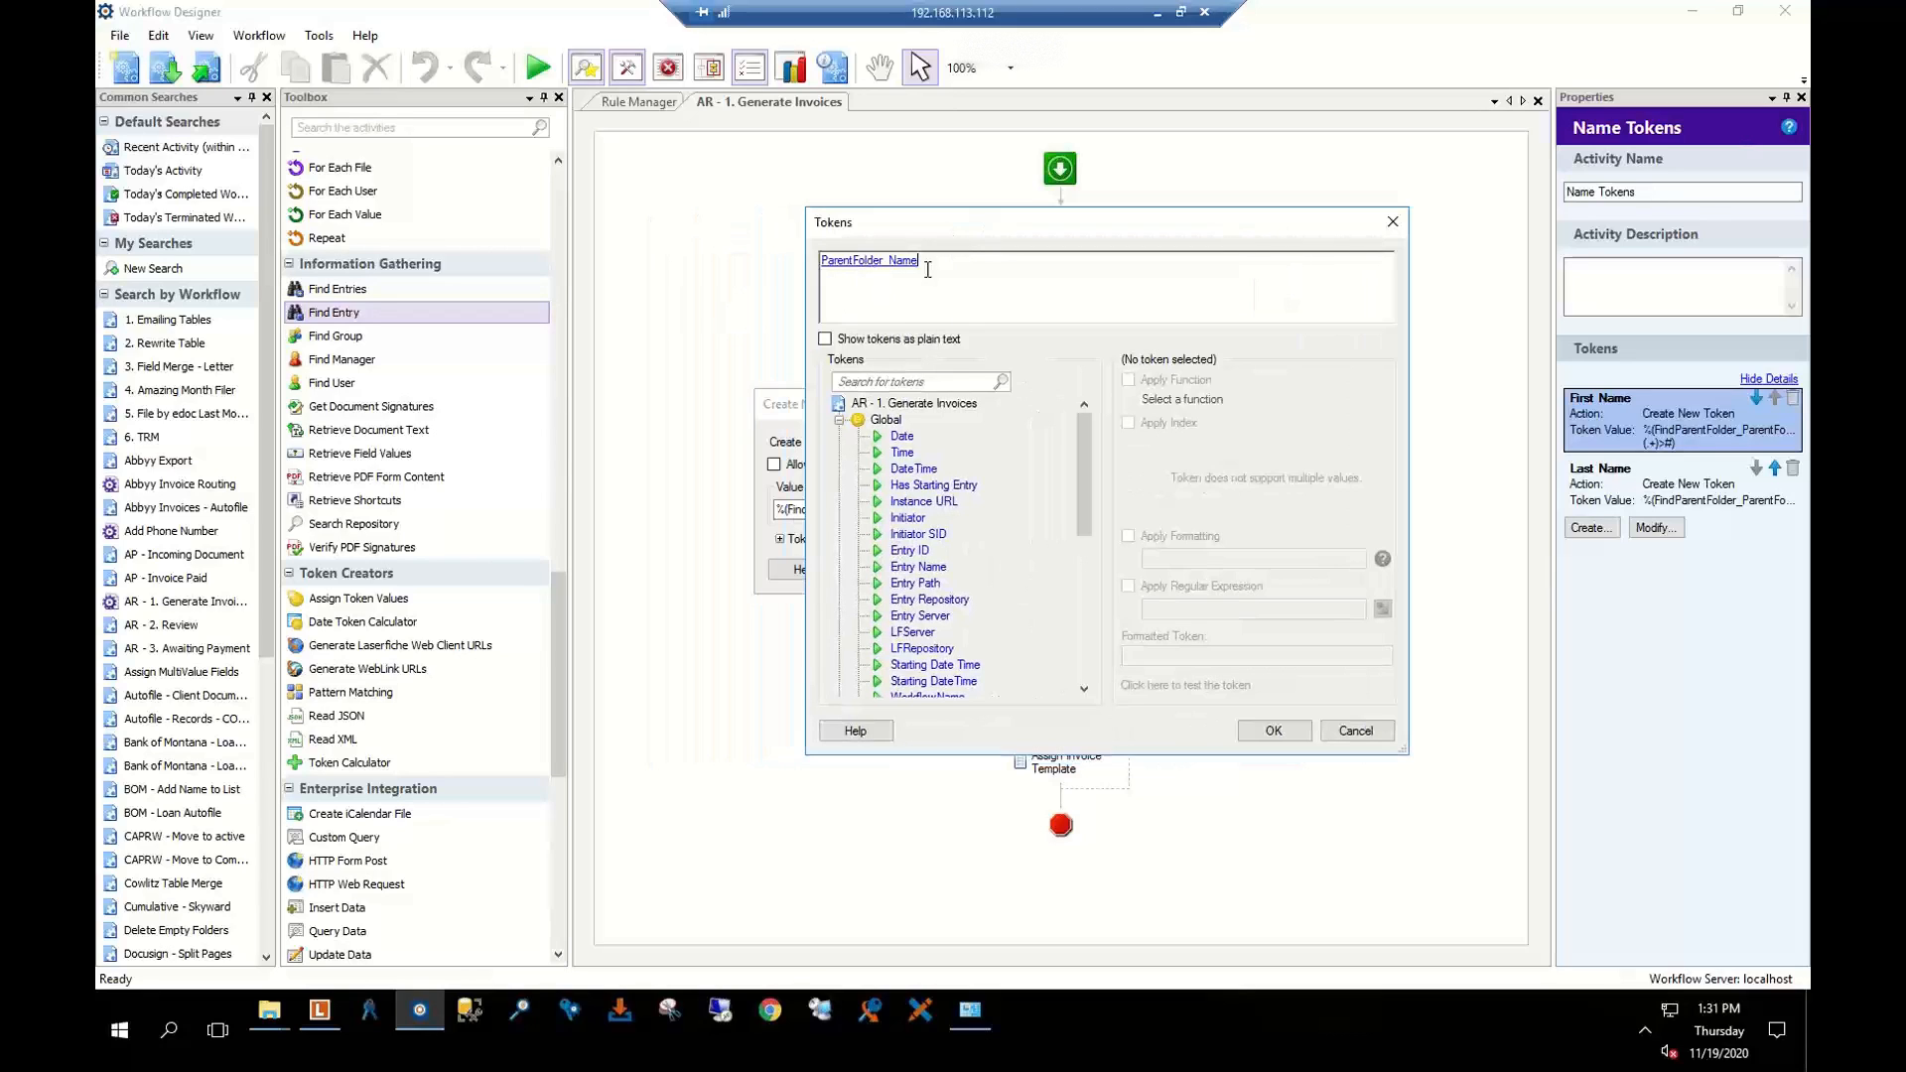
pyautogui.click(869, 266)
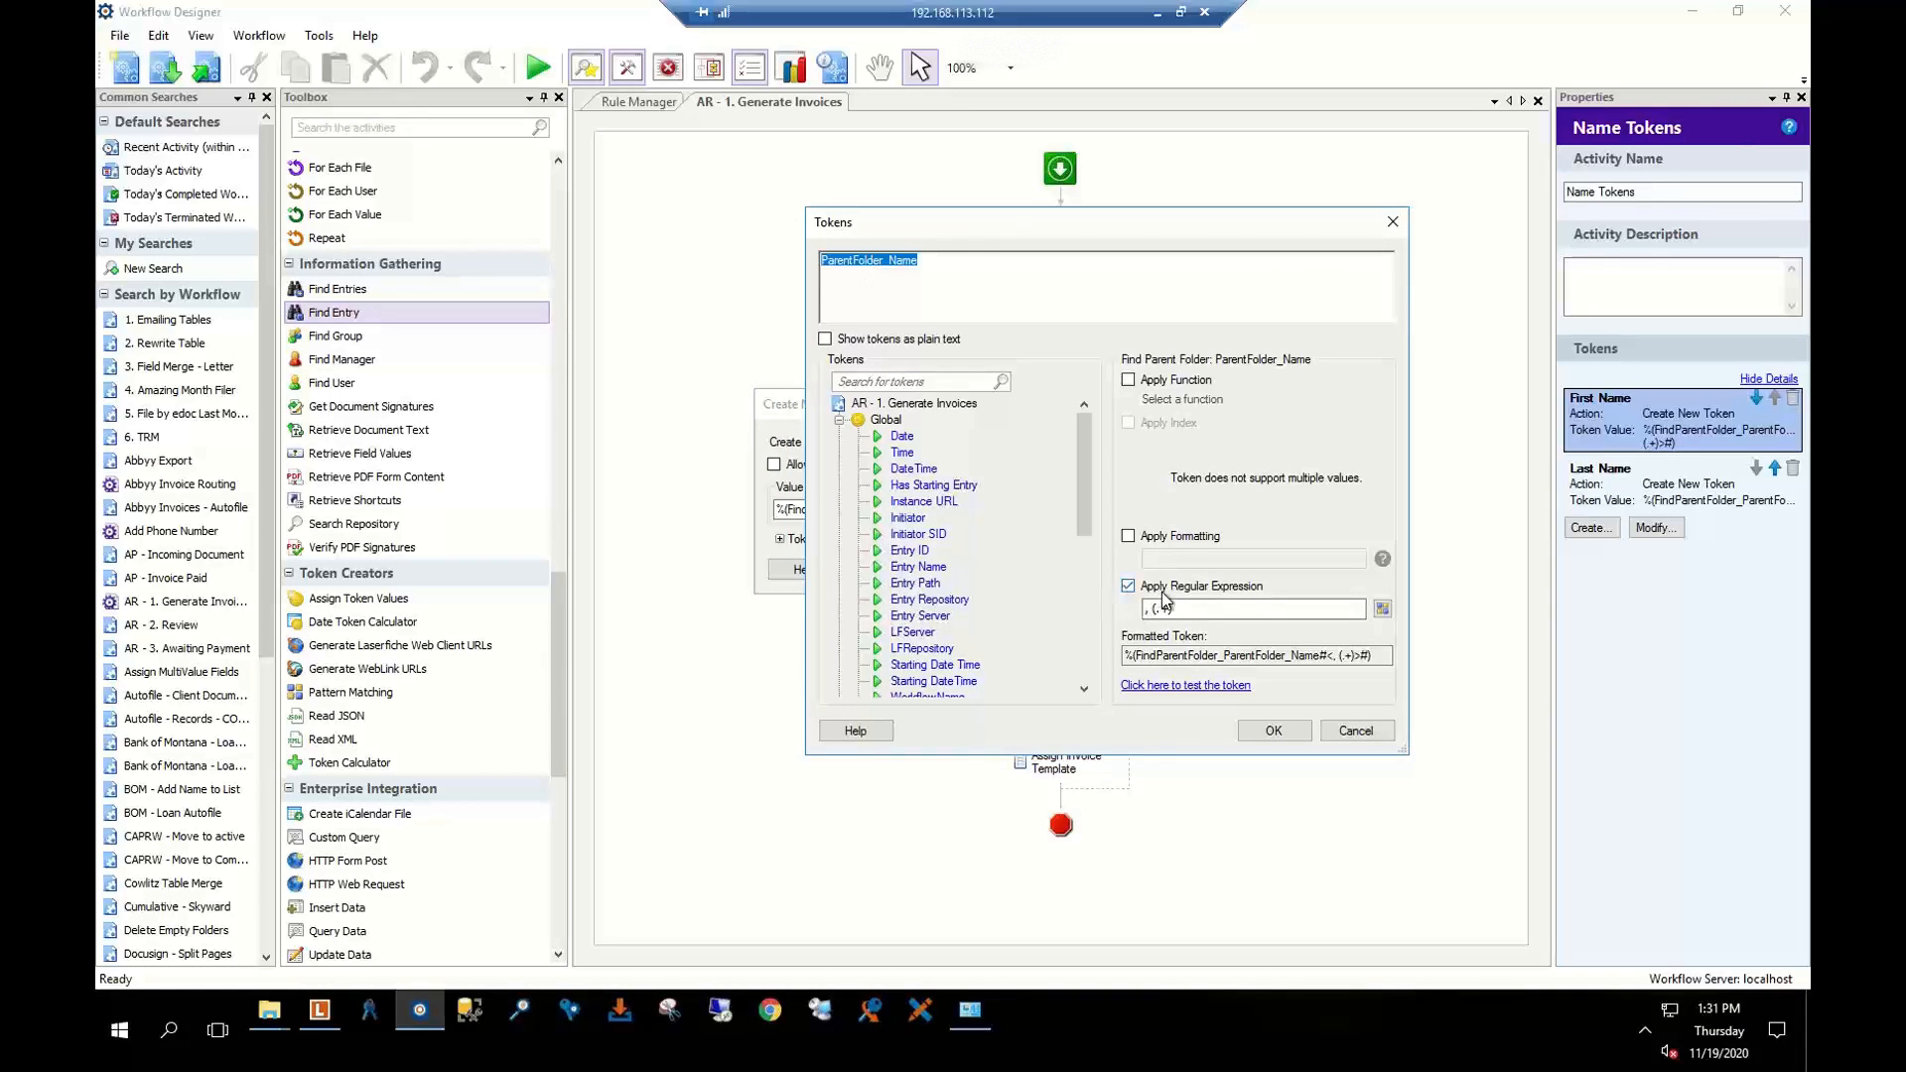
pyautogui.click(1192, 689)
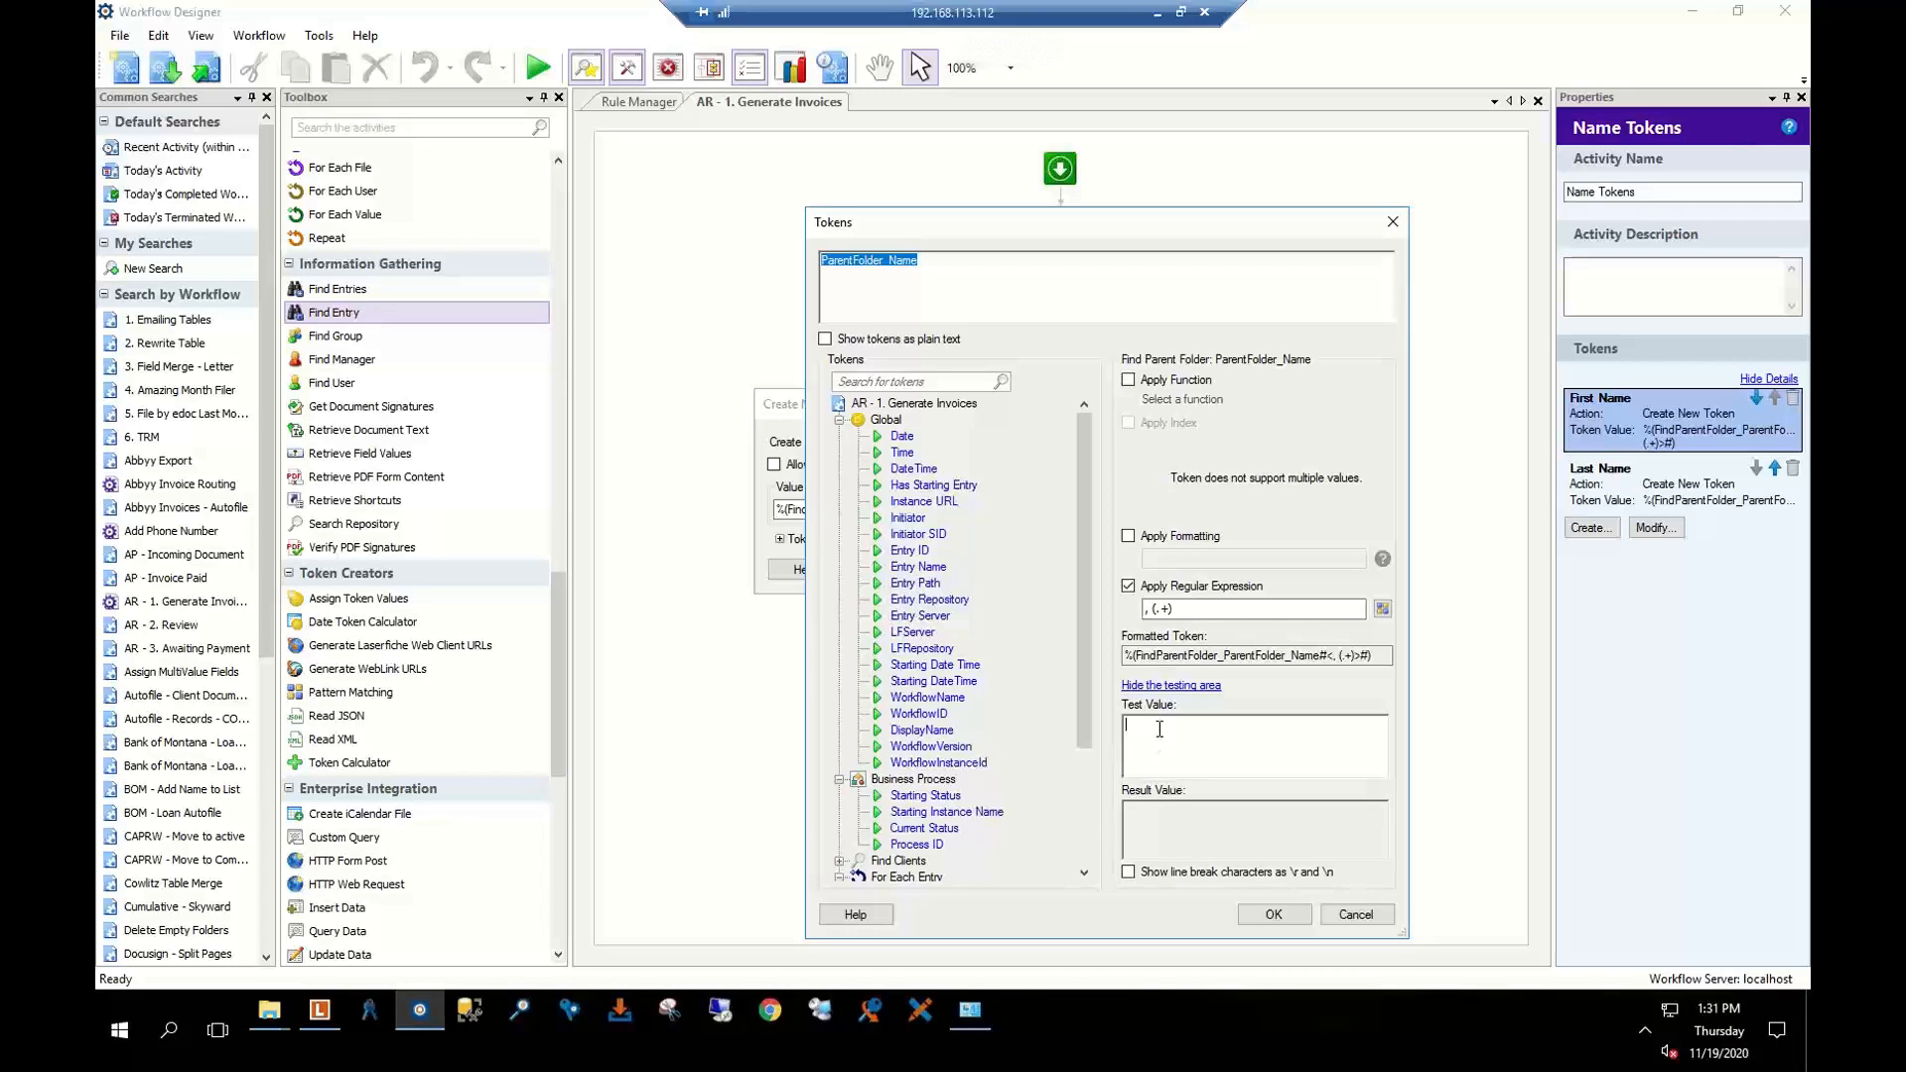
pyautogui.write('Krak')
# Test Last Name's '(.+),' regex on ParentFolder_Name to confirm it returns only the surname
pyautogui.click(1360, 914)
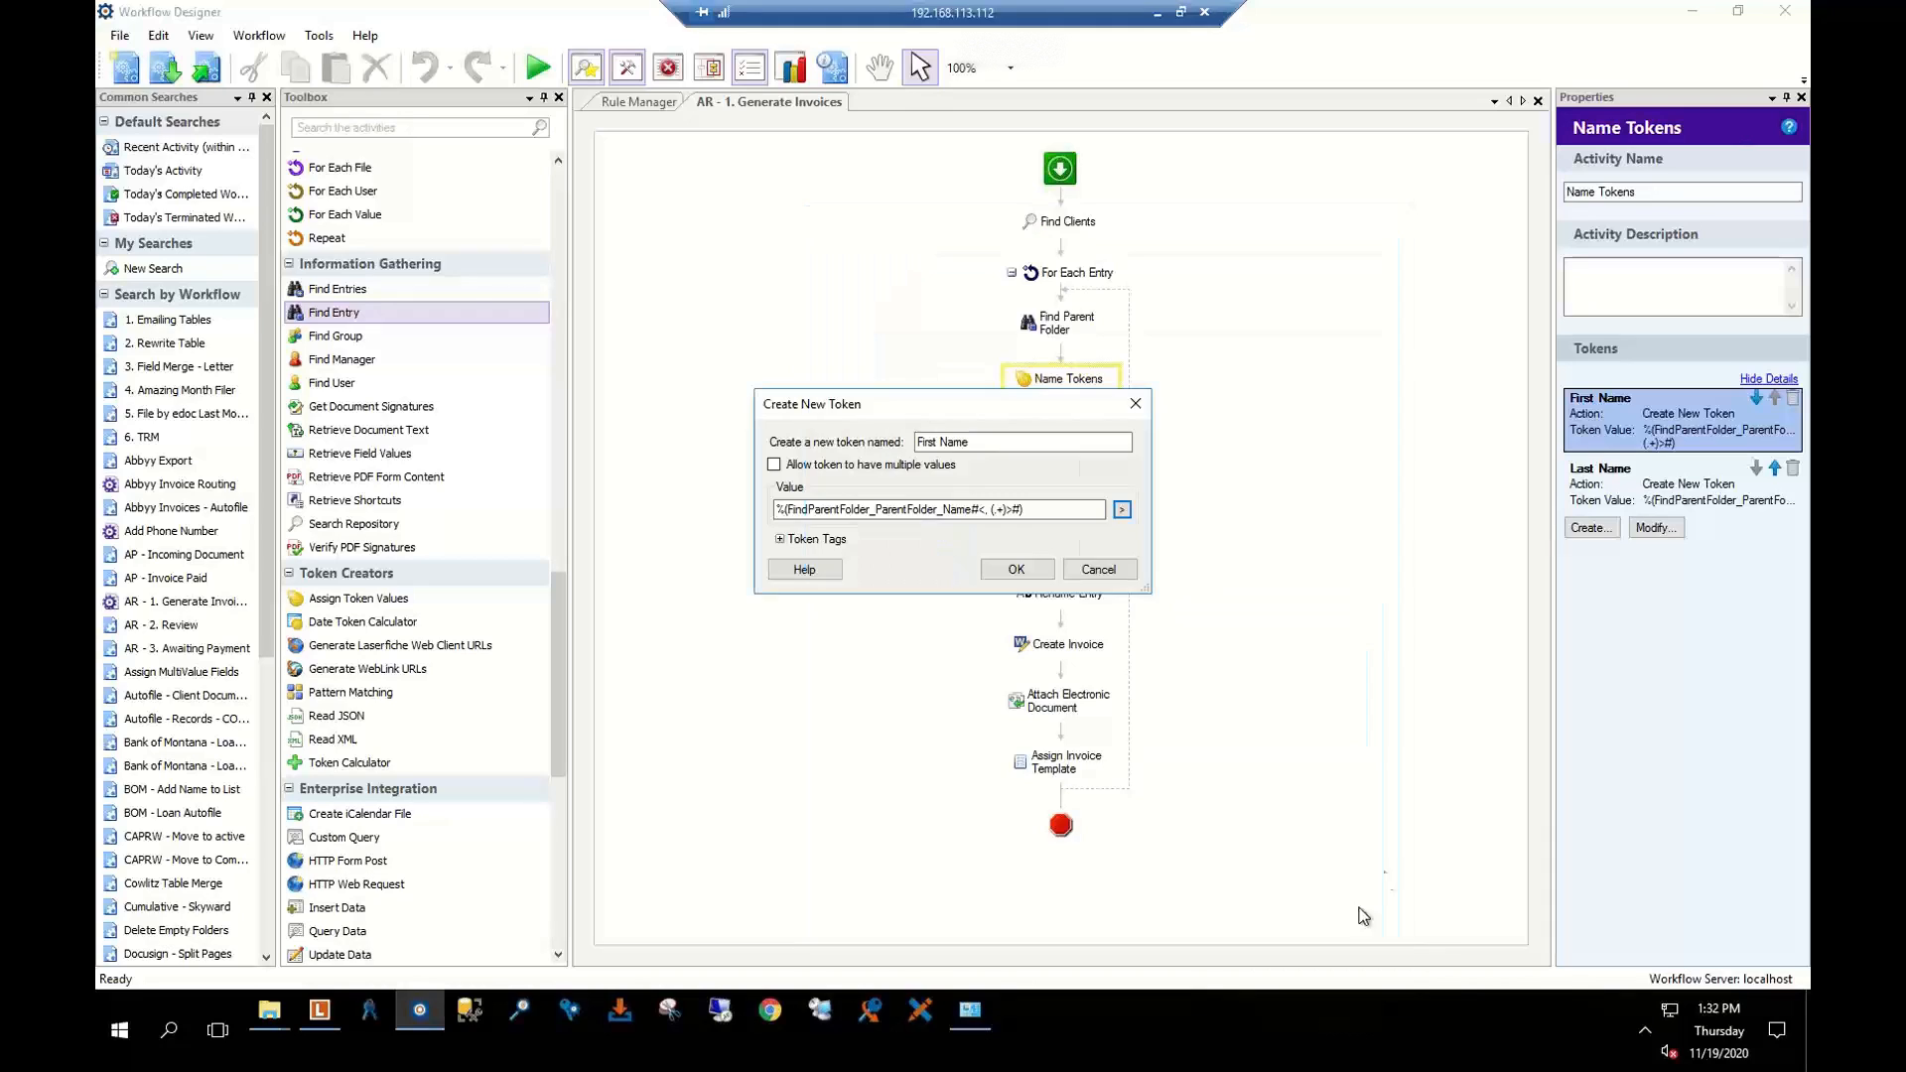
pyautogui.click(1091, 572)
pyautogui.doubleClick(1600, 468)
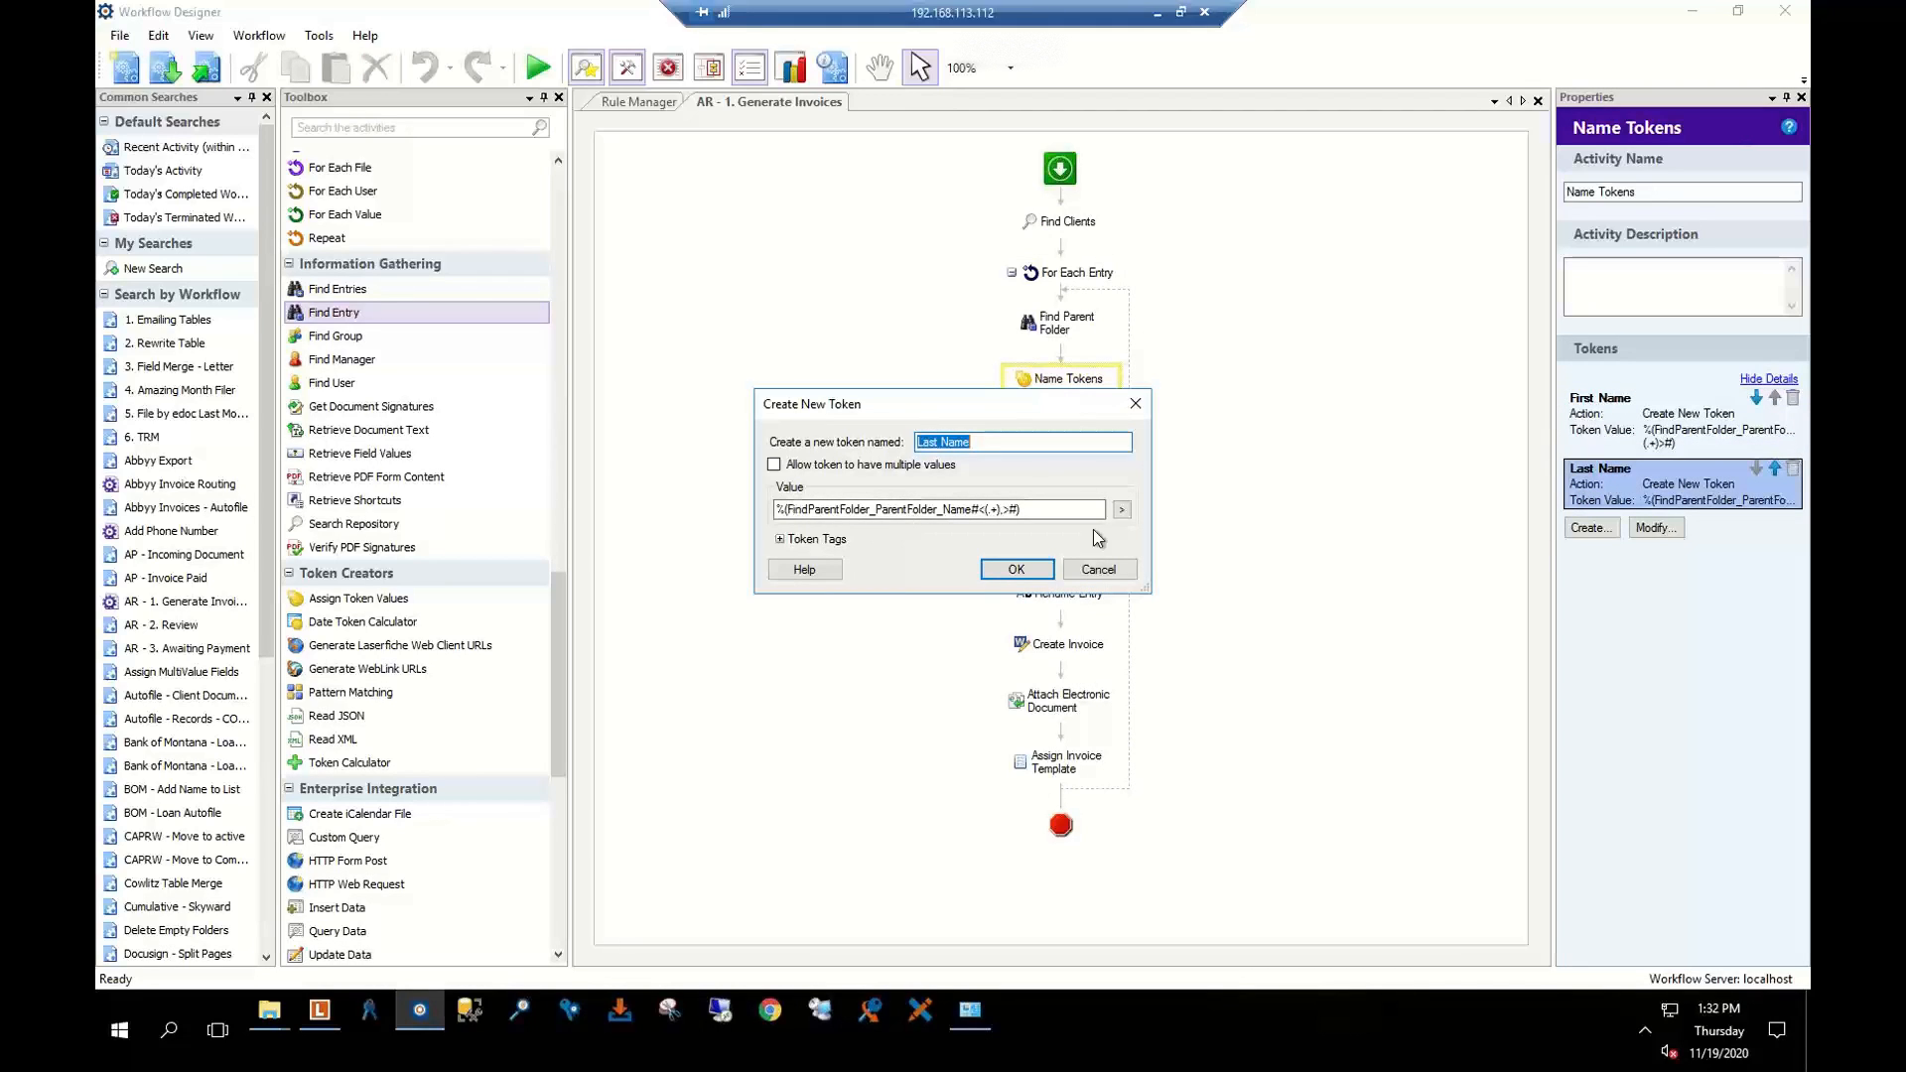
pyautogui.click(1122, 512)
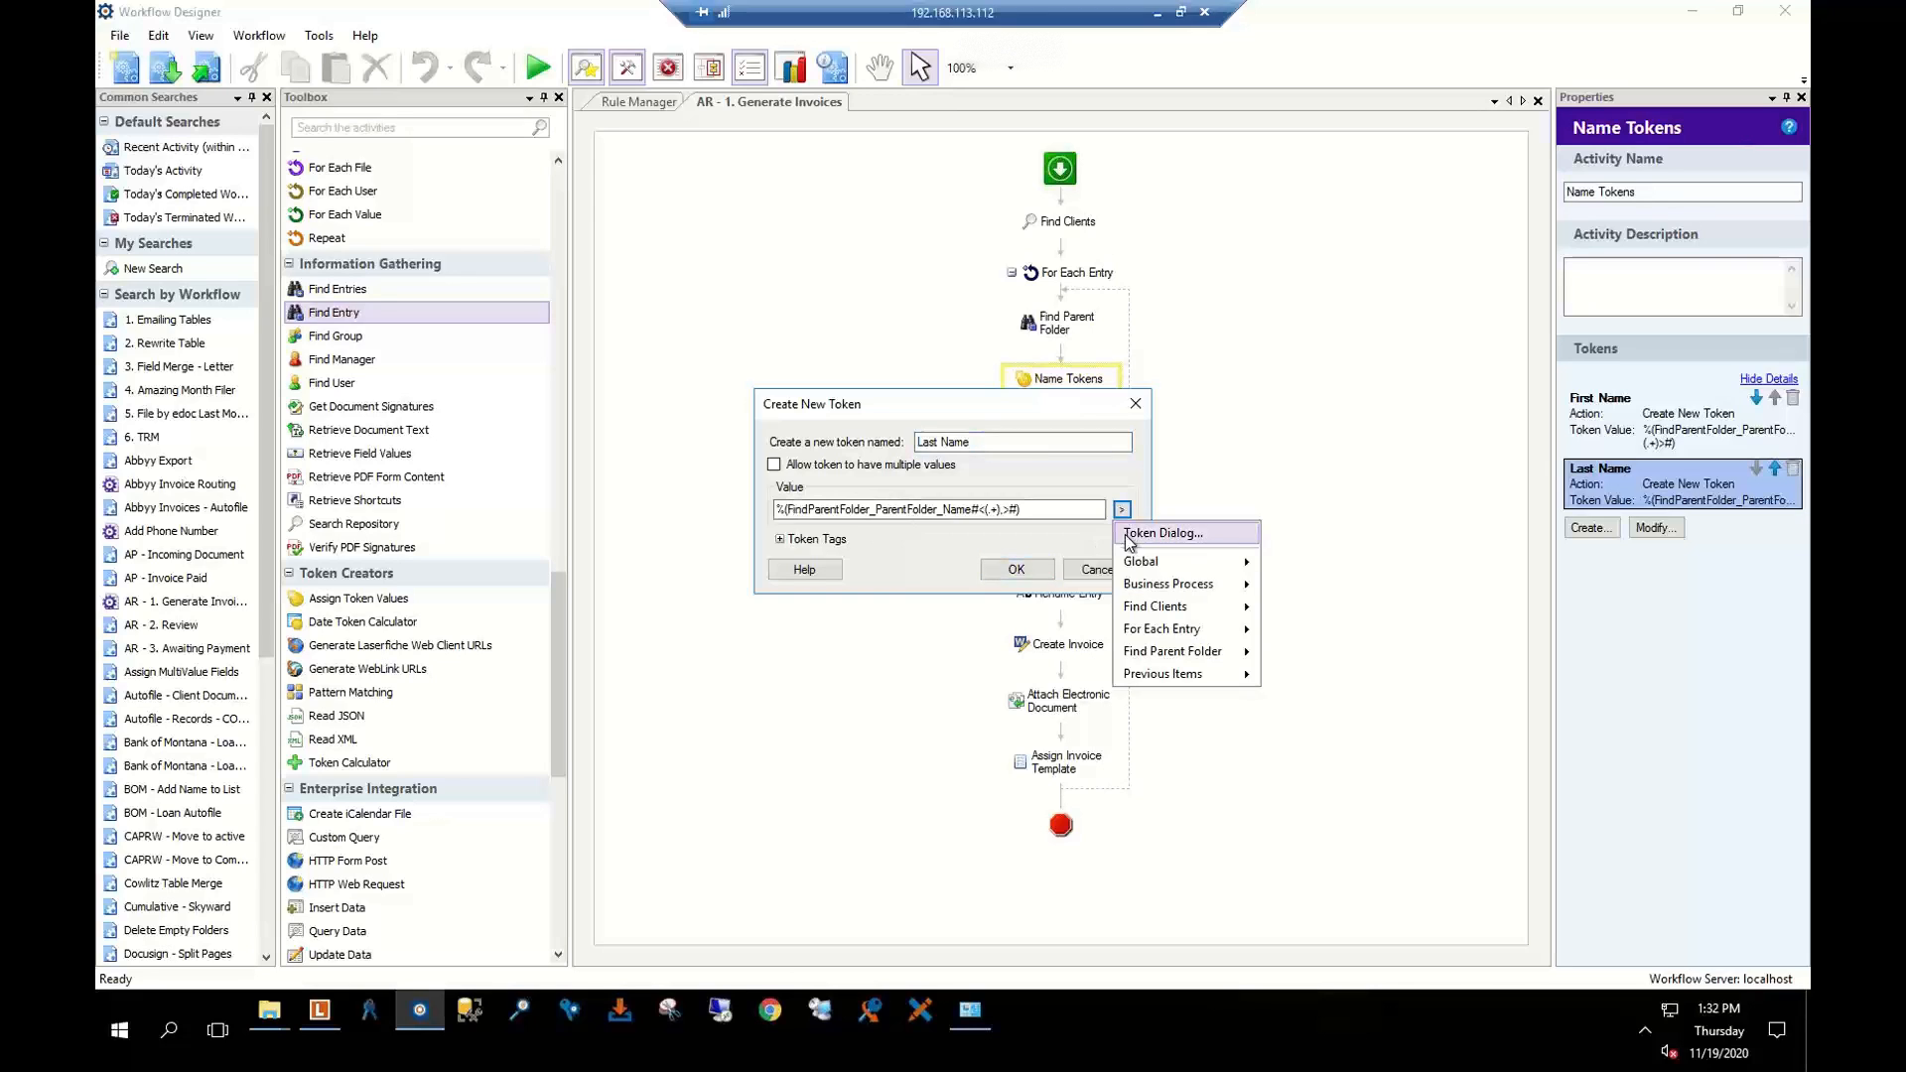
pyautogui.click(1132, 540)
pyautogui.click(694, 271)
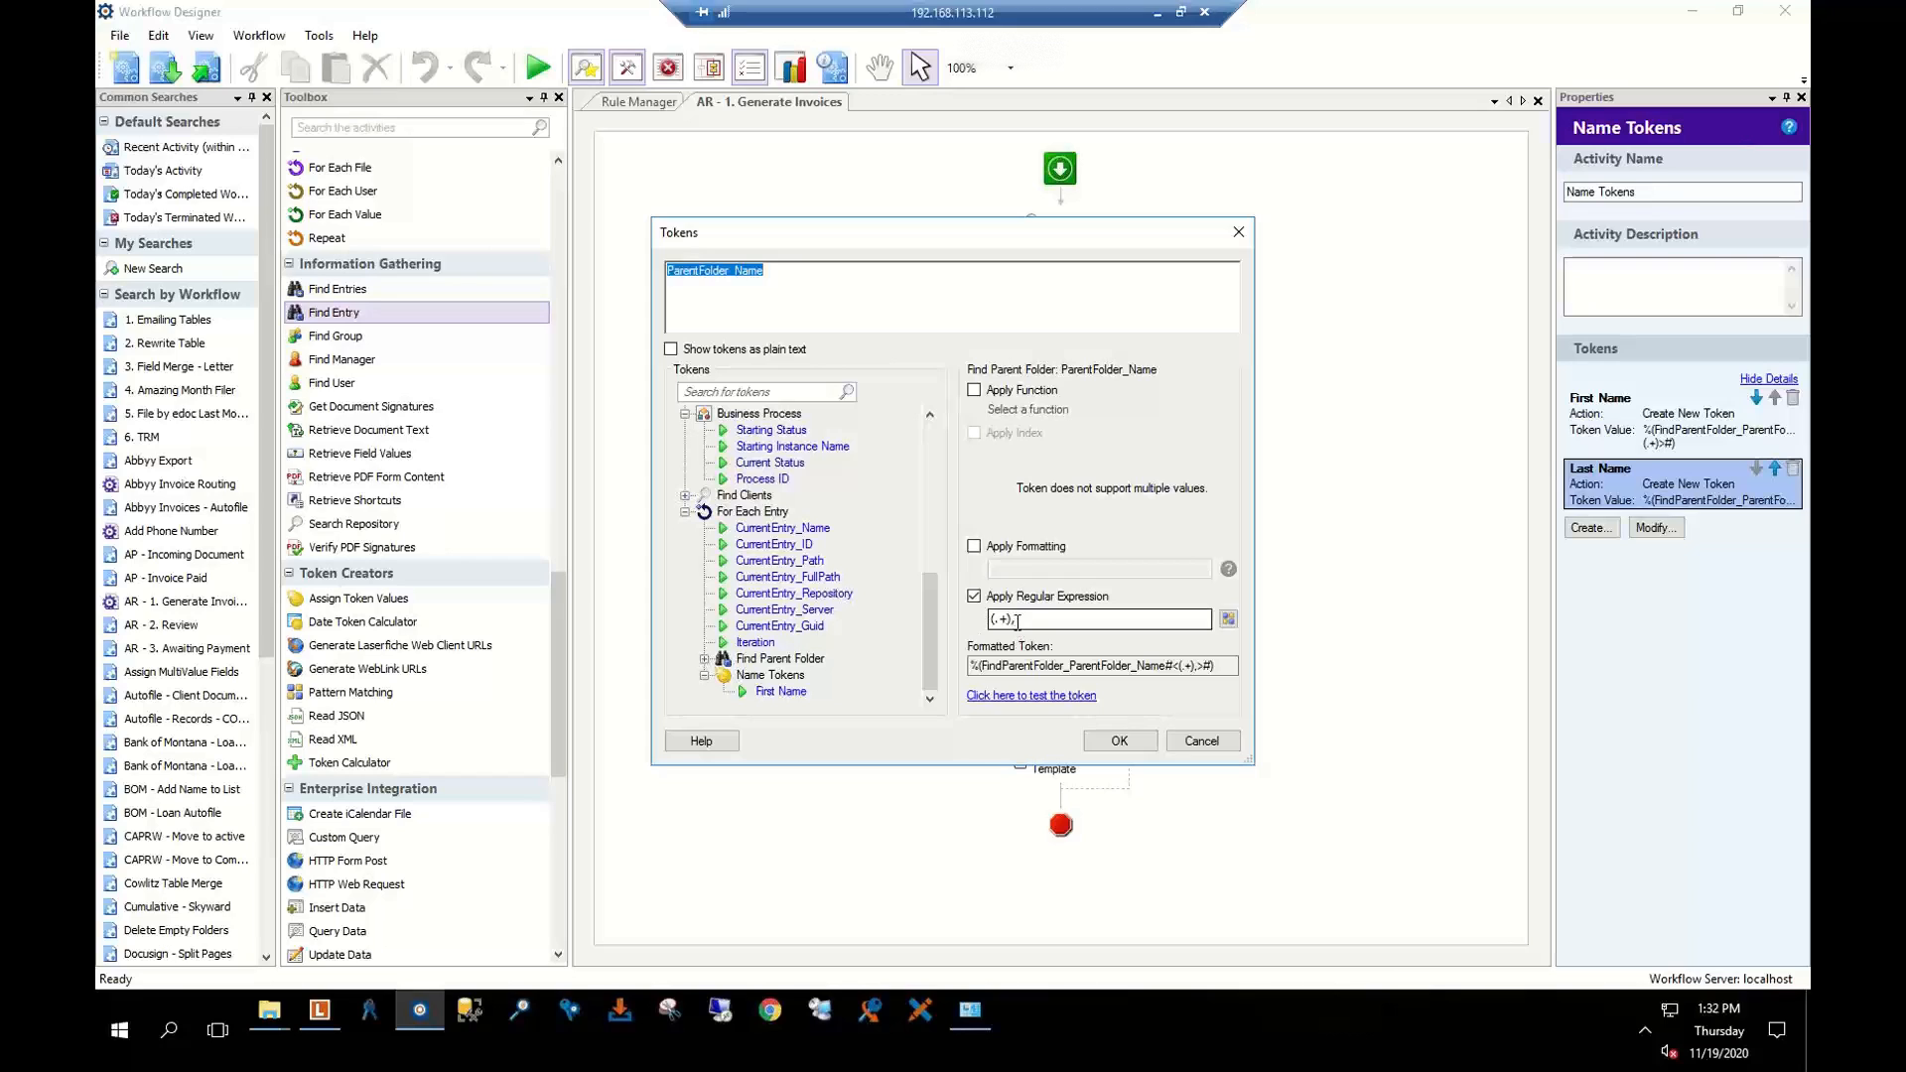
pyautogui.click(1030, 695)
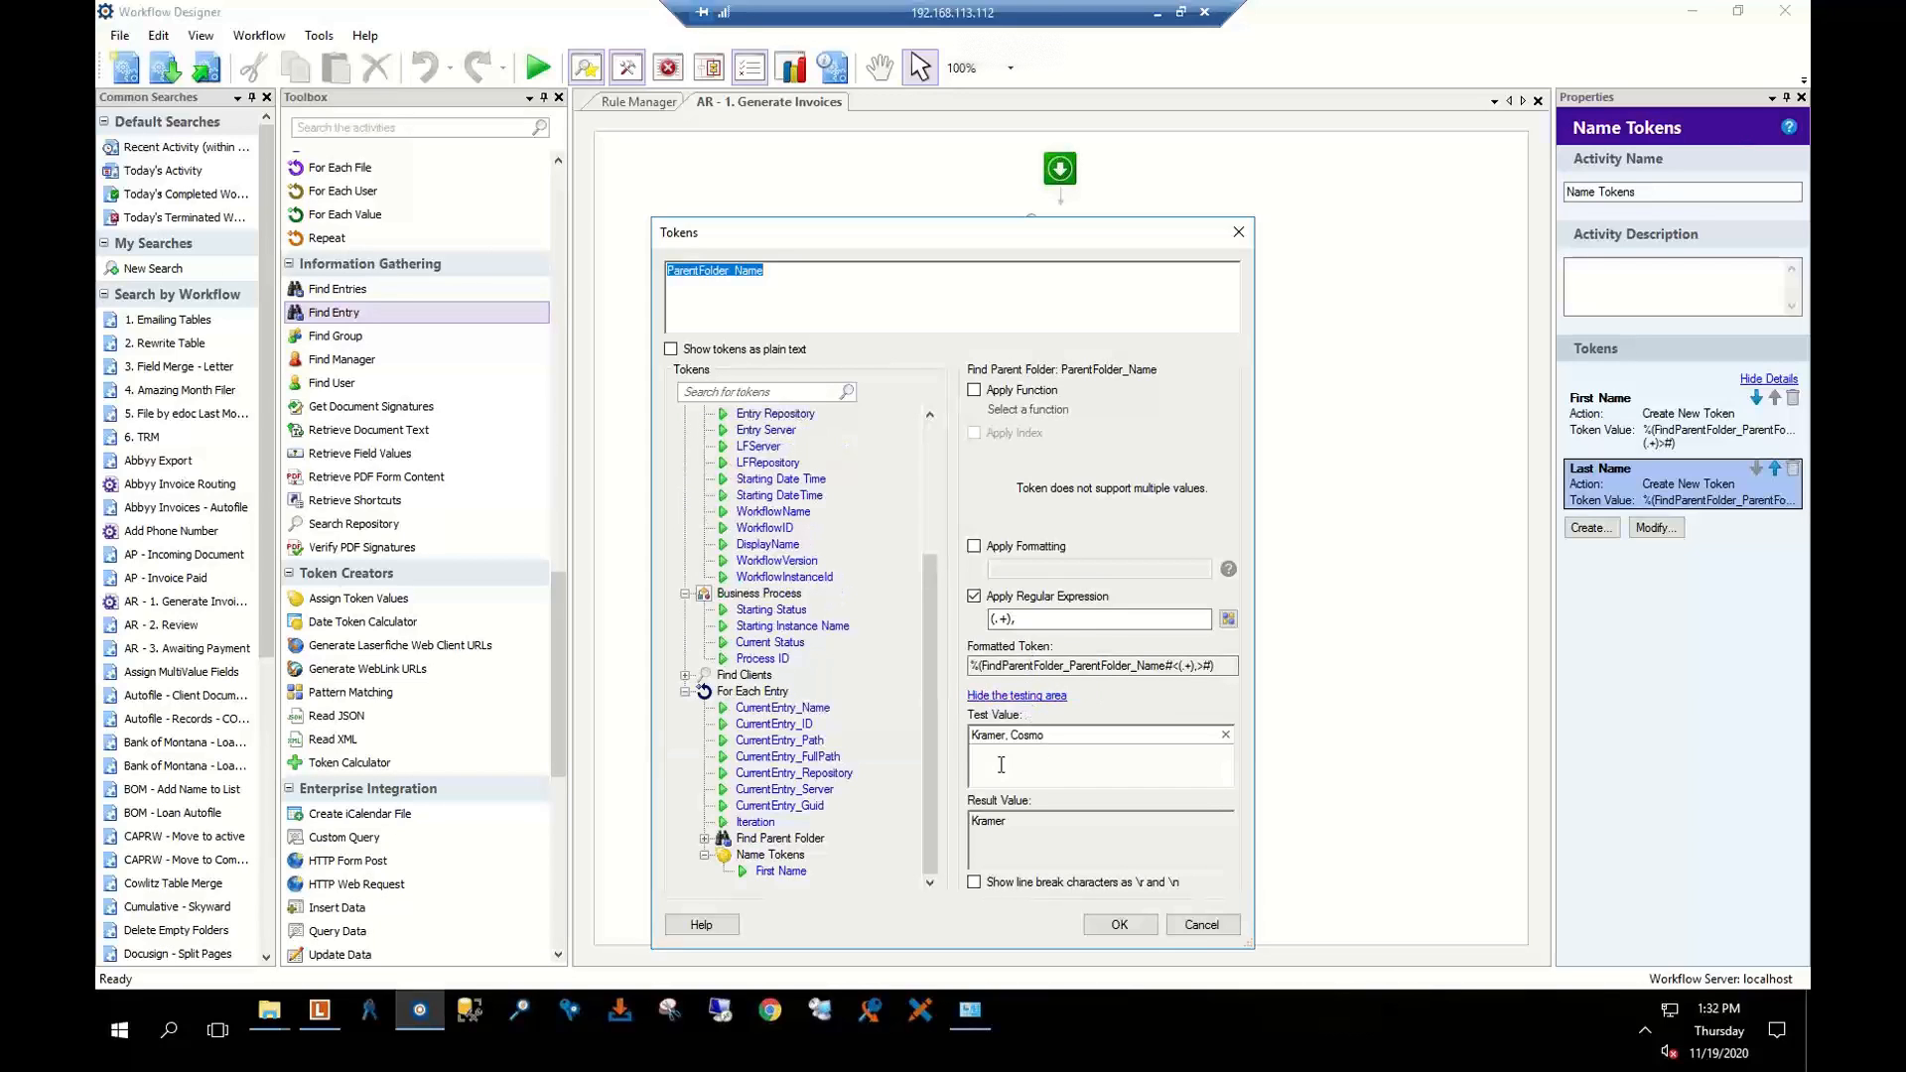
pyautogui.click(1200, 920)
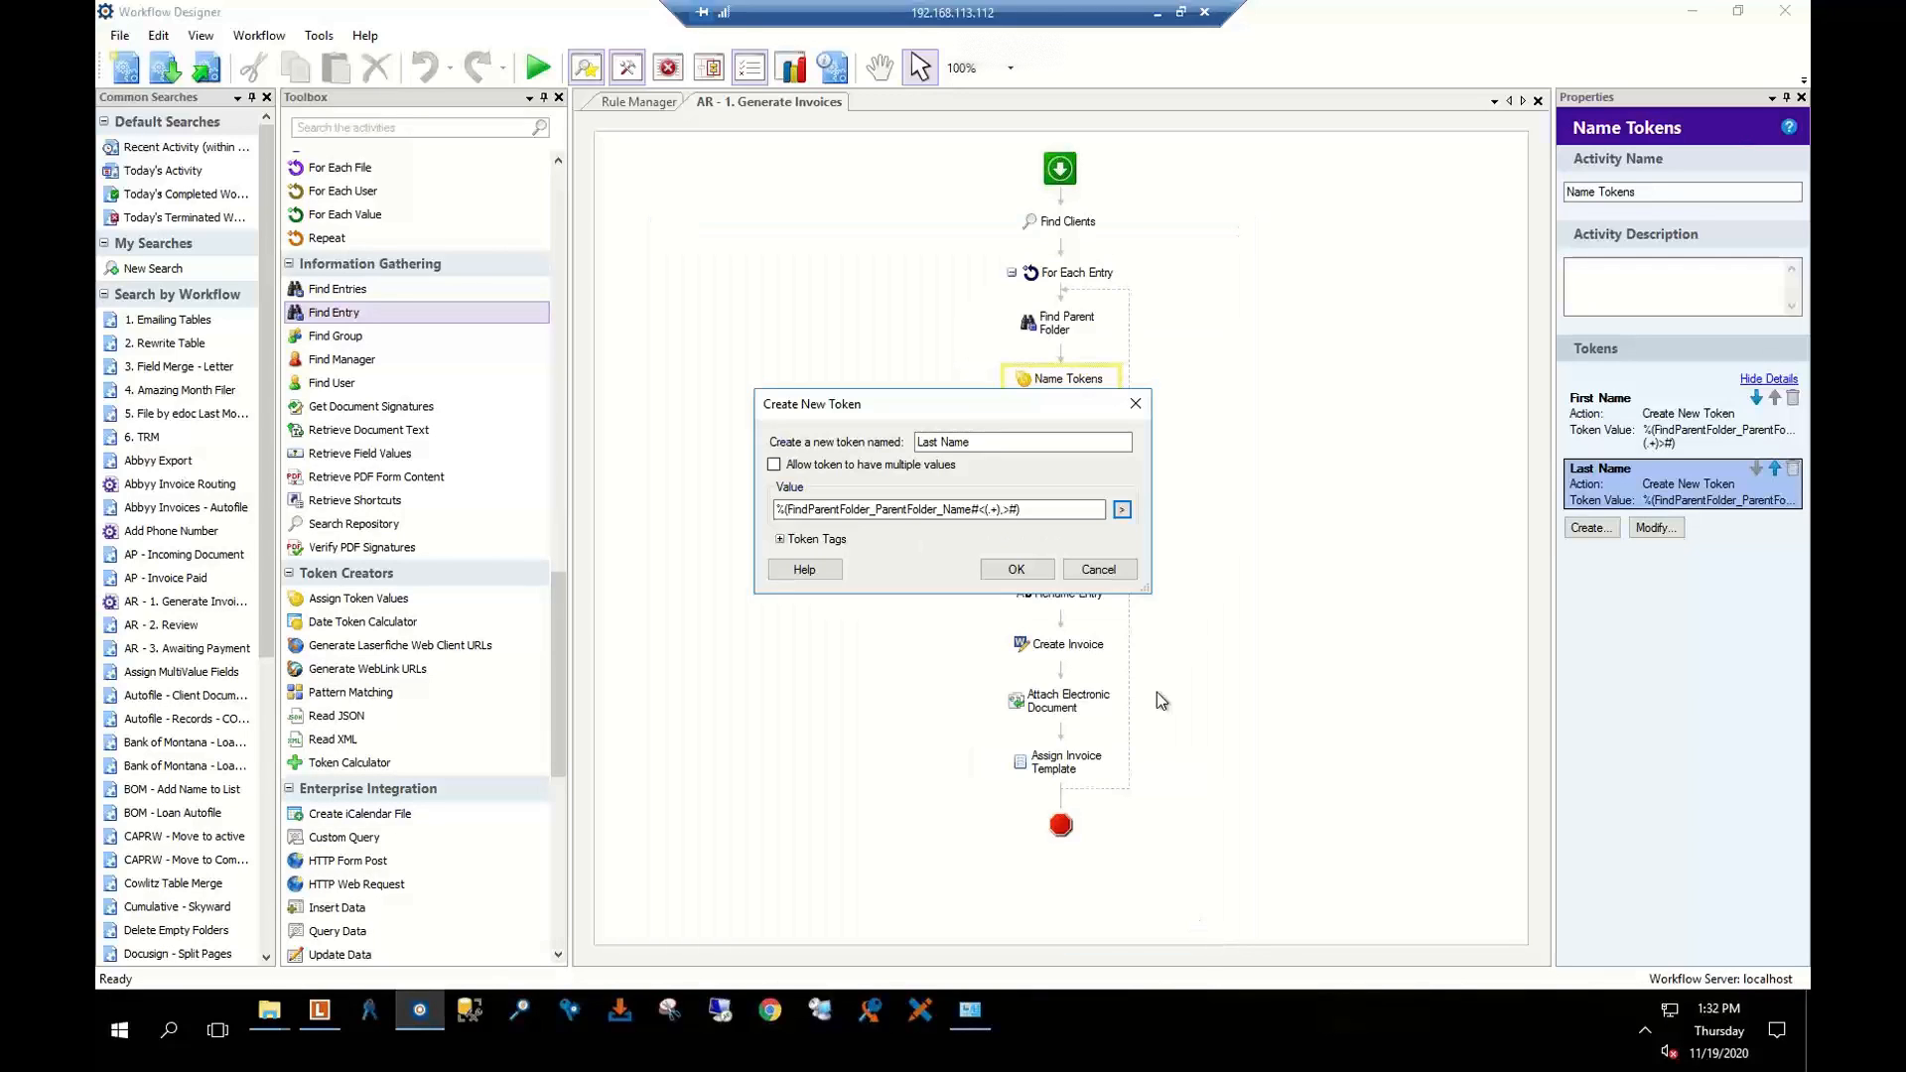
pyautogui.click(1096, 570)
# Review the Date Token's 30 Days token adding 30 days, then show Retrieve Field Values
pyautogui.click(1067, 429)
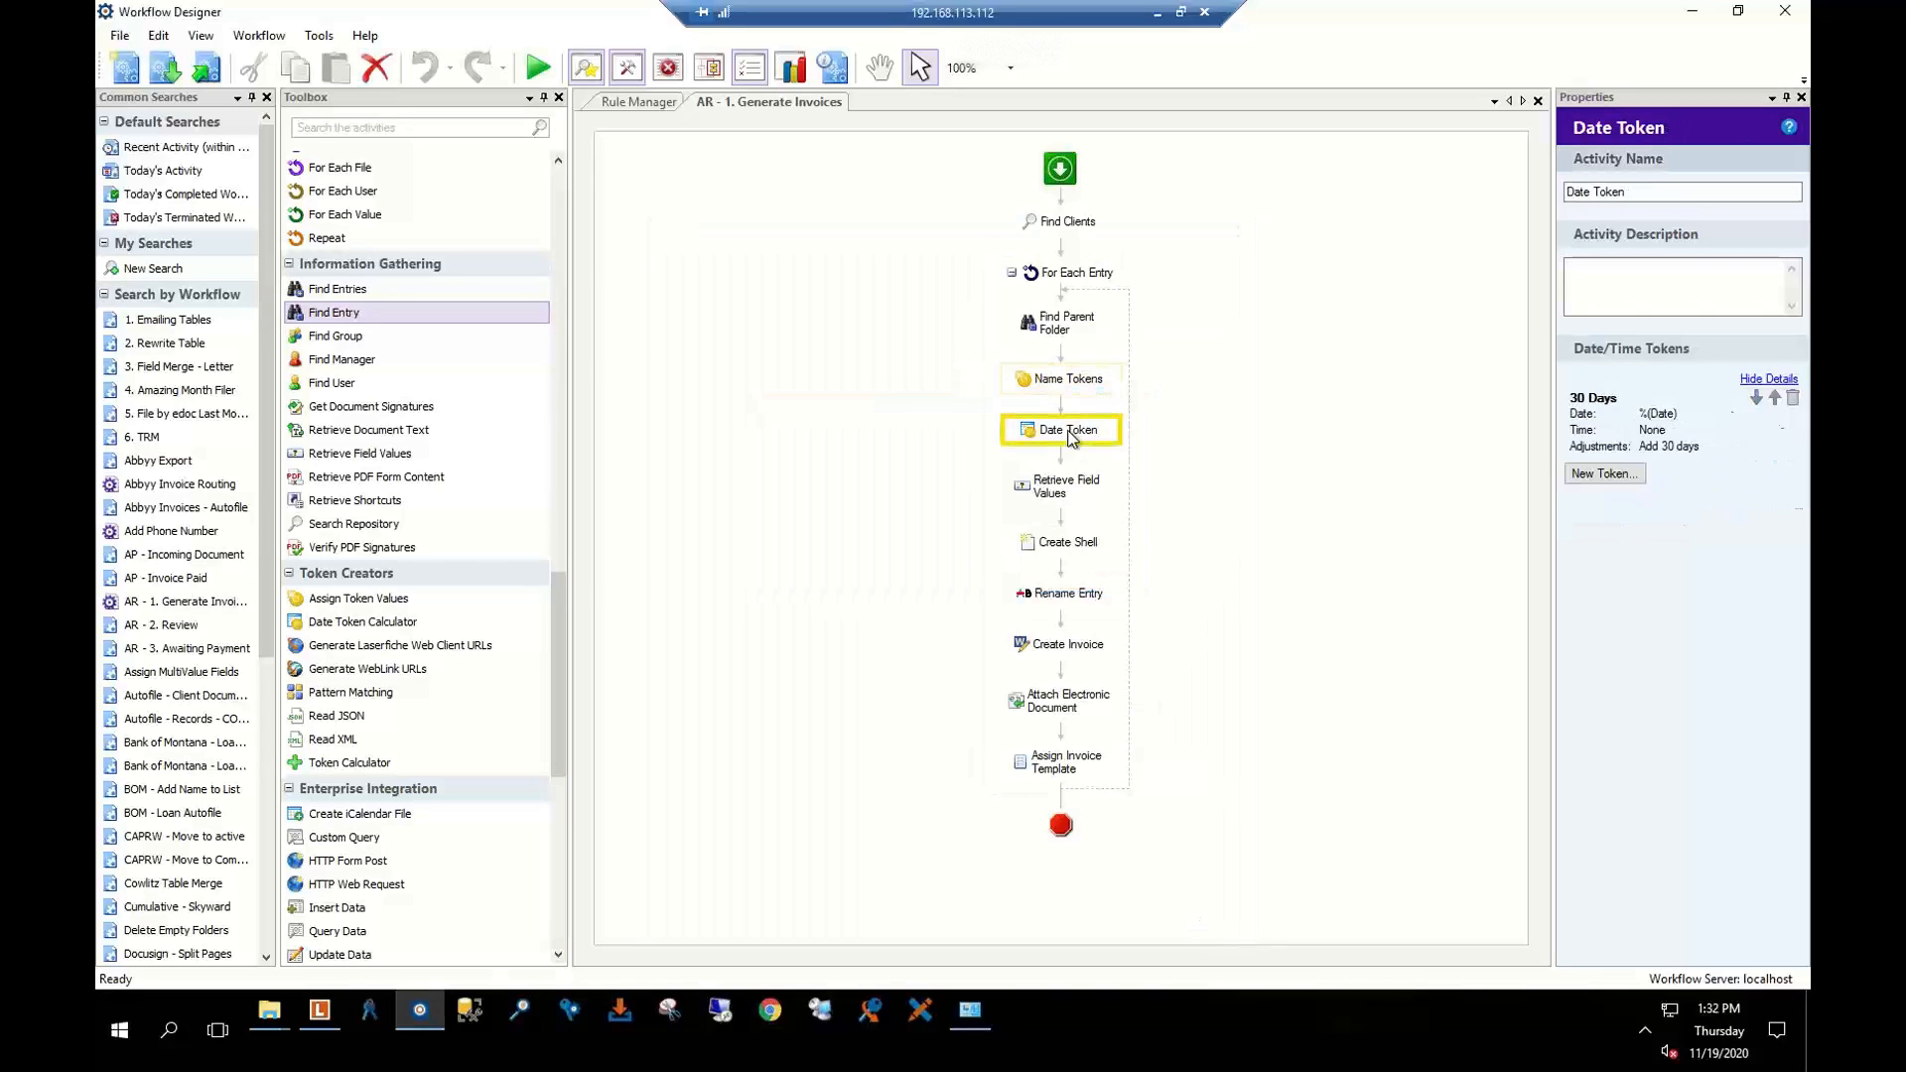
pyautogui.doubleClick(1608, 428)
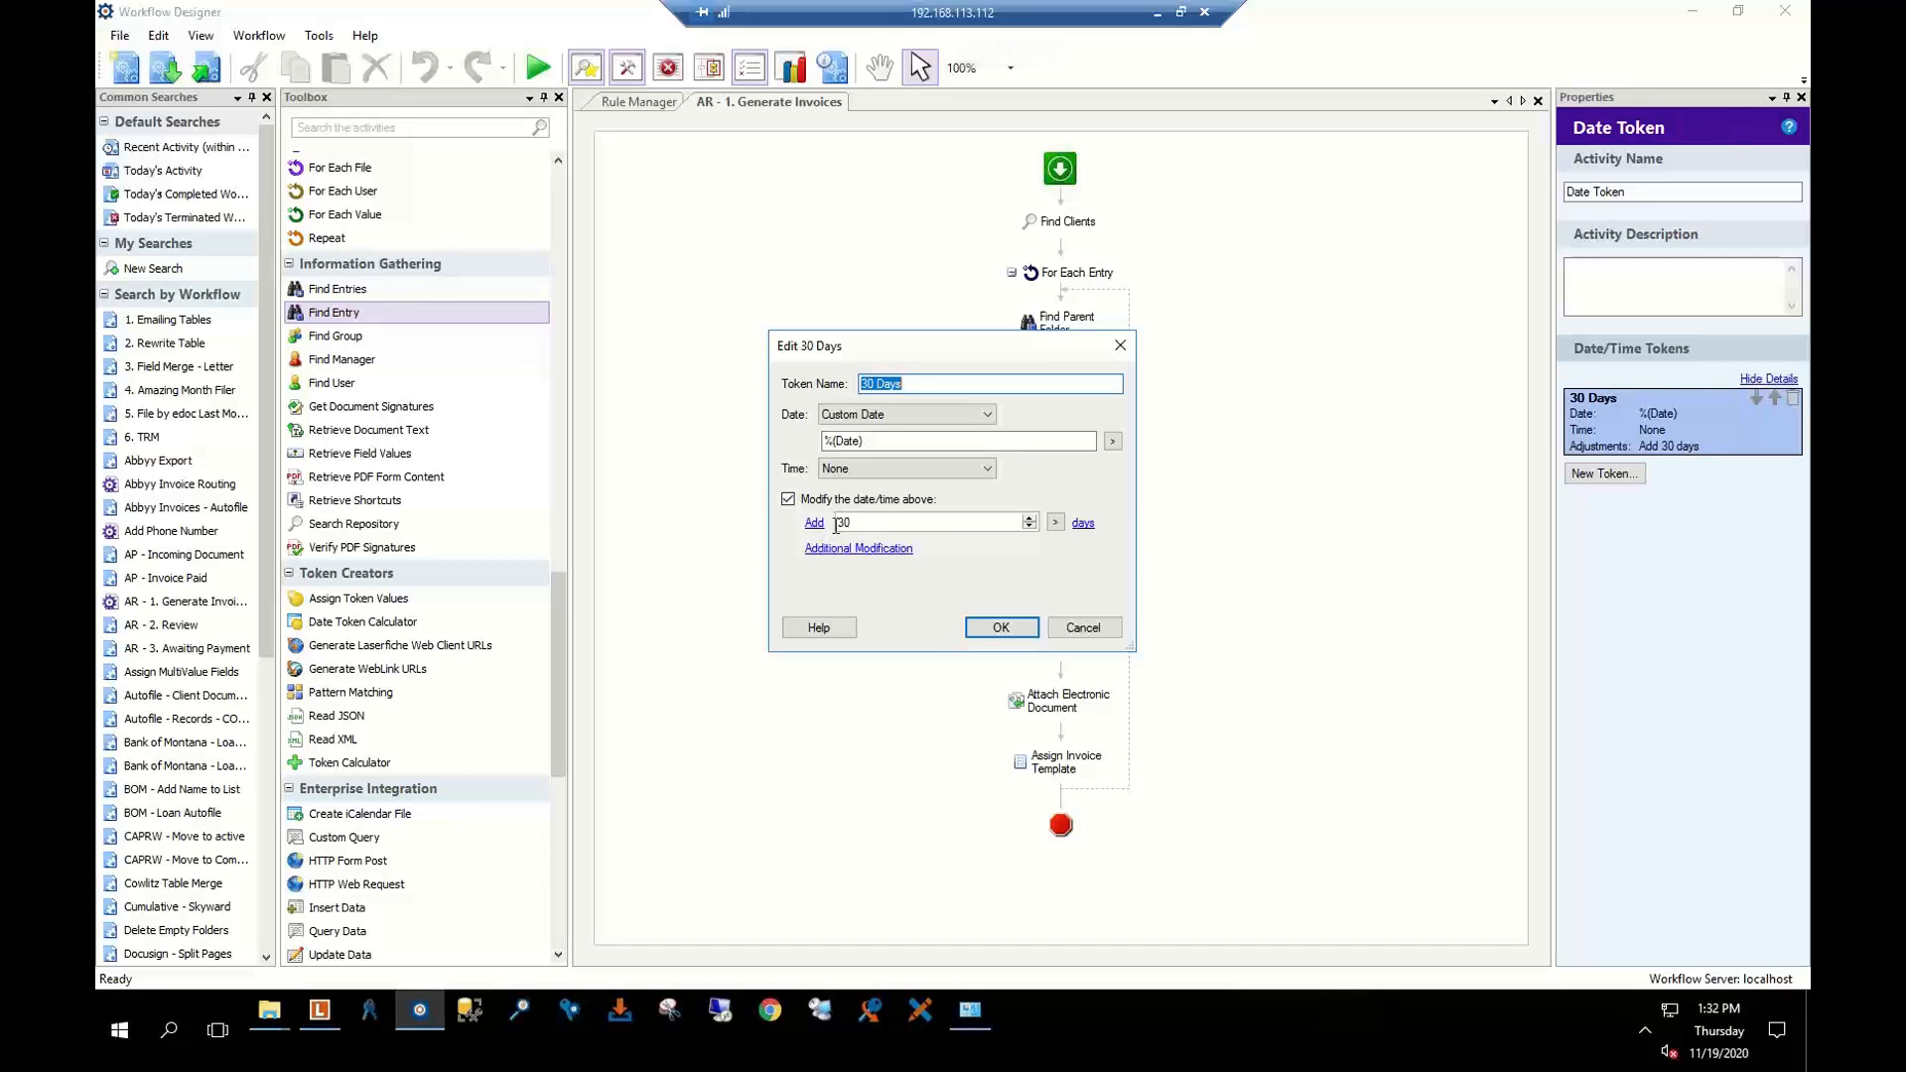
pyautogui.click(1083, 627)
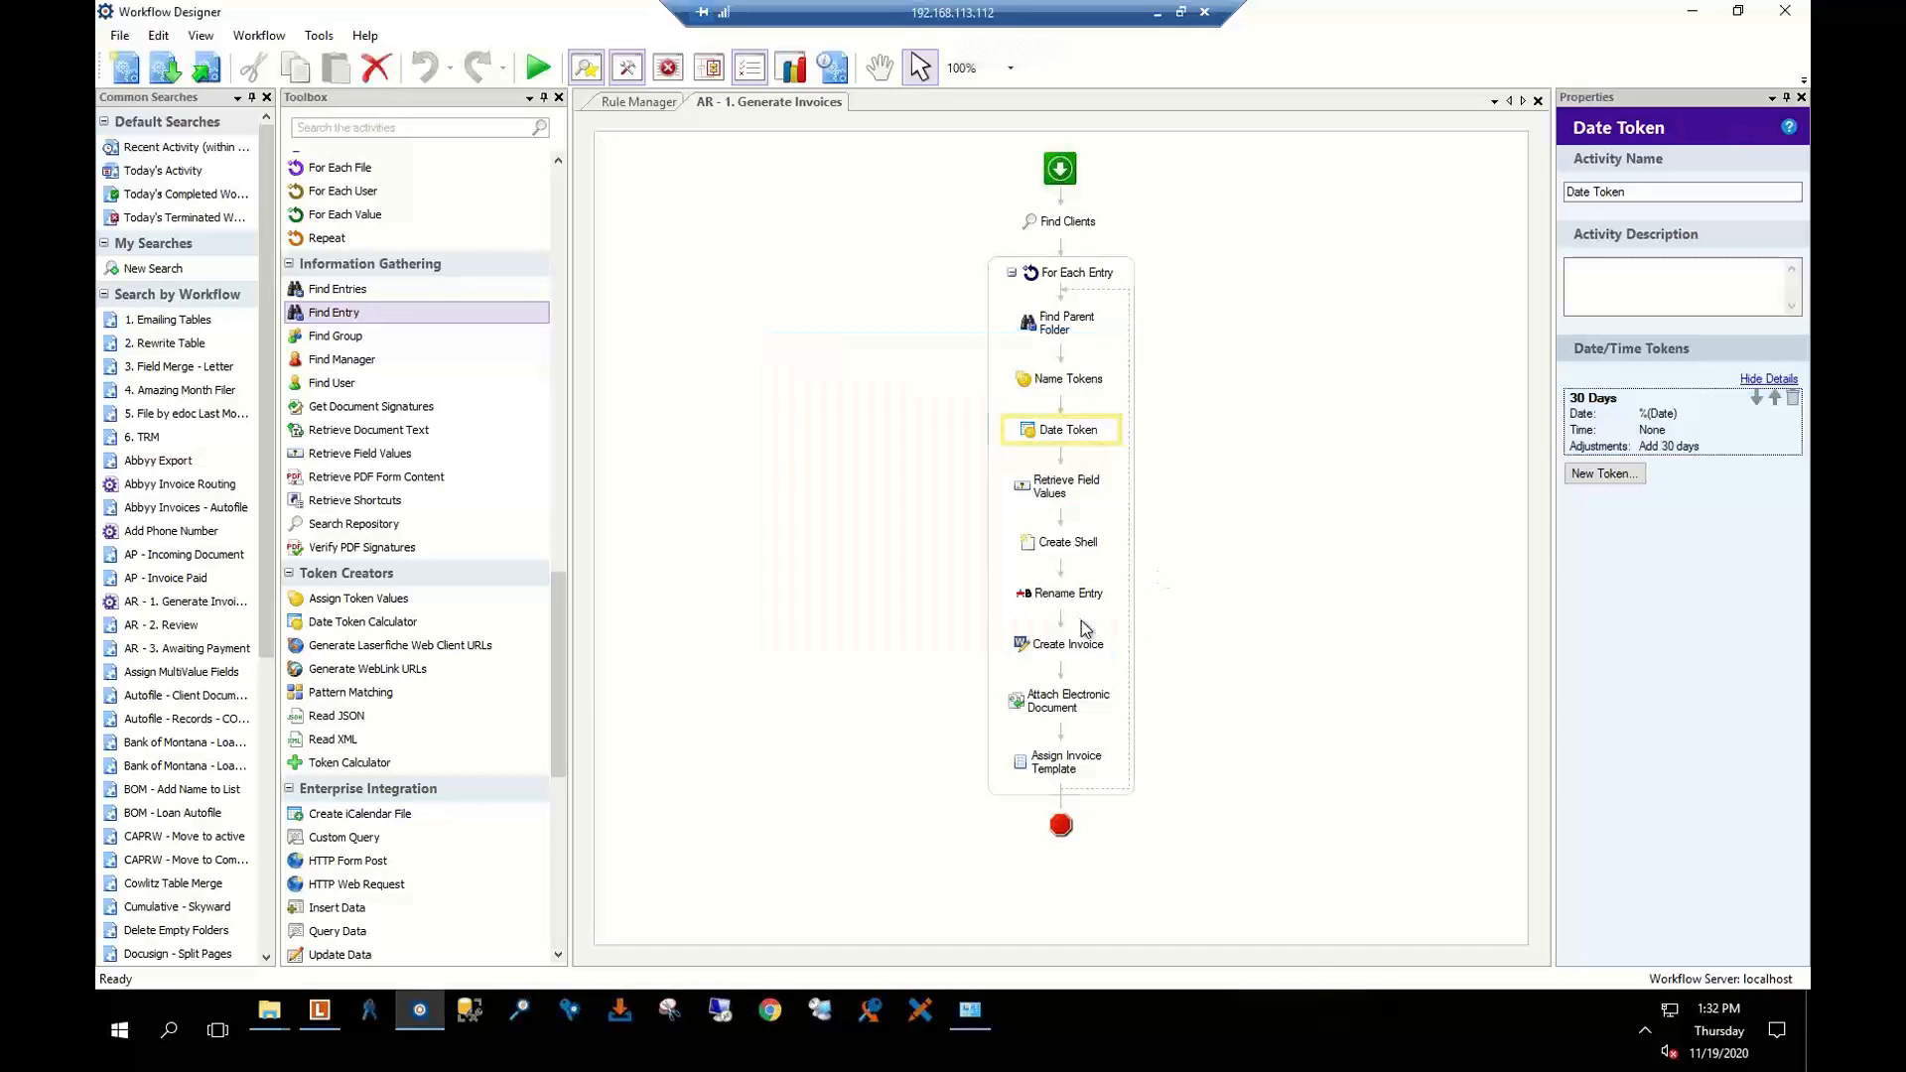
pyautogui.click(1048, 488)
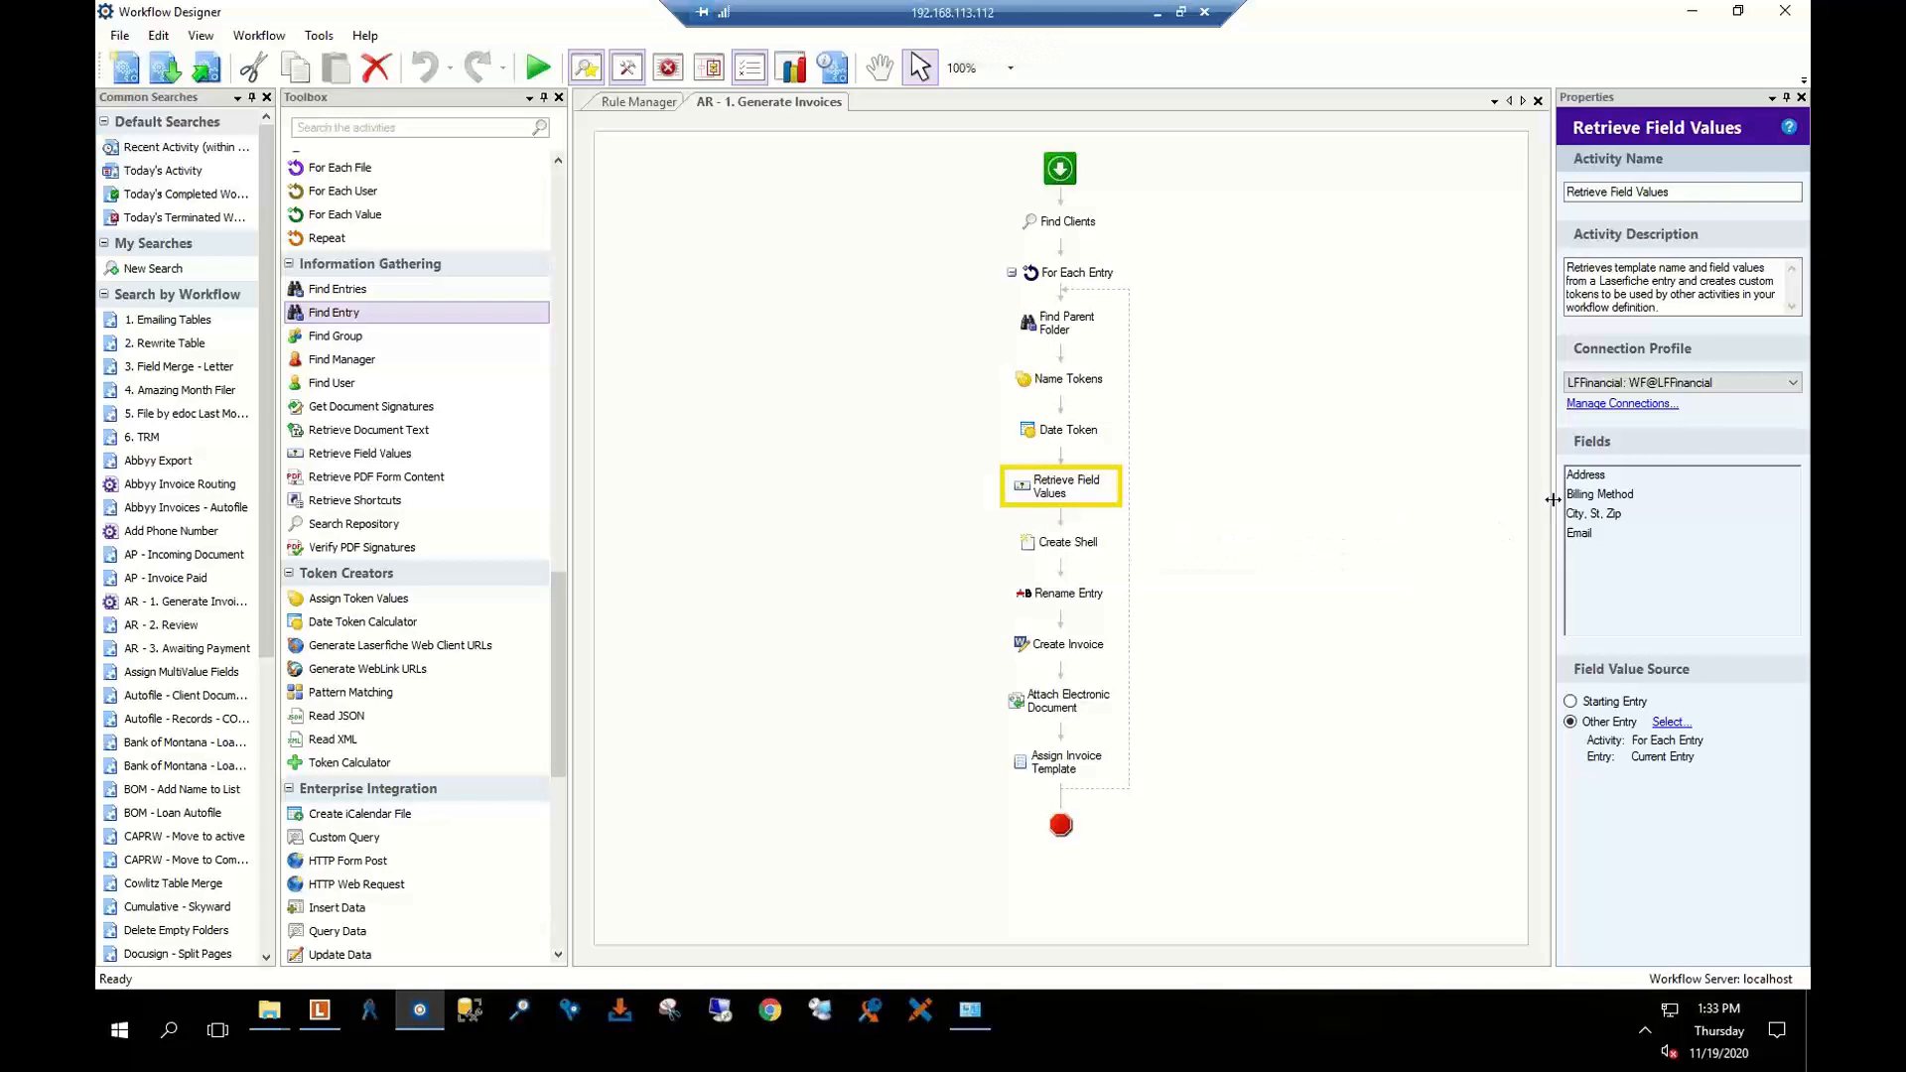
pyautogui.click(1610, 512)
pyautogui.click(1613, 493)
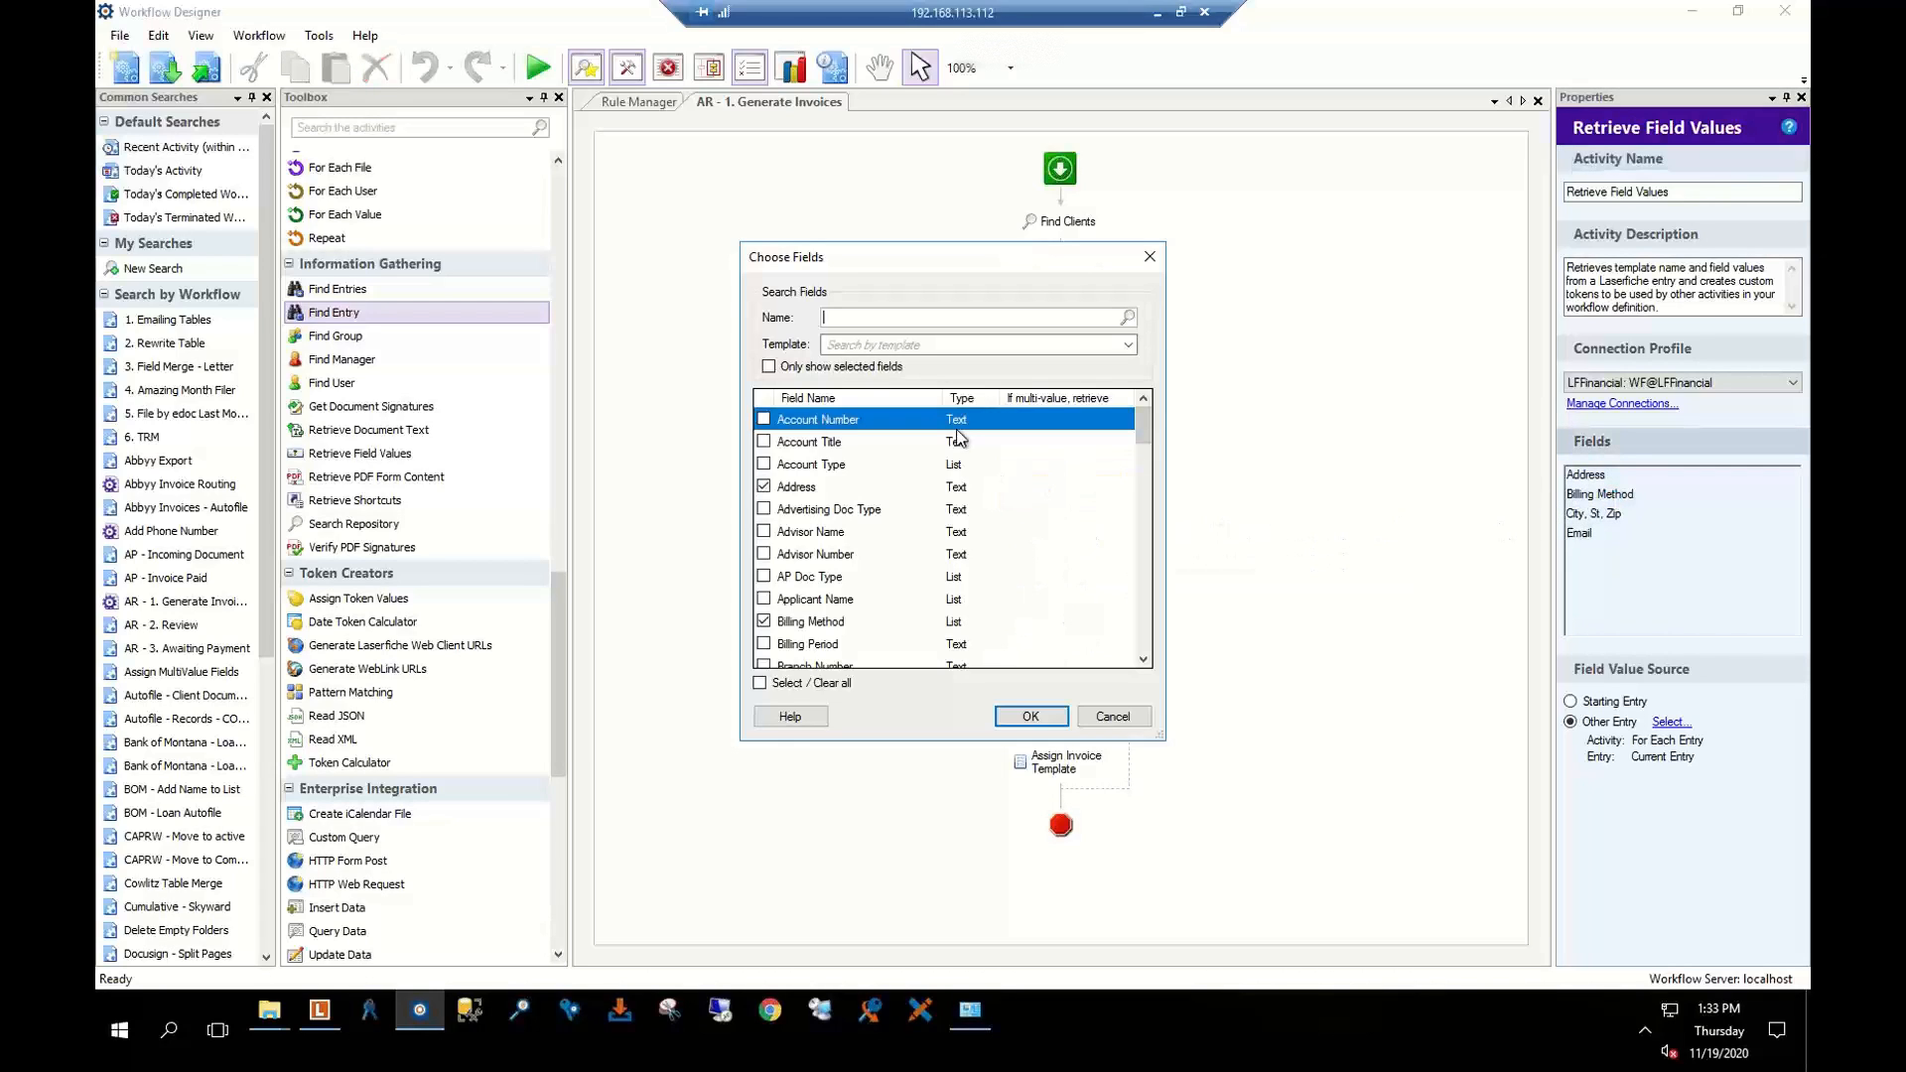
pyautogui.click(922, 347)
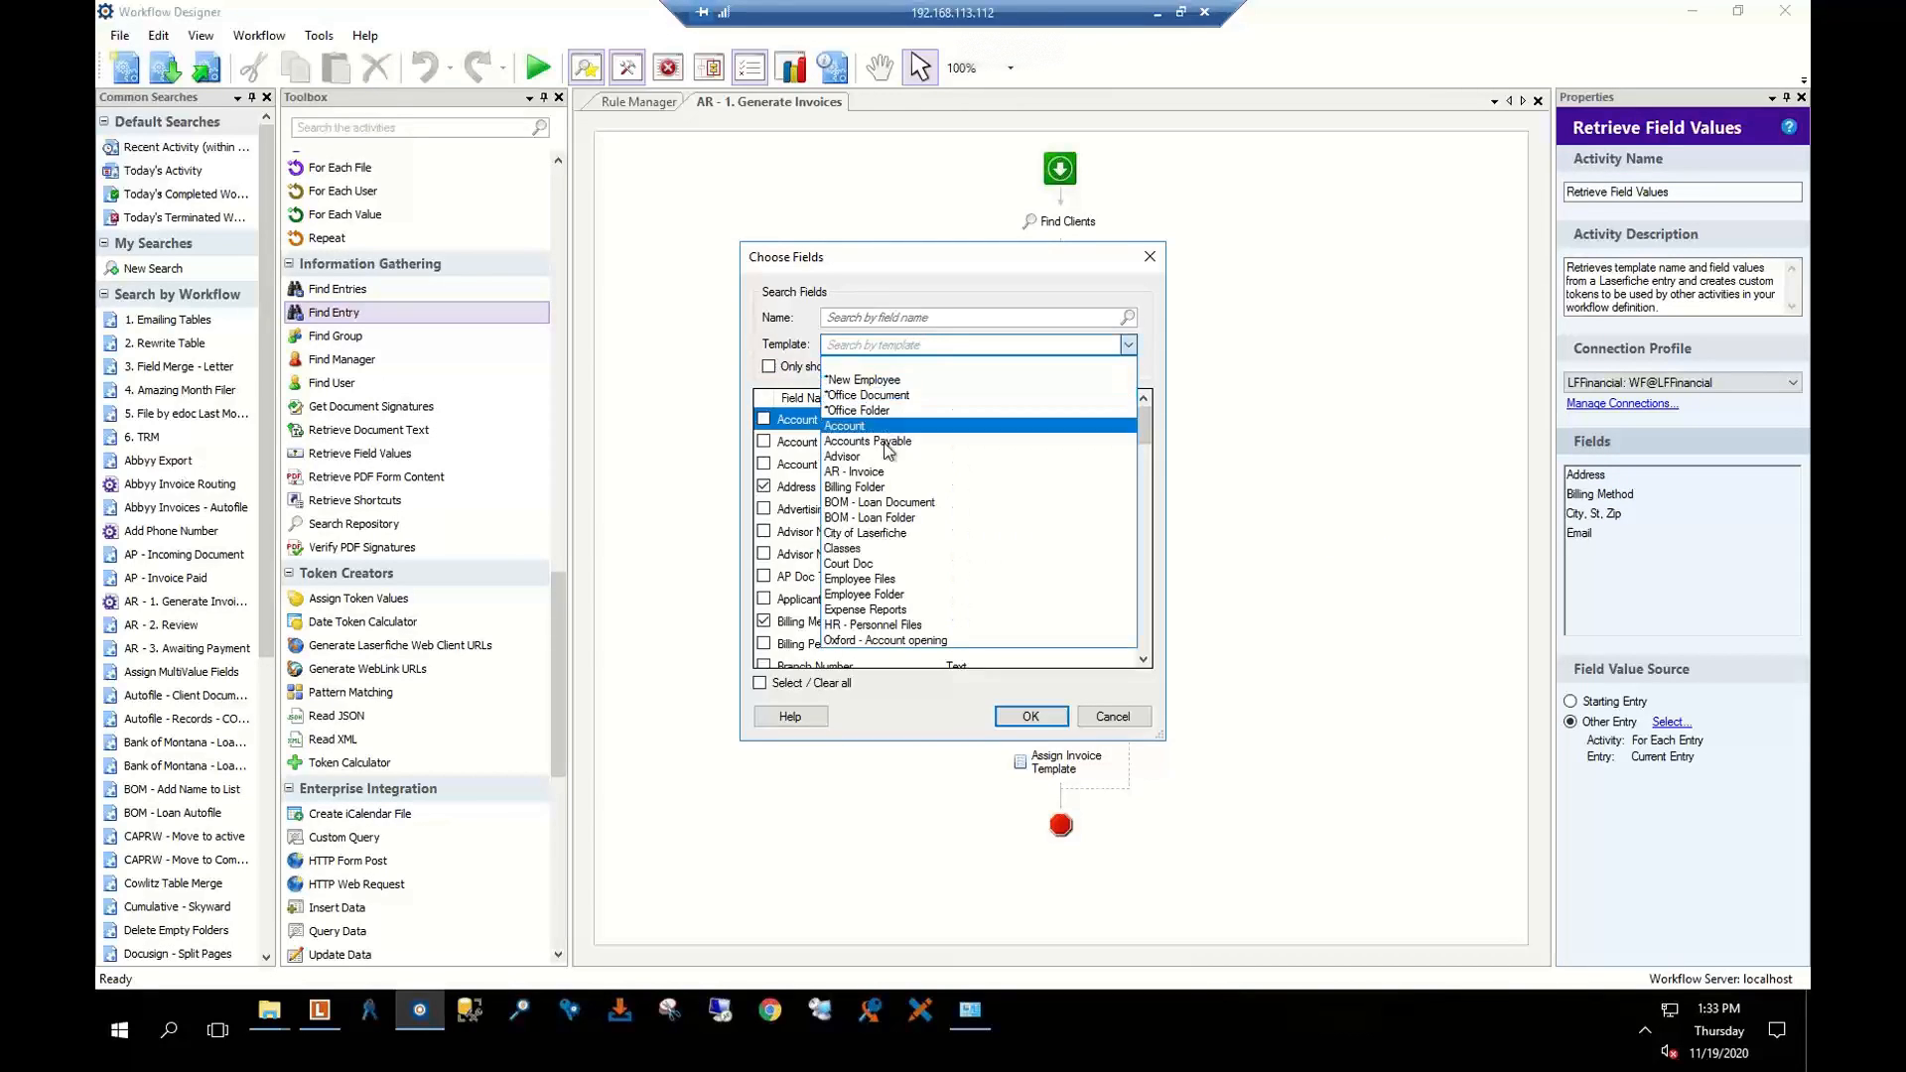
pyautogui.click(873, 472)
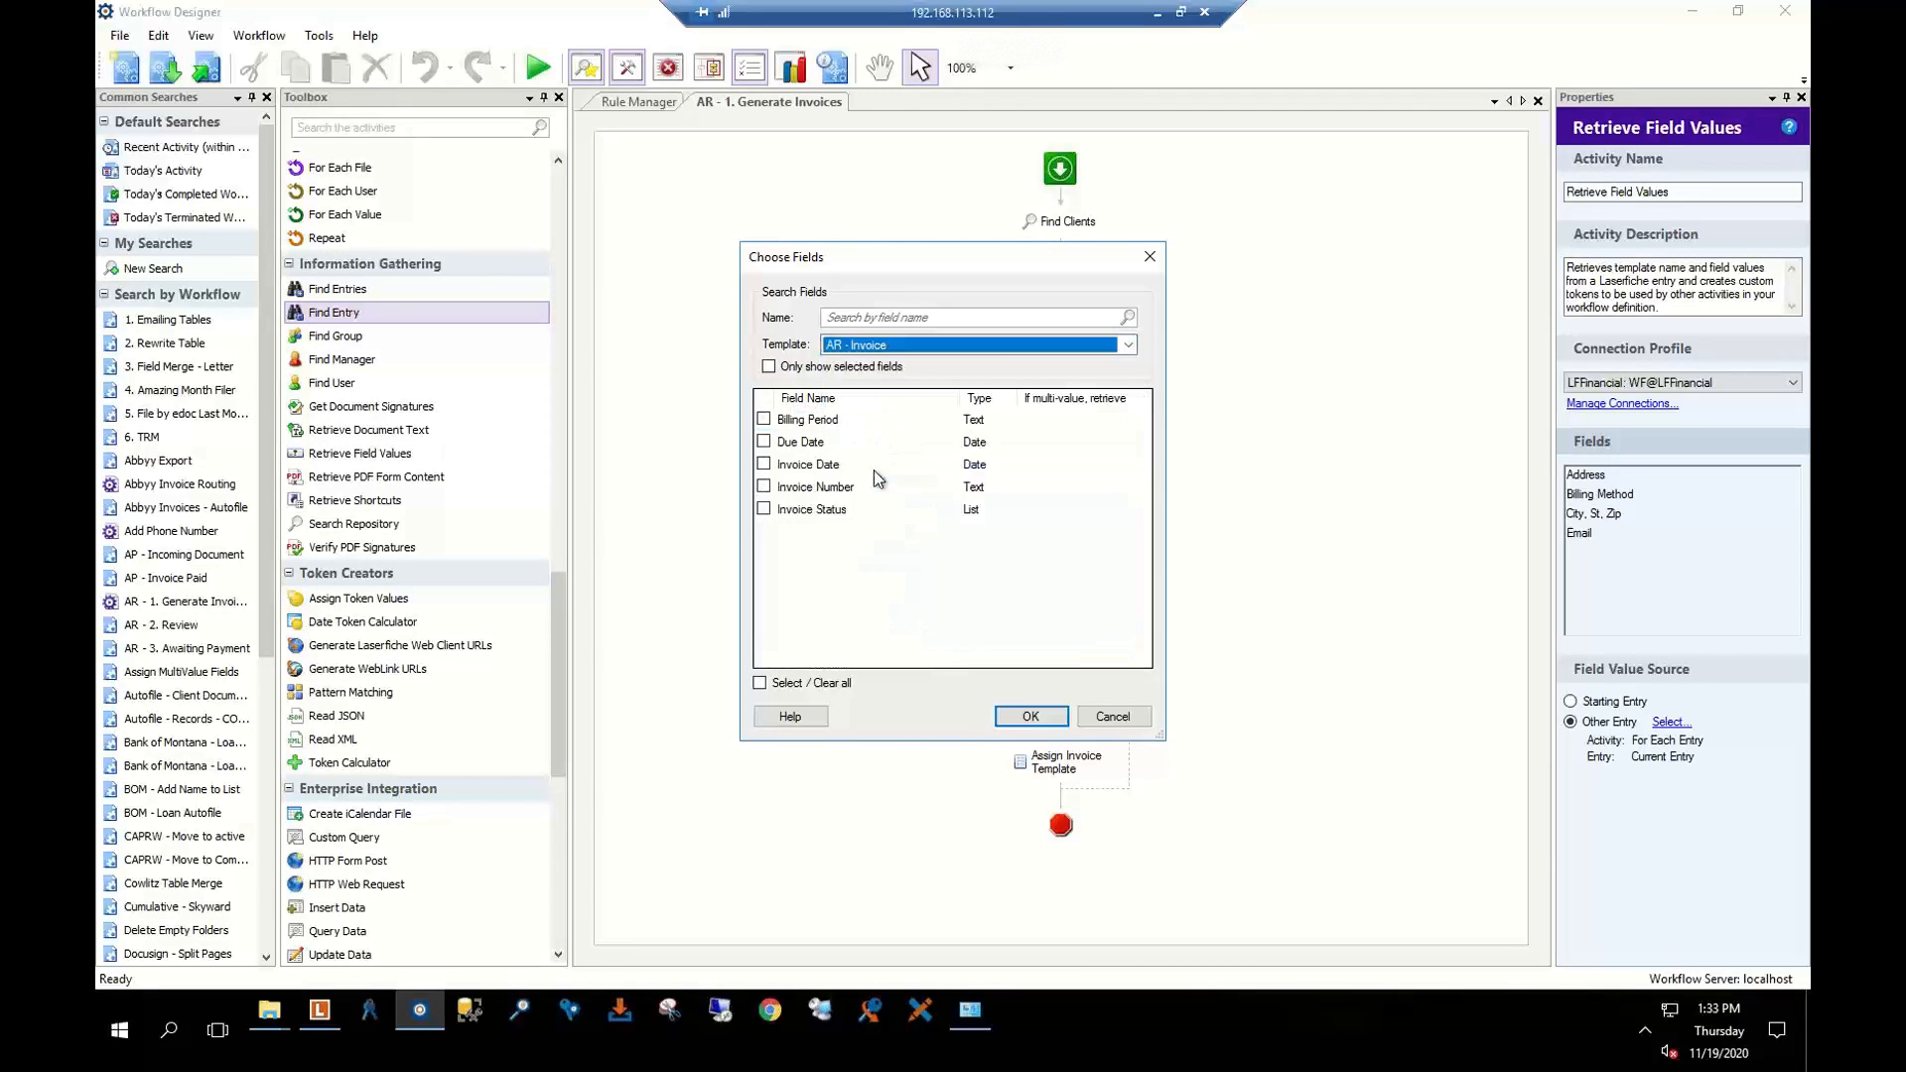
pyautogui.click(1085, 347)
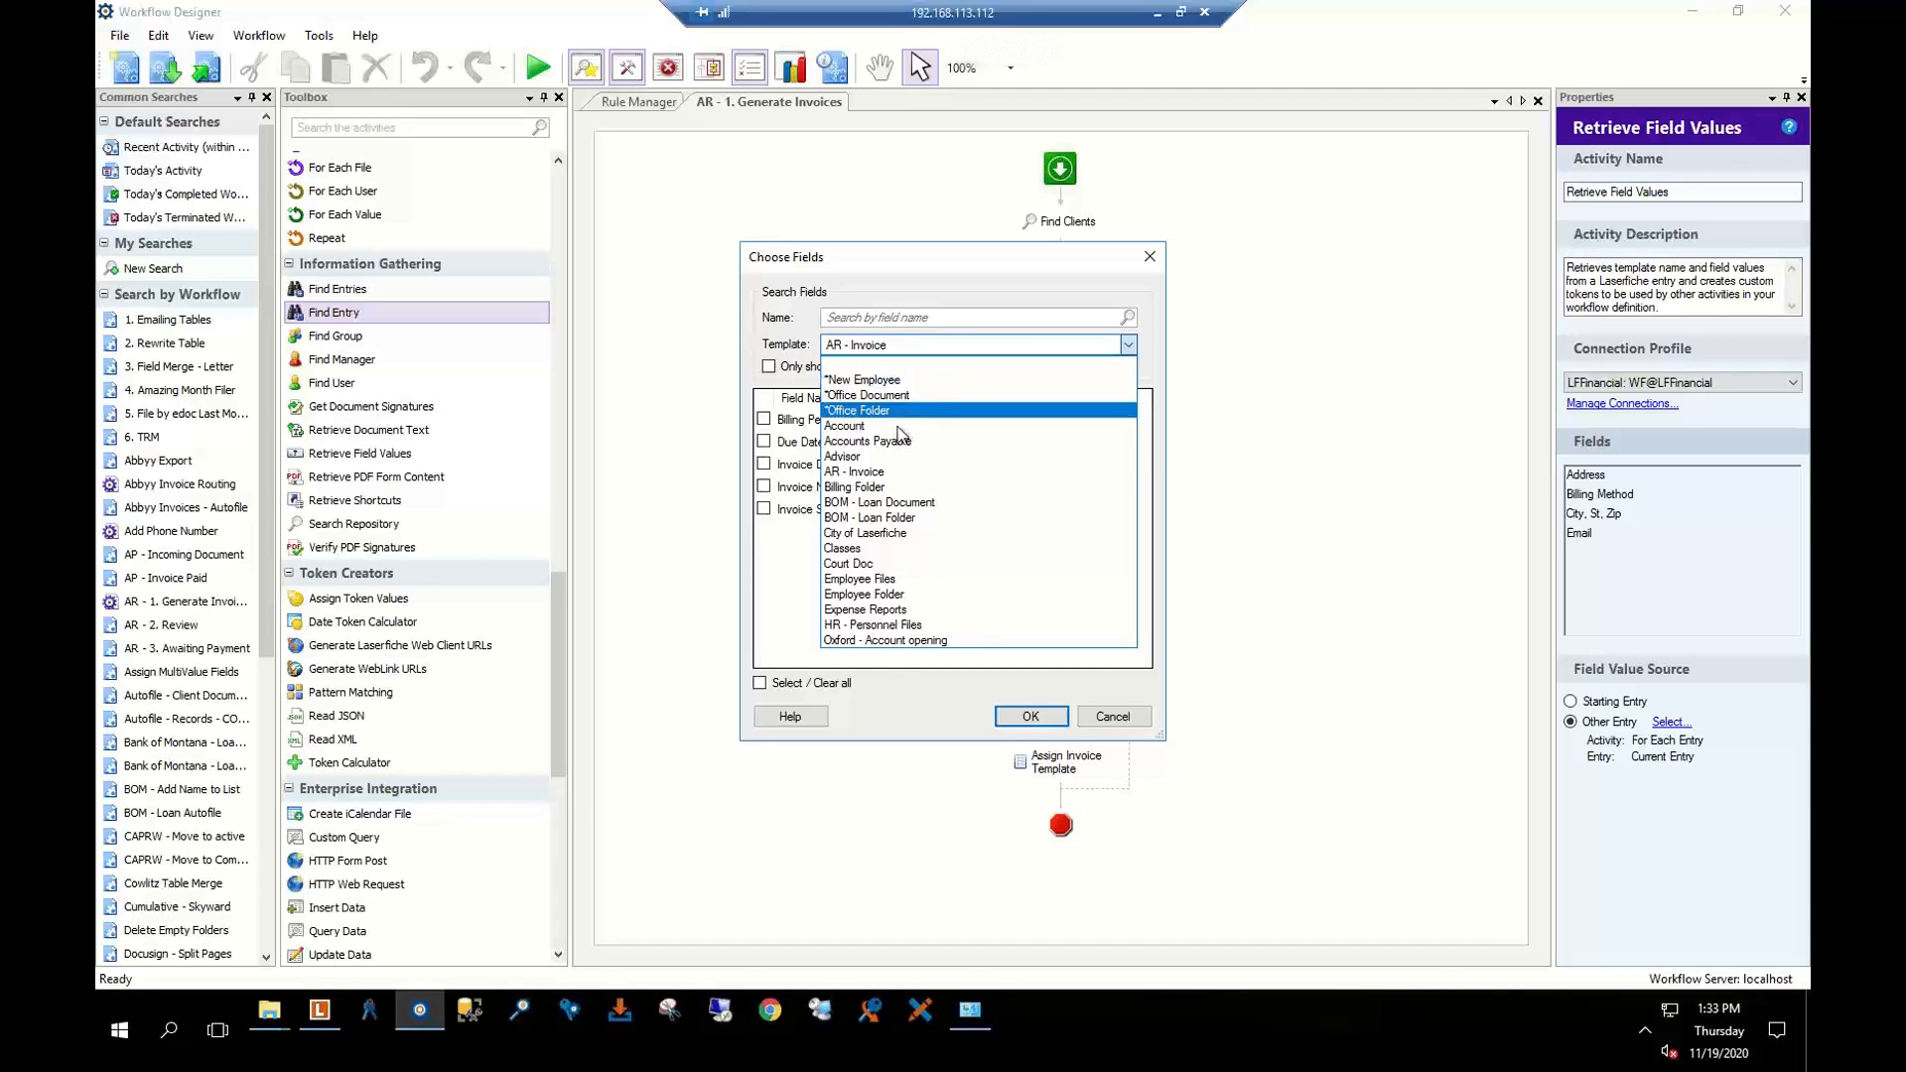
pyautogui.click(1116, 715)
pyautogui.click(768, 366)
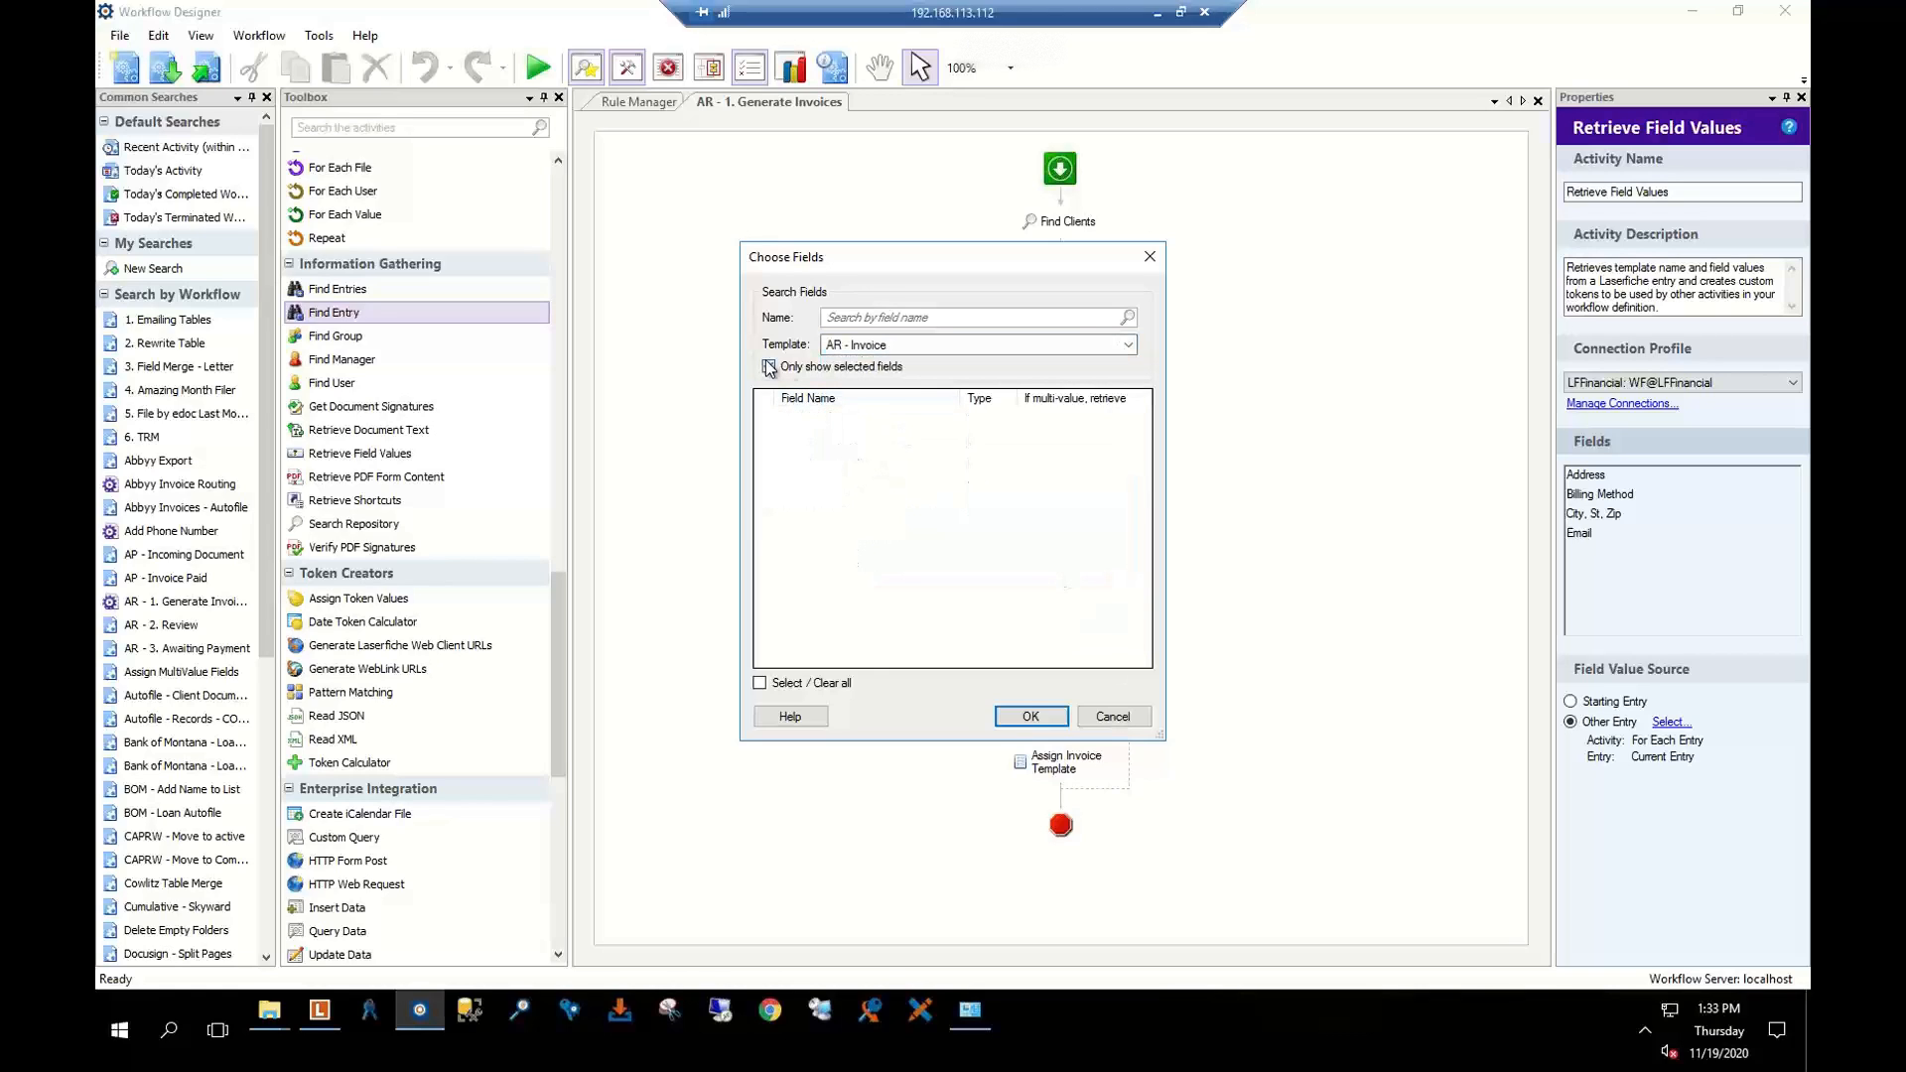
pyautogui.click(768, 367)
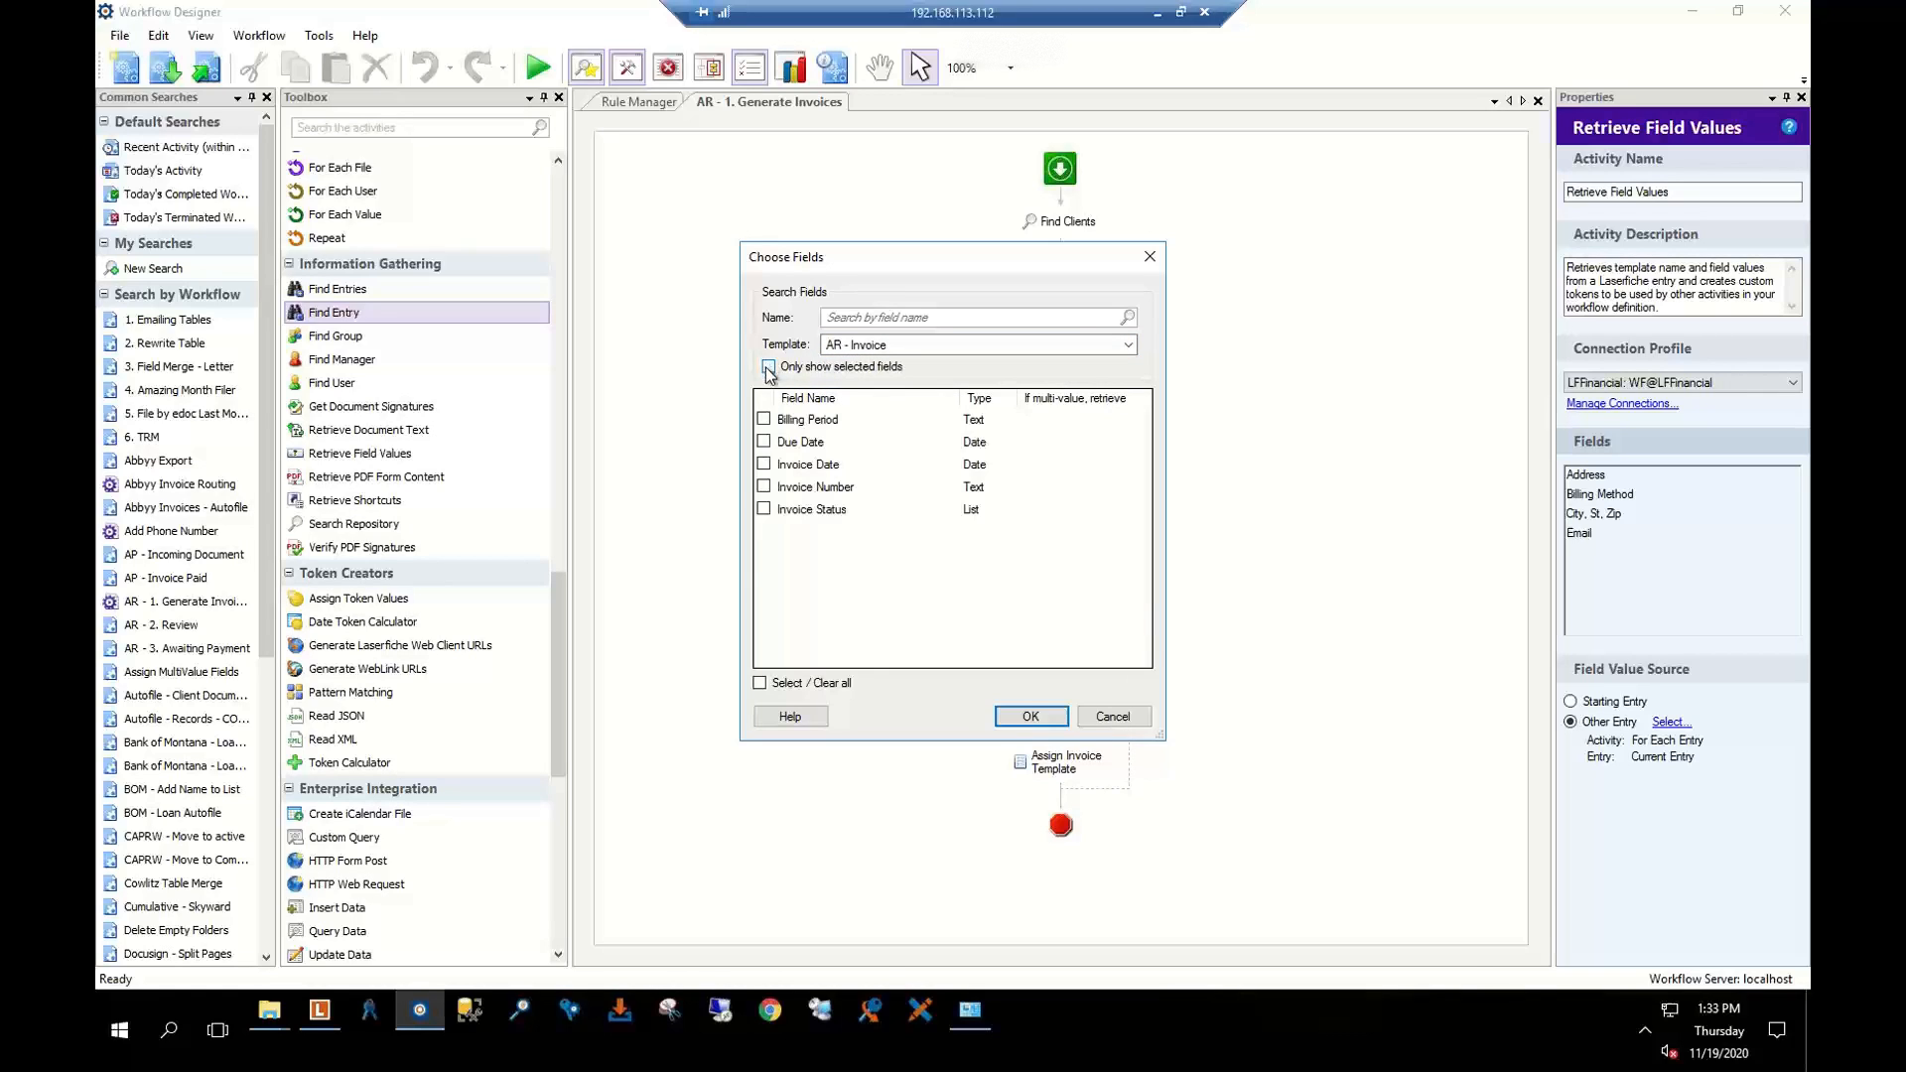
pyautogui.click(1113, 716)
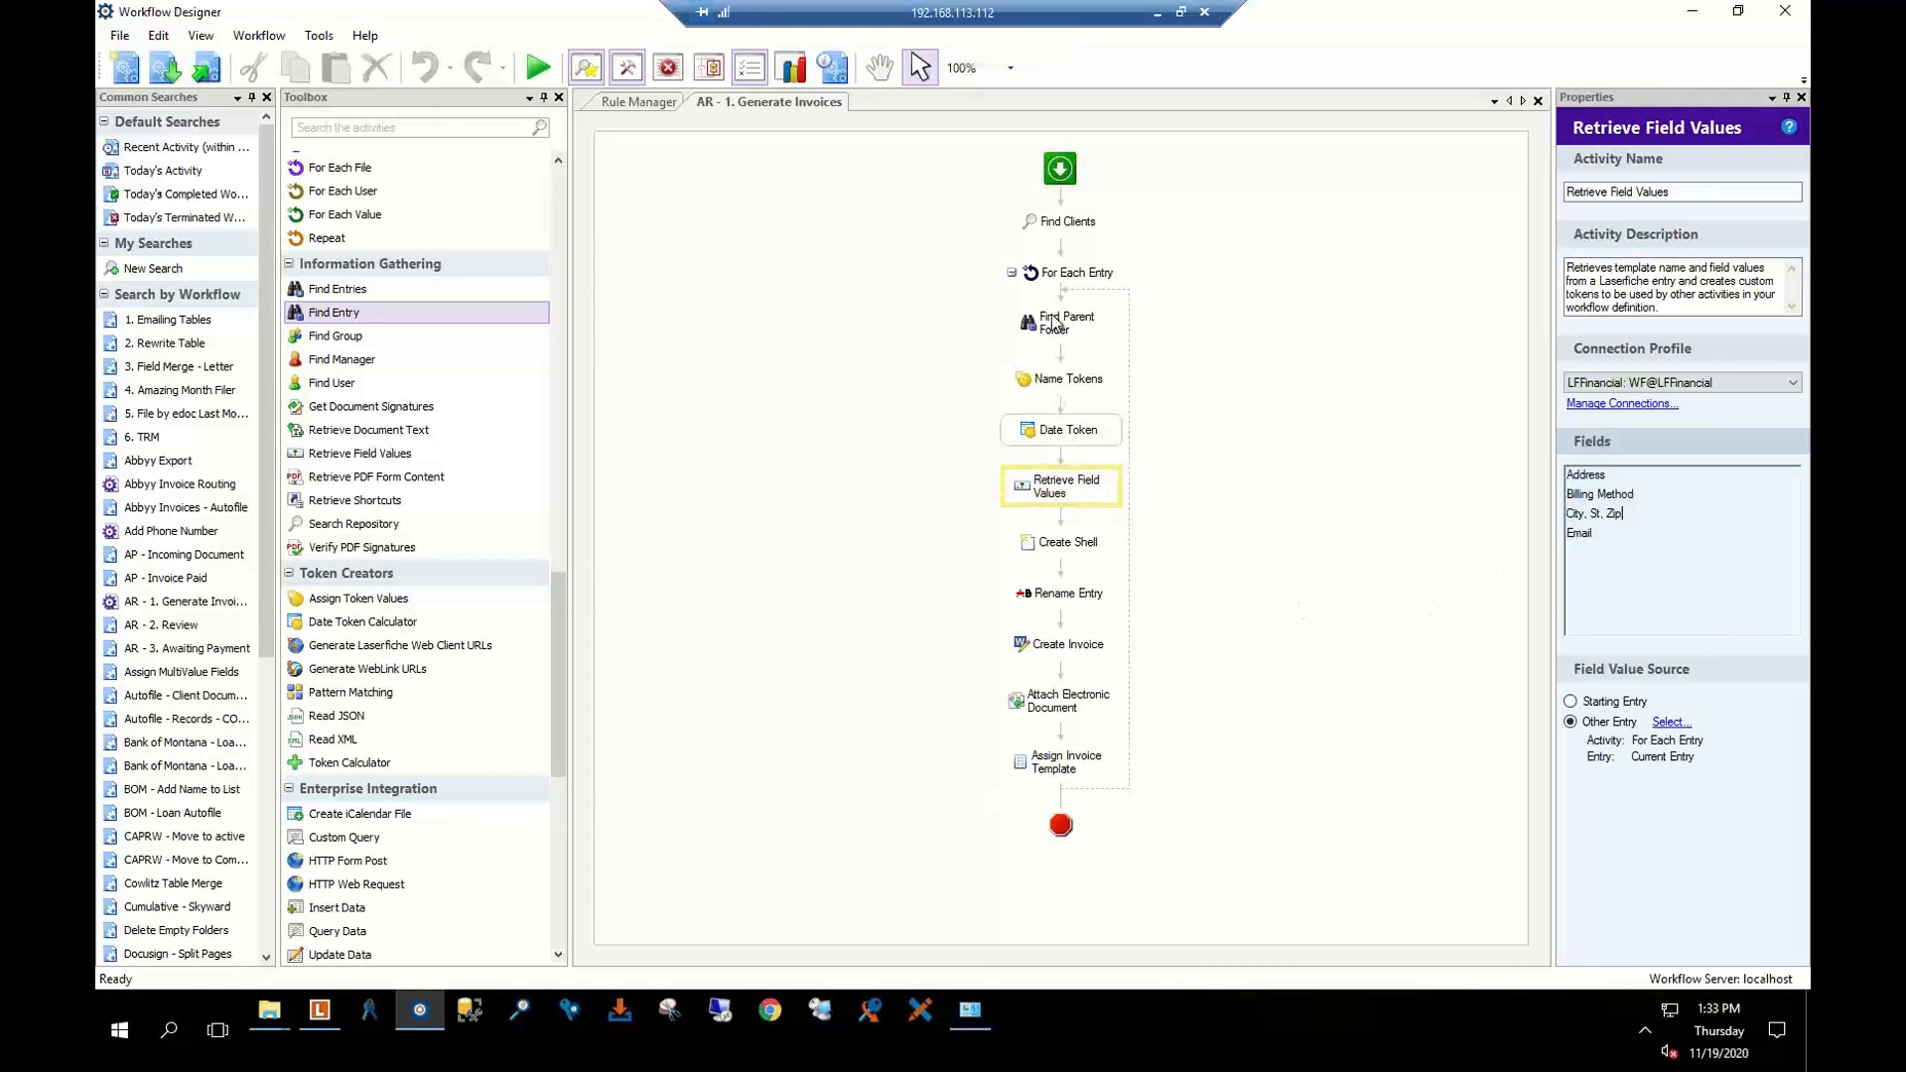
# Review Create Shell, Rename Entry, Create Invoice and Assign Invoice Template, then close AR - 1. Generate Invoices
pyautogui.click(1019, 536)
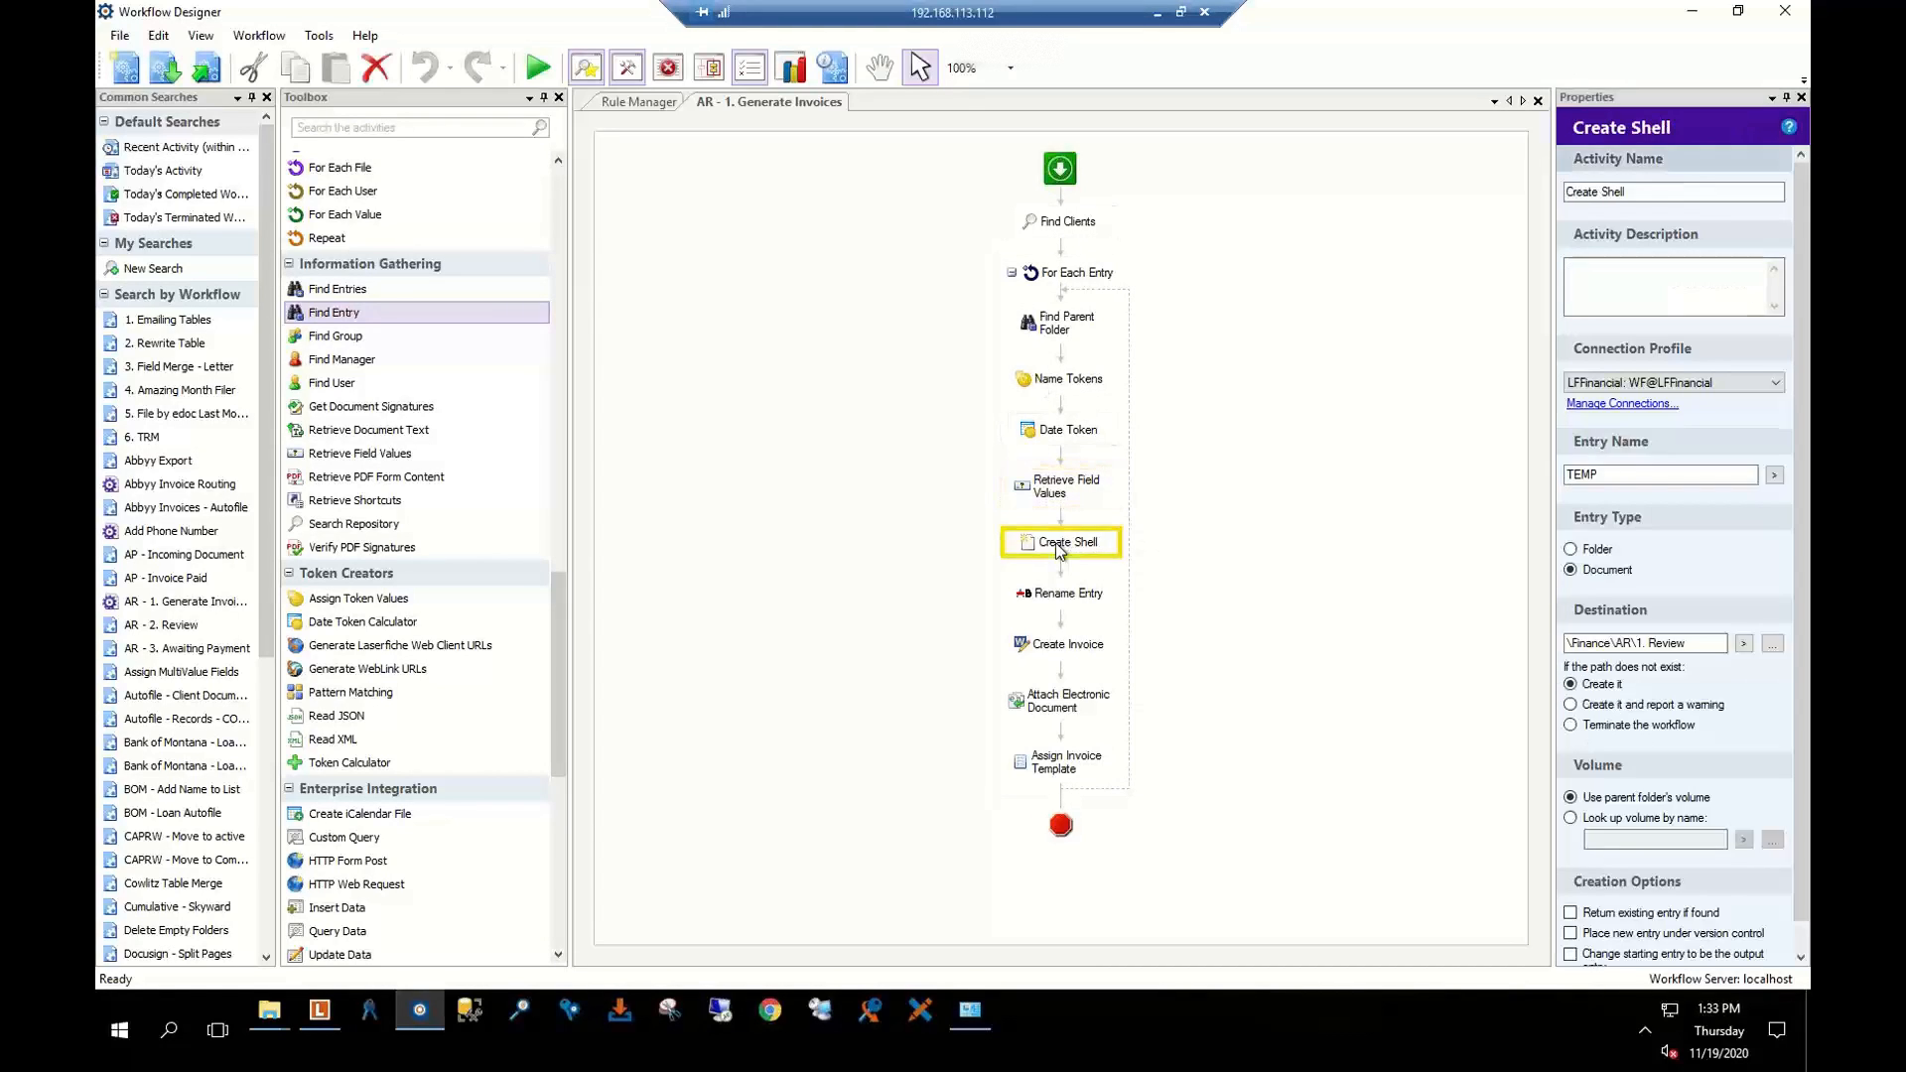
pyautogui.click(1067, 593)
pyautogui.click(1065, 650)
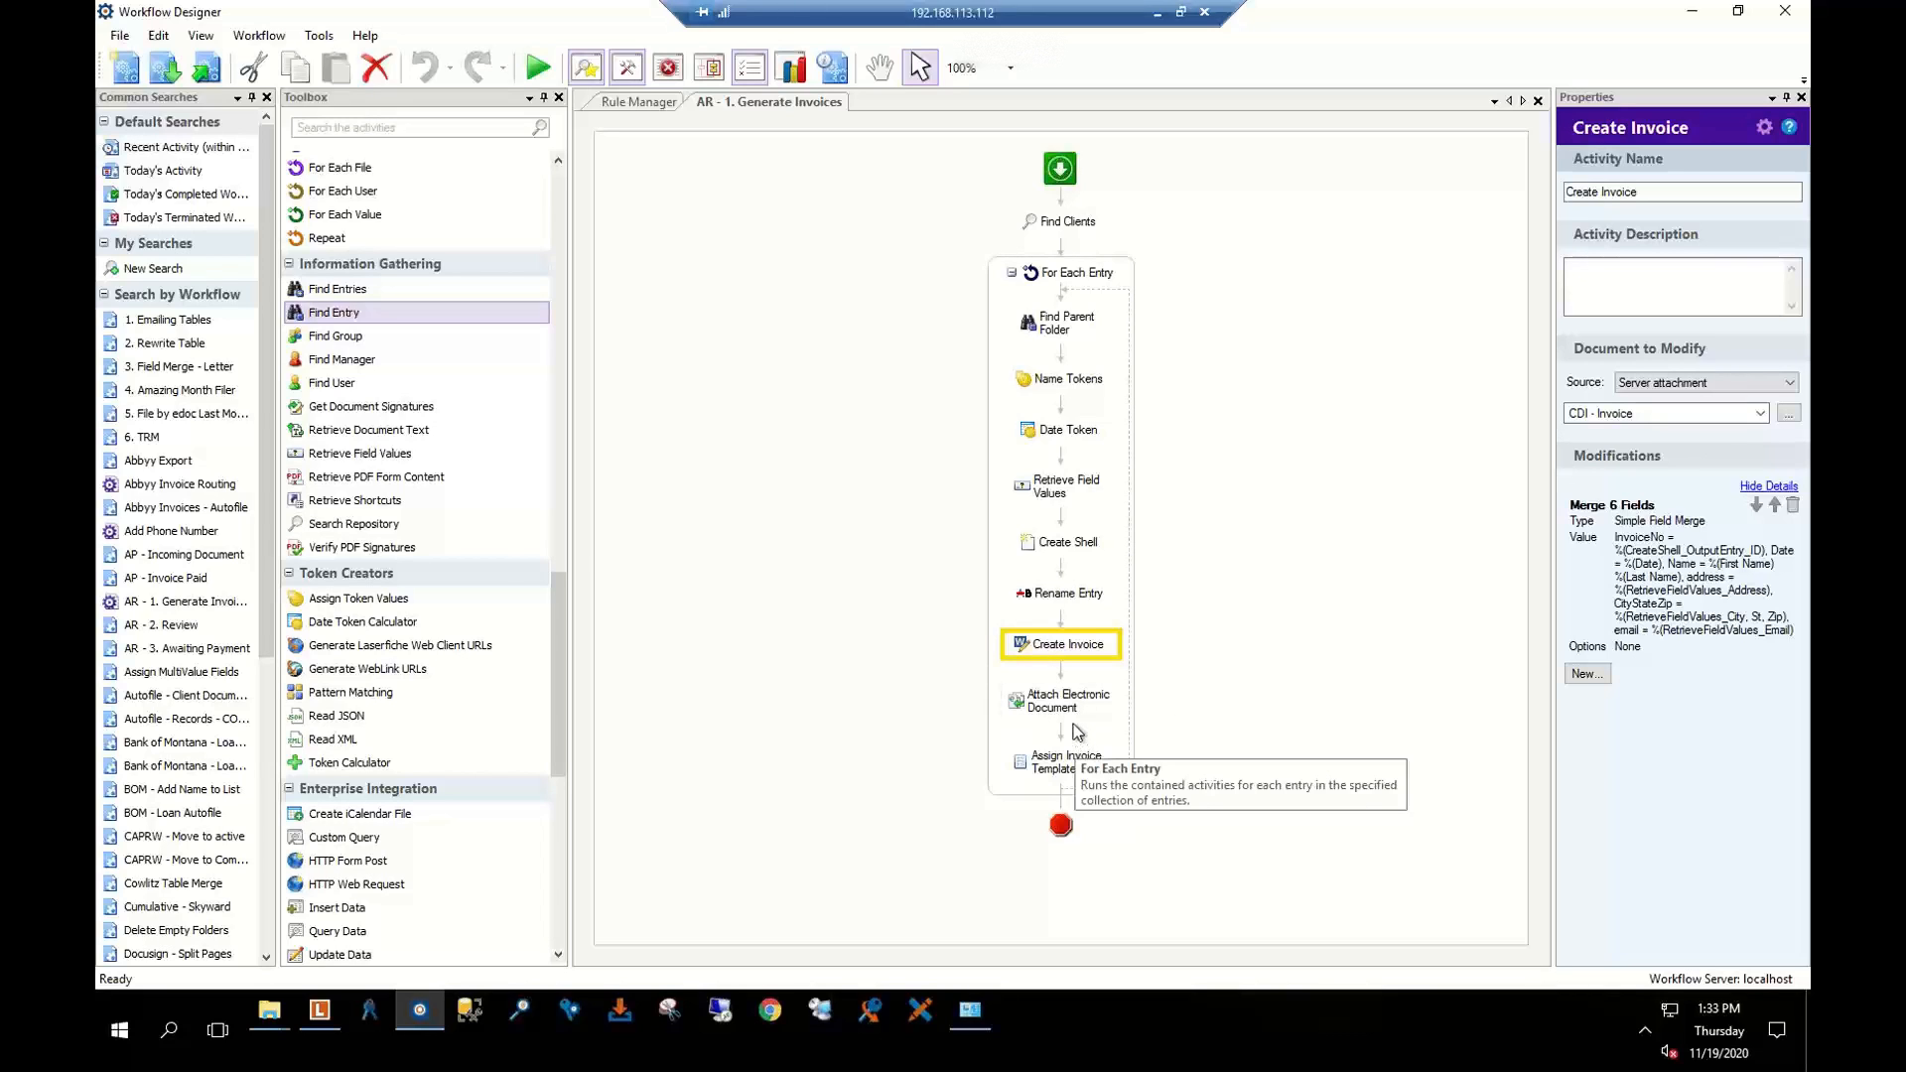
pyautogui.click(1068, 764)
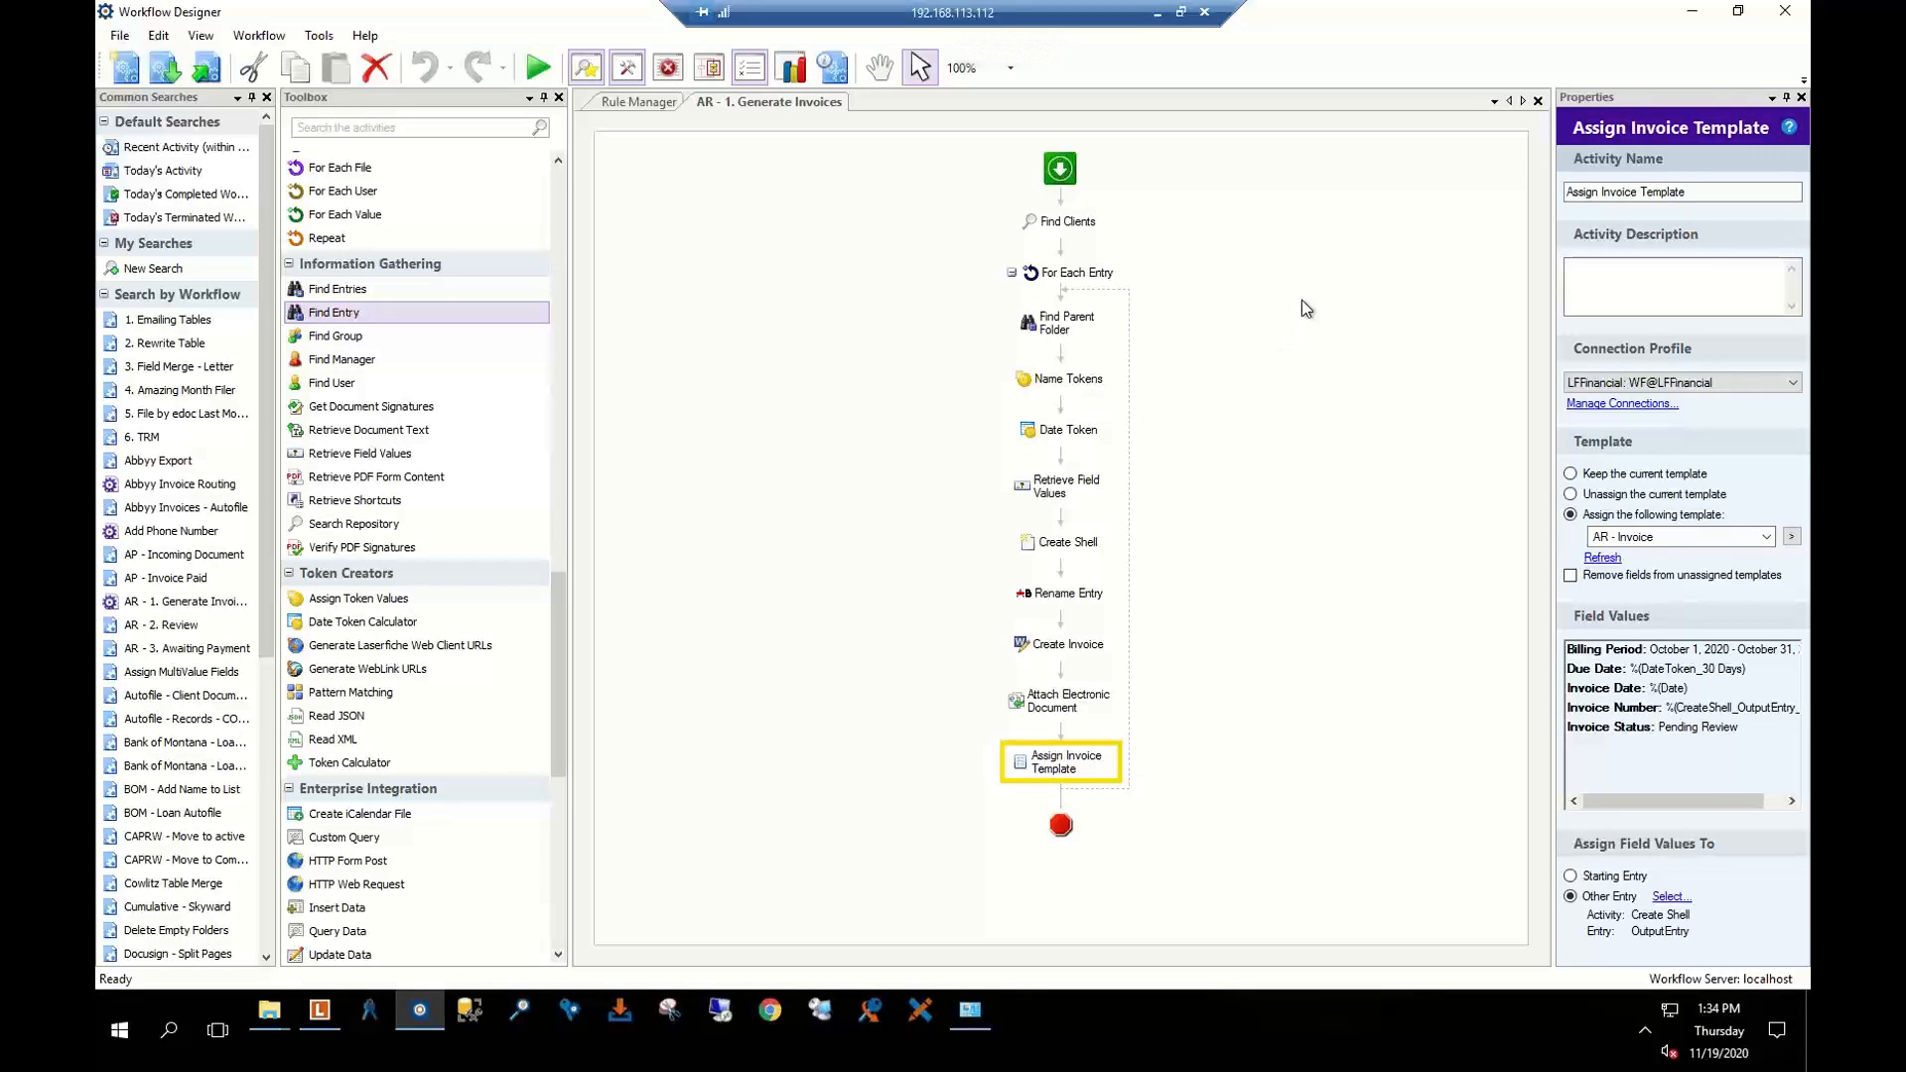
pyautogui.click(1538, 102)
# Open the AR - 2. Review workflow and inspect its Retrieve Status activity settings
pyautogui.click(683, 406)
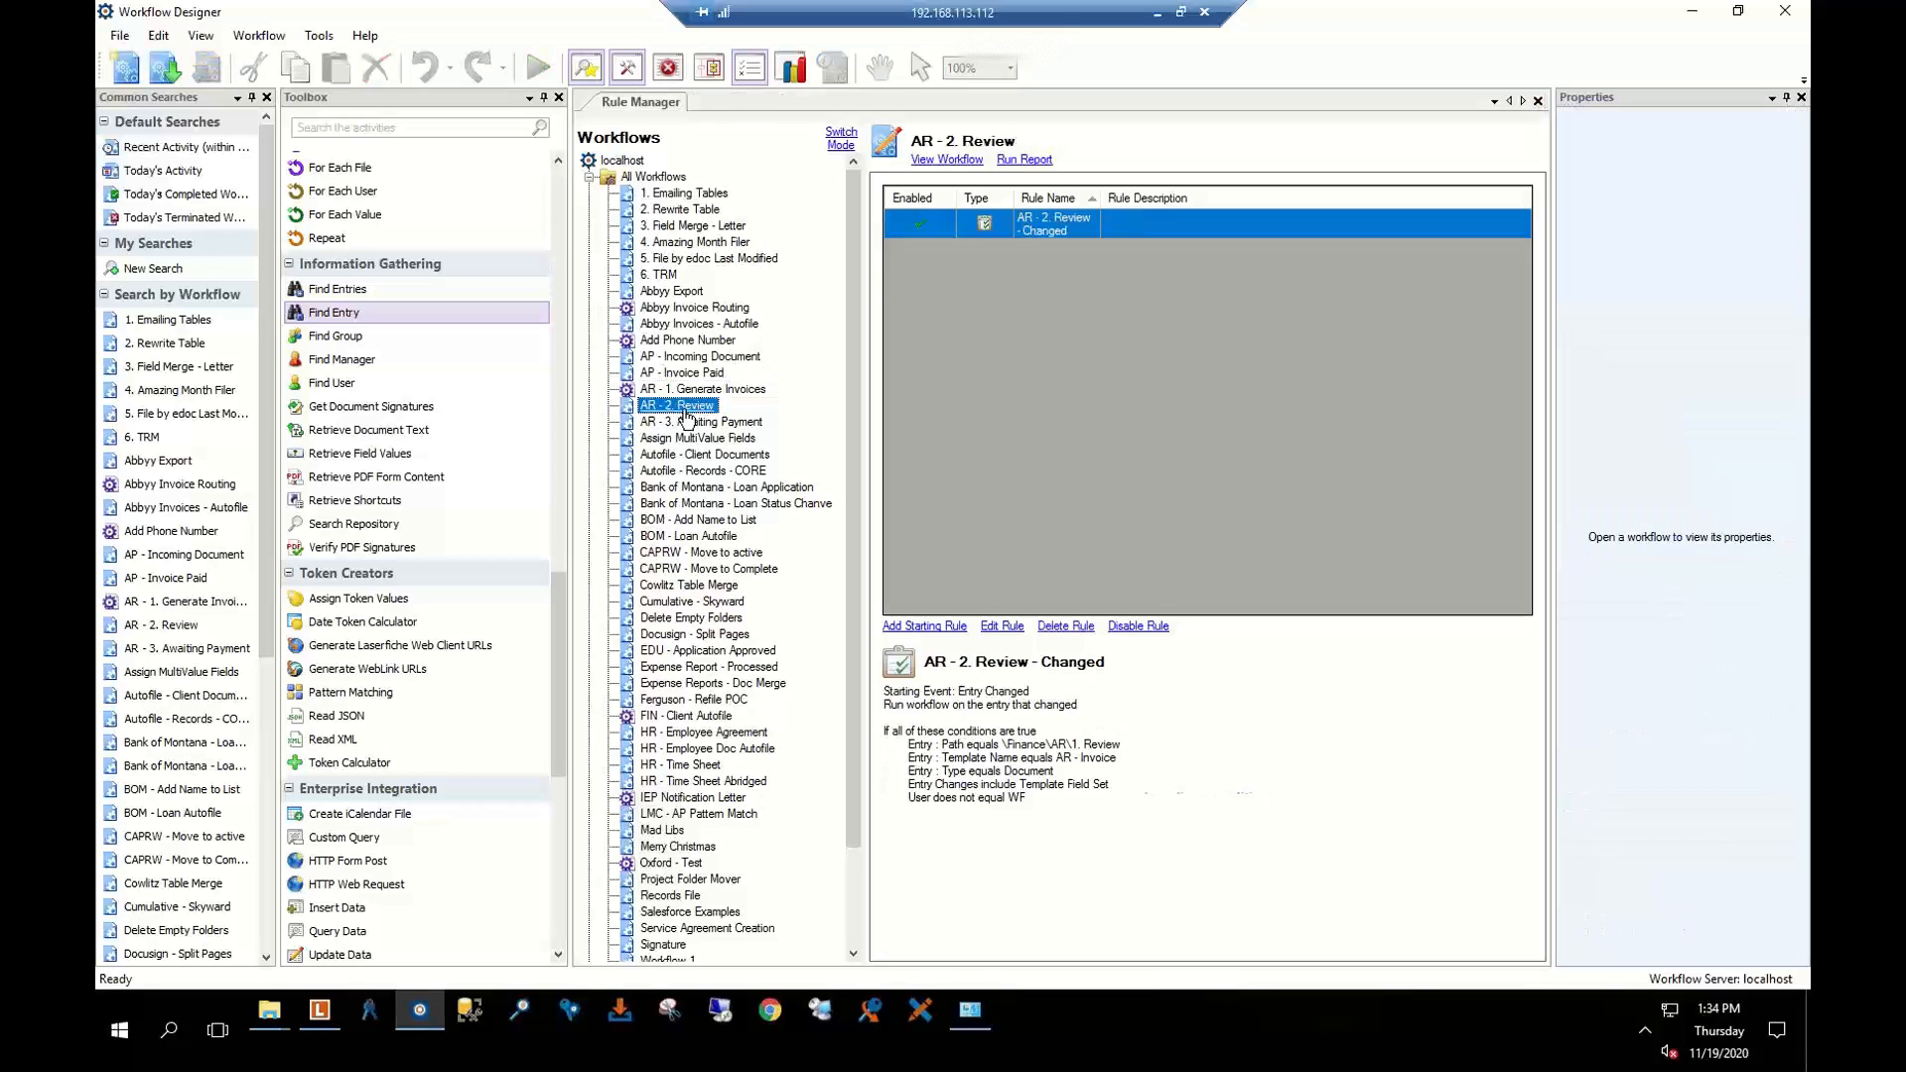
pyautogui.doubleClick(685, 408)
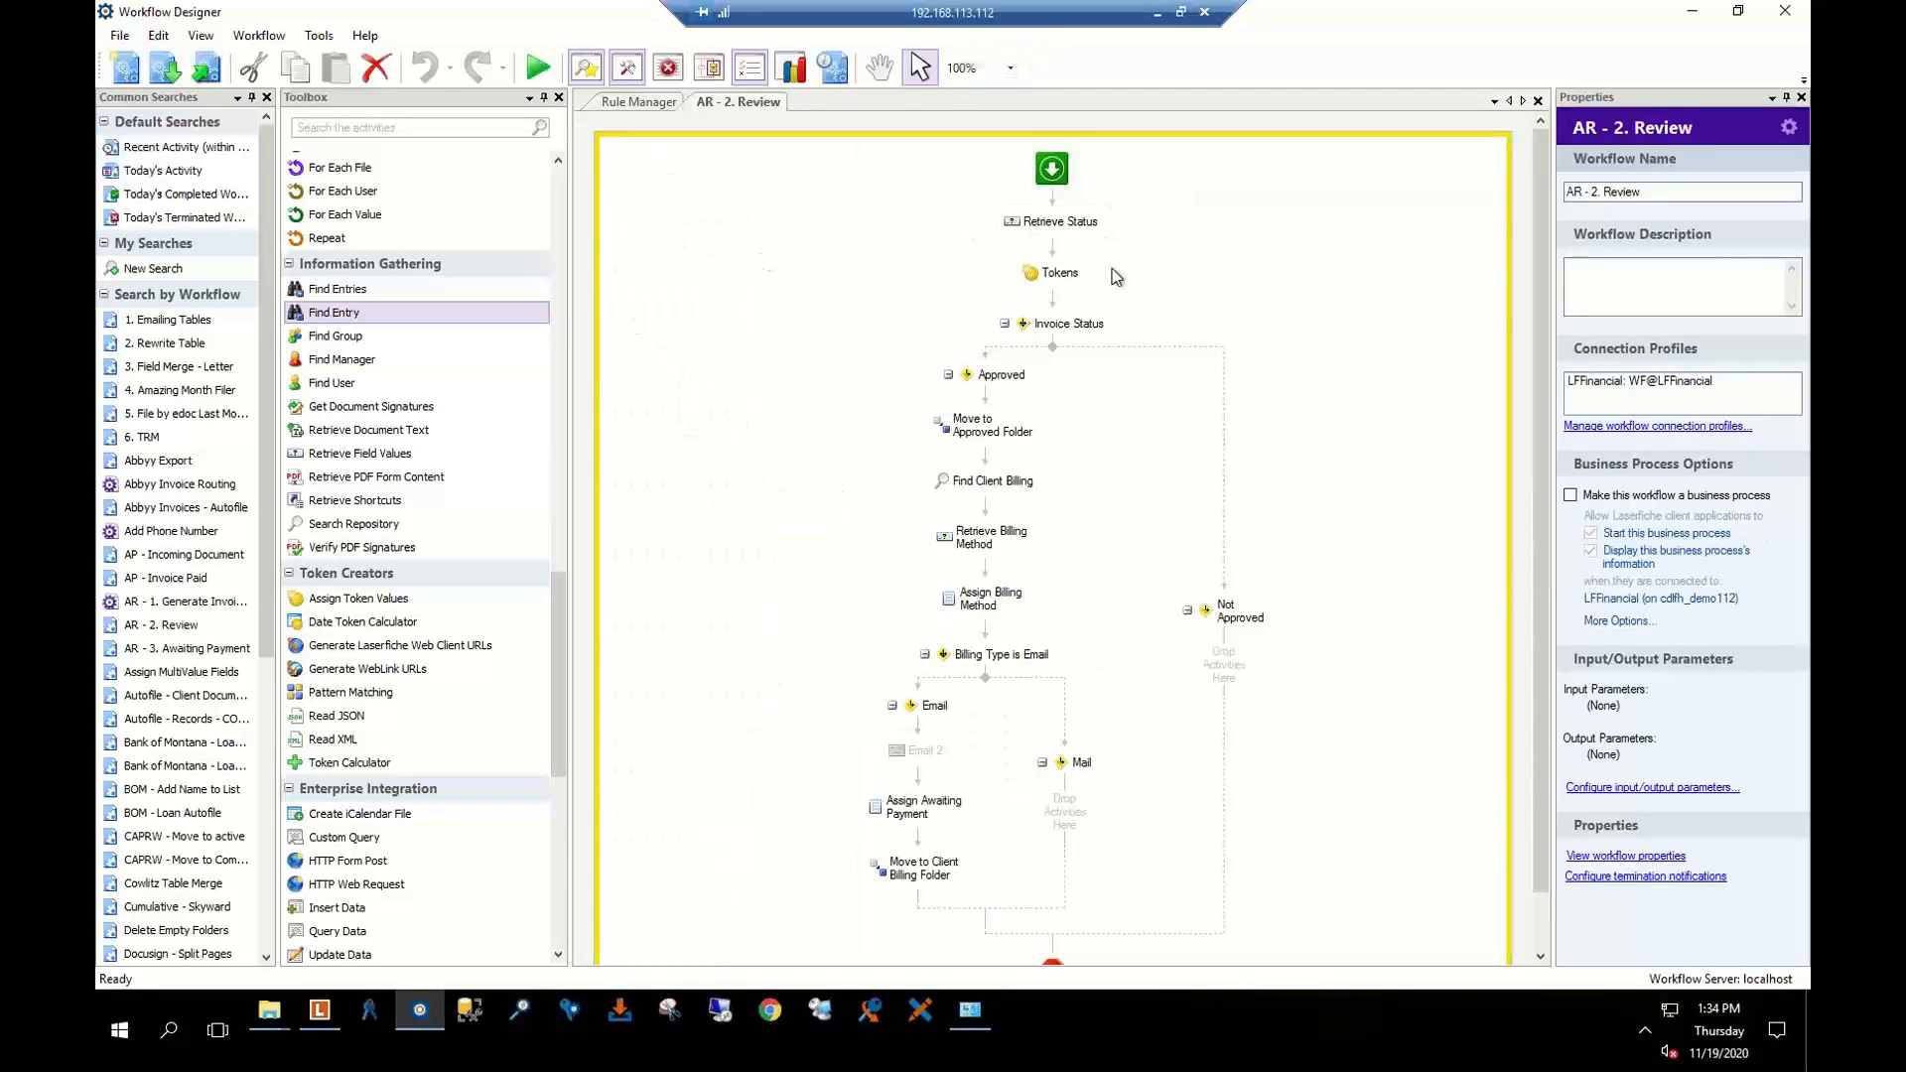
pyautogui.scroll(-1, 1131, 292)
pyautogui.scroll(1, 1149, 302)
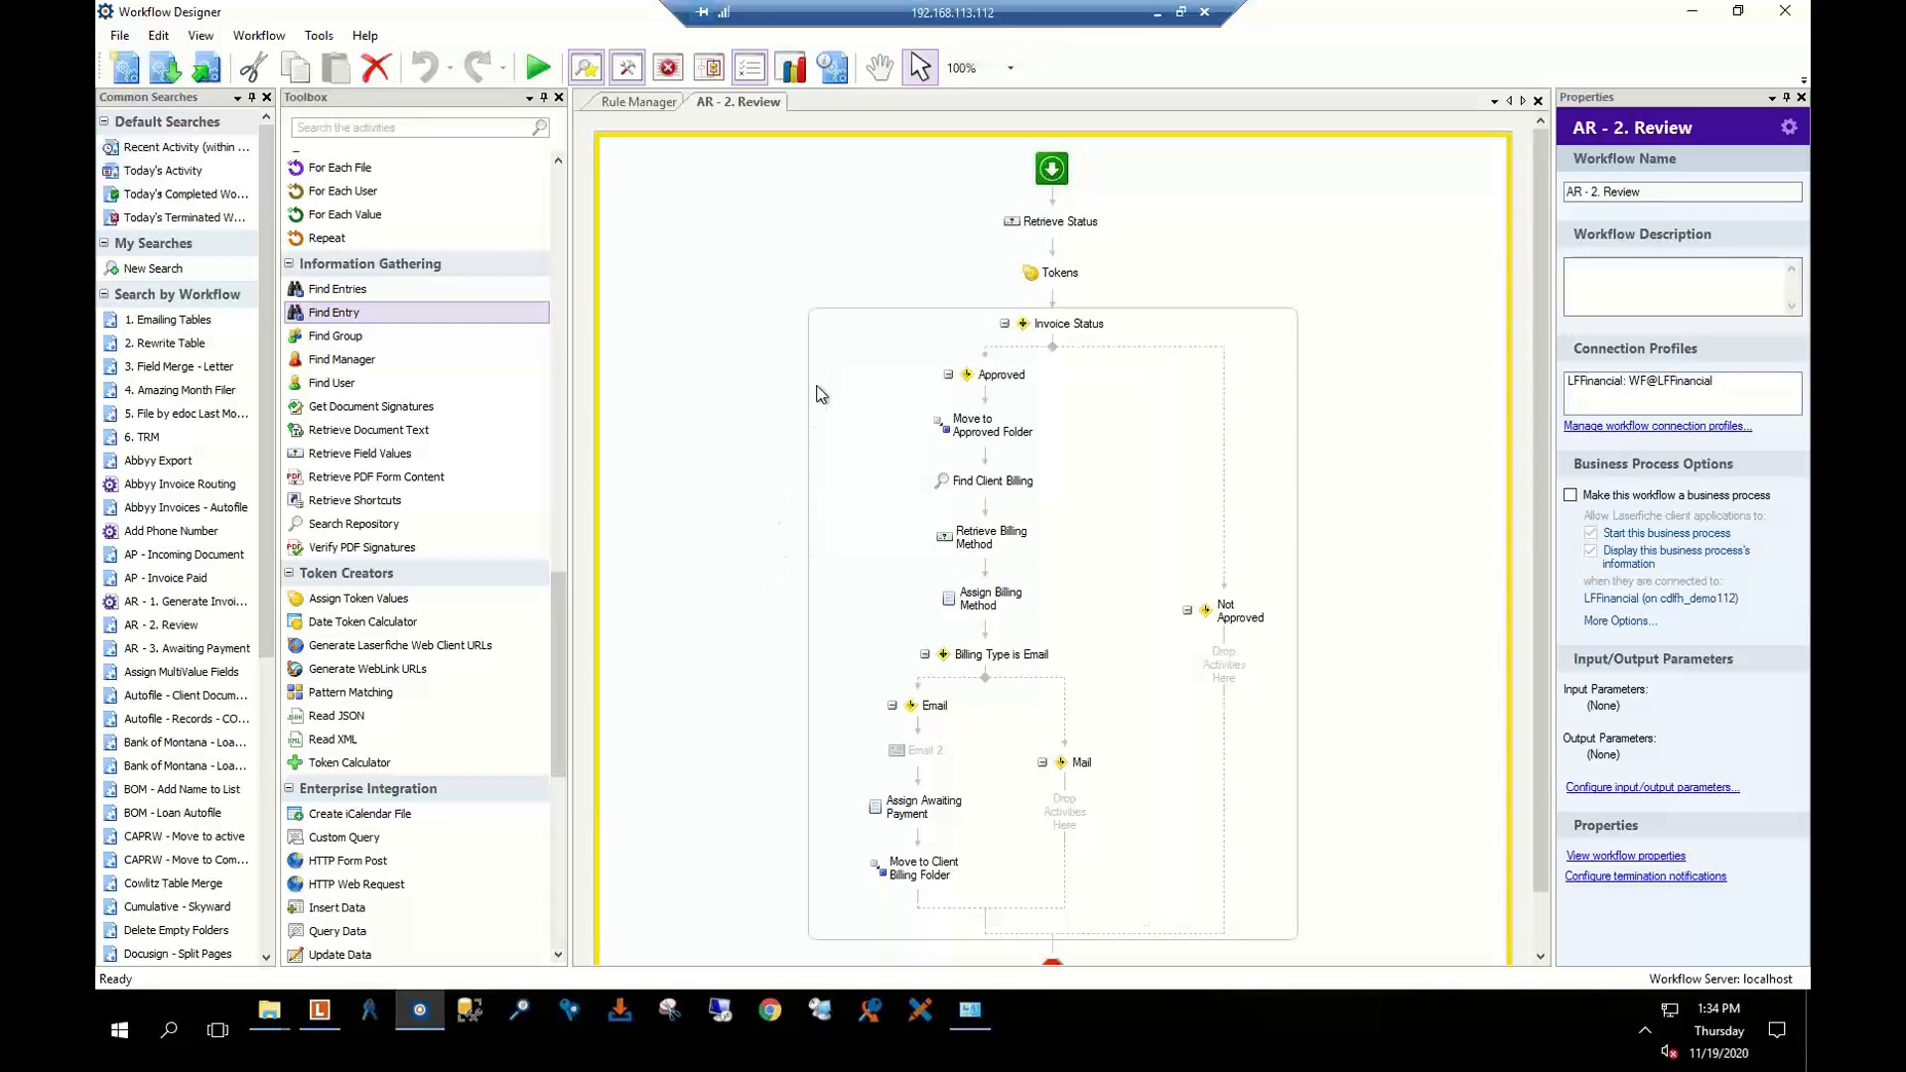
pyautogui.click(1070, 223)
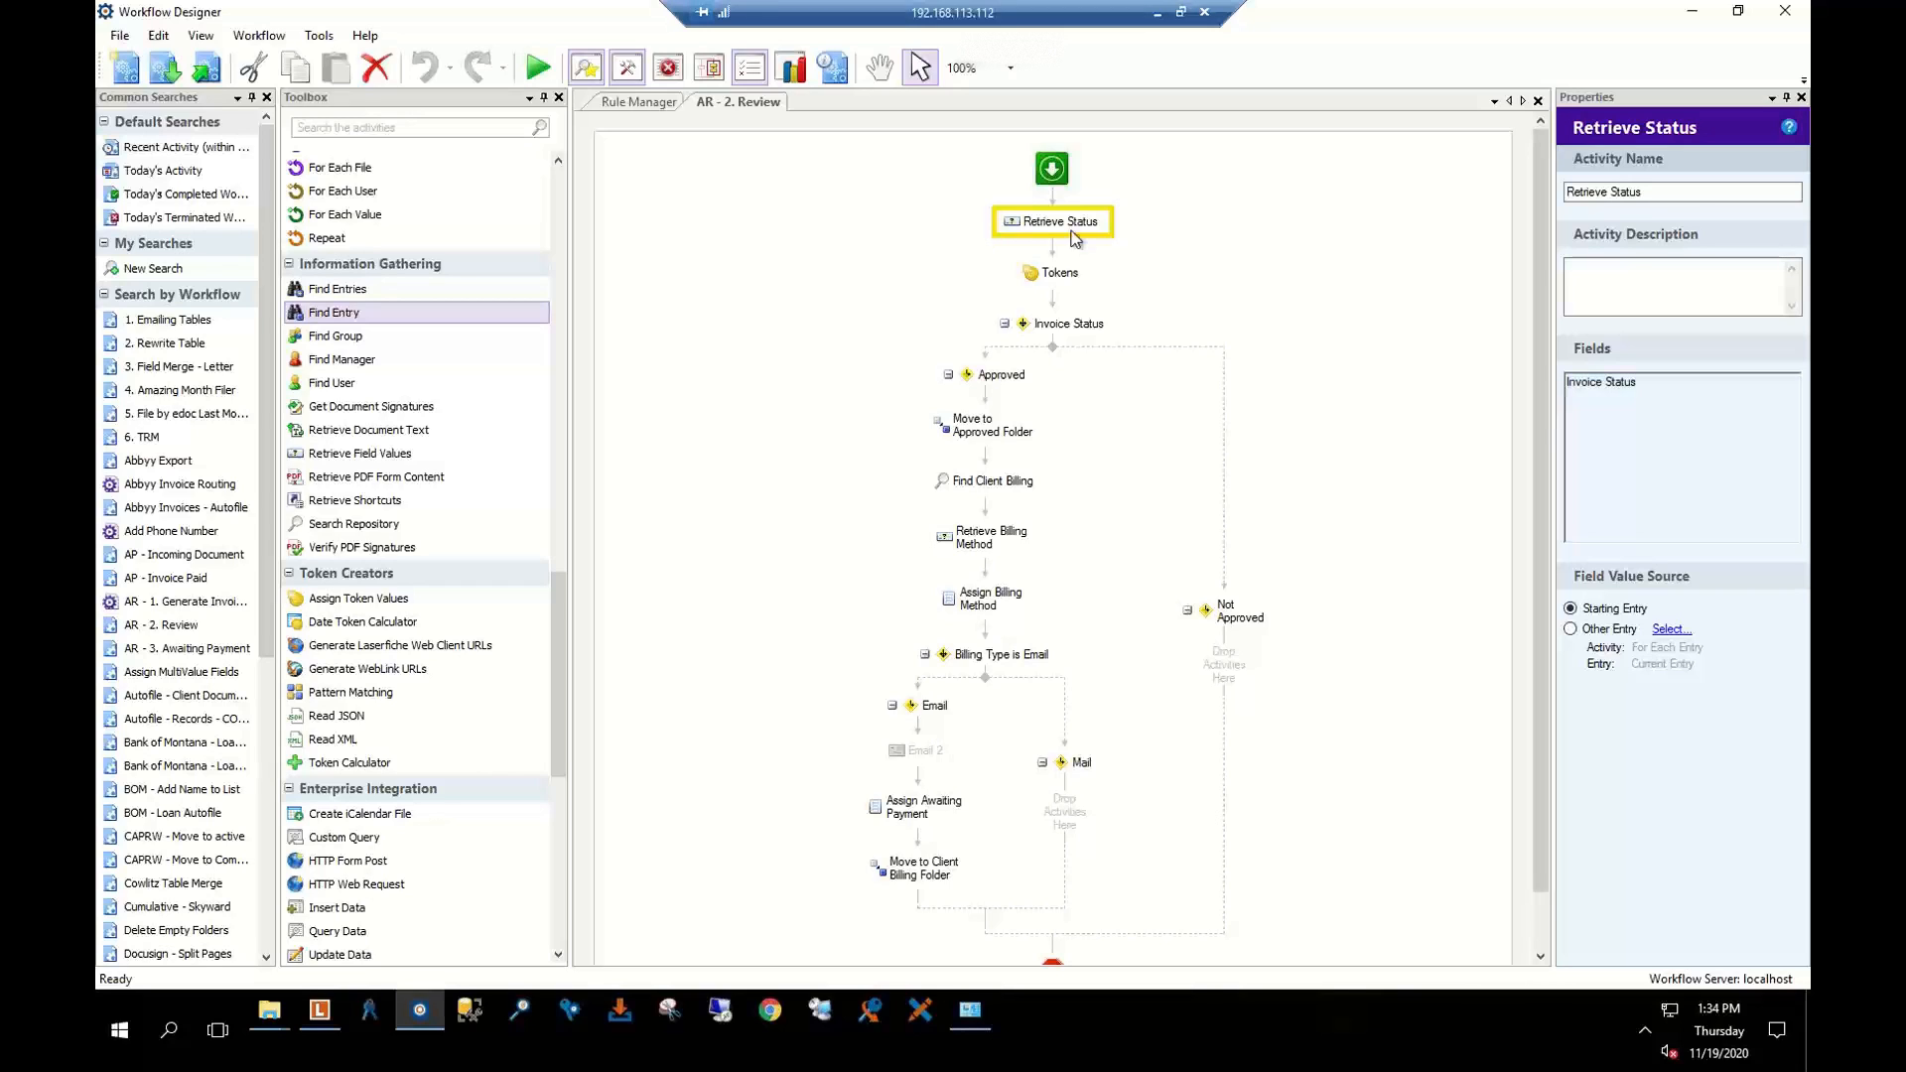
pyautogui.click(635, 109)
# Create Workflow 2 with a Retrieve Field Values activity, cancelling the field chooser without picking fields
pyautogui.click(119, 75)
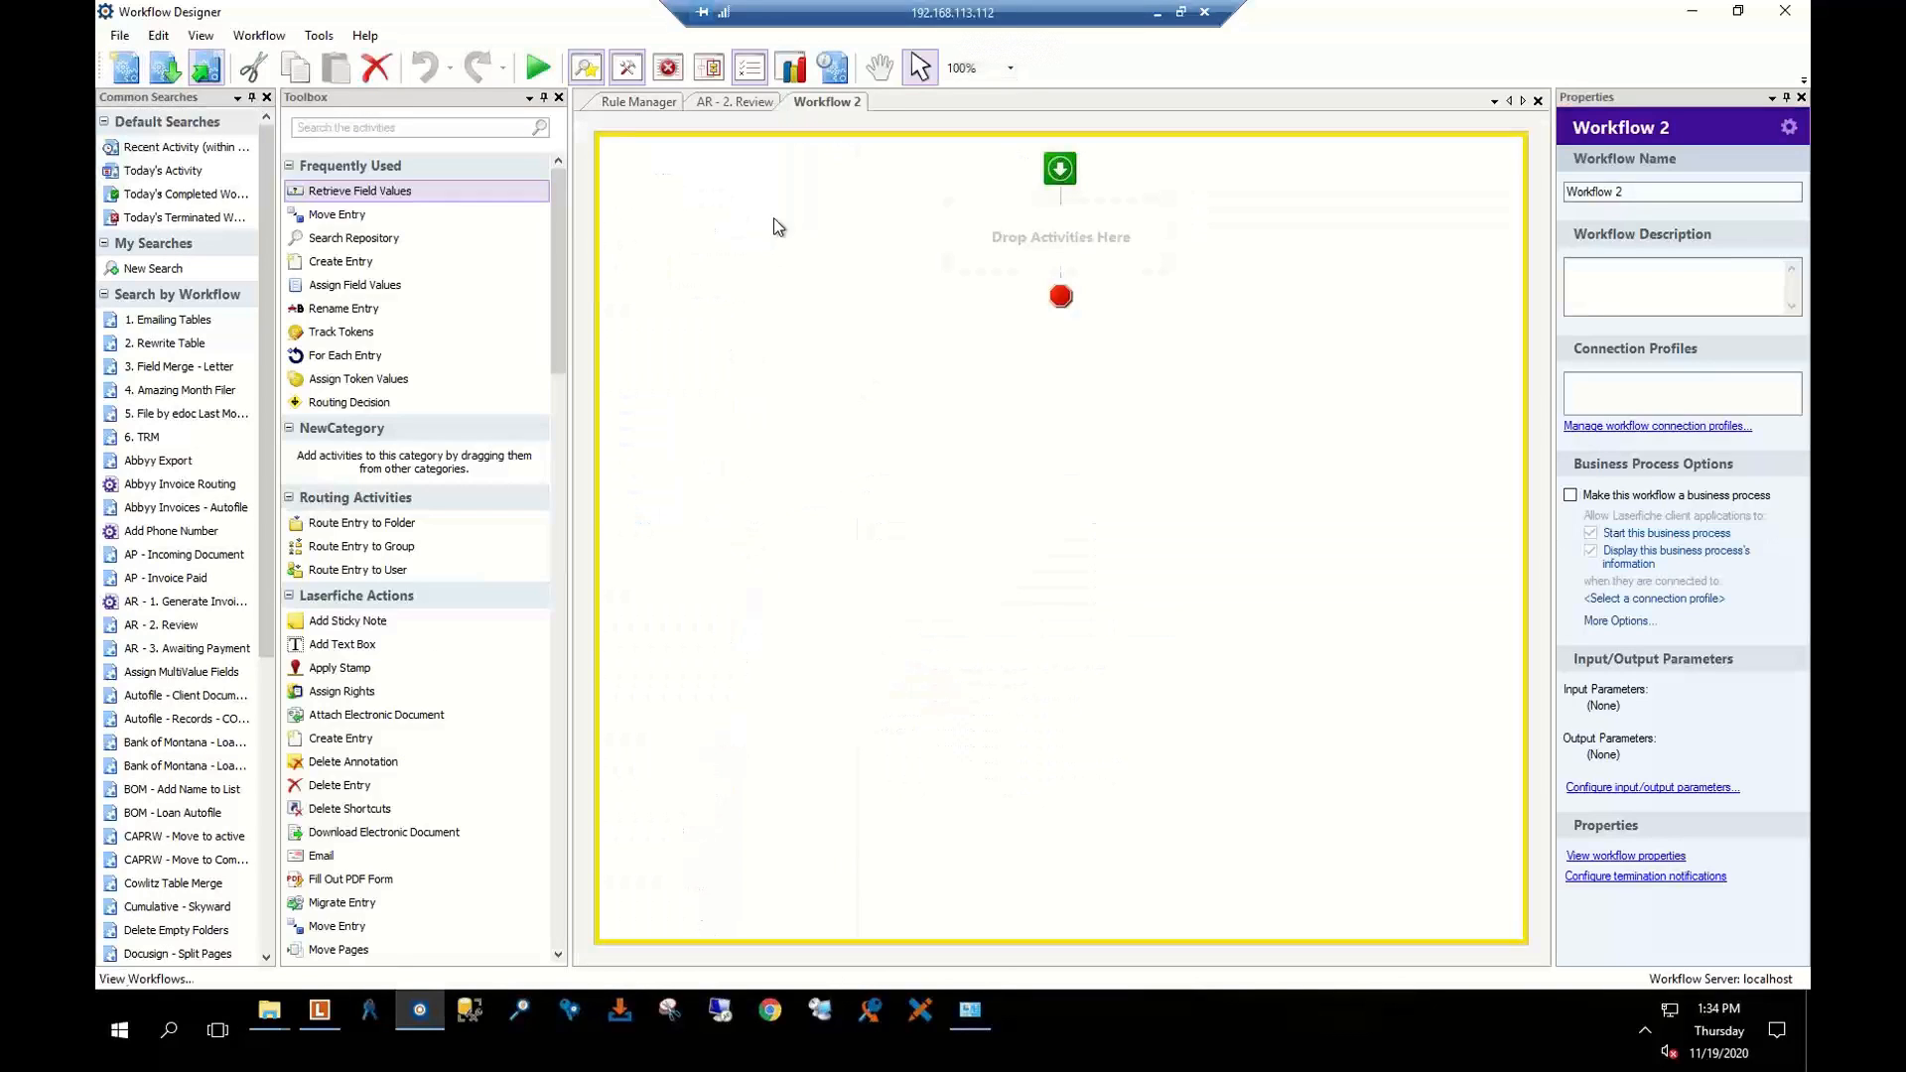
pyautogui.moveTo(367, 191); pyautogui.dragTo(990, 217)
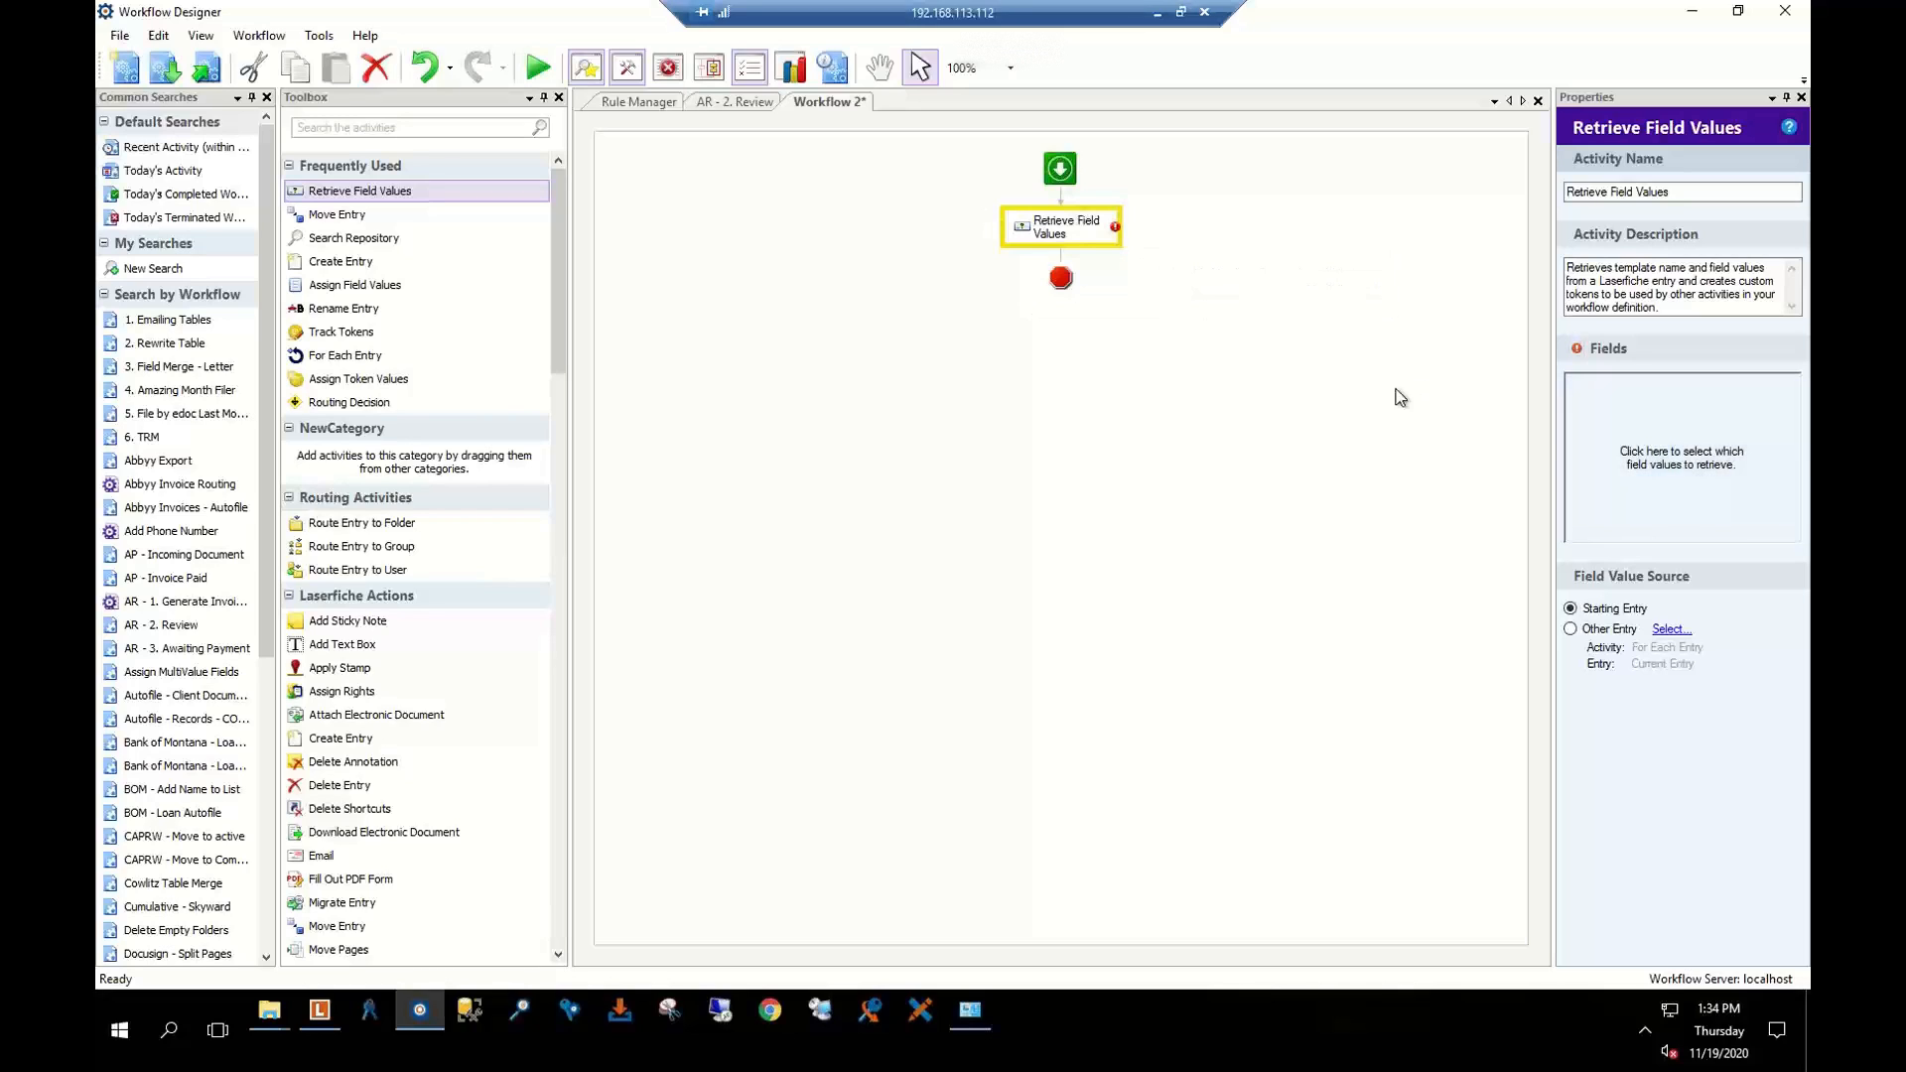
pyautogui.click(1622, 430)
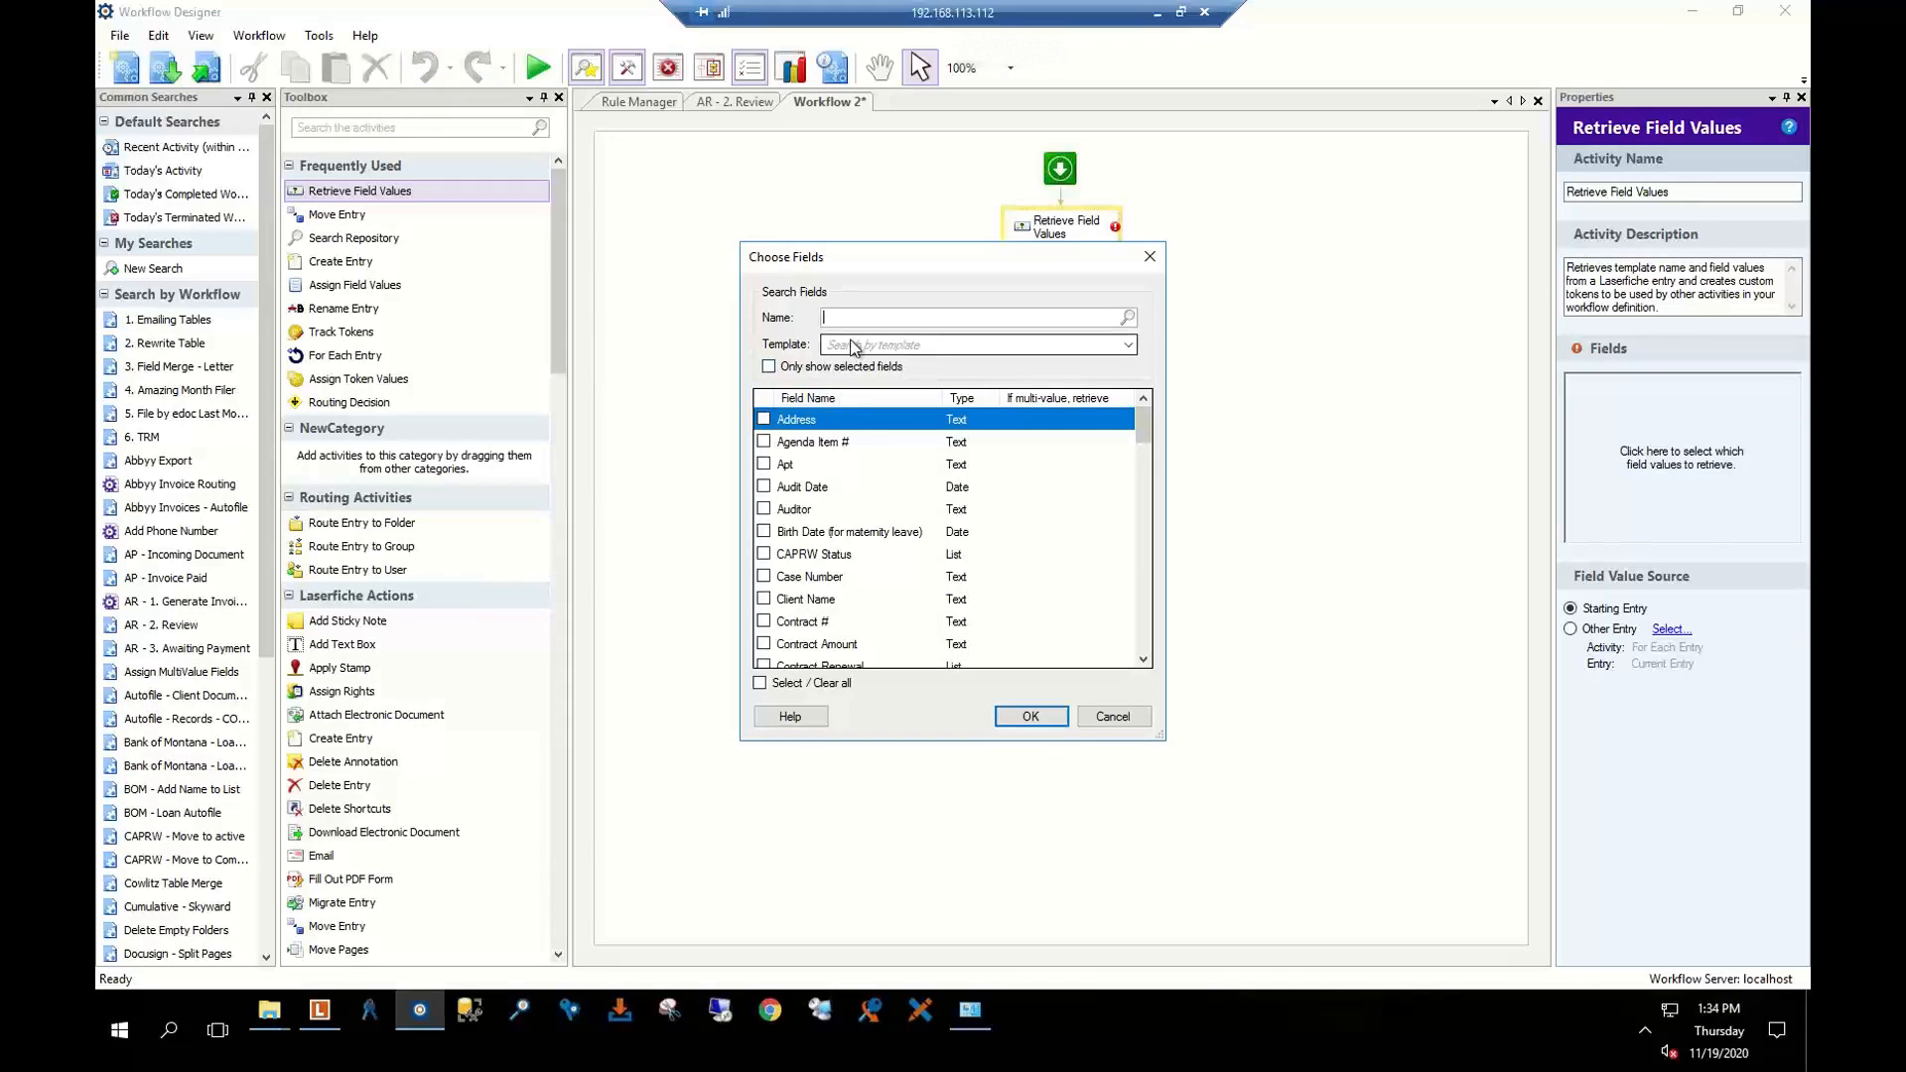
pyautogui.click(862, 345)
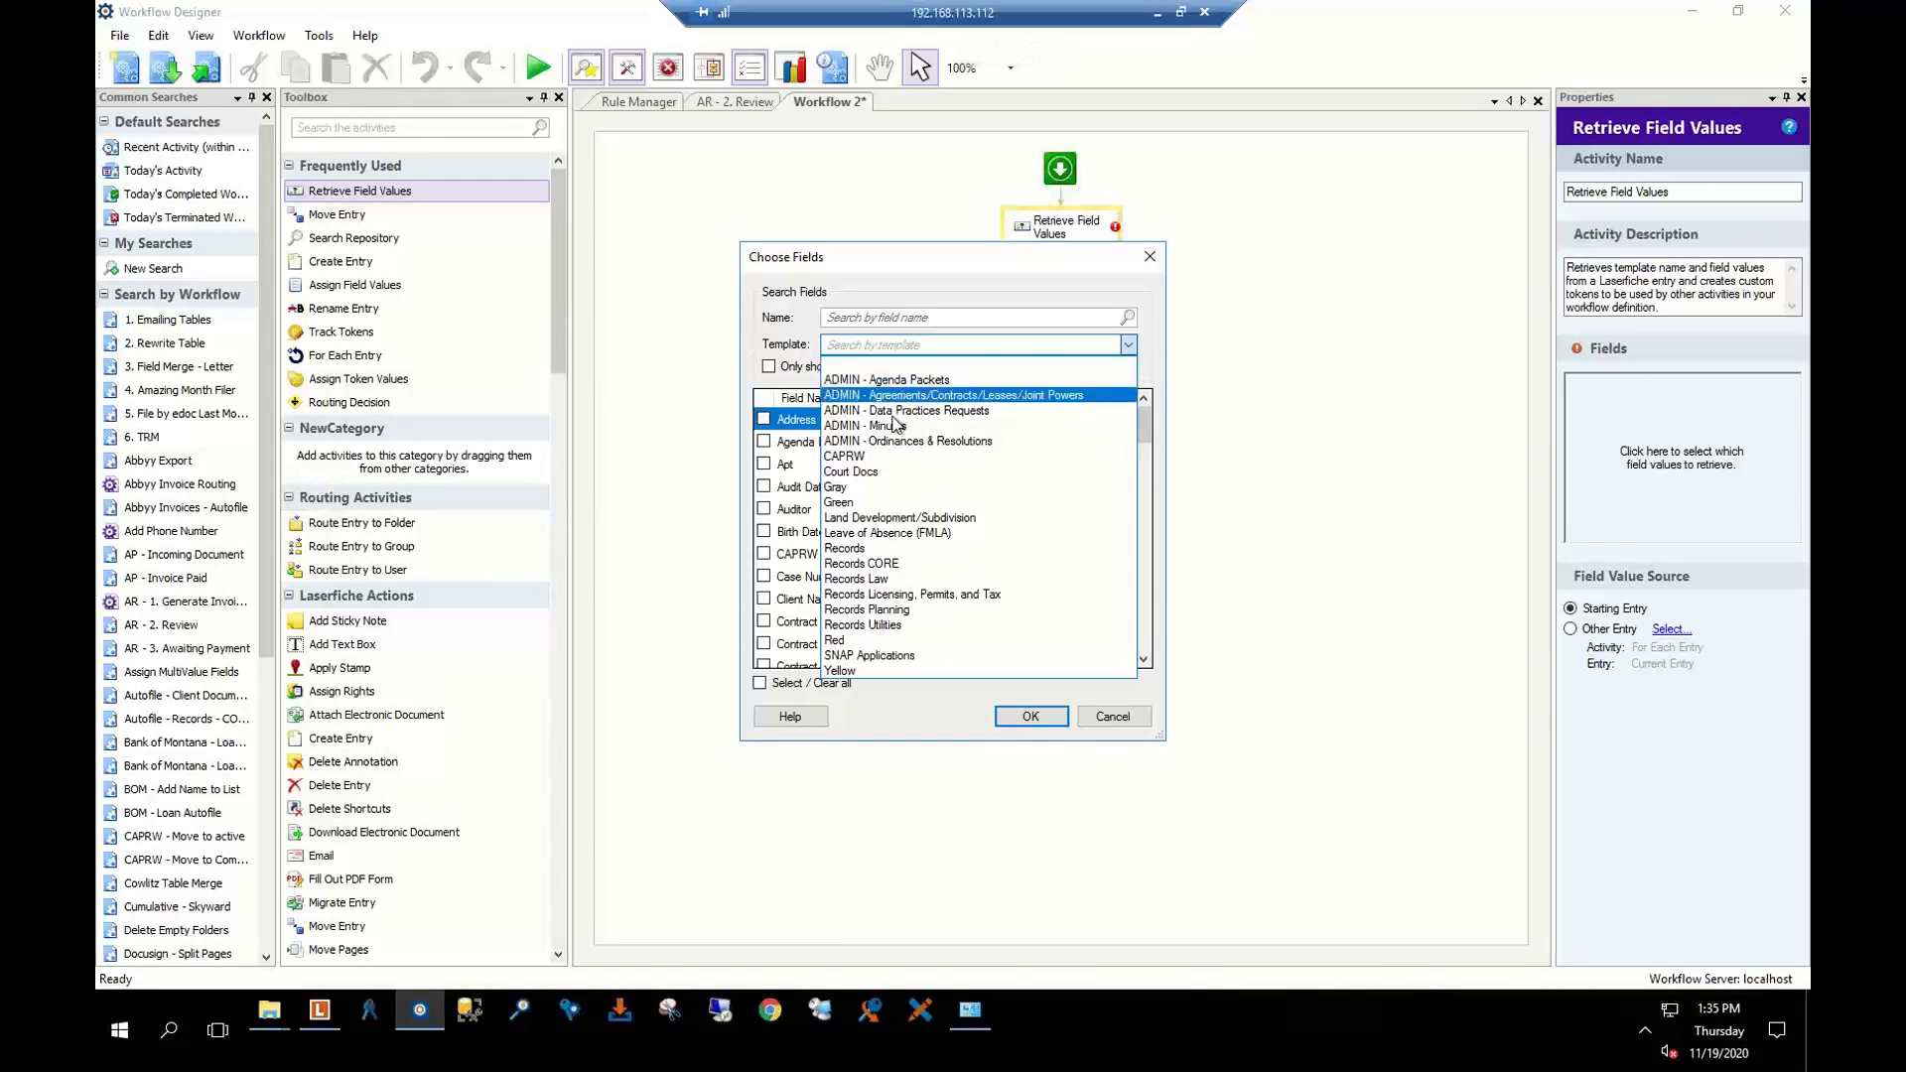
pyautogui.click(1241, 424)
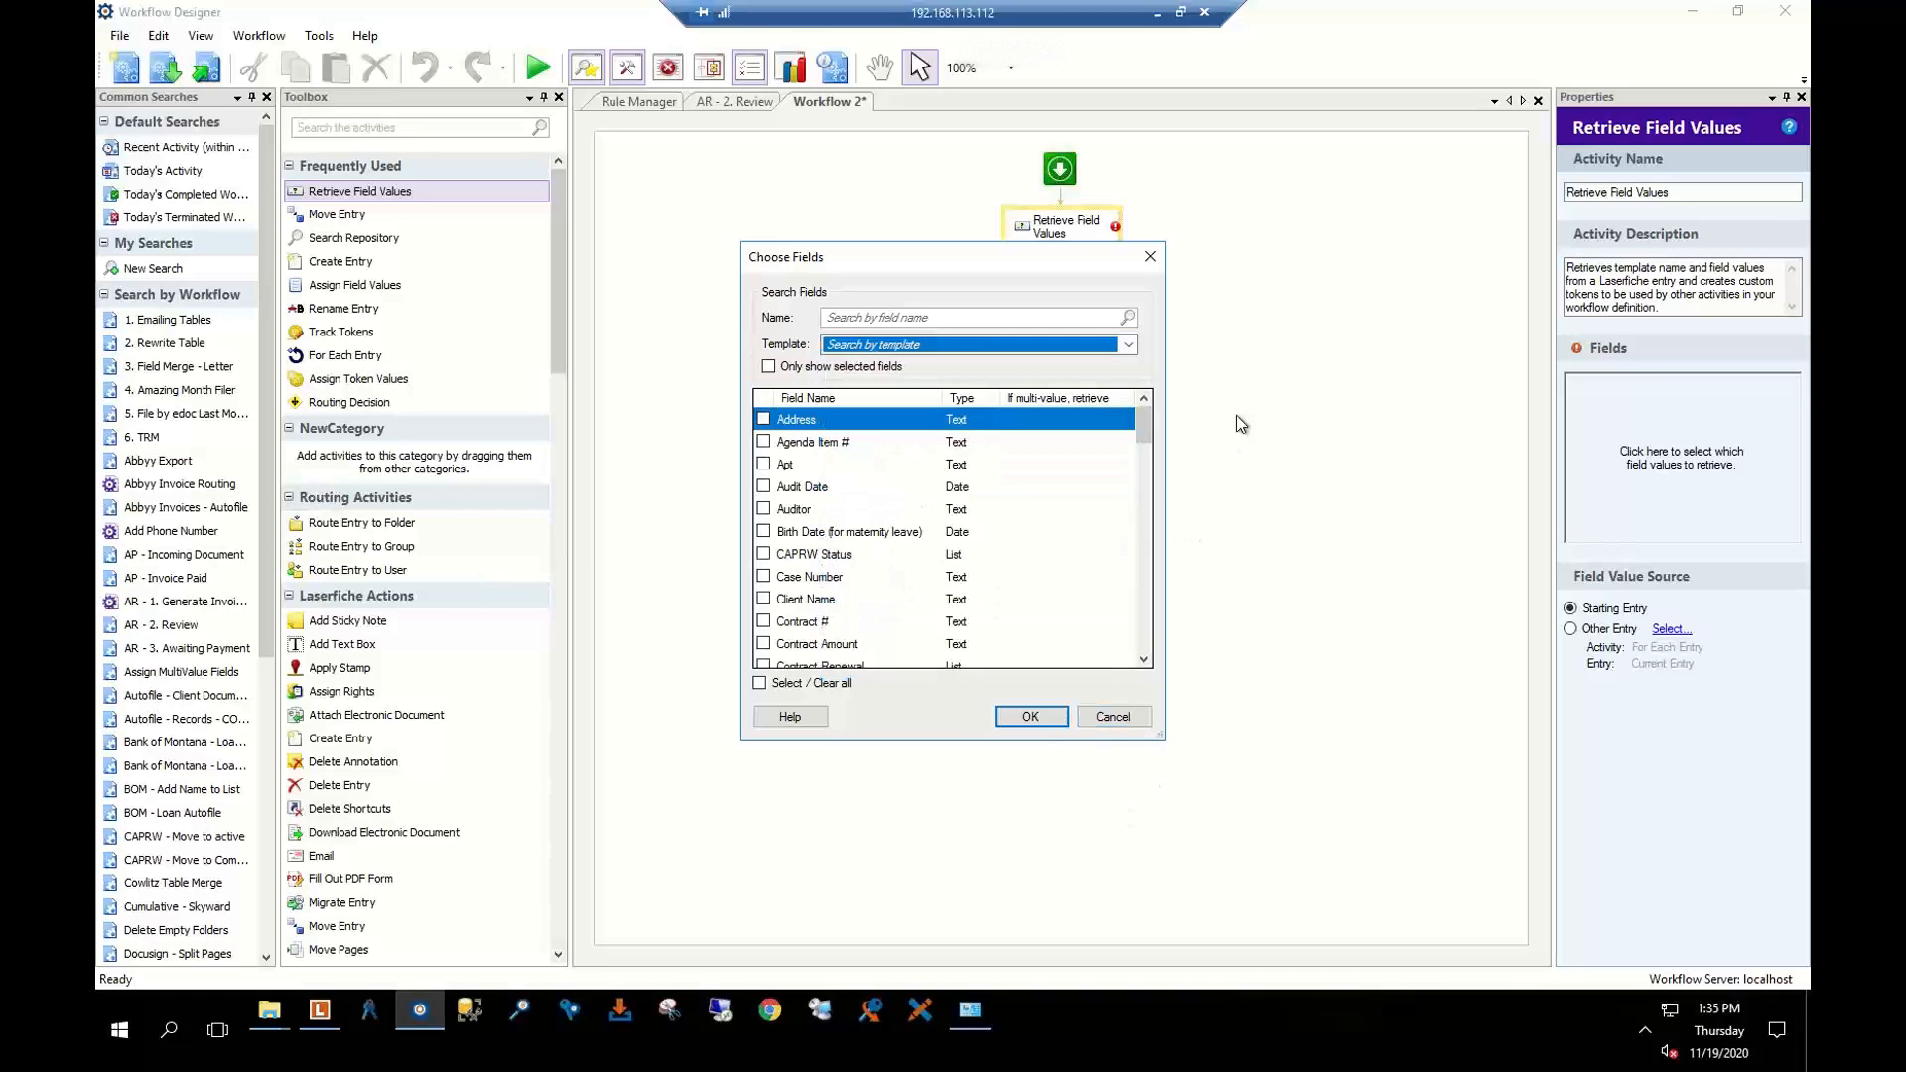
pyautogui.click(1111, 716)
pyautogui.click(1288, 285)
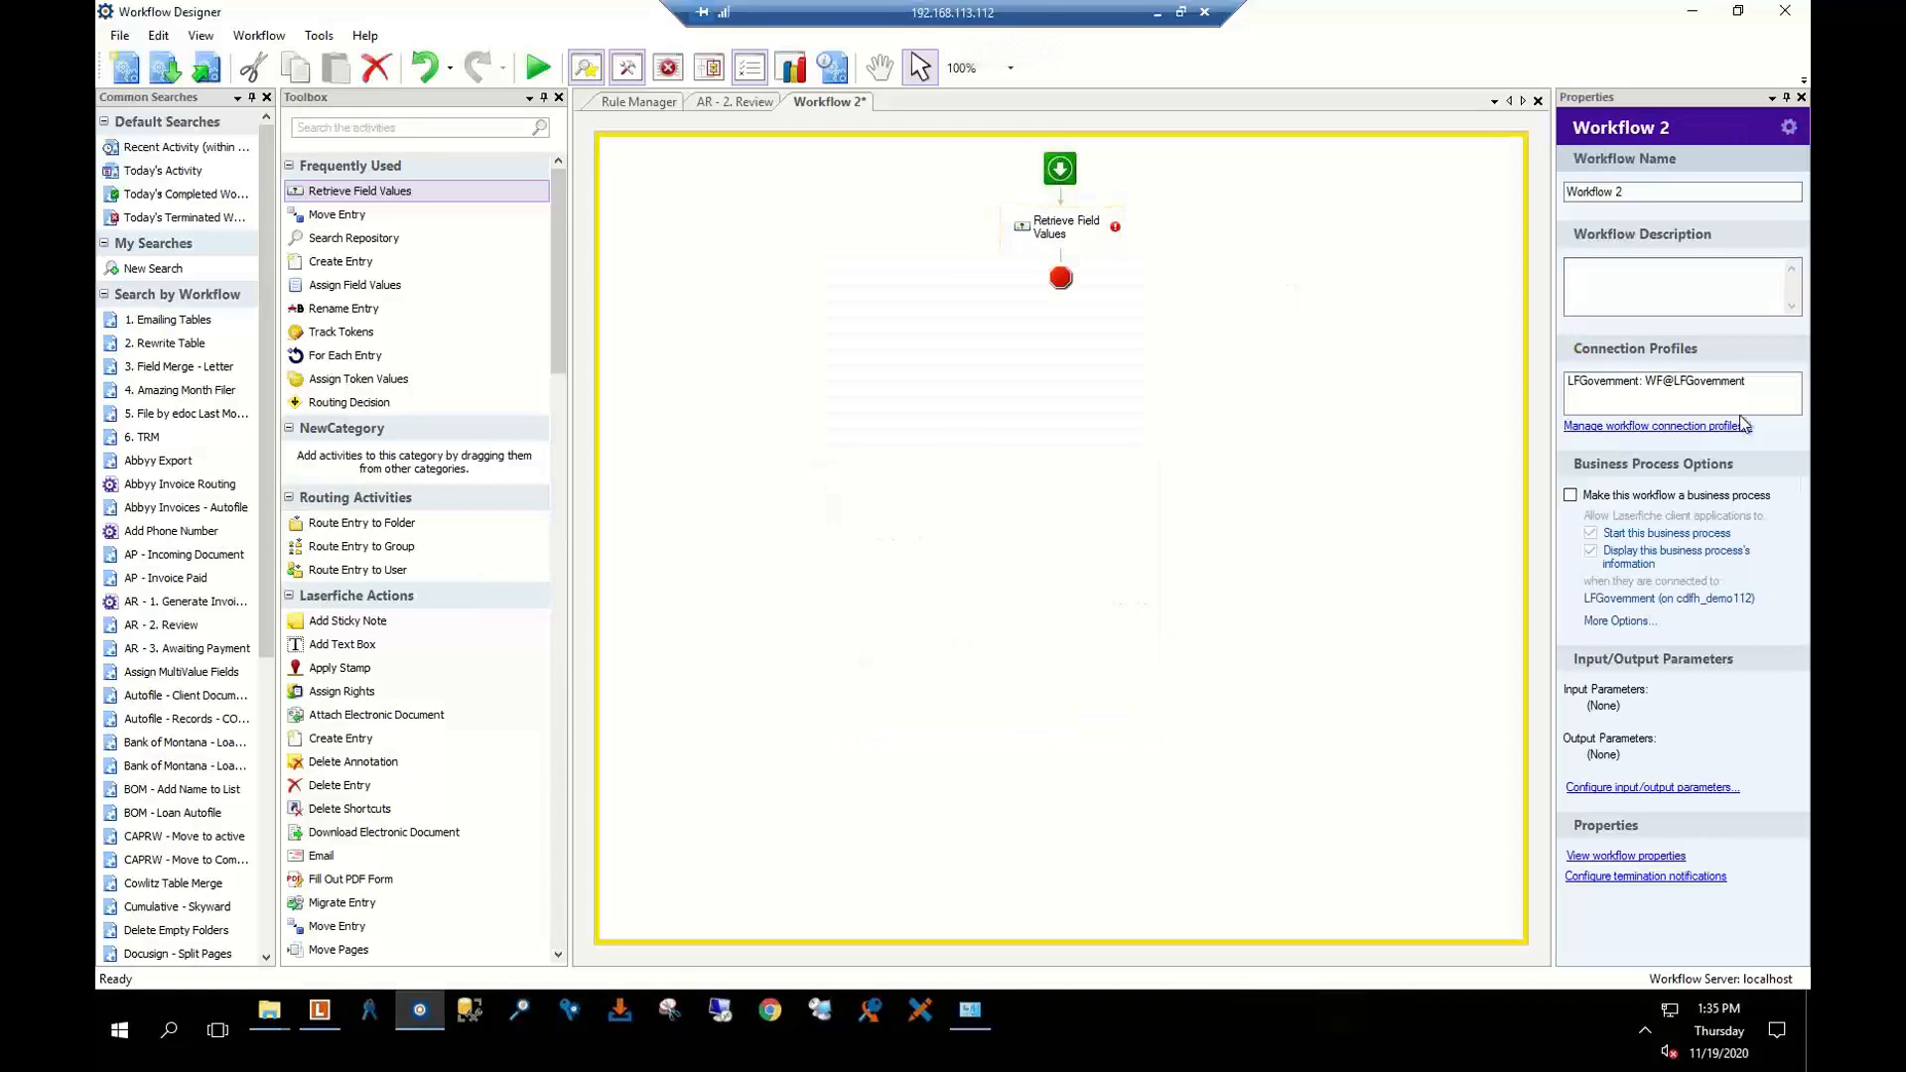
# Inspect the LFGovernment connection profile and try removing it, dismissing the last-profile warning
pyautogui.click(1705, 426)
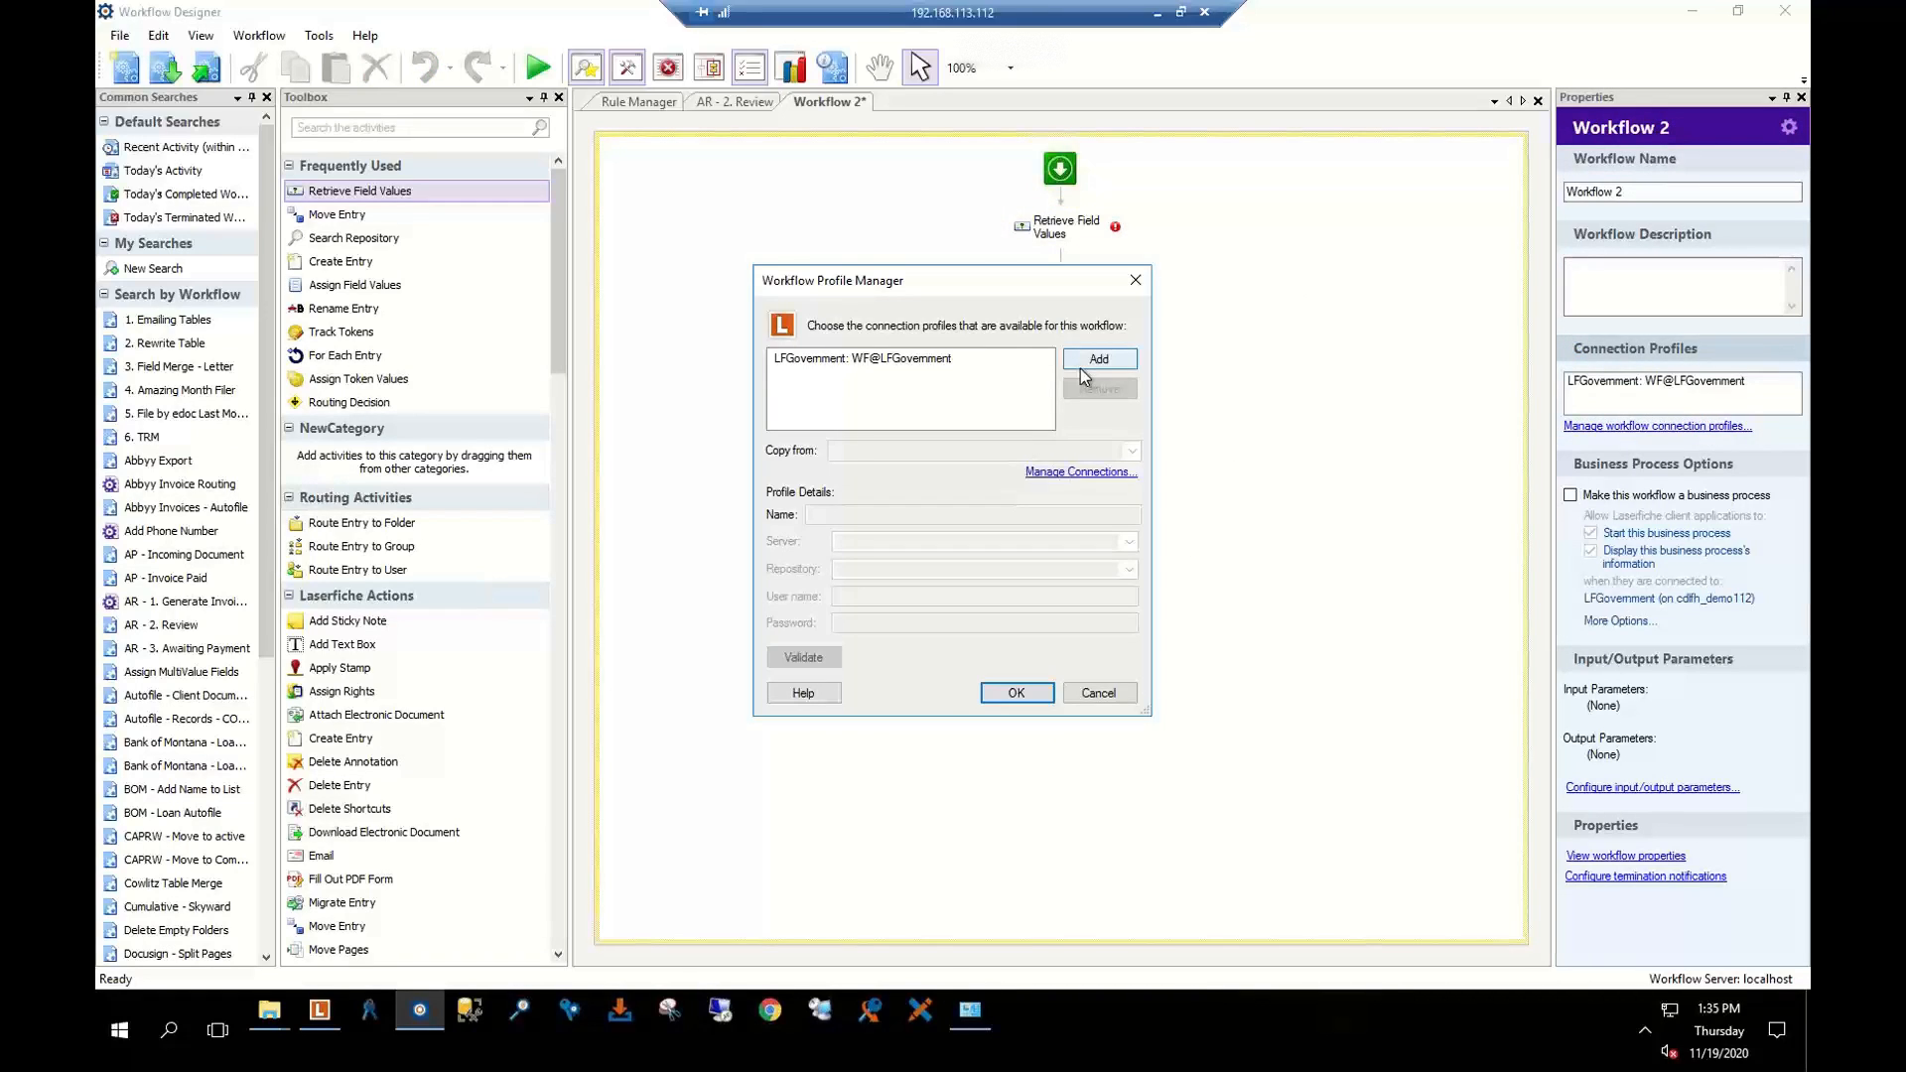
pyautogui.click(962, 359)
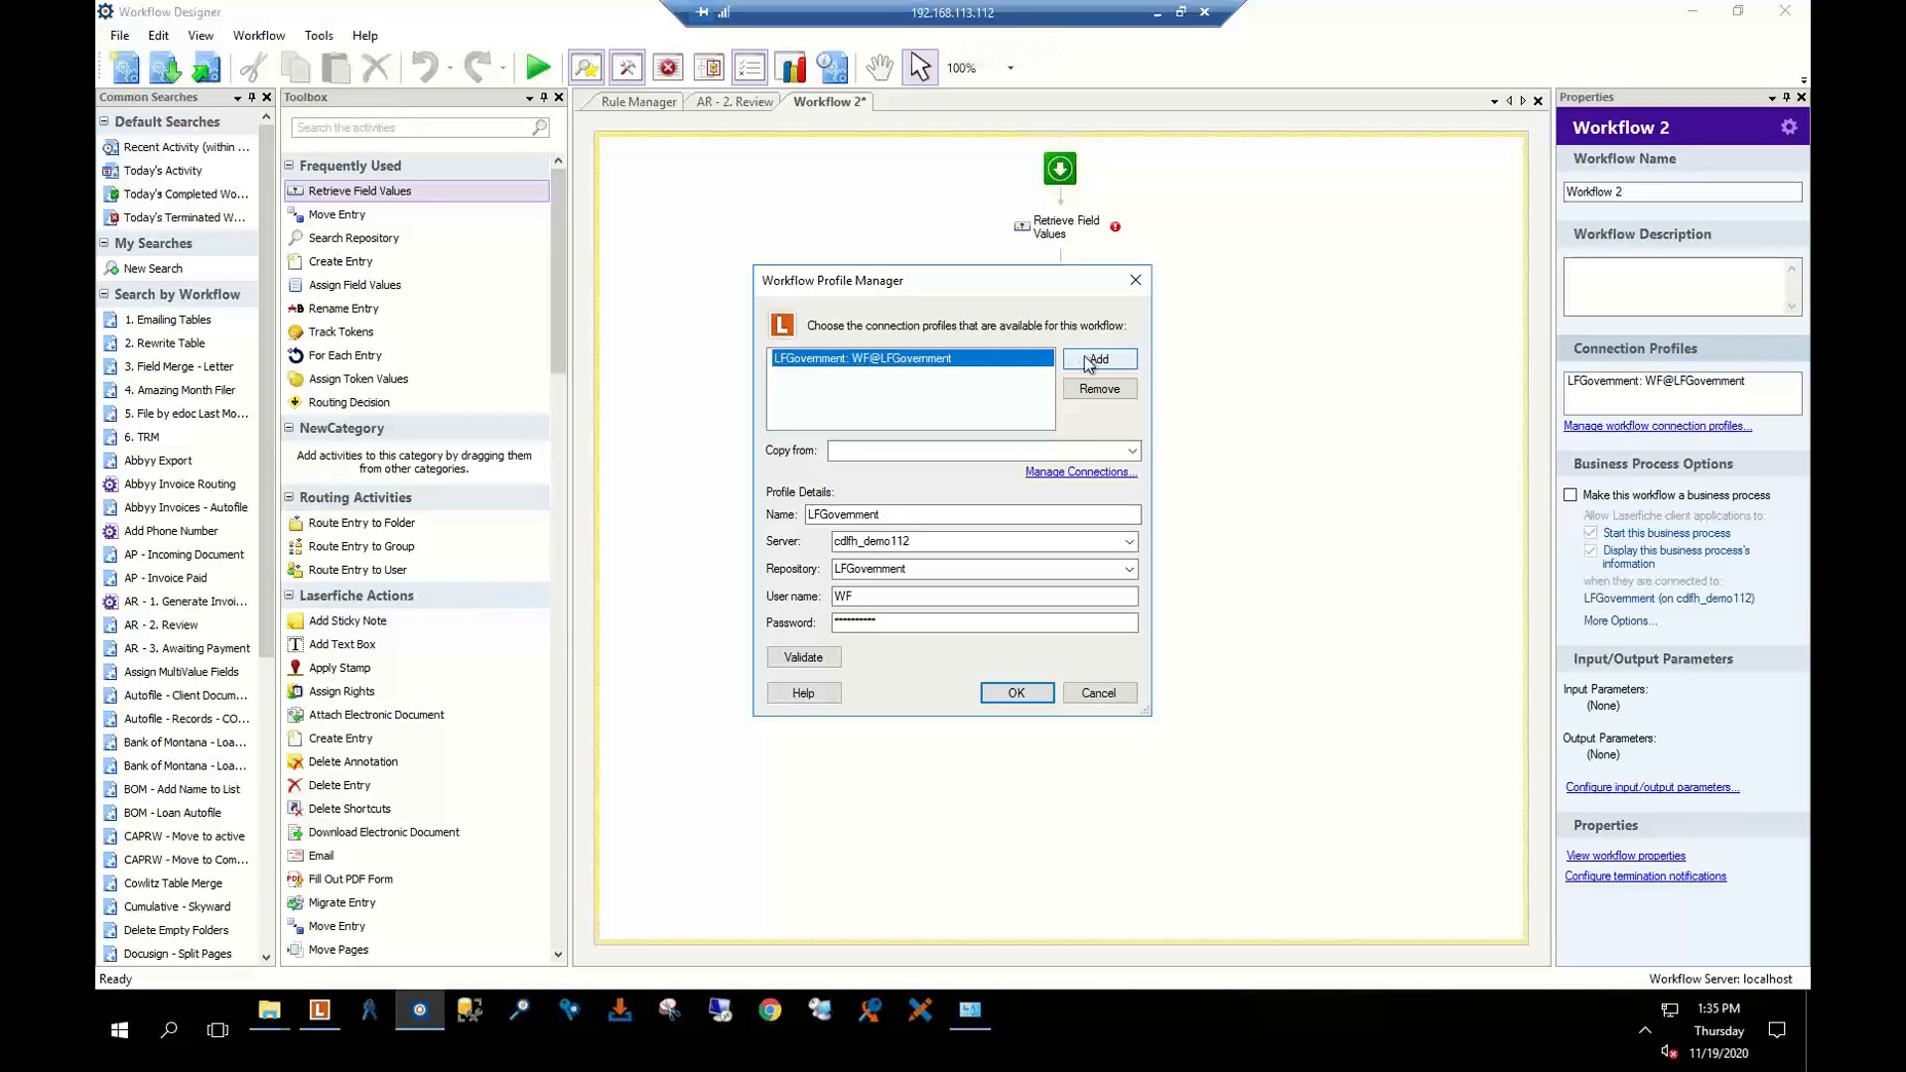
pyautogui.click(1084, 390)
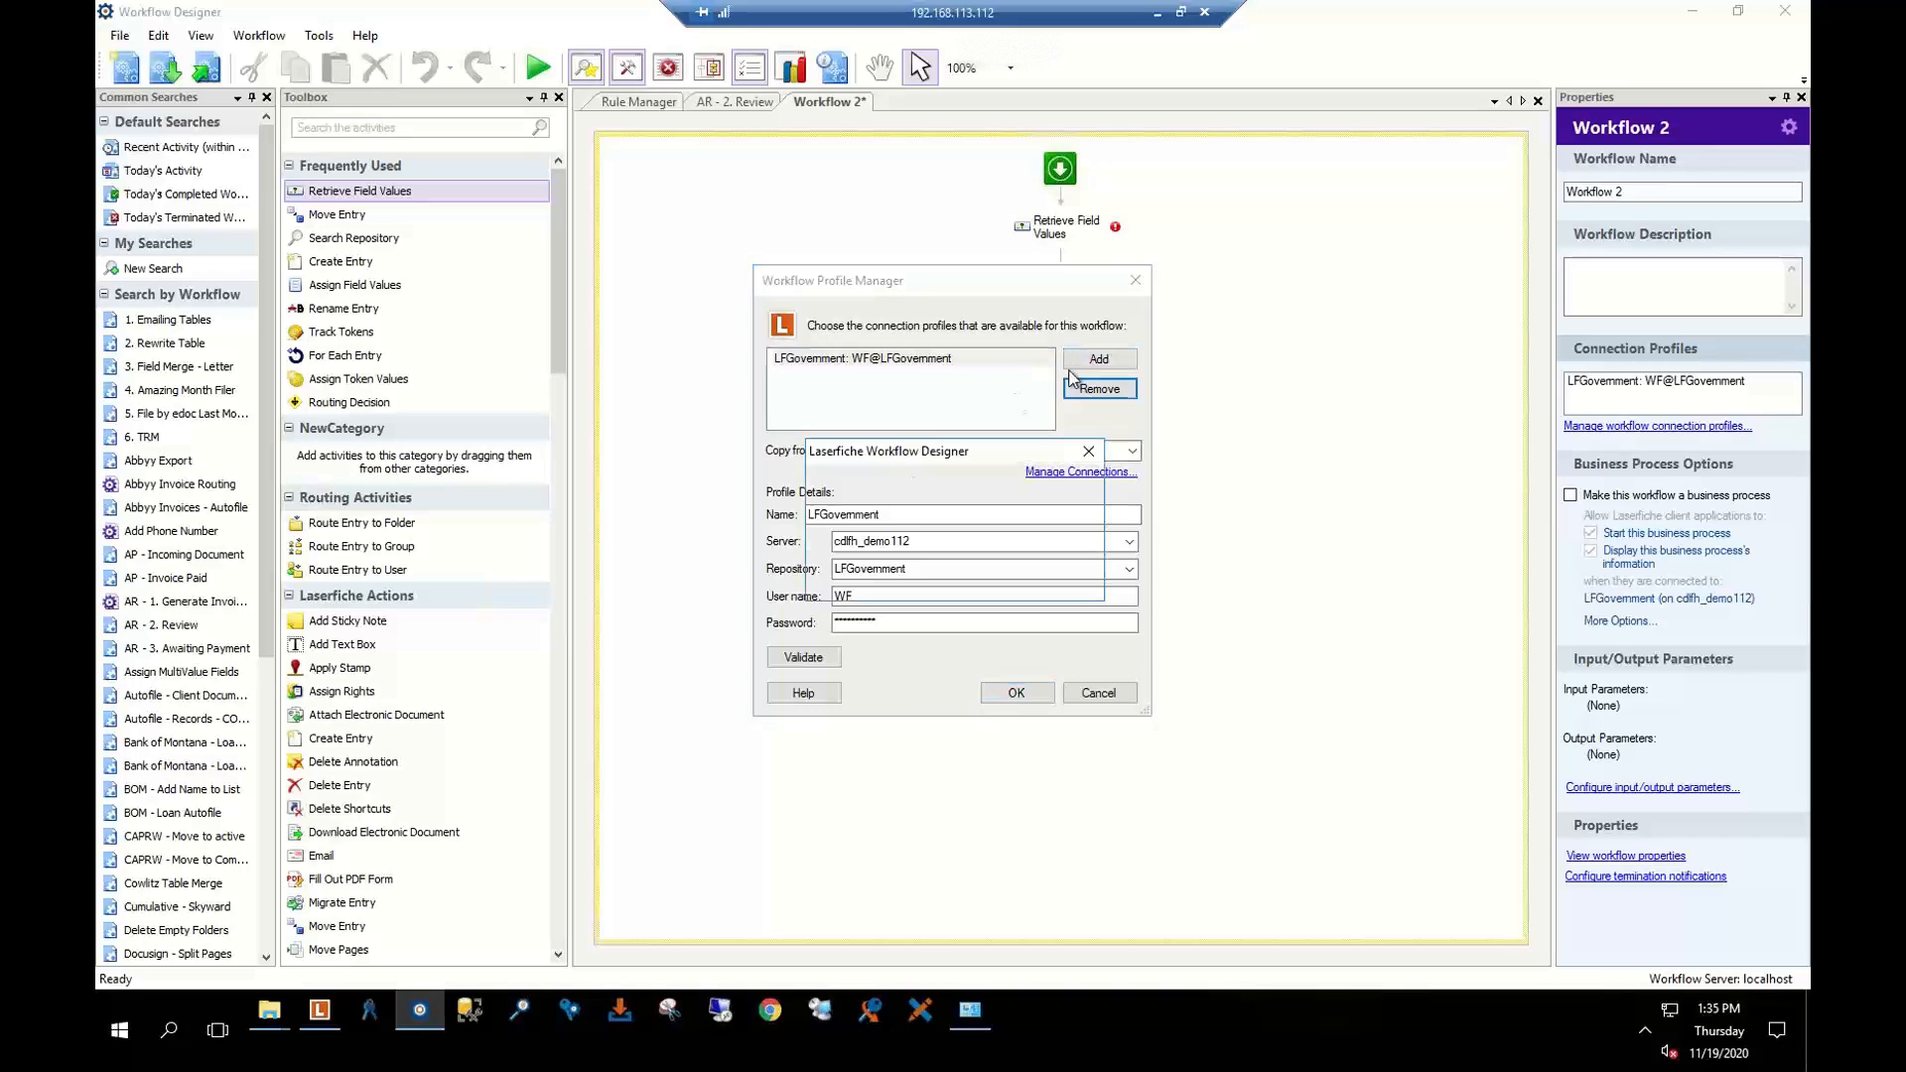
pyautogui.click(1040, 572)
# Add a validated connection profile copied from LFFinancial to Workflow 2
pyautogui.click(1098, 360)
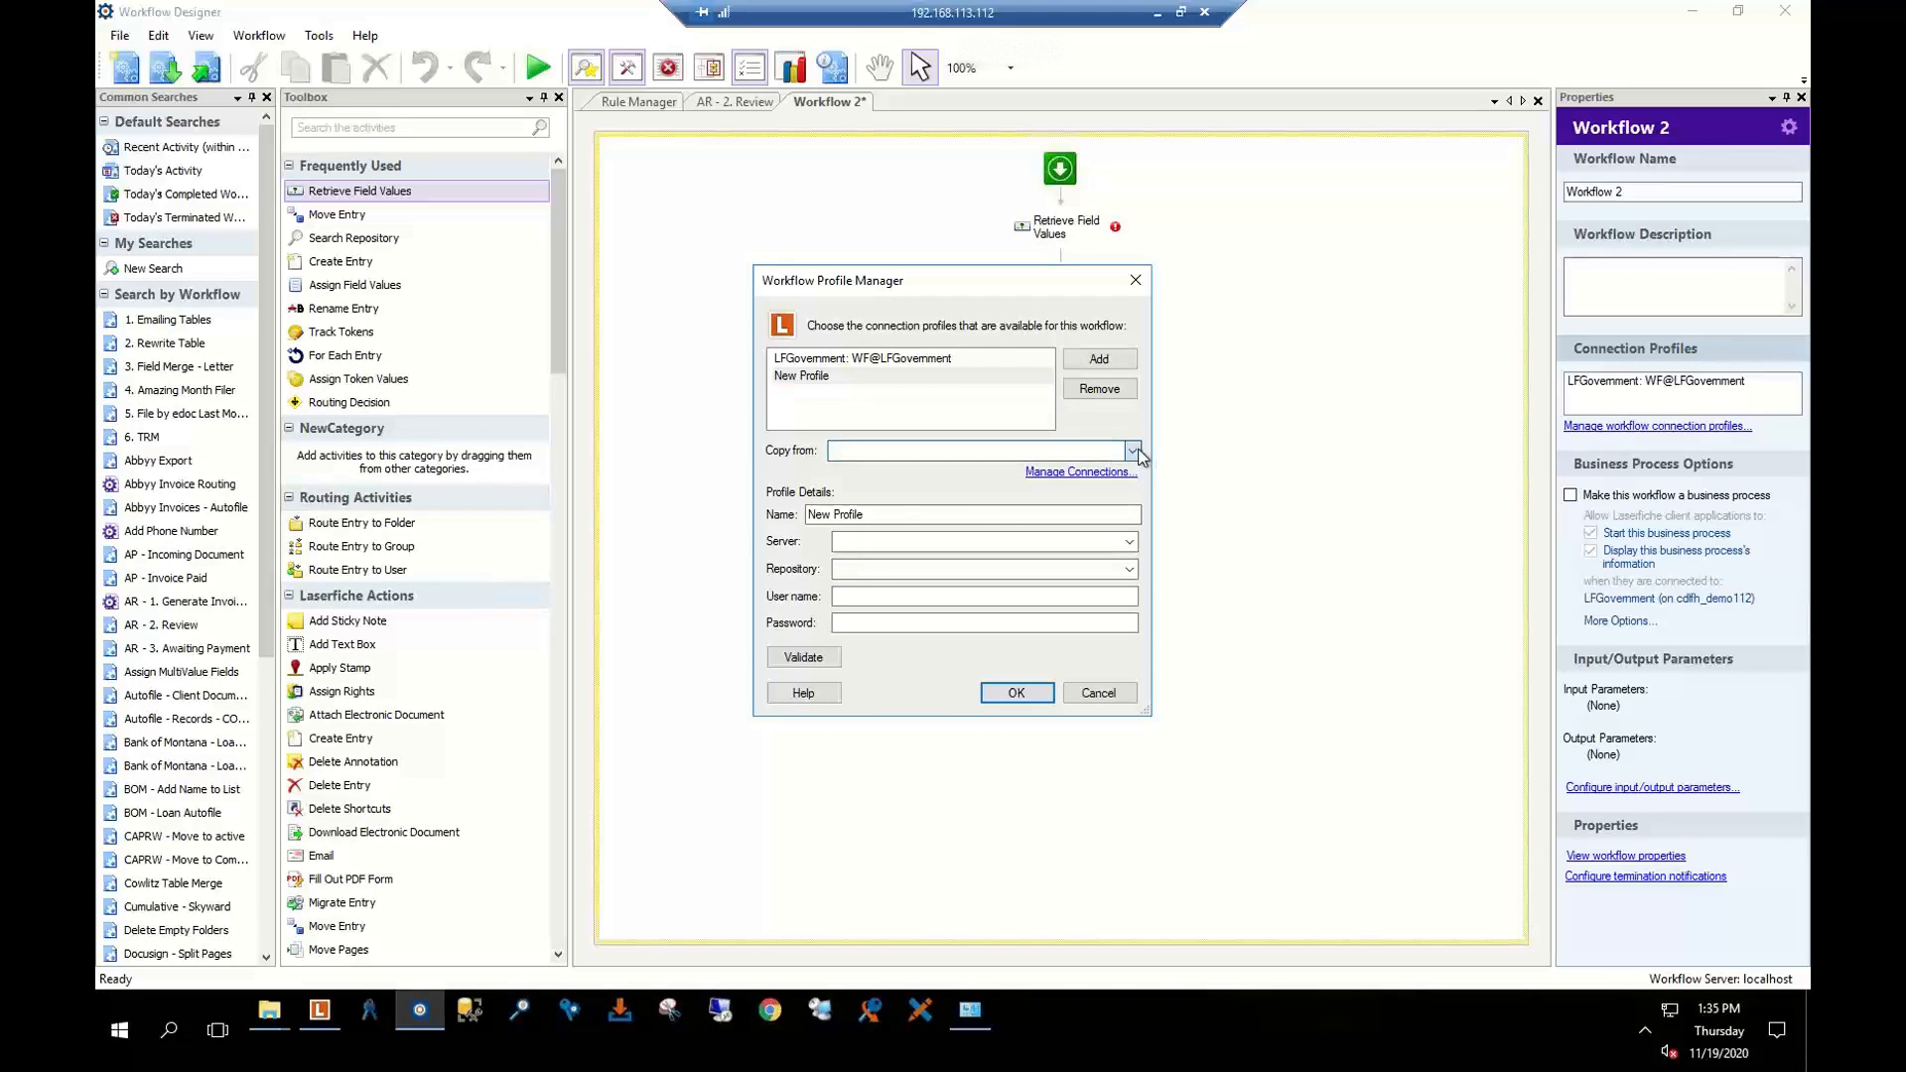
pyautogui.click(977, 450)
pyautogui.click(975, 511)
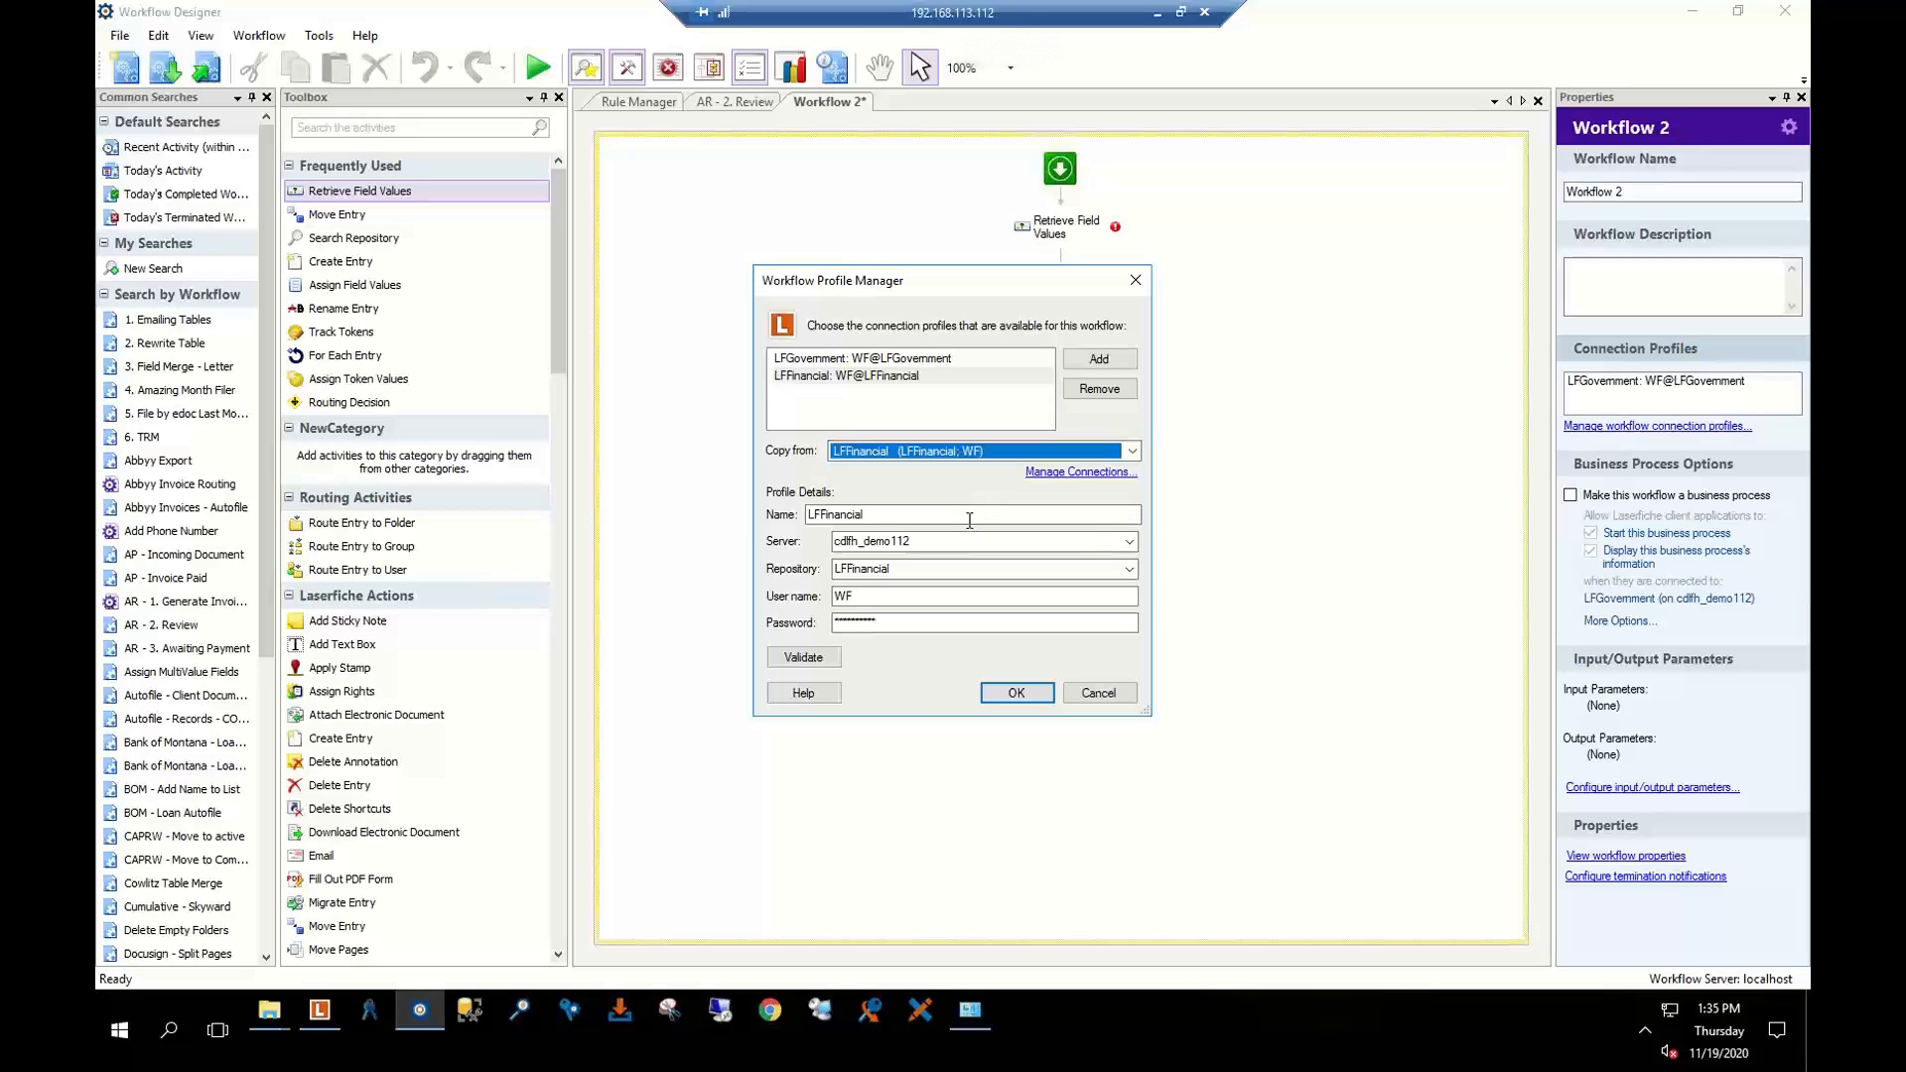
pyautogui.click(803, 657)
pyautogui.click(1016, 692)
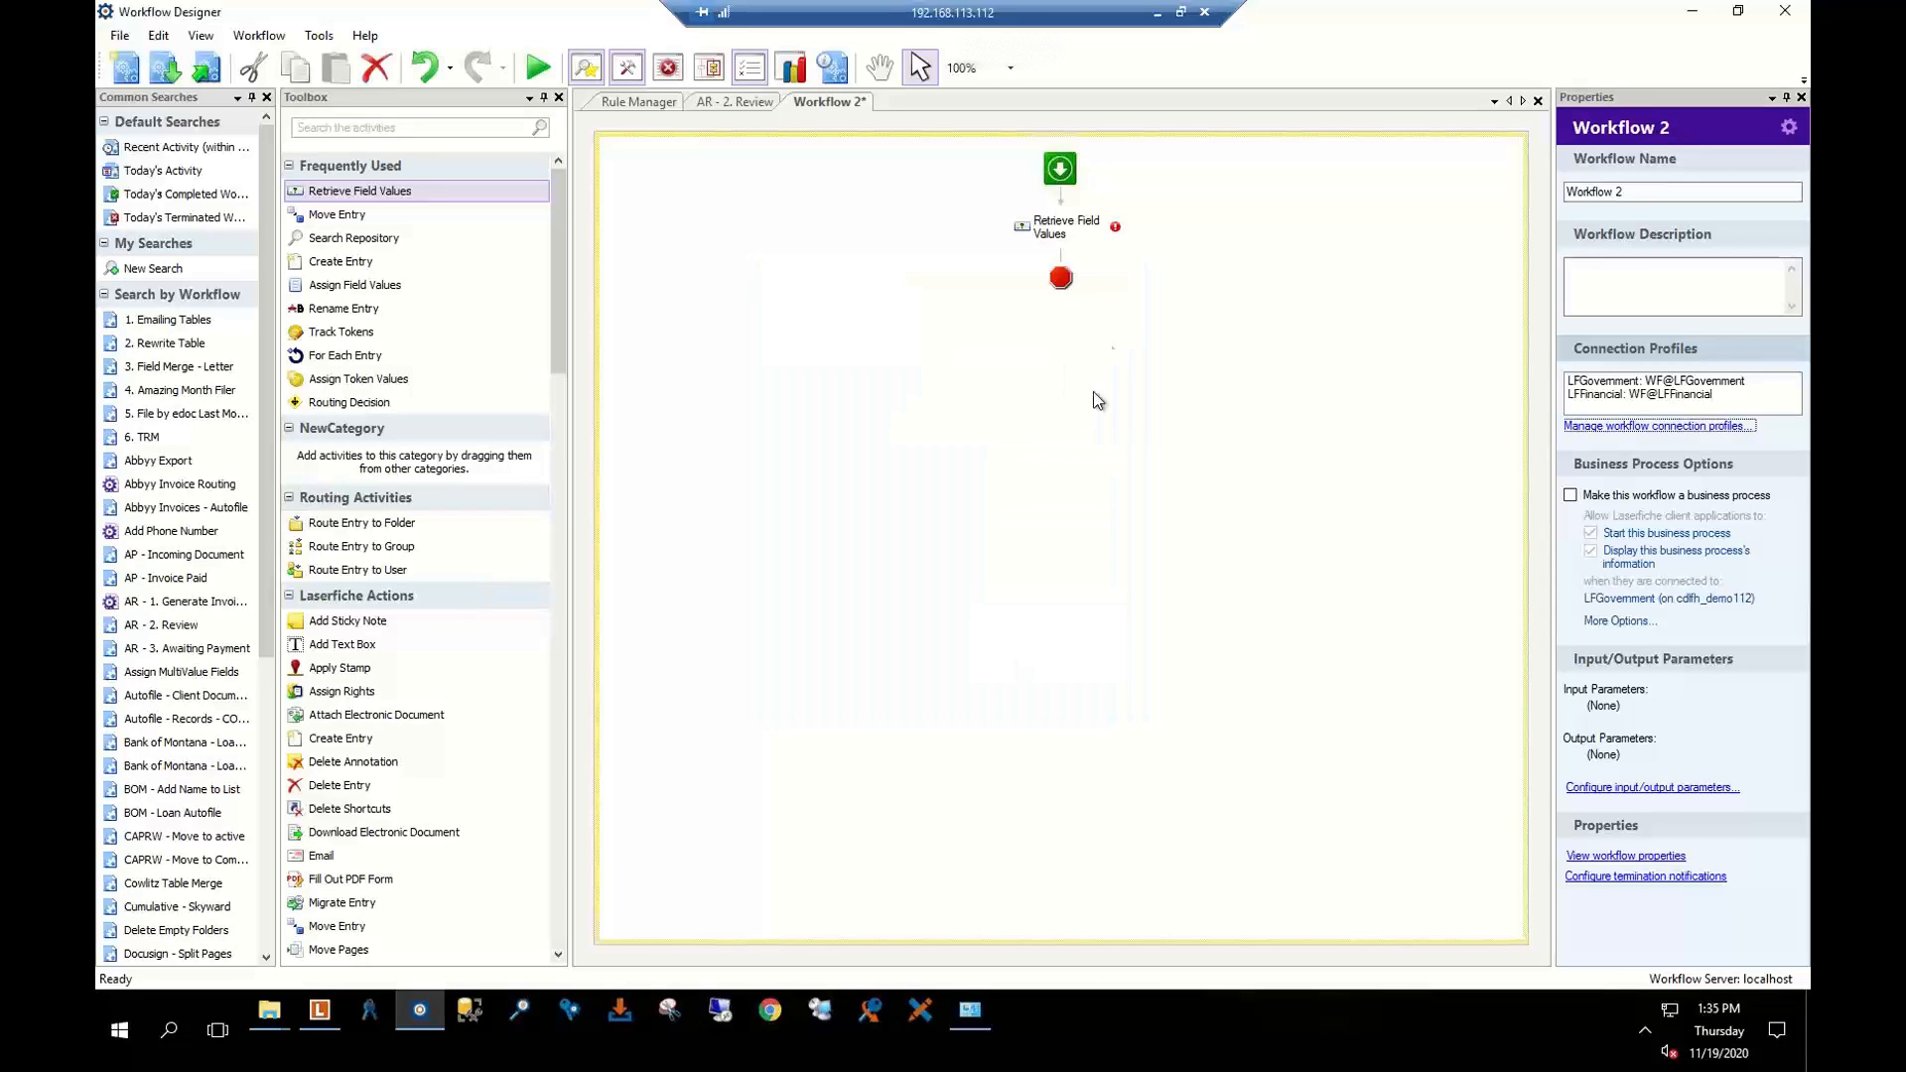
pyautogui.click(1050, 230)
# Set Retrieve Field Values to LFFinancial and retrieve Invoice Status from the AR - Invoice template
pyautogui.click(1760, 382)
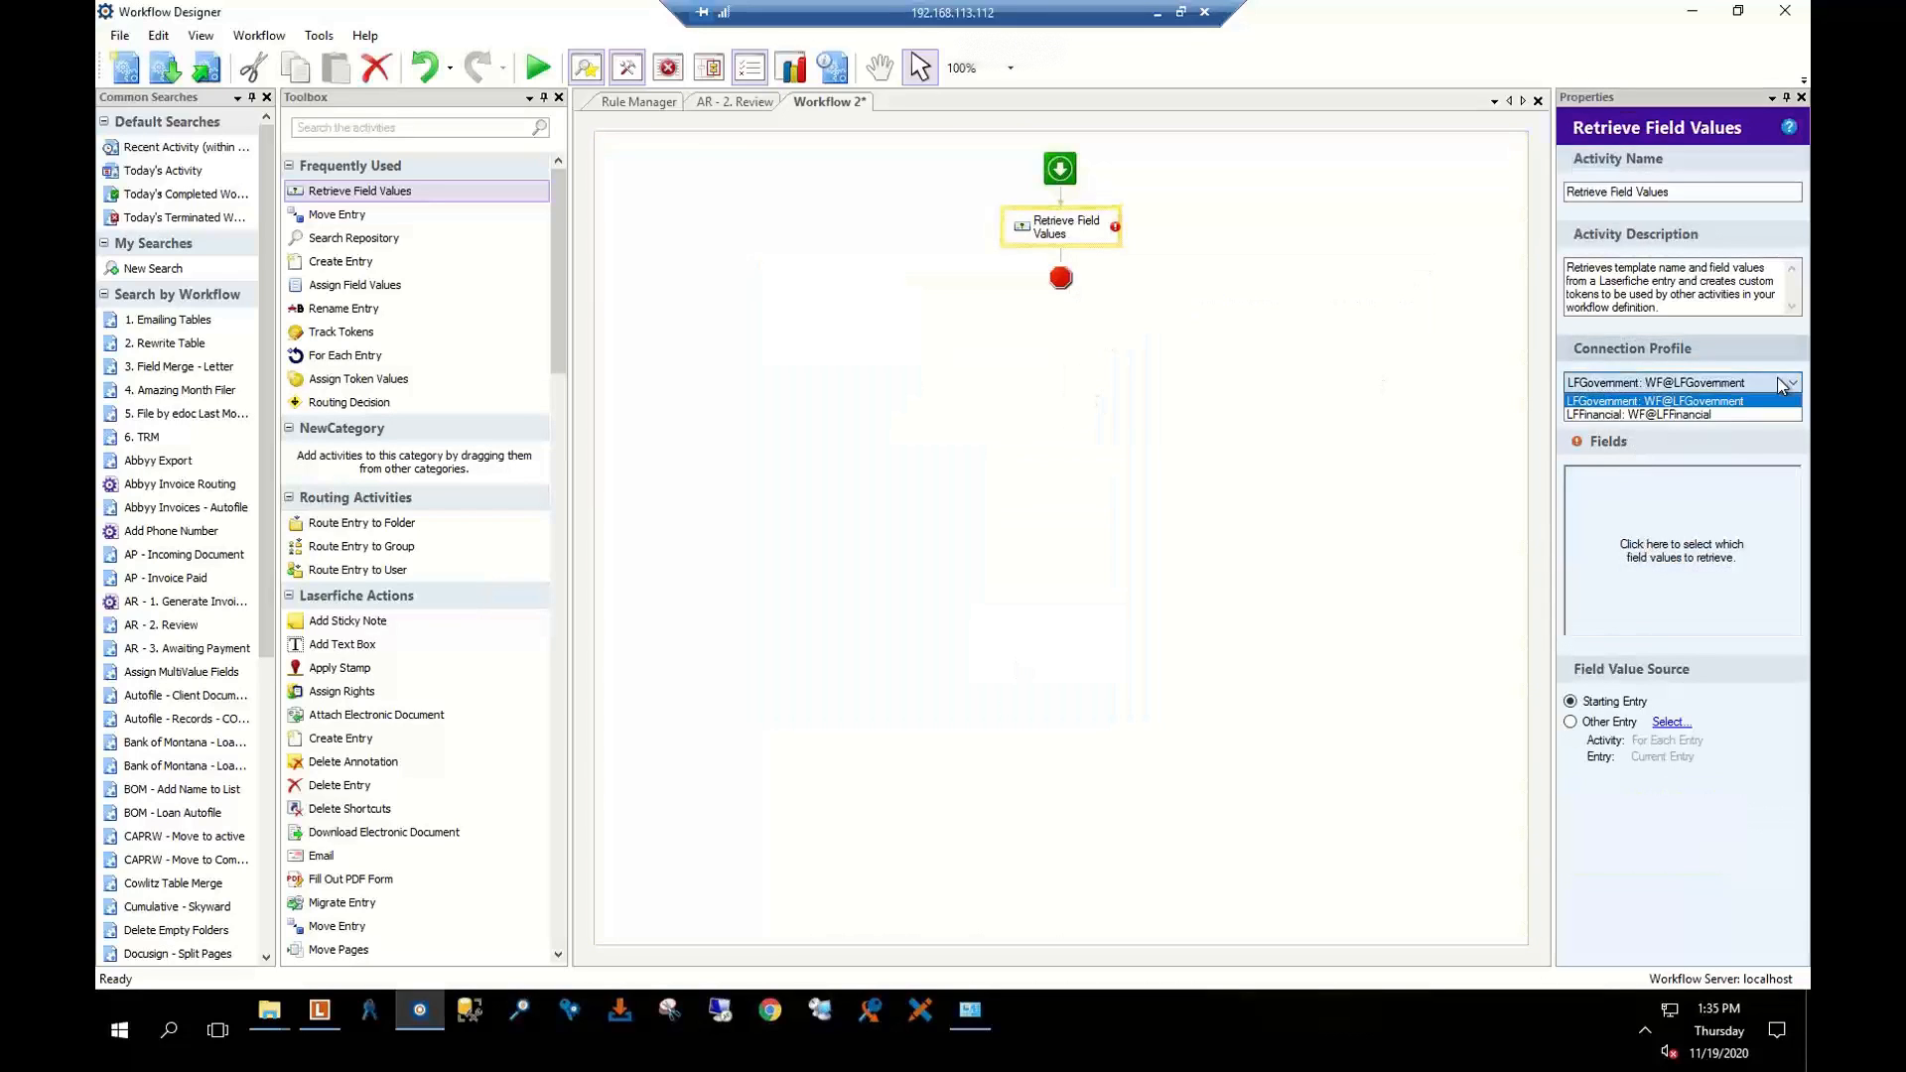
pyautogui.click(1588, 413)
pyautogui.click(1663, 537)
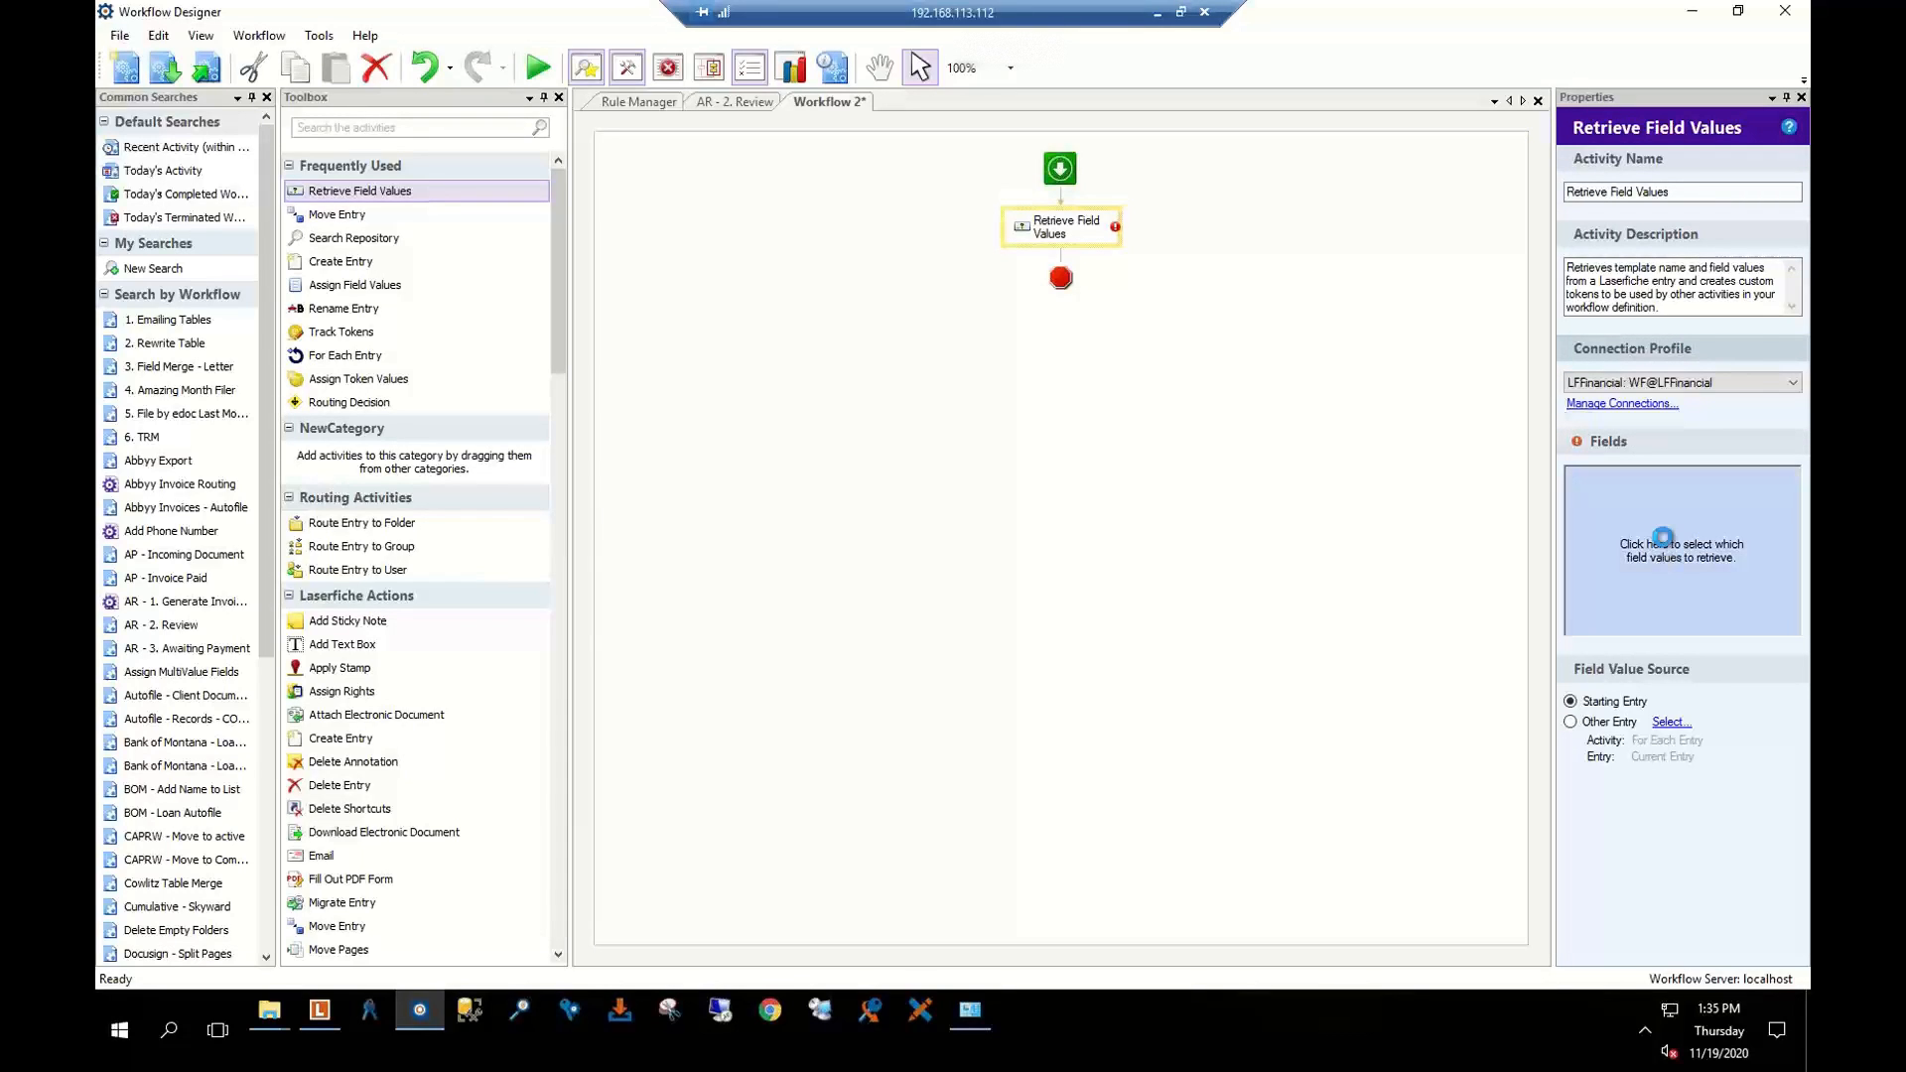
pyautogui.click(875, 344)
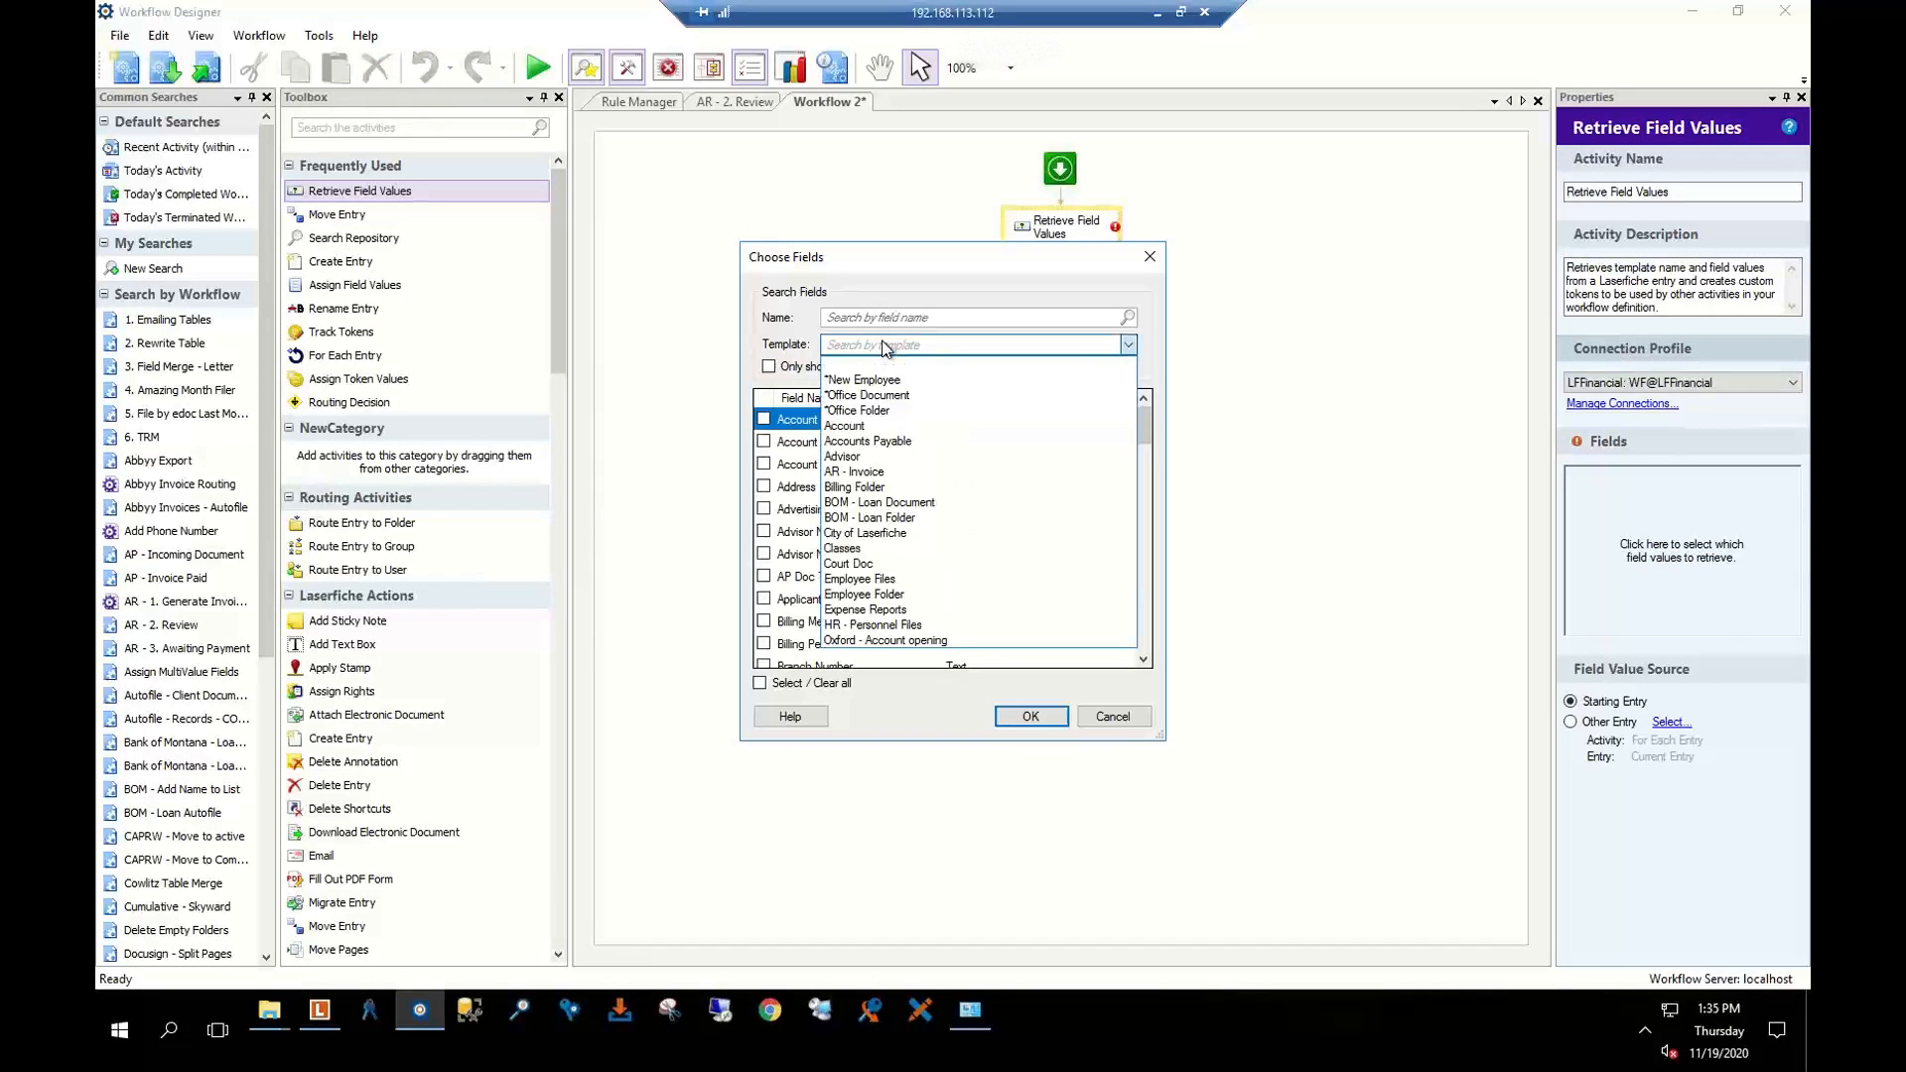
pyautogui.click(864, 472)
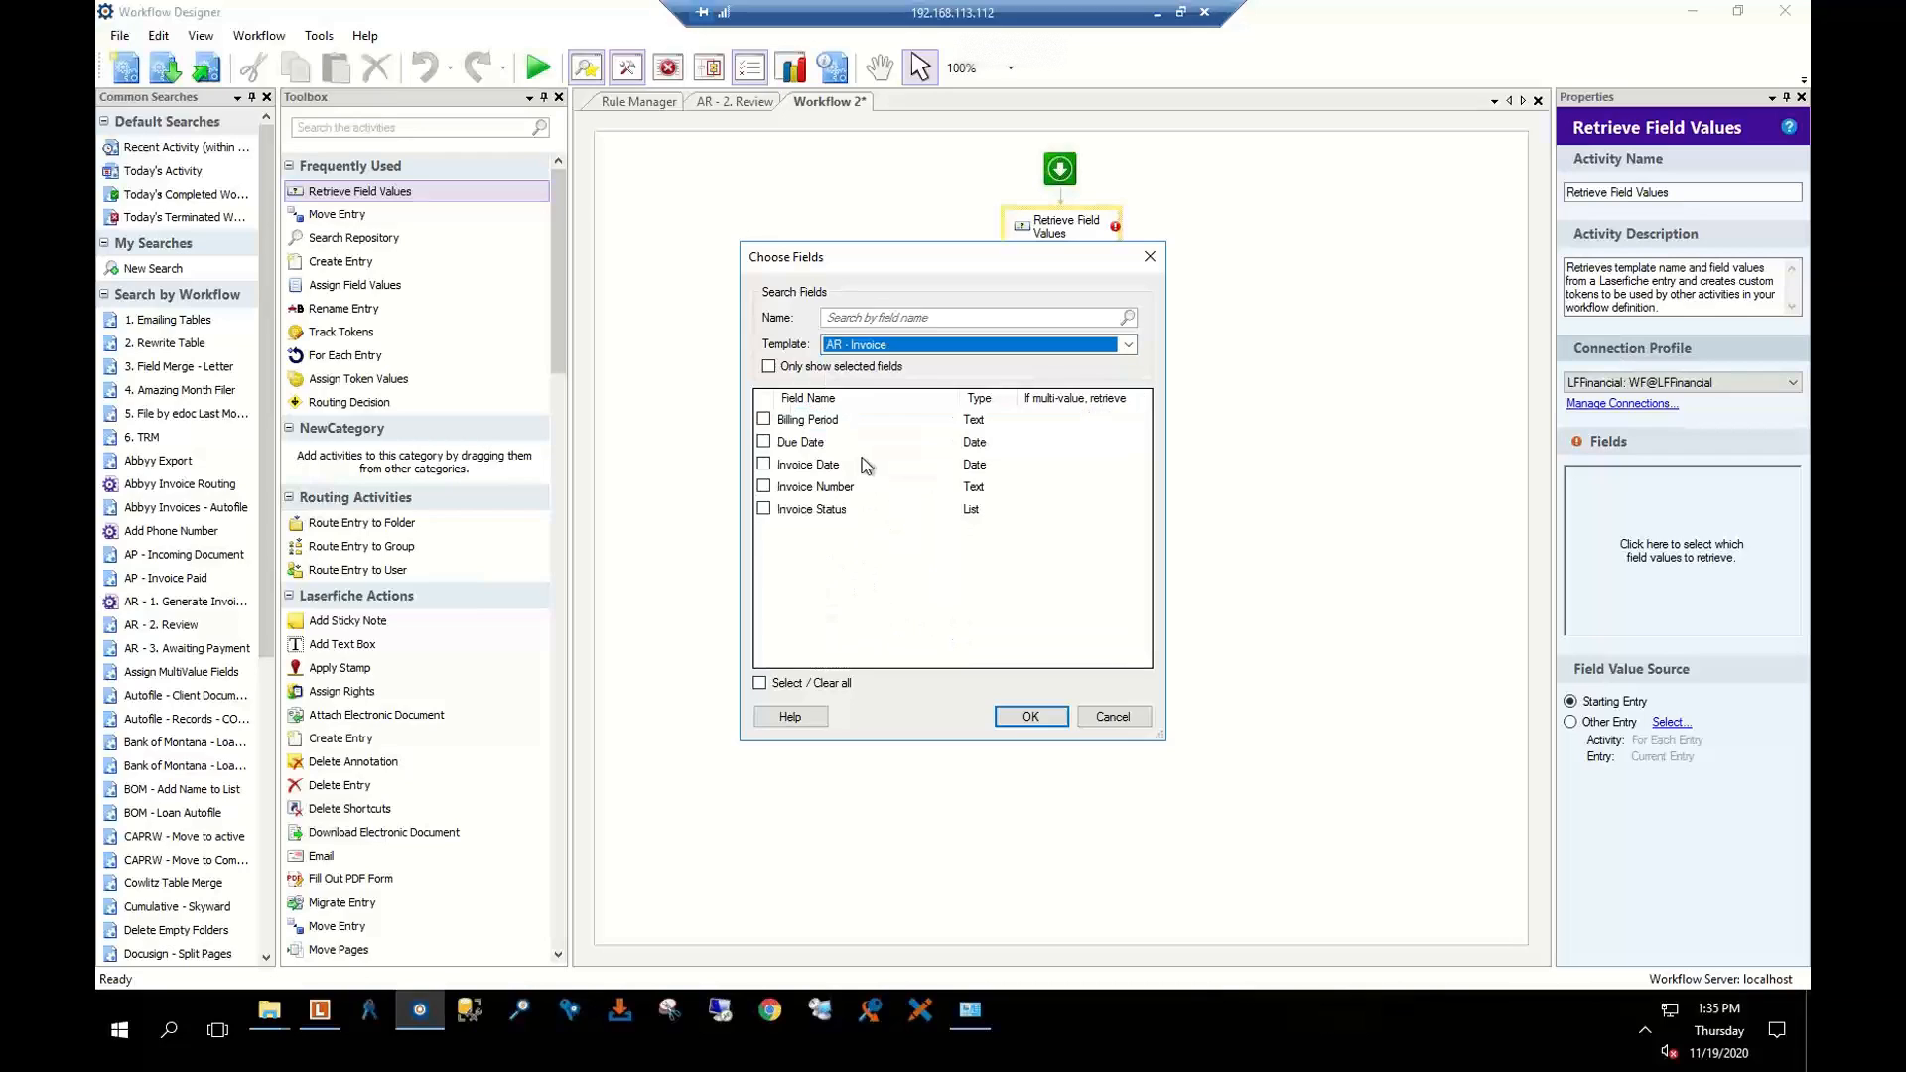
pyautogui.click(763, 509)
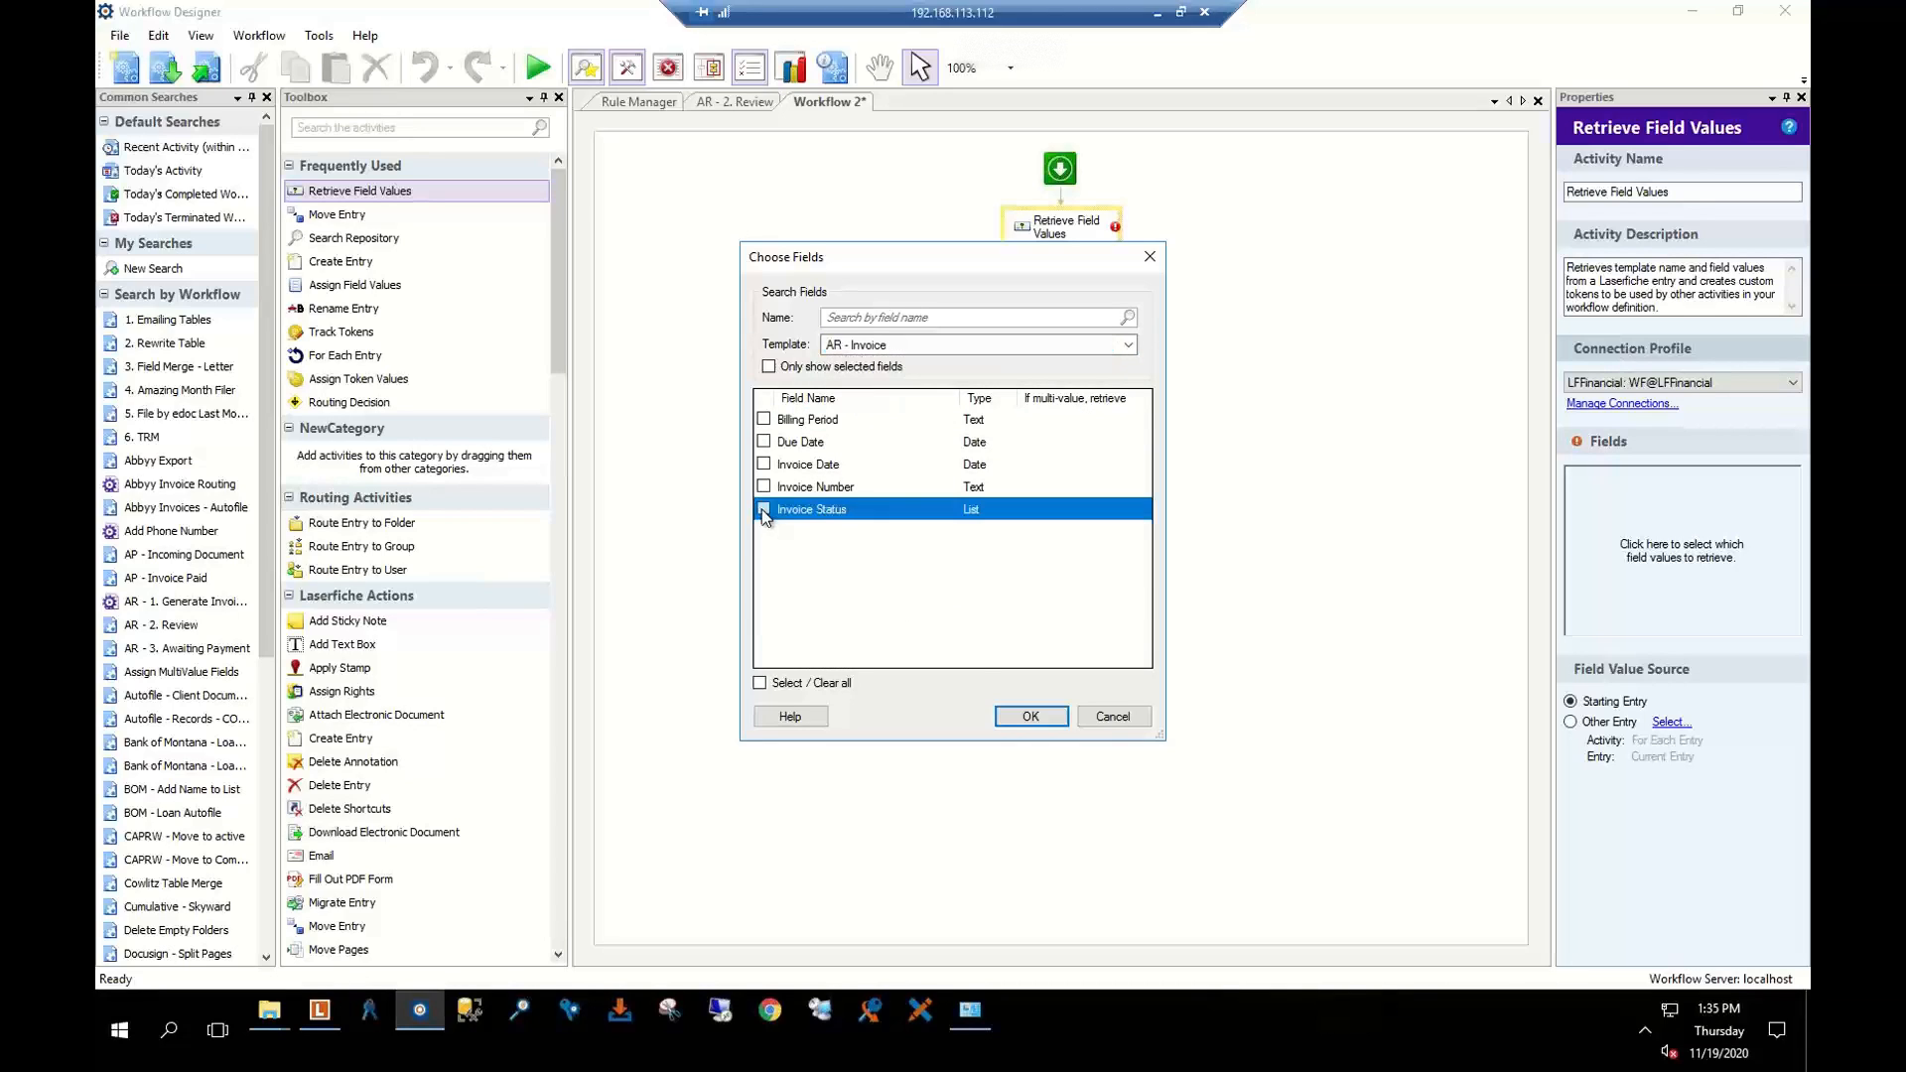
pyautogui.click(1028, 716)
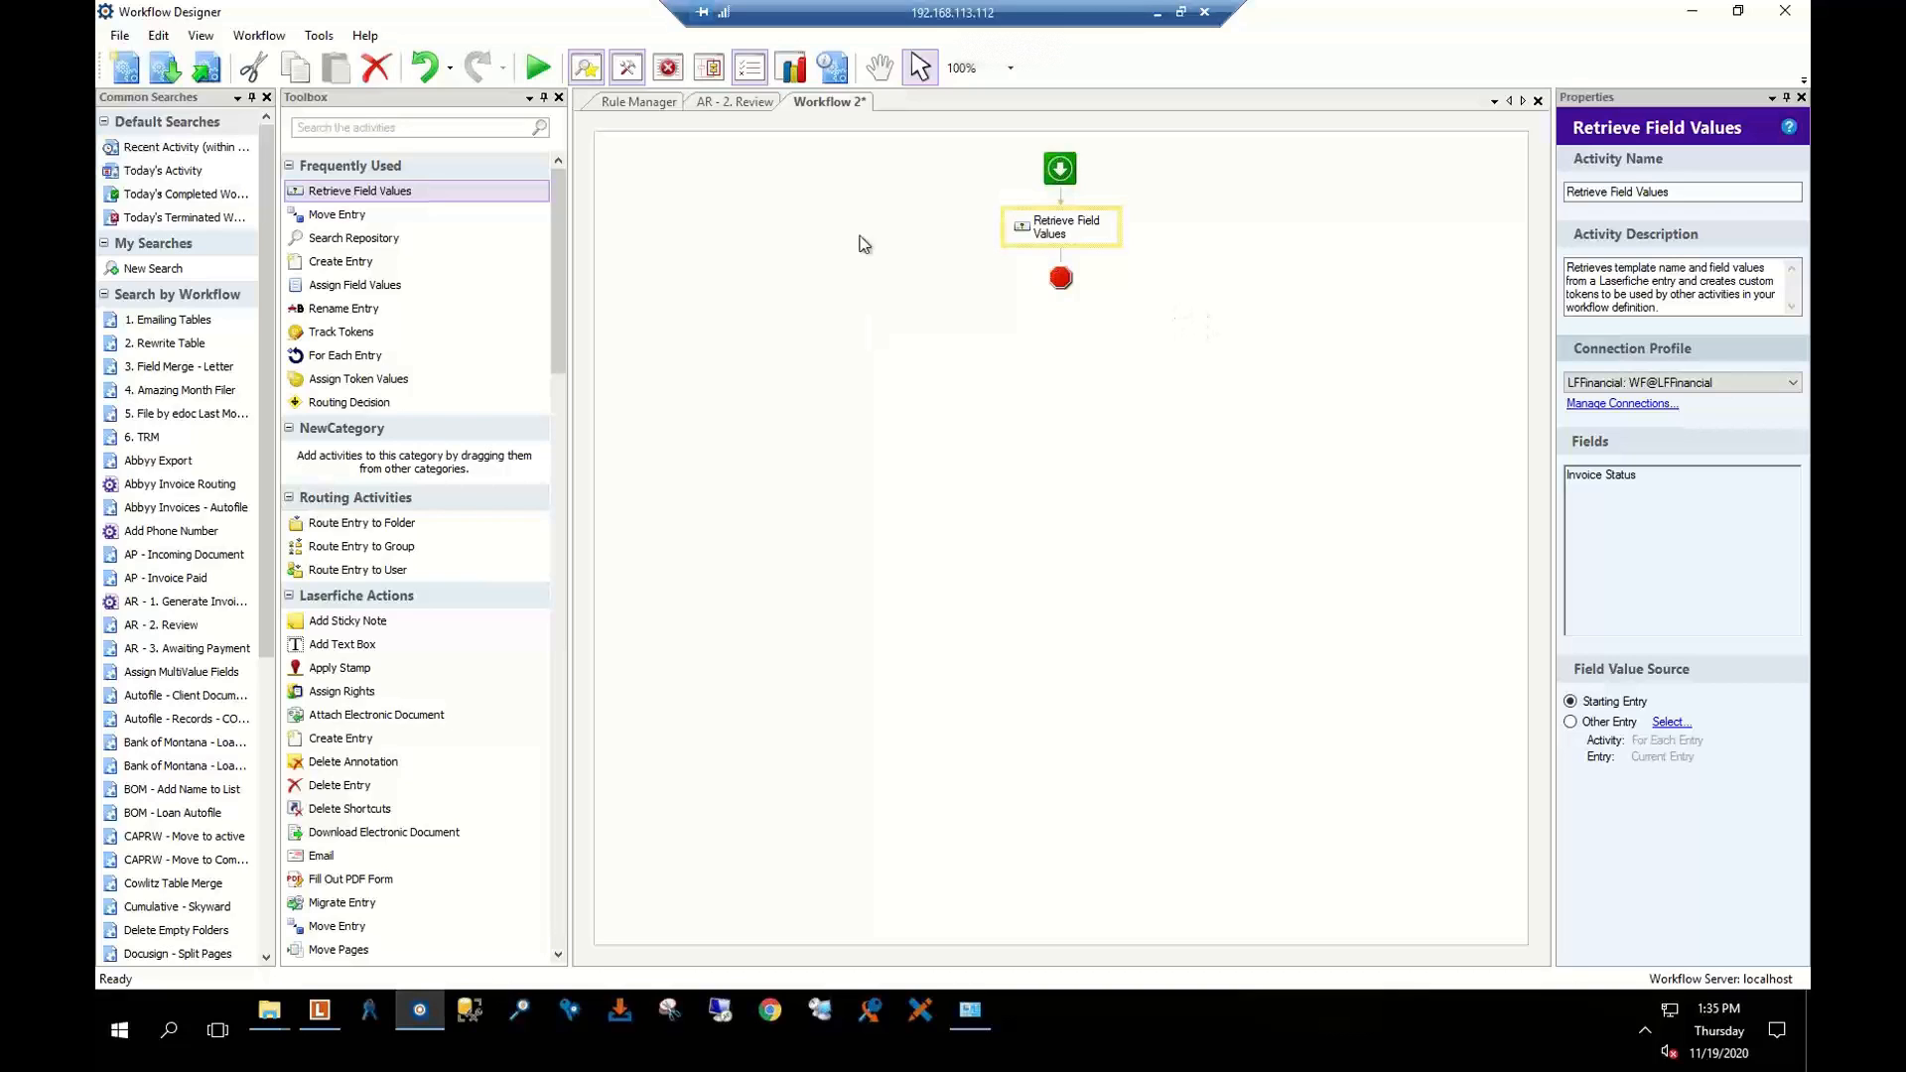
pyautogui.click(723, 98)
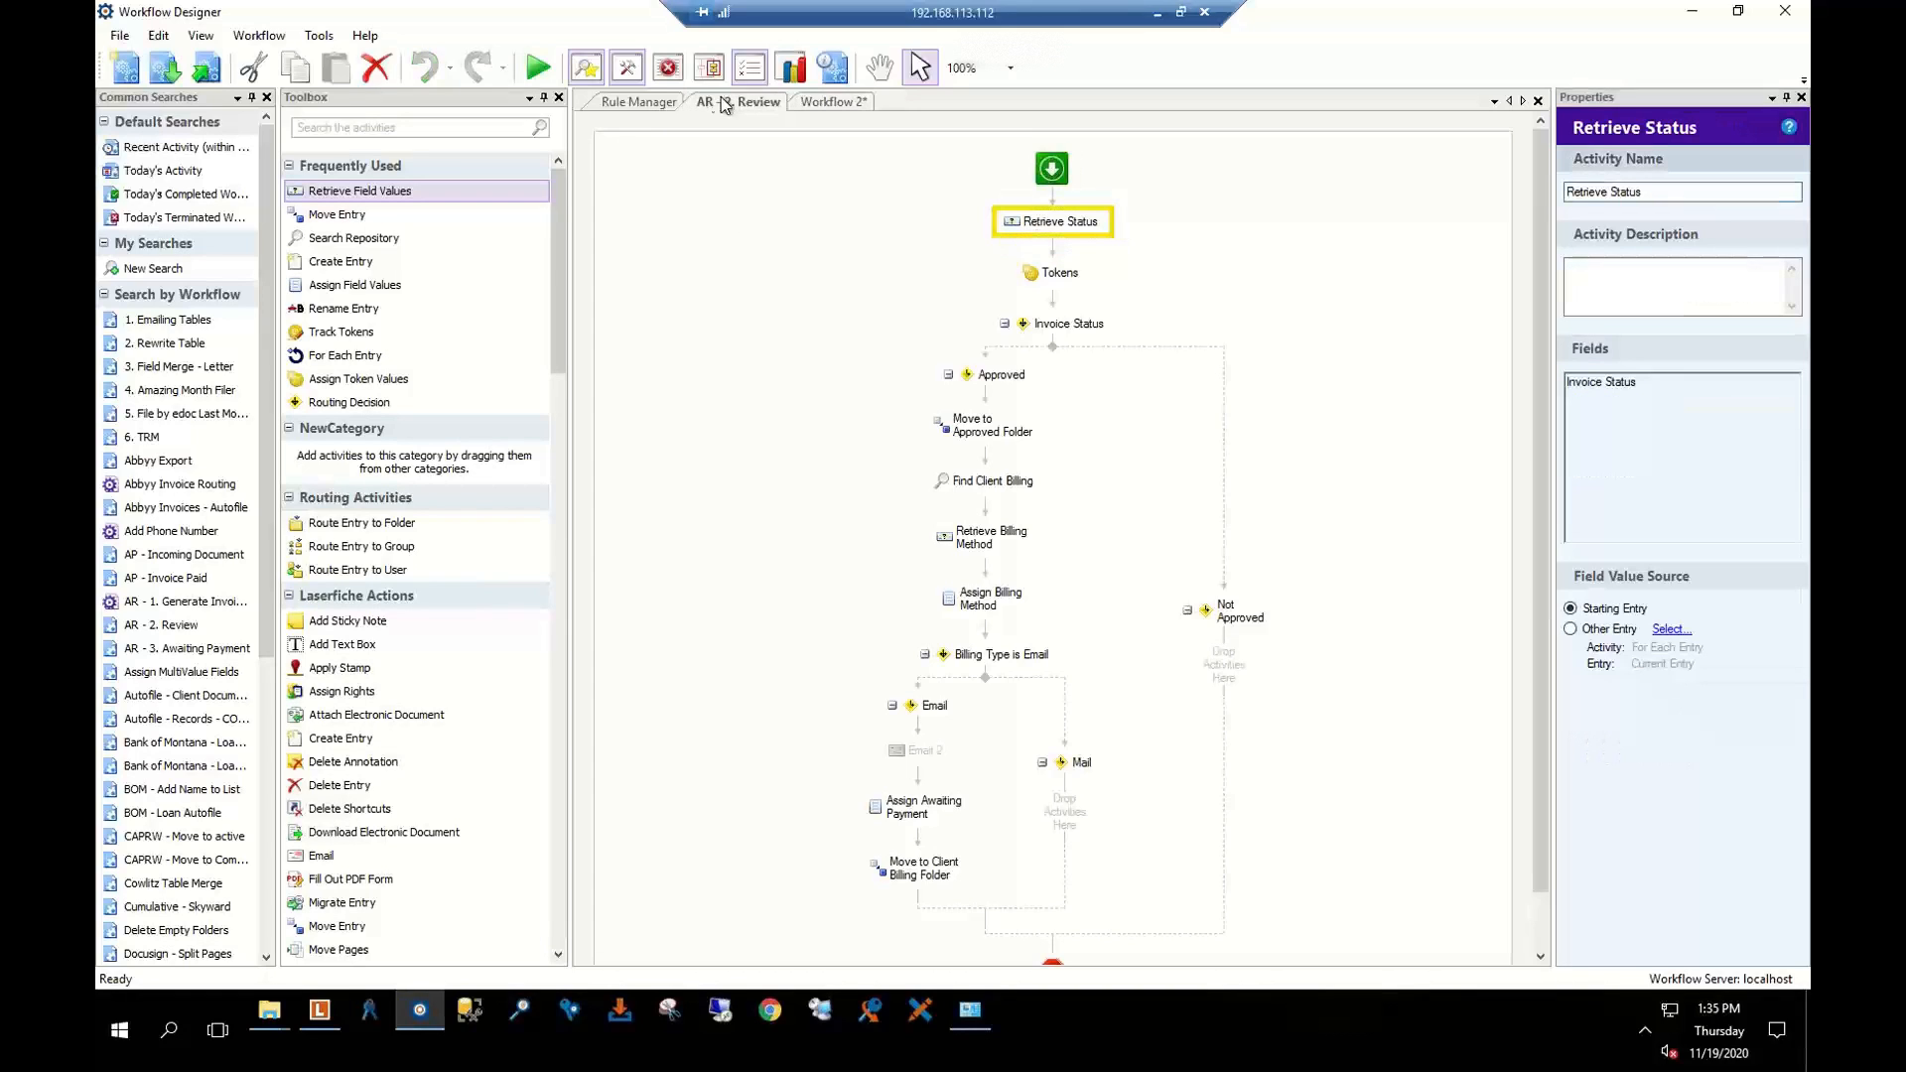
pyautogui.click(1060, 272)
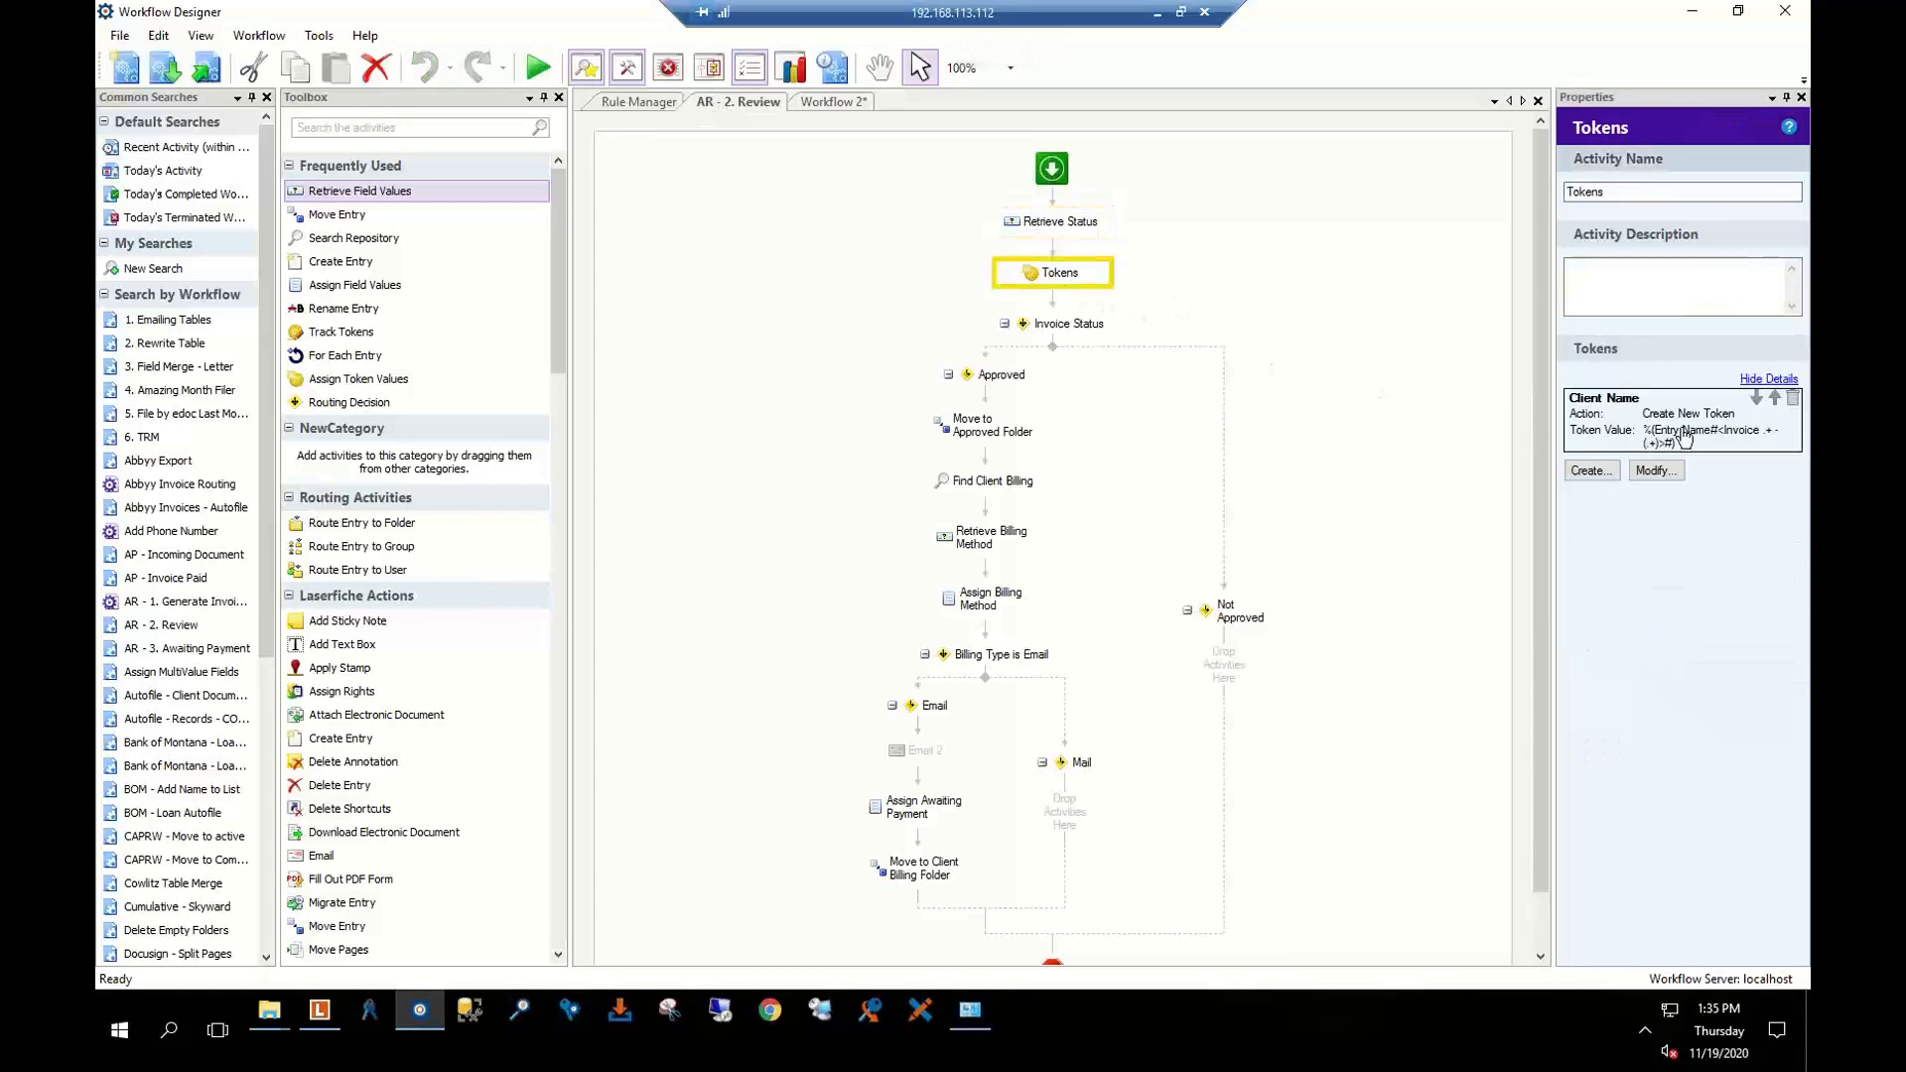
pyautogui.doubleClick(1630, 430)
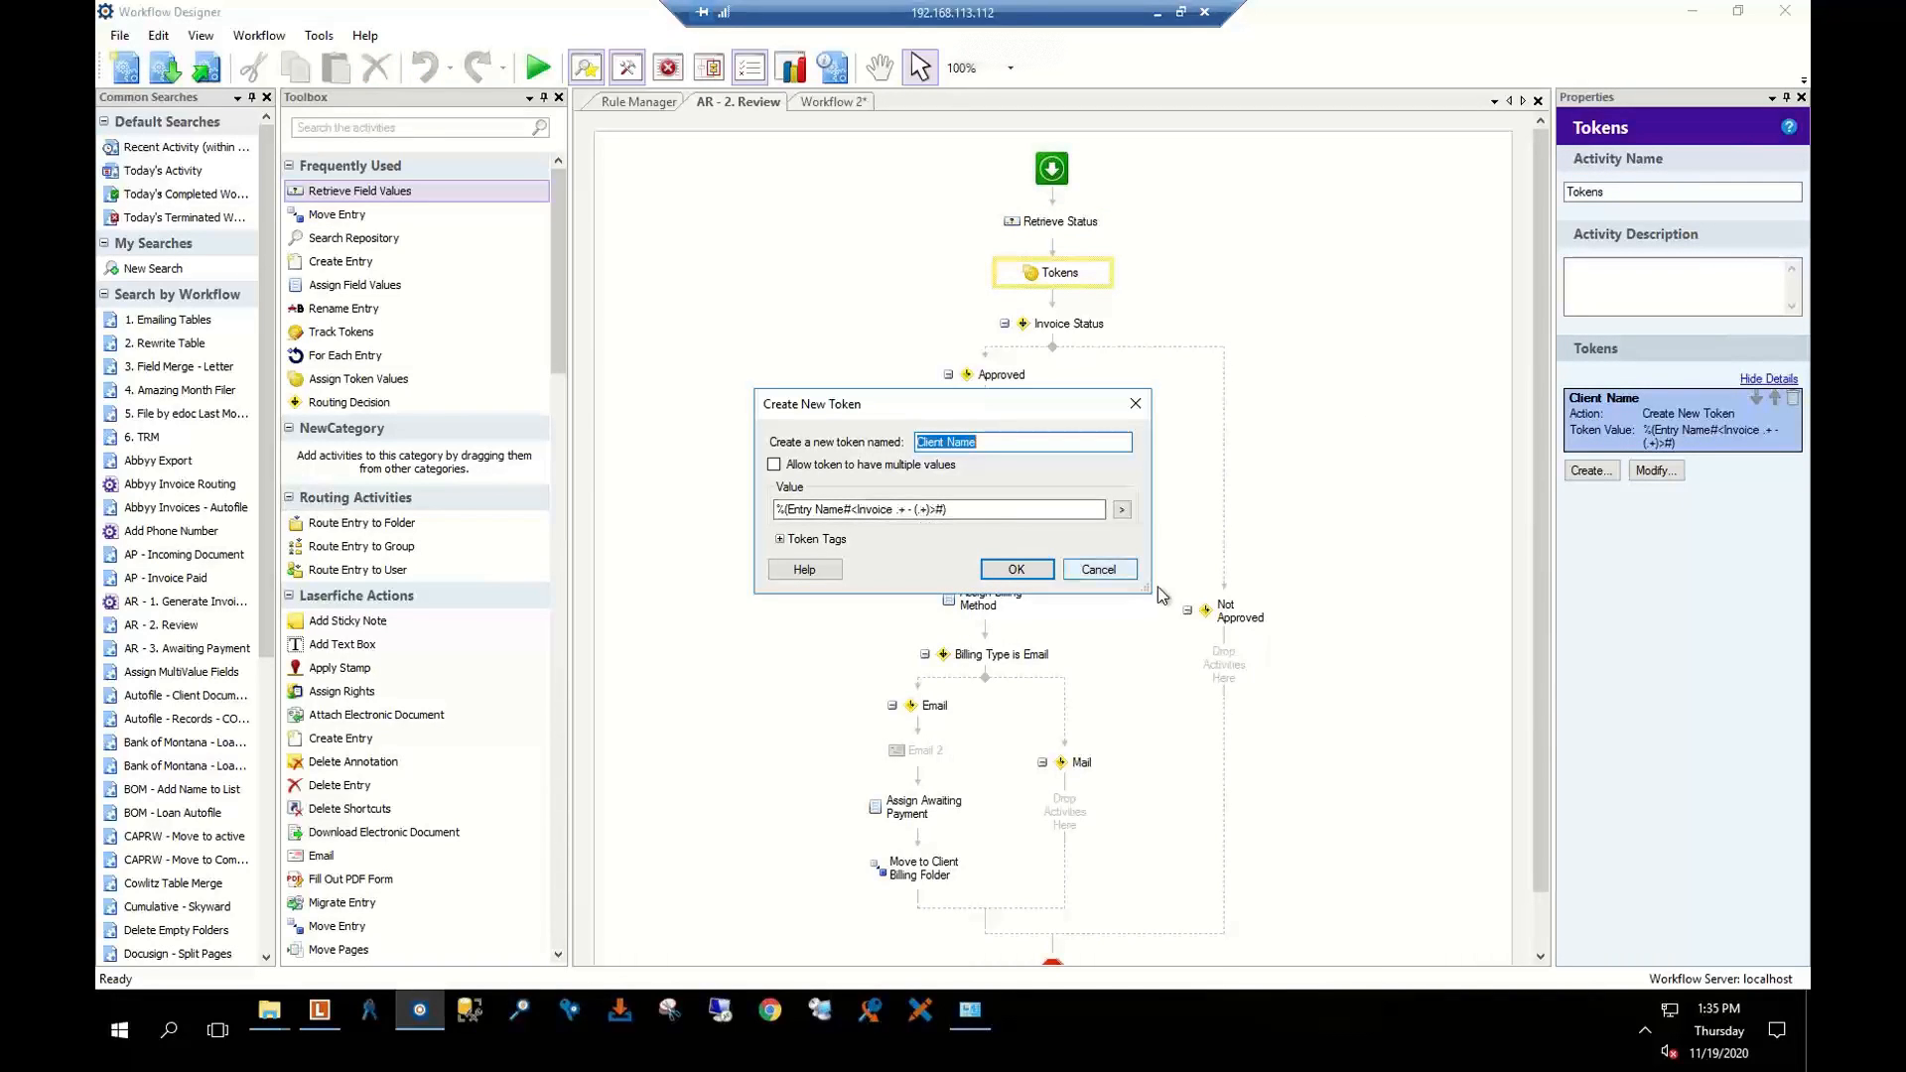
pyautogui.click(1129, 574)
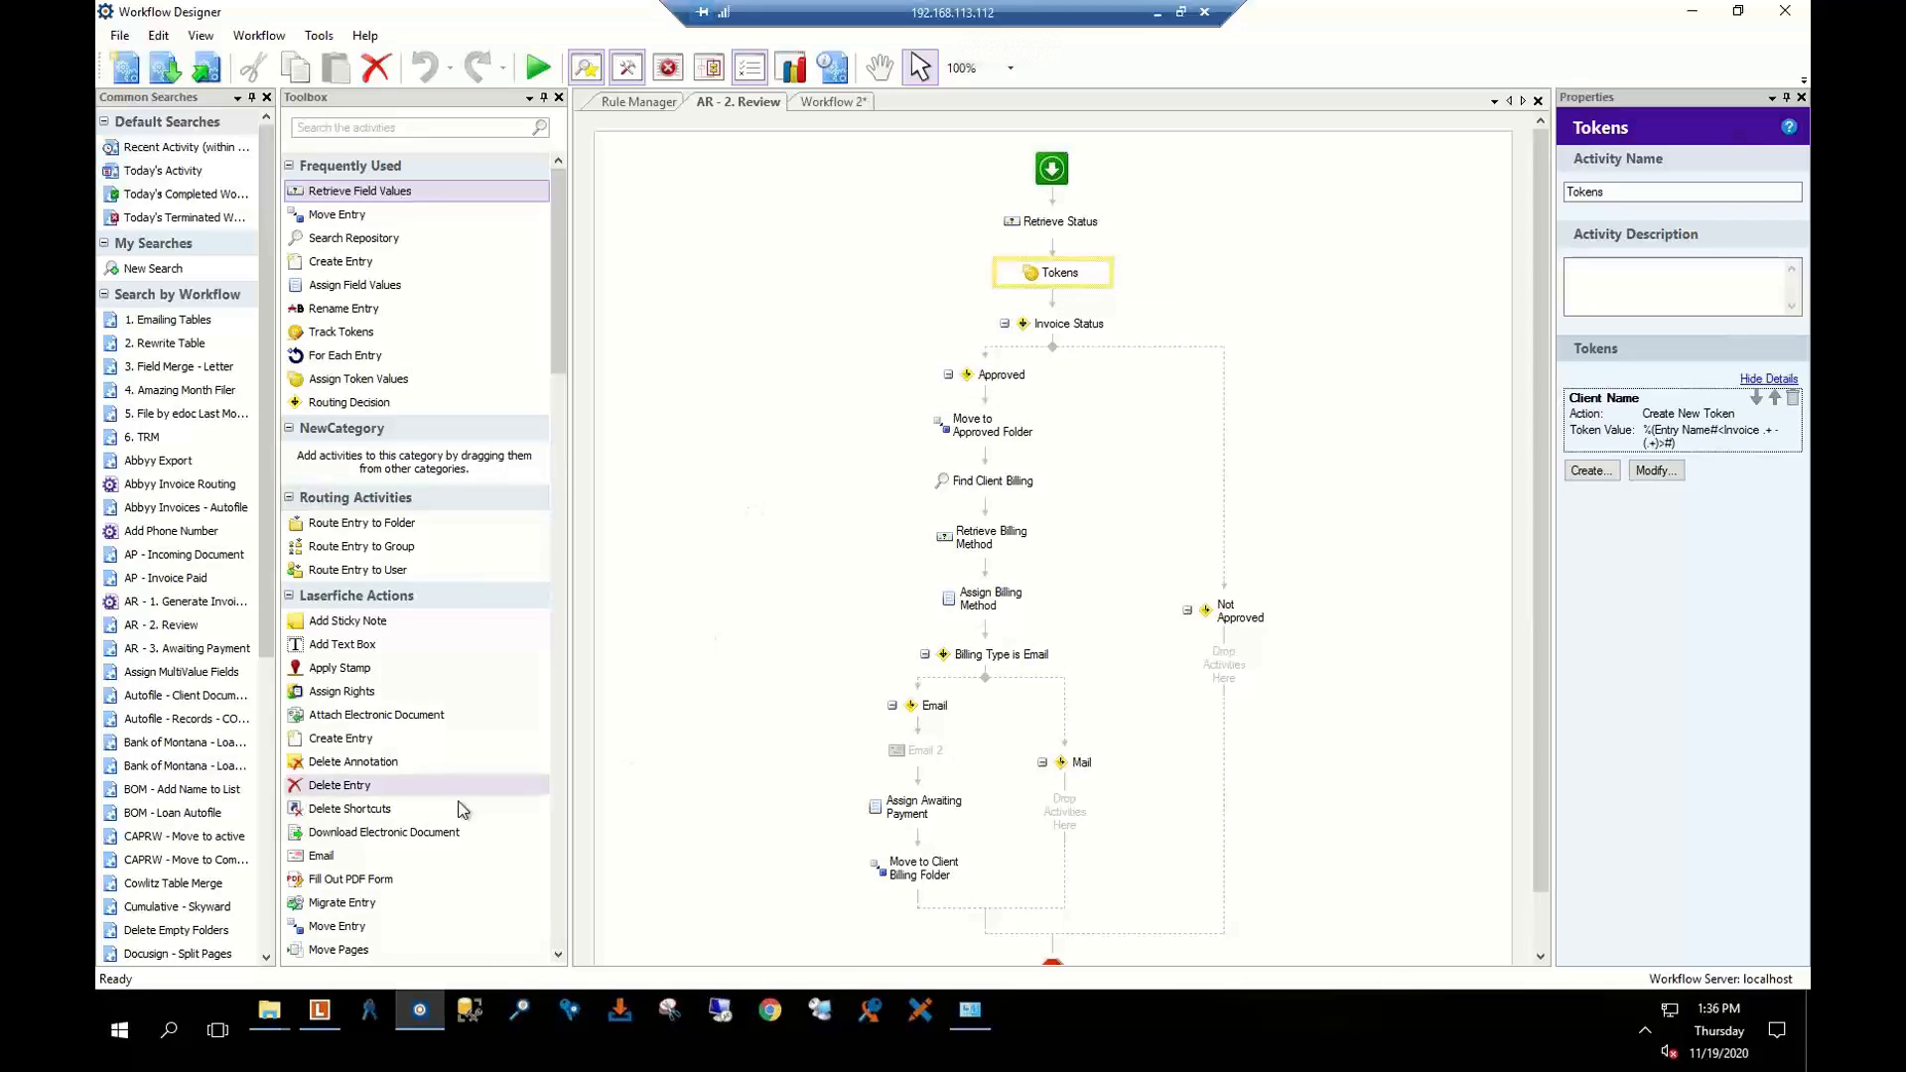
pyautogui.click(336, 128)
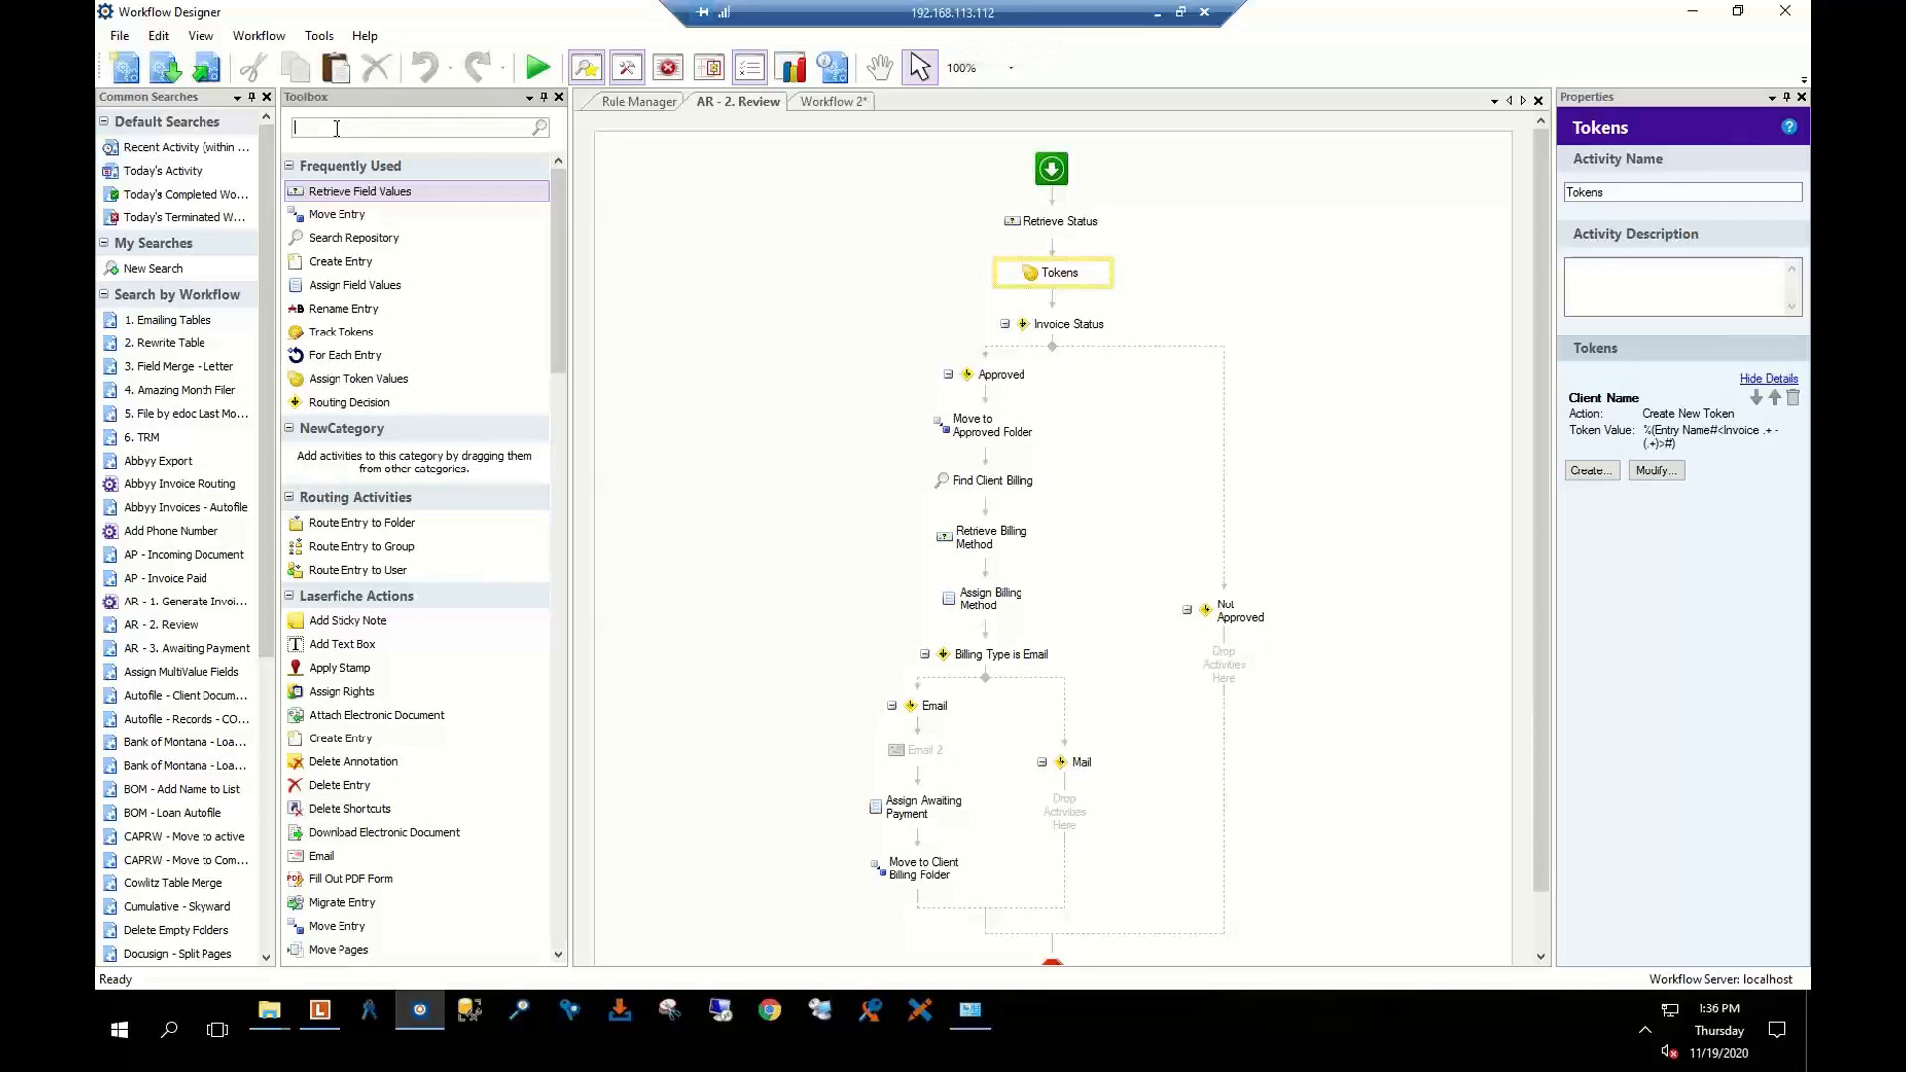
# Insert Retrieve Document Text above the Tokens step in AR - 2. Review and select Tokens
pyautogui.write('text')
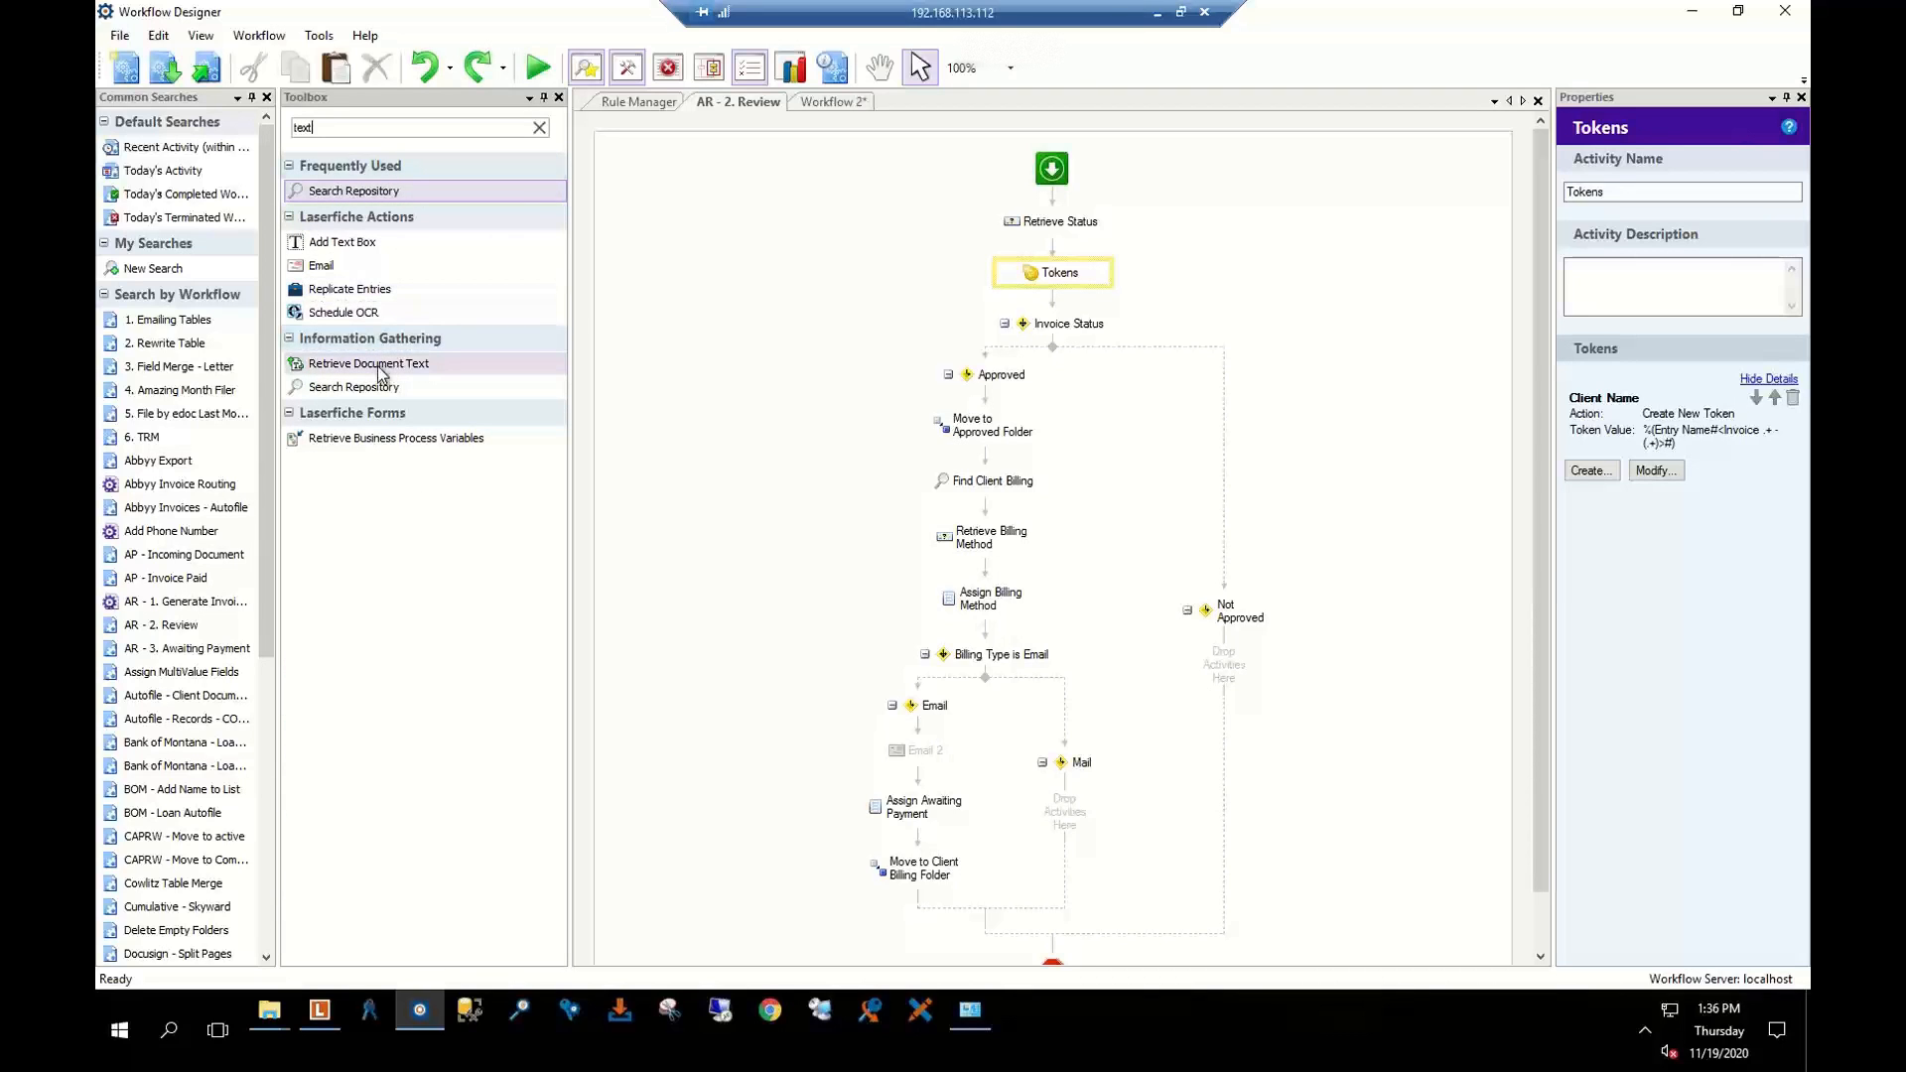
pyautogui.moveTo(379, 373); pyautogui.dragTo(1040, 250)
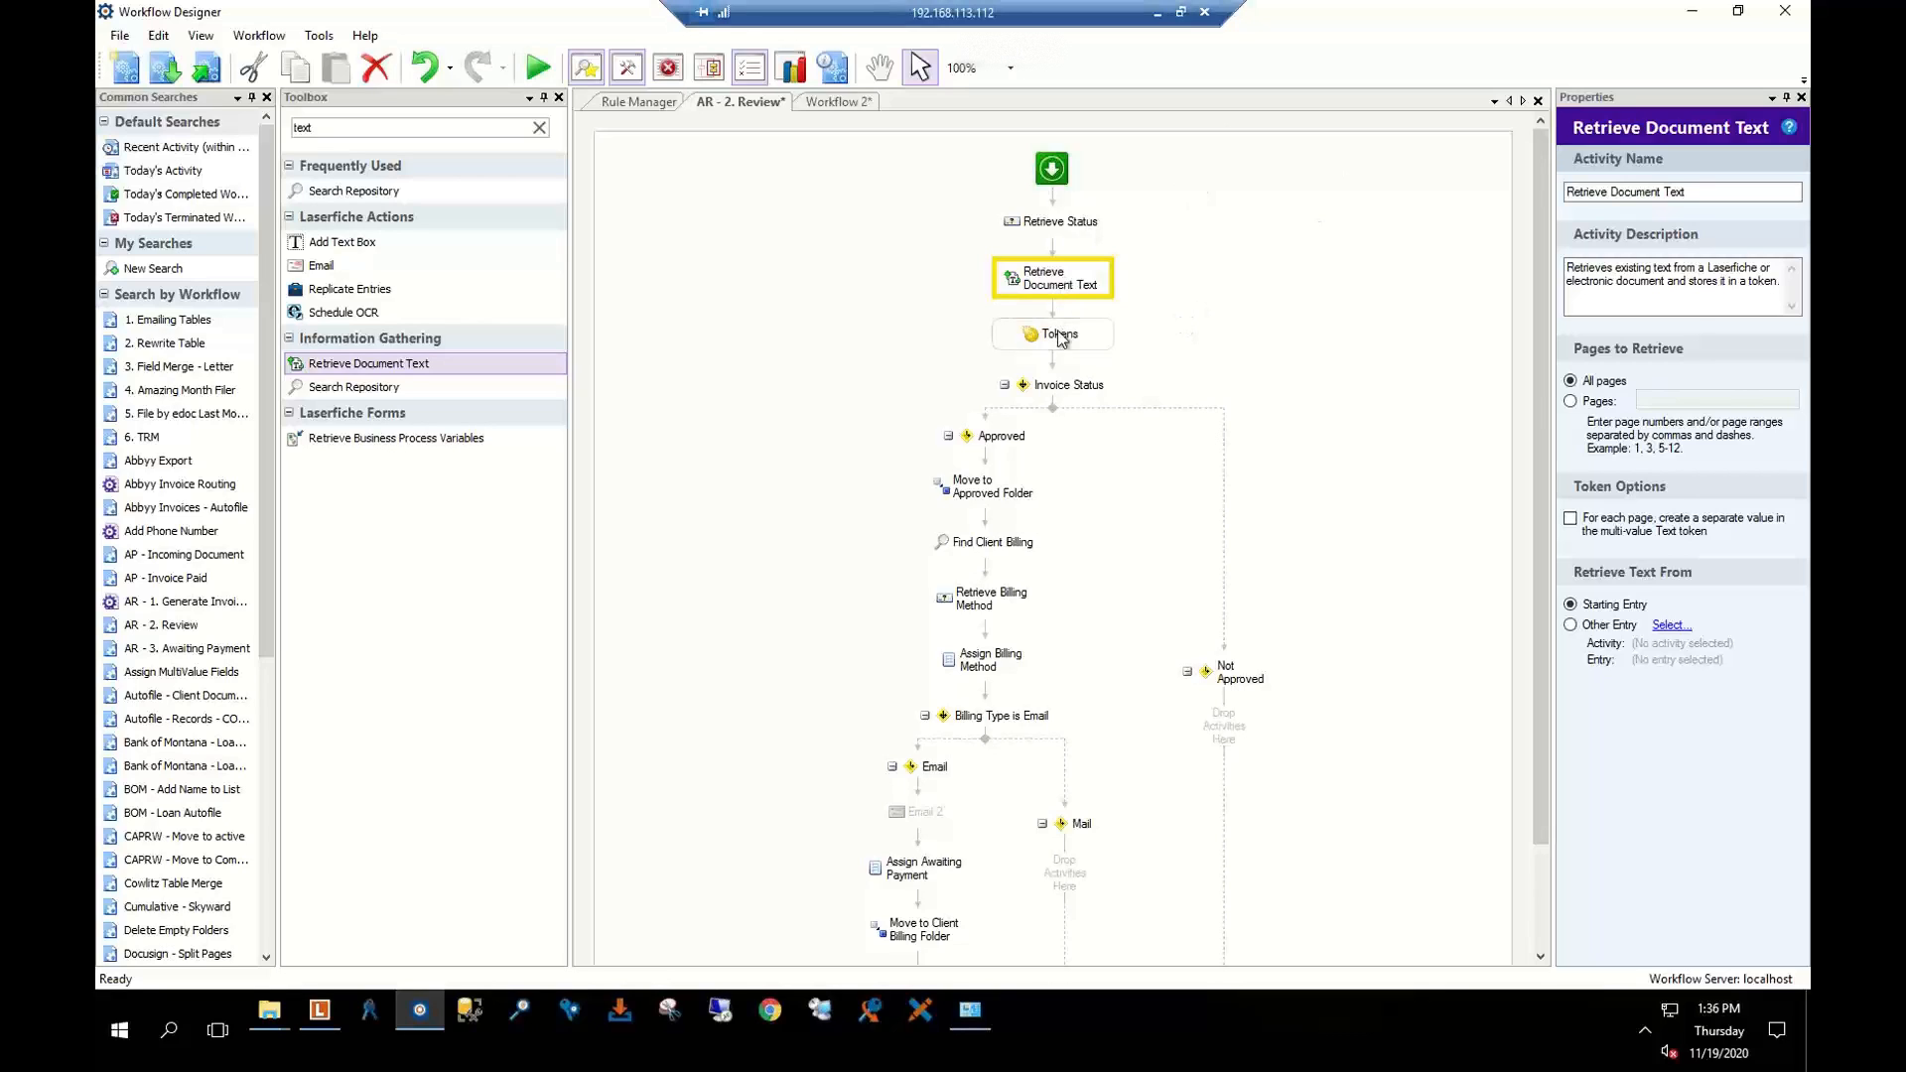
pyautogui.click(1059, 336)
# Start a client name token whose value is the retrieved document Text token
pyautogui.click(1589, 471)
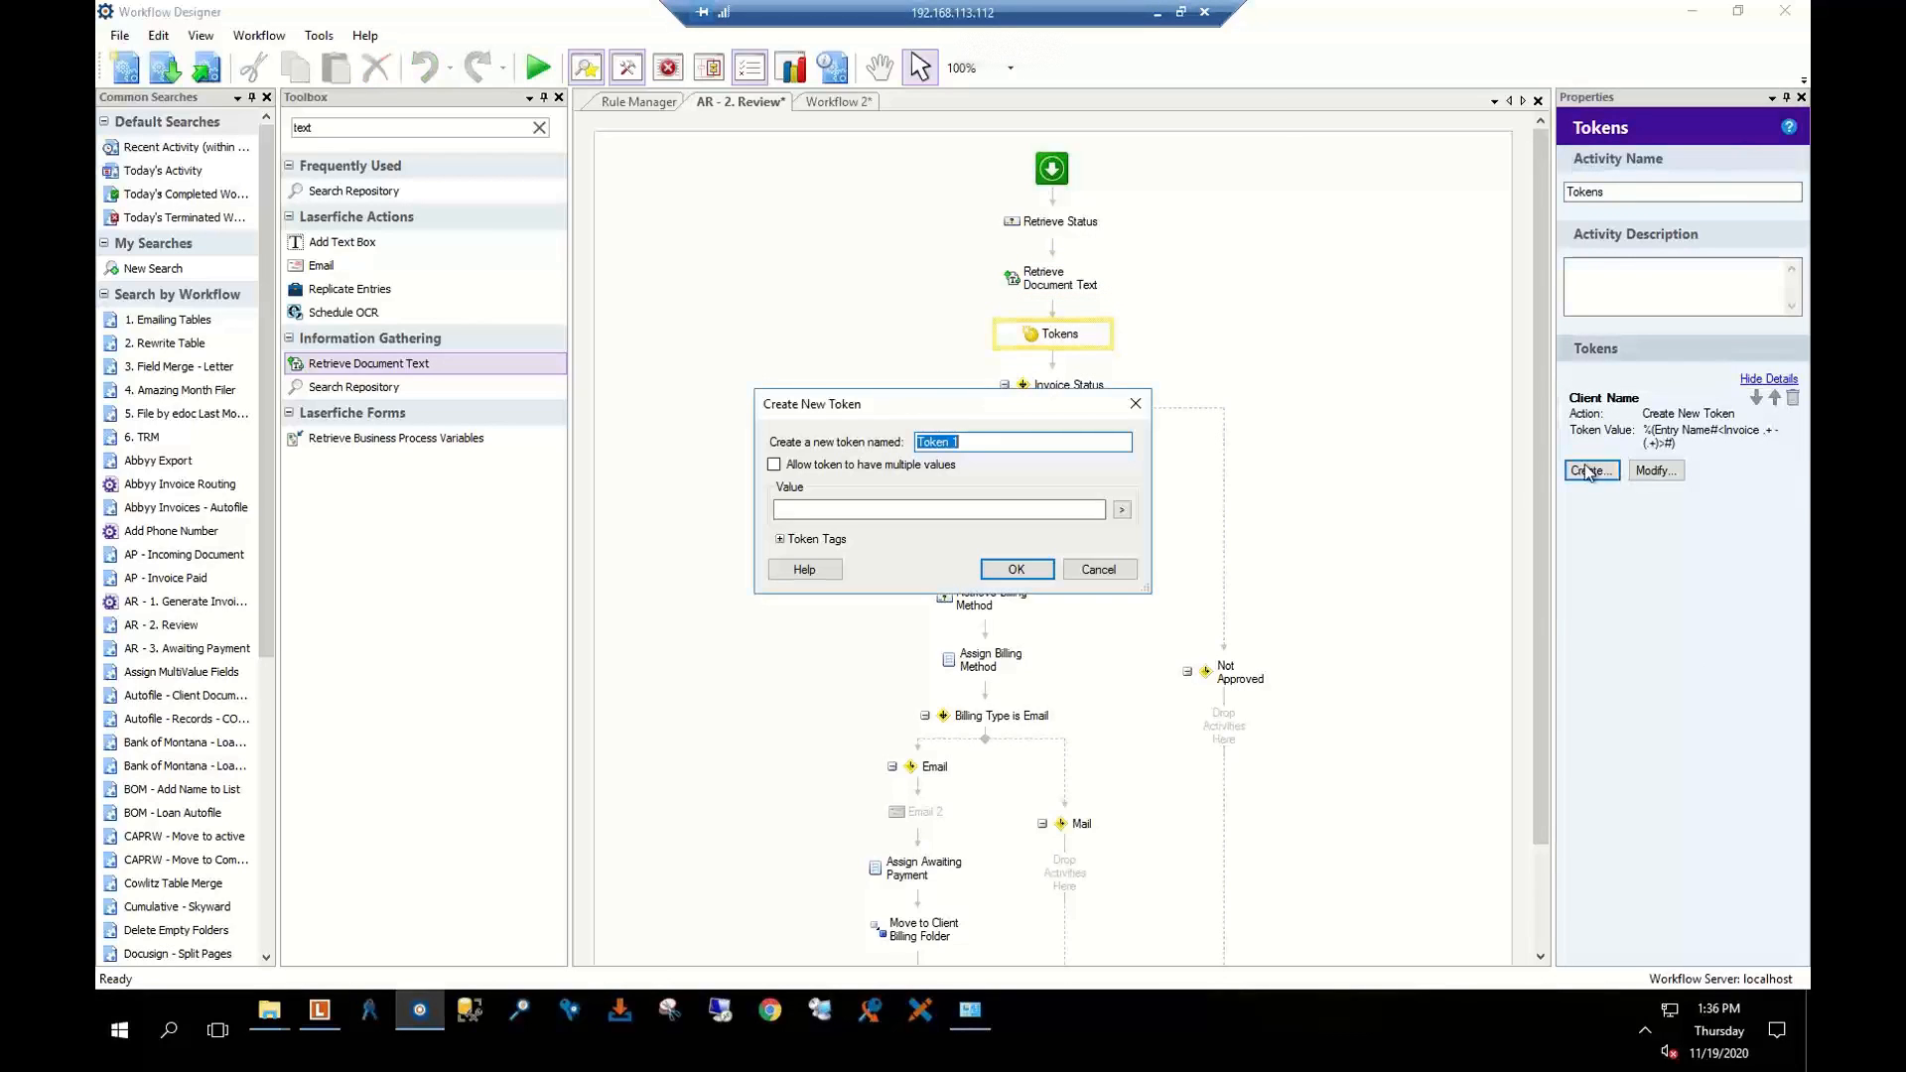
pyautogui.write('Clinttn ID')
pyautogui.press('BackSpace')
pyautogui.press('BackSpace')
pyautogui.press('BackSpace')
pyautogui.press('BackSpace')
pyautogui.press('BackSpace')
pyautogui.write('nt Name')
pyautogui.click(1122, 509)
pyautogui.click(1155, 536)
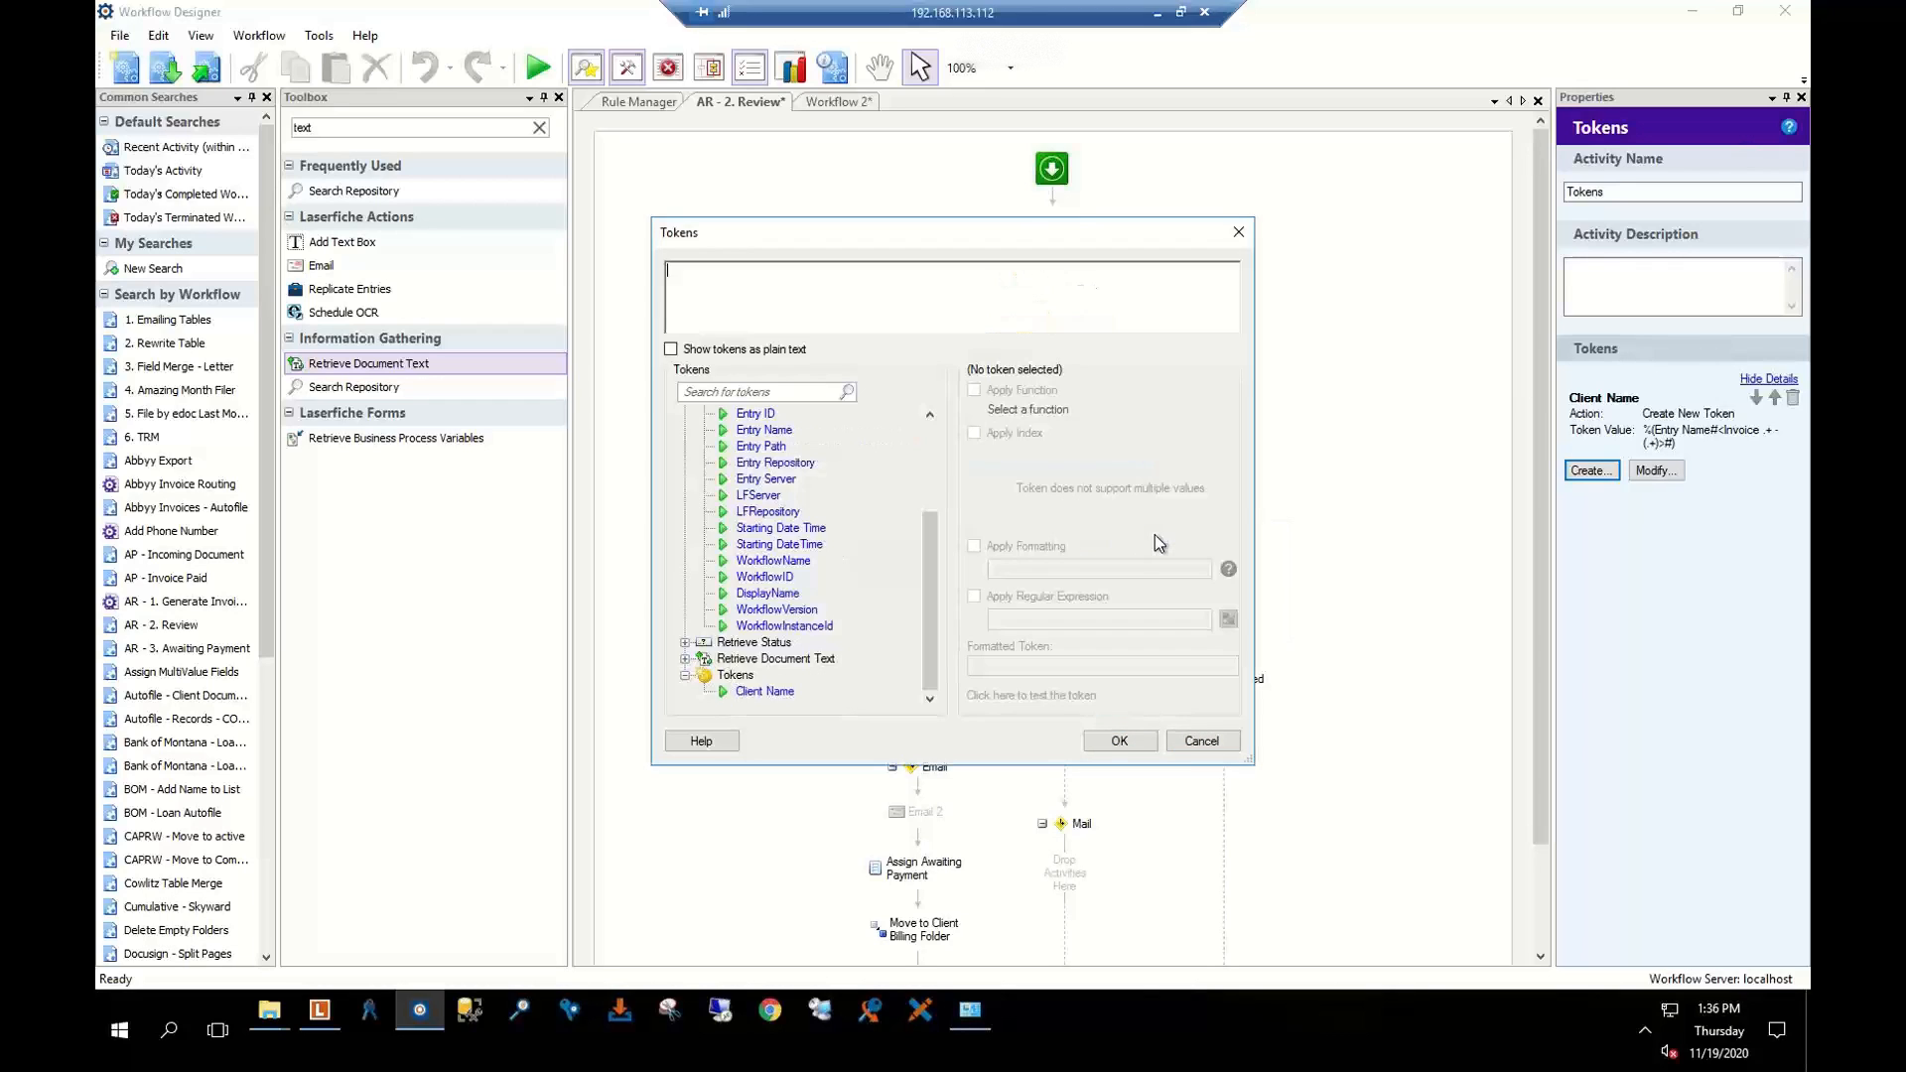
pyautogui.click(685, 658)
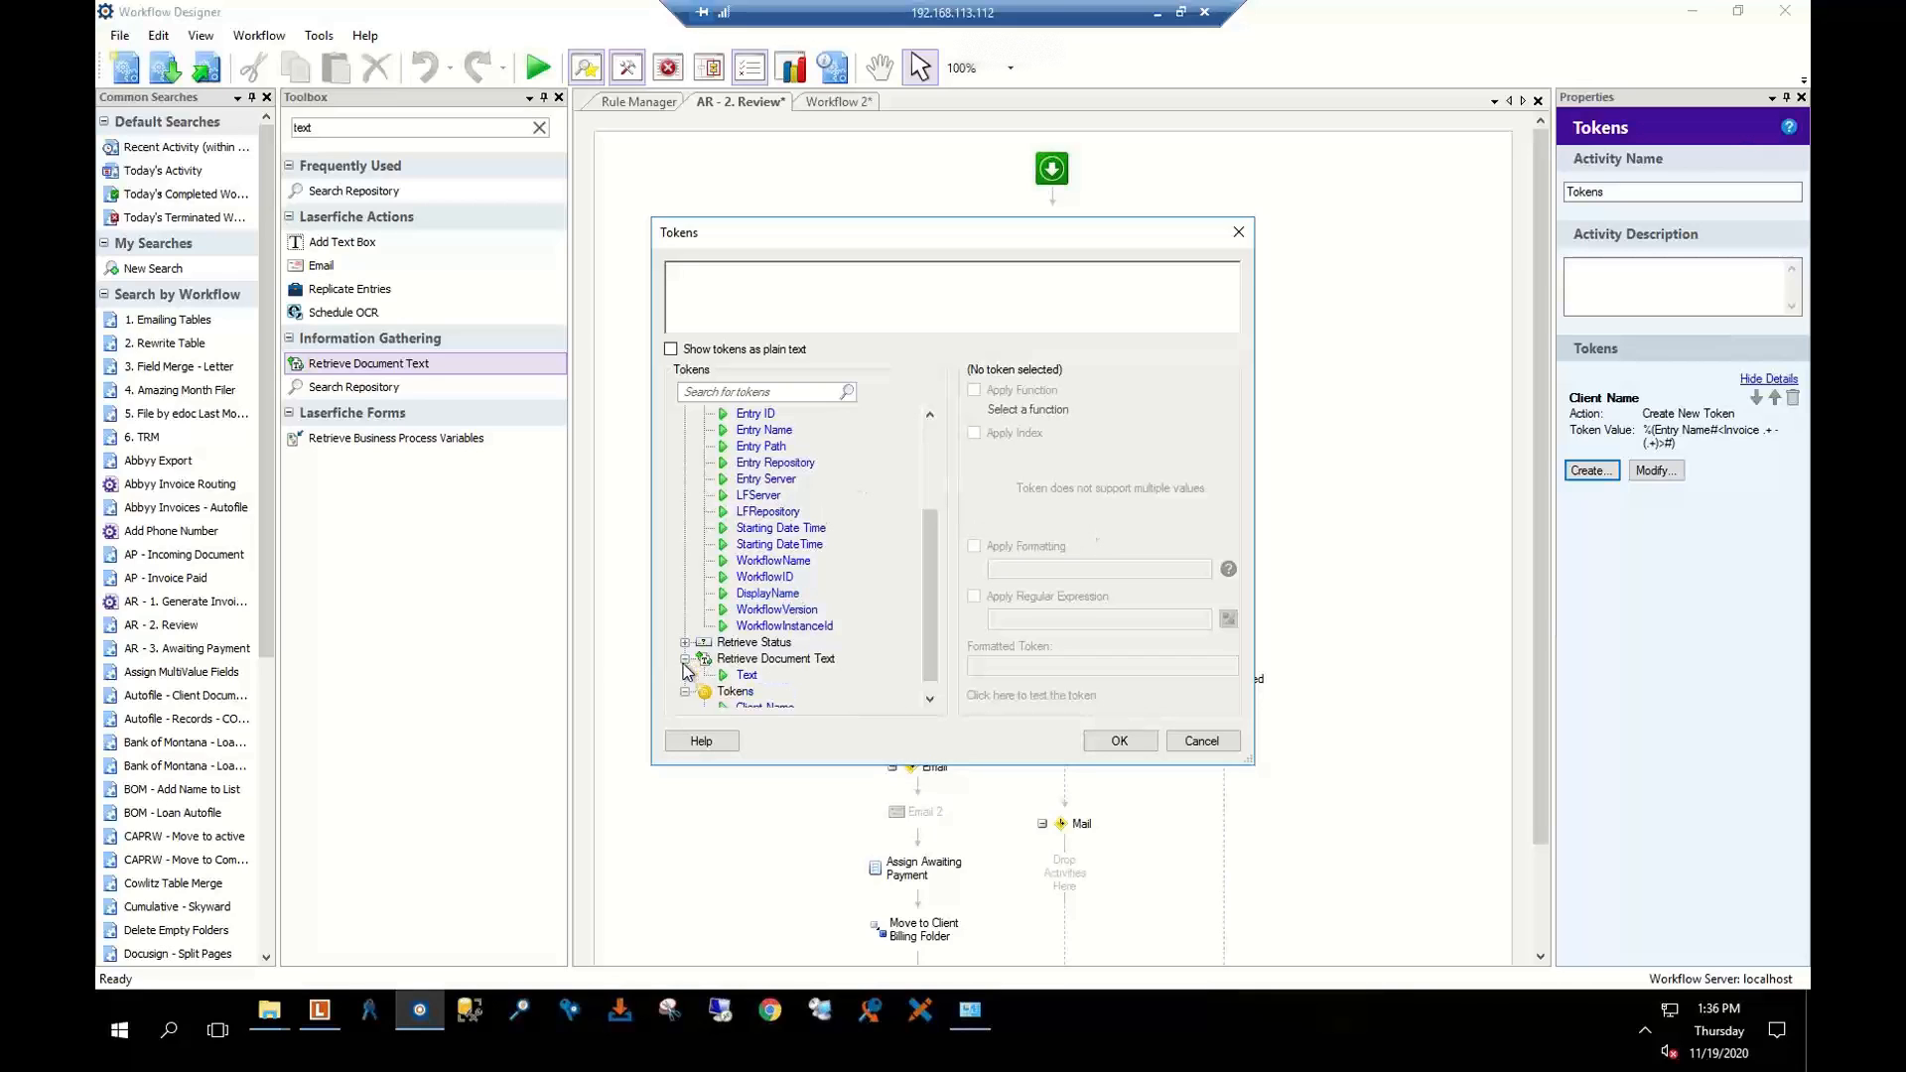
pyautogui.doubleClick(746, 674)
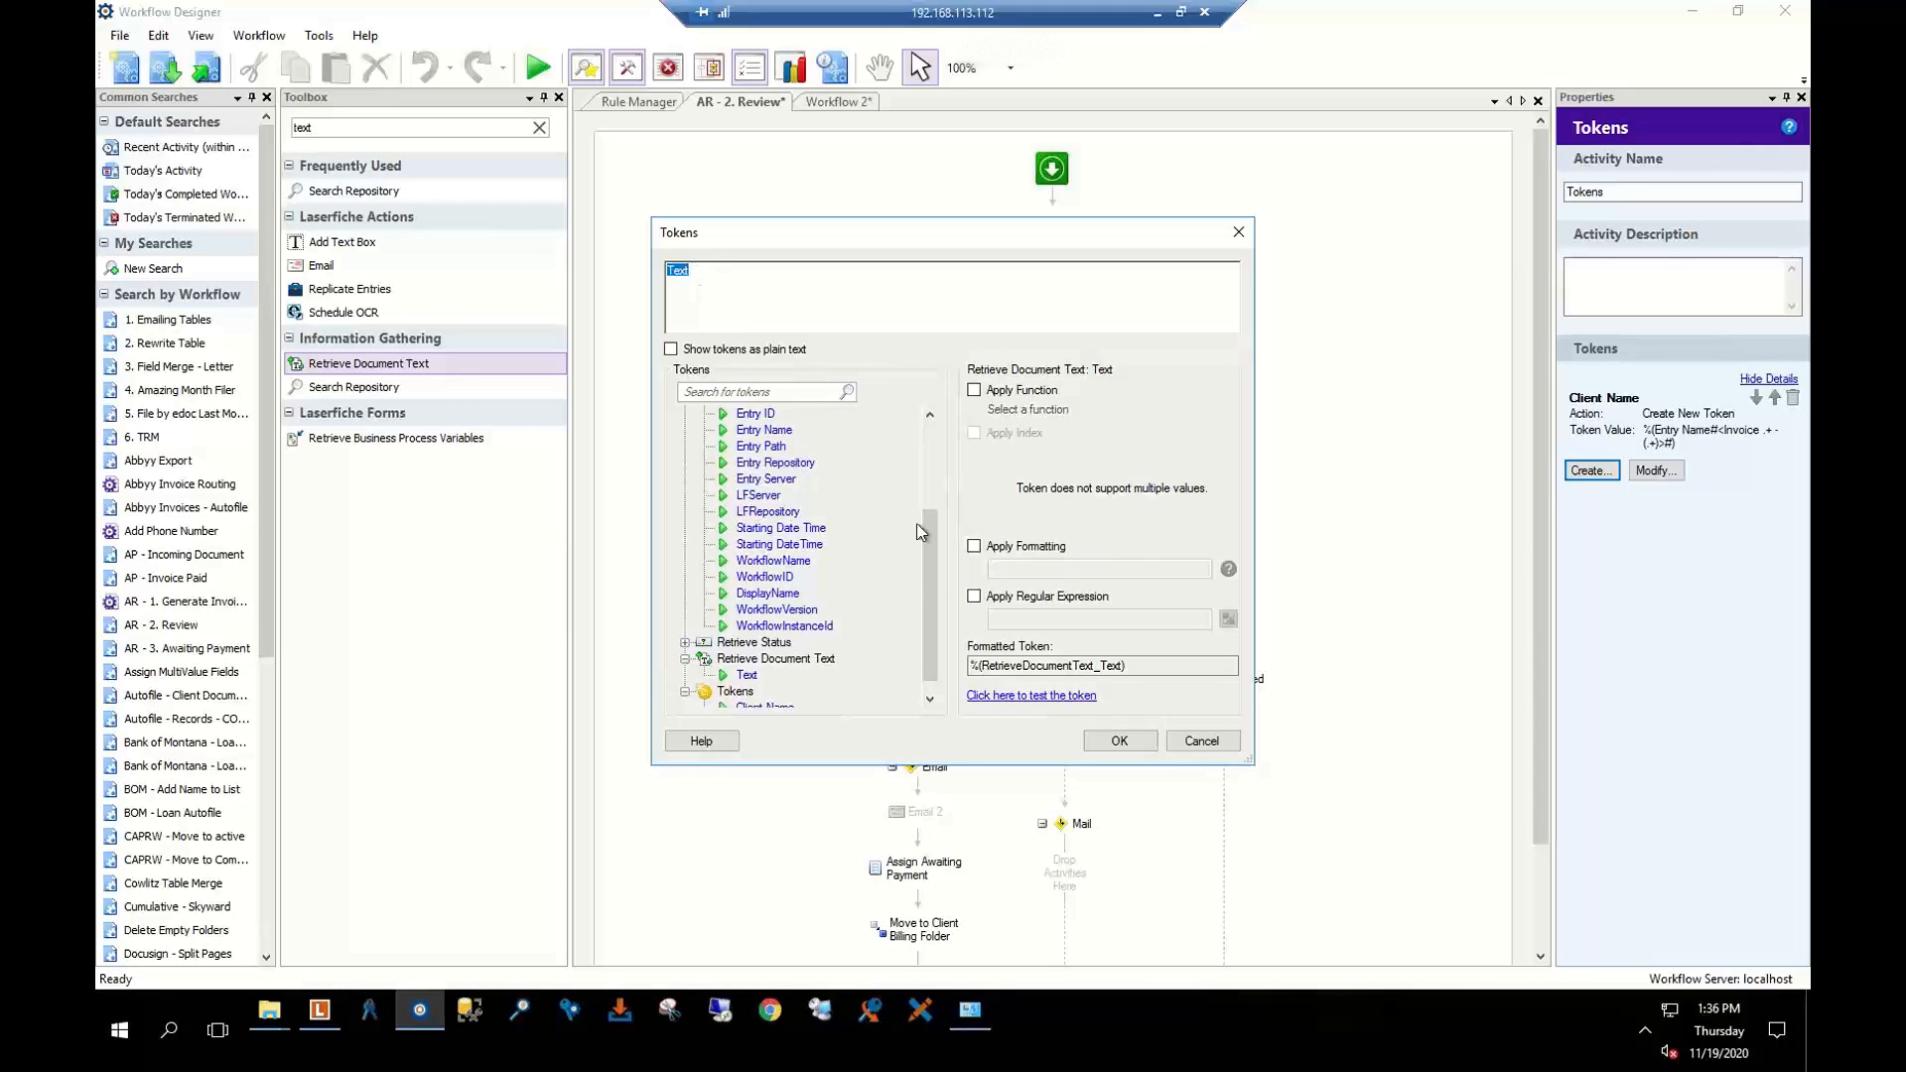
# Test the regular expression 'below (.+)' on sample payment text, then cancel both token dialogs
pyautogui.click(973, 597)
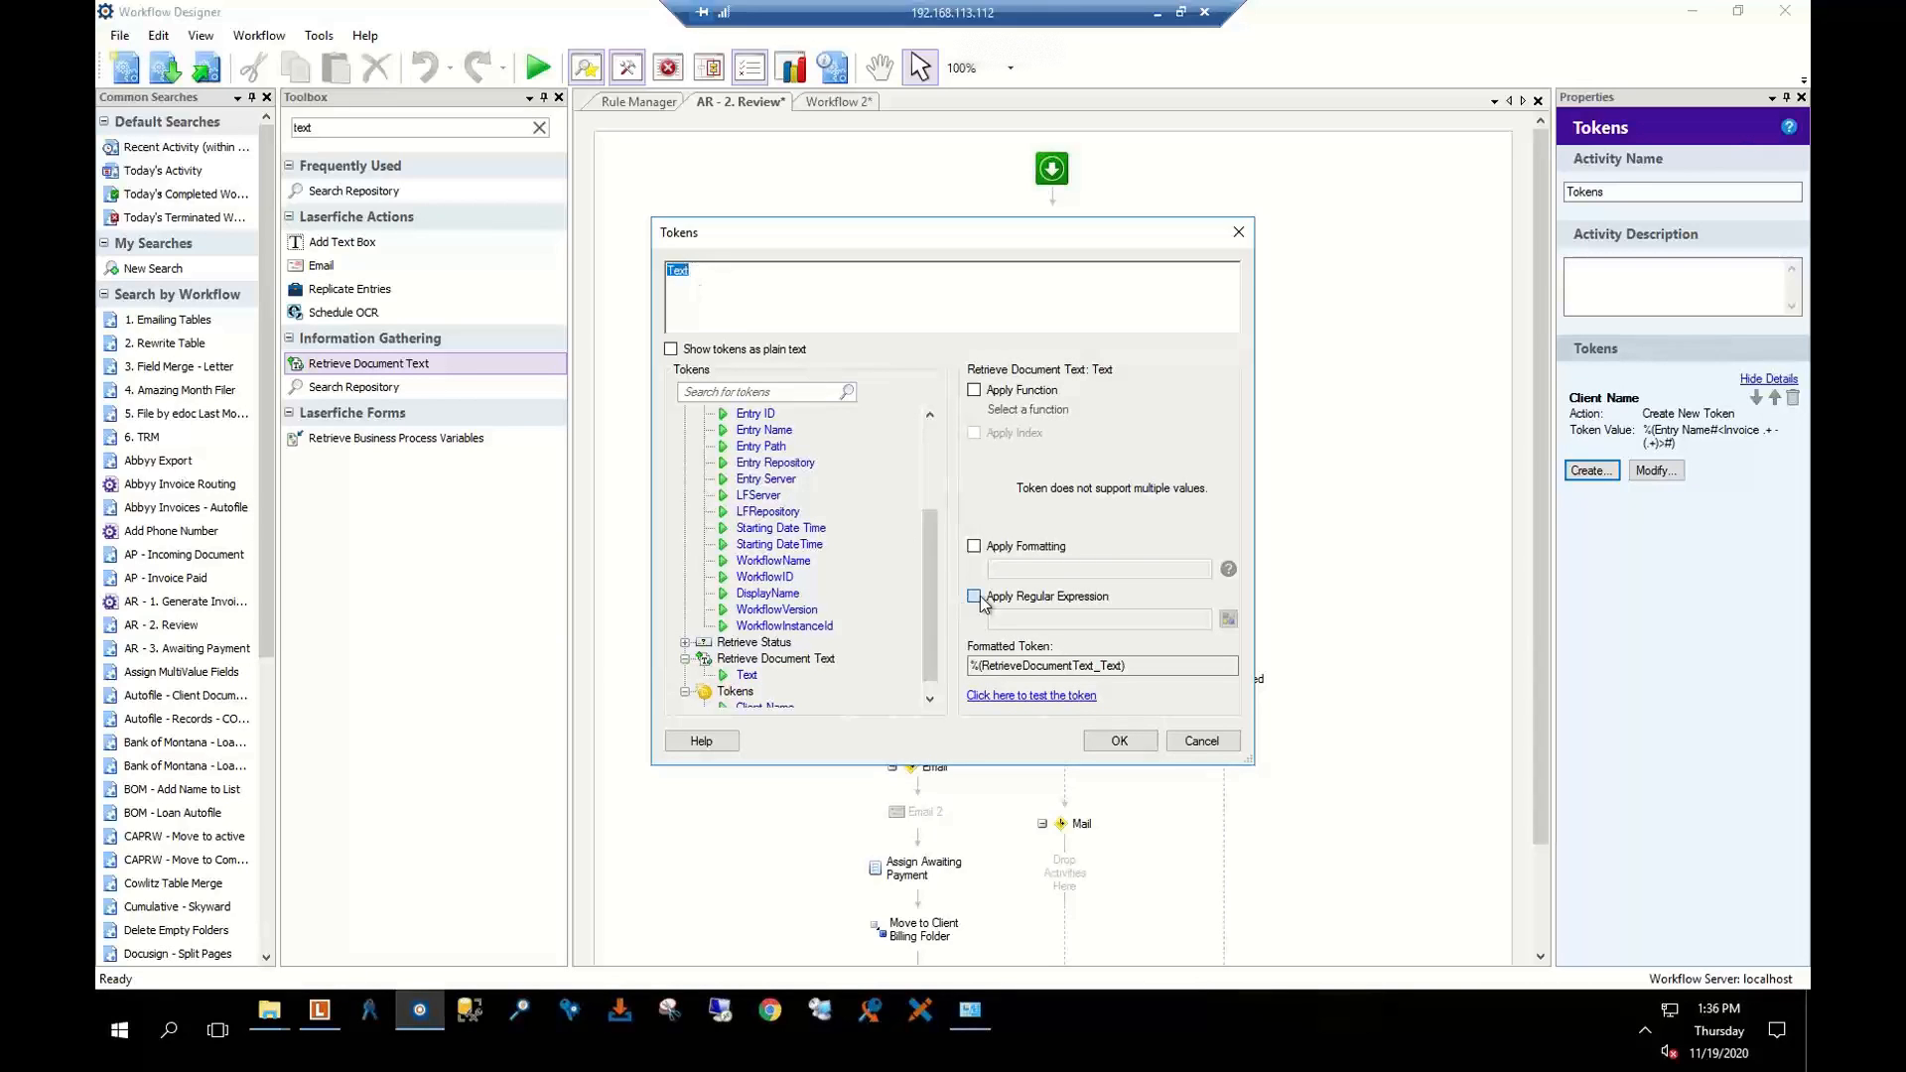
pyautogui.click(1058, 697)
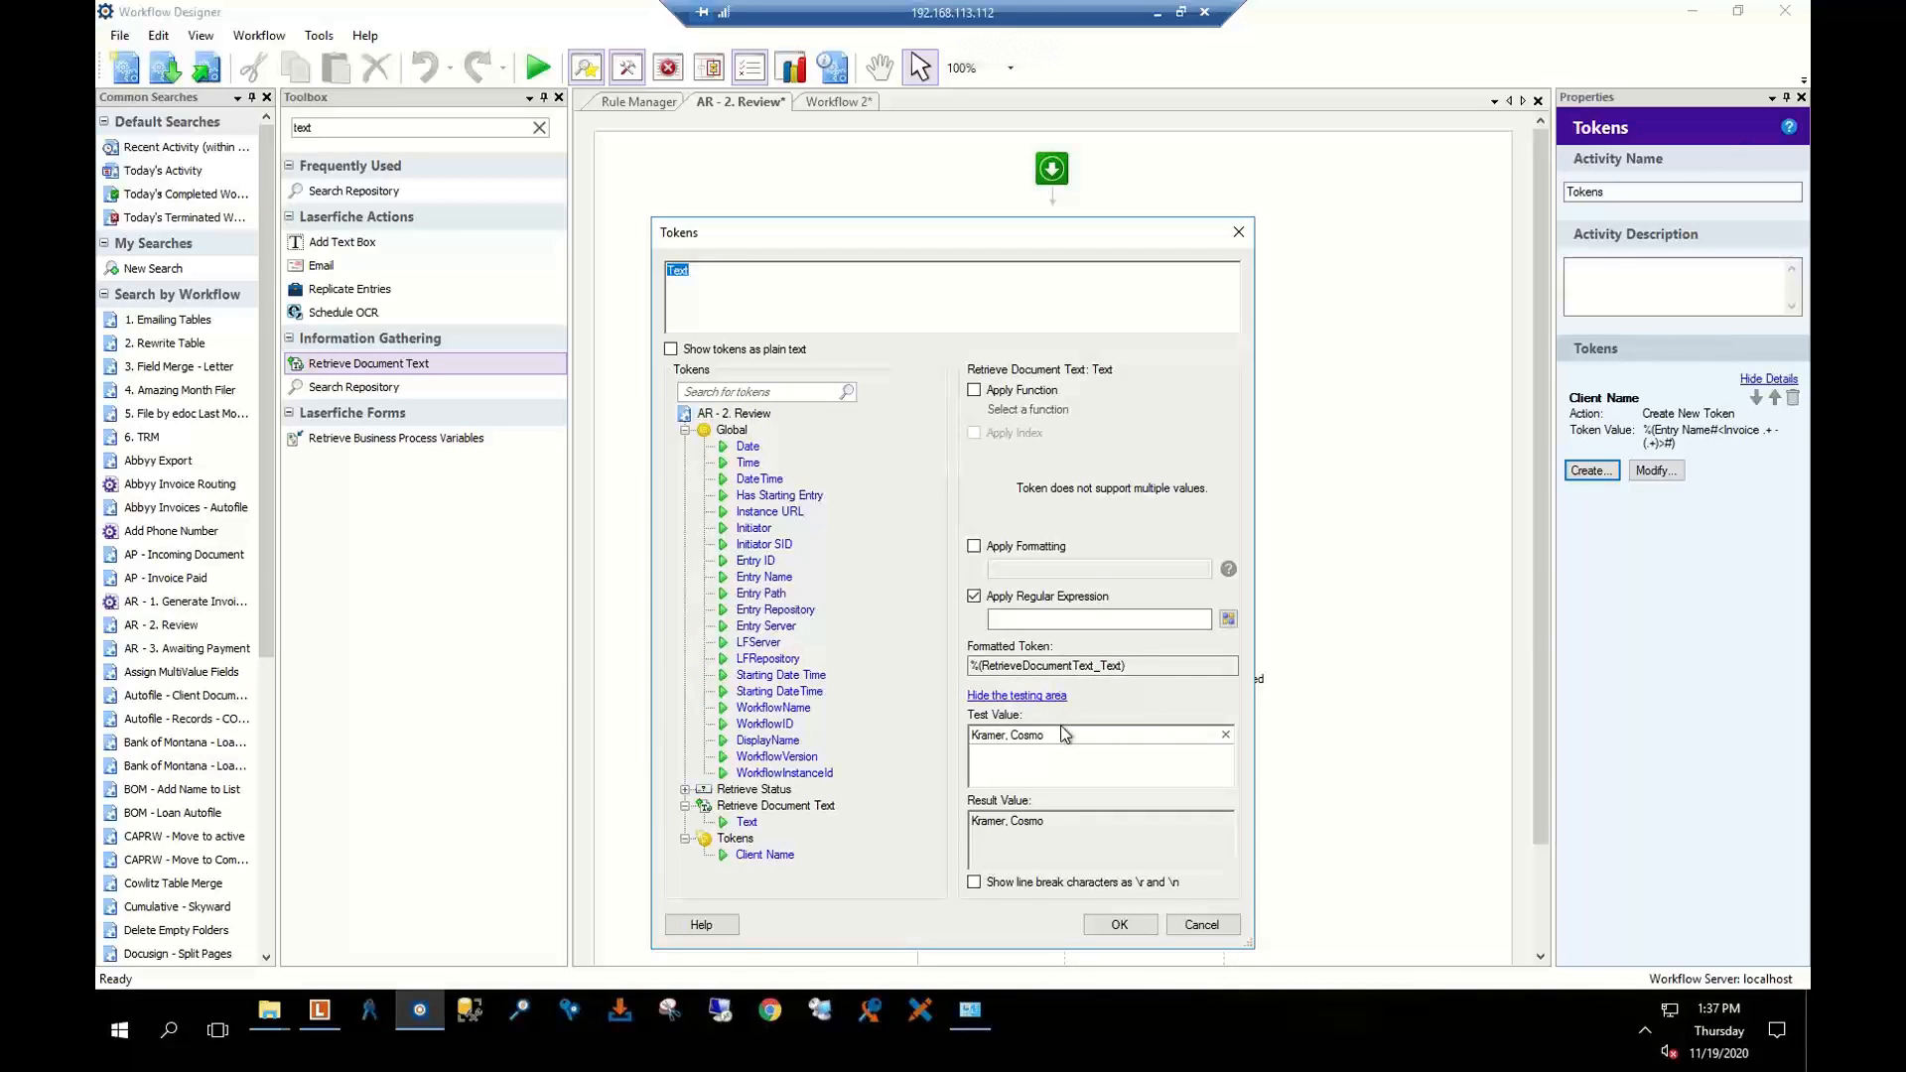
pyautogui.moveTo(1064, 735); pyautogui.dragTo(855, 736)
pyautogui.write('Payment will be made by Client listed below ')
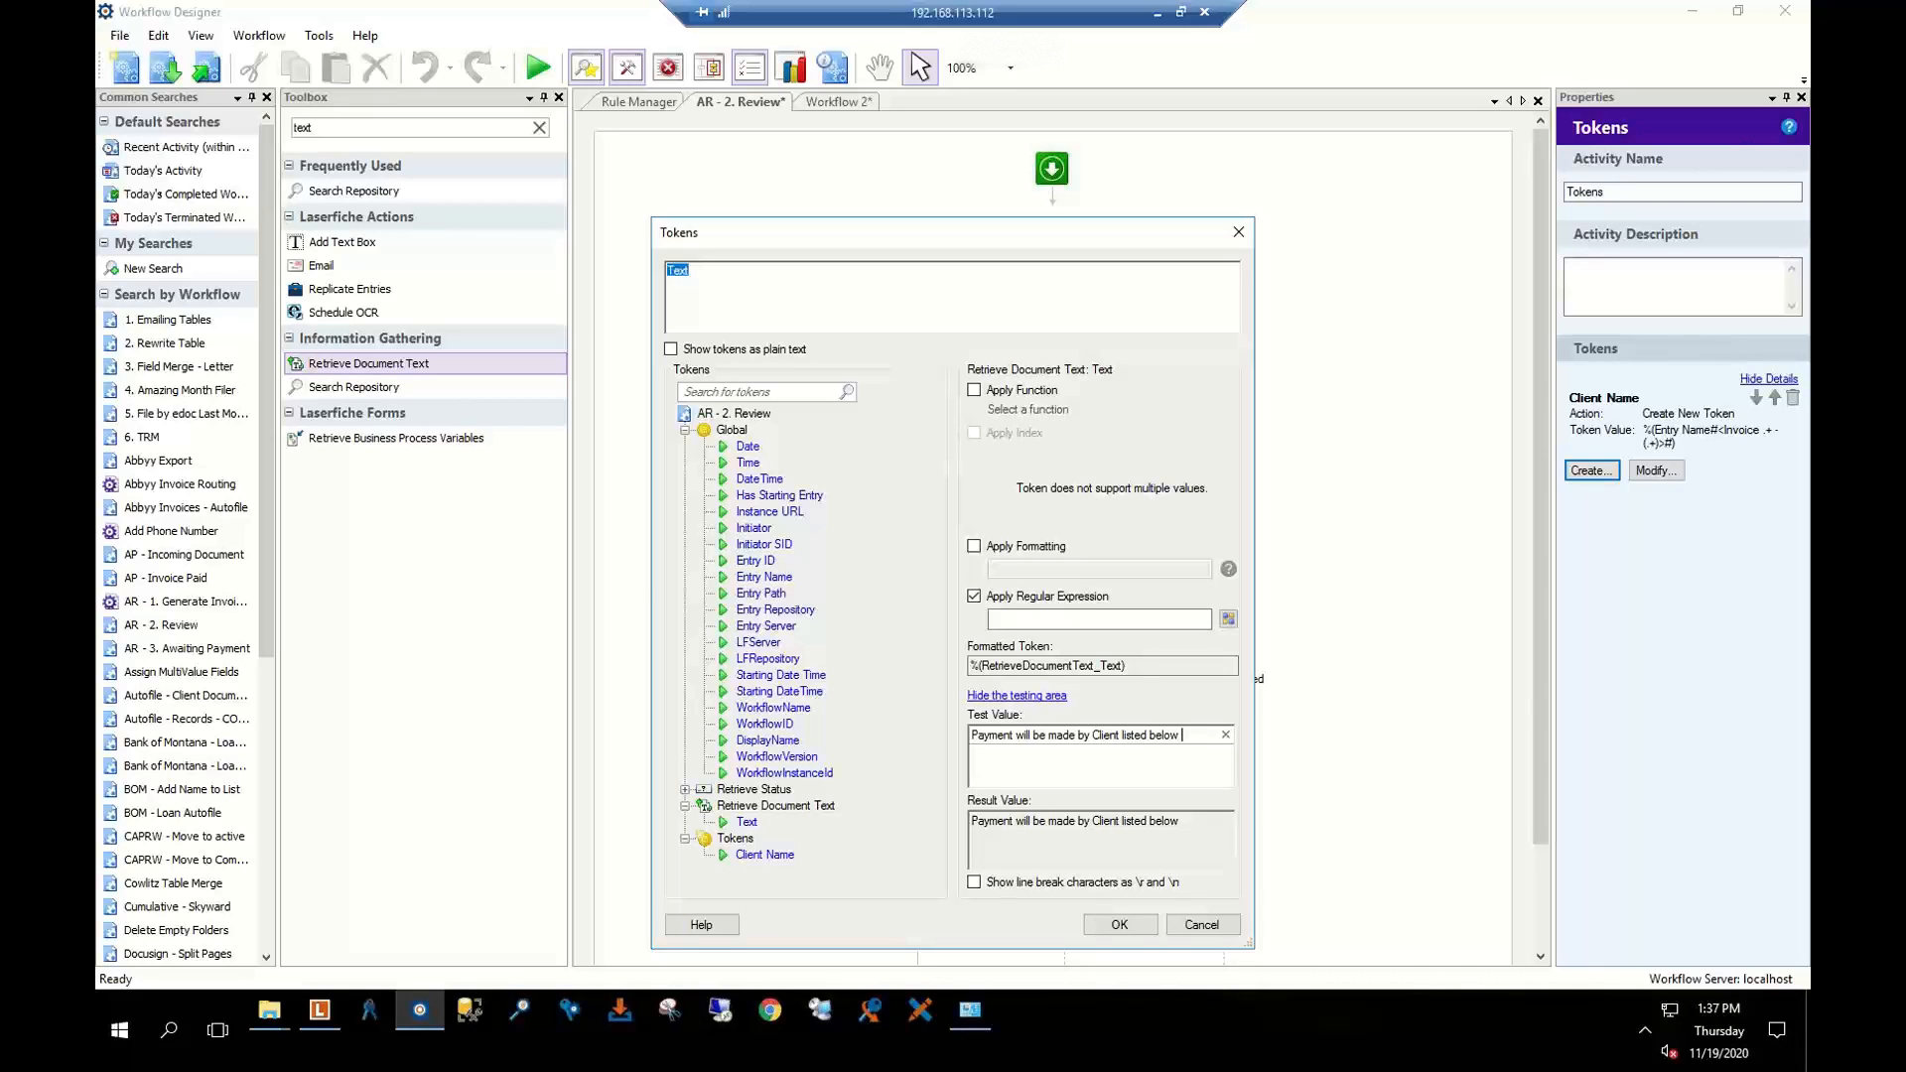
pyautogui.write('Cosmo Kramer')
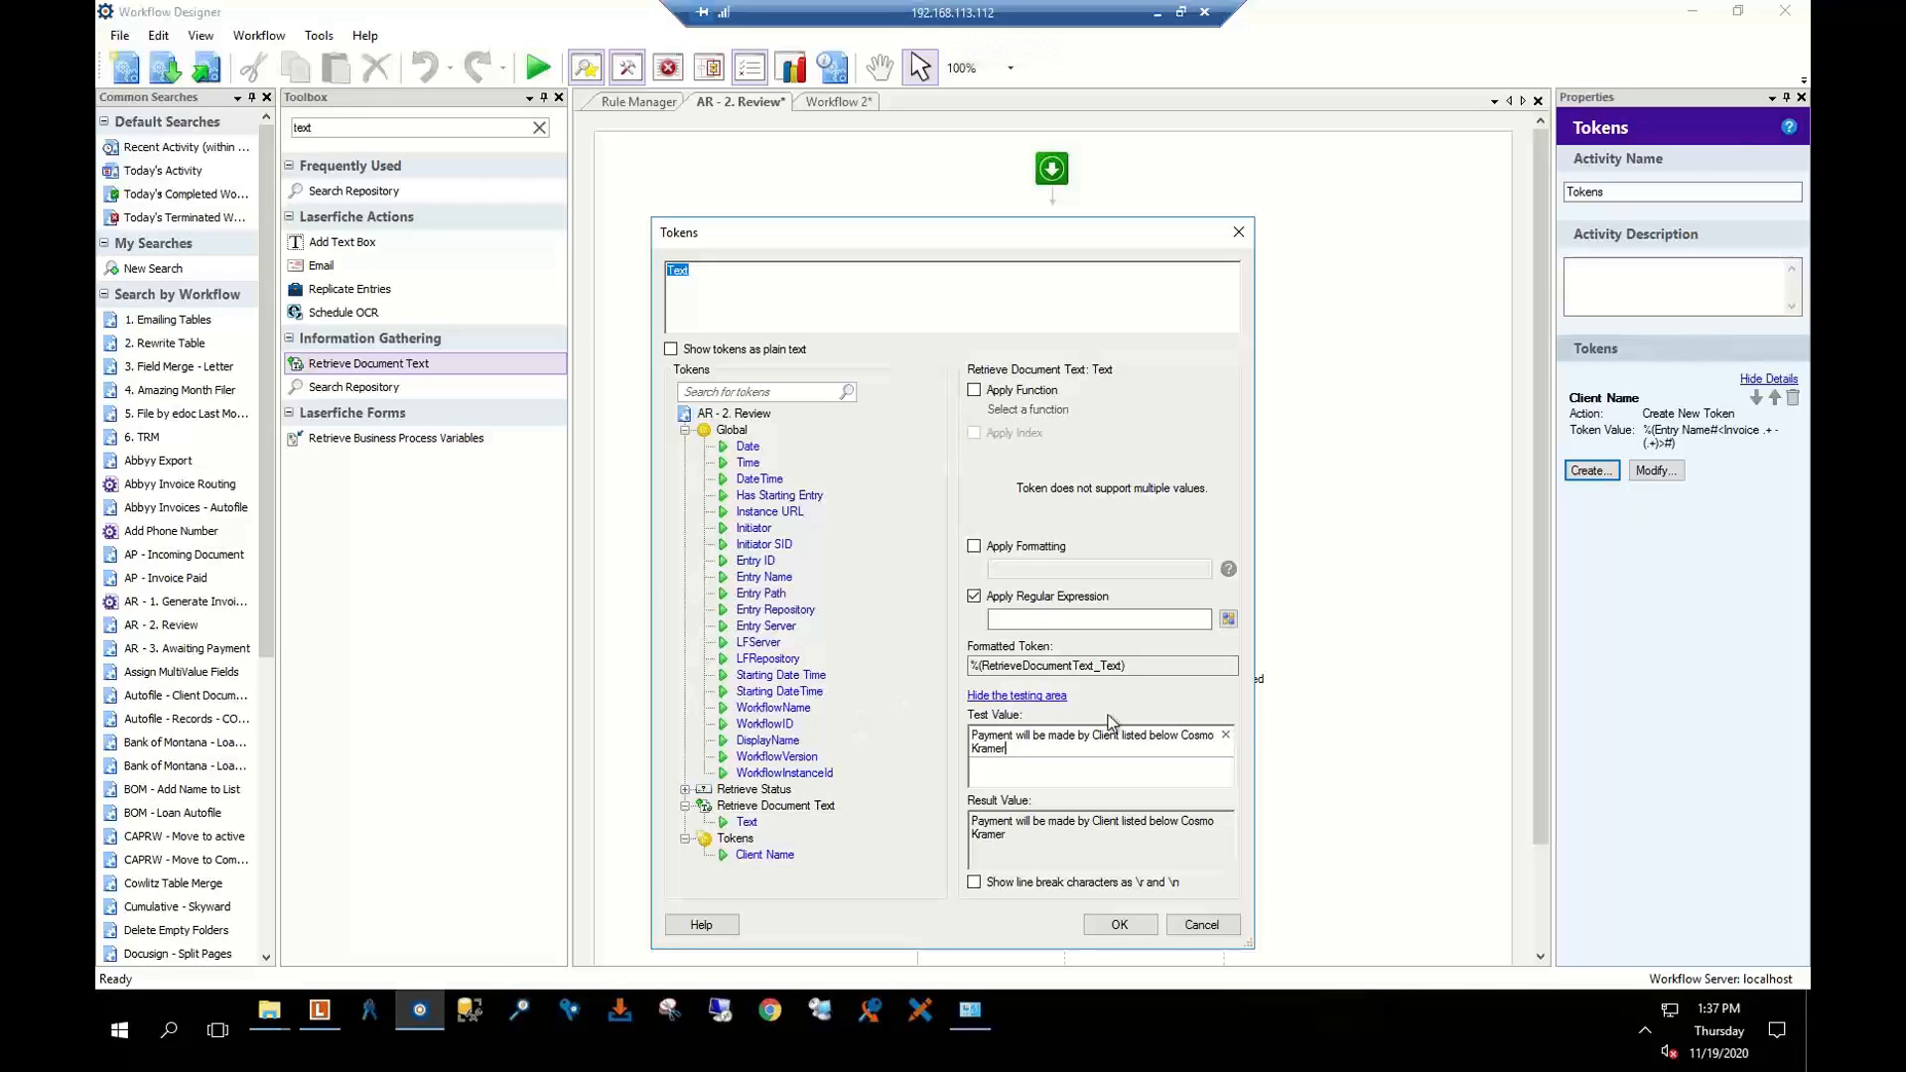
pyautogui.click(1016, 621)
pyautogui.write('below')
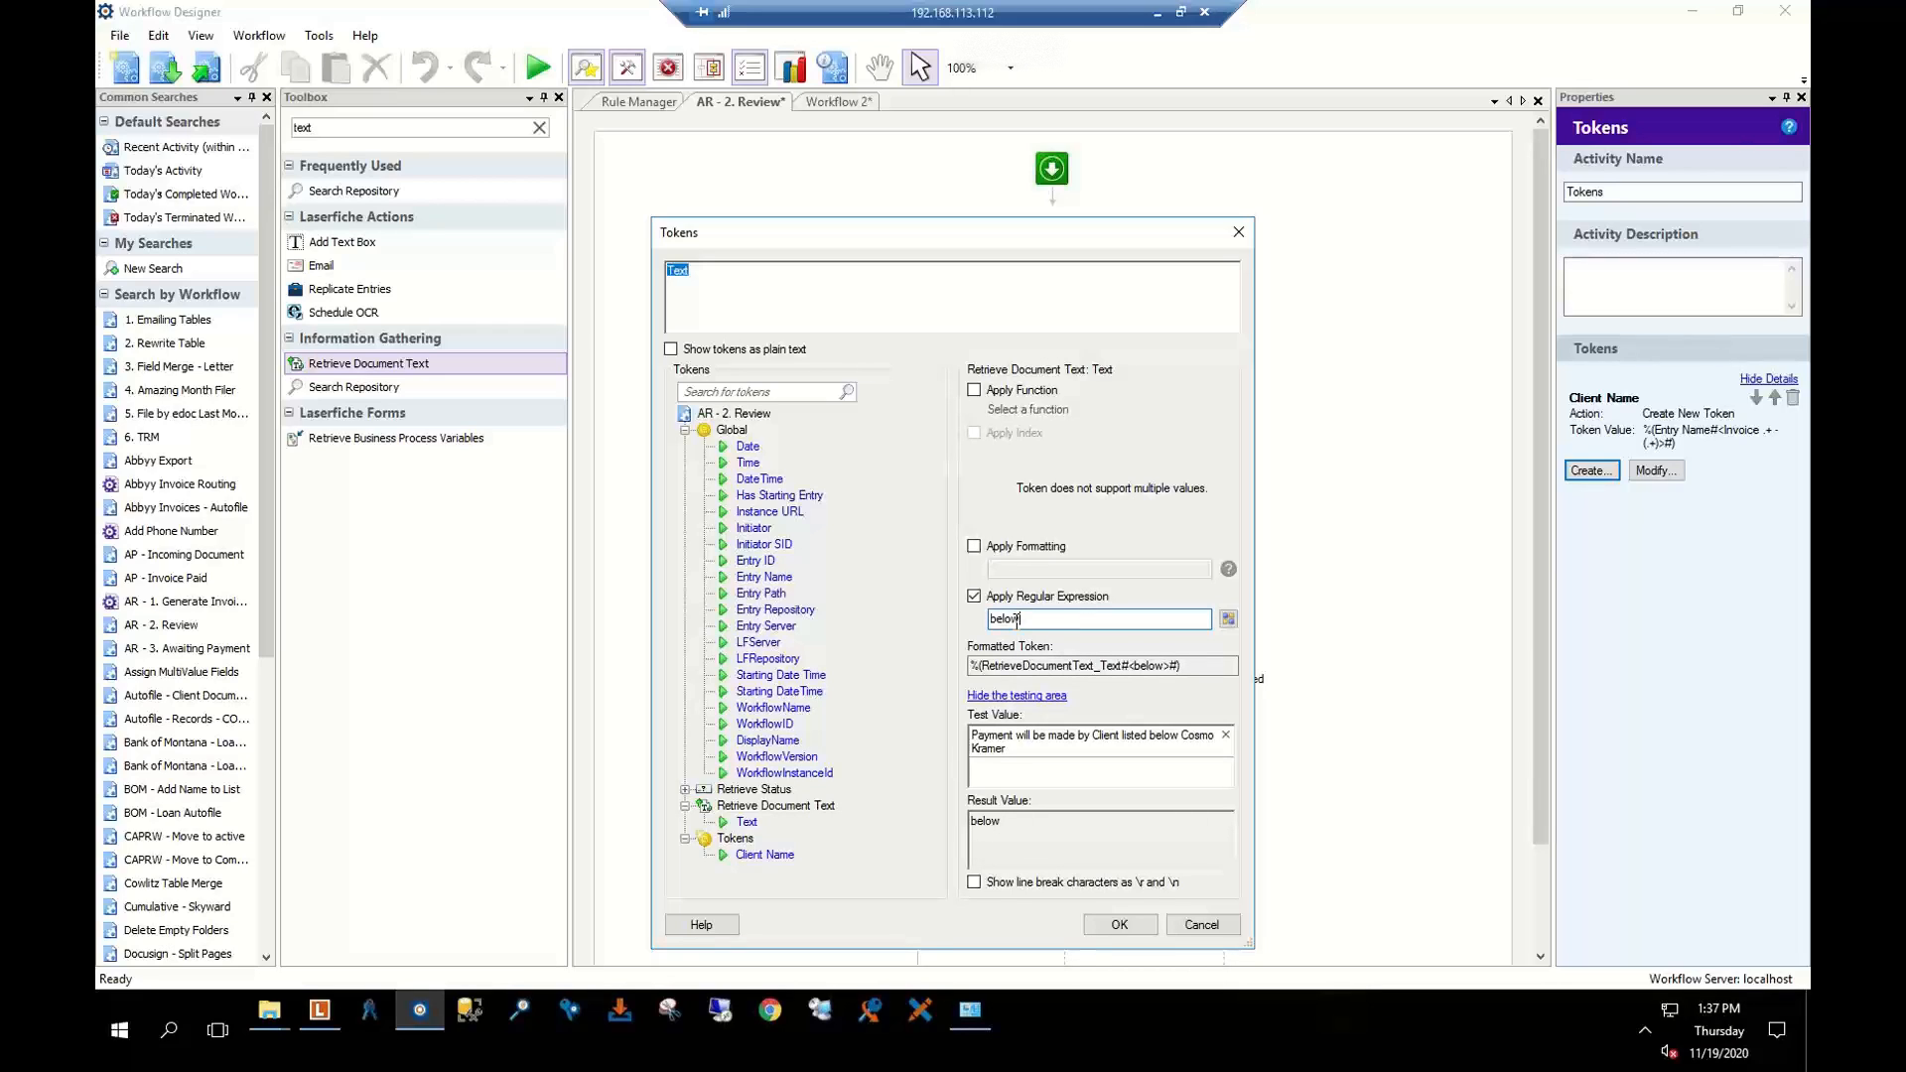
pyautogui.write(' (.+)')
pyautogui.press('BackSpace')
pyautogui.click(1201, 924)
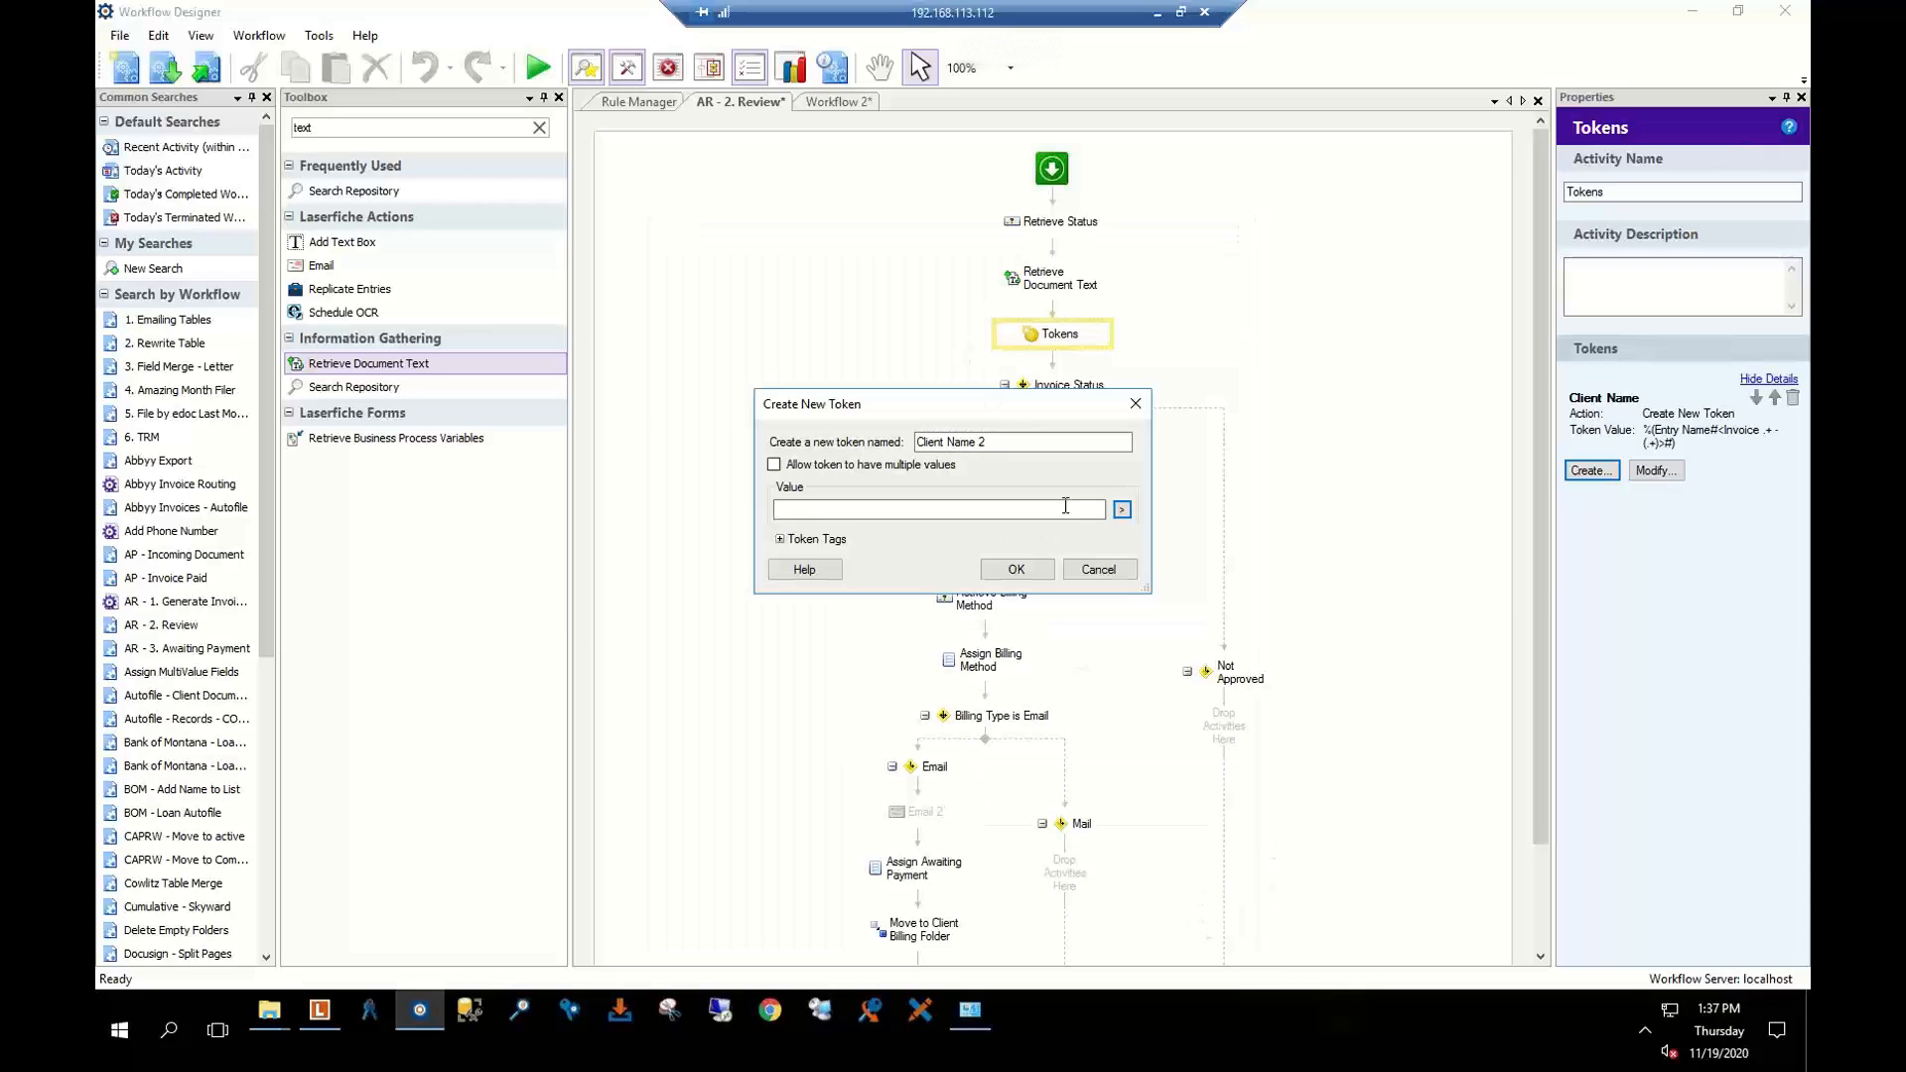
pyautogui.click(1099, 569)
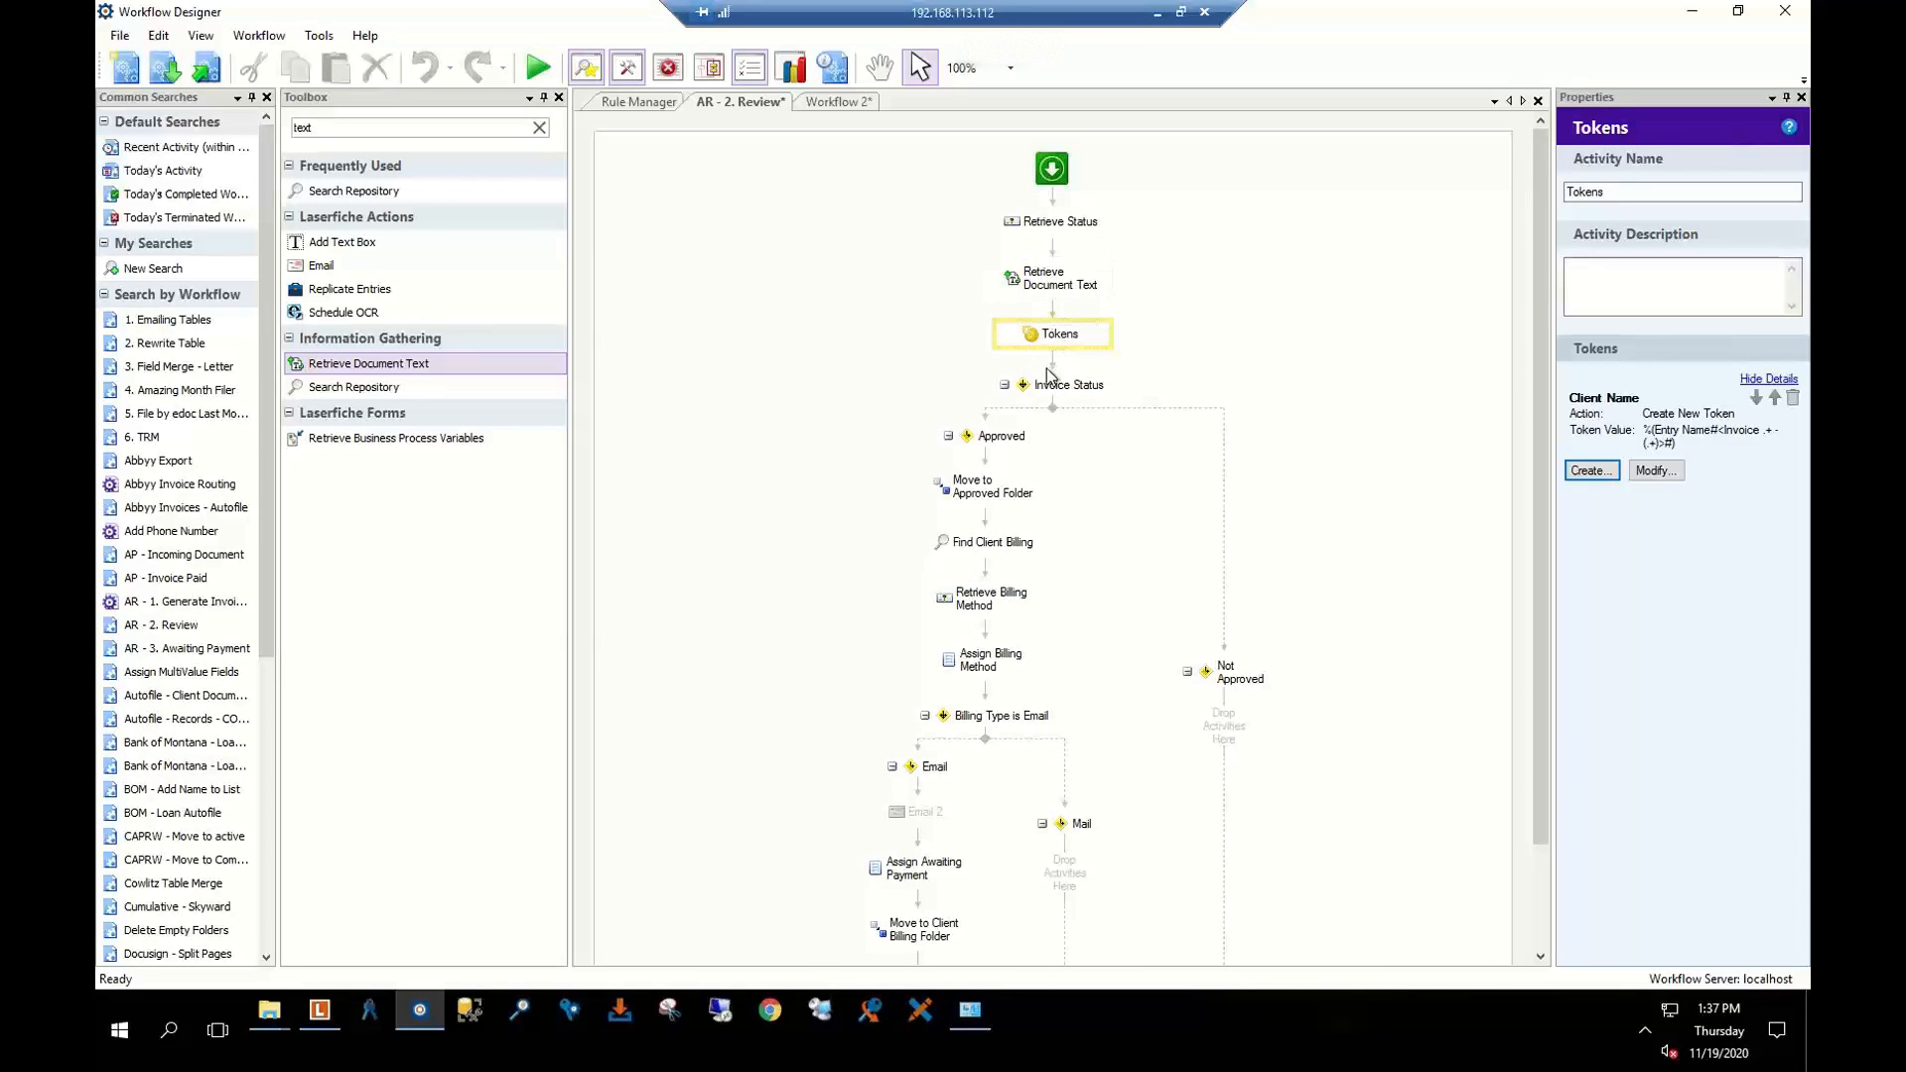
# After reviewing AR - 2's Invoice Status decision, place a Routing Decision below Workflow 2's Retrieve Field Values
pyautogui.click(978, 485)
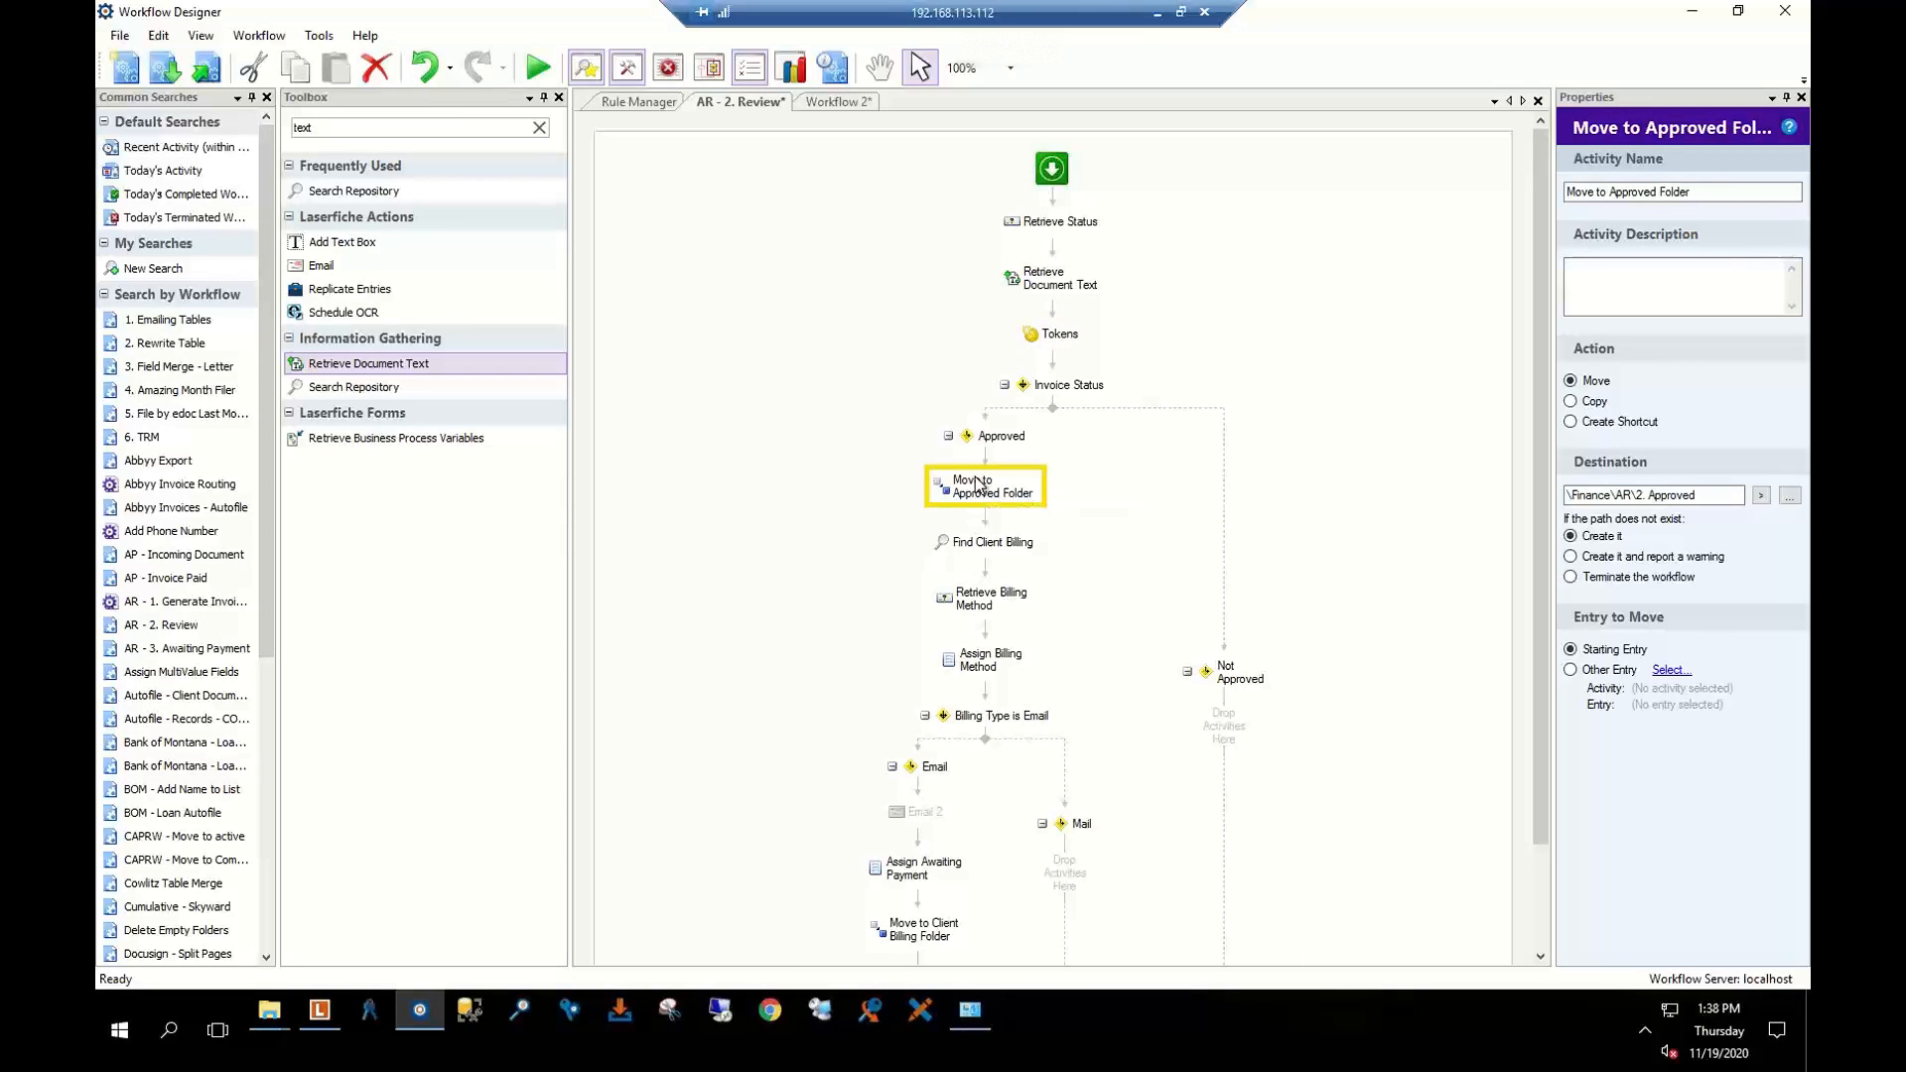
pyautogui.click(1045, 390)
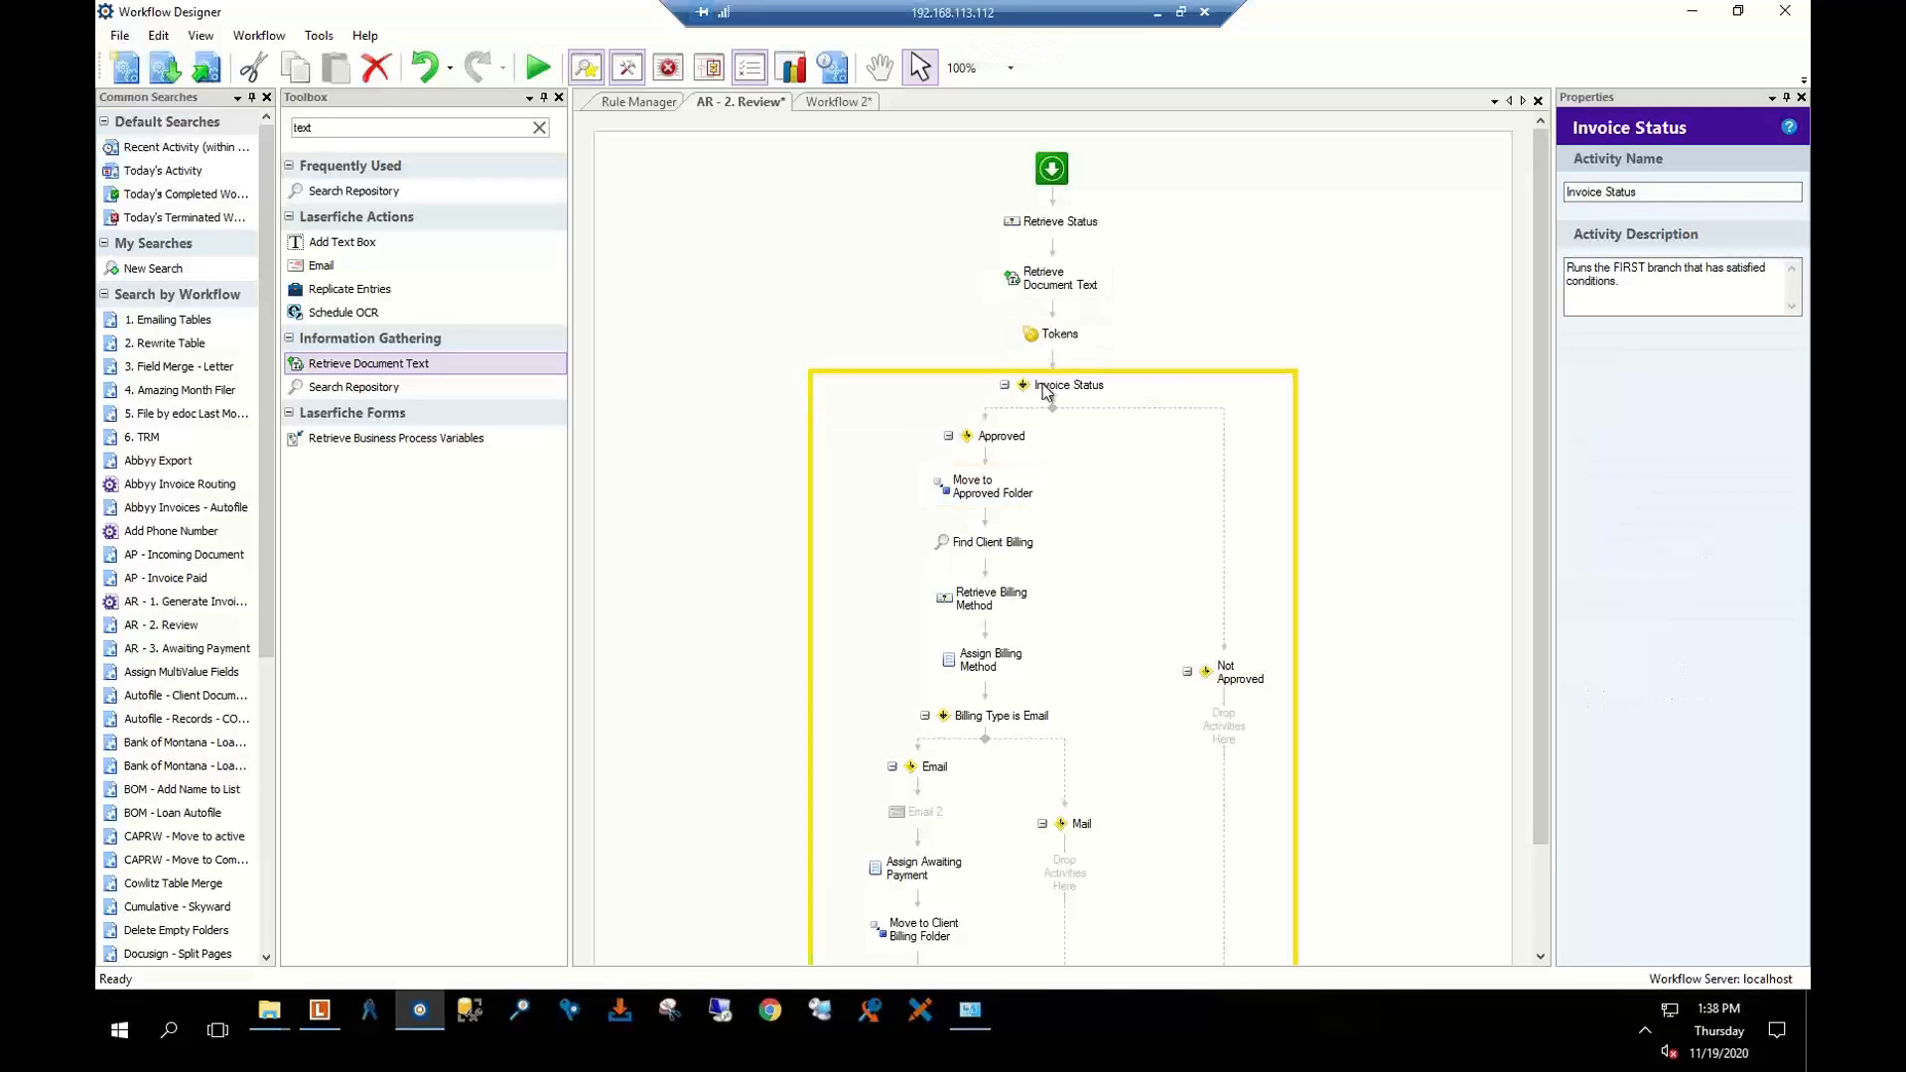
pyautogui.click(836, 102)
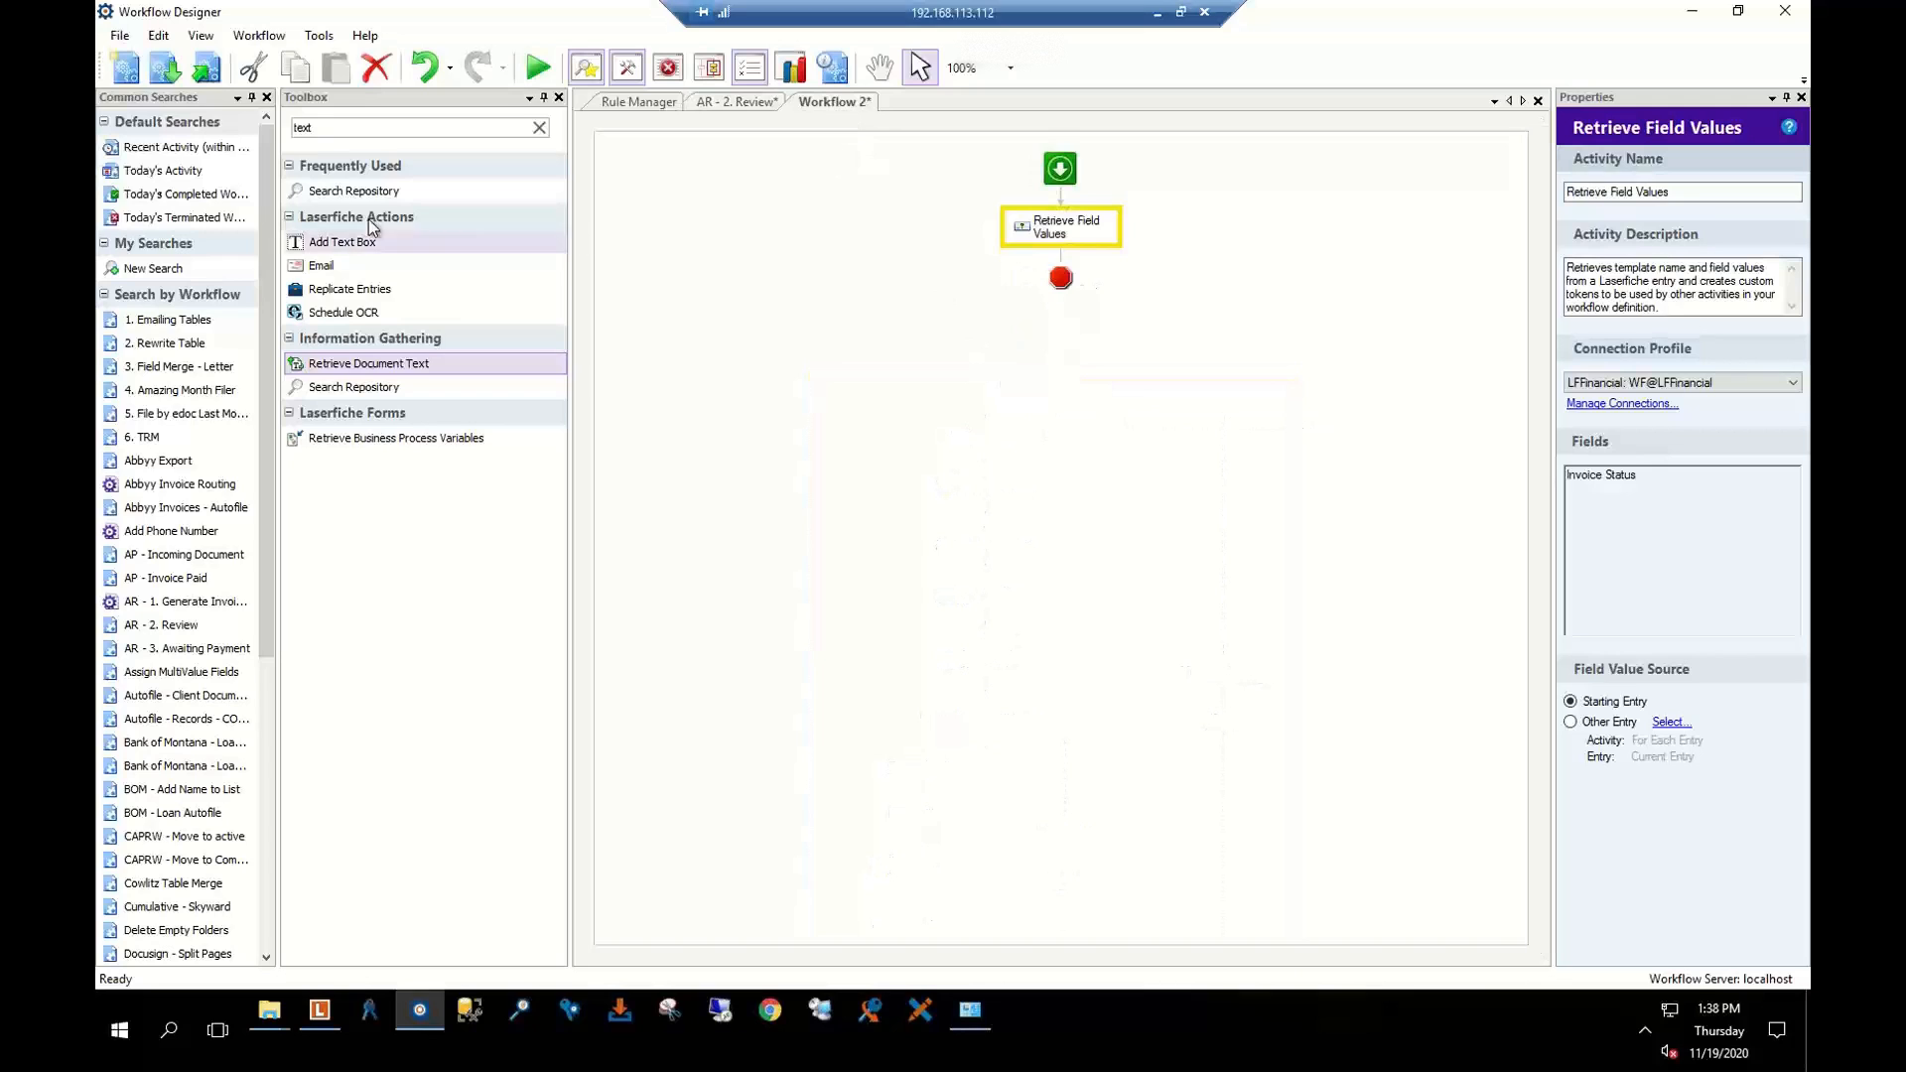
pyautogui.click(357, 127)
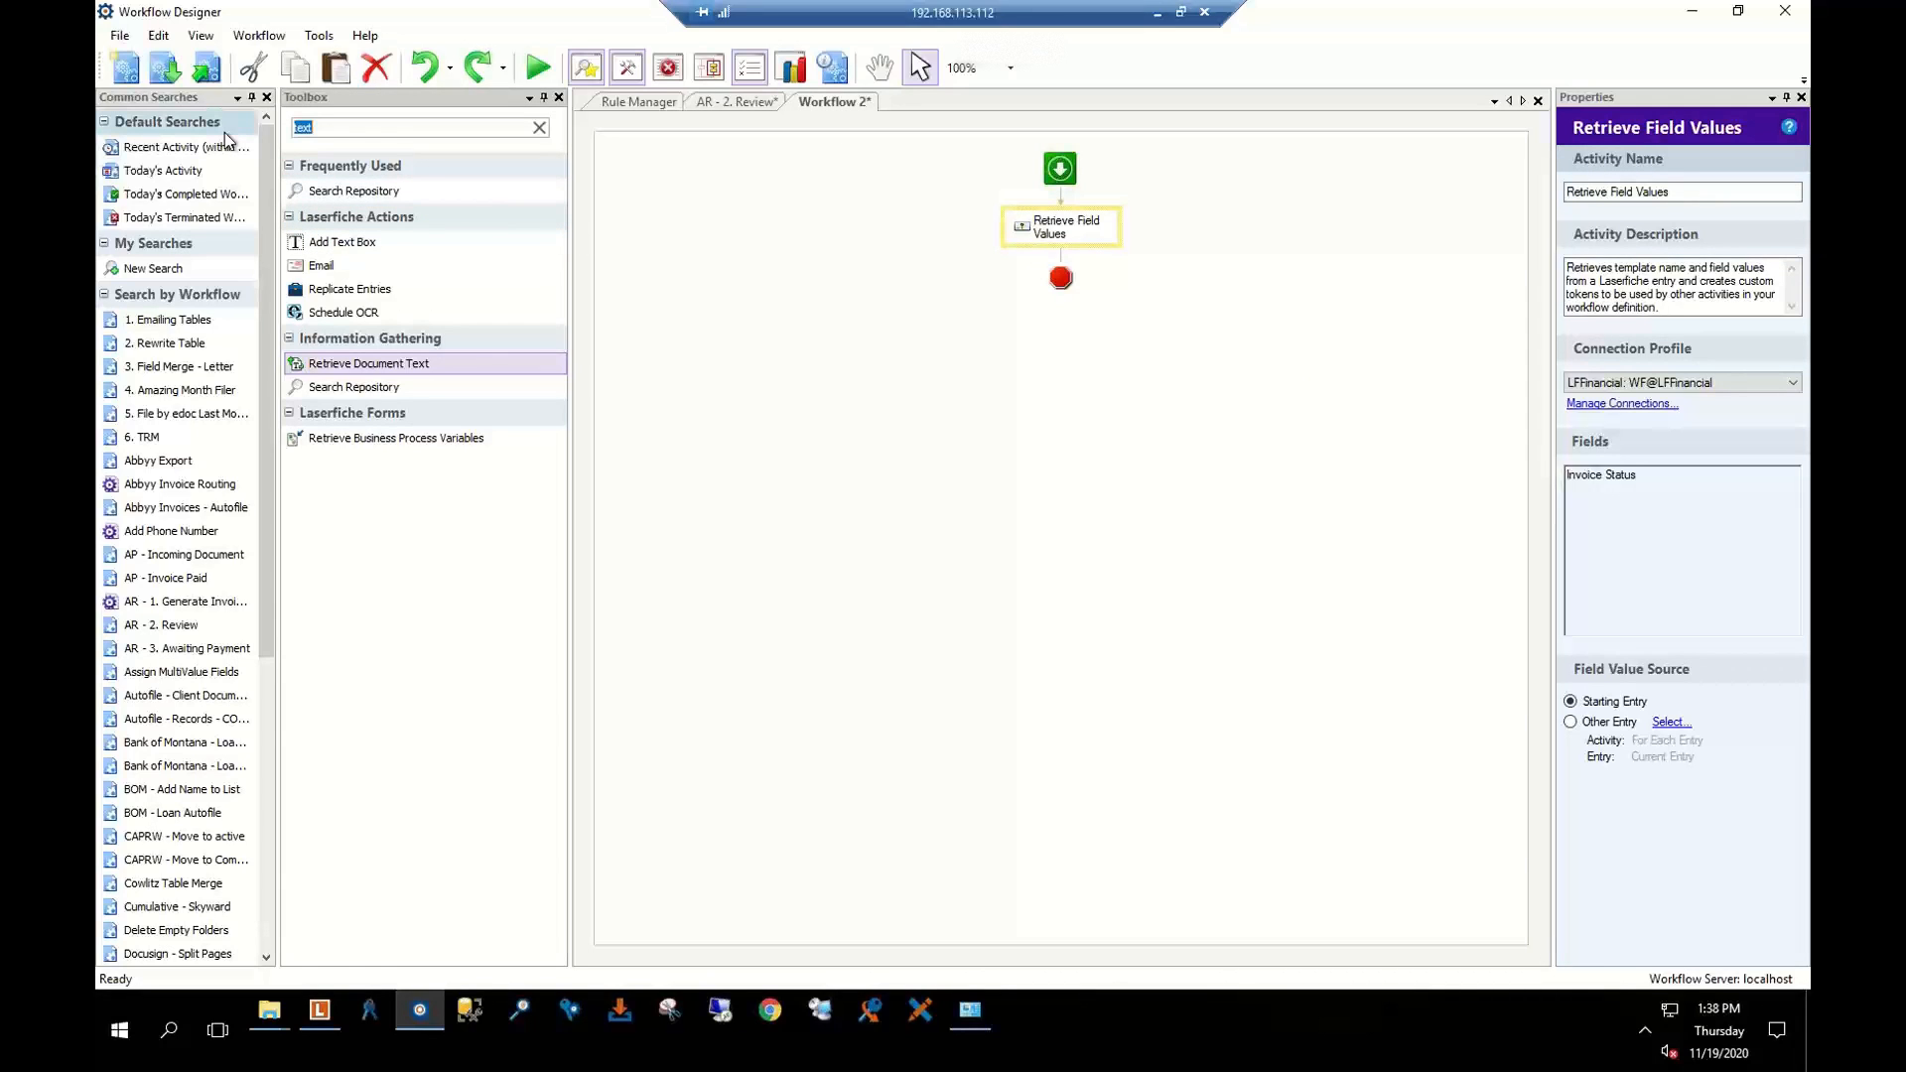
pyautogui.write('cond')
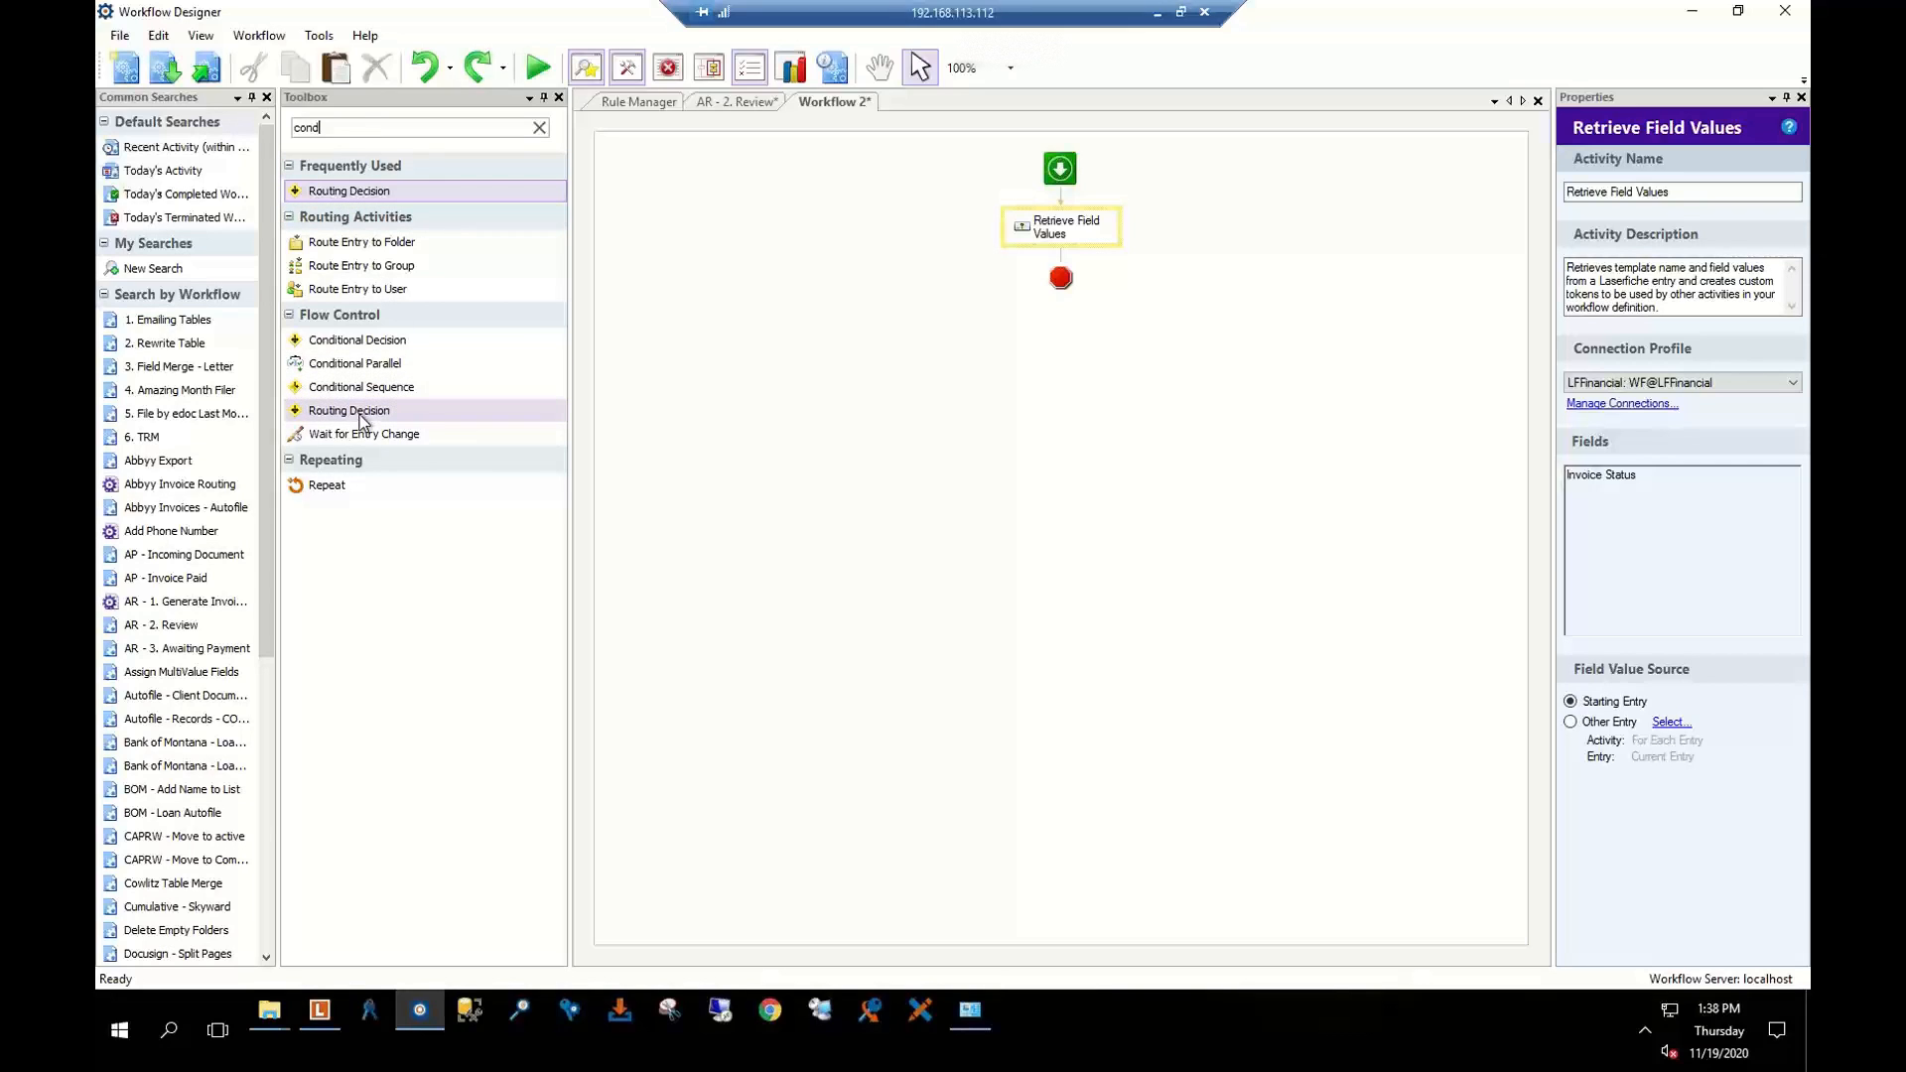
pyautogui.moveTo(342, 194); pyautogui.dragTo(1070, 256)
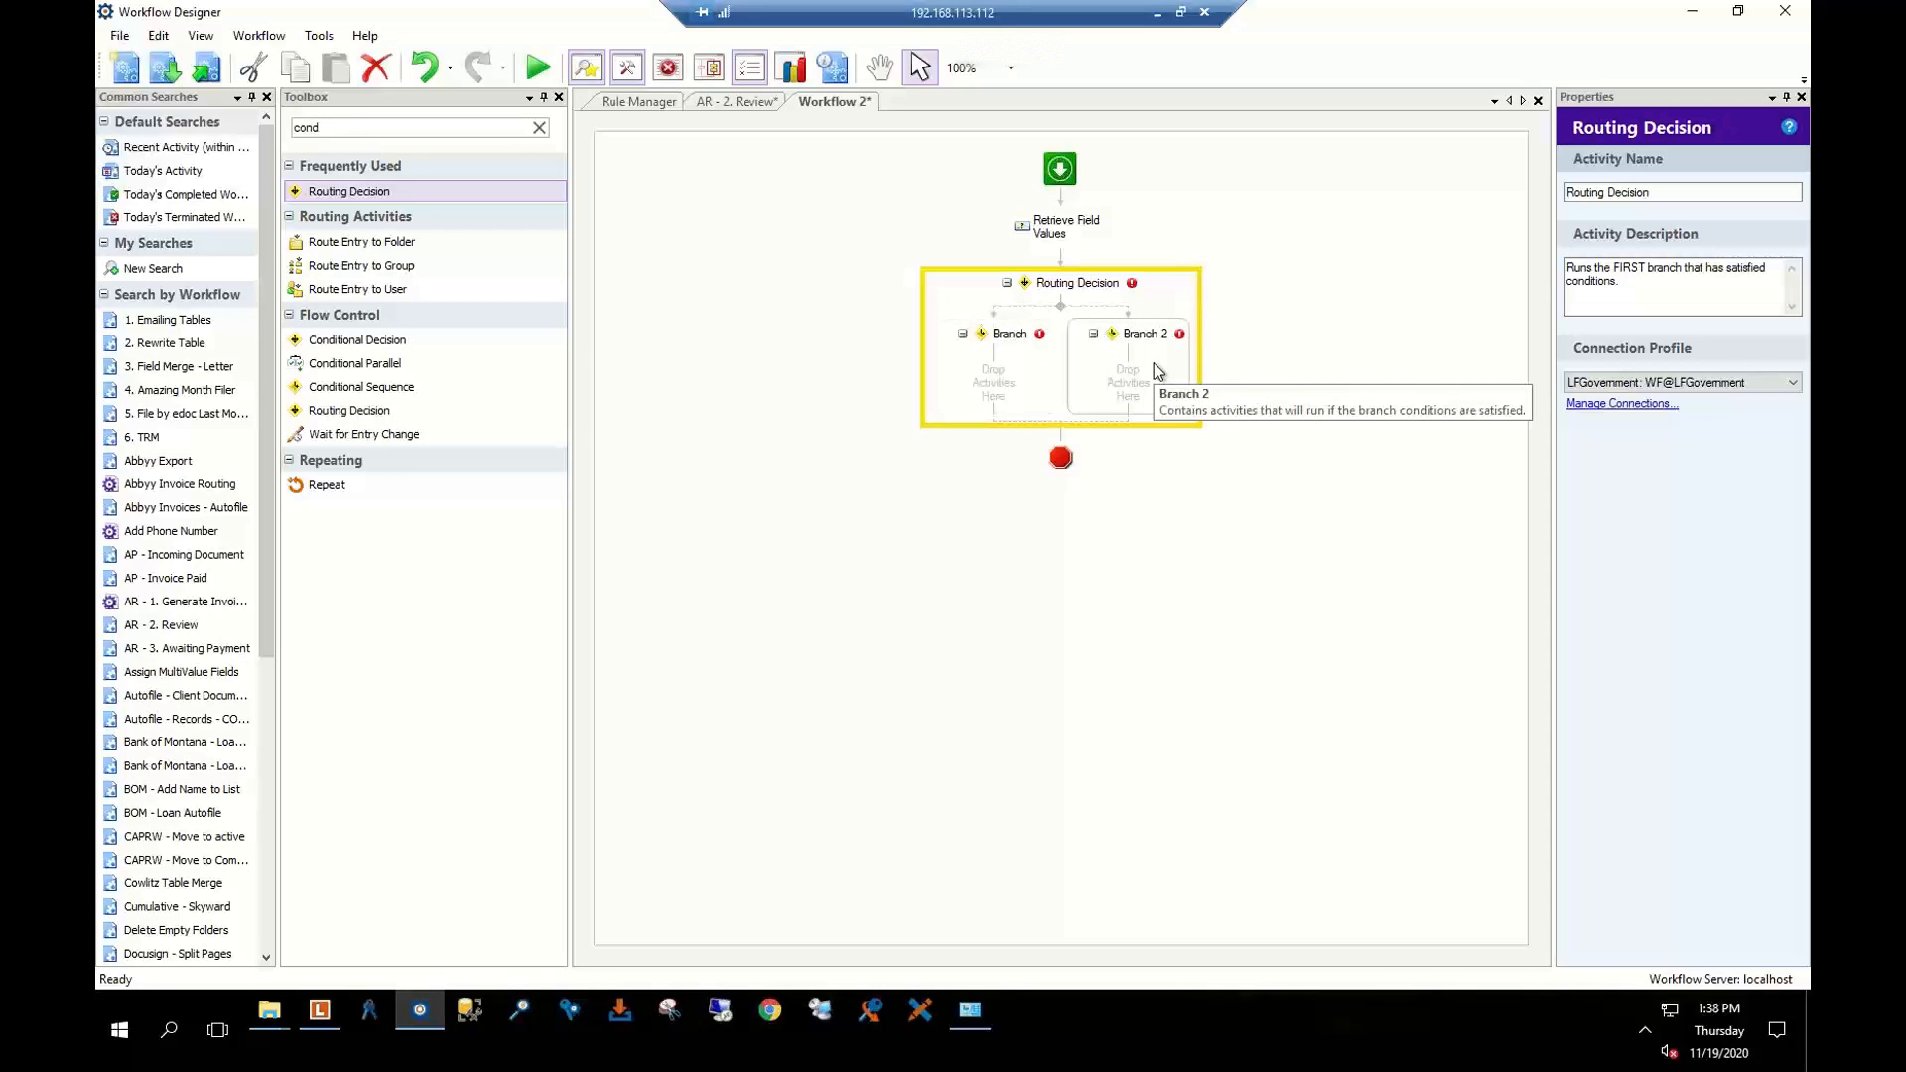
pyautogui.moveTo(1668, 194); pyautogui.dragTo(1321, 221)
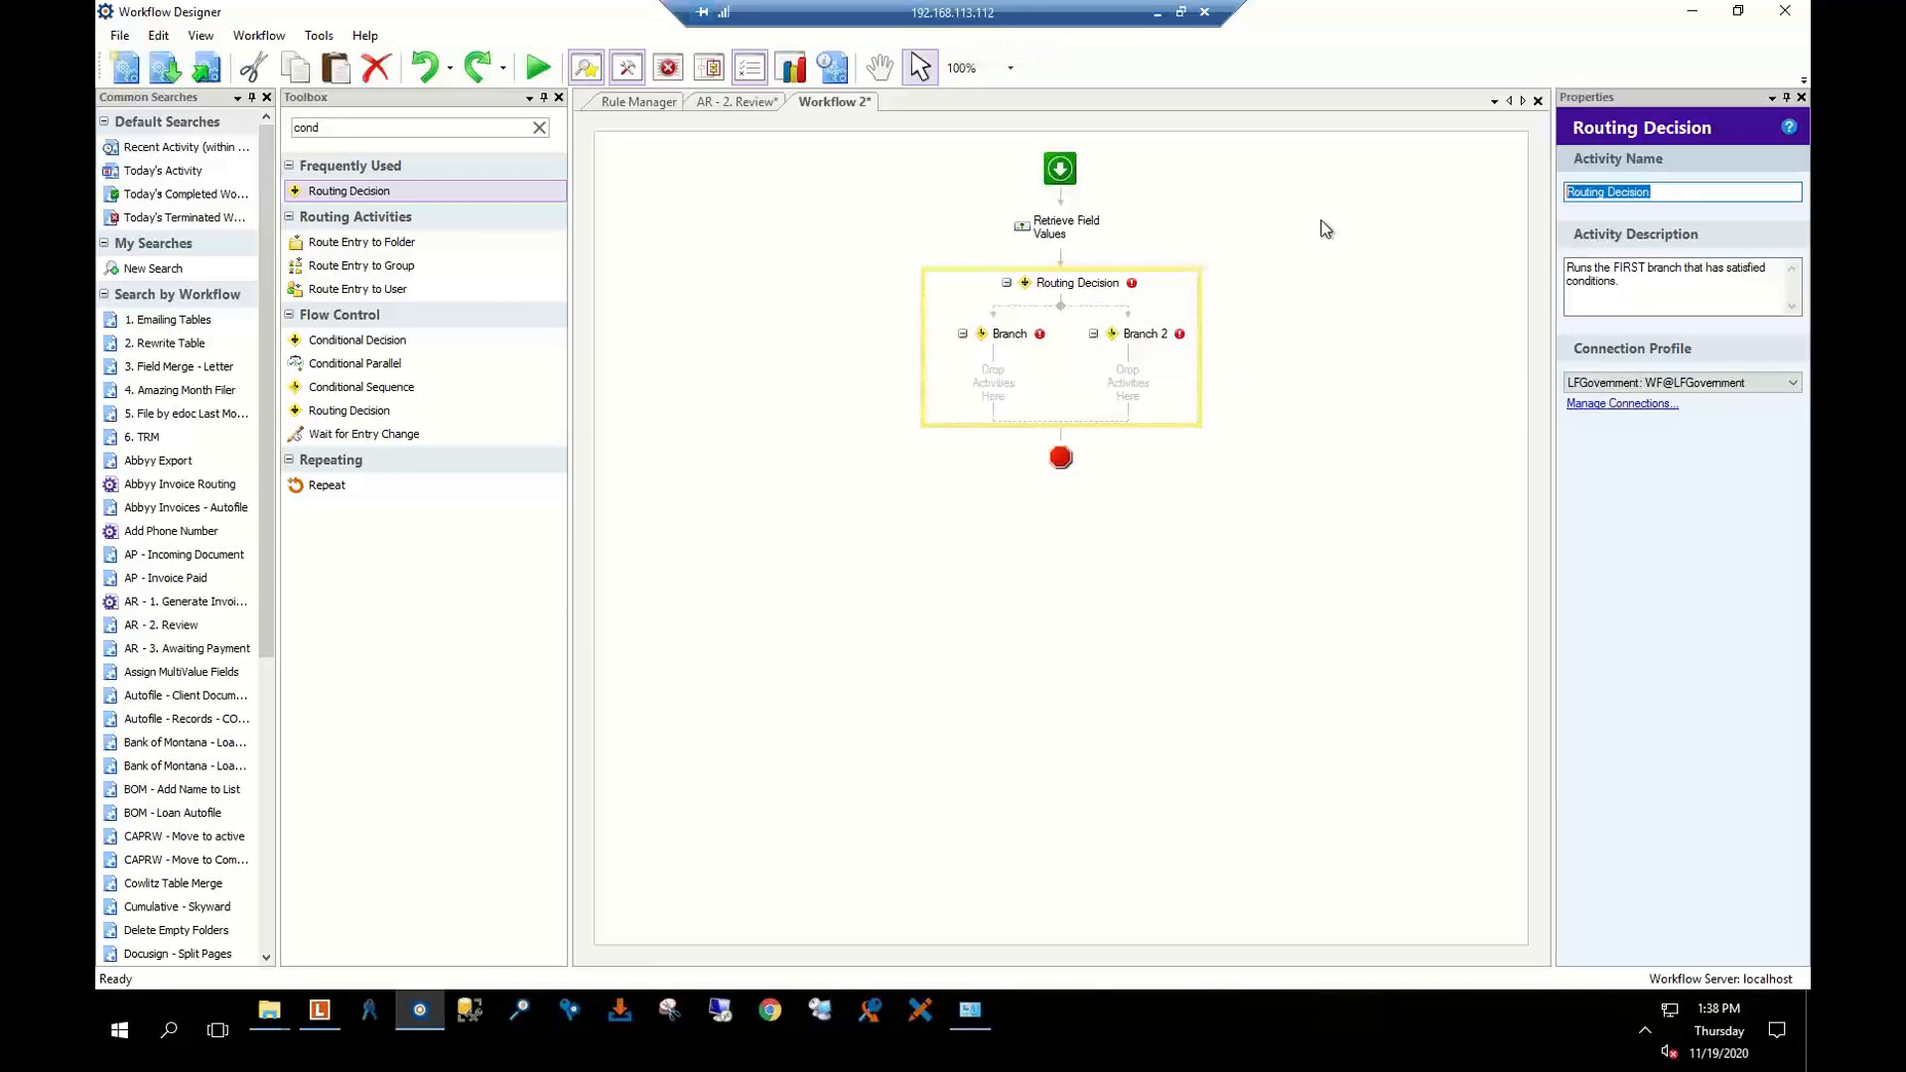
# Name the decision 'Status' and its first branch 'Approved'
pyautogui.write('Status')
pyautogui.press('Return')
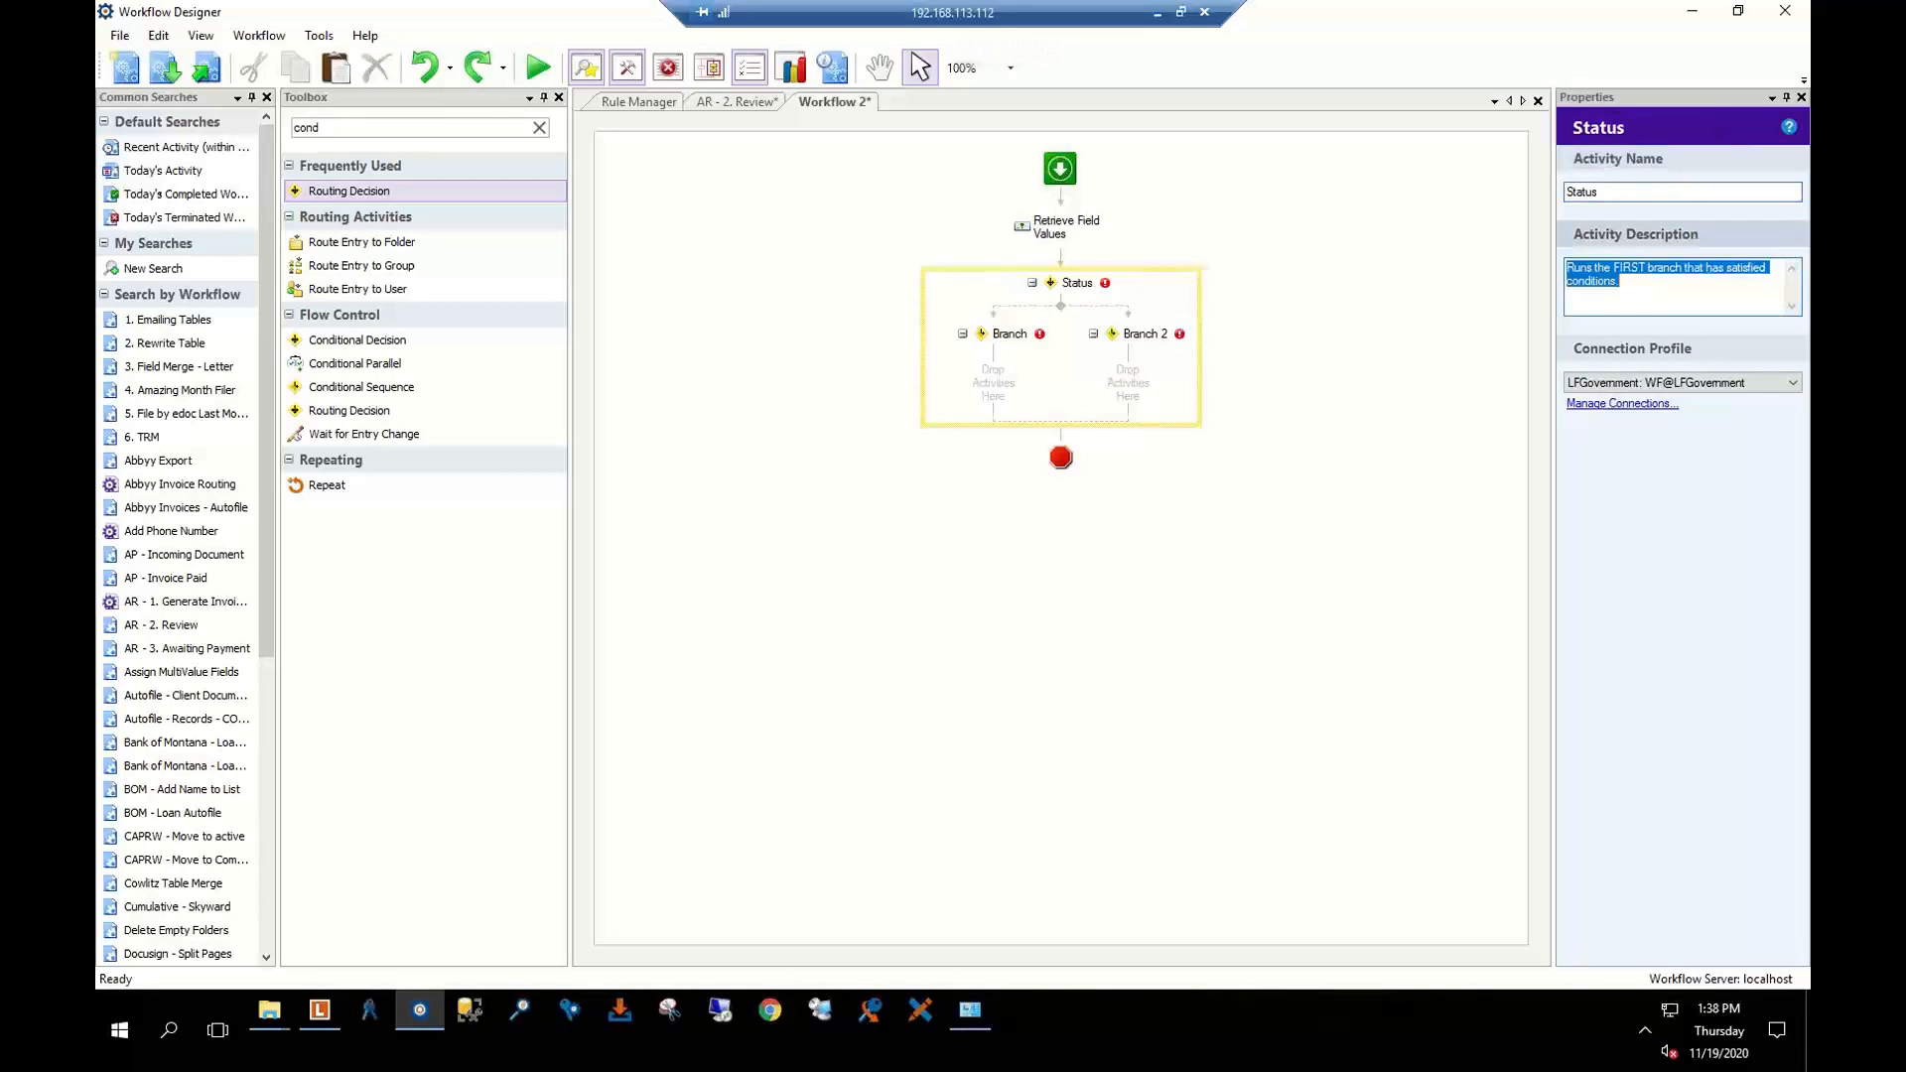
pyautogui.click(1020, 344)
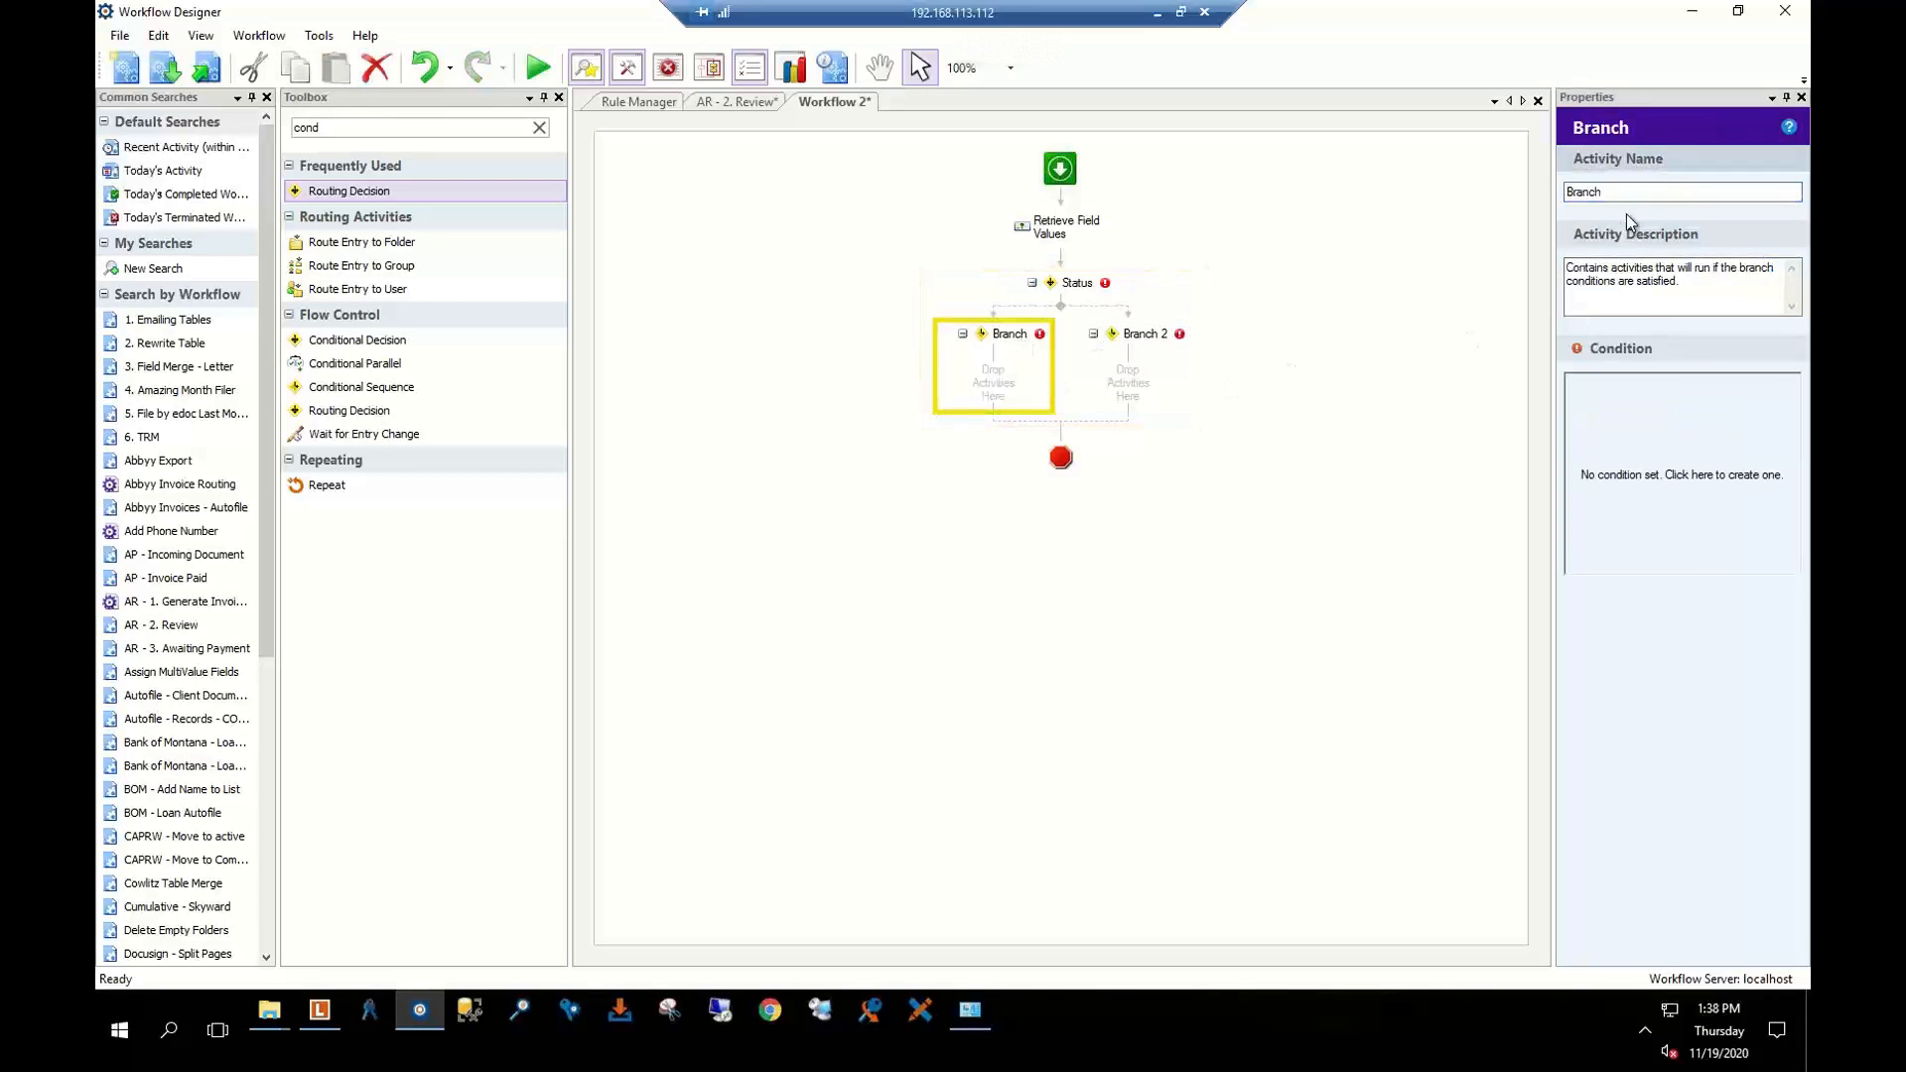
pyautogui.moveTo(1628, 195); pyautogui.dragTo(1466, 204)
pyautogui.write('A')
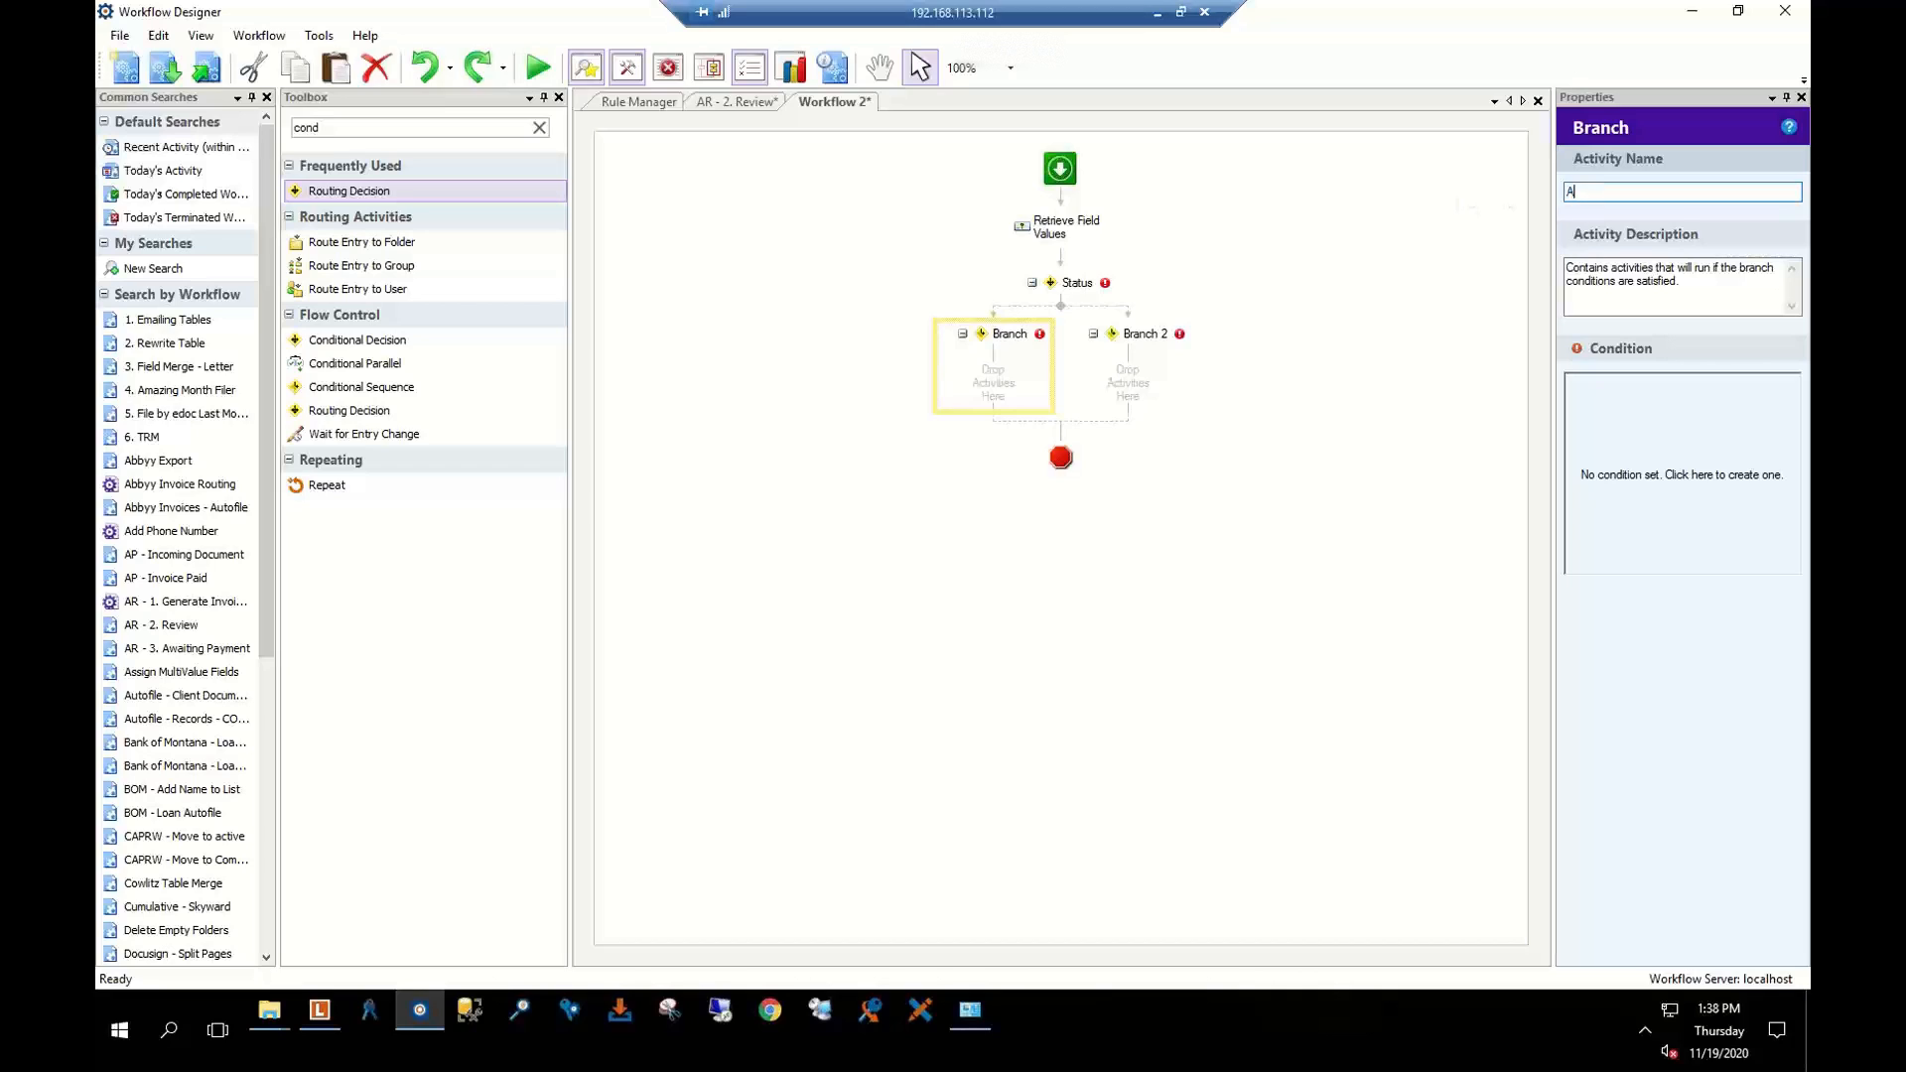
pyautogui.write('pproved')
pyautogui.press('Return')
# Make the Approved branch run when Retrieve Field Values' Invoice Status equals Approved
pyautogui.click(1612, 452)
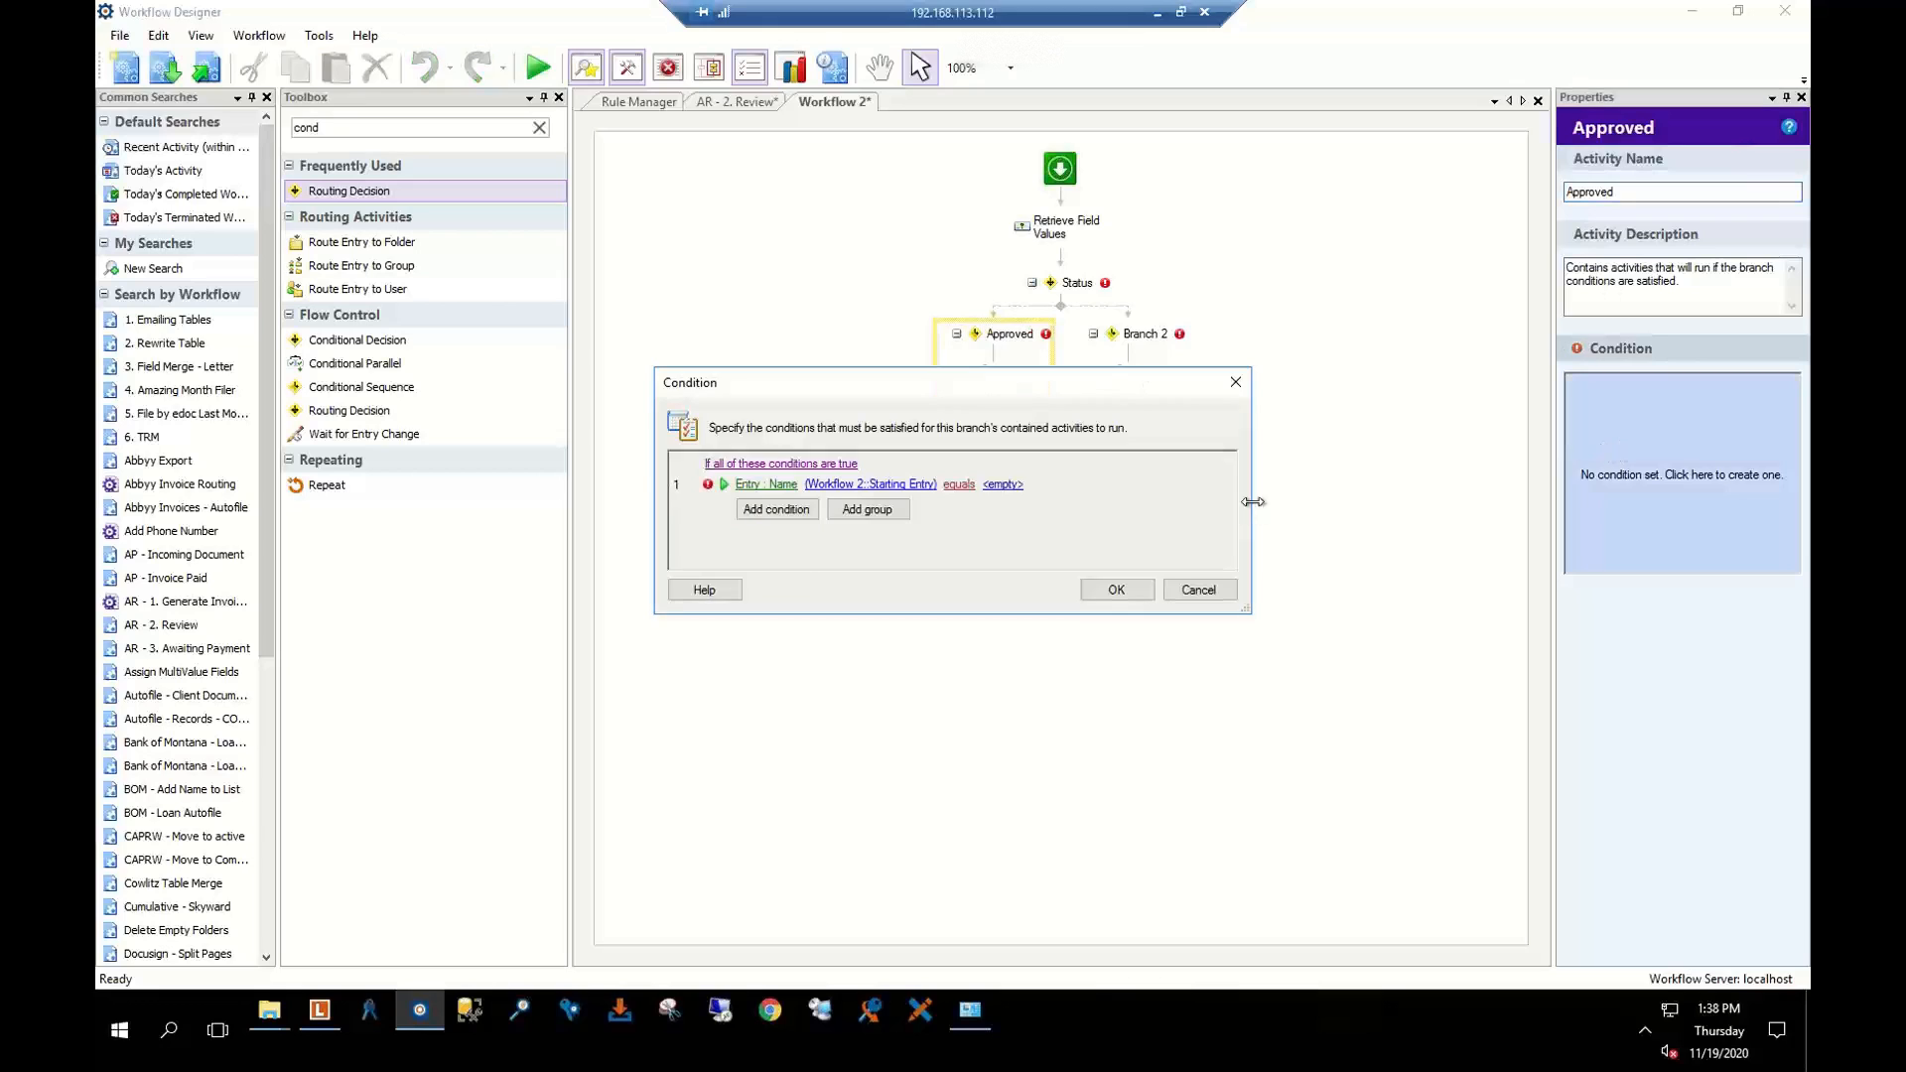
pyautogui.click(774, 484)
pyautogui.moveTo(794, 549)
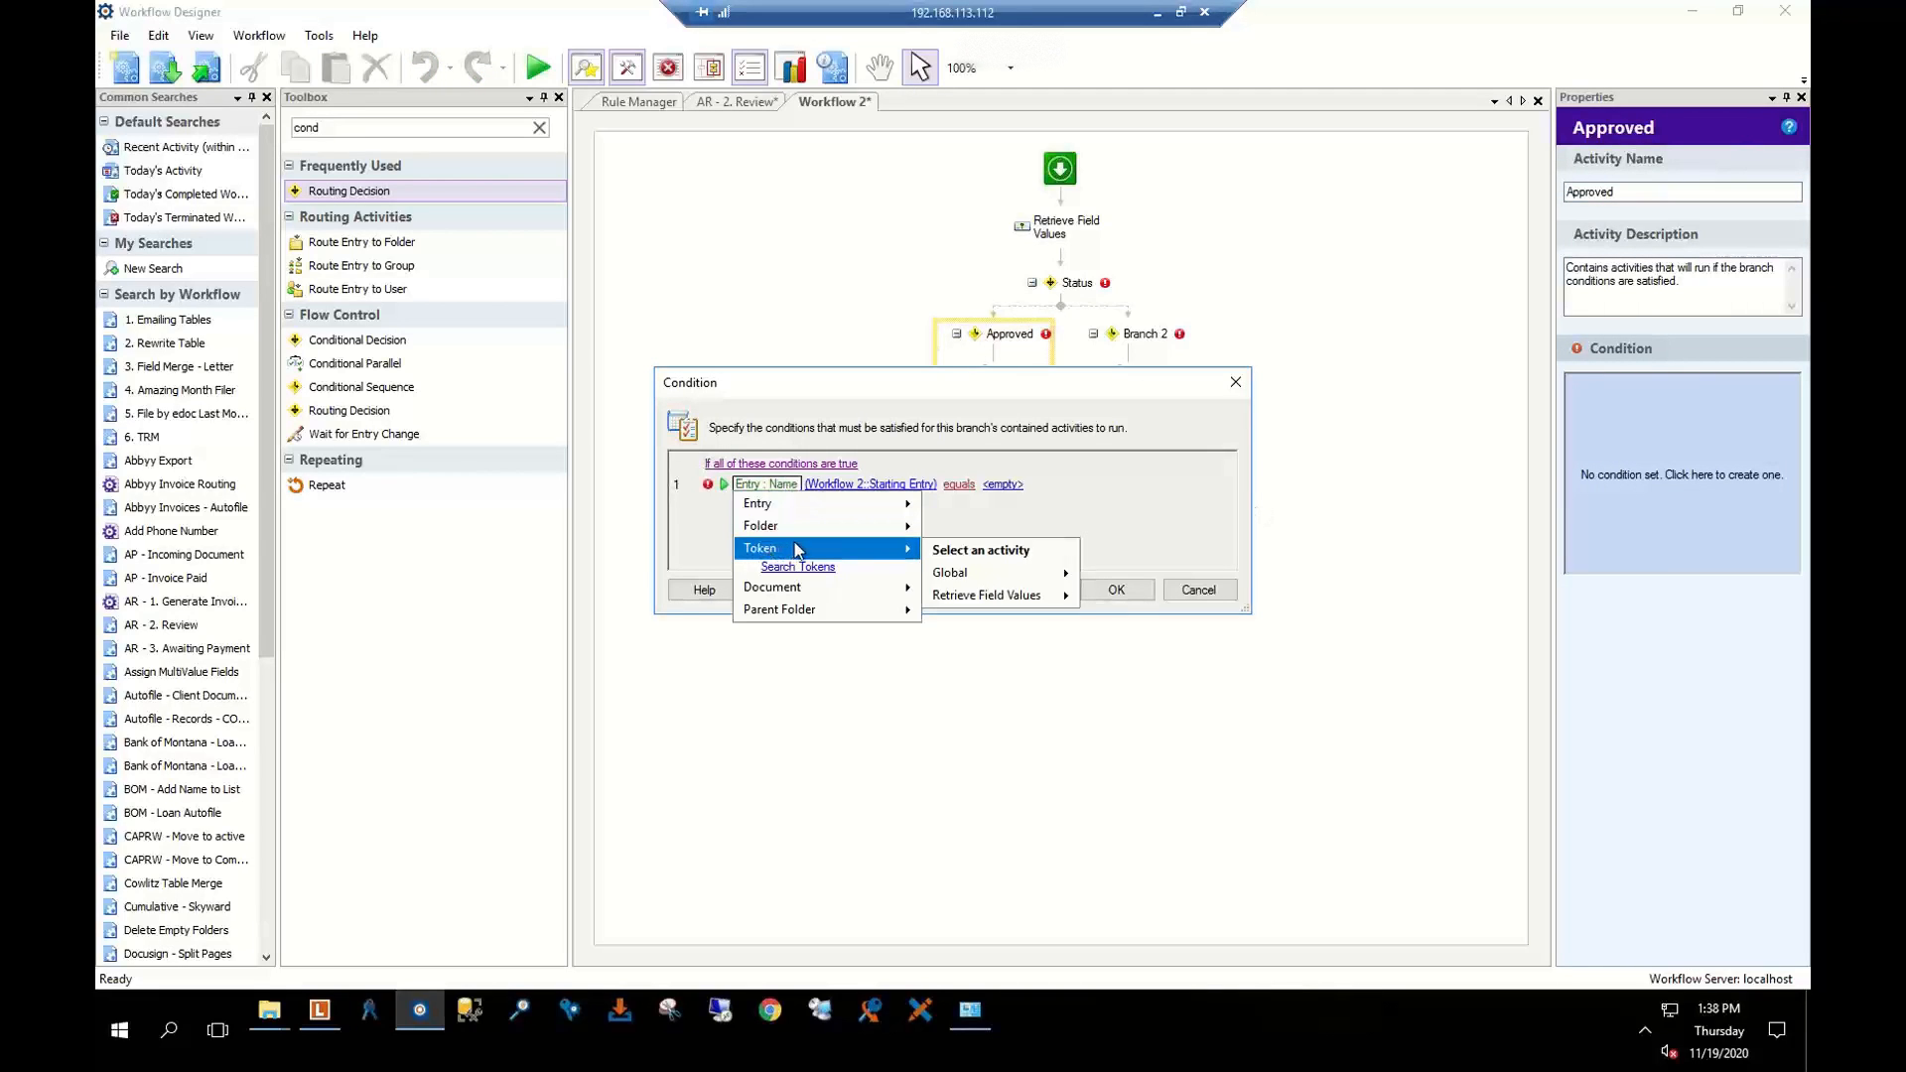
pyautogui.moveTo(998, 598)
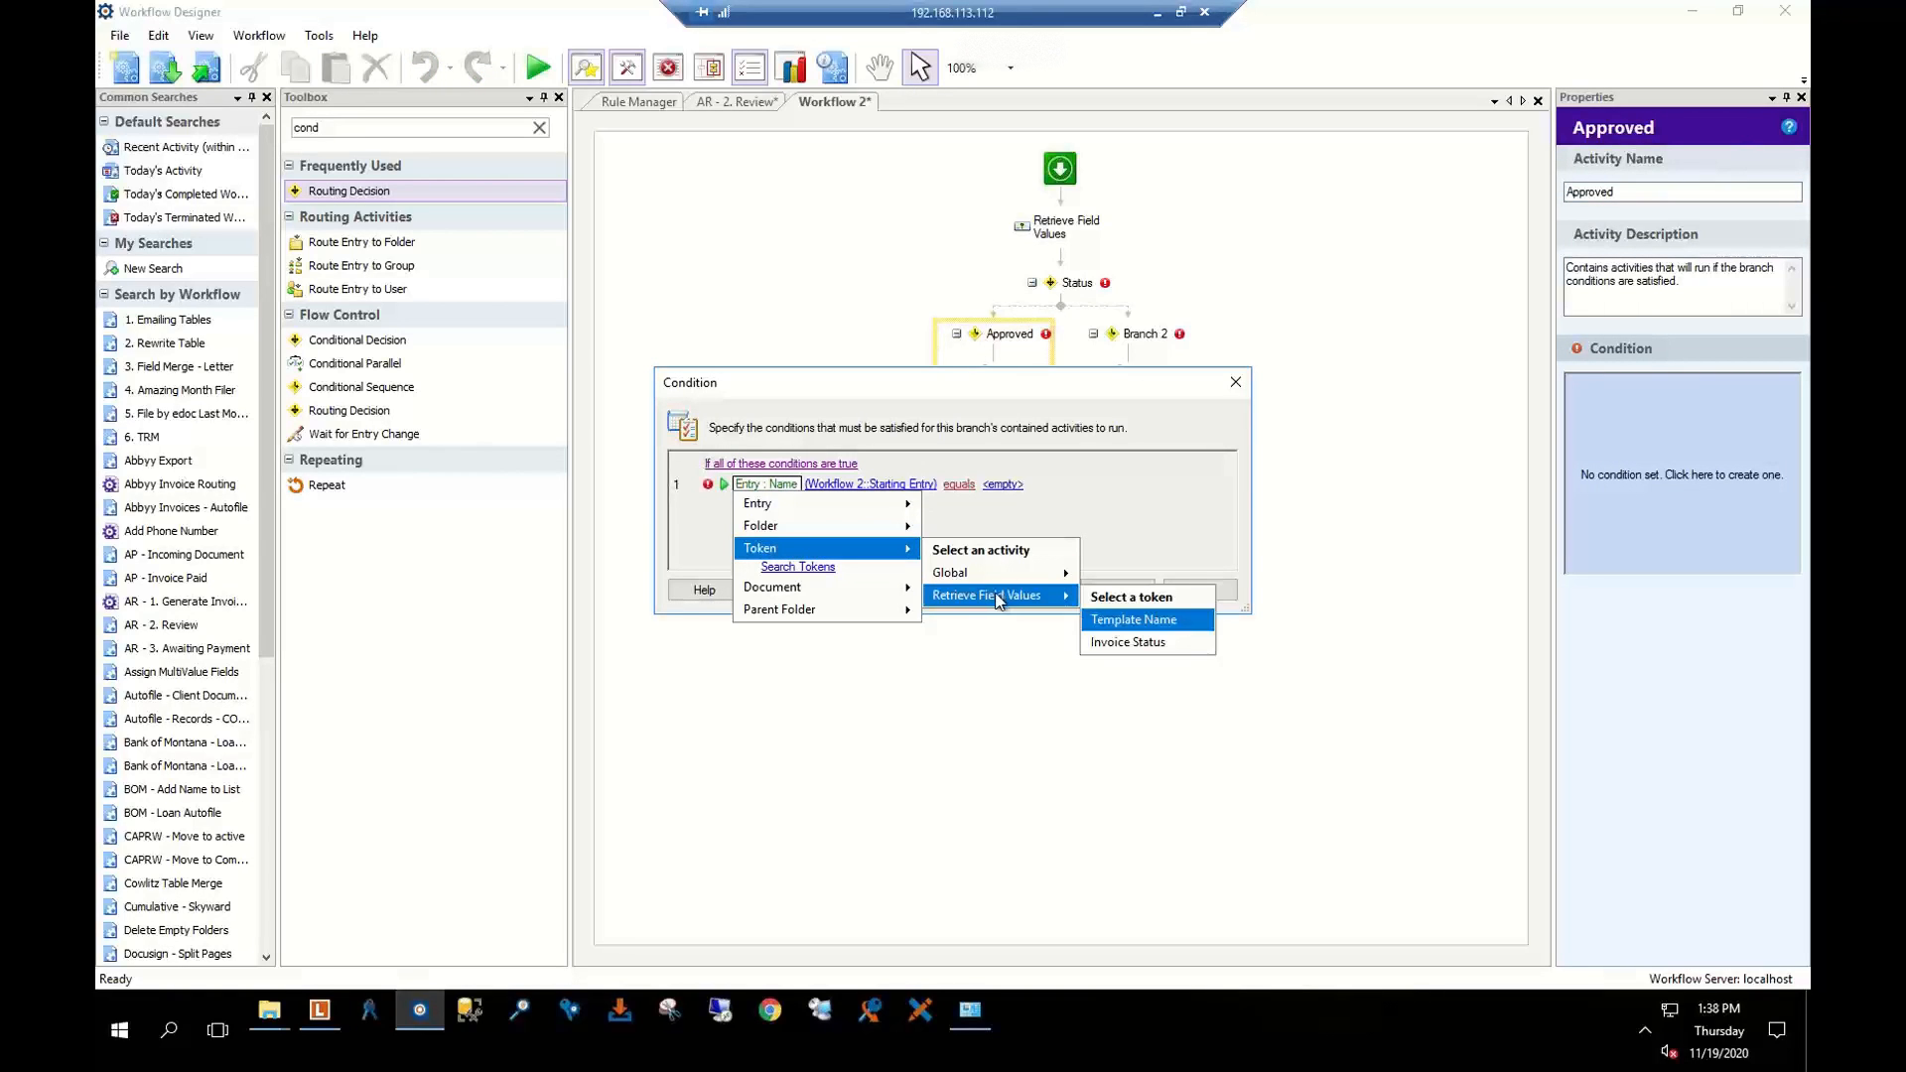
pyautogui.click(1143, 643)
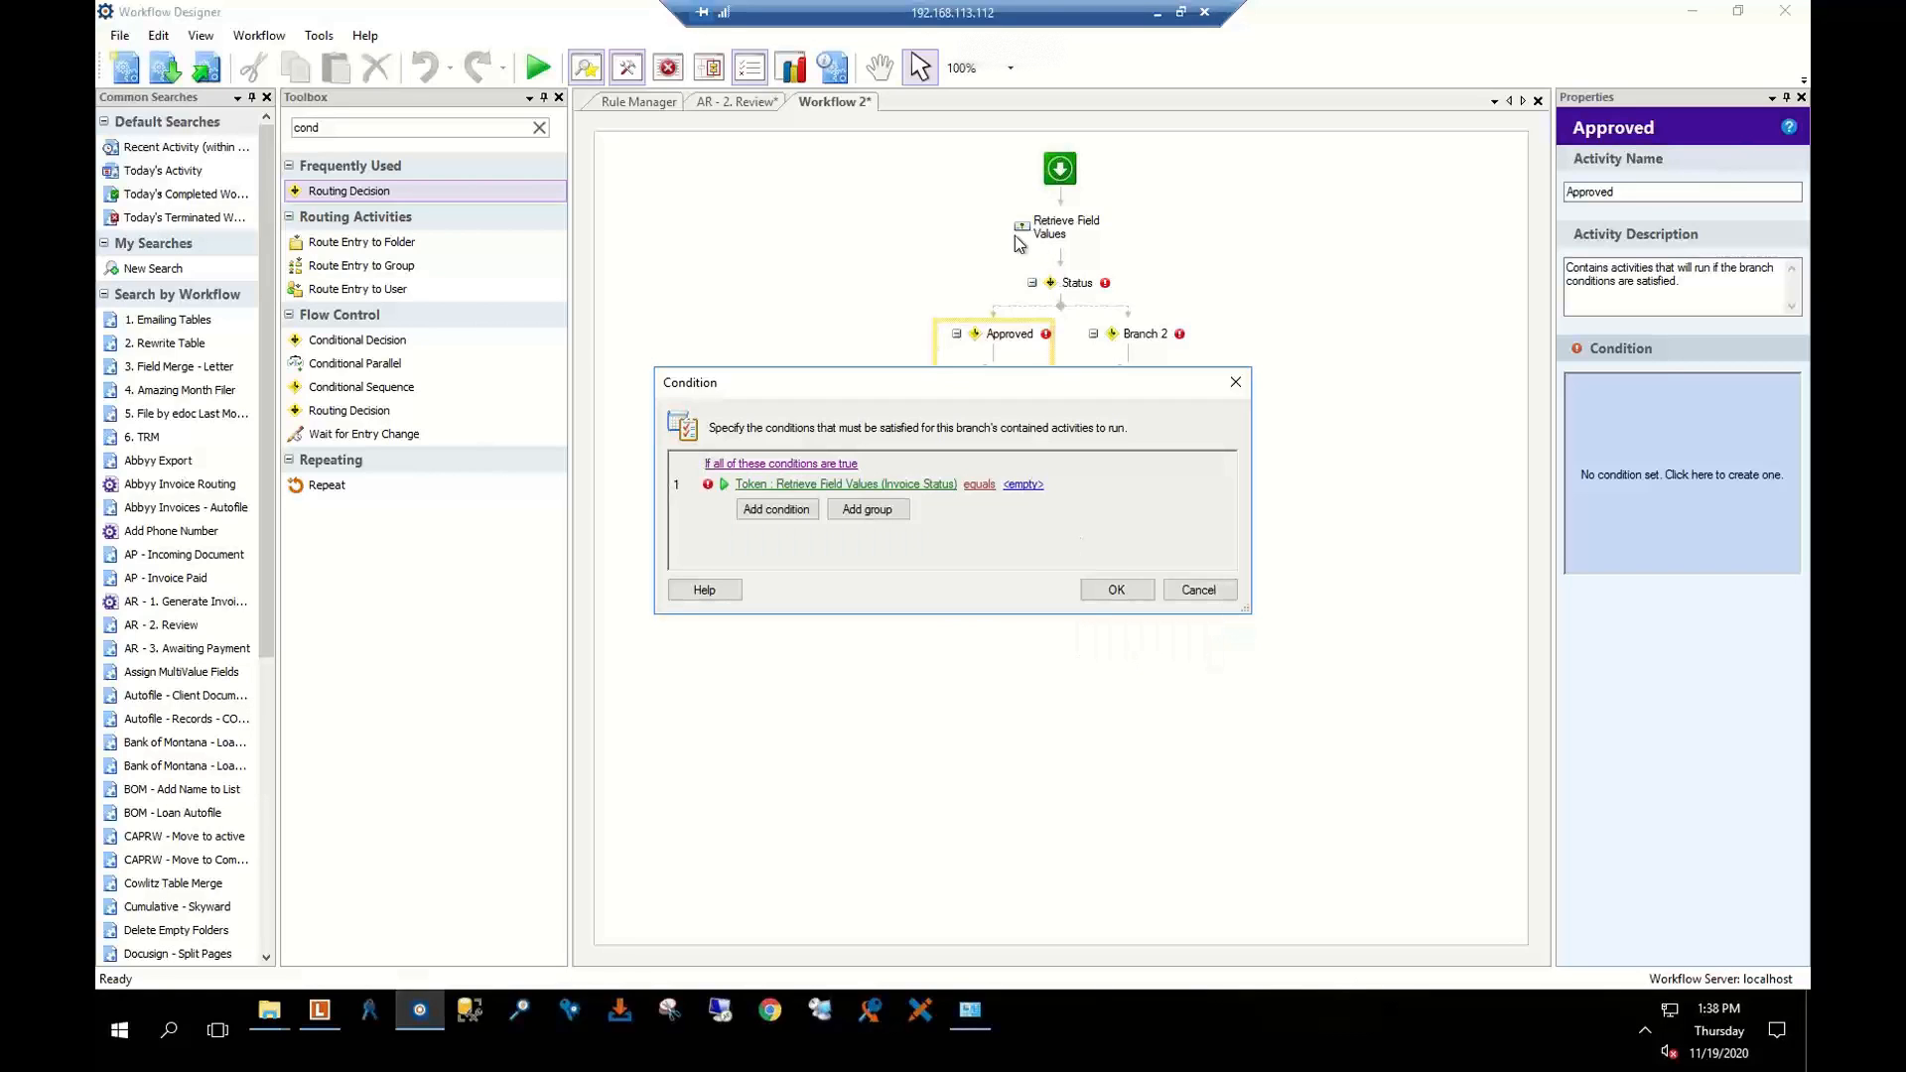
pyautogui.click(1034, 485)
pyautogui.write('Approved')
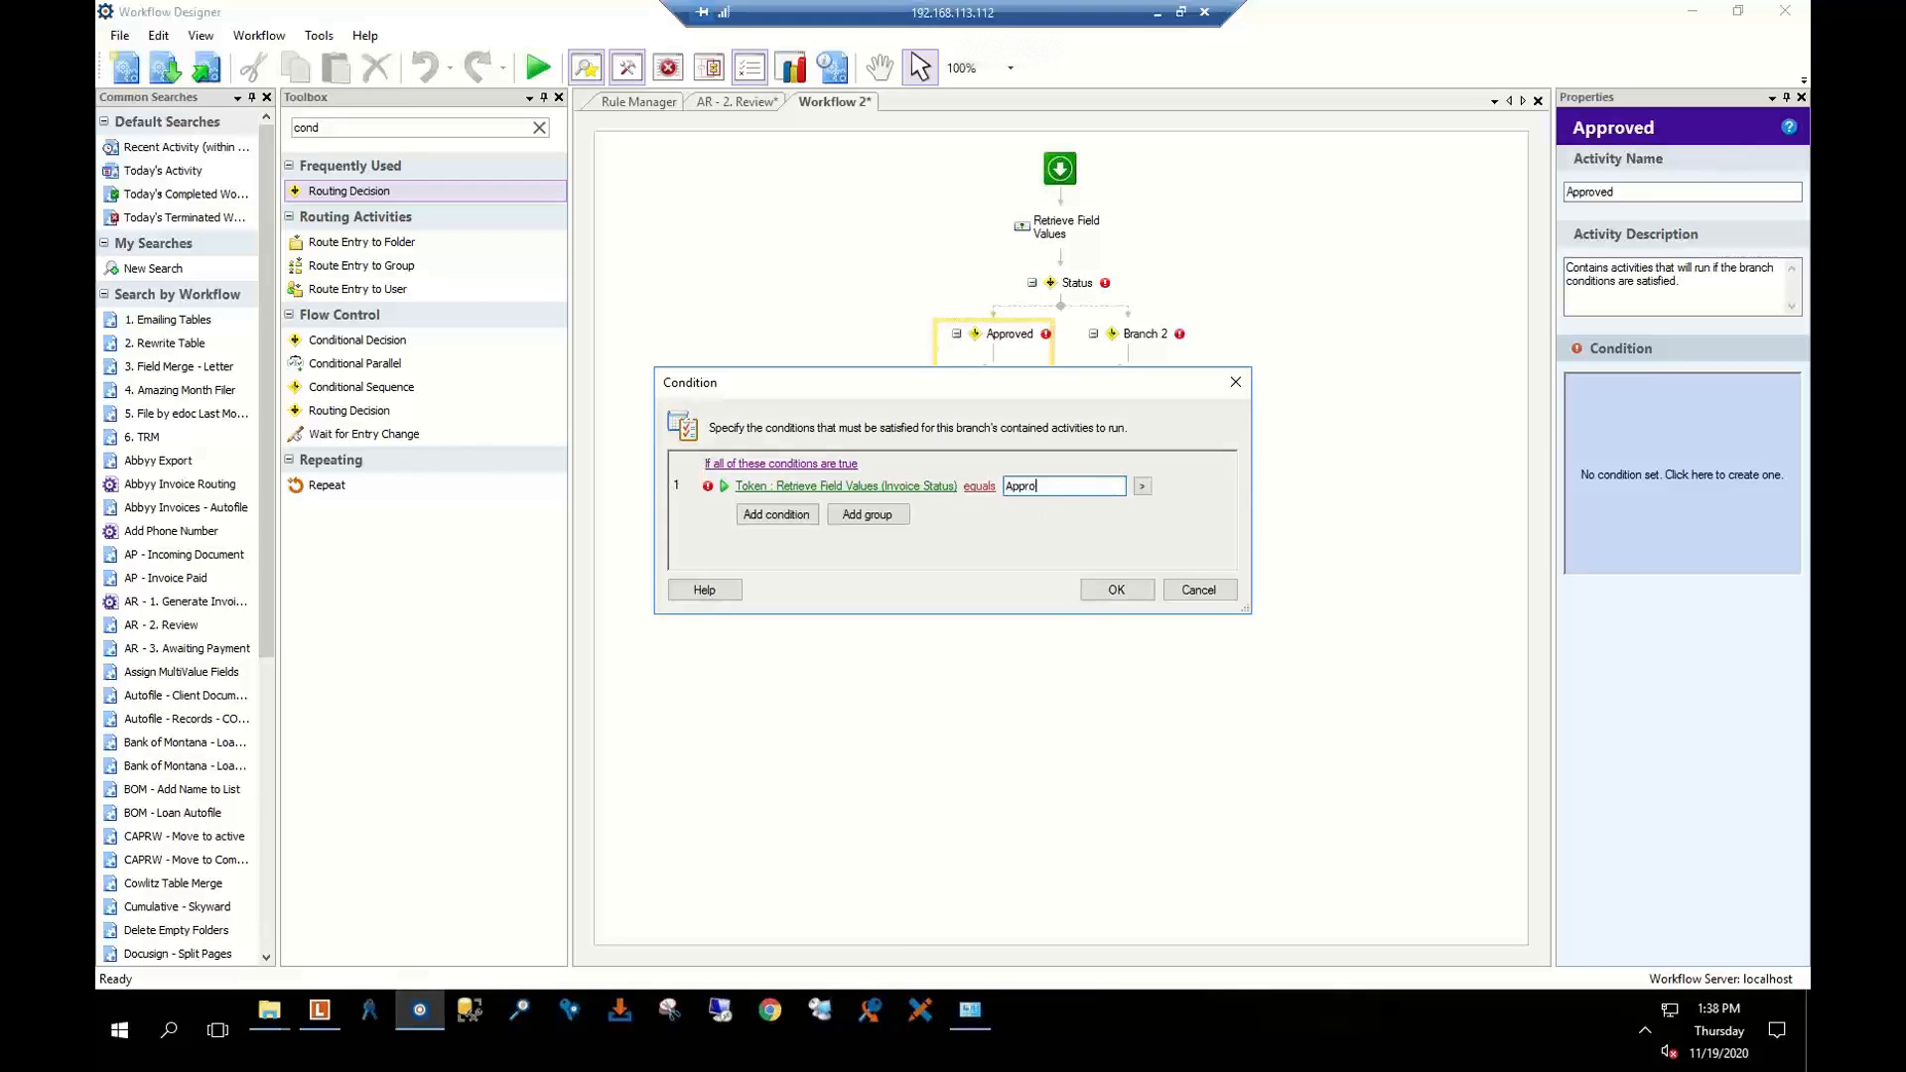
pyautogui.click(1117, 590)
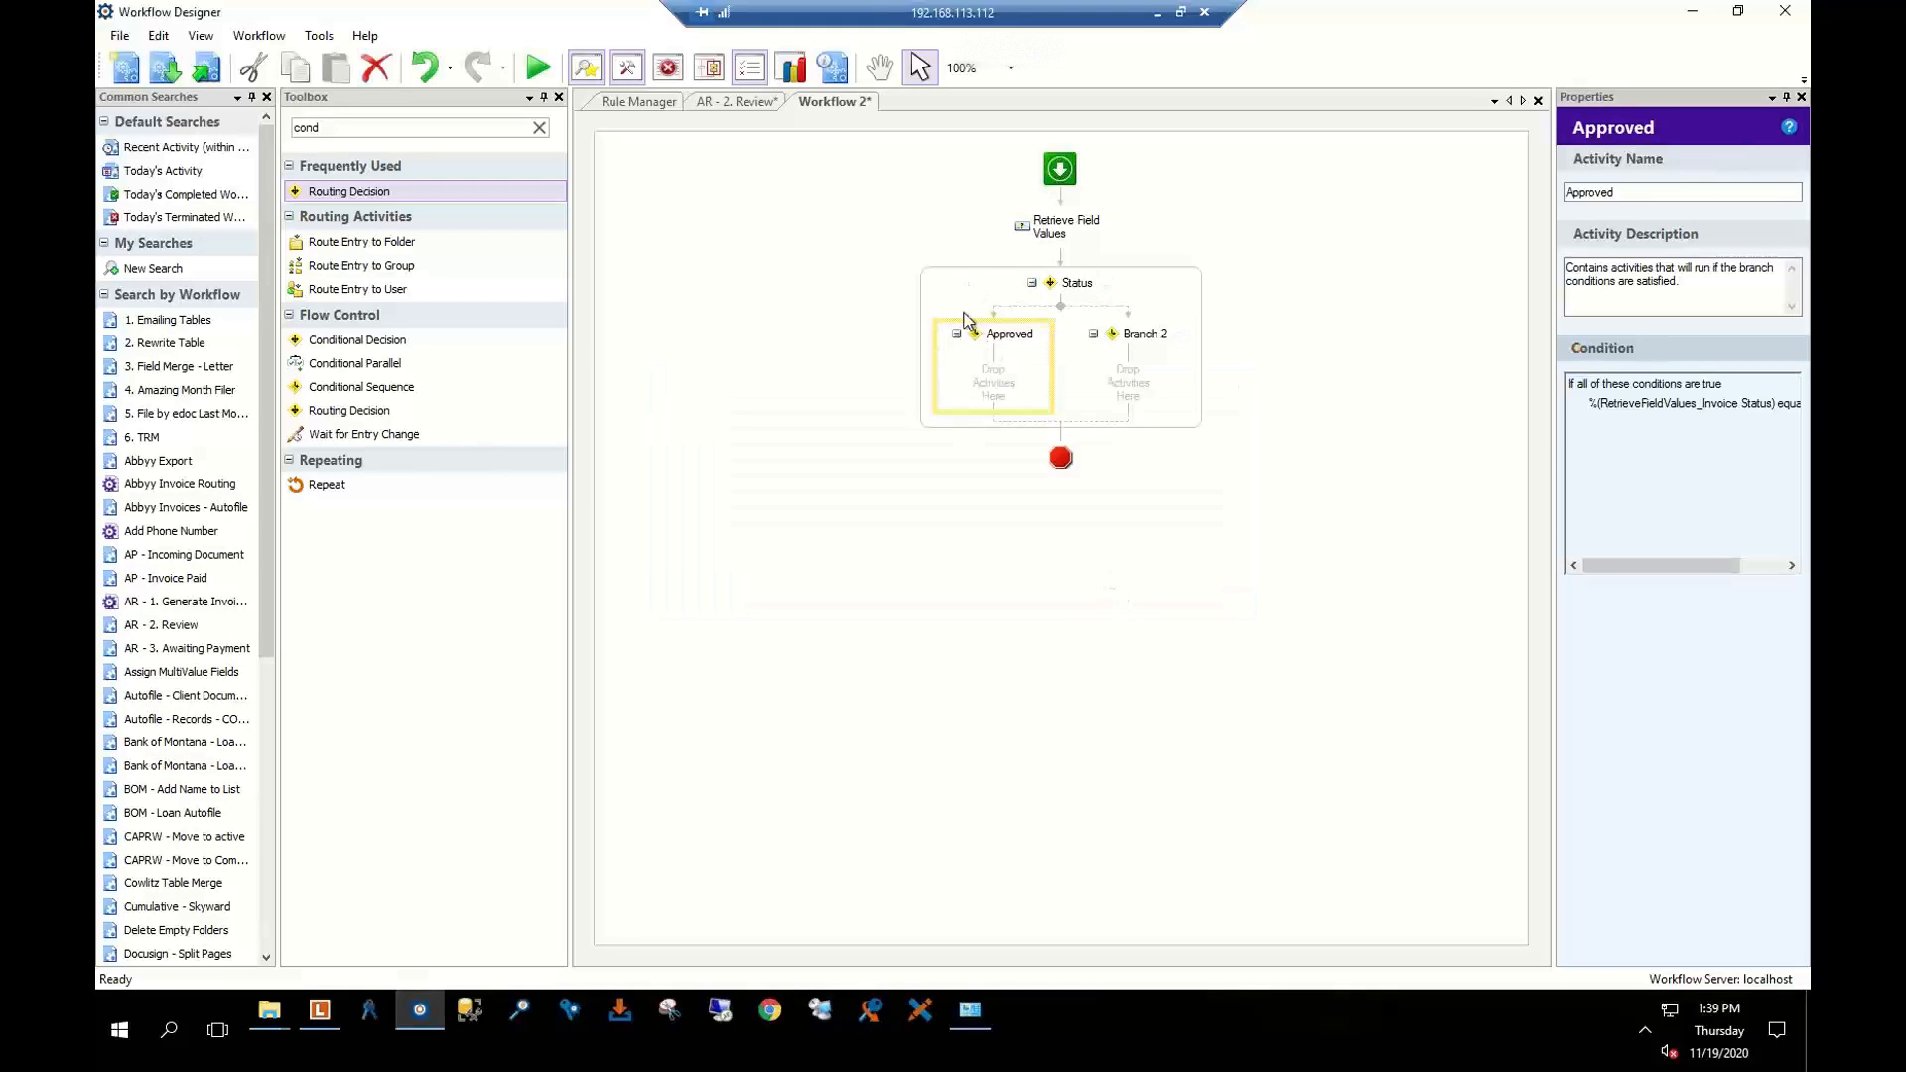
# Rename the second branch 'Other'
pyautogui.click(1148, 342)
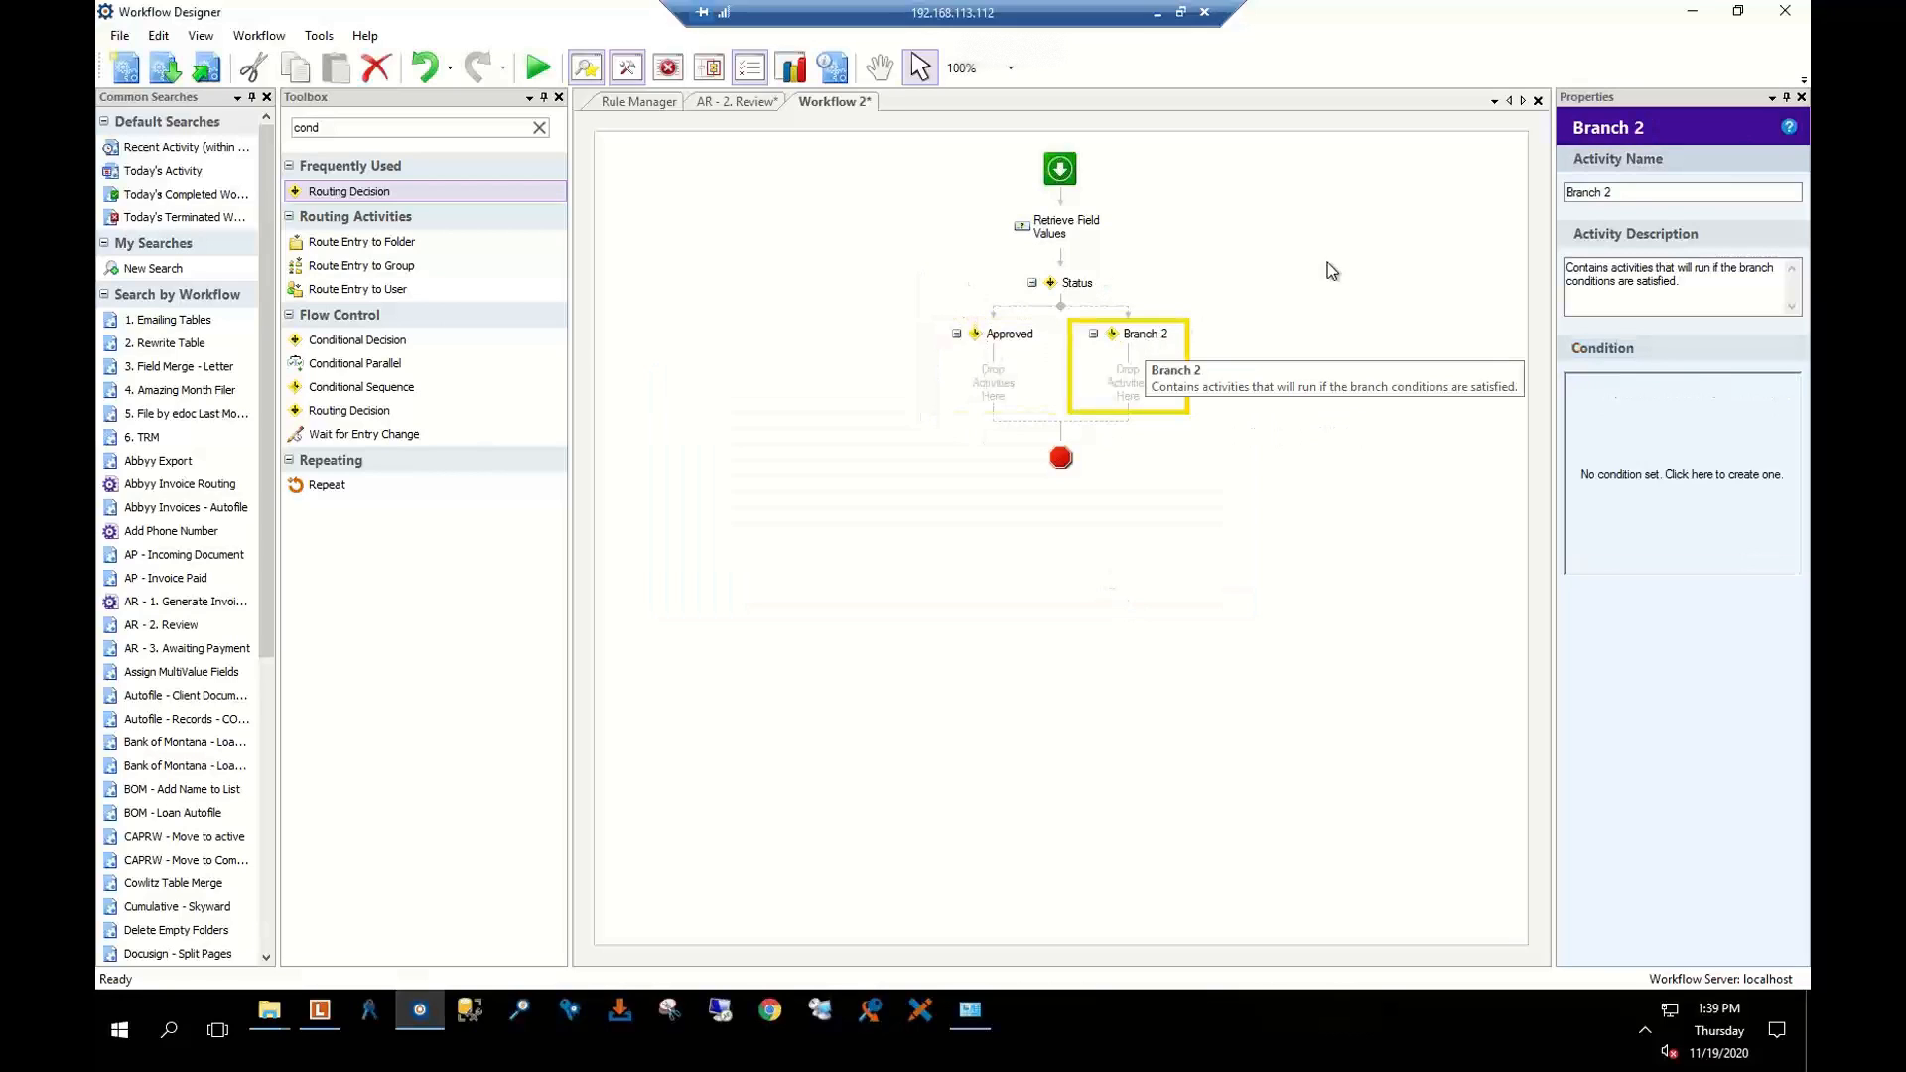
pyautogui.click(1747, 192)
pyautogui.write('N')
pyautogui.press('BackSpace')
pyautogui.write('Tohe')
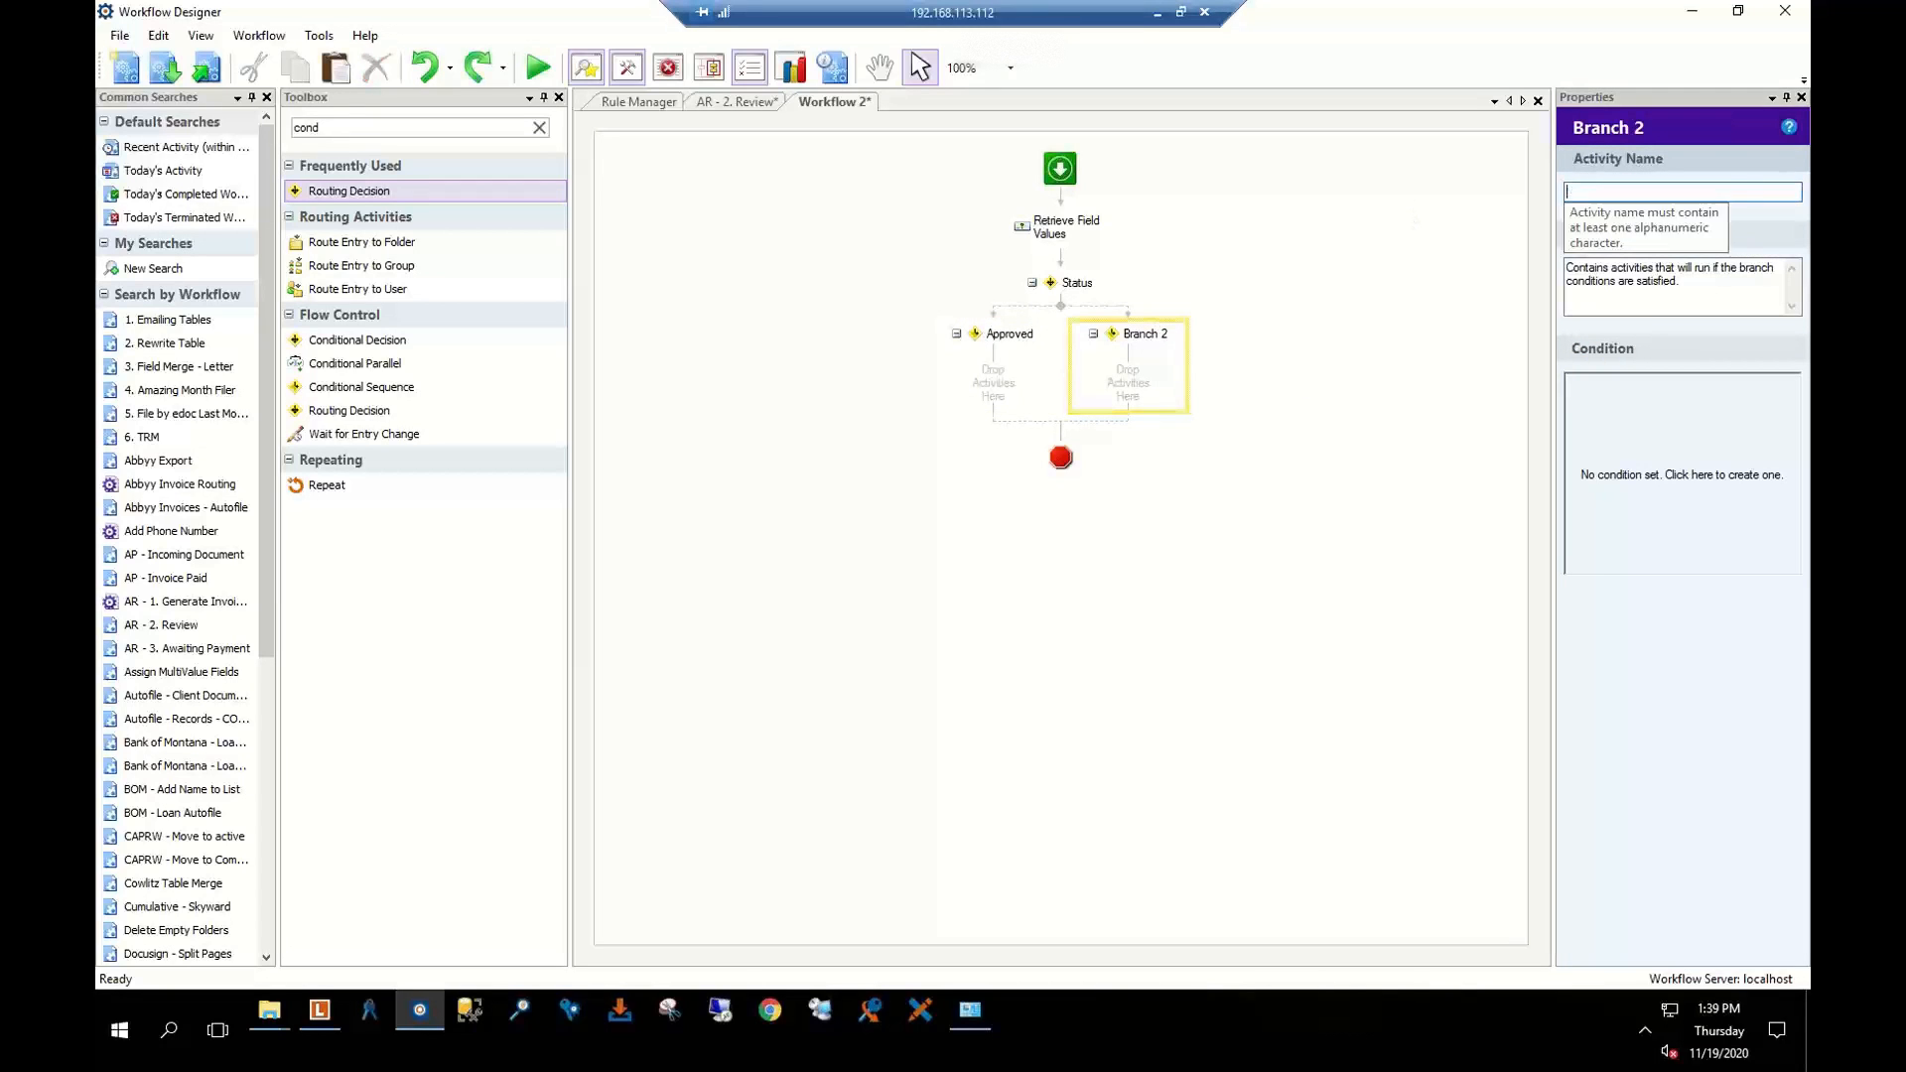
pyautogui.press('BackSpace')
pyautogui.press('BackSpace')
pyautogui.write('Other')
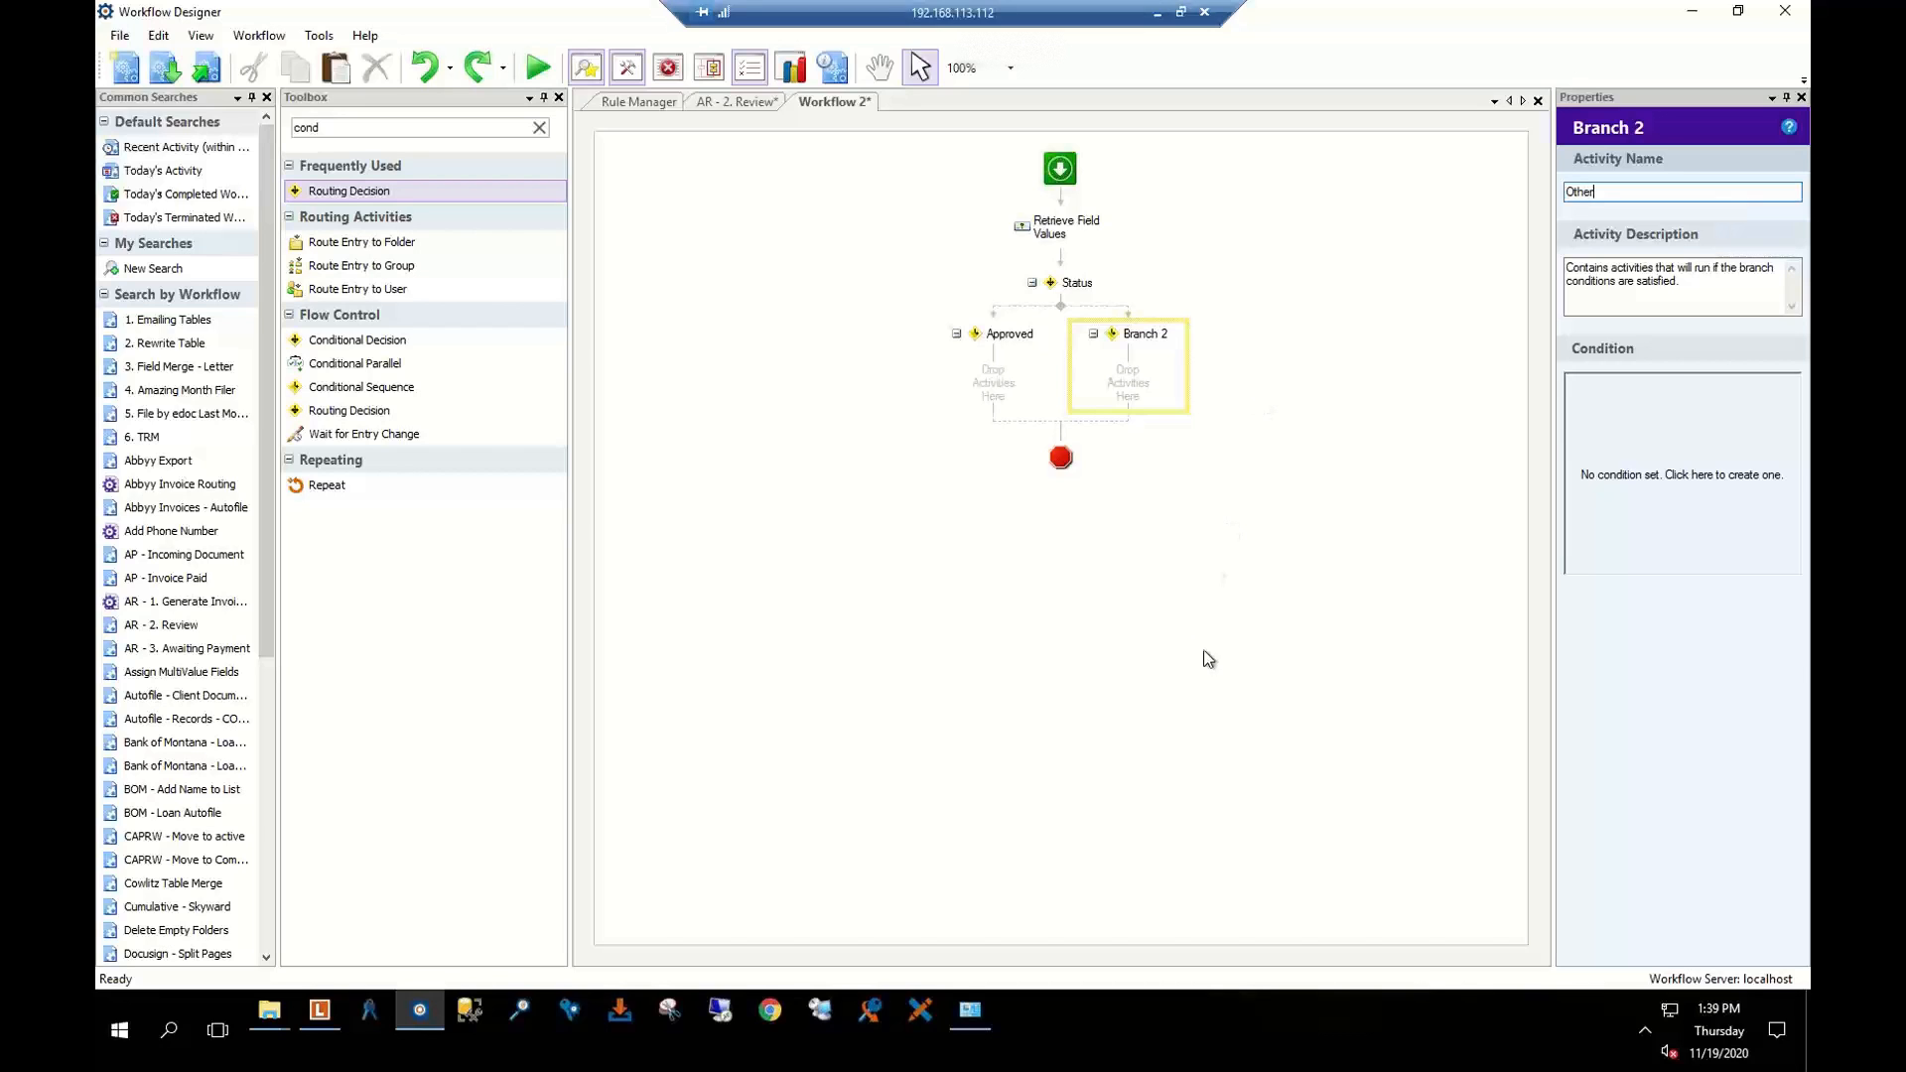
pyautogui.click(1131, 503)
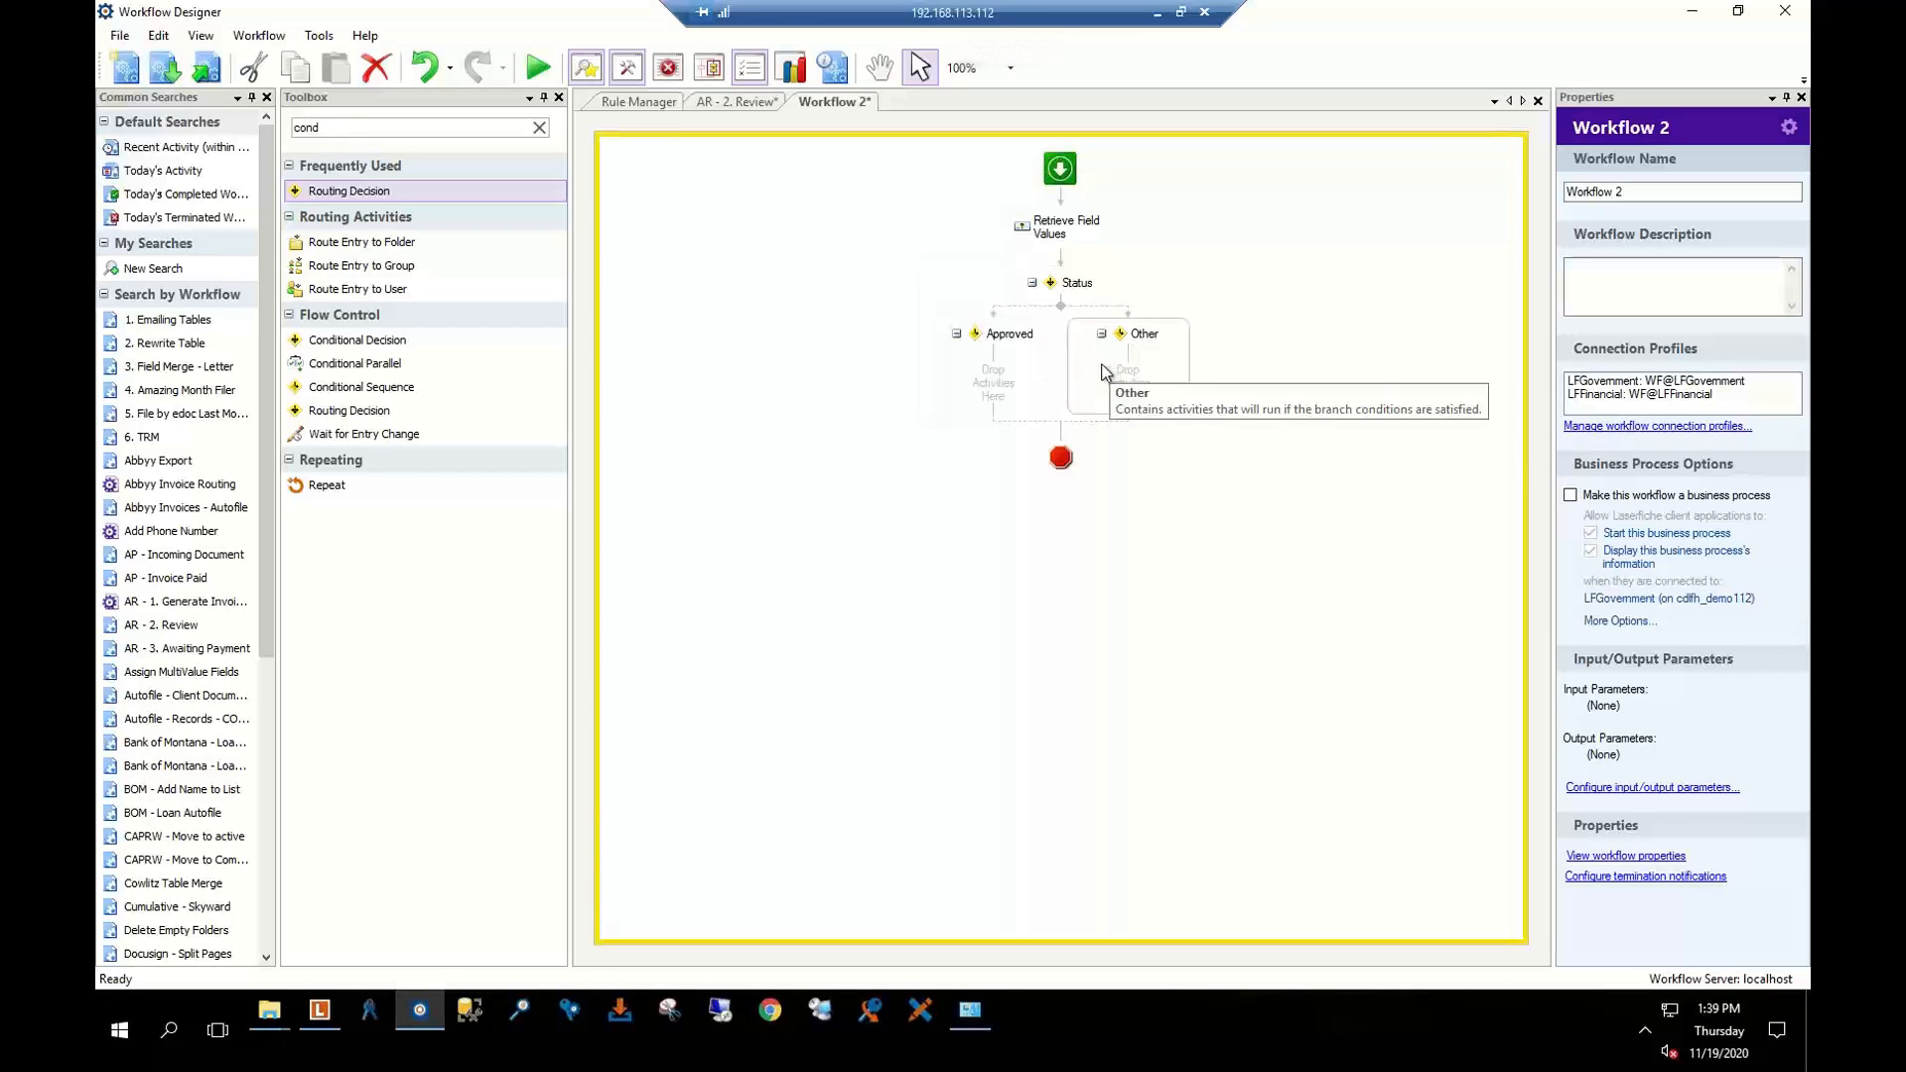
pyautogui.click(1134, 373)
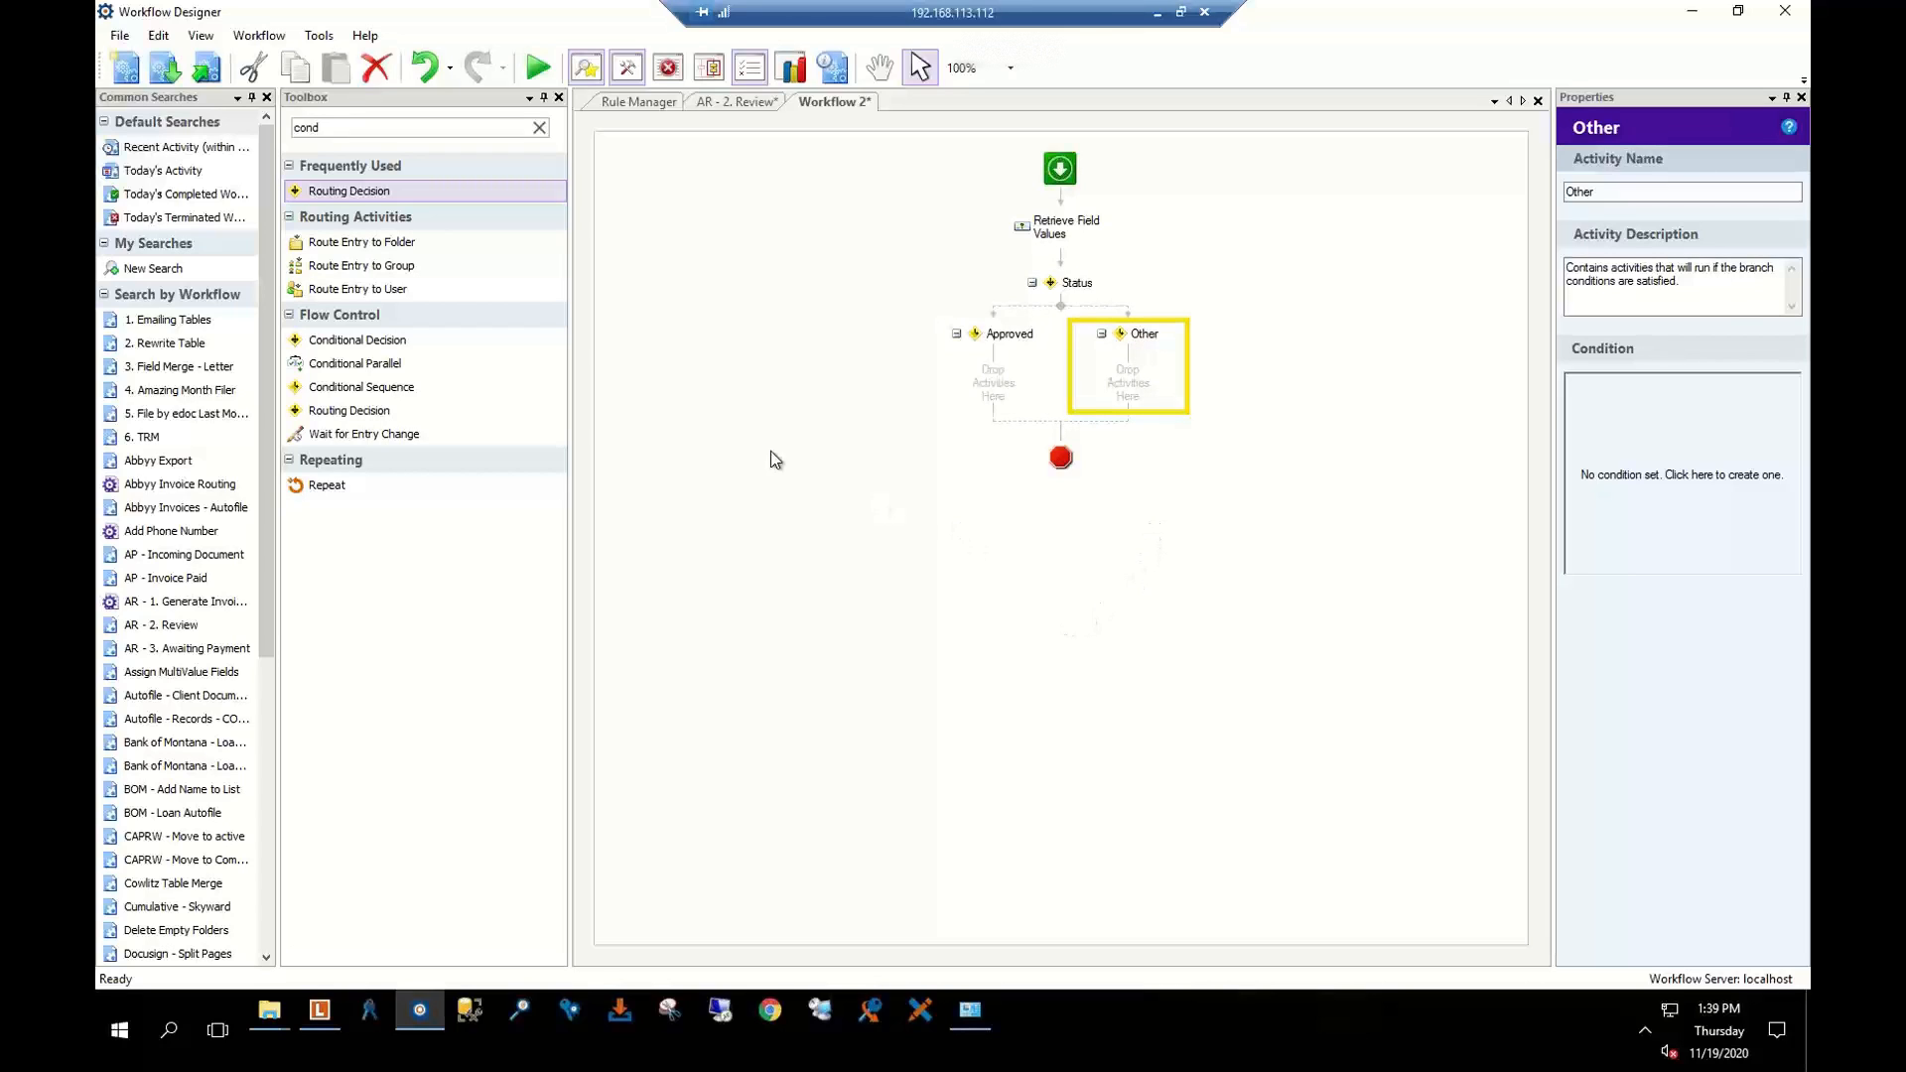
pyautogui.click(1005, 399)
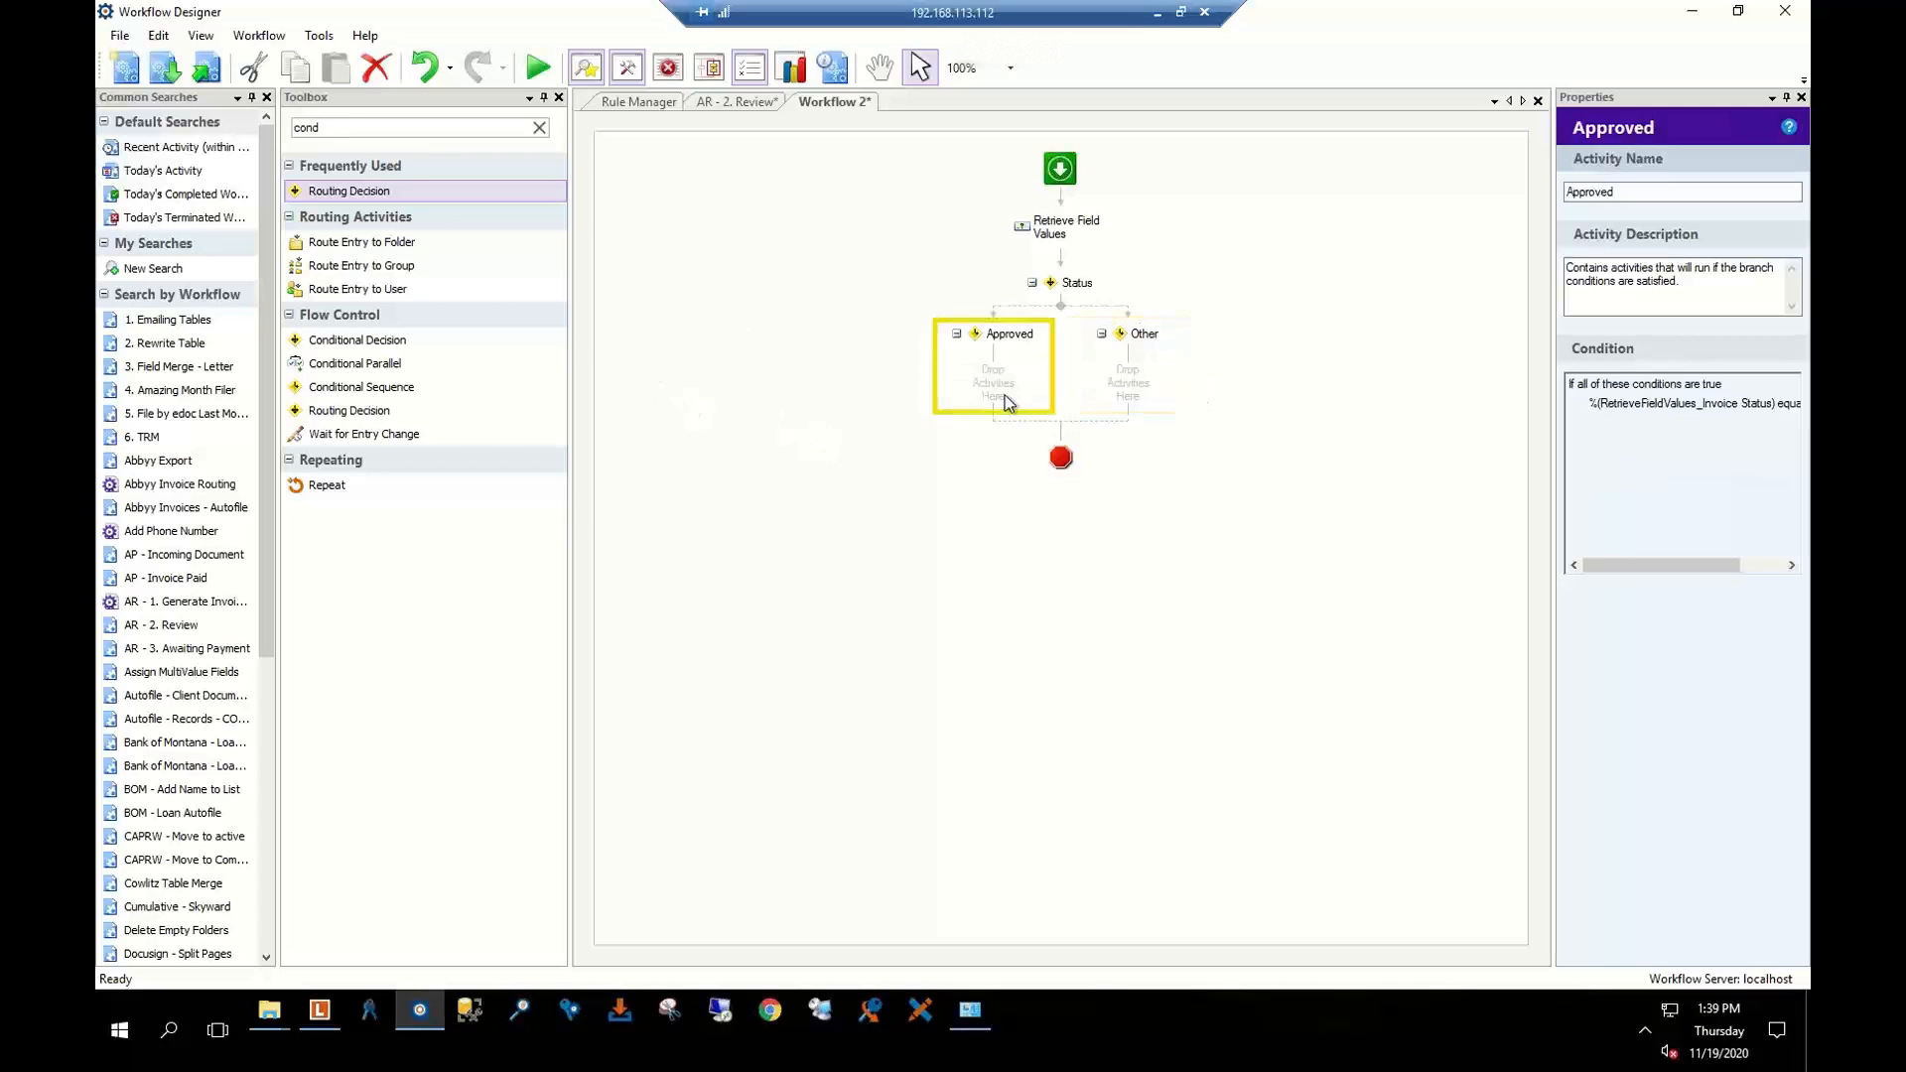
pyautogui.click(739, 100)
pyautogui.click(975, 487)
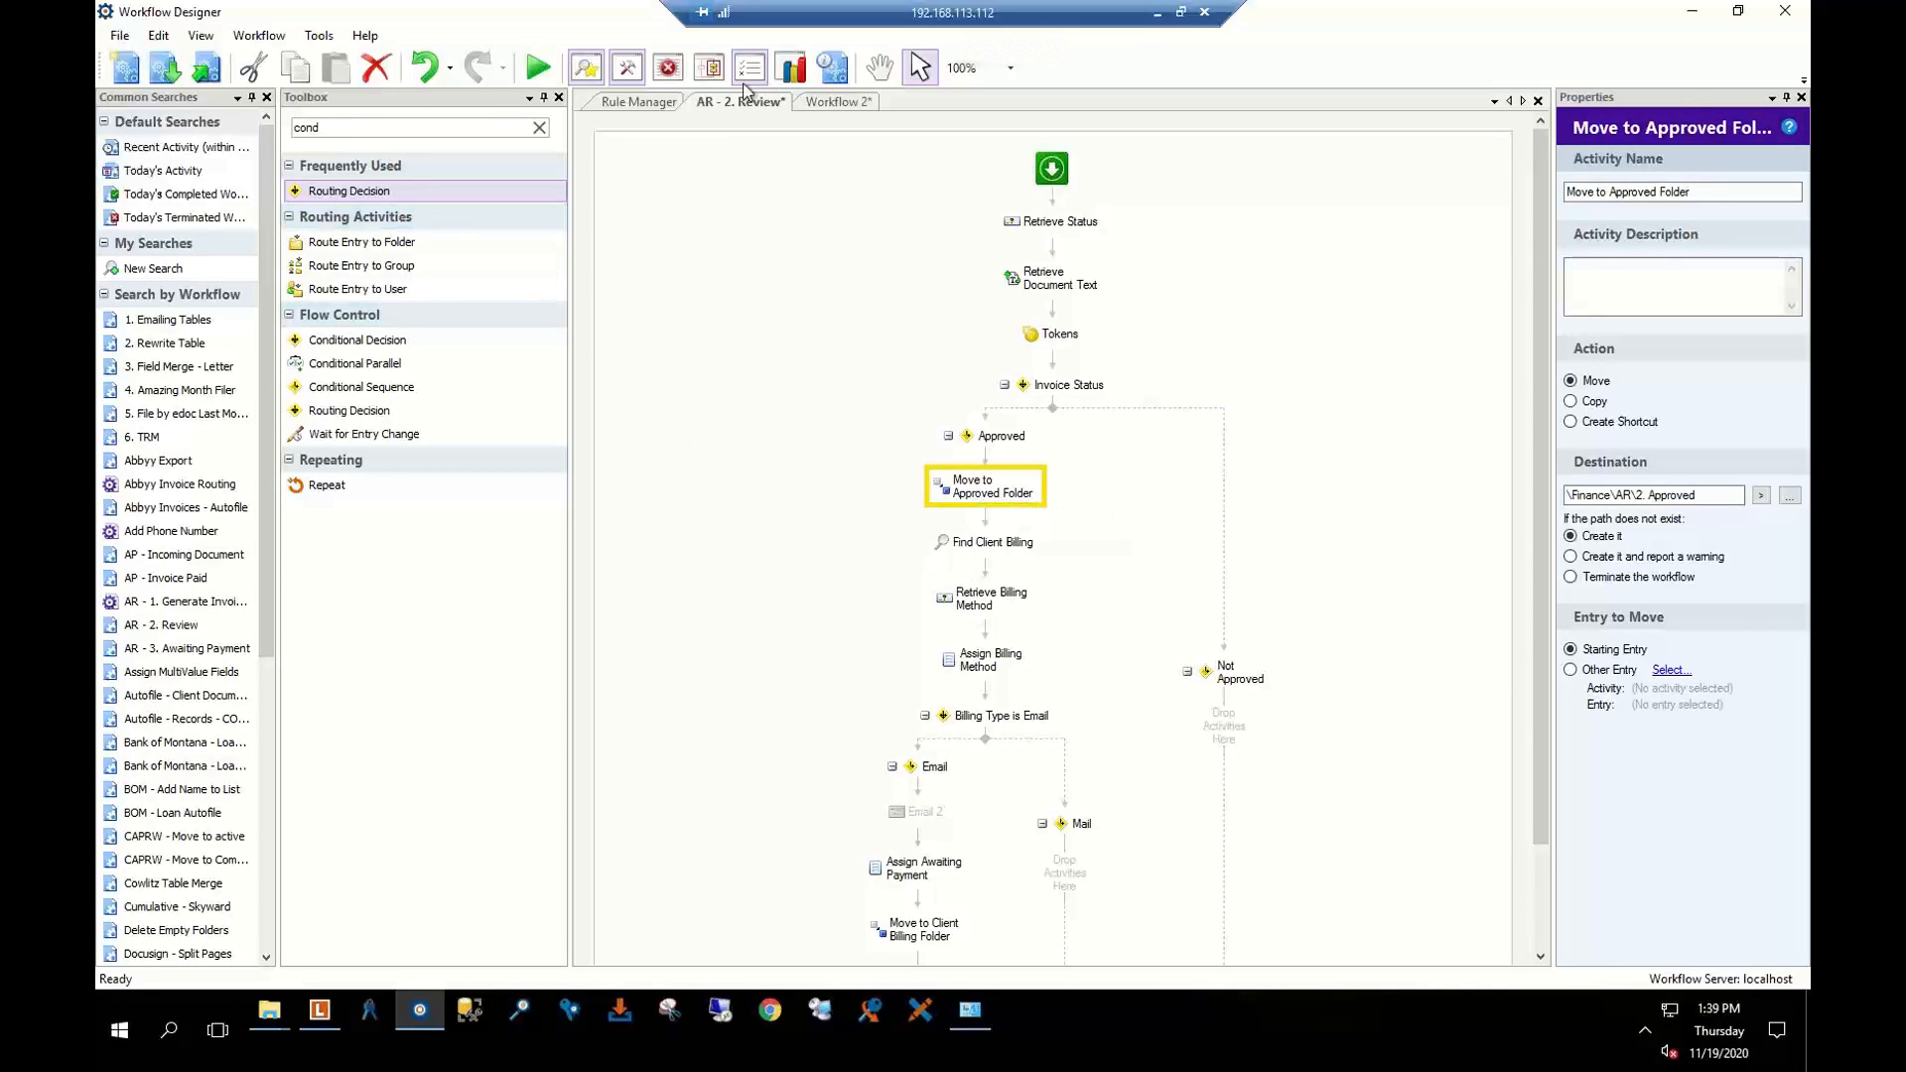
pyautogui.click(829, 101)
# Add Move Entry and then Route Entry to Folder beneath it in the Approved branch
pyautogui.doubleClick(355, 128)
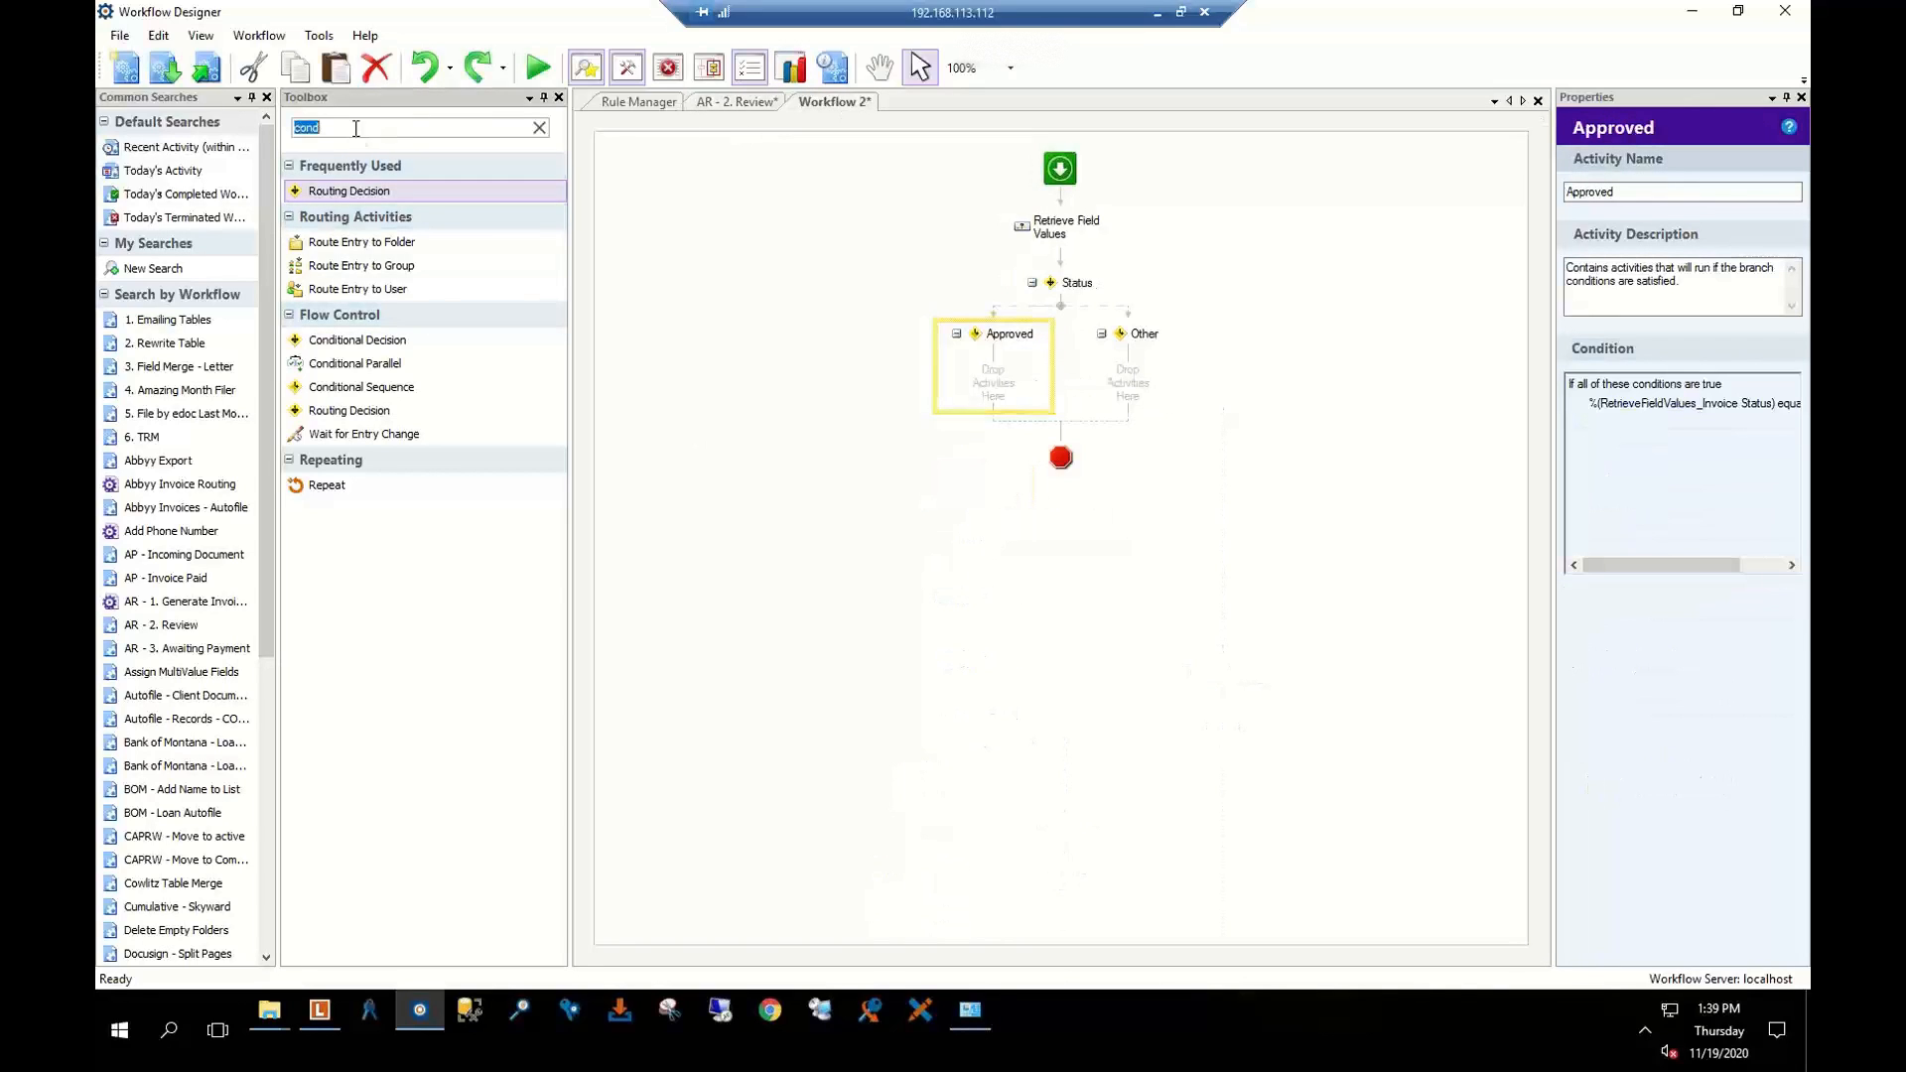
pyautogui.write('mo')
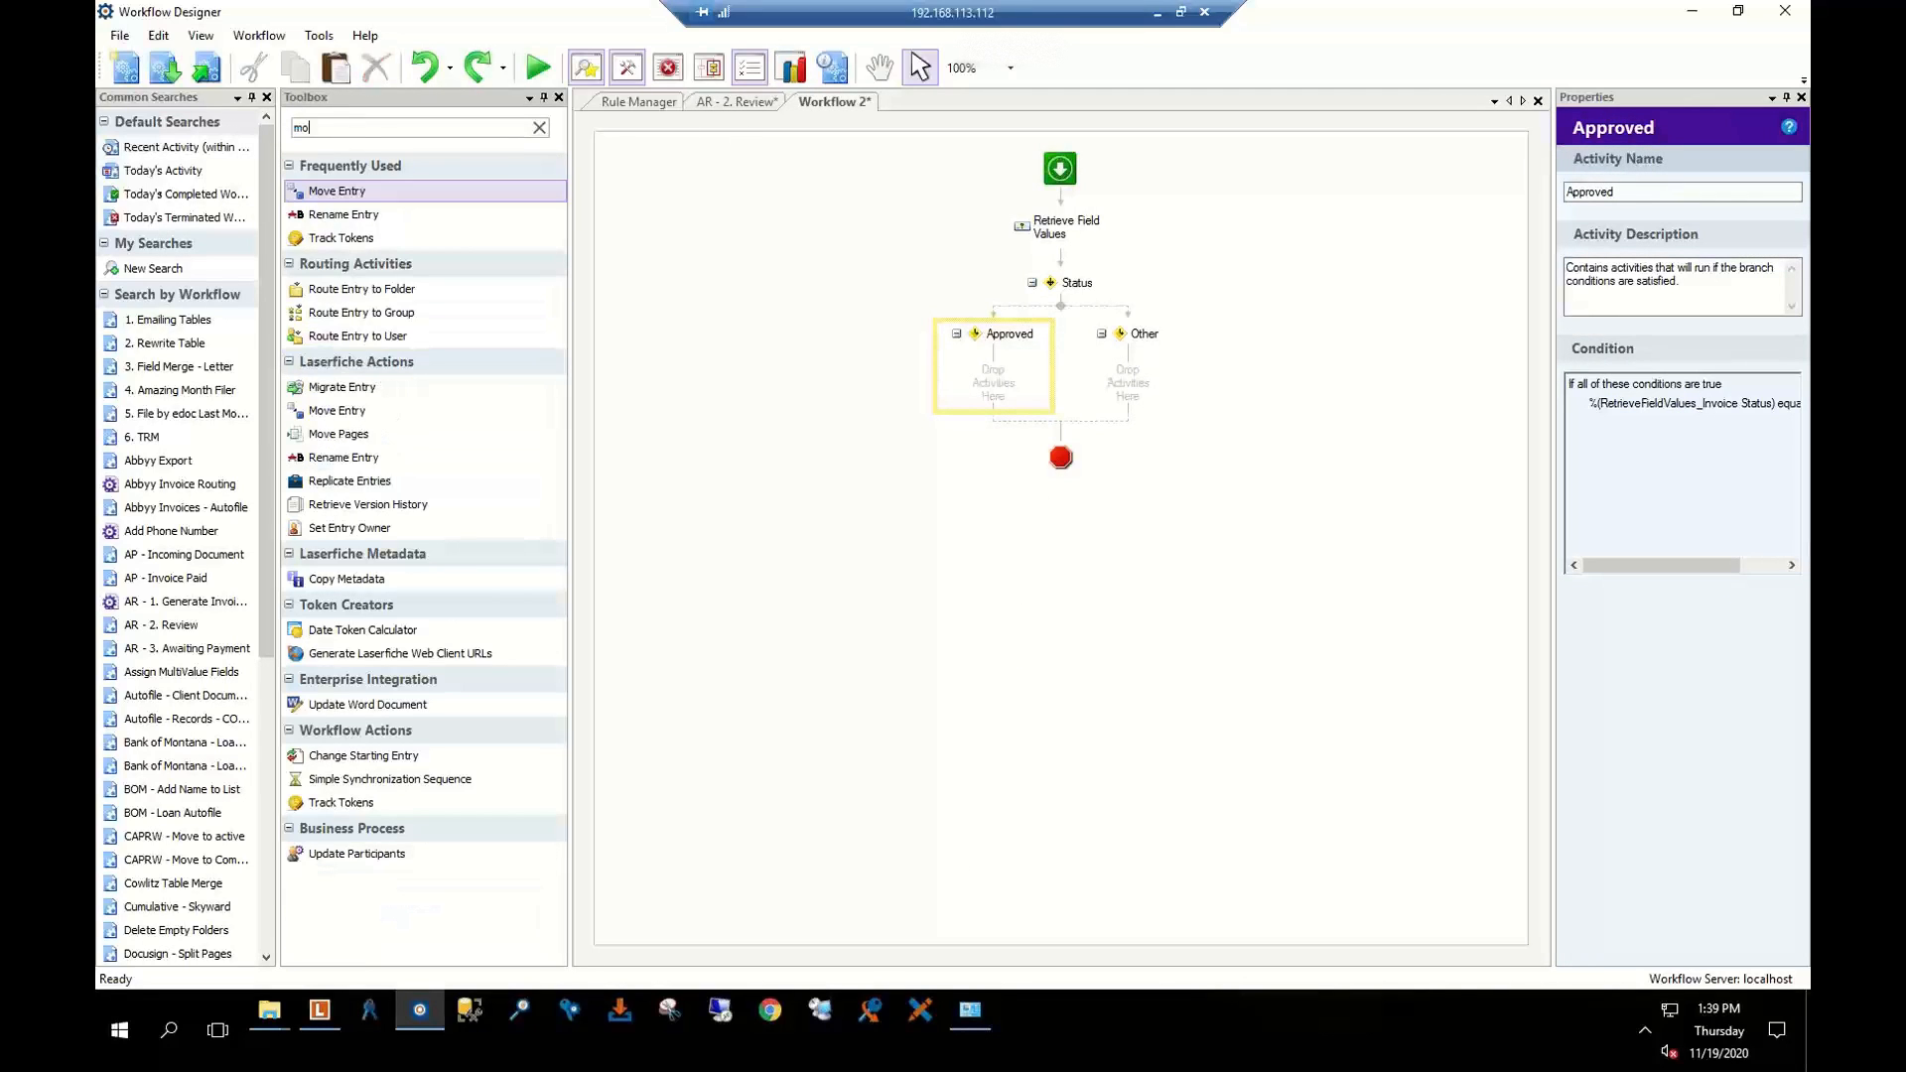
pyautogui.moveTo(323, 191); pyautogui.dragTo(982, 377)
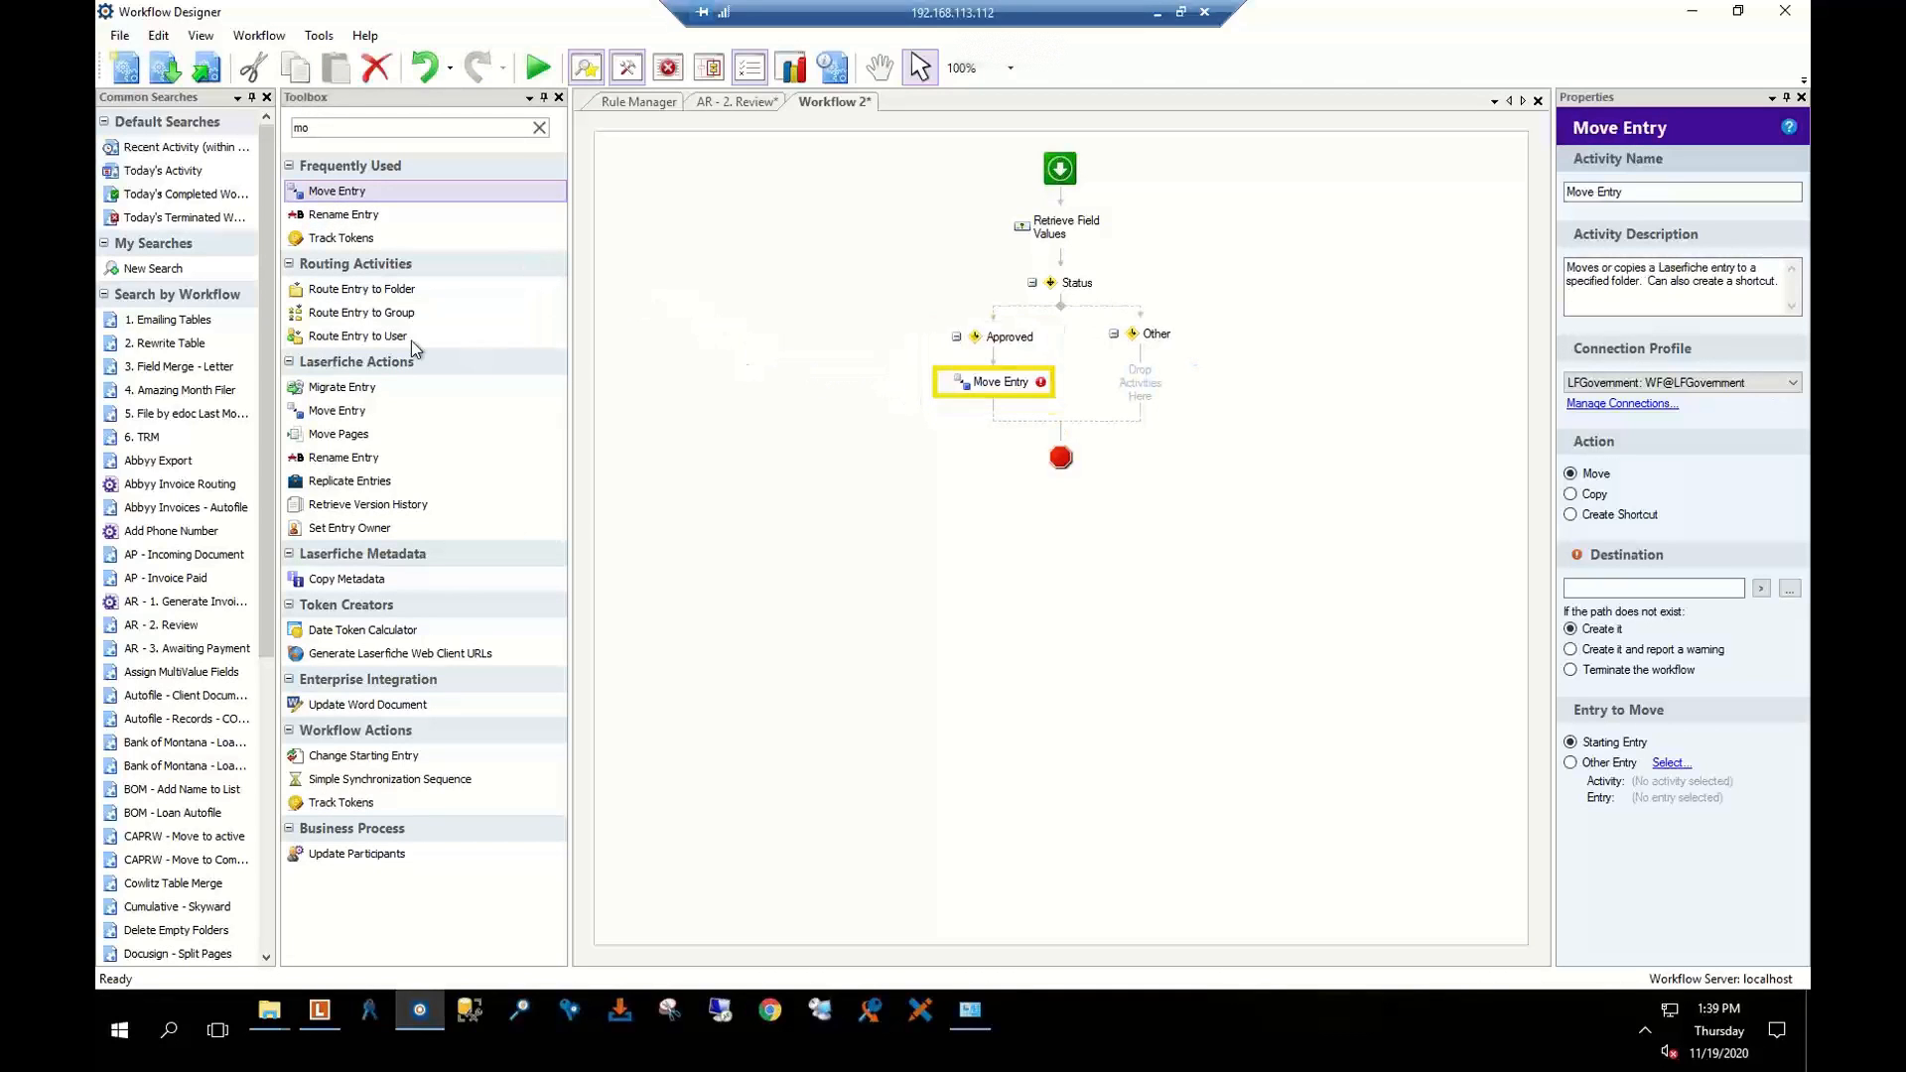
pyautogui.click(388, 289)
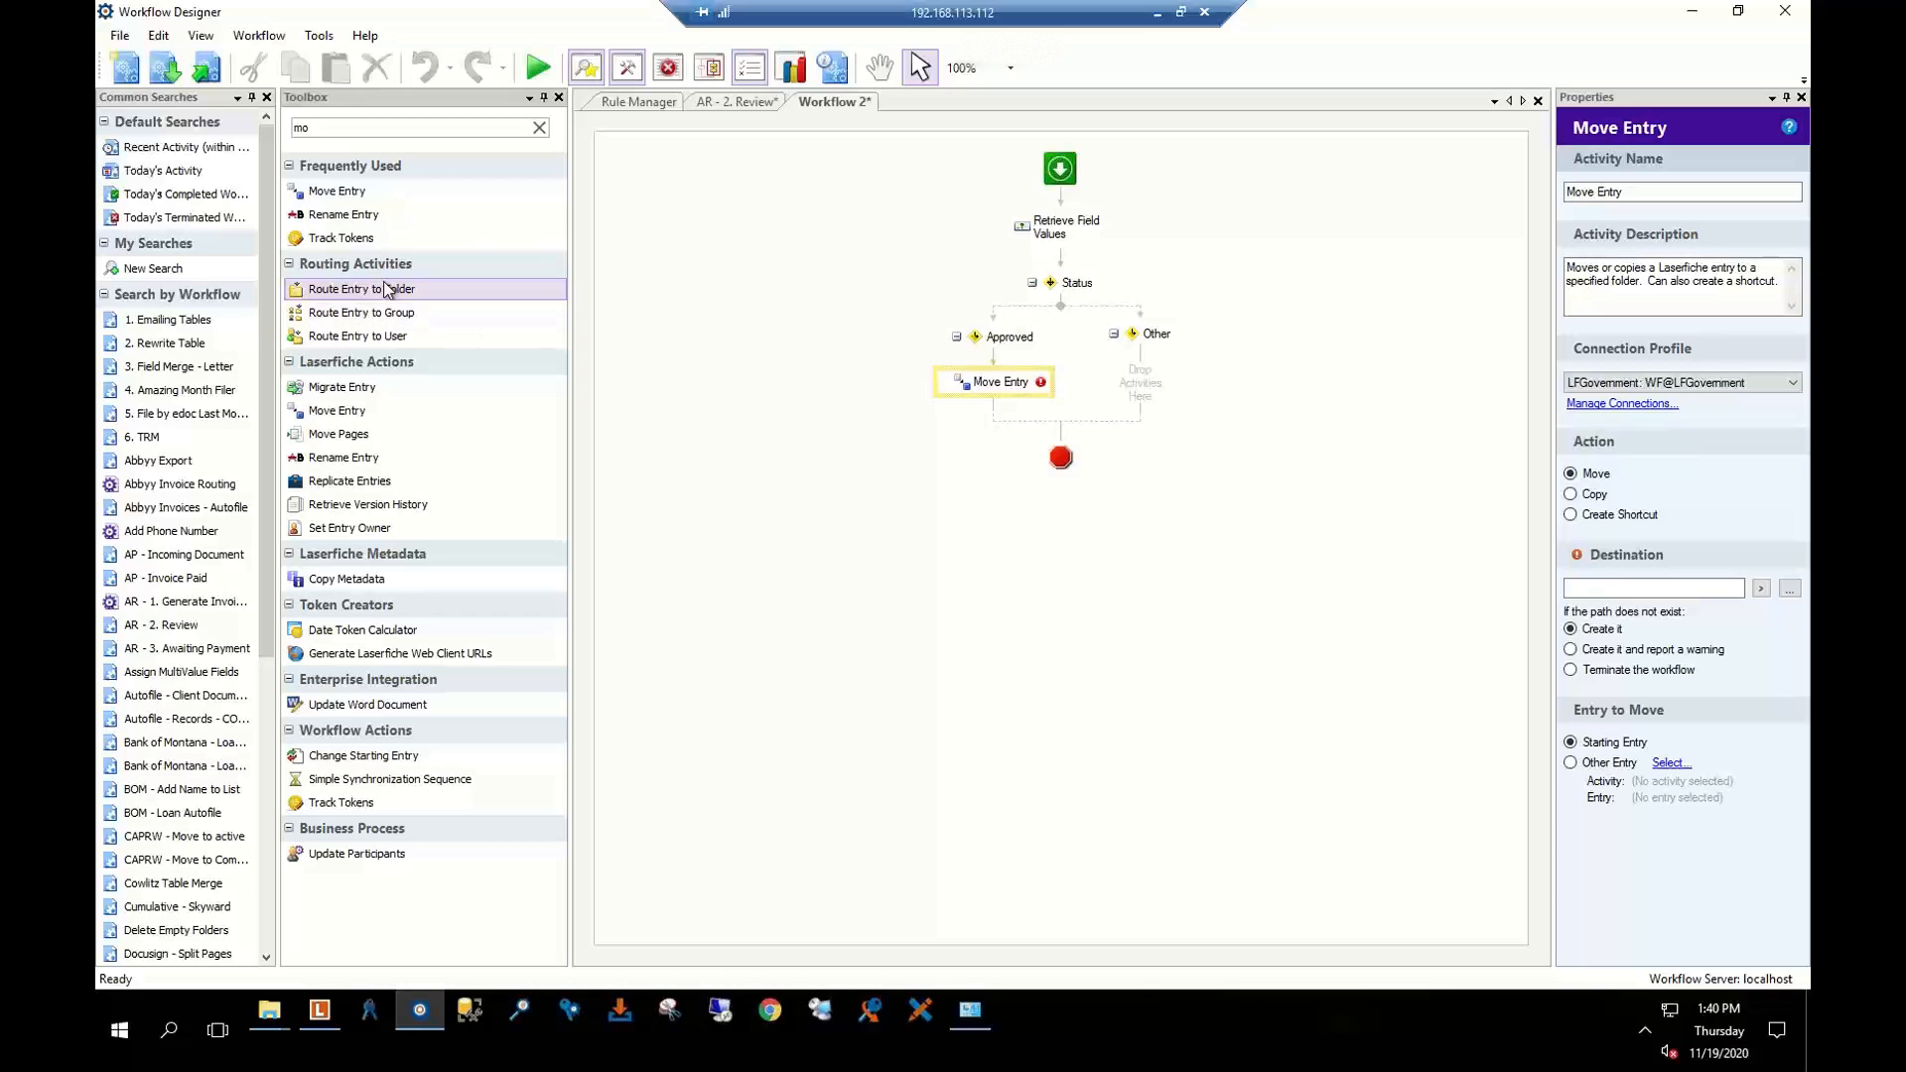
pyautogui.moveTo(379, 289); pyautogui.dragTo(987, 418)
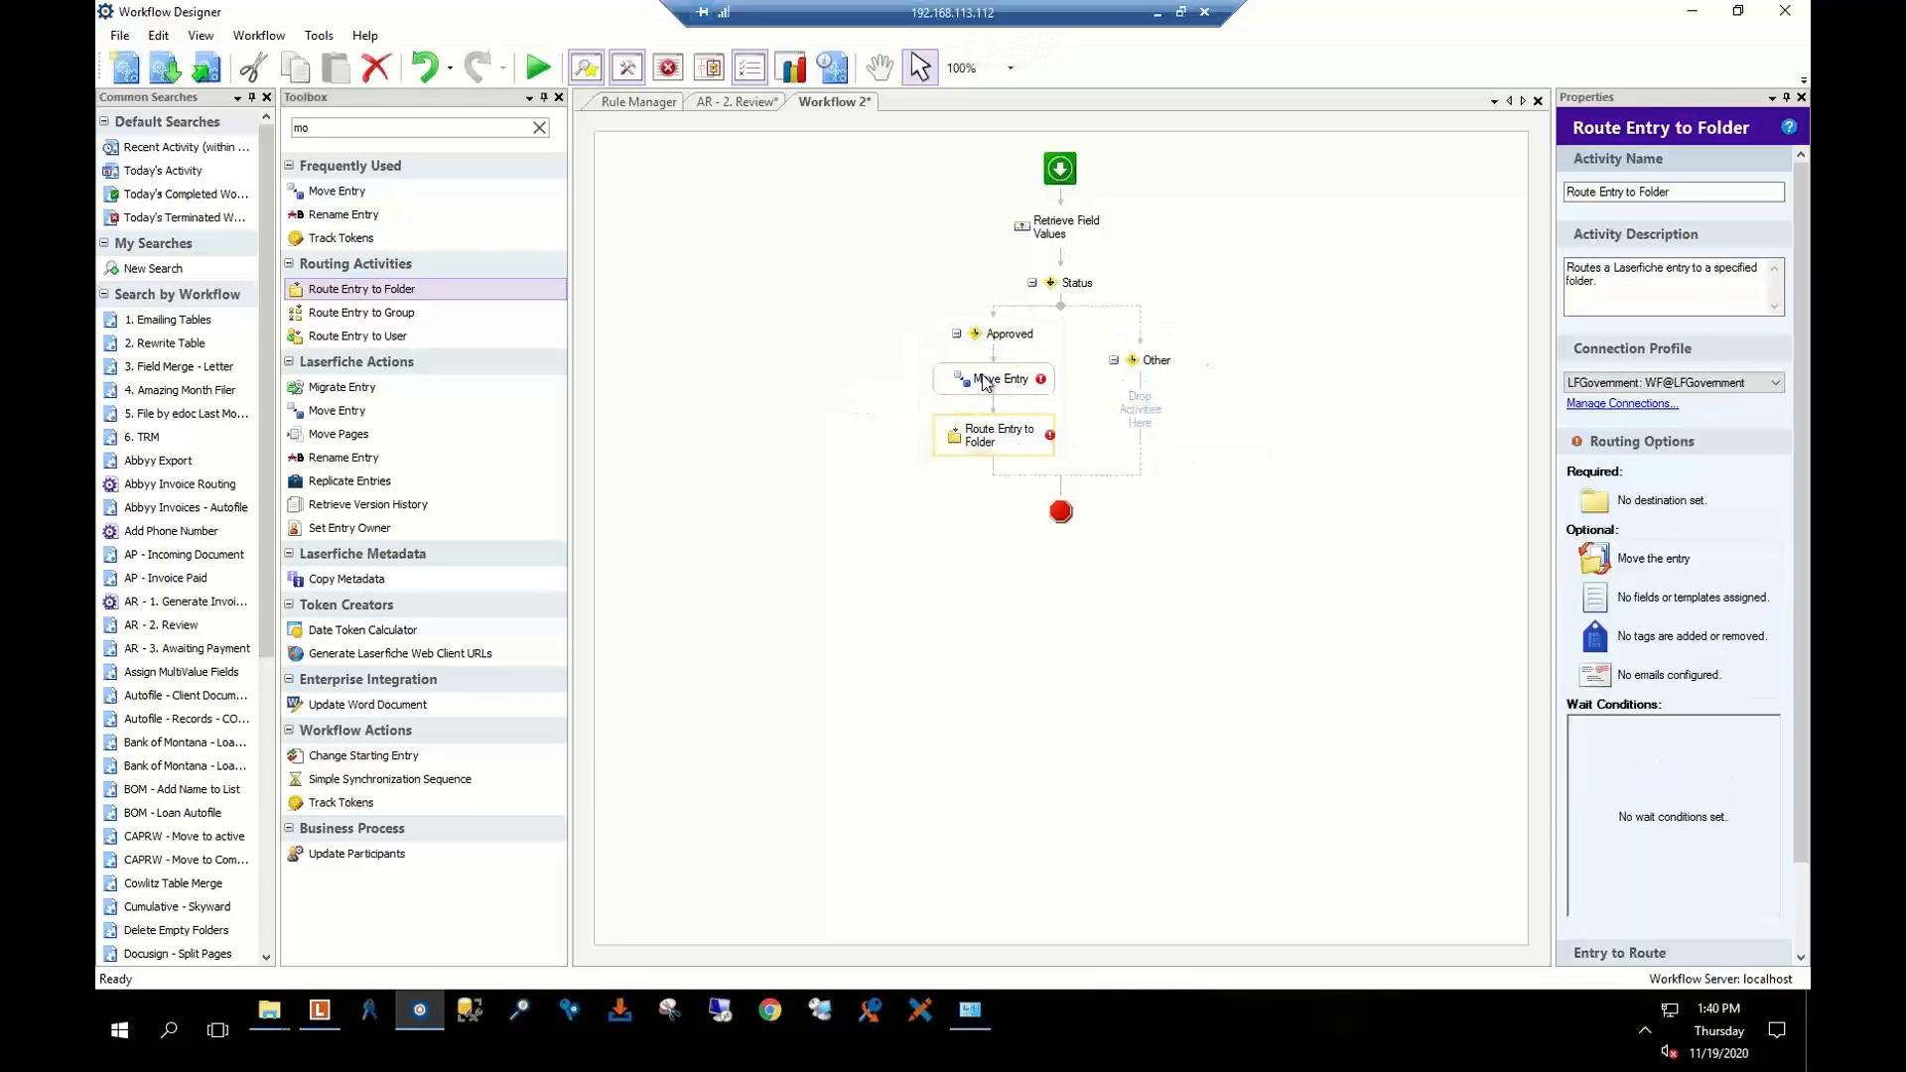
pyautogui.click(994, 379)
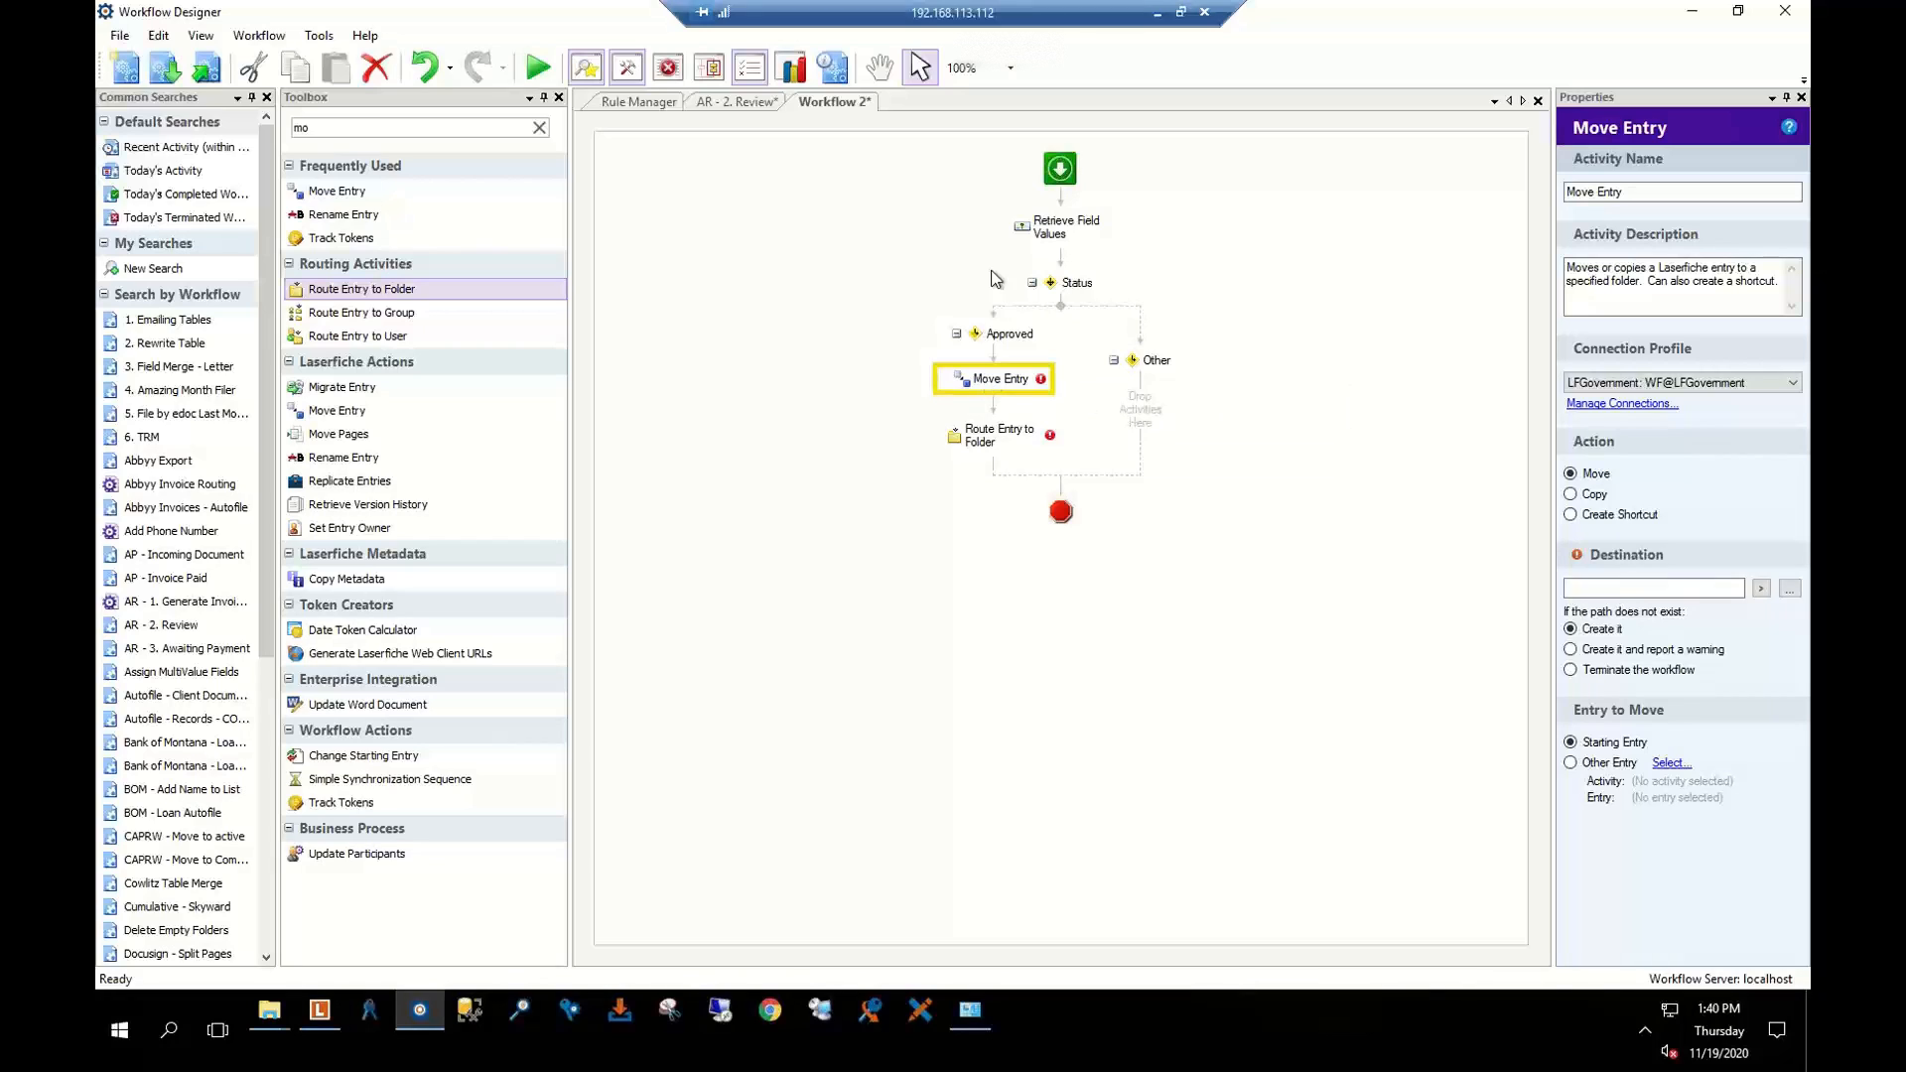
pyautogui.click(992, 437)
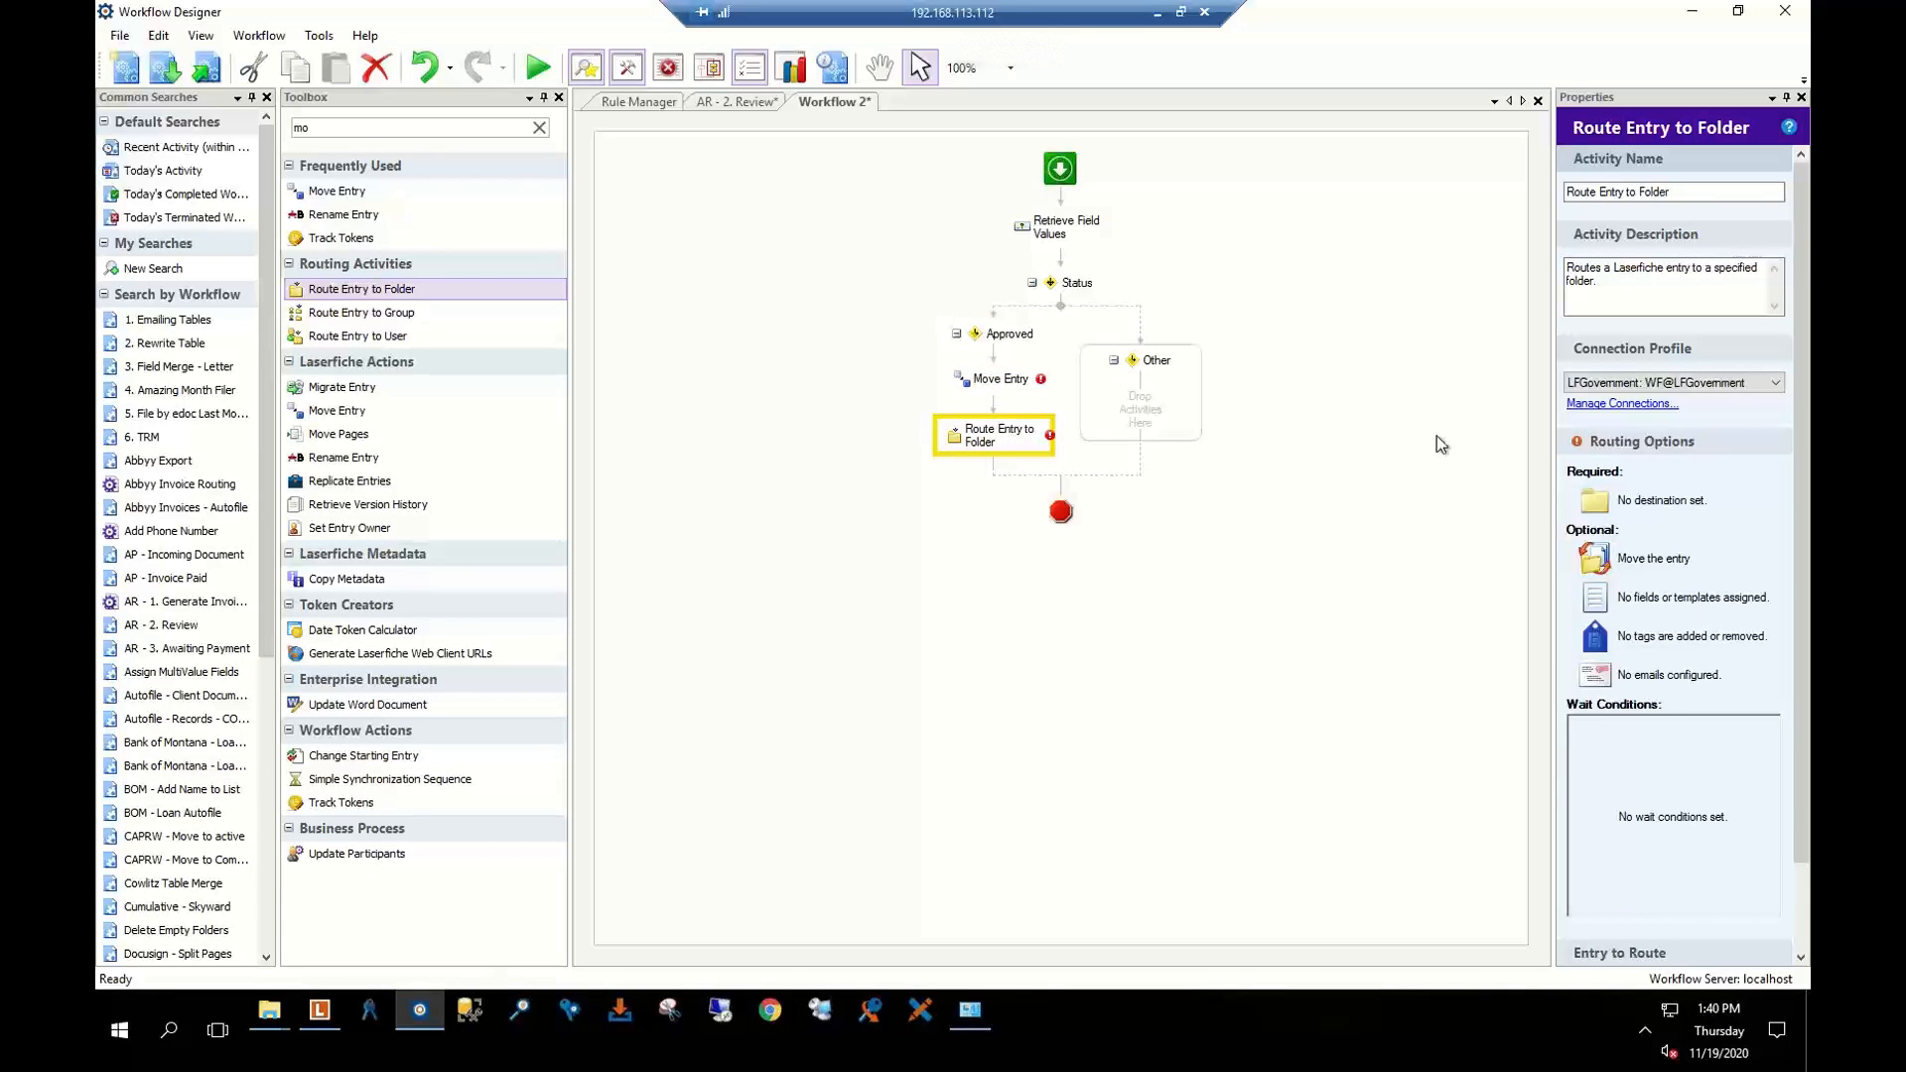
# Switch Route Entry to Folder to LFFinancial and review its destination and tag settings unchanged
pyautogui.click(1777, 383)
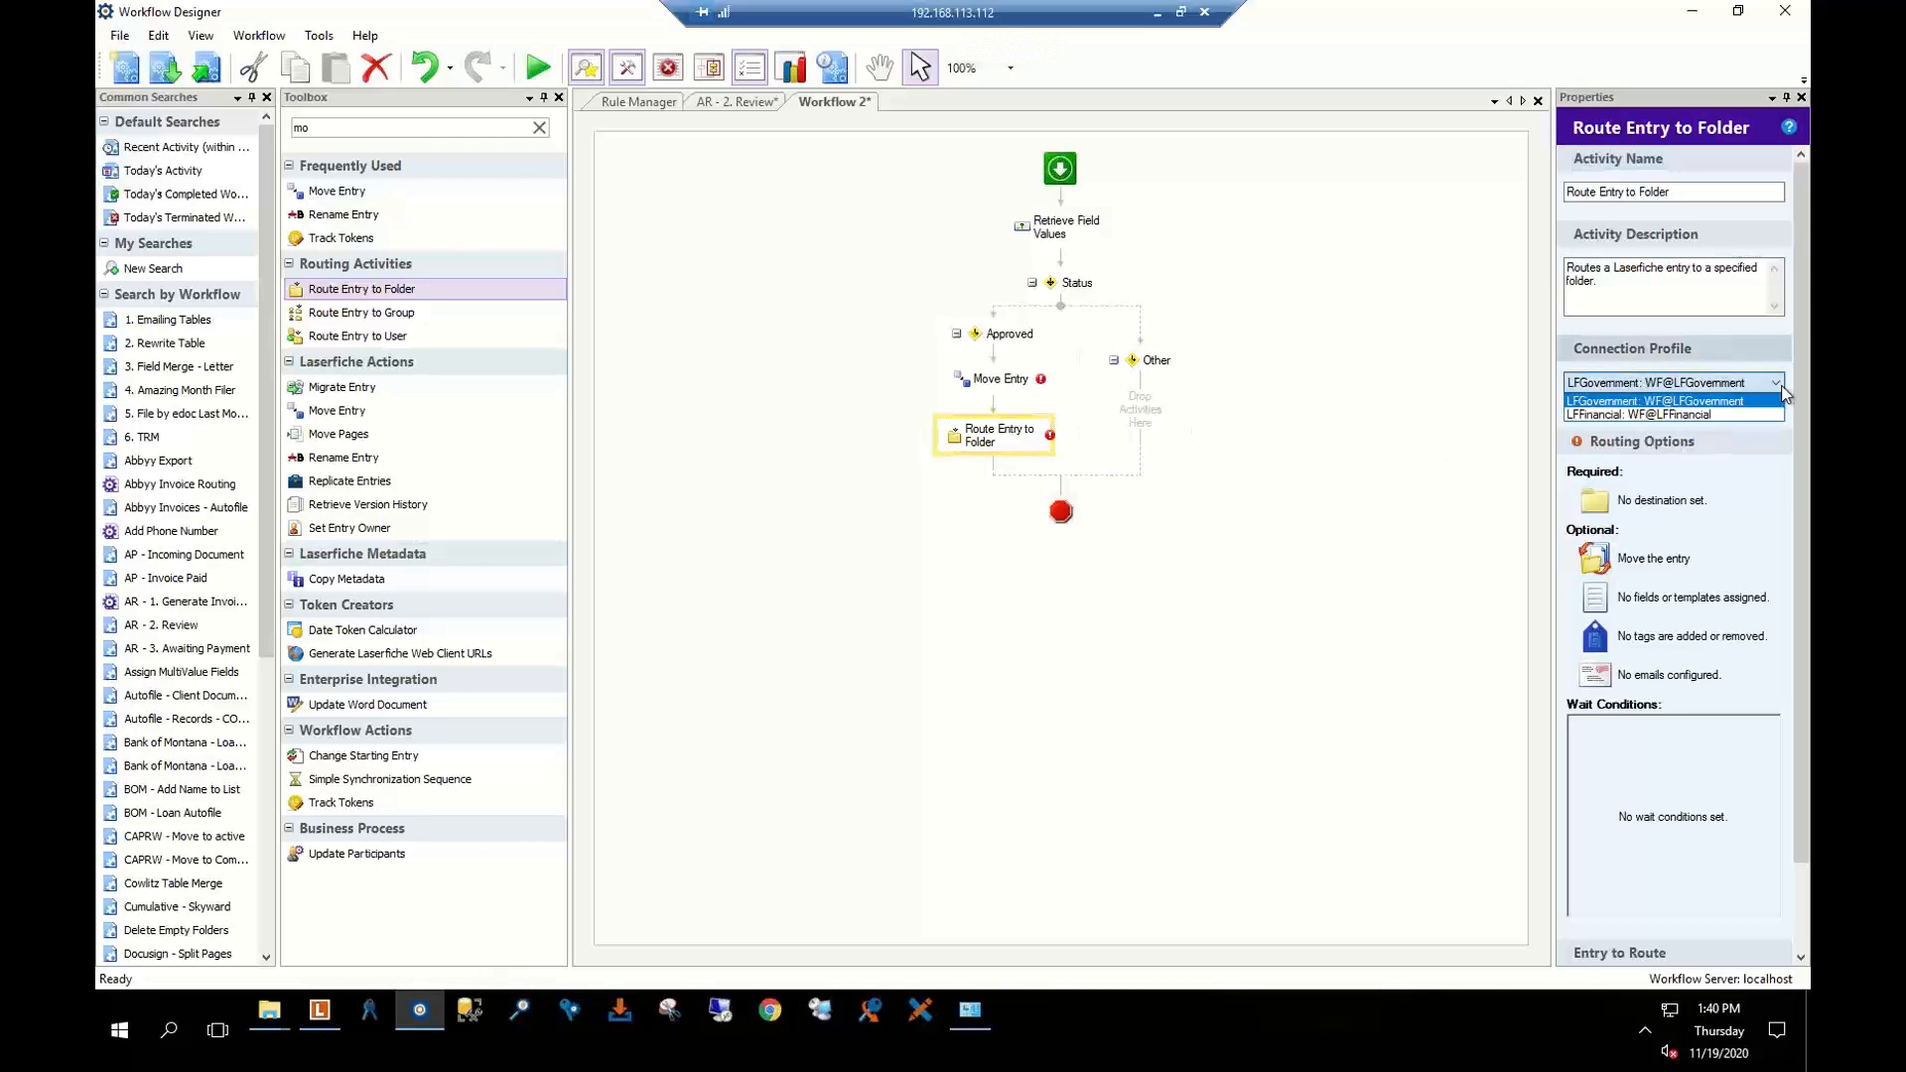
pyautogui.click(1717, 414)
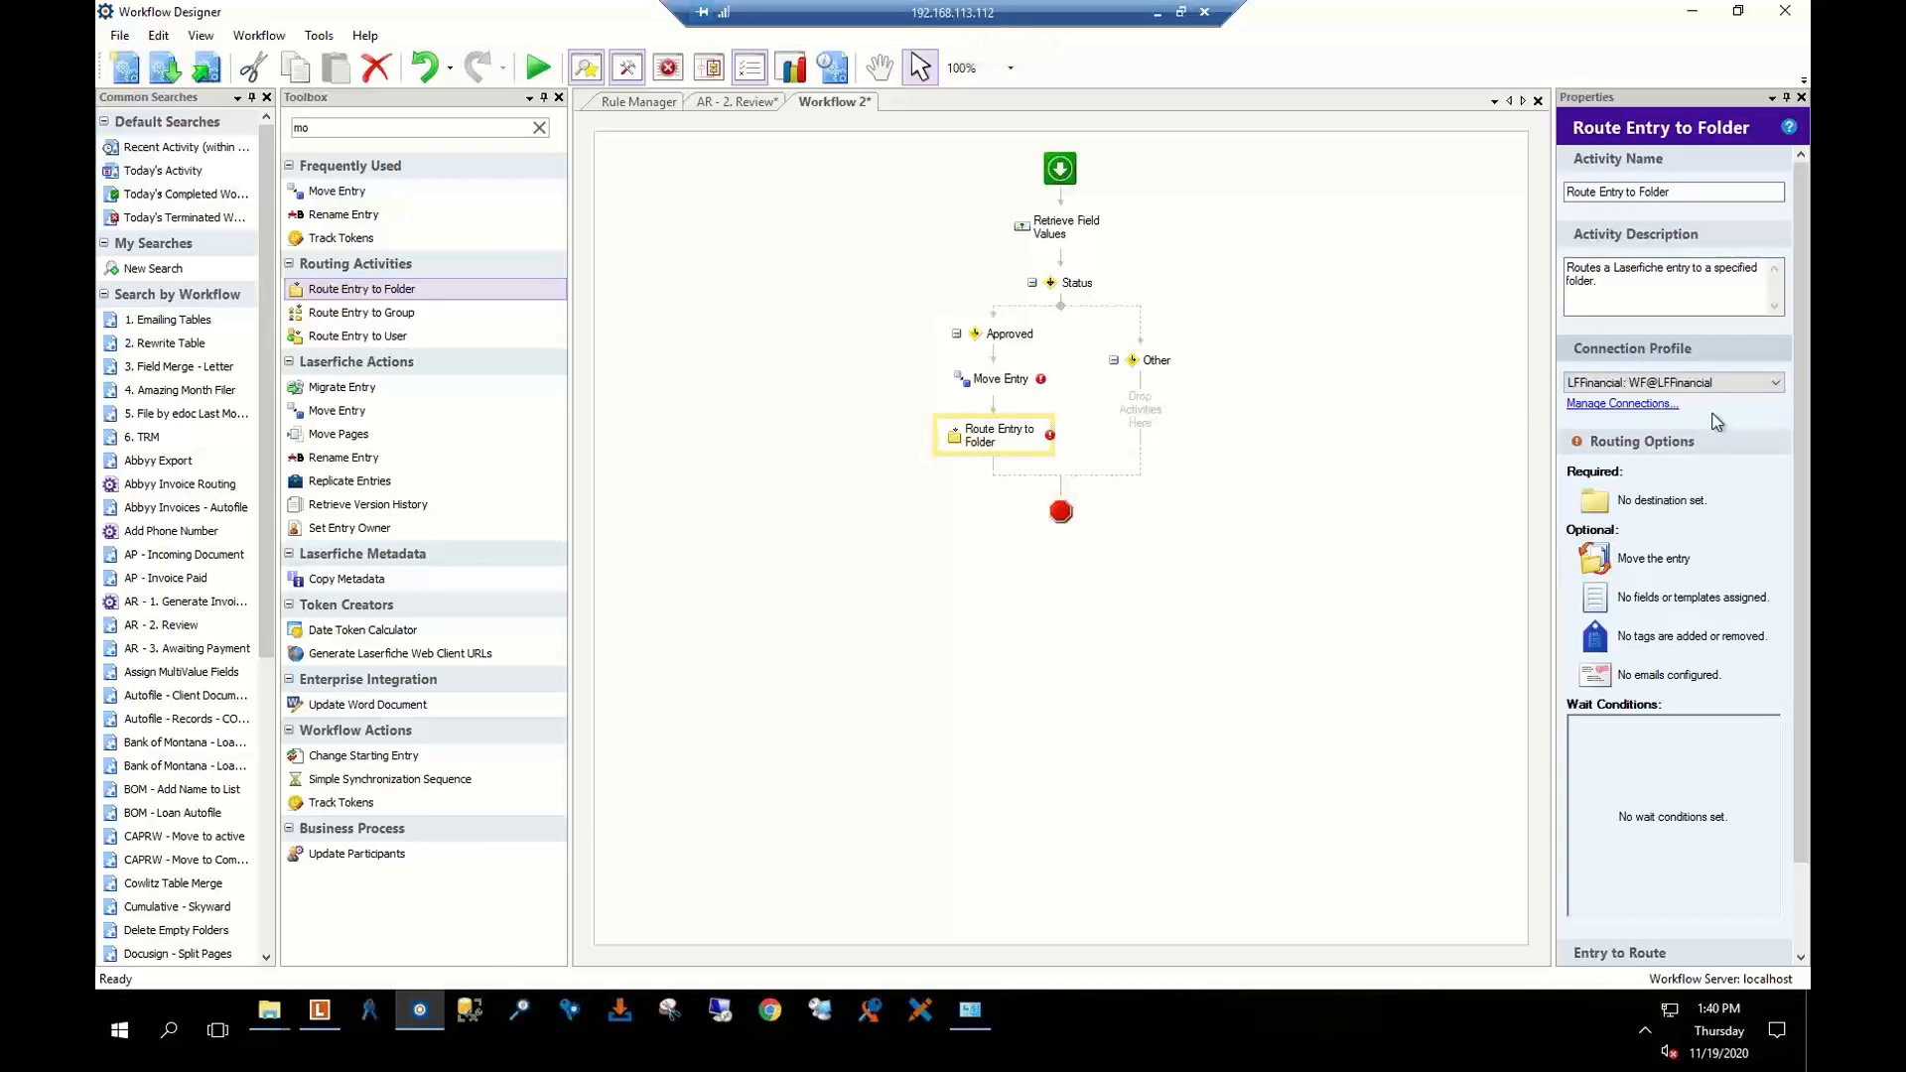
pyautogui.click(1684, 504)
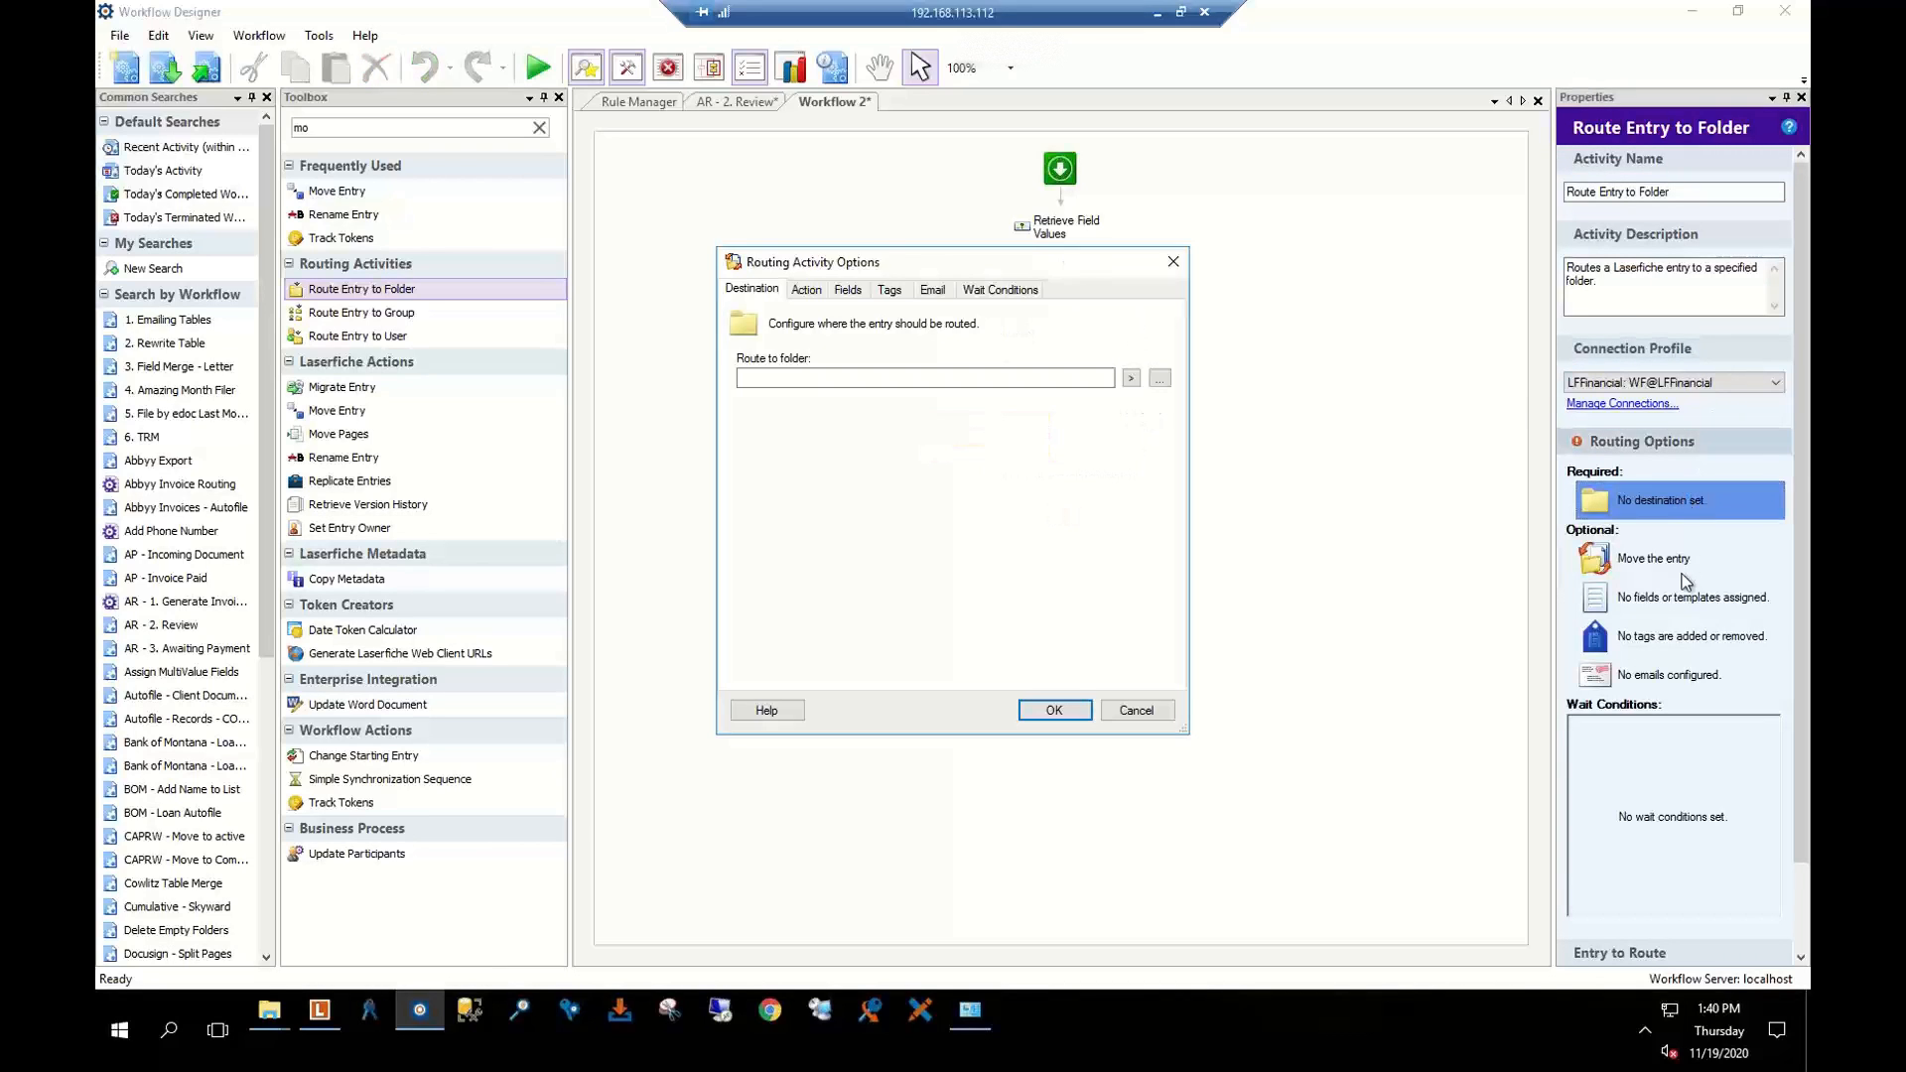
pyautogui.click(1137, 711)
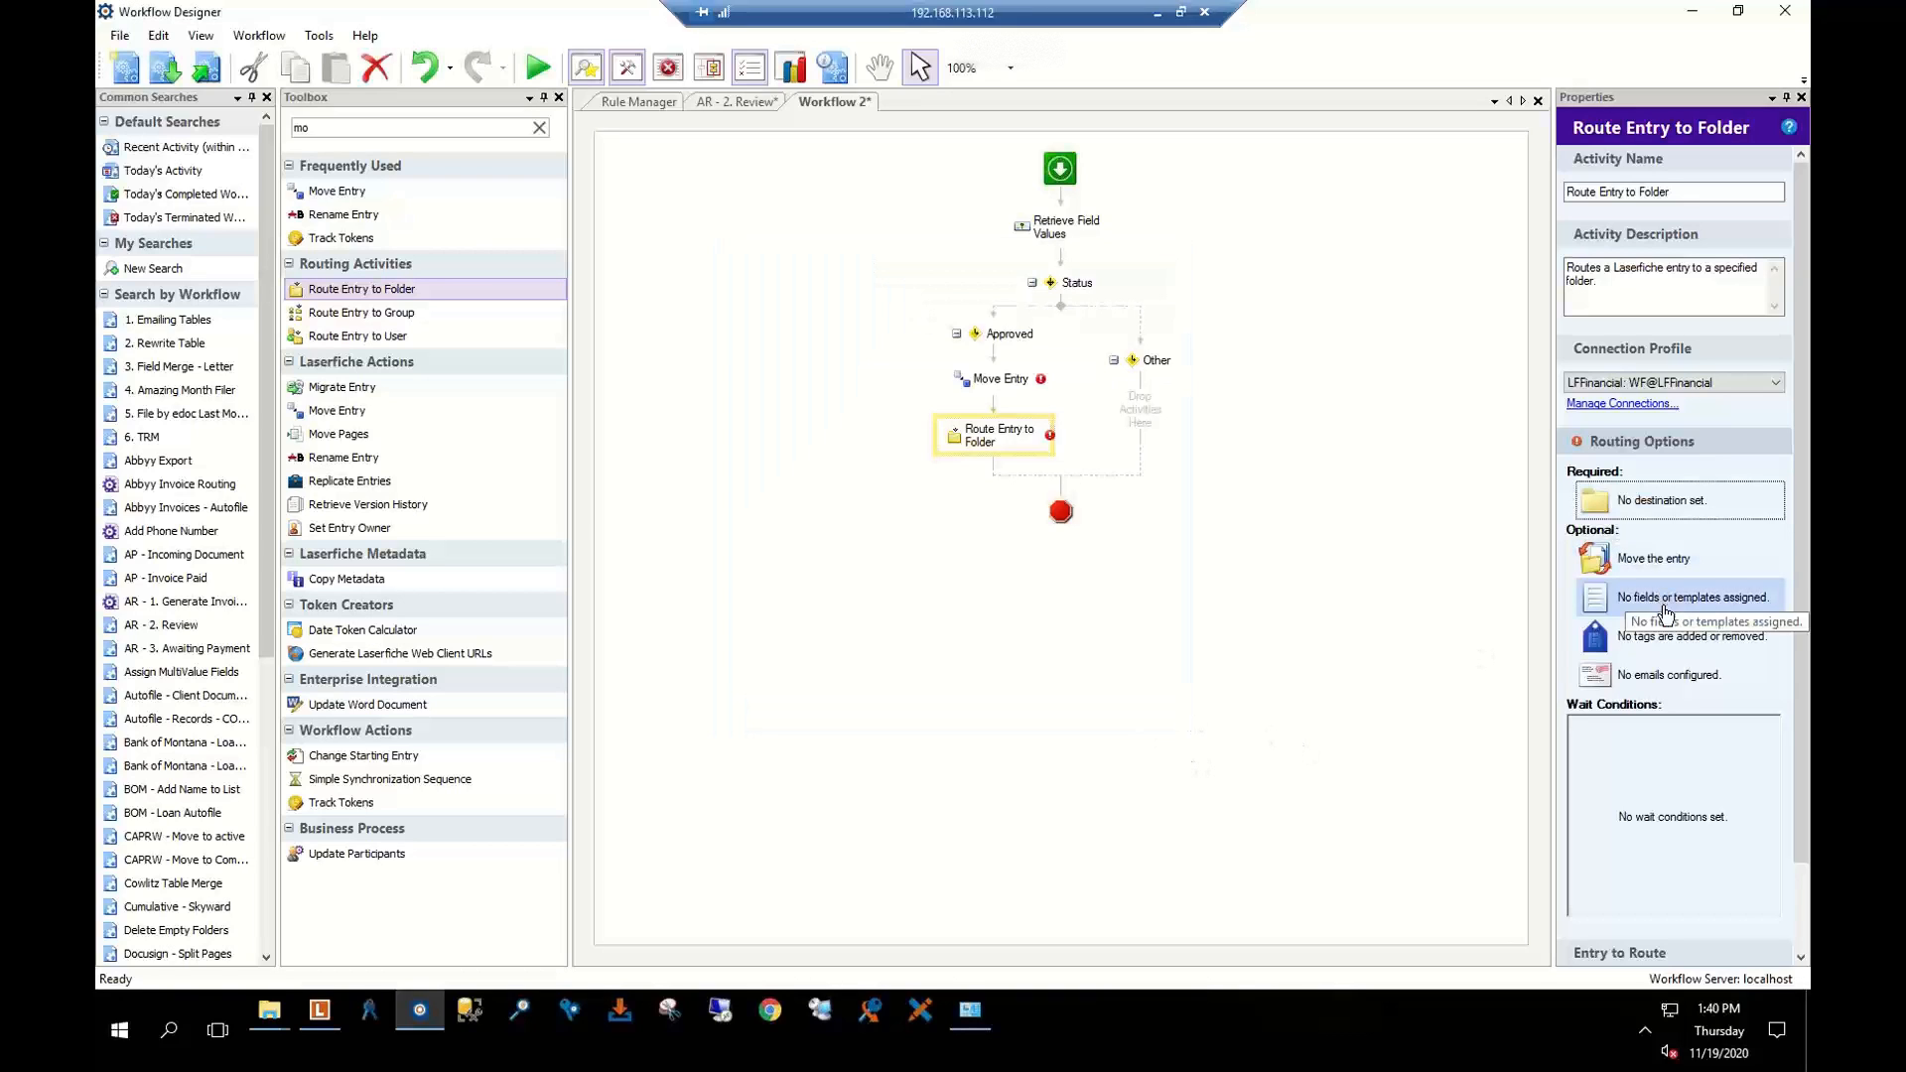
pyautogui.click(1677, 639)
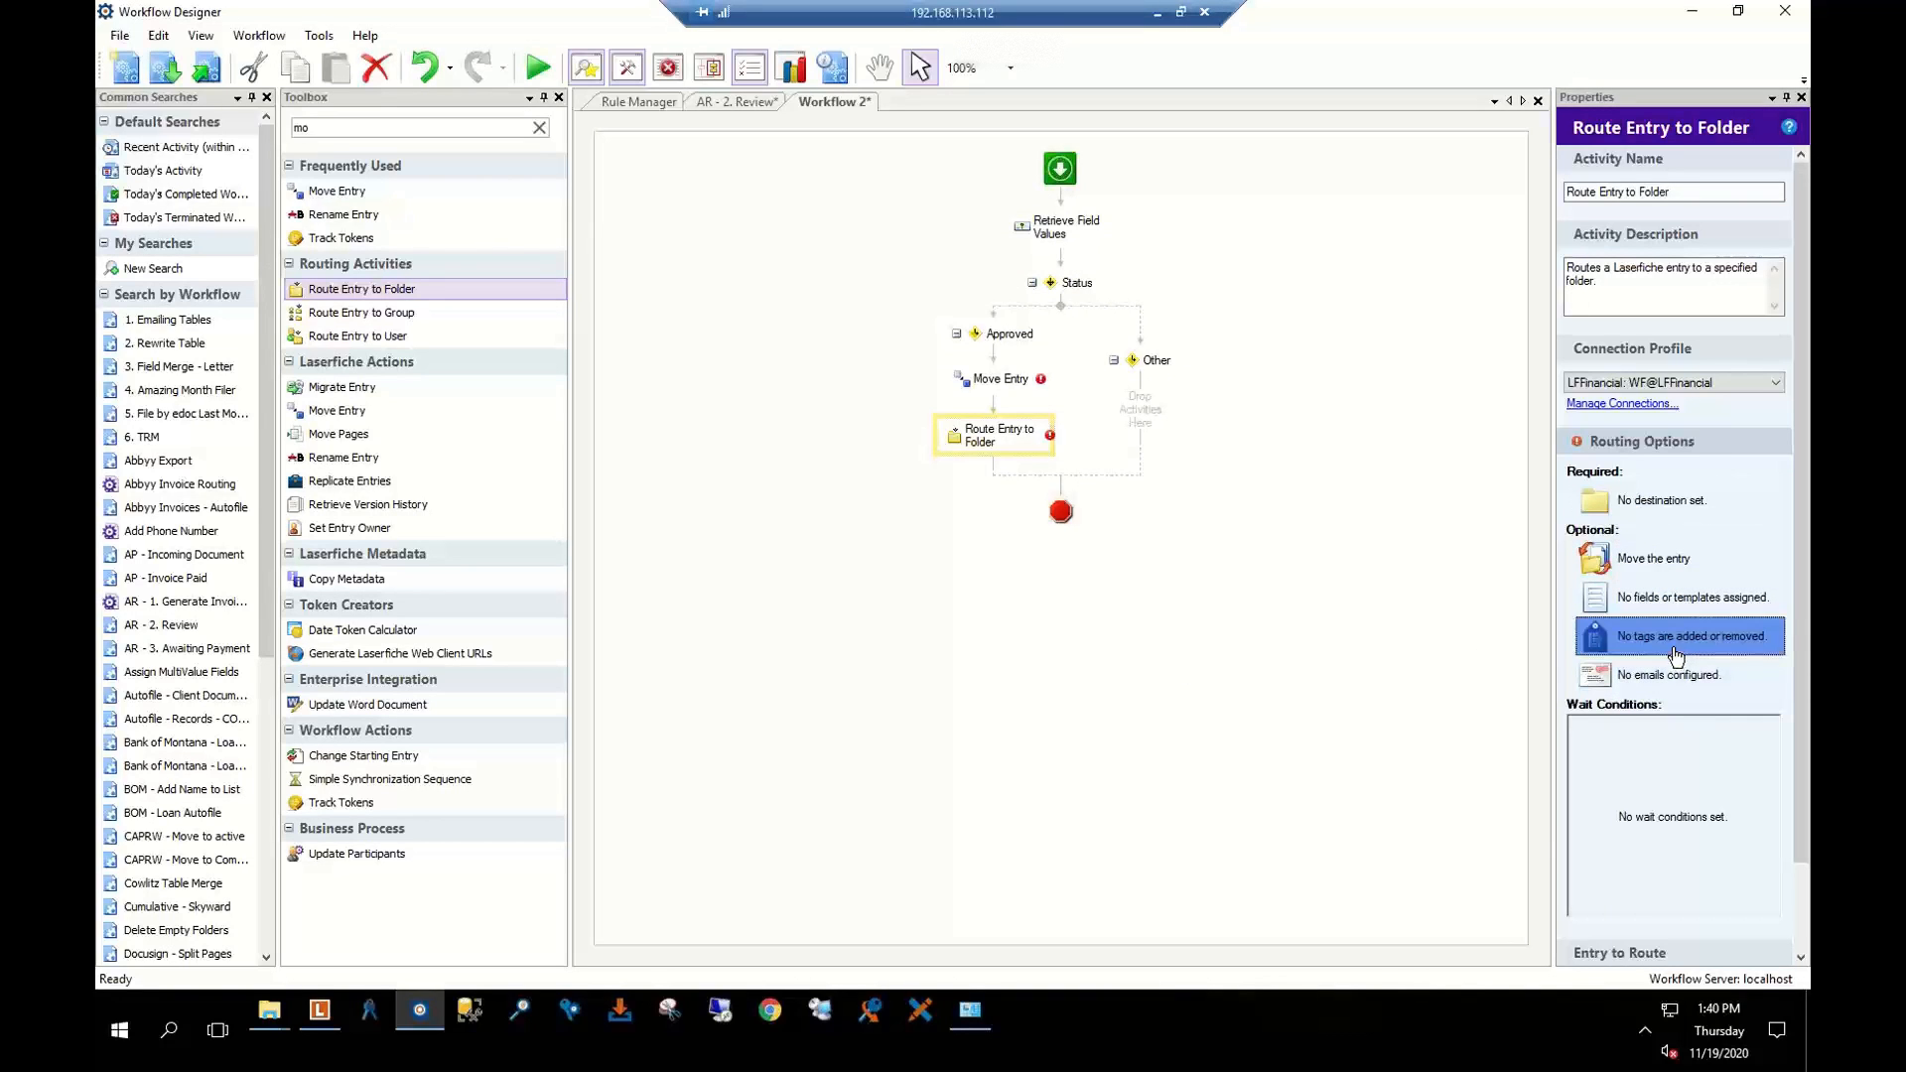
pyautogui.click(1133, 711)
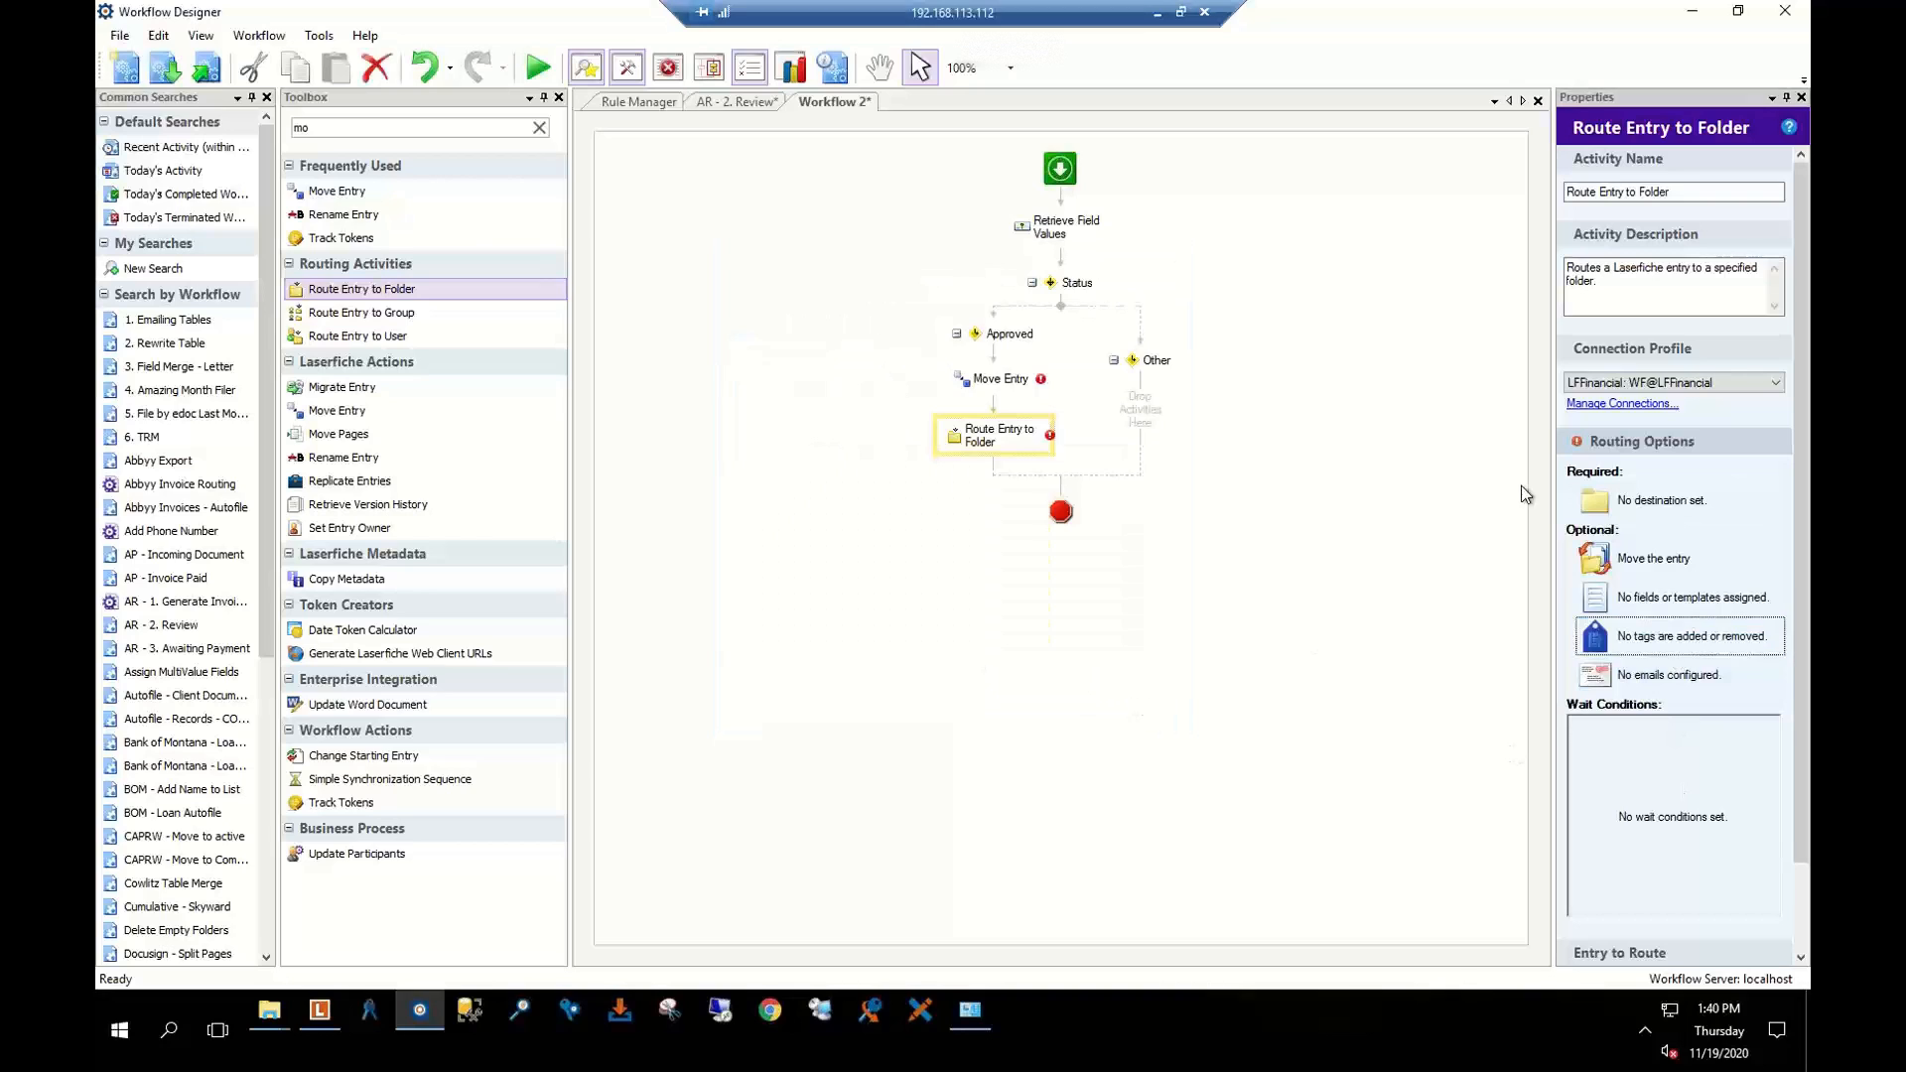
pyautogui.scroll(-1, 1665, 596)
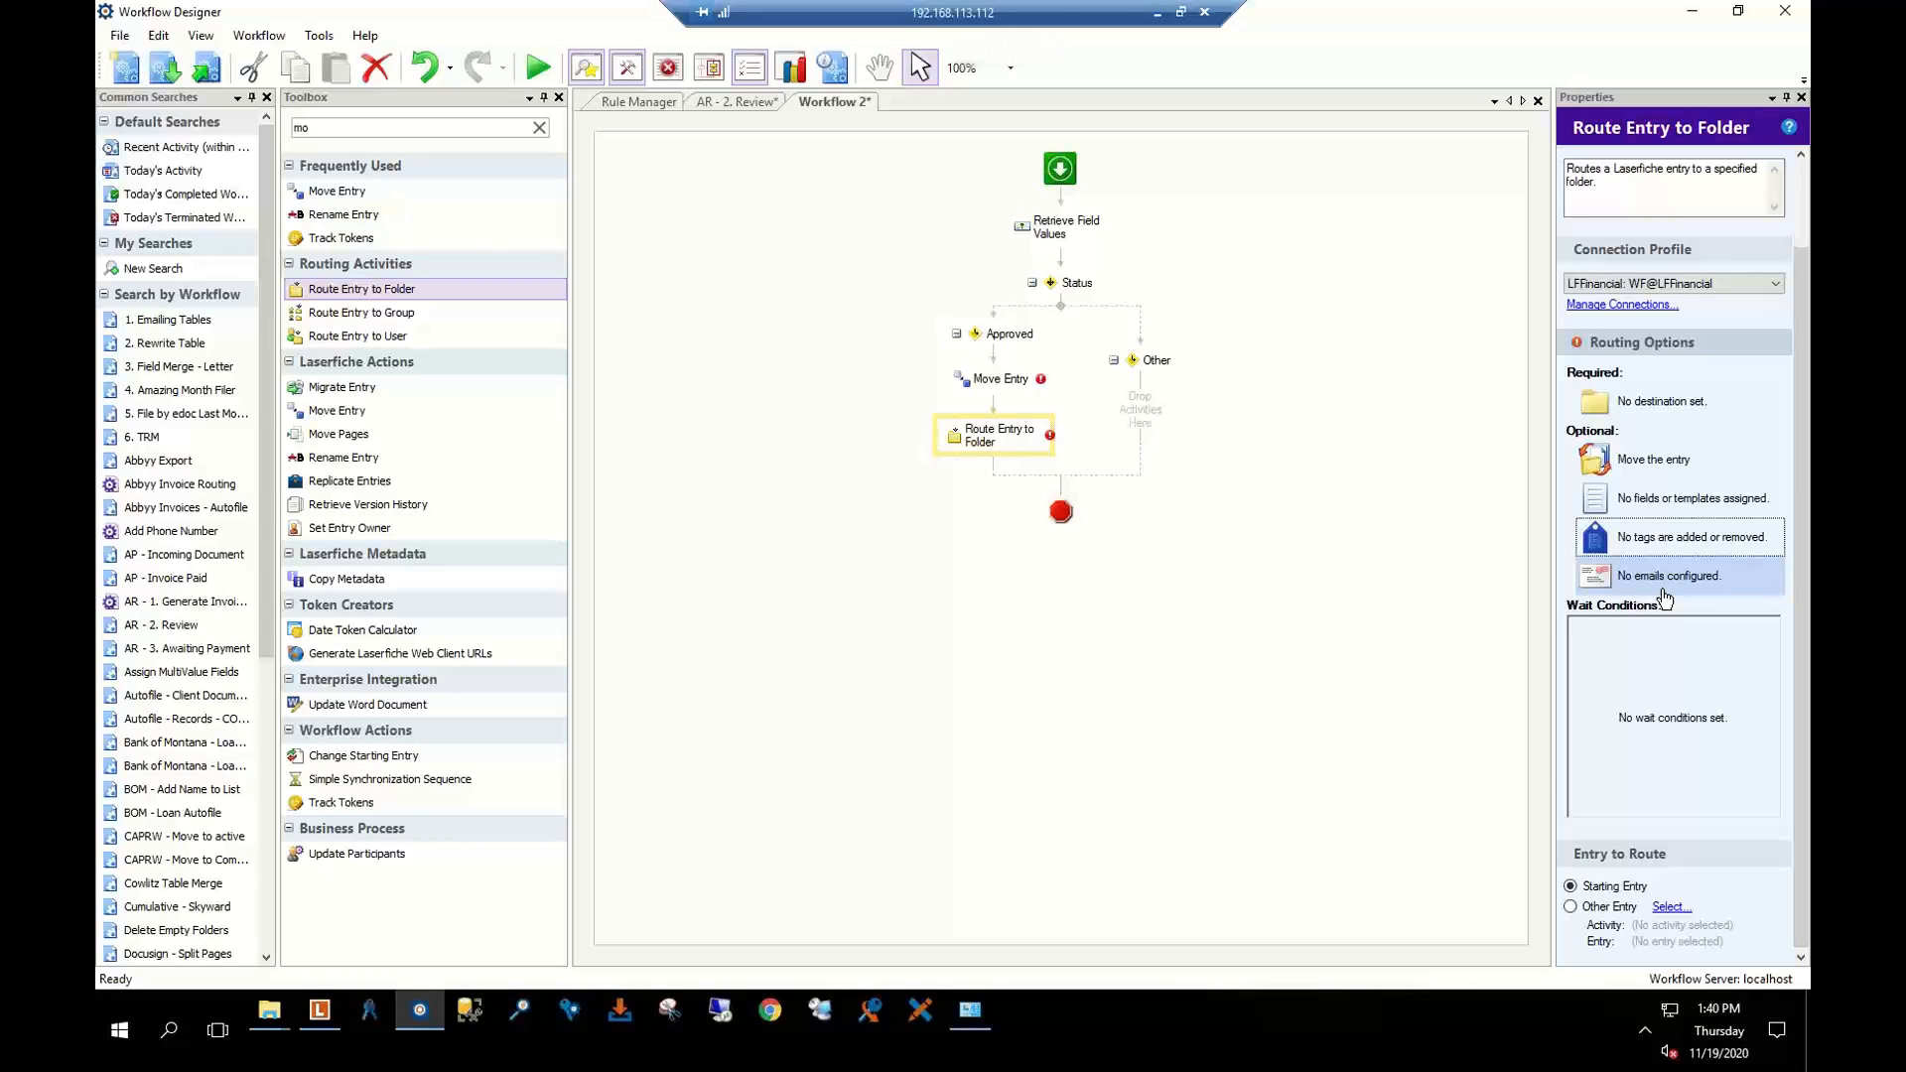
pyautogui.click(851, 515)
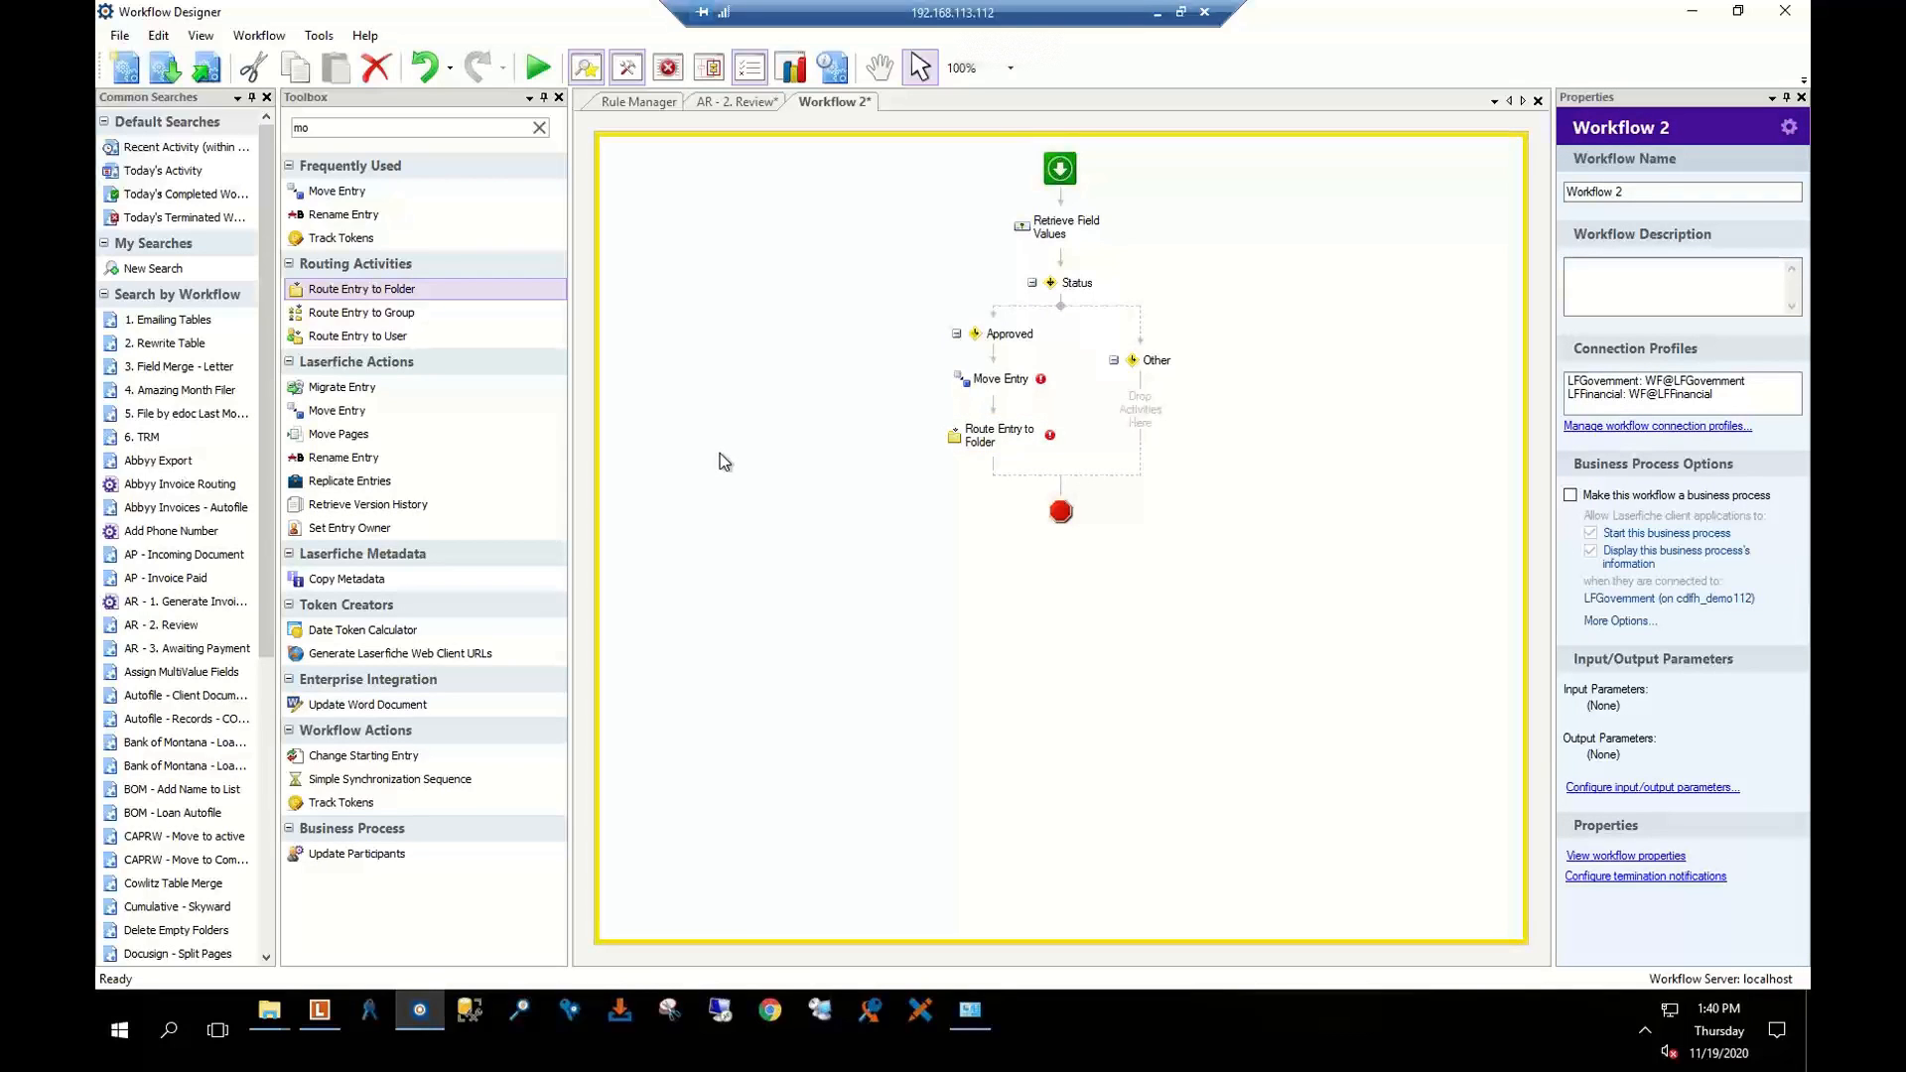
pyautogui.click(1003, 446)
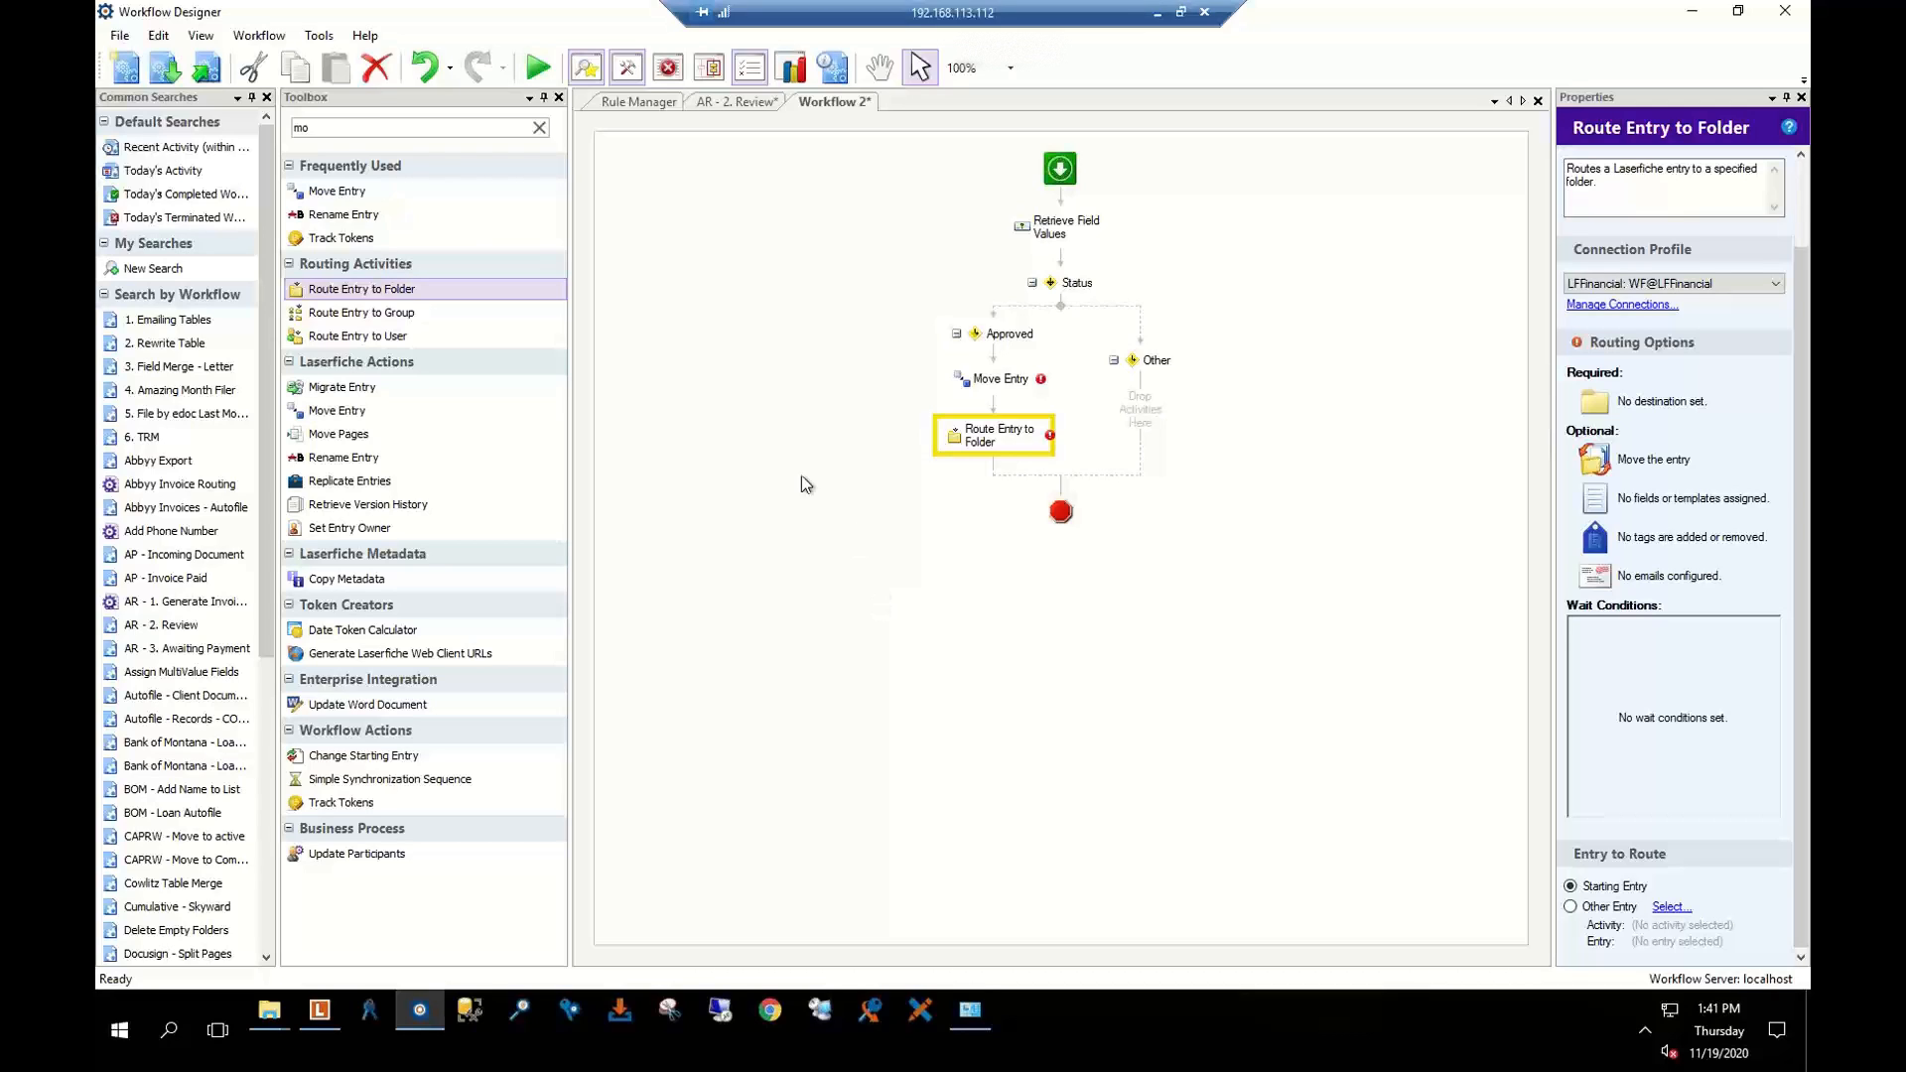
# Delete Route Entry to Folder and switch Move Entry to the LFFinancial: WF@LFFinancial connection profile
pyautogui.press('Delete')
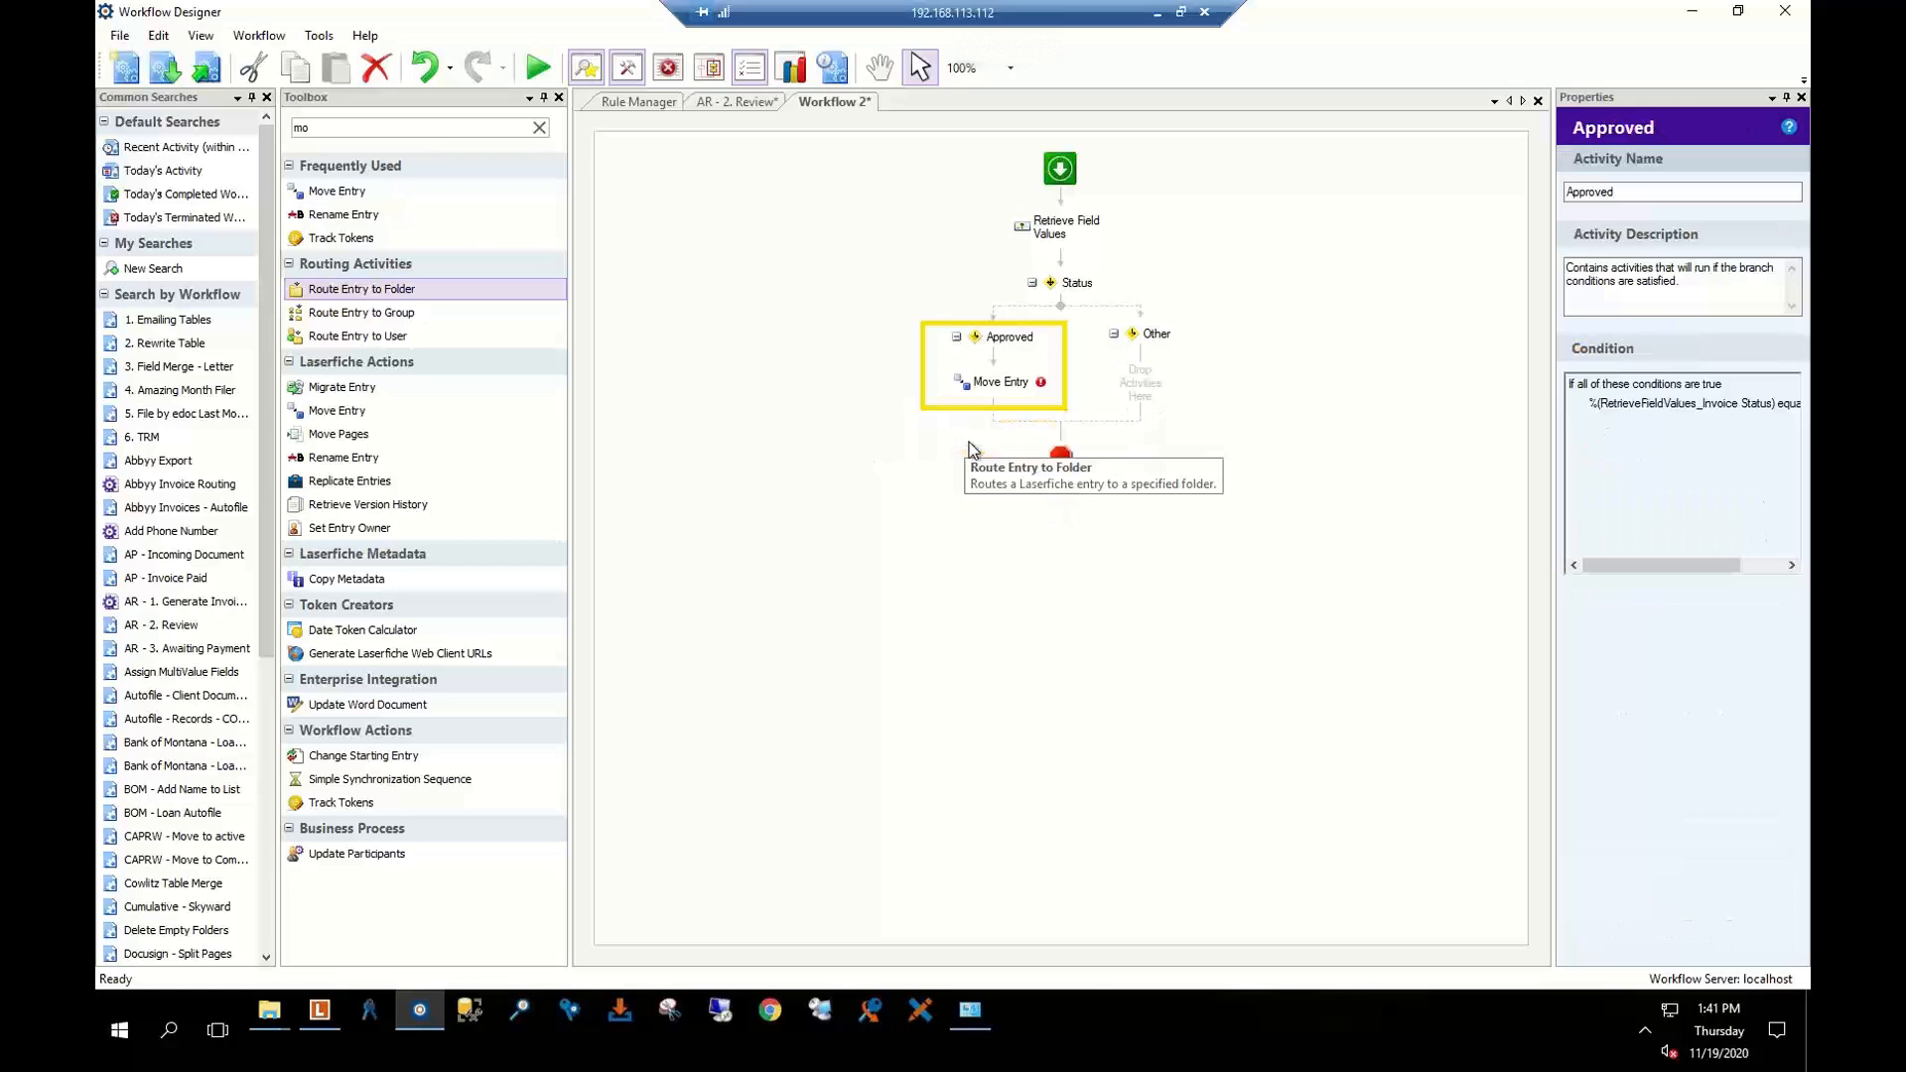
pyautogui.click(978, 391)
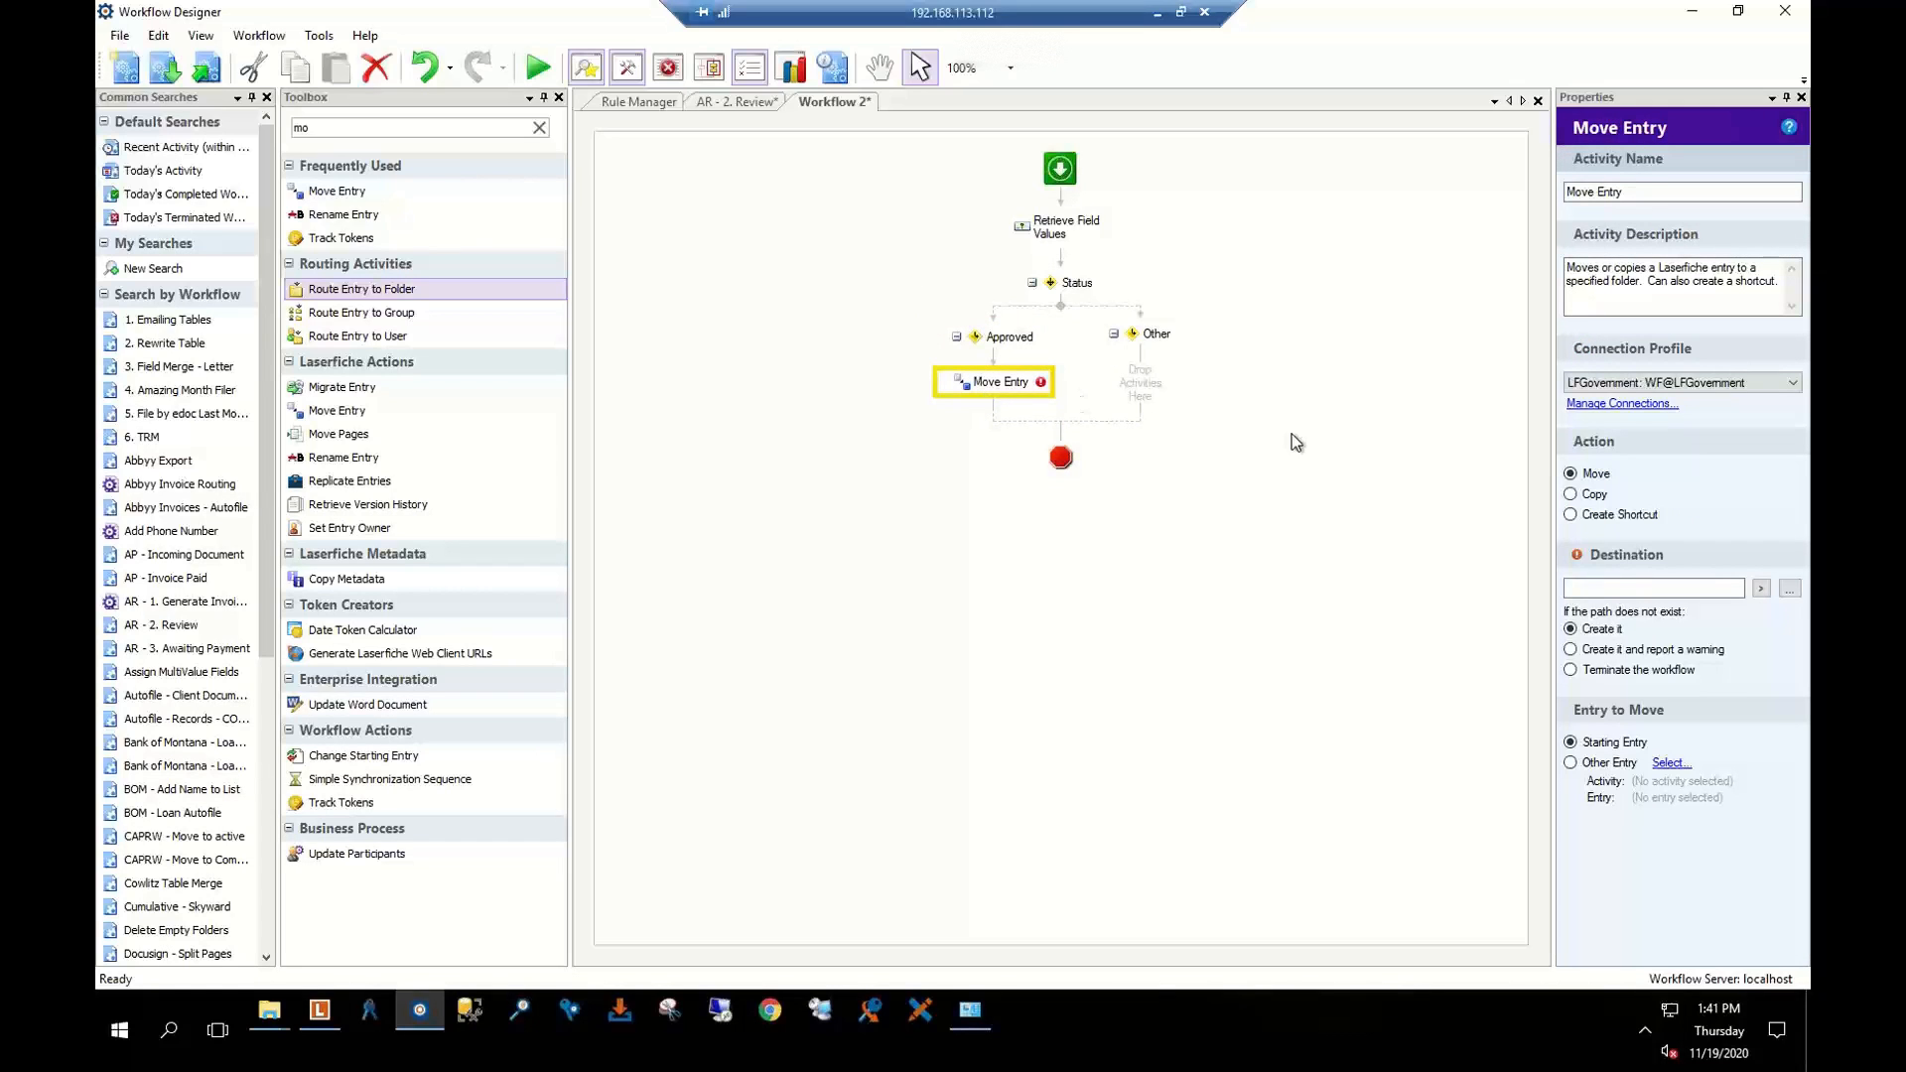
pyautogui.click(1749, 383)
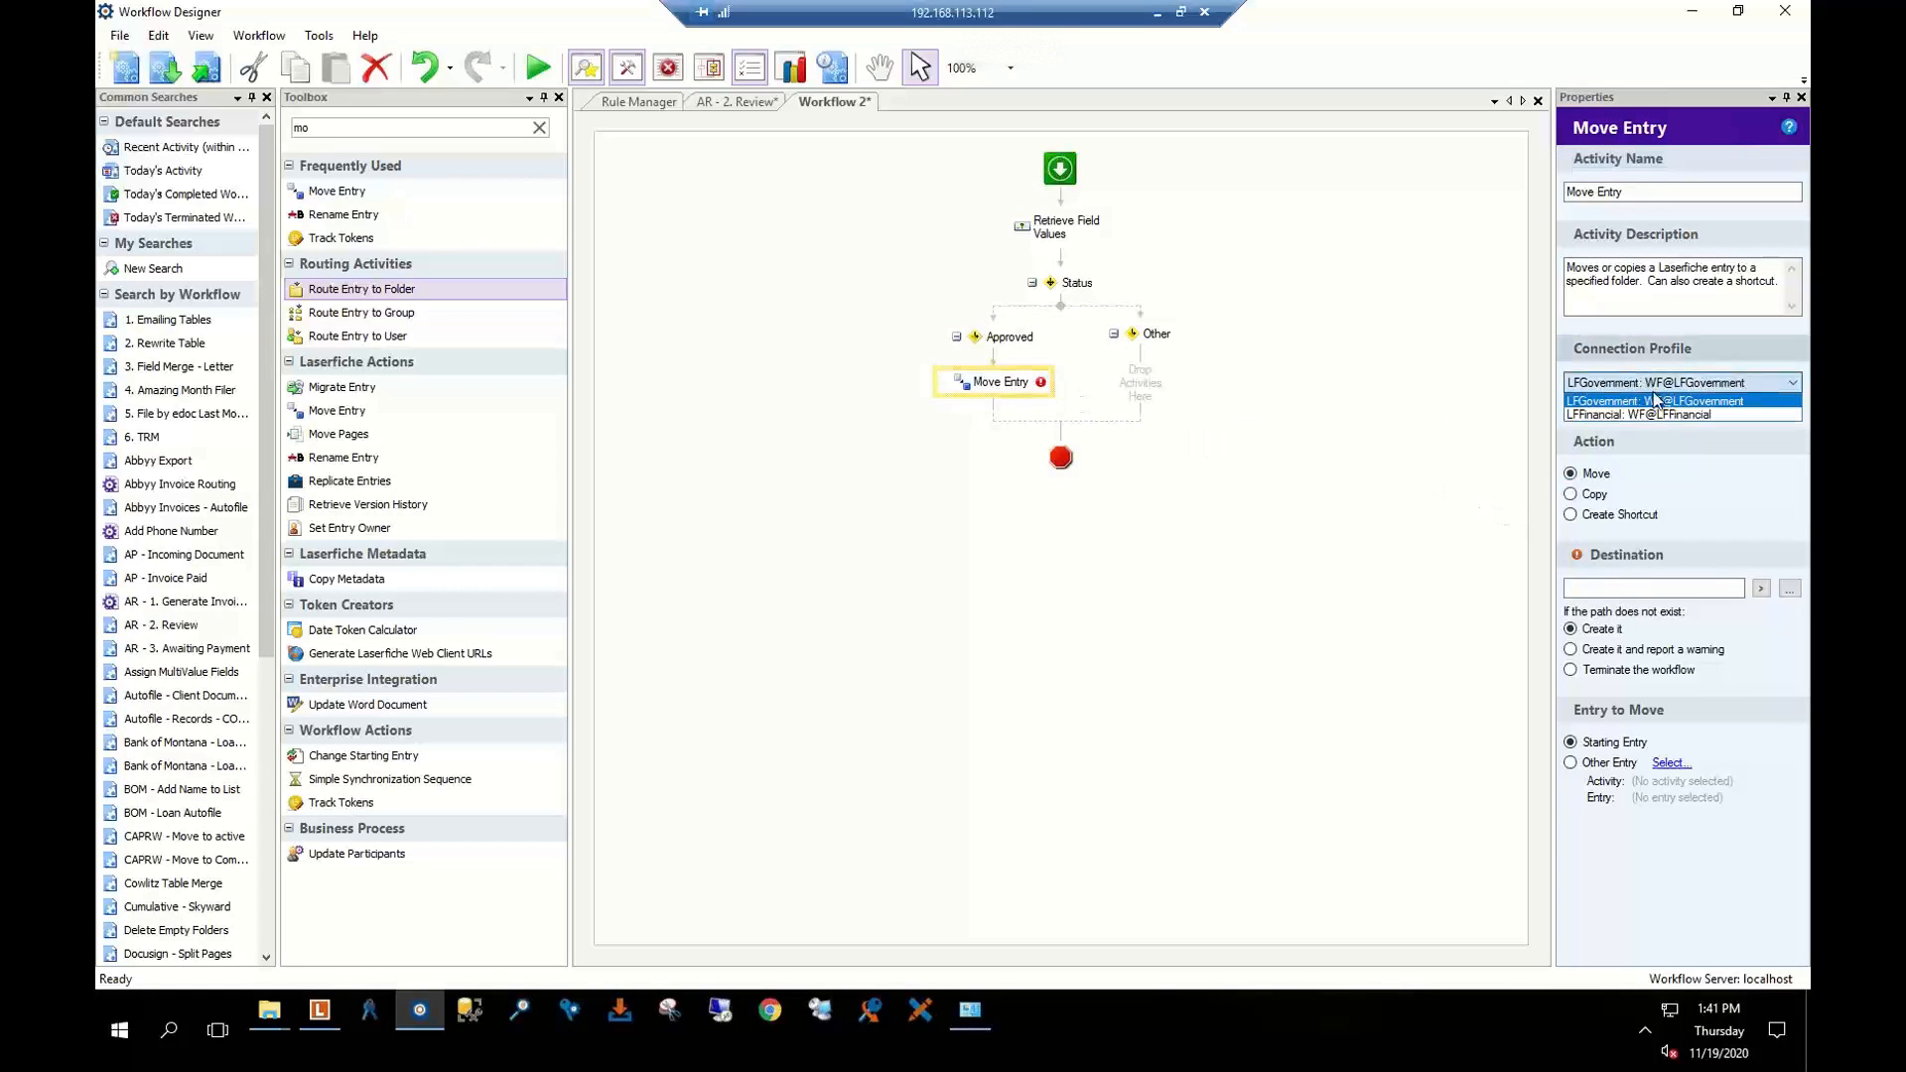
pyautogui.click(1609, 416)
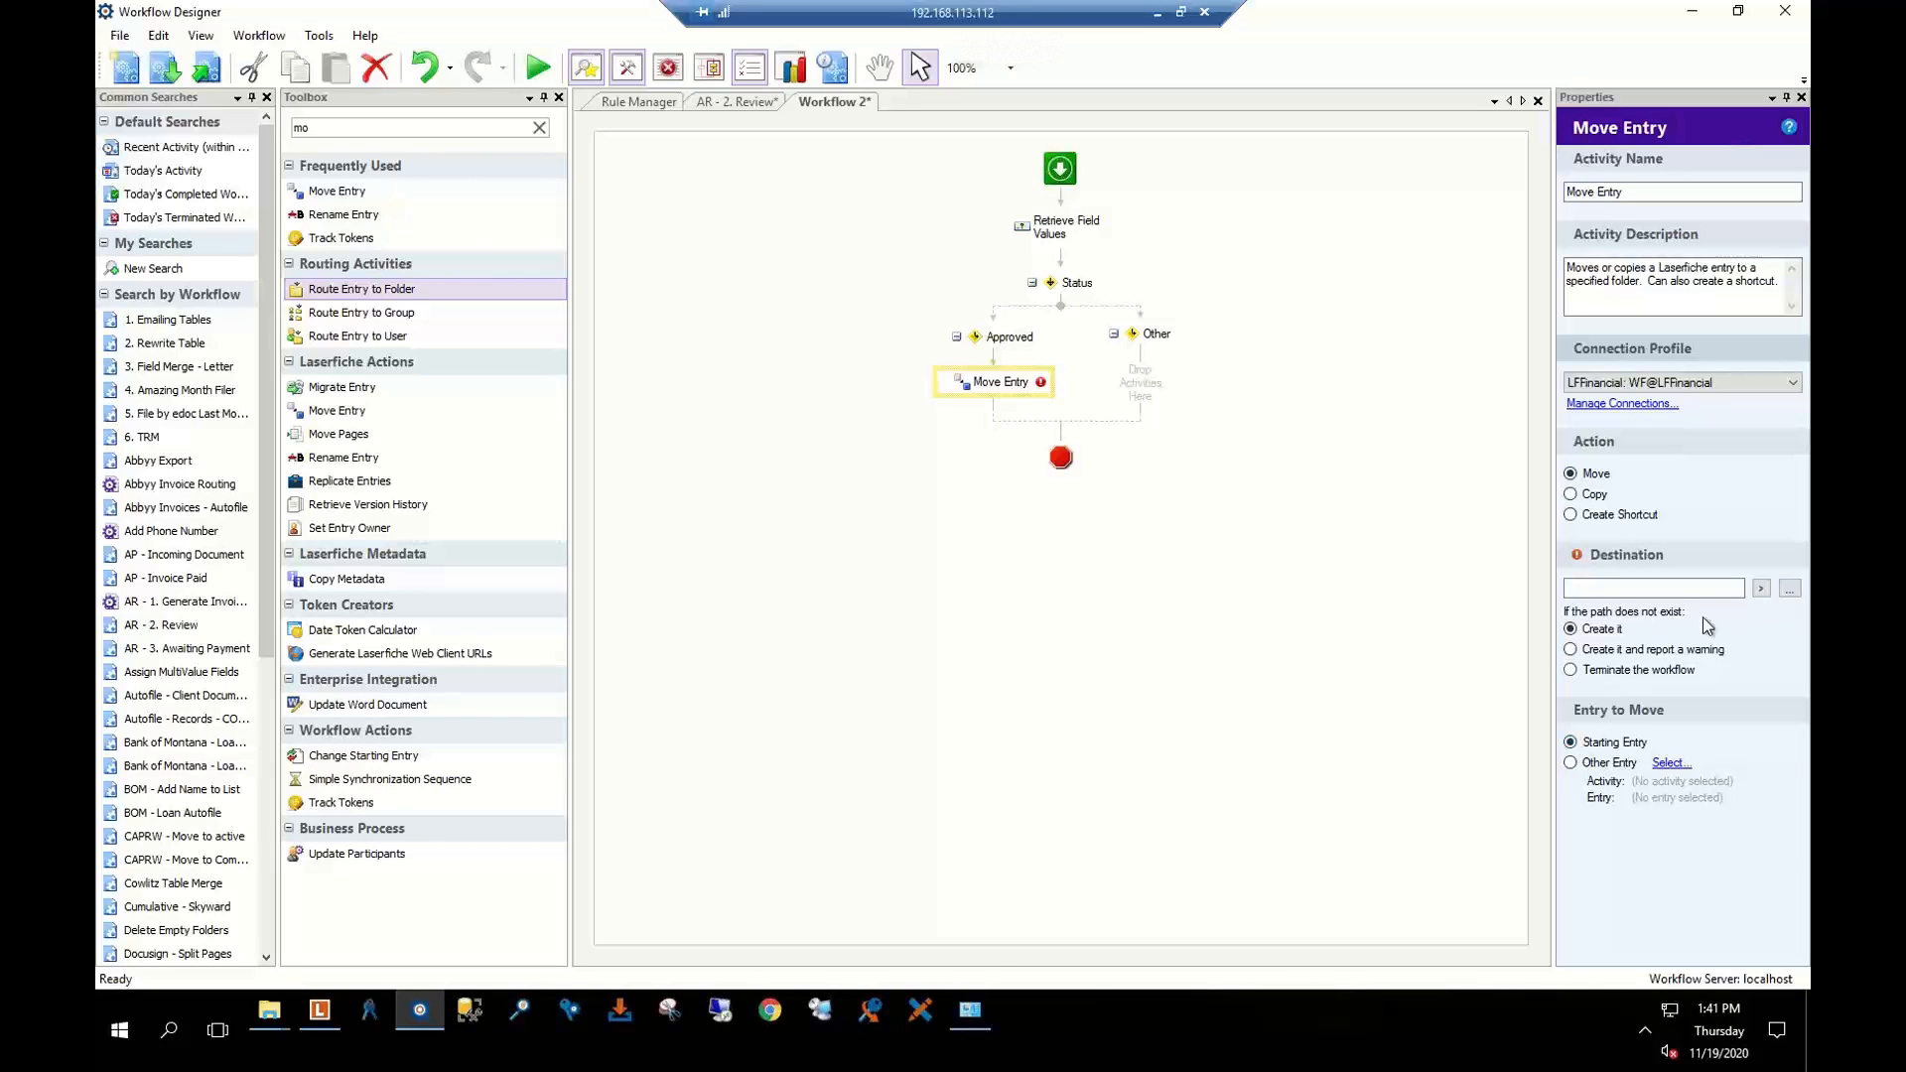
# Set Move Entry's destination to the \Clients folder and start extending the path with tokens
pyautogui.click(1790, 589)
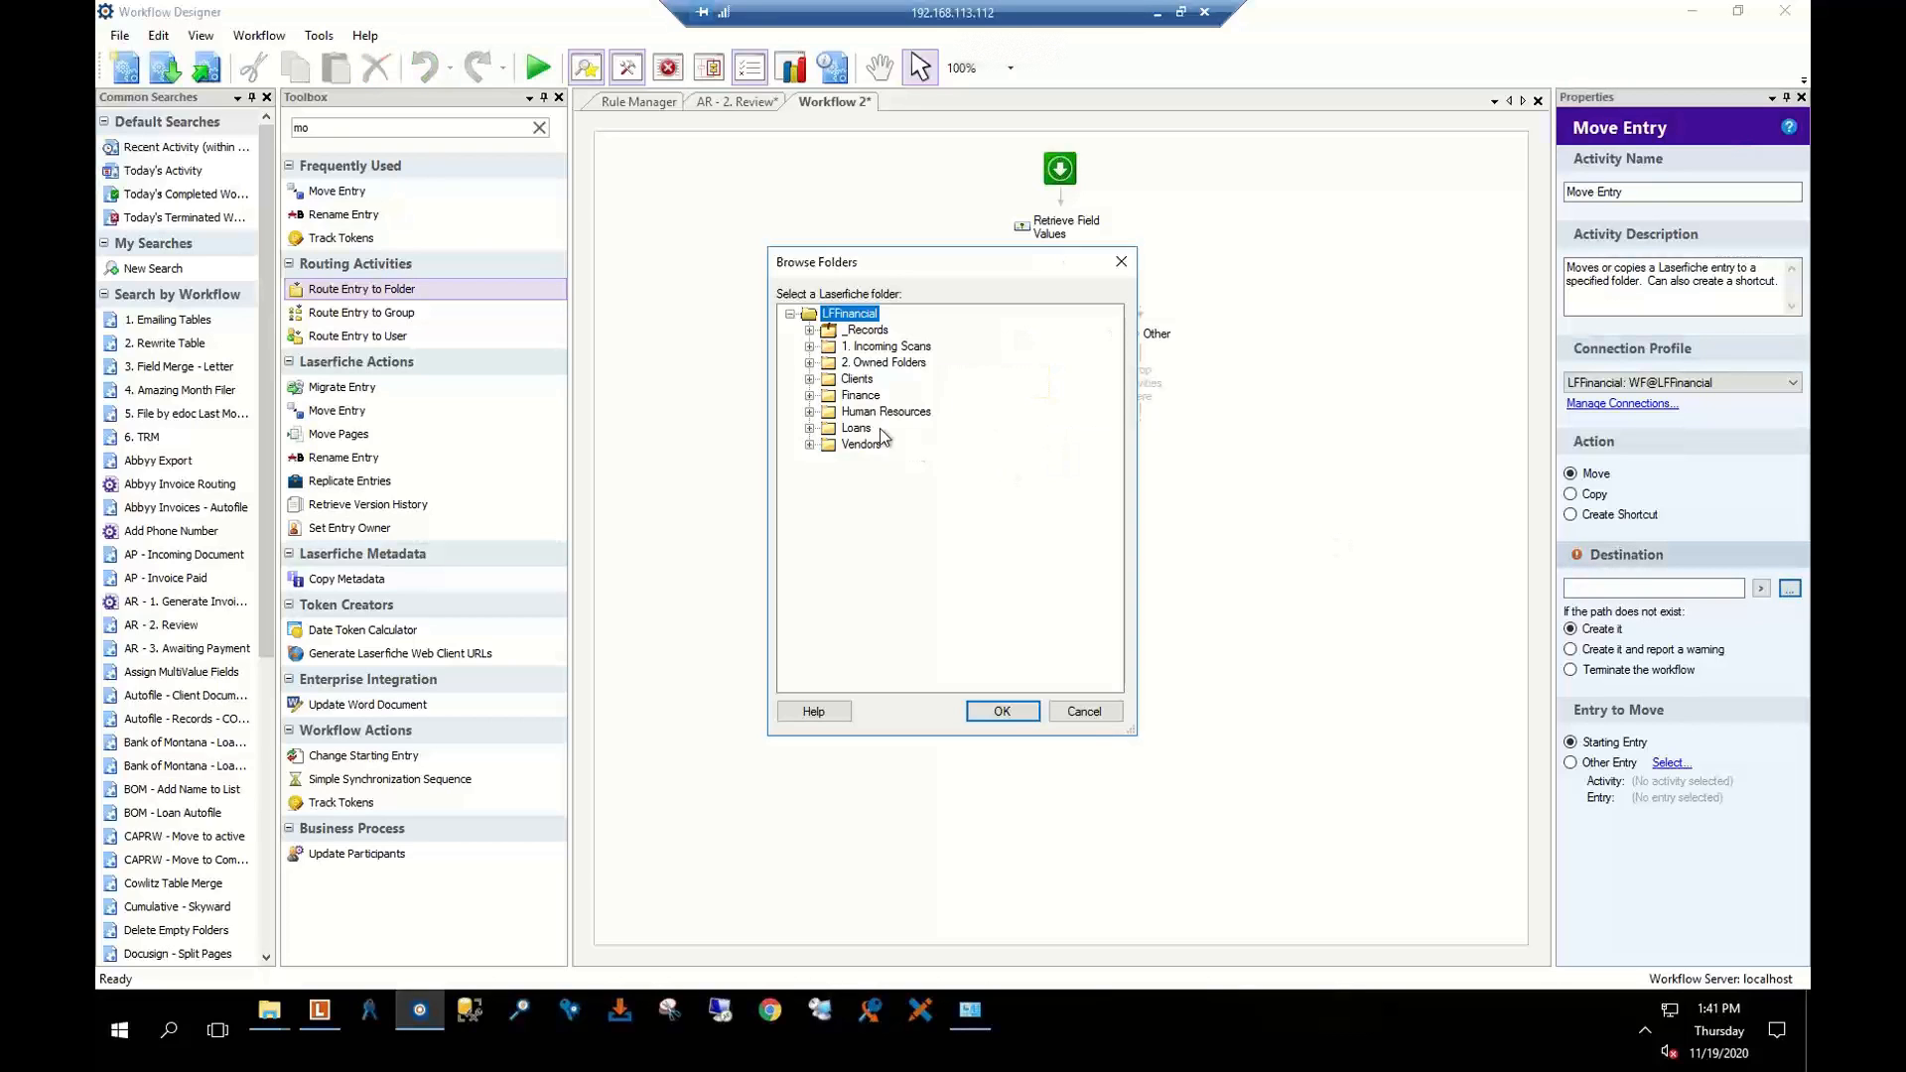
pyautogui.click(809, 380)
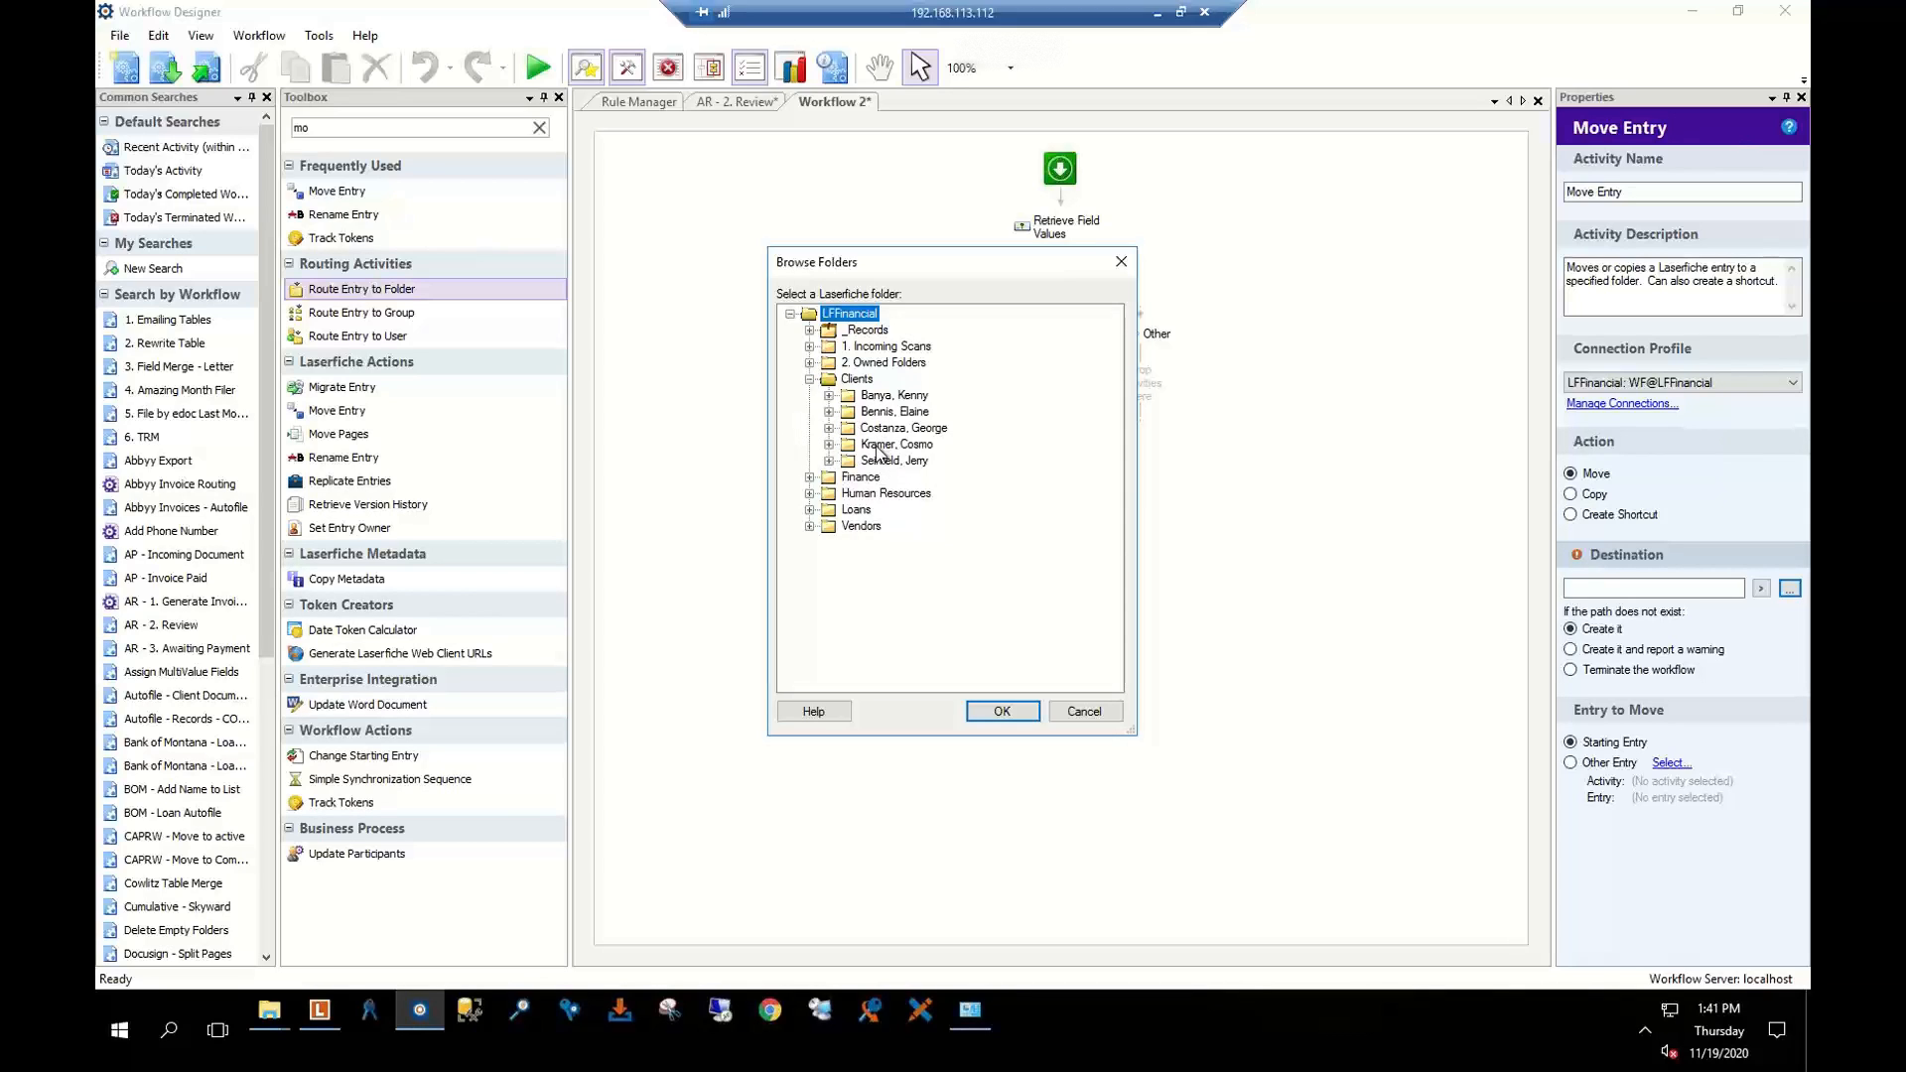
pyautogui.click(859, 380)
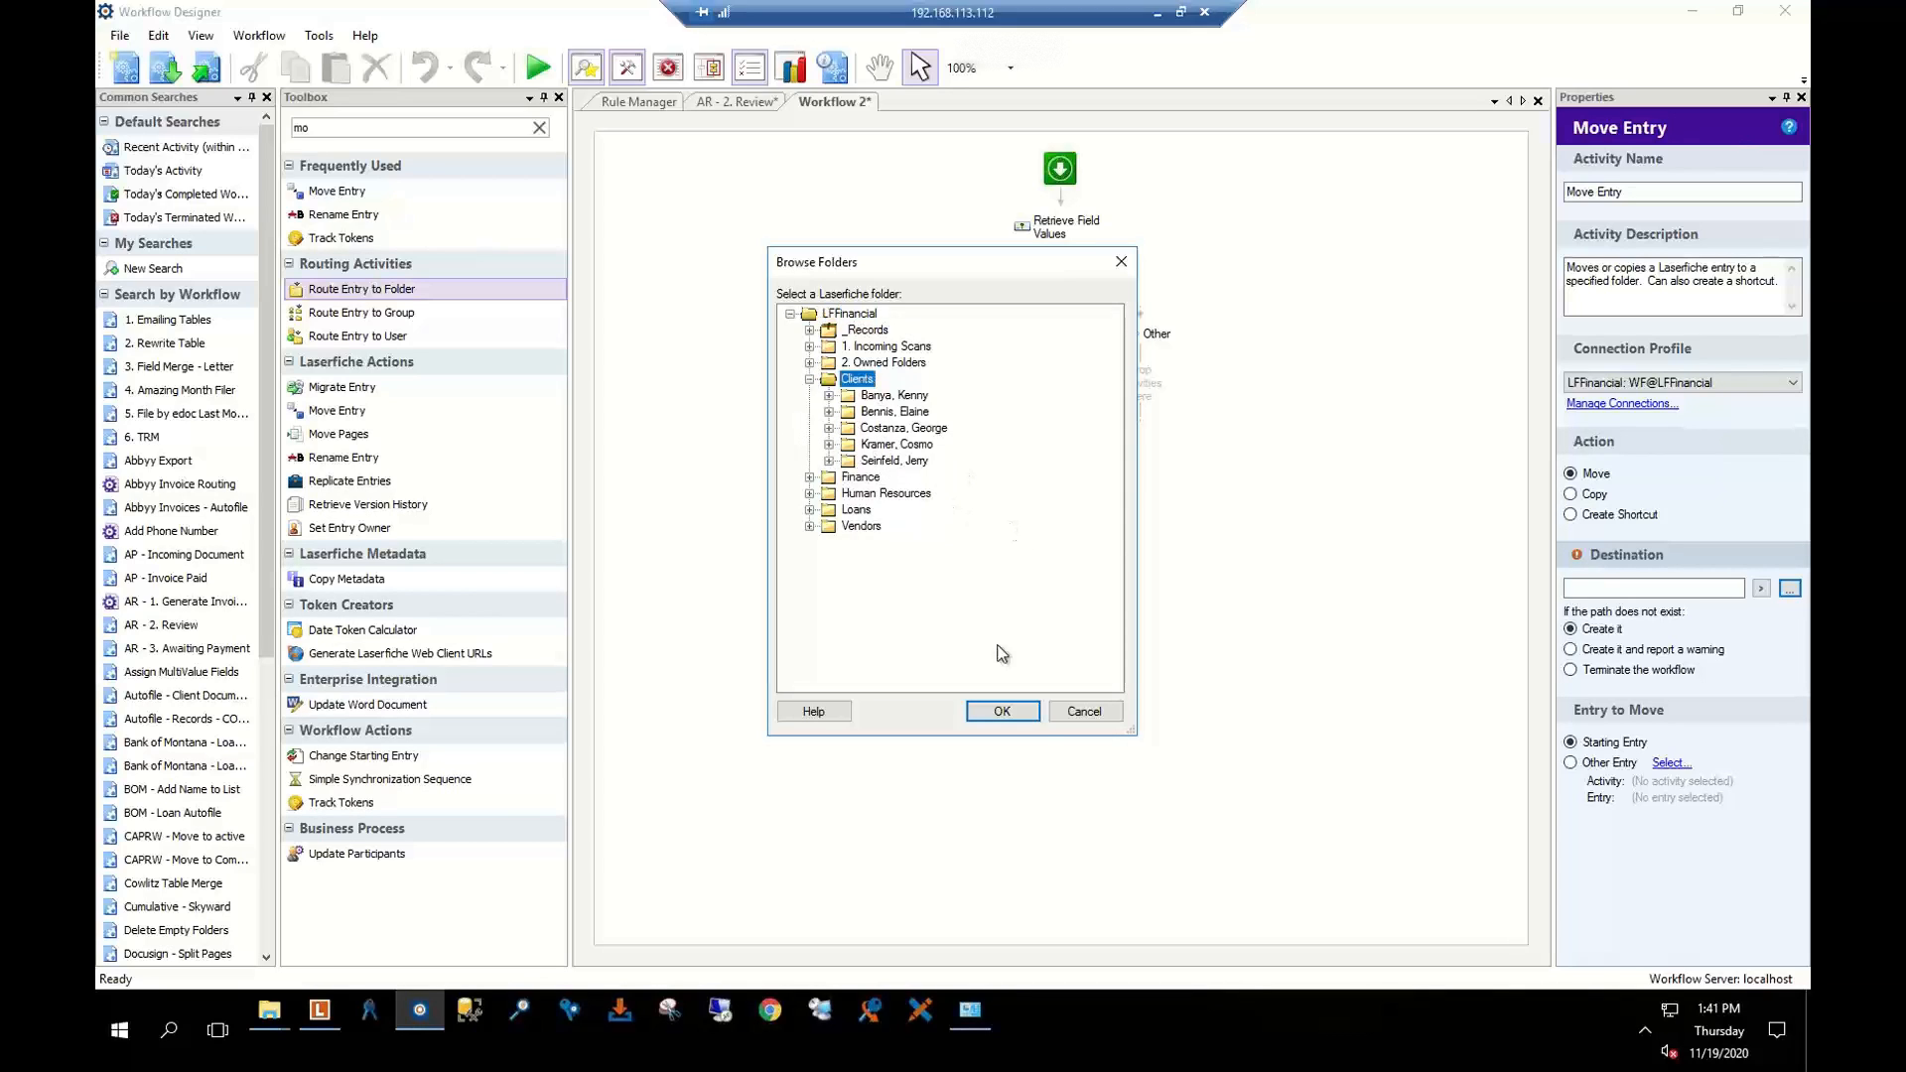
pyautogui.click(1000, 711)
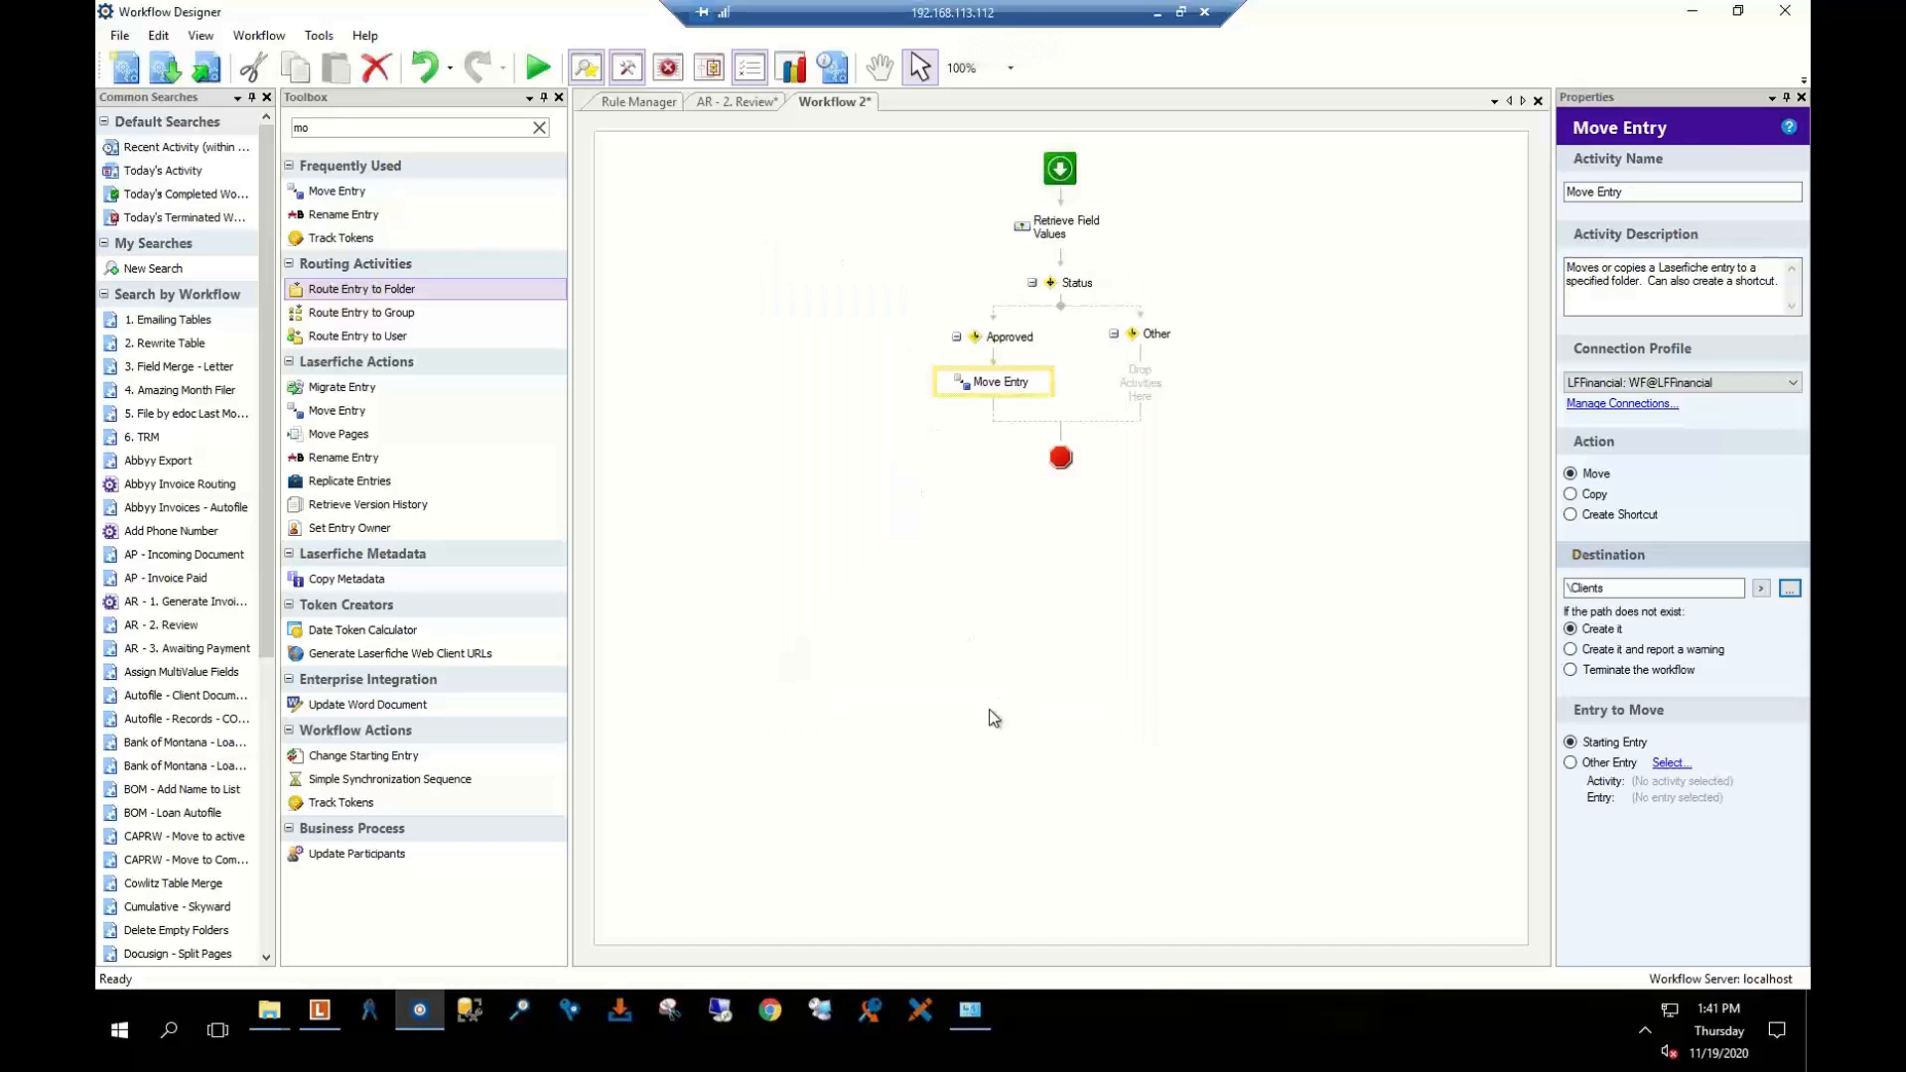
pyautogui.click(1762, 590)
pyautogui.click(1729, 608)
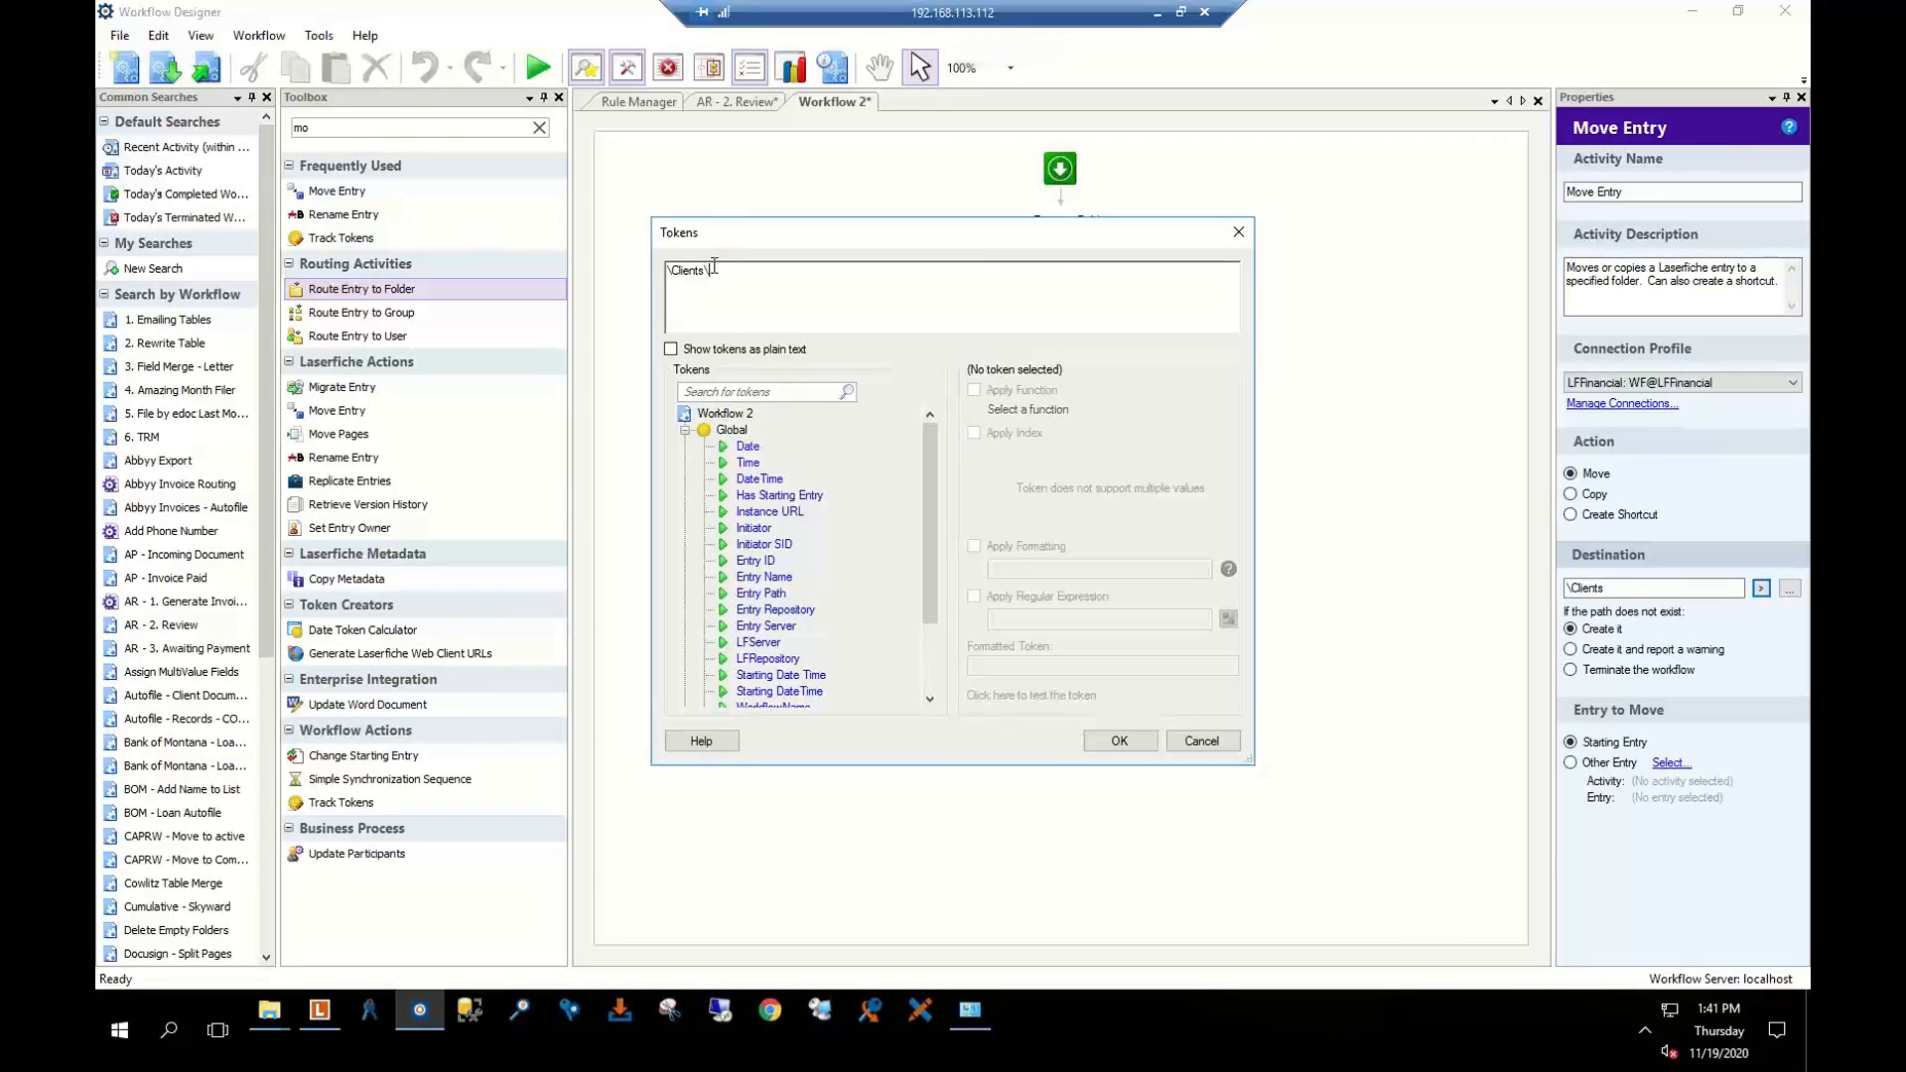
# Look through the Global and Retrieve Field Values token lists in the token editor
pyautogui.click(685, 429)
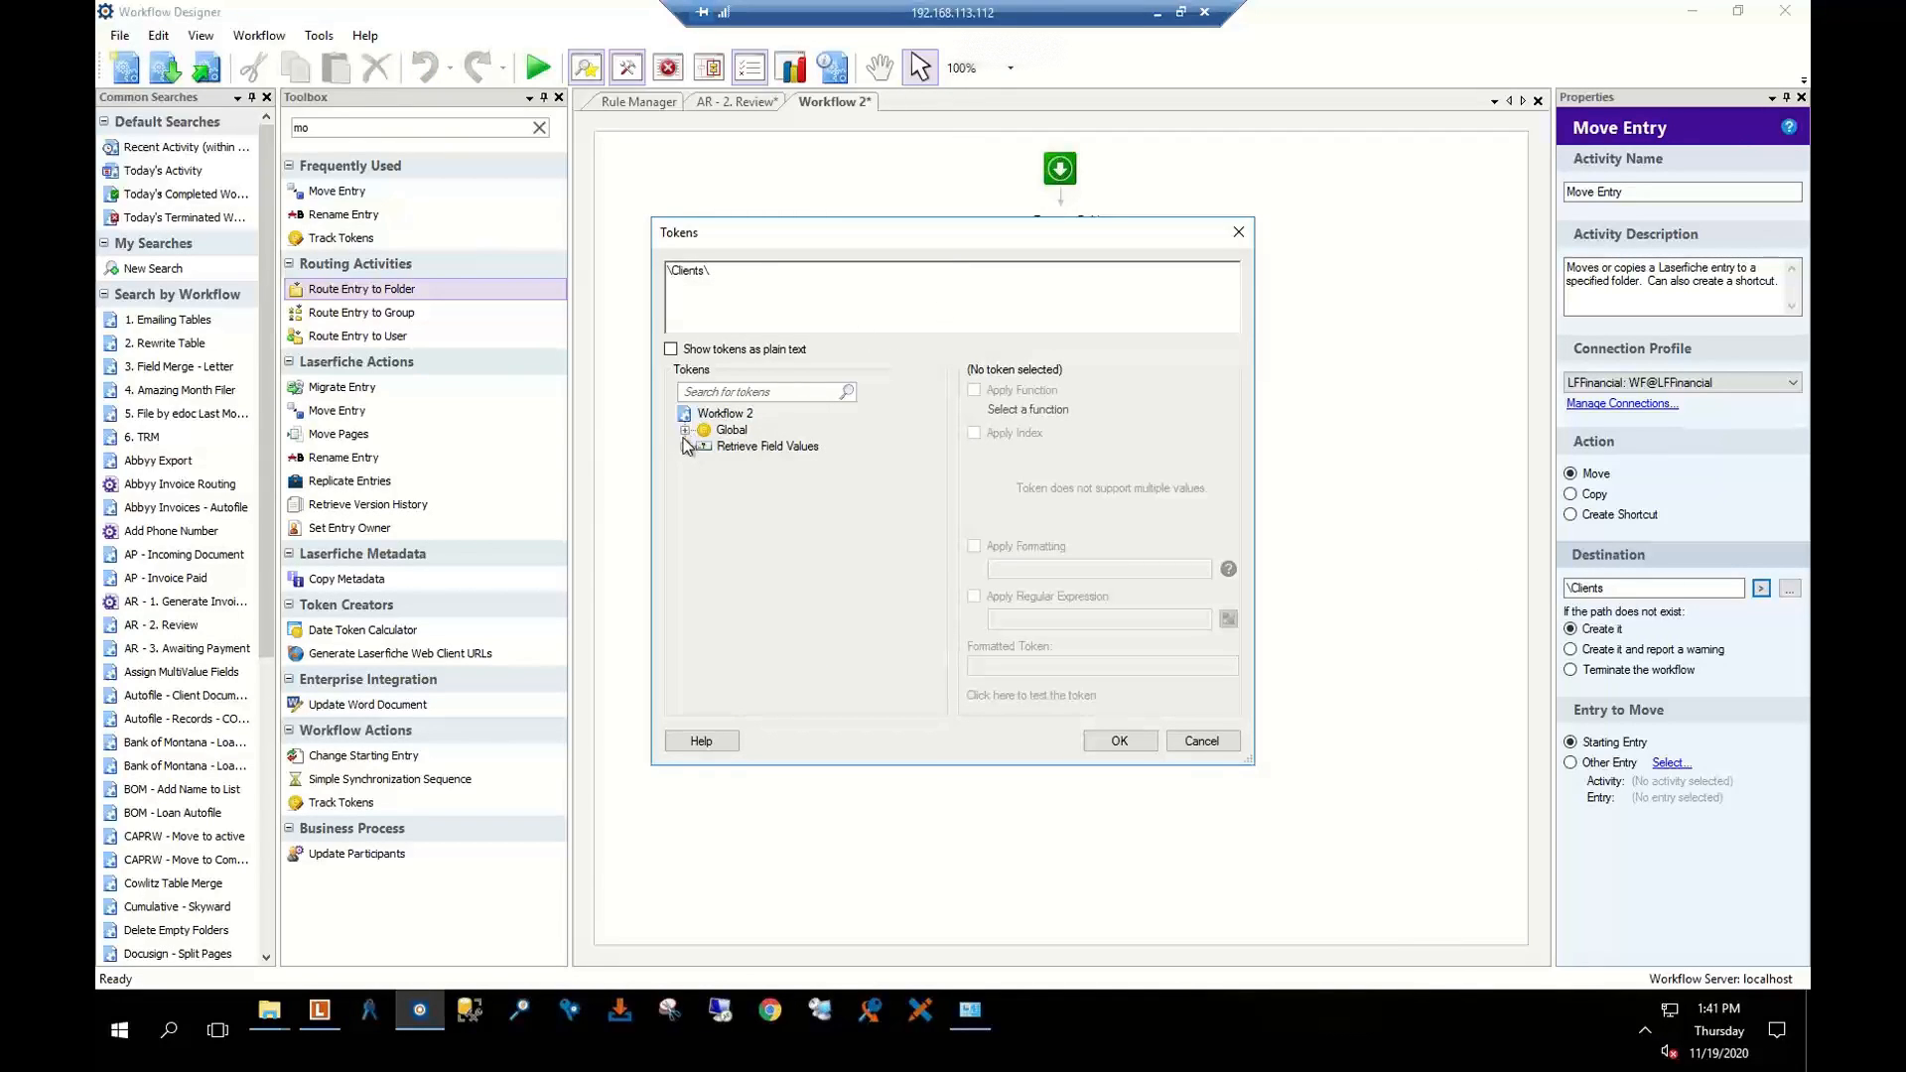
pyautogui.click(685, 446)
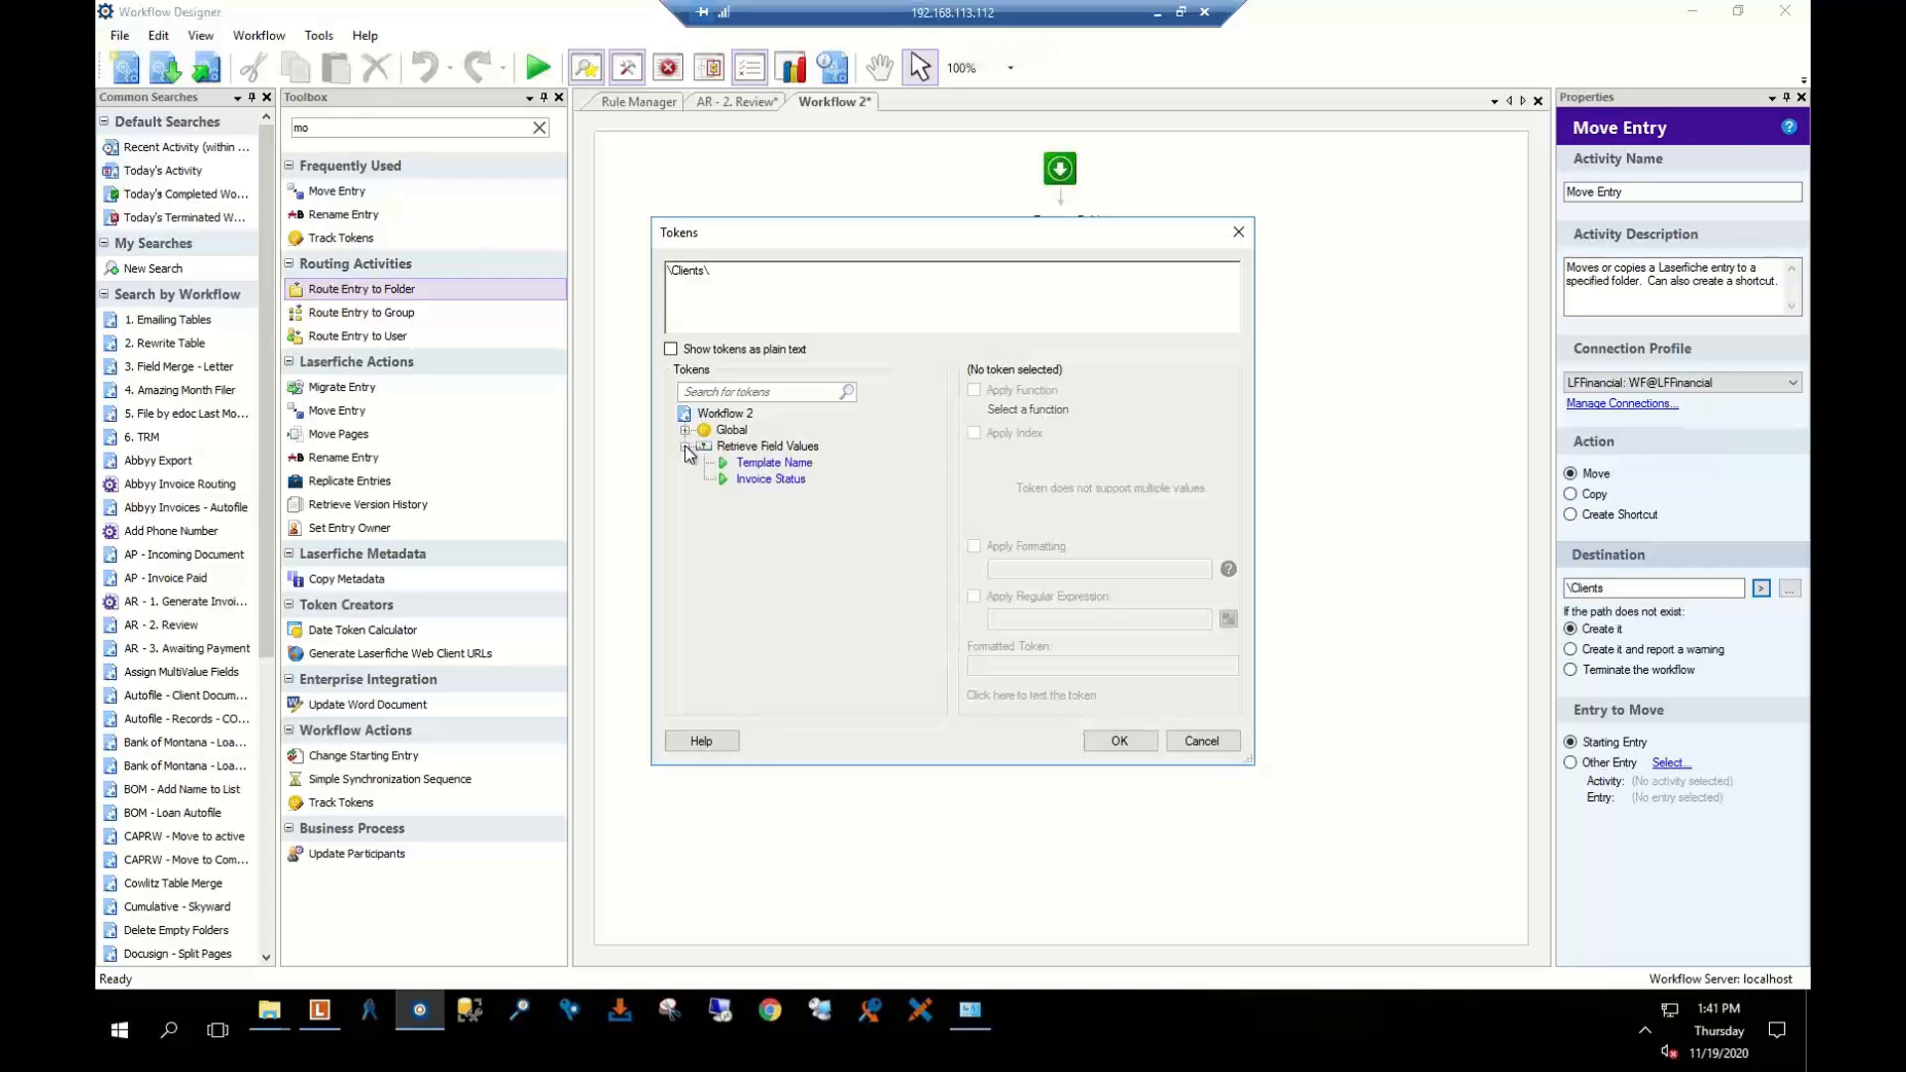
pyautogui.click(685, 446)
pyautogui.click(685, 430)
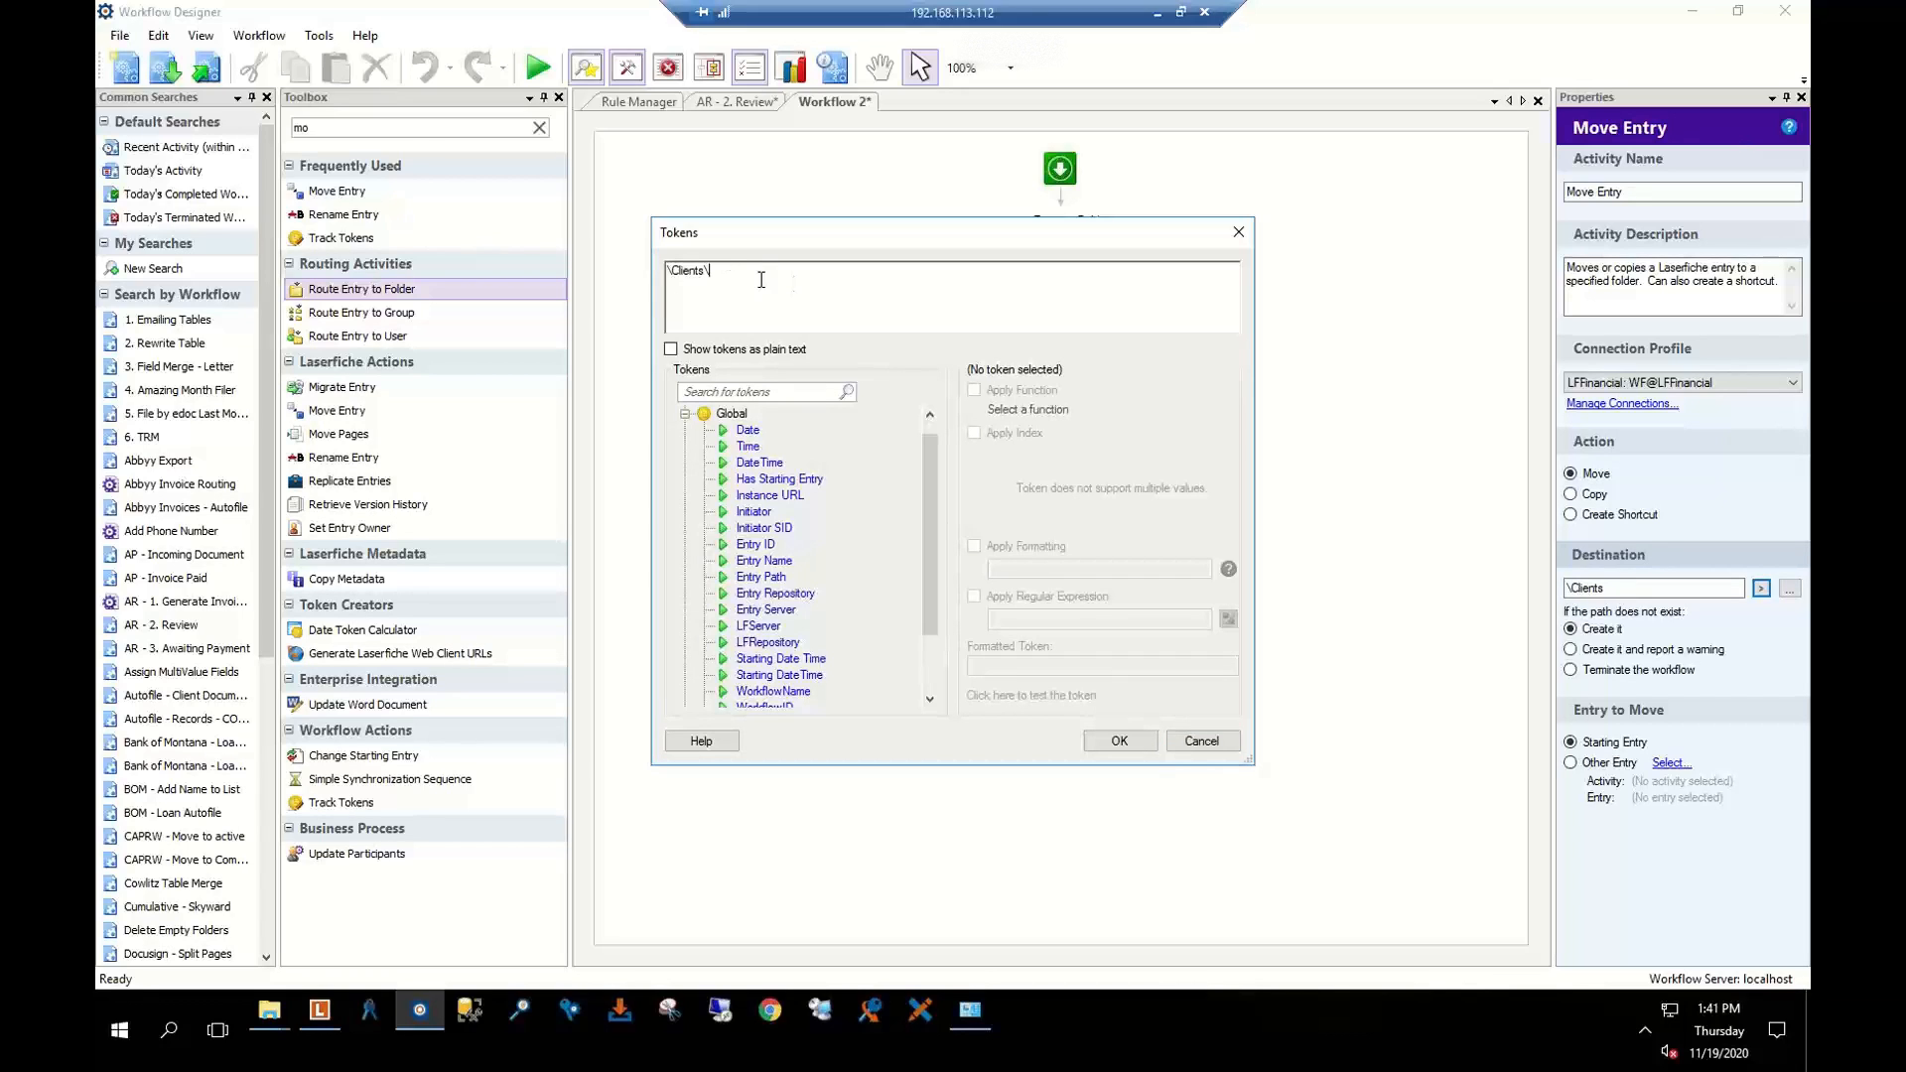
pyautogui.click(685, 414)
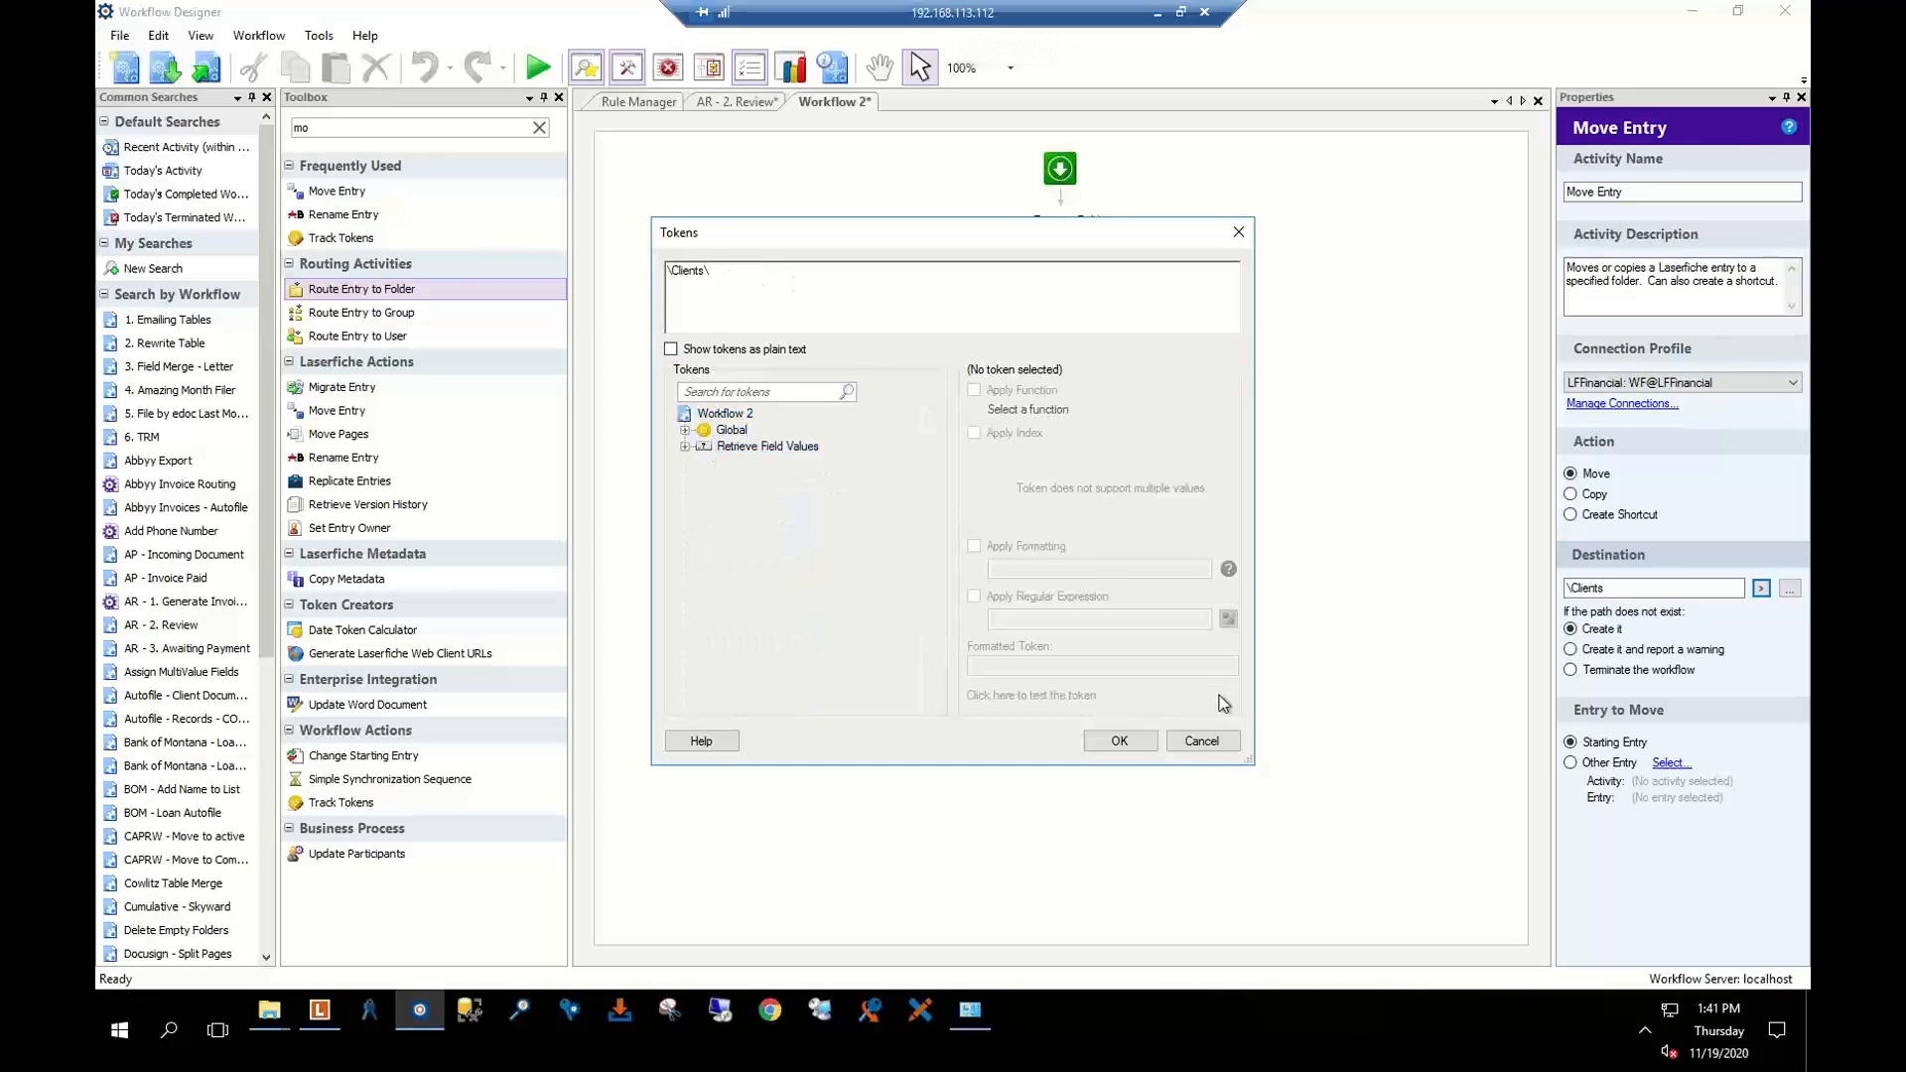
# Set Move Entry's destination path to \Clients\client name\Billing and go back to AR - 2. Review
pyautogui.click(1200, 741)
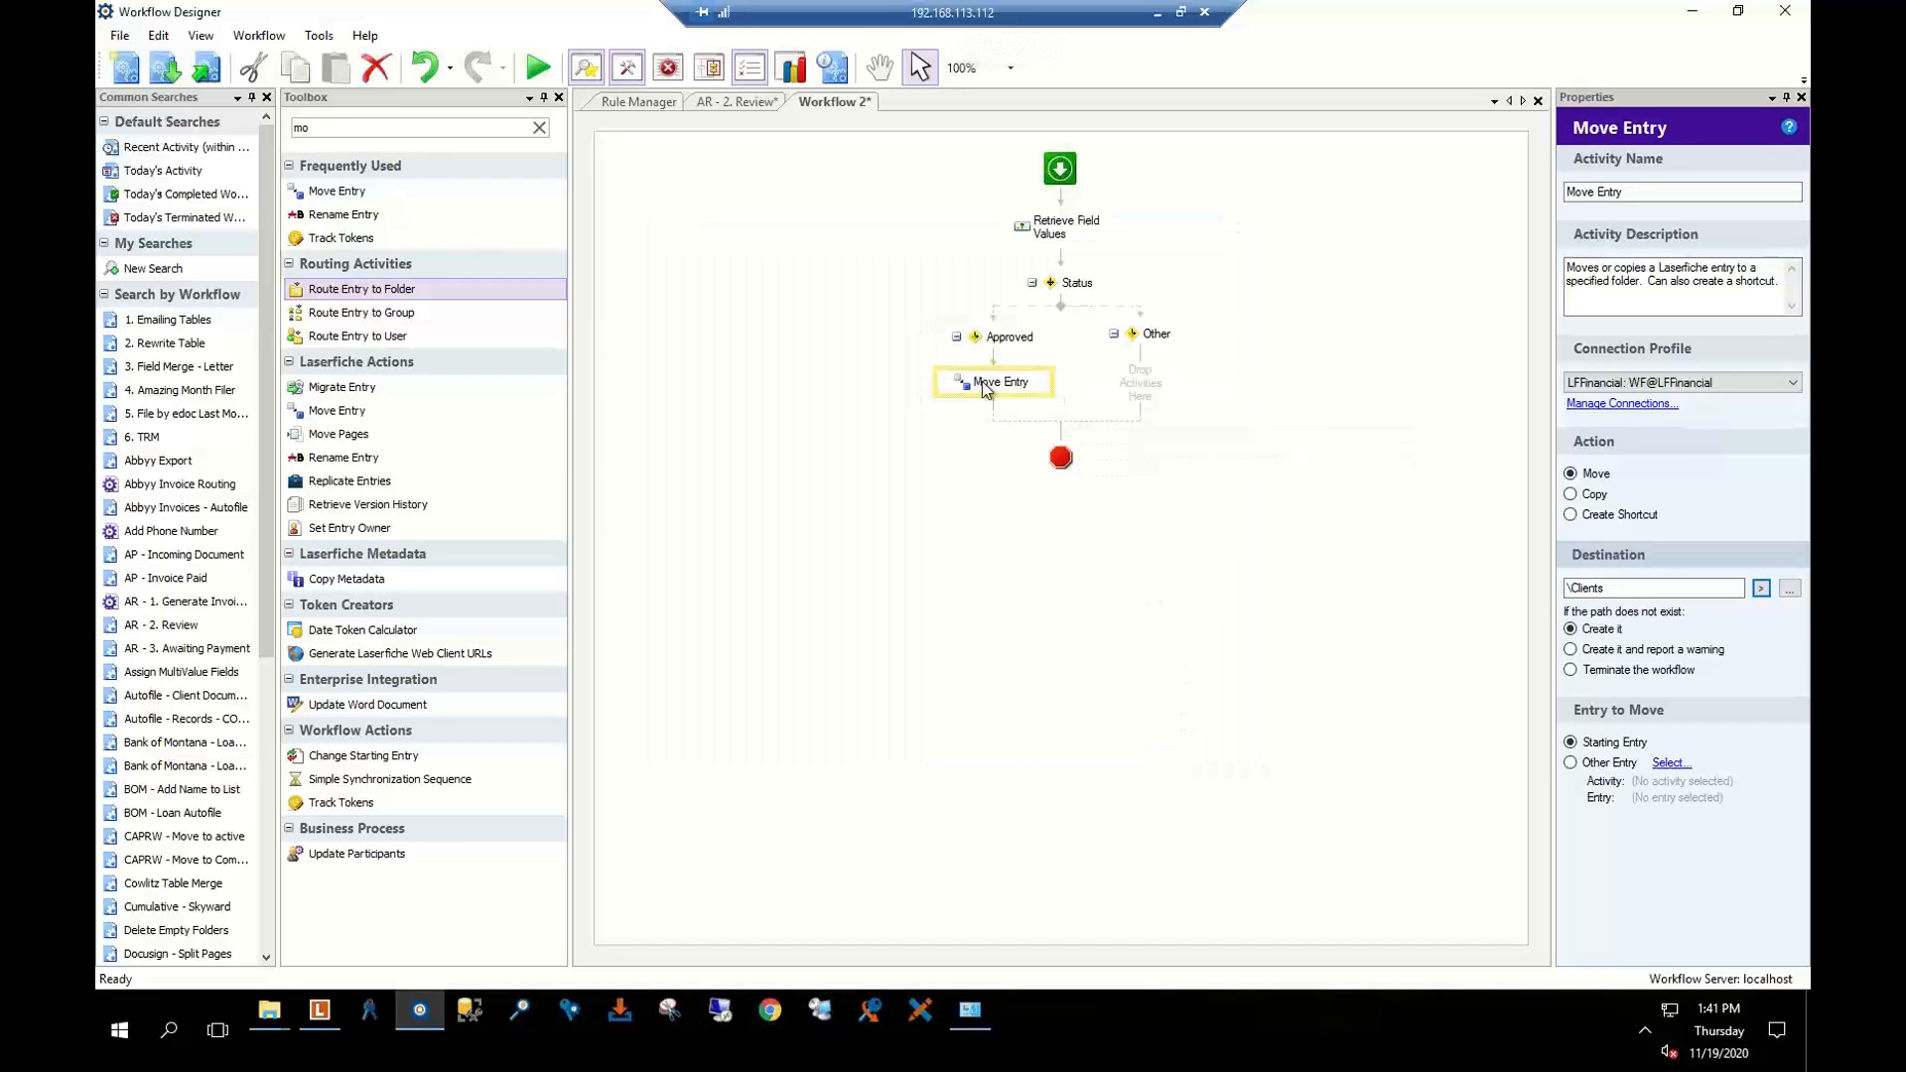
pyautogui.click(1615, 590)
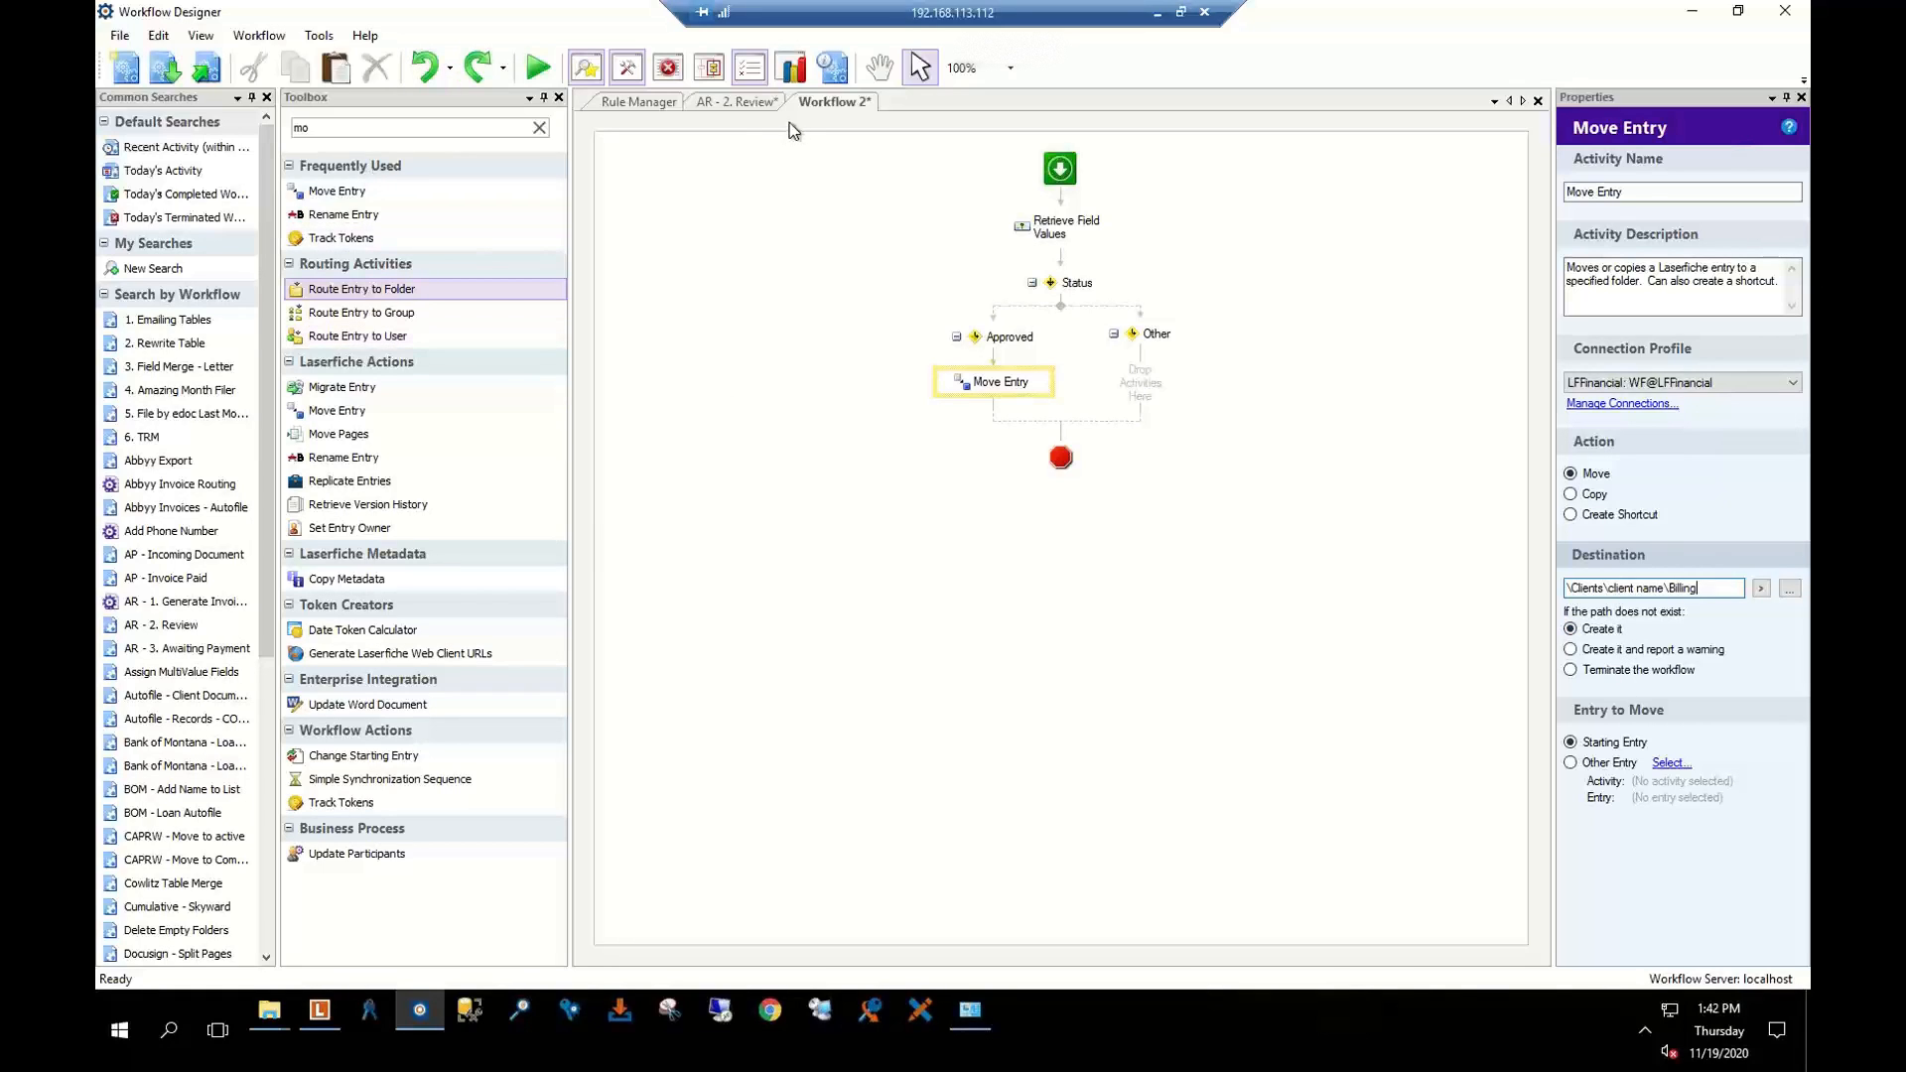
pyautogui.click(756, 106)
pyautogui.scroll(-2, 982, 553)
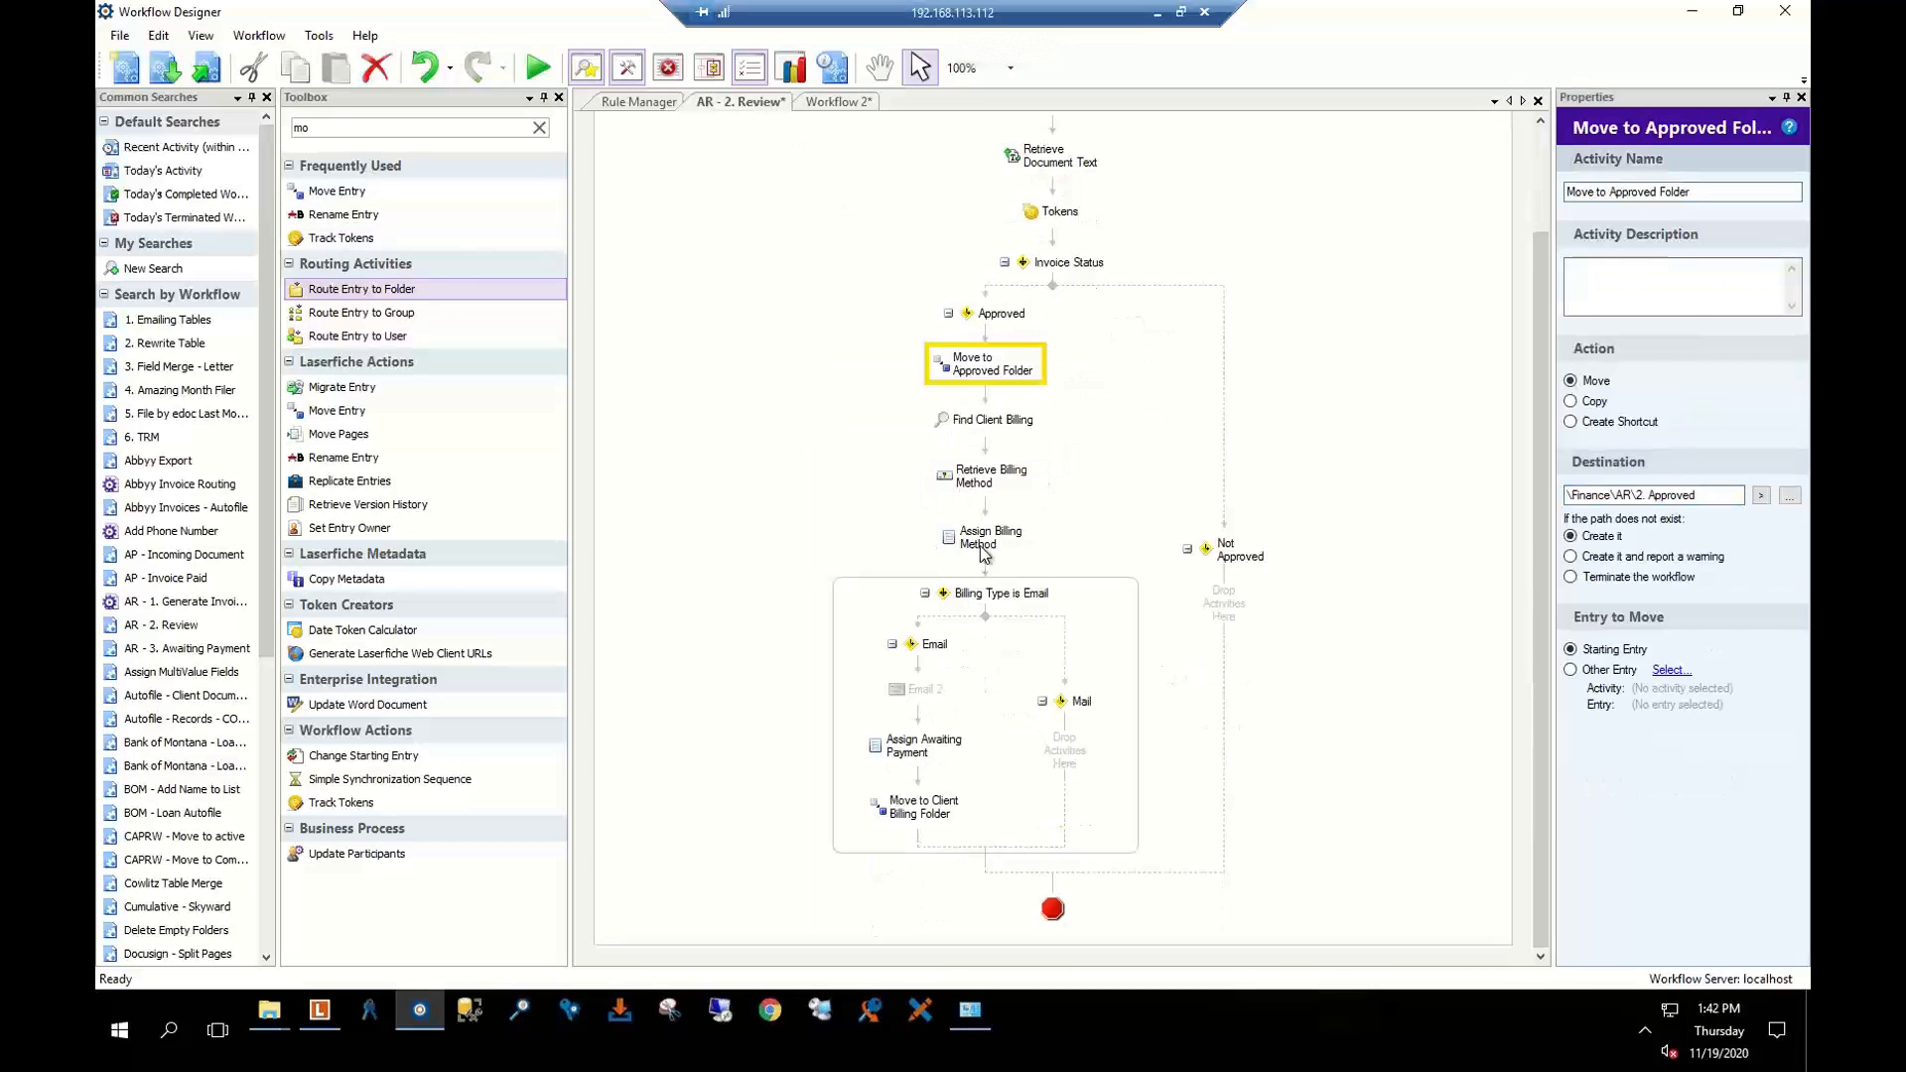
pyautogui.click(981, 549)
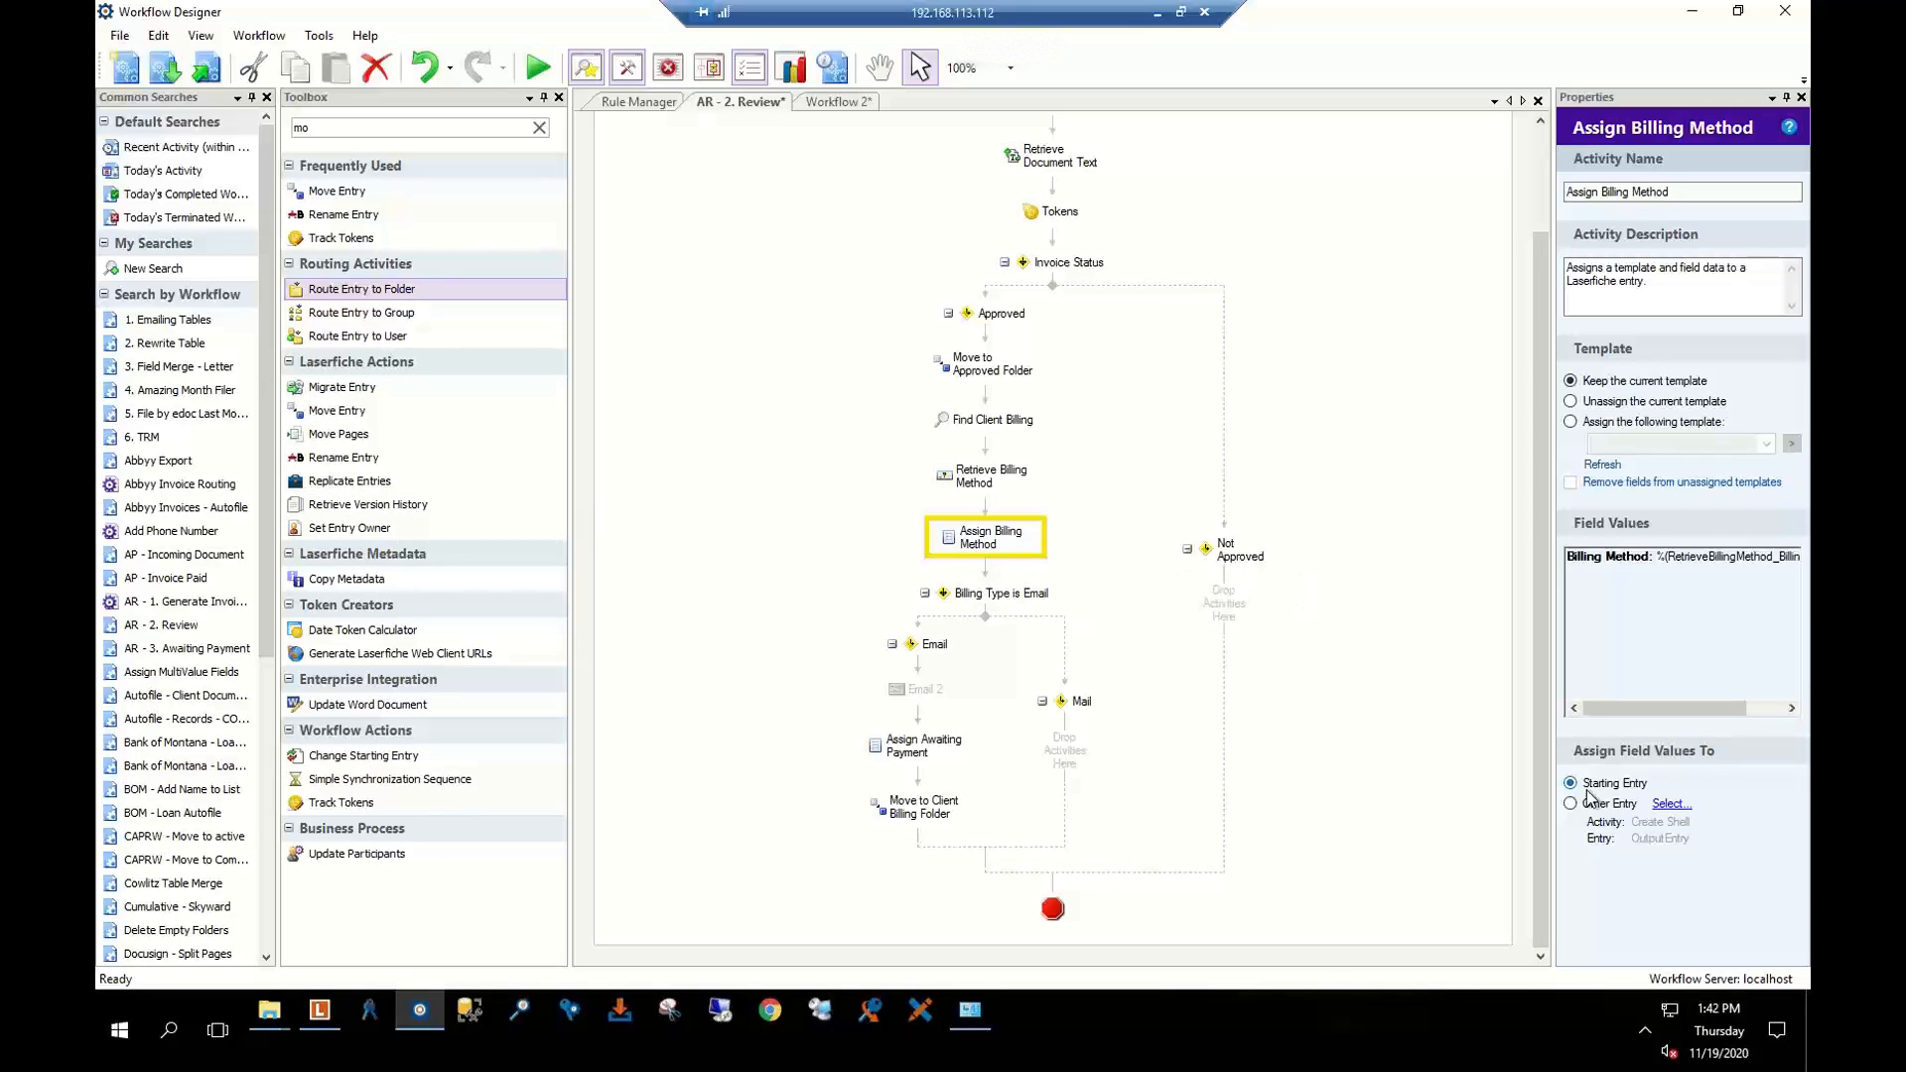
pyautogui.doubleClick(1652, 643)
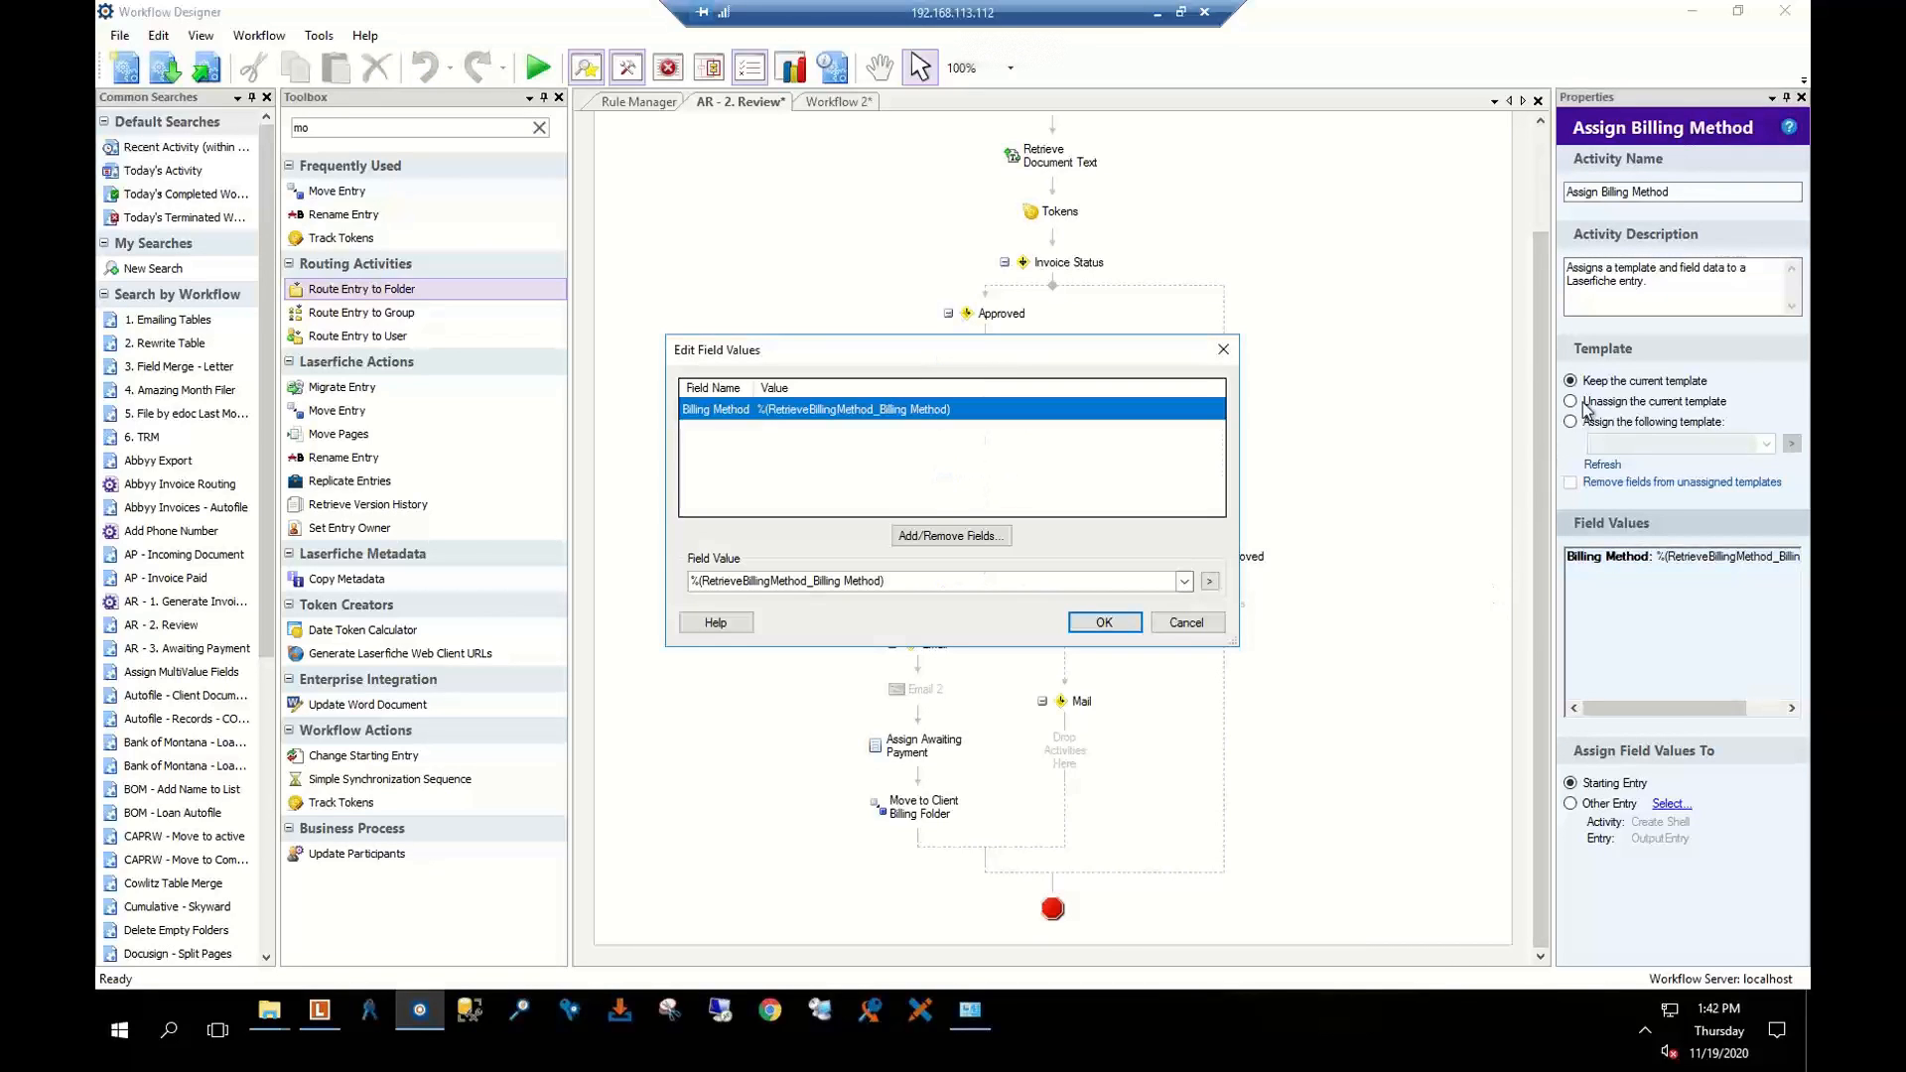
pyautogui.click(1181, 623)
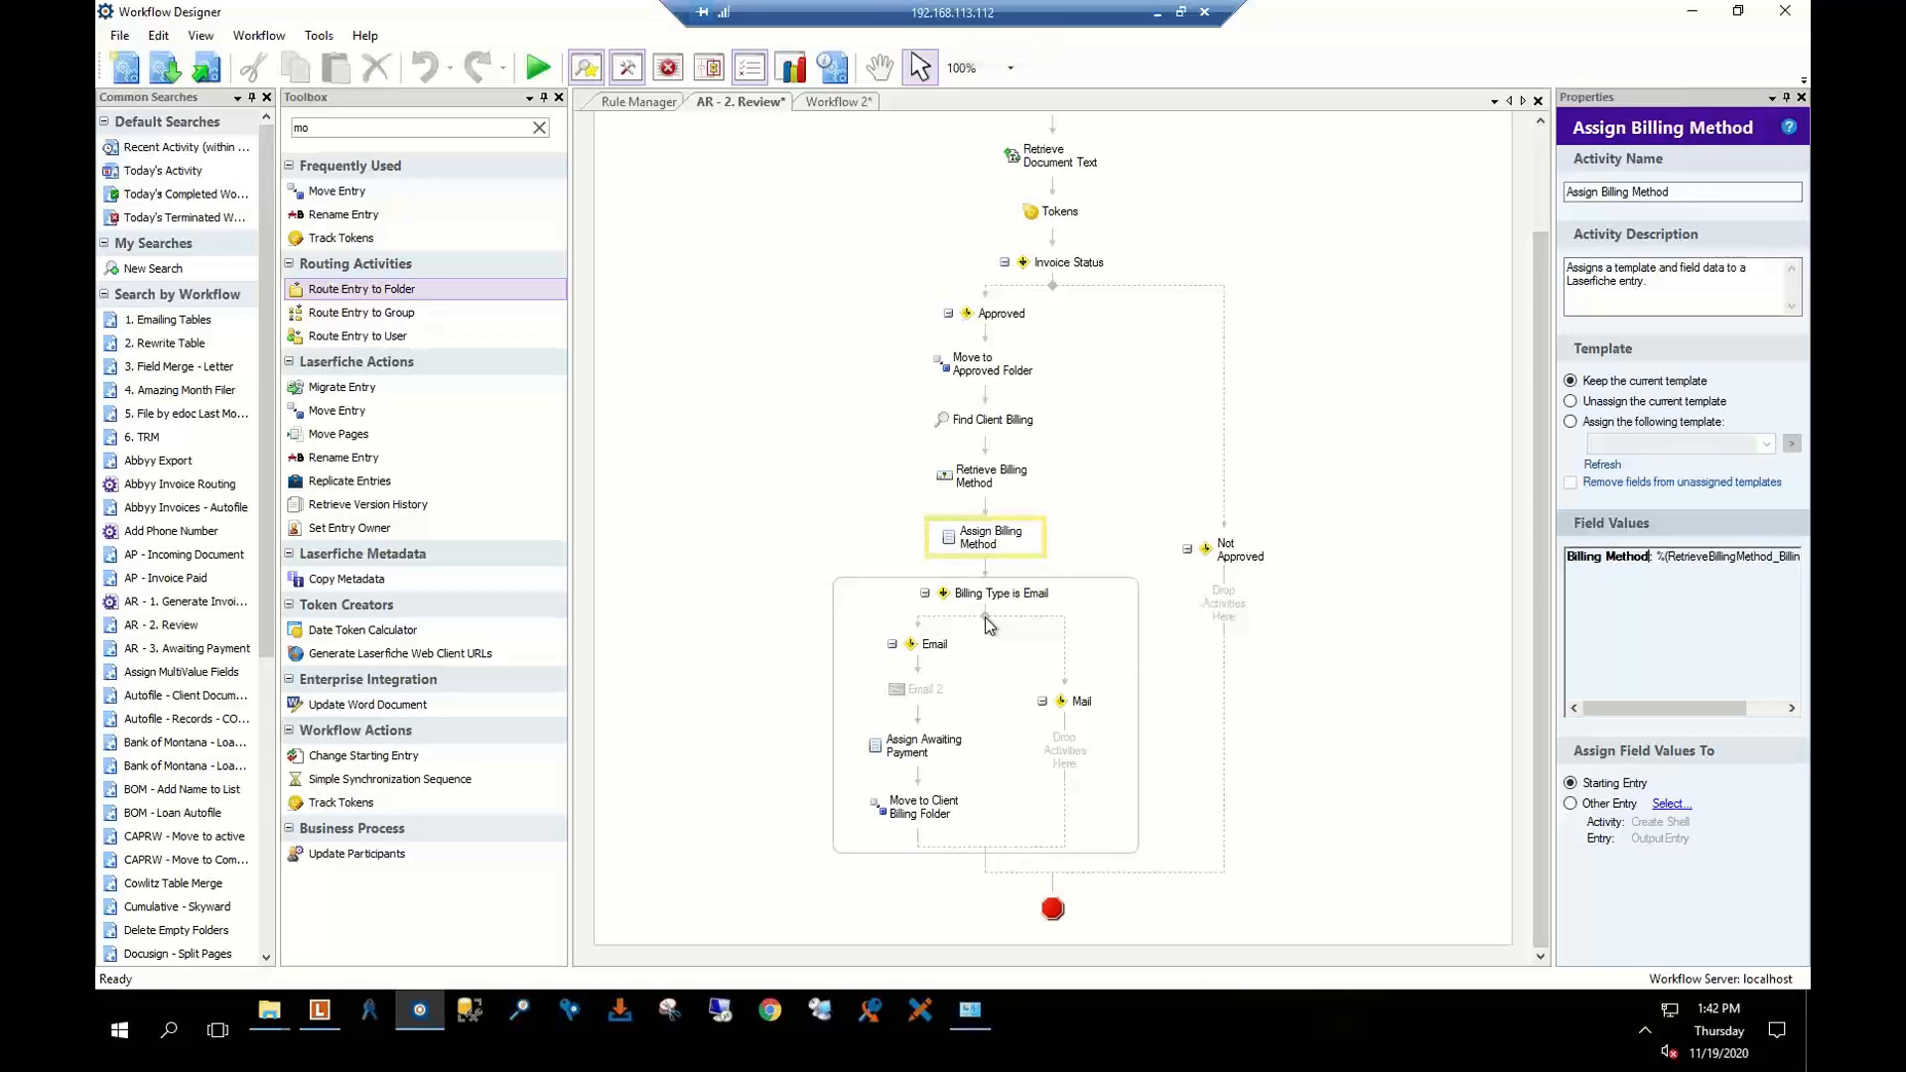
pyautogui.click(970, 665)
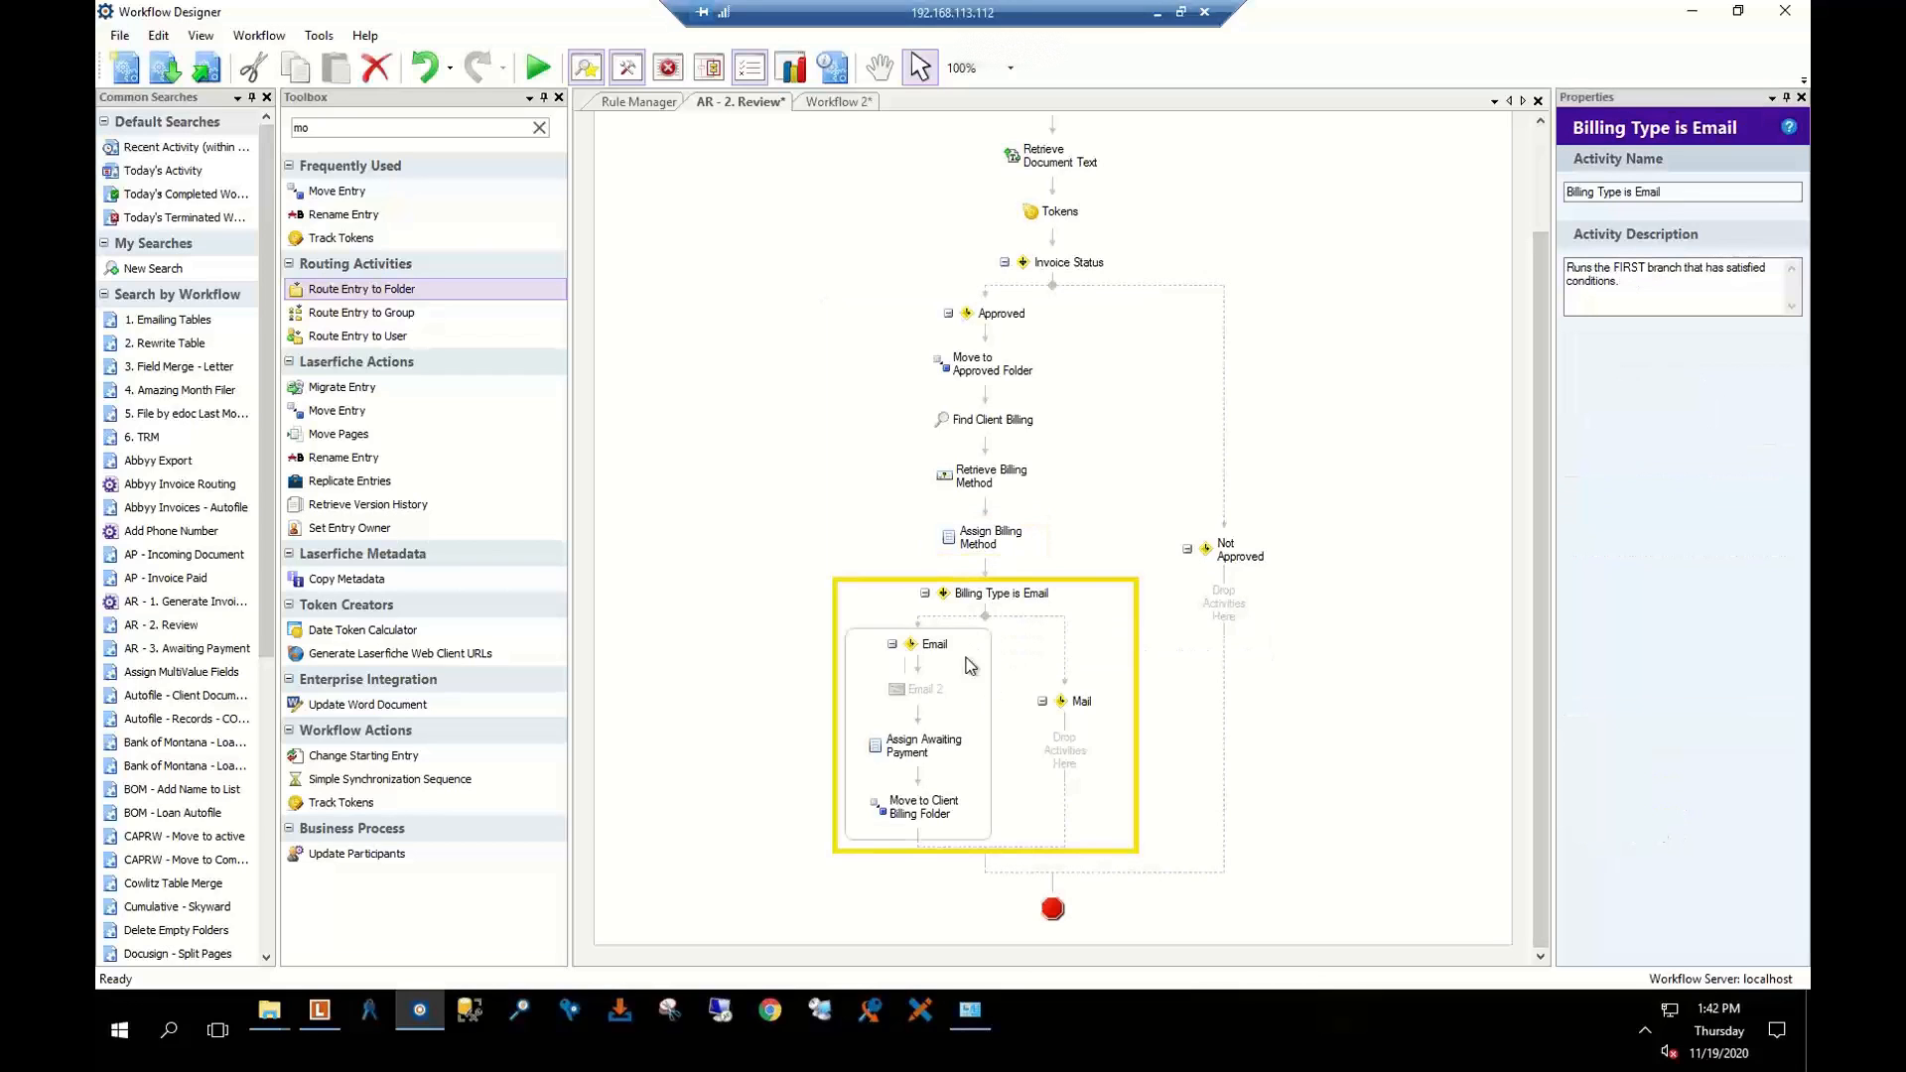
pyautogui.click(923, 746)
pyautogui.click(911, 691)
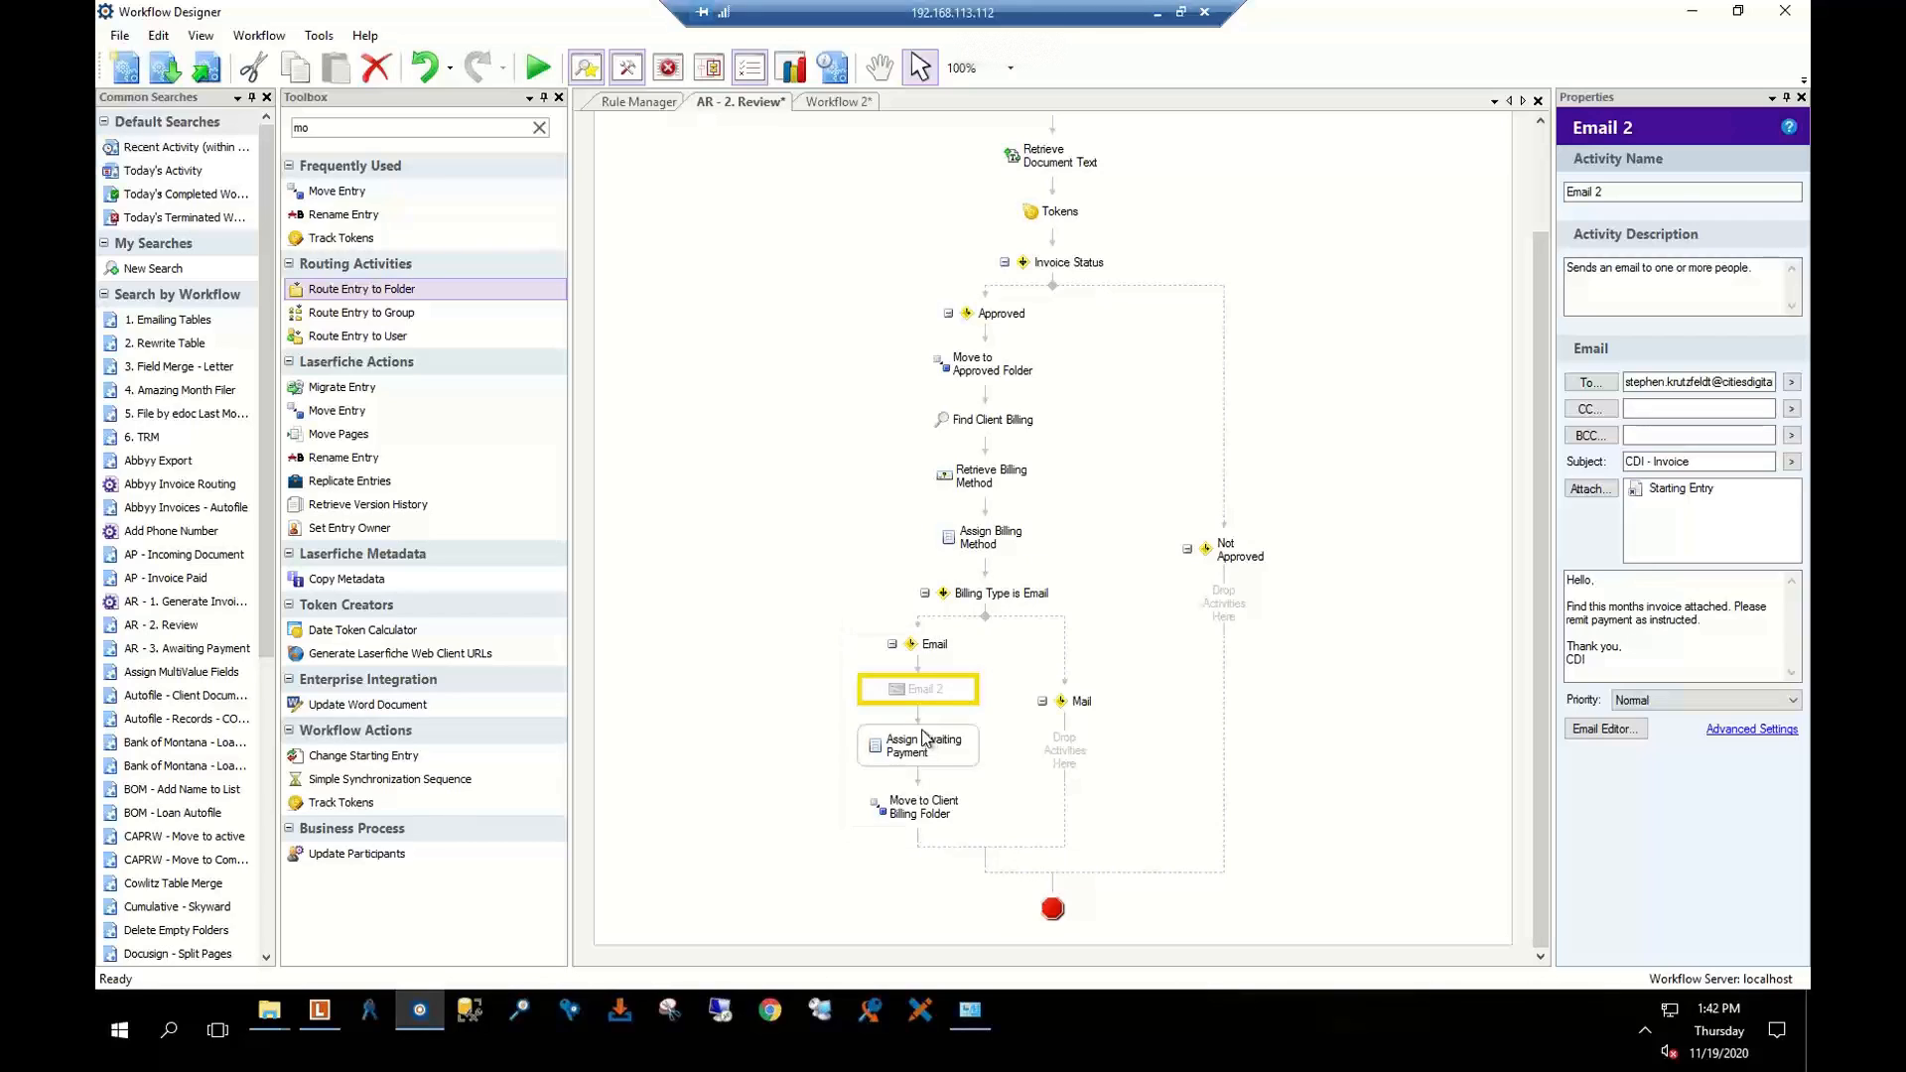
pyautogui.click(933, 757)
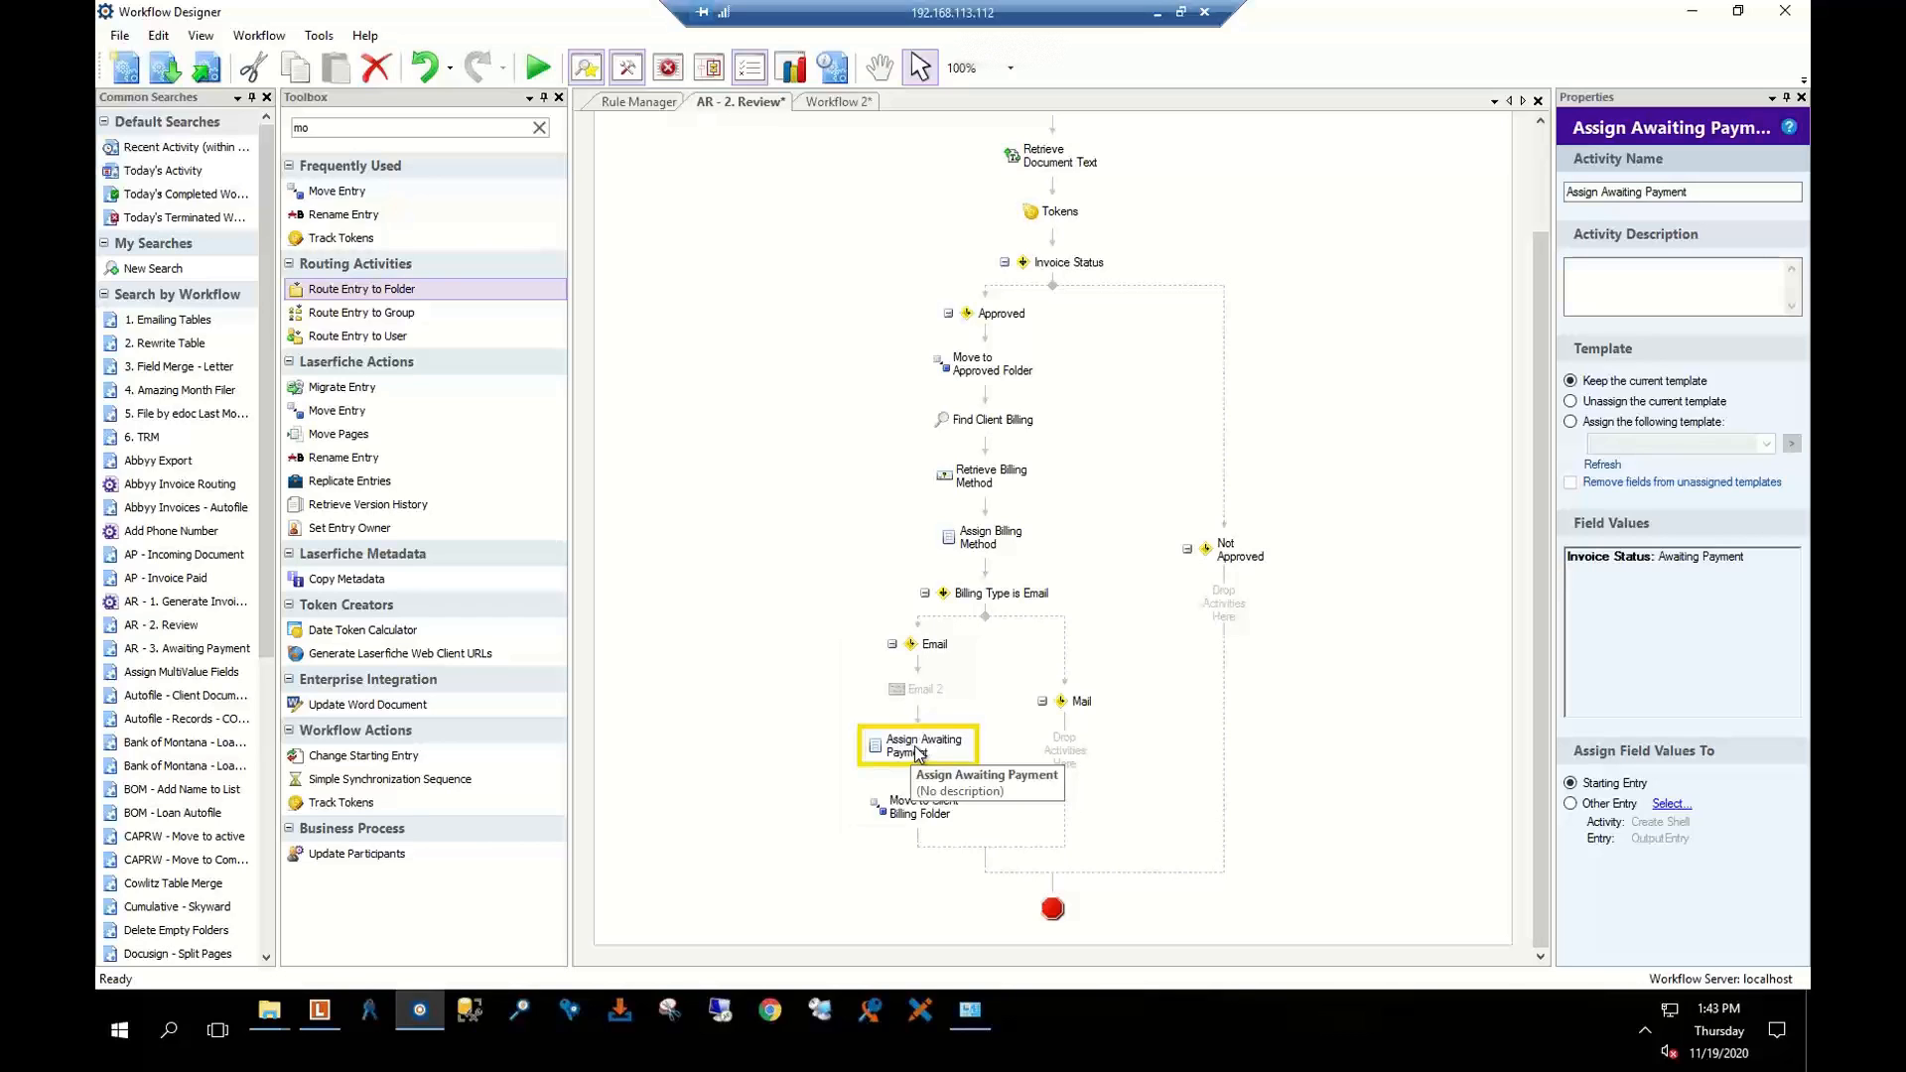
pyautogui.click(1088, 721)
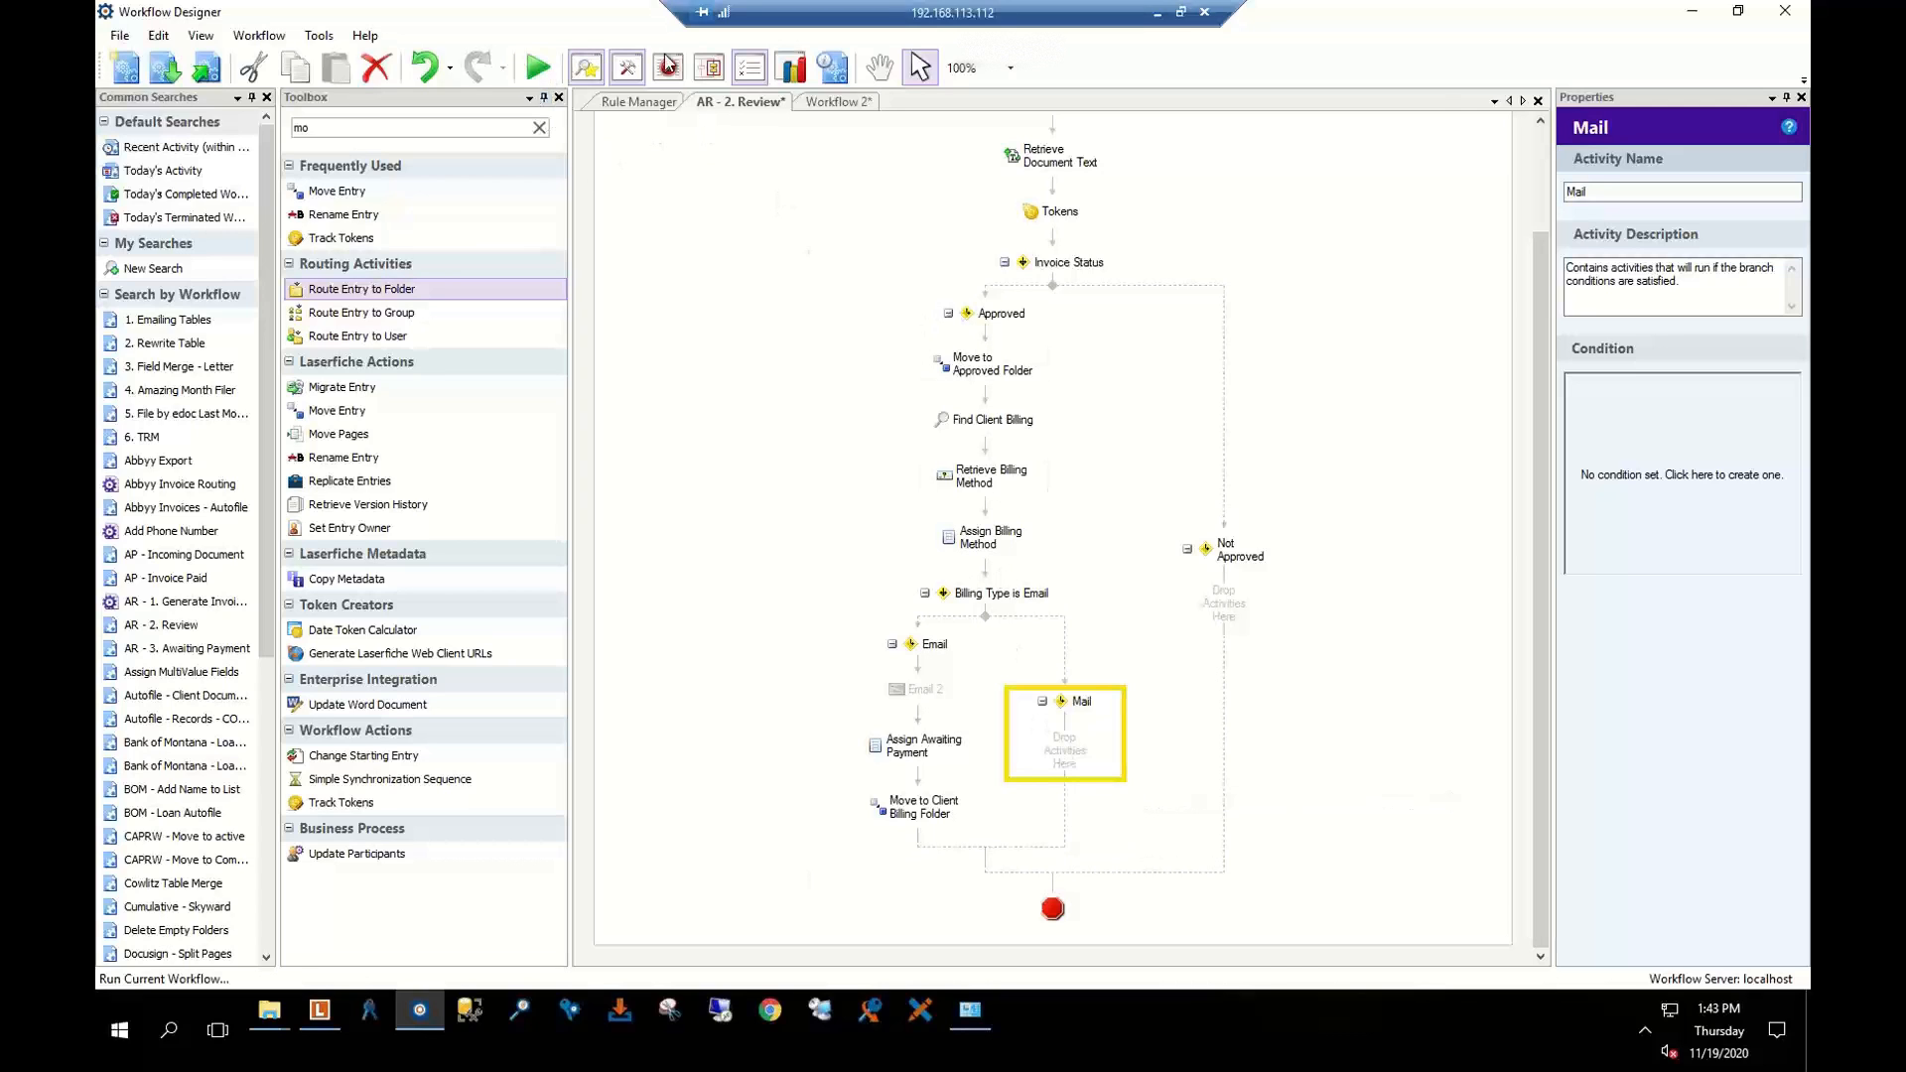
# View the AR - 2. Review - Changed rule's conditions (\Finance\AR\1. Review, user not WF) without editing
pyautogui.click(747, 72)
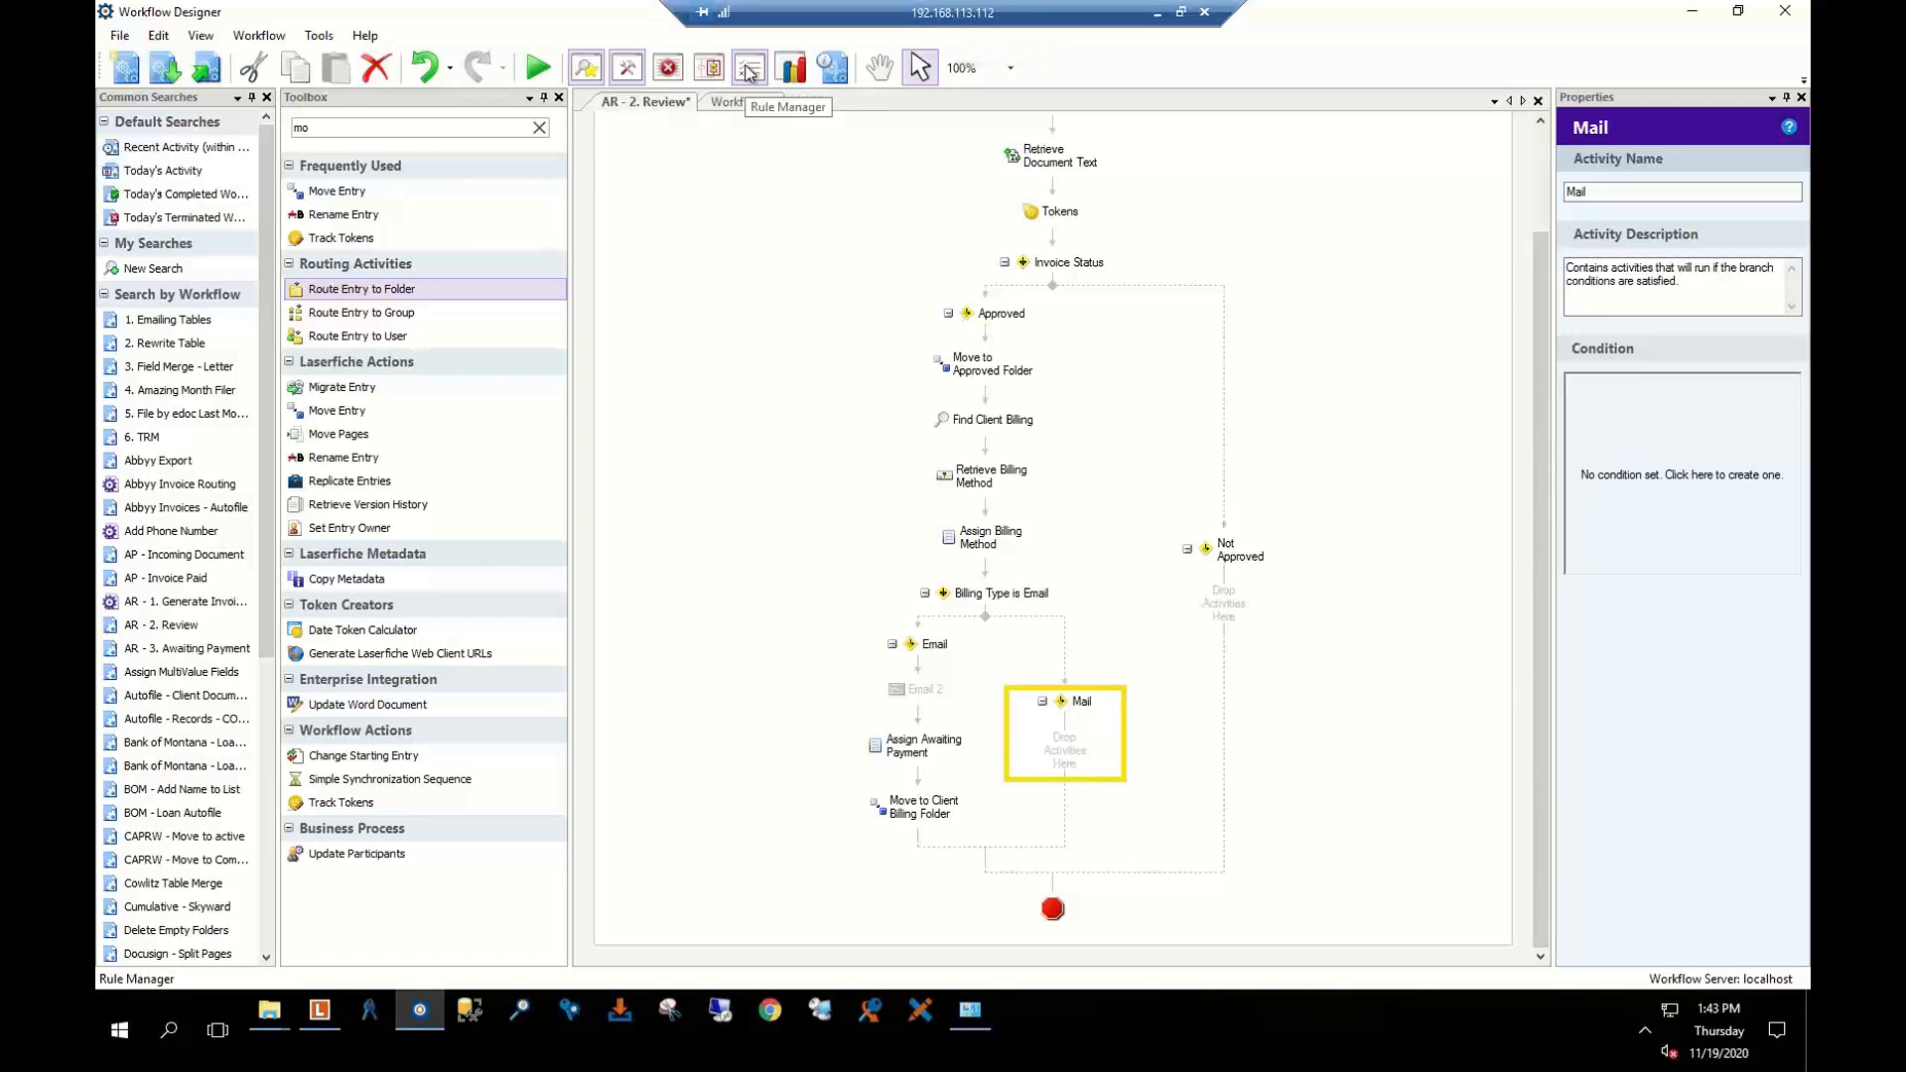
pyautogui.click(747, 72)
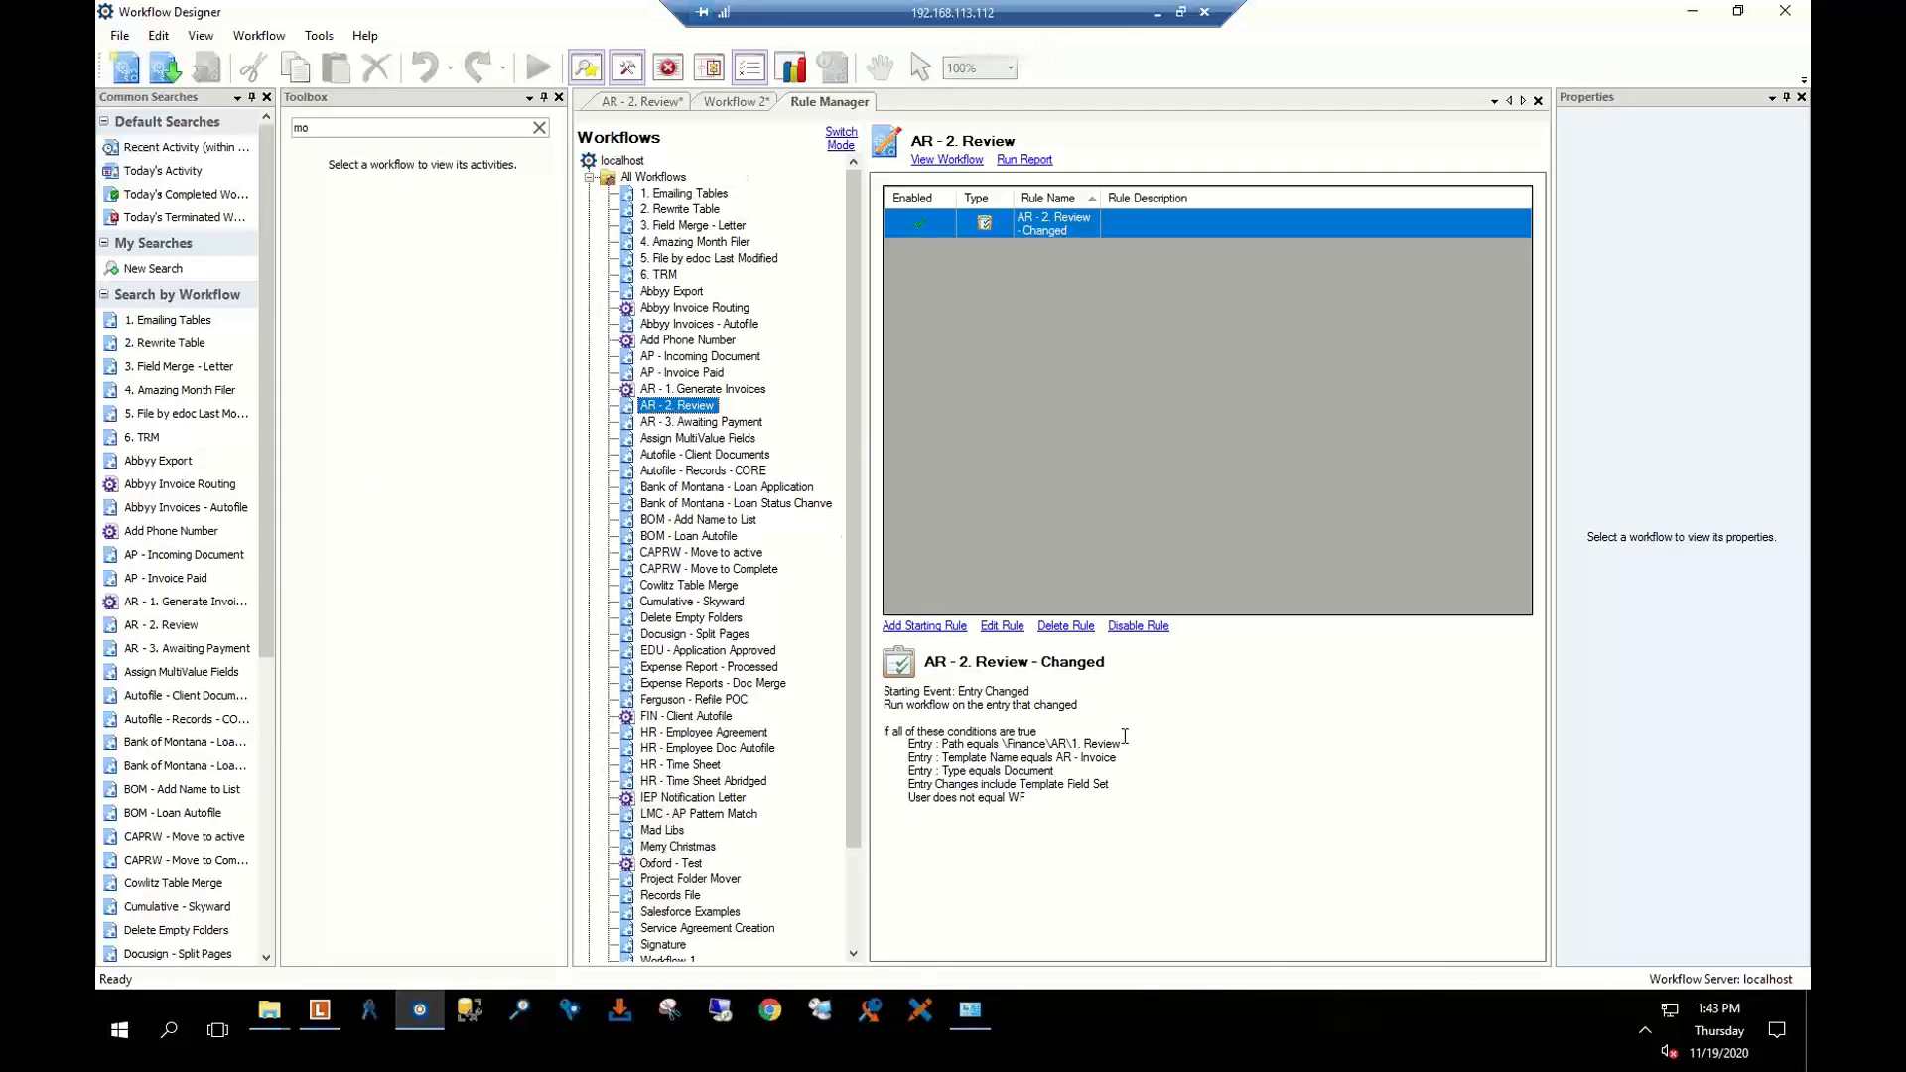
pyautogui.click(1171, 737)
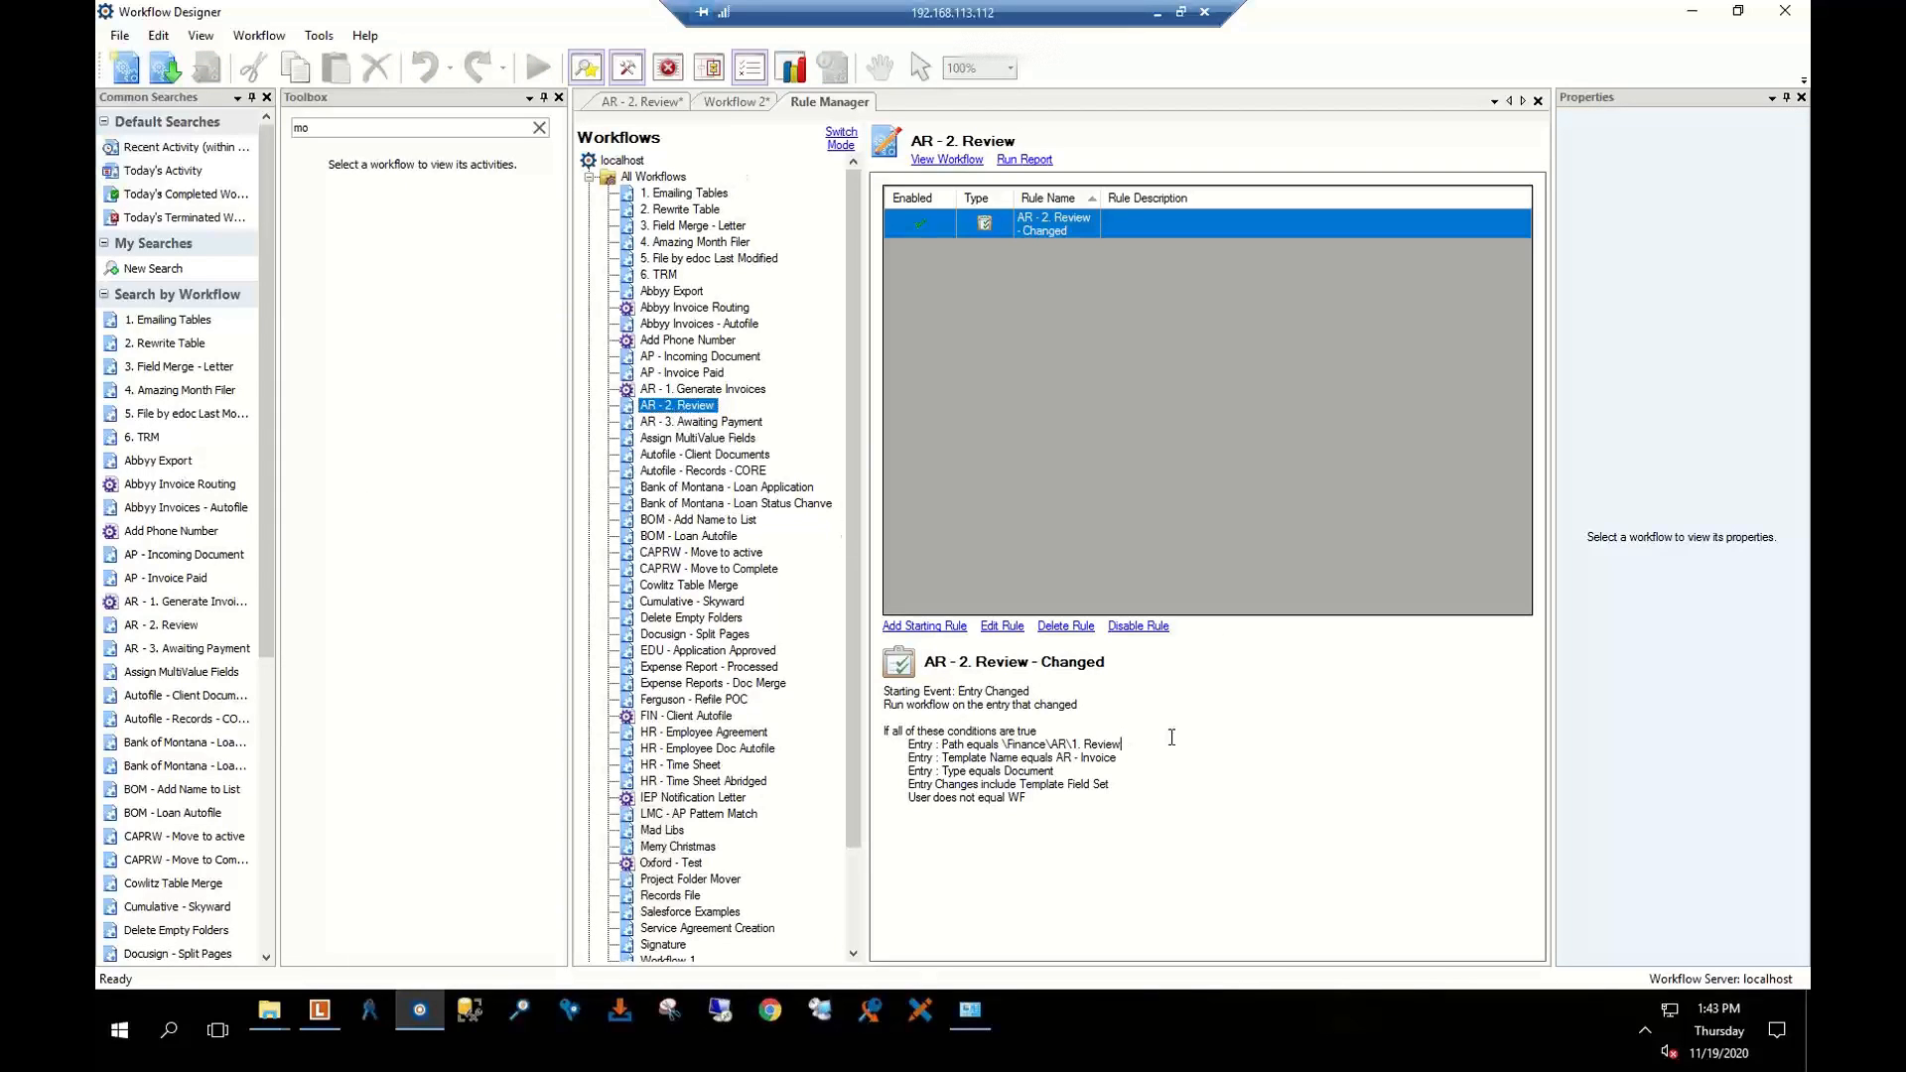
pyautogui.click(1001, 626)
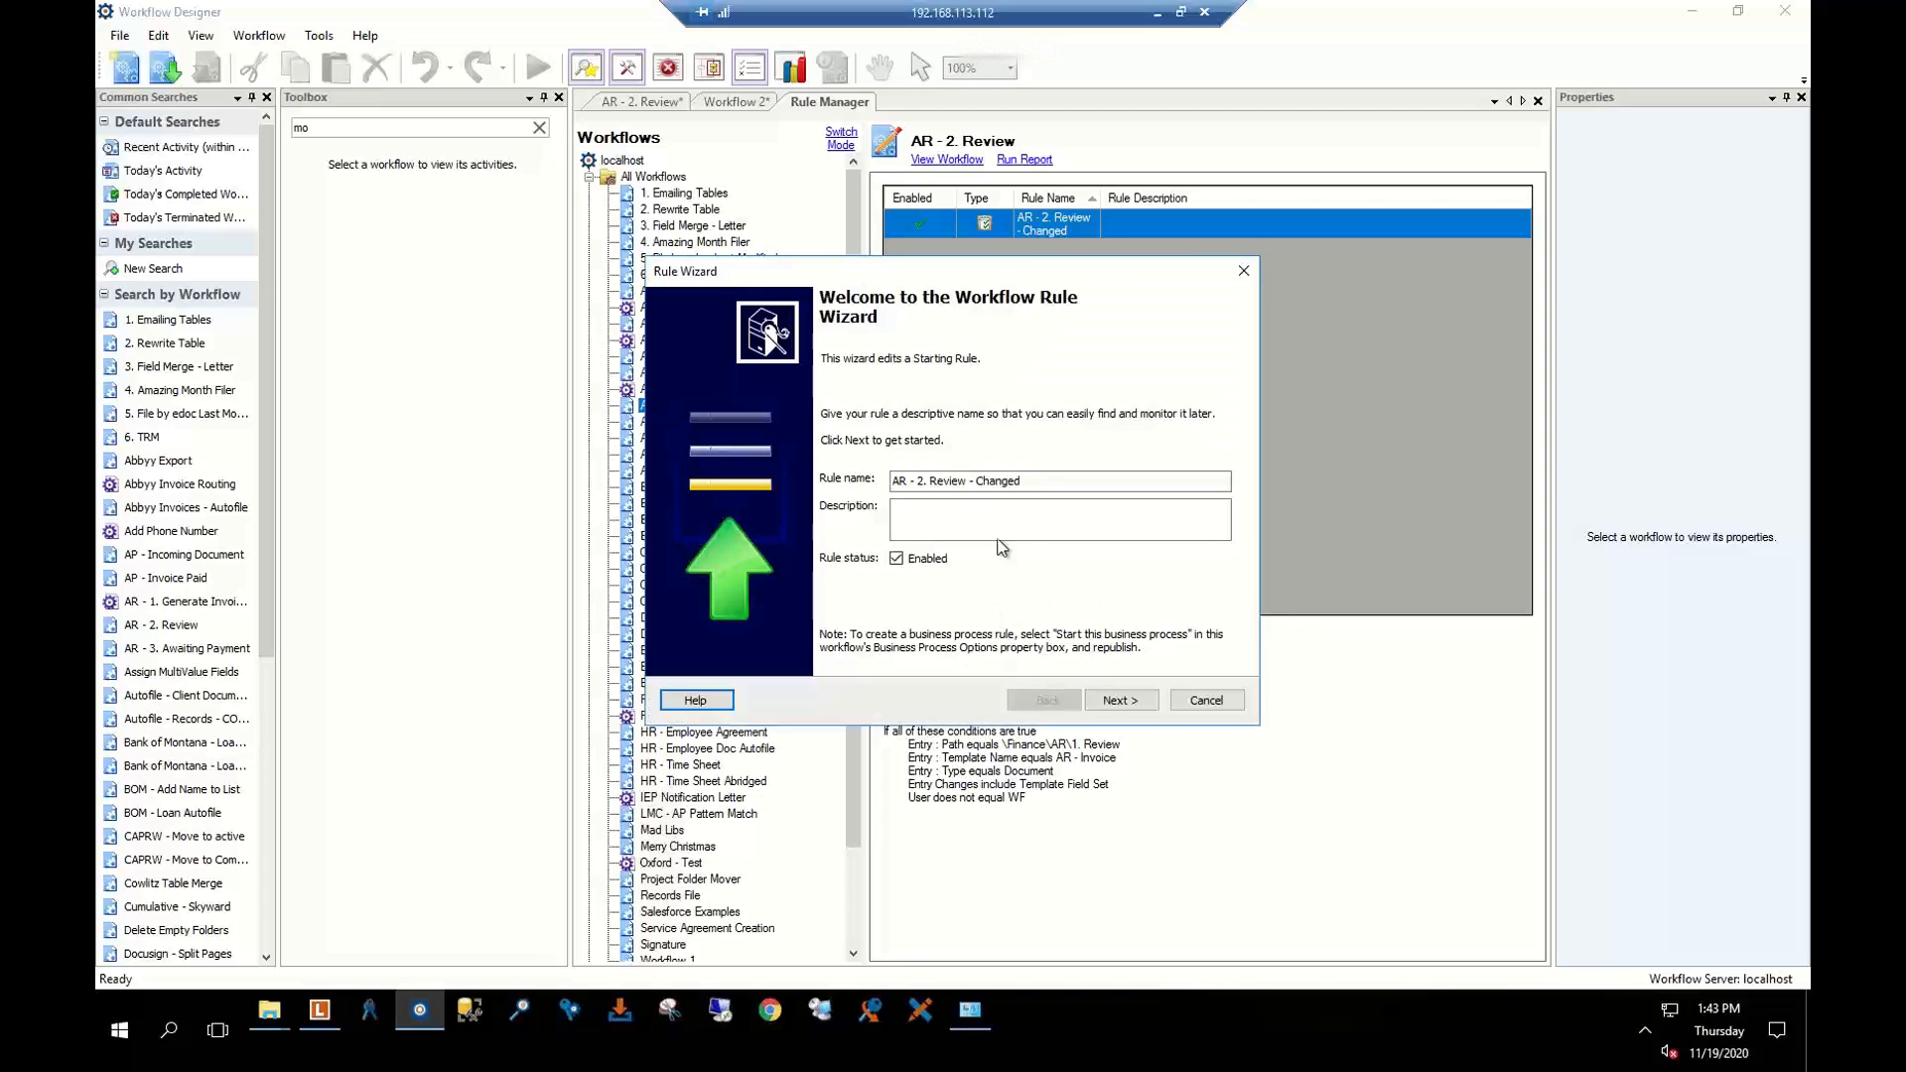
pyautogui.click(1112, 701)
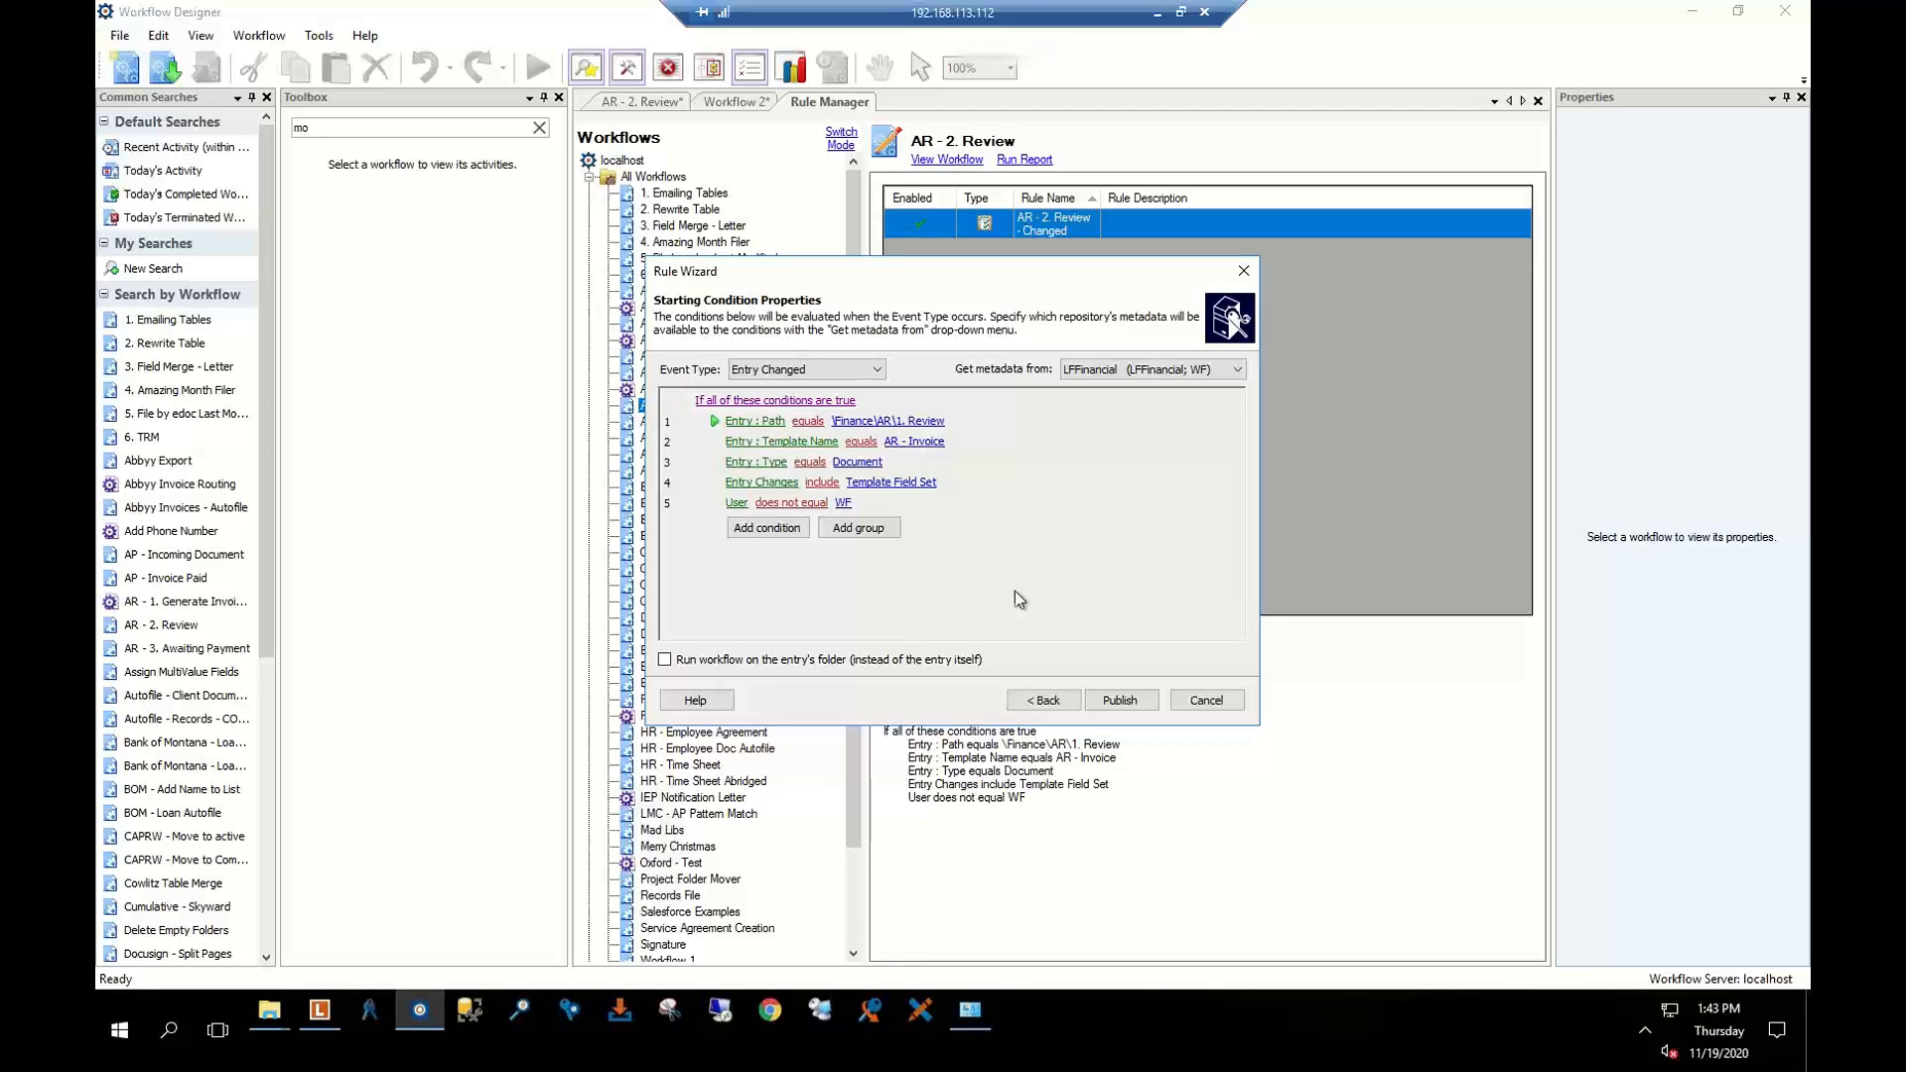
pyautogui.click(1204, 700)
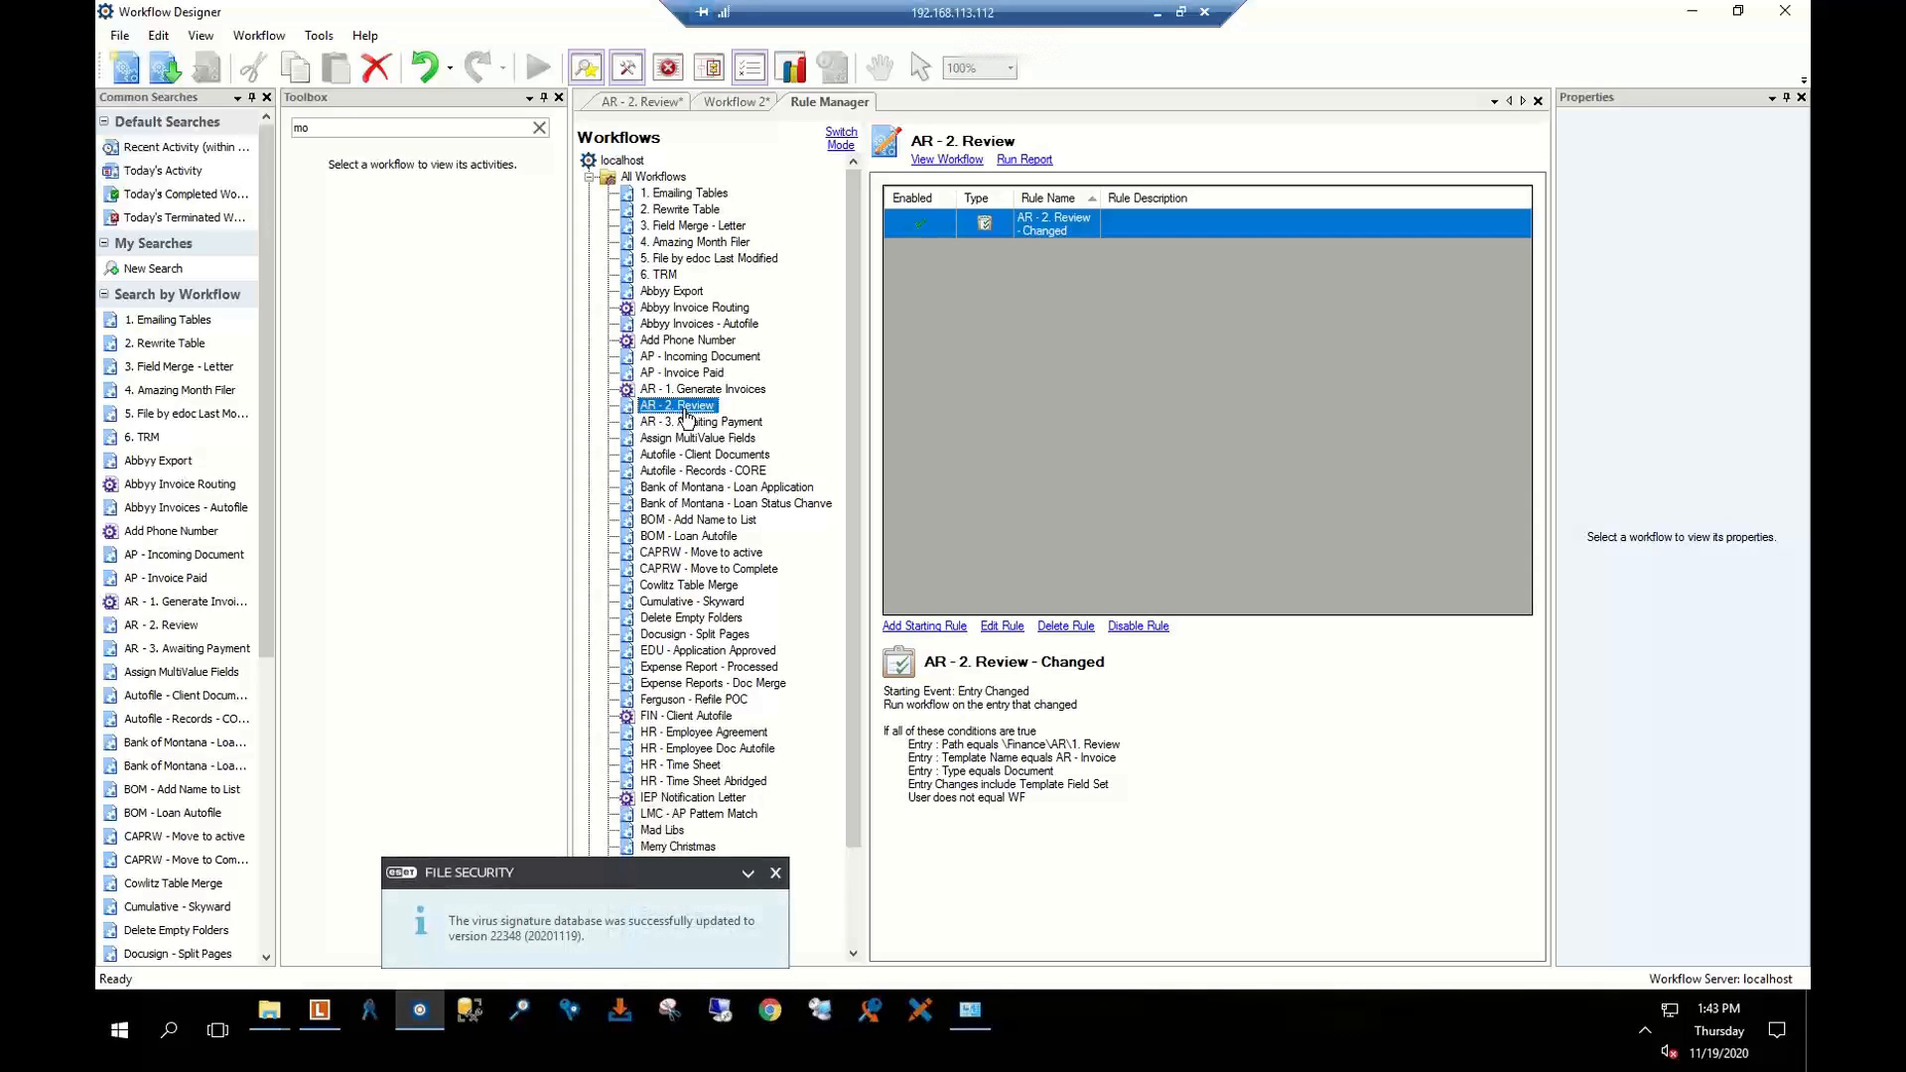
# Close Workflow 2, discarding its unsaved changes
pyautogui.click(740, 103)
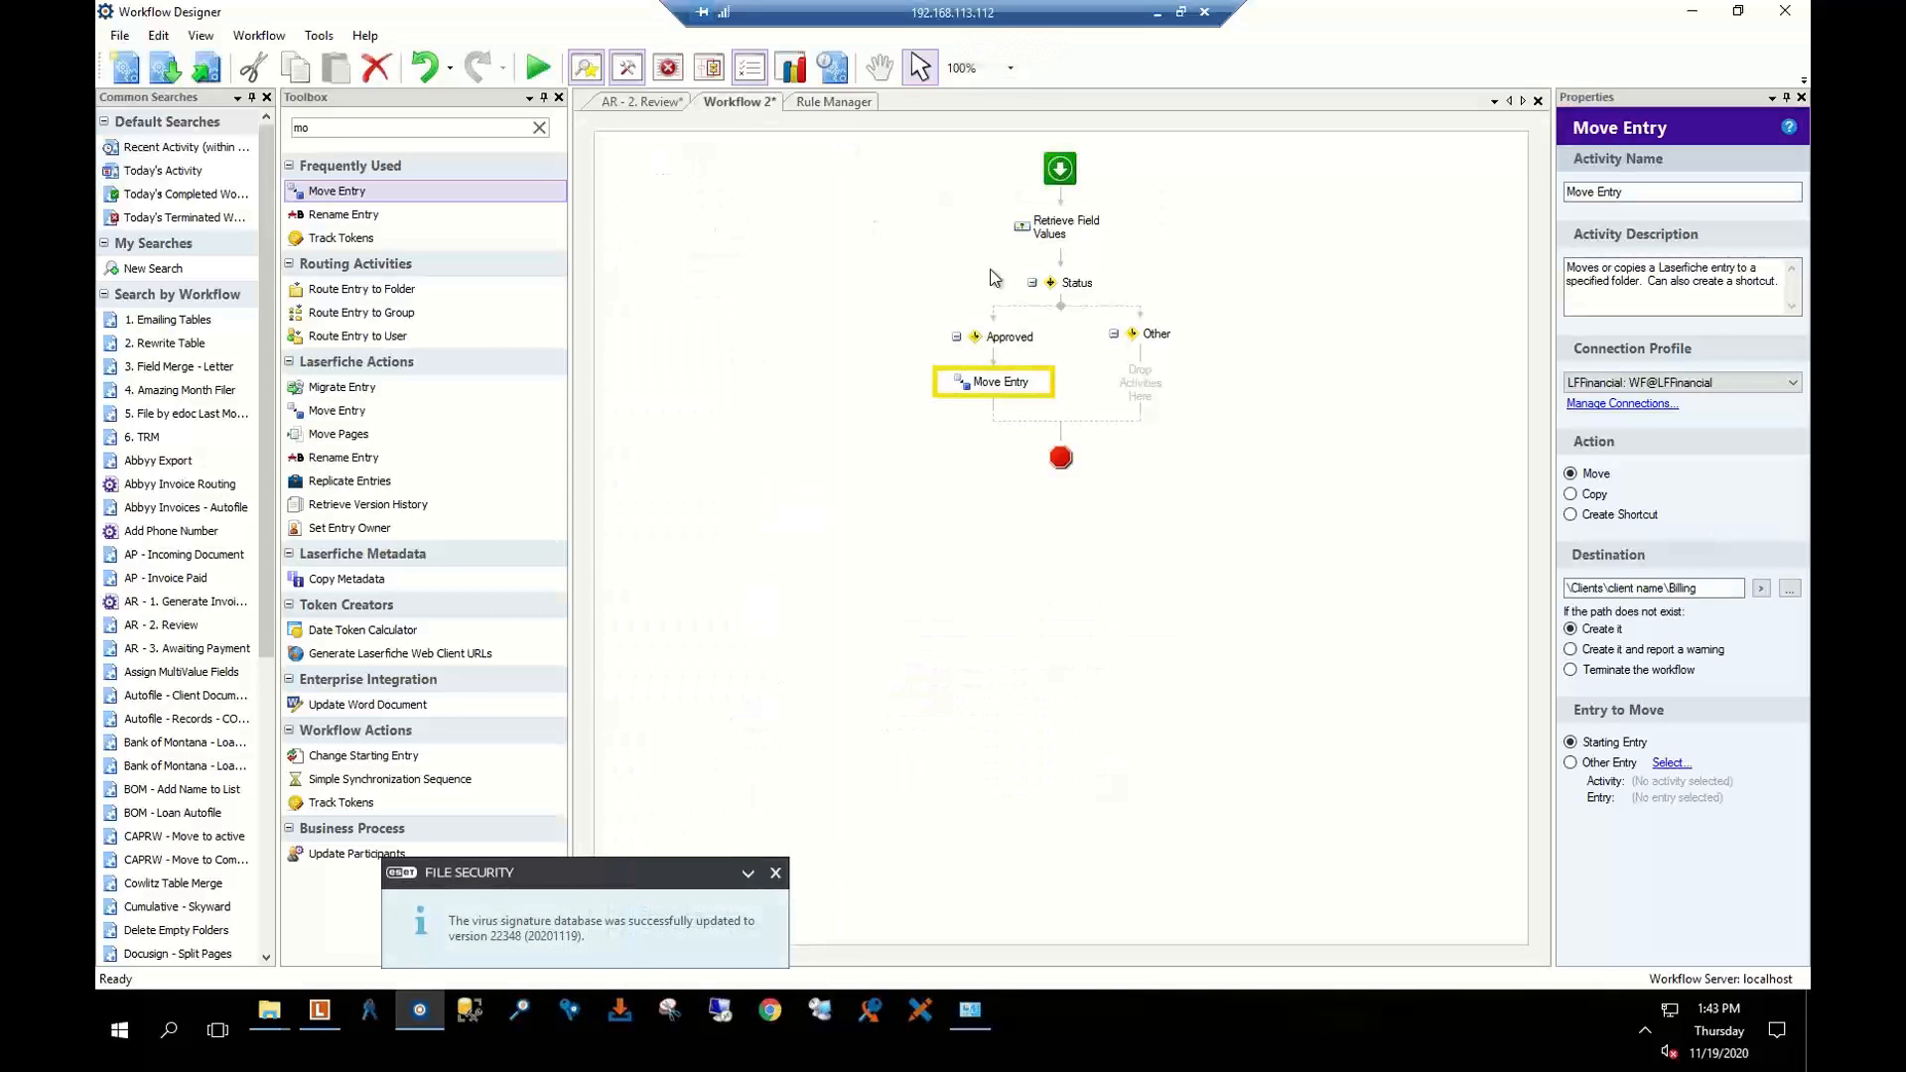
pyautogui.click(683, 107)
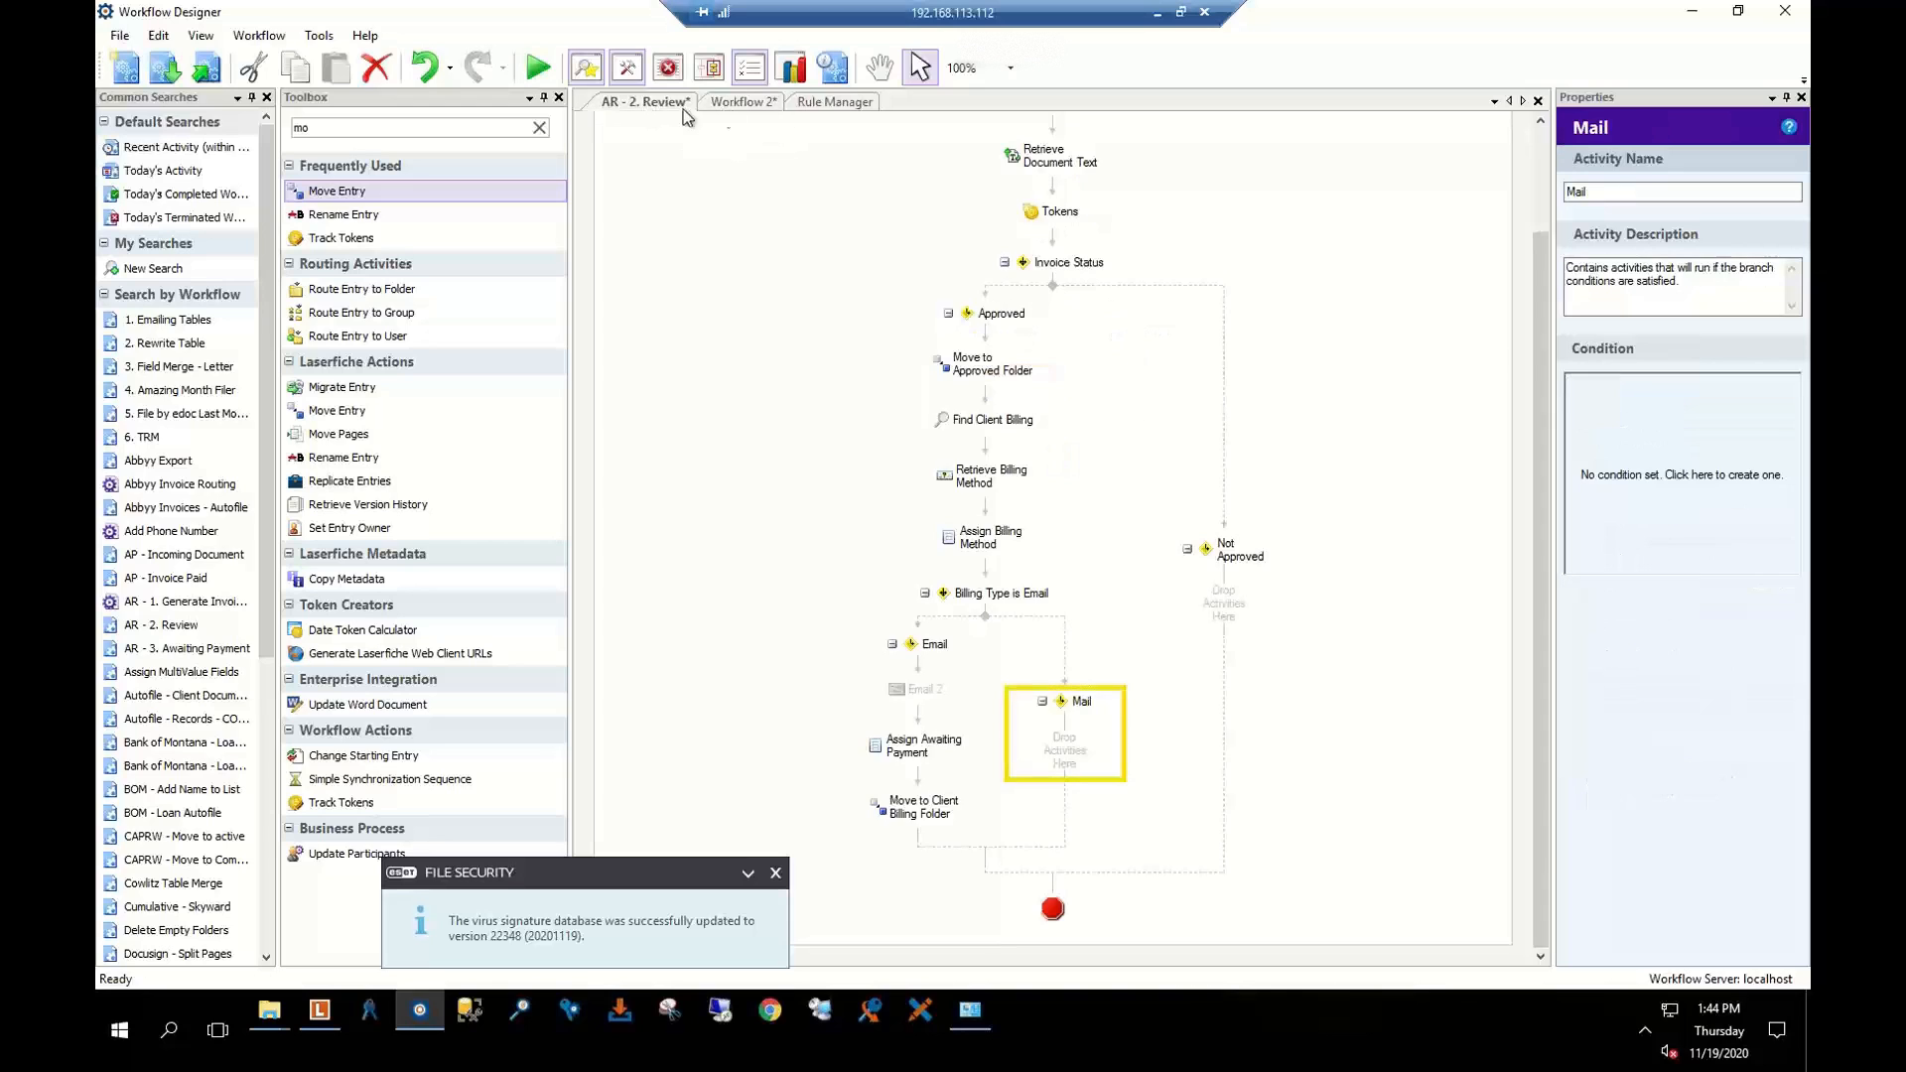
pyautogui.click(742, 107)
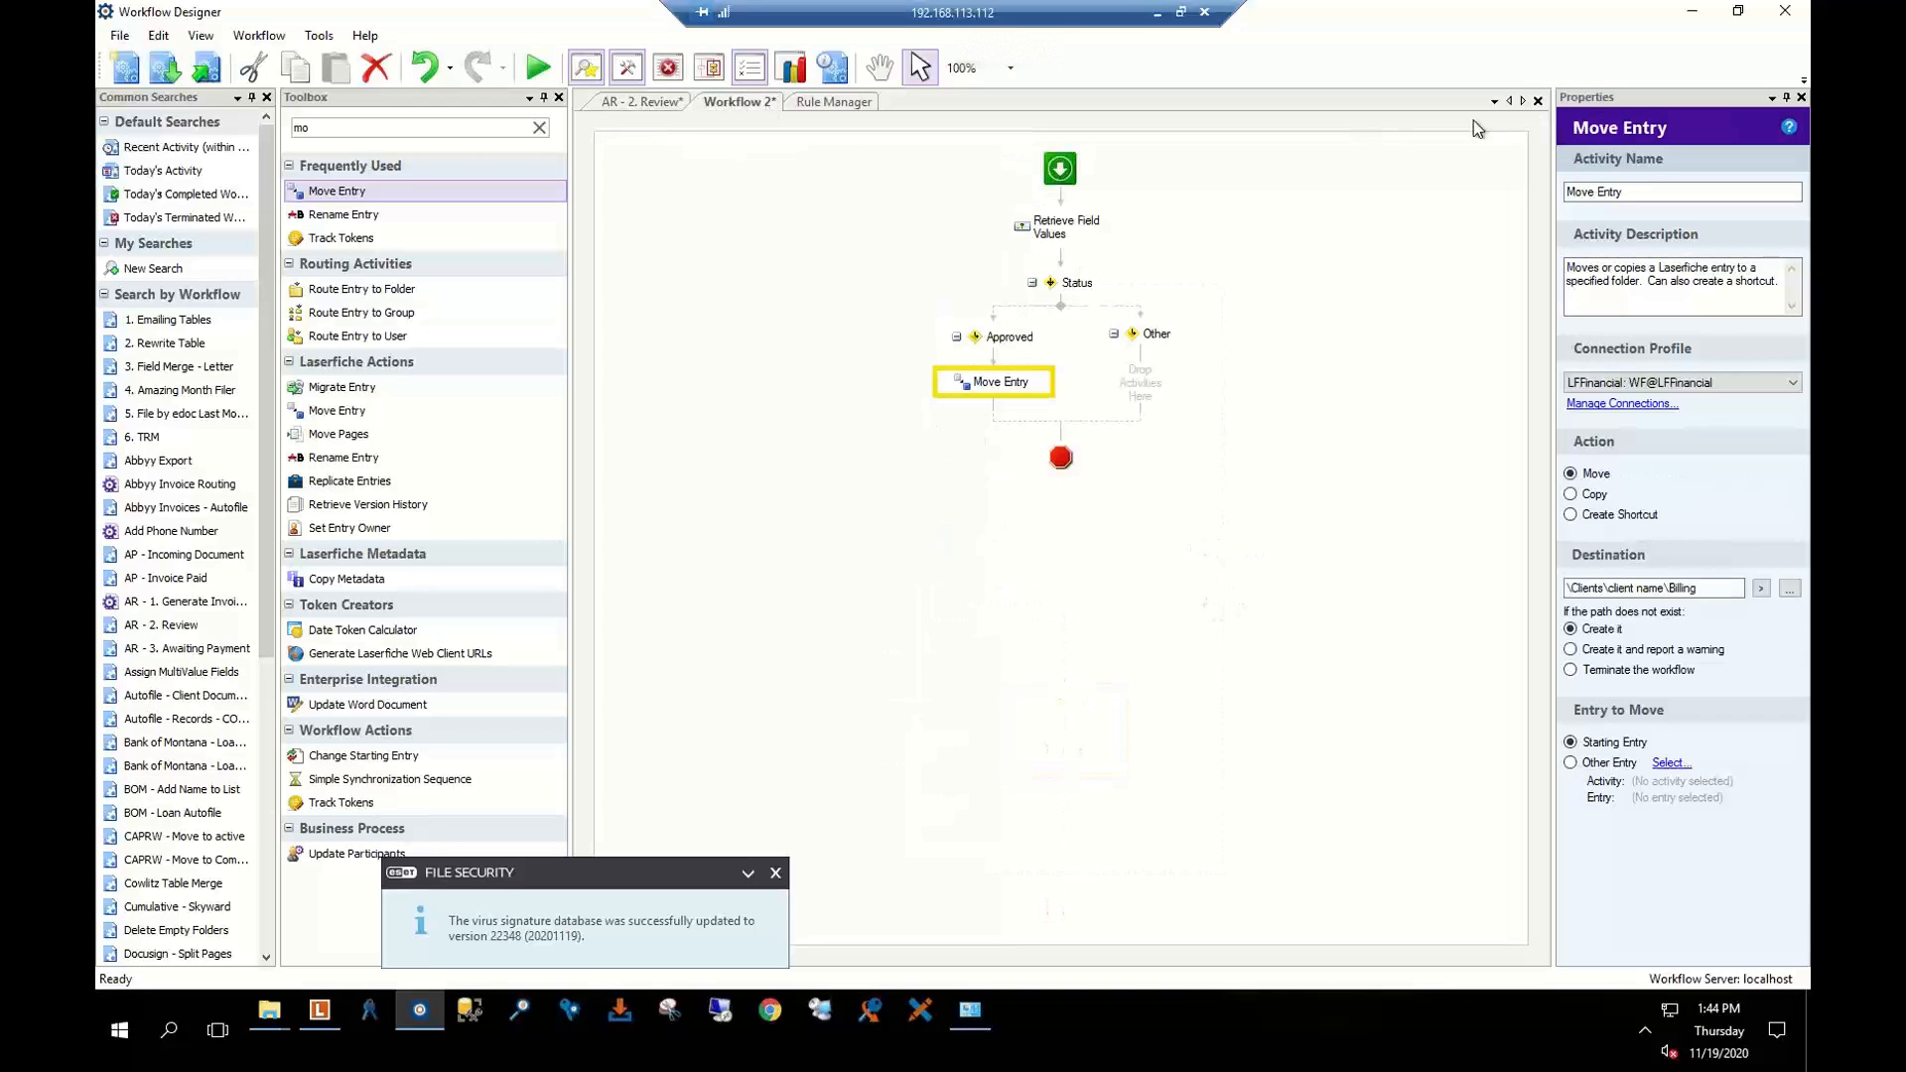
pyautogui.click(1538, 102)
pyautogui.click(992, 541)
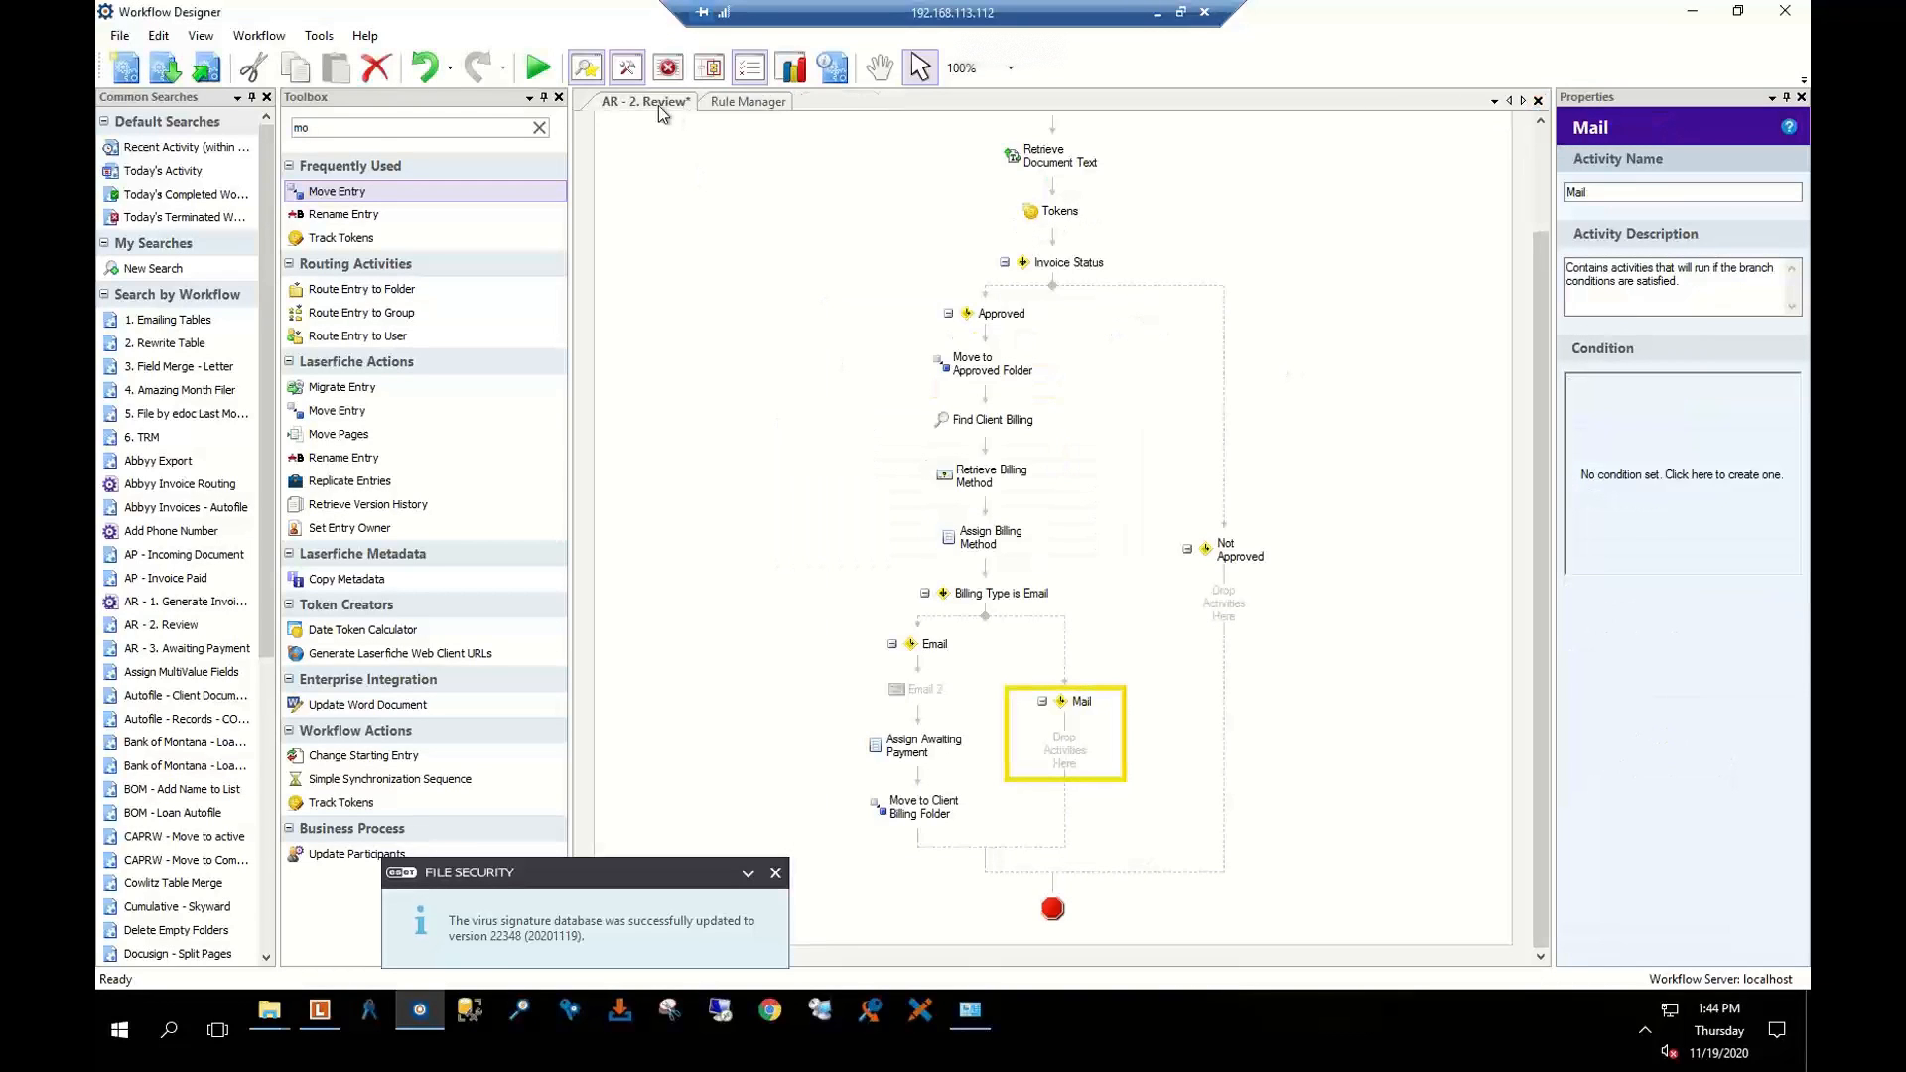
# Delete Retrieve Document Text and review Retrieve Status and the Invoice Status Approved/Not Approved branches
pyautogui.scroll(1, 1042, 372)
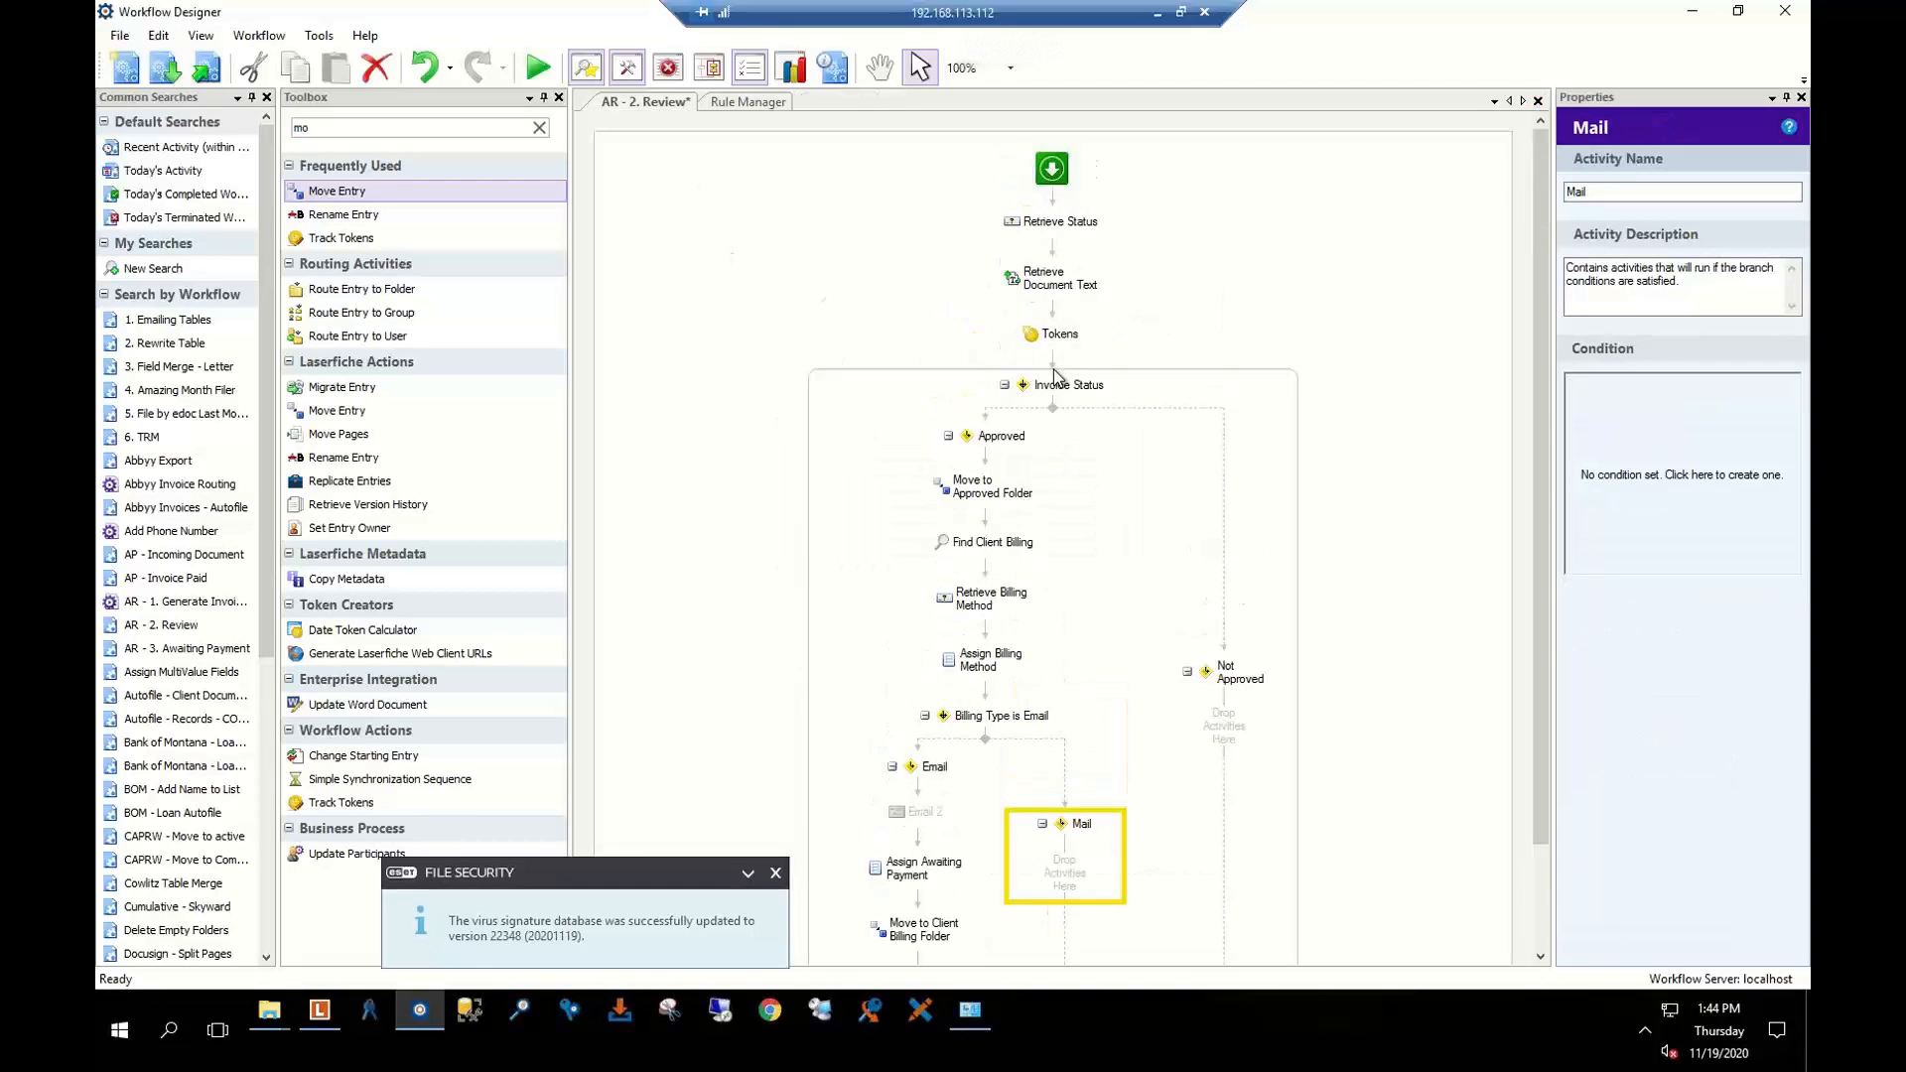
pyautogui.click(1050, 283)
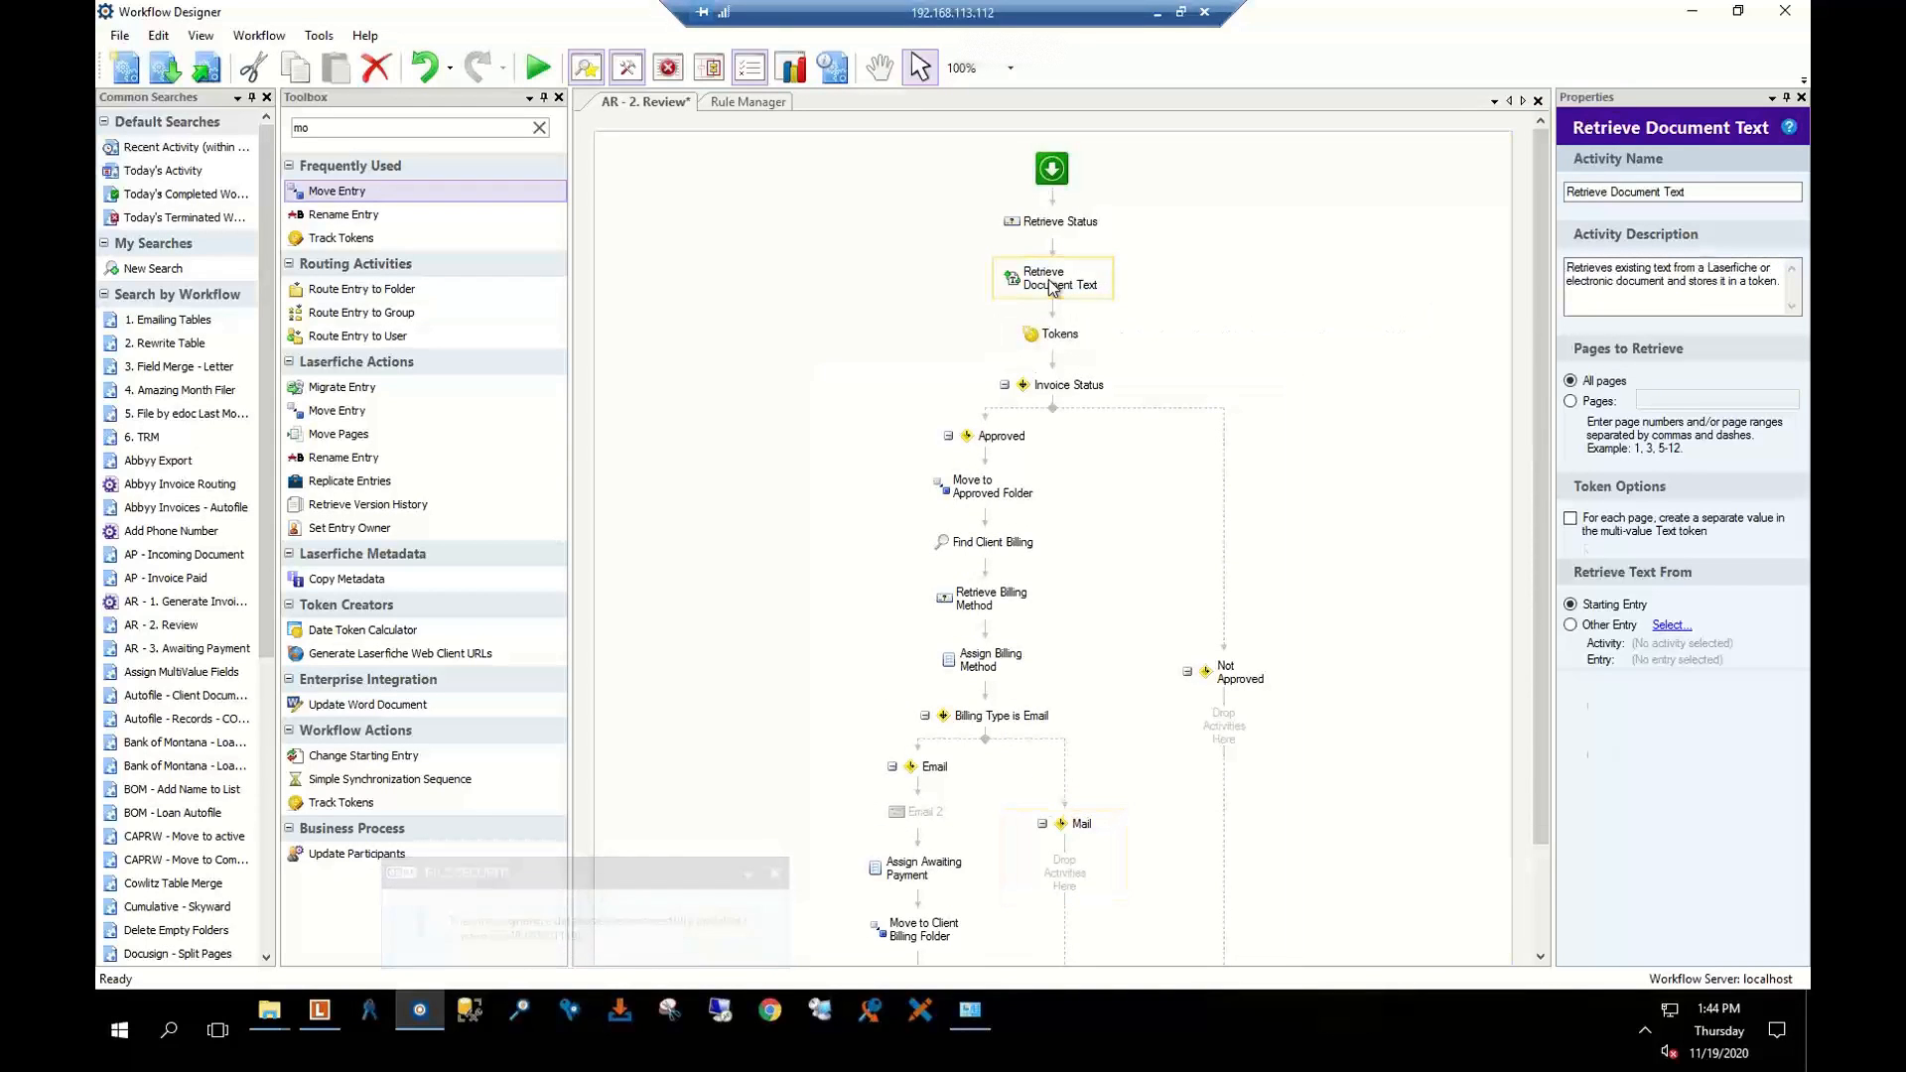
pyautogui.press('Delete')
pyautogui.click(1030, 220)
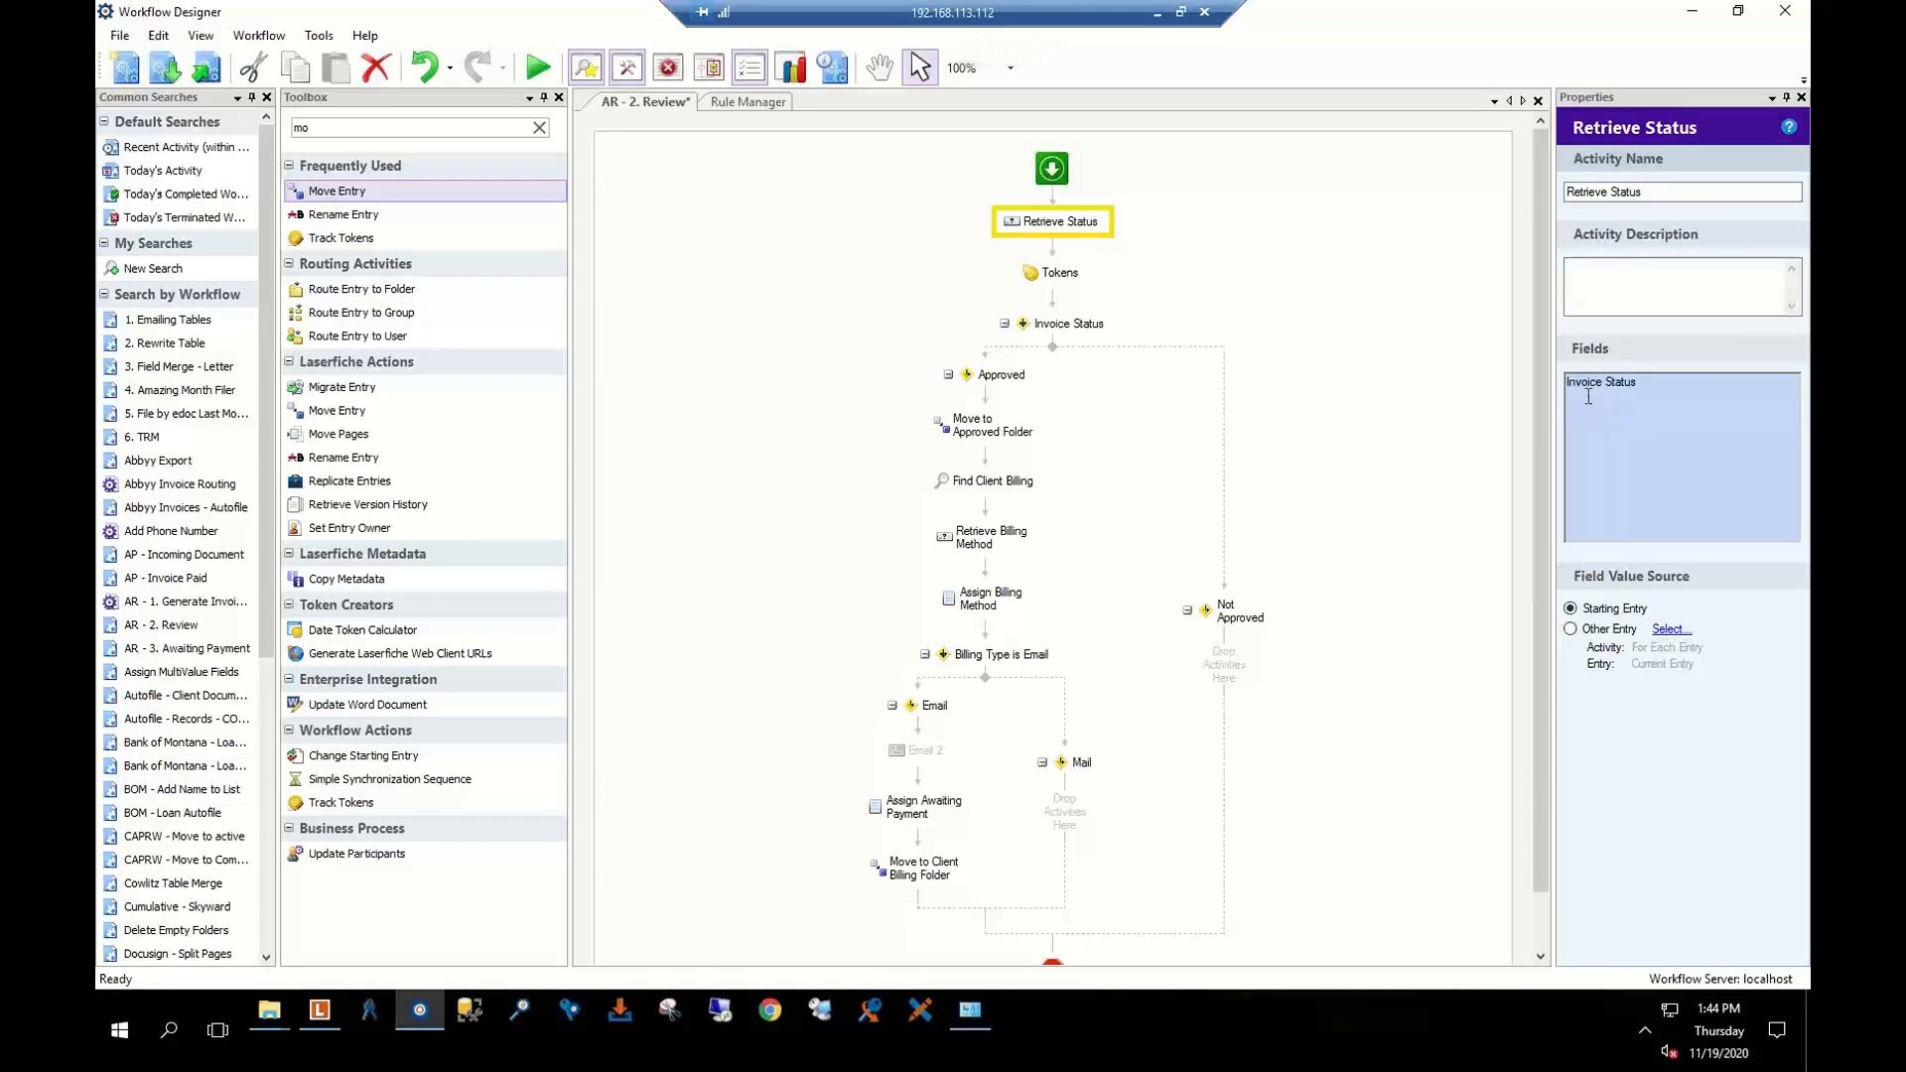
pyautogui.click(1040, 336)
pyautogui.click(1005, 380)
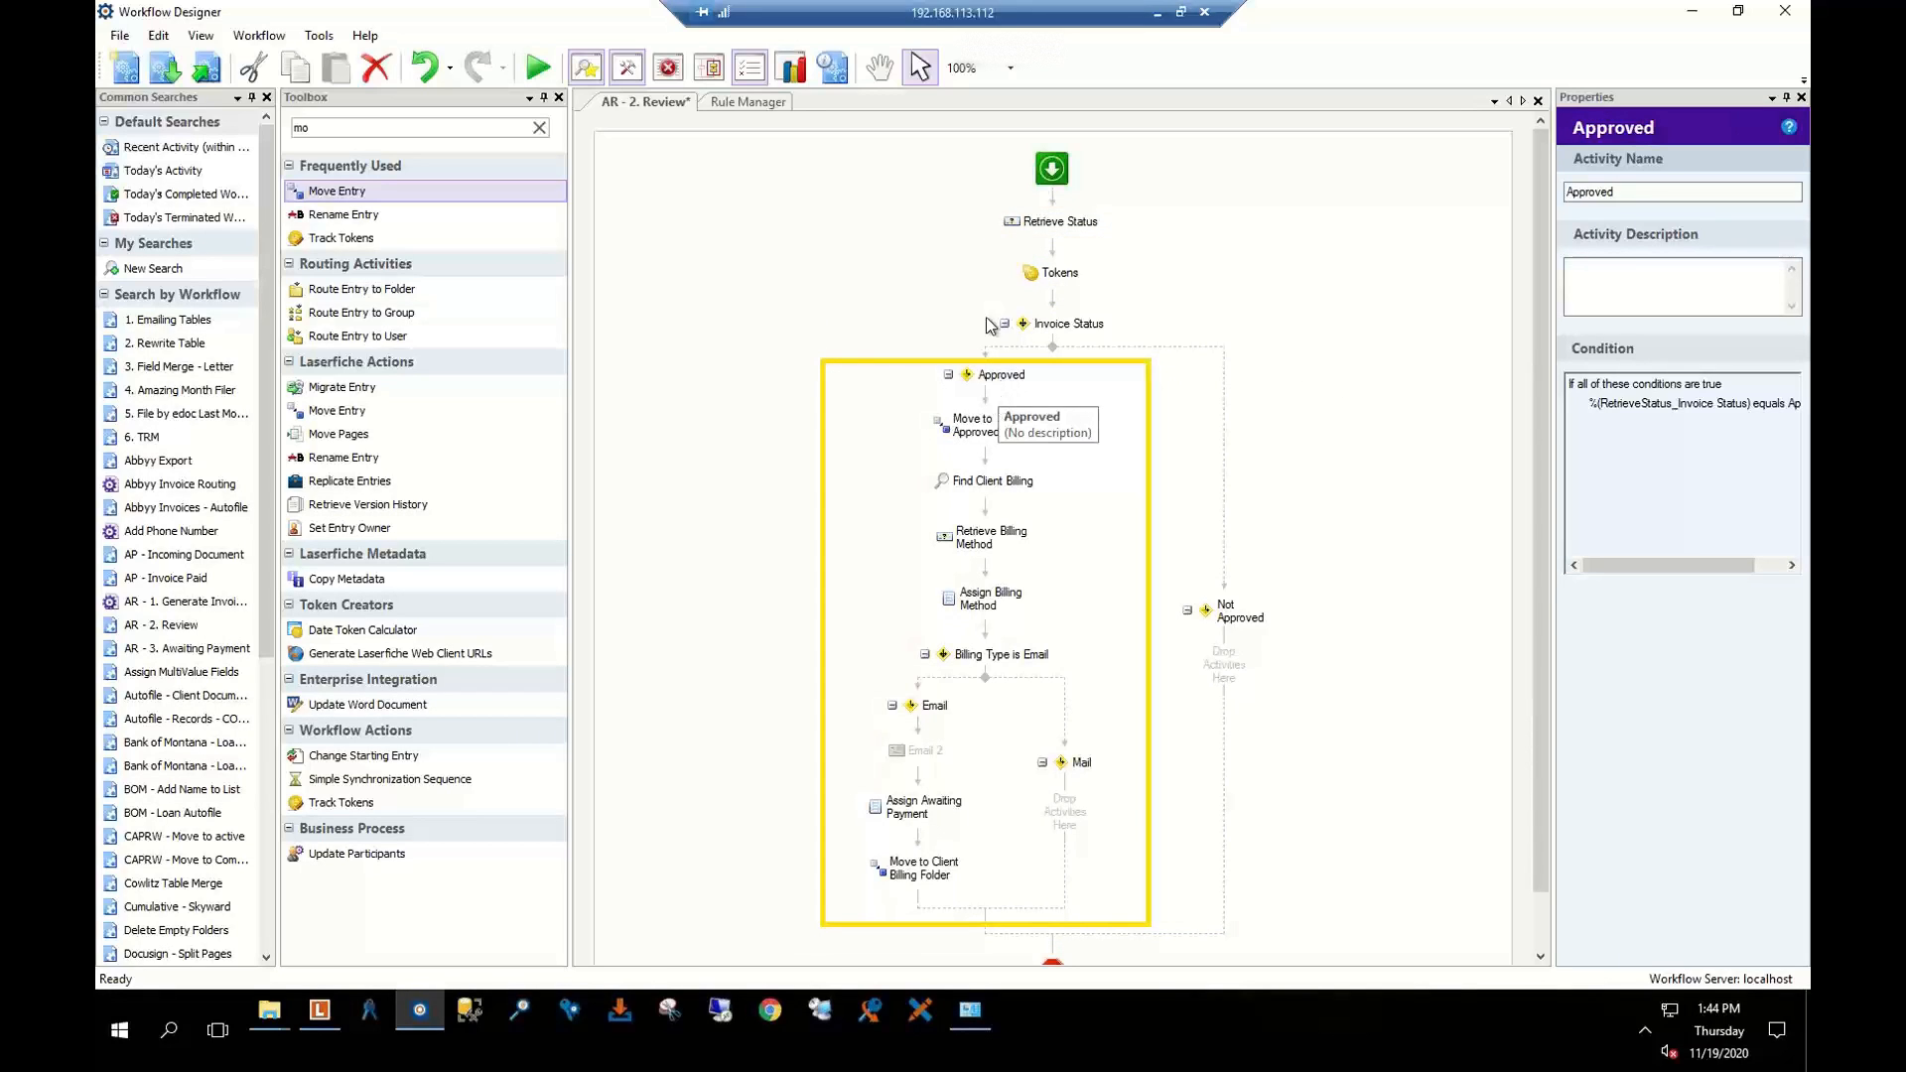
pyautogui.click(1209, 608)
pyautogui.scroll(-1, 1204, 586)
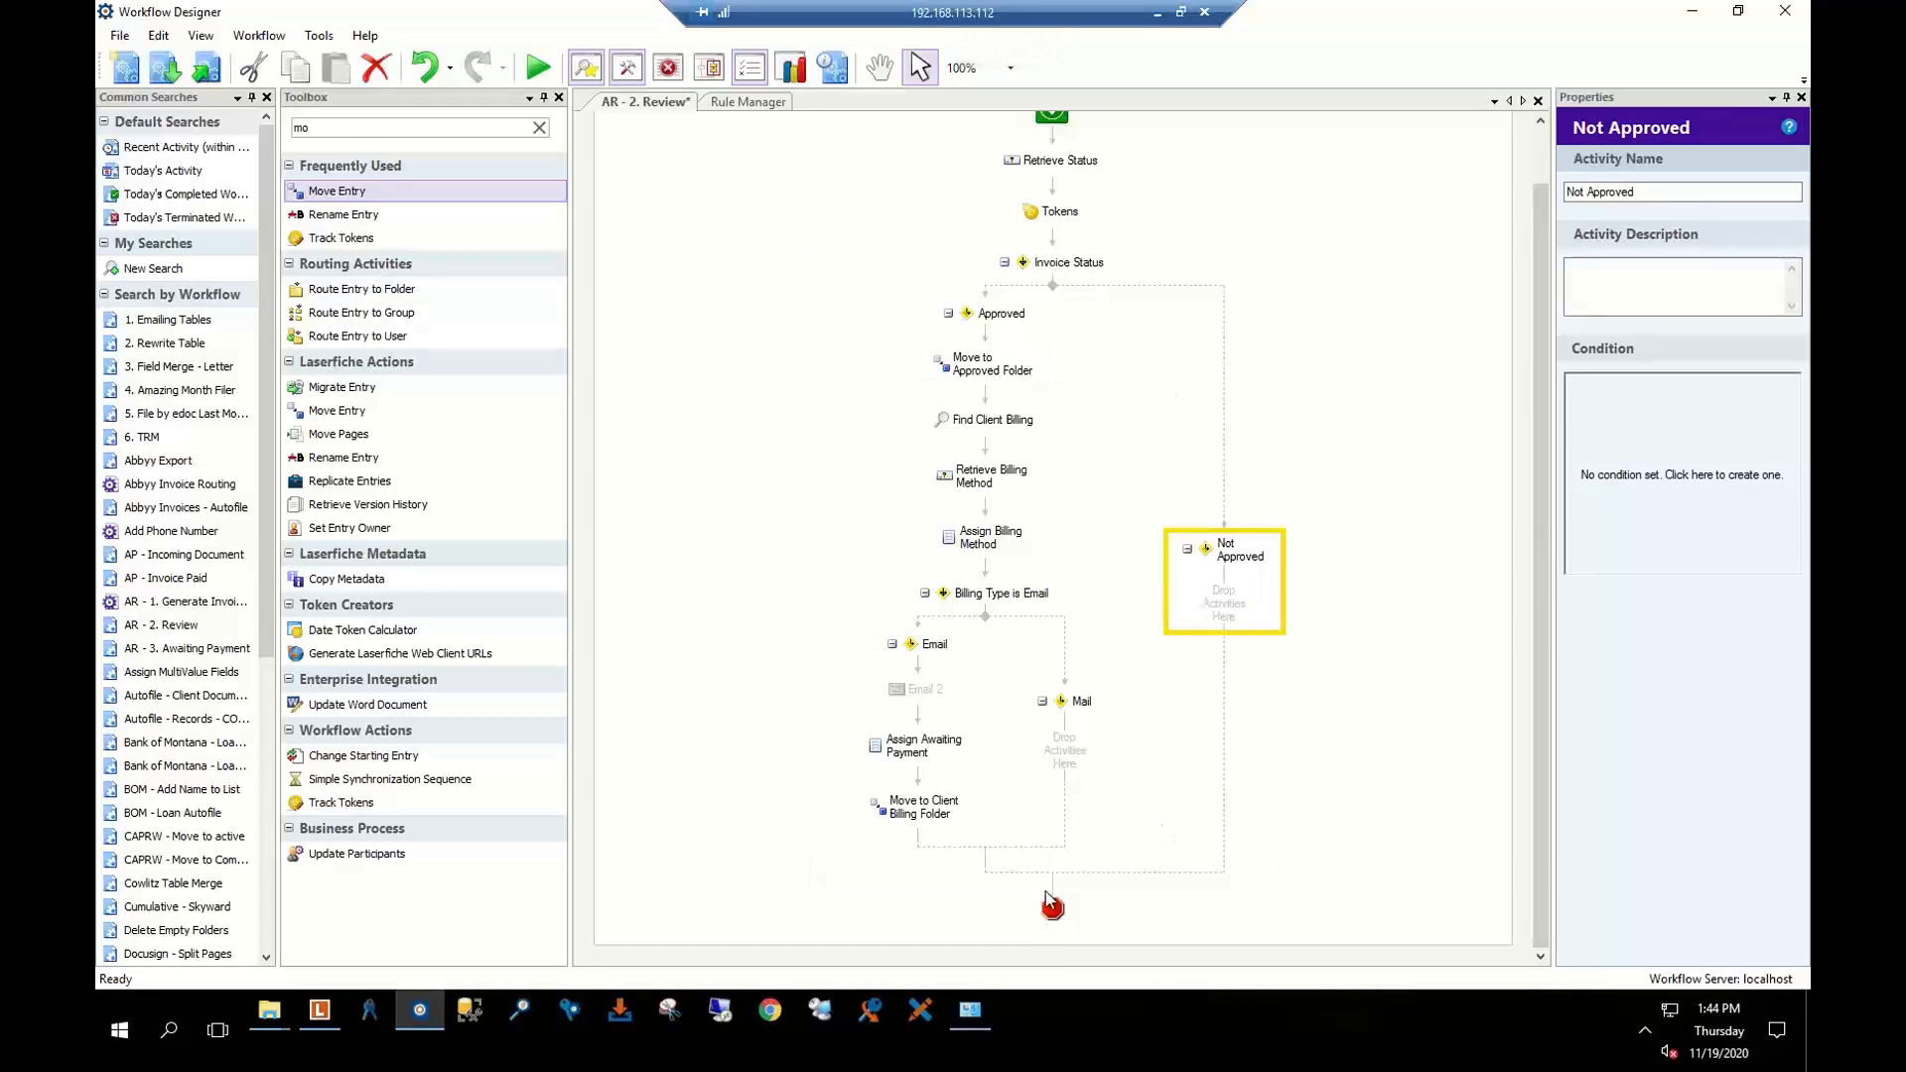
pyautogui.scroll(1, 1015, 209)
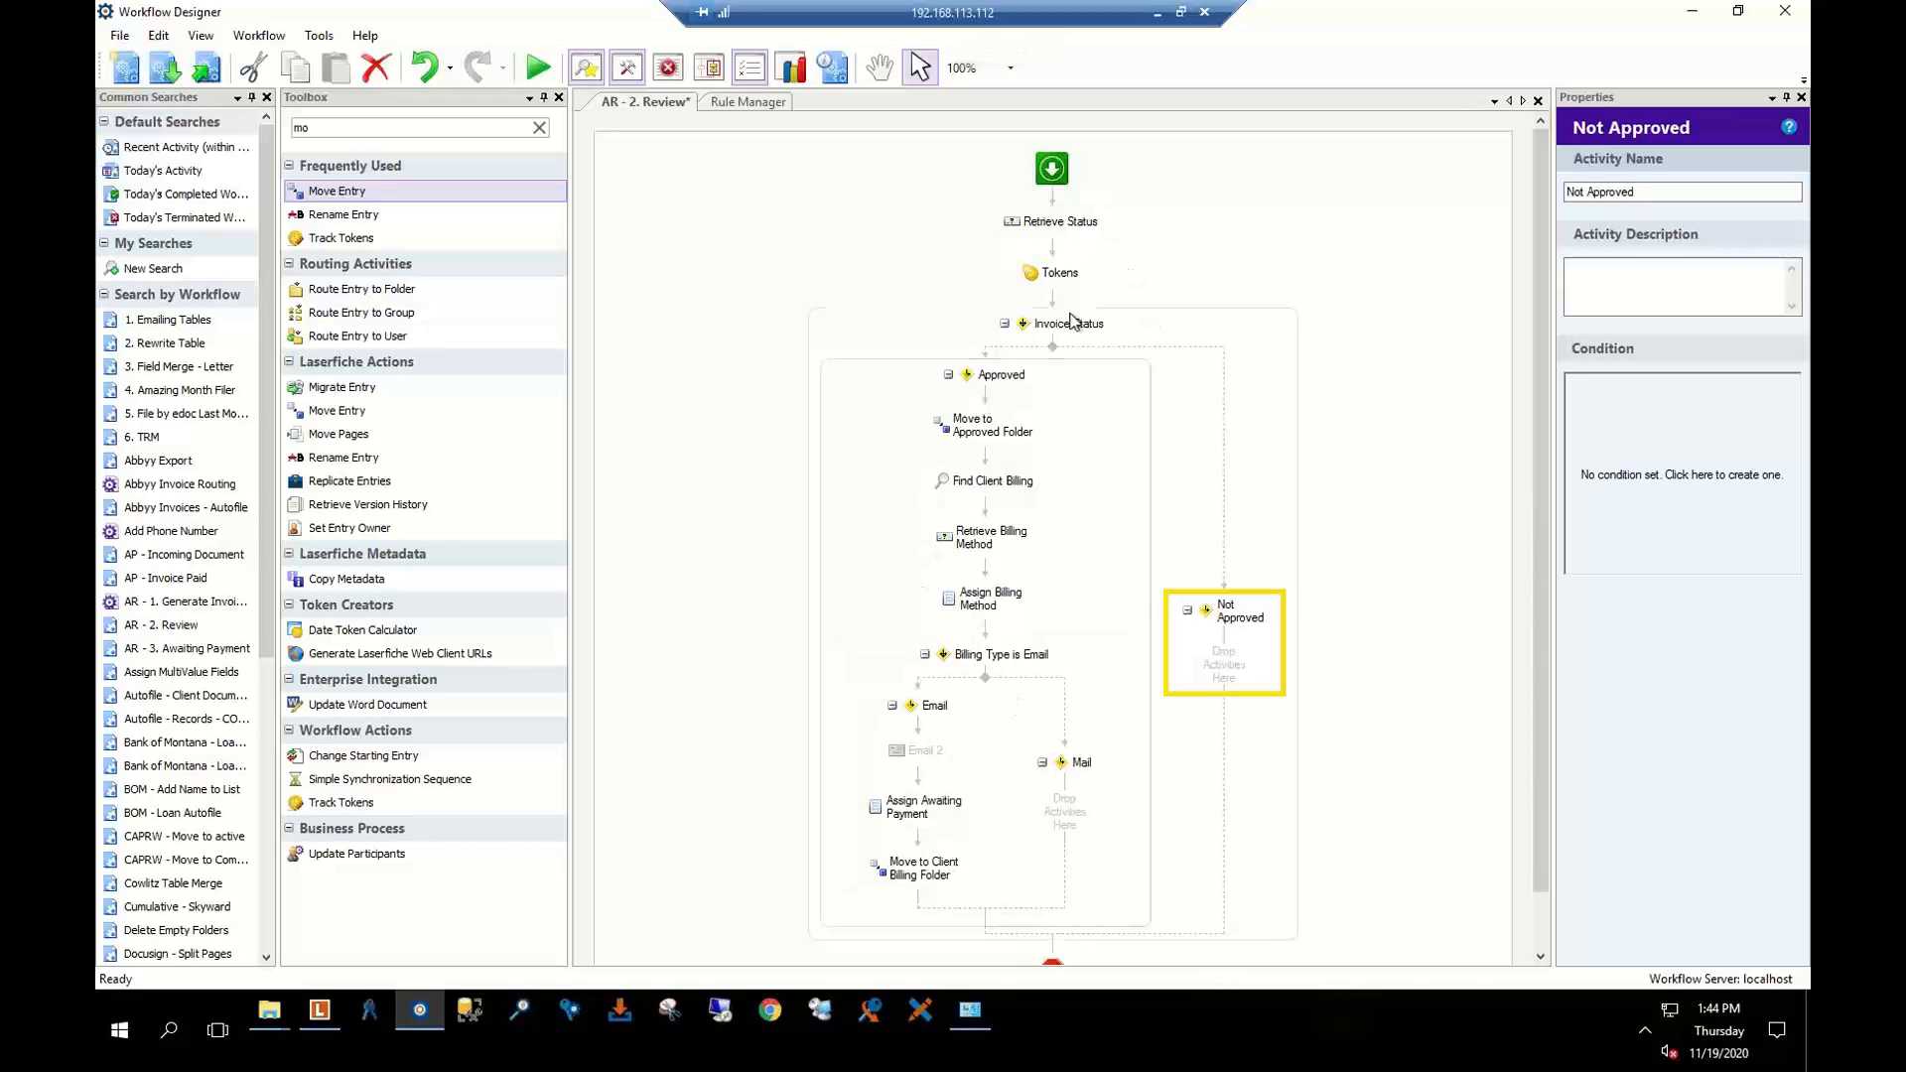
# Recheck Retrieve Status, the Approved condition, Move to Approved Folder and the Find Client Billing query
pyautogui.click(1055, 228)
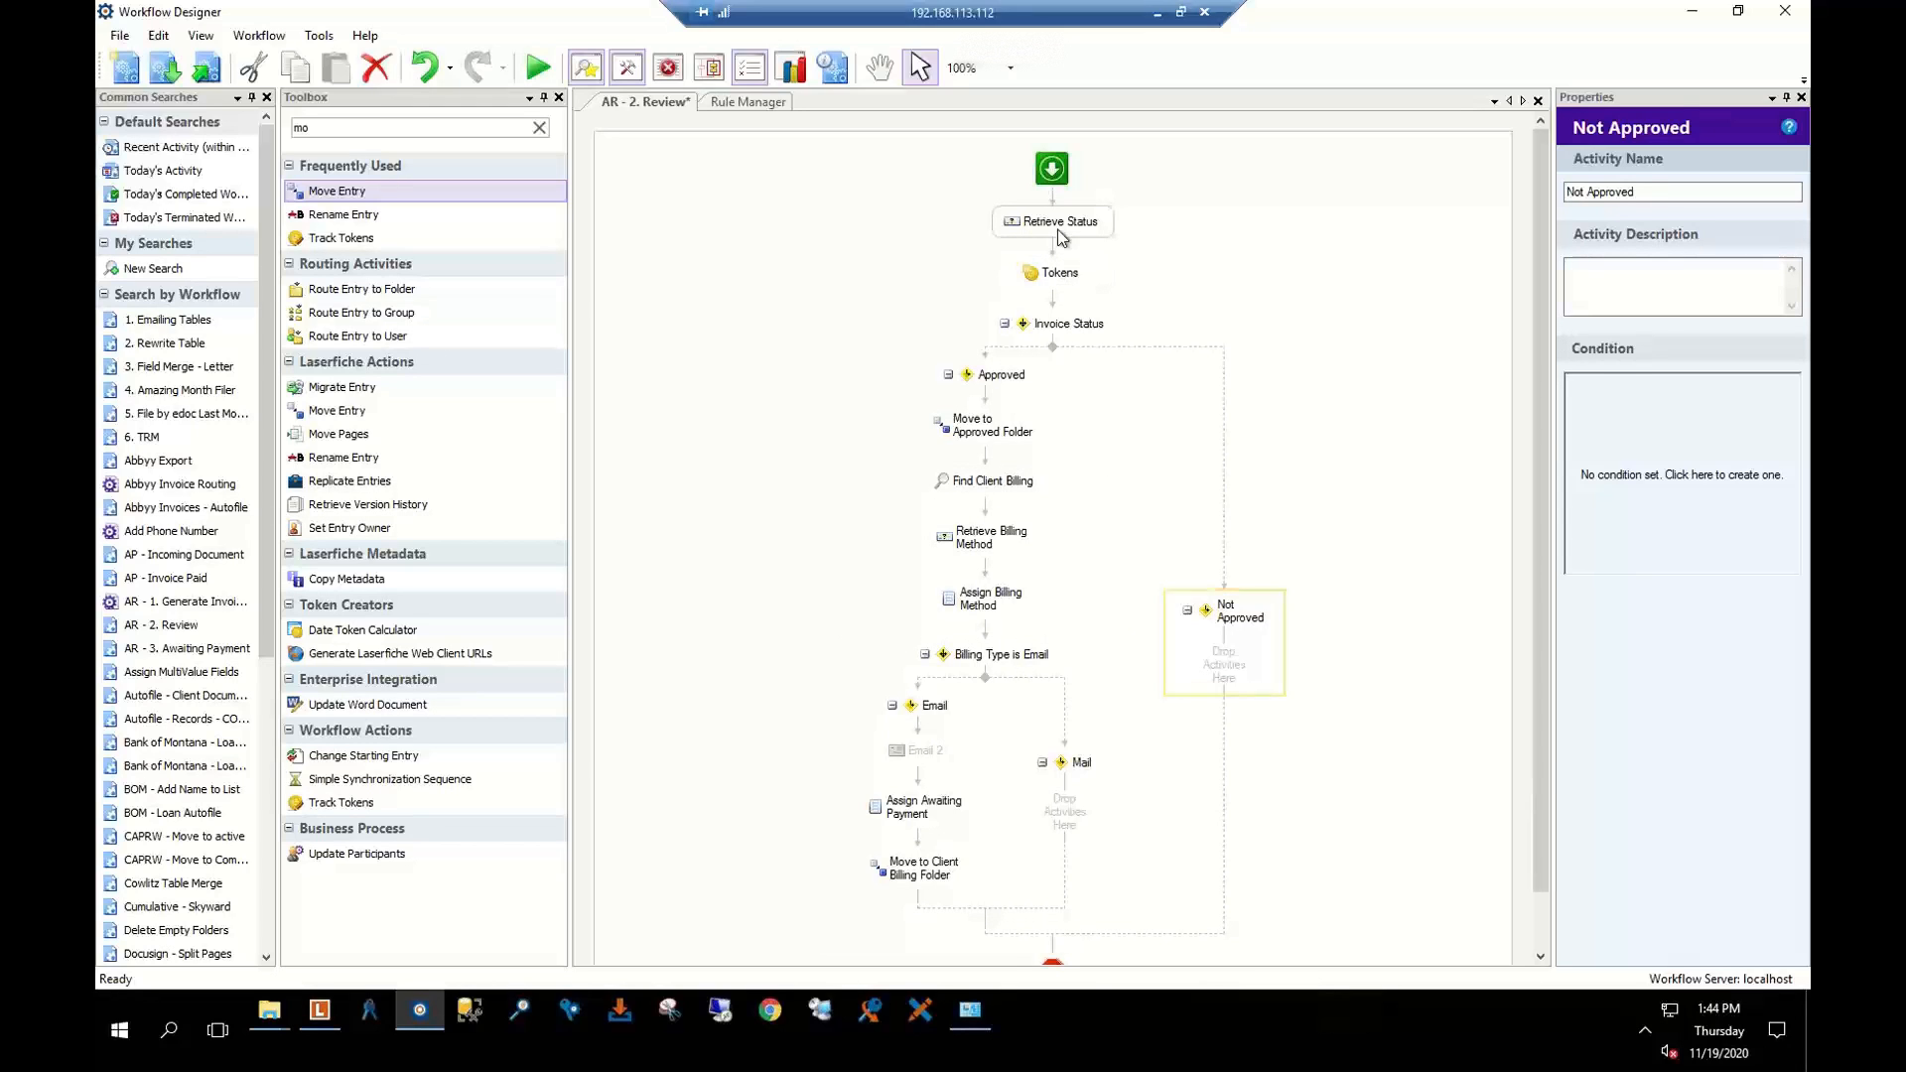
pyautogui.click(1062, 342)
pyautogui.click(997, 392)
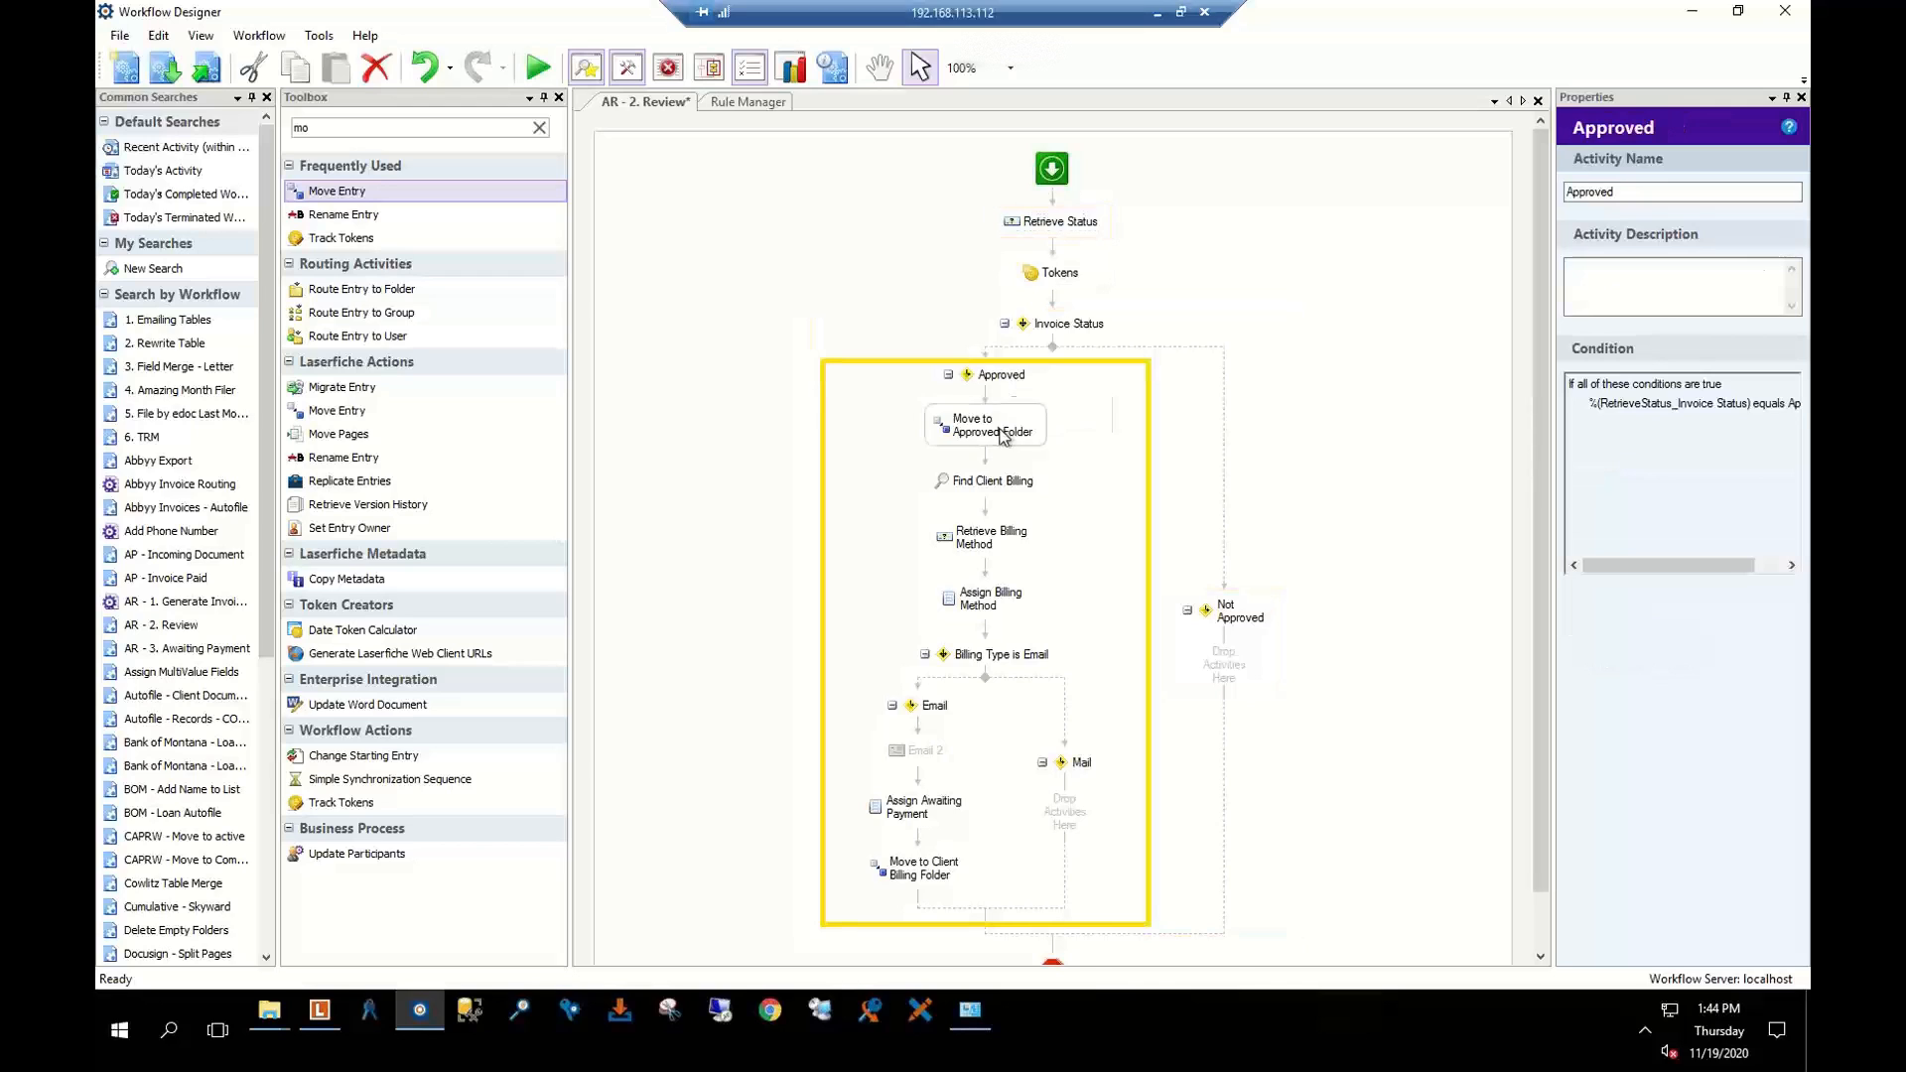
pyautogui.click(991, 435)
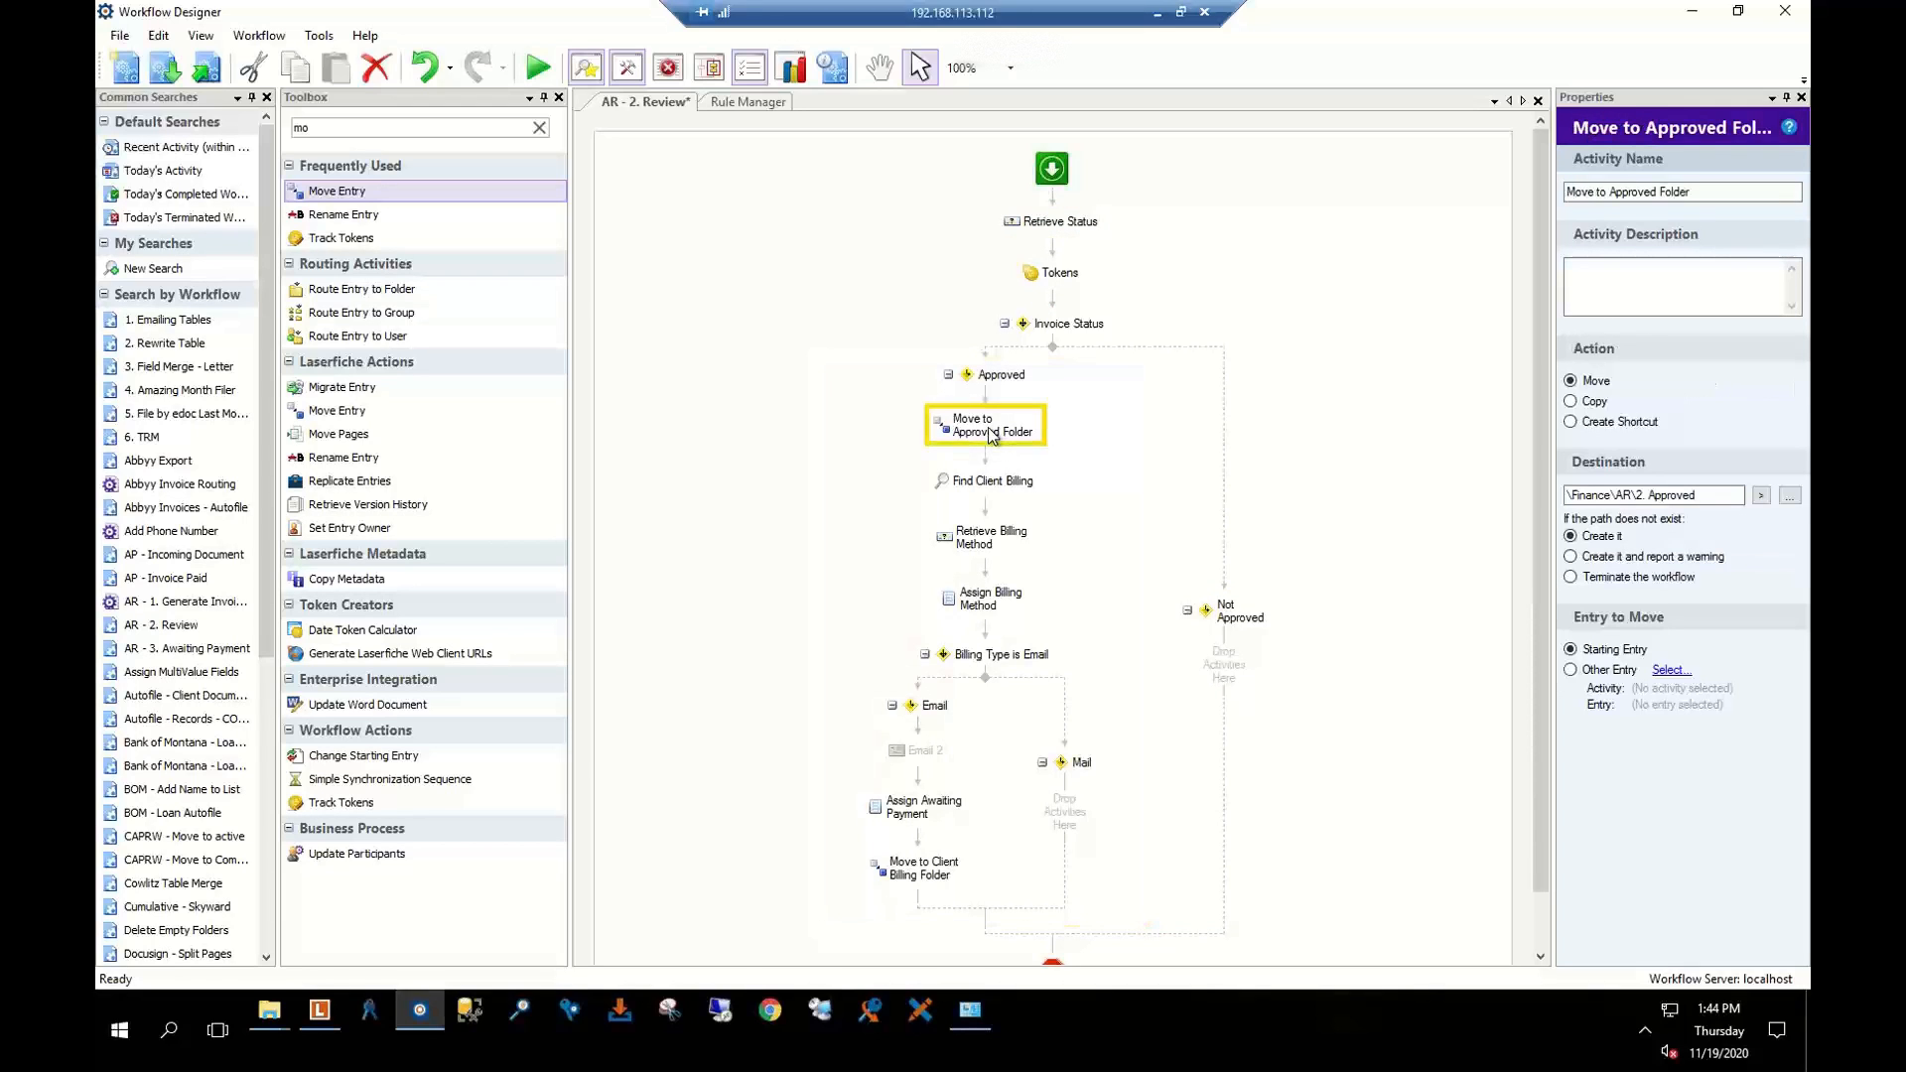
pyautogui.click(983, 484)
# Review the billing-method activities, the Email branch, Assign Awaiting Payment and Move to Client Billing Folder
pyautogui.scroll(-1, 982, 483)
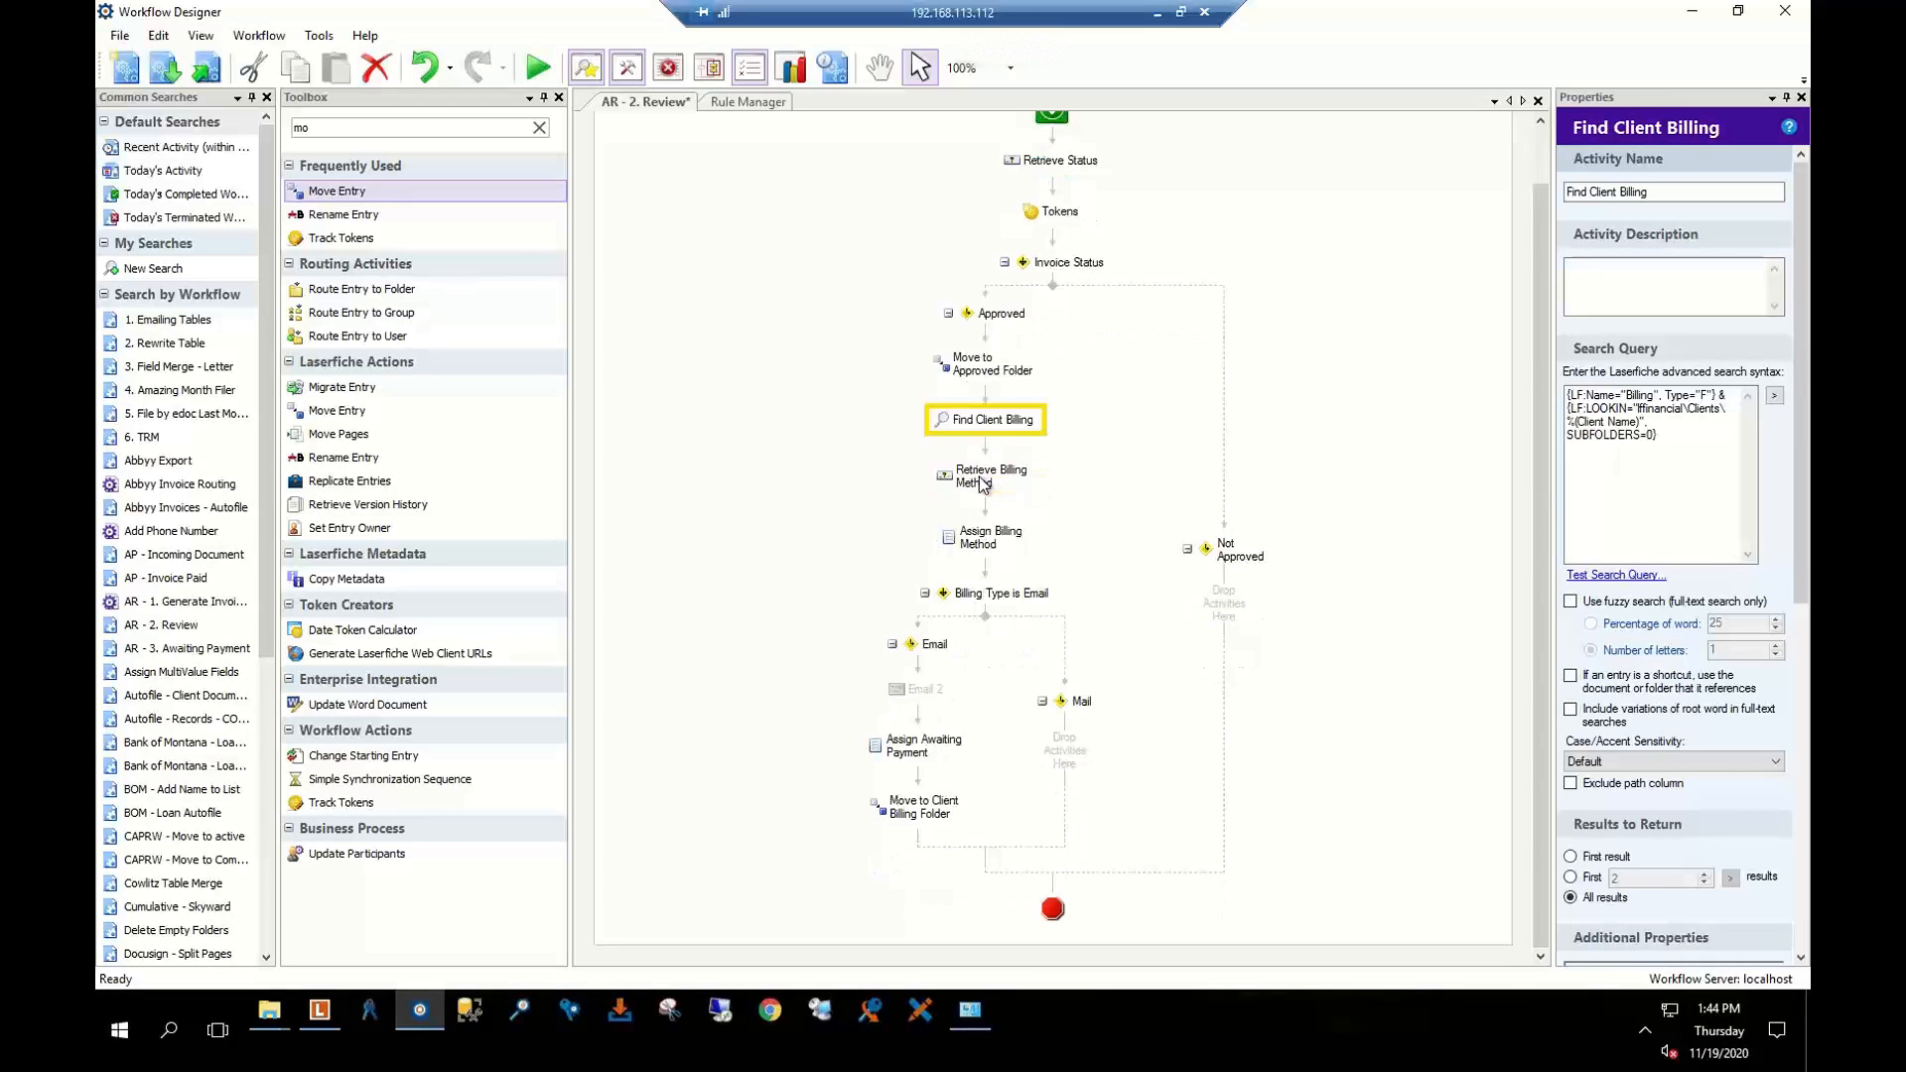
pyautogui.click(982, 483)
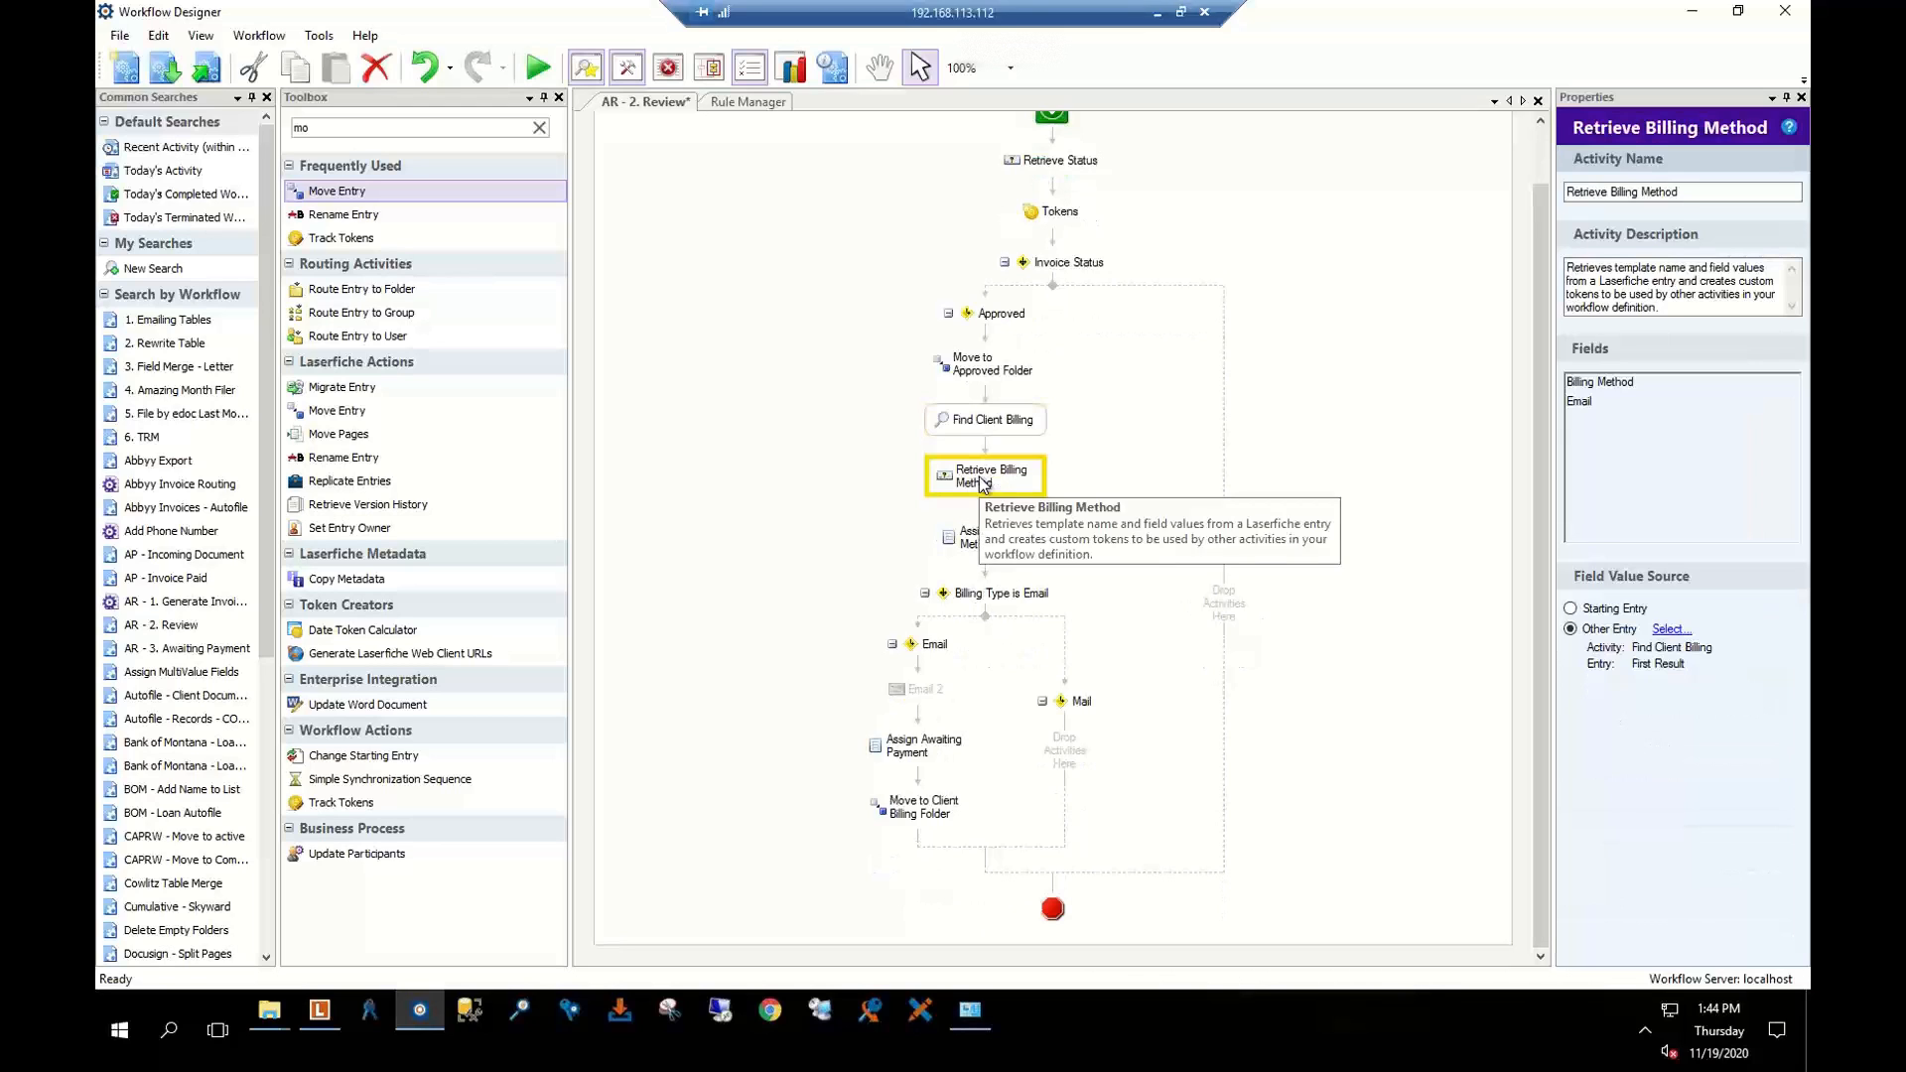
pyautogui.click(977, 541)
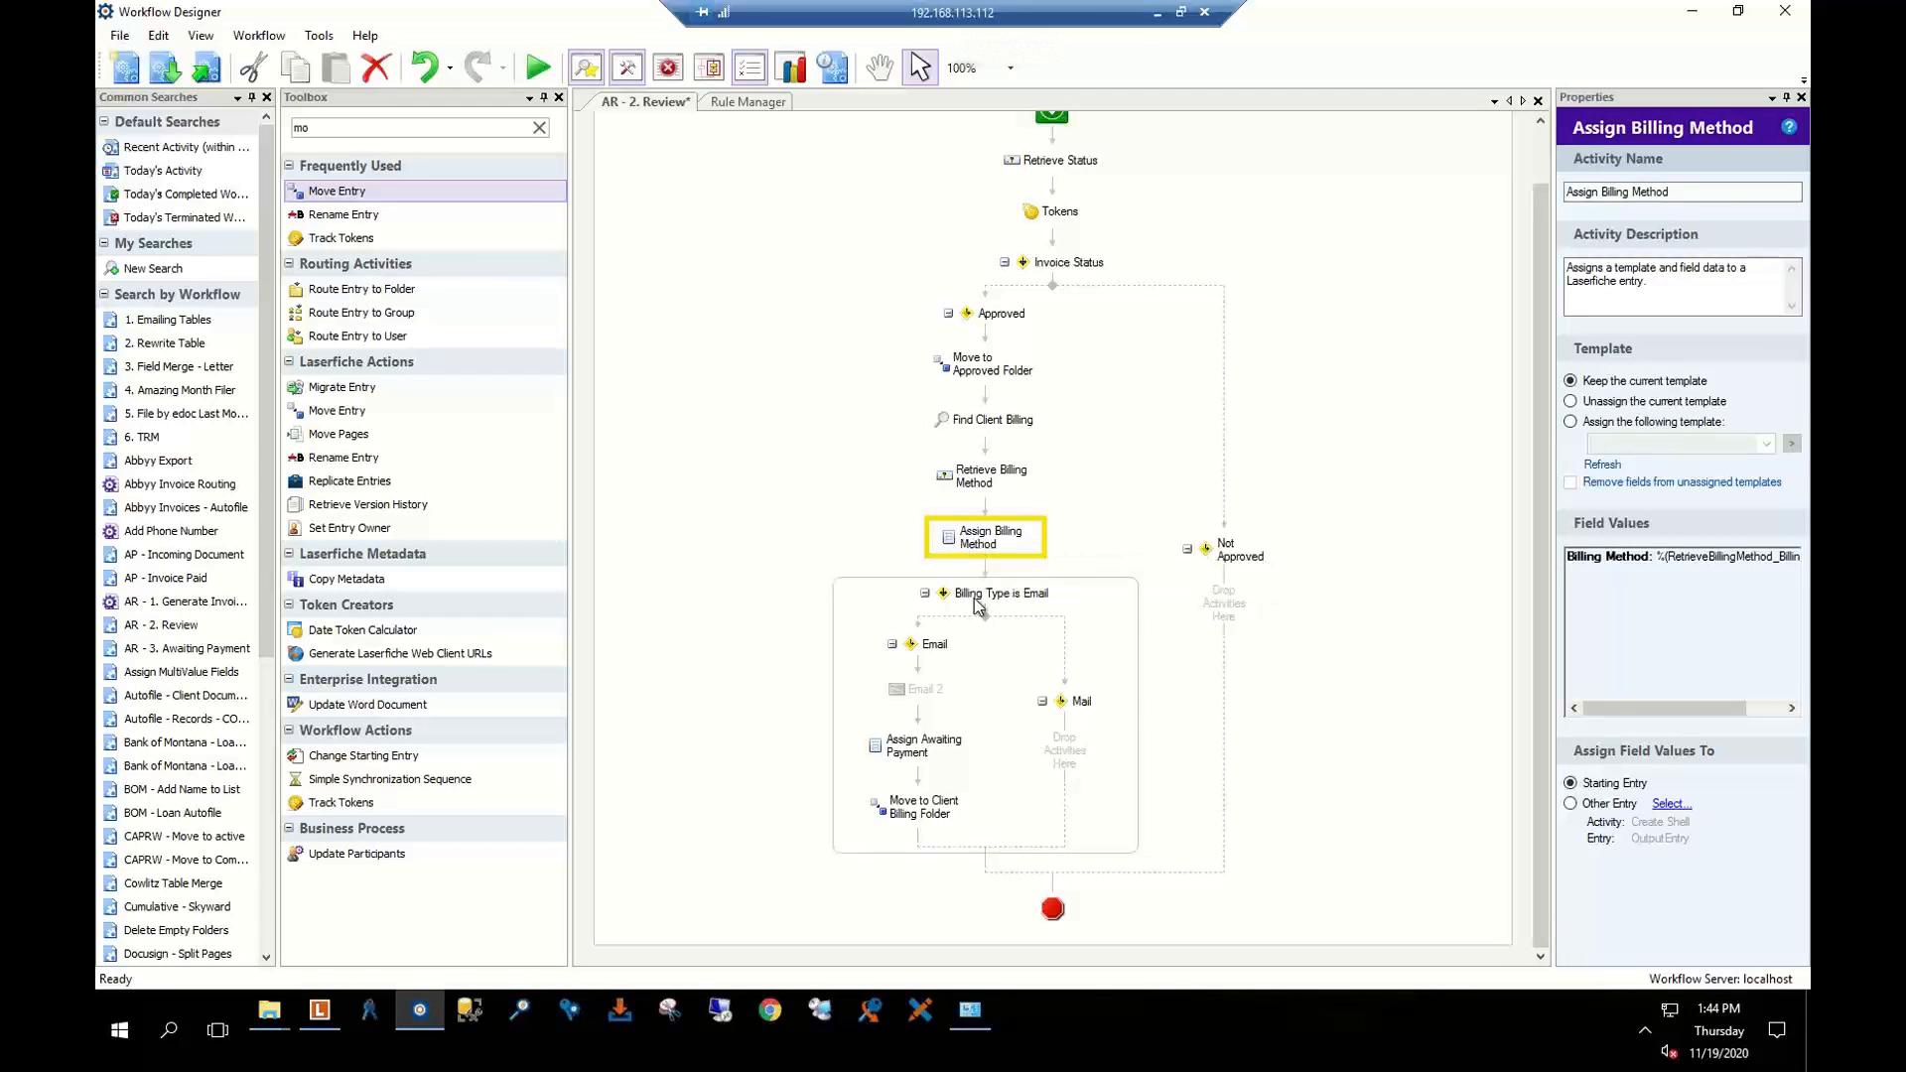
pyautogui.click(978, 607)
pyautogui.click(936, 650)
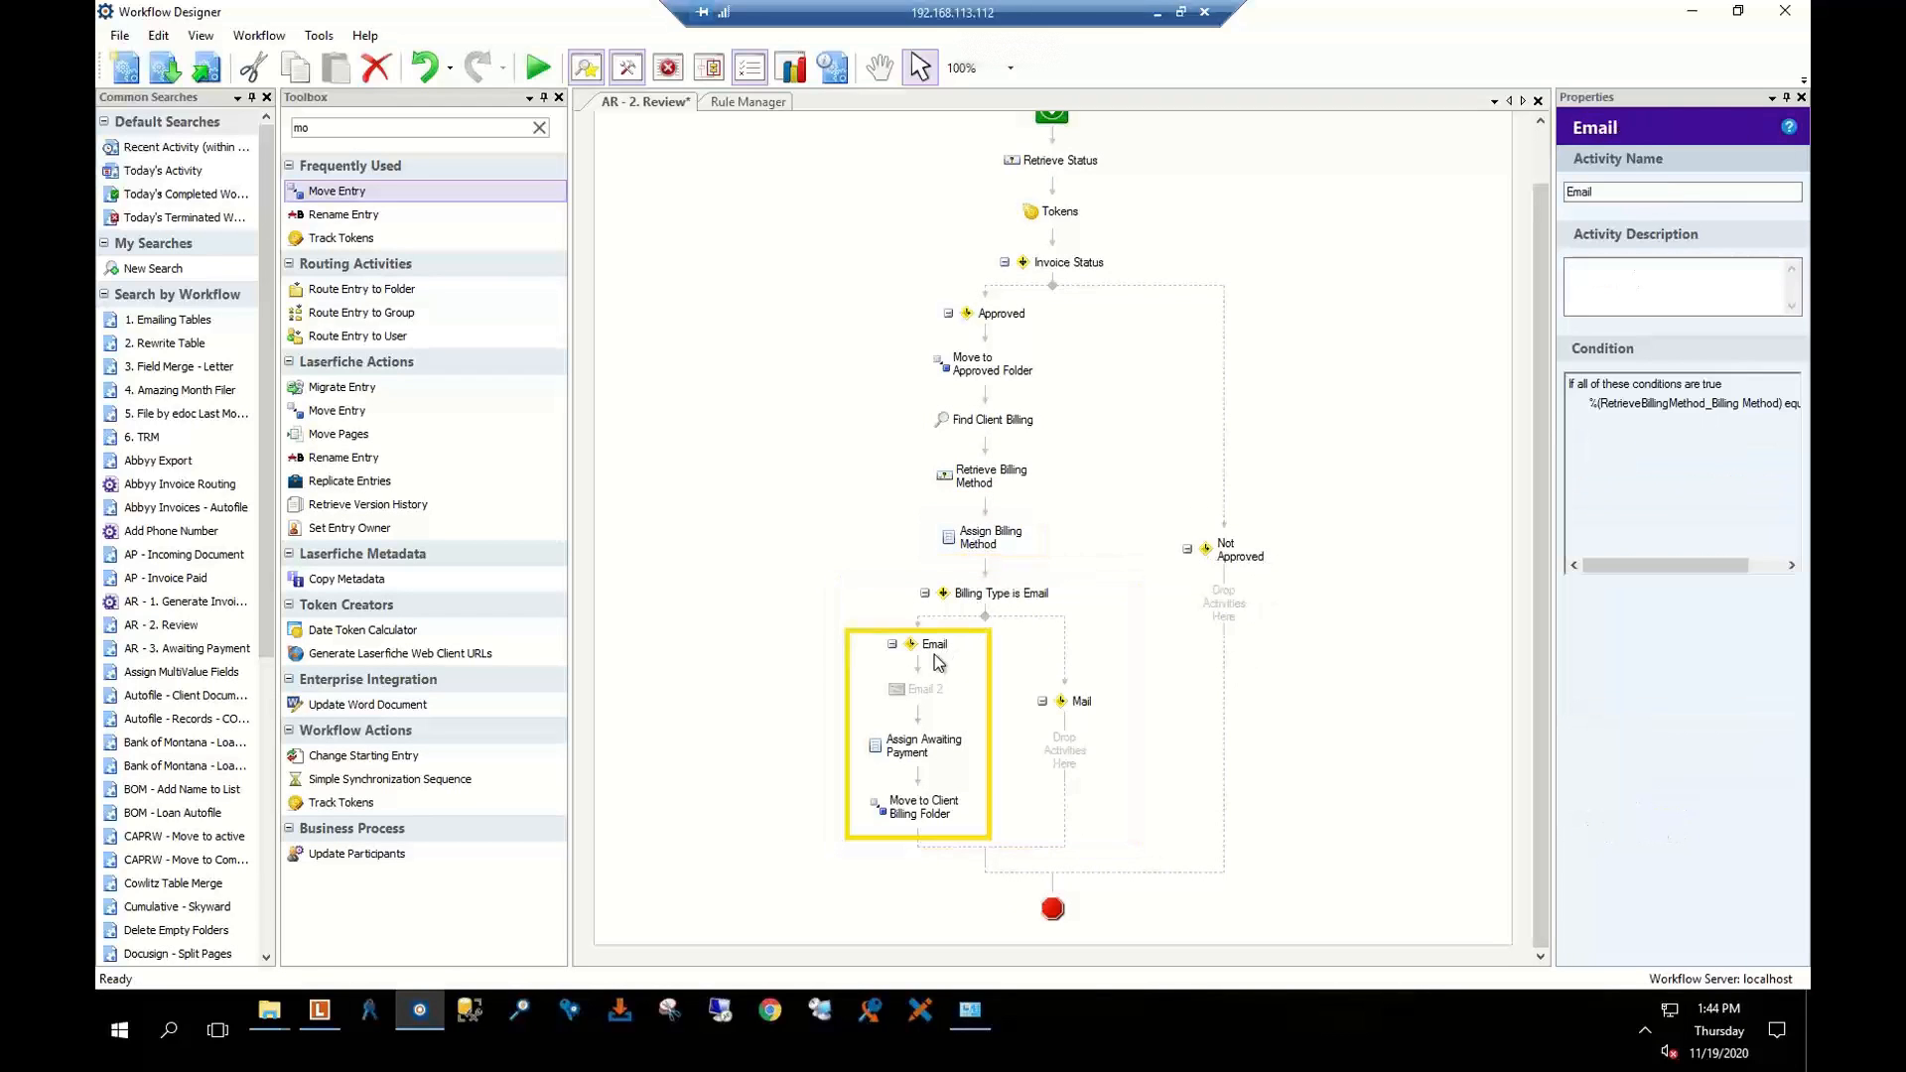
pyautogui.click(923, 747)
pyautogui.click(914, 816)
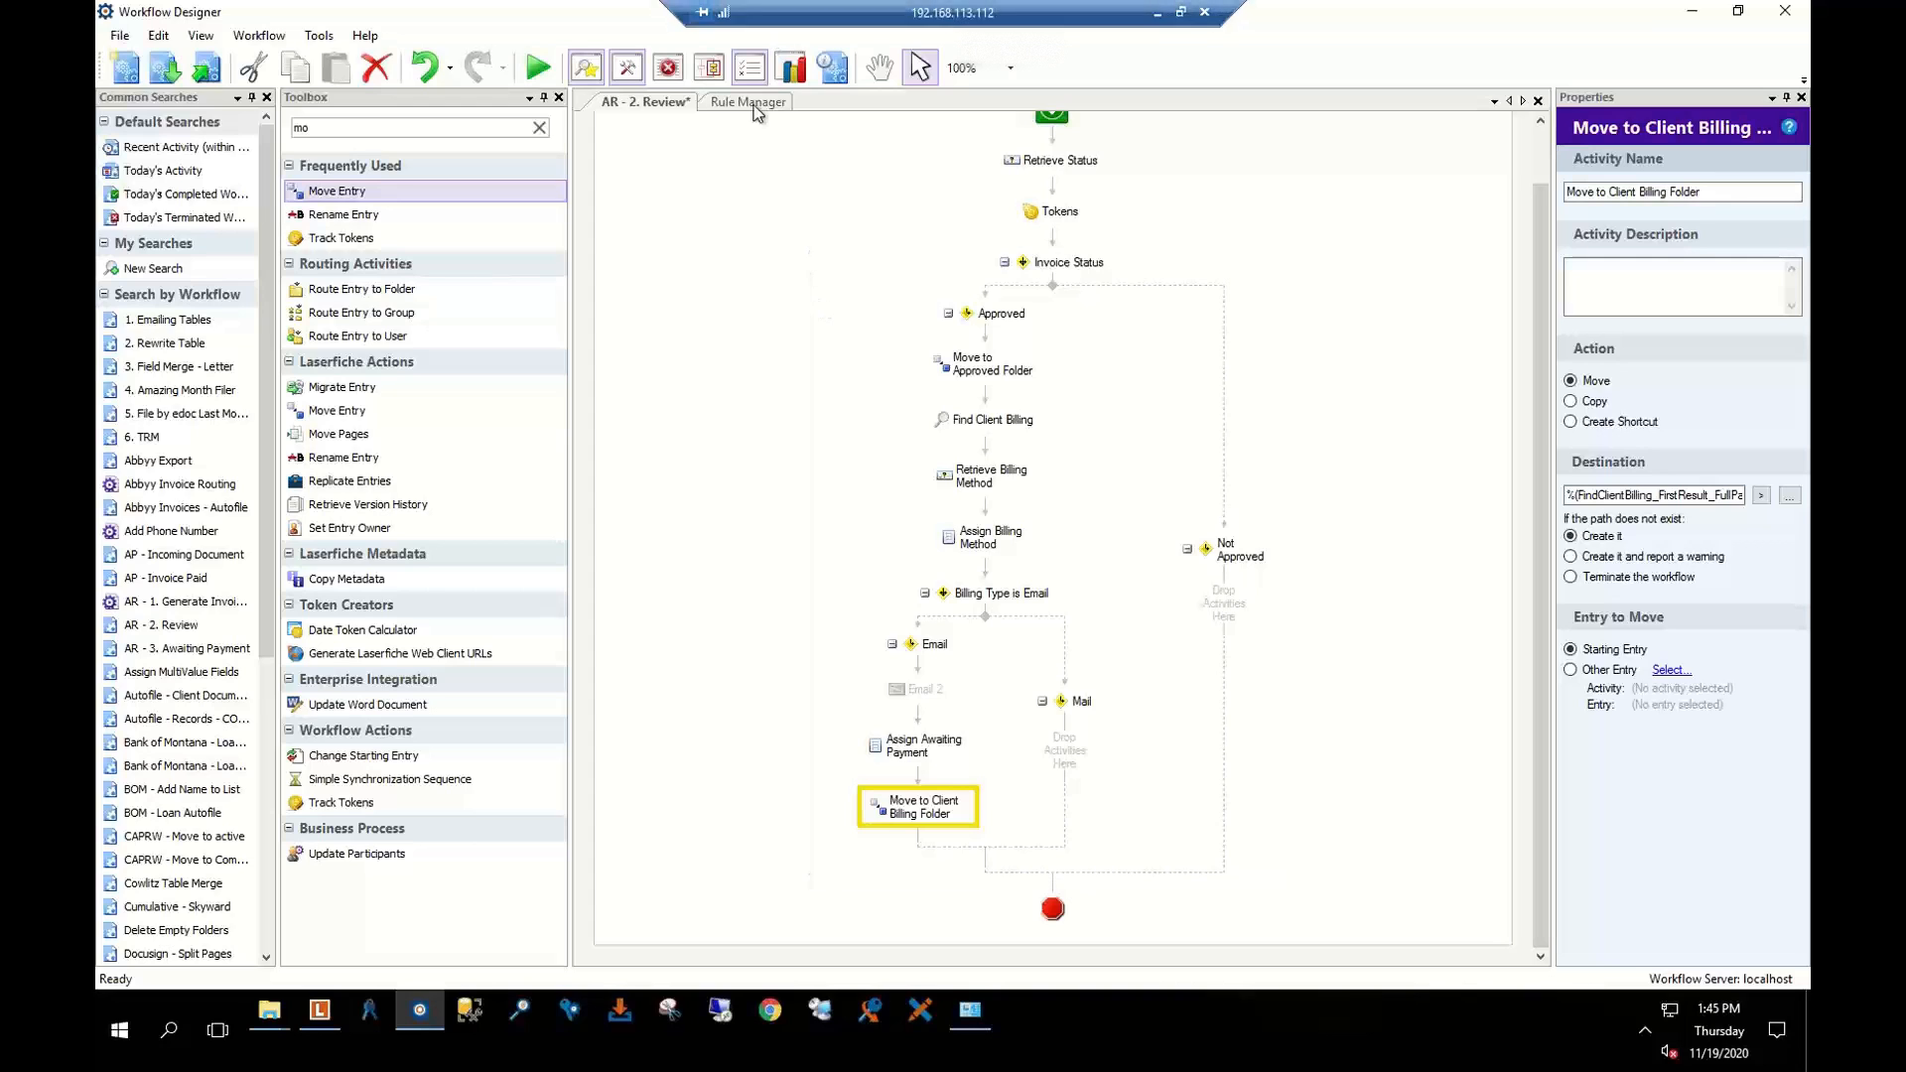
# Close AR - 2. Review and open the AR - 3. Awaiting Payment workflow
pyautogui.click(1537, 101)
pyautogui.click(993, 548)
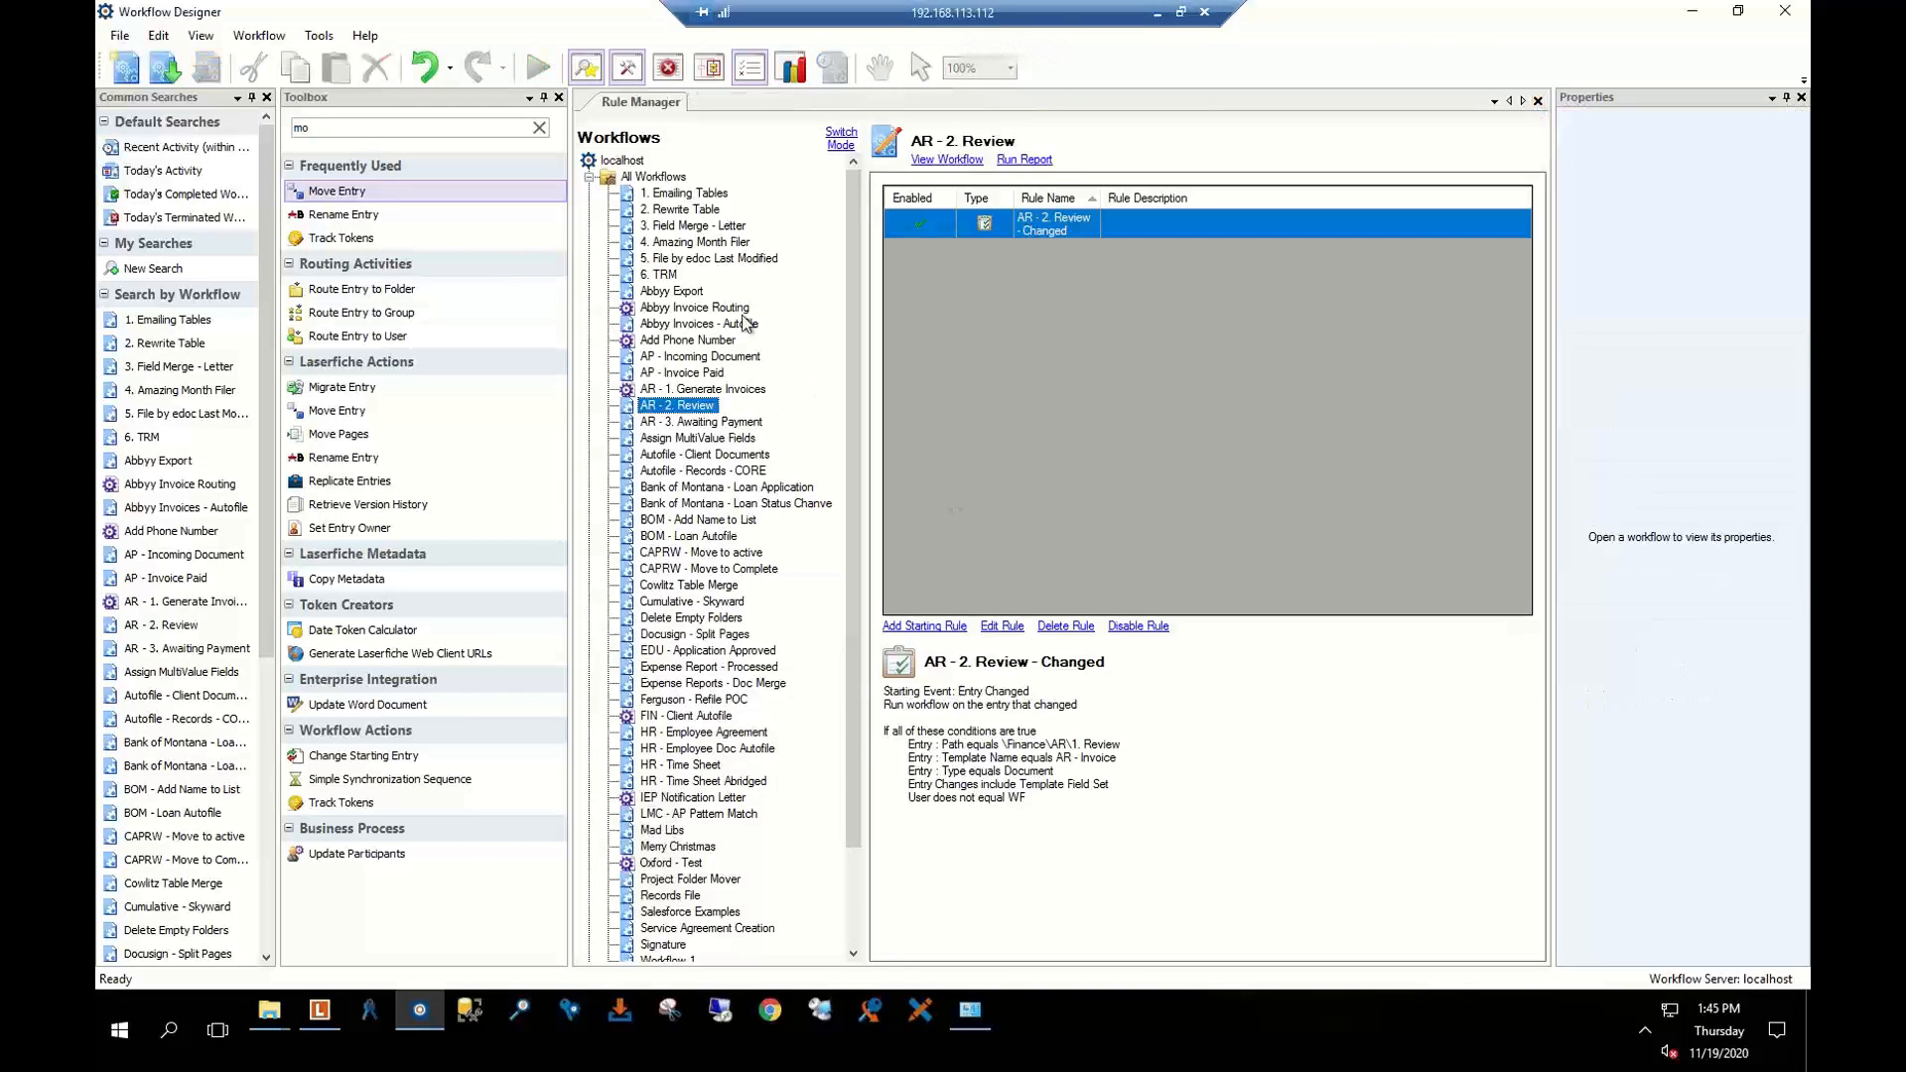
pyautogui.doubleClick(692, 420)
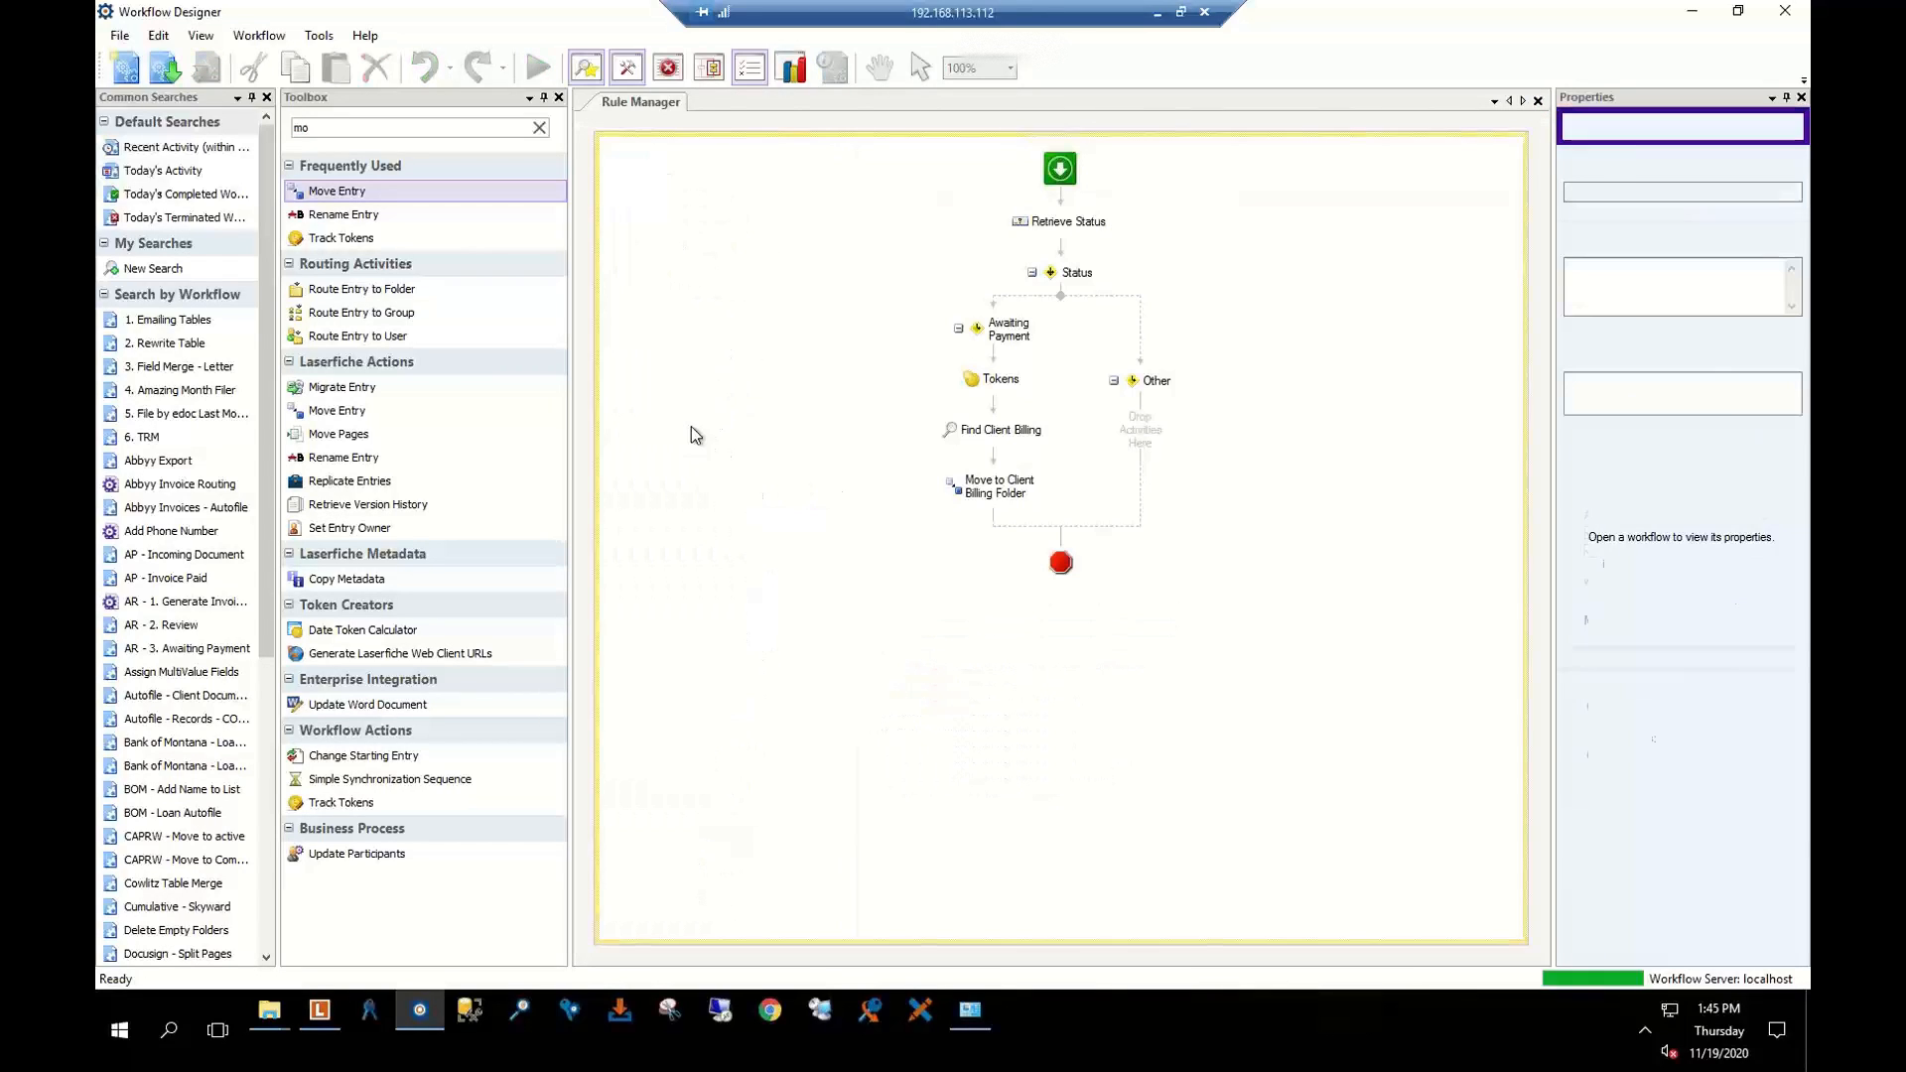
# Inspect Retrieve Status, the Awaiting Payment branch and the Tokens activity's Client Name token
pyautogui.click(1059, 212)
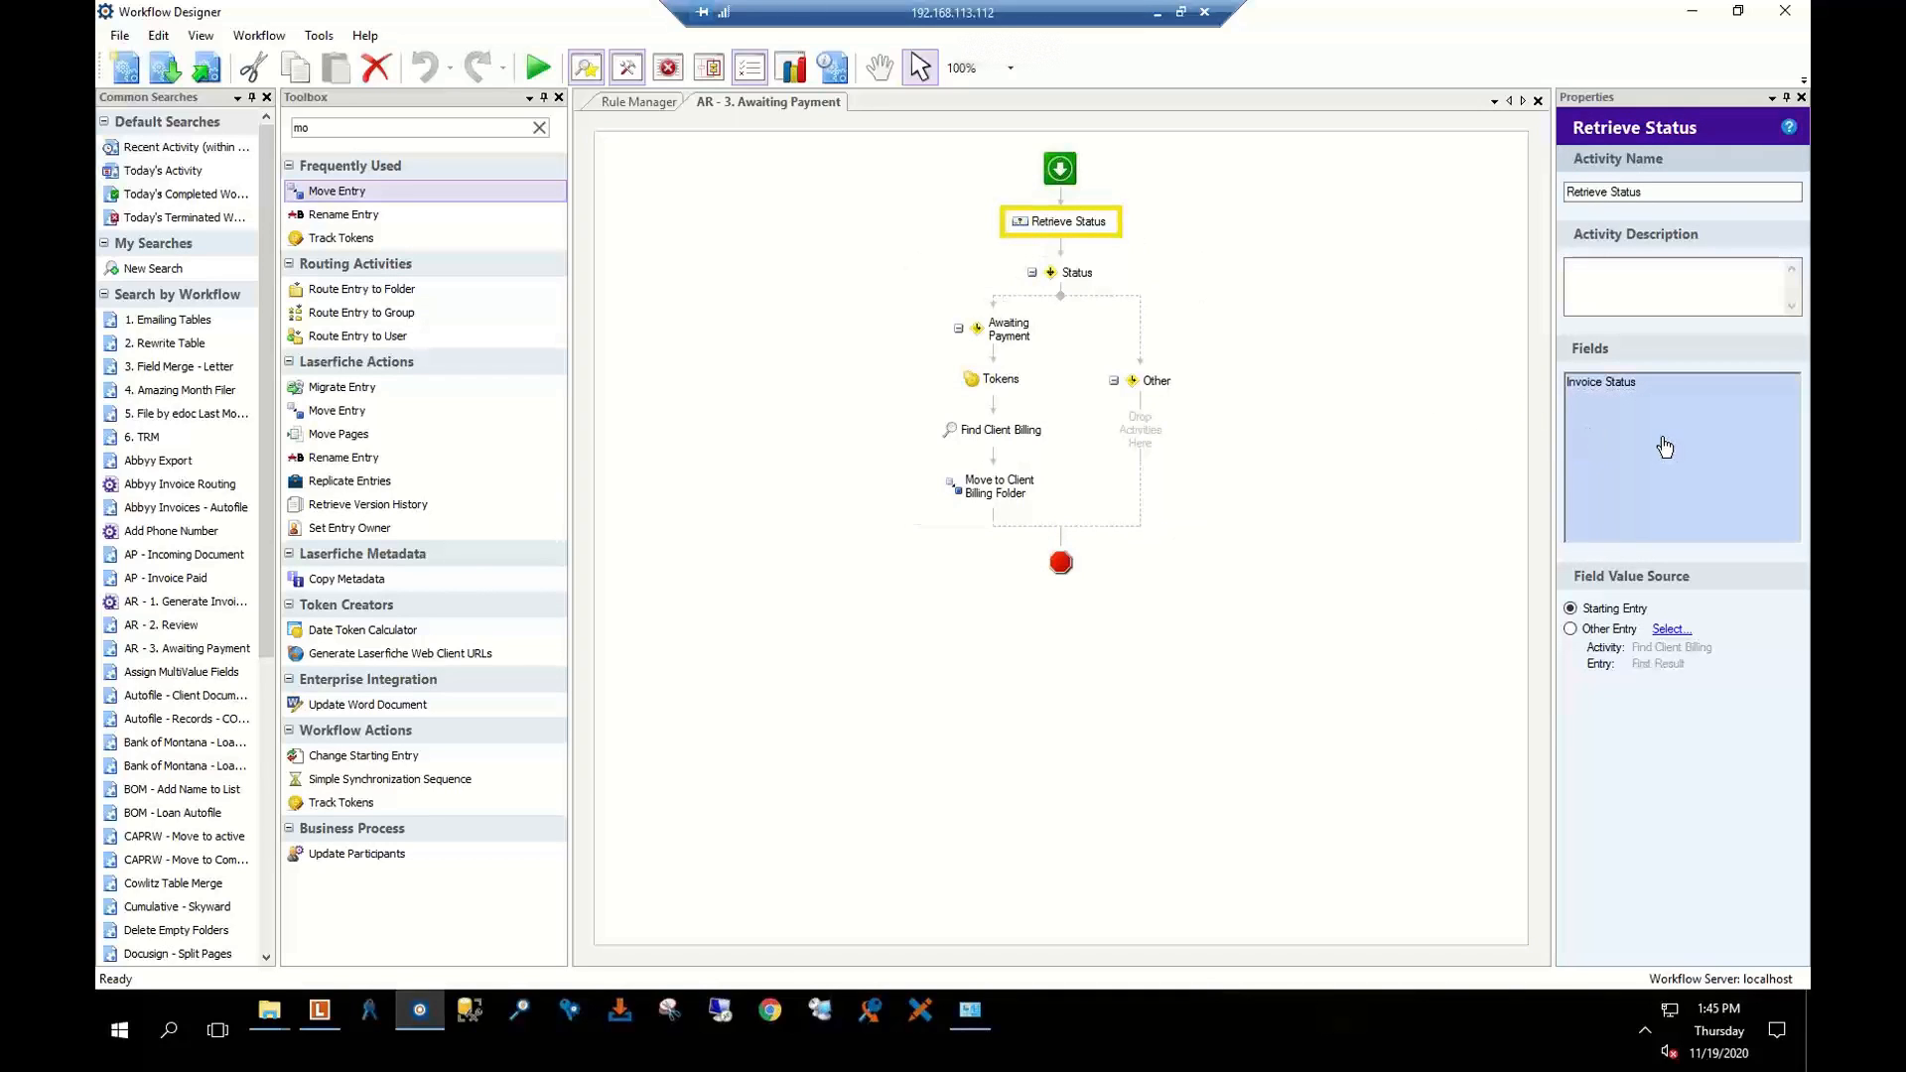
pyautogui.click(1010, 331)
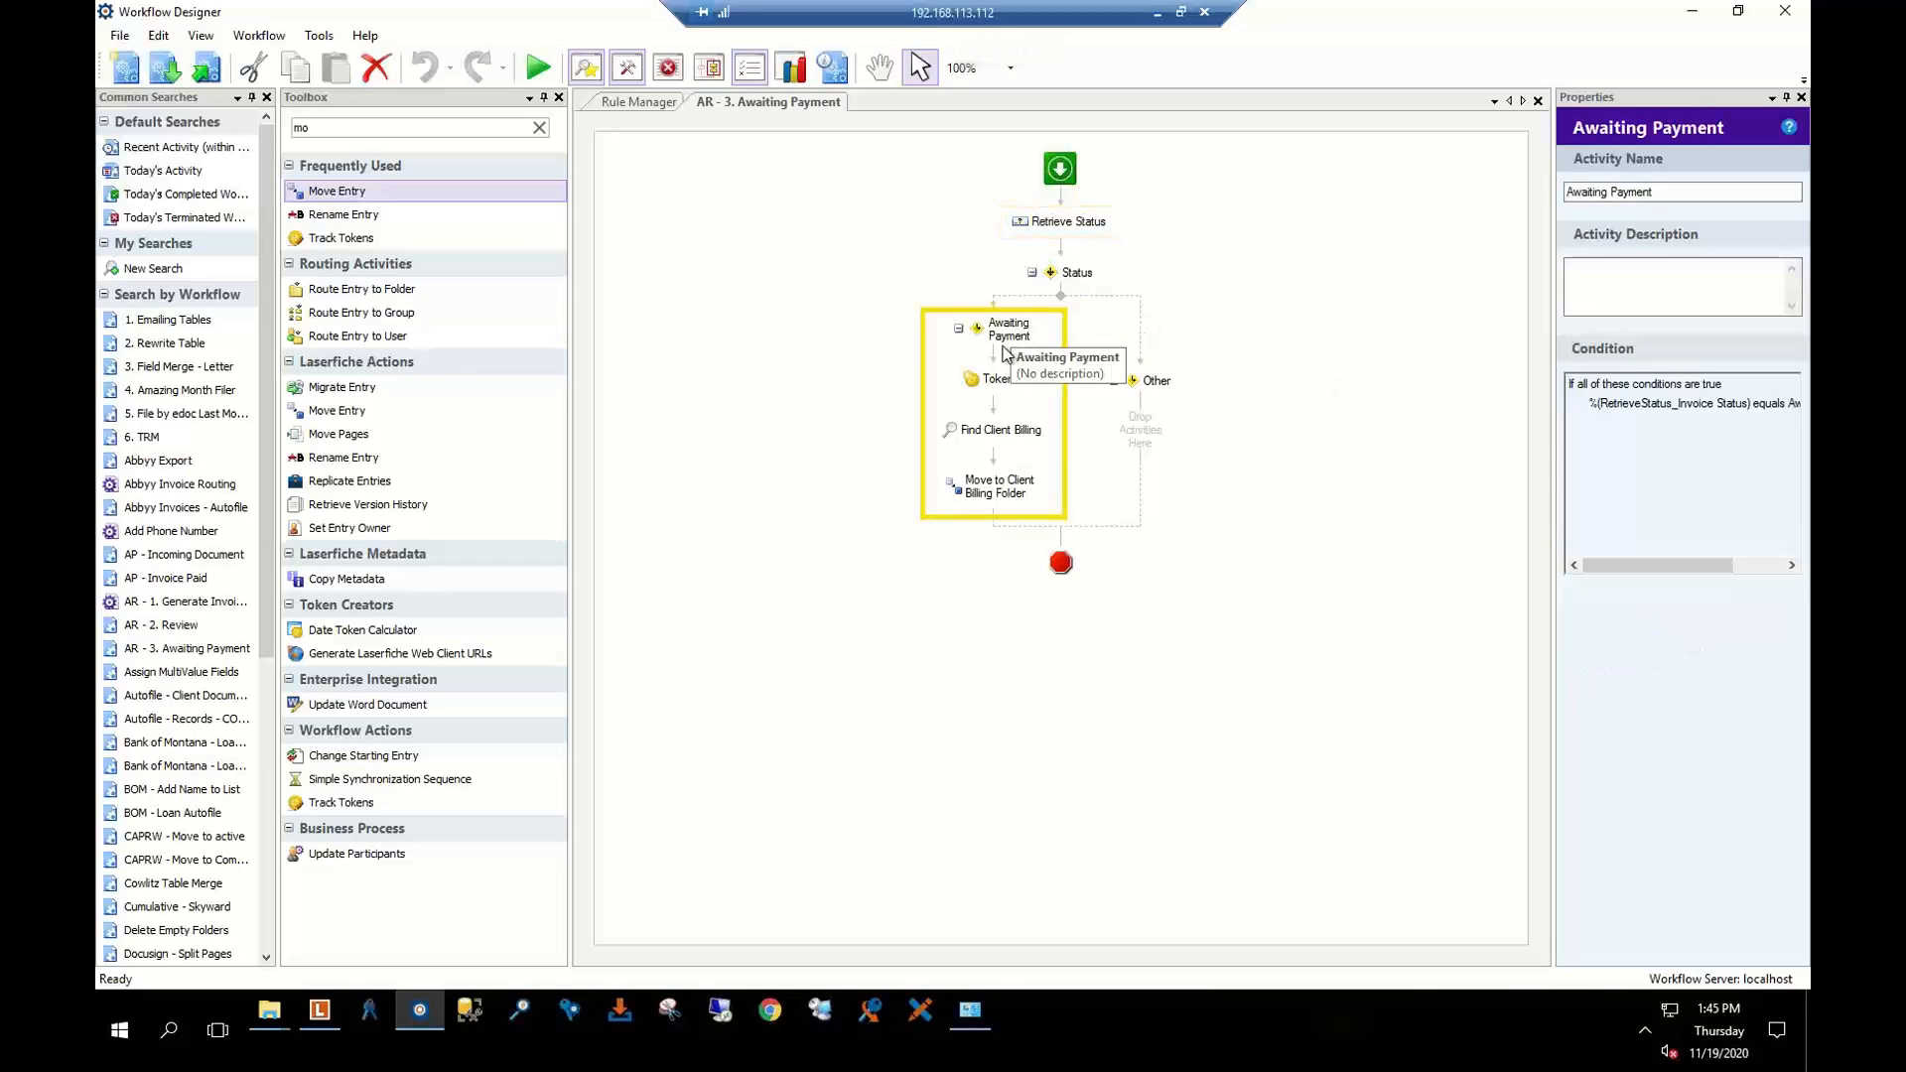
pyautogui.click(999, 382)
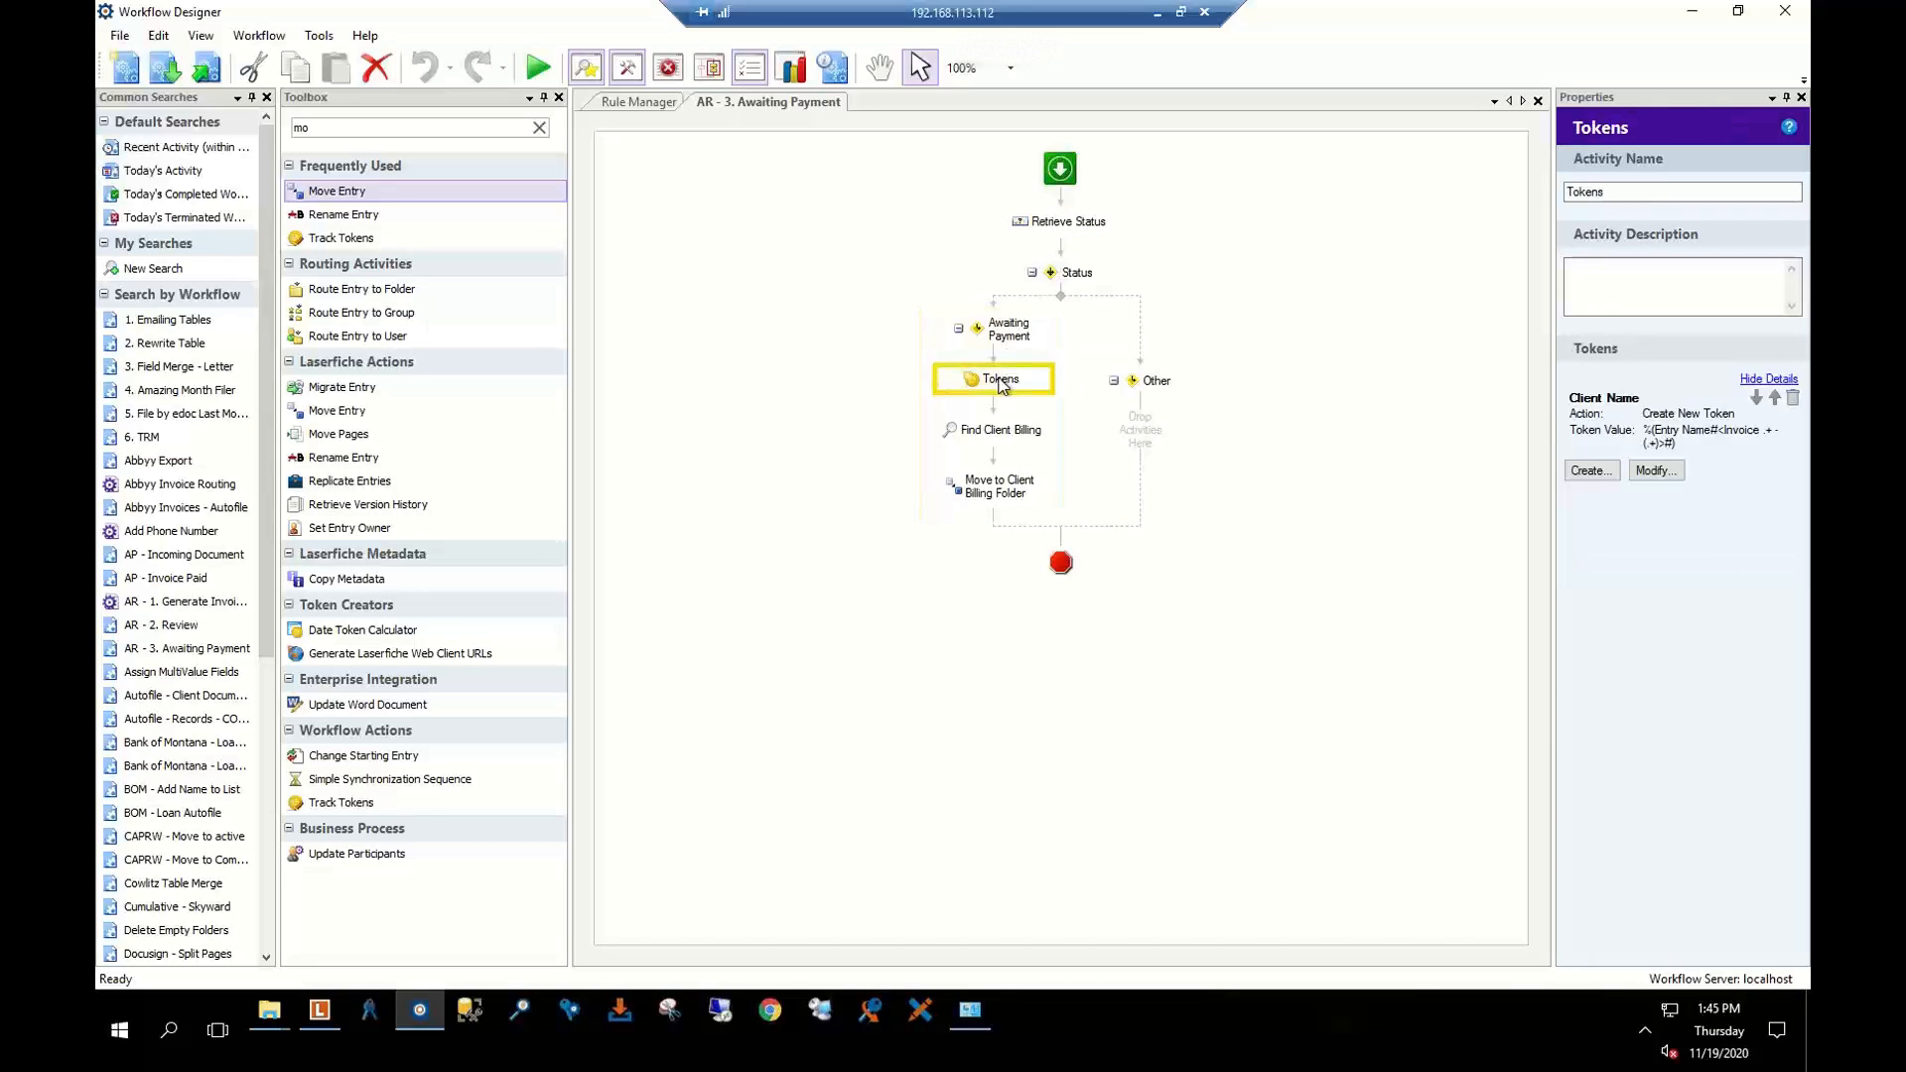
pyautogui.click(1699, 443)
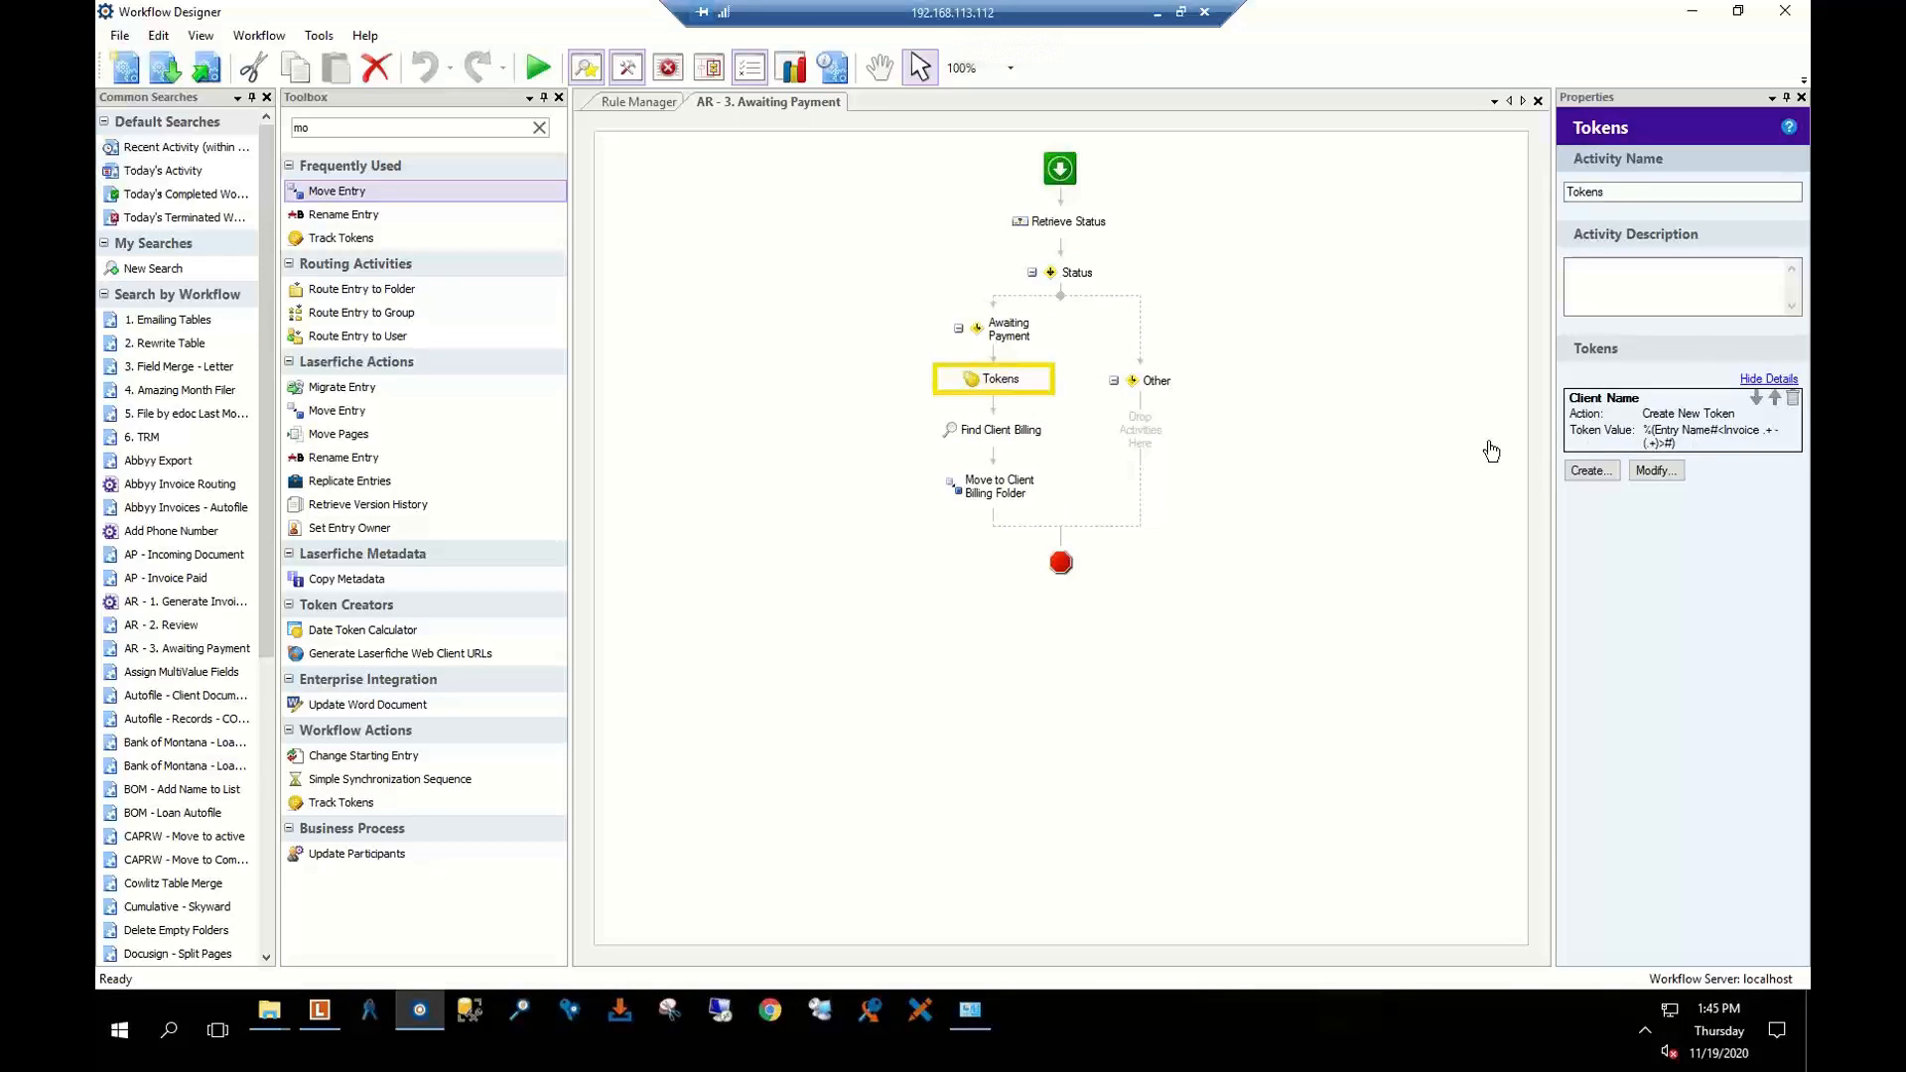
pyautogui.click(1724, 434)
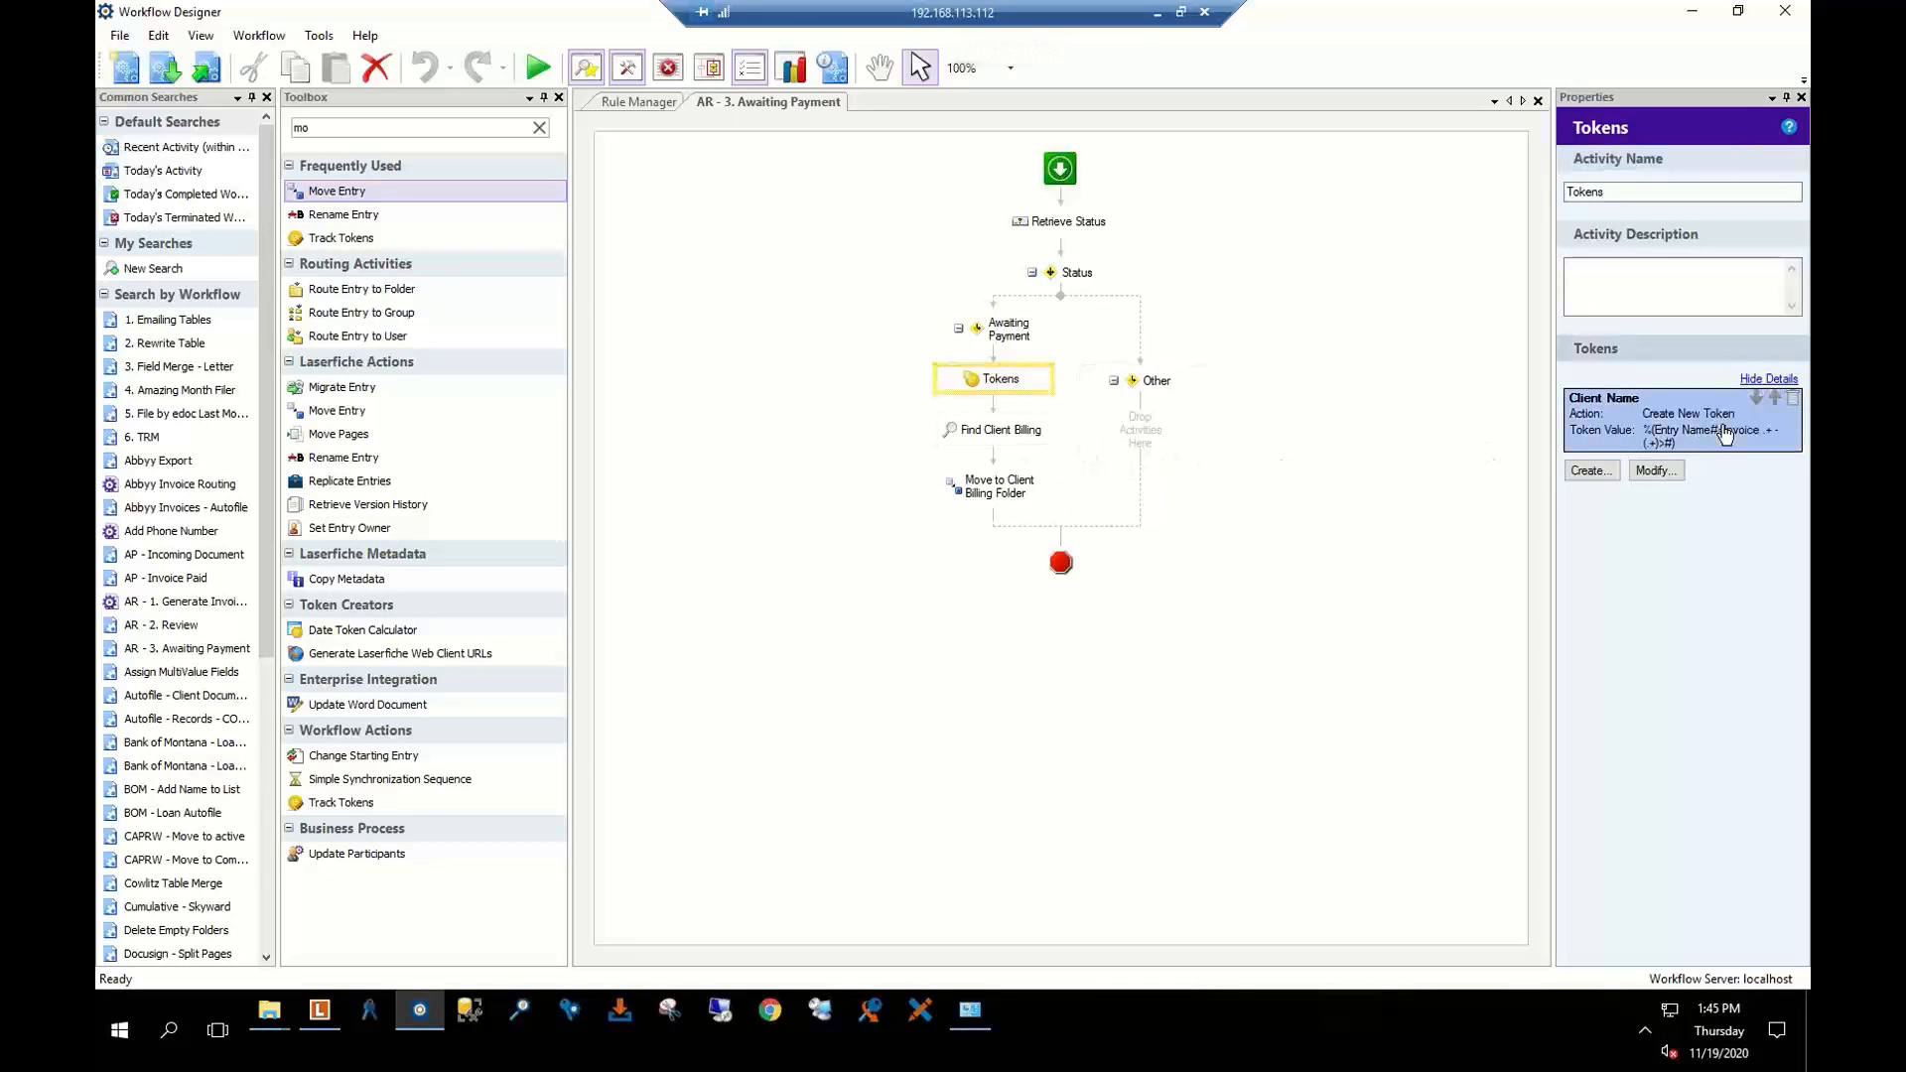
pyautogui.doubleClick(1724, 434)
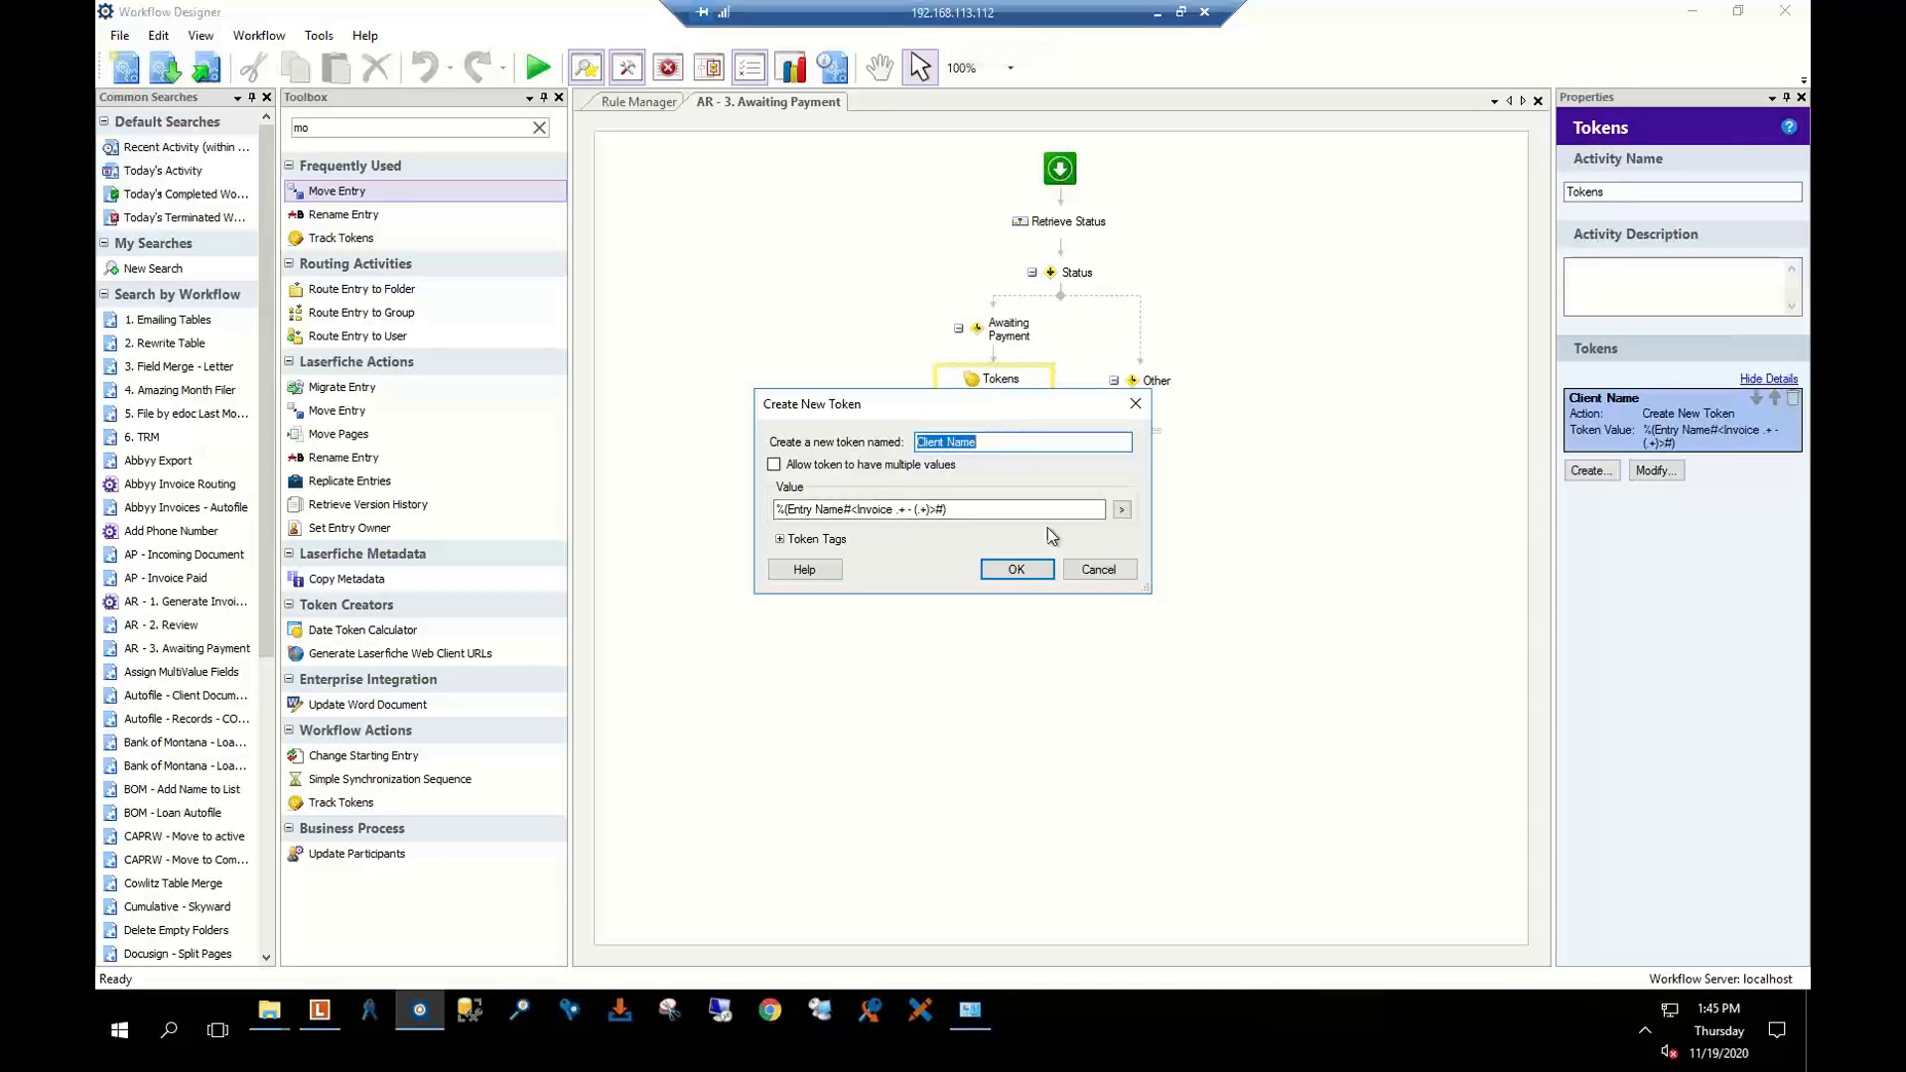
pyautogui.click(1097, 568)
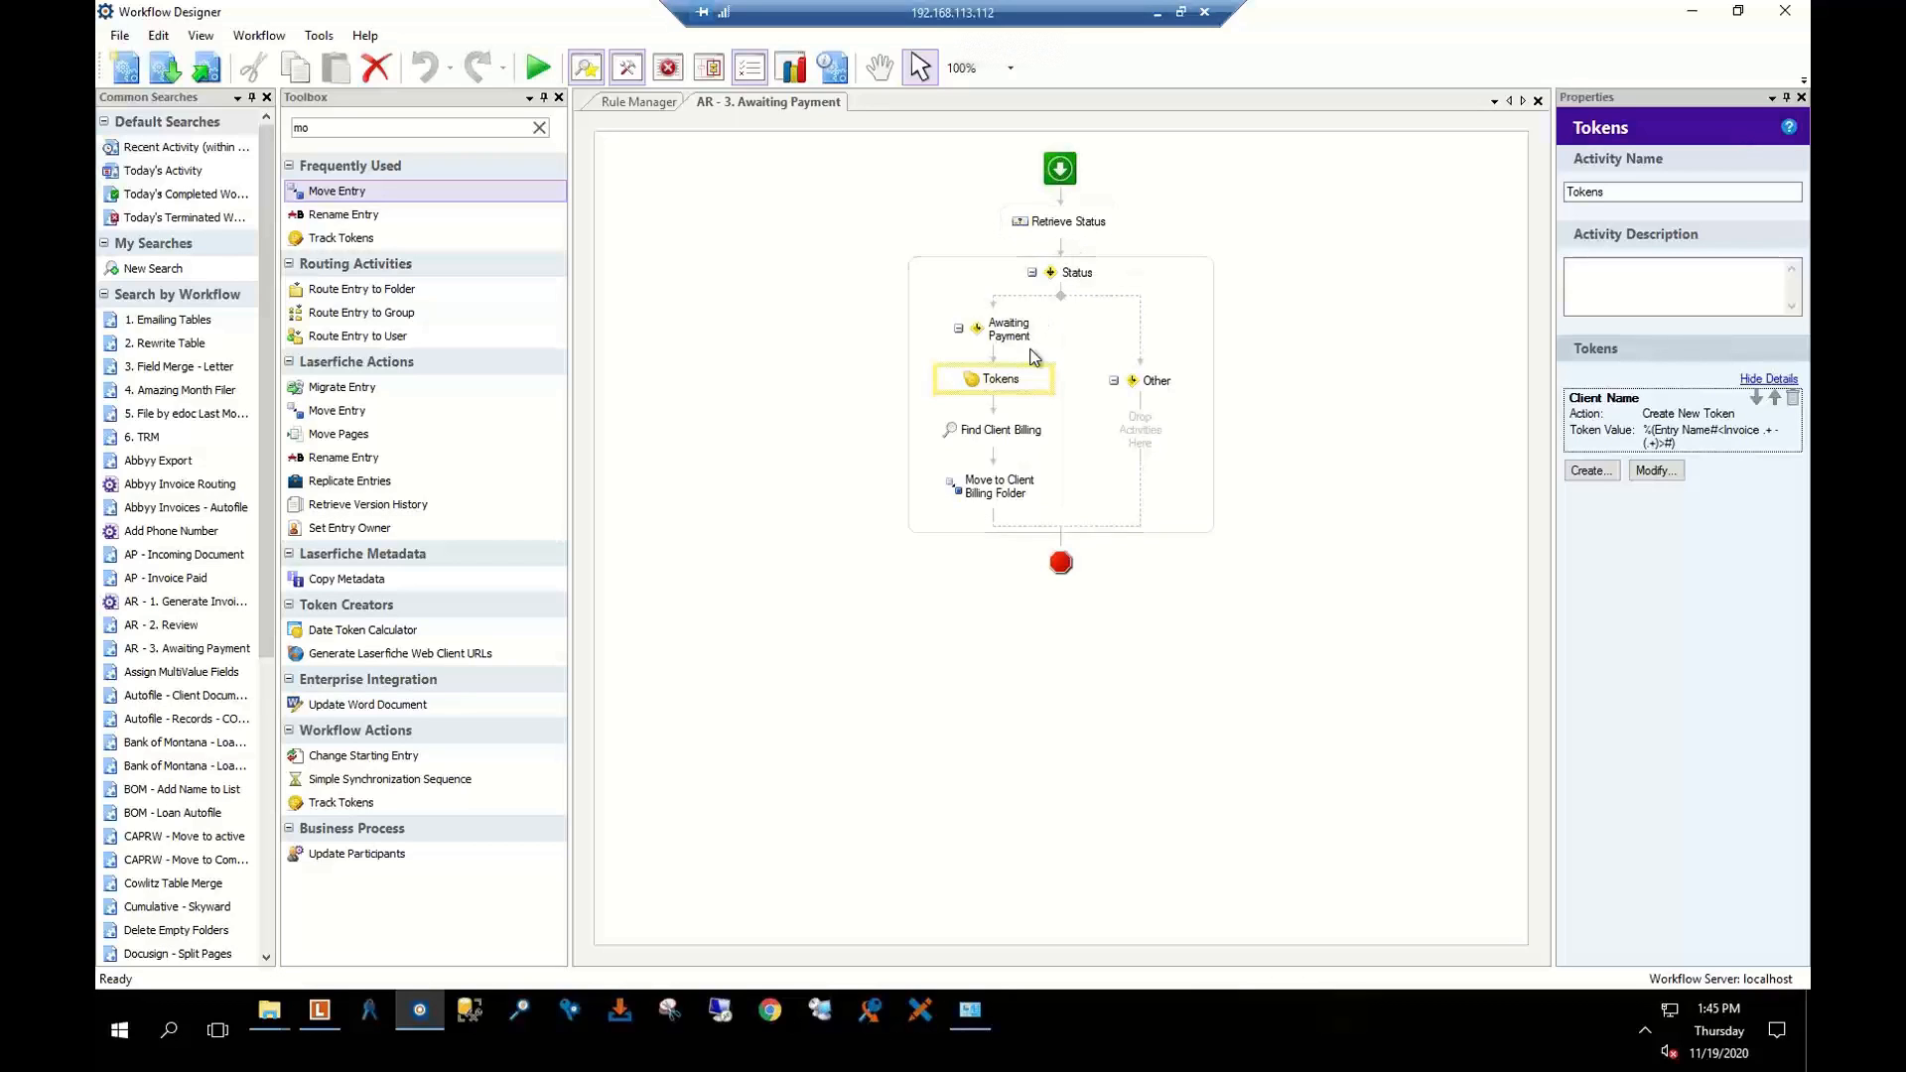
# Check Find Client Billing and Move to Client Billing Folder, then clear the 'mo' Toolbox filter
pyautogui.click(992, 431)
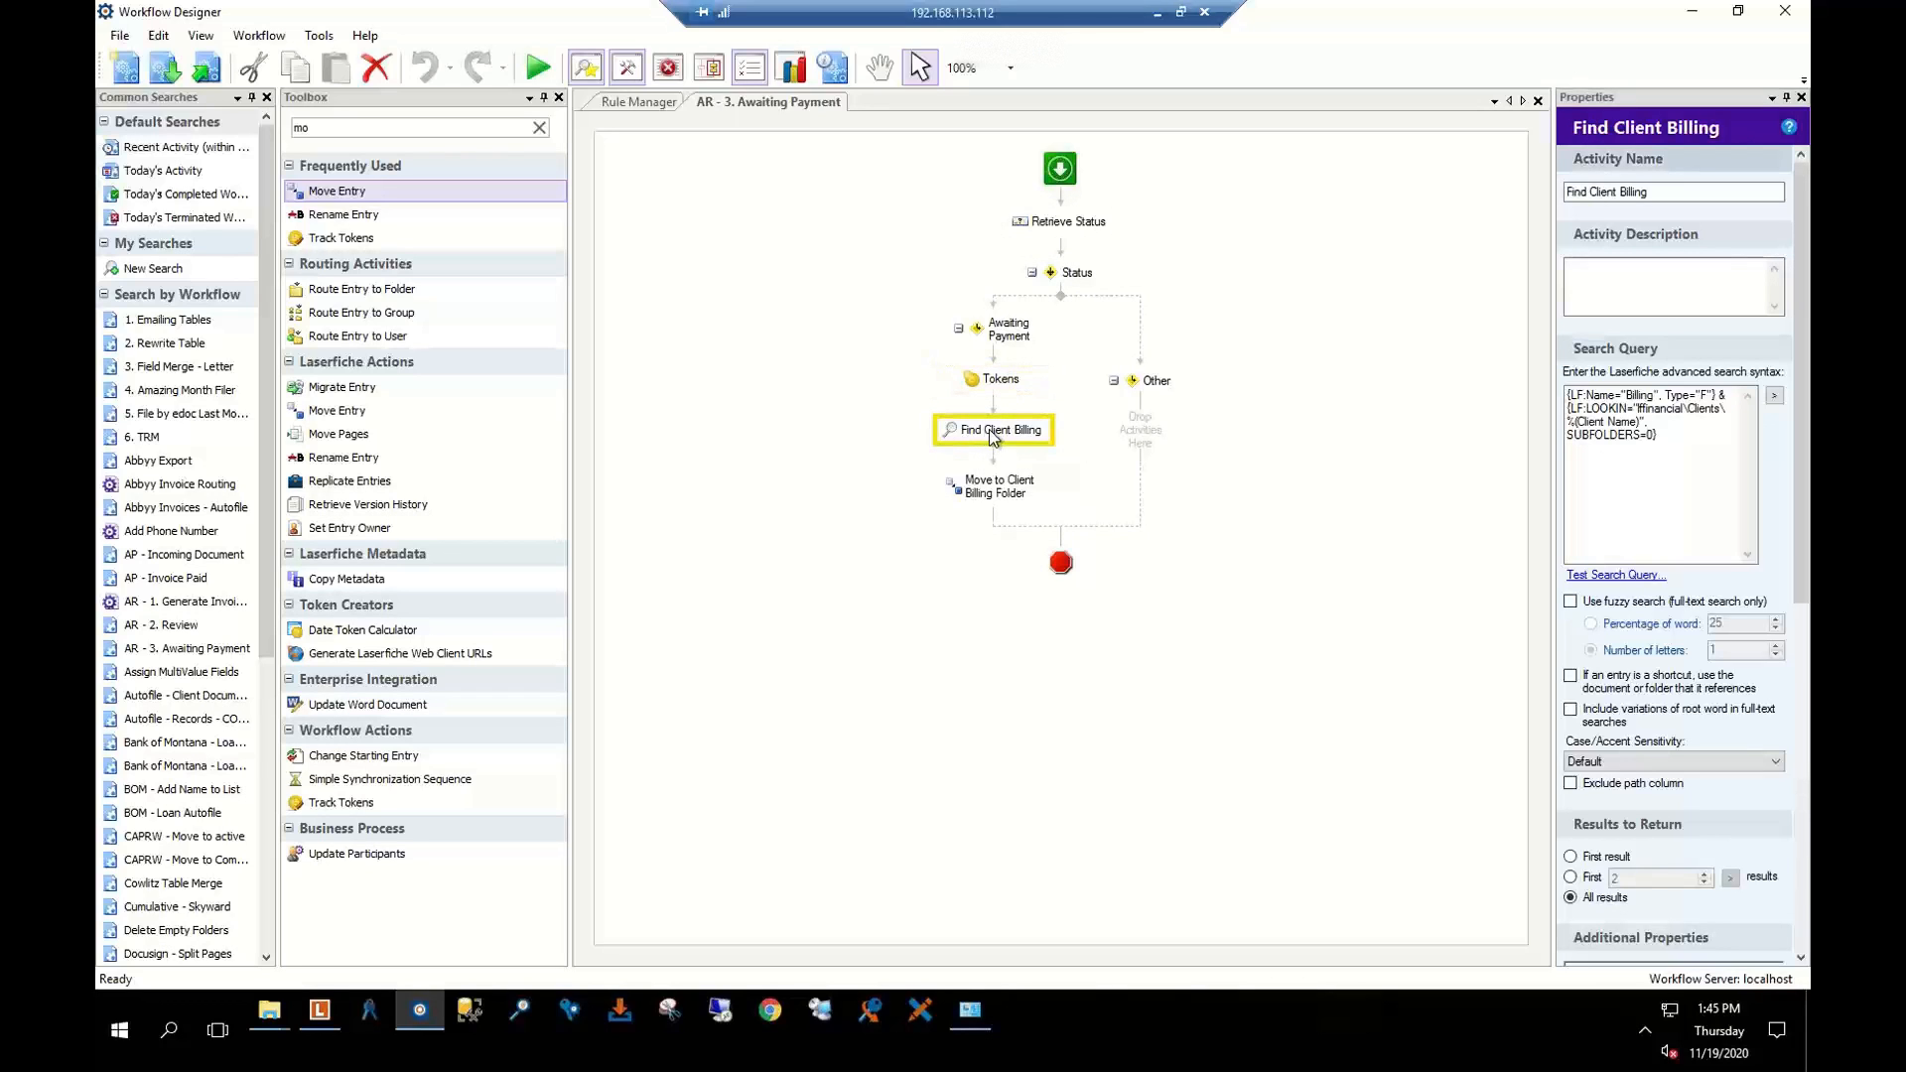
pyautogui.click(997, 499)
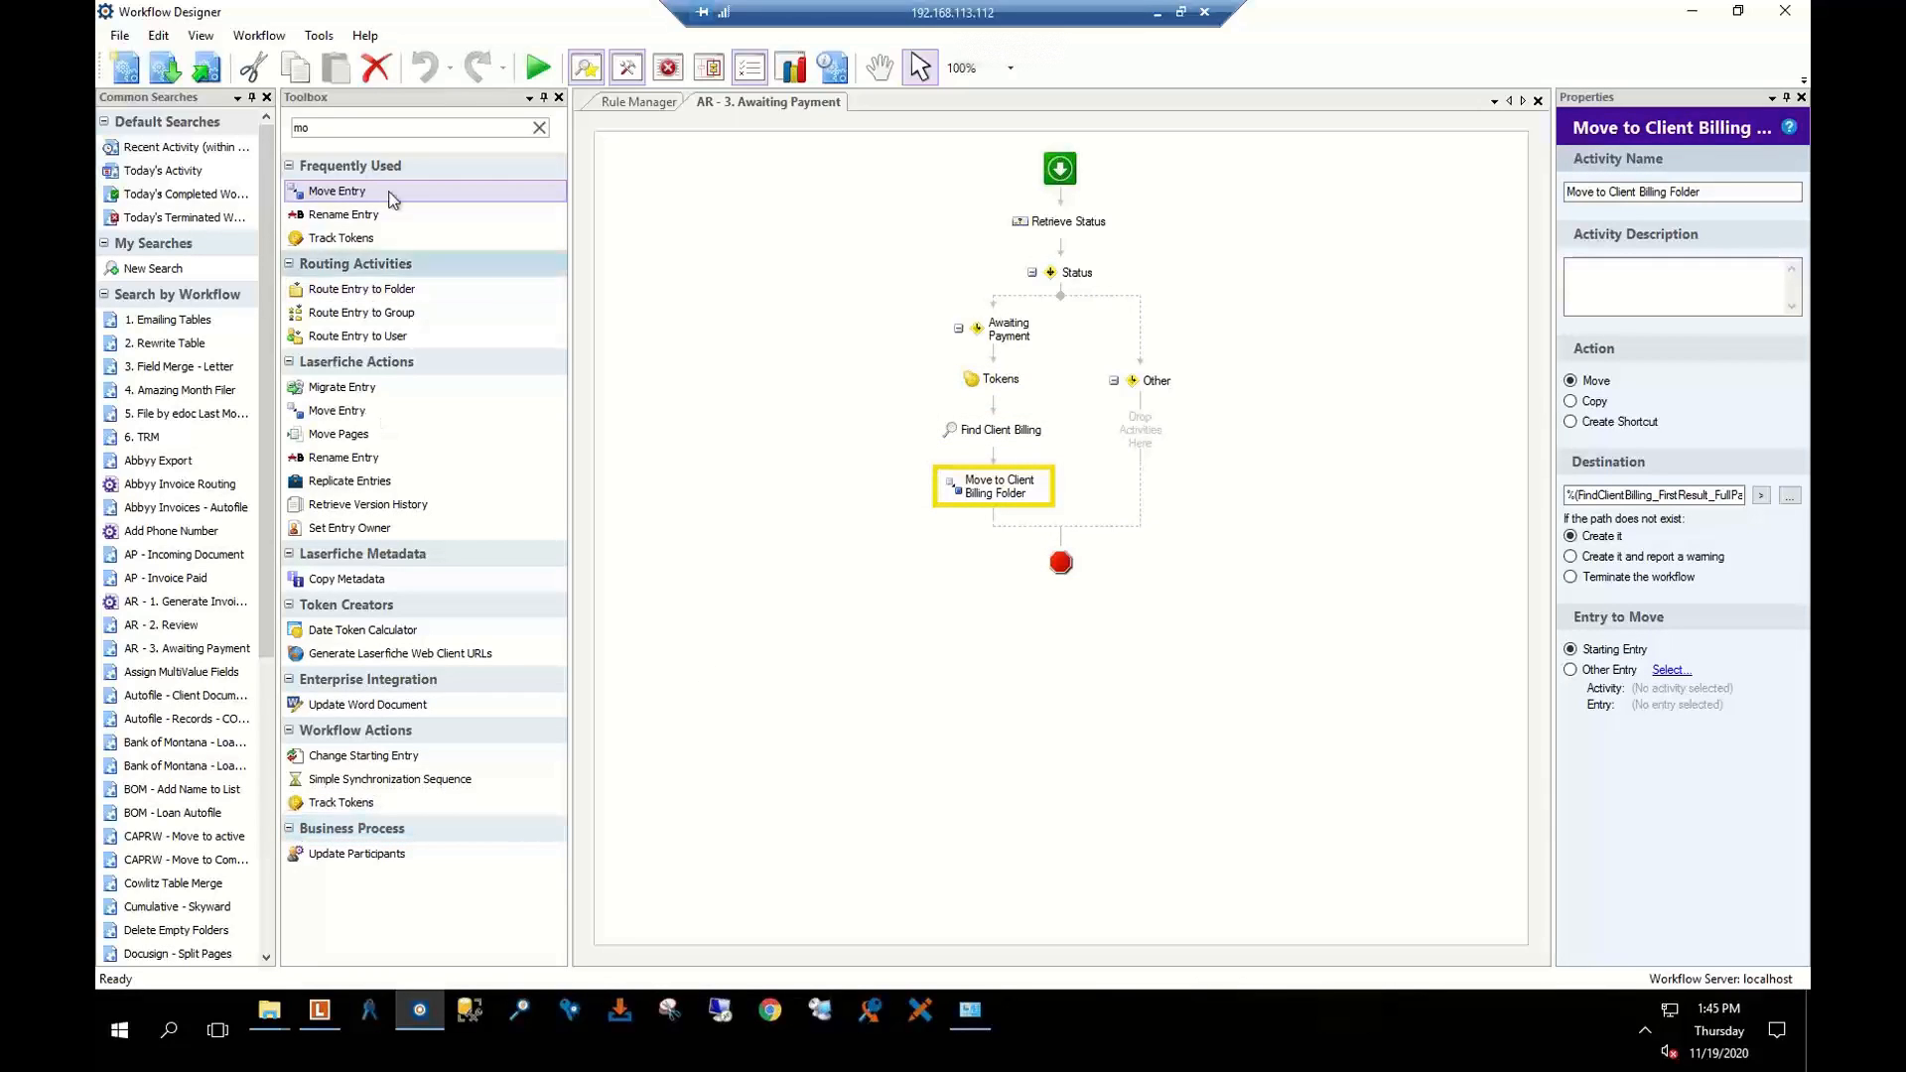
pyautogui.moveTo(323, 129); pyautogui.dragTo(221, 148)
pyautogui.press('BackSpace')
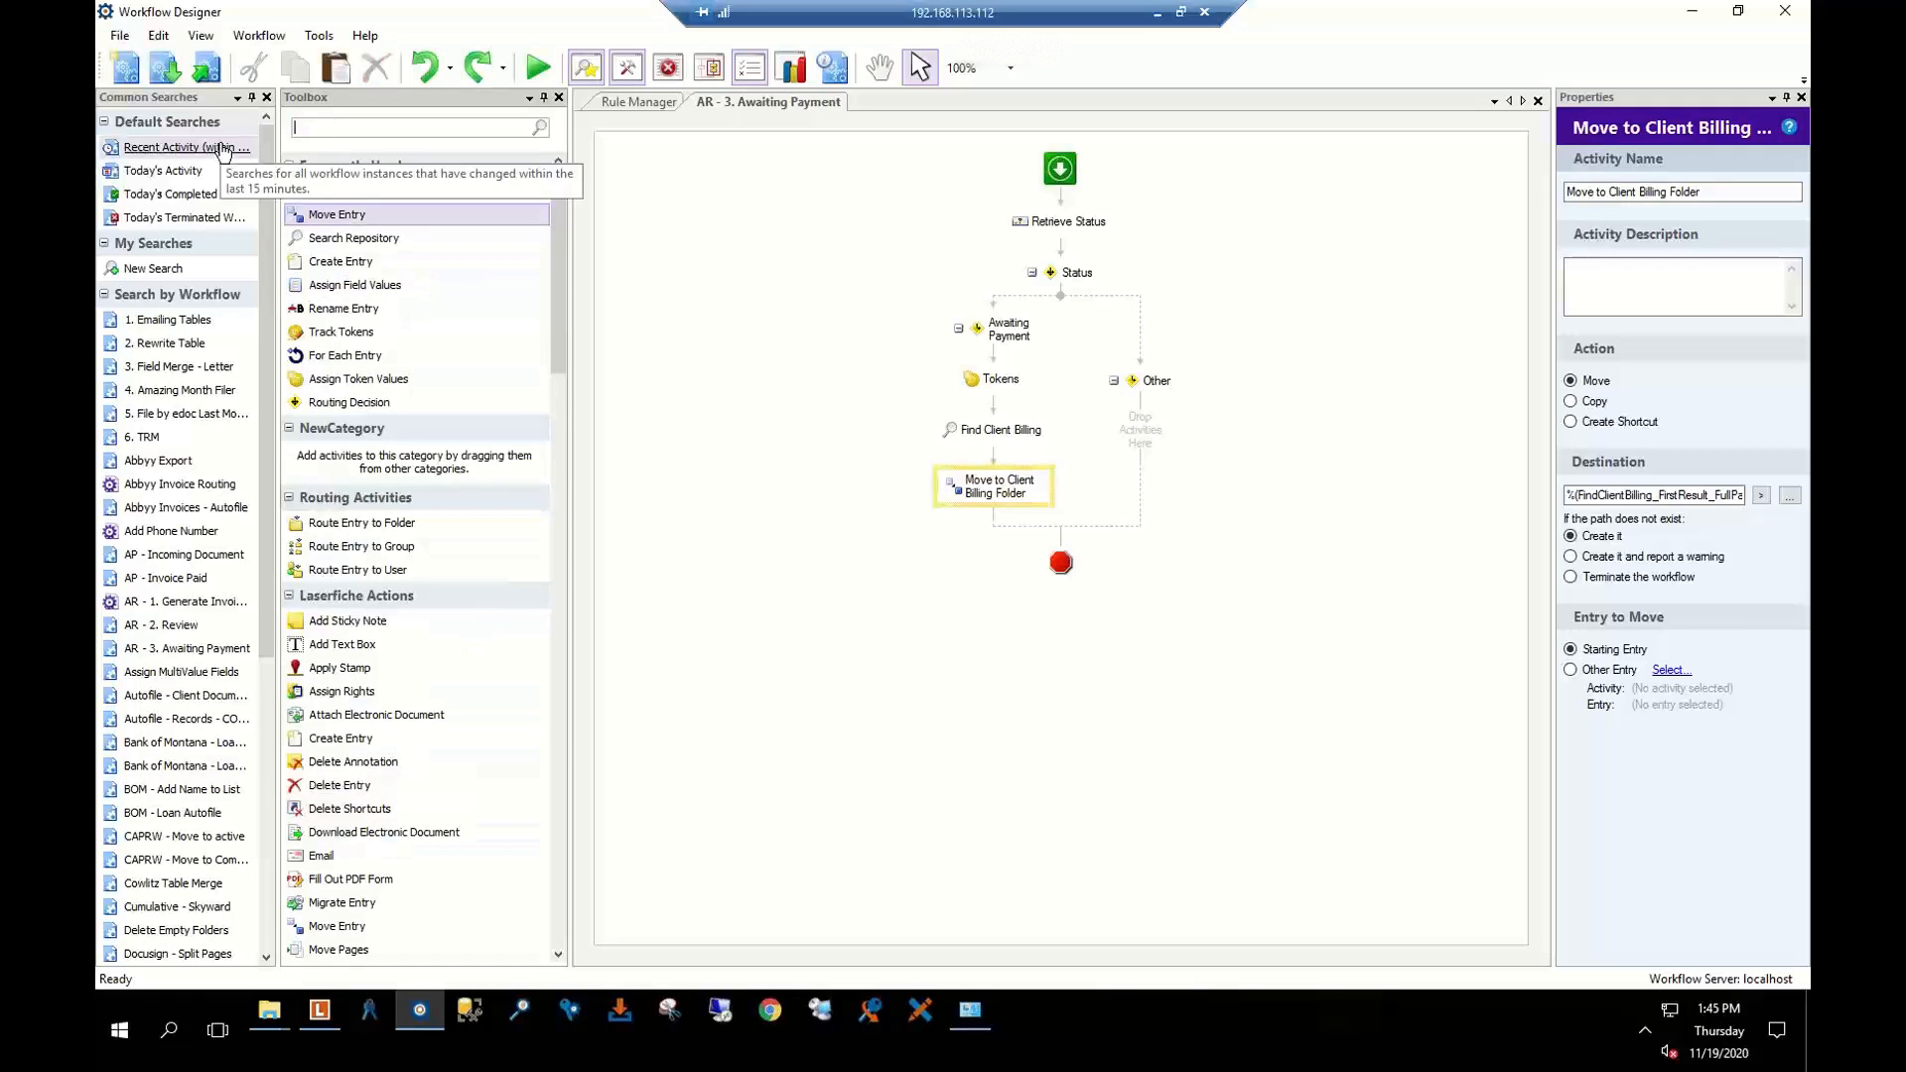
pyautogui.scroll(-15, 397, 555)
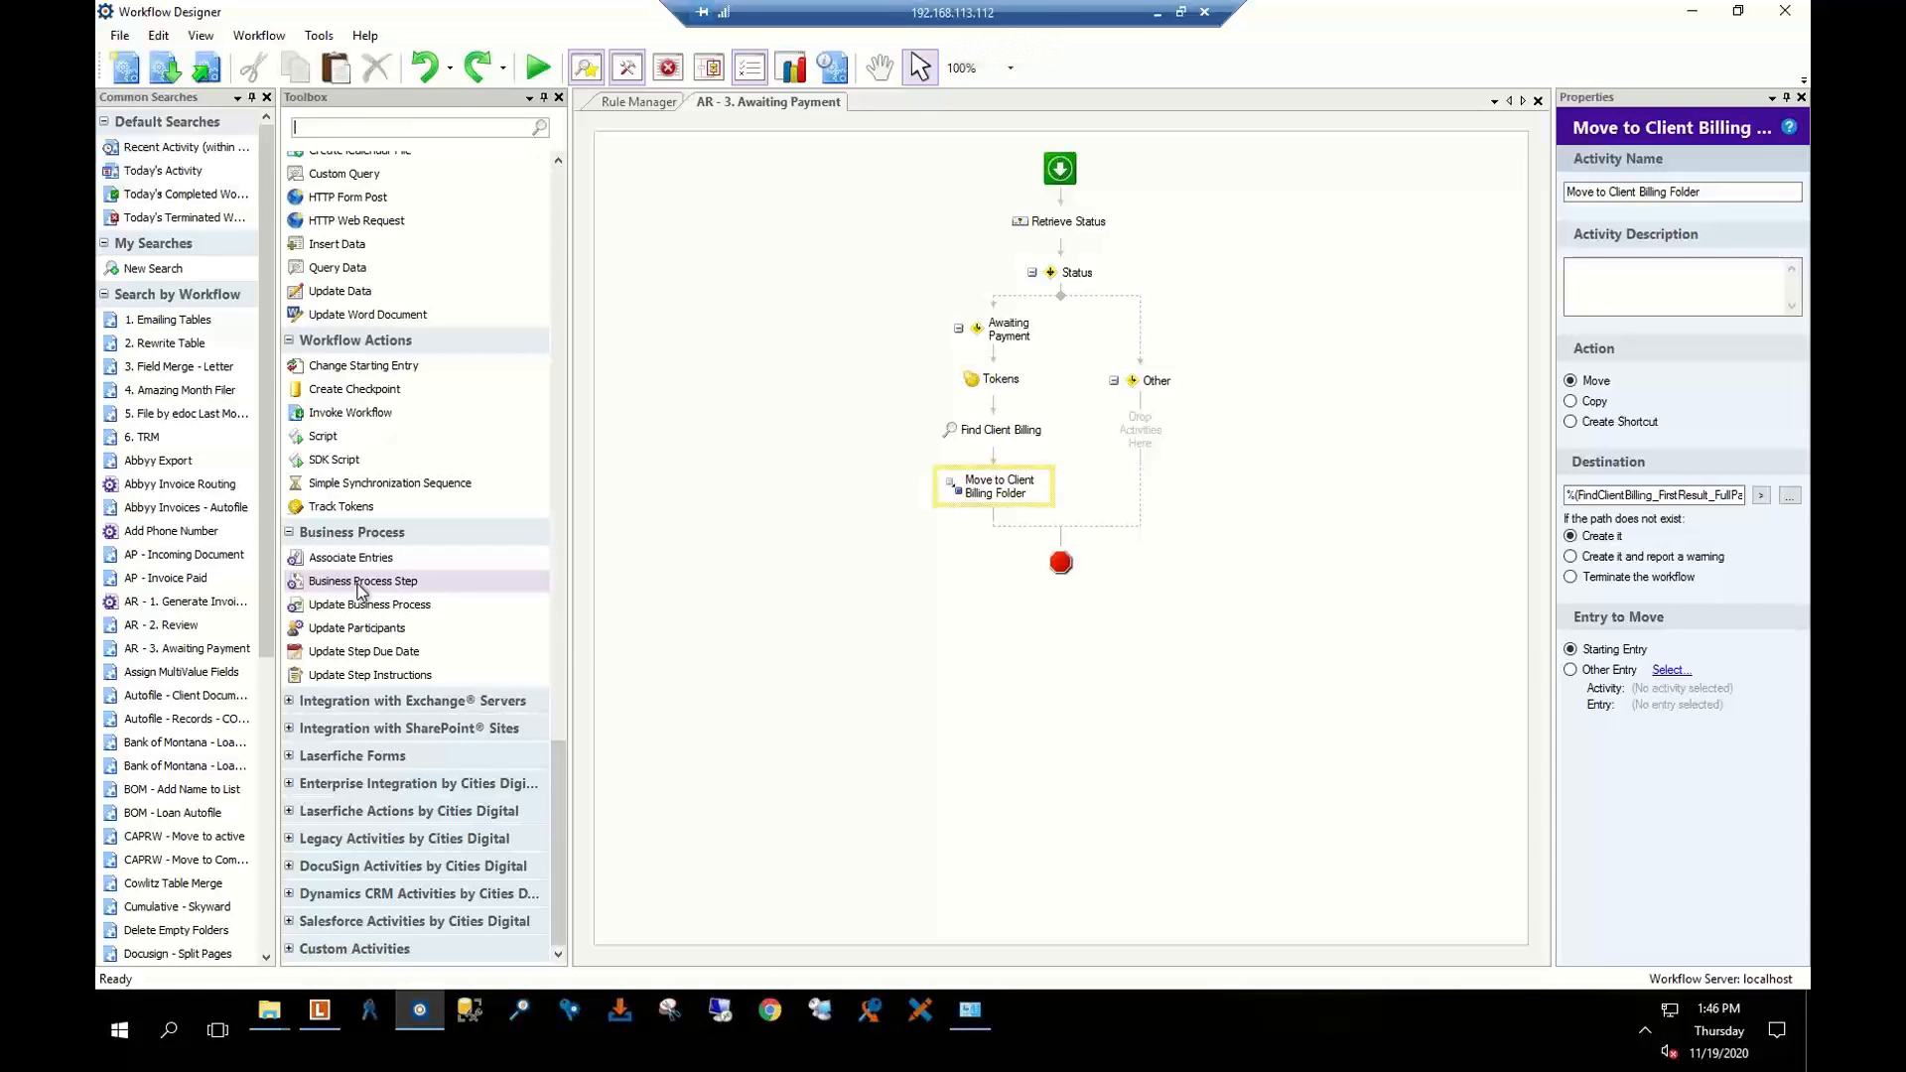
pyautogui.moveTo(360, 590); pyautogui.dragTo(993, 536)
pyautogui.click(1606, 600)
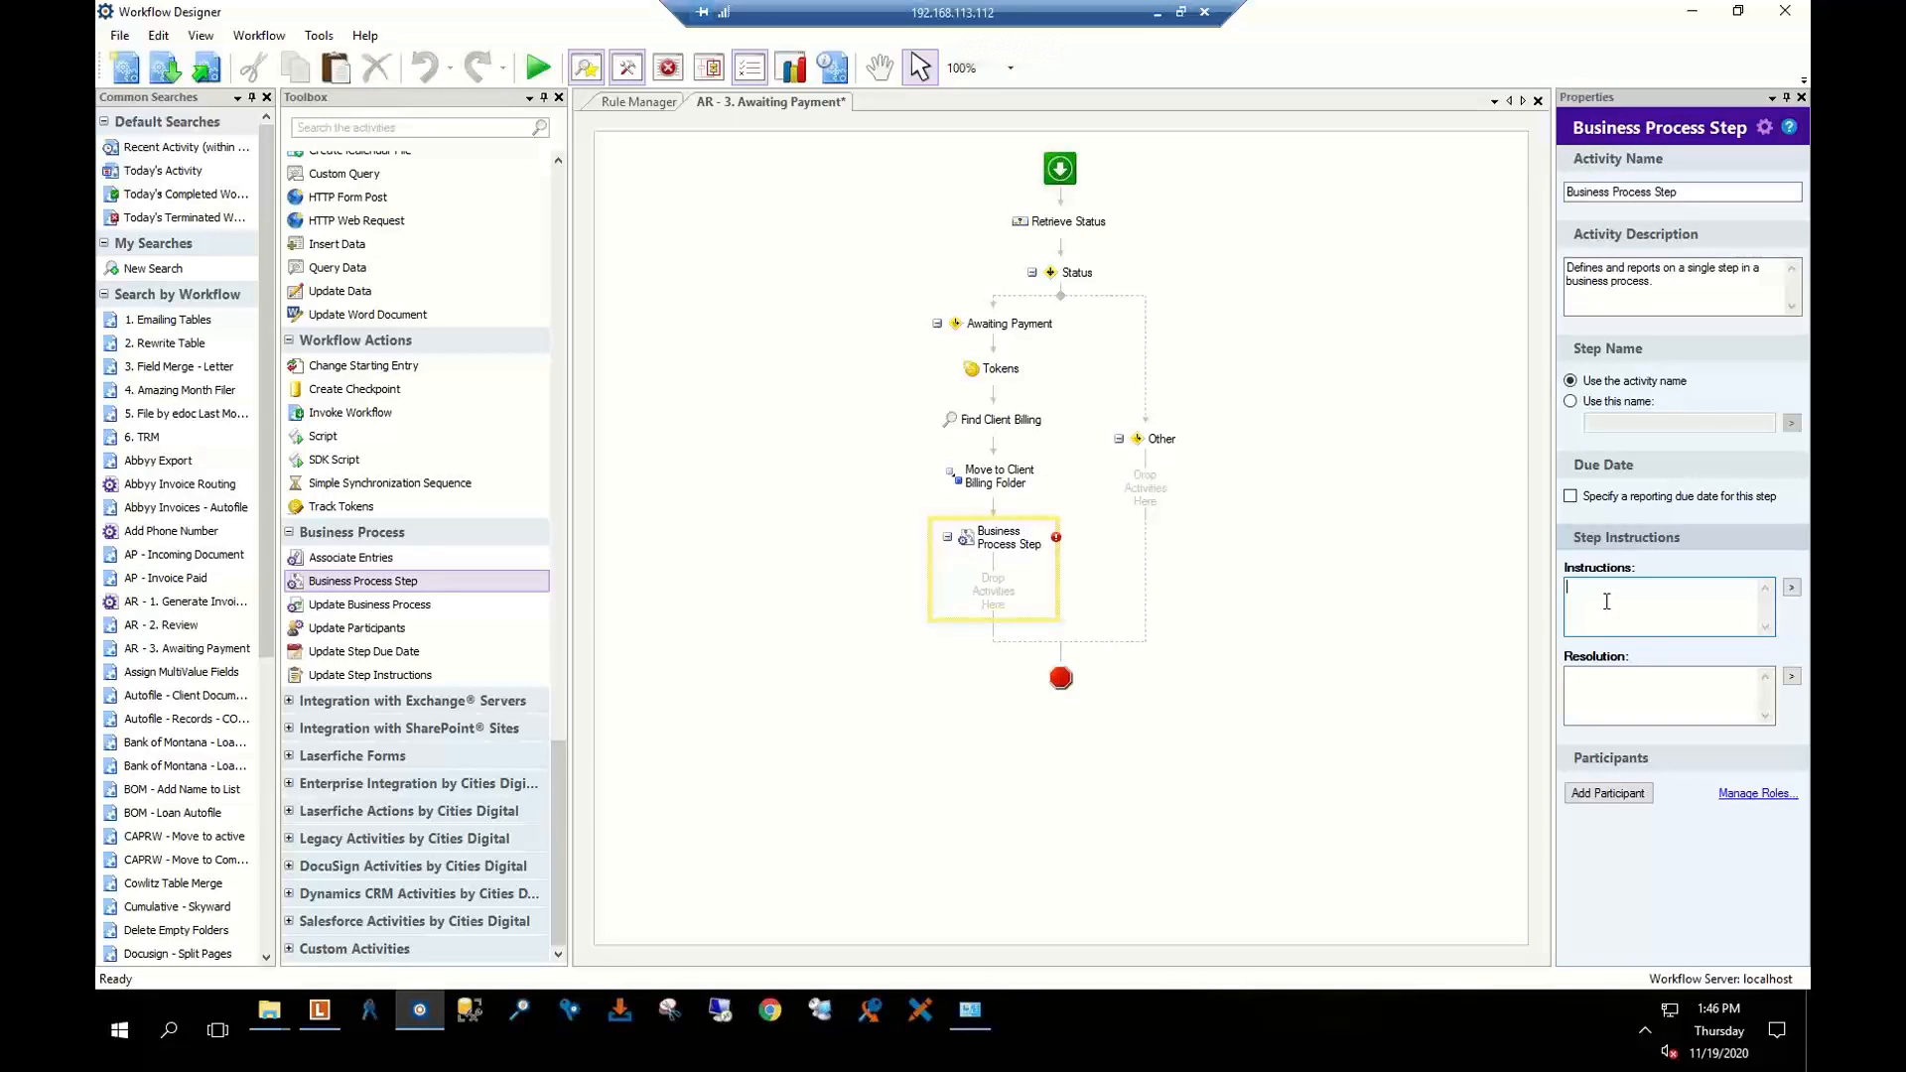
pyautogui.write('Print Docs. maile  to clien')
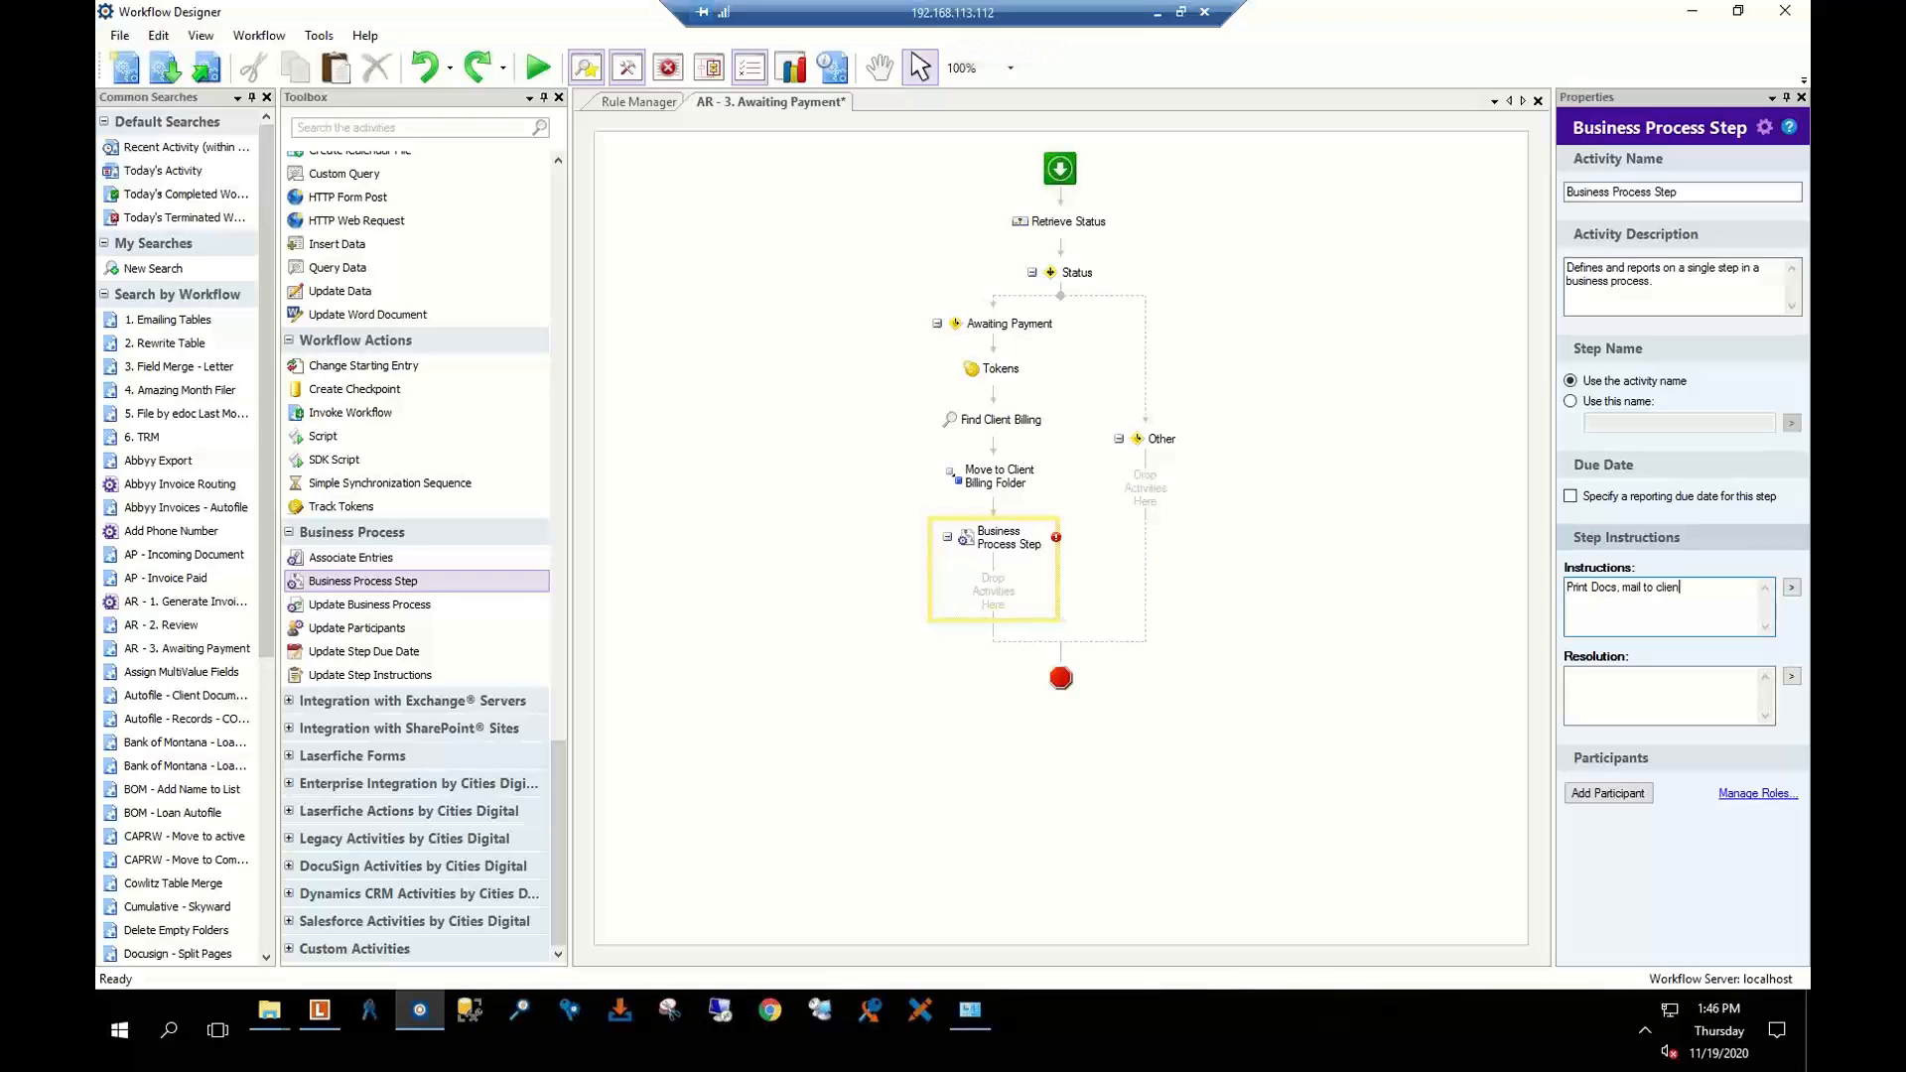
pyautogui.write('t and updat etc.')
pyautogui.click(834, 581)
pyautogui.click(987, 557)
pyautogui.press('Delete')
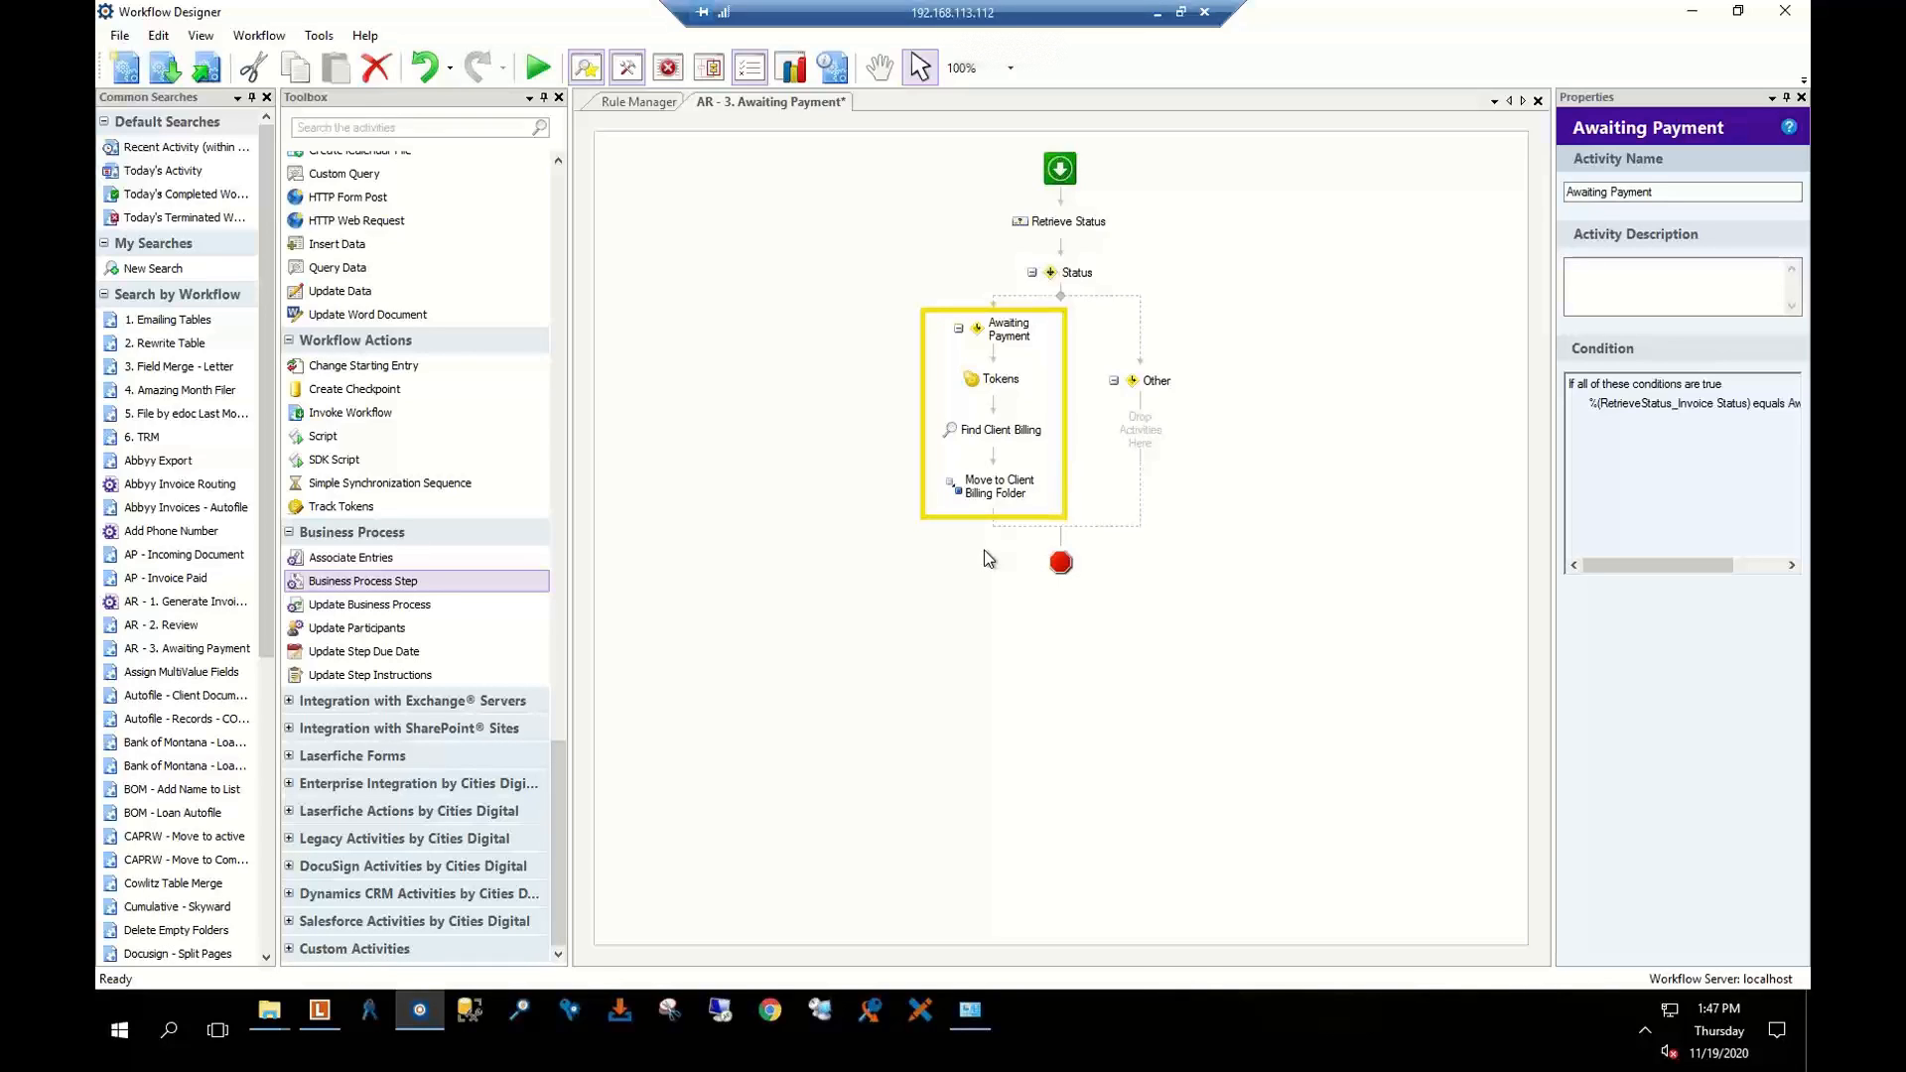
# Start a new Schedule starting rule for AR - 3. Awaiting Payment, appending '- Tme' to its name
pyautogui.click(647, 103)
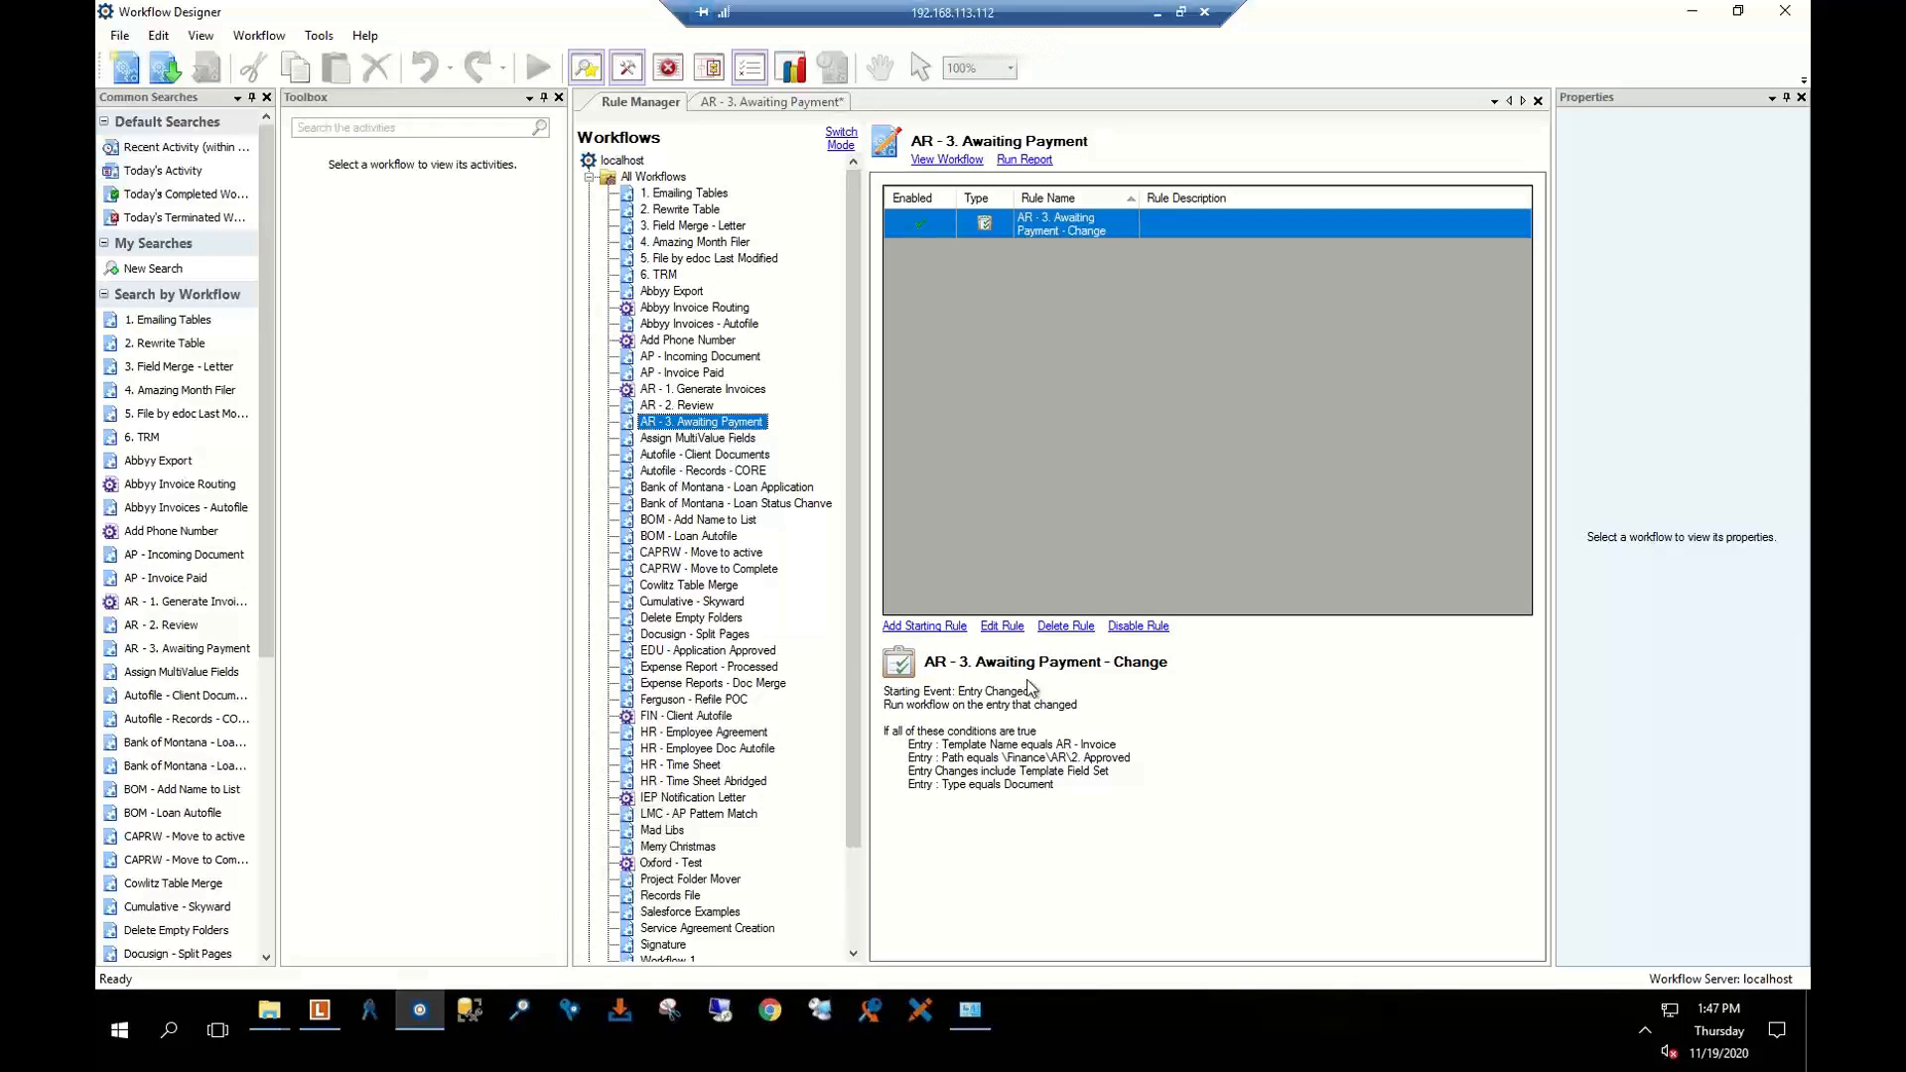
pyautogui.click(942, 626)
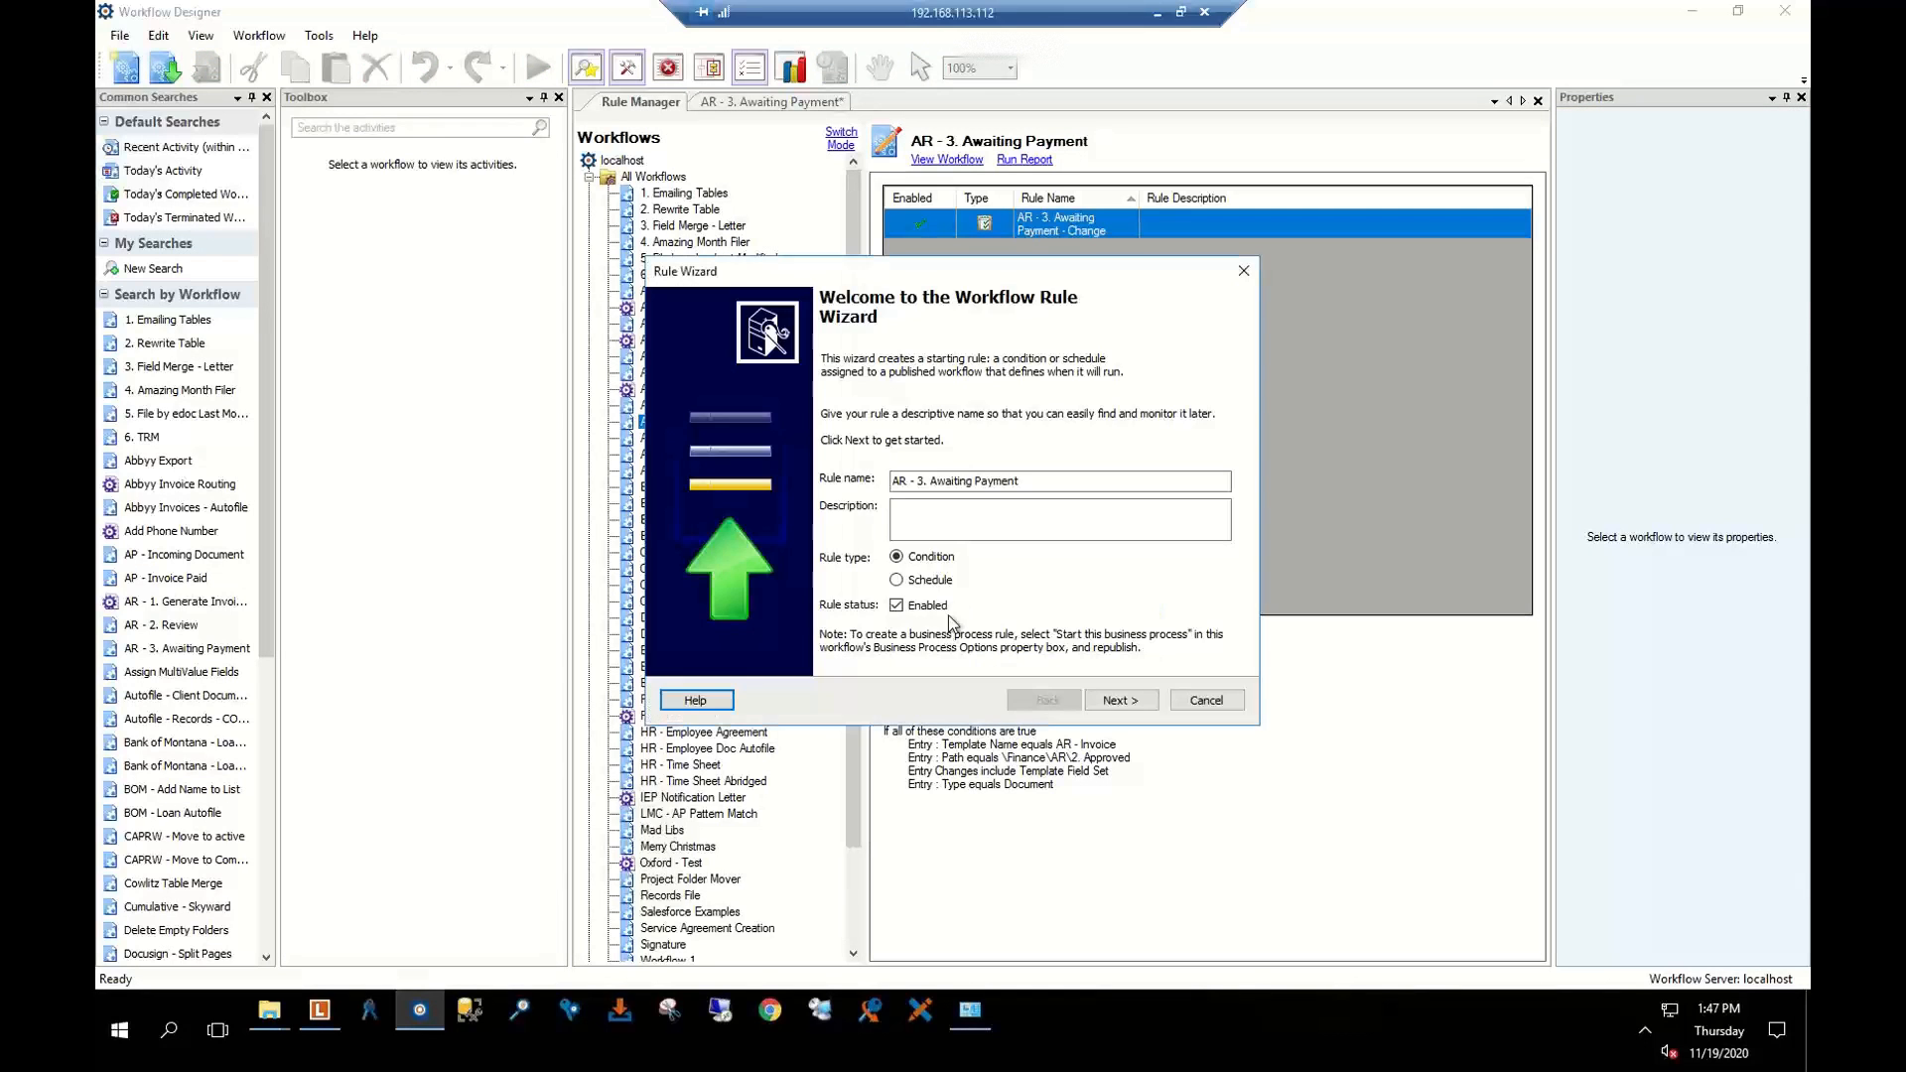
pyautogui.click(899, 580)
pyautogui.click(1046, 477)
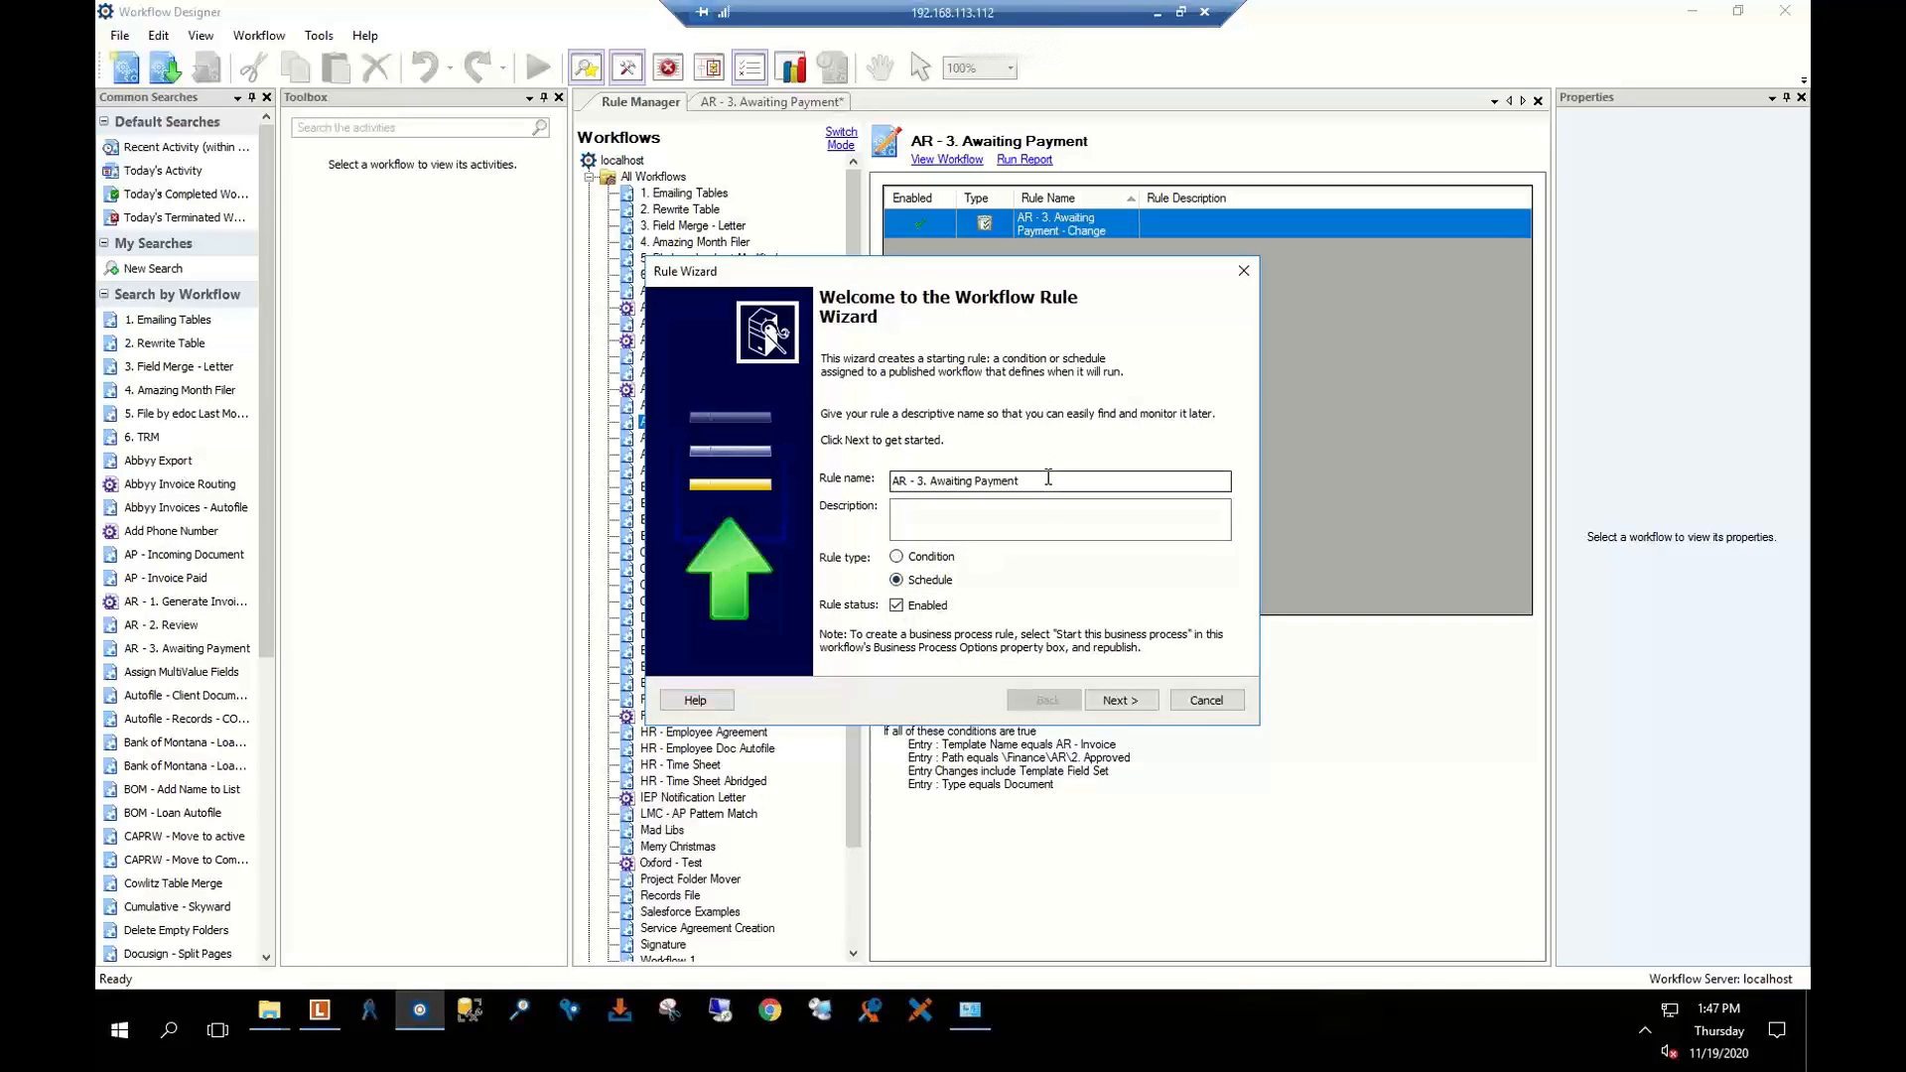
pyautogui.write('- ')
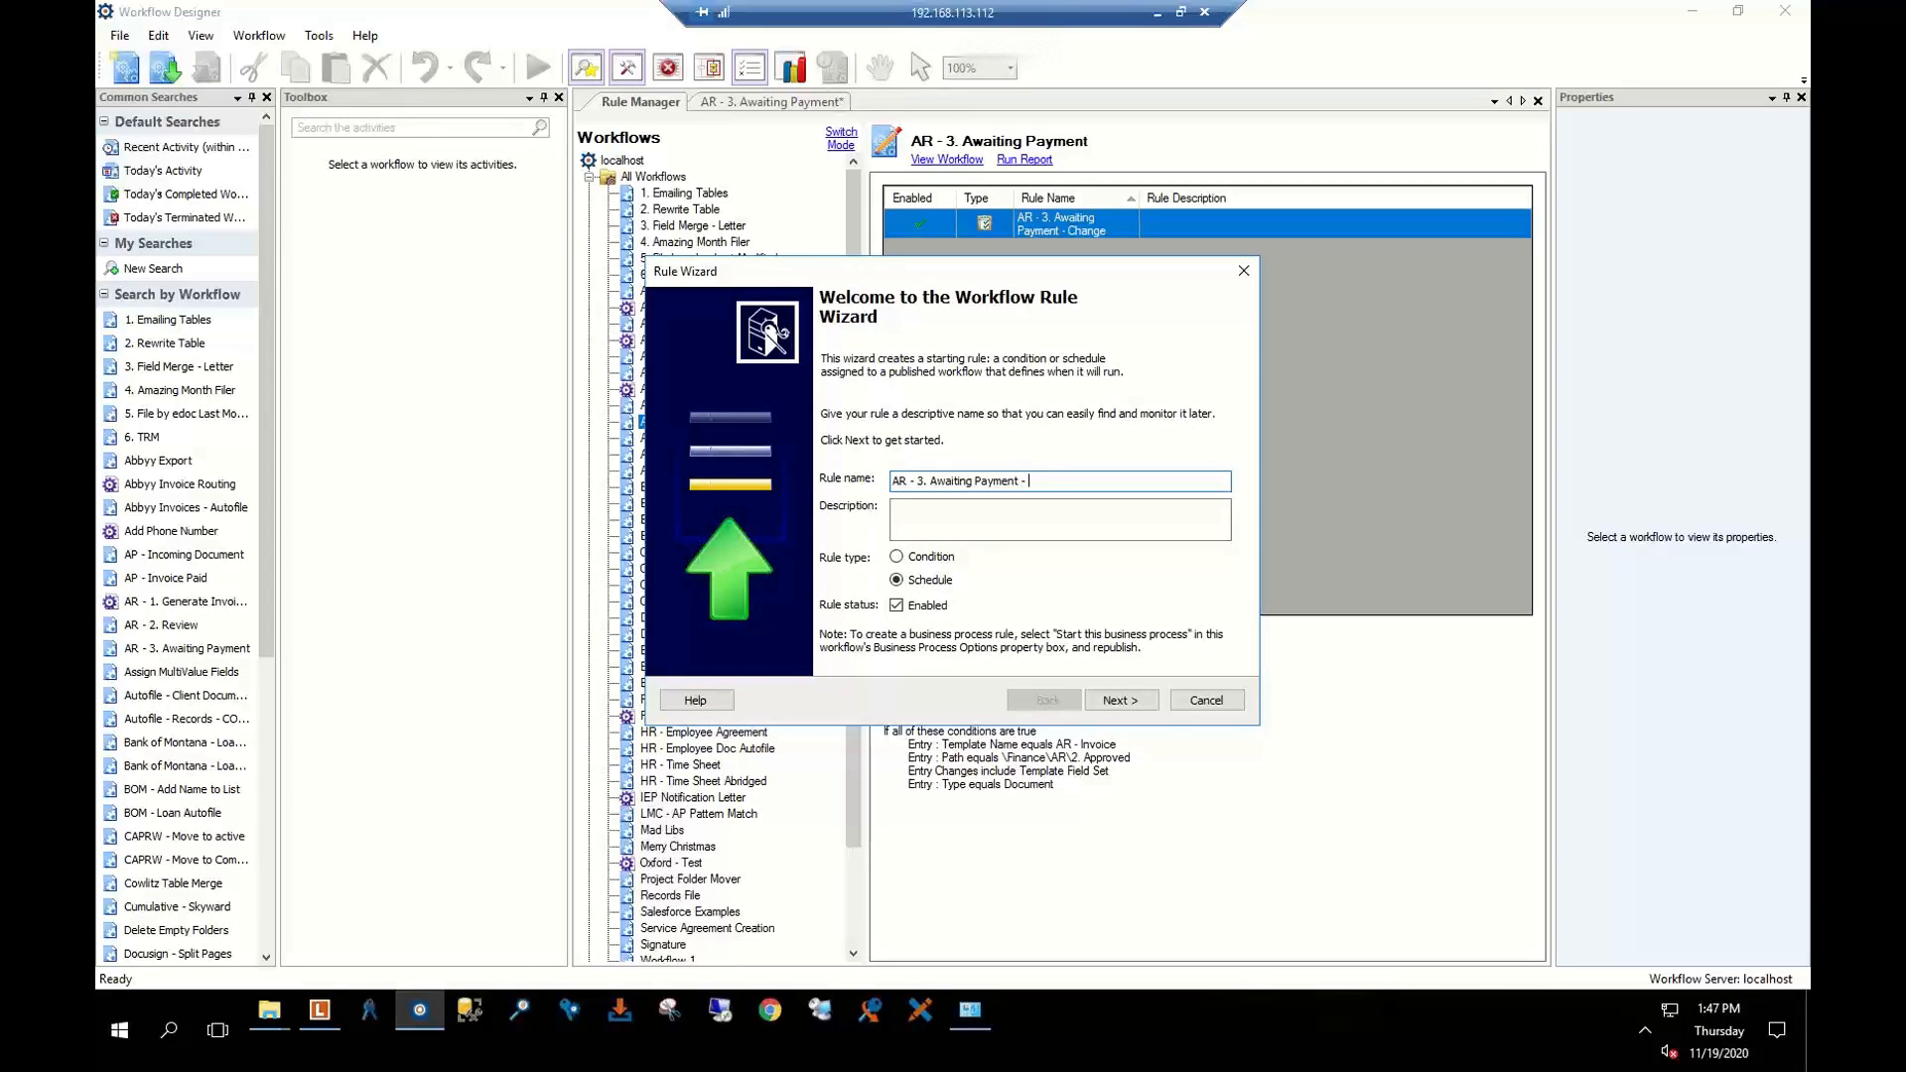
pyautogui.write('Tmer')
# Set the schedule to repeat weekly on Mondays, then cancel the new rule
pyautogui.click(1116, 699)
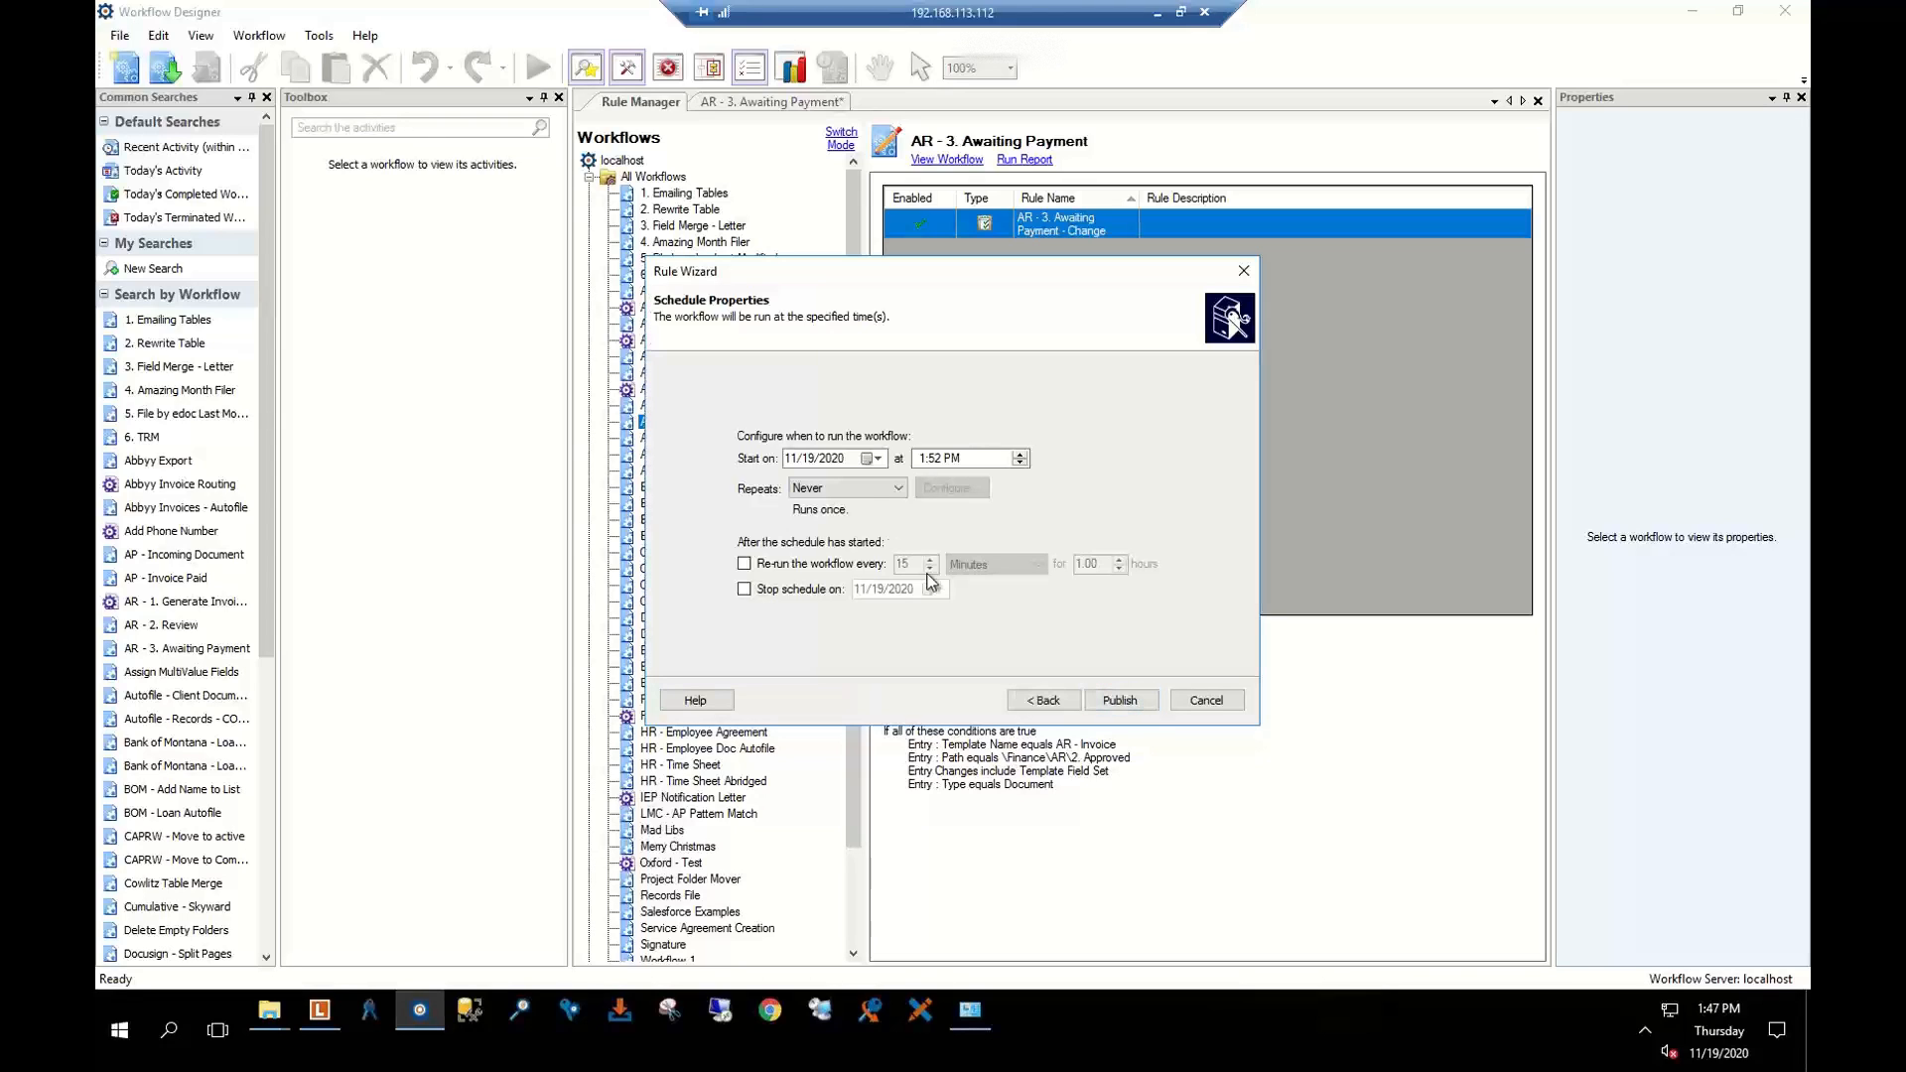
pyautogui.click(878, 488)
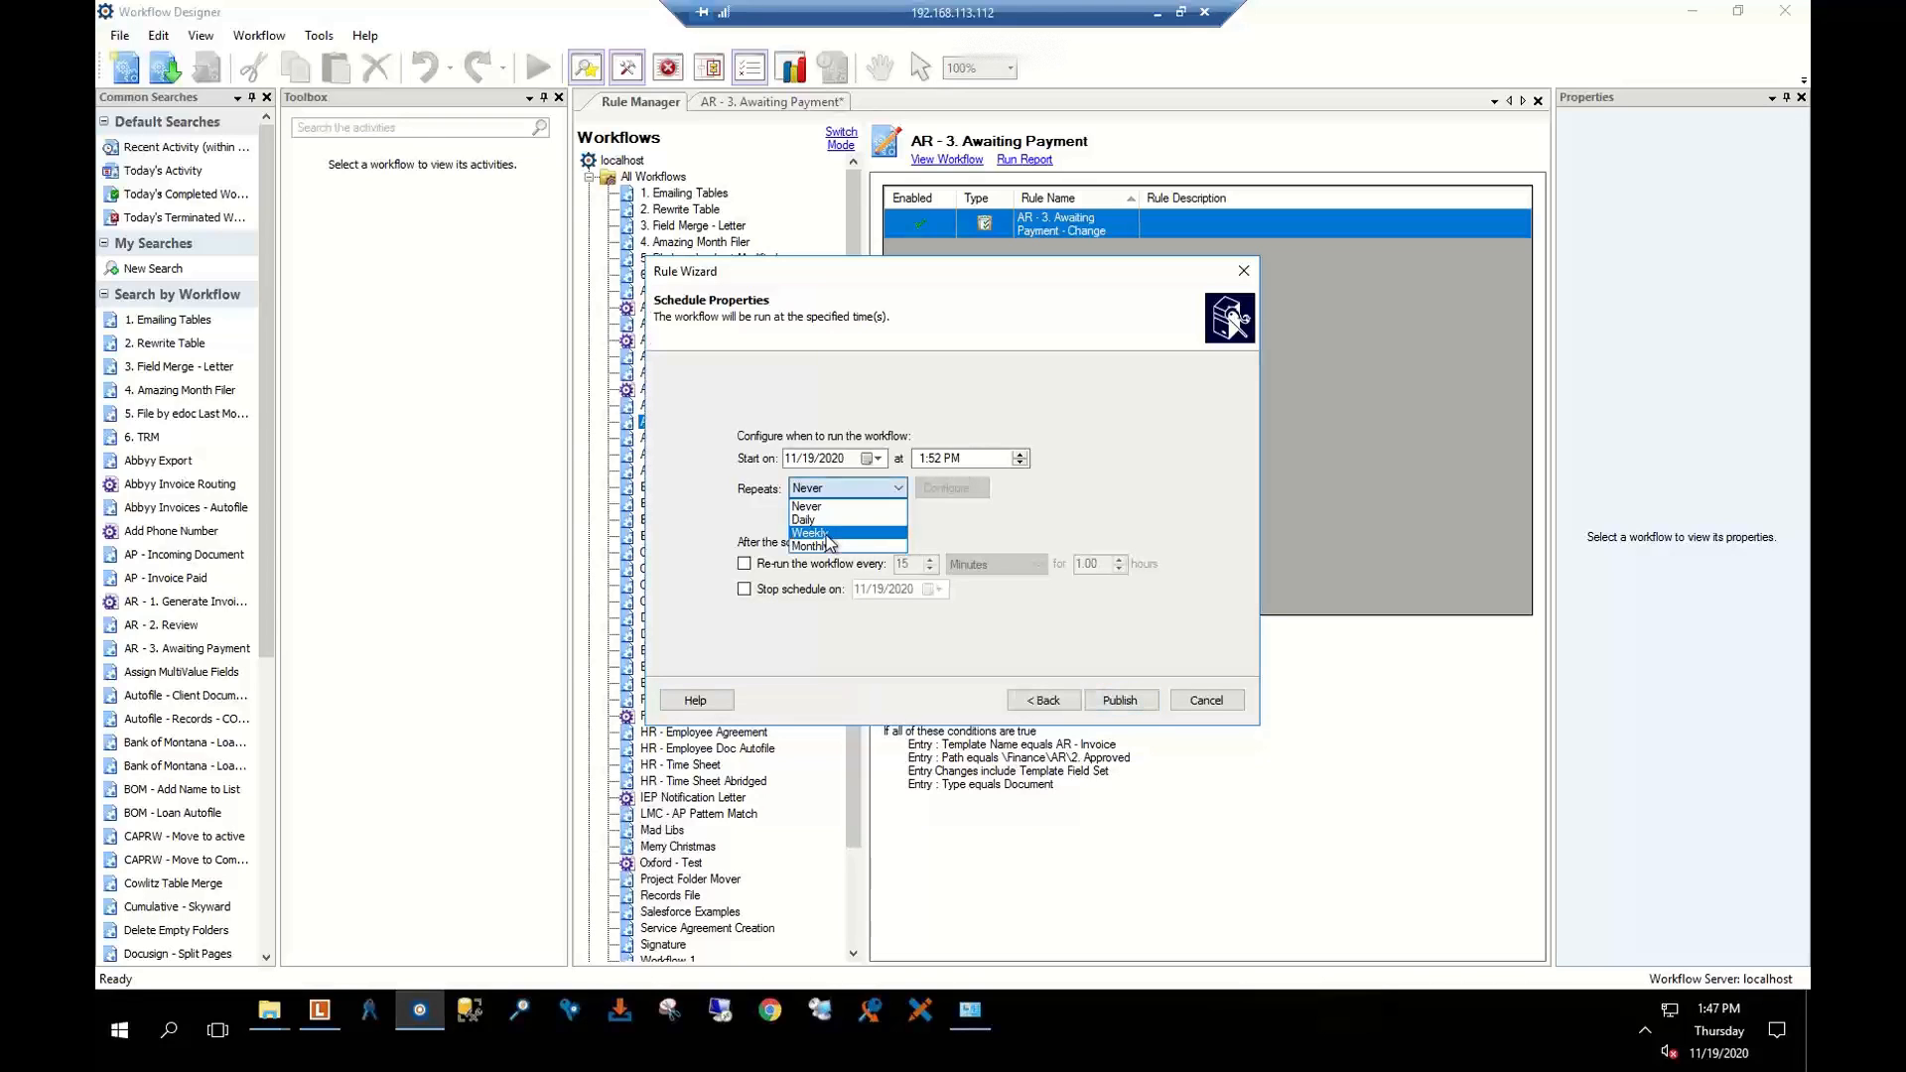
pyautogui.click(829, 544)
pyautogui.click(864, 488)
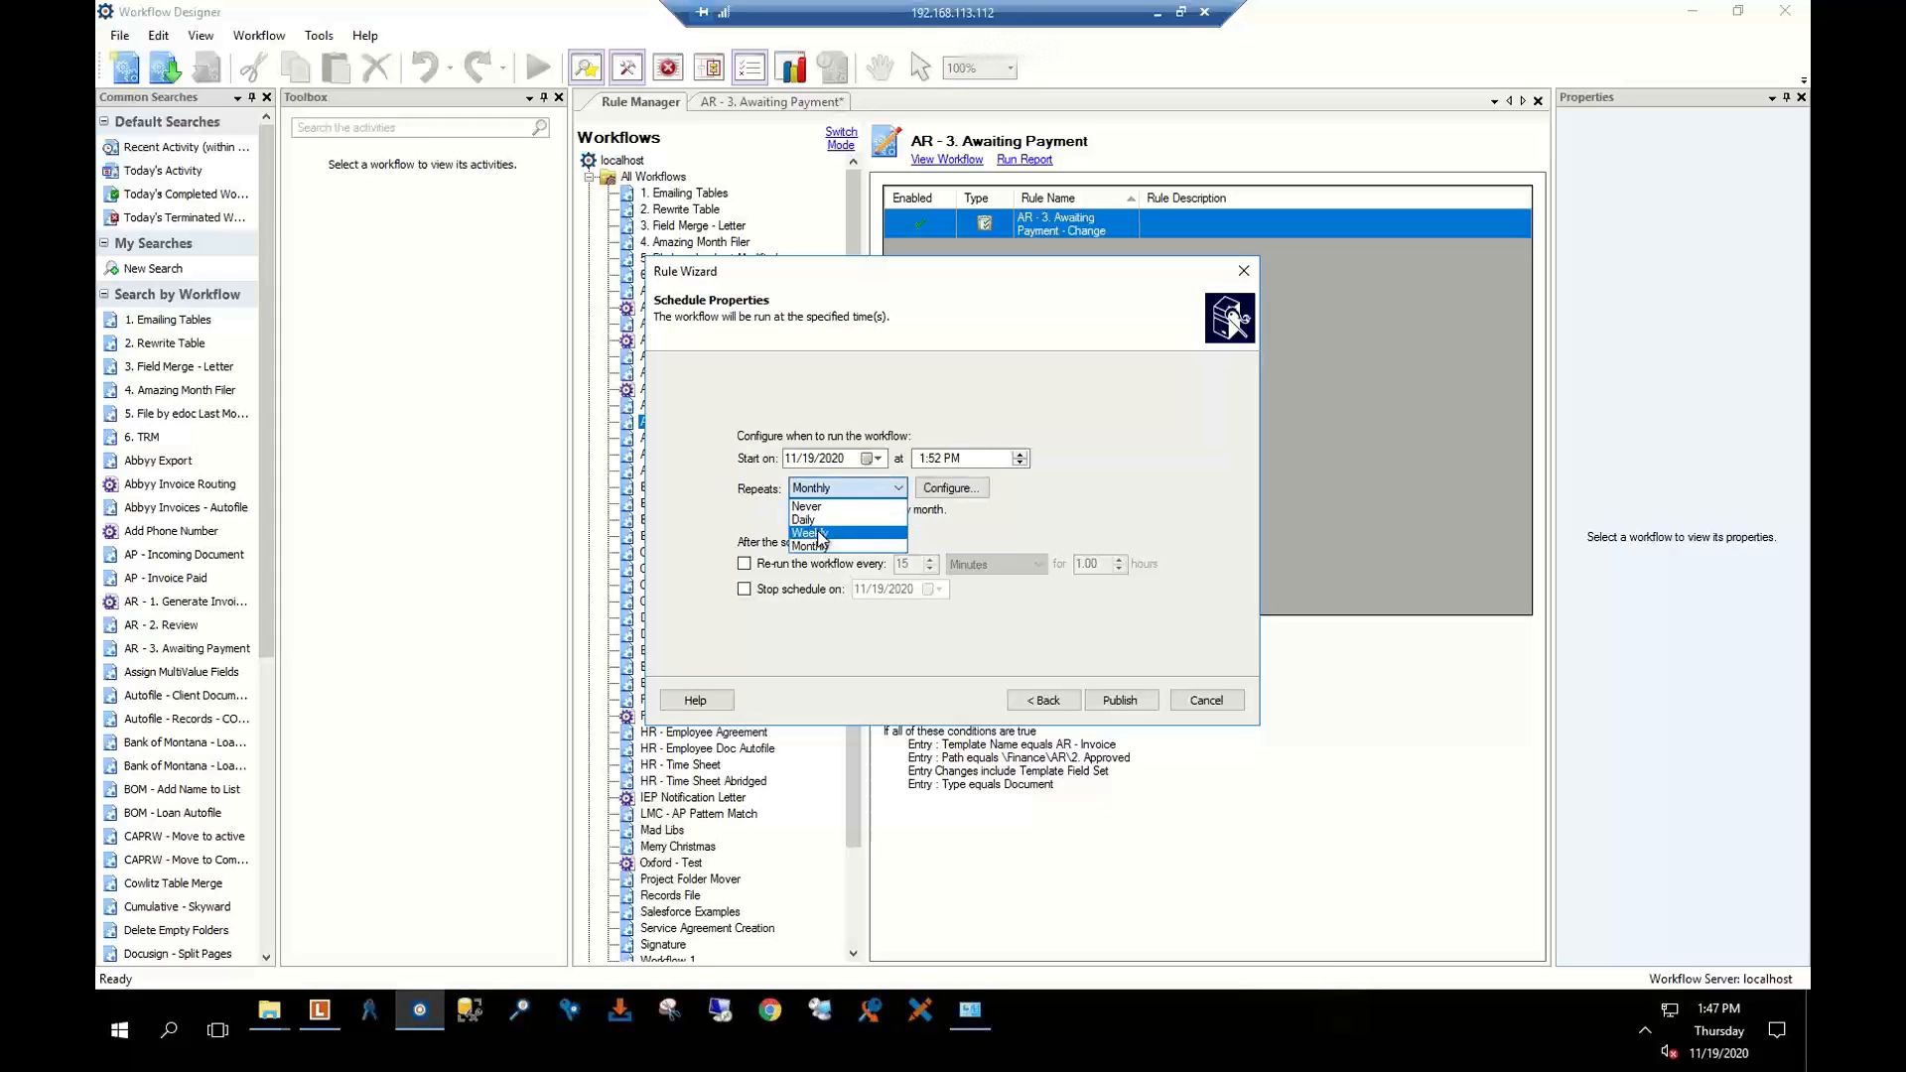
pyautogui.click(828, 528)
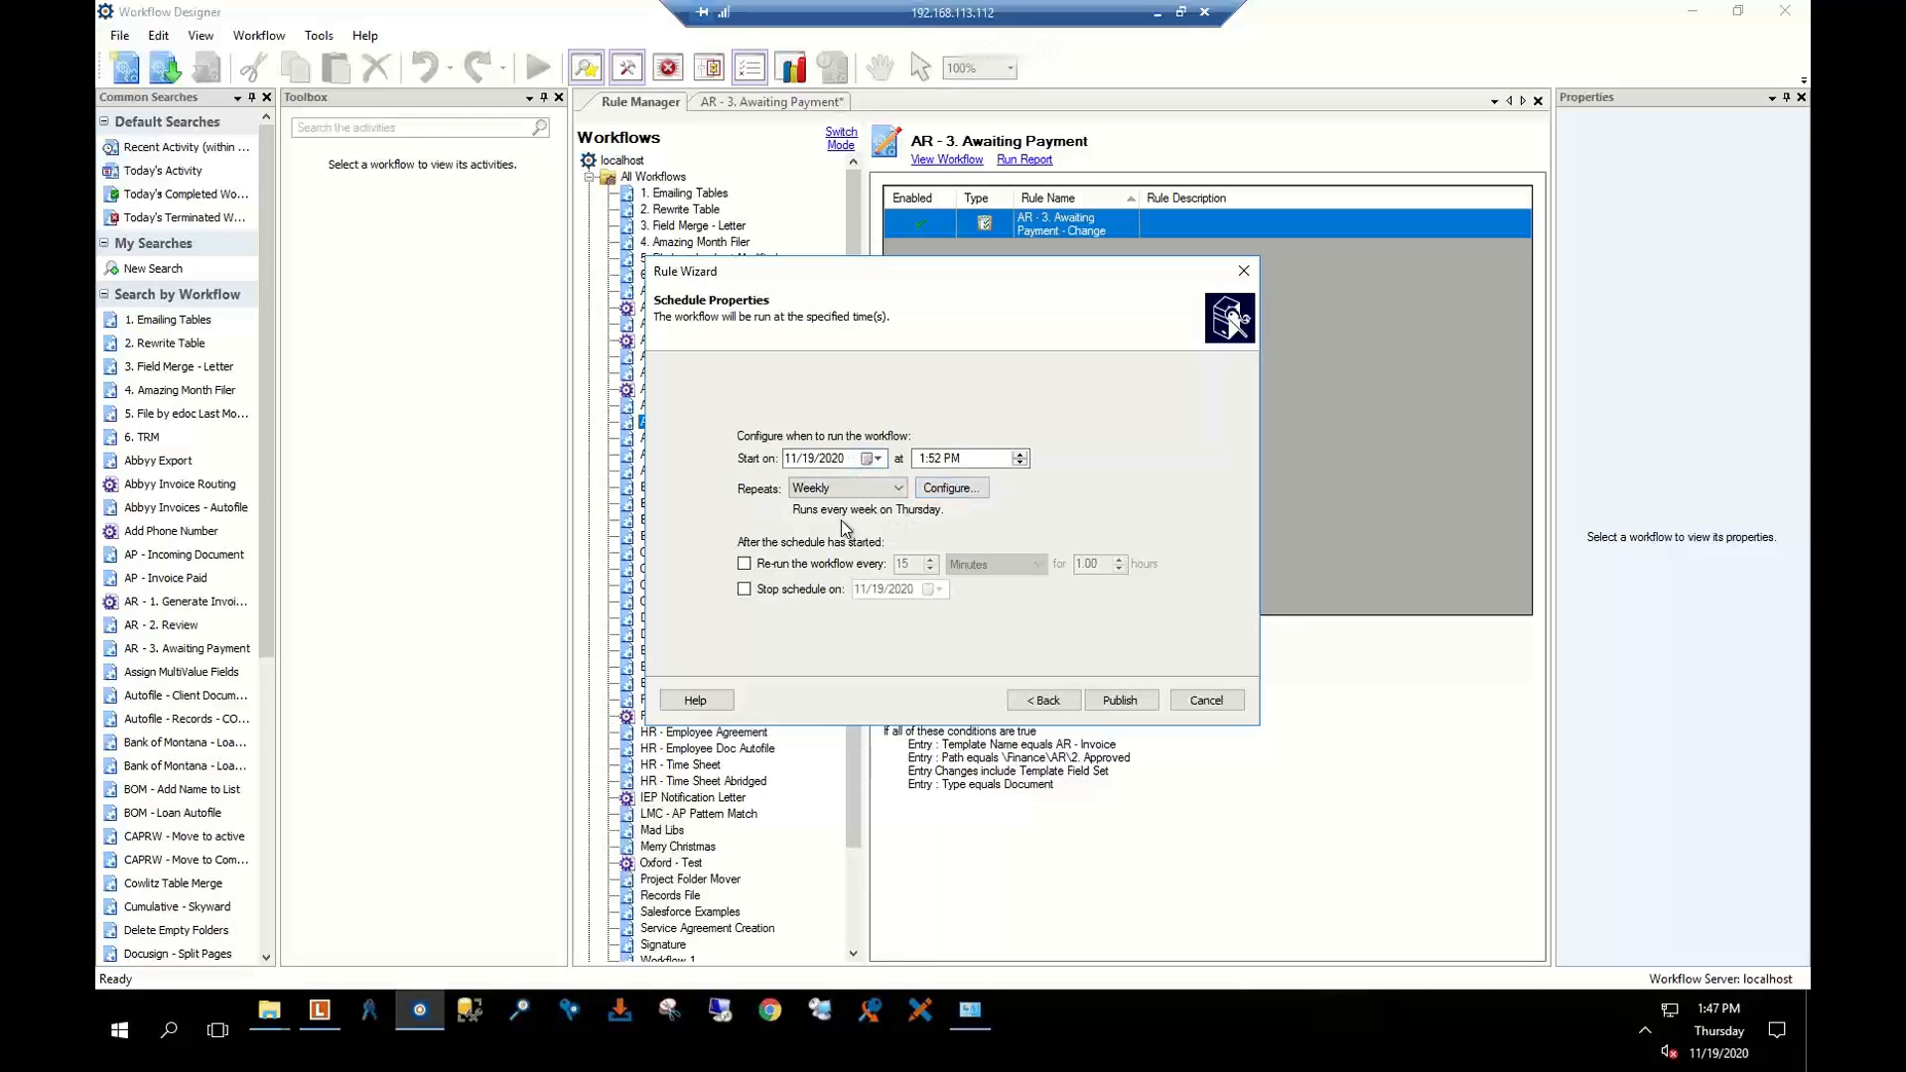
pyautogui.click(951, 489)
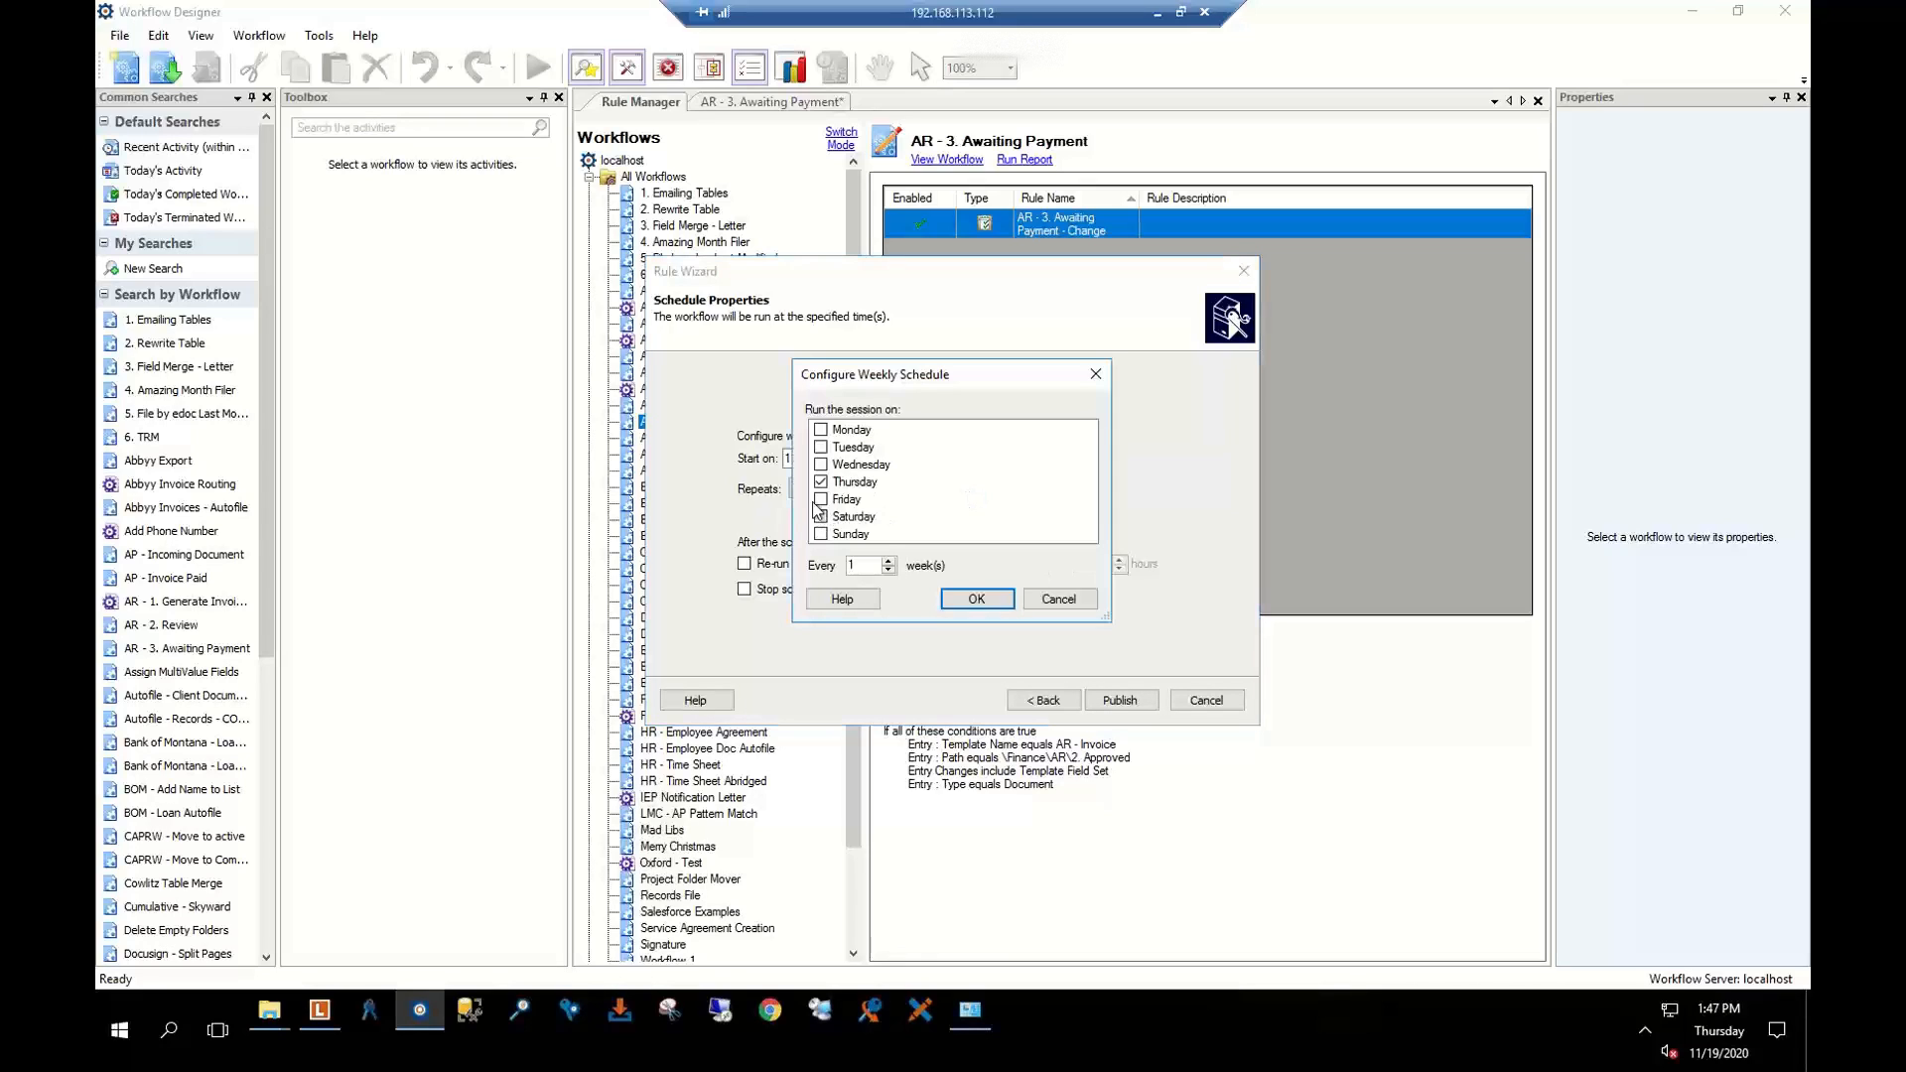
pyautogui.click(822, 431)
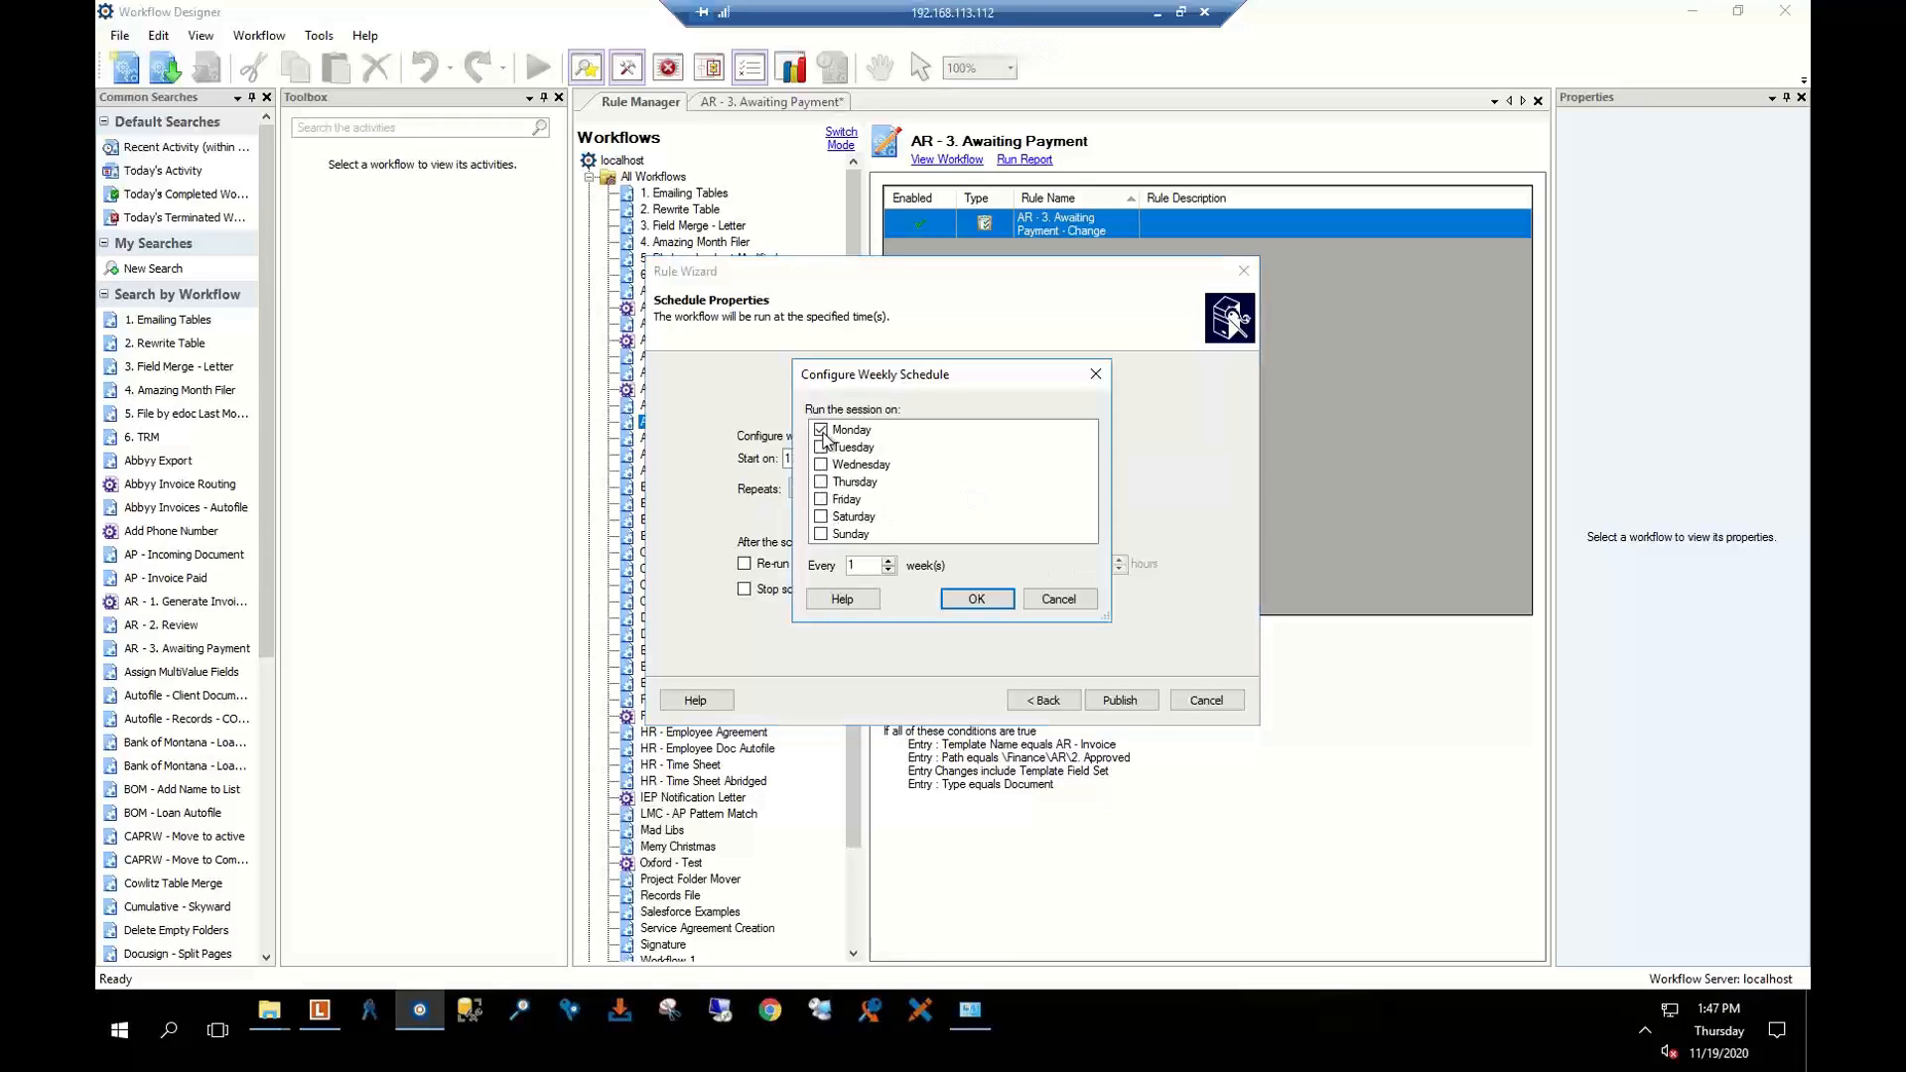
pyautogui.click(951, 601)
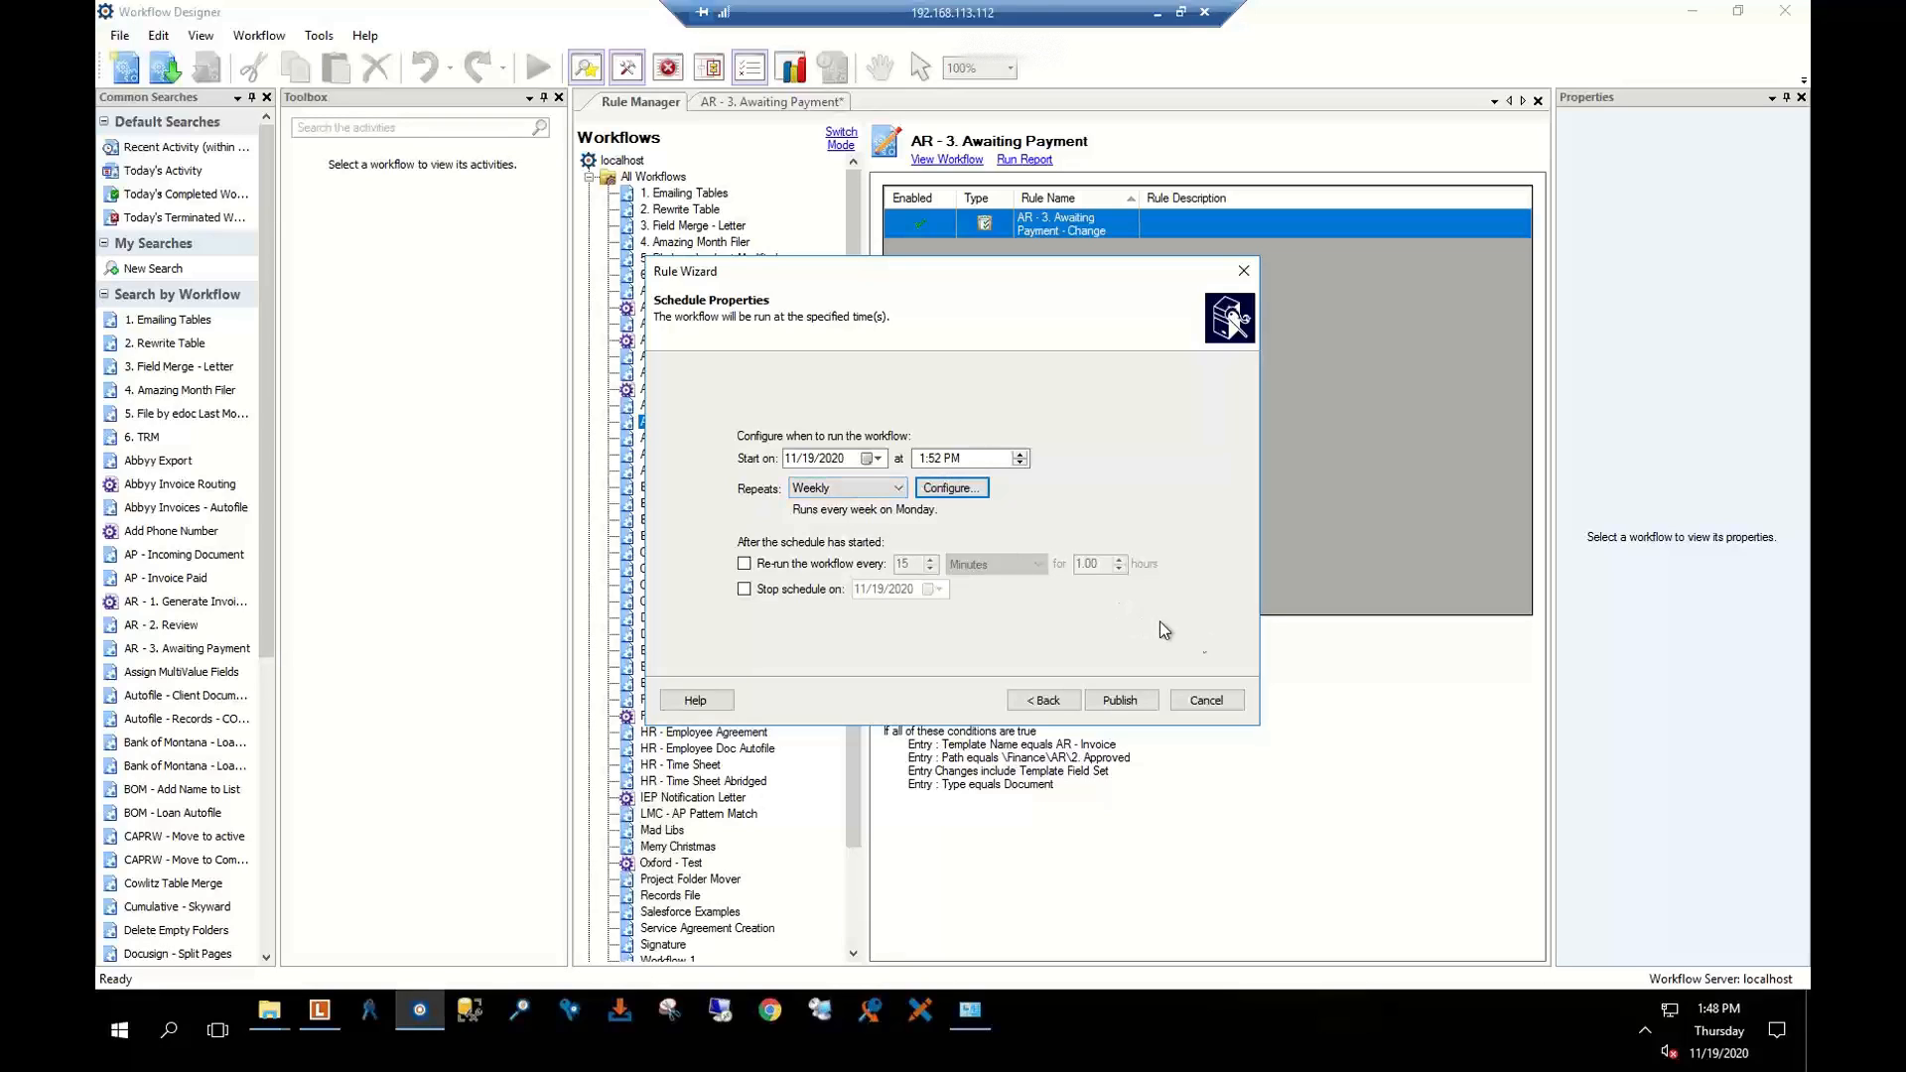
pyautogui.click(1197, 705)
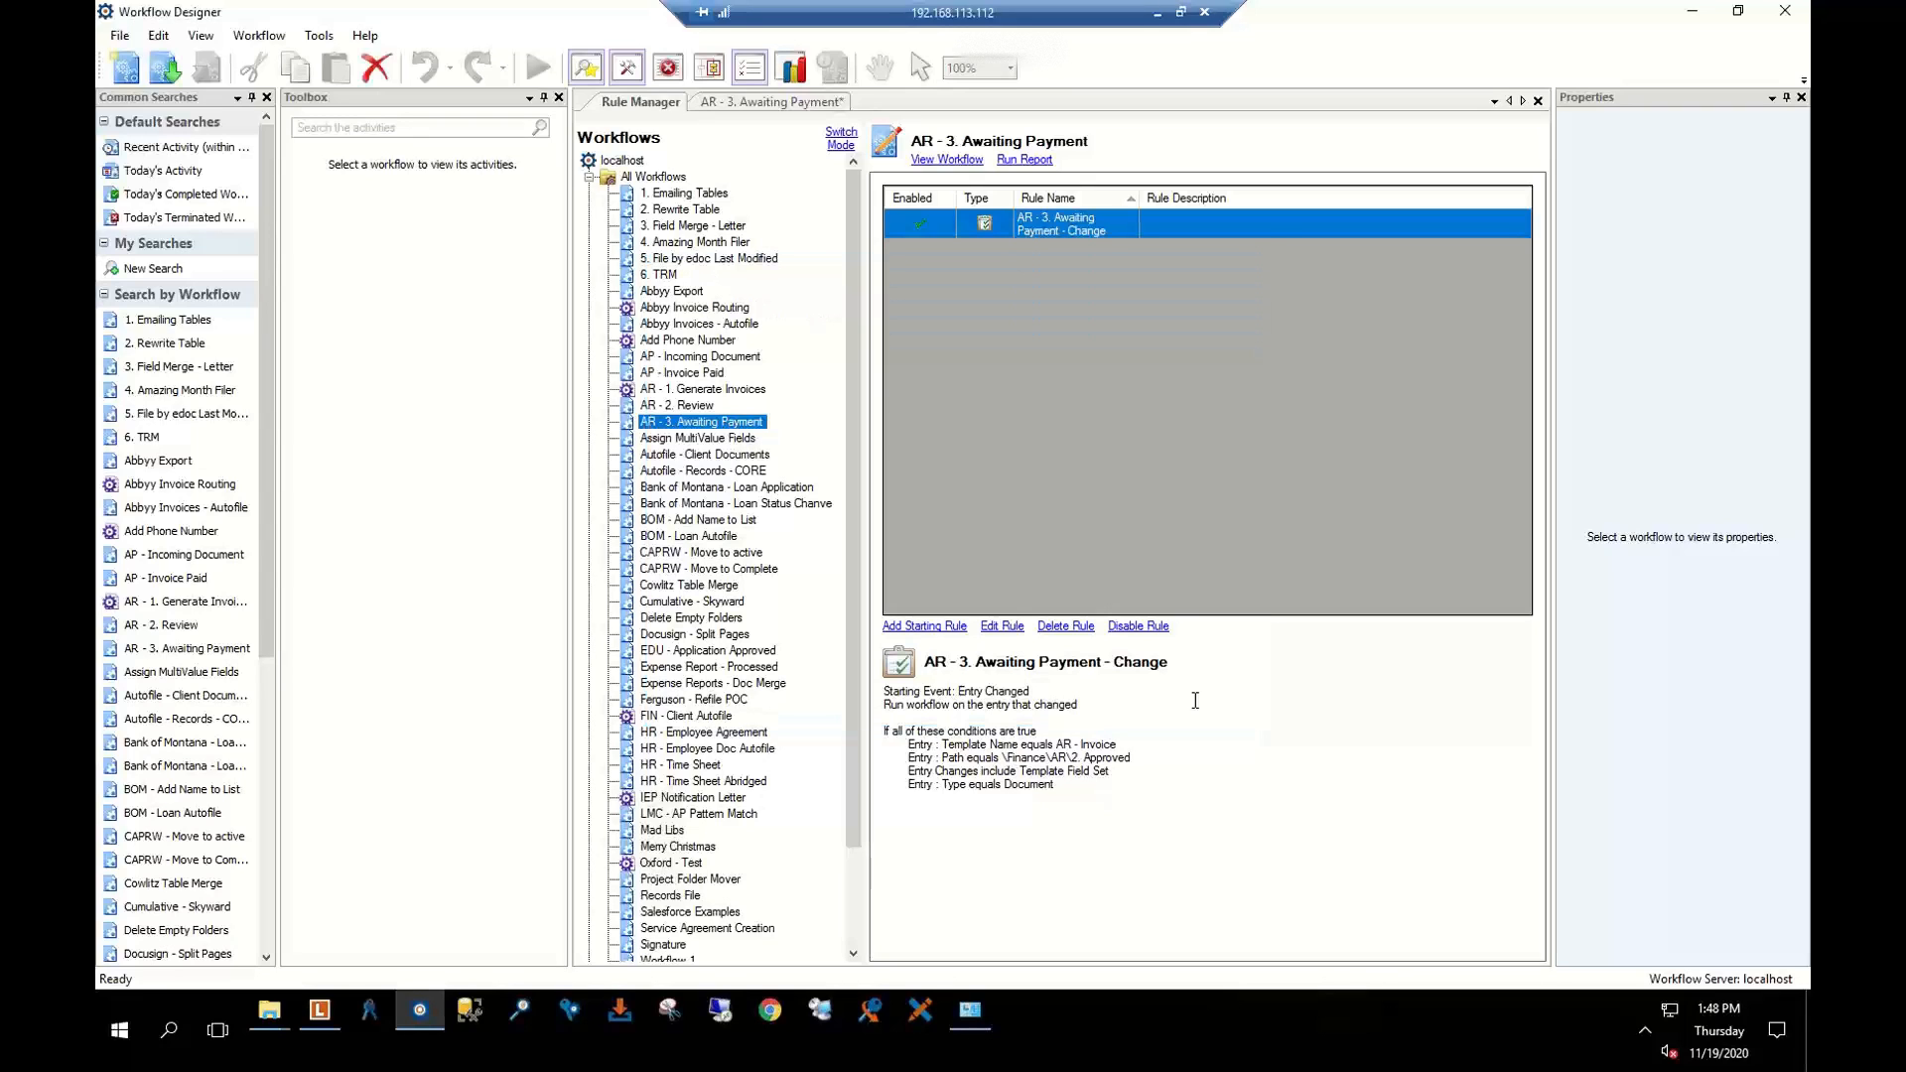
# Return to AR - 3. Awaiting Payment, review Move to Client Billing Folder, then show the Resources slide
pyautogui.click(781, 104)
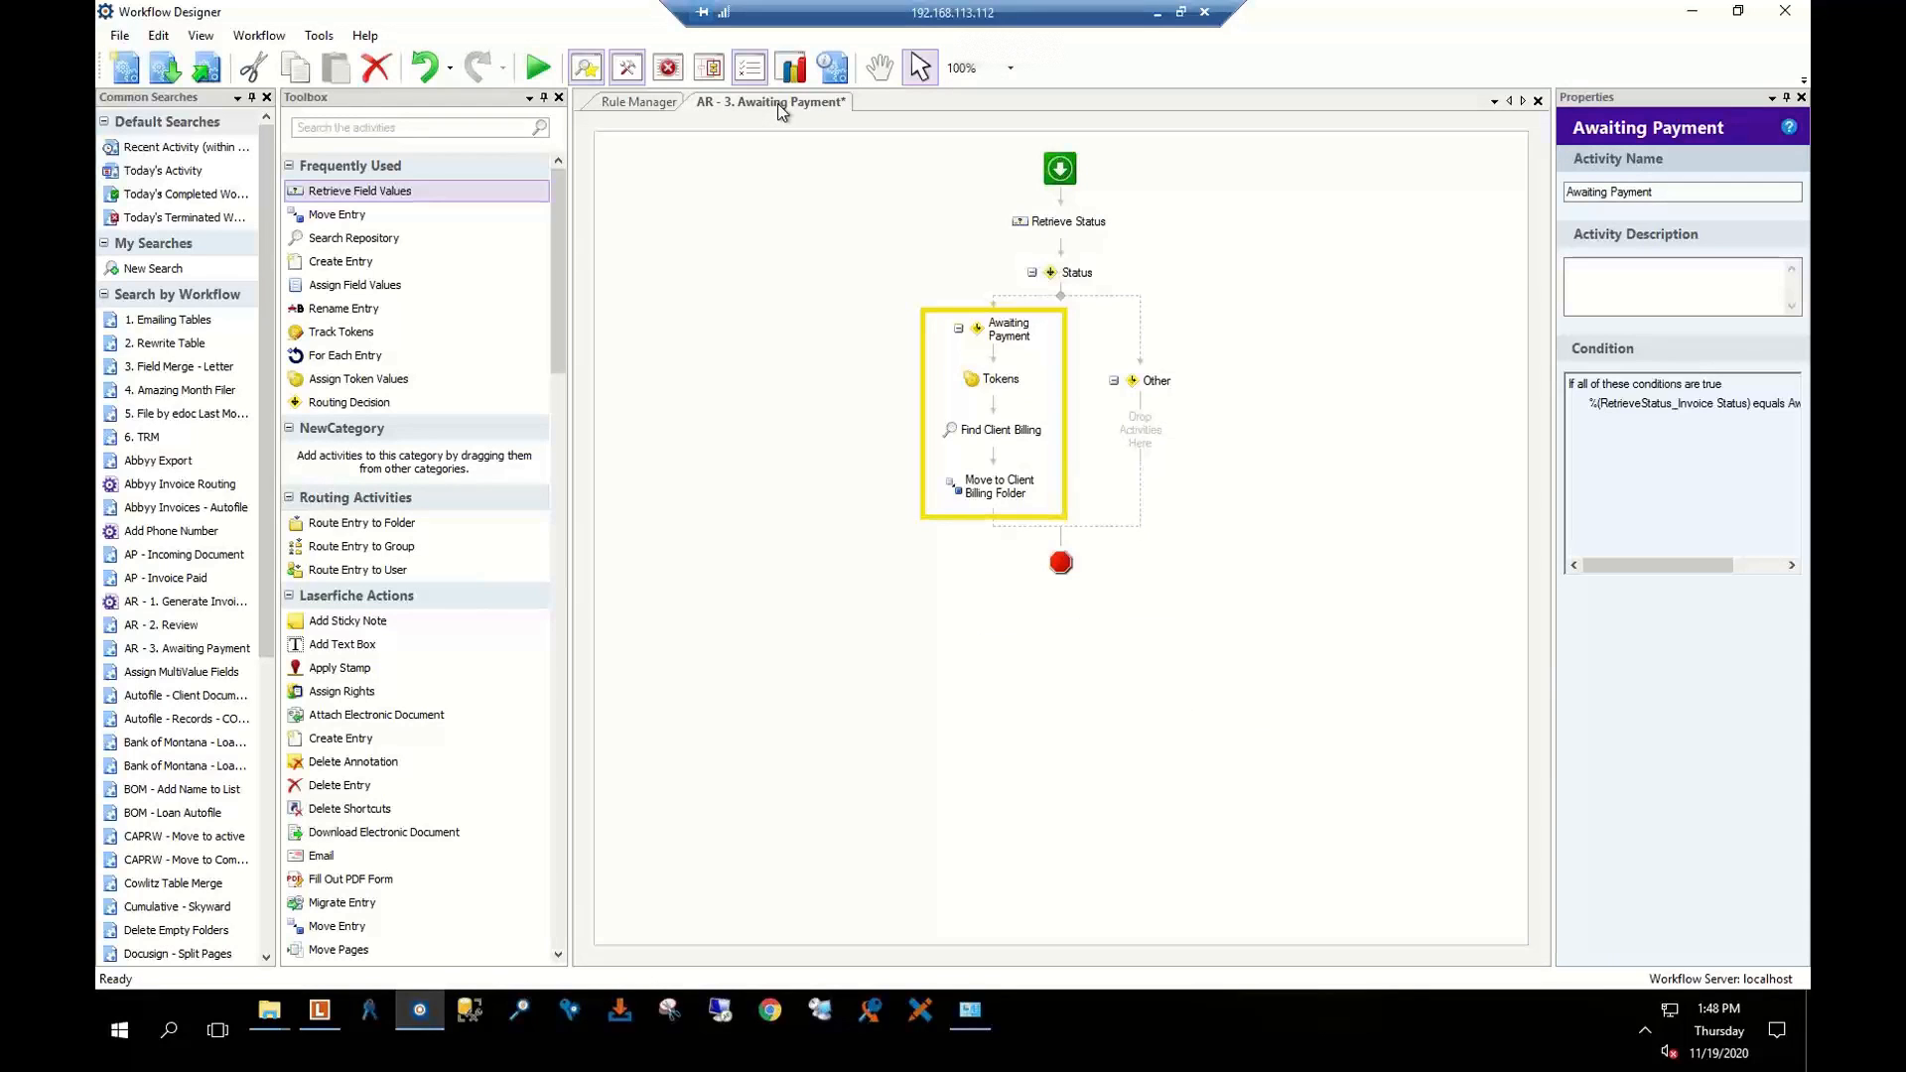
pyautogui.click(912, 588)
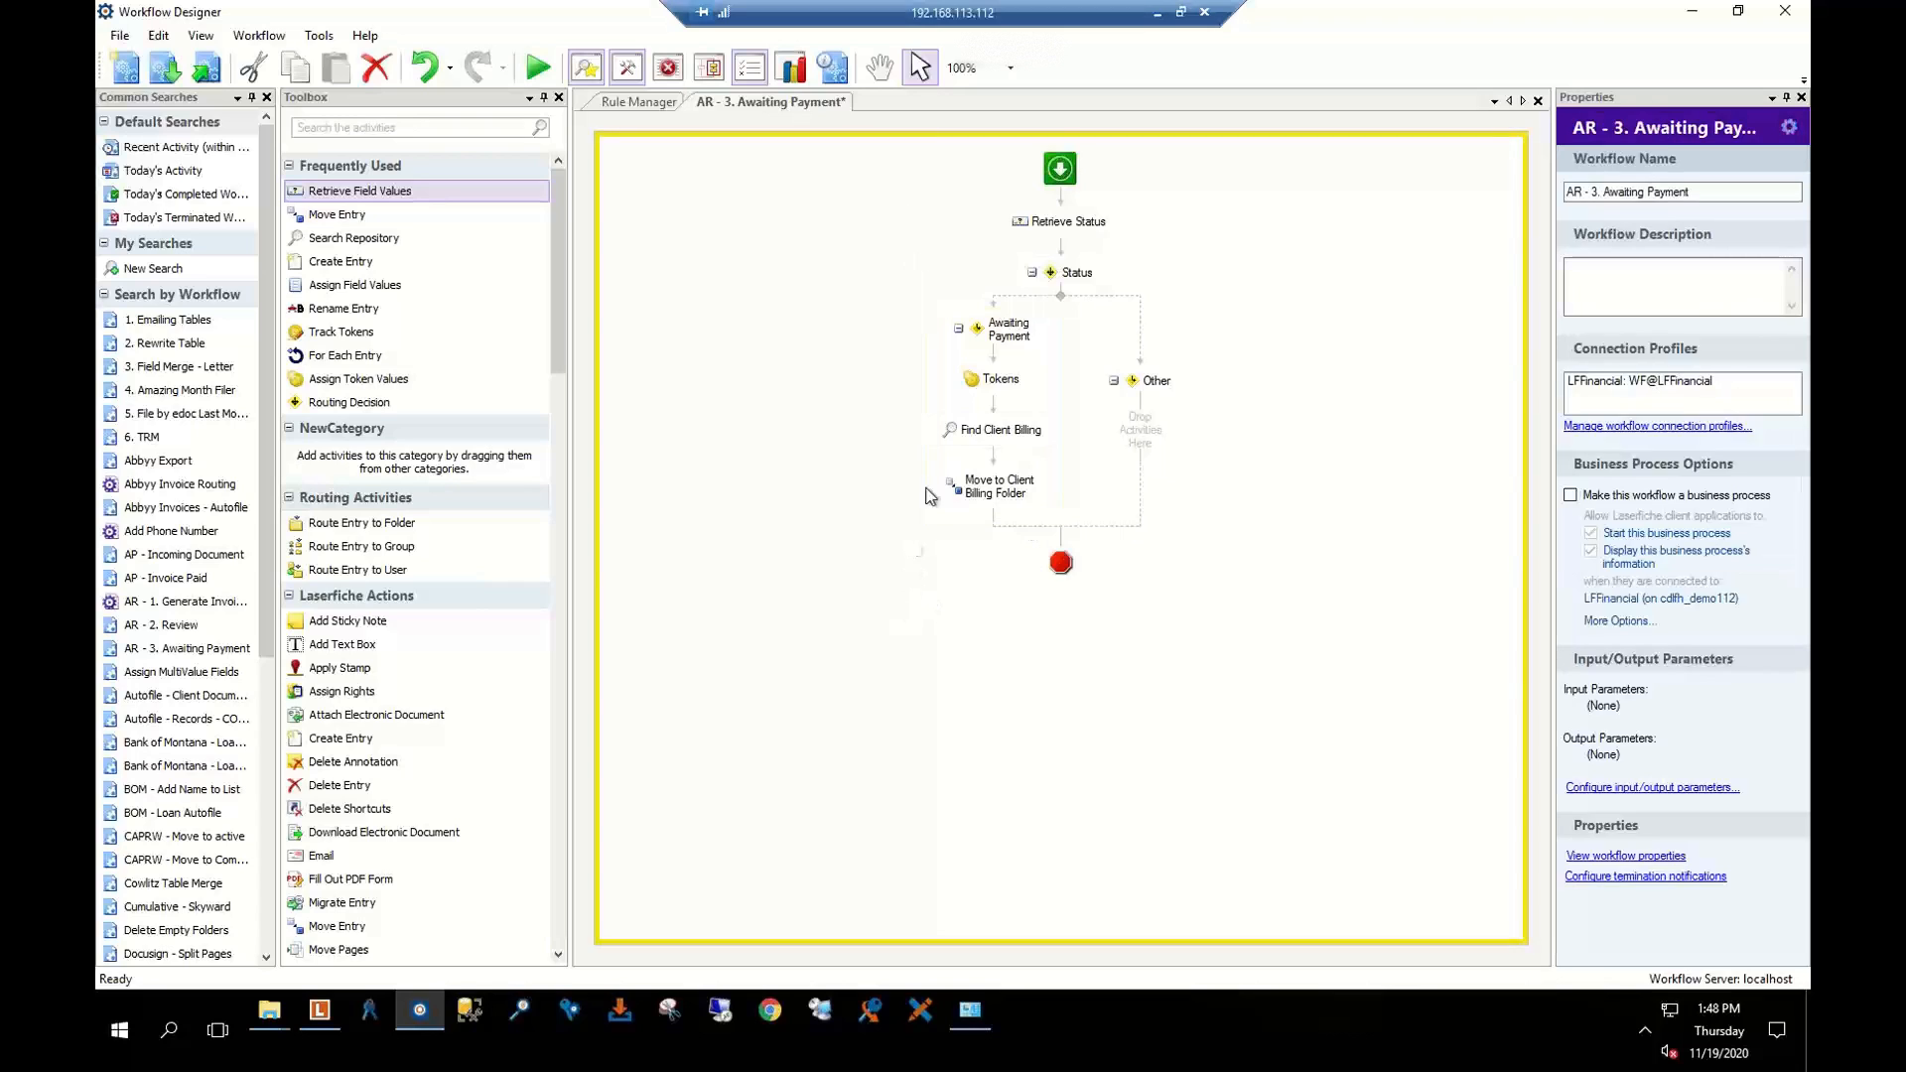
pyautogui.click(983, 488)
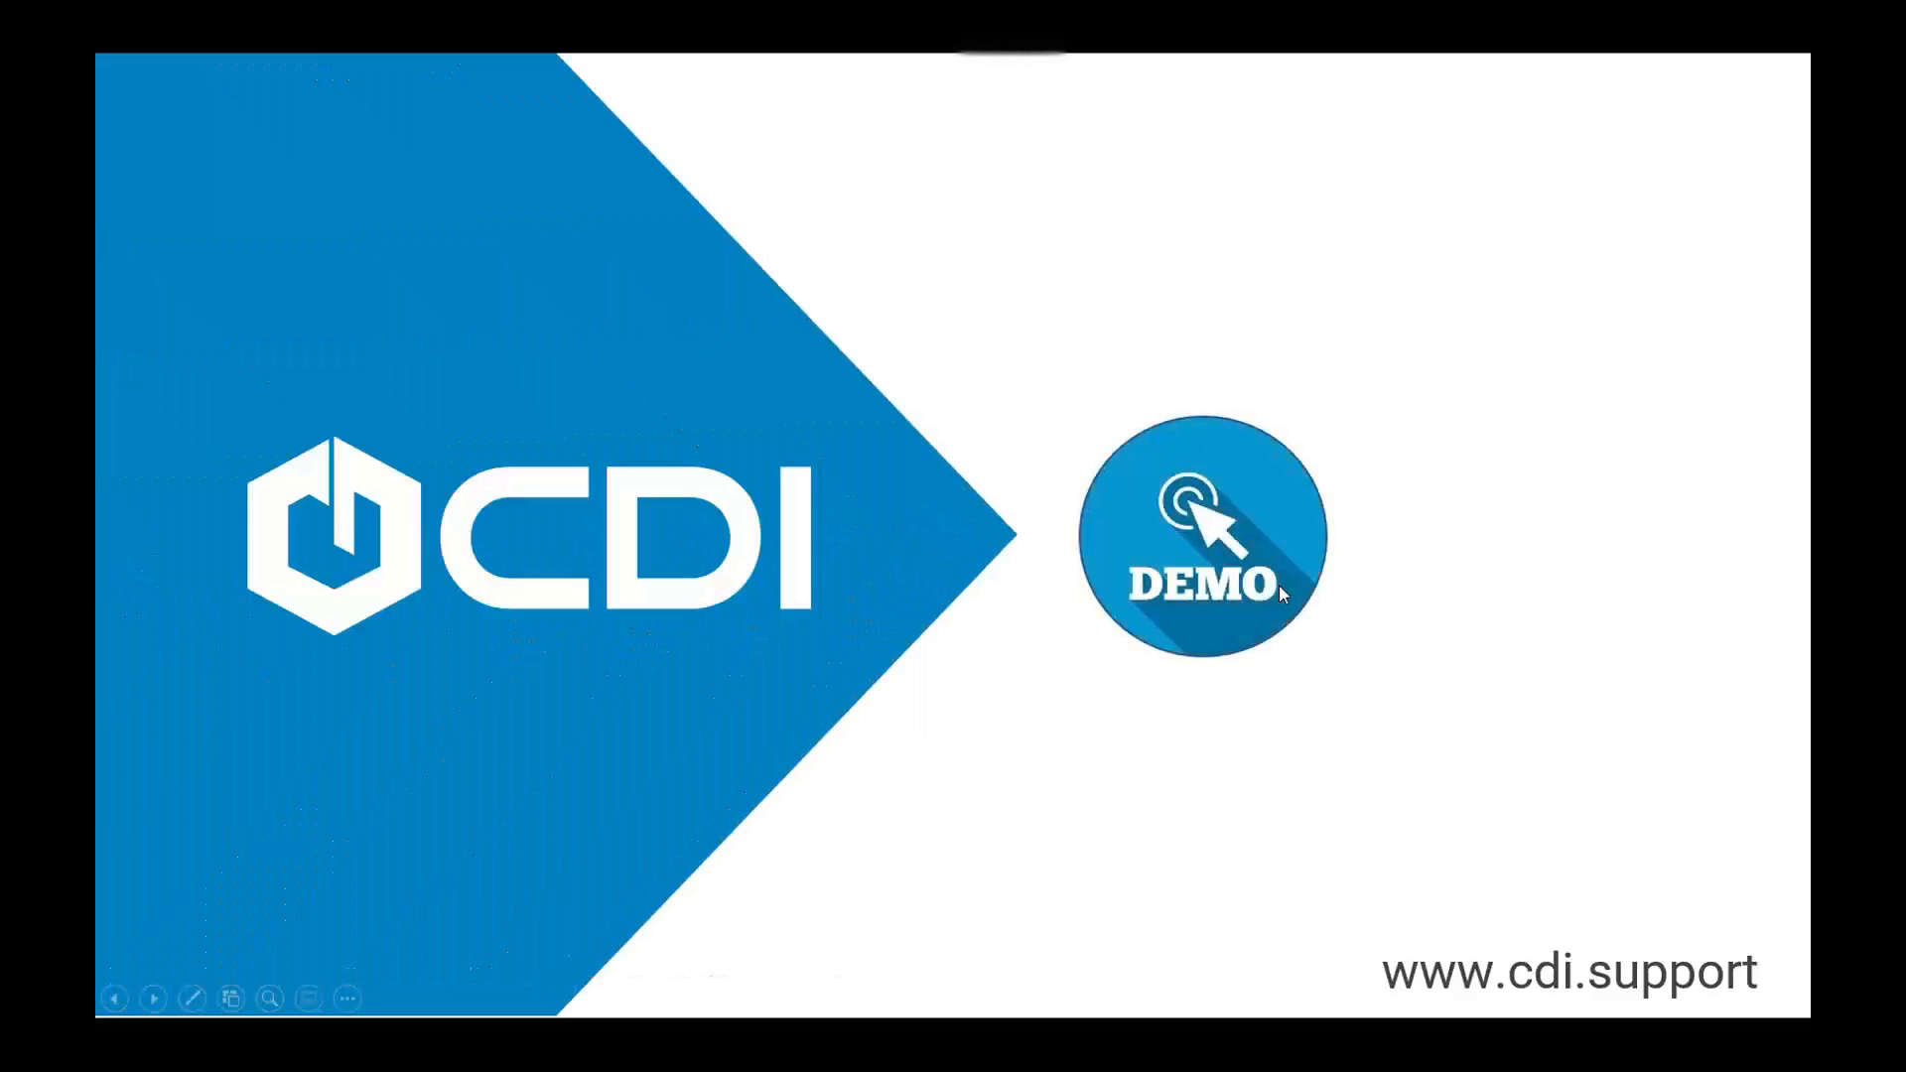
pyautogui.click(1280, 595)
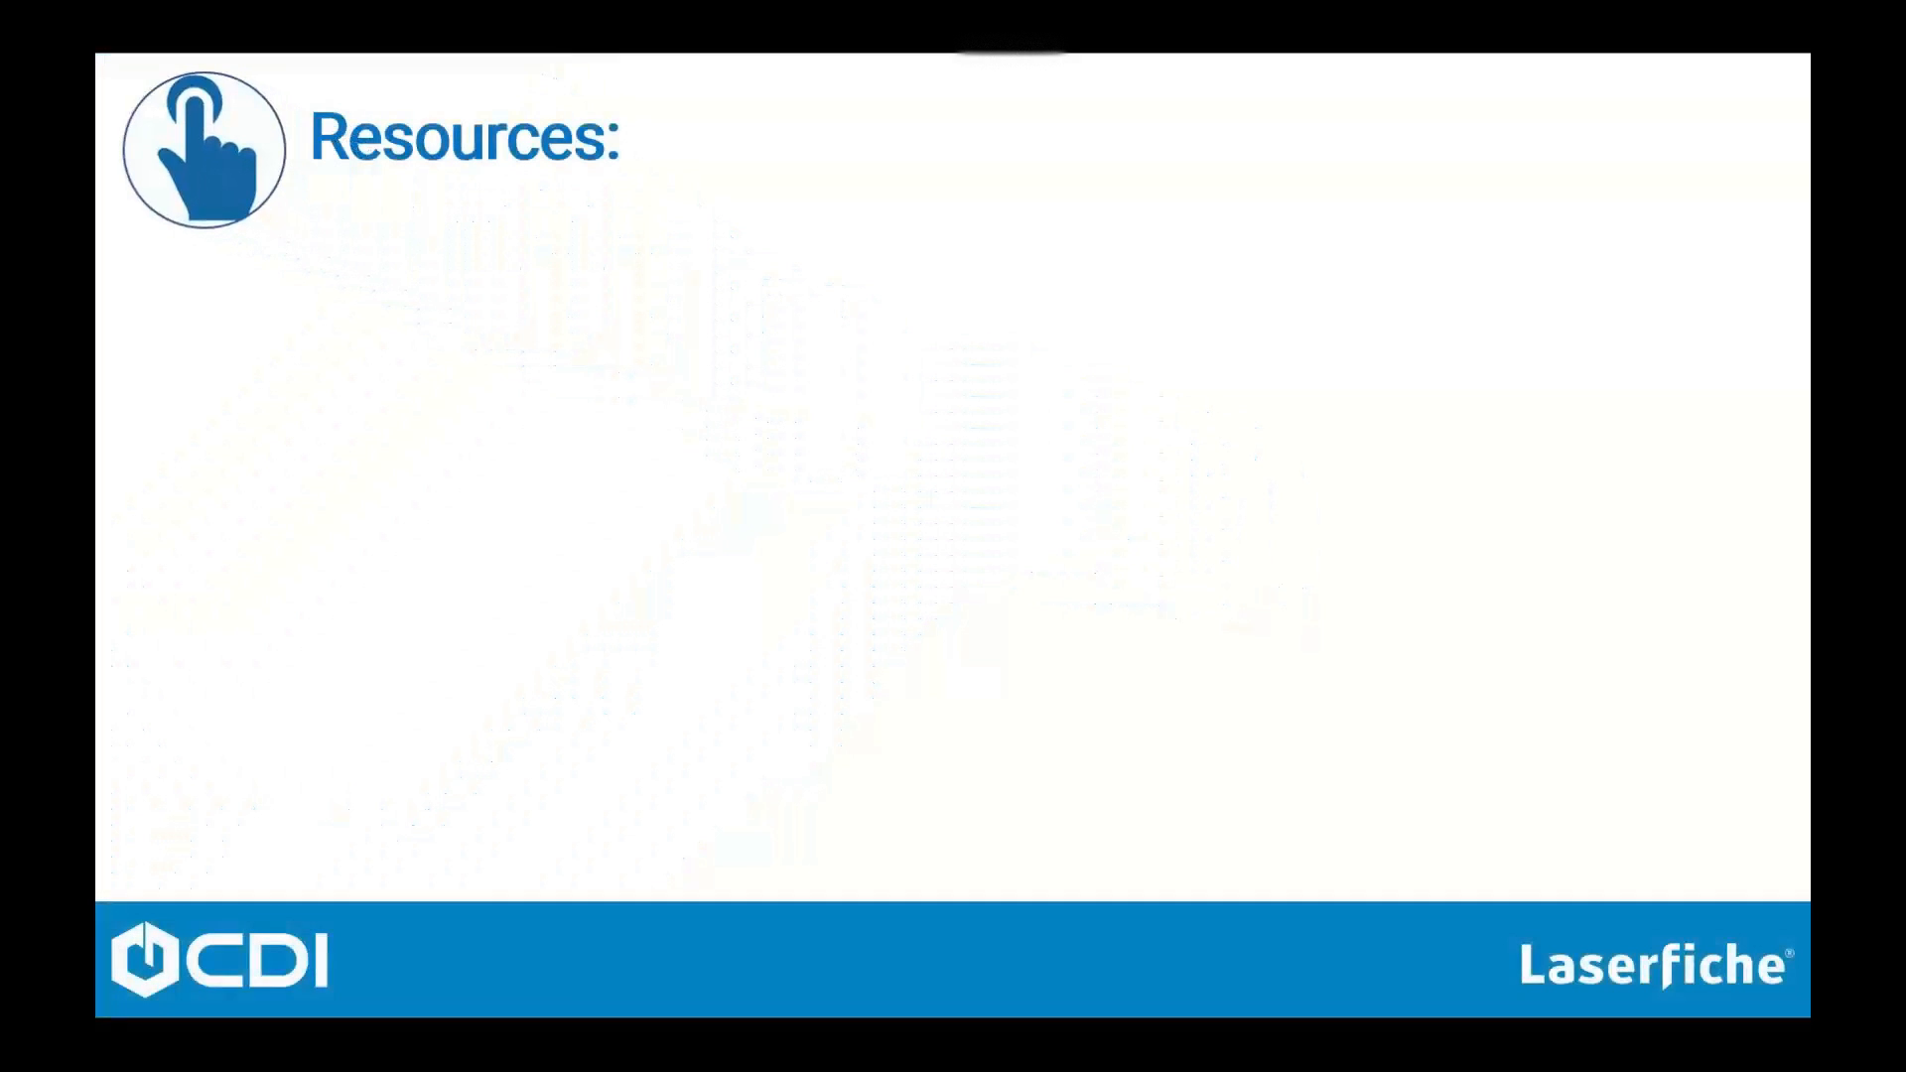